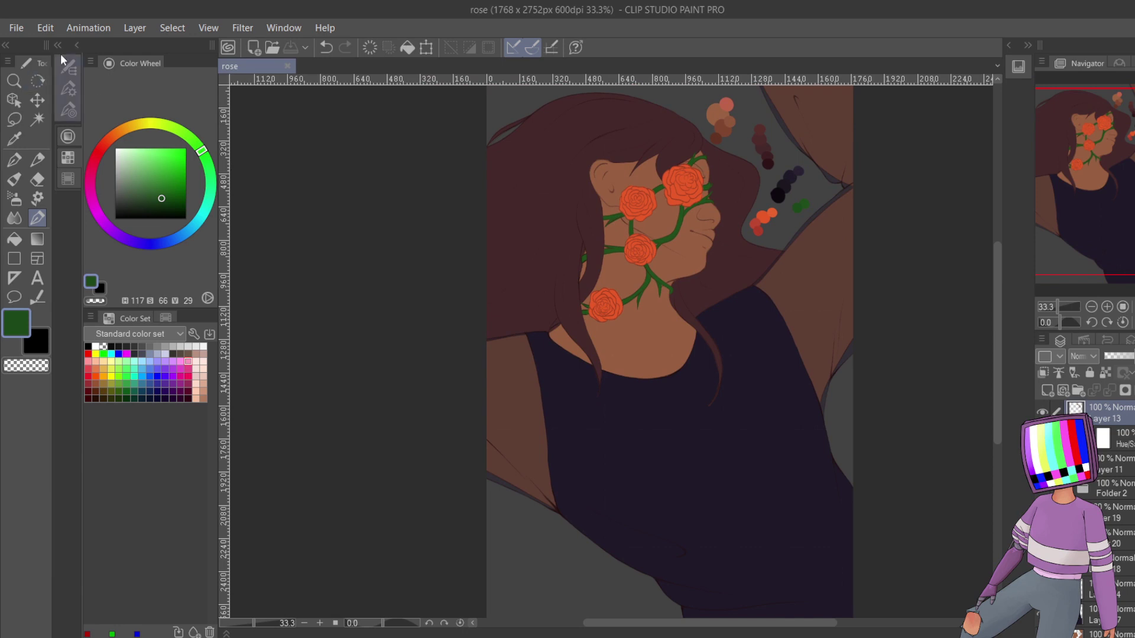
- Collapse the color palettes and examine the rose drawing's face, flowers and torso up close, then the whole figure
{"action": "left_click", "coordinate": [76, 46]}
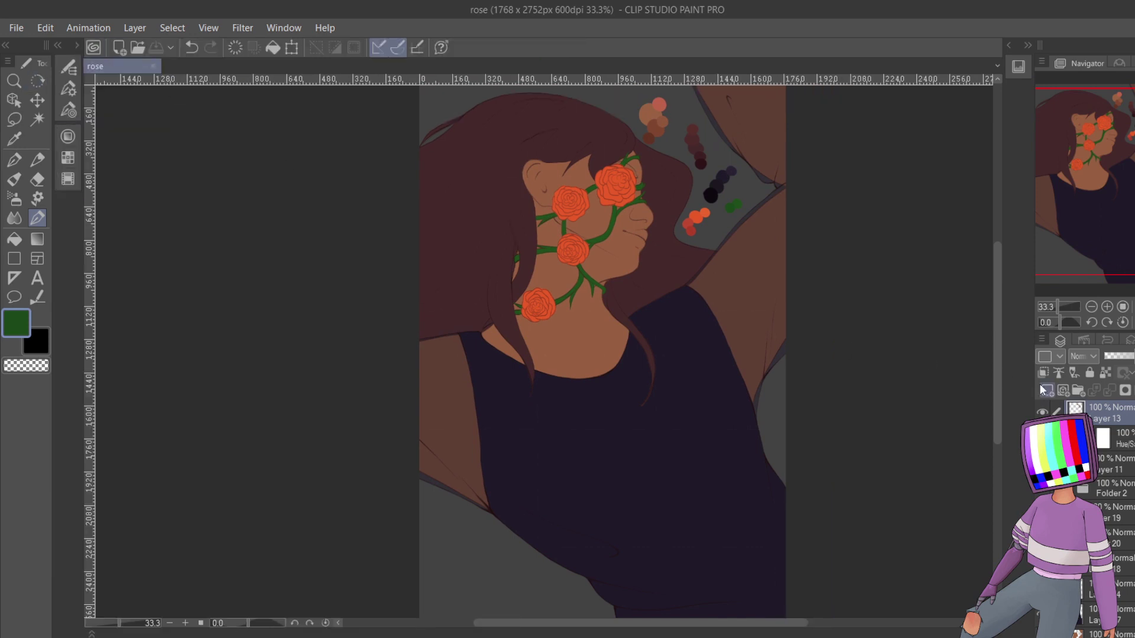
{"action": "left_click", "coordinate": [1107, 307]}
{"action": "left_click", "coordinate": [1107, 307]}
{"action": "left_click_drag", "start_coordinate": [1084, 203], "coordinate": [1094, 164]}
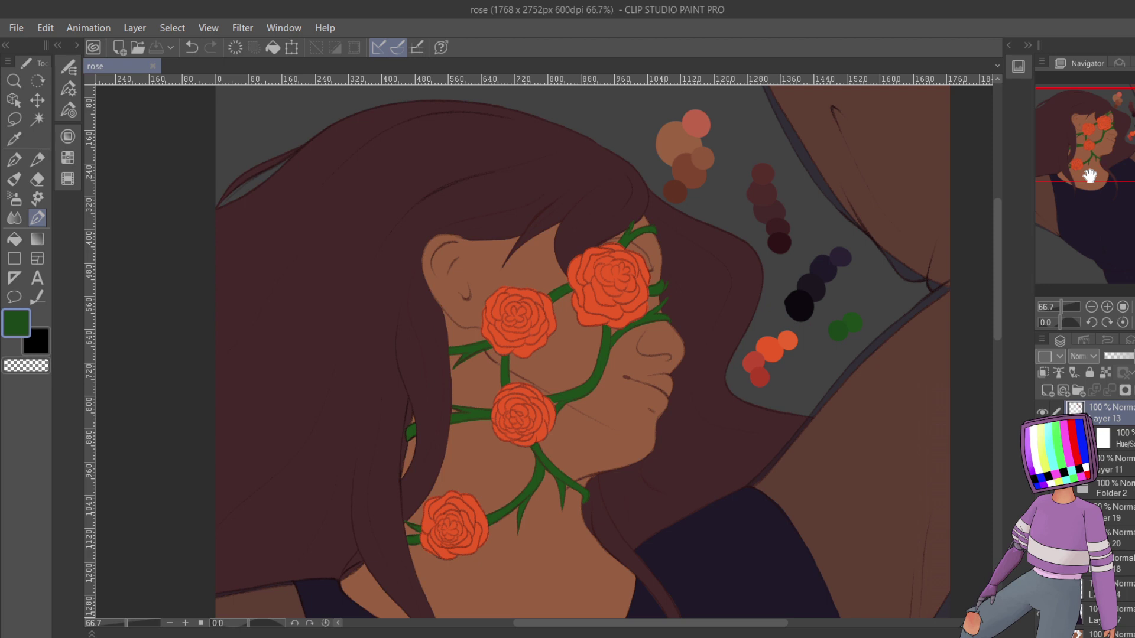
{"action": "left_click_drag", "start_coordinate": [1097, 141], "coordinate": [1094, 171]}
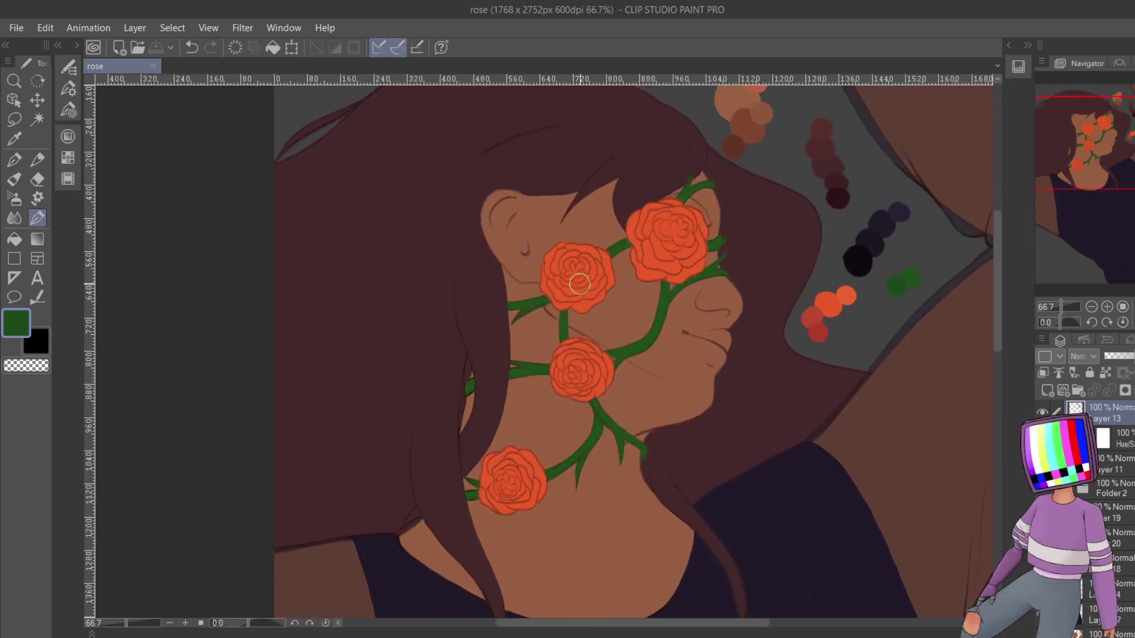
{"action": "left_click_drag", "start_coordinate": [1086, 173], "coordinate": [1078, 248]}
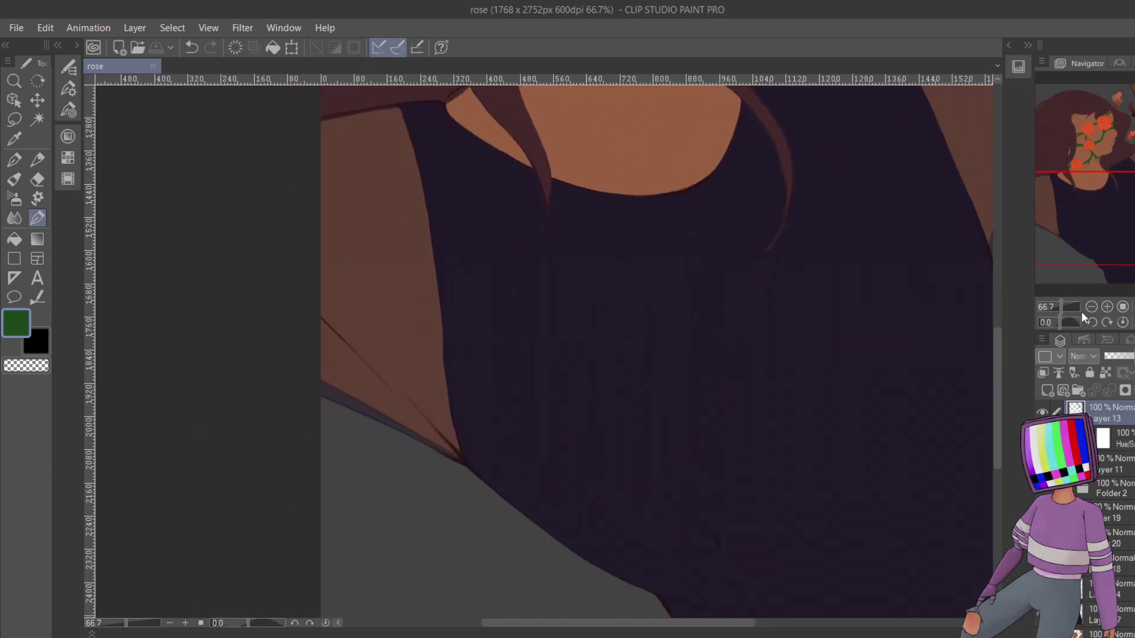
{"action": "left_click", "coordinate": [1091, 307]}
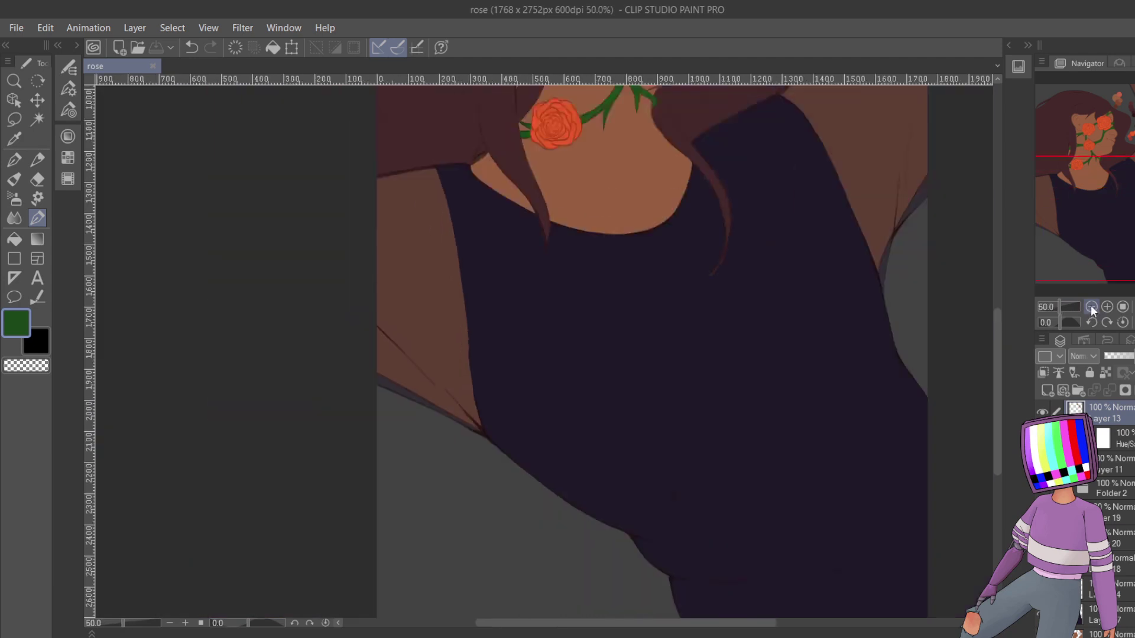
{"action": "left_click", "coordinate": [1091, 306]}
{"action": "left_click", "coordinate": [1092, 307]}
{"action": "left_click_drag", "start_coordinate": [1102, 241], "coordinate": [1115, 191]}
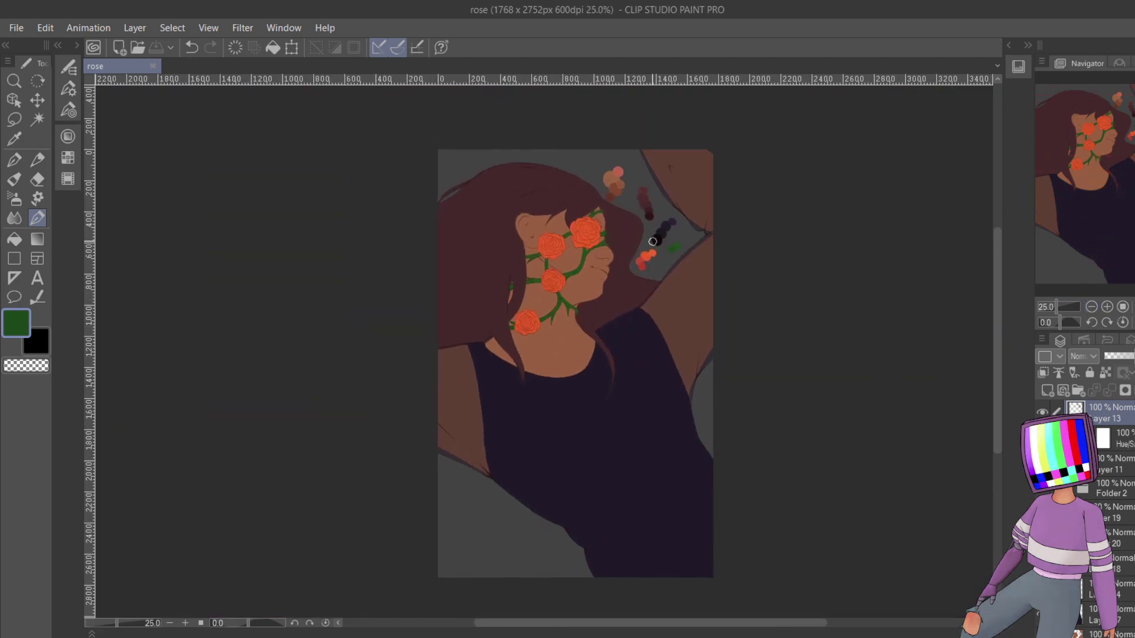
- Open the 20230220_122852 flower portrait and frame the nose and mouth closely
{"action": "left_click", "coordinate": [136, 47]}
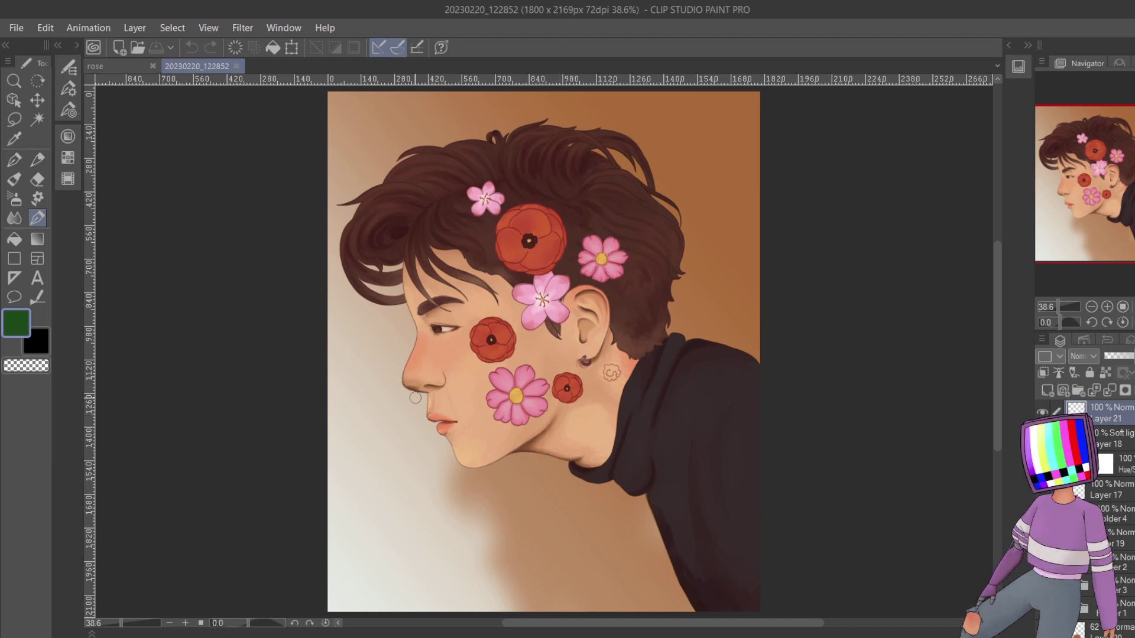
{"action": "scroll", "coordinate": [1115, 294], "scroll_direction": "up", "scroll_amount": 6}
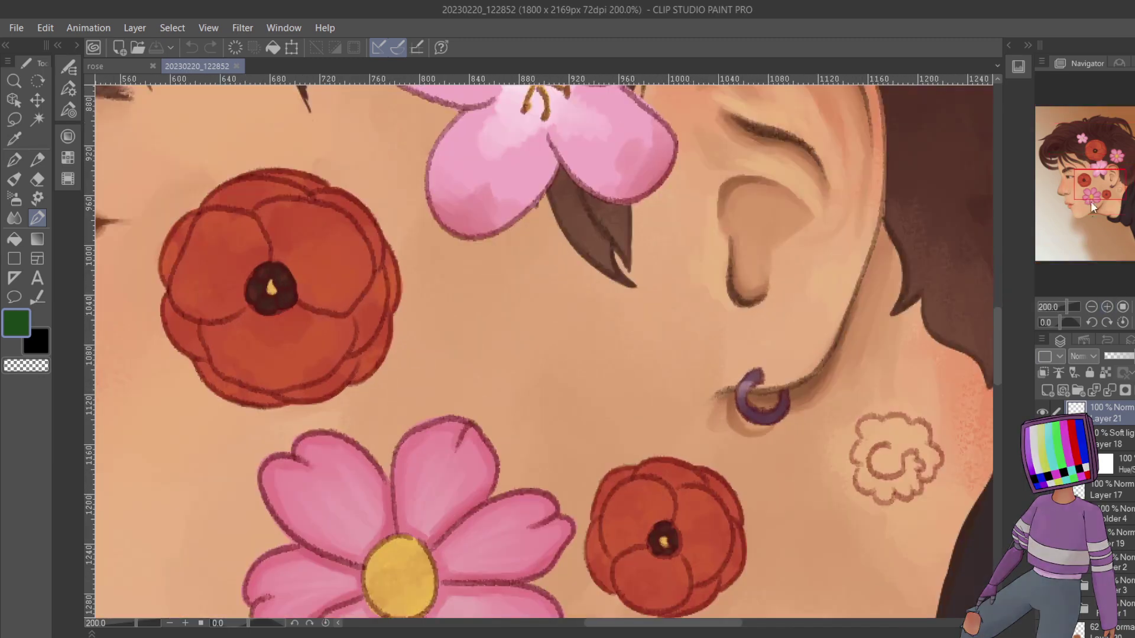
{"action": "left_click_drag", "start_coordinate": [1089, 202], "coordinate": [1055, 206]}
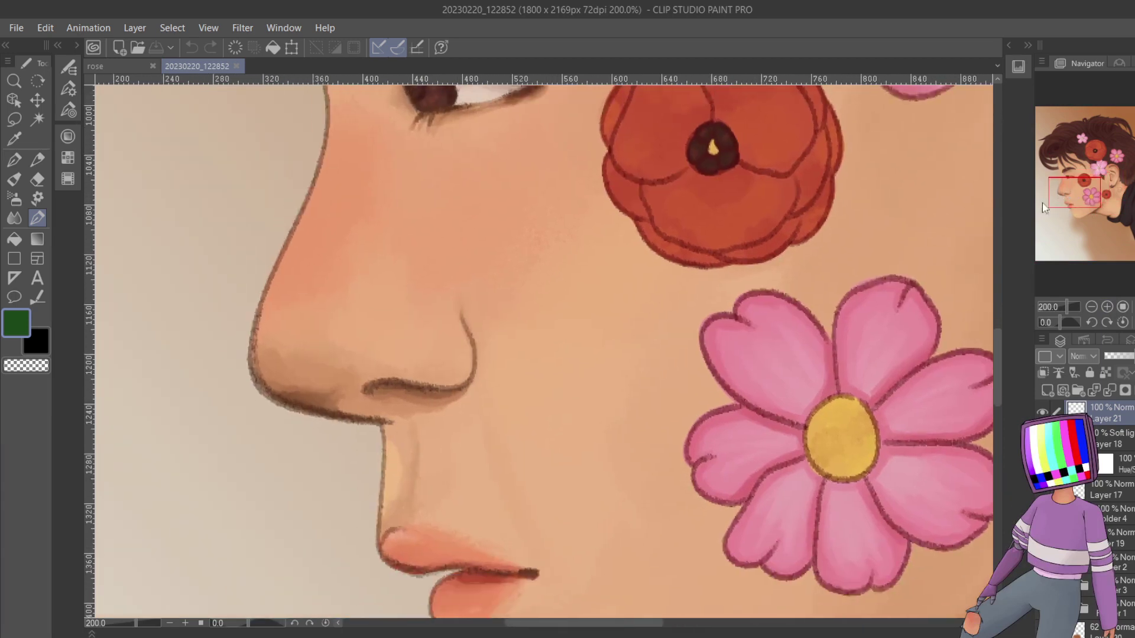
- Sample skin tones from the nose and brush them over the shadow under its tip
{"action": "left_click", "coordinate": [14, 100]}
{"action": "left_click", "coordinate": [68, 157]}
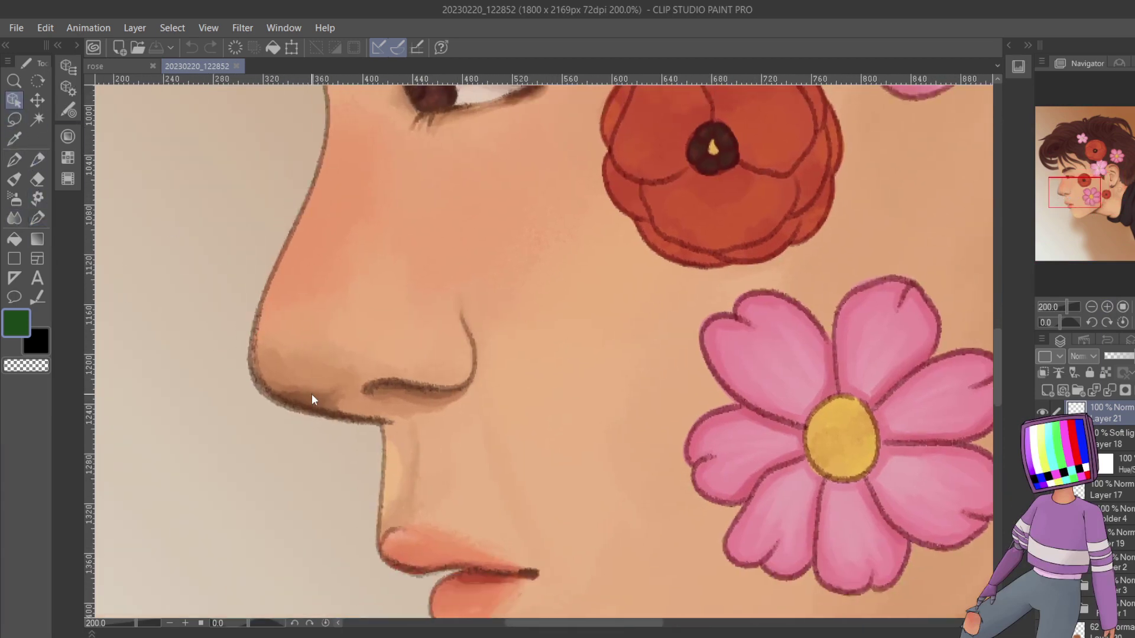
{"action": "left_click", "coordinate": [320, 397]}
{"action": "left_click", "coordinate": [14, 179]}
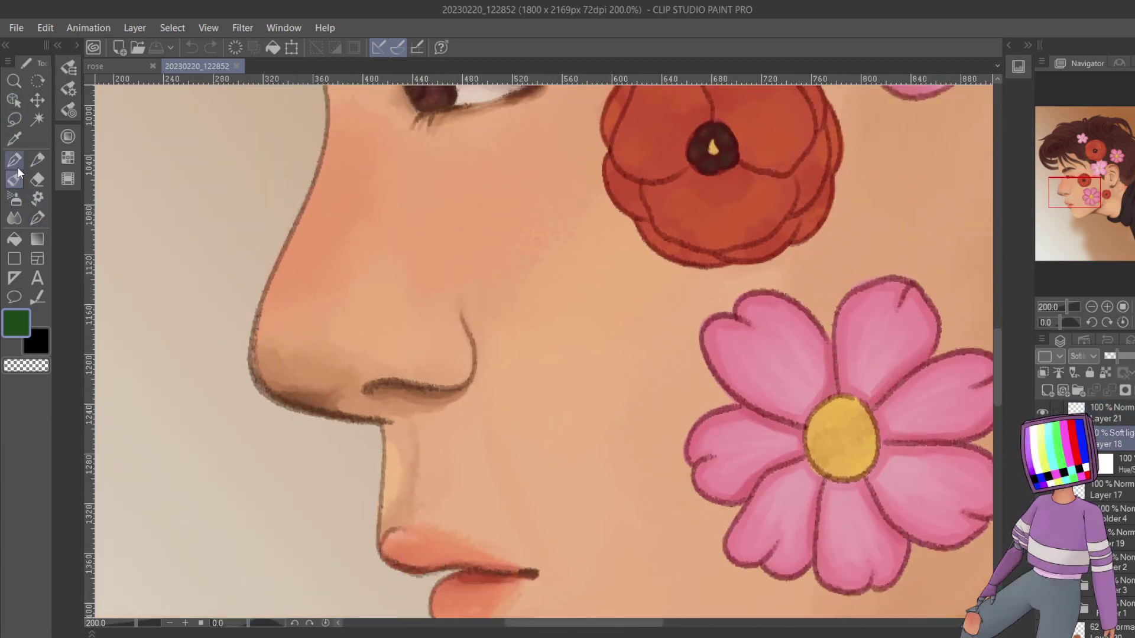
{"action": "left_click", "coordinate": [316, 325], "text": "alt"}
{"action": "left_click_drag", "start_coordinate": [304, 410], "coordinate": [304, 398]}
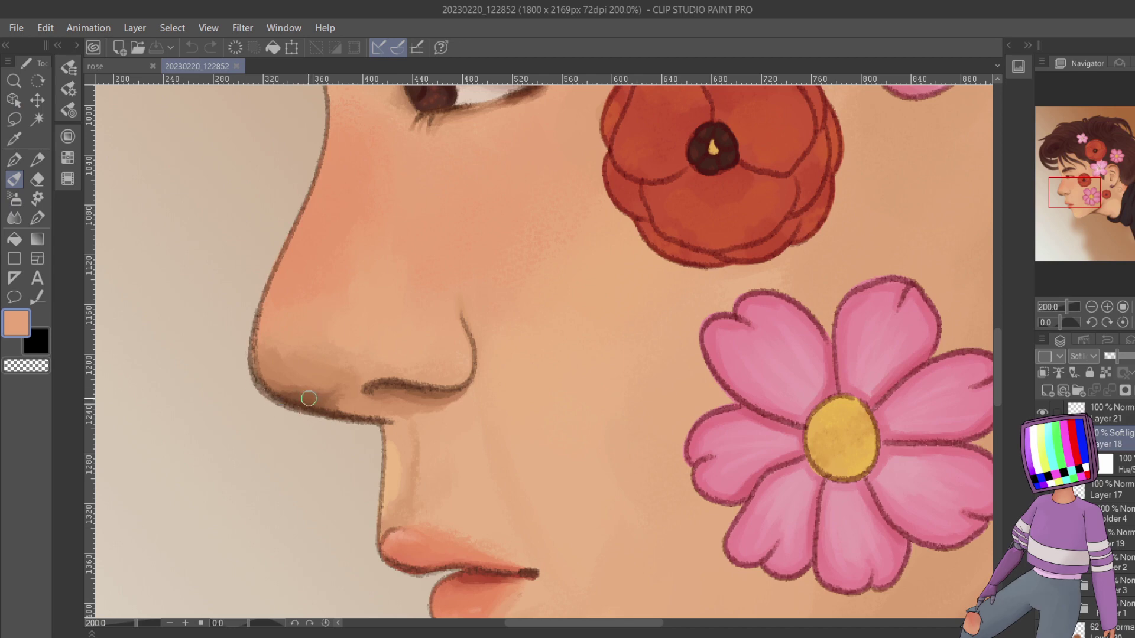
{"action": "left_click", "coordinate": [277, 372], "text": "alt"}
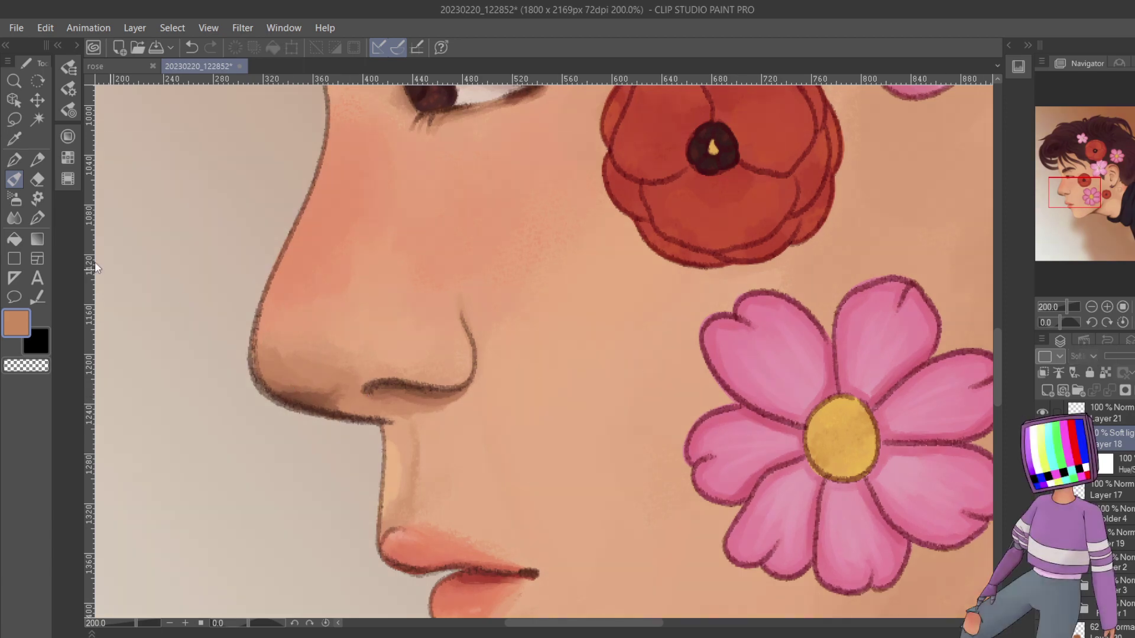
- Select the layer holding the face's skin and save the portrait
{"action": "left_click", "coordinate": [449, 208], "text": "ctrl"}
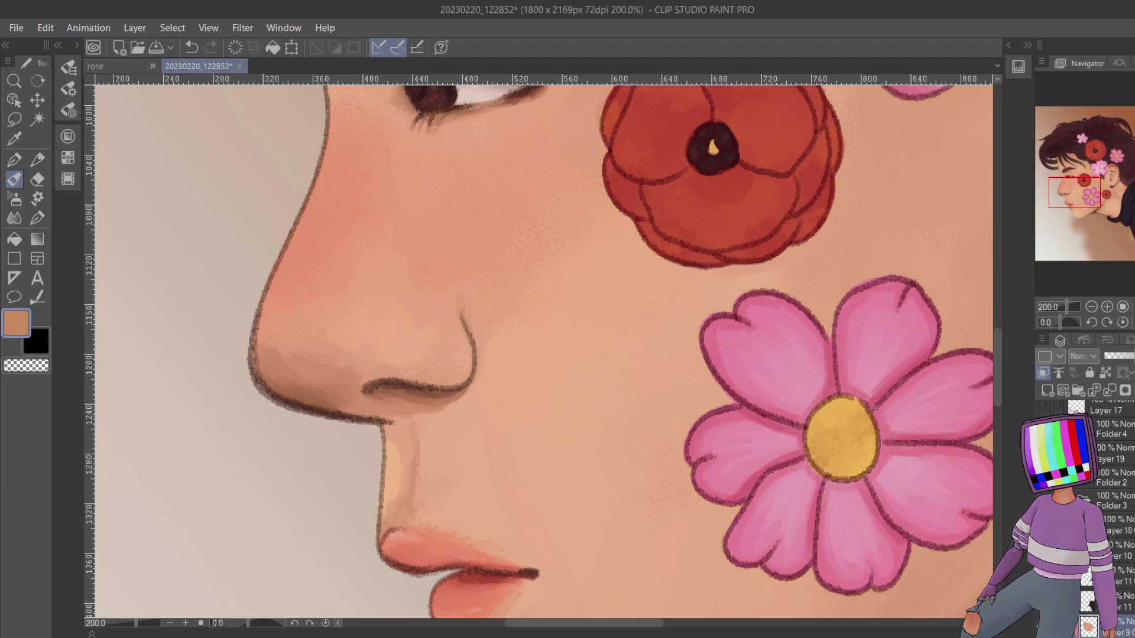
{"action": "key", "text": "ctrl+s"}
{"action": "scroll", "coordinate": [1105, 515], "scroll_direction": "up", "scroll_amount": 3}
{"action": "left_click", "coordinate": [1092, 307]}
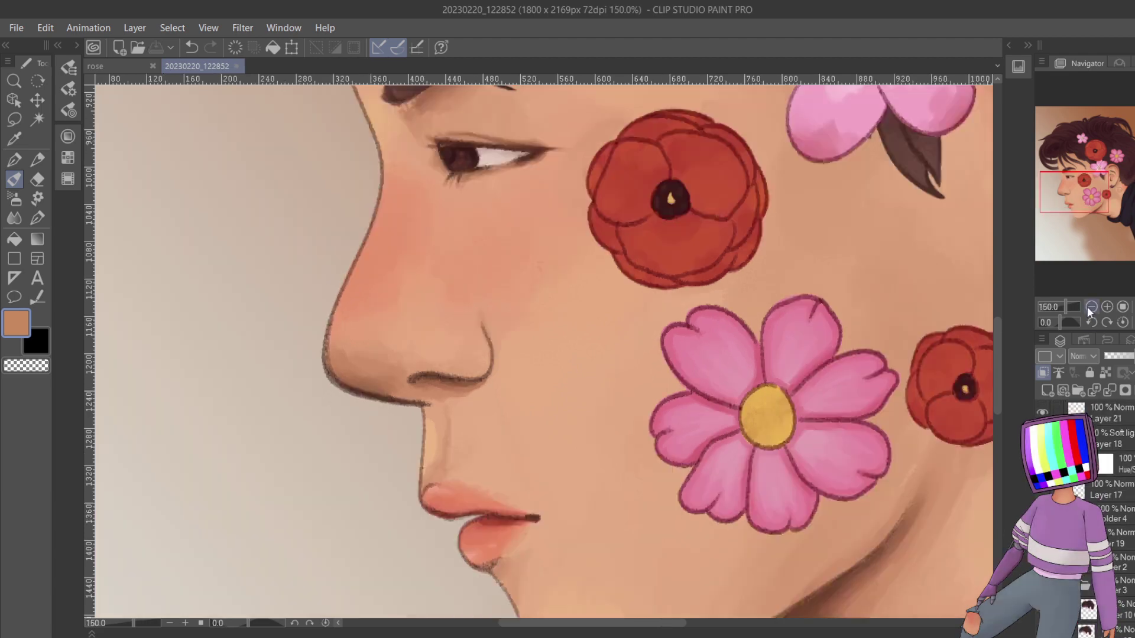
{"action": "left_click", "coordinate": [1089, 305]}
{"action": "left_click", "coordinate": [1089, 305]}
{"action": "left_click_drag", "start_coordinate": [1104, 199], "coordinate": [1096, 202]}
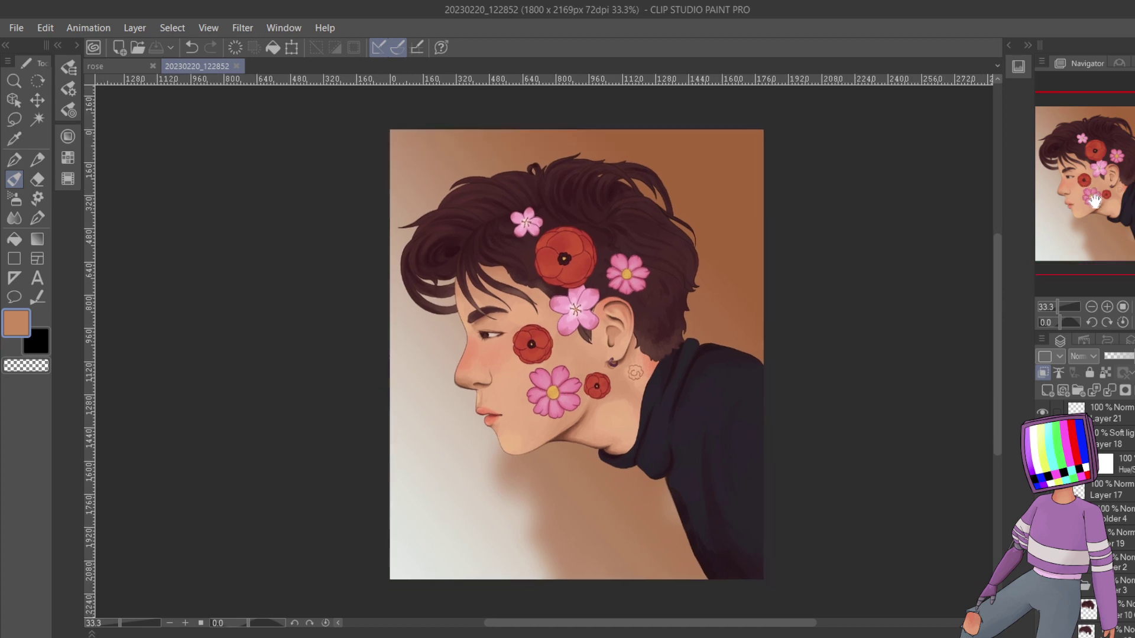
- Switch to the rose drawing and examine its flat colors on the face and roses, then the whole composition
{"action": "left_click", "coordinate": [115, 63]}
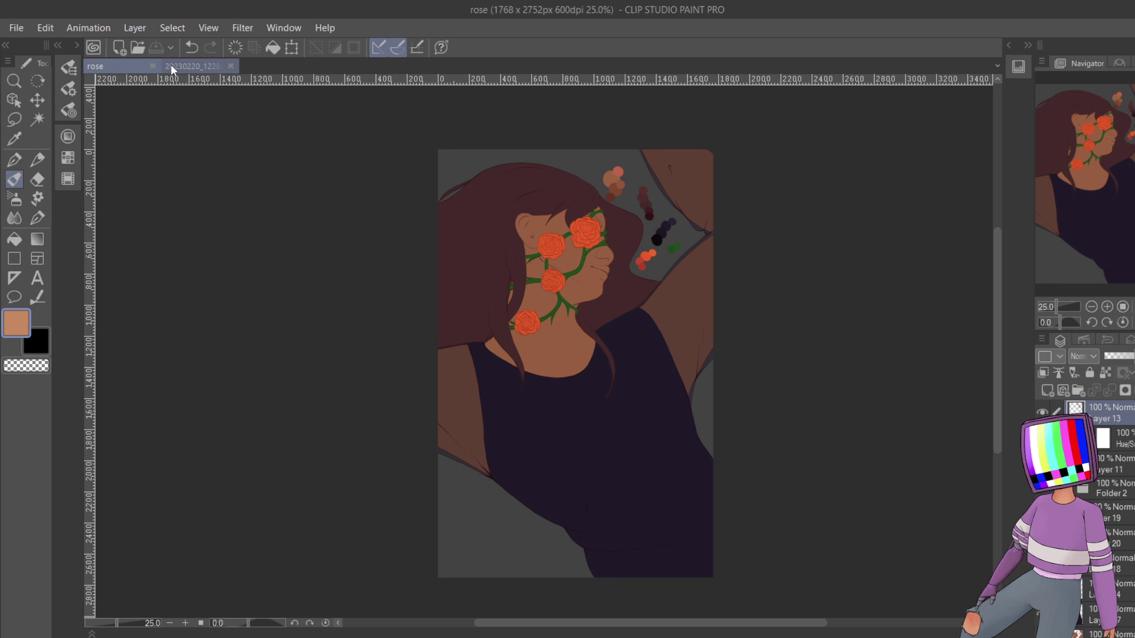
{"action": "left_click", "coordinate": [168, 66]}
{"action": "left_click", "coordinate": [119, 66]}
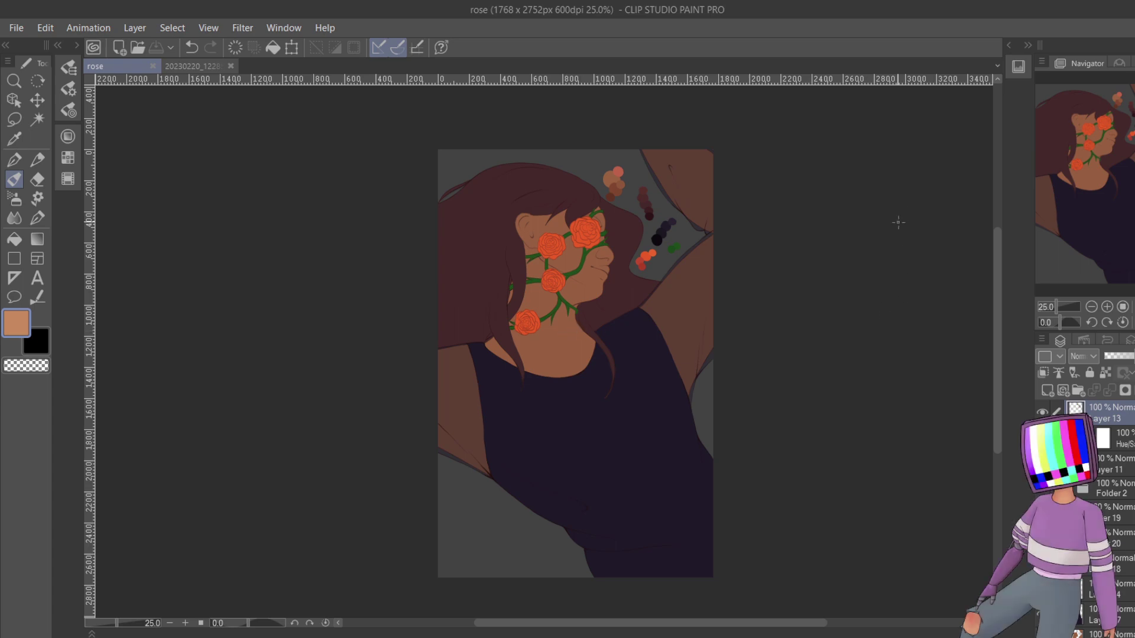
{"action": "left_click", "coordinate": [1107, 306]}
{"action": "left_click", "coordinate": [1108, 307]}
{"action": "left_click", "coordinate": [1107, 307]}
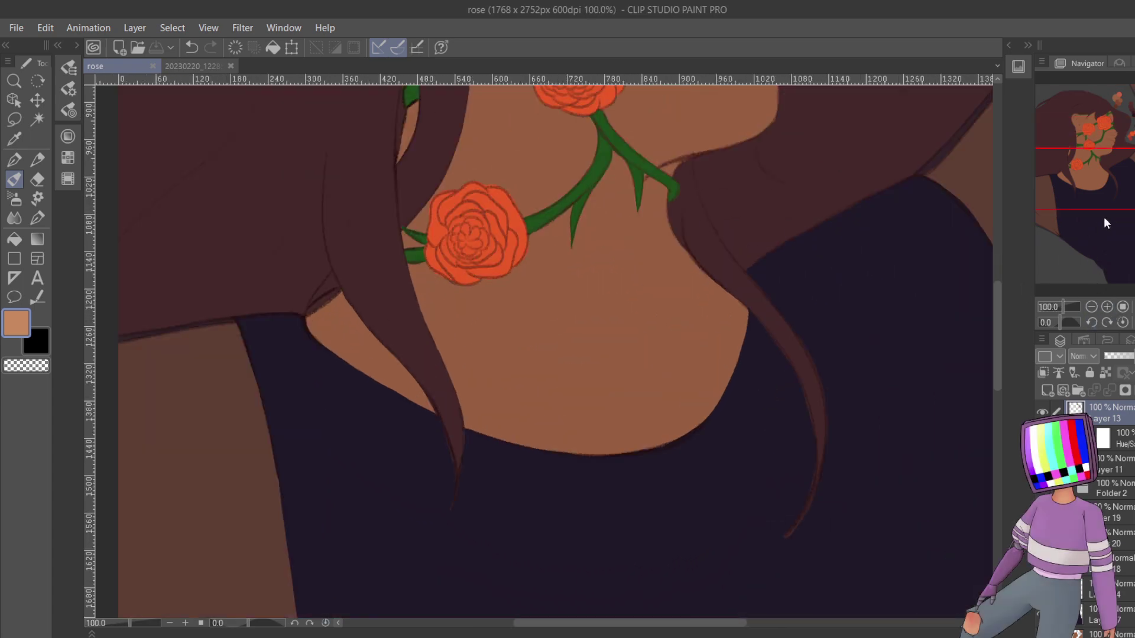
{"action": "left_click_drag", "start_coordinate": [1104, 217], "coordinate": [1086, 142]}
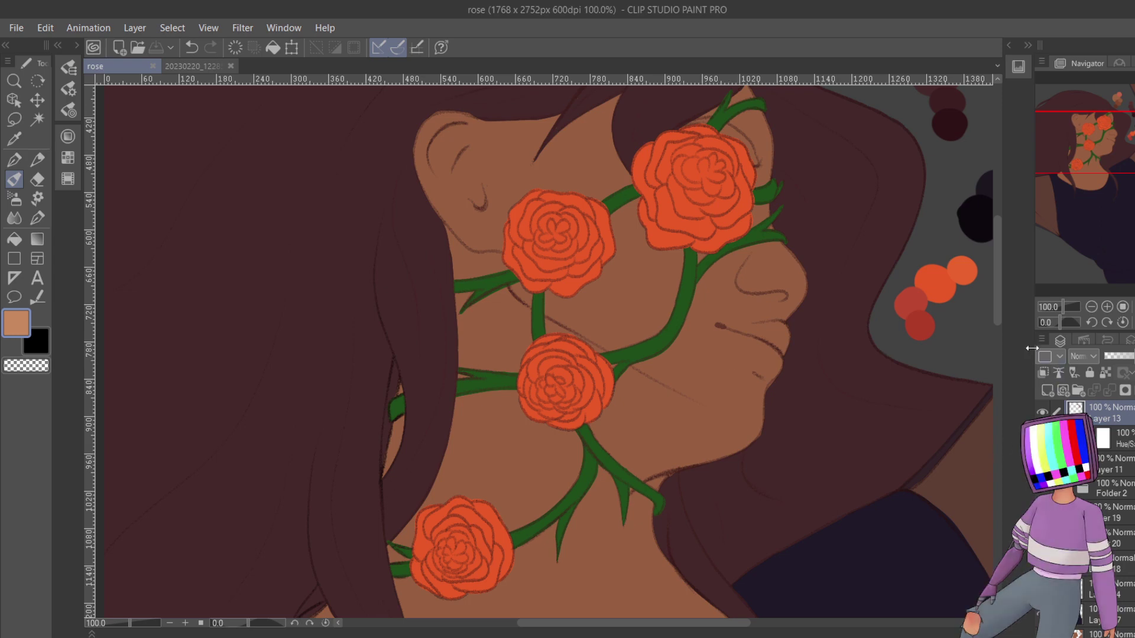
{"action": "left_click", "coordinate": [1091, 307]}
{"action": "left_click", "coordinate": [1091, 307]}
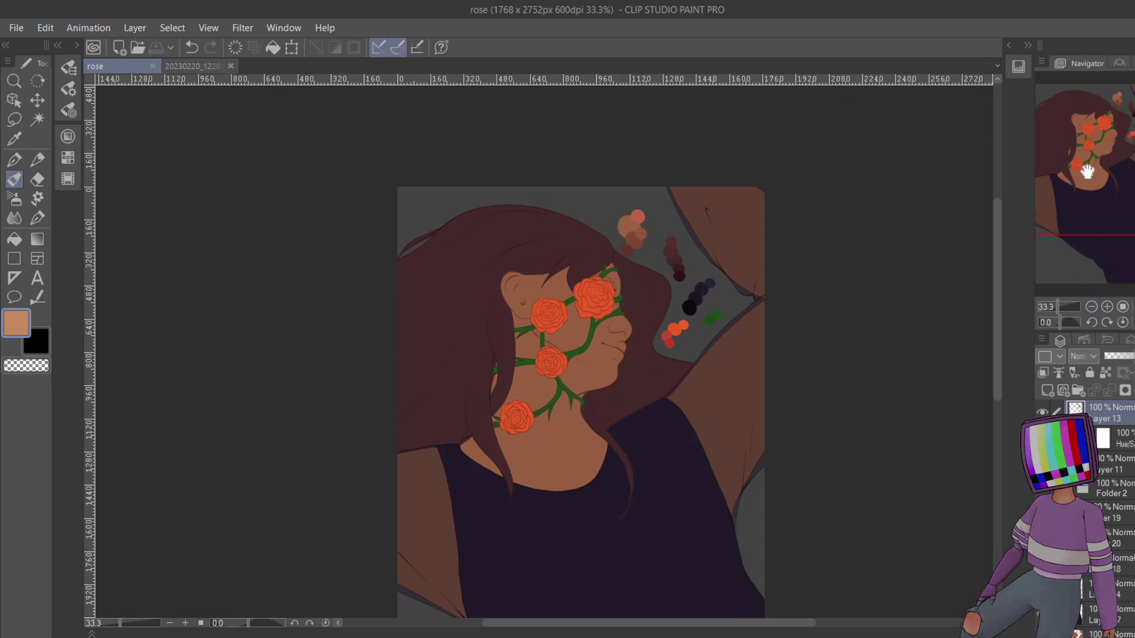
{"action": "left_click_drag", "start_coordinate": [1078, 198], "coordinate": [1086, 188]}
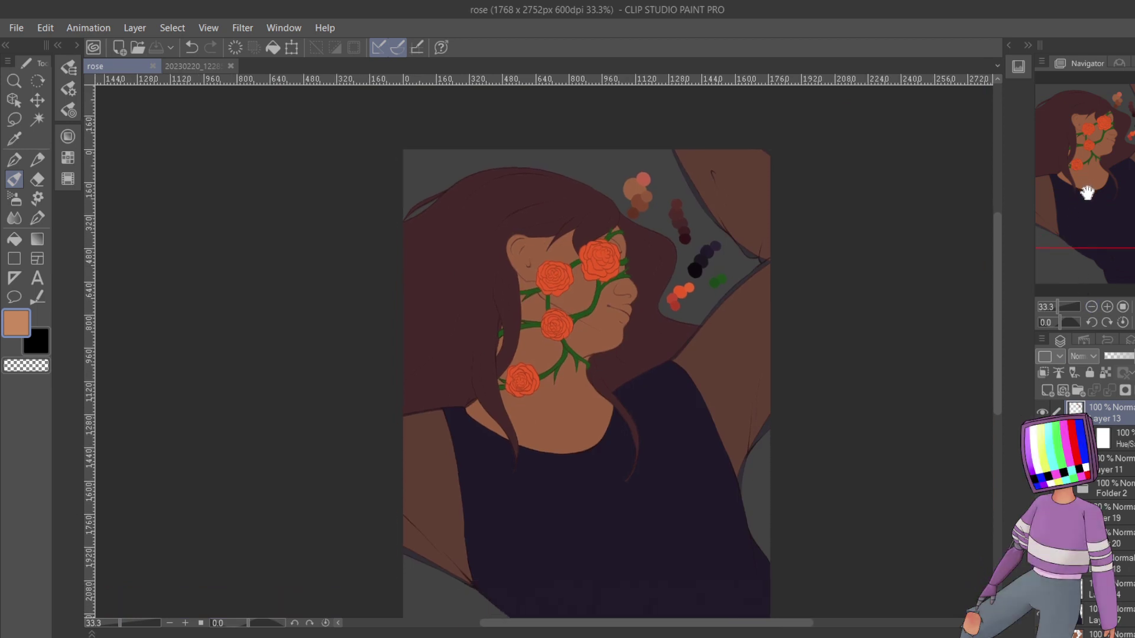
{"action": "left_click_drag", "start_coordinate": [1090, 186], "coordinate": [1086, 194]}
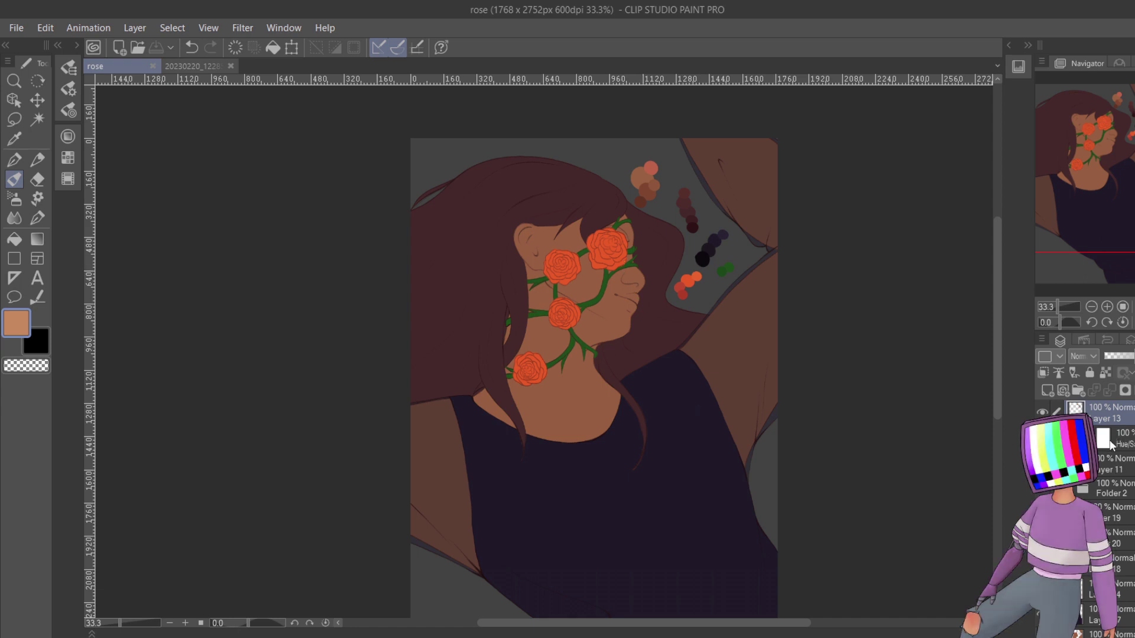
- Return to the flower portrait and compare it with the magazine-cover reference in the Sub View
{"action": "left_click", "coordinate": [201, 67]}
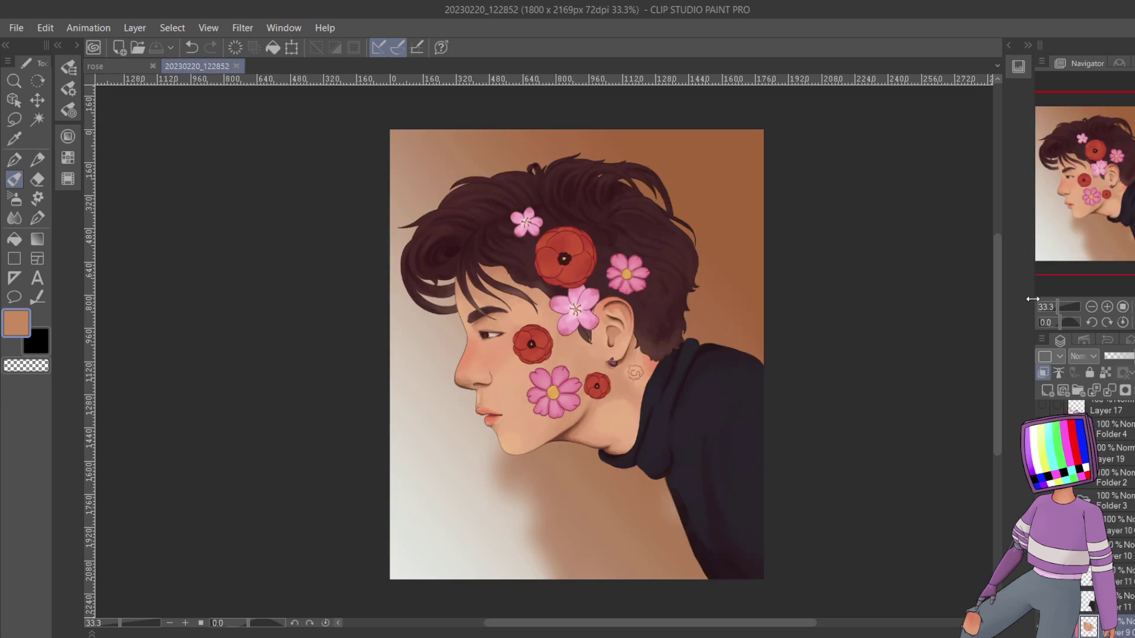
{"action": "scroll", "coordinate": [1100, 473], "scroll_direction": "up", "scroll_amount": 3}
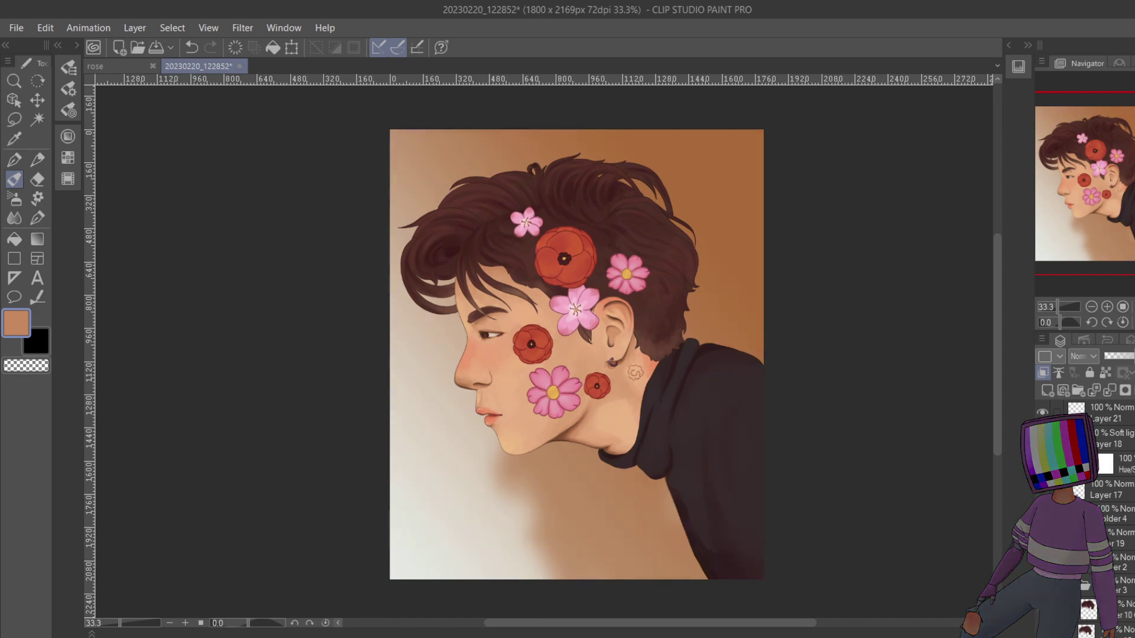
{"action": "left_click", "coordinate": [1008, 47]}
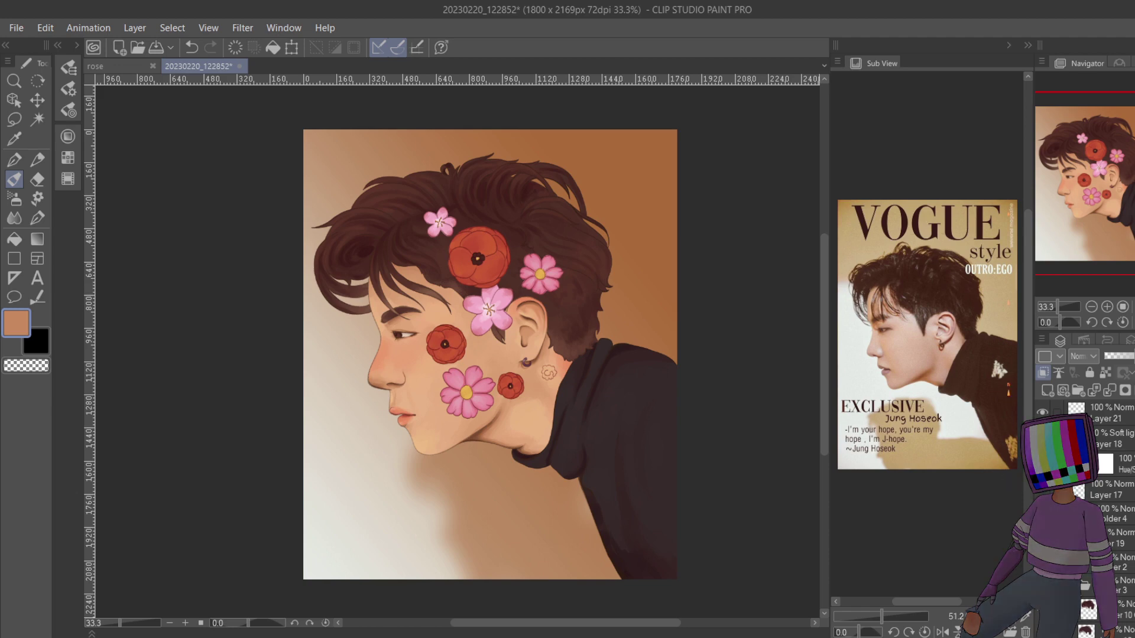
{"action": "left_click", "coordinate": [1117, 585]}
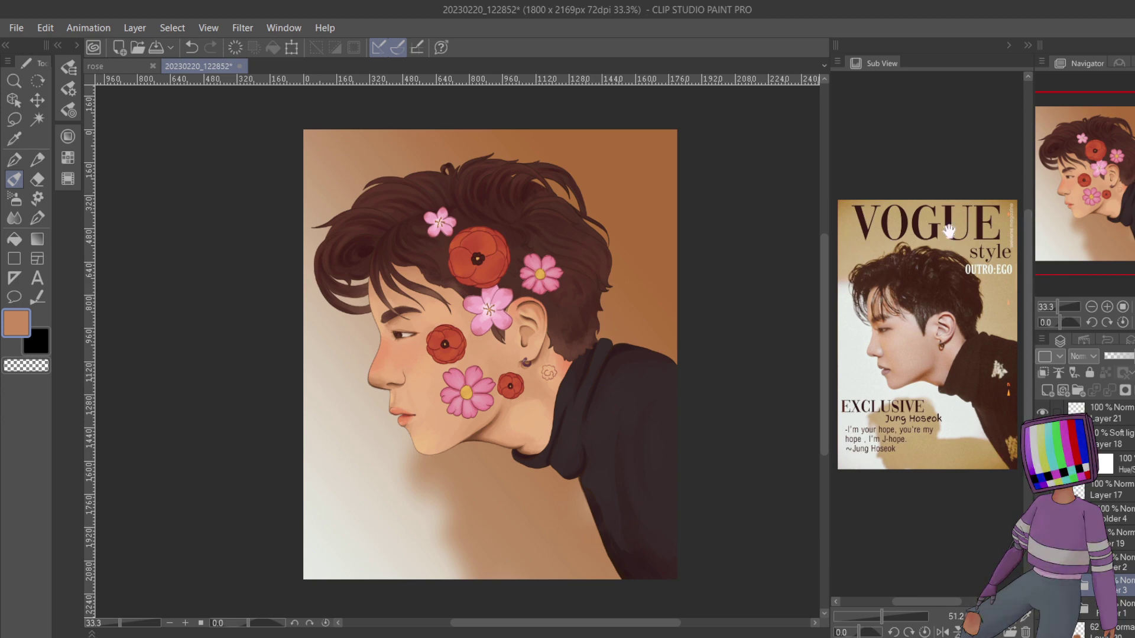
{"action": "left_click", "coordinate": [1009, 46]}
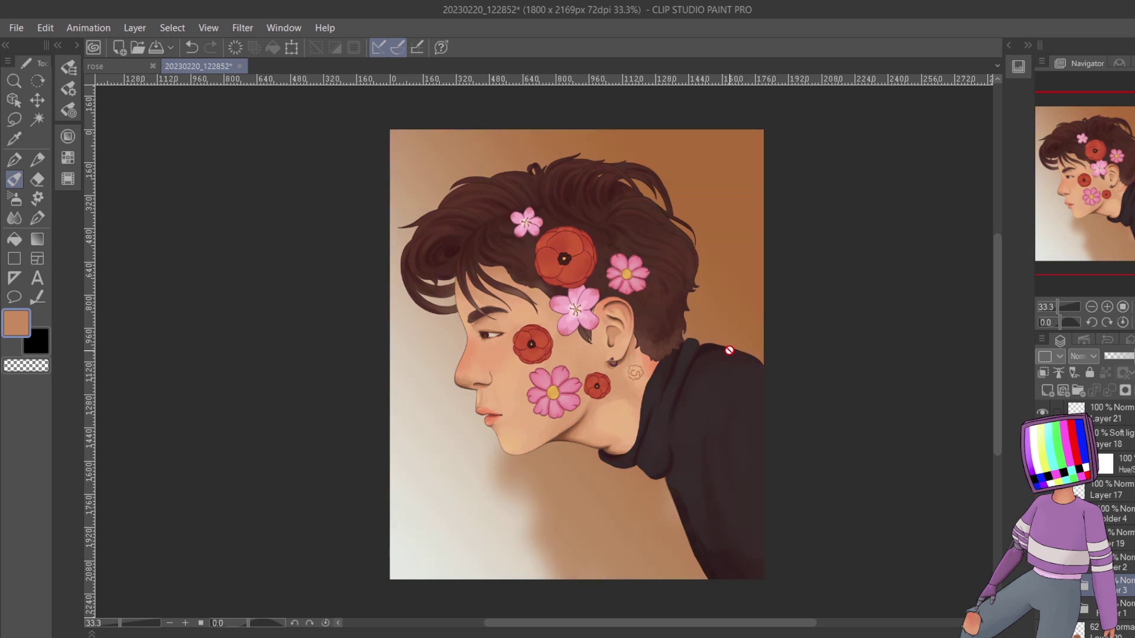
- Save the portrait and copy its Soft light Layer 18 into the rose drawing, directly above the hue/saturation correction layer
{"action": "left_click", "coordinate": [1126, 445]}
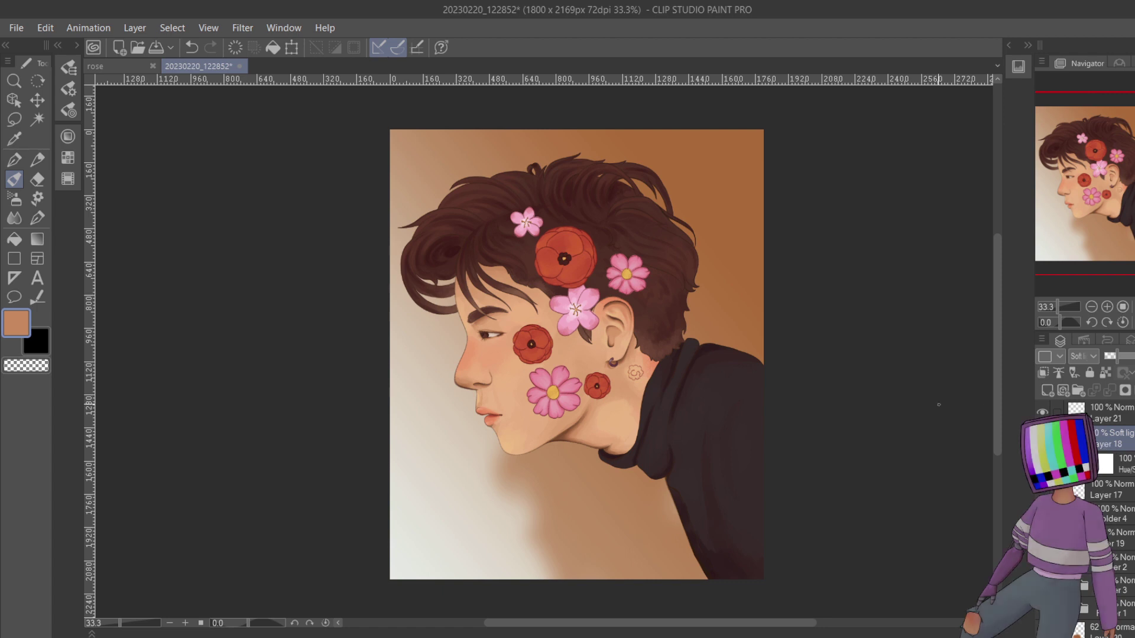
{"action": "left_click", "coordinate": [146, 48]}
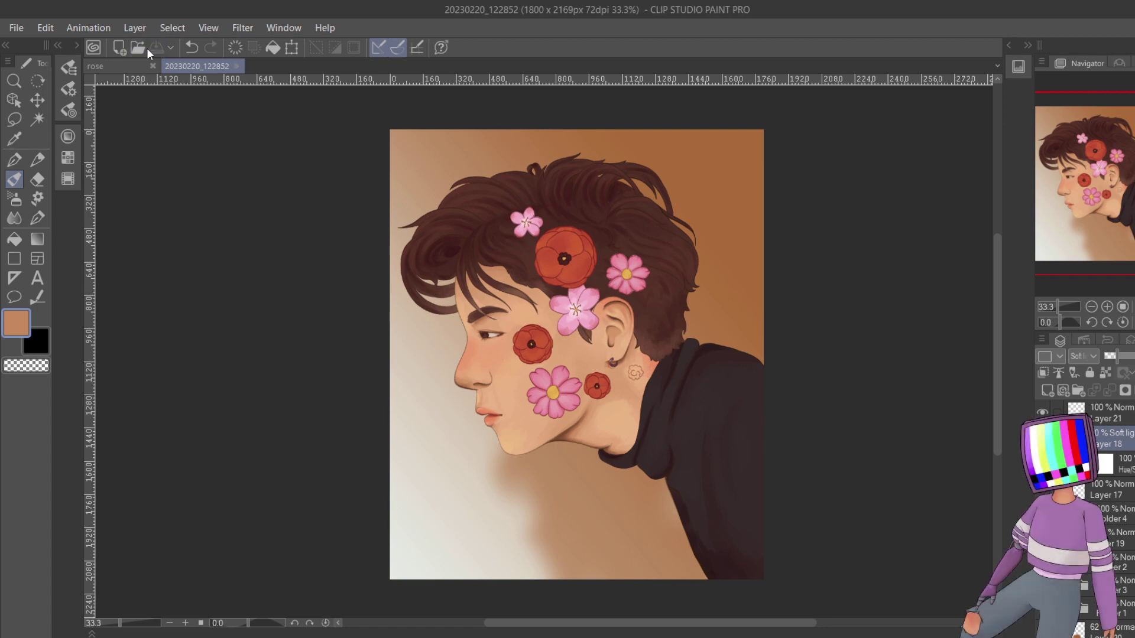
{"action": "left_click", "coordinate": [113, 67]}
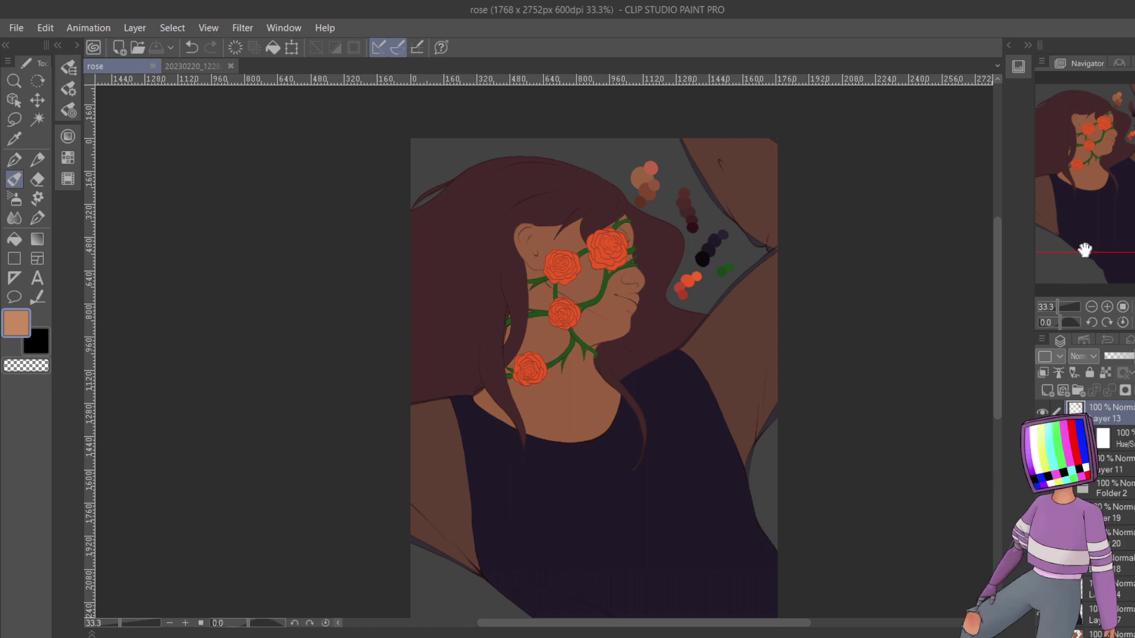
{"action": "mouse_move", "coordinate": [1085, 249]}
{"action": "left_mouse_down"}
{"action": "mouse_move", "coordinate": [1108, 245]}
{"action": "mouse_move", "coordinate": [1081, 245]}
{"action": "mouse_move", "coordinate": [1113, 268]}
{"action": "mouse_move", "coordinate": [1103, 251]}
{"action": "left_mouse_up"}
{"action": "left_click", "coordinate": [1128, 440]}
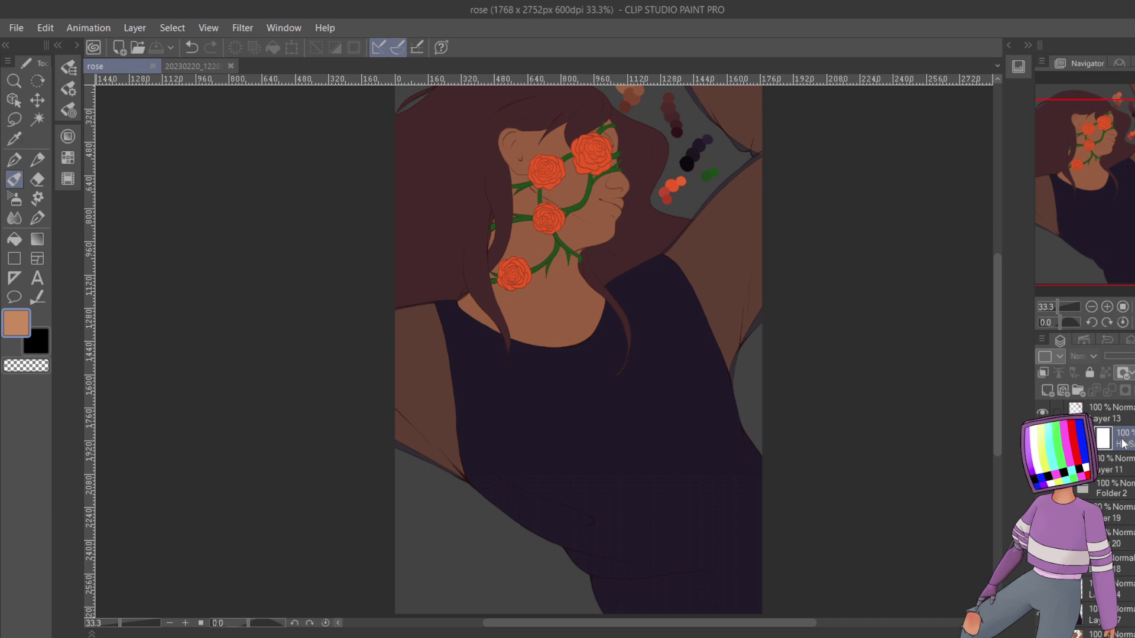
{"action": "key", "text": "ctrl+v"}
{"action": "left_click_drag", "start_coordinate": [1117, 237], "coordinate": [1121, 225]}
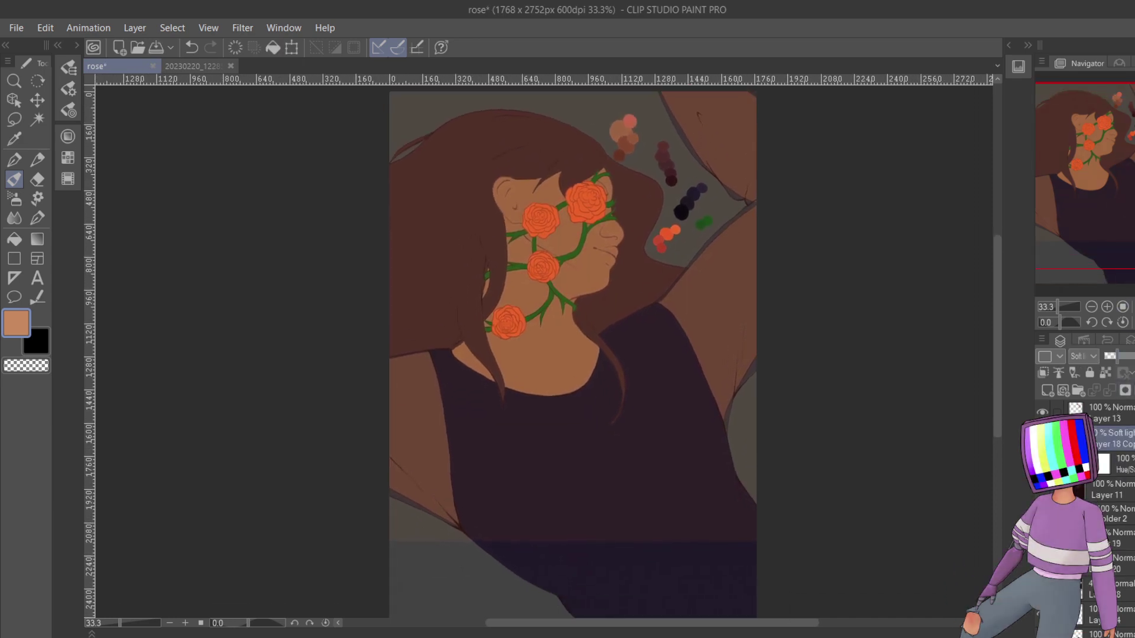
- Scale the copied Soft light Layer 18 up so its fill covers the entire rose drawing canvas
{"action": "left_click", "coordinate": [1092, 307]}
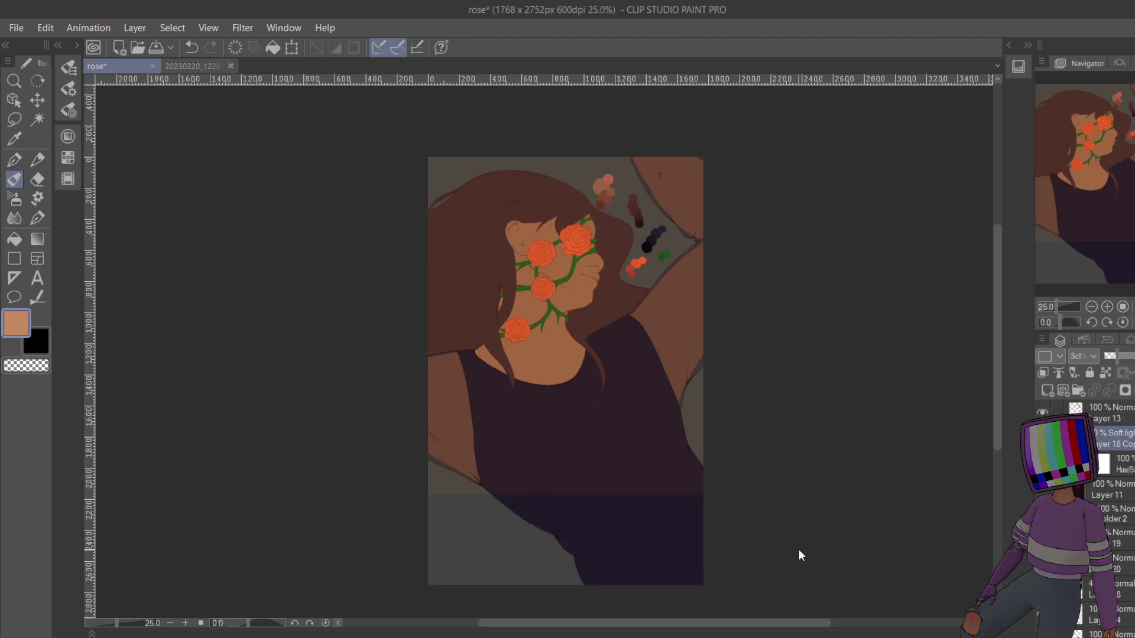
{"action": "key", "text": "ctrl+alt+c"}
{"action": "left_click_drag", "start_coordinate": [704, 585], "coordinate": [760, 608]}
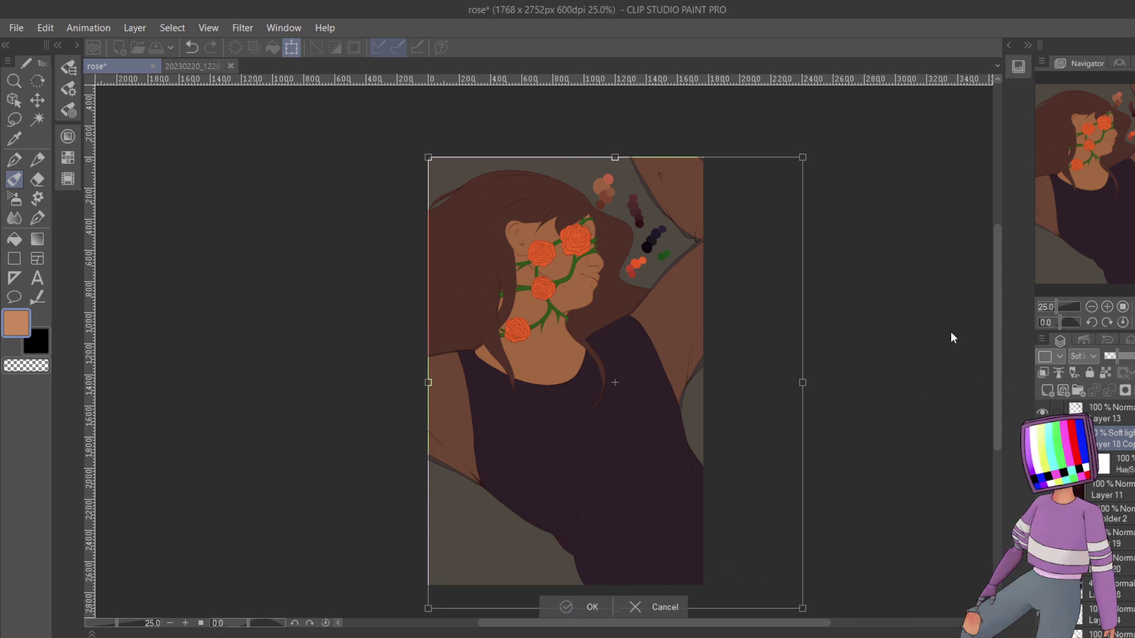
{"action": "key", "text": "Escape"}
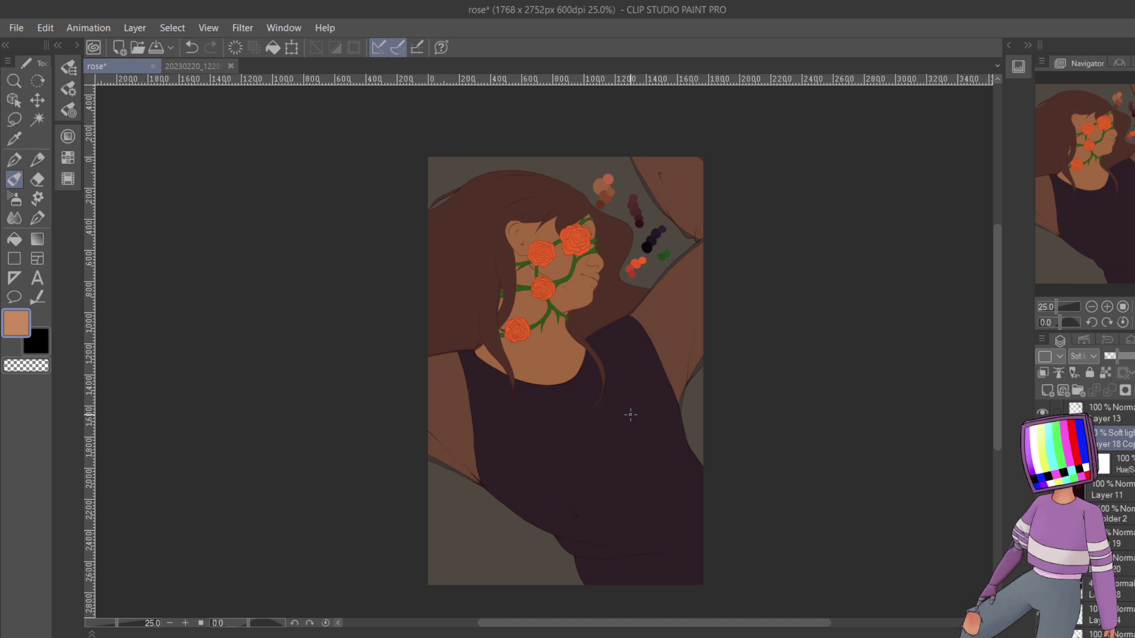
- Recolor the Soft light overlay through red and orange to blue with hue 215, saturation 61 and value 84, and hide it
{"action": "left_click", "coordinate": [67, 137]}
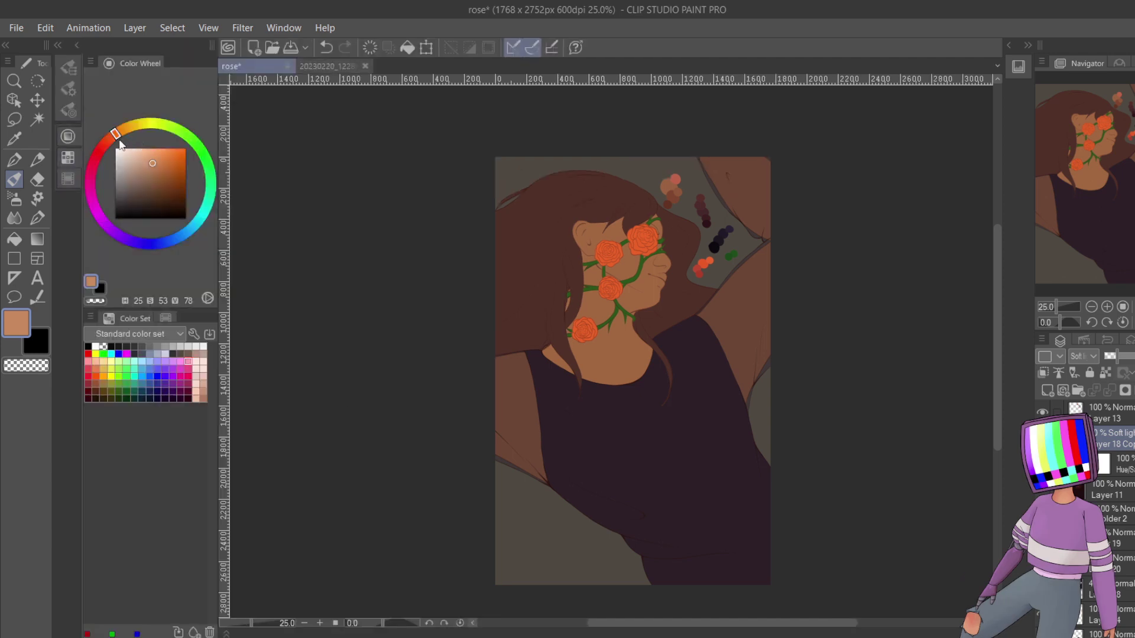
{"action": "left_click_drag", "start_coordinate": [113, 136], "coordinate": [105, 143]}
{"action": "left_click", "coordinate": [159, 158]}
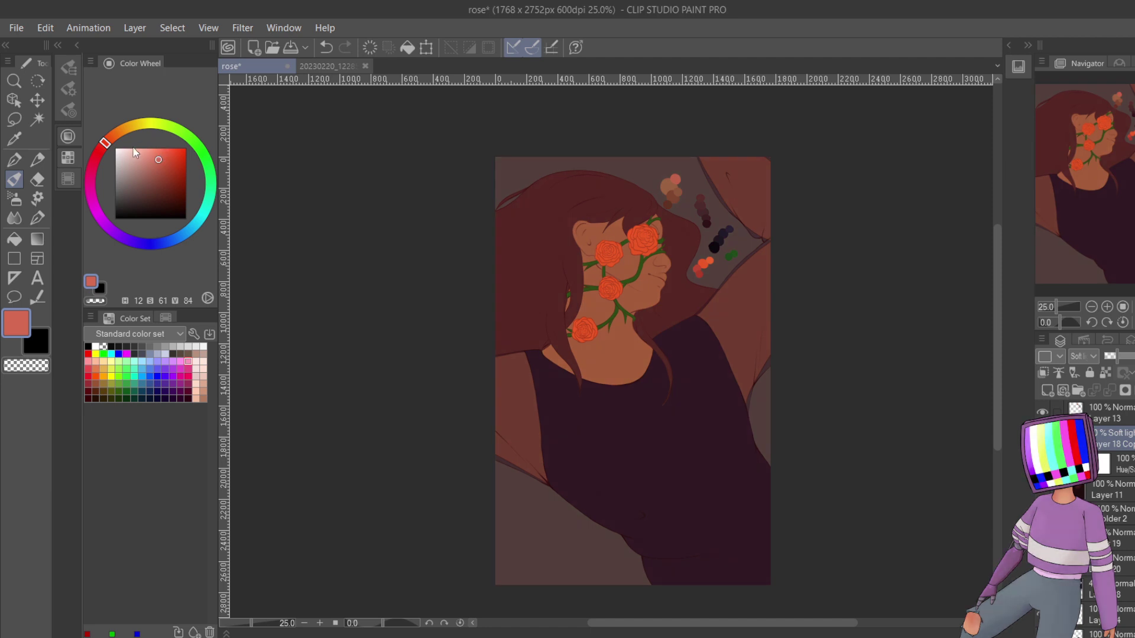
{"action": "left_click_drag", "start_coordinate": [107, 144], "coordinate": [112, 138]}
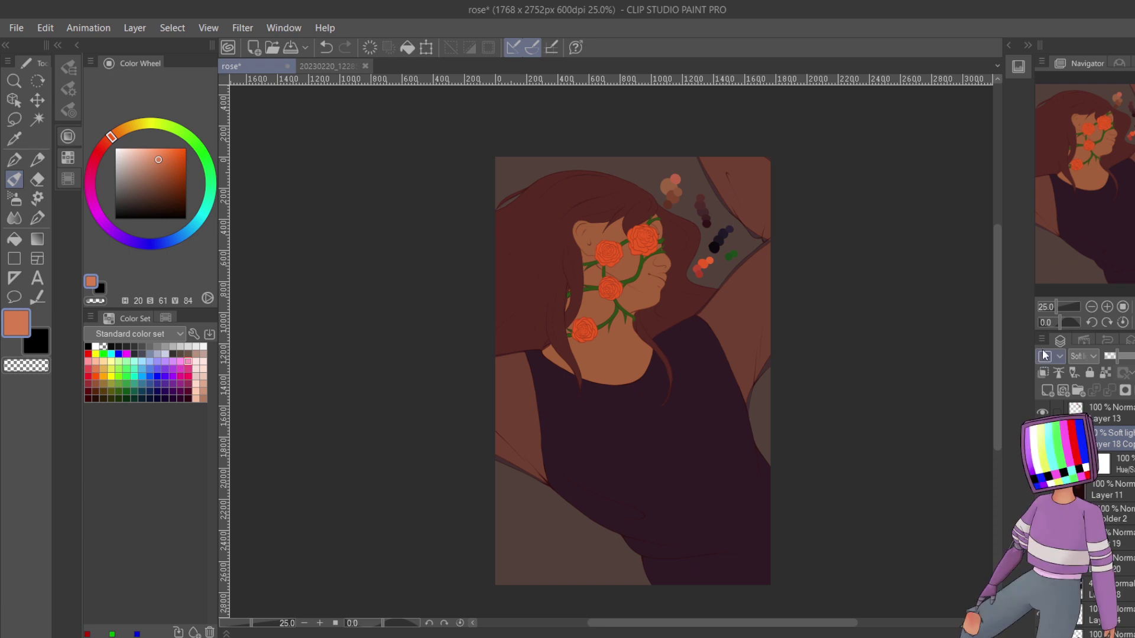
{"action": "left_click", "coordinate": [177, 241]}
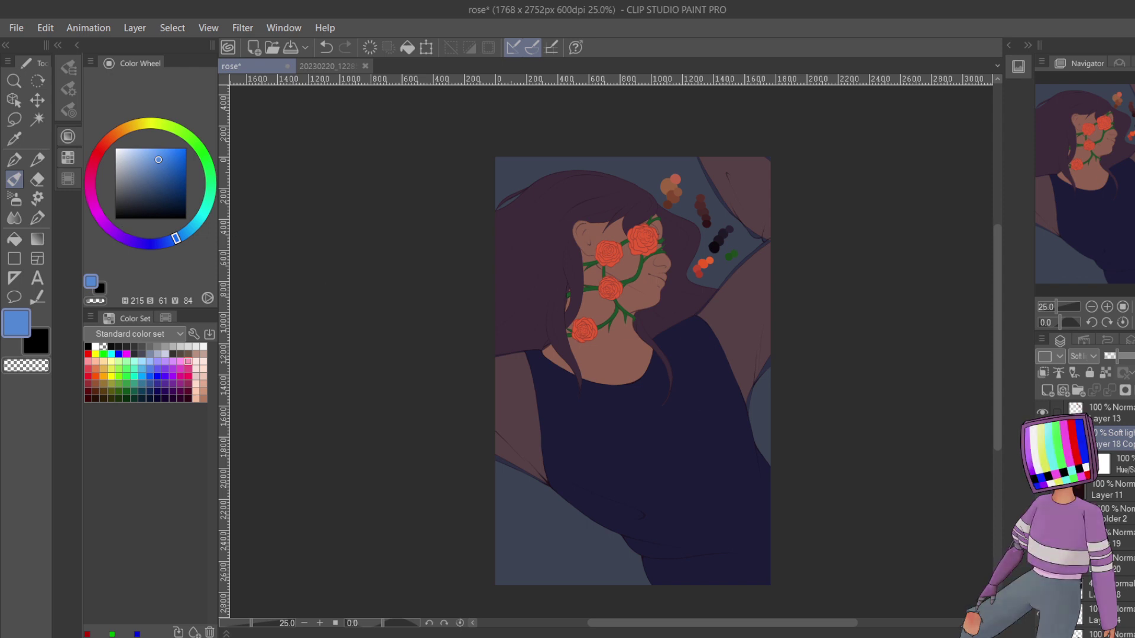
{"action": "left_click", "coordinate": [1043, 438]}
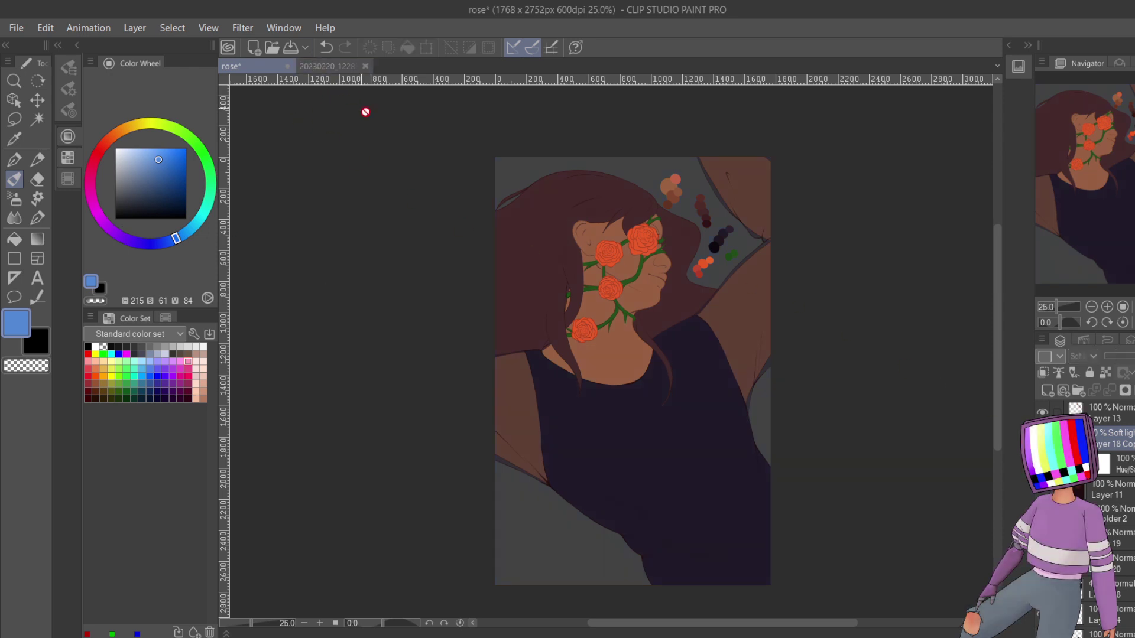
- Glance at the flower portrait, then select Layer 11 in the rose drawing and show the hue/saturation correction to view it in grayscale
{"action": "left_click", "coordinate": [335, 66]}
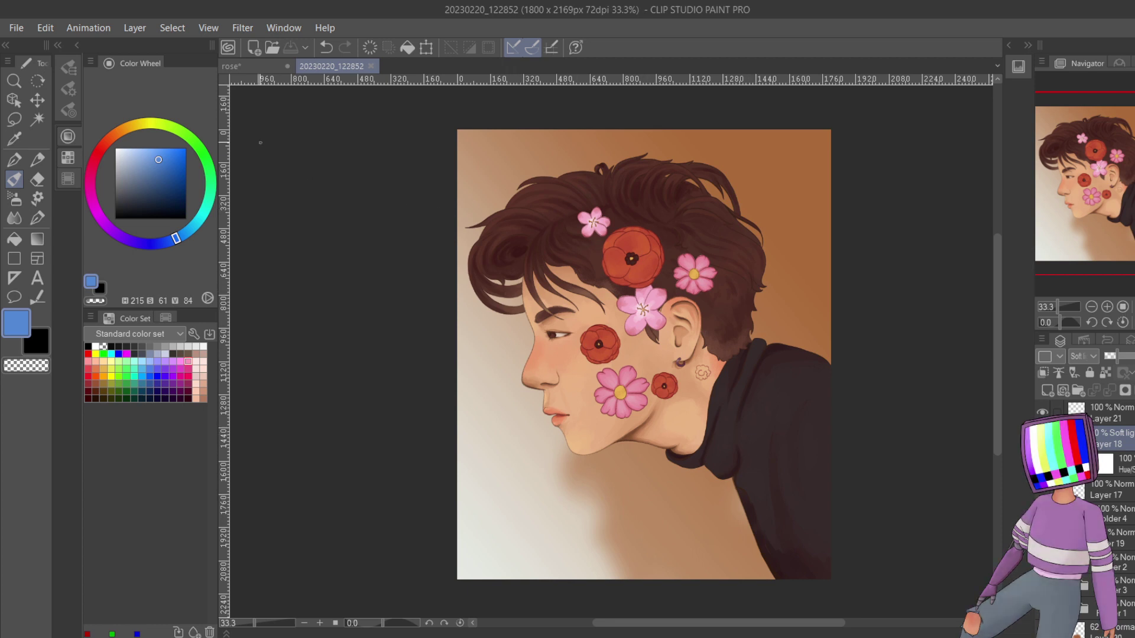
{"action": "left_click", "coordinate": [246, 66]}
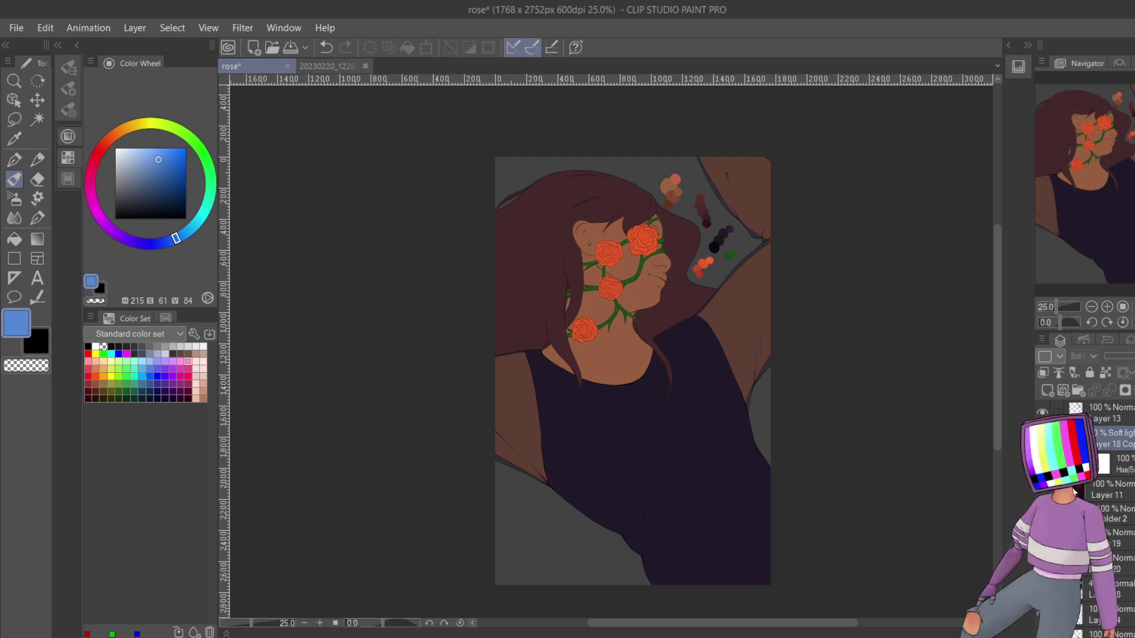
{"action": "left_click", "coordinate": [1110, 495]}
{"action": "left_click", "coordinate": [1042, 373]}
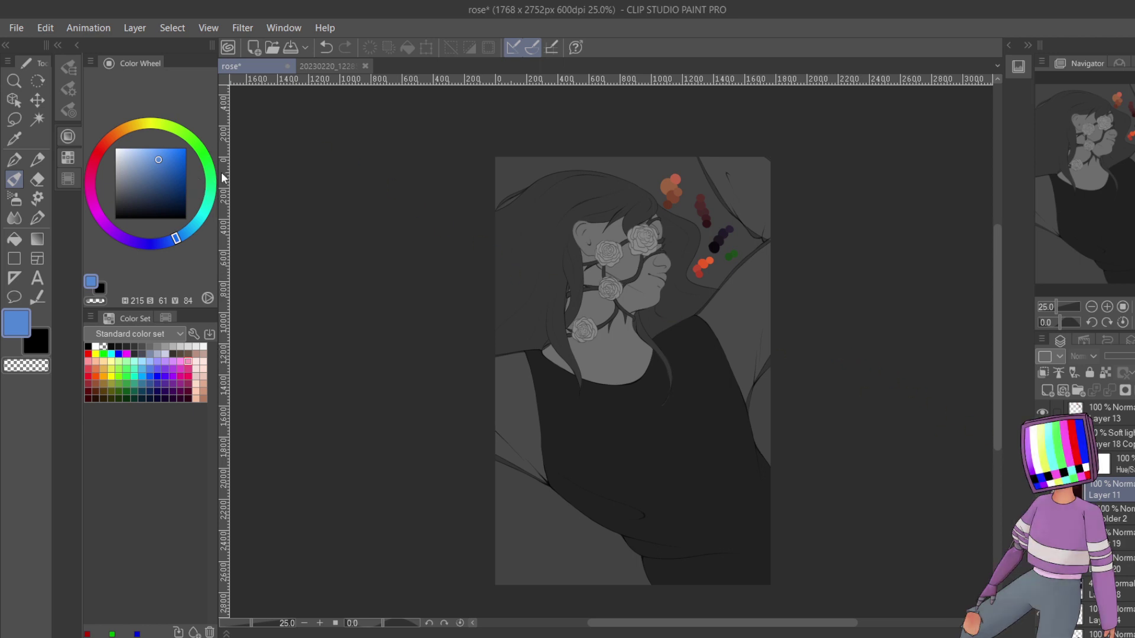
- Switch to the flower portrait, hide its Soft light Layer 18, and examine the grayscale values of the face, flowers, hair and sweater
{"action": "left_click", "coordinate": [323, 65]}
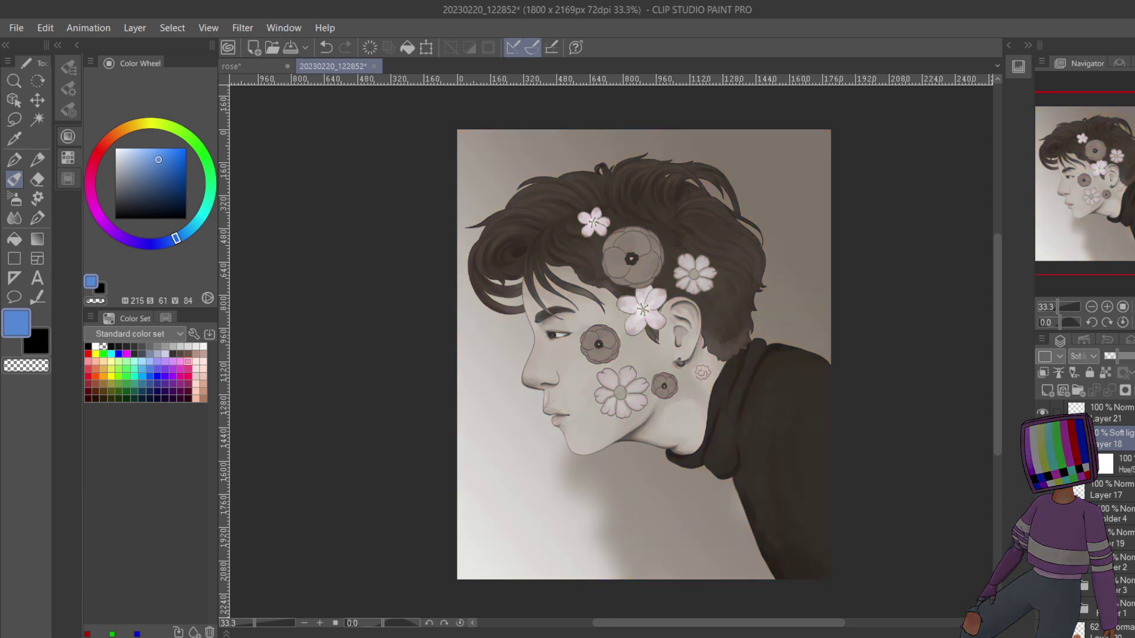
{"action": "left_click", "coordinate": [1043, 439]}
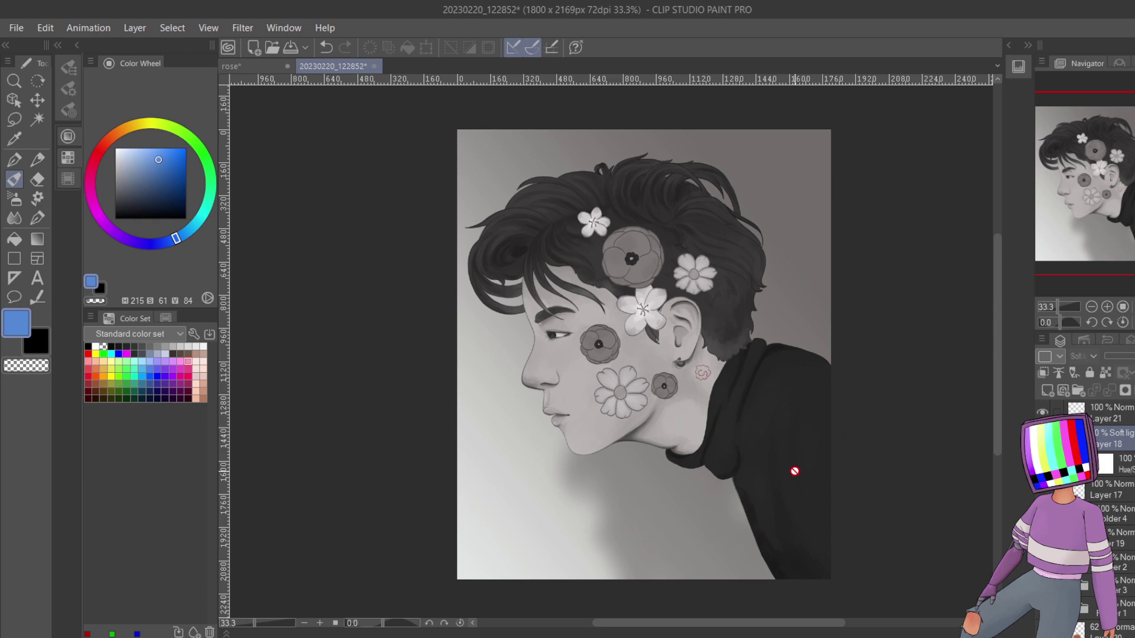
{"action": "left_click", "coordinate": [1106, 307]}
{"action": "left_click", "coordinate": [1107, 307]}
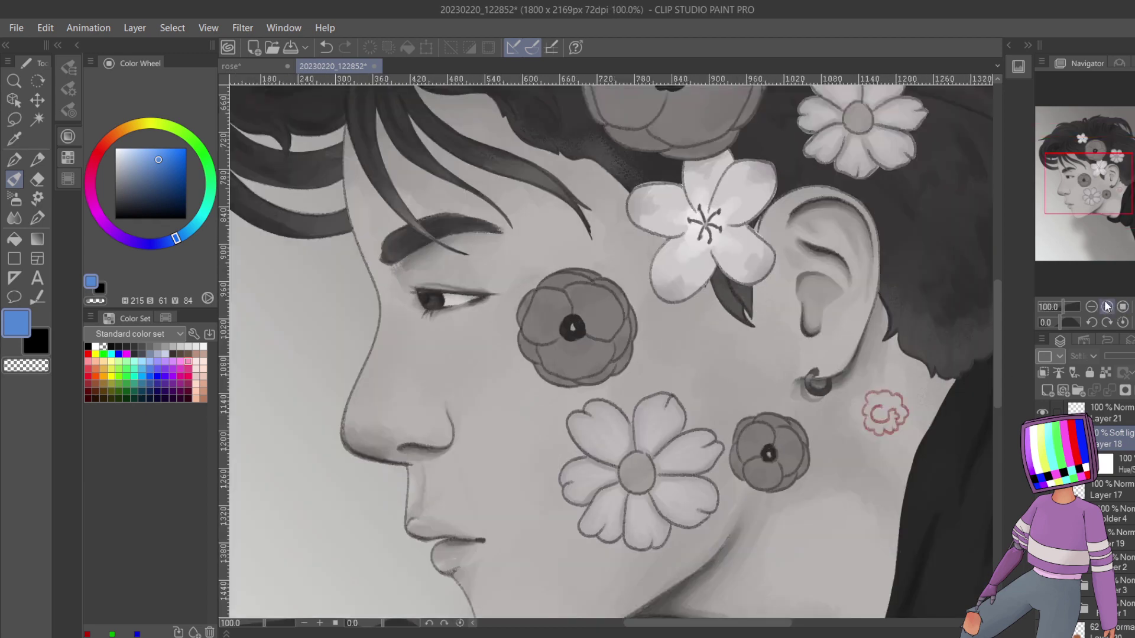
{"action": "left_click_drag", "start_coordinate": [1088, 218], "coordinate": [1119, 207]}
{"action": "left_click", "coordinate": [1091, 307]}
{"action": "left_click", "coordinate": [1091, 307]}
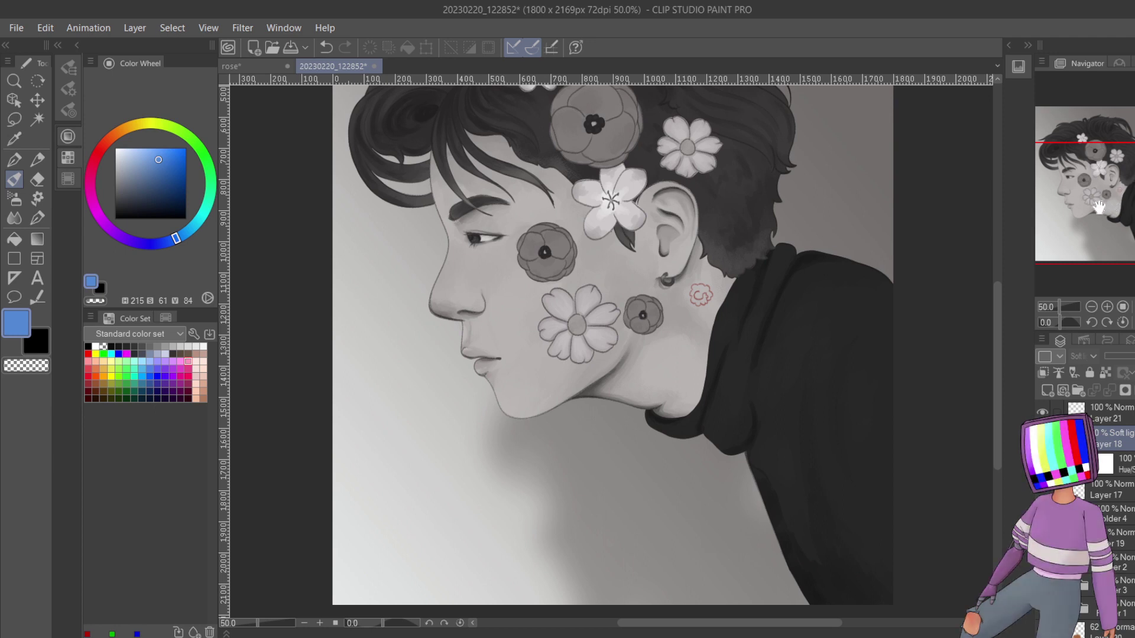
{"action": "left_click_drag", "start_coordinate": [1099, 206], "coordinate": [1100, 223]}
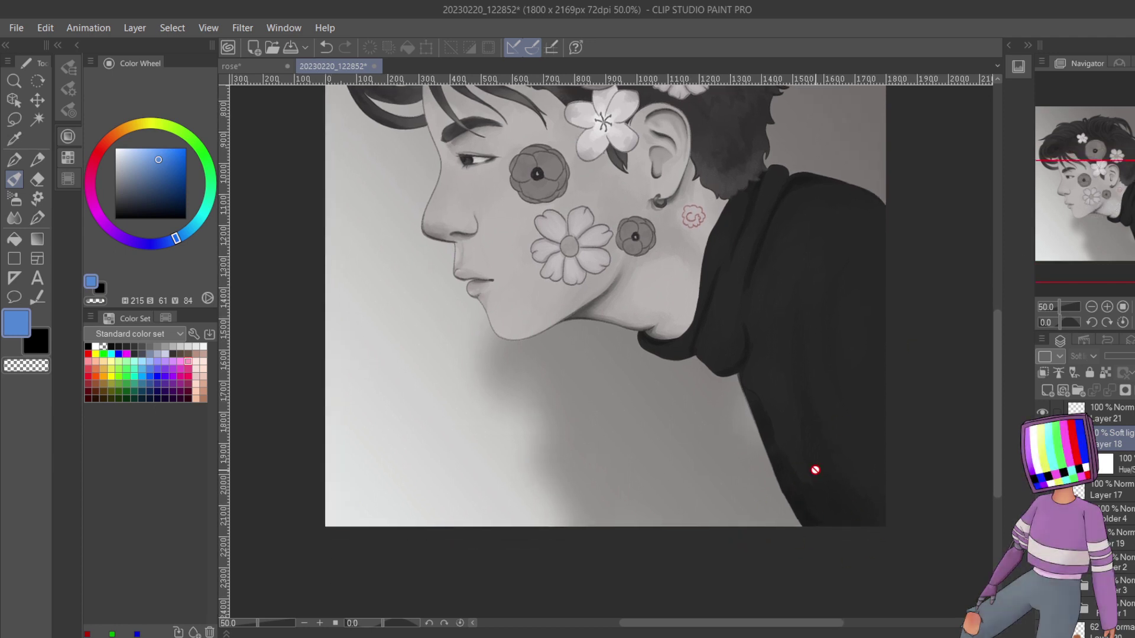
{"action": "left_click_drag", "start_coordinate": [592, 207], "coordinate": [613, 339]}
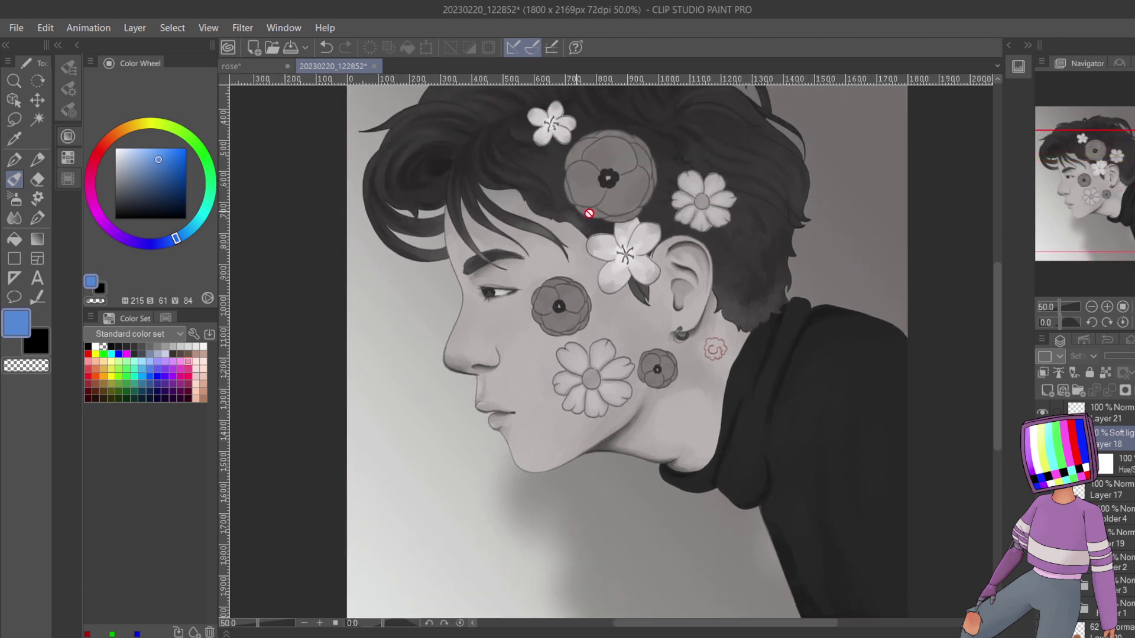
{"action": "left_click_drag", "start_coordinate": [1074, 228], "coordinate": [1071, 218]}
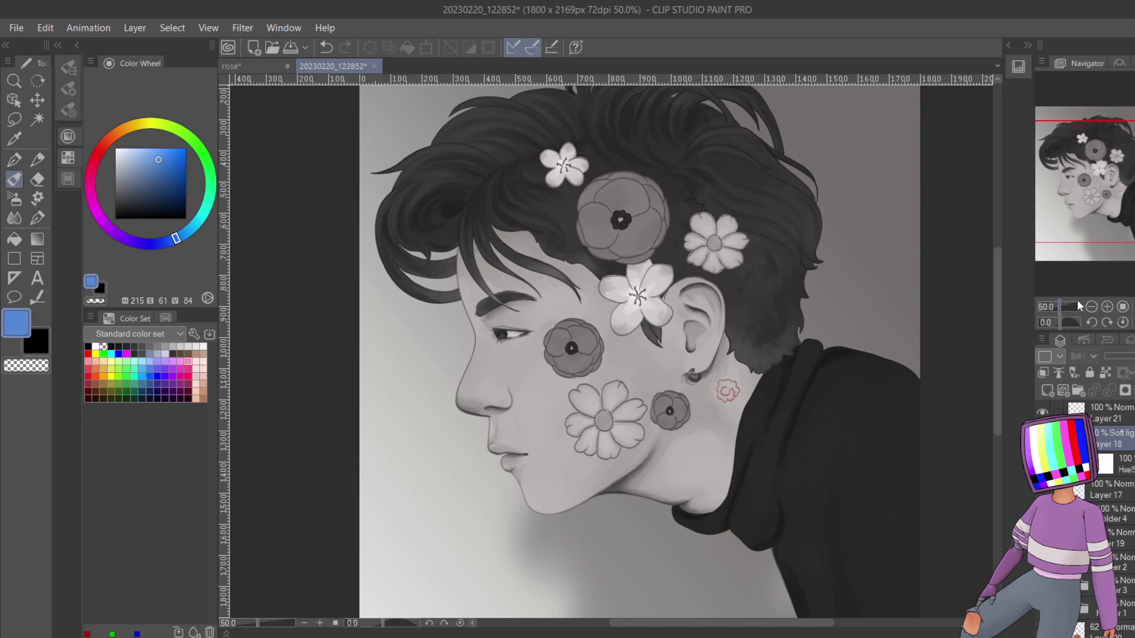
- Preview Soft light Layer 18 over the grayscale portrait, hide both it and the hue/saturation correction, and return to the rose drawing
{"action": "left_click", "coordinate": [1110, 356]}
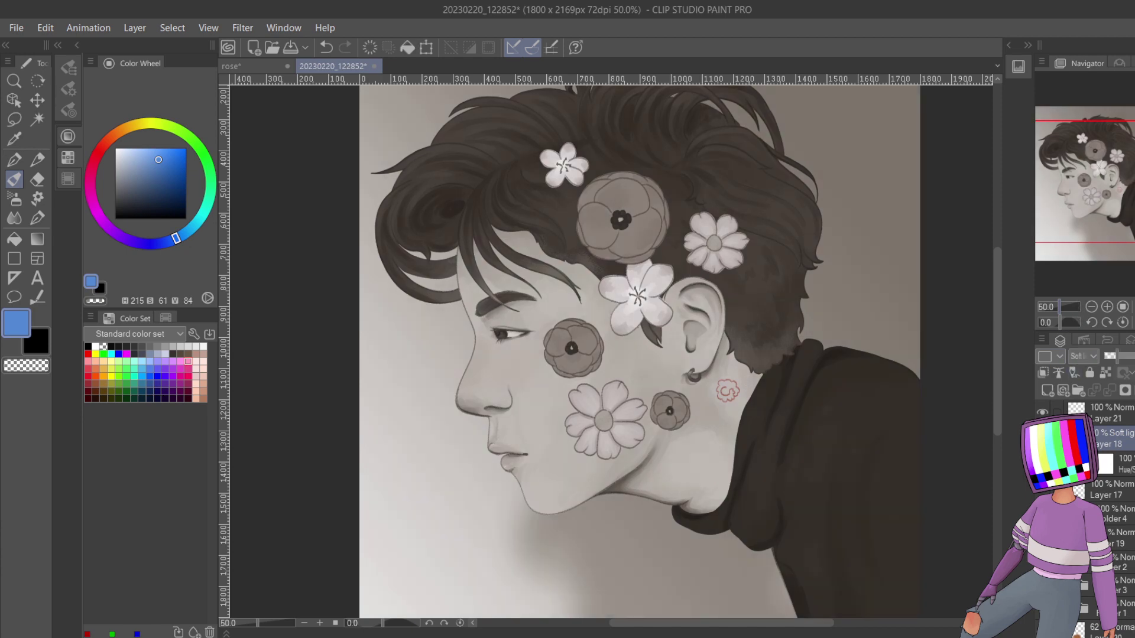
{"action": "left_click_drag", "start_coordinate": [1110, 356], "coordinate": [959, 329]}
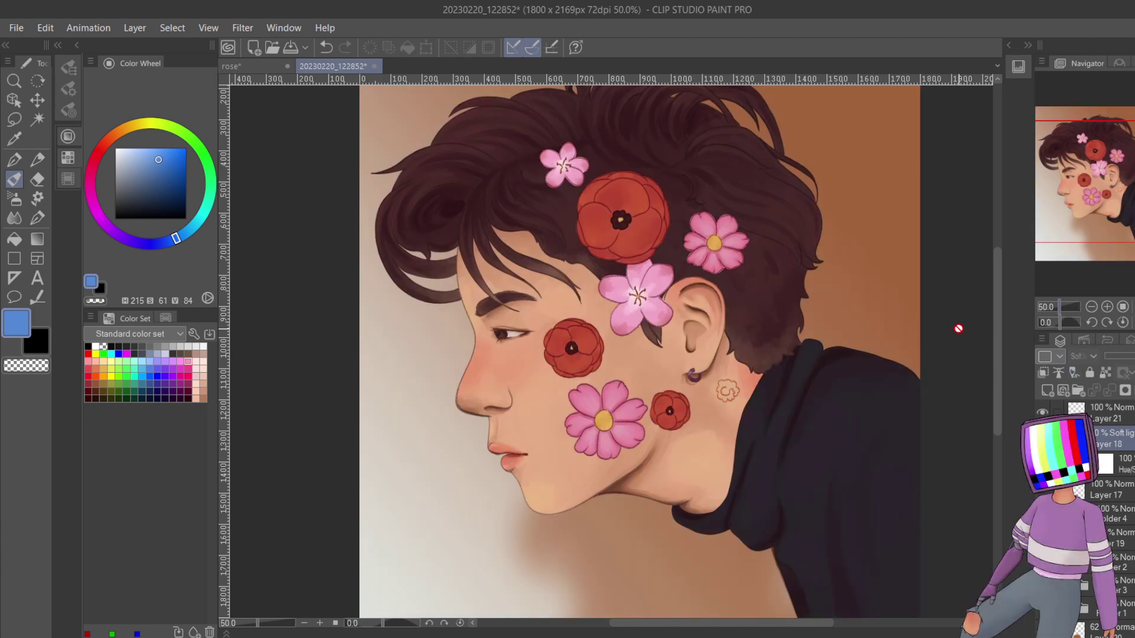
{"action": "left_click", "coordinate": [265, 65]}
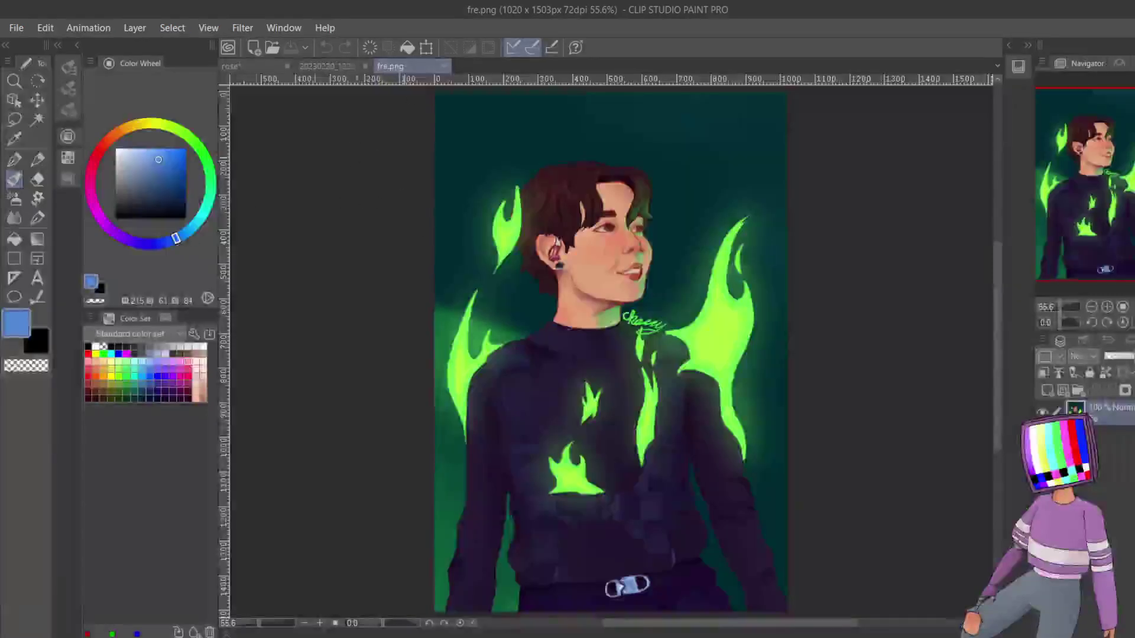
- Copy the flower portrait's hue/saturation correction layer into the fre.png illustration, above its artwork layer
{"action": "left_click", "coordinate": [337, 66]}
{"action": "key", "text": "alt+bracketleft"}
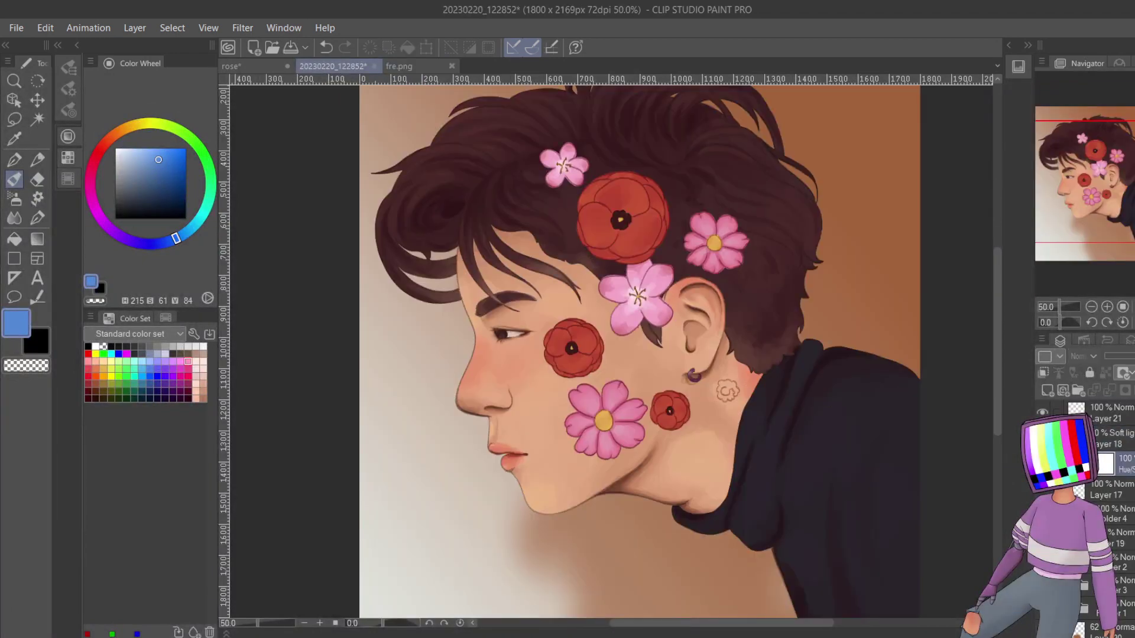
{"action": "left_click", "coordinate": [402, 66]}
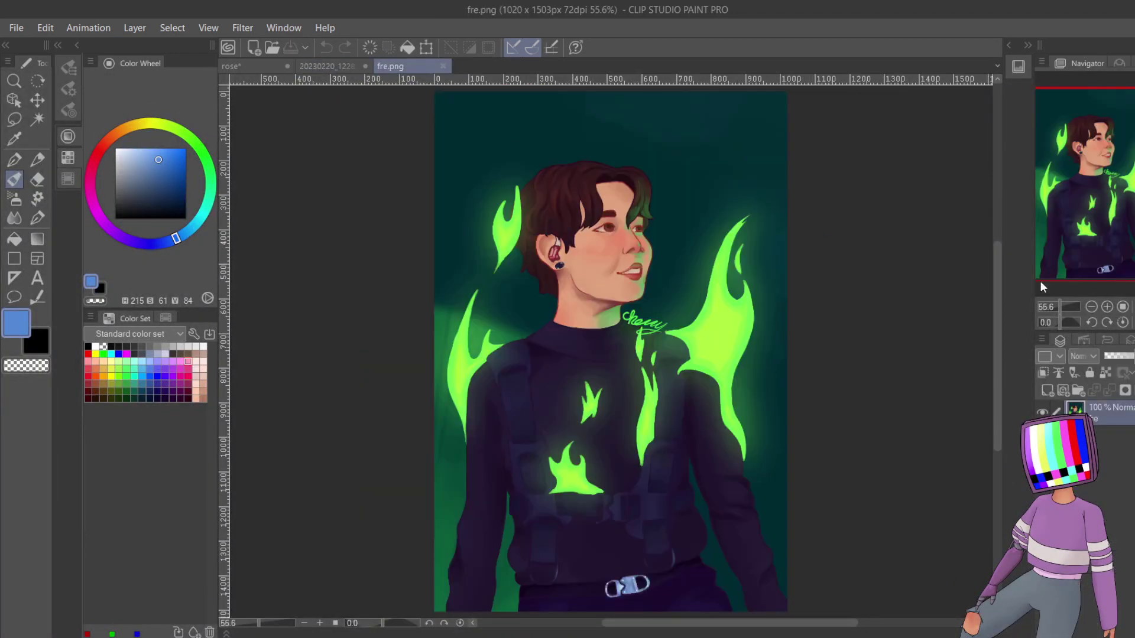
{"action": "key", "text": "ctrl+v"}
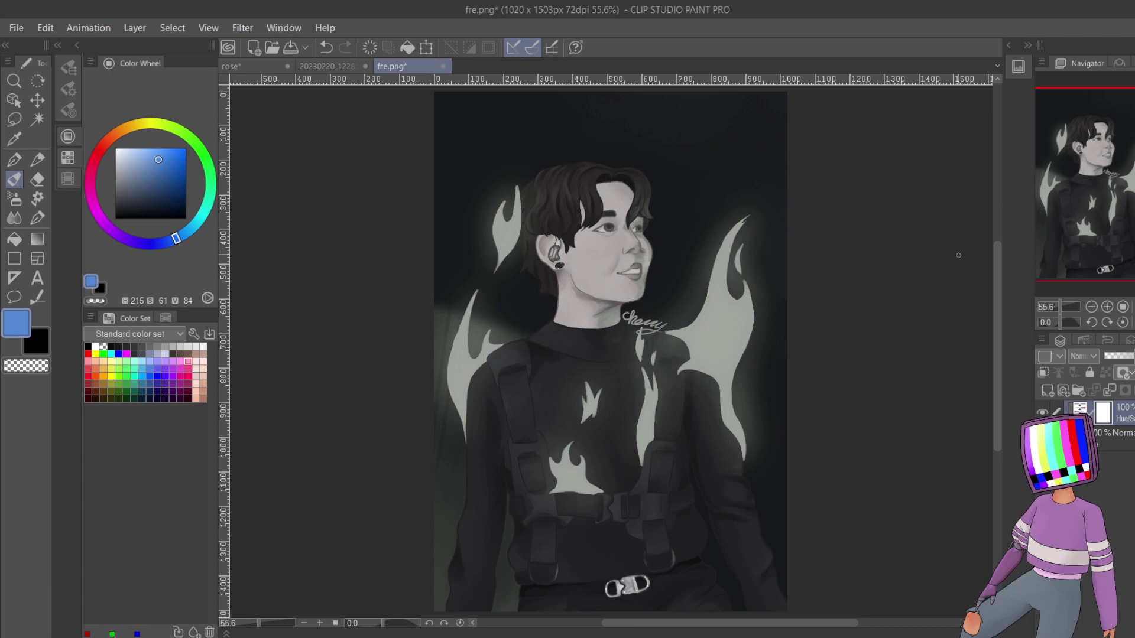
- Examine the grayscale values of the face, neck and flames in fre.png, up close and at a wider view
{"action": "left_click_drag", "start_coordinate": [633, 202], "coordinate": [636, 186]}
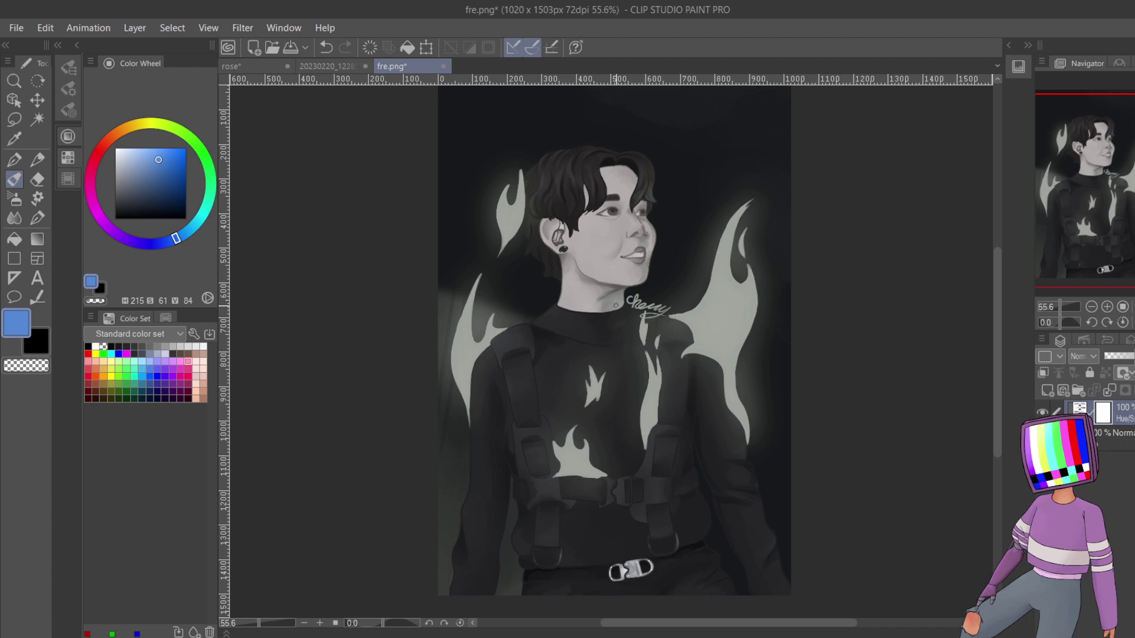
{"action": "left_click", "coordinate": [1107, 307]}
{"action": "left_click", "coordinate": [1108, 306]}
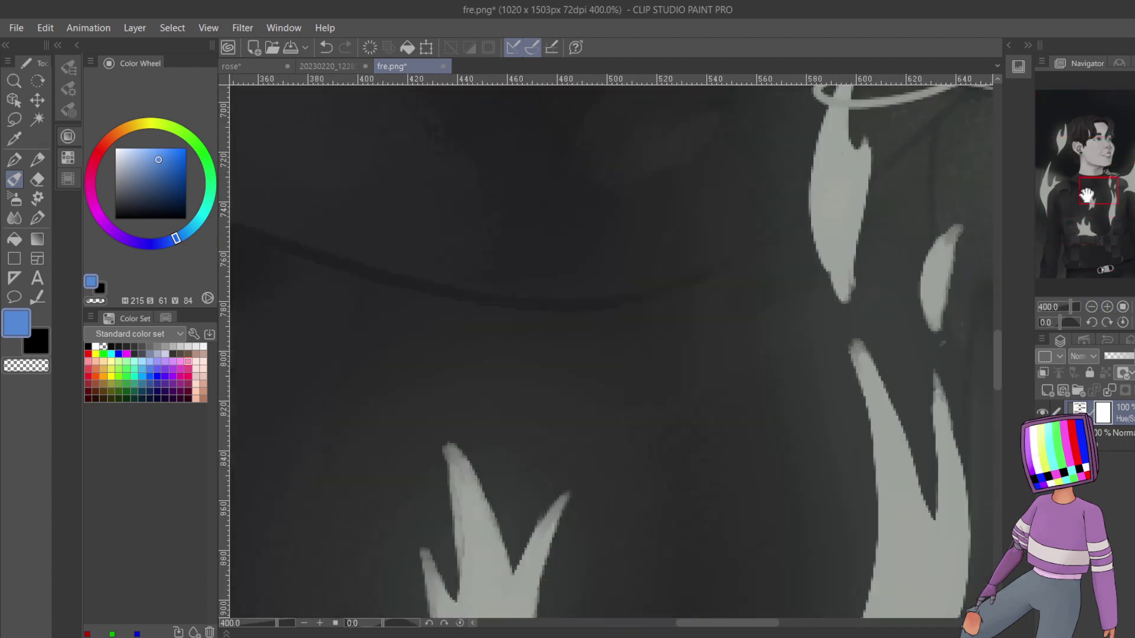
{"action": "left_click", "coordinate": [1102, 135]}
{"action": "left_click_drag", "start_coordinate": [1101, 134], "coordinate": [1104, 164]}
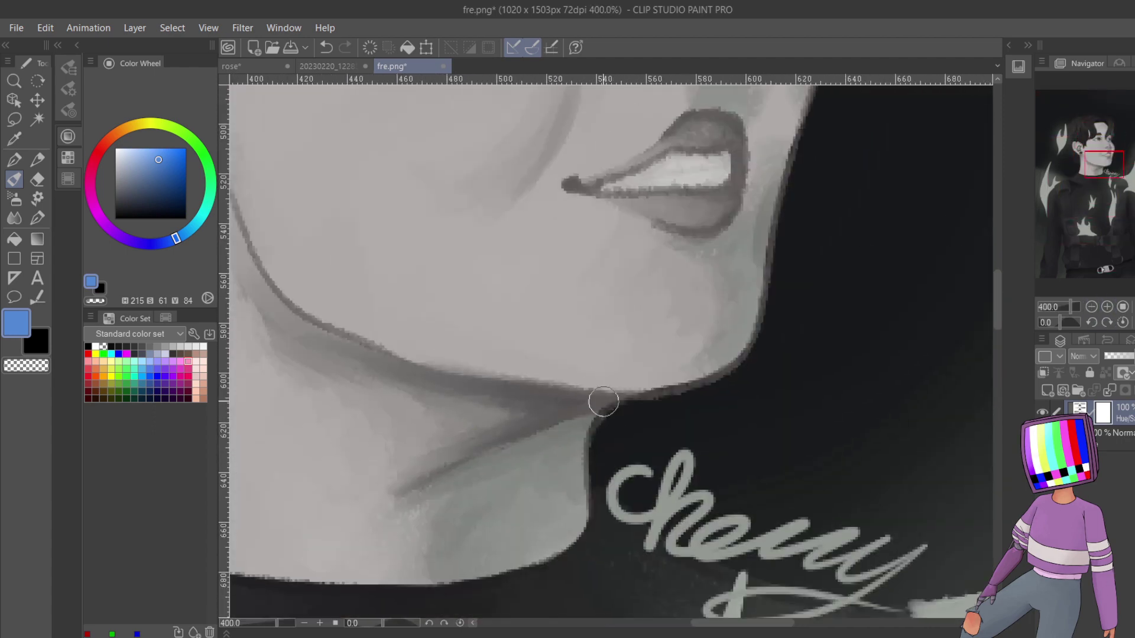
{"action": "left_click", "coordinate": [1092, 306]}
{"action": "left_click", "coordinate": [1091, 306]}
{"action": "left_click", "coordinate": [1091, 306]}
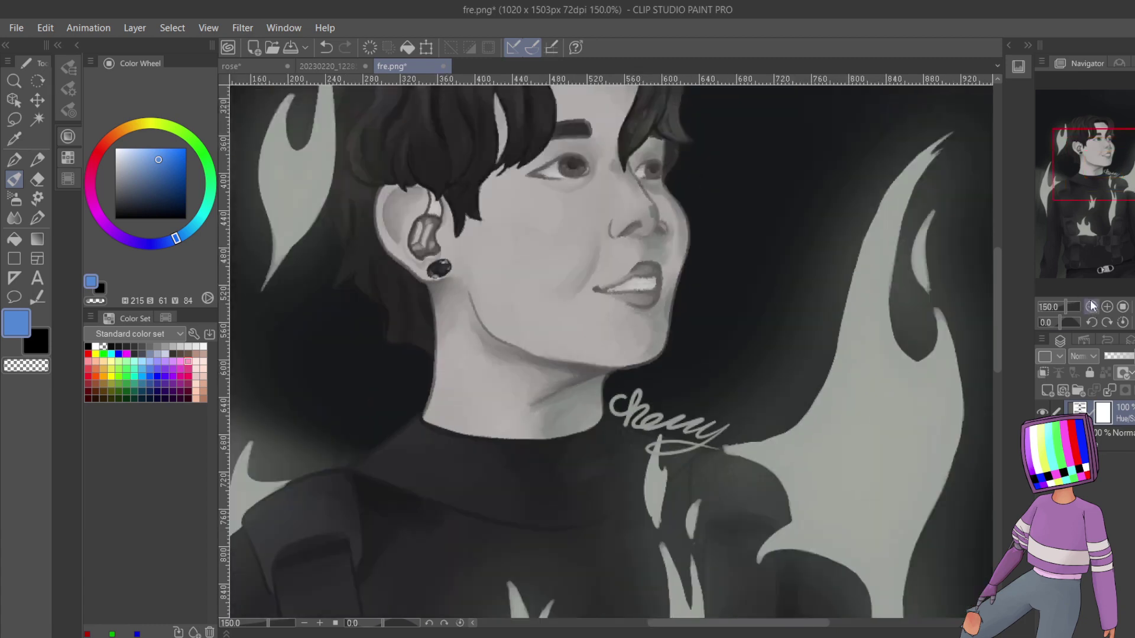
{"action": "left_click_drag", "start_coordinate": [1094, 180], "coordinate": [1091, 171]}
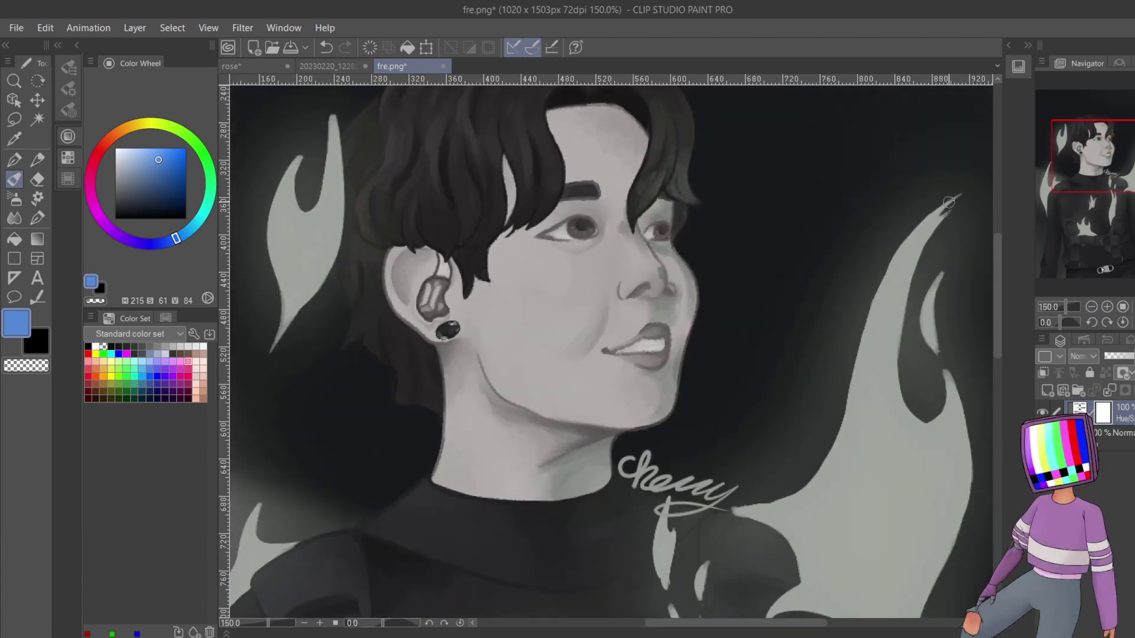
- Toggle the hue/saturation correction in fre.png to compare grayscale with color, leaving it hidden to view the whole illustration
{"action": "left_click", "coordinate": [1042, 413]}
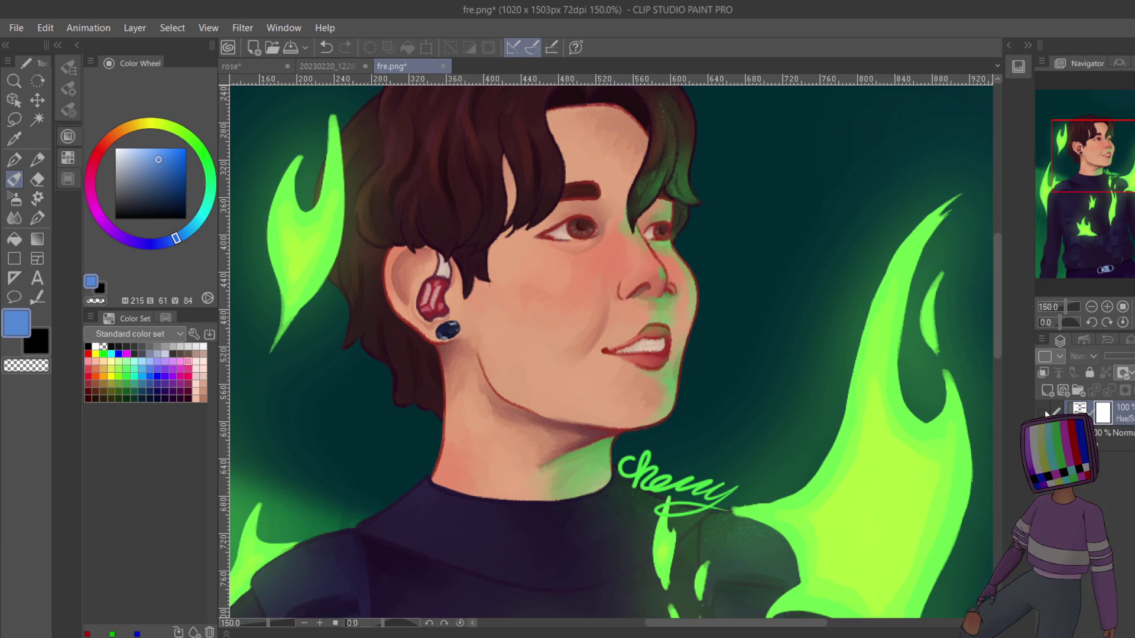
{"action": "left_click", "coordinate": [1043, 412]}
{"action": "key", "text": "ctrl+z"}
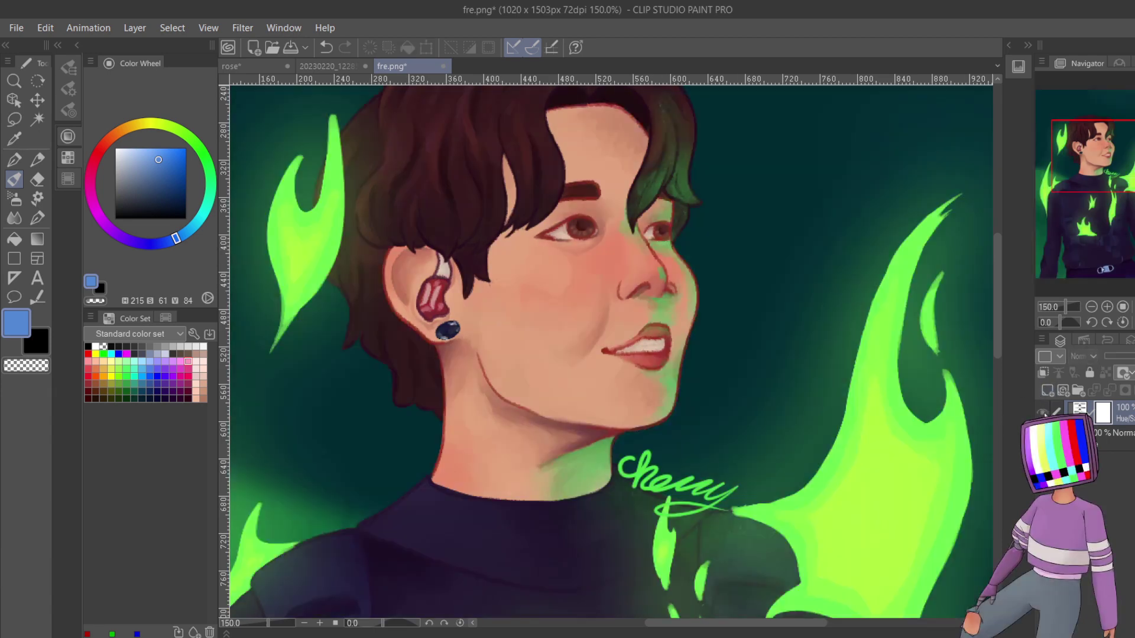
{"action": "key", "text": "ctrl+y"}
{"action": "key", "text": "ctrl+z"}
{"action": "left_click", "coordinate": [1092, 307]}
{"action": "left_click", "coordinate": [1092, 306]}
{"action": "left_click", "coordinate": [1091, 307]}
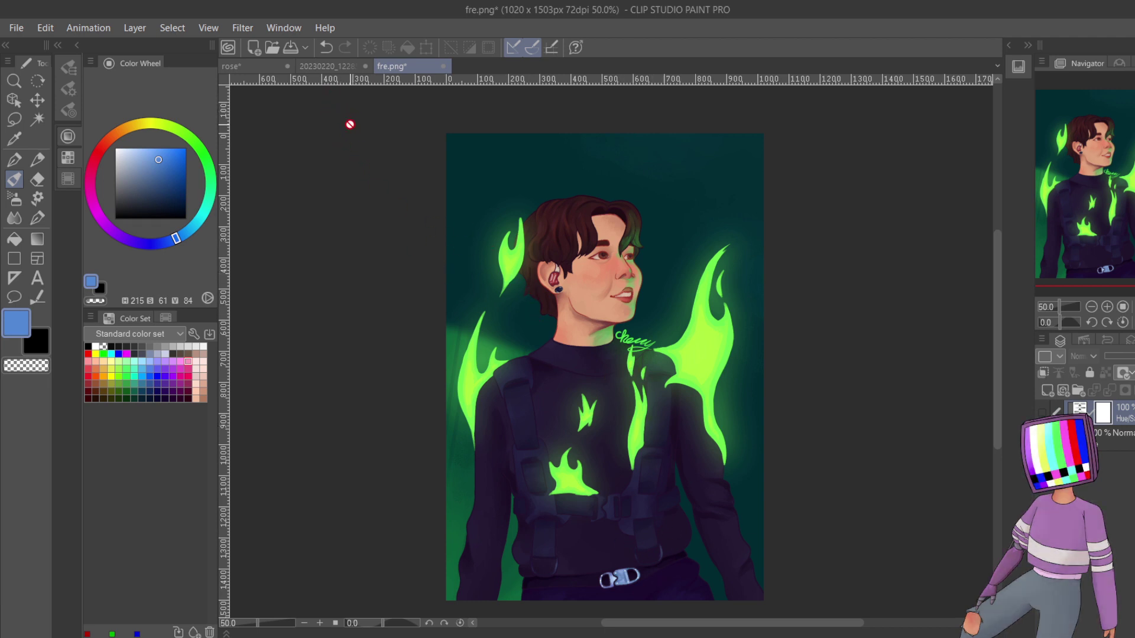
- Return to the flower portrait and show its hue/saturation correction to view the head and flowers in grayscale
{"action": "left_click", "coordinate": [324, 65]}
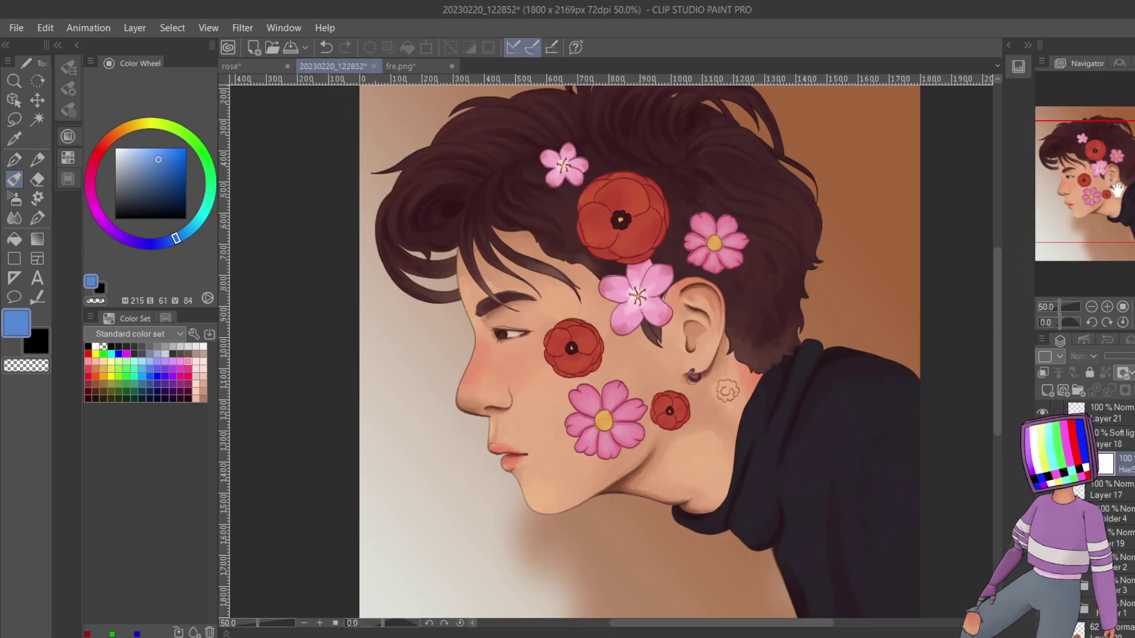
{"action": "left_click_drag", "start_coordinate": [1117, 189], "coordinate": [1104, 178]}
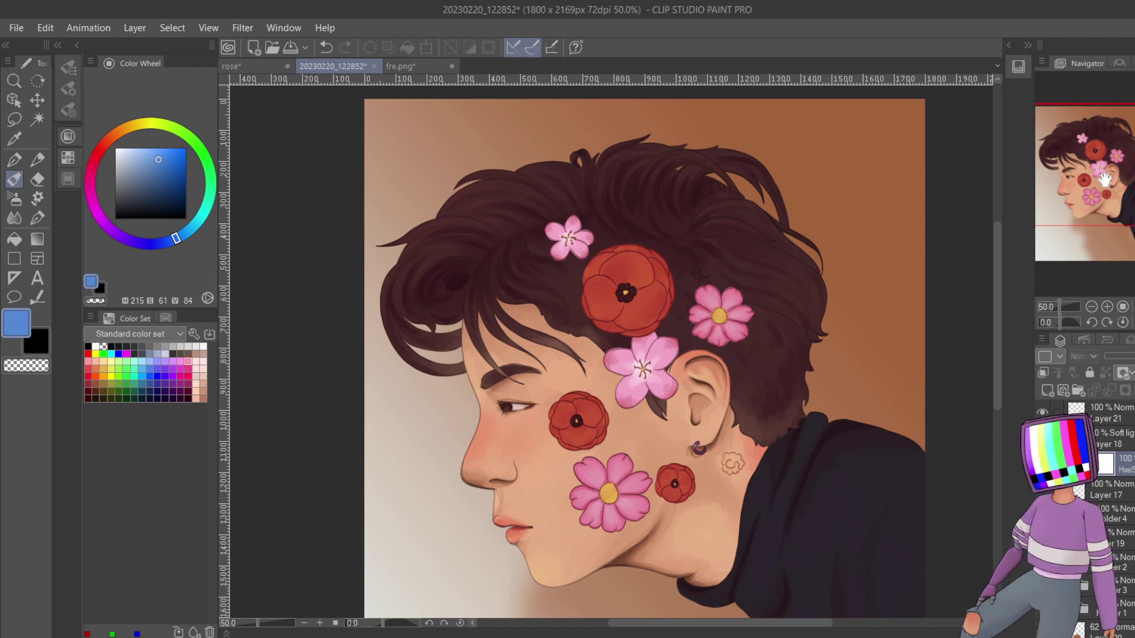
{"action": "left_click_drag", "start_coordinate": [1116, 189], "coordinate": [1119, 189]}
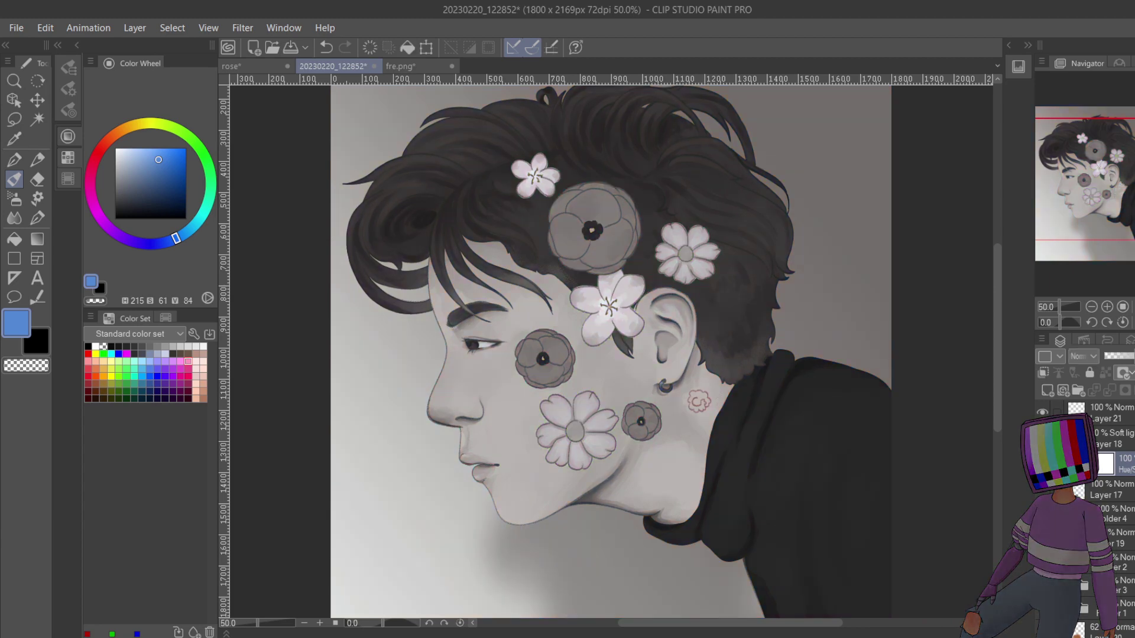
- Hide the flower portrait's hue/saturation correction and view the ear and surrounding flowers up close in color
{"action": "left_click", "coordinate": [1105, 306]}
{"action": "left_click", "coordinate": [1105, 307]}
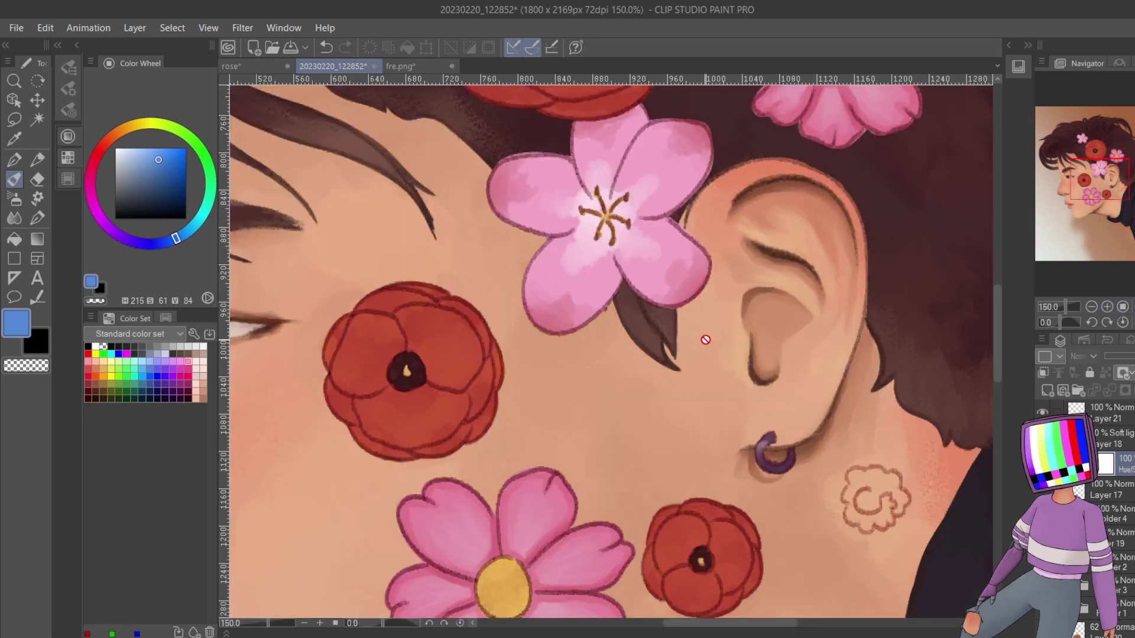
- Examine the colors of the ear, face and green-lit hair in fre.png up close, ending with a wider view of the head
{"action": "left_click", "coordinate": [399, 66]}
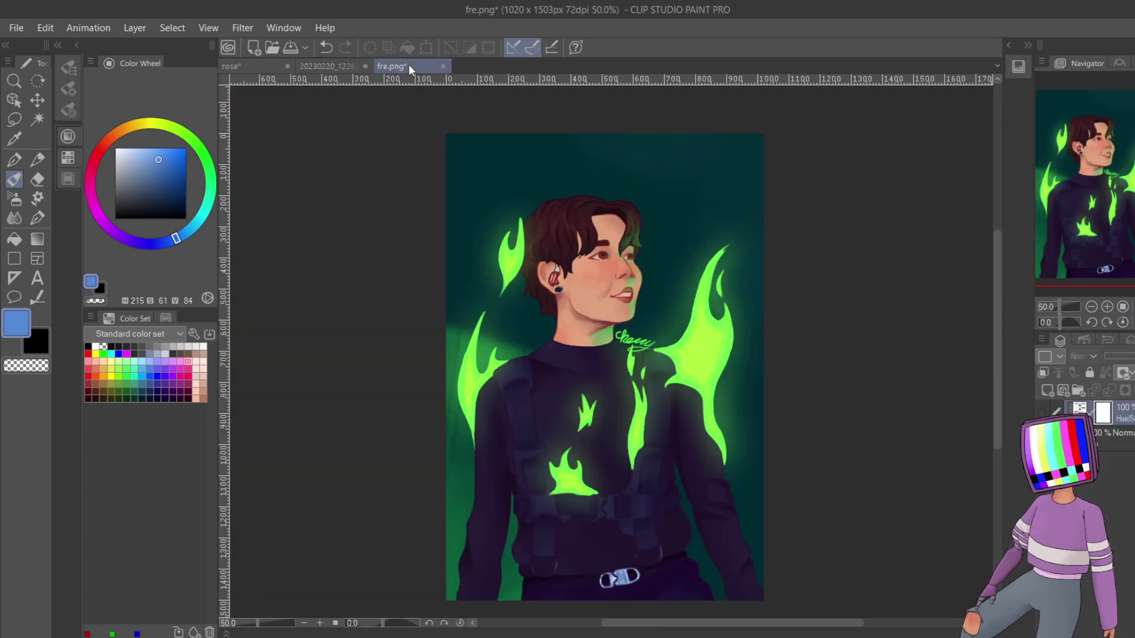
{"action": "left_click", "coordinate": [1107, 307]}
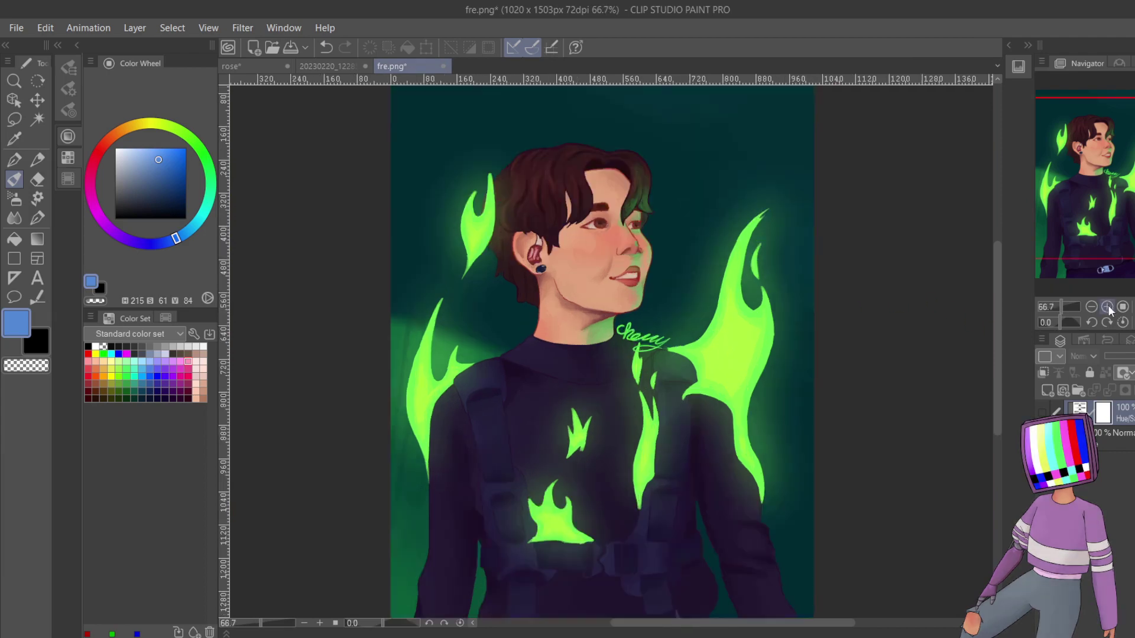
{"action": "left_click", "coordinate": [1107, 307]}
{"action": "left_click", "coordinate": [1107, 307]}
{"action": "left_click", "coordinate": [1106, 307]}
{"action": "left_click", "coordinate": [1107, 306]}
{"action": "left_click", "coordinate": [1107, 307]}
{"action": "left_click_drag", "start_coordinate": [1100, 184], "coordinate": [1088, 155]}
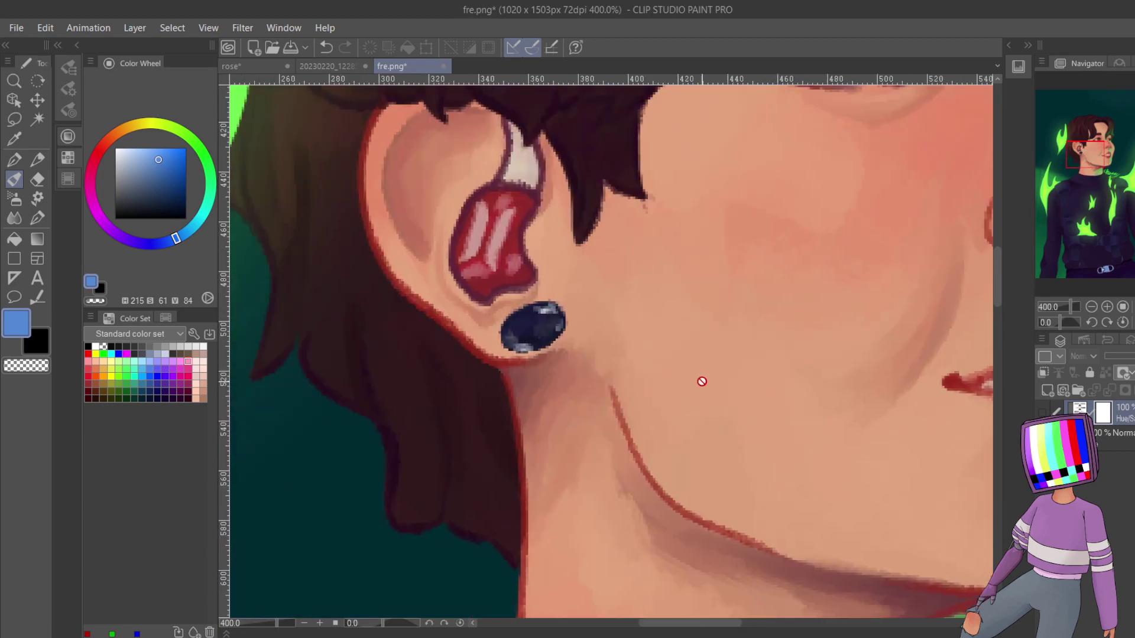
{"action": "left_click_drag", "start_coordinate": [1075, 187], "coordinate": [1086, 177]}
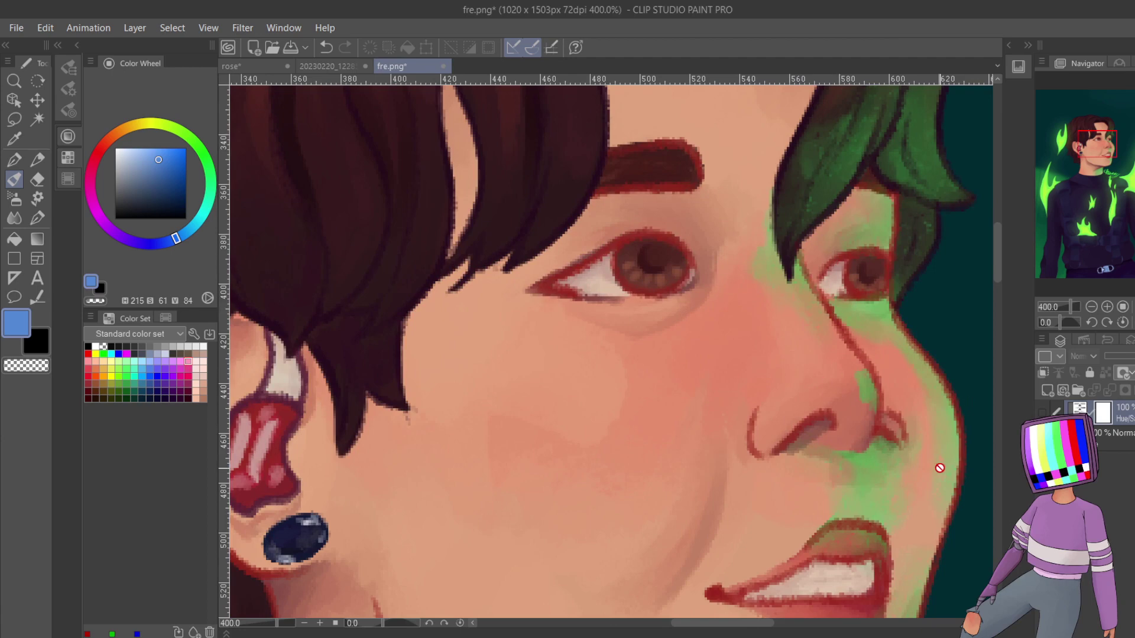
{"action": "left_click", "coordinate": [1092, 306]}
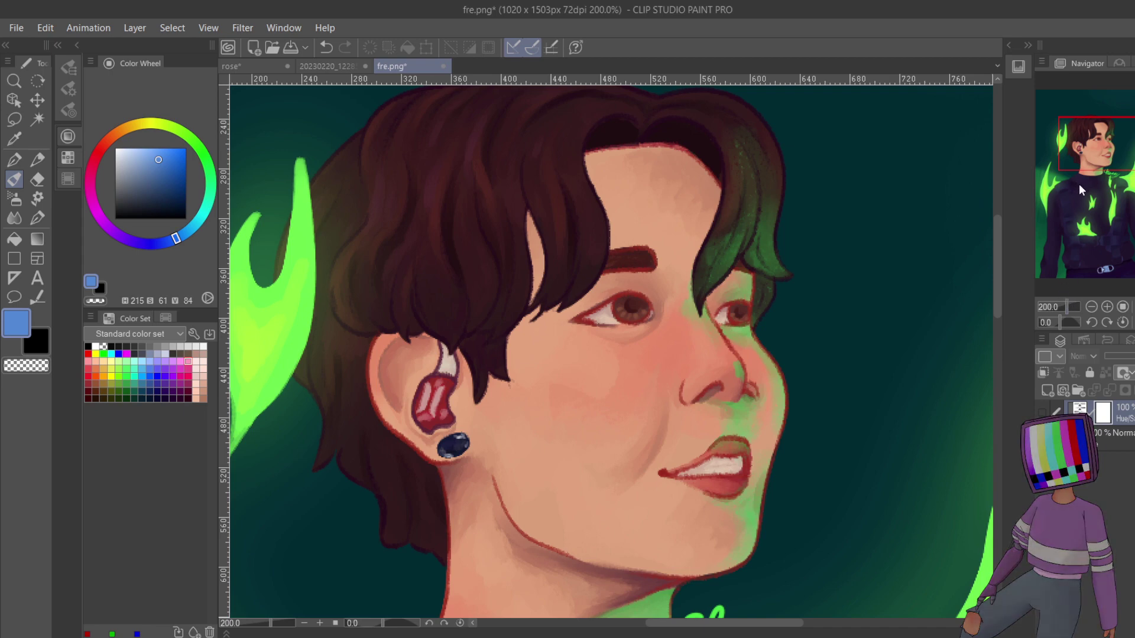
{"action": "left_click_drag", "start_coordinate": [1077, 149], "coordinate": [1069, 150]}
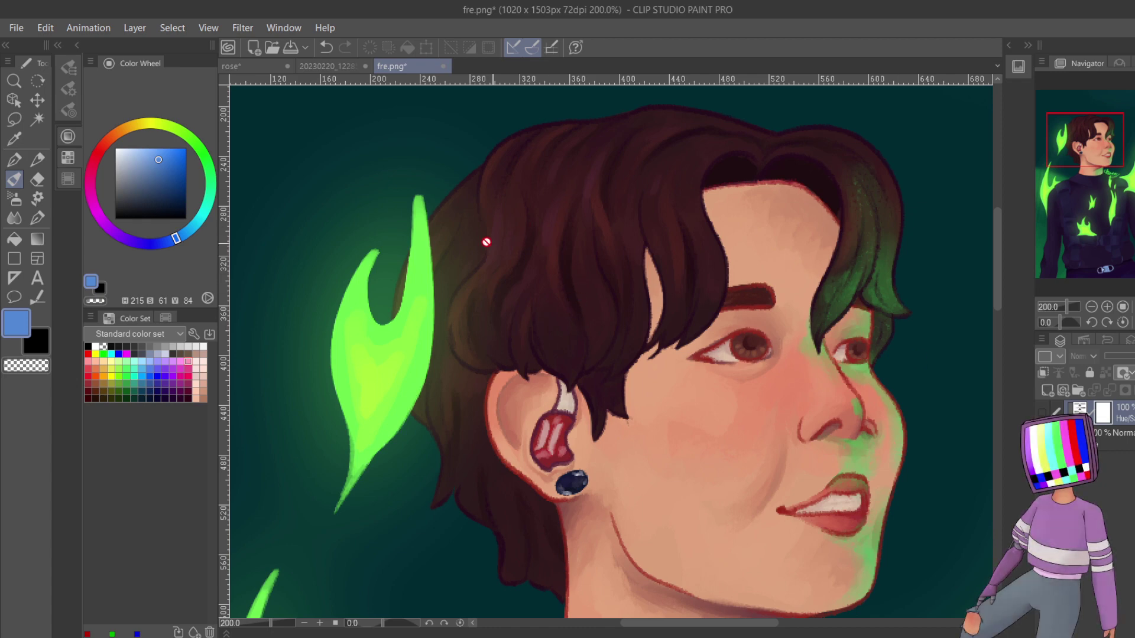
- Return to the flower portrait's hair and open the Sub View reference photo, examining the hair and ear there at closer range
{"action": "left_click", "coordinate": [332, 65]}
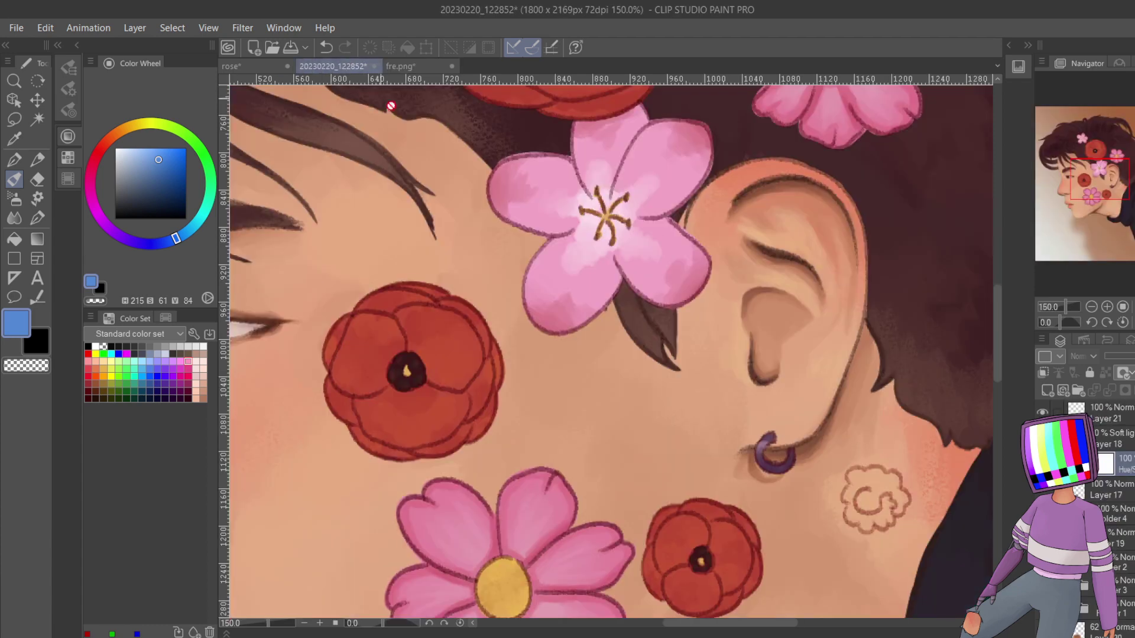
{"action": "left_click", "coordinate": [1092, 307]}
{"action": "left_click_drag", "start_coordinate": [1083, 233], "coordinate": [1072, 200]}
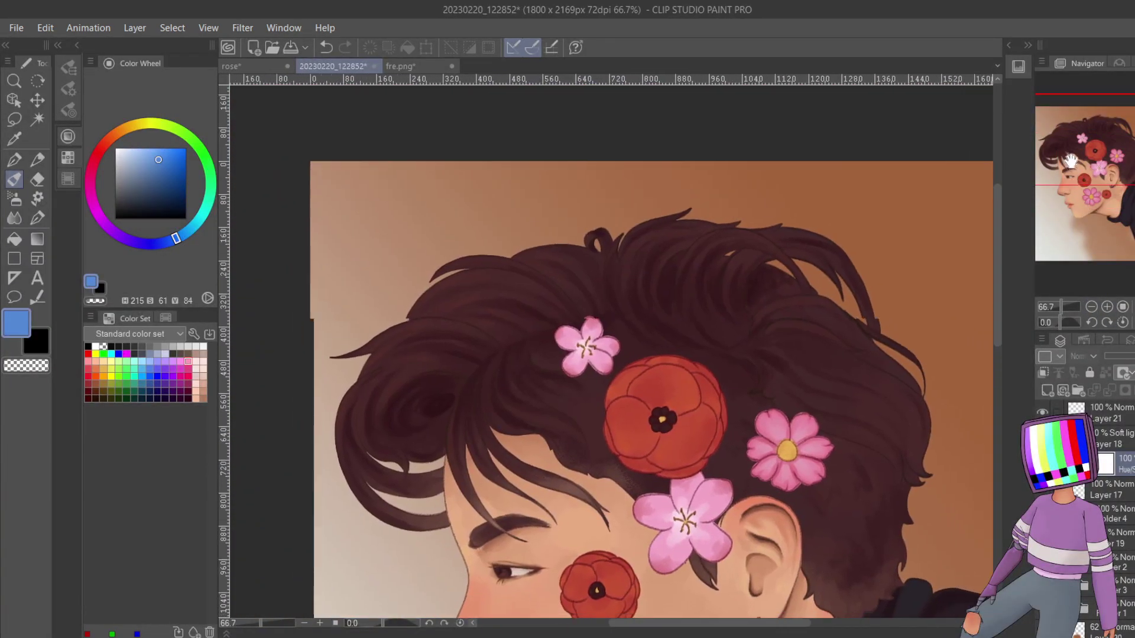
{"action": "left_click", "coordinate": [1010, 45]}
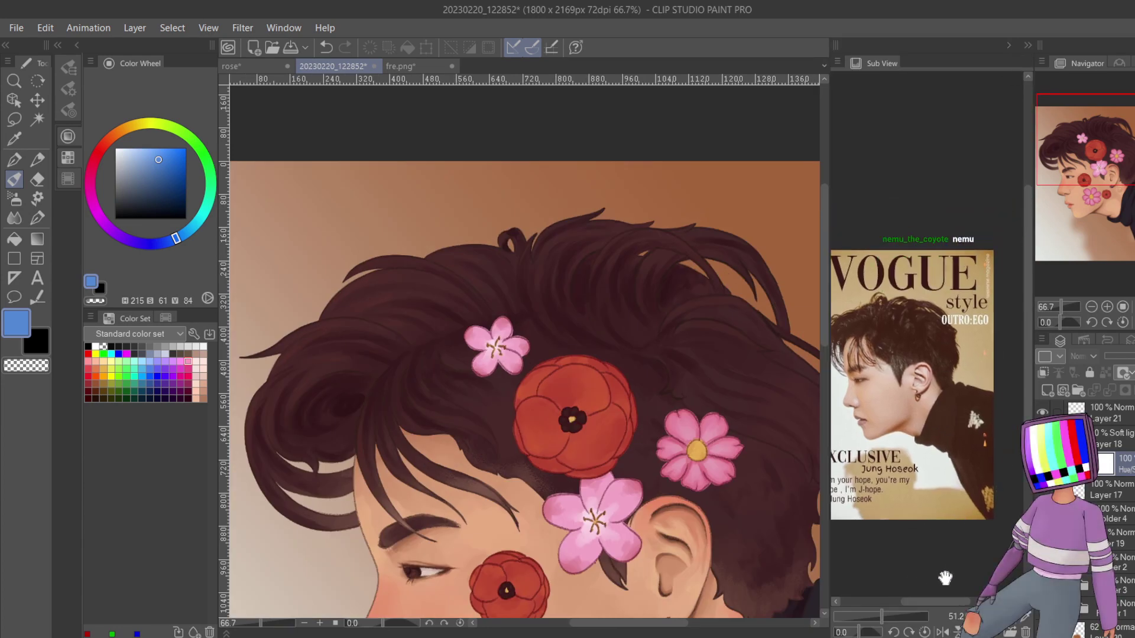
{"action": "scroll", "coordinate": [923, 331], "scroll_direction": "up", "scroll_amount": 4}
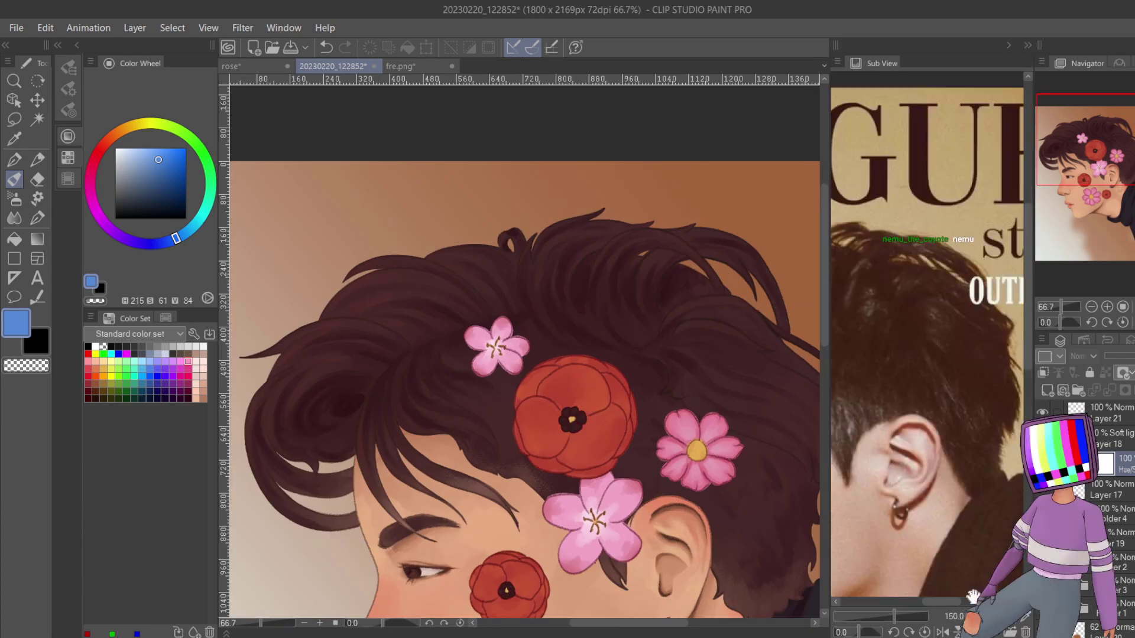
{"action": "left_click_drag", "start_coordinate": [919, 301], "coordinate": [937, 345]}
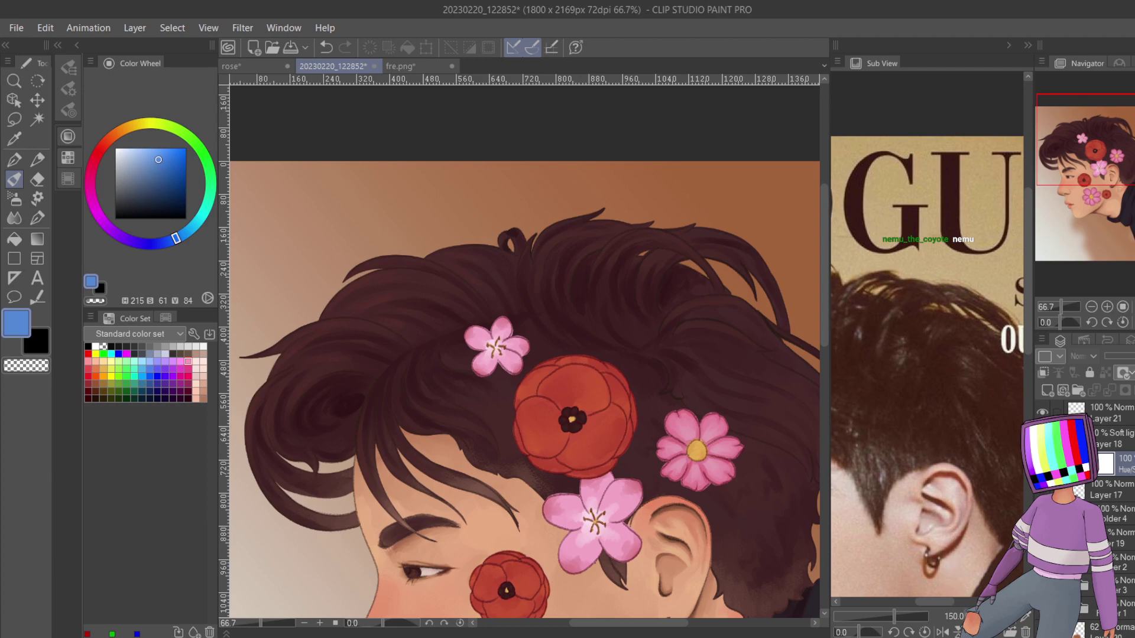
{"action": "scroll", "coordinate": [927, 331], "scroll_direction": "down", "scroll_amount": 2}
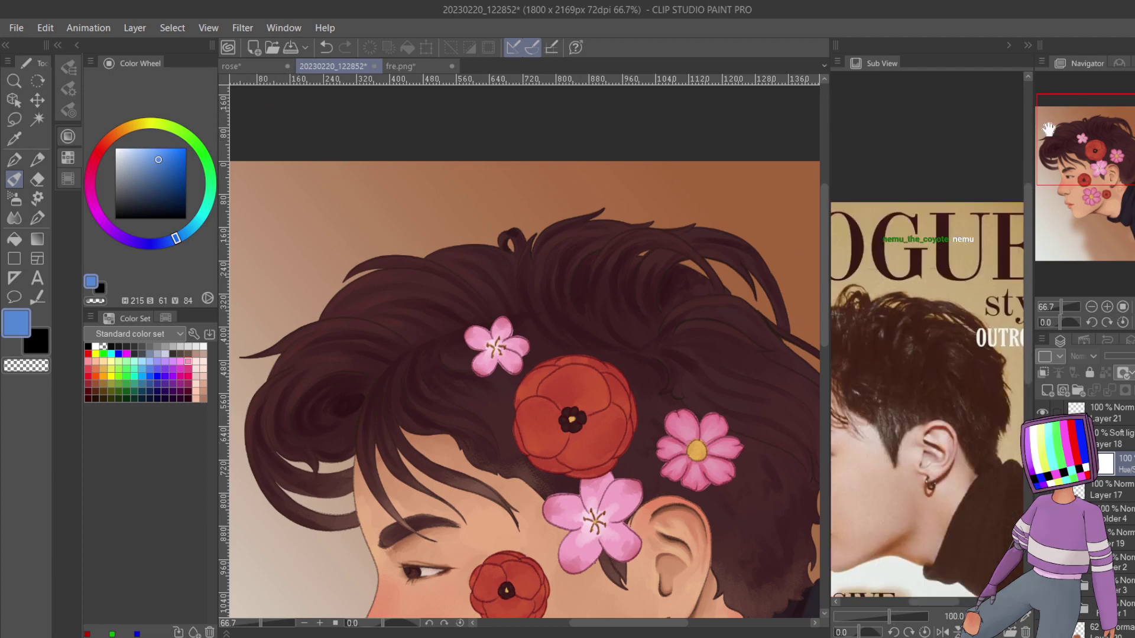
- Compare the whole flower portrait and its hair with the face in the reference photo
{"action": "left_click", "coordinate": [1092, 307]}
{"action": "left_click", "coordinate": [1092, 307]}
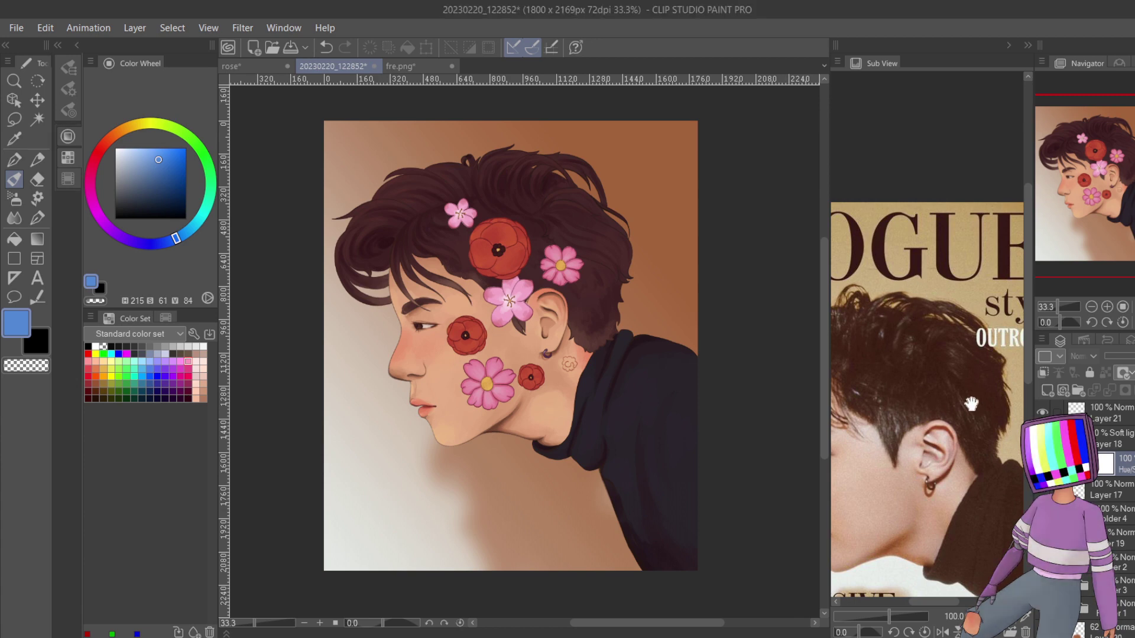
{"action": "left_click_drag", "start_coordinate": [893, 353], "coordinate": [925, 316]}
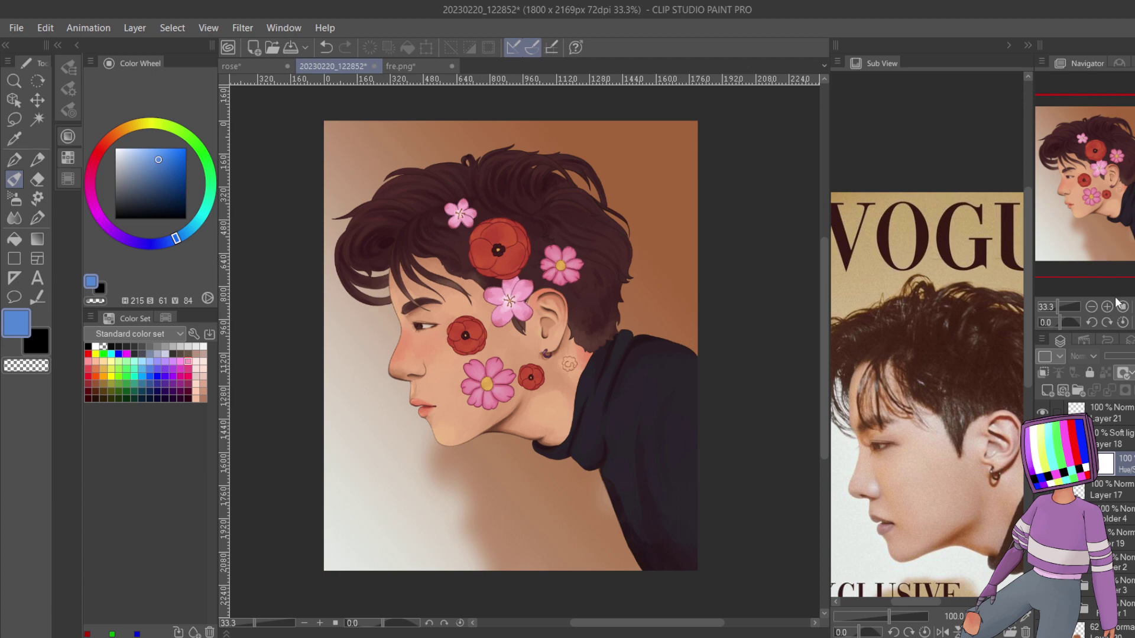
{"action": "scroll", "coordinate": [573, 257], "scroll_direction": "up", "scroll_amount": 3}
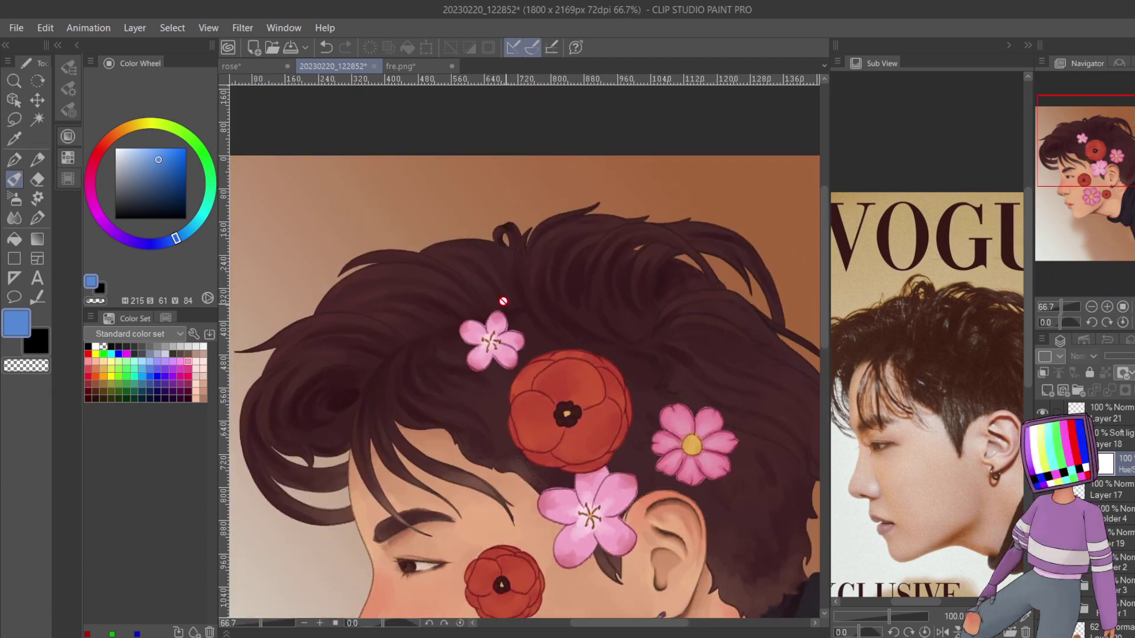
{"action": "scroll", "coordinate": [489, 343], "scroll_direction": "down", "scroll_amount": 1}
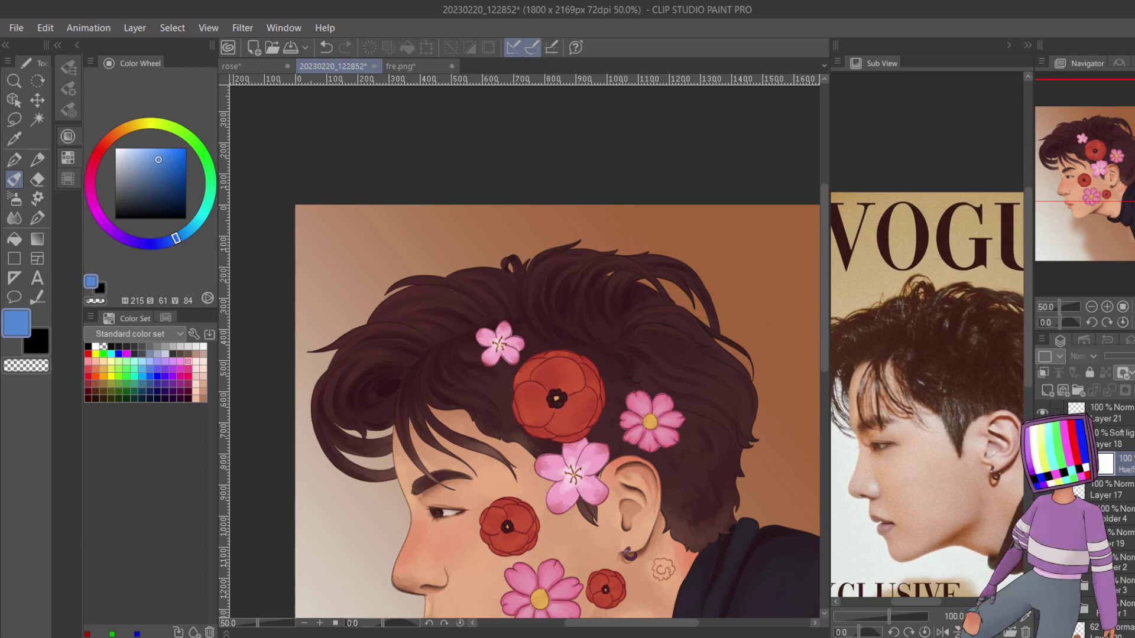
- Hide the painted portrait and flower layers to view the line art over the brown background
{"action": "left_click", "coordinate": [1042, 513]}
{"action": "left_click_drag", "start_coordinate": [532, 355], "coordinate": [472, 334]}
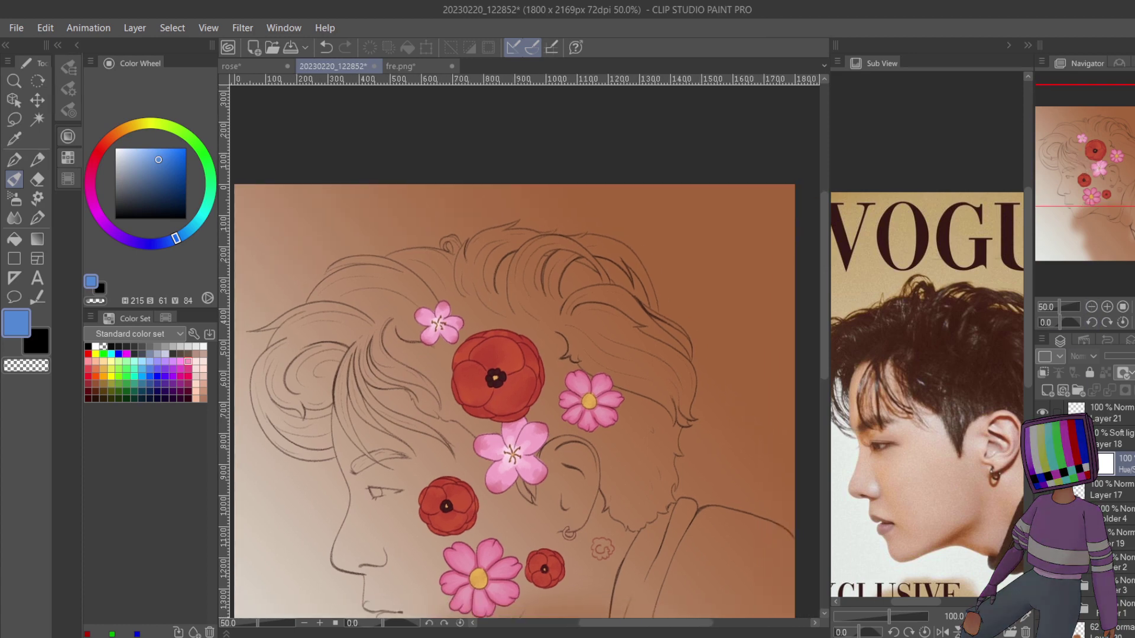
{"action": "left_click", "coordinate": [1042, 489]}
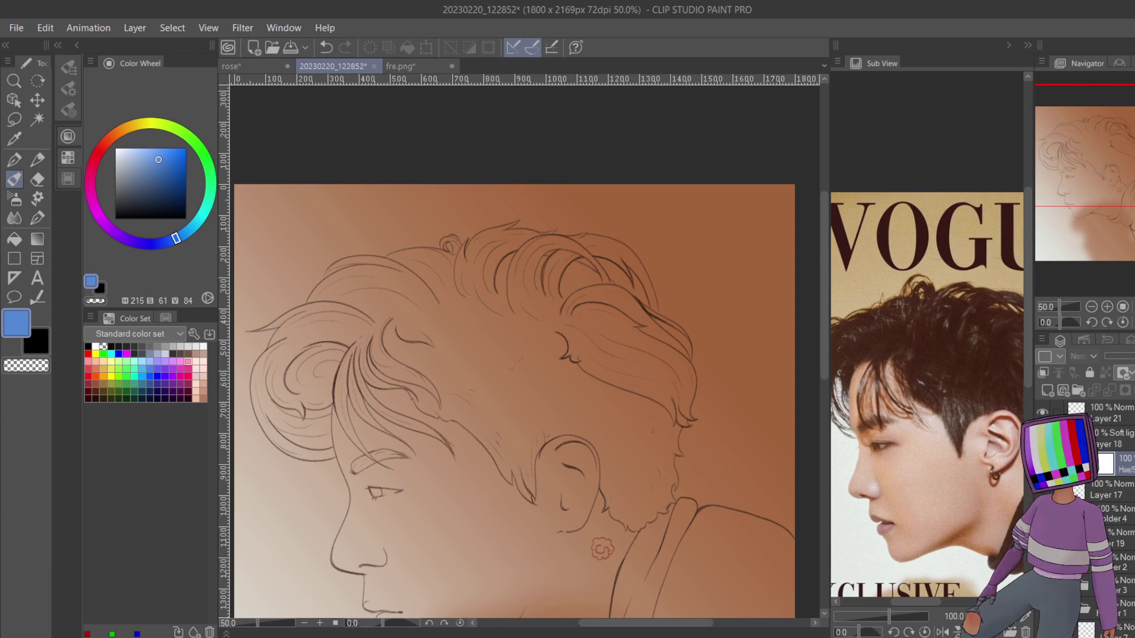
- Show the original daisy painting with the green hair sketch and view it whole beside the reference photo
{"action": "scroll", "coordinate": [1106, 503], "scroll_direction": "down", "scroll_amount": 5}
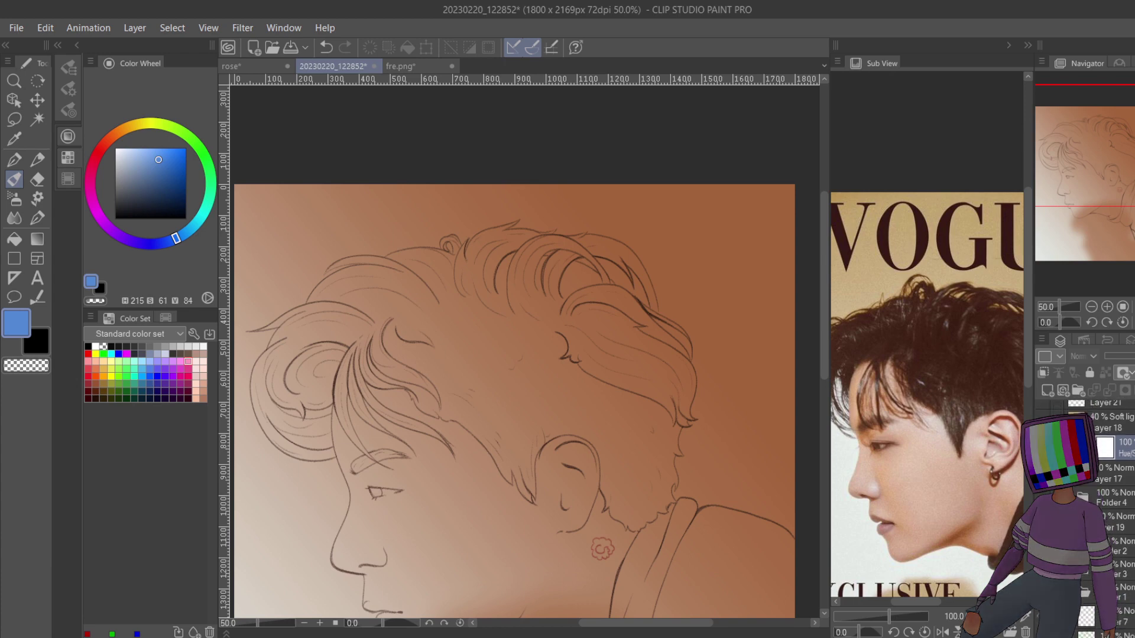
{"action": "scroll", "coordinate": [1106, 503], "scroll_direction": "up", "scroll_amount": 1}
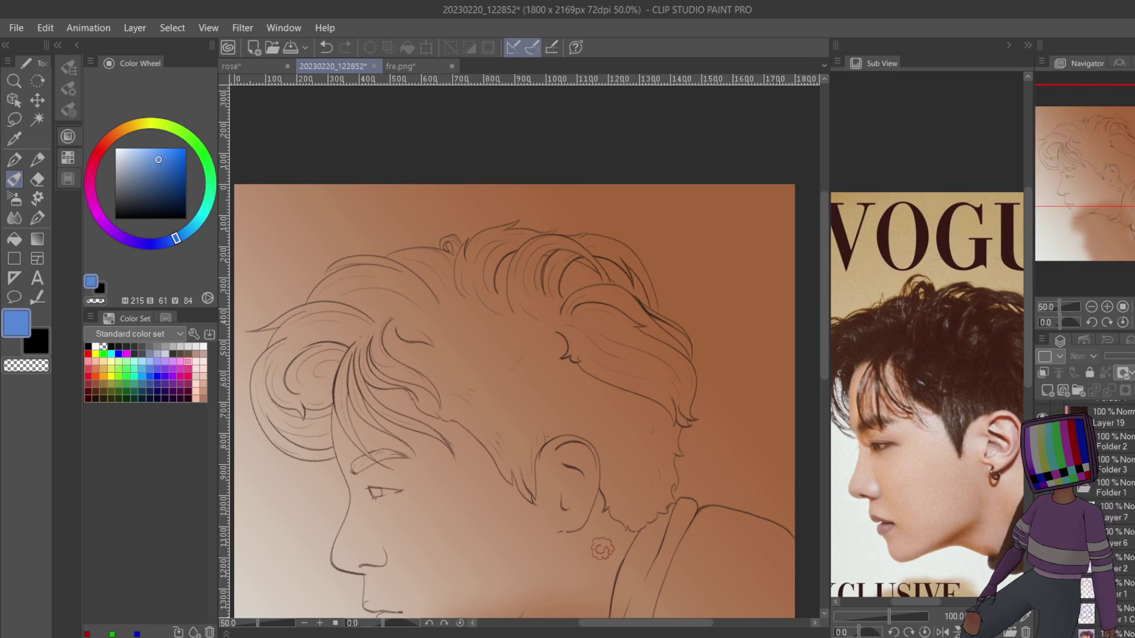
{"action": "left_click", "coordinate": [1044, 420]}
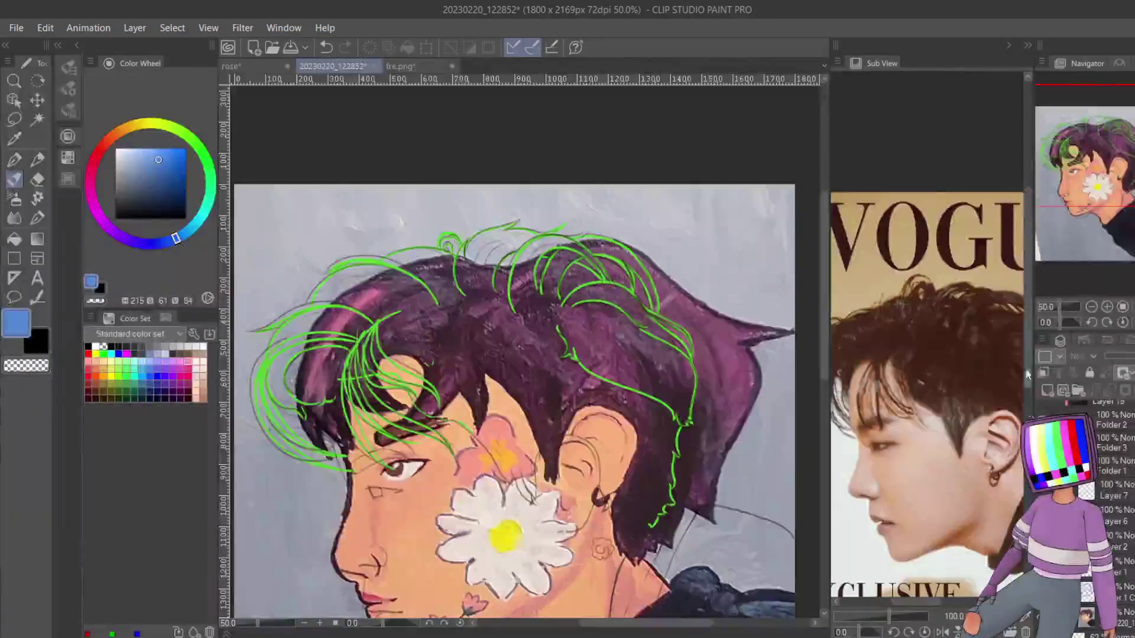
{"action": "left_click_drag", "start_coordinate": [1097, 155], "coordinate": [1093, 192]}
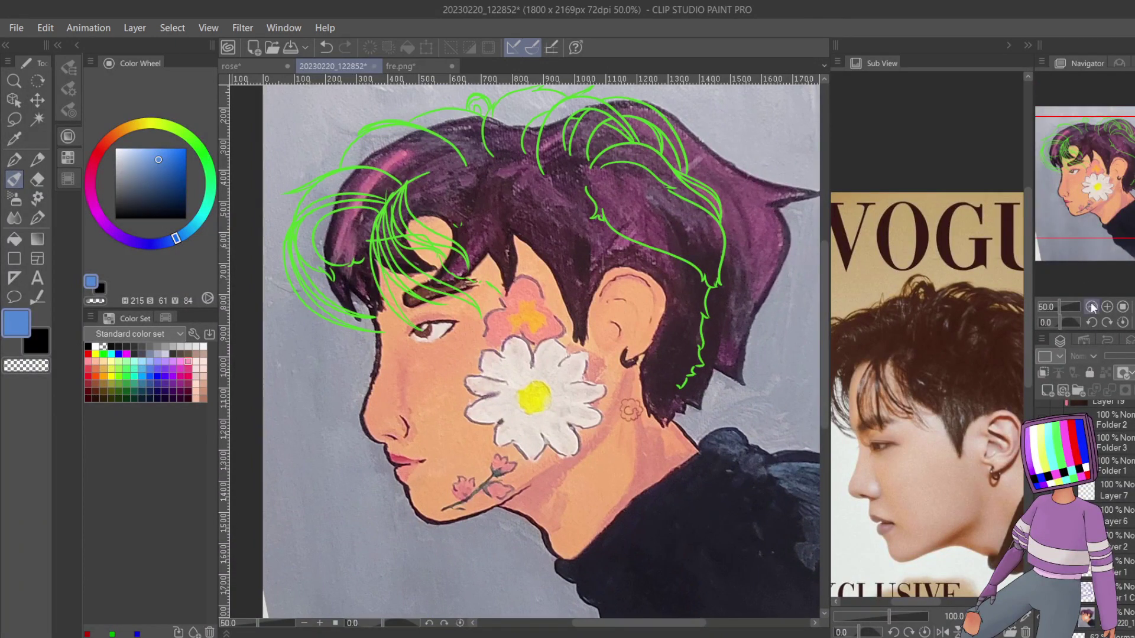
{"action": "left_click", "coordinate": [1091, 305]}
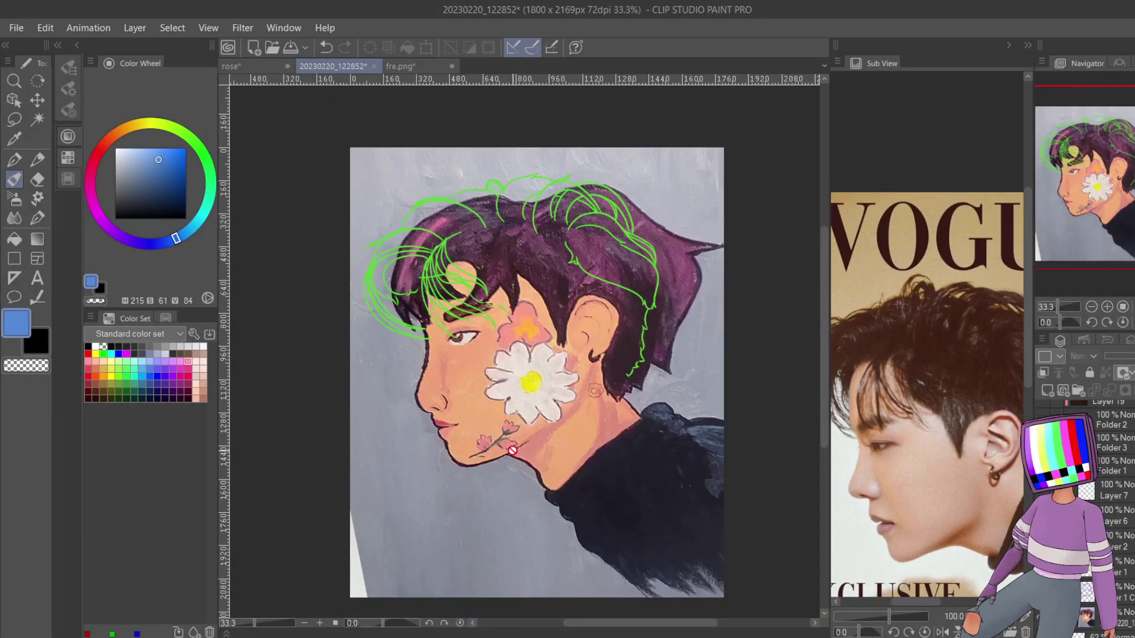
{"action": "left_click_drag", "start_coordinate": [910, 438], "coordinate": [904, 413]}
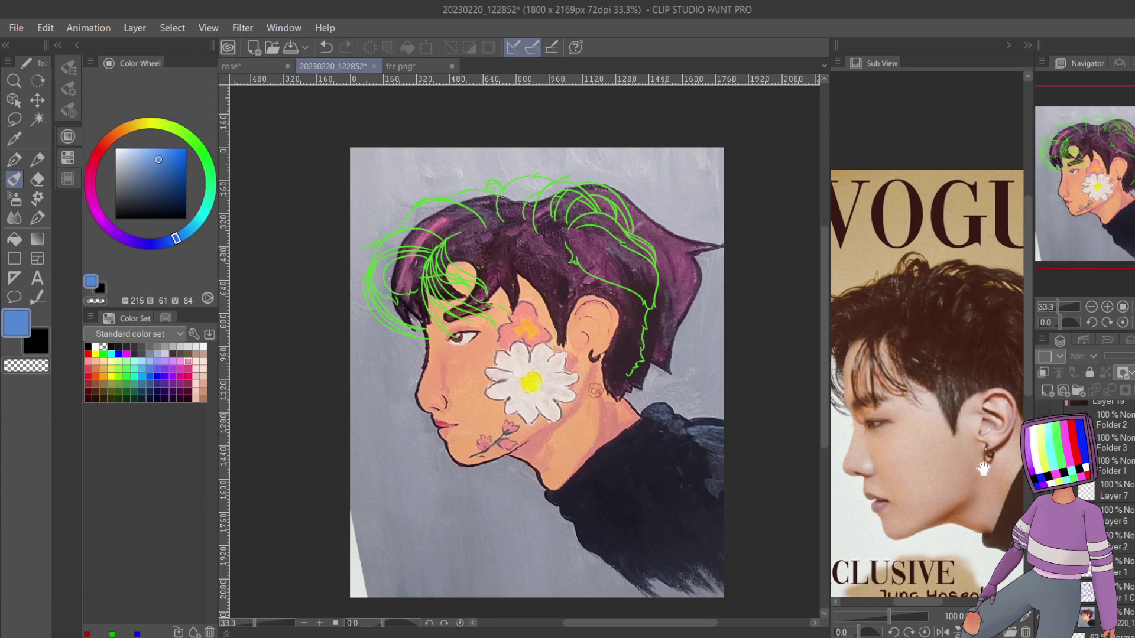
{"action": "mouse_move", "coordinate": [942, 407]}
{"action": "left_mouse_down"}
{"action": "mouse_move", "coordinate": [912, 398]}
{"action": "mouse_move", "coordinate": [957, 393]}
{"action": "left_mouse_up"}
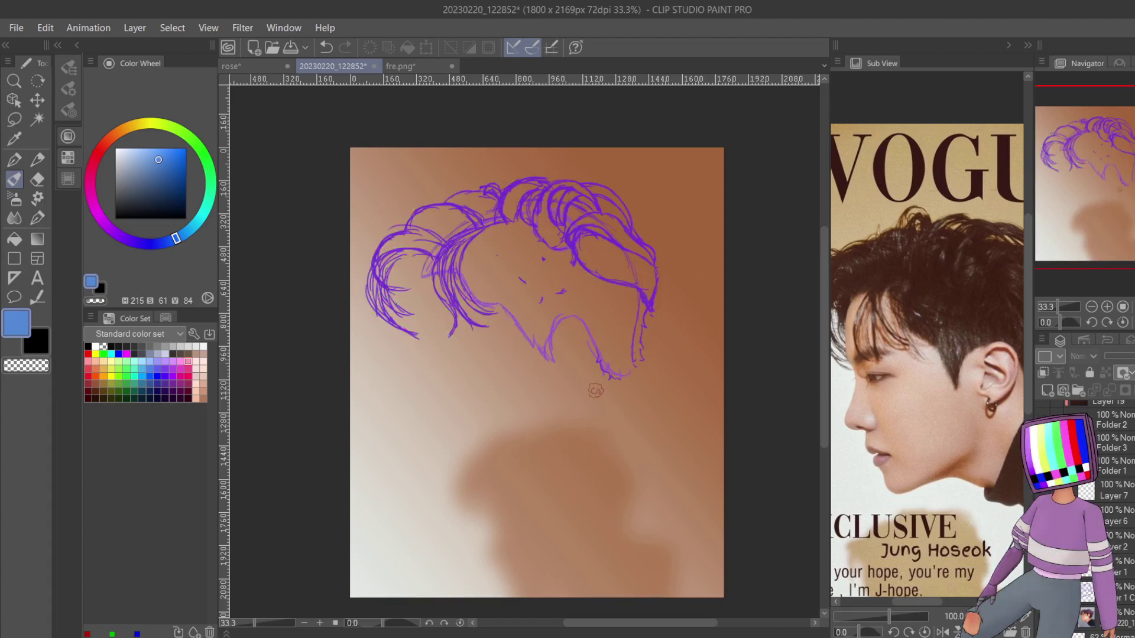
- Show the finished portrait centered in view and toggle its flower layers to compare, leaving the flowers visible
{"action": "left_click_drag", "start_coordinate": [1085, 153], "coordinate": [1068, 147]}
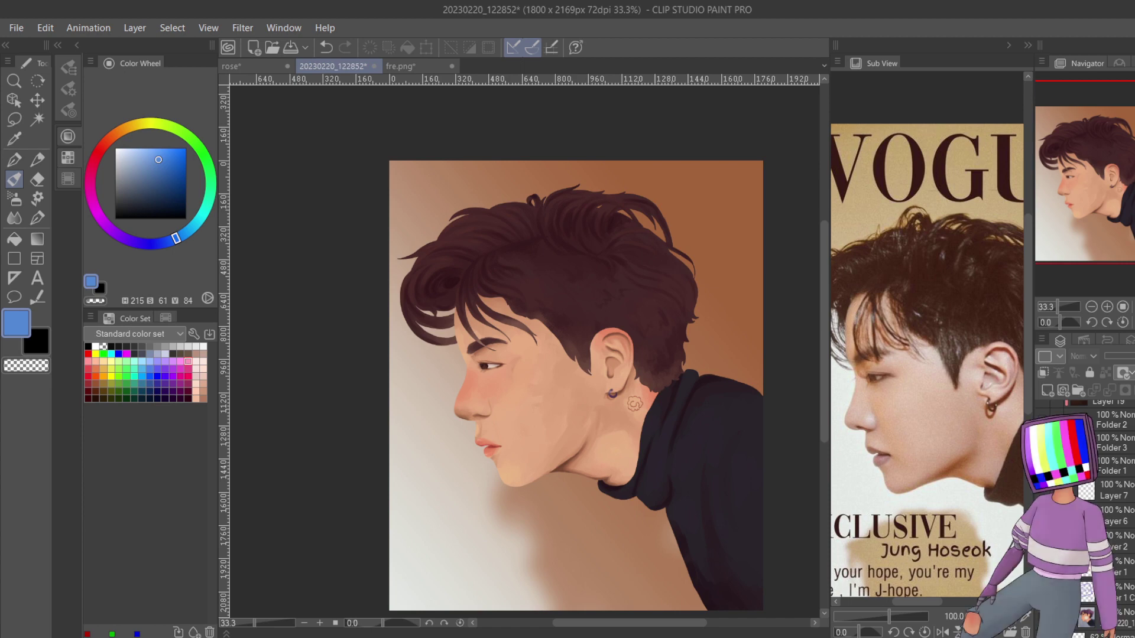
{"action": "scroll", "coordinate": [1105, 502], "scroll_direction": "up", "scroll_amount": 3}
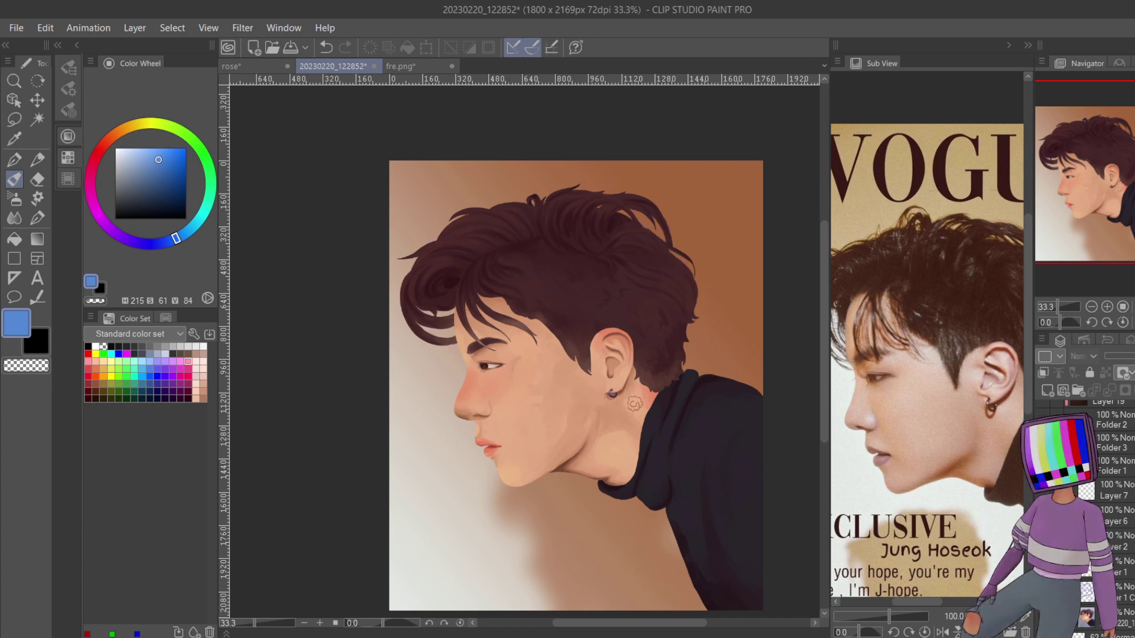
{"action": "left_click", "coordinate": [1042, 482]}
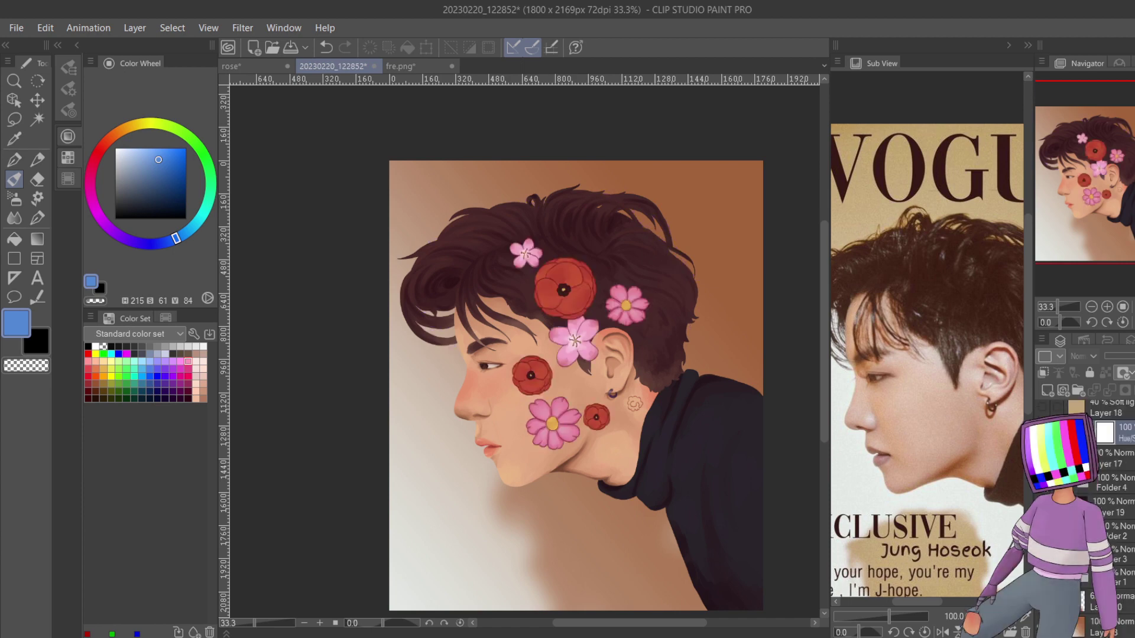
{"action": "left_click", "coordinate": [1042, 482]}
{"action": "left_click", "coordinate": [1042, 482]}
{"action": "left_click", "coordinate": [1041, 458]}
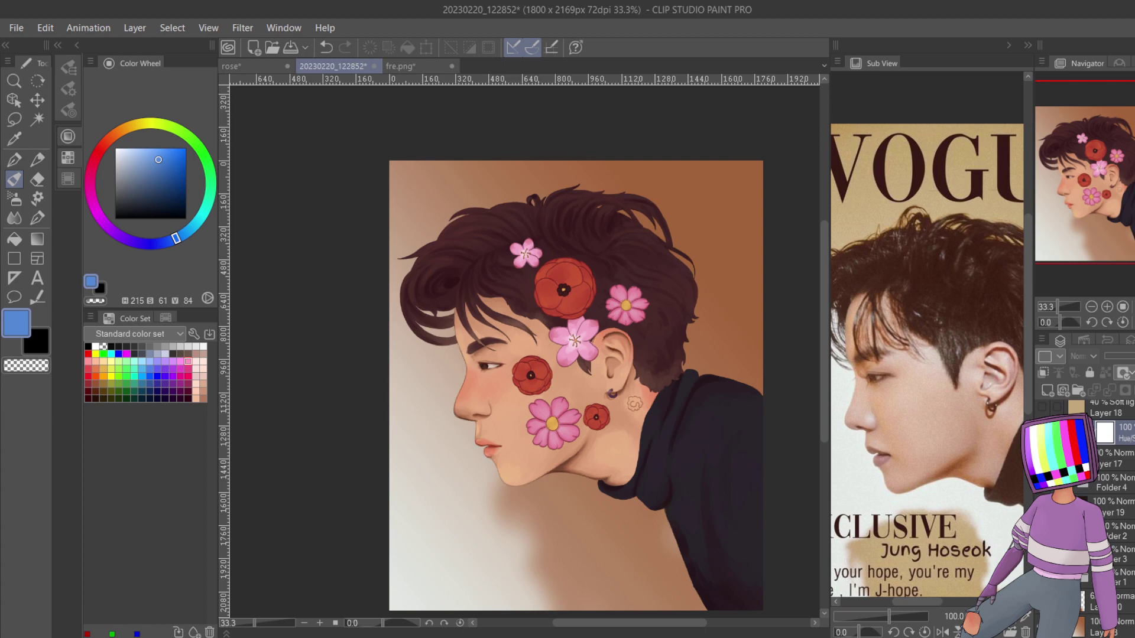
{"action": "left_click", "coordinate": [1041, 458]}
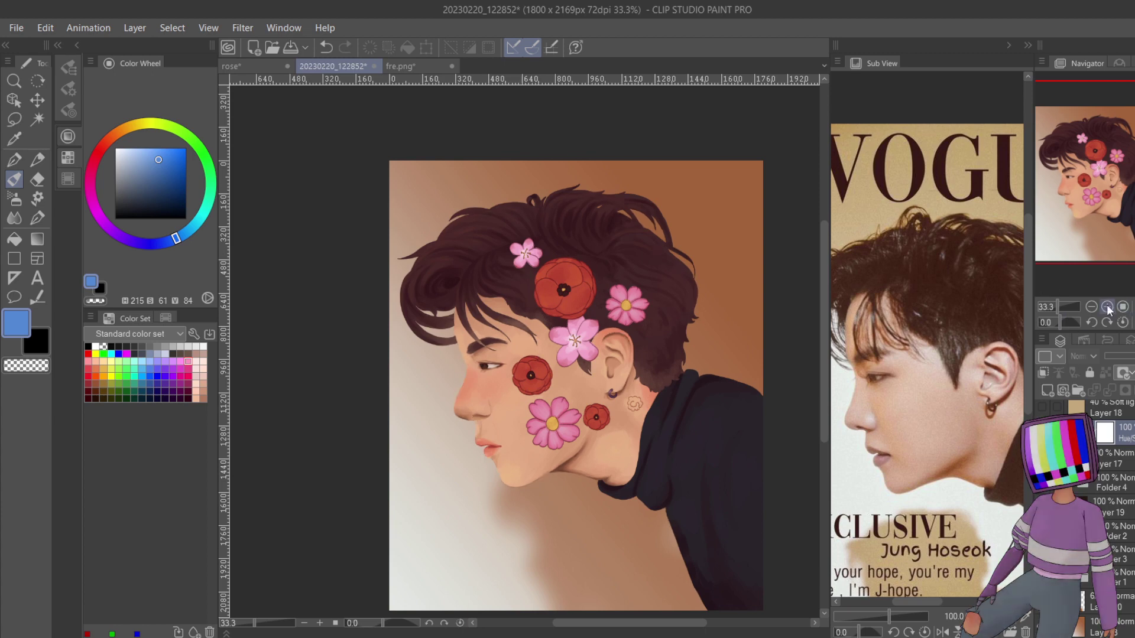
- Examine the flower portrait's eye, cheek flowers, jaw shadow and hair strands at 200% zoom
{"action": "scroll", "coordinate": [1072, 206], "scroll_direction": "up", "scroll_amount": 5}
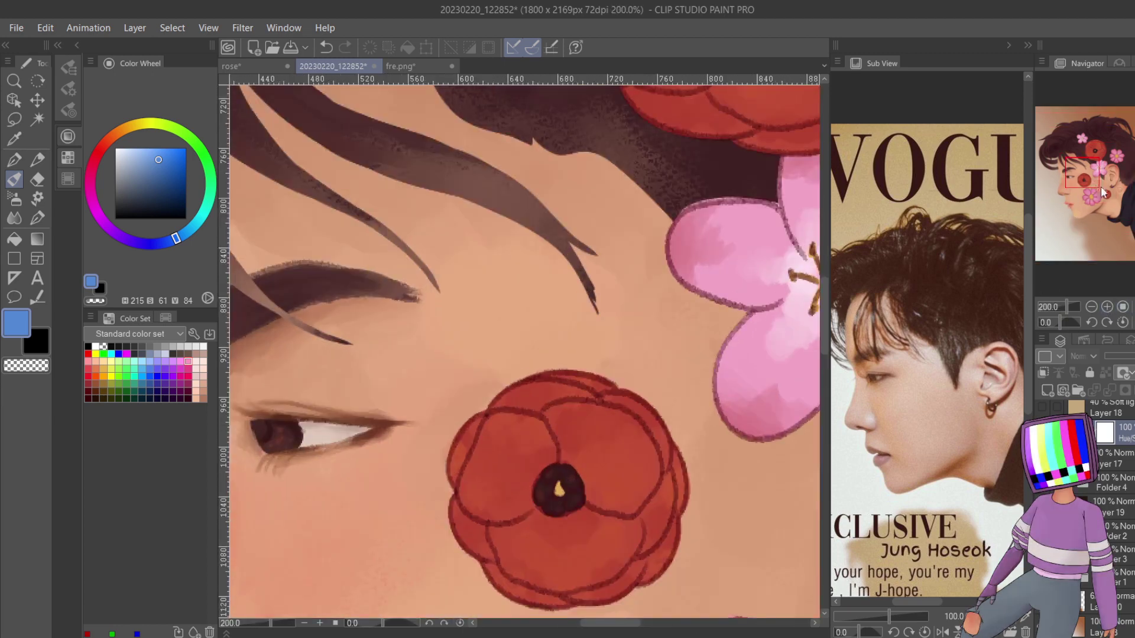
{"action": "left_click_drag", "start_coordinate": [1076, 188], "coordinate": [1103, 213]}
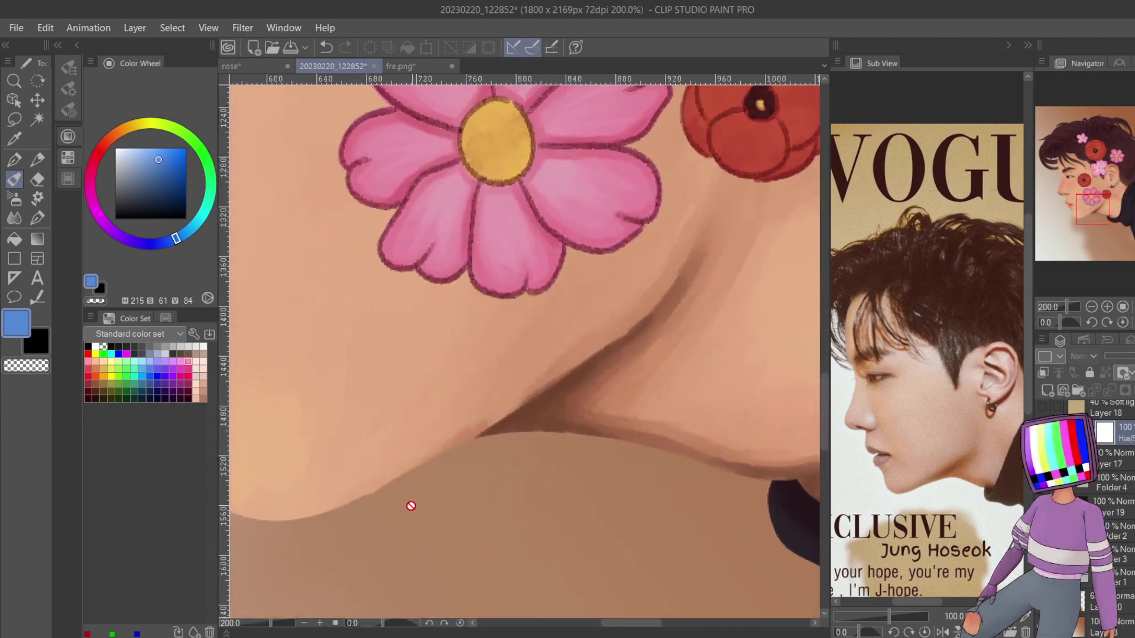
{"action": "left_click_drag", "start_coordinate": [1105, 215], "coordinate": [1134, 231]}
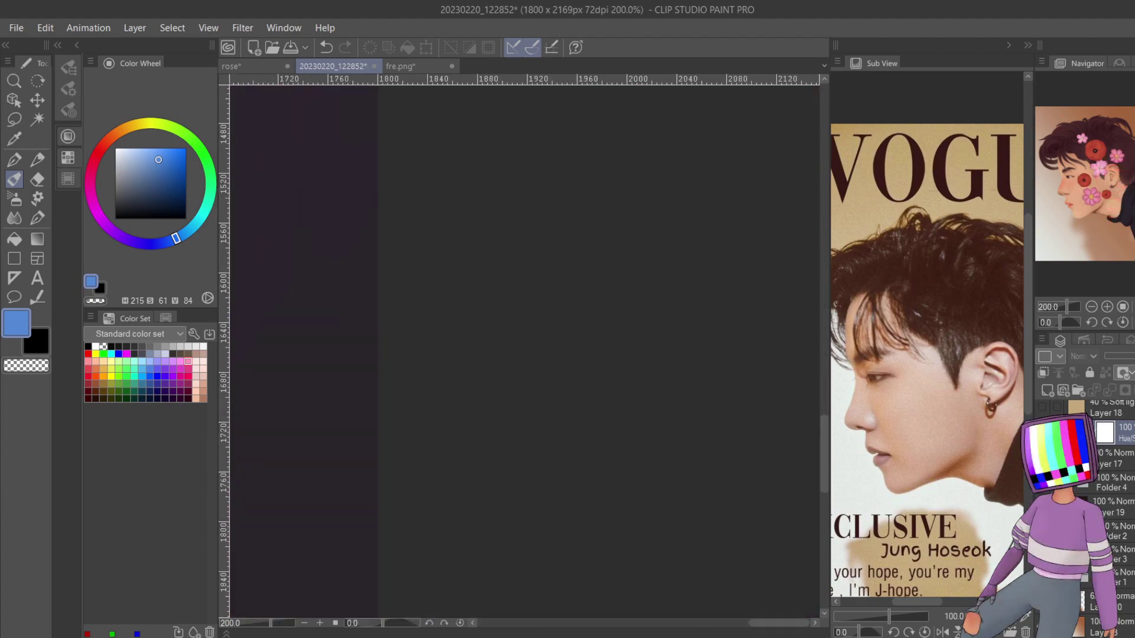
{"action": "left_click_drag", "start_coordinate": [1098, 190], "coordinate": [1097, 147]}
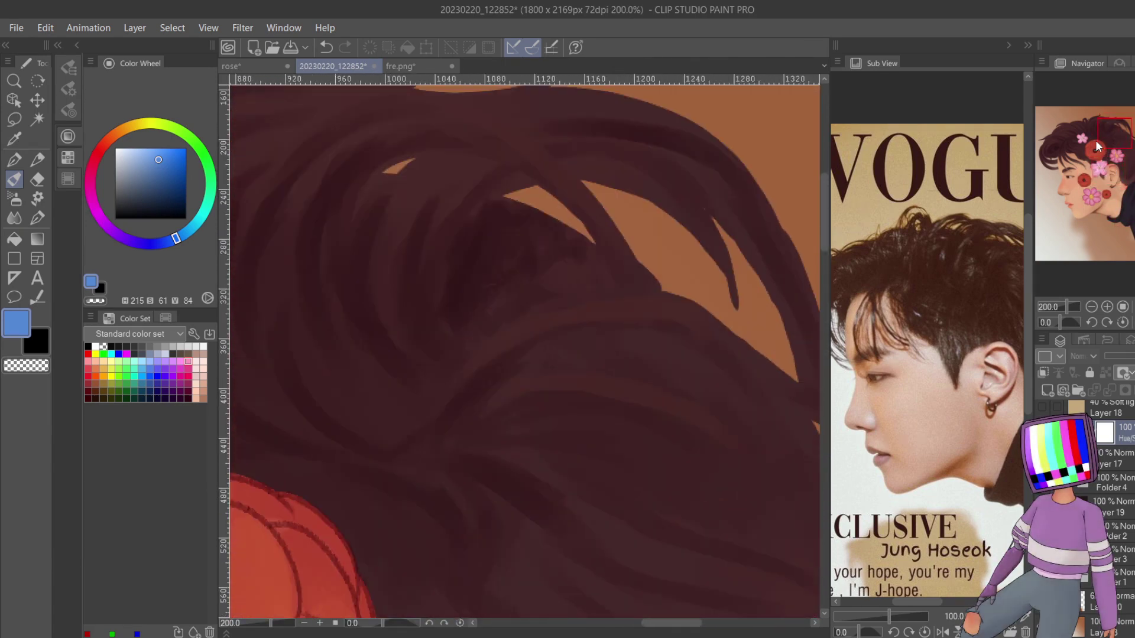
- Examine the flower portrait's hair strands at 150% zoom and its face and flowers at 66.7%
{"action": "left_click", "coordinate": [1091, 307]}
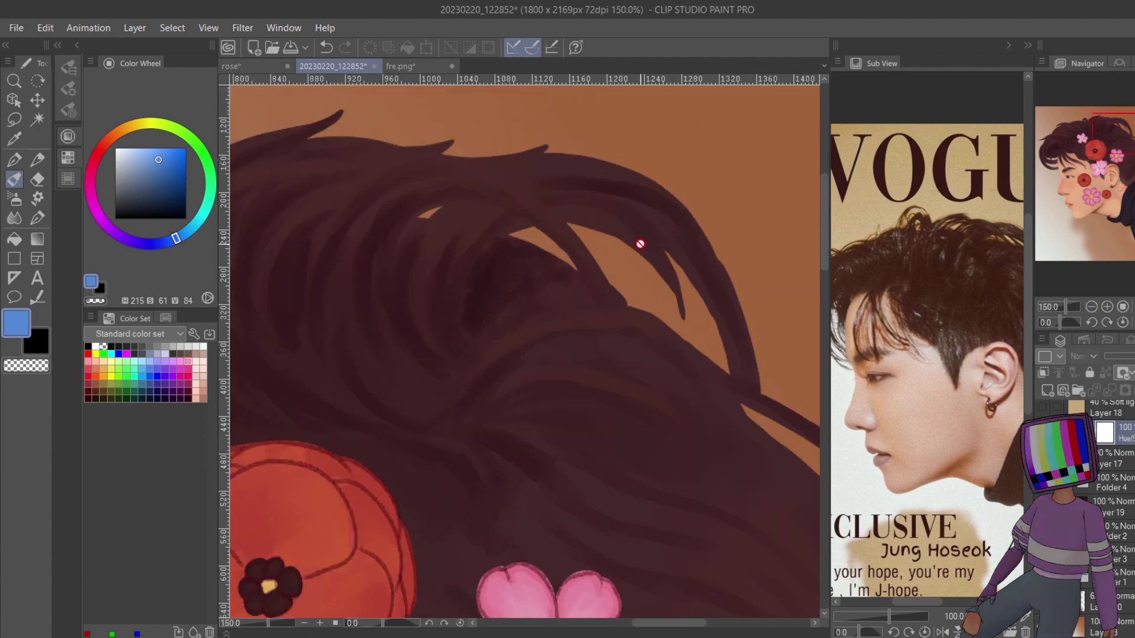
{"action": "left_click", "coordinate": [76, 45]}
{"action": "left_click_drag", "start_coordinate": [1103, 150], "coordinate": [1073, 139]}
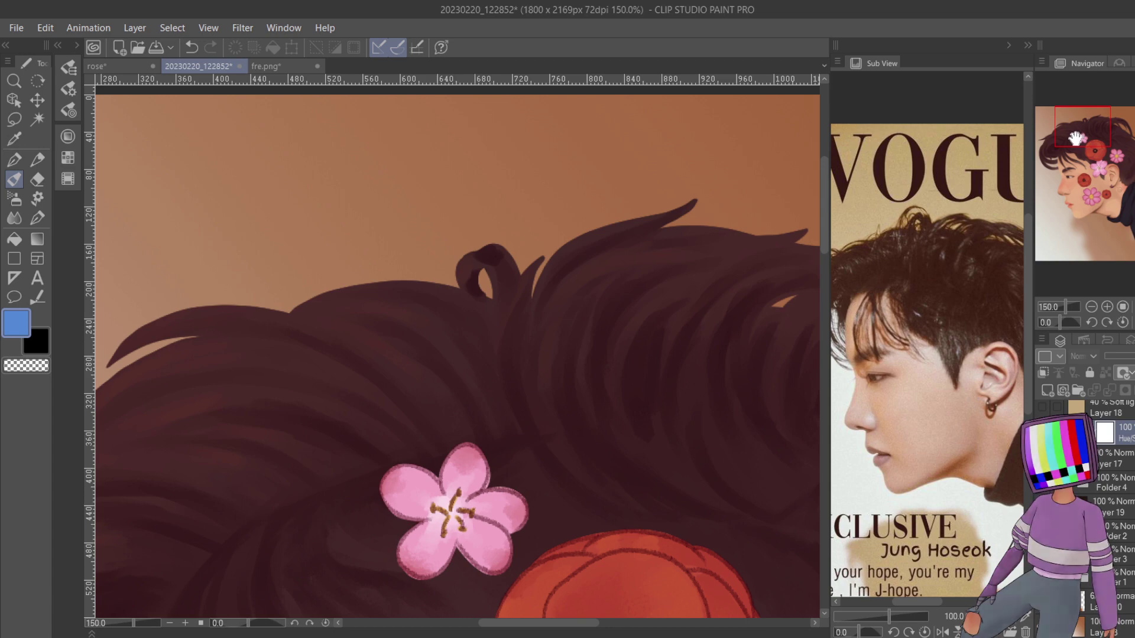
{"action": "left_click_drag", "start_coordinate": [1069, 133], "coordinate": [1058, 165]}
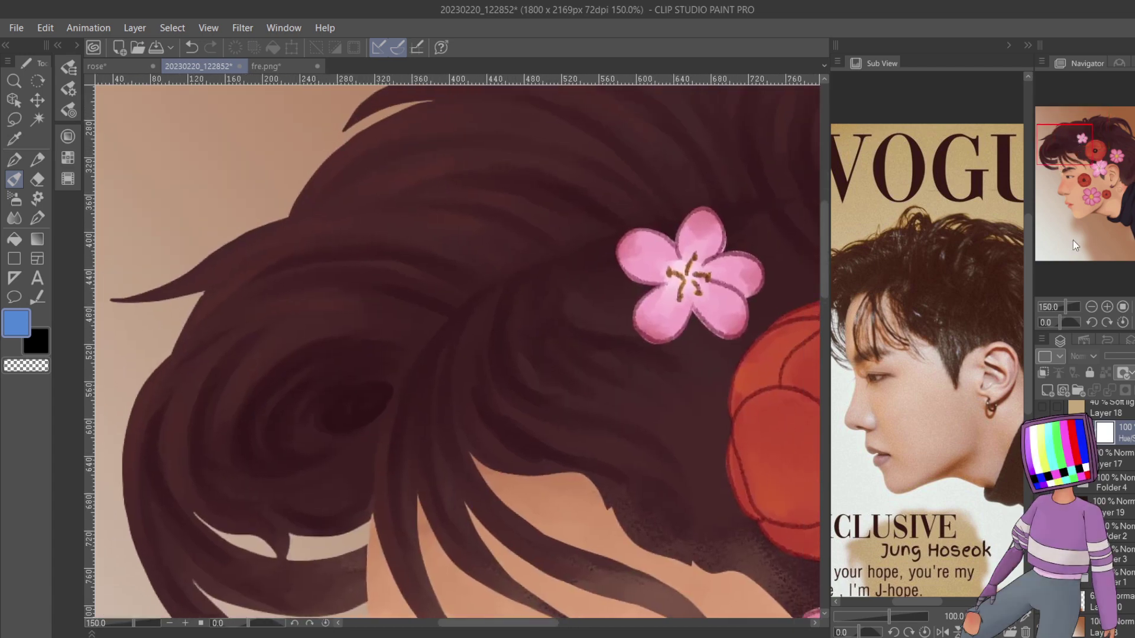
{"action": "left_click", "coordinate": [1091, 307]}
{"action": "left_click", "coordinate": [1091, 306]}
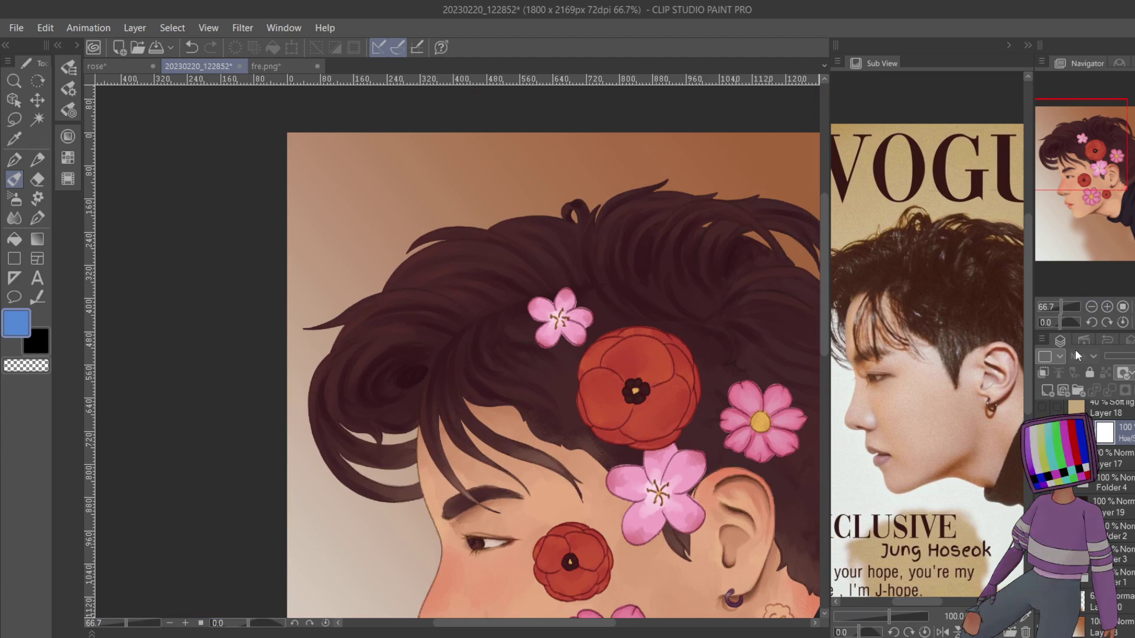
{"action": "left_click_drag", "start_coordinate": [1086, 202], "coordinate": [1089, 204]}
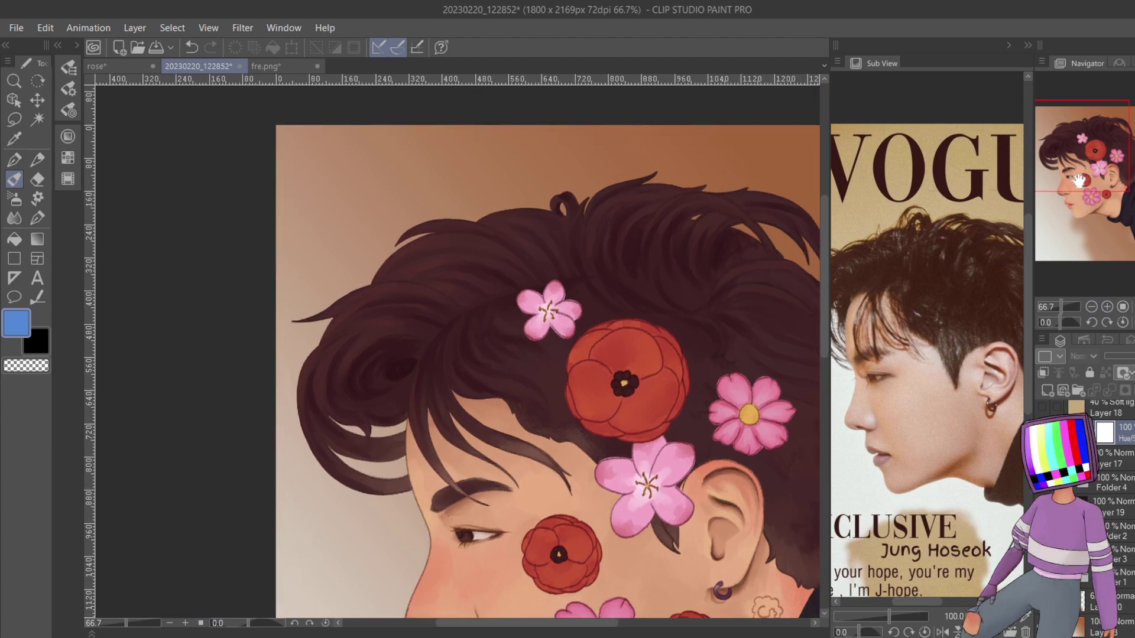
{"action": "left_click_drag", "start_coordinate": [1077, 179], "coordinate": [1093, 209]}
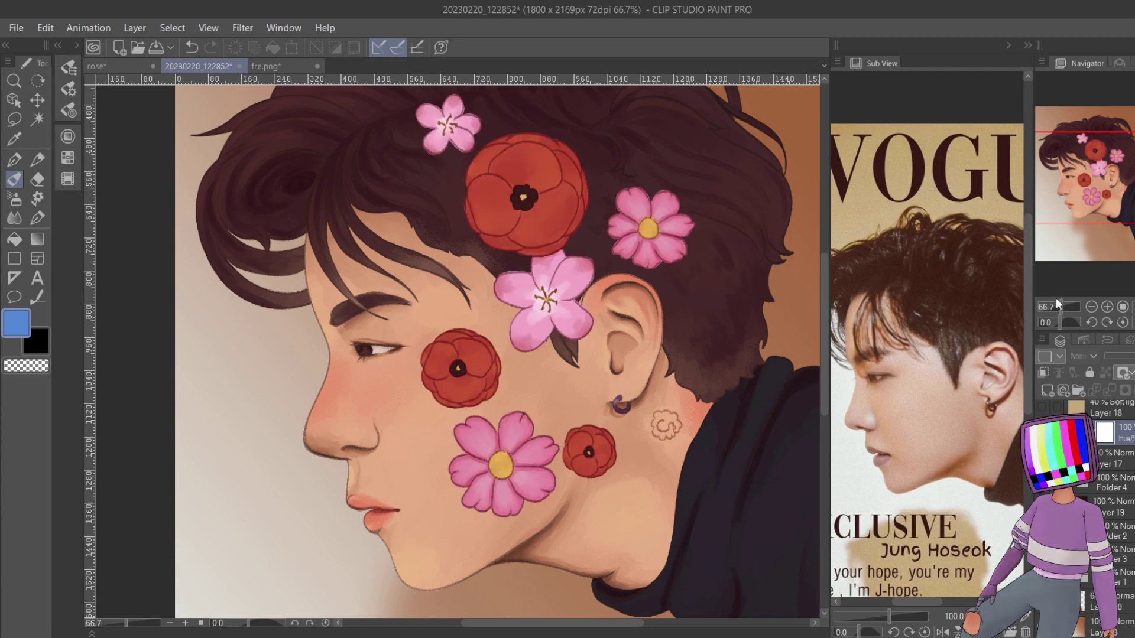
{"action": "left_click_drag", "start_coordinate": [1078, 198], "coordinate": [1055, 200]}
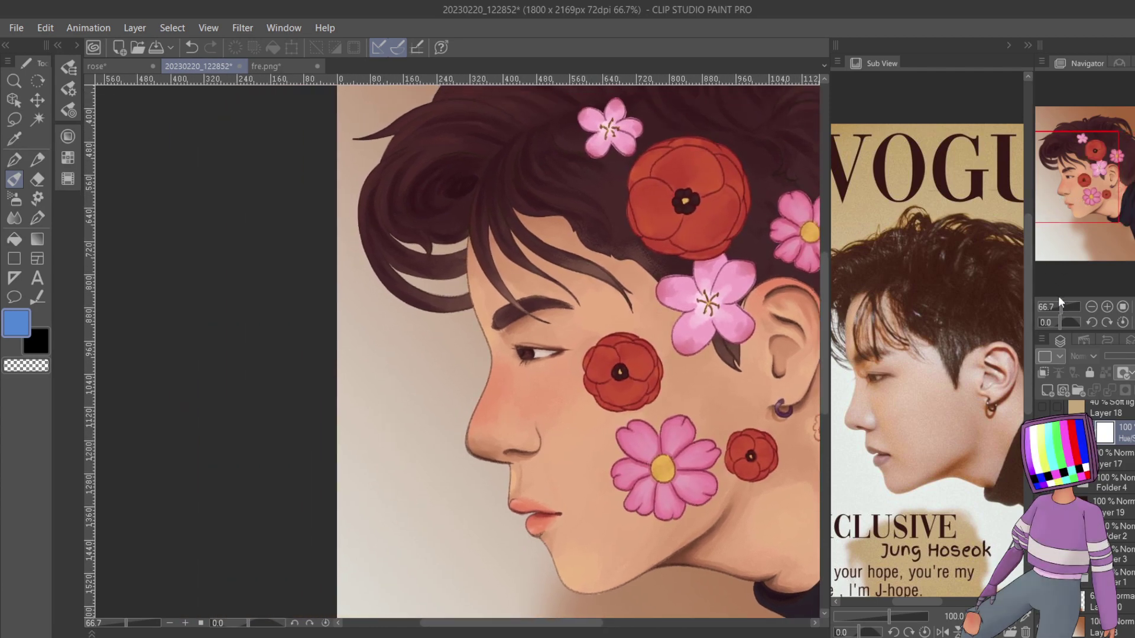
- Inspect the portrait's eye up close at 400% zoom and return to the face at 66.7%
{"action": "left_click", "coordinate": [1108, 308]}
{"action": "left_click", "coordinate": [1108, 308]}
{"action": "left_click", "coordinate": [1107, 308]}
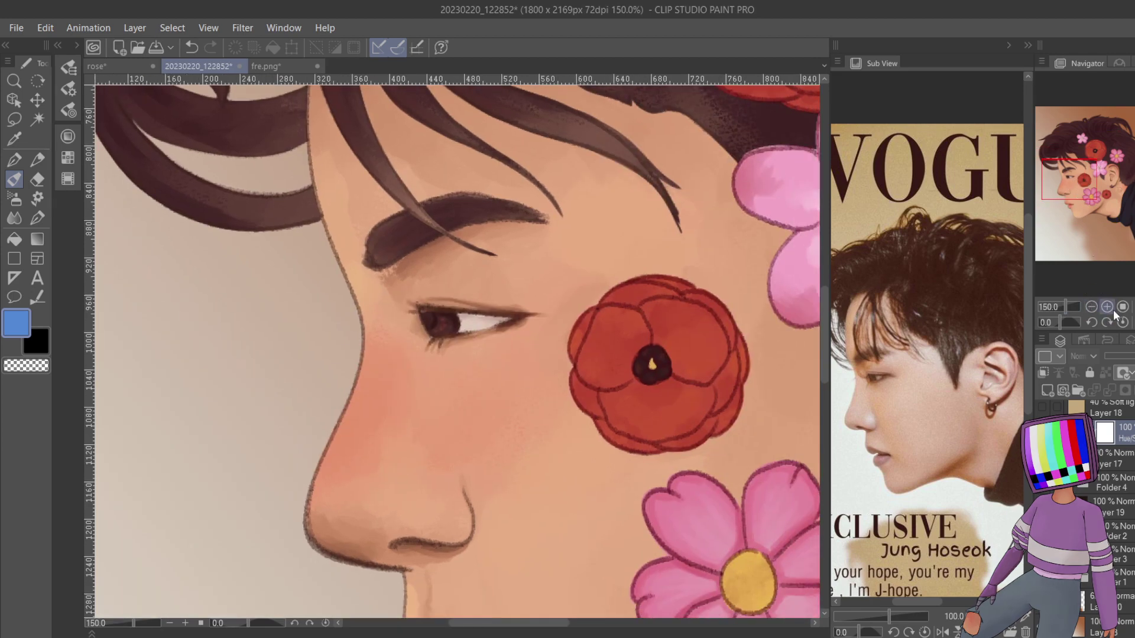
{"action": "left_click", "coordinate": [1107, 308]}
{"action": "left_click", "coordinate": [1108, 307]}
{"action": "left_click", "coordinate": [1108, 307]}
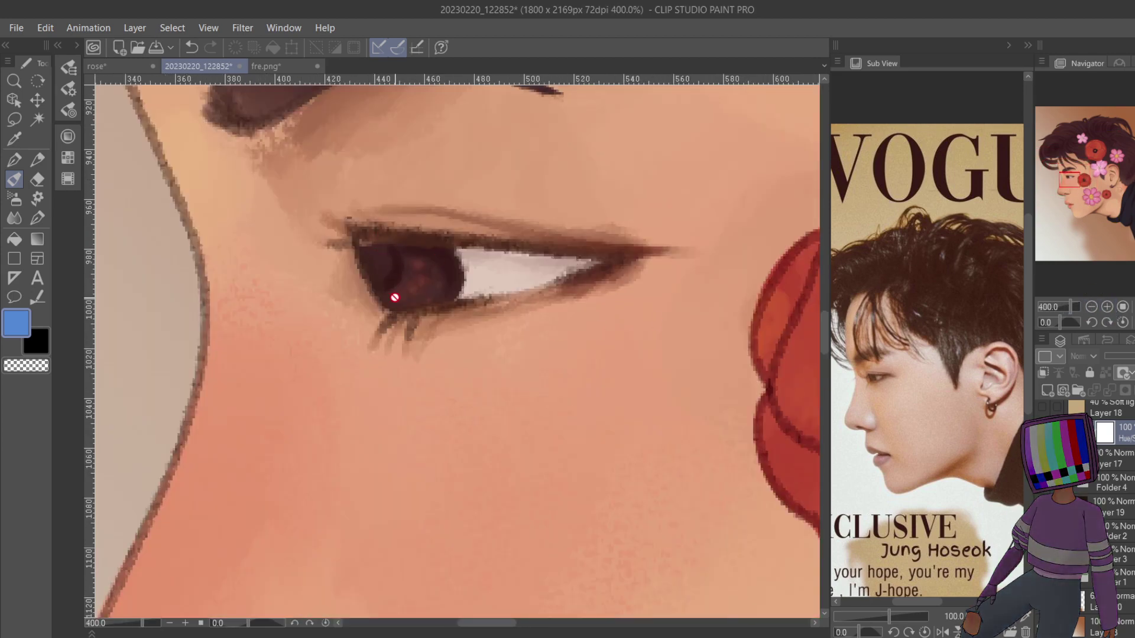
{"action": "left_click", "coordinate": [1091, 307]}
{"action": "left_click", "coordinate": [1091, 306]}
{"action": "left_click", "coordinate": [1092, 307]}
{"action": "left_click", "coordinate": [1091, 306]}
{"action": "left_click", "coordinate": [1092, 306]}
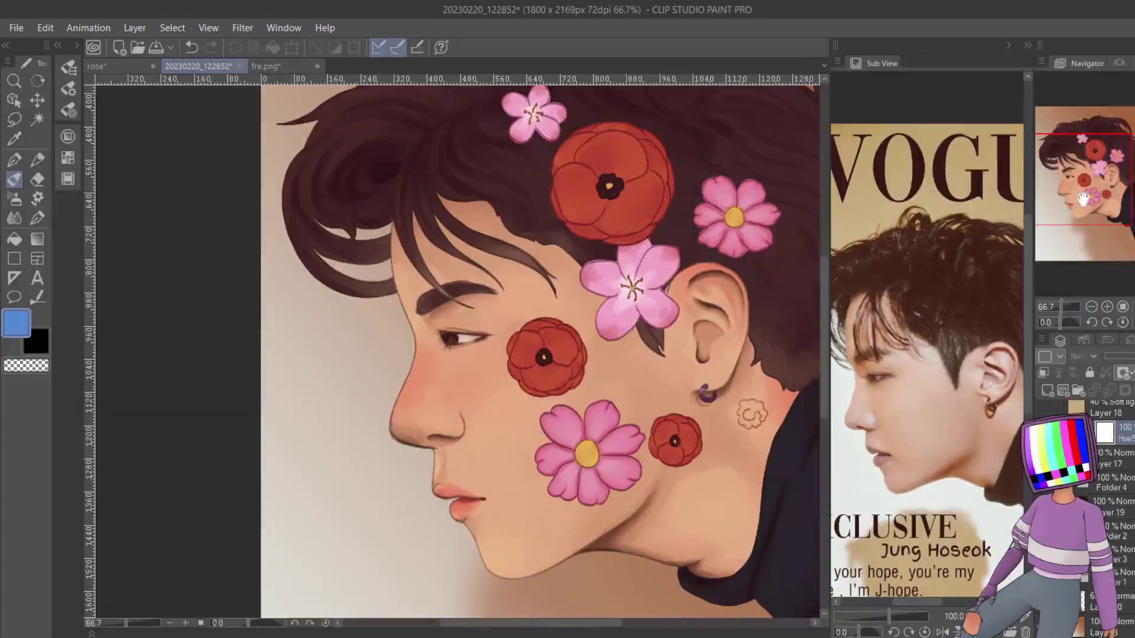
- Compare how the flower portrait's head and face read at 50% and 66.7% zoom
{"action": "left_click_drag", "start_coordinate": [1083, 198], "coordinate": [1083, 194]}
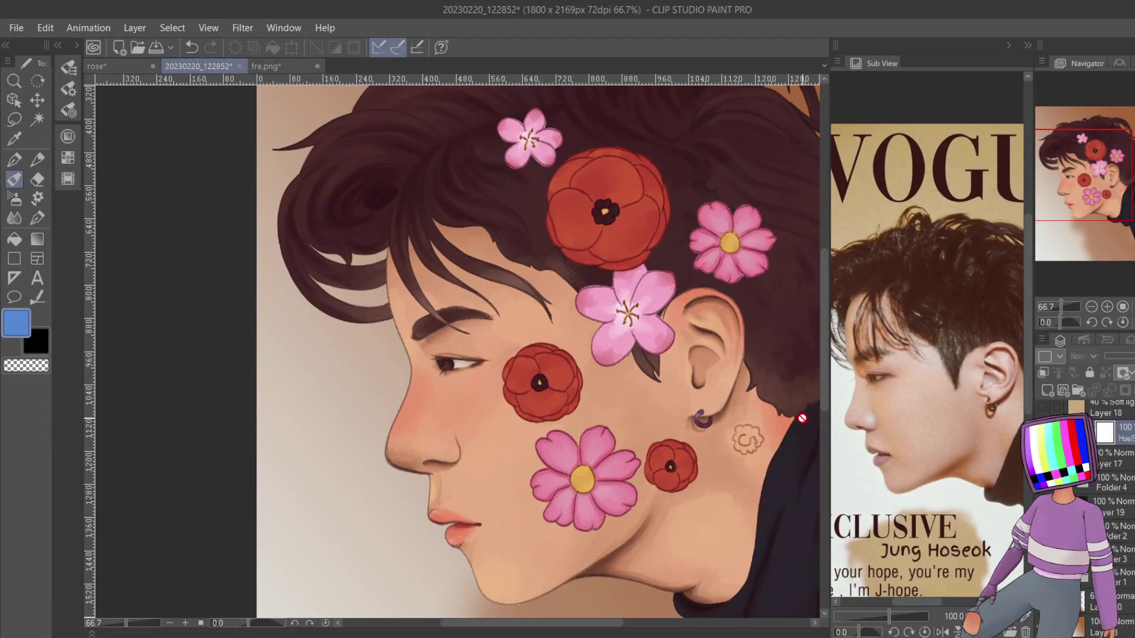
{"action": "left_click", "coordinate": [1107, 307]}
{"action": "left_click", "coordinate": [1107, 306]}
{"action": "left_click", "coordinate": [1091, 306]}
{"action": "left_click", "coordinate": [1091, 306]}
{"action": "left_click", "coordinate": [1090, 307]}
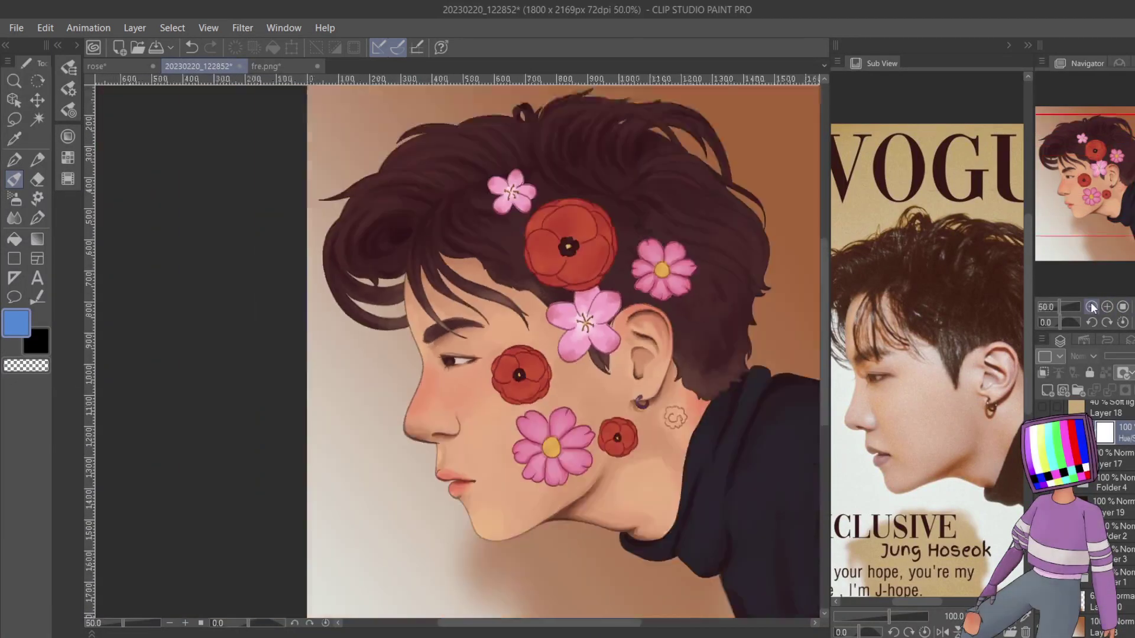
{"action": "left_click", "coordinate": [1091, 306]}
{"action": "left_click", "coordinate": [1107, 306]}
{"action": "left_click", "coordinate": [1106, 307]}
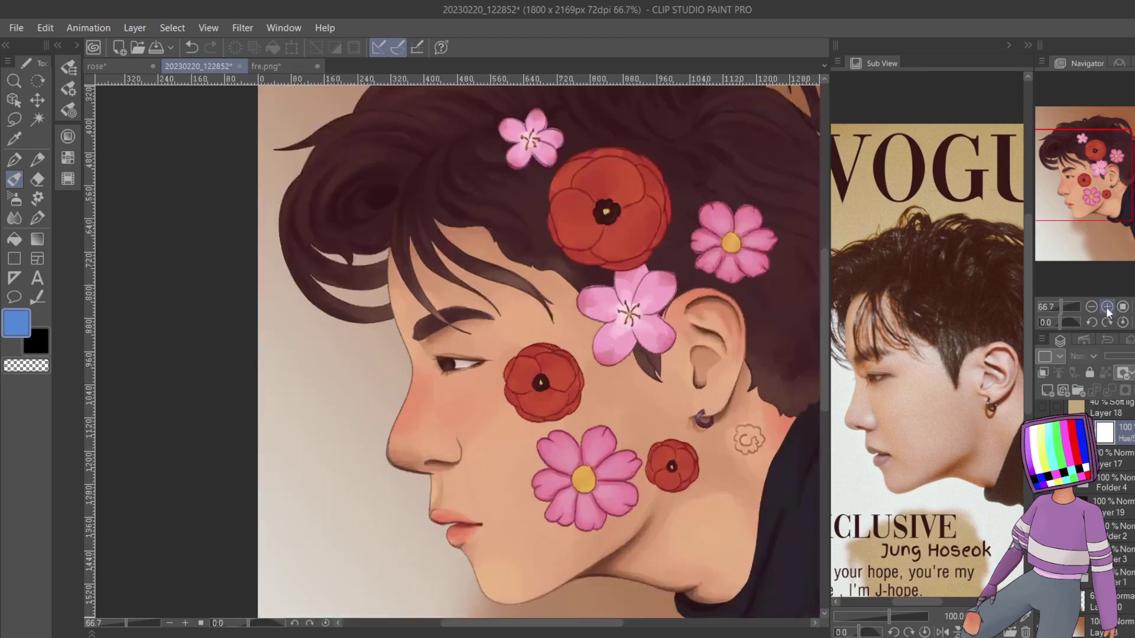
- Inspect the pixels around the eye at 1600% and 800% zoom and return to the whole portrait at 33.3%
{"action": "left_click", "coordinate": [1107, 306]}
{"action": "left_click", "coordinate": [1107, 306]}
{"action": "left_click", "coordinate": [1107, 306]}
{"action": "left_click", "coordinate": [1106, 306]}
{"action": "left_click", "coordinate": [1107, 307]}
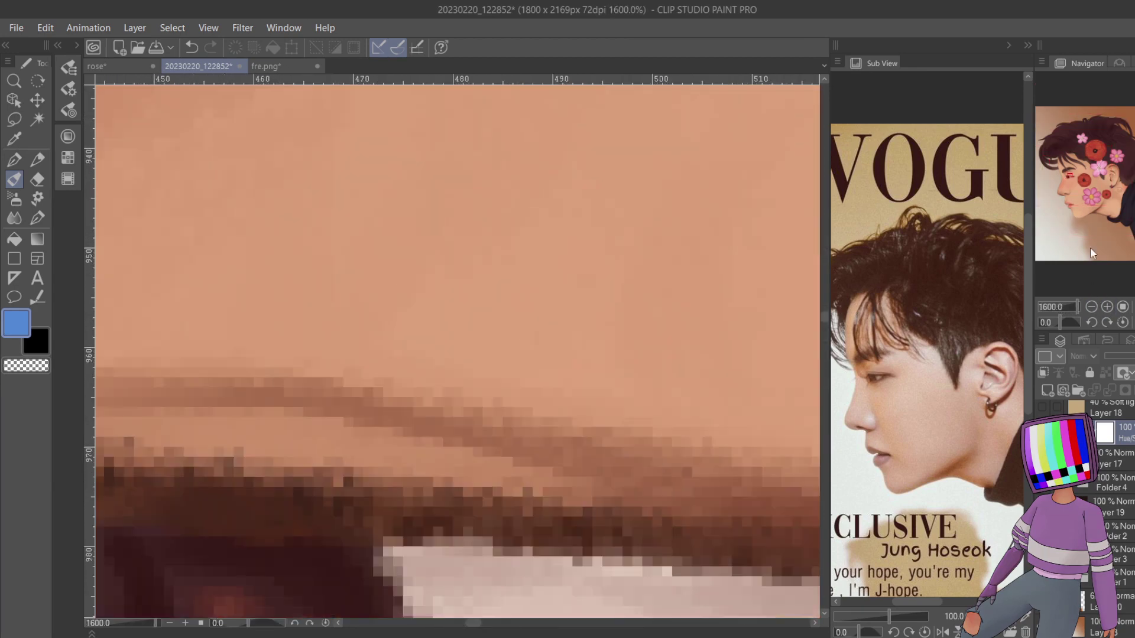
{"action": "left_click", "coordinate": [1091, 306]}
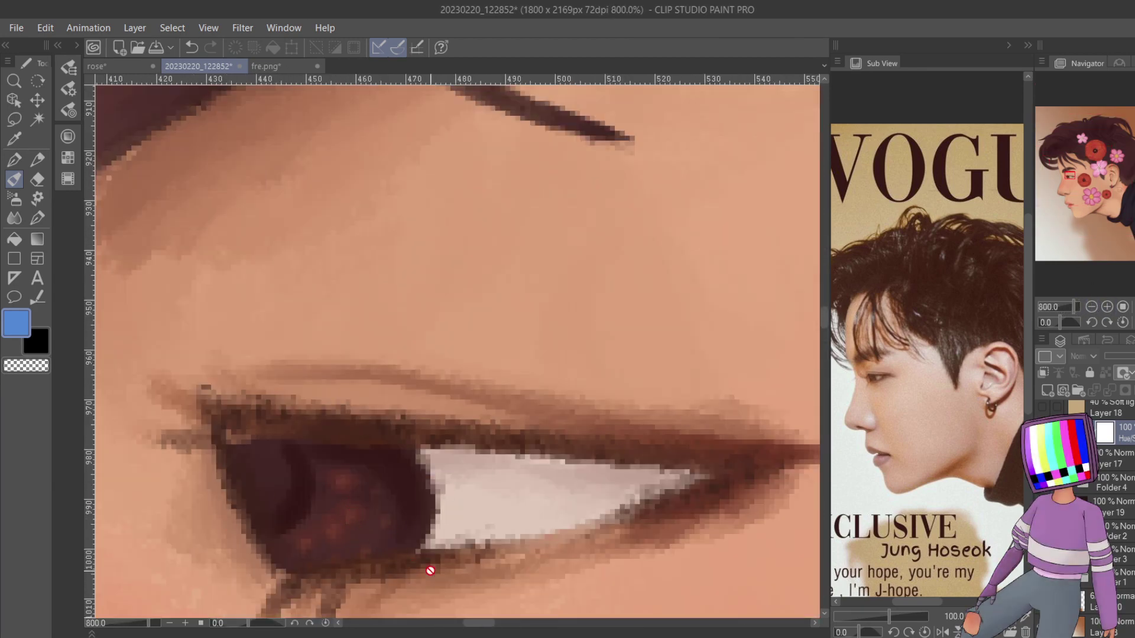
{"action": "left_click", "coordinate": [1091, 307]}
{"action": "left_click", "coordinate": [1091, 307]}
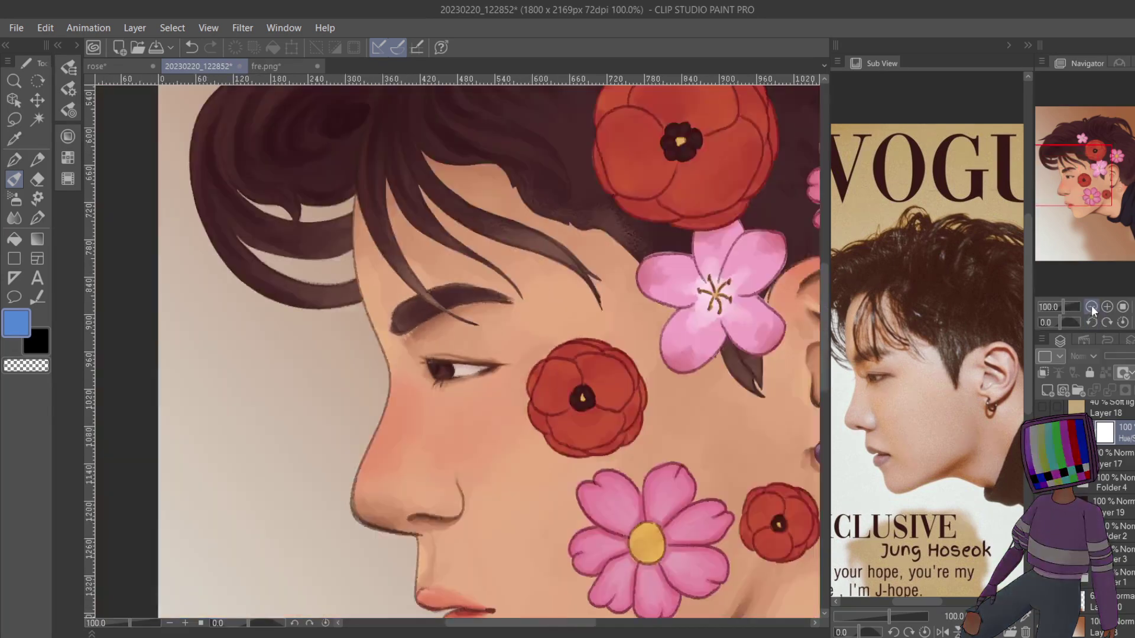
{"action": "left_click", "coordinate": [1091, 307]}
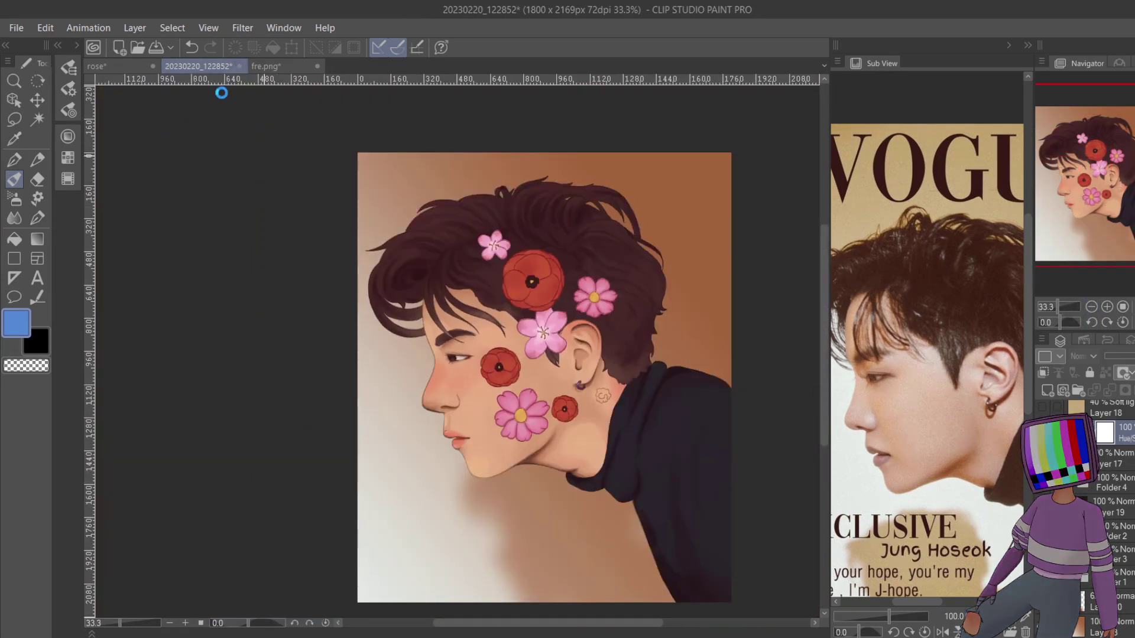
- Save the flower portrait and close both it and fre.png, leaving the rose illustration open
{"action": "key", "text": "ctrl+s"}
{"action": "left_click", "coordinate": [236, 66]}
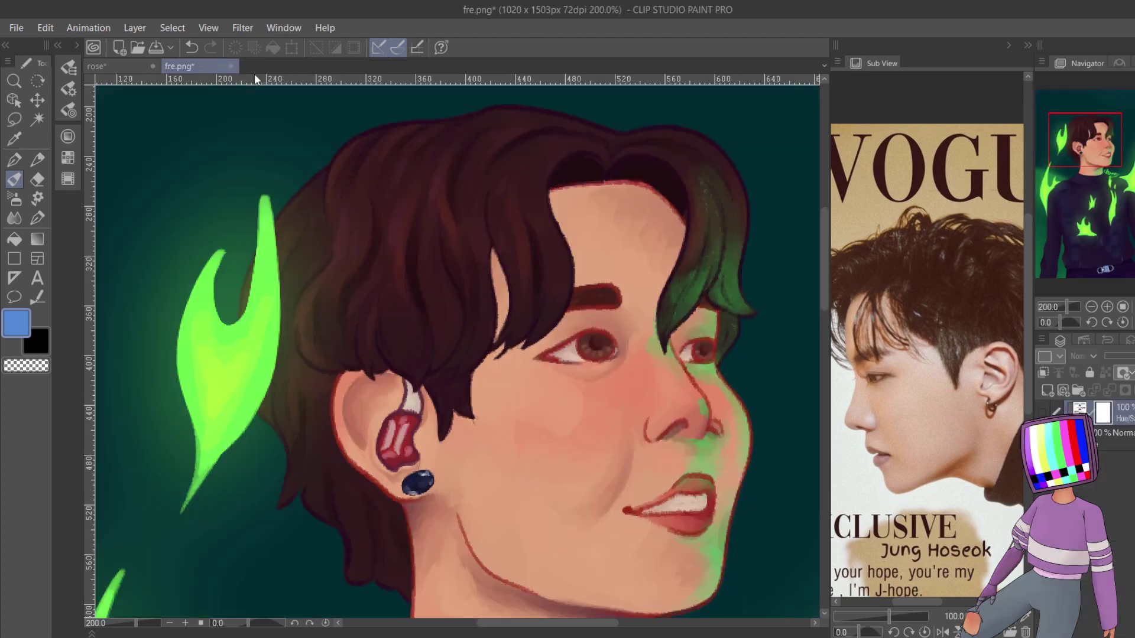
{"action": "left_click", "coordinate": [232, 66]}
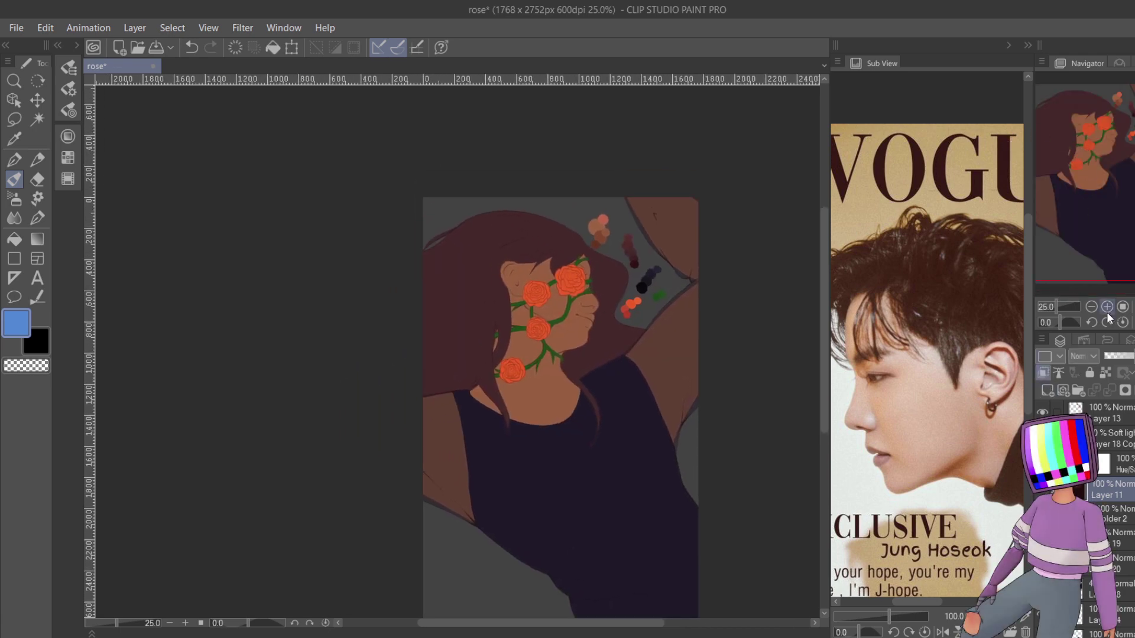
- Collapse the reference photo view and examine the rose illustration's flat-colored face, roses and color swatches at several zoom levels
{"action": "left_click", "coordinate": [1108, 307]}
{"action": "left_click", "coordinate": [1008, 45]}
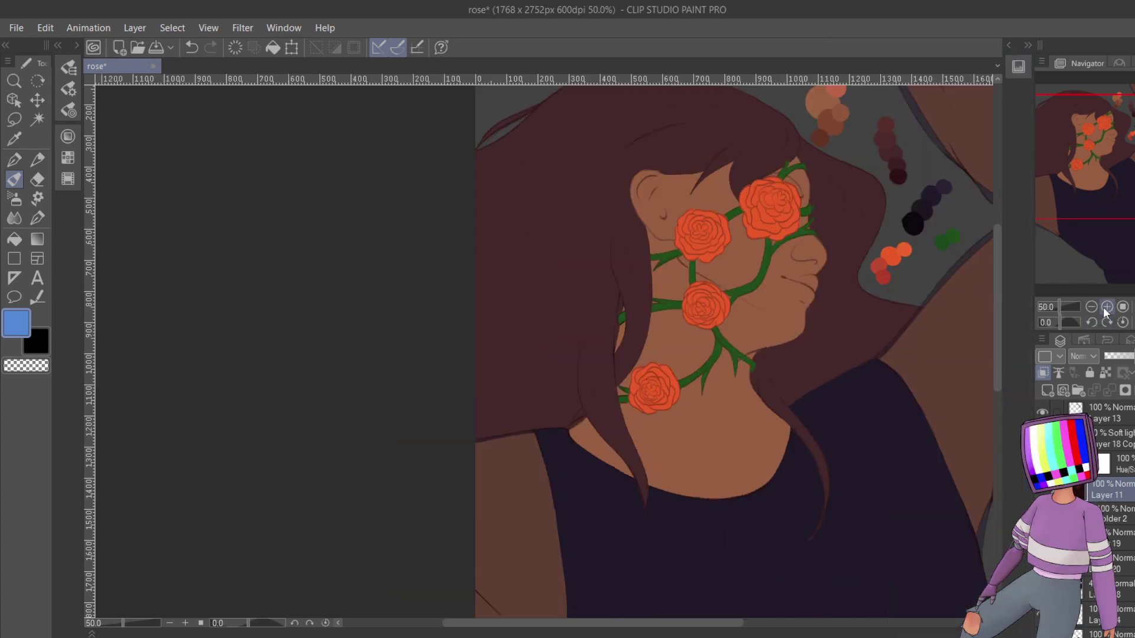
{"action": "left_click", "coordinate": [1107, 307]}
{"action": "left_click_drag", "start_coordinate": [1077, 180], "coordinate": [1099, 132]}
{"action": "left_click", "coordinate": [1092, 306]}
{"action": "left_click", "coordinate": [1092, 307]}
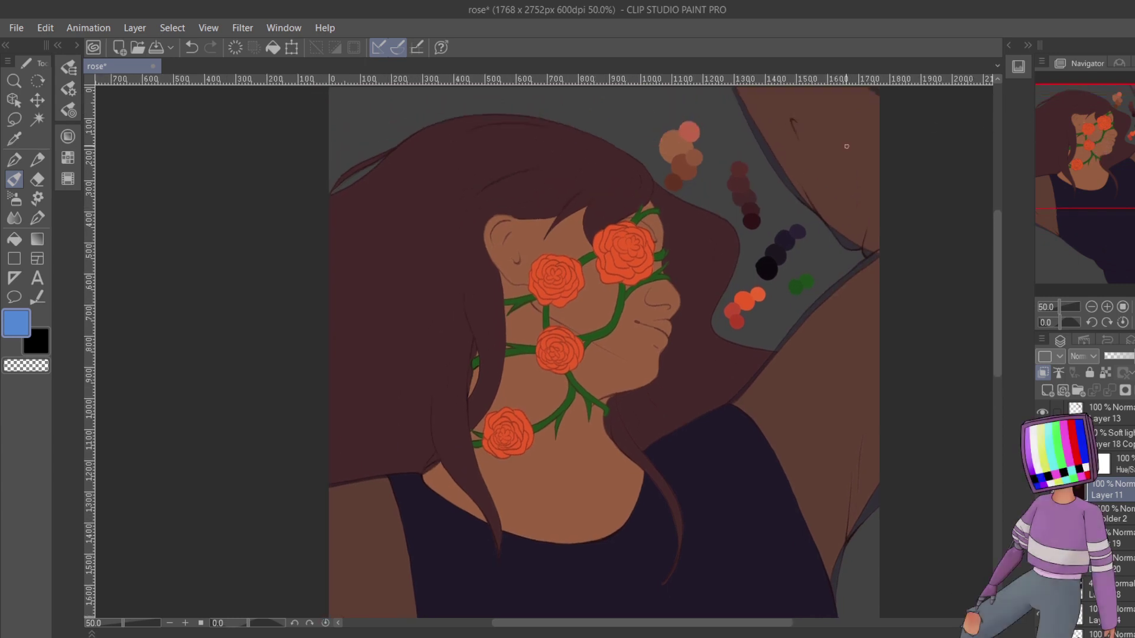
{"action": "left_click_drag", "start_coordinate": [1119, 188], "coordinate": [1083, 172]}
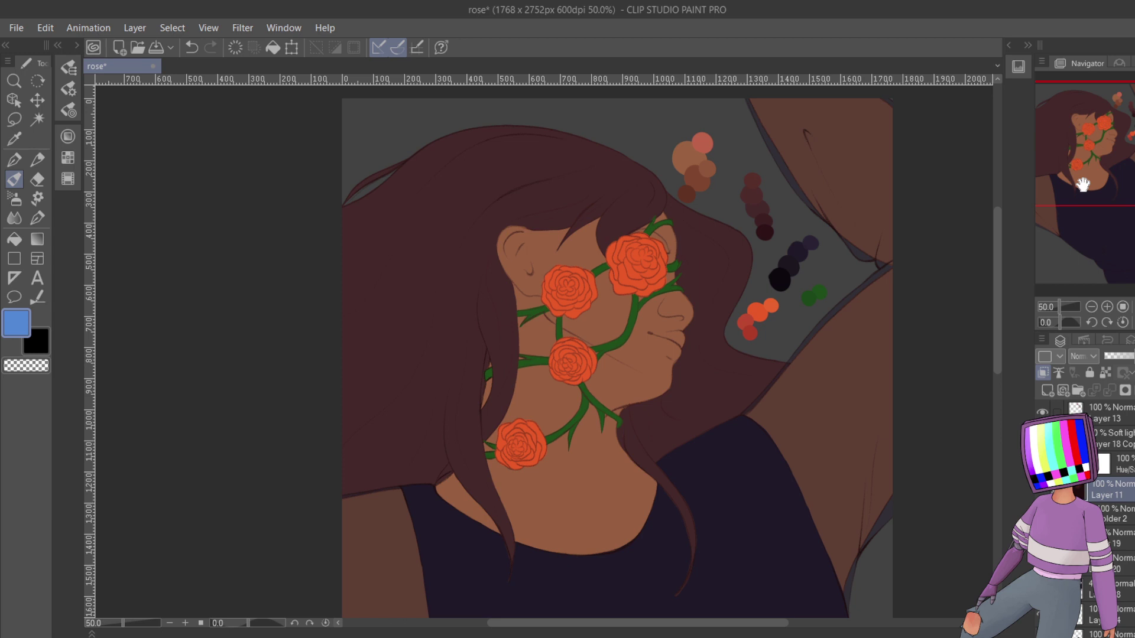
{"action": "left_click", "coordinate": [1092, 306]}
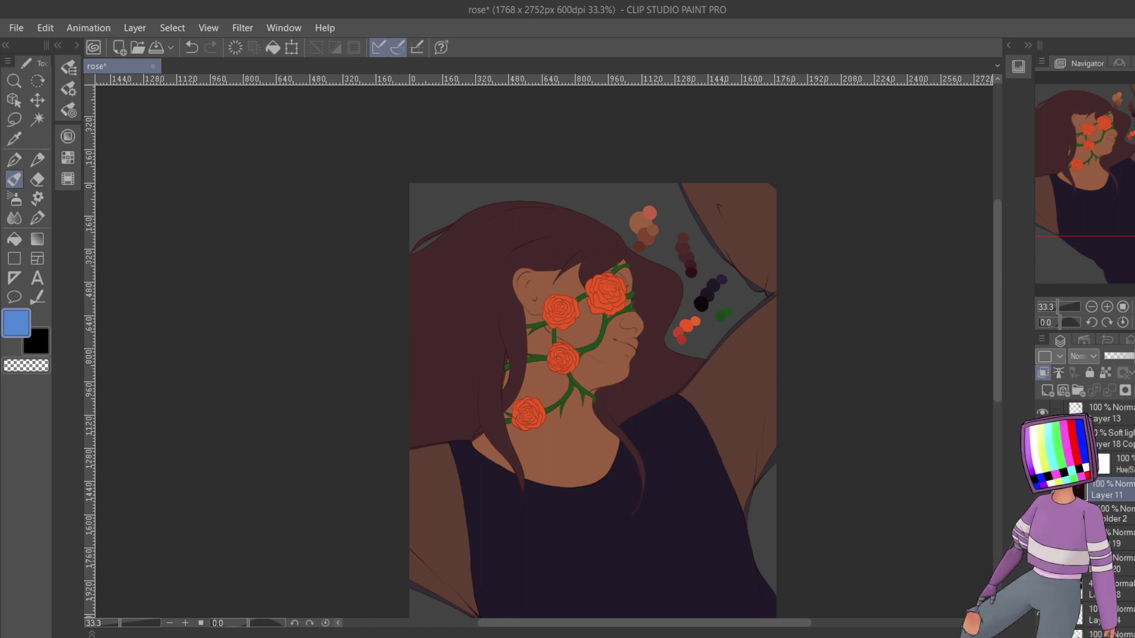
- Create a layer folder above Layer 19 and gather layers 19, 20, 18, 14, 17 and 12 inside it, collapsing the folder
{"action": "left_click", "coordinate": [1114, 540]}
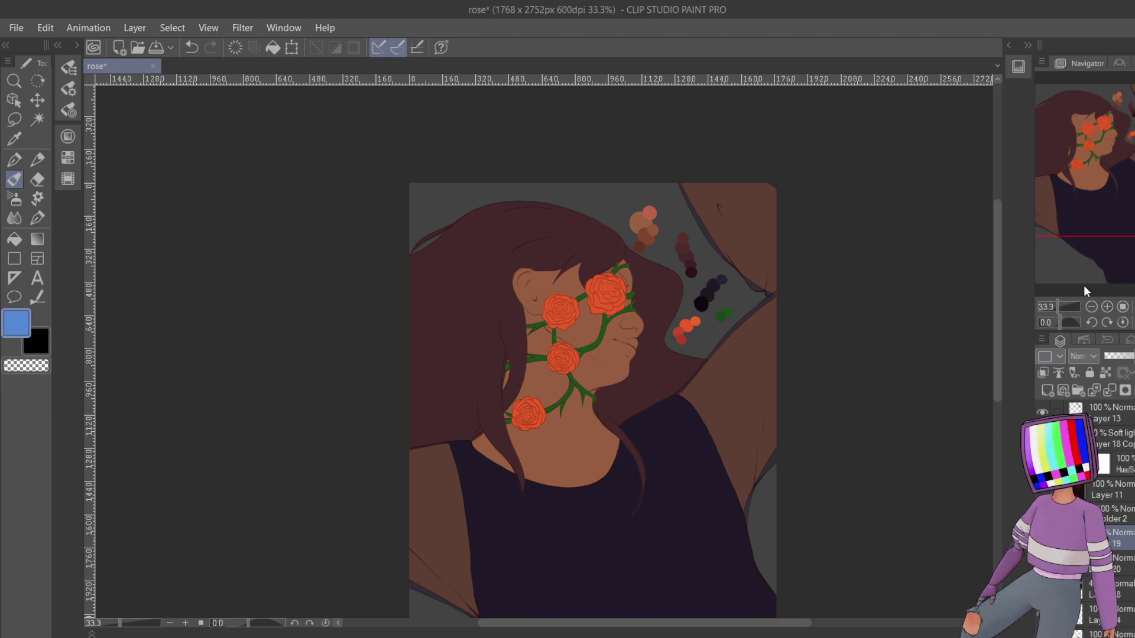
{"action": "left_click_drag", "start_coordinate": [1085, 282], "coordinate": [1066, 169]}
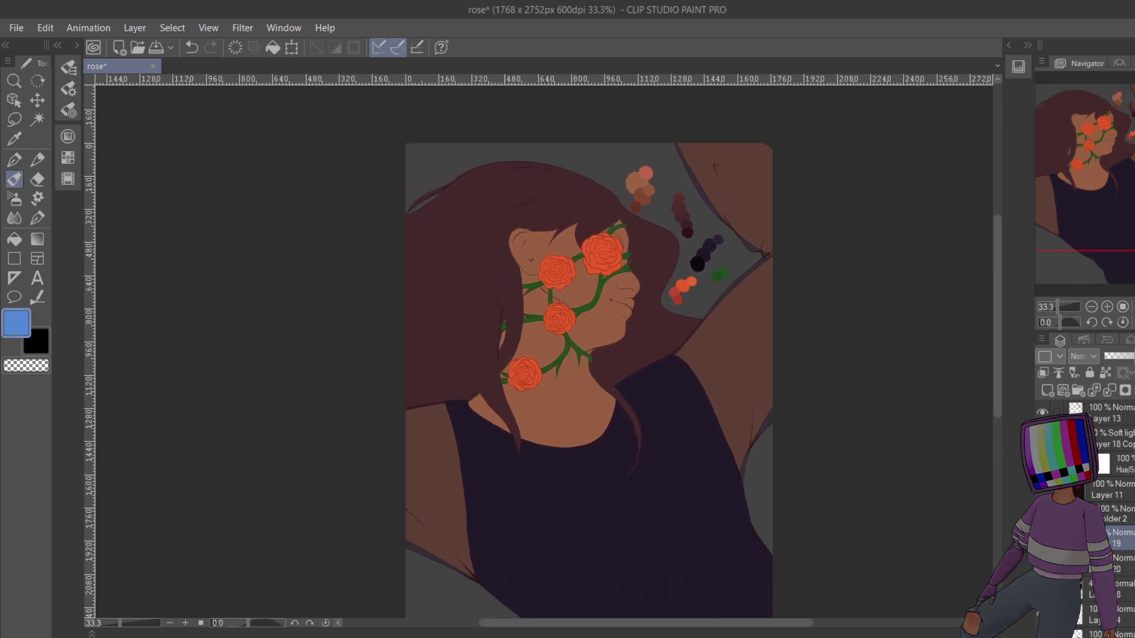
{"action": "left_click", "coordinate": [1077, 392]}
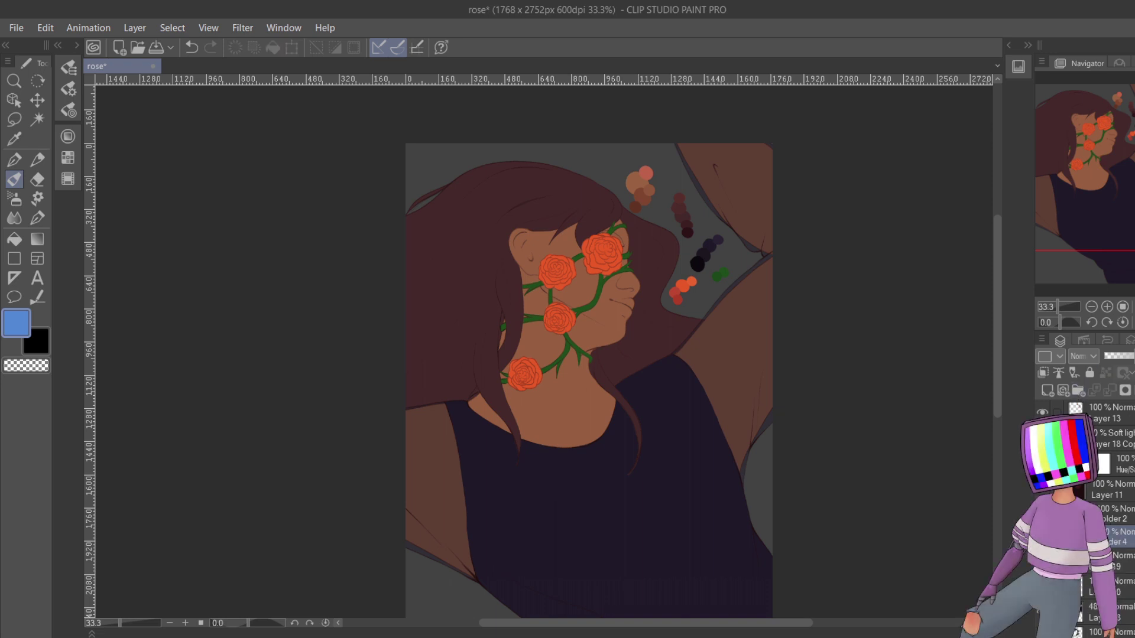
{"action": "left_click", "coordinate": [1119, 593]}
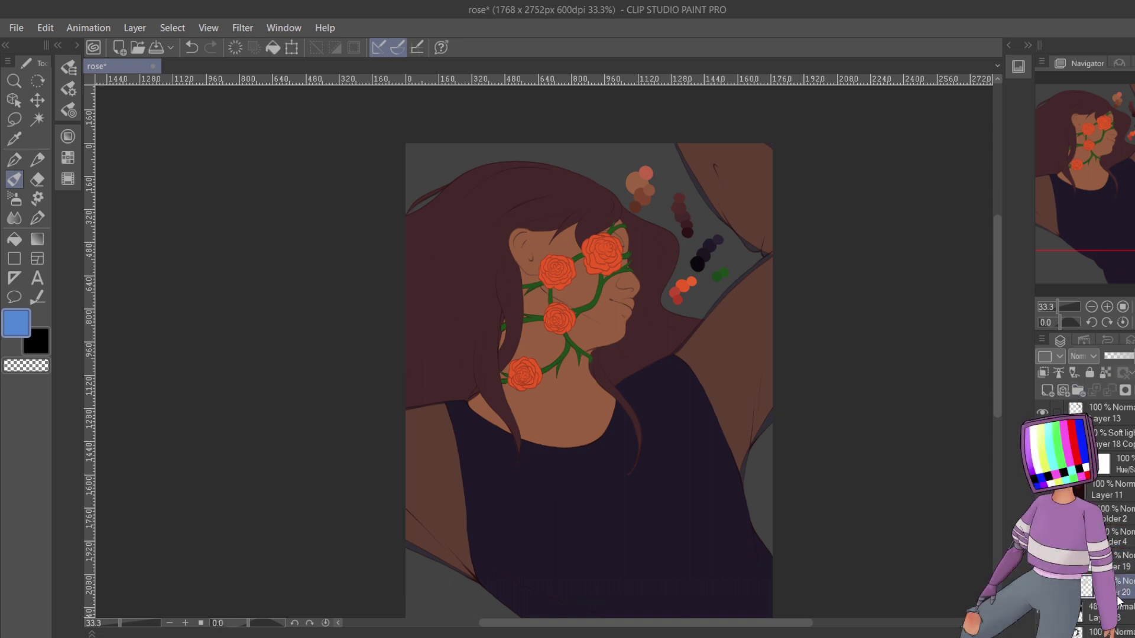
{"action": "left_click", "coordinate": [1119, 612]}
{"action": "scroll", "coordinate": [1114, 532], "scroll_direction": "down", "scroll_amount": 3}
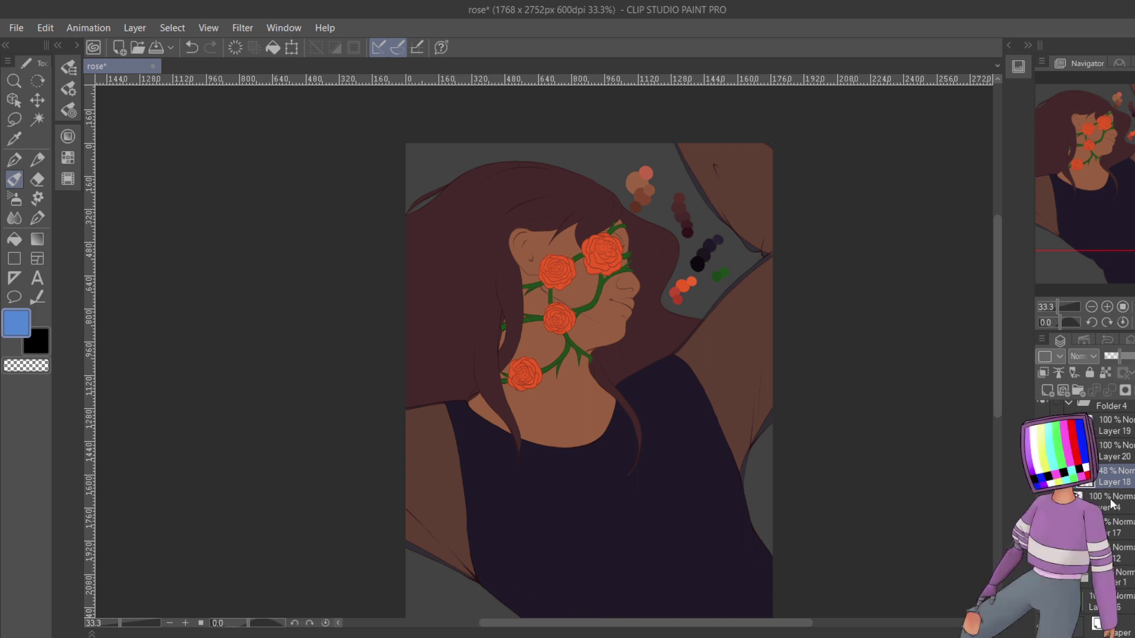
{"action": "left_click", "coordinate": [1109, 506]}
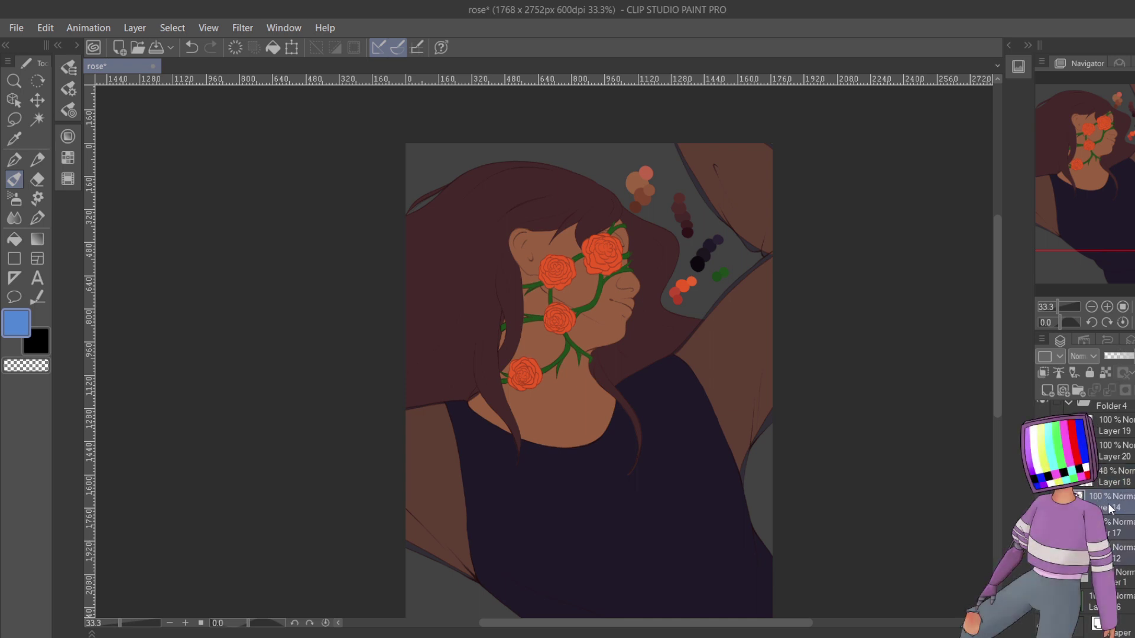
{"action": "scroll", "coordinate": [1112, 494], "scroll_direction": "up", "scroll_amount": 3}
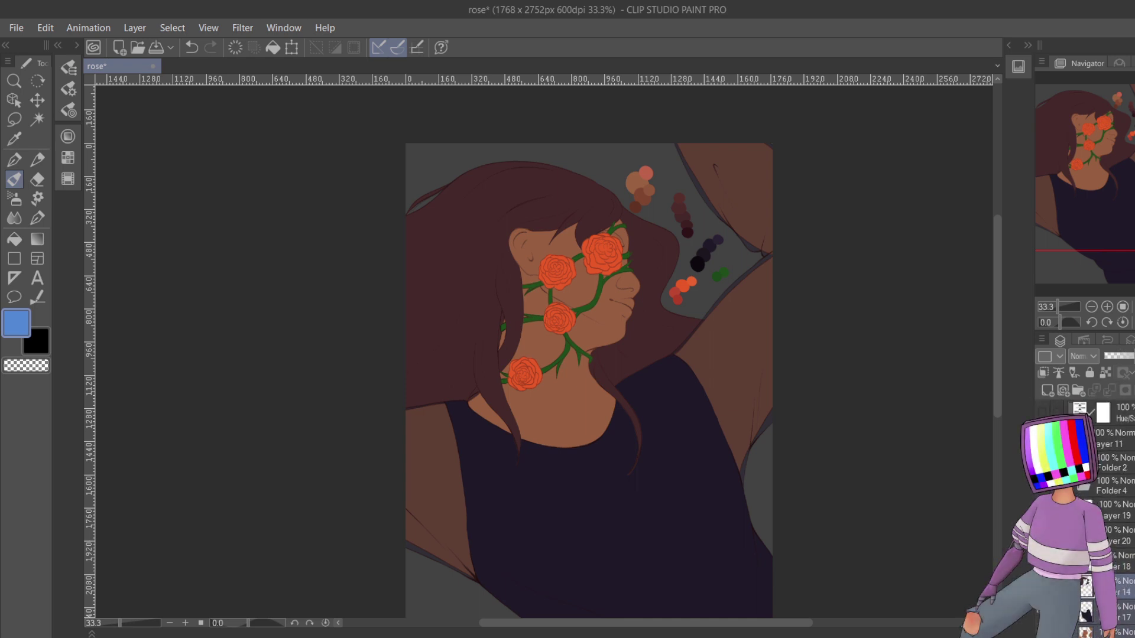
{"action": "scroll", "coordinate": [1074, 493], "scroll_direction": "up", "scroll_amount": 2}
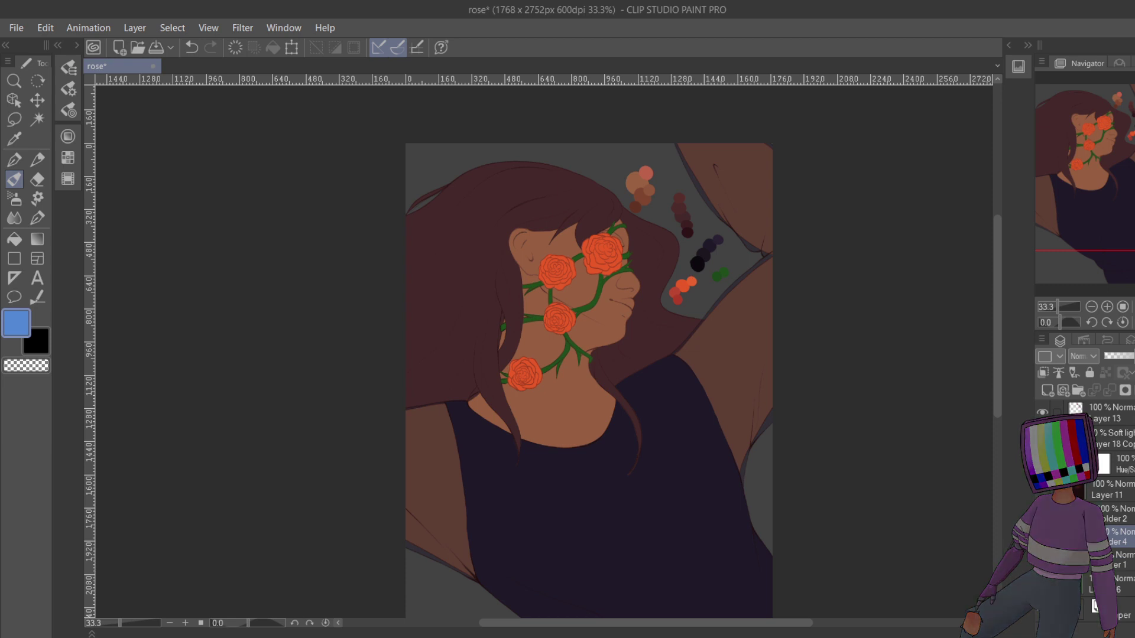
- Select Layer 12, sample the pink skin swatch as the painting color and set the Gouache brush size to 80
{"action": "left_click", "coordinate": [1043, 412]}
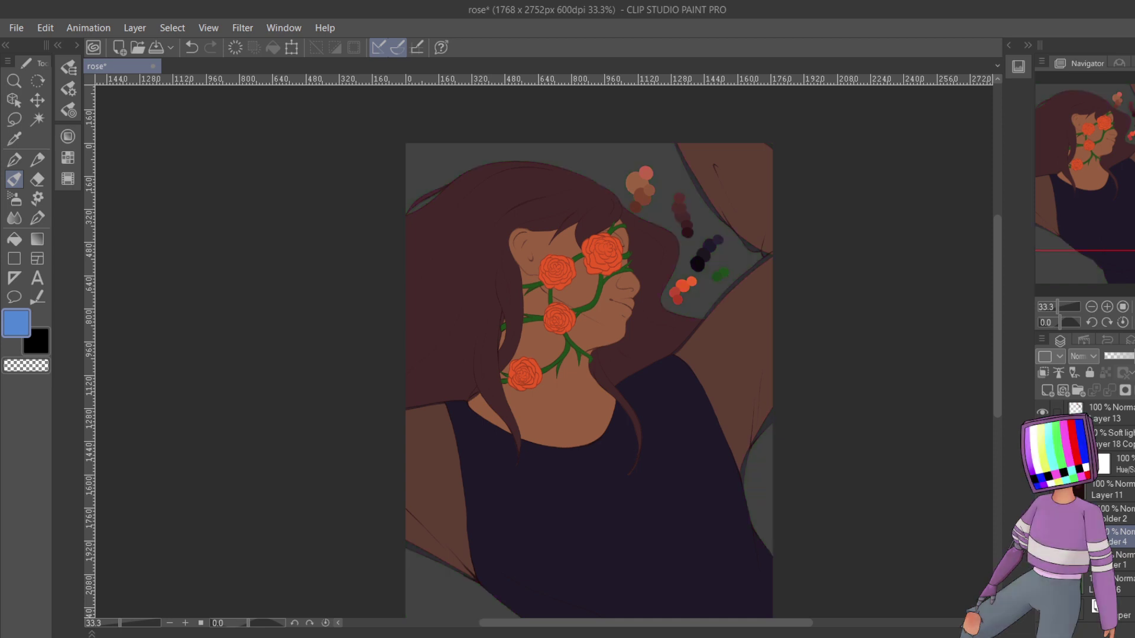
{"action": "scroll", "coordinate": [1111, 533], "scroll_direction": "down", "scroll_amount": 3}
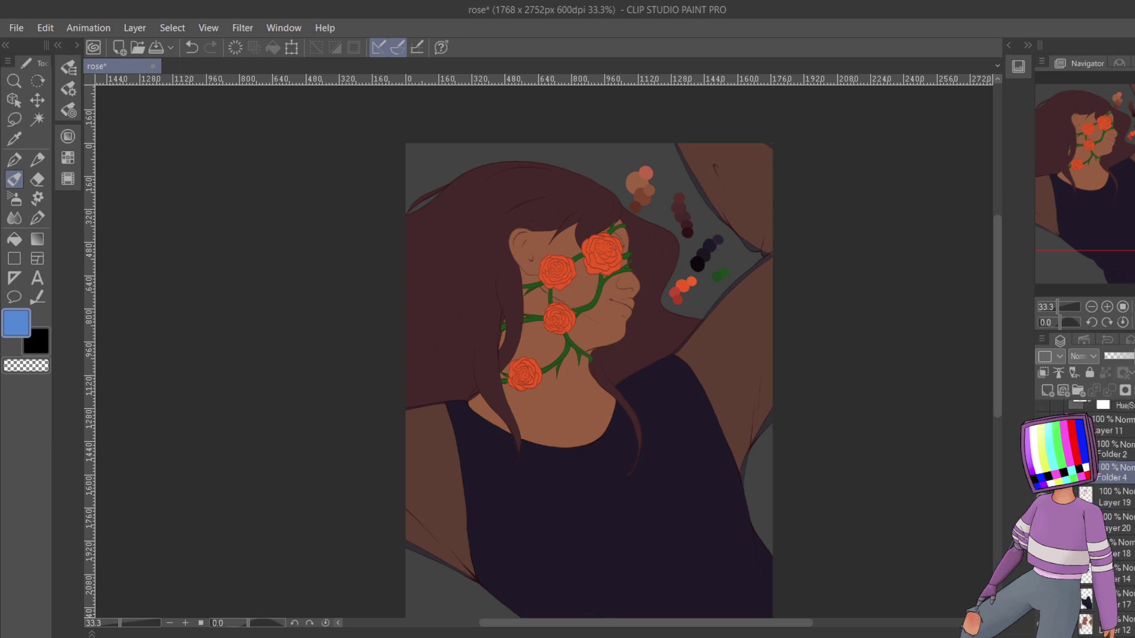
{"action": "left_click", "coordinate": [1127, 581]}
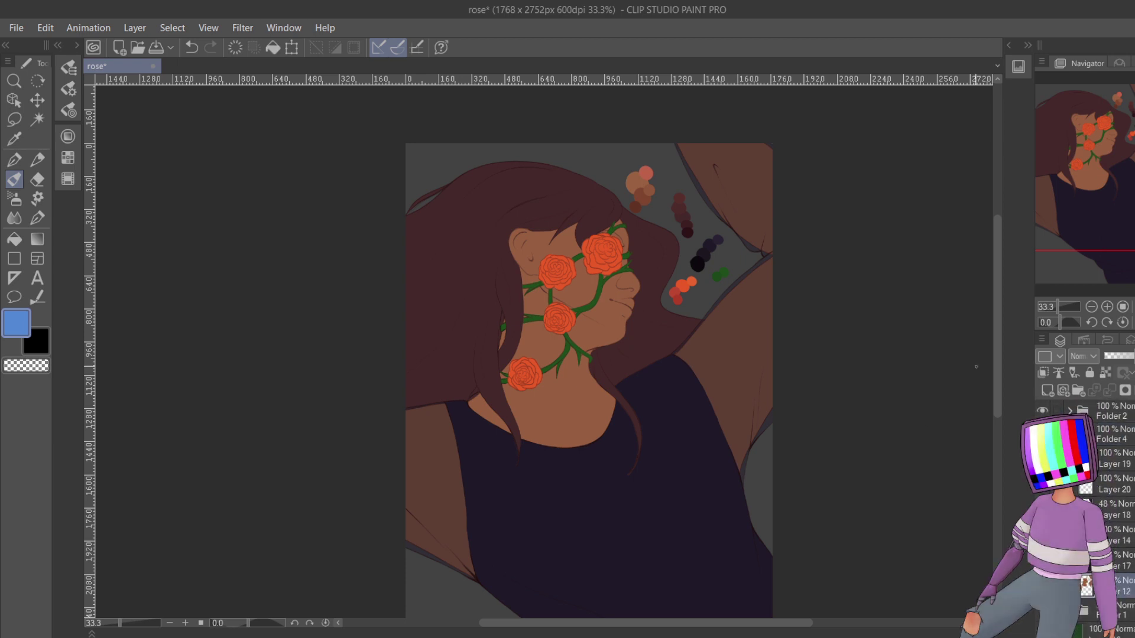
{"action": "left_click", "coordinate": [1107, 307]}
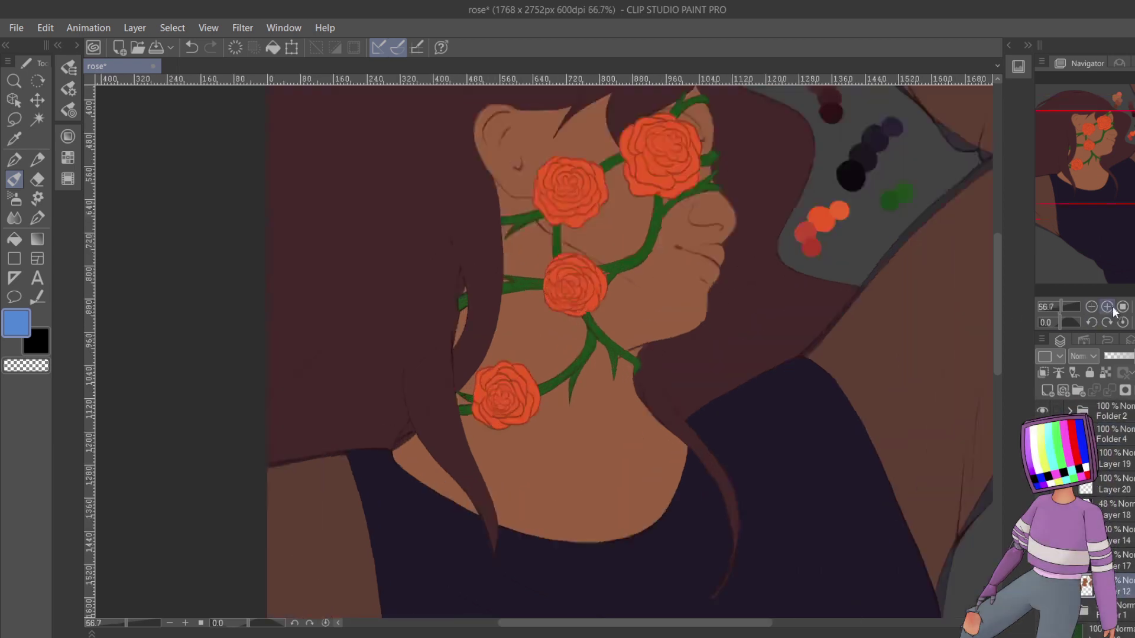
{"action": "left_click", "coordinate": [1107, 307]}
{"action": "left_click_drag", "start_coordinate": [1096, 235], "coordinate": [1073, 129]}
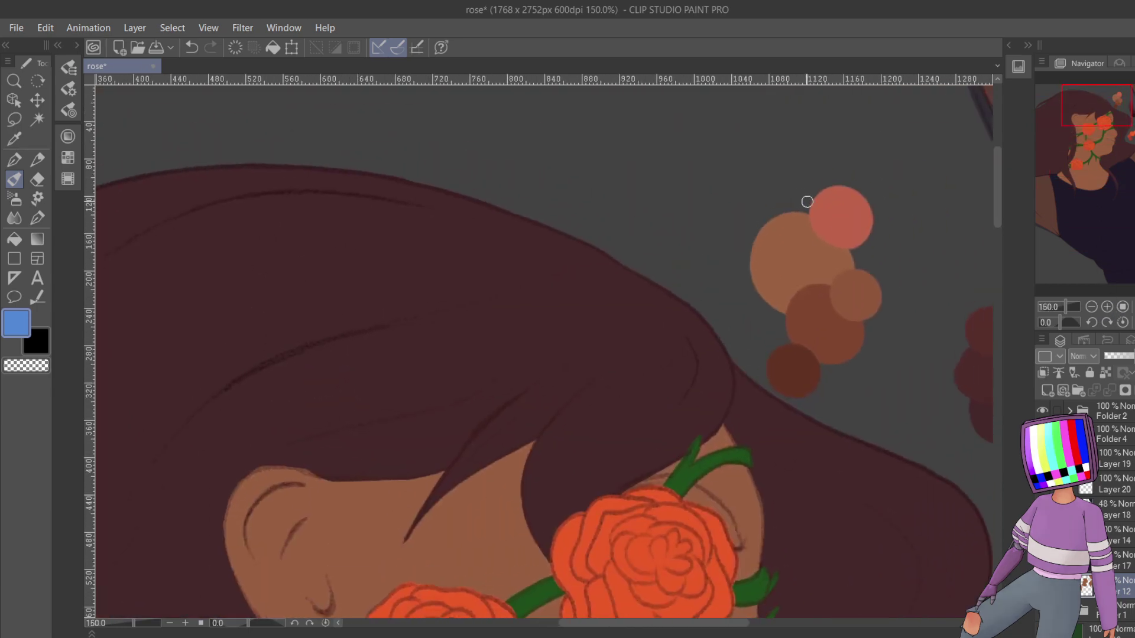
{"action": "left_click", "coordinate": [841, 215], "text": "alt"}
{"action": "left_click", "coordinate": [59, 108]}
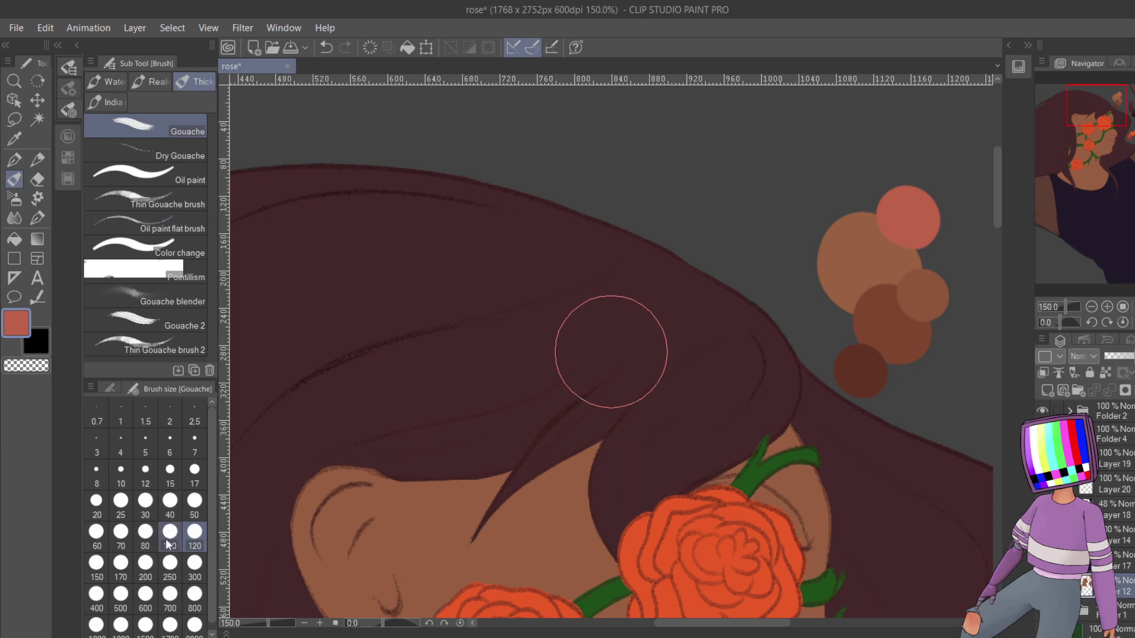
{"action": "left_click", "coordinate": [145, 534]}
{"action": "left_click", "coordinate": [79, 47]}
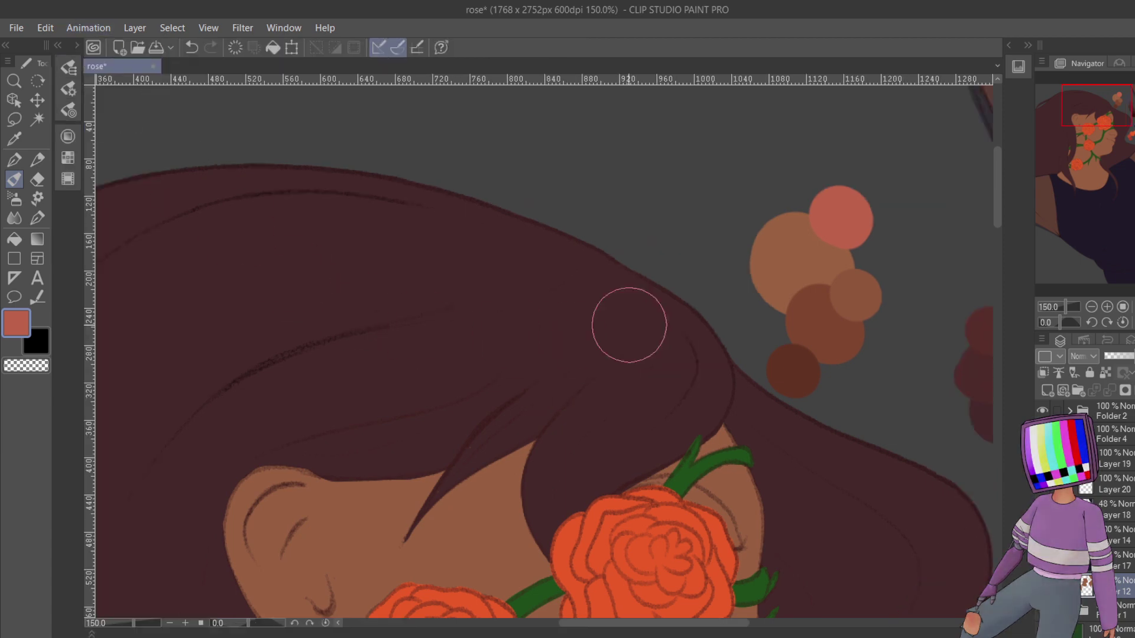
- Try painting pink blush on the ear, nose, lips, neck, upper chest and arms directly on Layer 12
{"action": "left_click", "coordinate": [1092, 307]}
{"action": "left_click", "coordinate": [1070, 120]}
{"action": "mouse_move", "coordinate": [1071, 121]}
{"action": "left_mouse_down"}
{"action": "mouse_move", "coordinate": [1073, 174]}
{"action": "mouse_move", "coordinate": [1062, 156]}
{"action": "left_mouse_up"}
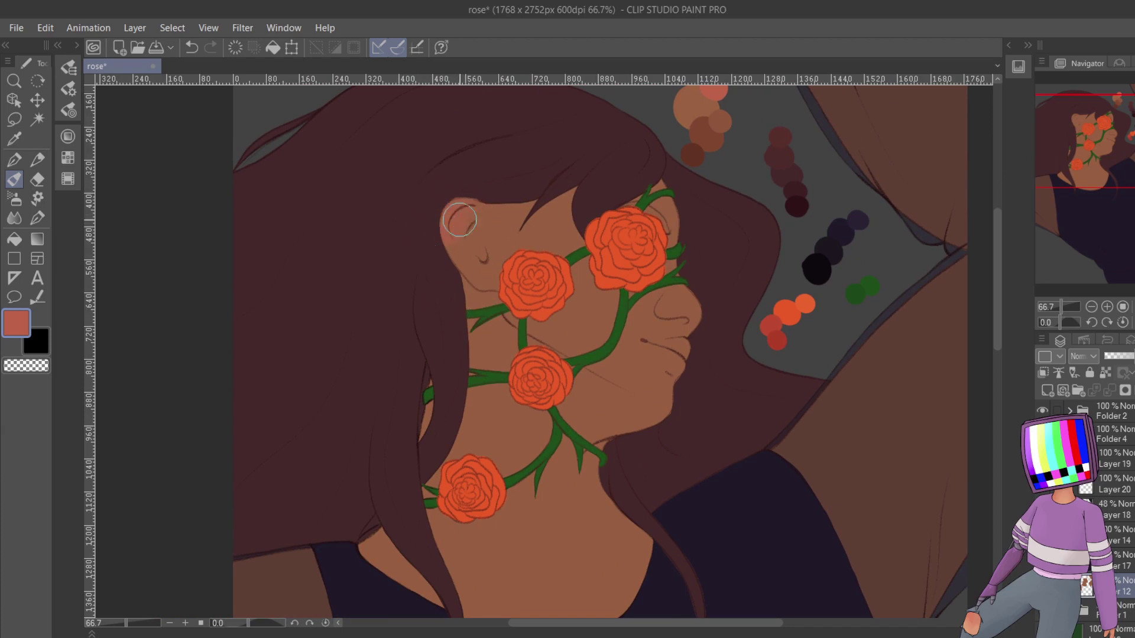
{"action": "mouse_move", "coordinate": [460, 220]}
{"action": "left_mouse_down"}
{"action": "mouse_move", "coordinate": [466, 186]}
{"action": "mouse_move", "coordinate": [447, 195]}
{"action": "mouse_move", "coordinate": [435, 243]}
{"action": "left_mouse_up"}
{"action": "mouse_move", "coordinate": [457, 181]}
{"action": "left_mouse_down"}
{"action": "mouse_move", "coordinate": [449, 213]}
{"action": "mouse_move", "coordinate": [464, 198]}
{"action": "left_mouse_up"}
{"action": "mouse_move", "coordinate": [681, 278]}
{"action": "left_mouse_down"}
{"action": "mouse_move", "coordinate": [671, 300]}
{"action": "mouse_move", "coordinate": [665, 260]}
{"action": "mouse_move", "coordinate": [596, 237]}
{"action": "mouse_move", "coordinate": [648, 303]}
{"action": "mouse_move", "coordinate": [668, 266]}
{"action": "mouse_move", "coordinate": [686, 272]}
{"action": "mouse_move", "coordinate": [651, 270]}
{"action": "mouse_move", "coordinate": [640, 309]}
{"action": "mouse_move", "coordinate": [672, 348]}
{"action": "left_mouse_up"}
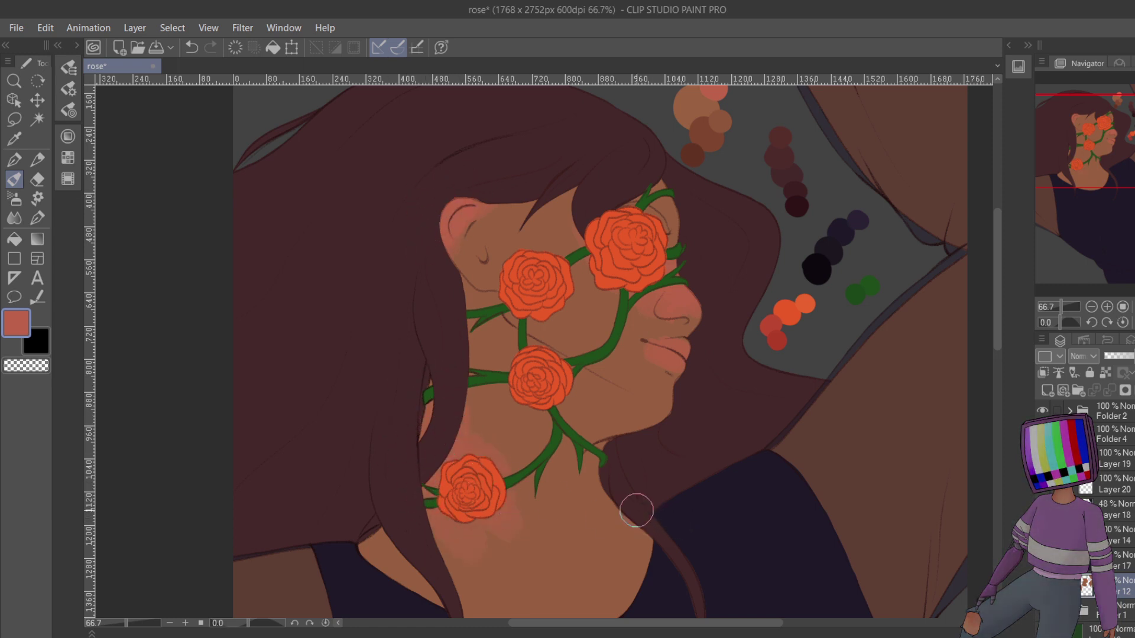
{"action": "left_click_drag", "start_coordinate": [632, 507], "coordinate": [621, 529]}
{"action": "left_click_drag", "start_coordinate": [750, 451], "coordinate": [558, 552]}
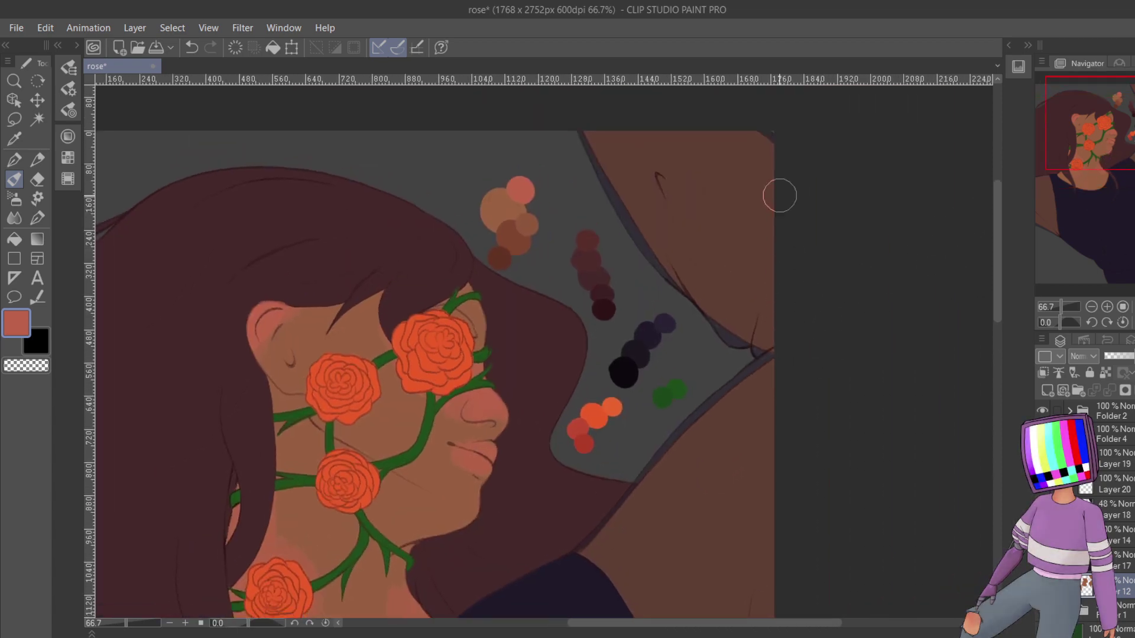
{"action": "left_click_drag", "start_coordinate": [821, 304], "coordinate": [1030, 225]}
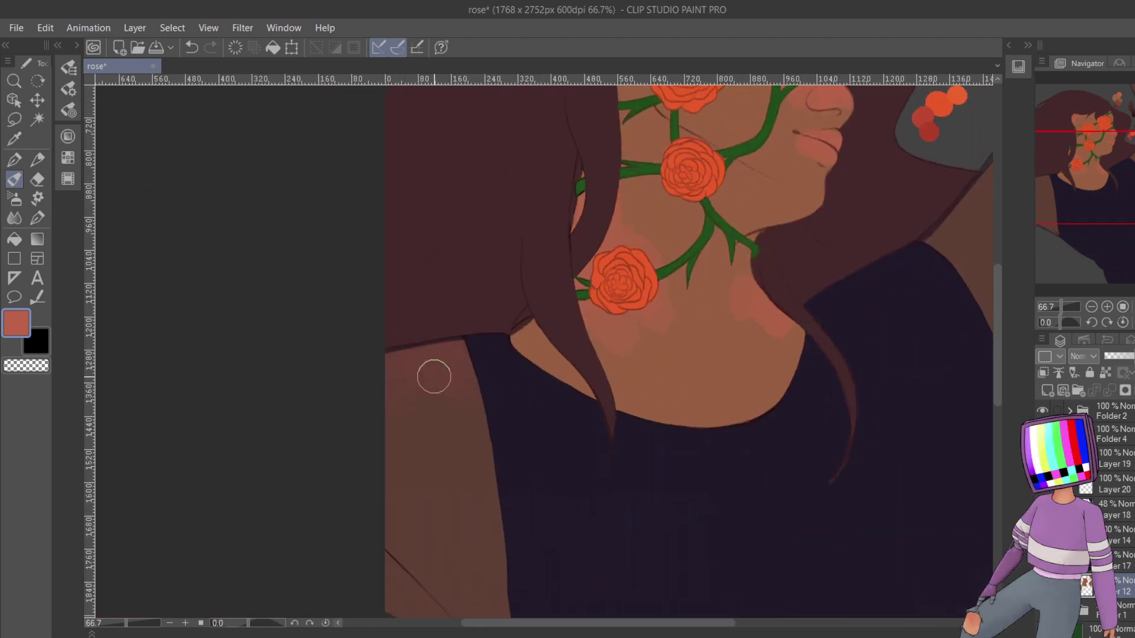
{"action": "left_click_drag", "start_coordinate": [1091, 171], "coordinate": [1125, 169]}
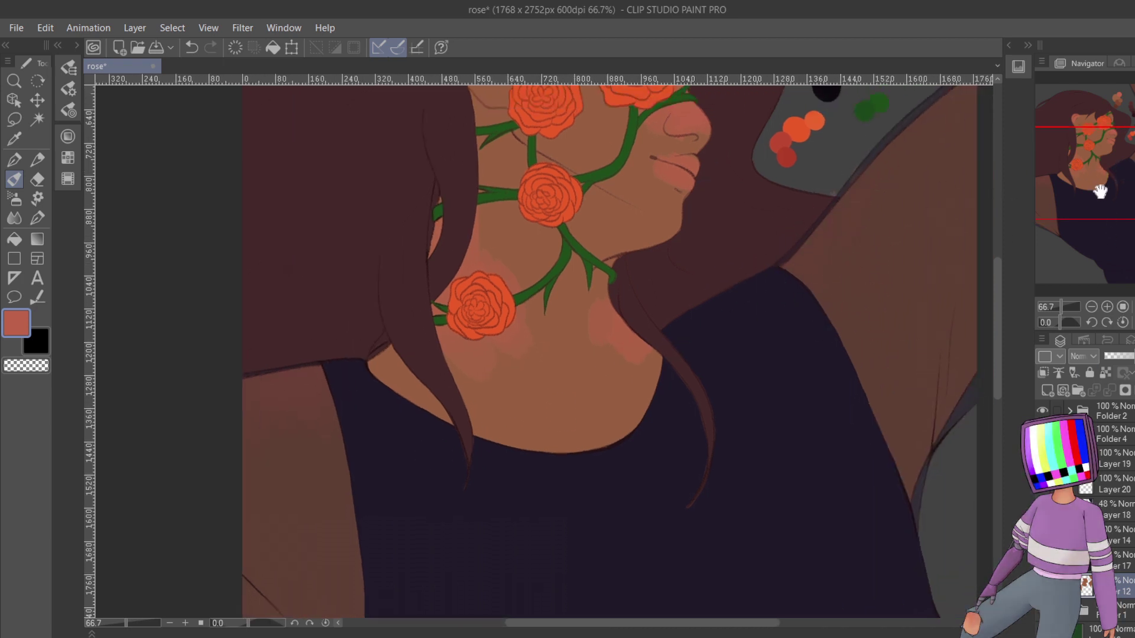
{"action": "left_click_drag", "start_coordinate": [1100, 191], "coordinate": [1098, 176]}
- Undo all the pink blush strokes on the skin
{"action": "key", "text": "ctrl+u"}
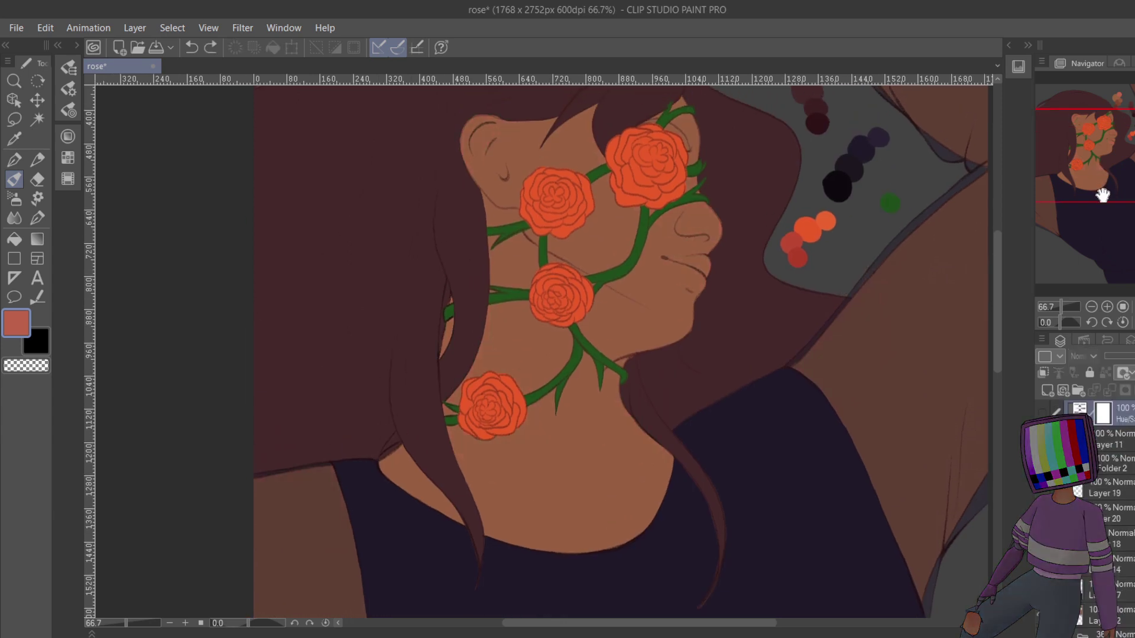
{"action": "key", "text": "ctrl+z"}
{"action": "key", "text": "ctrl+z"}
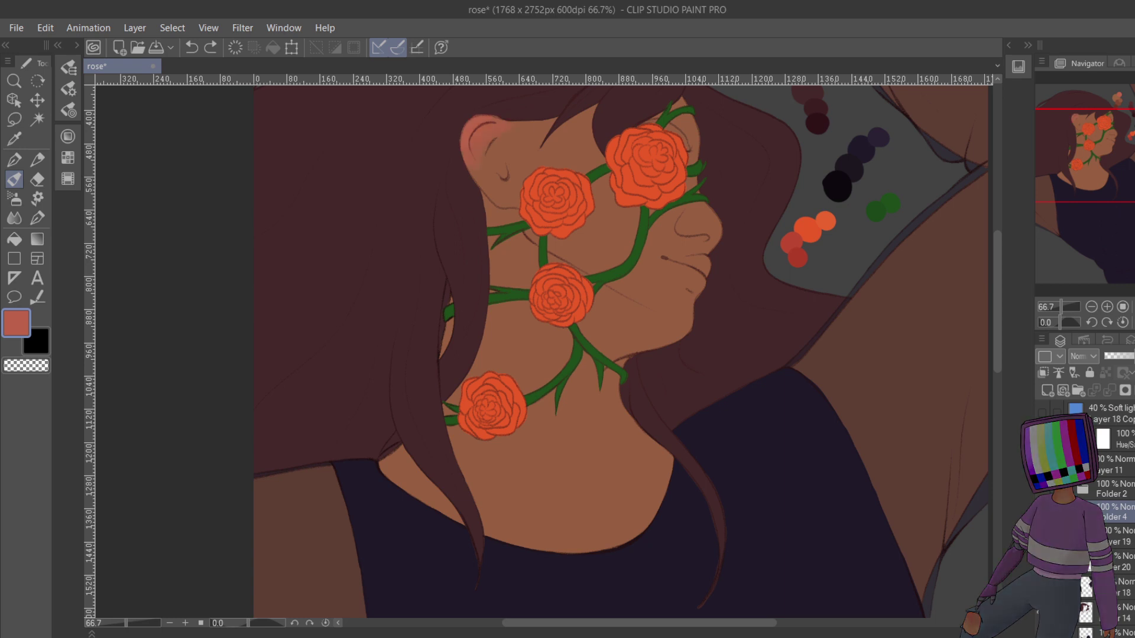
{"action": "key", "text": "ctrl+z"}
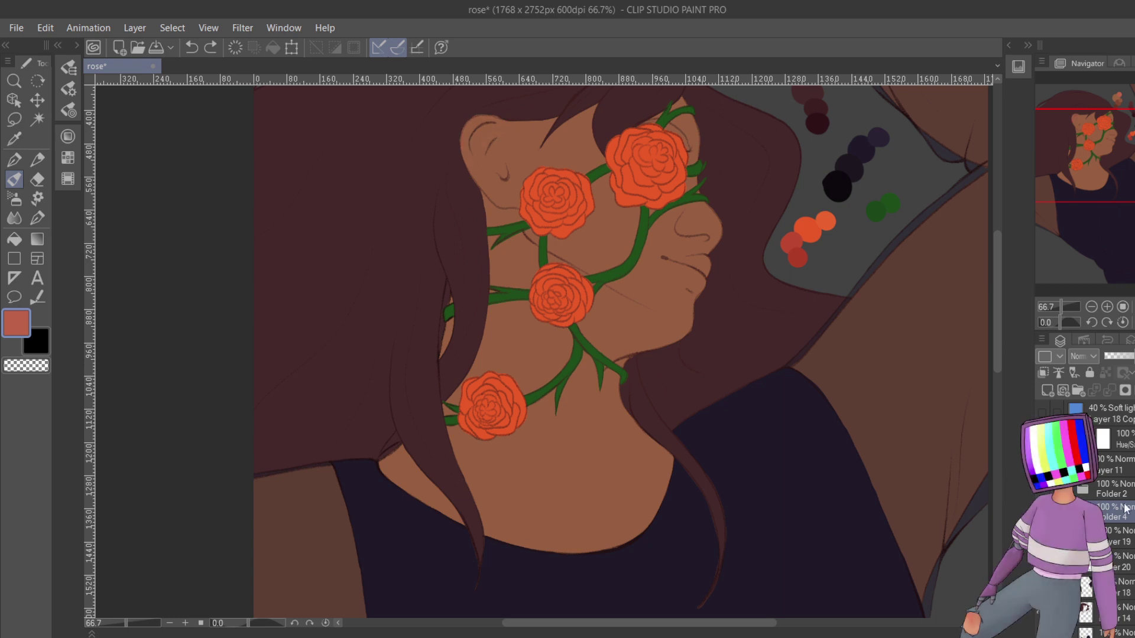
- Duplicate Layer 12 inside Folder 4 and clip the copy to the layer below
{"action": "scroll", "coordinate": [1122, 552], "scroll_direction": "down", "scroll_amount": 4}
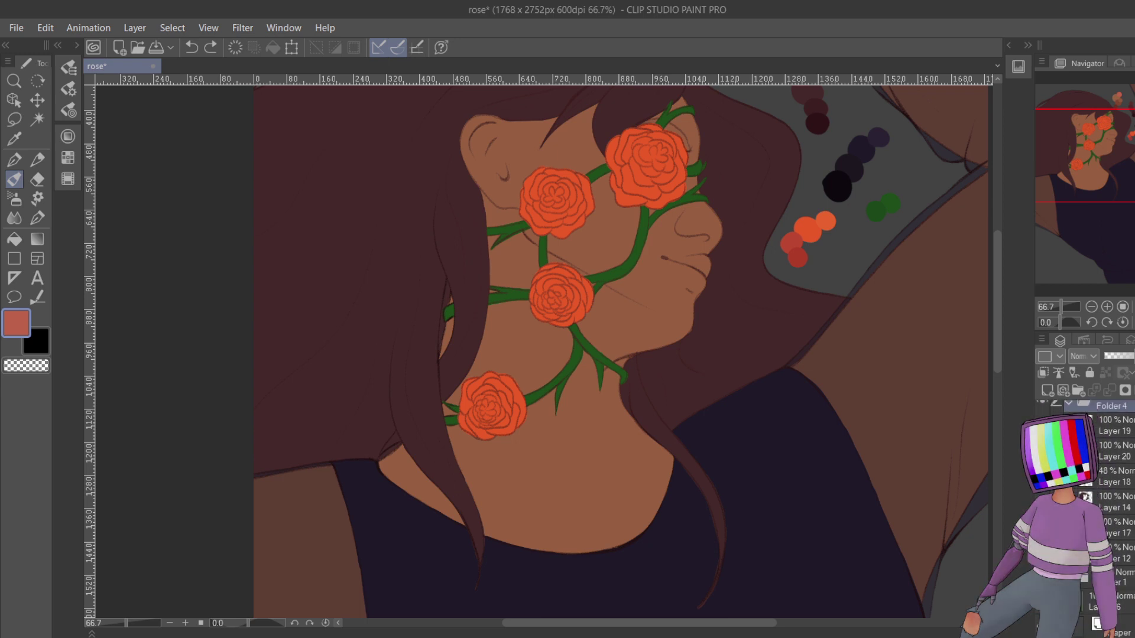
{"action": "left_click", "coordinate": [1122, 553]}
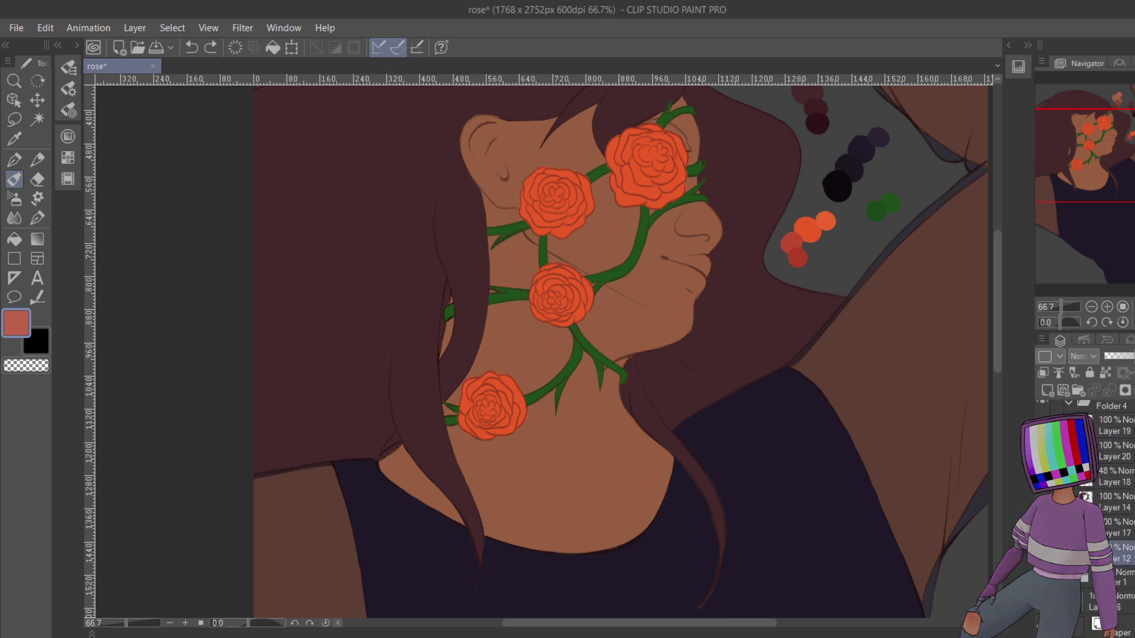
{"action": "key", "text": "ctrl+c"}
{"action": "key", "text": "ctrl+v"}
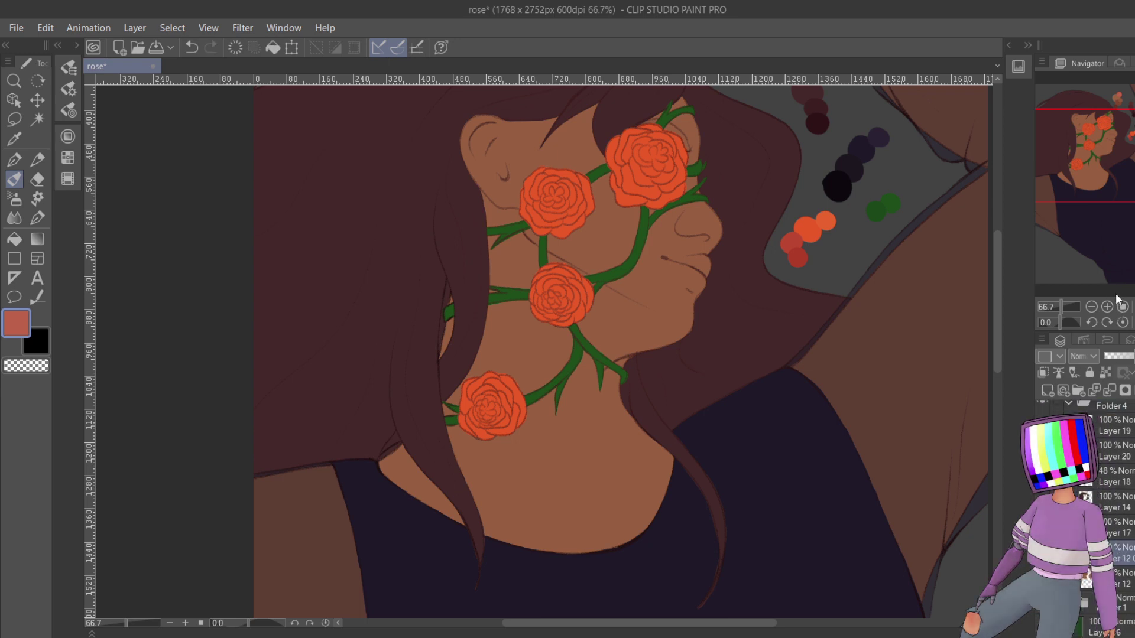
{"action": "left_click", "coordinate": [1043, 372]}
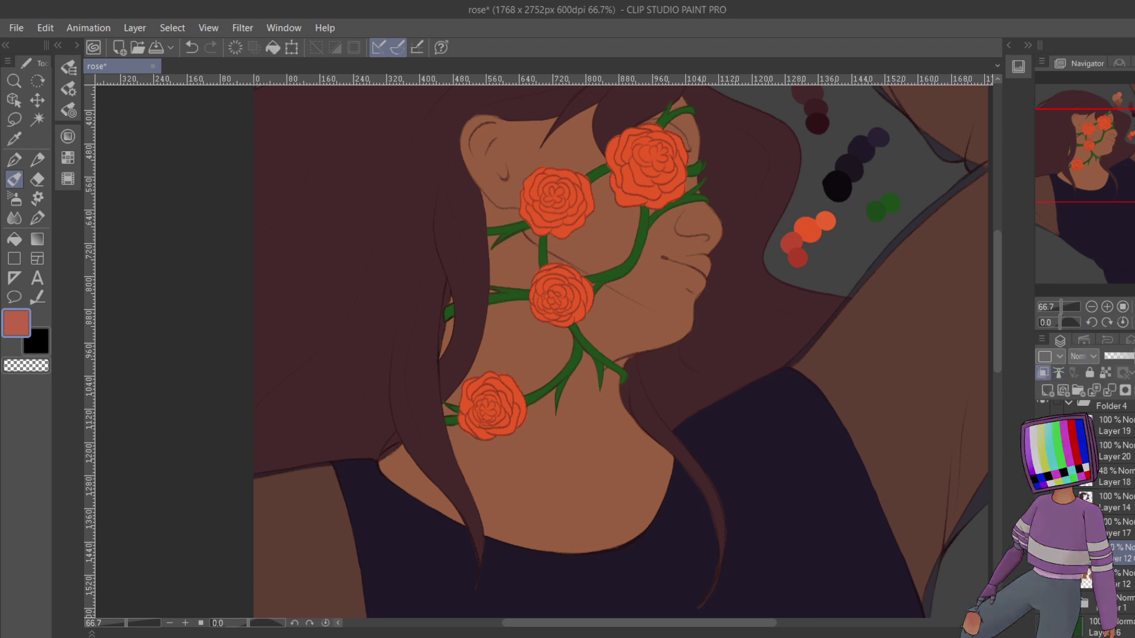
- Try a pink blush patch on the neck below the jaw and undo it
{"action": "left_click_drag", "start_coordinate": [620, 449], "coordinate": [596, 400]}
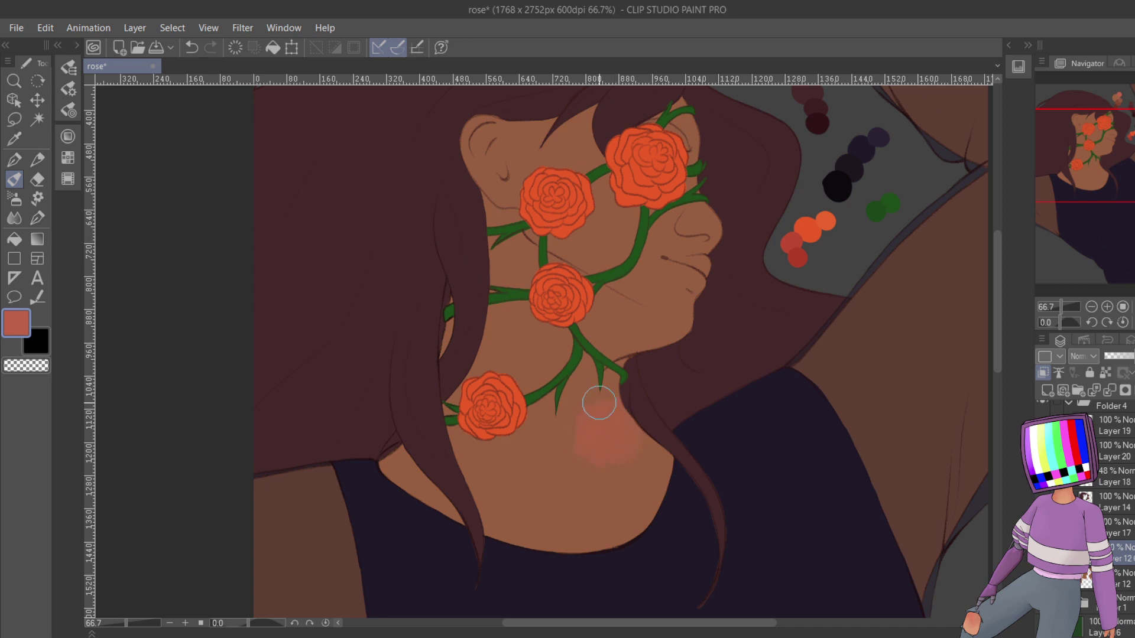
{"action": "left_click_drag", "start_coordinate": [810, 363], "coordinate": [841, 328]}
{"action": "left_click", "coordinate": [201, 53]}
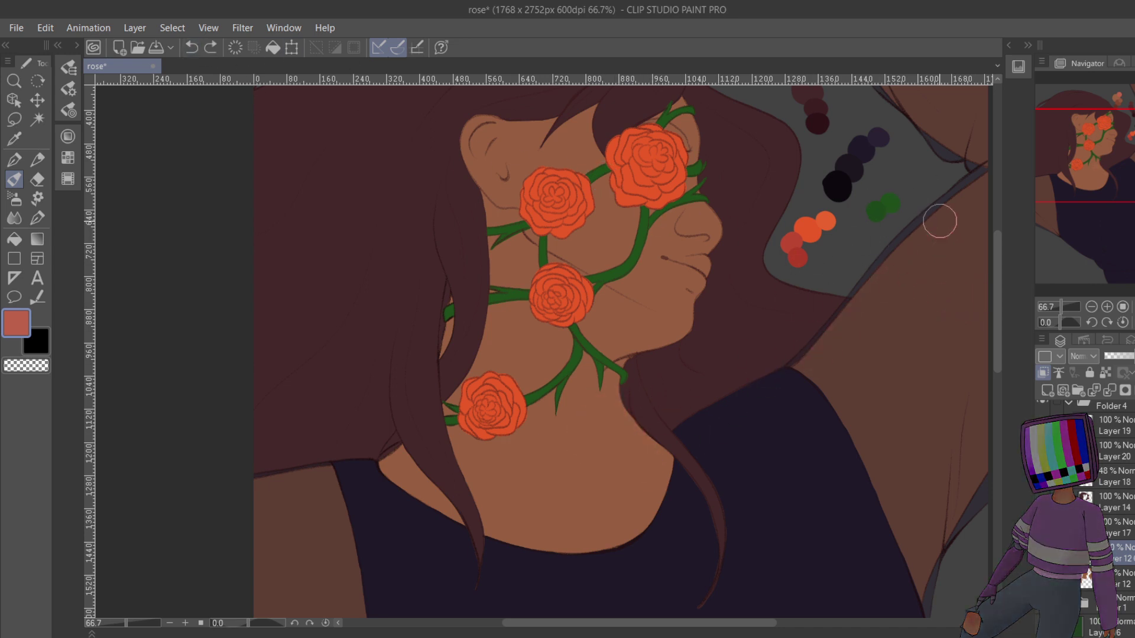
- Paint pink blush on the ear, the cheek behind the upper rose, the nose and the lips on the copied skin layer
{"action": "left_click_drag", "start_coordinate": [531, 95], "coordinate": [578, 170]}
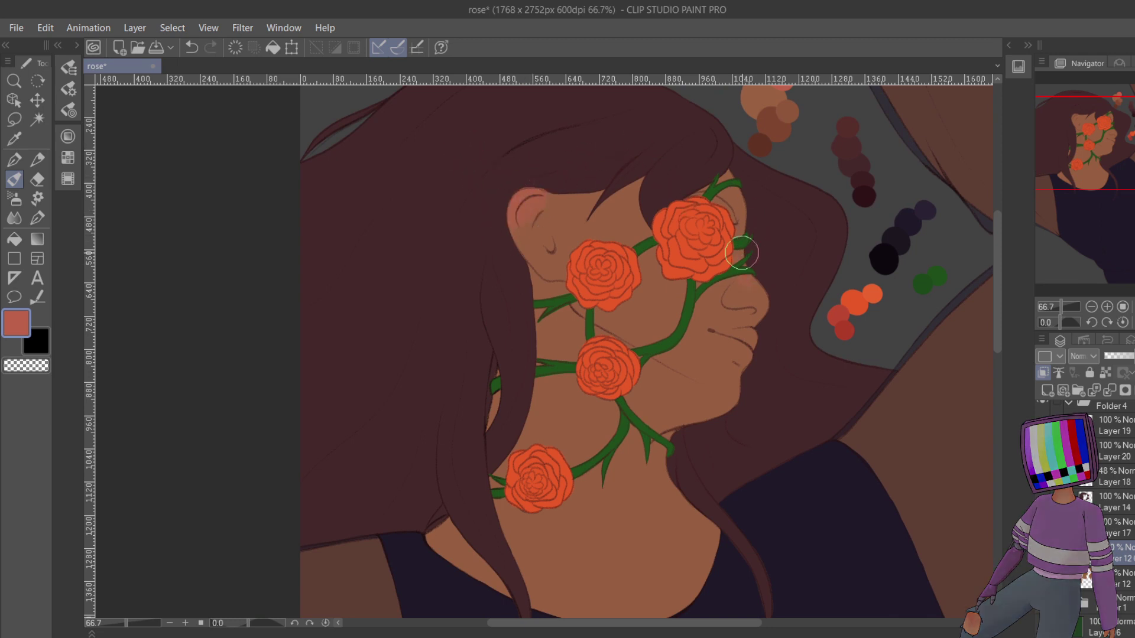
{"action": "left_click_drag", "start_coordinate": [743, 252], "coordinate": [775, 282]}
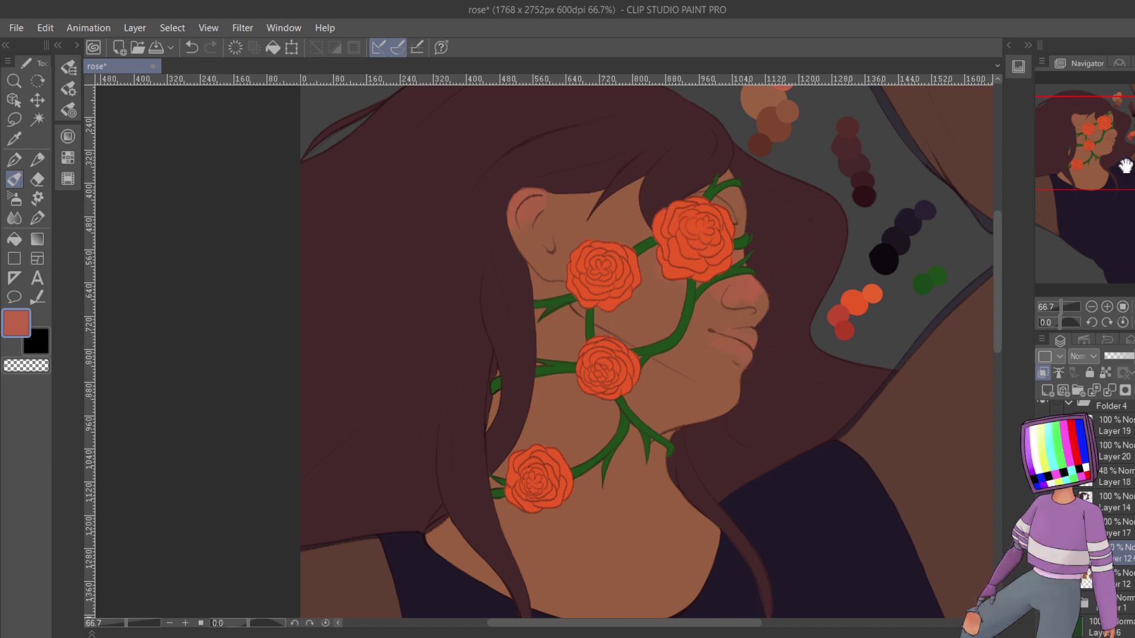
{"action": "left_click_drag", "start_coordinate": [1126, 166], "coordinate": [1133, 171]}
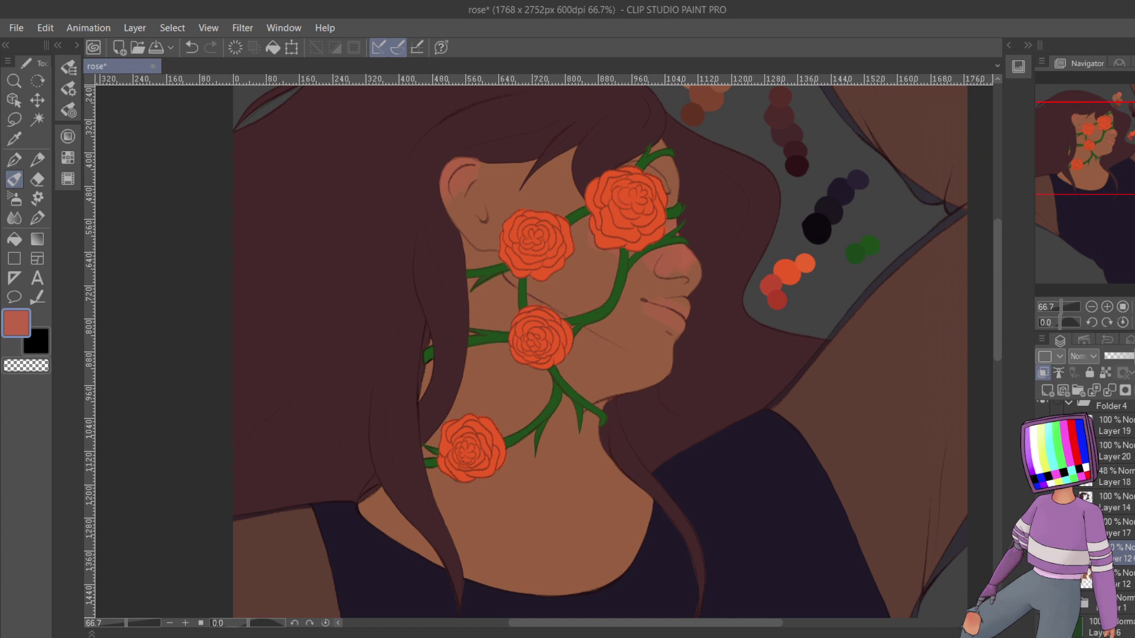
- Hide the flat orange and green colors of the roses and vines, leaving their line art displayed
{"action": "key", "text": "ctrl+z"}
{"action": "key", "text": "ctrl+z"}
{"action": "key", "text": "ctrl+z"}
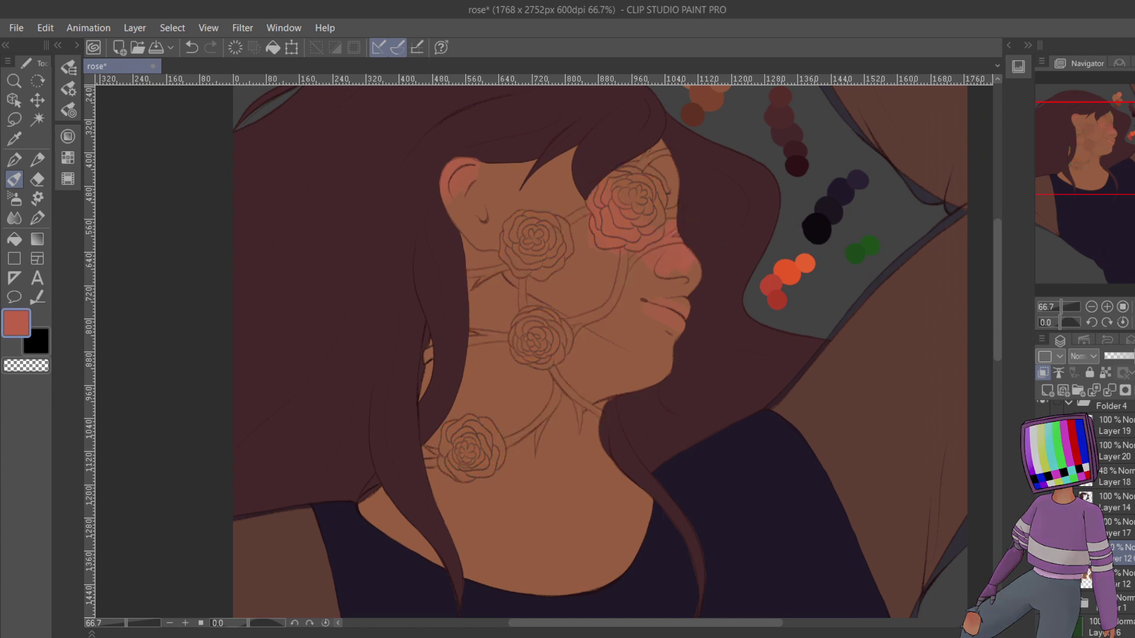
- Expand Folder 2, hide the line art of the roses and vines over the face and neck, and collapse the folder
{"action": "scroll", "coordinate": [1100, 514], "scroll_direction": "up", "scroll_amount": 3}
{"action": "left_click", "coordinate": [1075, 468]}
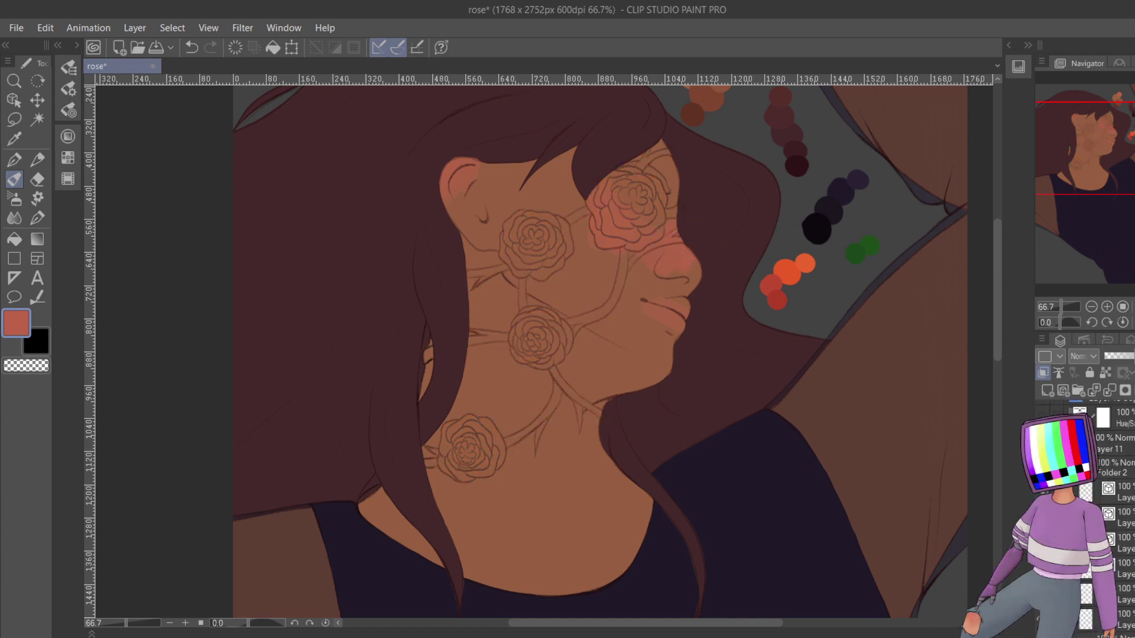
{"action": "key", "text": "ctrl+z"}
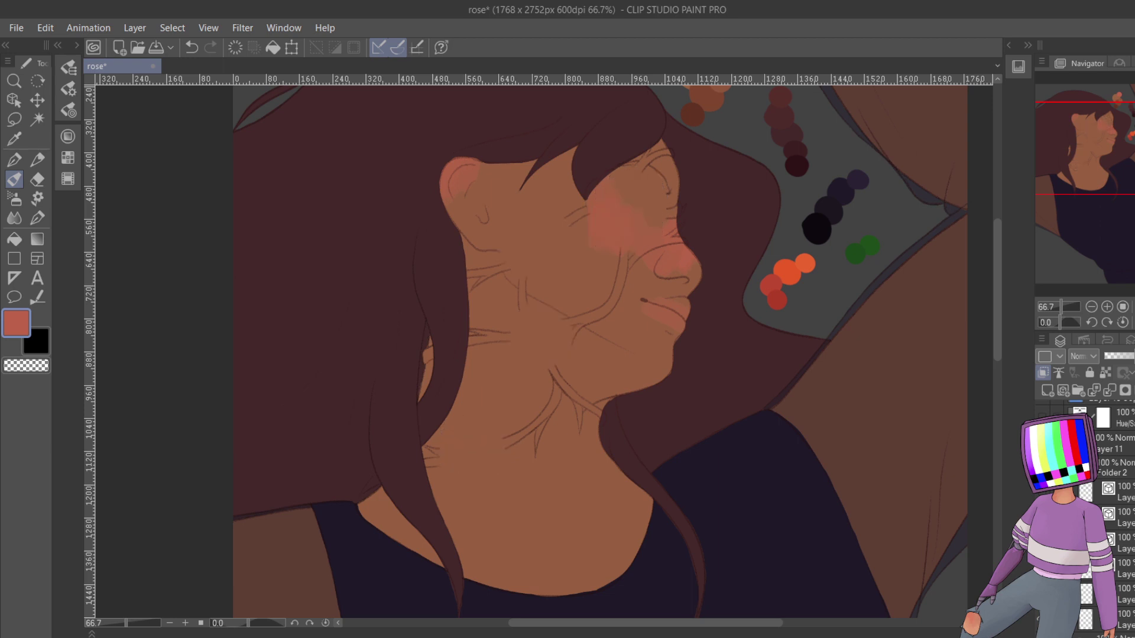
{"action": "key", "text": "ctrl+y"}
{"action": "key", "text": "ctrl+z"}
{"action": "key", "text": "ctrl+y"}
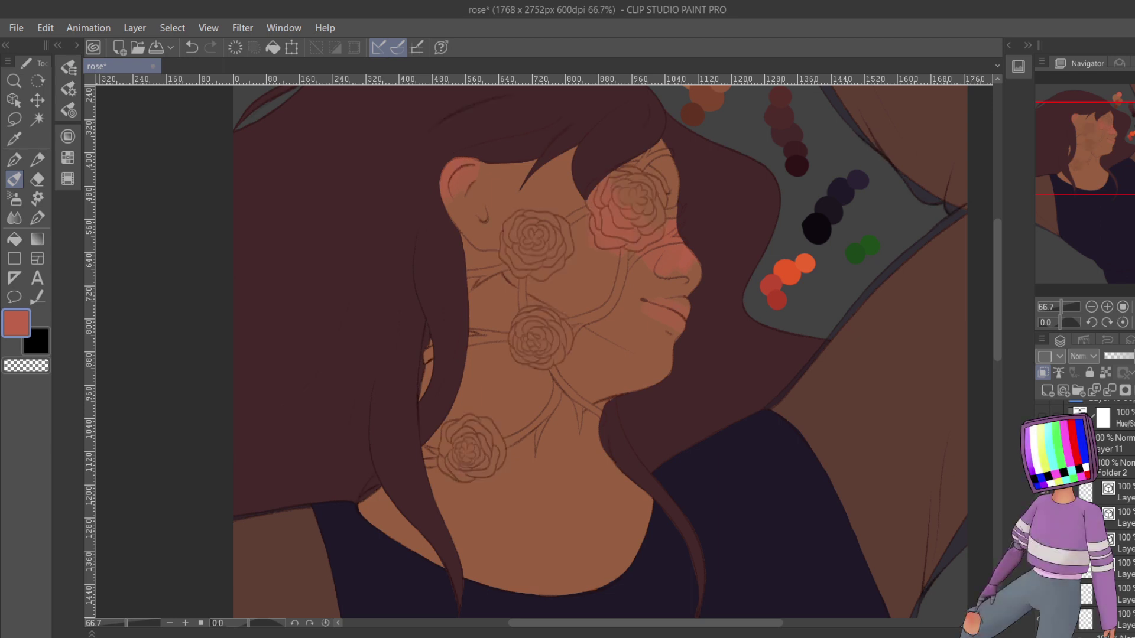
{"action": "key", "text": "ctrl+z"}
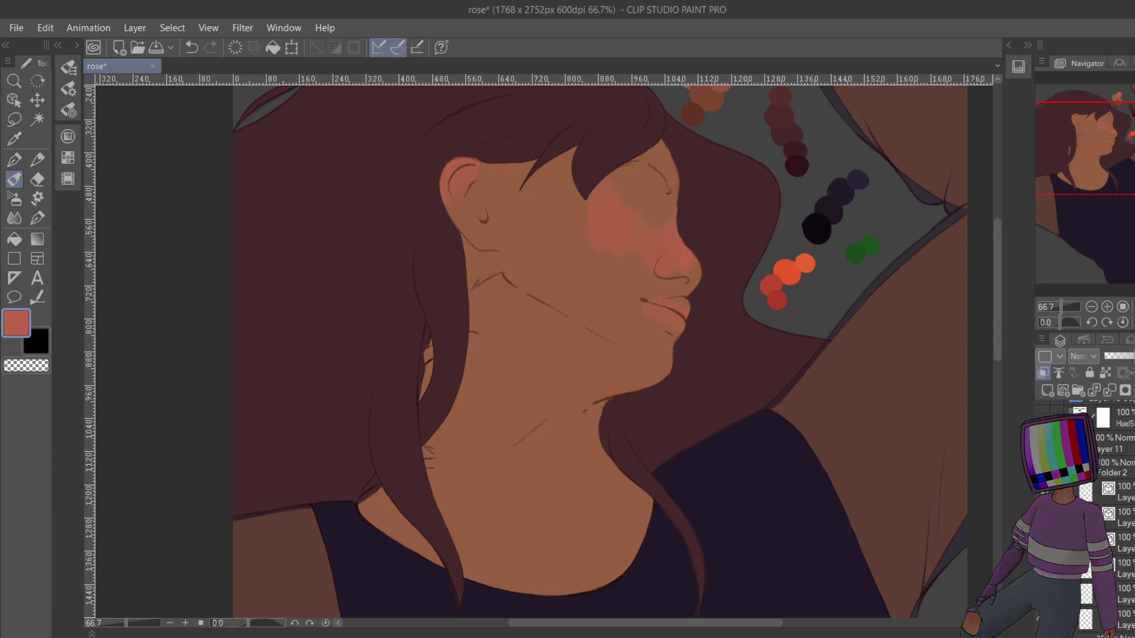
{"action": "key", "text": "ctrl+z"}
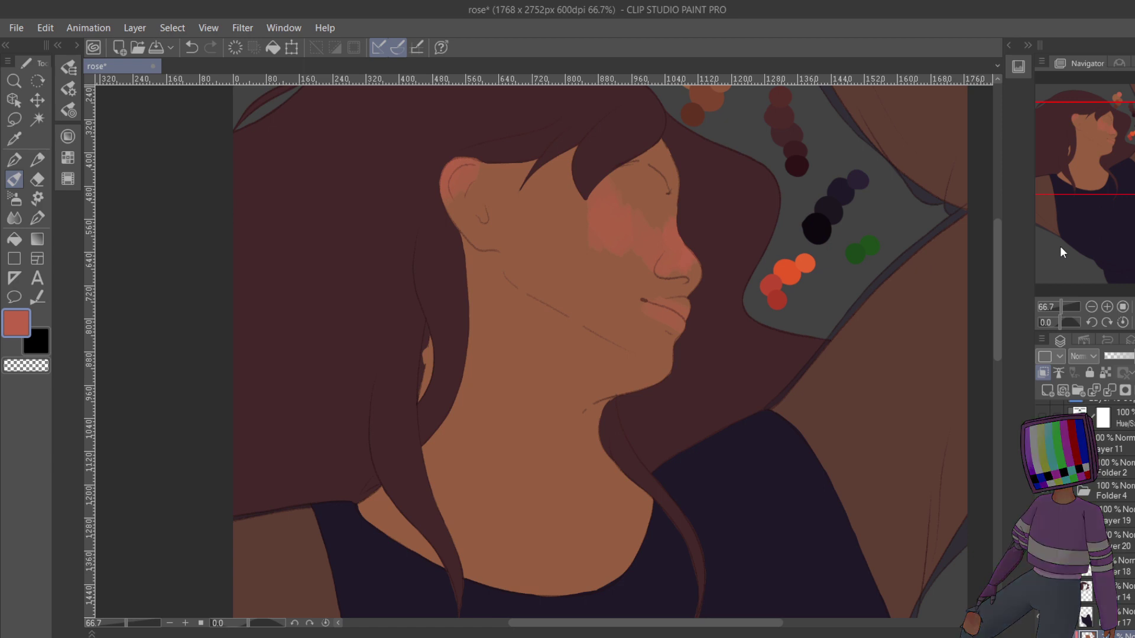
- Paint pink blush along both sides of the neck and on the shoulder skin beside the hair strand
{"action": "mouse_move", "coordinate": [1123, 162]}
{"action": "left_mouse_down"}
{"action": "mouse_move", "coordinate": [1122, 145]}
{"action": "mouse_move", "coordinate": [1121, 173]}
{"action": "left_mouse_up"}
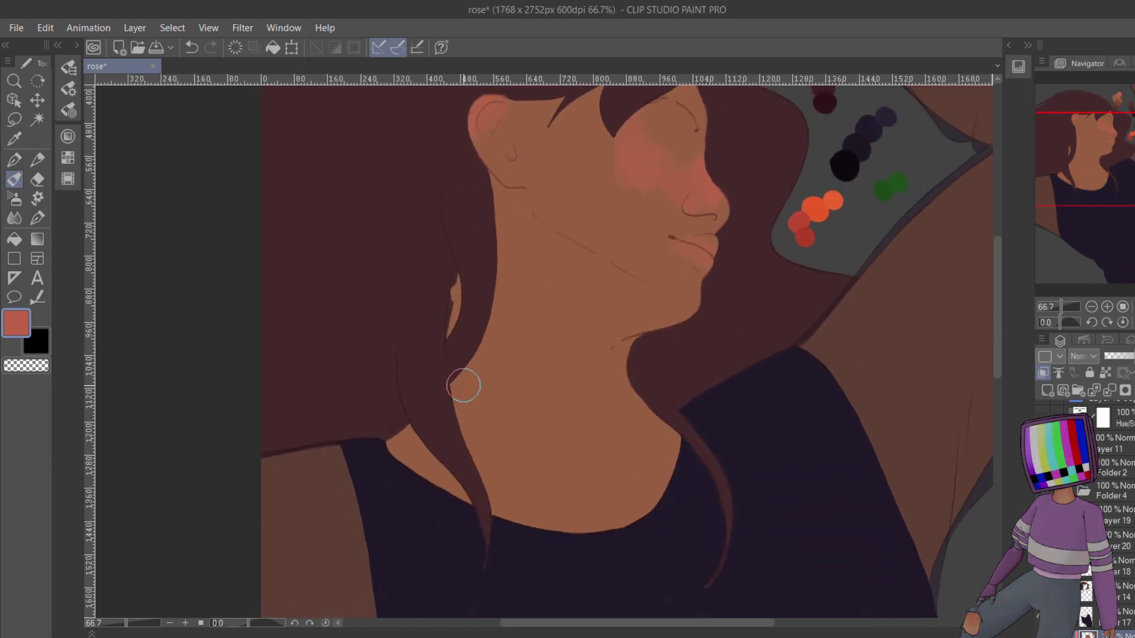
{"action": "mouse_move", "coordinate": [441, 359]}
{"action": "left_mouse_down"}
{"action": "mouse_move", "coordinate": [452, 338]}
{"action": "mouse_move", "coordinate": [459, 408]}
{"action": "mouse_move", "coordinate": [494, 425]}
{"action": "mouse_move", "coordinate": [457, 317]}
{"action": "mouse_move", "coordinate": [494, 342]}
{"action": "mouse_move", "coordinate": [513, 400]}
{"action": "mouse_move", "coordinate": [442, 444]}
{"action": "mouse_move", "coordinate": [419, 406]}
{"action": "mouse_move", "coordinate": [448, 451]}
{"action": "mouse_move", "coordinate": [483, 419]}
{"action": "mouse_move", "coordinate": [411, 463]}
{"action": "mouse_move", "coordinate": [393, 442]}
{"action": "mouse_move", "coordinate": [447, 455]}
{"action": "left_mouse_up"}
{"action": "left_click_drag", "start_coordinate": [409, 462], "coordinate": [437, 468]}
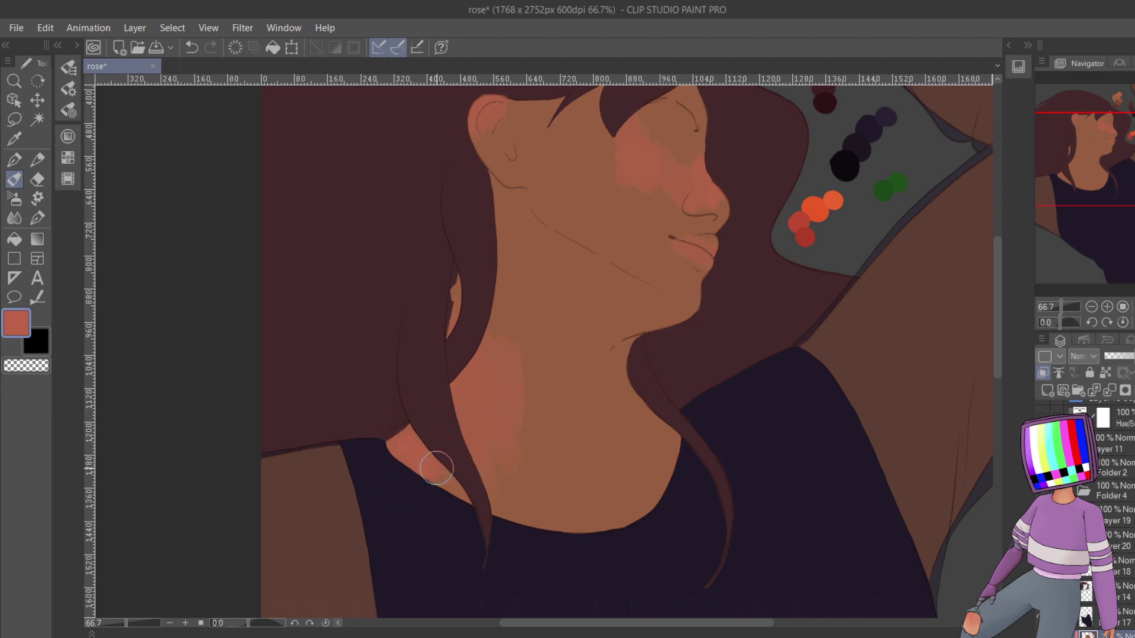
{"action": "mouse_move", "coordinate": [632, 373]}
{"action": "left_mouse_down"}
{"action": "mouse_move", "coordinate": [623, 409]}
{"action": "mouse_move", "coordinate": [583, 414]}
{"action": "left_mouse_up"}
{"action": "left_click_drag", "start_coordinate": [719, 111], "coordinate": [672, 232]}
{"action": "left_click", "coordinate": [68, 136]}
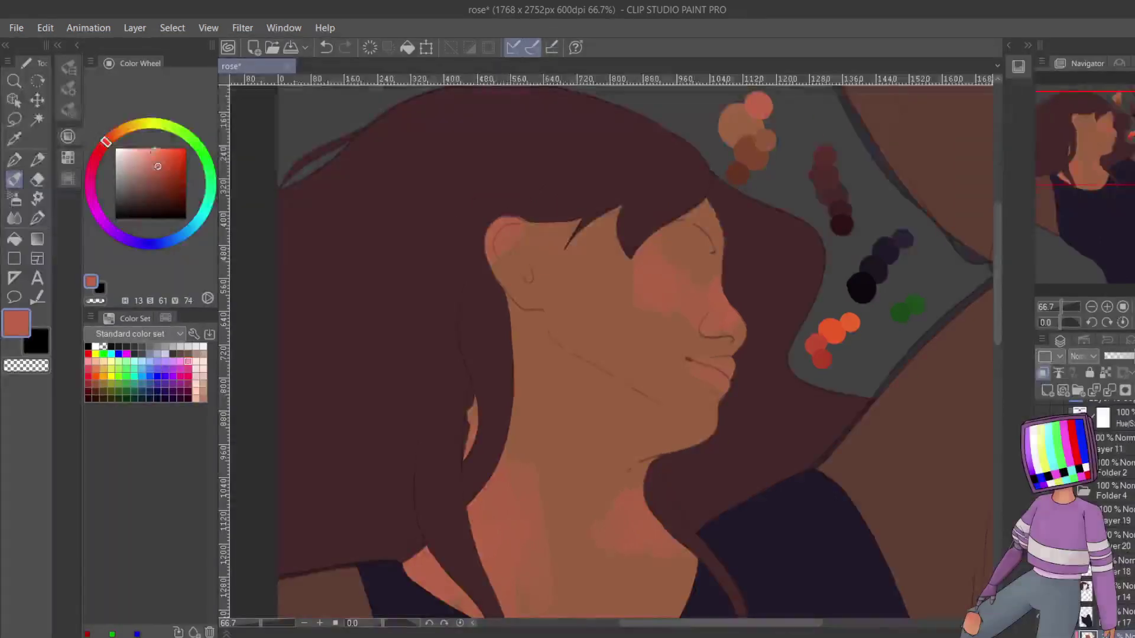
{"action": "left_click", "coordinate": [77, 45]}
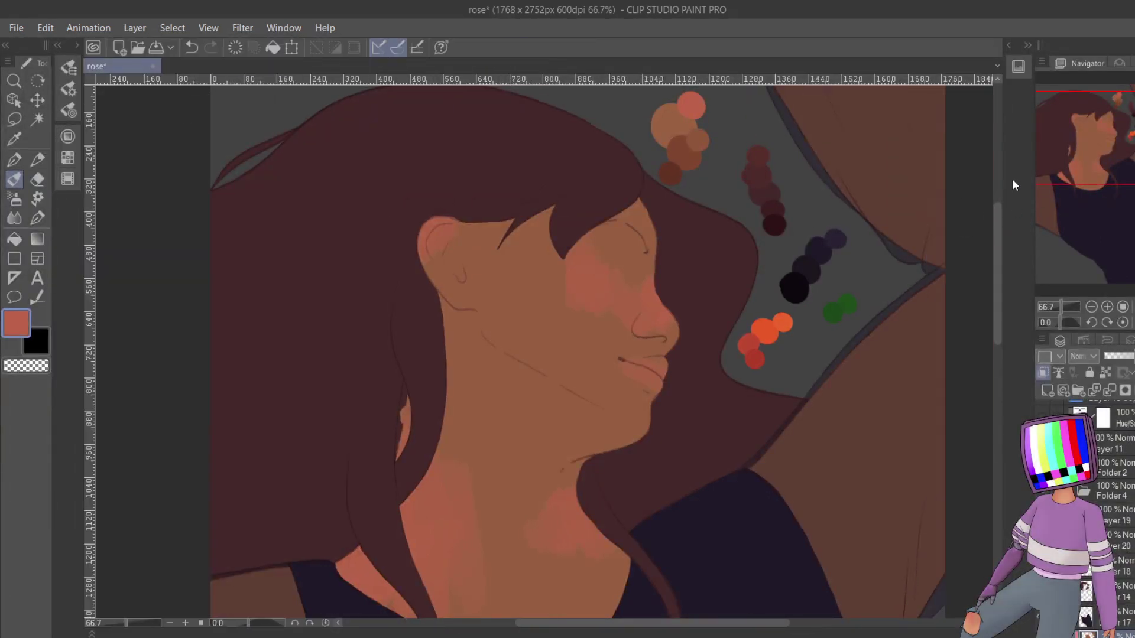
{"action": "left_click_drag", "start_coordinate": [1095, 145], "coordinate": [1068, 119]}
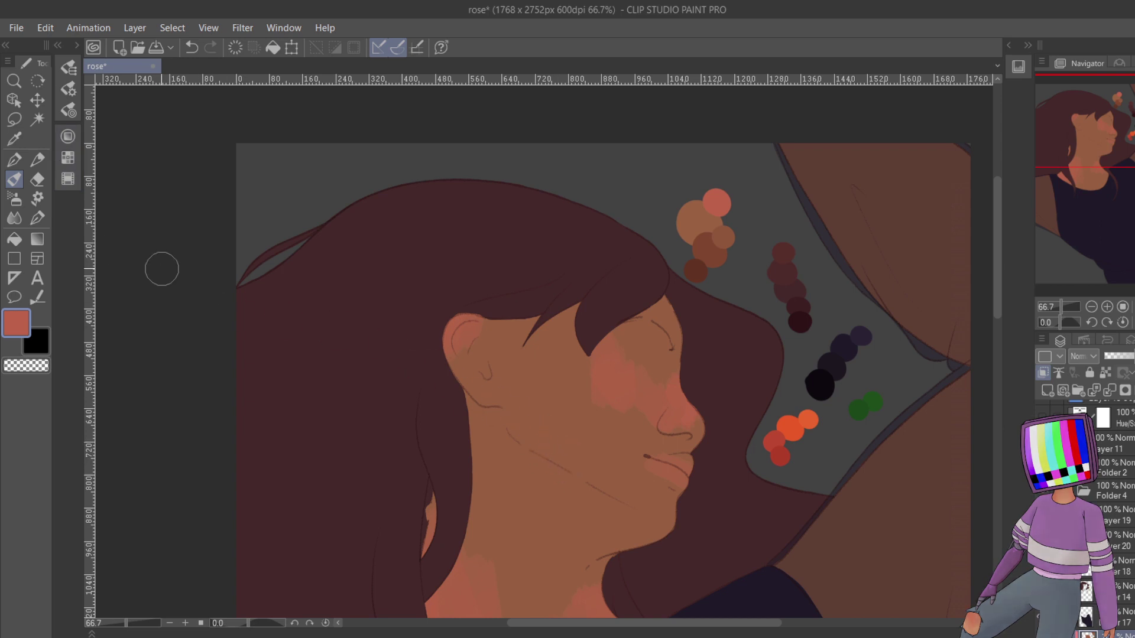
- Try a crimson blush of hue 357, saturation 71 and value 84 on the jaw
{"action": "left_click", "coordinate": [68, 136]}
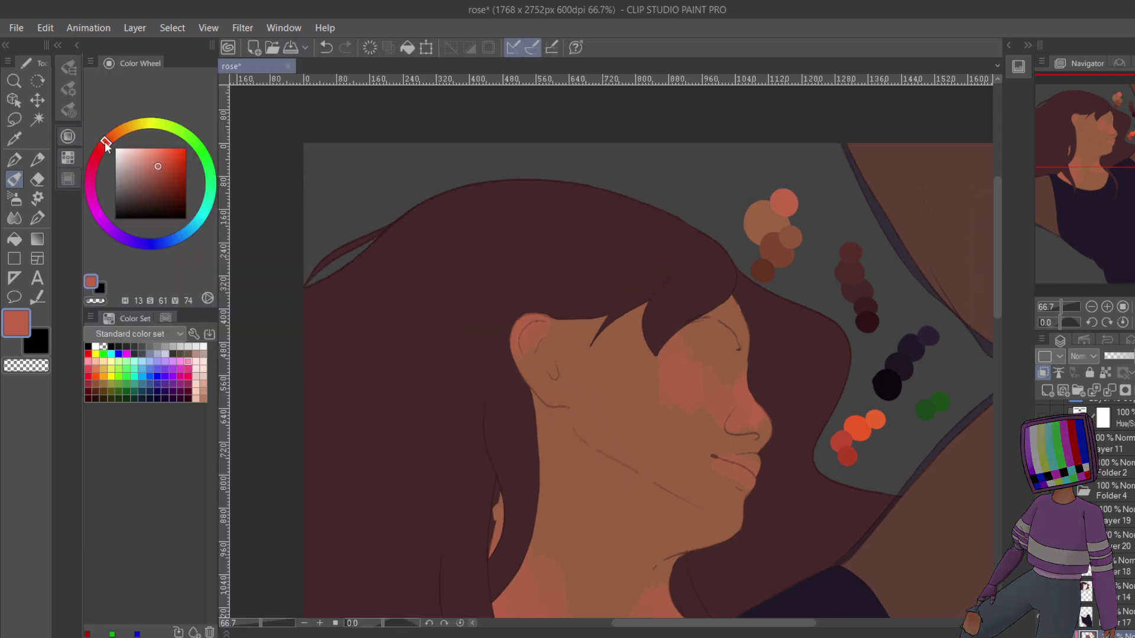
{"action": "left_click_drag", "start_coordinate": [105, 144], "coordinate": [100, 149]}
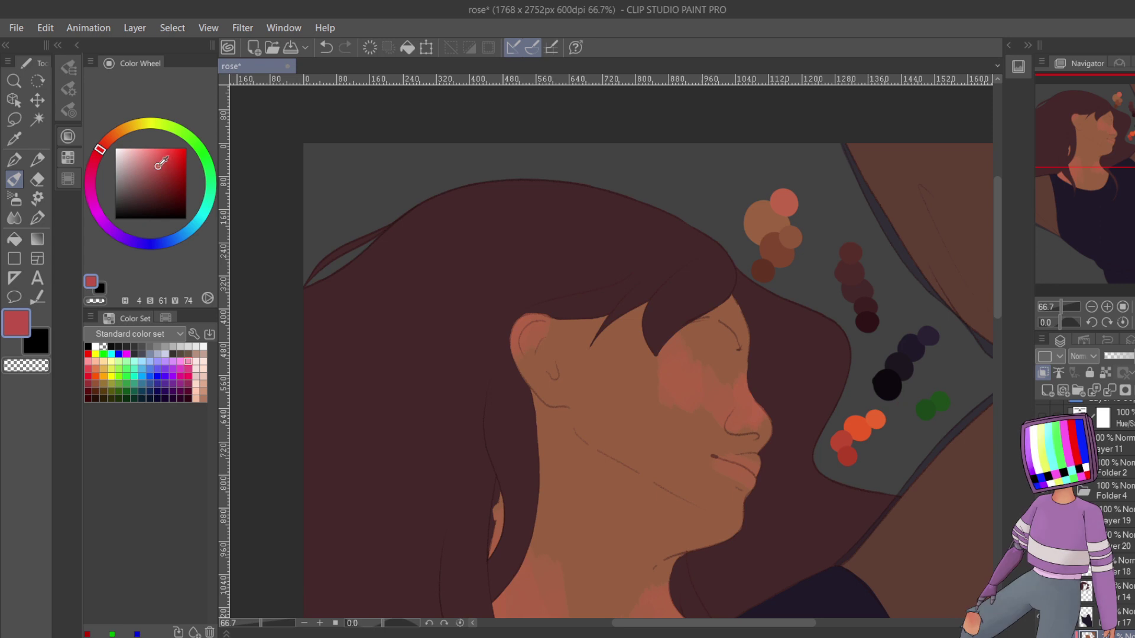
{"action": "left_click", "coordinate": [165, 160]}
{"action": "left_click", "coordinate": [98, 158]}
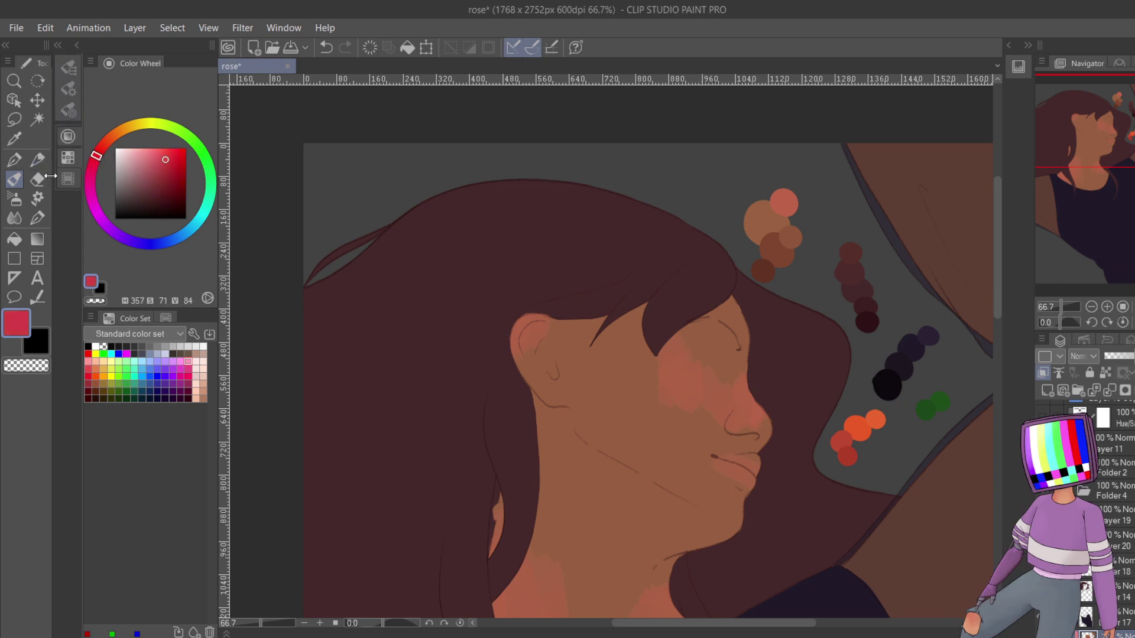
{"action": "mouse_move", "coordinate": [612, 461]}
{"action": "left_mouse_down"}
{"action": "mouse_move", "coordinate": [599, 417]}
{"action": "mouse_move", "coordinate": [624, 444]}
{"action": "left_mouse_up"}
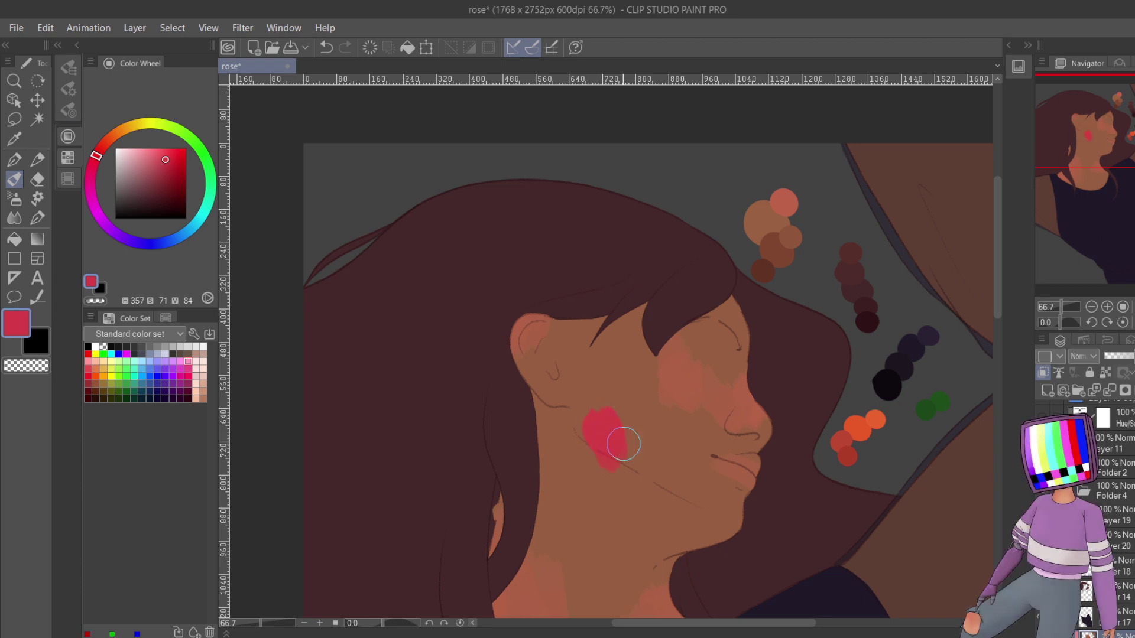
{"action": "key", "text": "ctrl+z"}
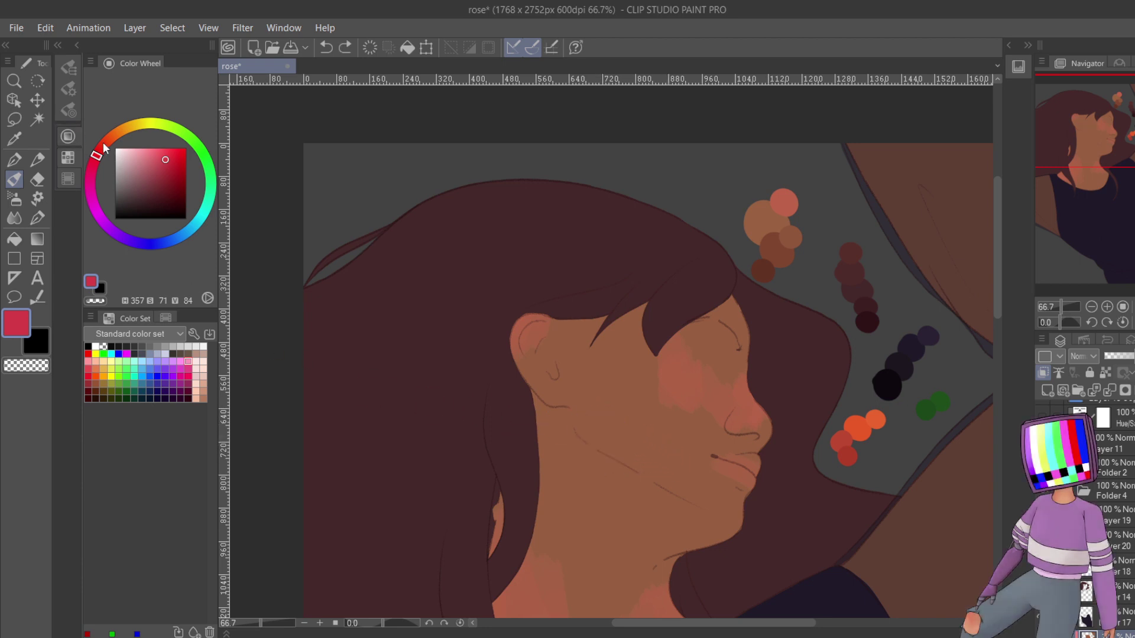
- Try lighter pink-red blushes of hue 4, including saturation 68 and value 91, on the lower cheek
{"action": "left_click", "coordinate": [158, 152]}
{"action": "left_click_drag", "start_coordinate": [107, 161], "coordinate": [101, 149]}
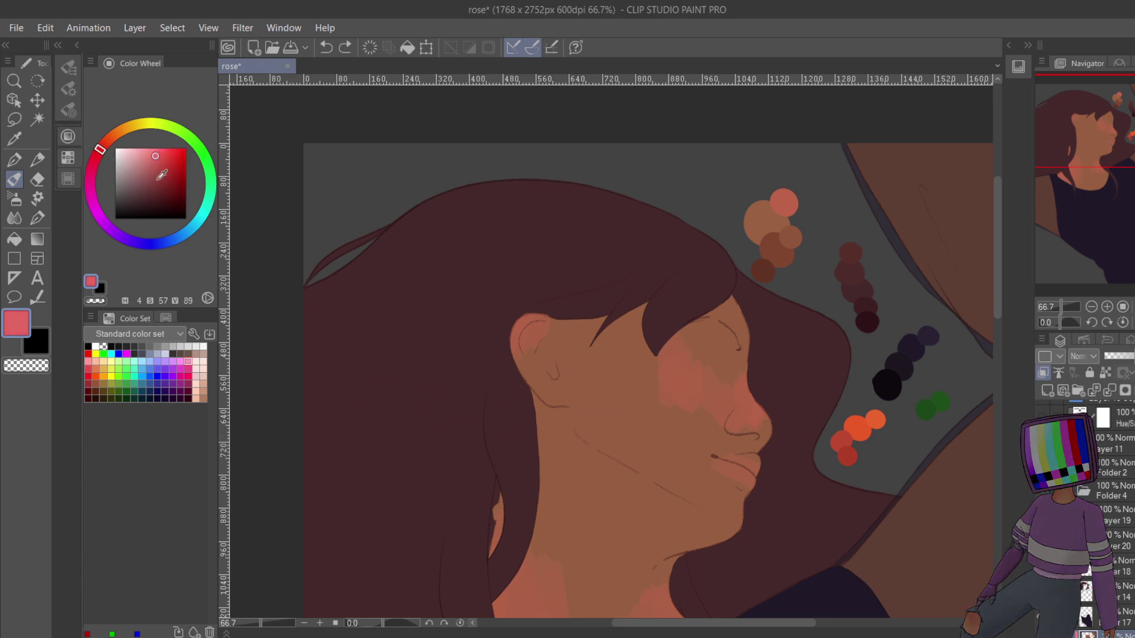
{"action": "mouse_move", "coordinate": [666, 418]}
{"action": "left_mouse_down"}
{"action": "mouse_move", "coordinate": [635, 422]}
{"action": "mouse_move", "coordinate": [649, 456]}
{"action": "left_mouse_up"}
{"action": "key", "text": "ctrl+z"}
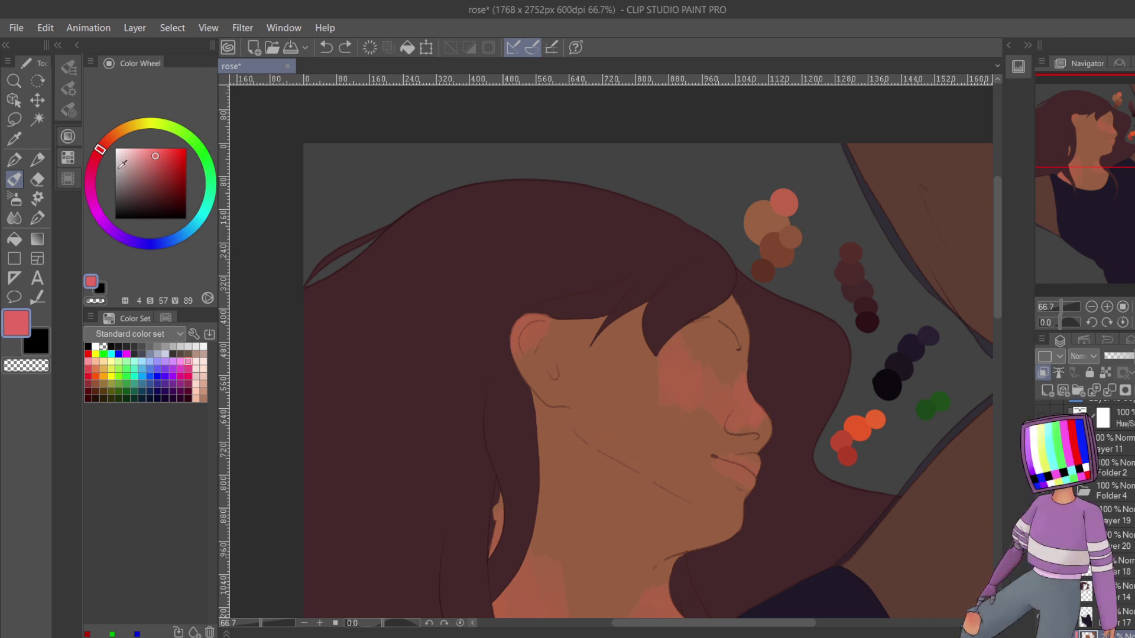
{"action": "left_click", "coordinate": [165, 151]}
{"action": "mouse_move", "coordinate": [618, 414]}
{"action": "left_mouse_down"}
{"action": "mouse_move", "coordinate": [630, 435]}
{"action": "mouse_move", "coordinate": [647, 438]}
{"action": "mouse_move", "coordinate": [639, 413]}
{"action": "mouse_move", "coordinate": [654, 440]}
{"action": "left_mouse_up"}
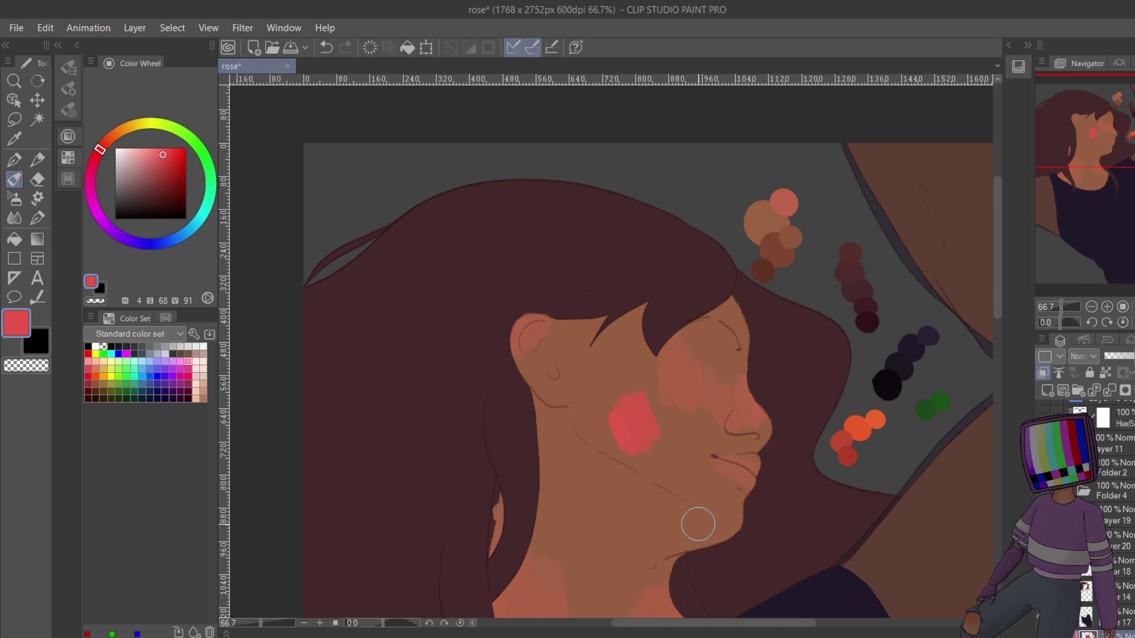
{"action": "left_click_drag", "start_coordinate": [103, 154], "coordinate": [125, 152]}
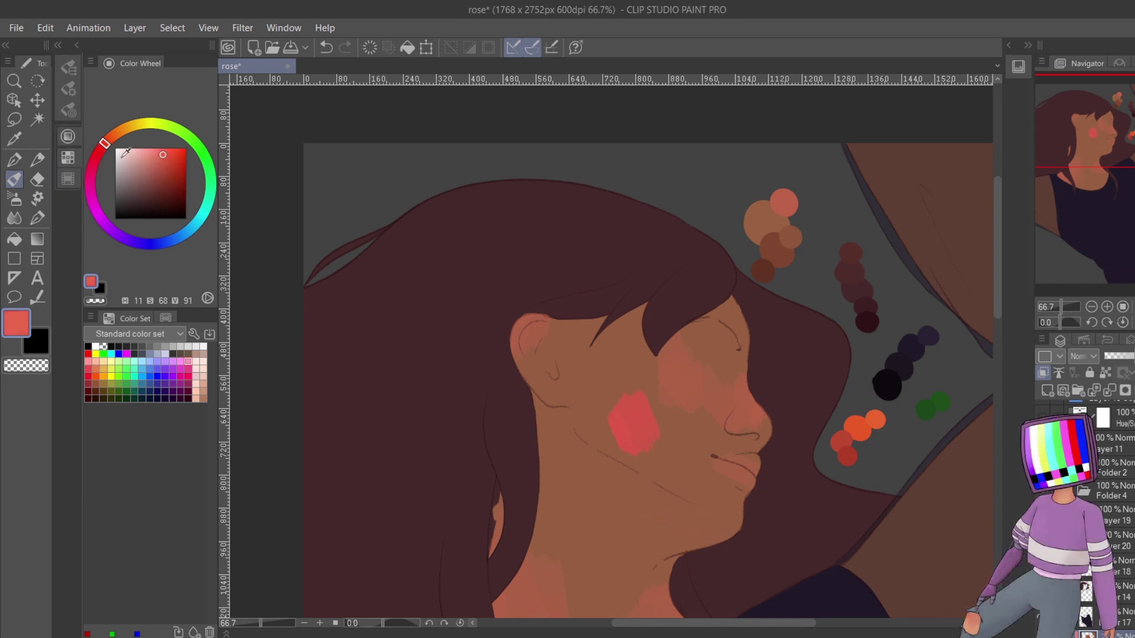
{"action": "key", "text": "ctrl+z"}
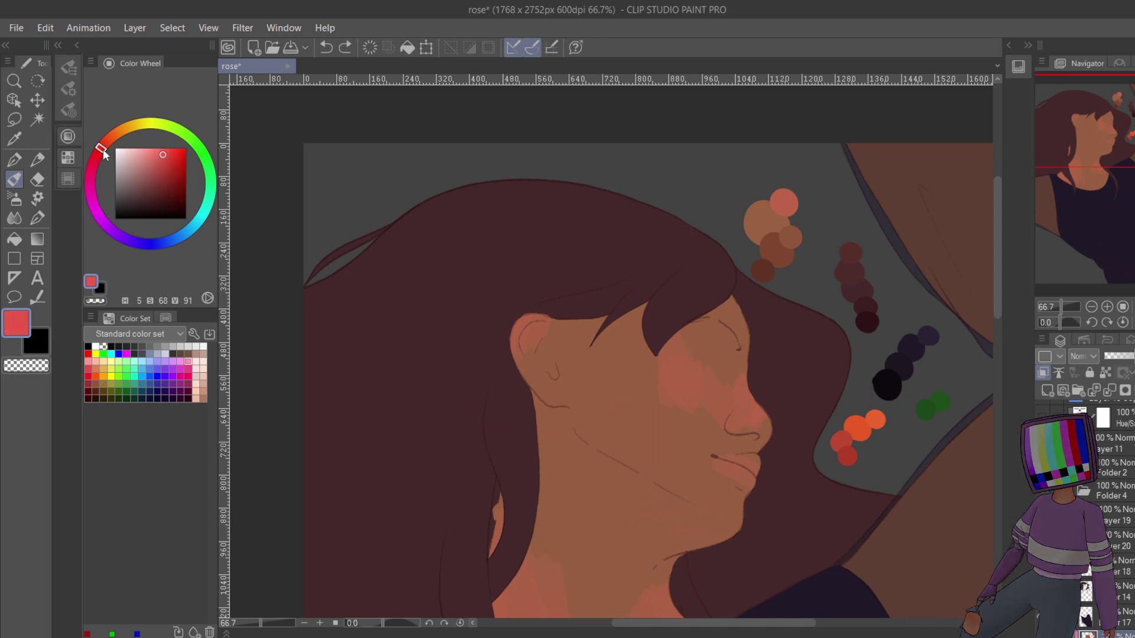
- Sample a muted reddish-brown from red test strokes blended into the jaw skin, and undo the strokes
{"action": "left_click_drag", "start_coordinate": [164, 155], "coordinate": [169, 162]}
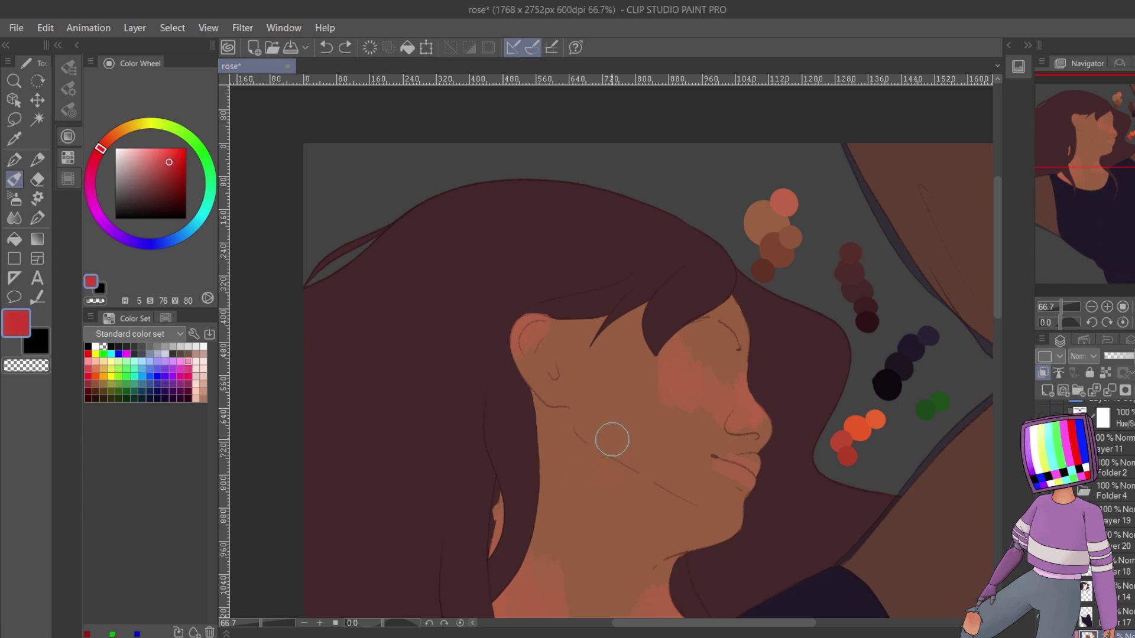
{"action": "mouse_move", "coordinate": [615, 416]}
{"action": "left_mouse_down"}
{"action": "mouse_move", "coordinate": [656, 481]}
{"action": "mouse_move", "coordinate": [621, 451]}
{"action": "mouse_move", "coordinate": [641, 437]}
{"action": "mouse_move", "coordinate": [639, 455]}
{"action": "mouse_move", "coordinate": [613, 432]}
{"action": "mouse_move", "coordinate": [605, 469]}
{"action": "mouse_move", "coordinate": [625, 485]}
{"action": "mouse_move", "coordinate": [617, 442]}
{"action": "mouse_move", "coordinate": [599, 447]}
{"action": "mouse_move", "coordinate": [592, 483]}
{"action": "mouse_move", "coordinate": [569, 462]}
{"action": "mouse_move", "coordinate": [534, 497]}
{"action": "left_mouse_up"}
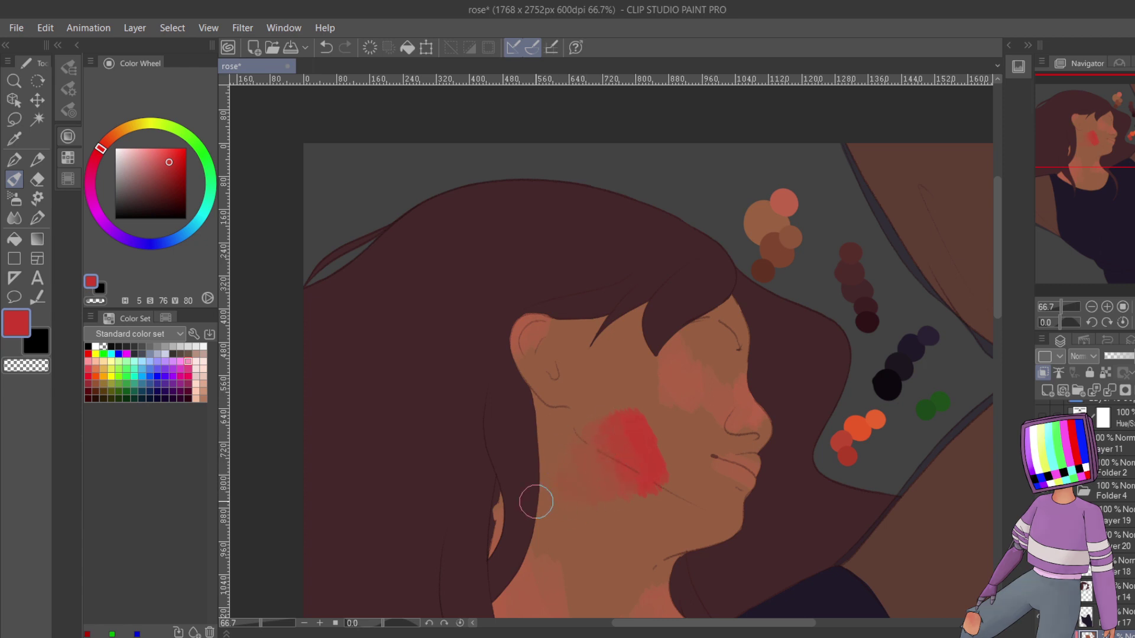
{"action": "left_click", "coordinate": [600, 480], "text": "alt"}
{"action": "key", "text": "ctrl+z"}
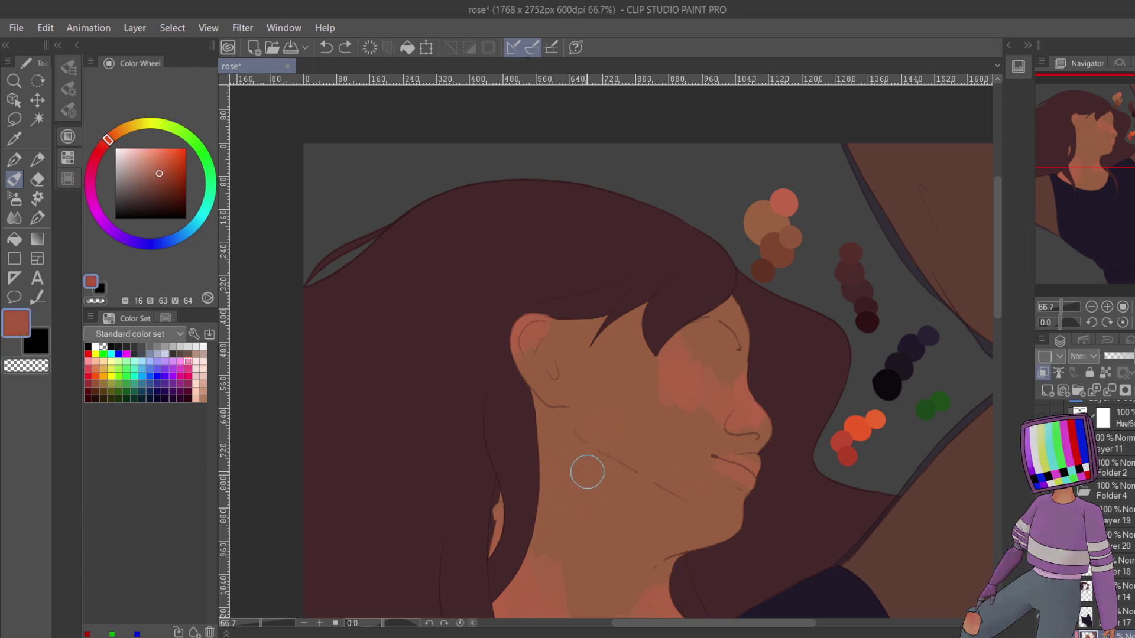
- Undo the blush on the face, lips and neck, including the trial reddish-brown strokes over the cheek
{"action": "mouse_move", "coordinate": [635, 468]}
{"action": "left_mouse_down"}
{"action": "mouse_move", "coordinate": [614, 412]}
{"action": "mouse_move", "coordinate": [626, 385]}
{"action": "left_mouse_up"}
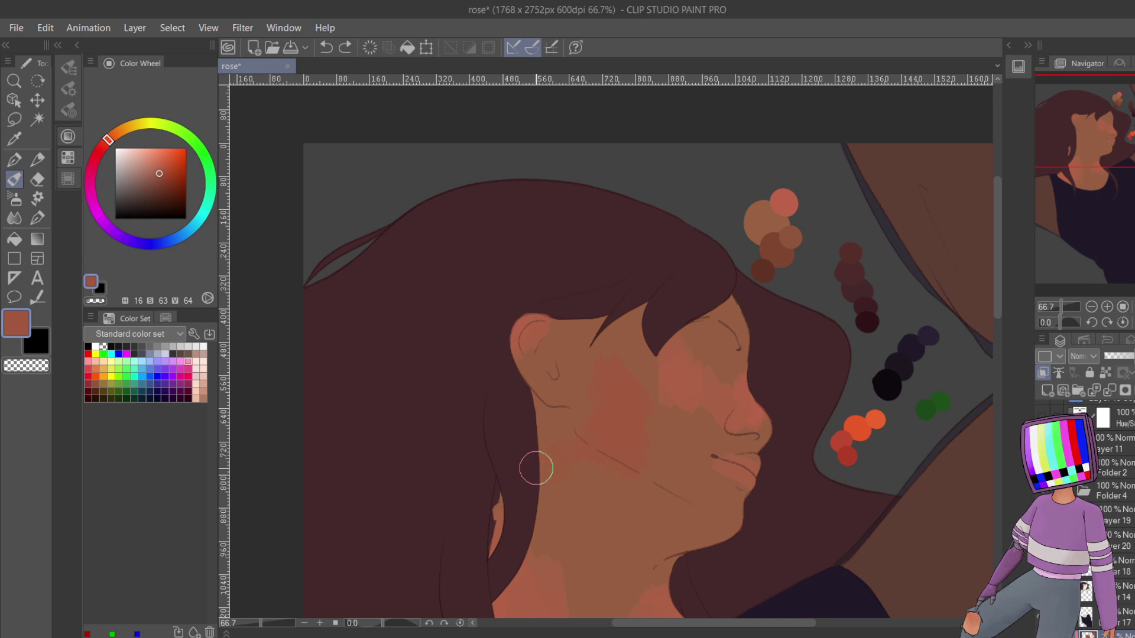
{"action": "left_click_drag", "start_coordinate": [739, 463], "coordinate": [760, 470]}
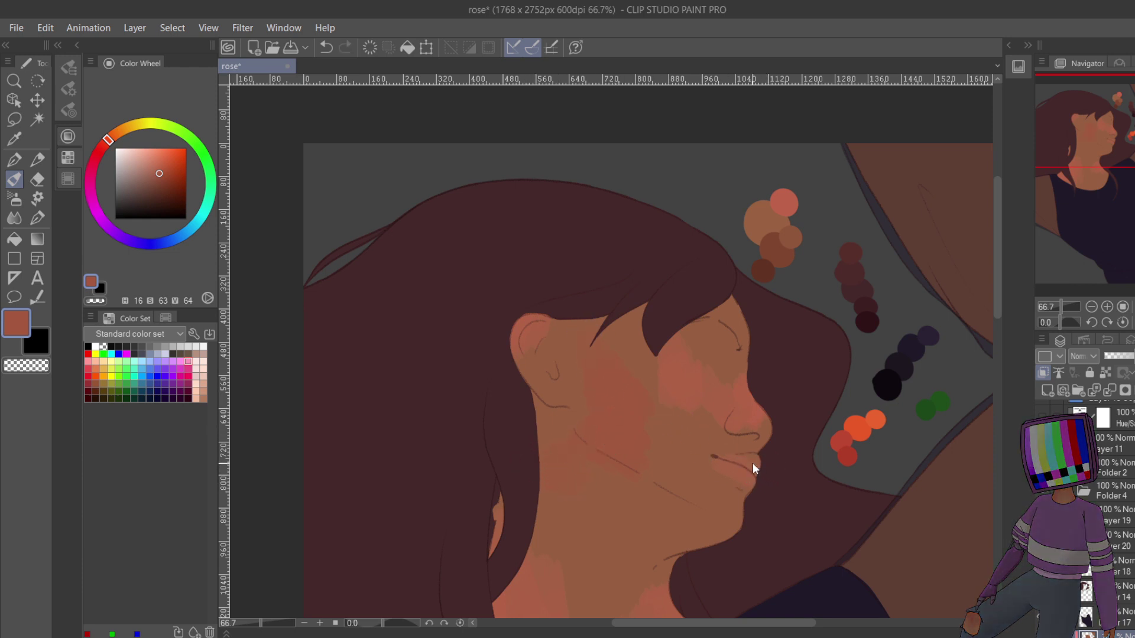
{"action": "key", "text": "ctrl+z"}
{"action": "key", "text": "ctrl+z"}
{"action": "key", "text": "ctrl+z"}
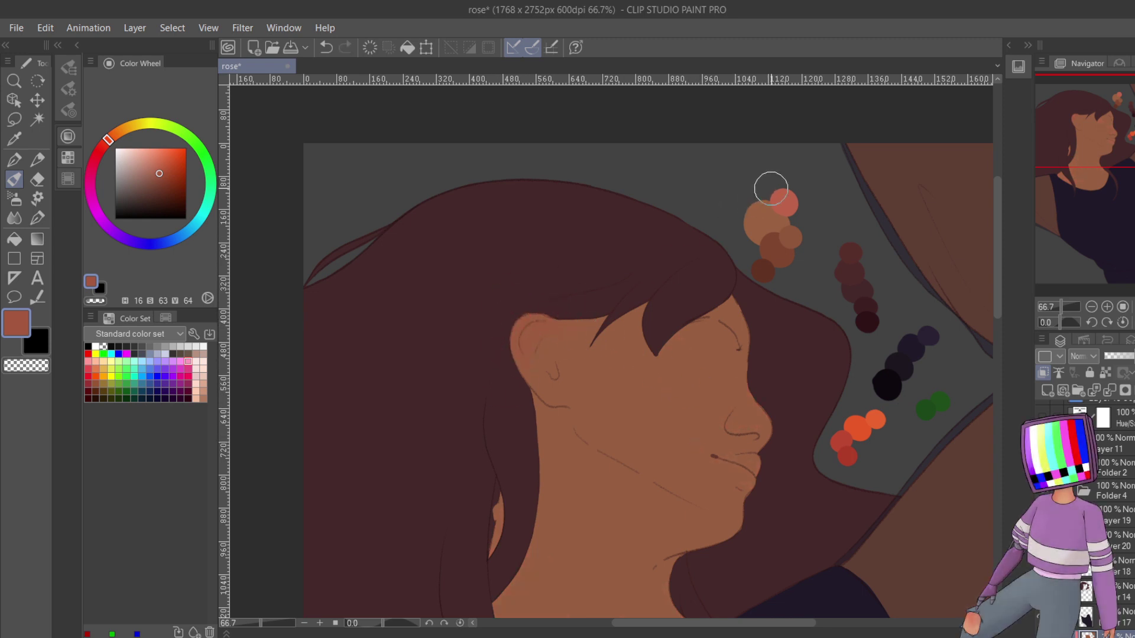
- Set the blush color to hue 16, saturation 67 and value 69, and undo the trial strokes over the face
{"action": "mouse_move", "coordinate": [736, 384]}
{"action": "left_mouse_down"}
{"action": "mouse_move", "coordinate": [641, 370]}
{"action": "mouse_move", "coordinate": [630, 334]}
{"action": "mouse_move", "coordinate": [726, 374]}
{"action": "mouse_move", "coordinate": [748, 411]}
{"action": "mouse_move", "coordinate": [640, 389]}
{"action": "left_mouse_up"}
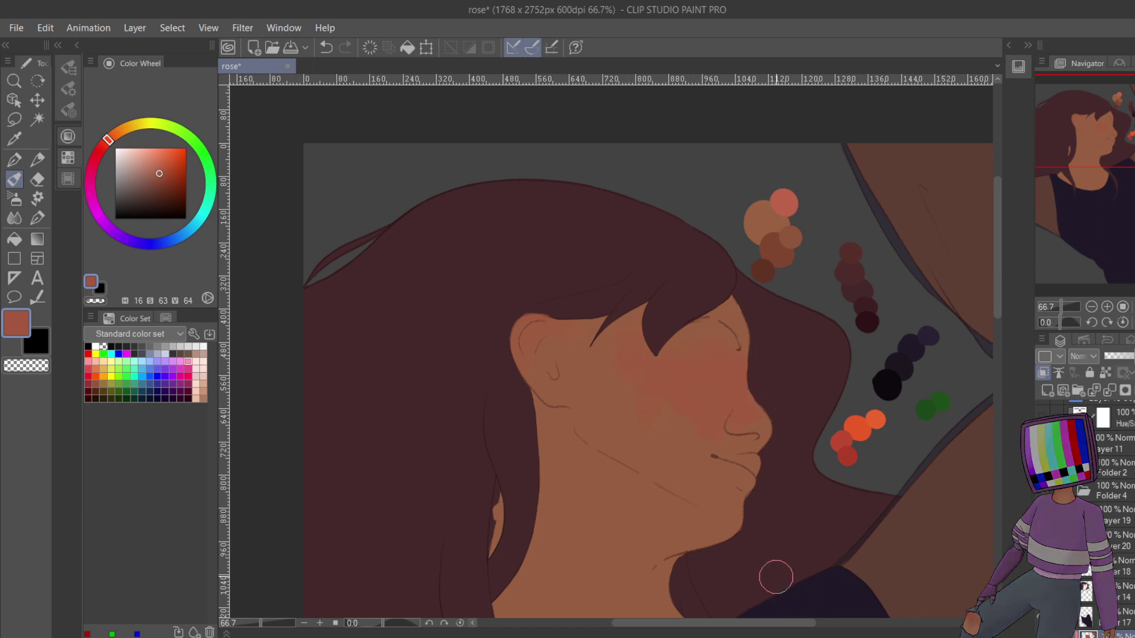
{"action": "left_click", "coordinate": [162, 172]}
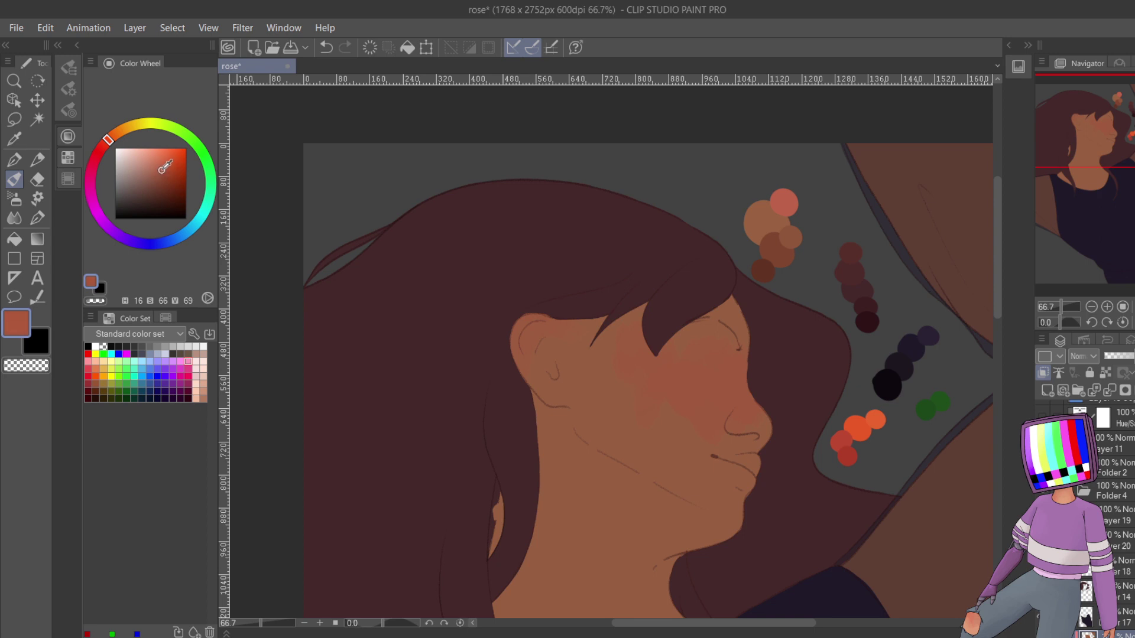
{"action": "key", "text": "ctrl+z"}
{"action": "mouse_move", "coordinate": [546, 351]}
{"action": "left_mouse_down"}
{"action": "mouse_move", "coordinate": [514, 341]}
{"action": "mouse_move", "coordinate": [543, 354]}
{"action": "mouse_move", "coordinate": [587, 312]}
{"action": "mouse_move", "coordinate": [650, 387]}
{"action": "left_mouse_up"}
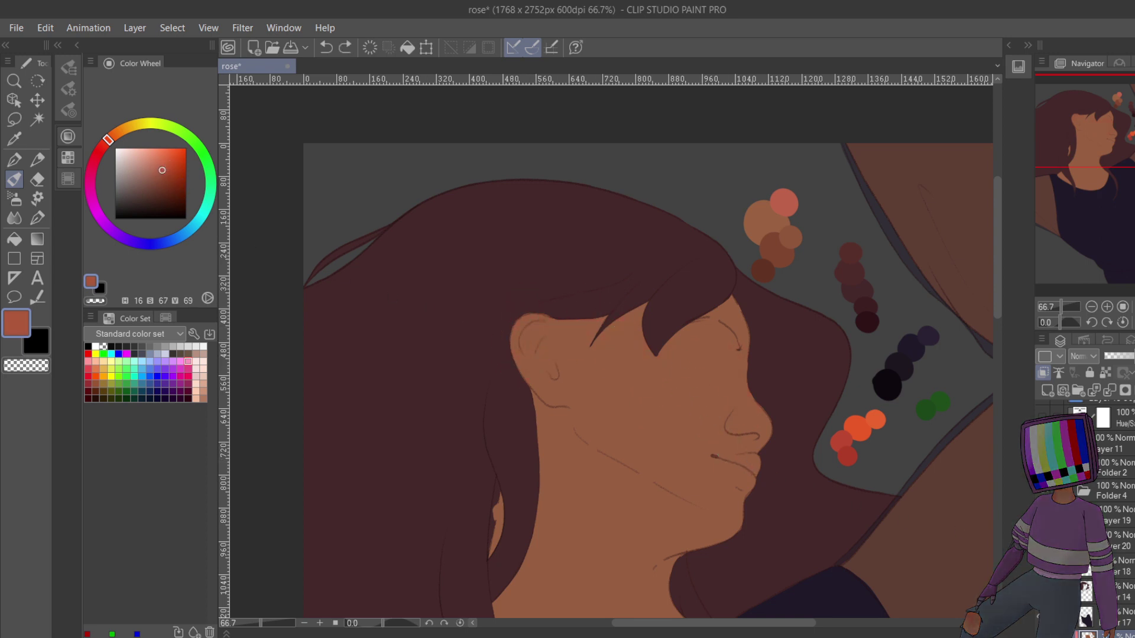
- Cover the pink swatch of the skin palette on Layer 13 with the new reddish-brown blush color
{"action": "scroll", "coordinate": [1100, 473], "scroll_direction": "up", "scroll_amount": 2}
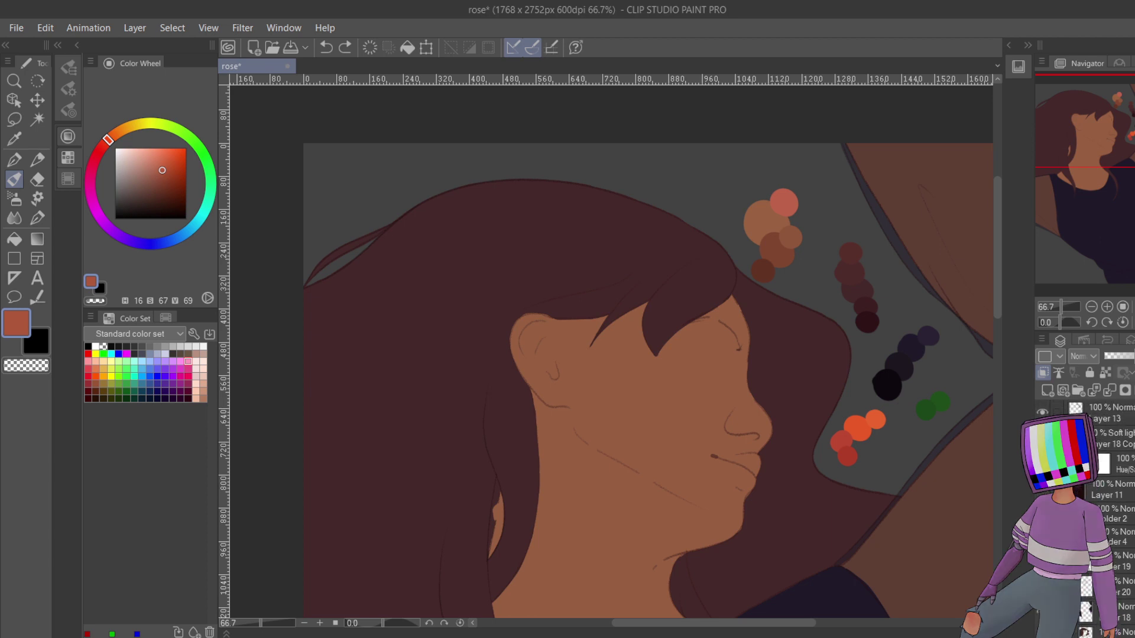
{"action": "left_click", "coordinate": [37, 218]}
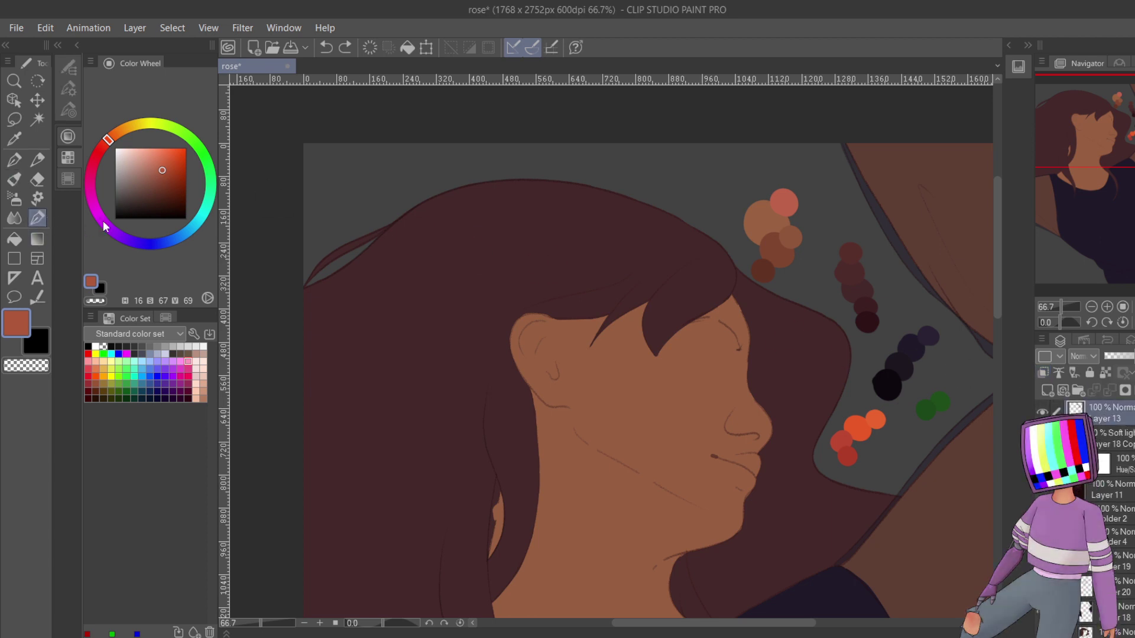
{"action": "left_click", "coordinate": [775, 192]}
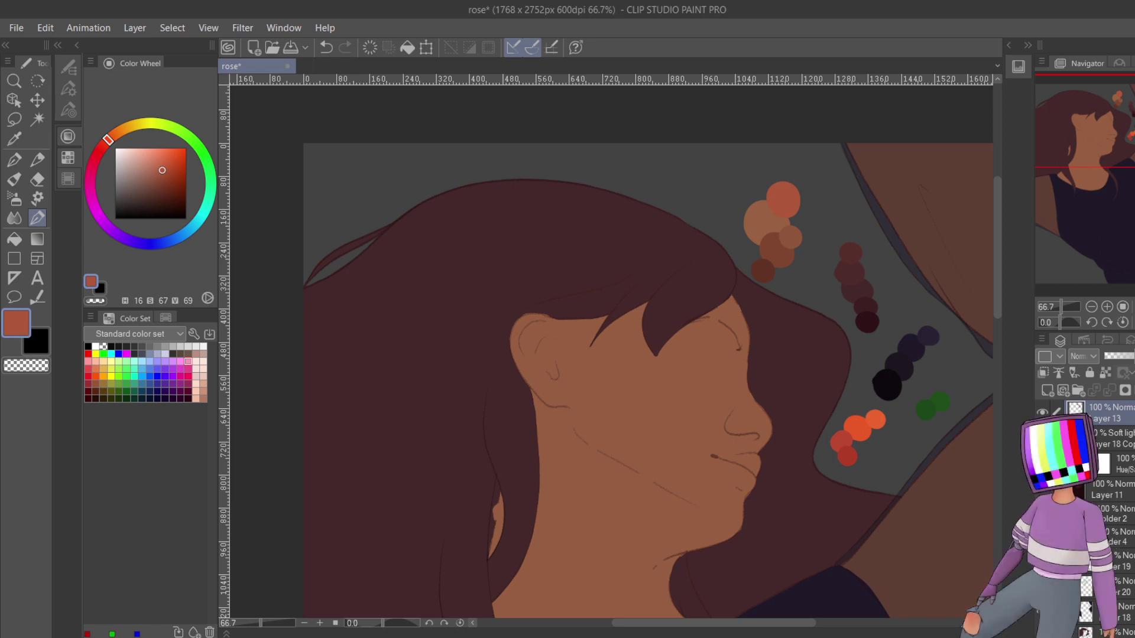
- Paint reddish-brown blush on the ear, cheek, nose and lips on the copy of Layer 12
{"action": "scroll", "coordinate": [1099, 520], "scroll_direction": "down", "scroll_amount": 5}
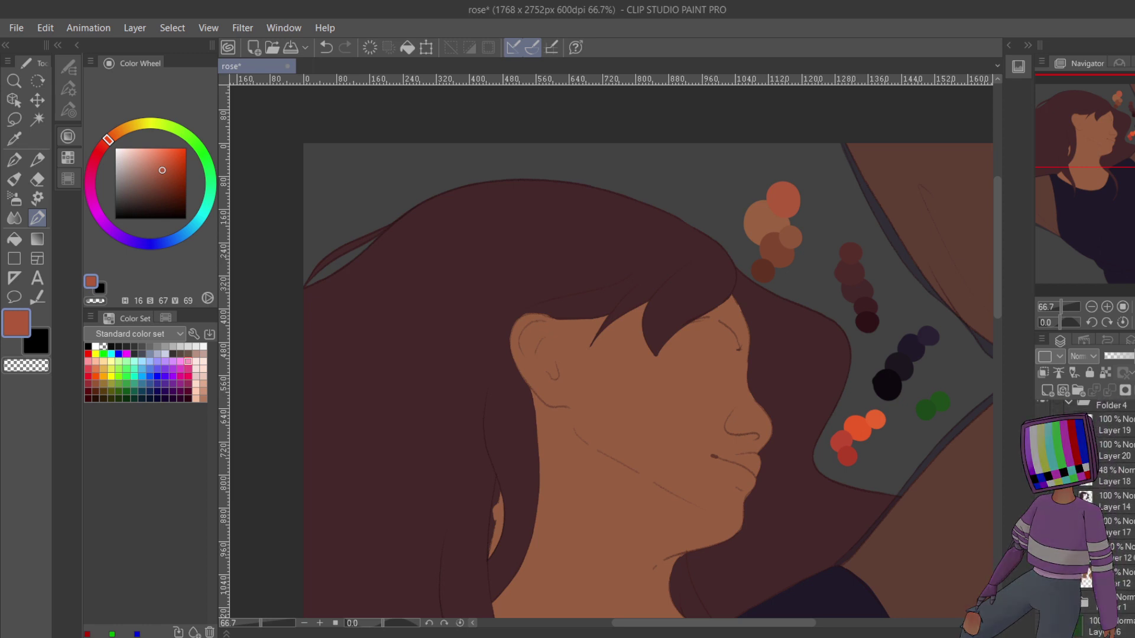
{"action": "left_click", "coordinate": [1114, 552]}
{"action": "left_click", "coordinate": [14, 179]}
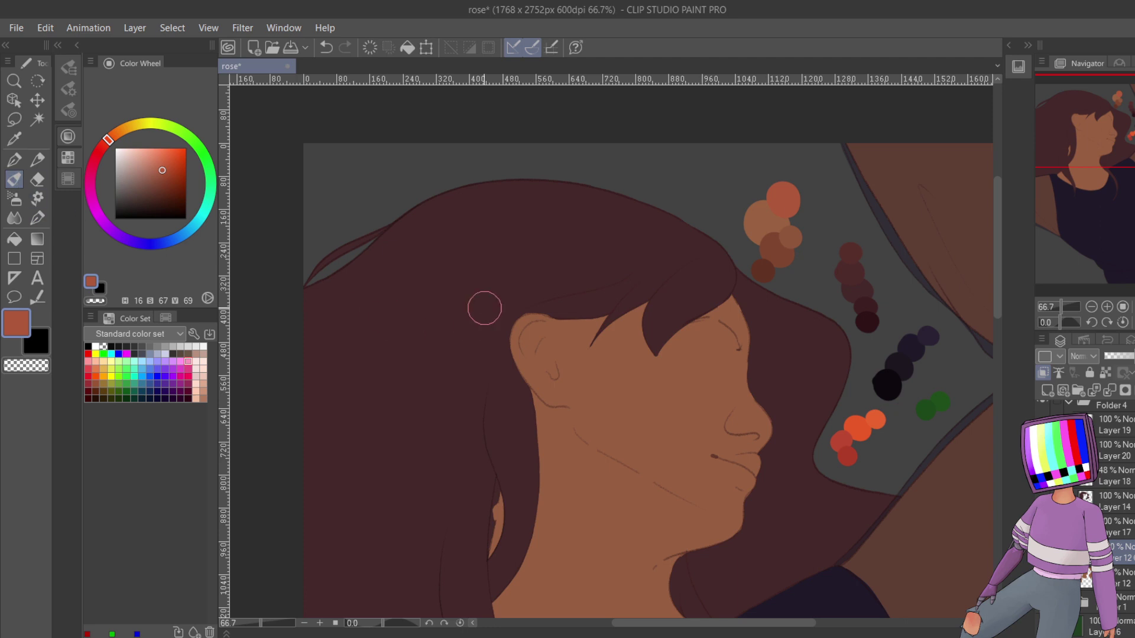
{"action": "mouse_move", "coordinate": [484, 308]}
{"action": "left_mouse_down"}
{"action": "mouse_move", "coordinate": [526, 320]}
{"action": "mouse_move", "coordinate": [533, 306]}
{"action": "mouse_move", "coordinate": [524, 339]}
{"action": "mouse_move", "coordinate": [534, 307]}
{"action": "mouse_move", "coordinate": [519, 353]}
{"action": "left_mouse_up"}
{"action": "mouse_move", "coordinate": [746, 400]}
{"action": "left_mouse_down"}
{"action": "mouse_move", "coordinate": [712, 393]}
{"action": "mouse_move", "coordinate": [670, 352]}
{"action": "mouse_move", "coordinate": [719, 366]}
{"action": "mouse_move", "coordinate": [653, 359]}
{"action": "mouse_move", "coordinate": [711, 391]}
{"action": "mouse_move", "coordinate": [654, 380]}
{"action": "mouse_move", "coordinate": [650, 323]}
{"action": "left_mouse_up"}
{"action": "left_click_drag", "start_coordinate": [765, 474], "coordinate": [743, 466]}
- Paint reddish-brown blush on both sides of the neck and on both upper arms beside the dark top
{"action": "left_click_drag", "start_coordinate": [1067, 155], "coordinate": [1060, 192]}
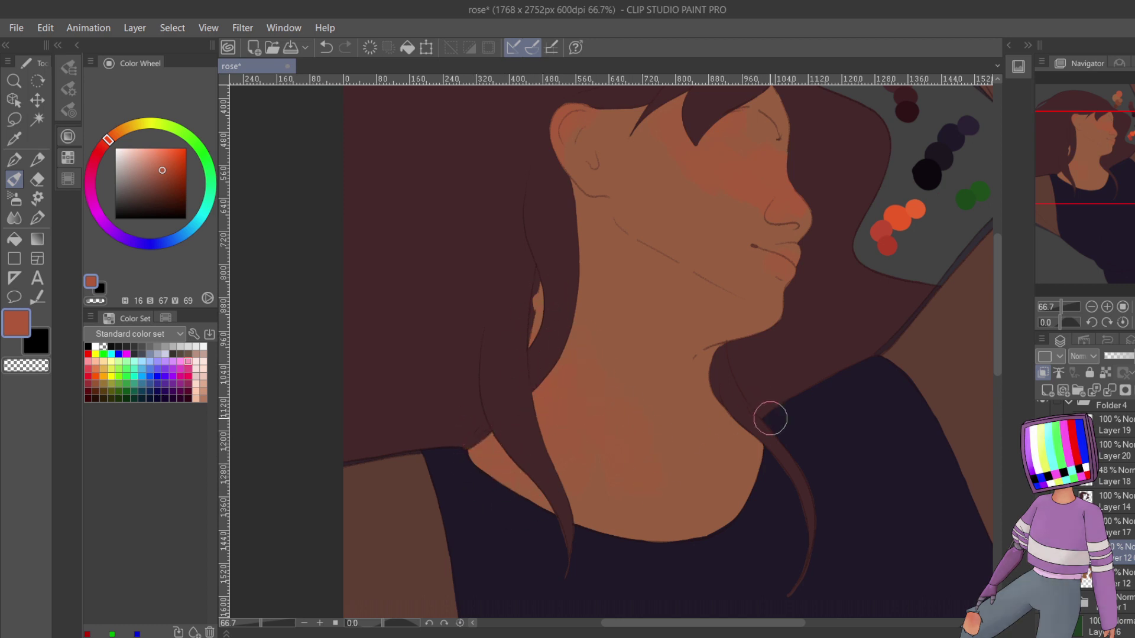
{"action": "mouse_move", "coordinate": [718, 420]}
{"action": "left_mouse_down"}
{"action": "mouse_move", "coordinate": [697, 403]}
{"action": "mouse_move", "coordinate": [693, 359]}
{"action": "mouse_move", "coordinate": [721, 348]}
{"action": "mouse_move", "coordinate": [679, 406]}
{"action": "left_mouse_up"}
{"action": "left_click_drag", "start_coordinate": [1035, 212], "coordinate": [1010, 249]}
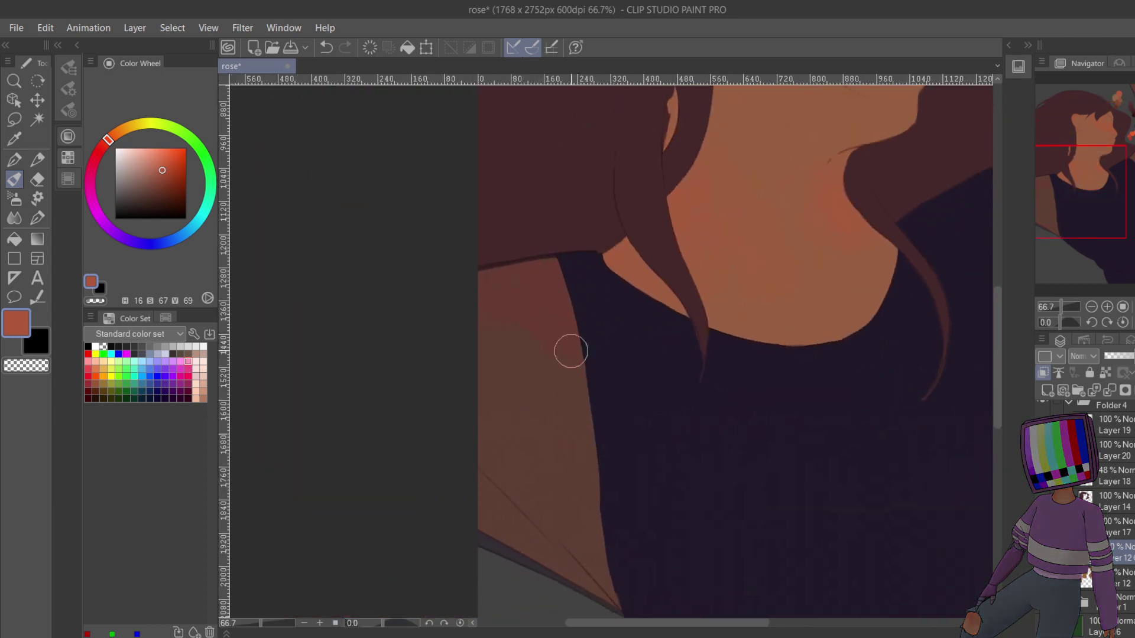
{"action": "key", "text": "ctrl+z"}
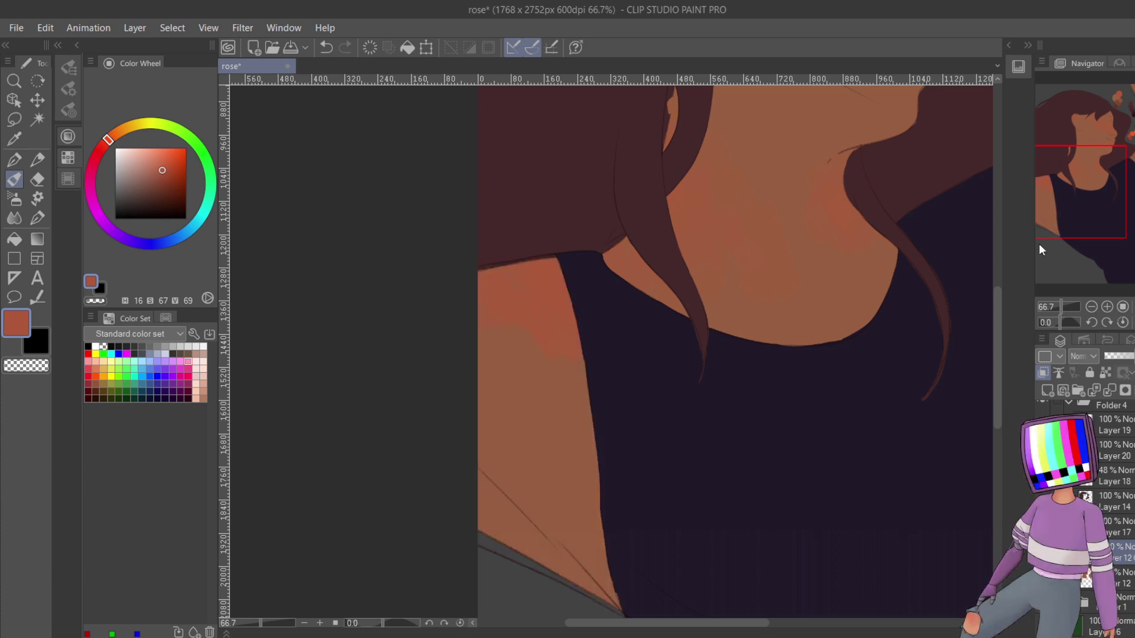
{"action": "left_click_drag", "start_coordinate": [1042, 250], "coordinate": [1090, 180]}
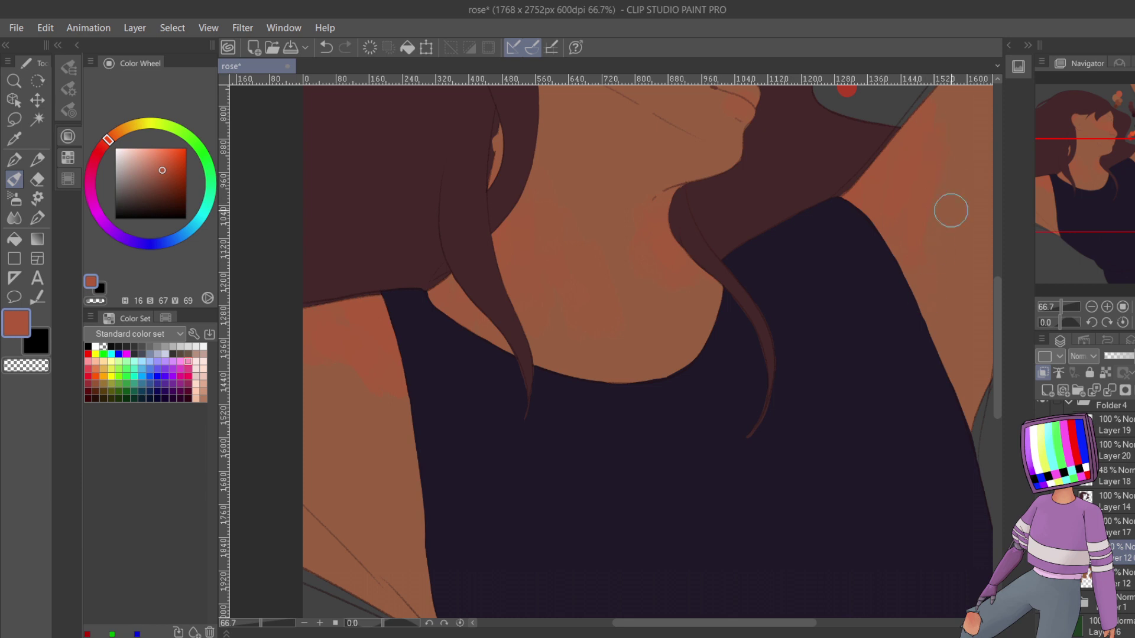
- Soften the blush on the face, neck and arms by blending it with the base skin brown and the sampled blush swatch
{"action": "left_click", "coordinate": [1092, 307]}
{"action": "left_click", "coordinate": [1092, 307]}
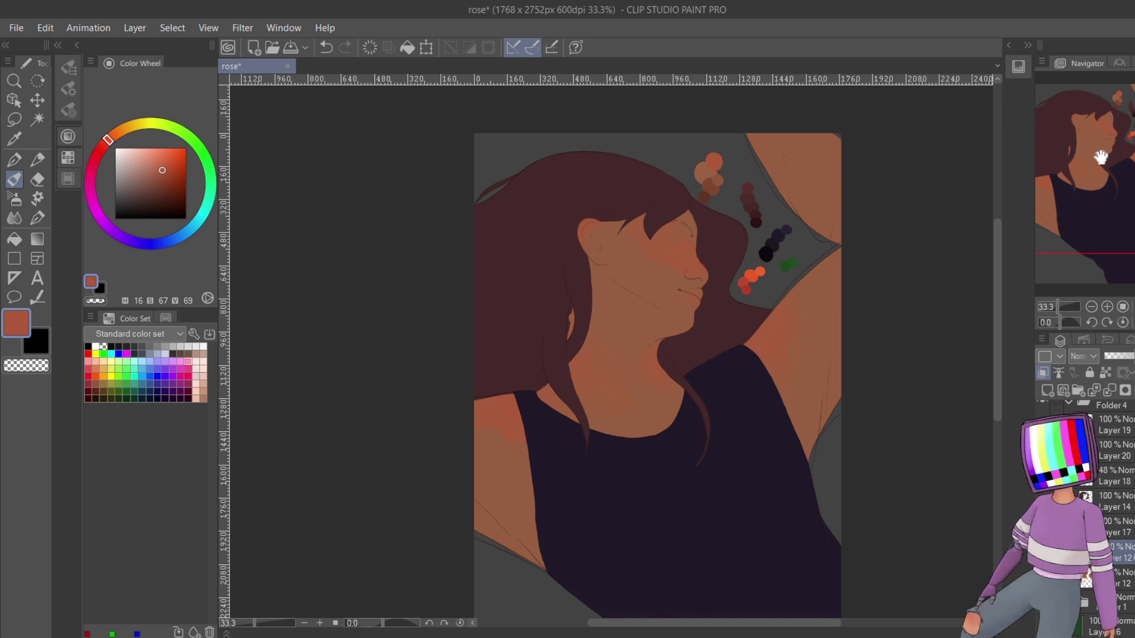
{"action": "left_click", "coordinate": [76, 45]}
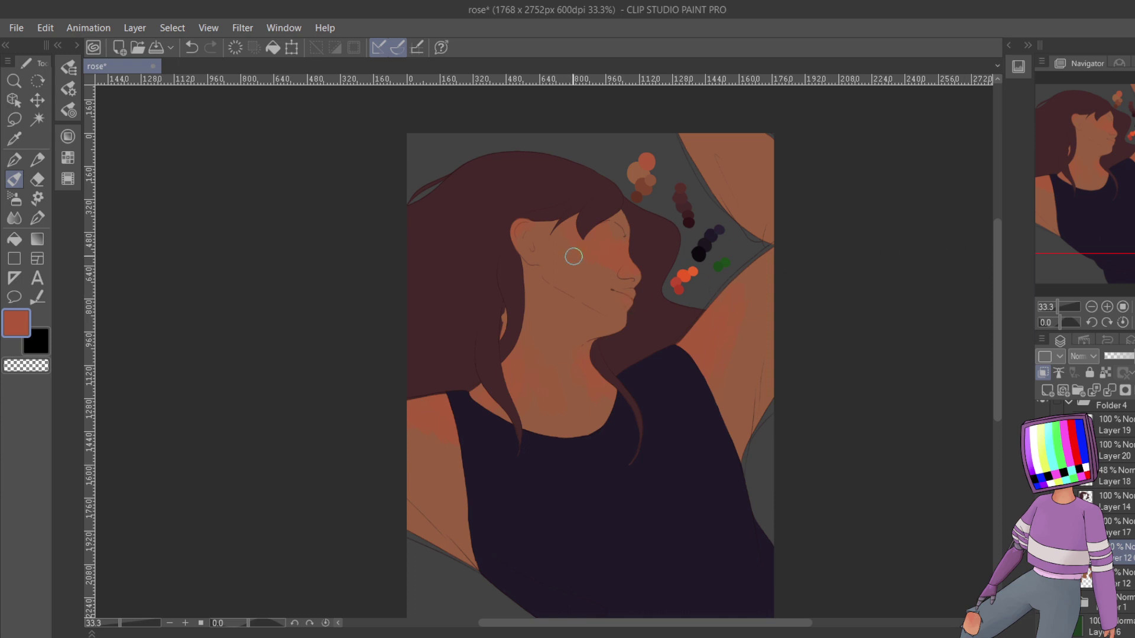
{"action": "key", "text": "x"}
{"action": "left_click", "coordinate": [646, 165], "text": "alt"}
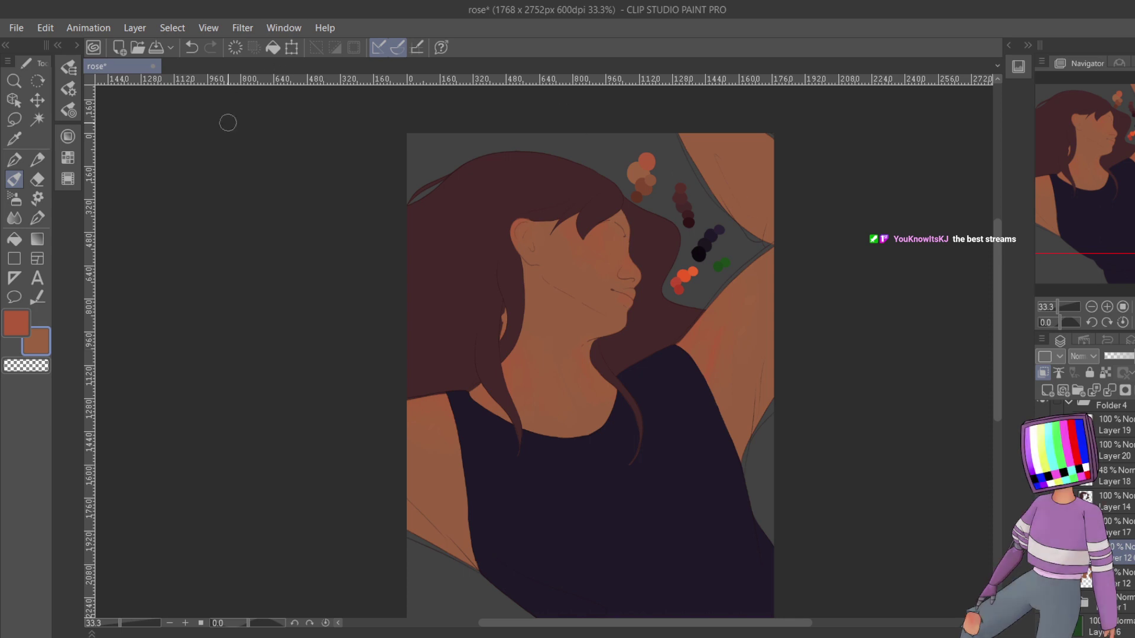
- Open the flower portrait 20230220_122852 and switch to the browser to view the artist's DeviantArt gallery in a smaller window
{"action": "left_click", "coordinate": [135, 51]}
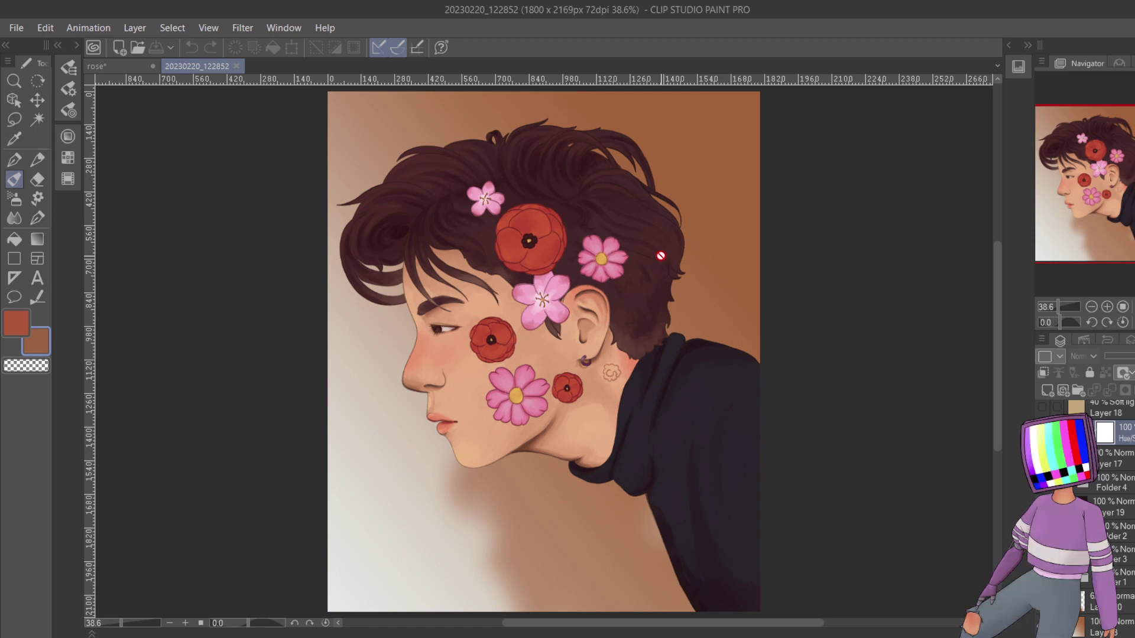
{"action": "left_click", "coordinate": [141, 51]}
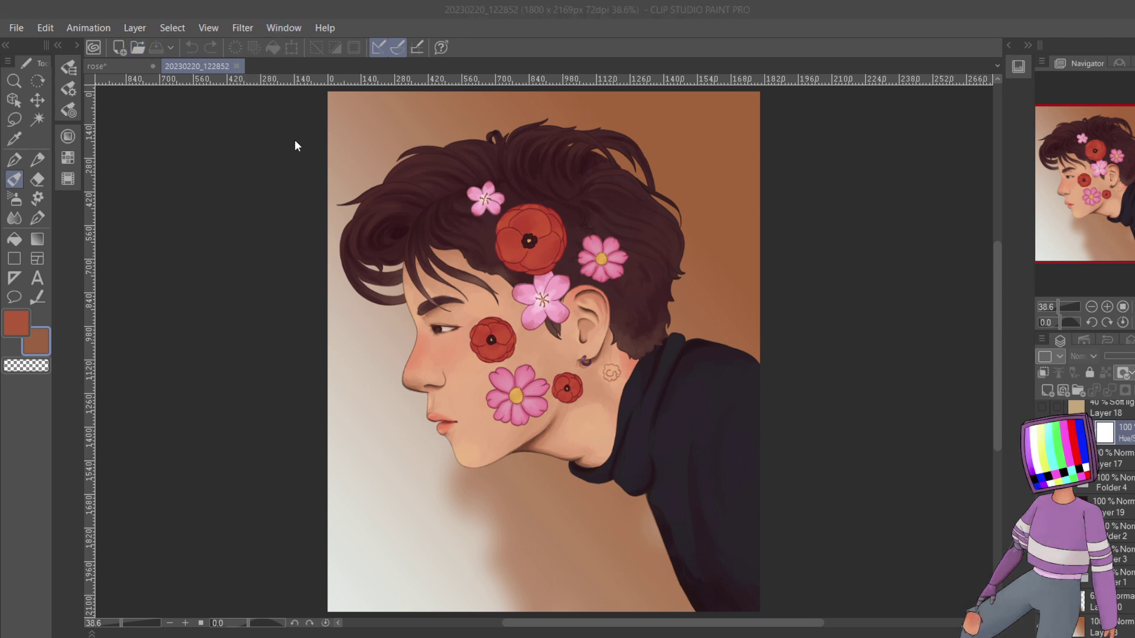
{"action": "left_click", "coordinate": [562, 25]}
{"action": "key", "text": "alt+Tab"}
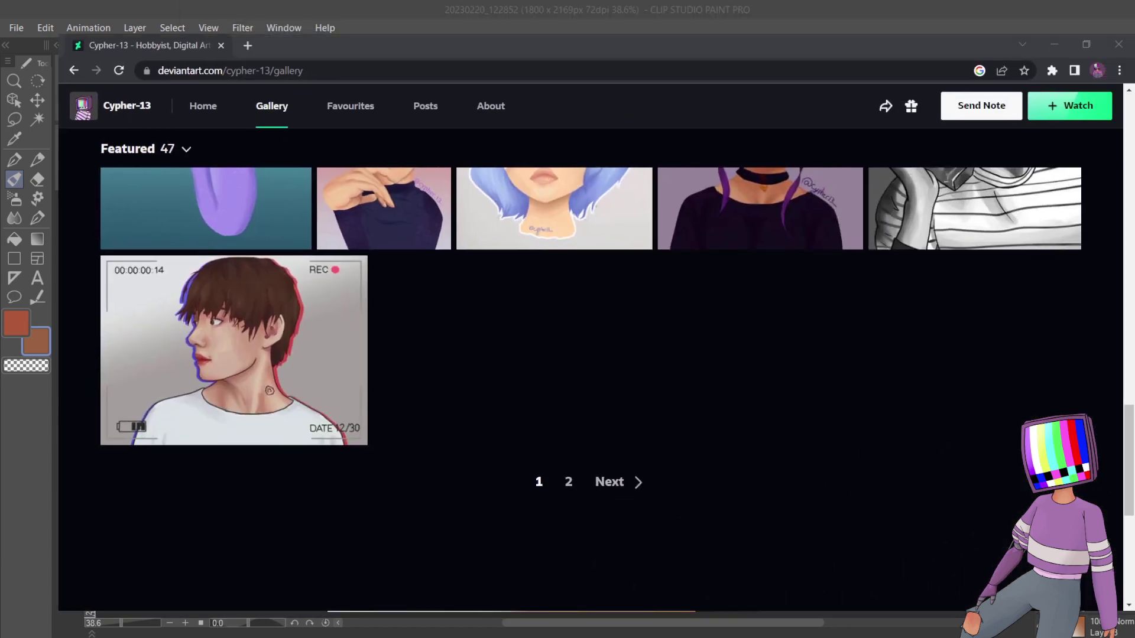
{"action": "key", "text": "super+Down"}
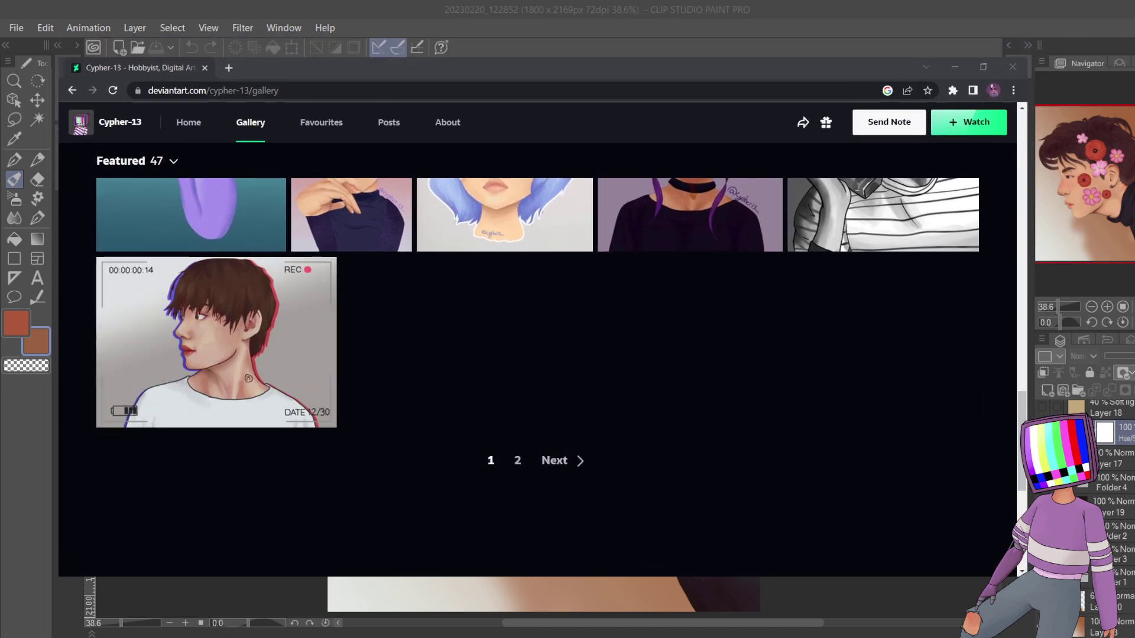
- Browse the artist's DeviantArt gallery through the Featured section and the first three pages of the All folder
{"action": "left_click", "coordinate": [579, 460]}
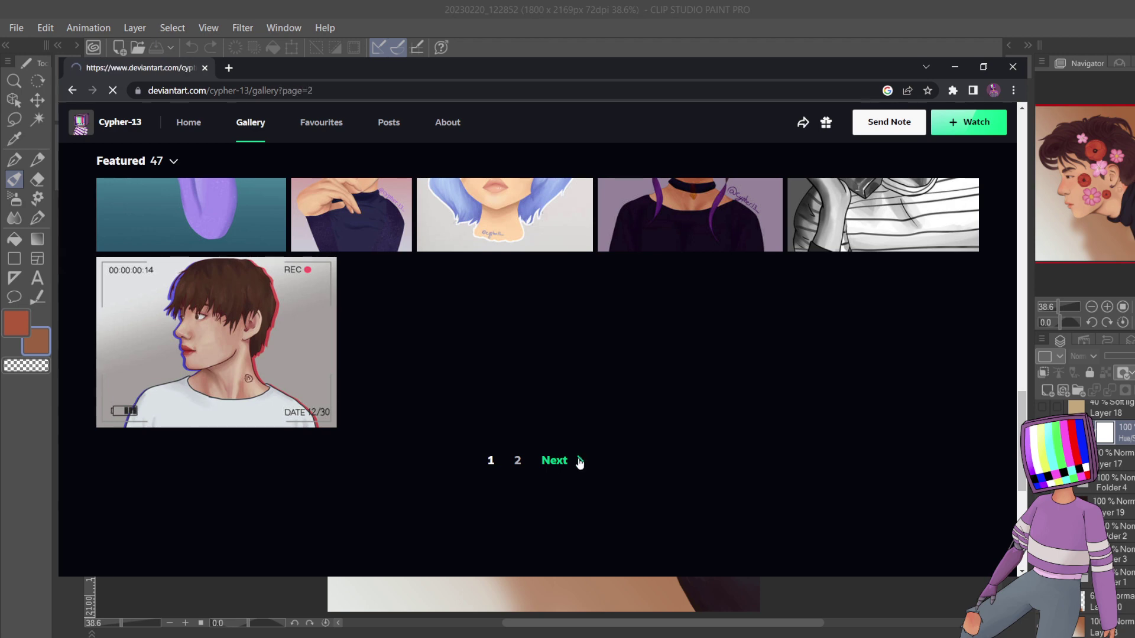
{"action": "scroll", "coordinate": [349, 389], "scroll_direction": "down", "scroll_amount": 2}
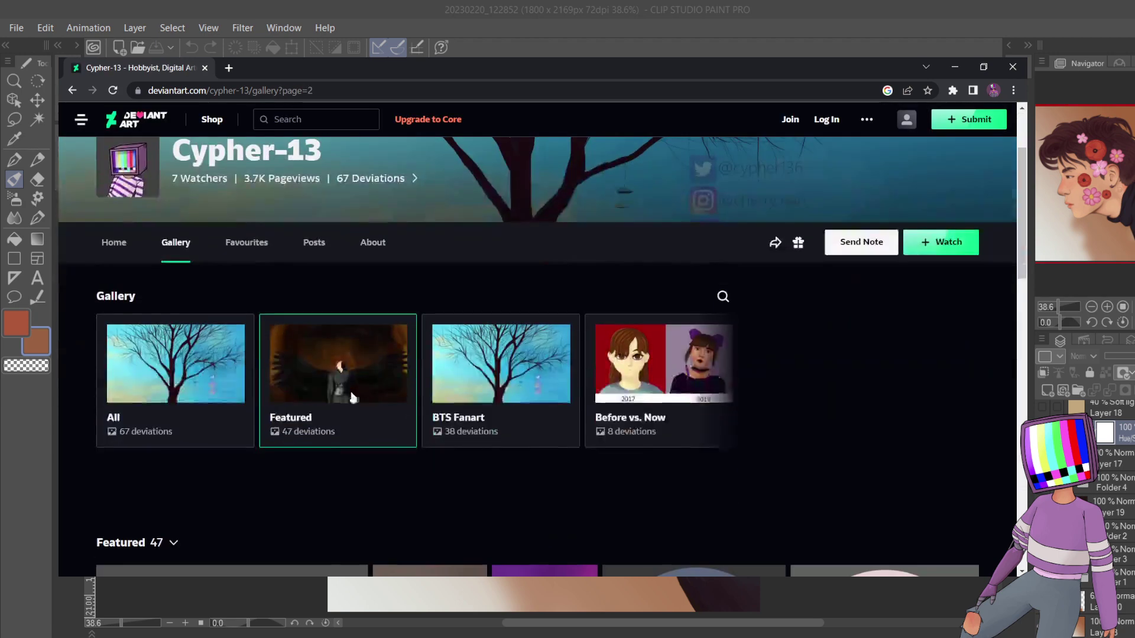
{"action": "left_click", "coordinate": [230, 374]}
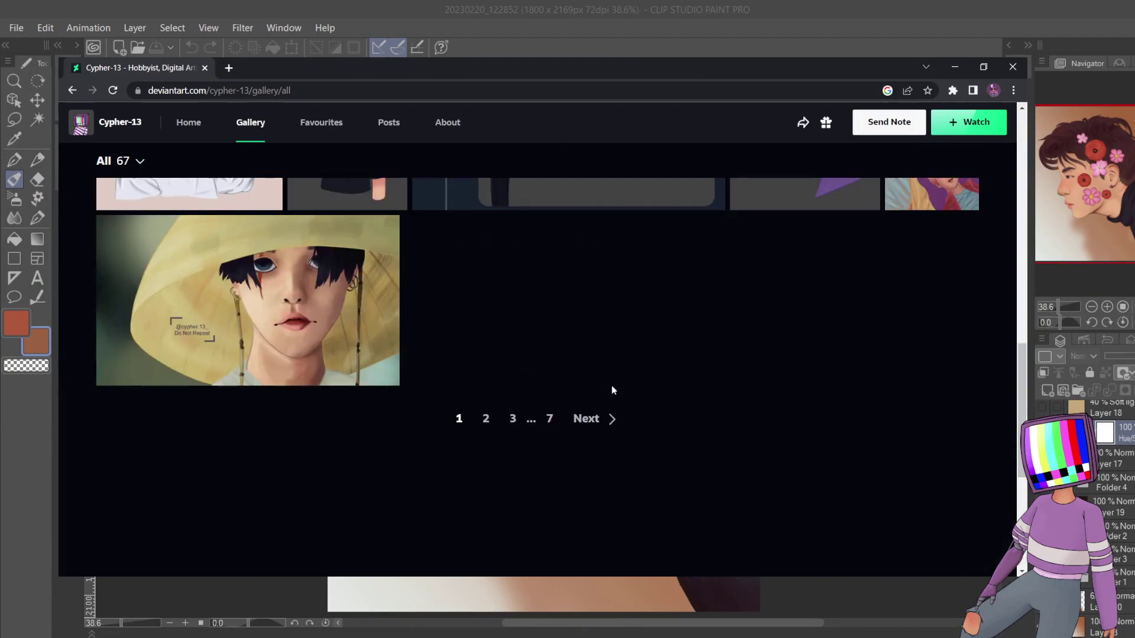
{"action": "scroll", "coordinate": [611, 385], "scroll_direction": "down", "scroll_amount": 4}
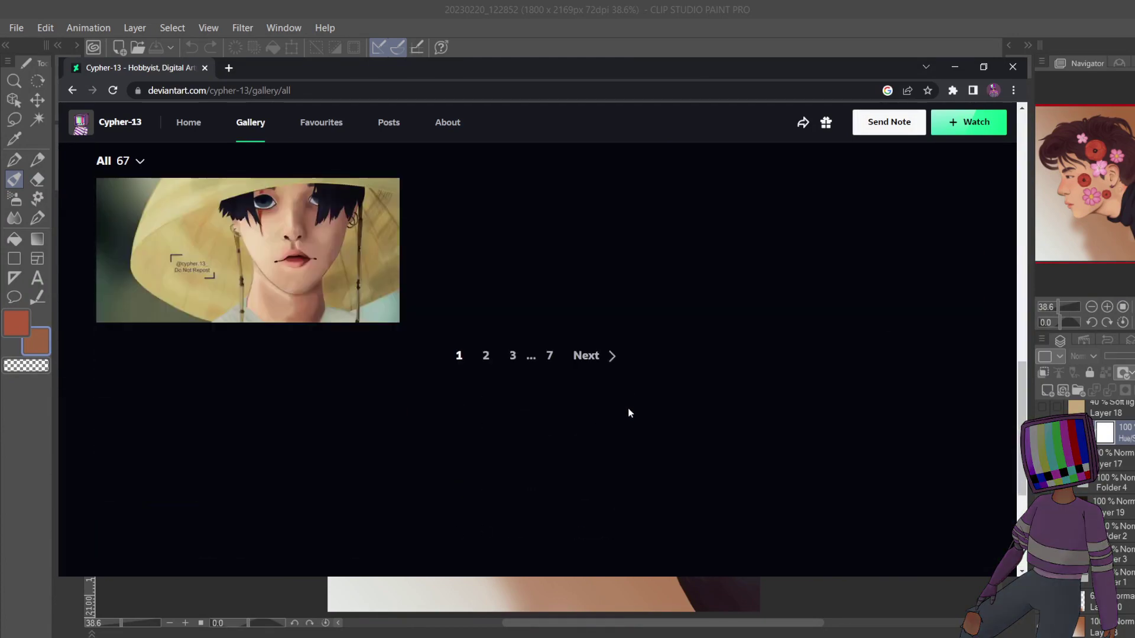
{"action": "left_click", "coordinate": [615, 356]}
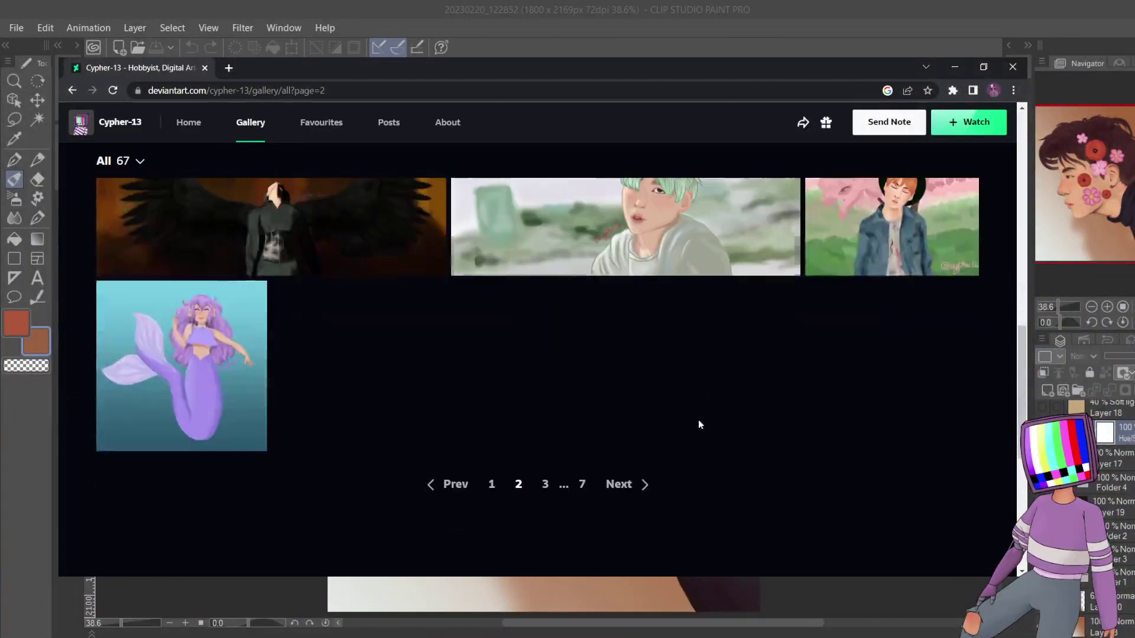
{"action": "left_click", "coordinate": [648, 485]}
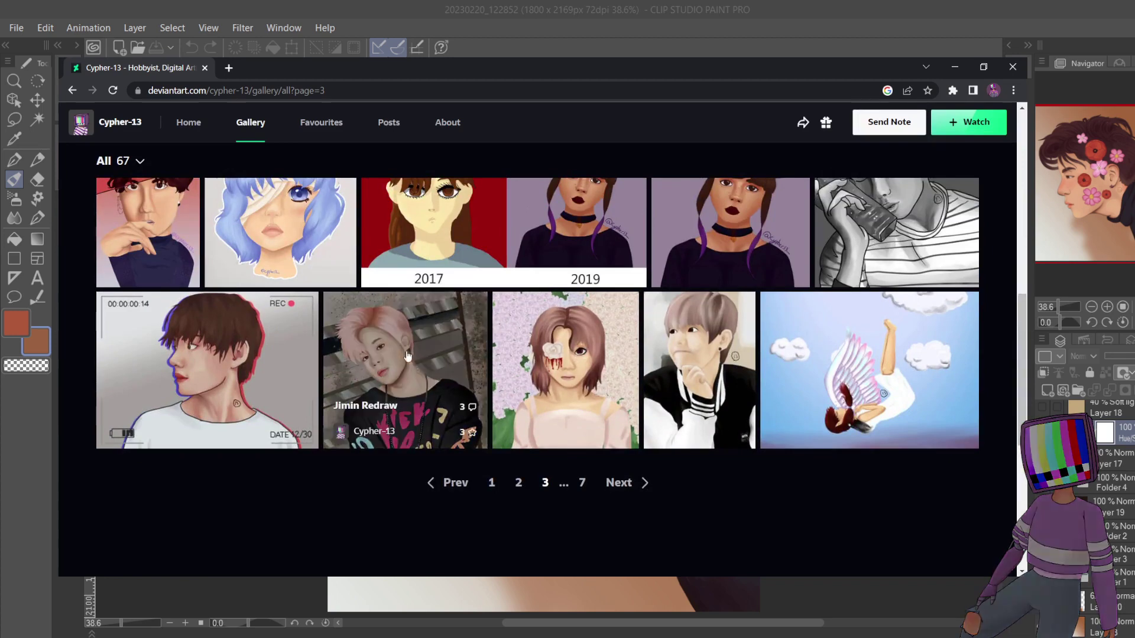
- Open the Jimin Redraw artwork, examine its skin shading at full size, and return to the gallery
{"action": "left_click", "coordinate": [408, 320]}
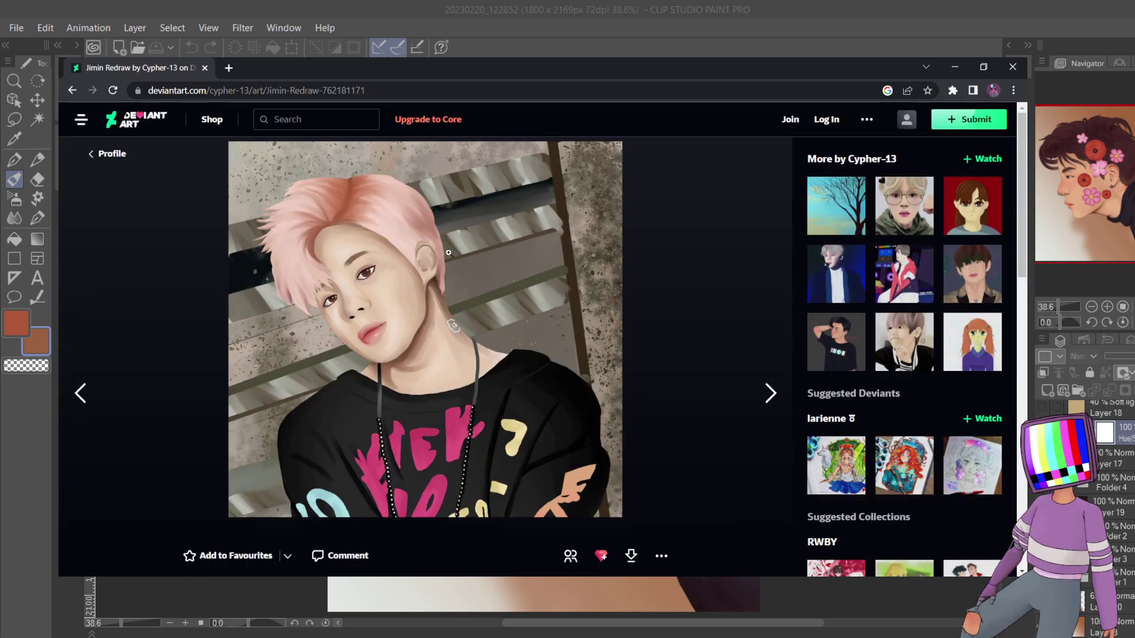
{"action": "left_click", "coordinate": [510, 264]}
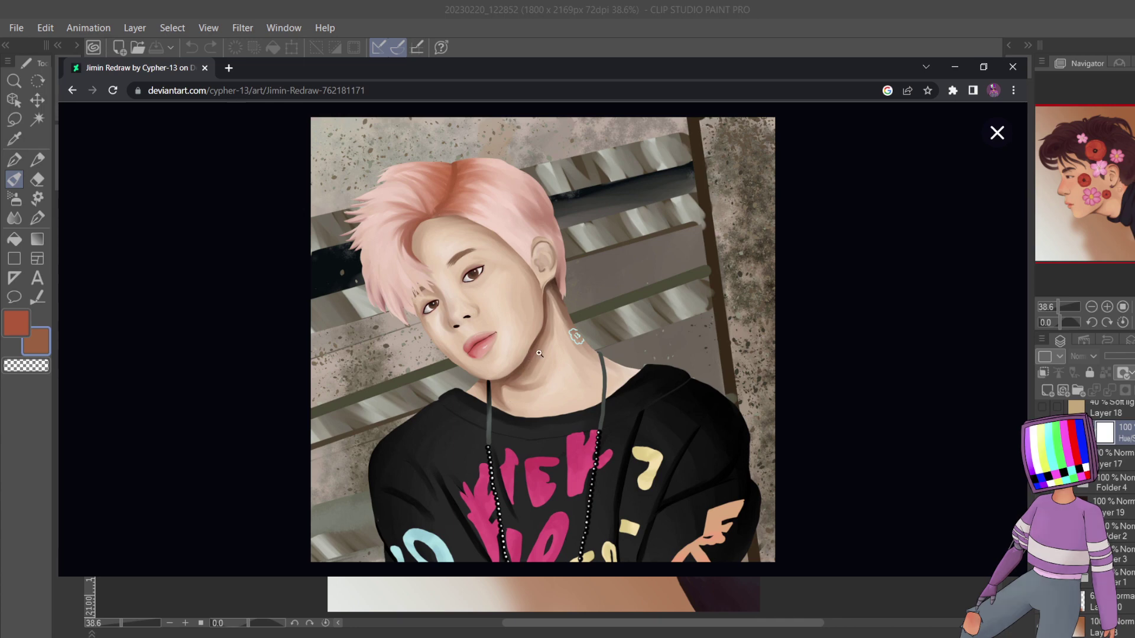
{"action": "left_click", "coordinate": [578, 348]}
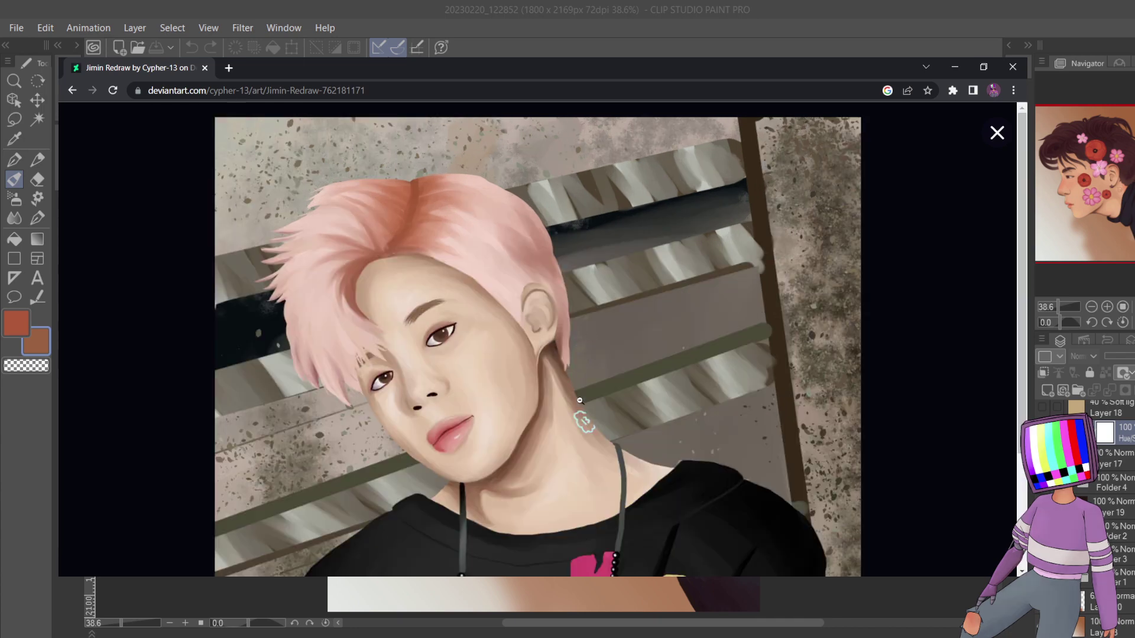
{"action": "left_click", "coordinate": [579, 433]}
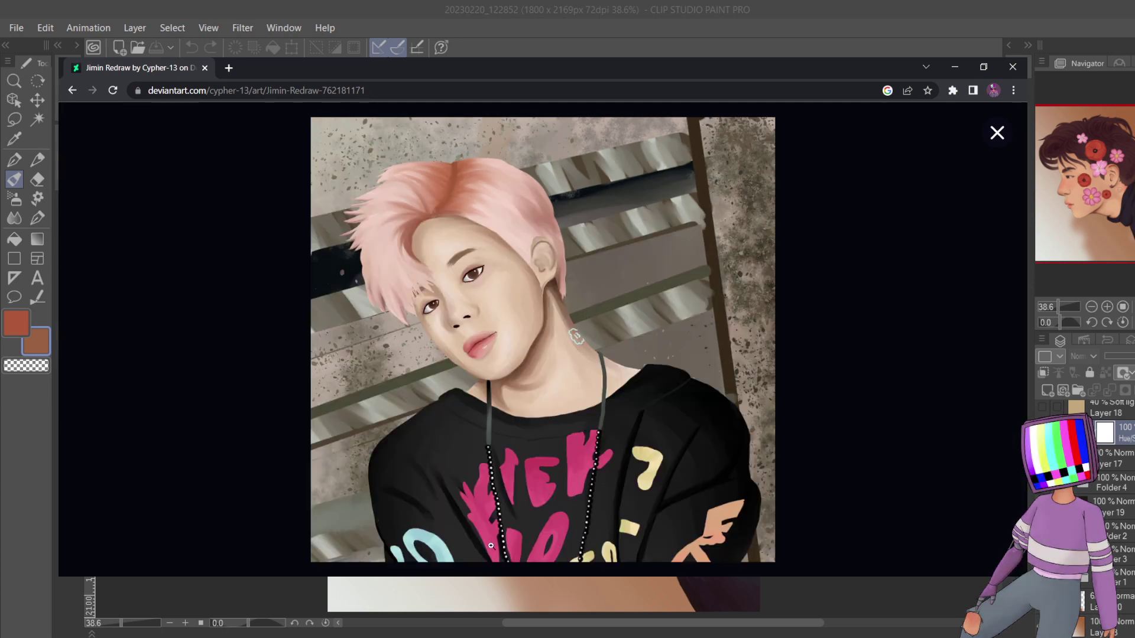
{"action": "left_click", "coordinate": [997, 132]}
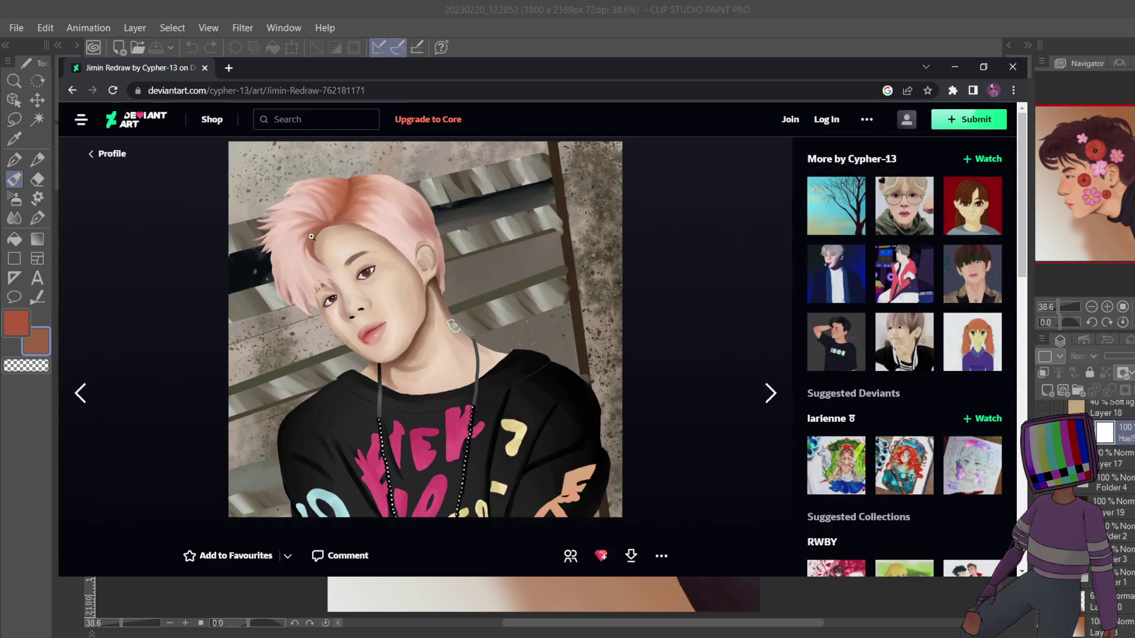
{"action": "left_click", "coordinate": [73, 89]}
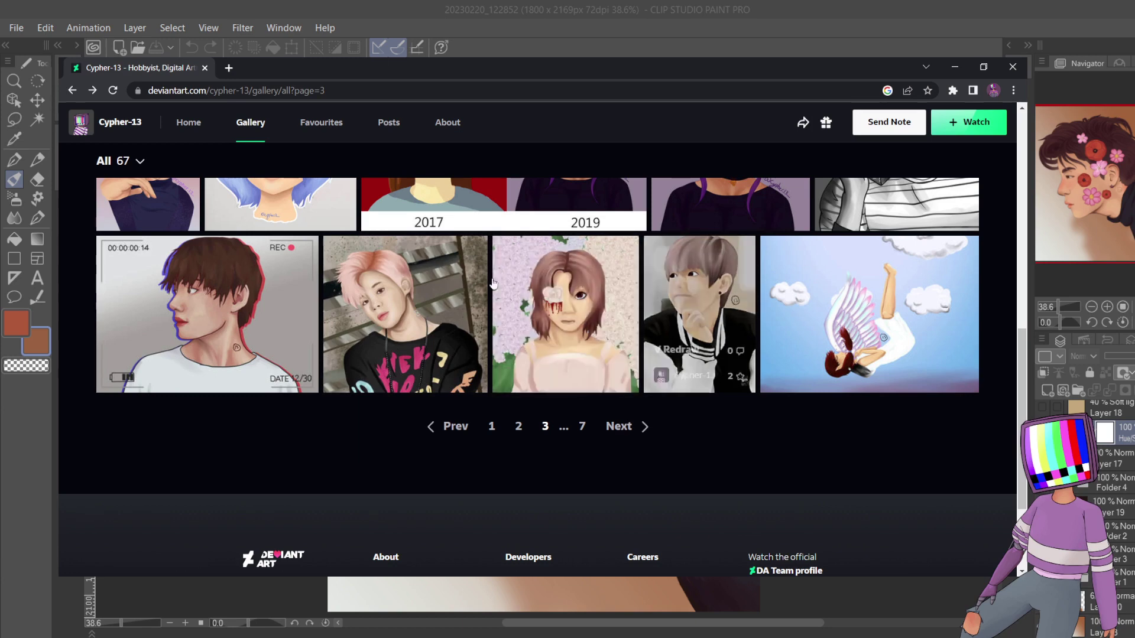
- Open the Happy birthday Taehyung artwork and compare its skin shading with the Jimin Redraw
{"action": "left_click", "coordinate": [188, 301]}
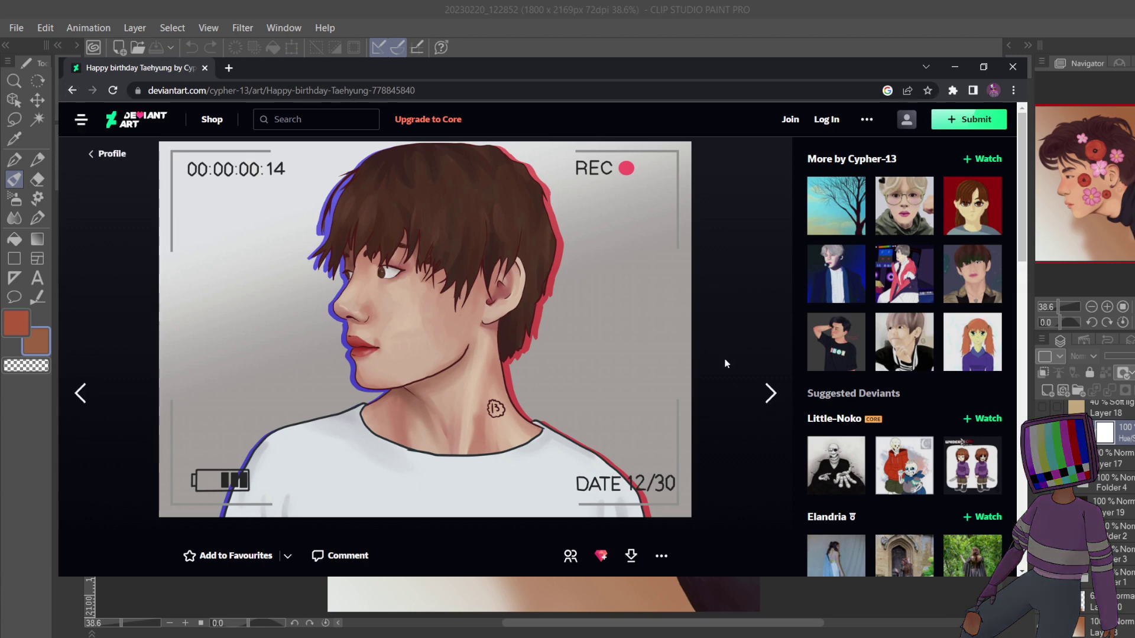
{"action": "left_click", "coordinate": [770, 393]}
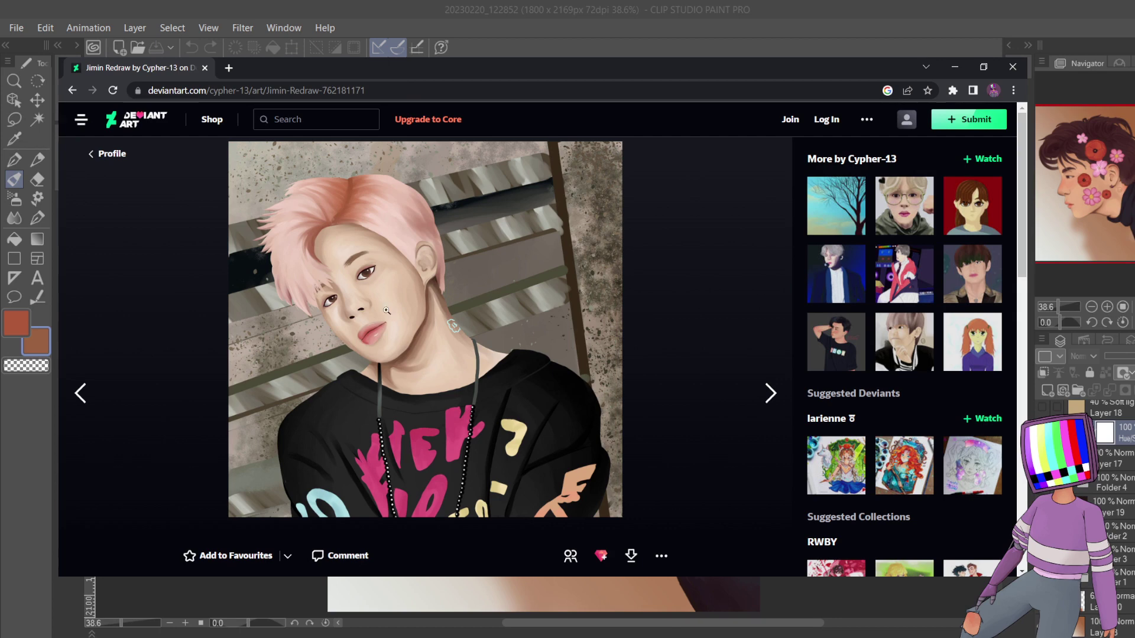
{"action": "left_click", "coordinate": [78, 393]}
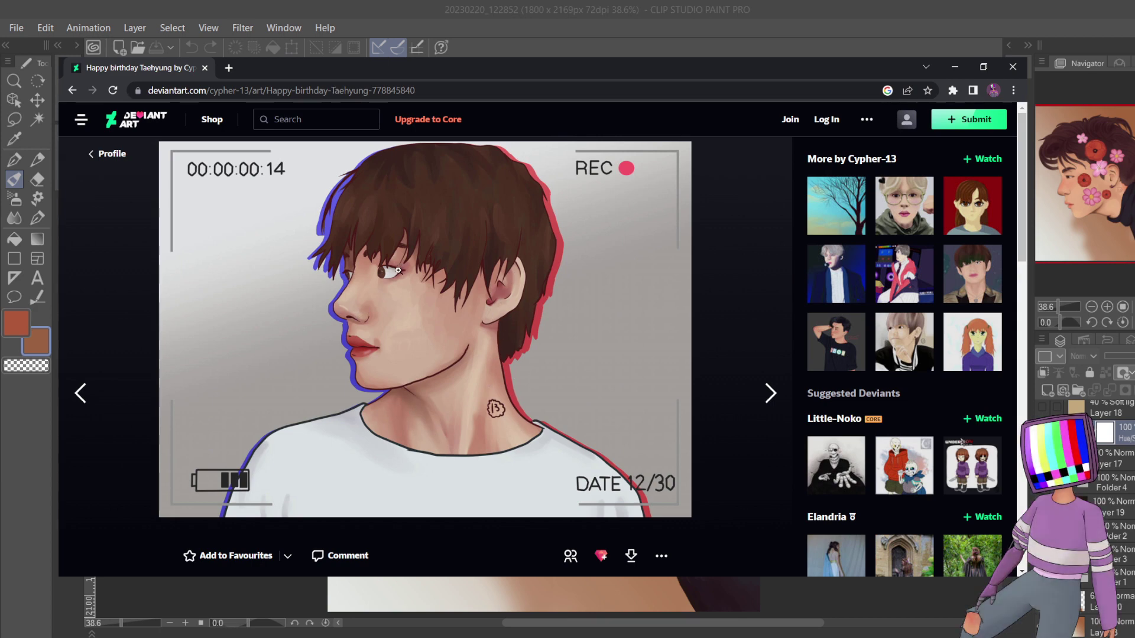
{"action": "key", "text": "Right"}
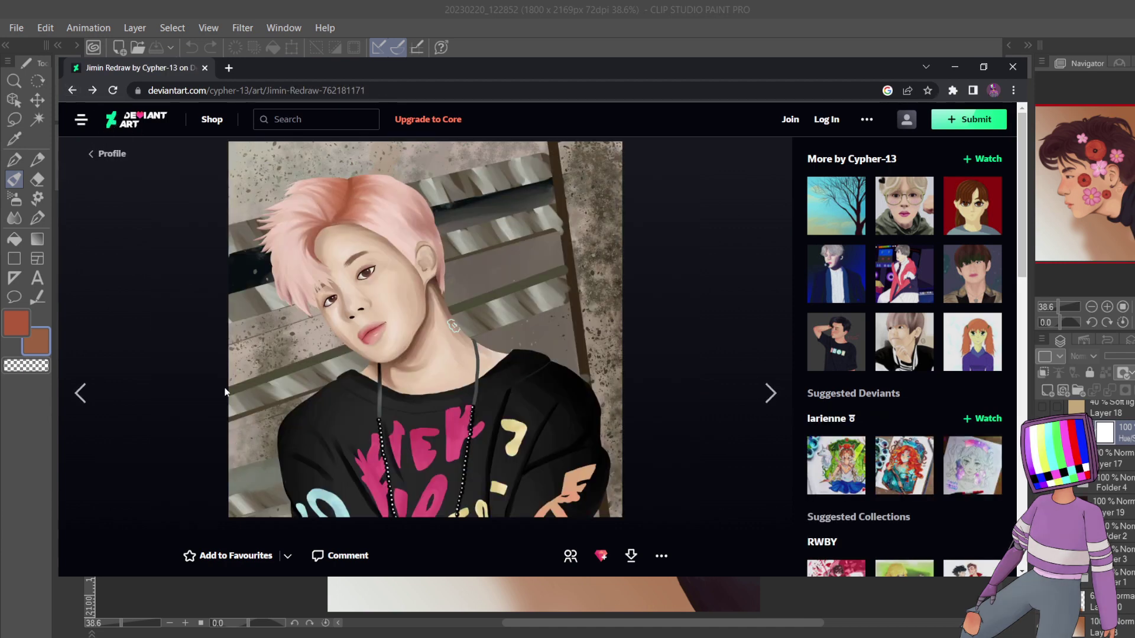
- Open the artist's profile page from the artwork and look through the posted pieces down to the Rose redraw
{"action": "scroll", "coordinate": [210, 506], "scroll_direction": "down", "scroll_amount": 2}
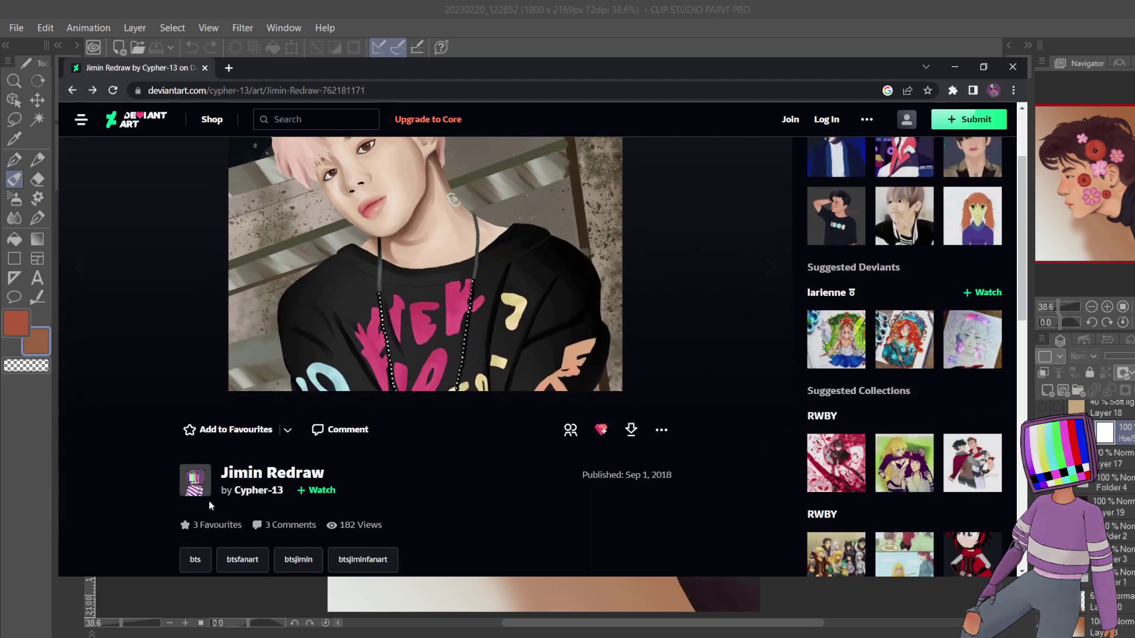
{"action": "left_click", "coordinate": [262, 491]}
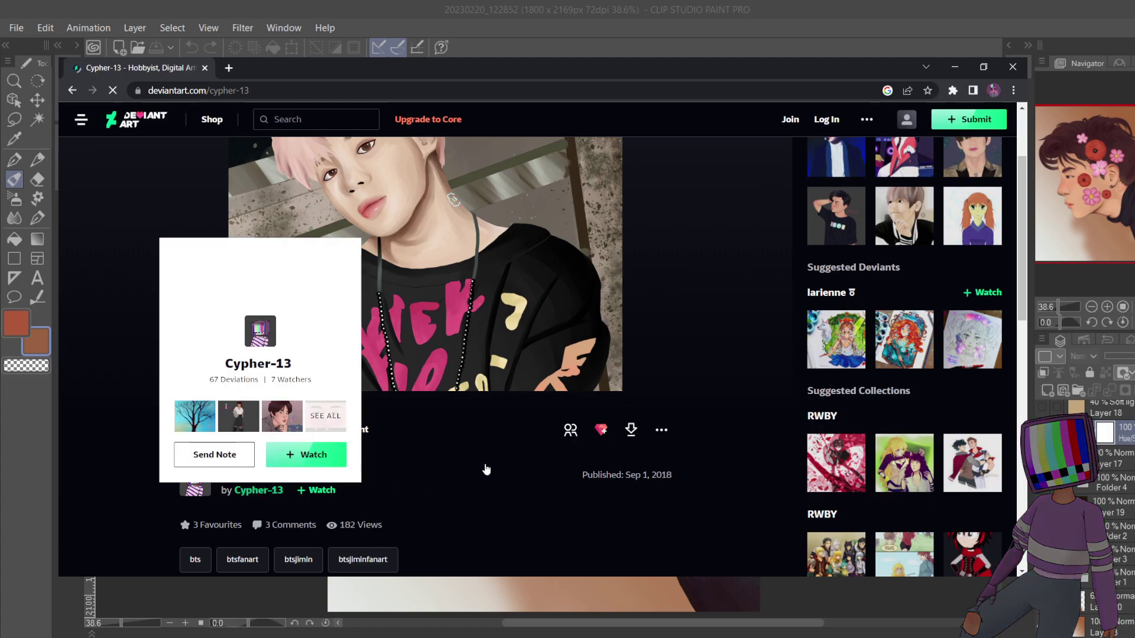
{"action": "scroll", "coordinate": [486, 469], "scroll_direction": "down", "scroll_amount": 10}
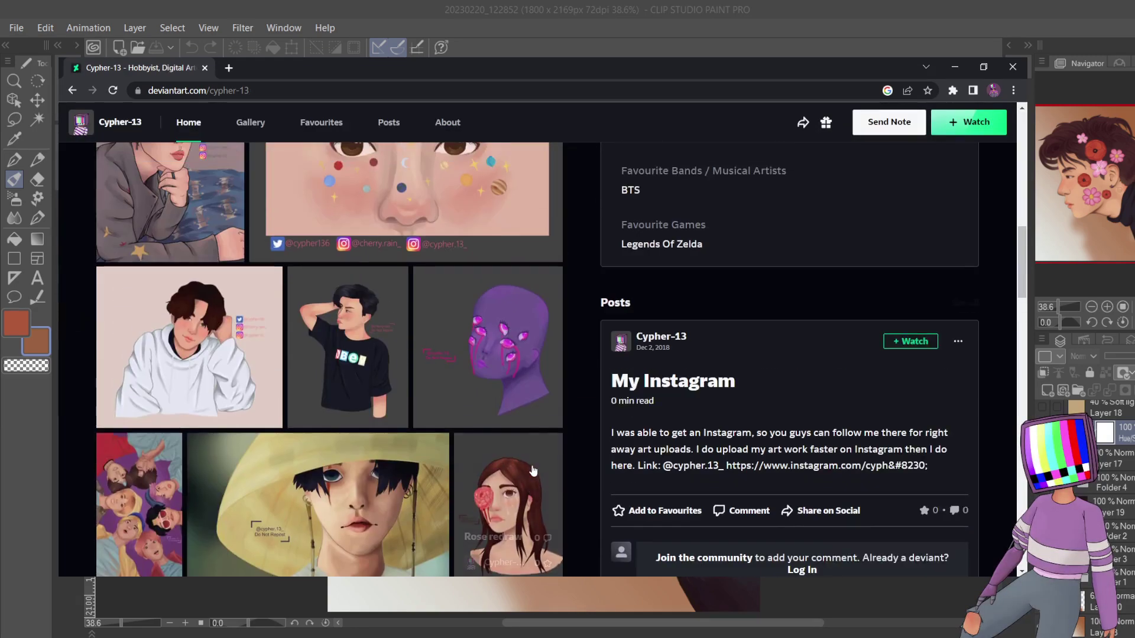
{"action": "scroll", "coordinate": [533, 471], "scroll_direction": "up", "scroll_amount": 3}
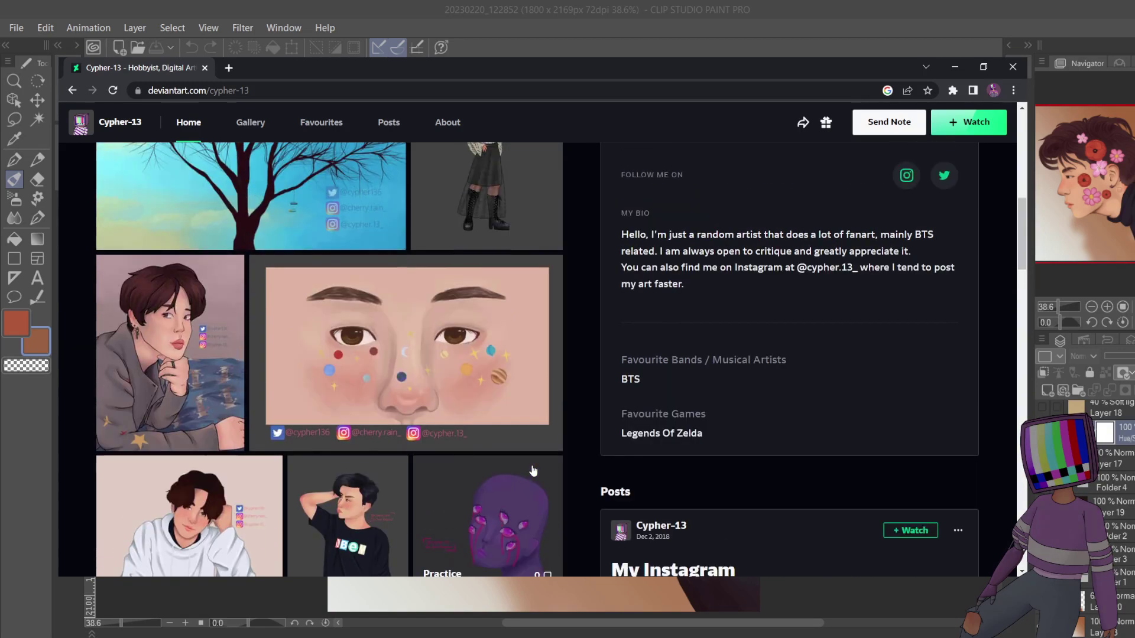
{"action": "scroll", "coordinate": [533, 471], "scroll_direction": "down", "scroll_amount": 5}
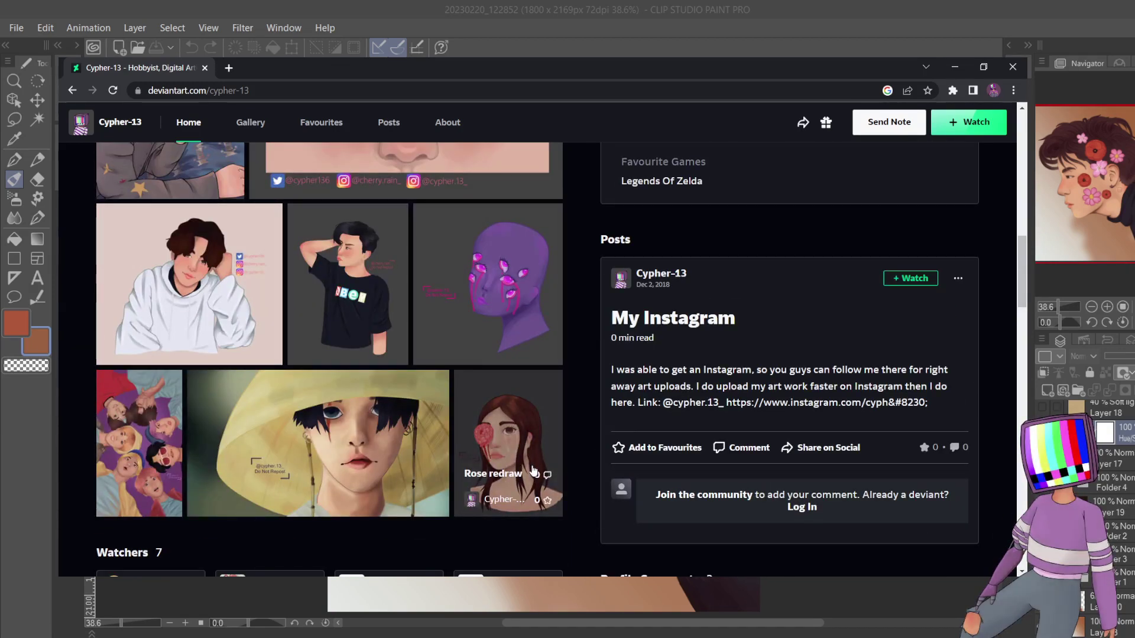
- Close the browser and the flower portrait 20230220_122852 to return to the rose illustration in Clip Studio Paint
{"action": "left_click", "coordinate": [1013, 66]}
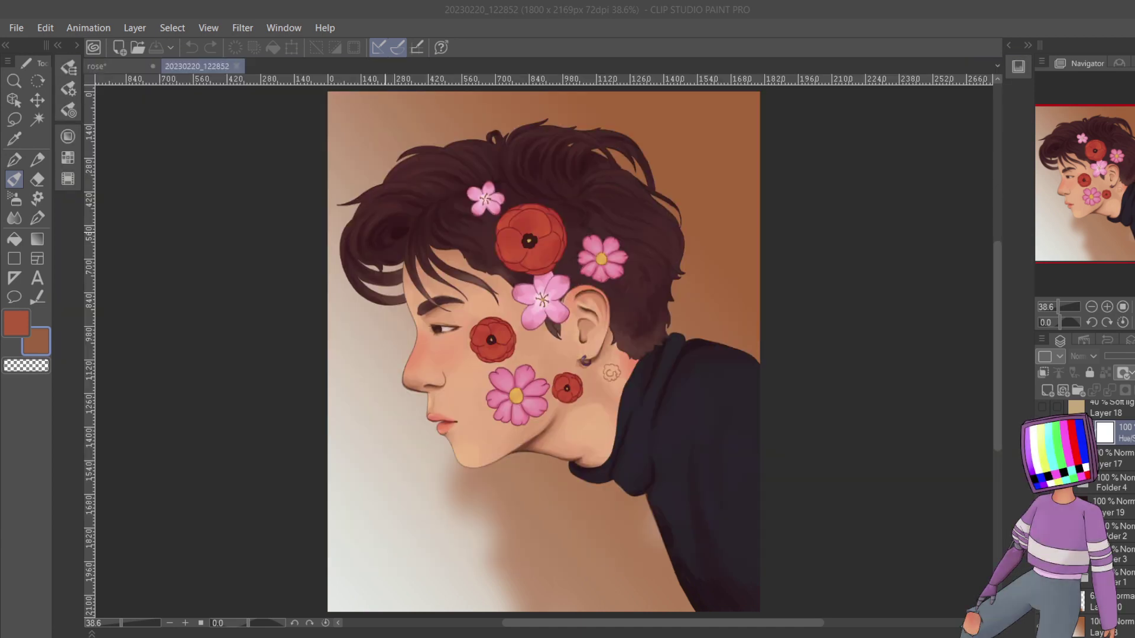
{"action": "left_click", "coordinate": [240, 68]}
{"action": "left_click", "coordinate": [237, 66]}
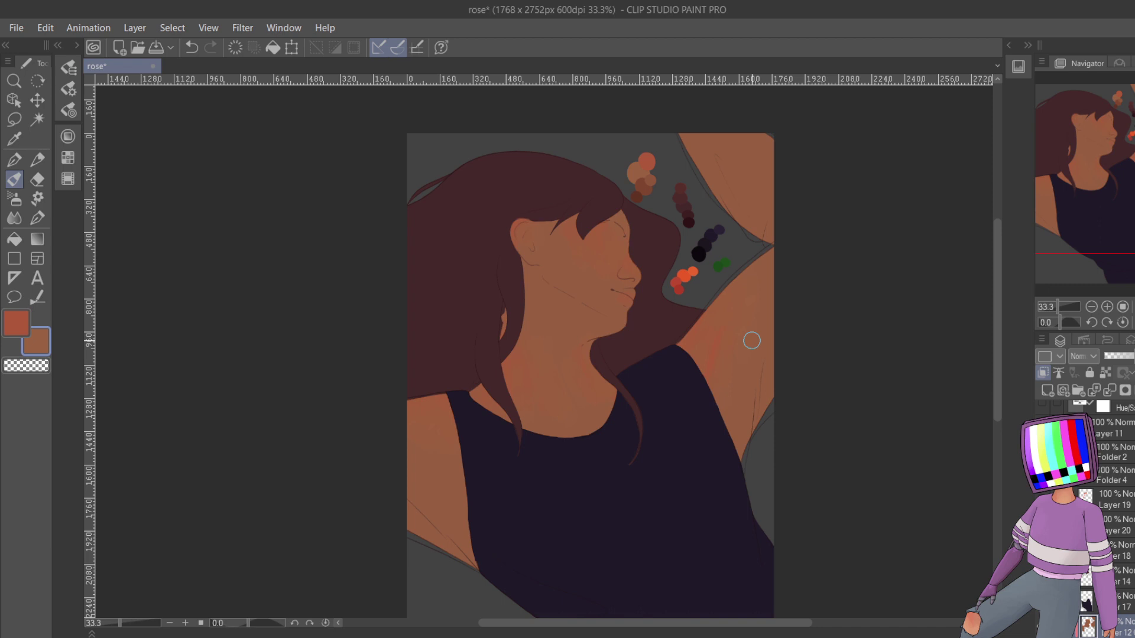
- Examine the blended blush on the figure's face, ear, neck and arms up close
{"action": "scroll", "coordinate": [656, 300], "scroll_direction": "up", "scroll_amount": 1}
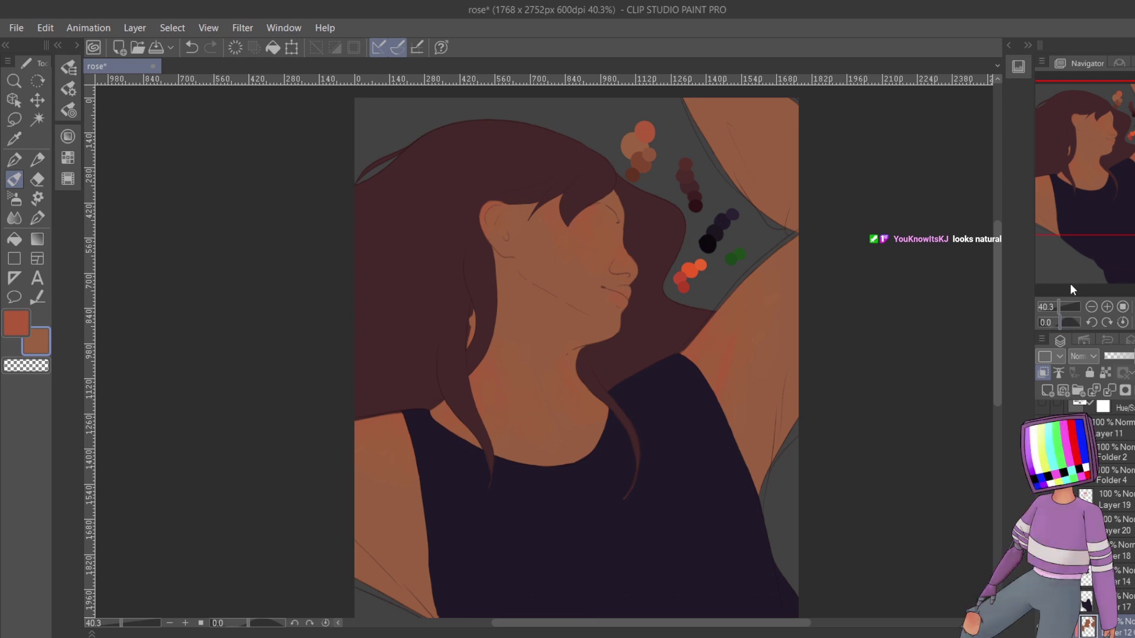
{"action": "left_click_drag", "start_coordinate": [1117, 175], "coordinate": [1112, 170]}
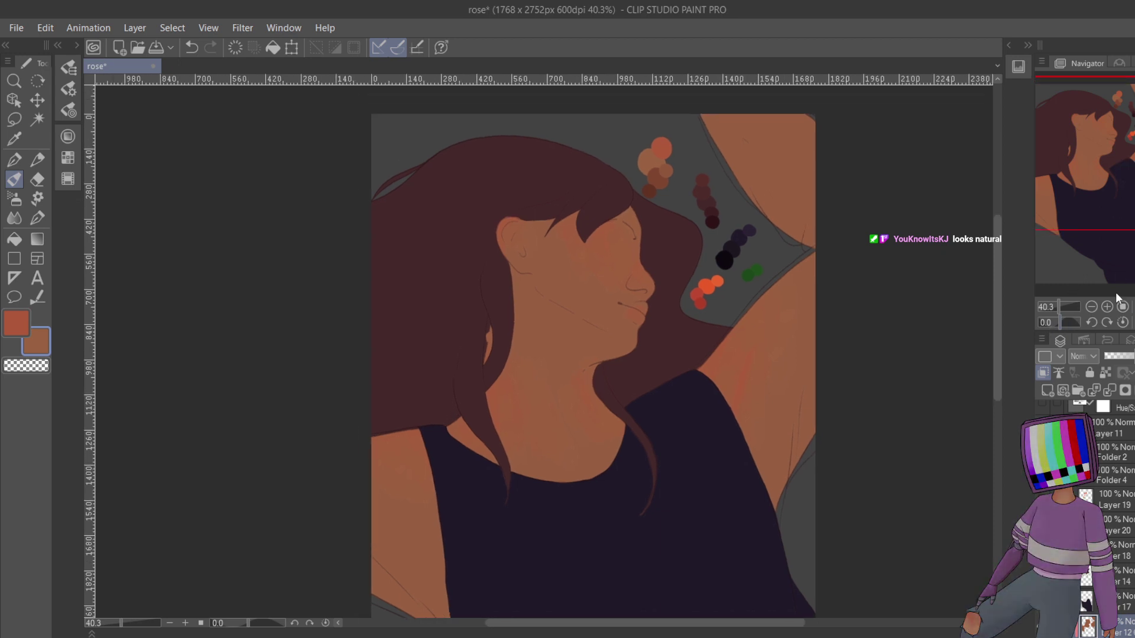
{"action": "left_click", "coordinate": [1106, 306]}
{"action": "left_click", "coordinate": [1106, 305]}
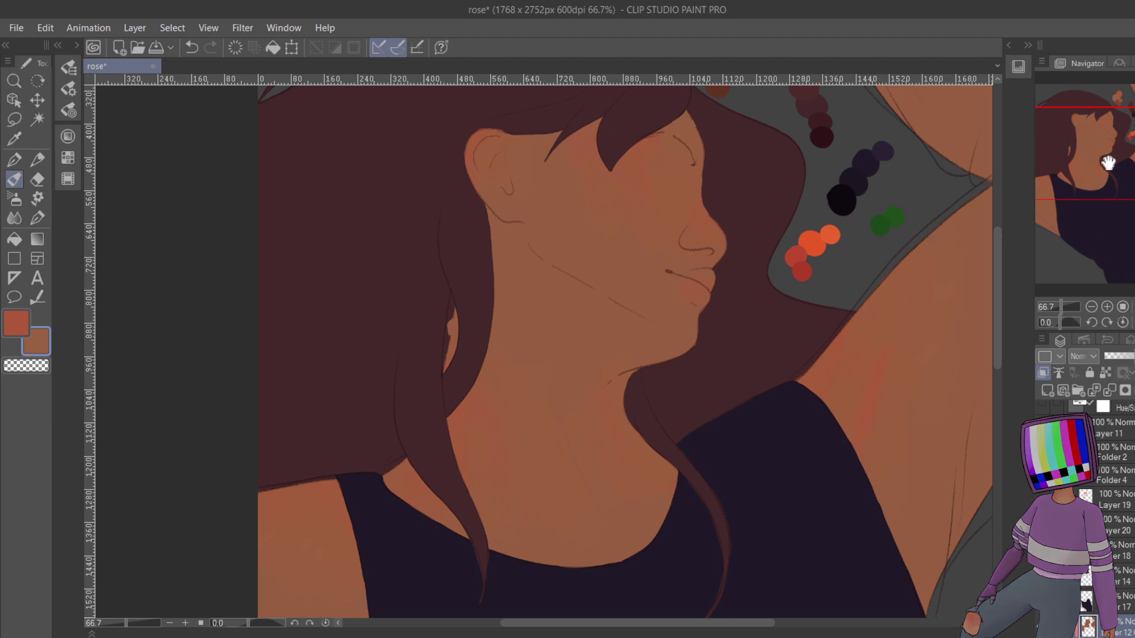
{"action": "left_click_drag", "start_coordinate": [1119, 169], "coordinate": [1119, 146]}
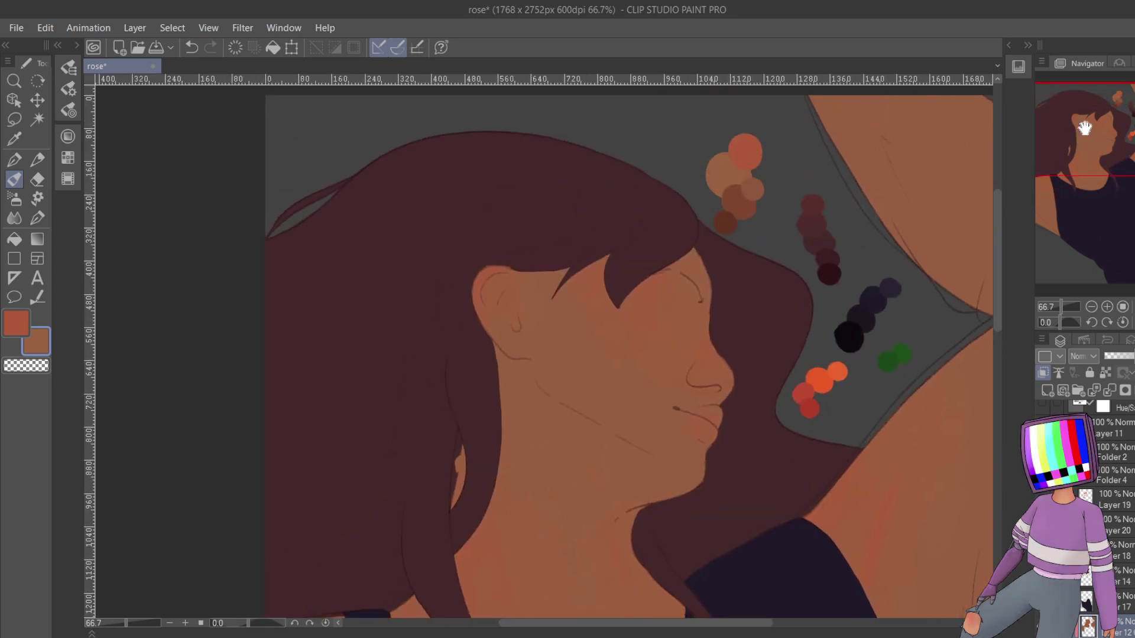
{"action": "left_click_drag", "start_coordinate": [1114, 130], "coordinate": [1113, 147]}
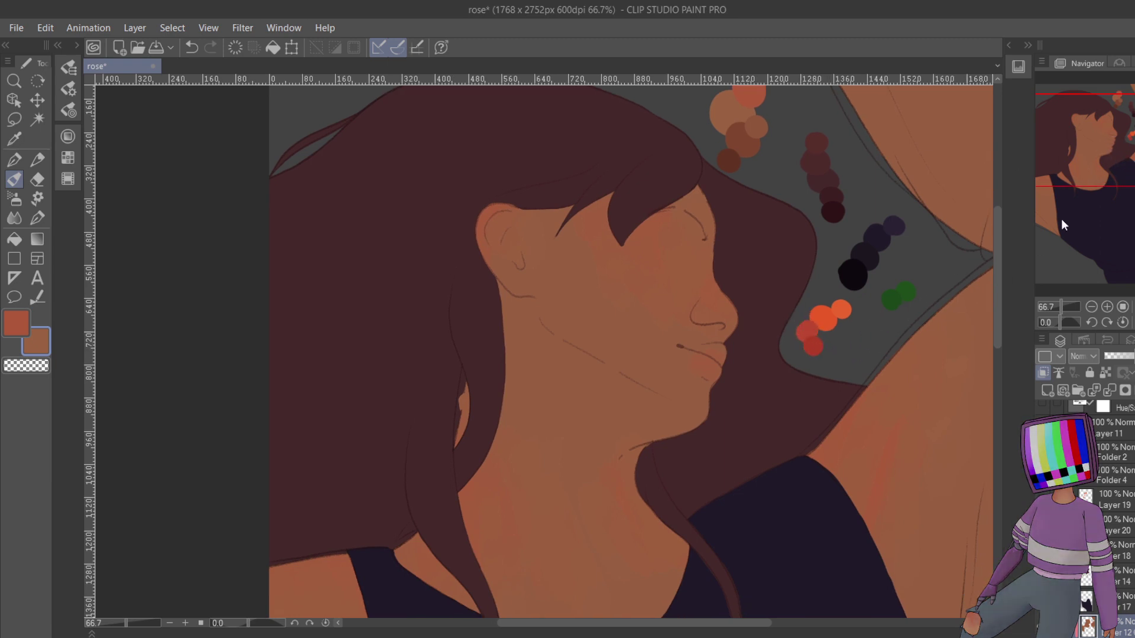
{"action": "left_click_drag", "start_coordinate": [568, 354], "coordinate": [469, 260]}
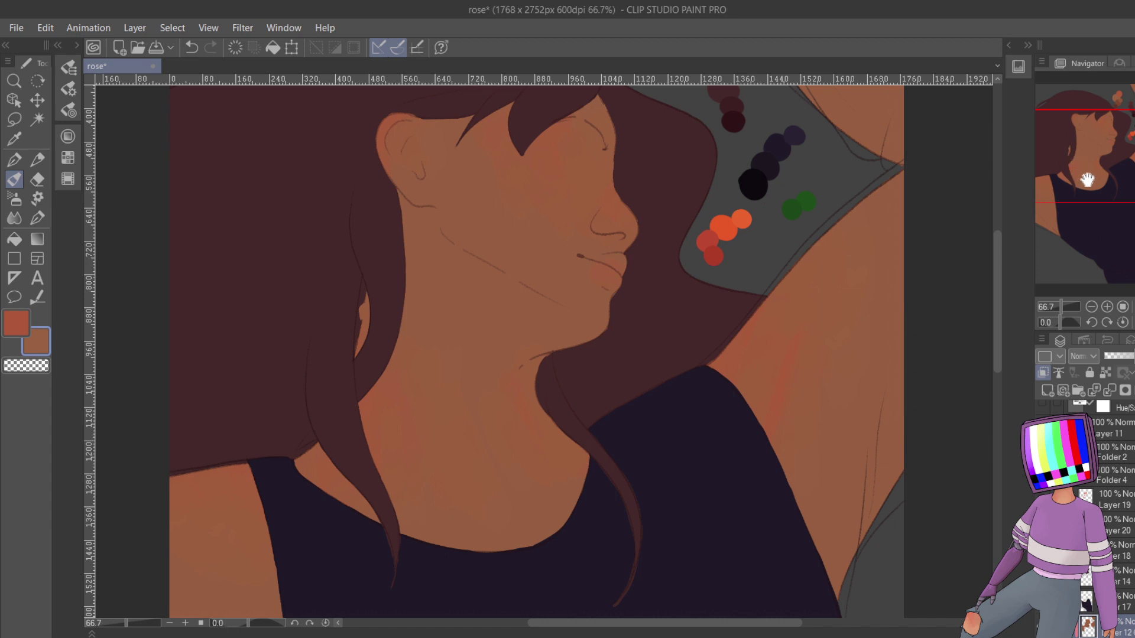
{"action": "left_click_drag", "start_coordinate": [1114, 165], "coordinate": [1115, 137]}
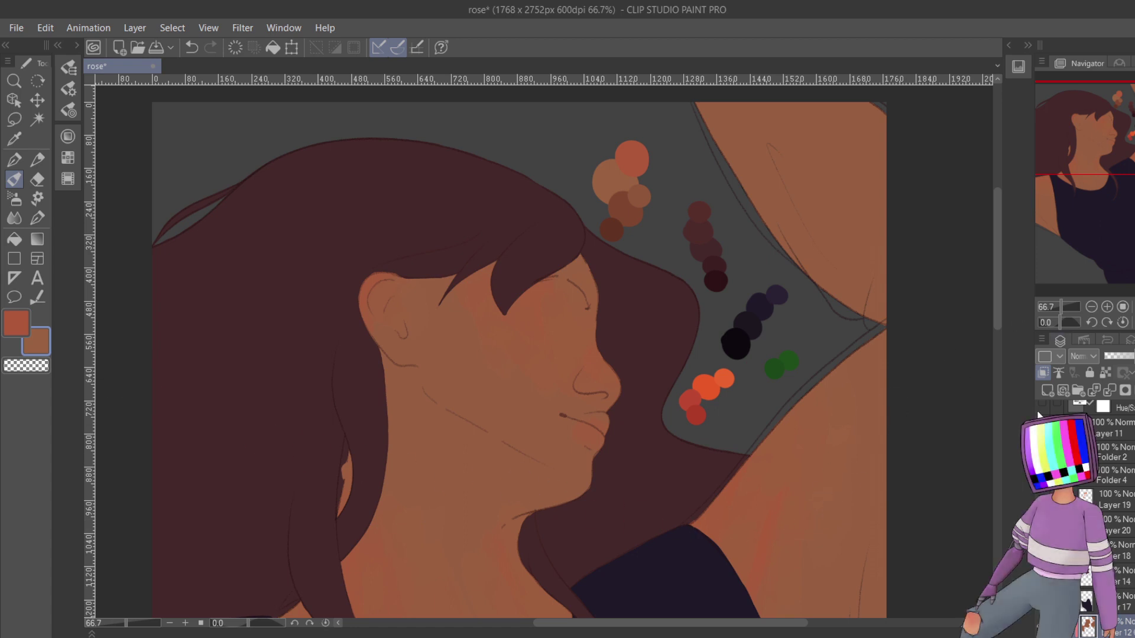
{"action": "left_click_drag", "start_coordinate": [1097, 137], "coordinate": [1091, 157]}
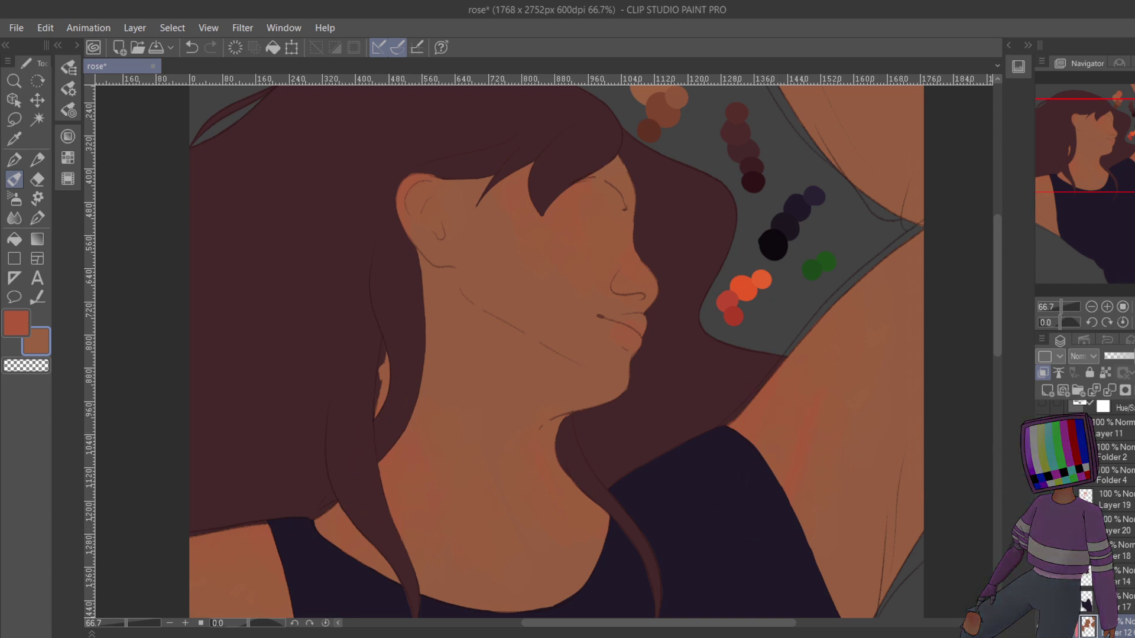
- Show Layer 11 and Folder 2 to bring back the arm shading and the roses with their vines
{"action": "left_click", "coordinate": [1043, 427]}
{"action": "left_click", "coordinate": [1044, 452]}
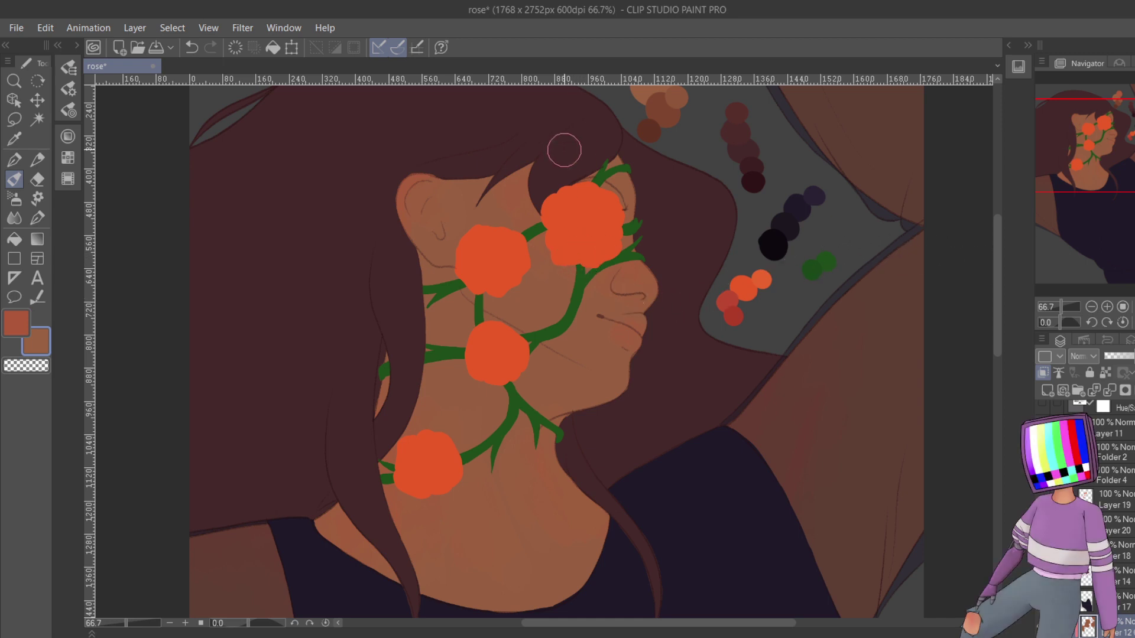
{"action": "left_click", "coordinate": [1092, 307]}
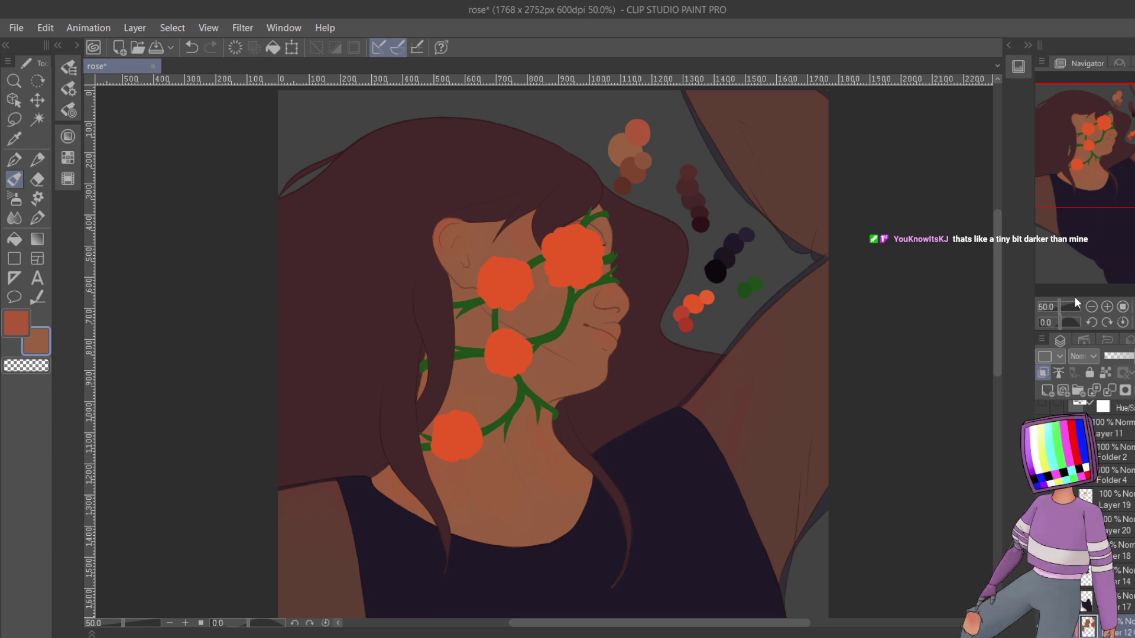
- Expand the Sub View and bring its reference skin-tone swatches into full view
{"action": "left_click", "coordinate": [1009, 44]}
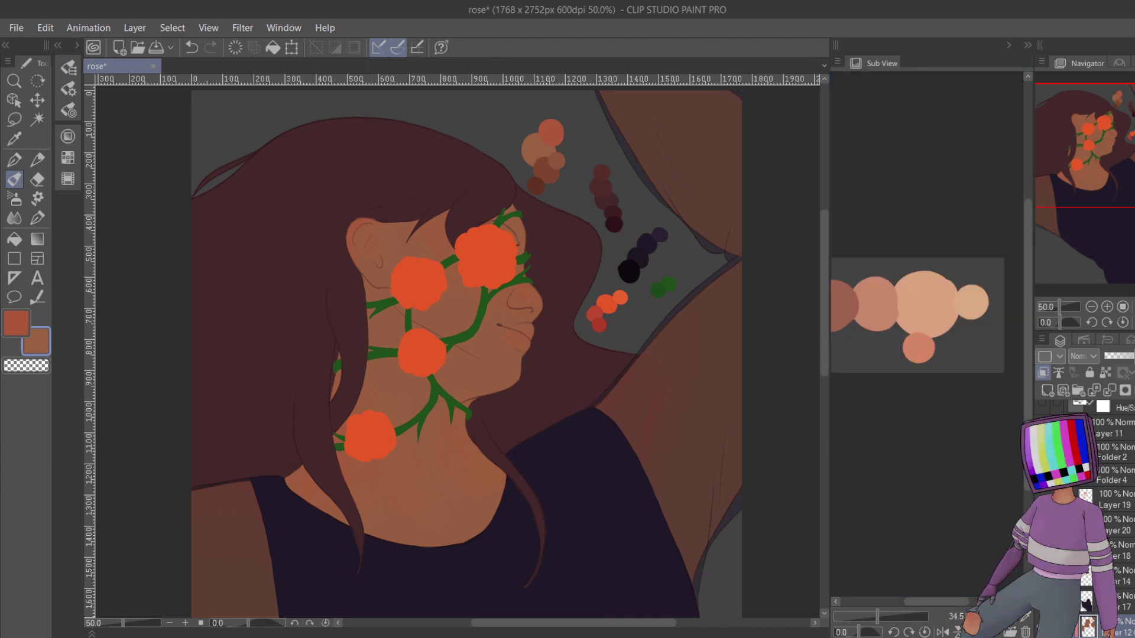
{"action": "left_click_drag", "start_coordinate": [912, 339], "coordinate": [936, 399]}
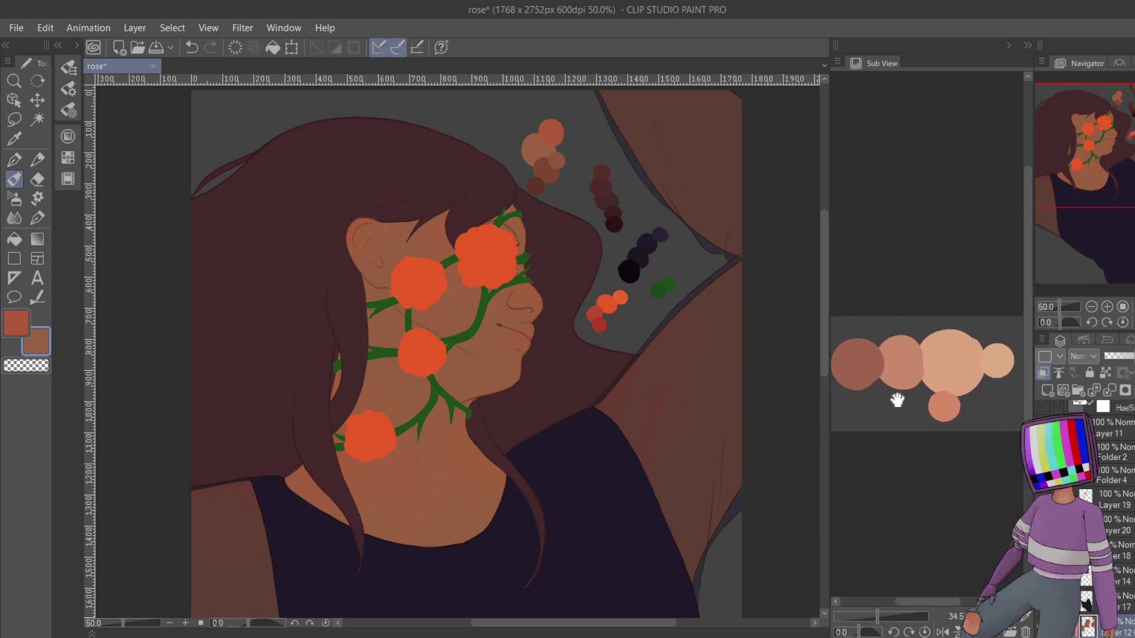
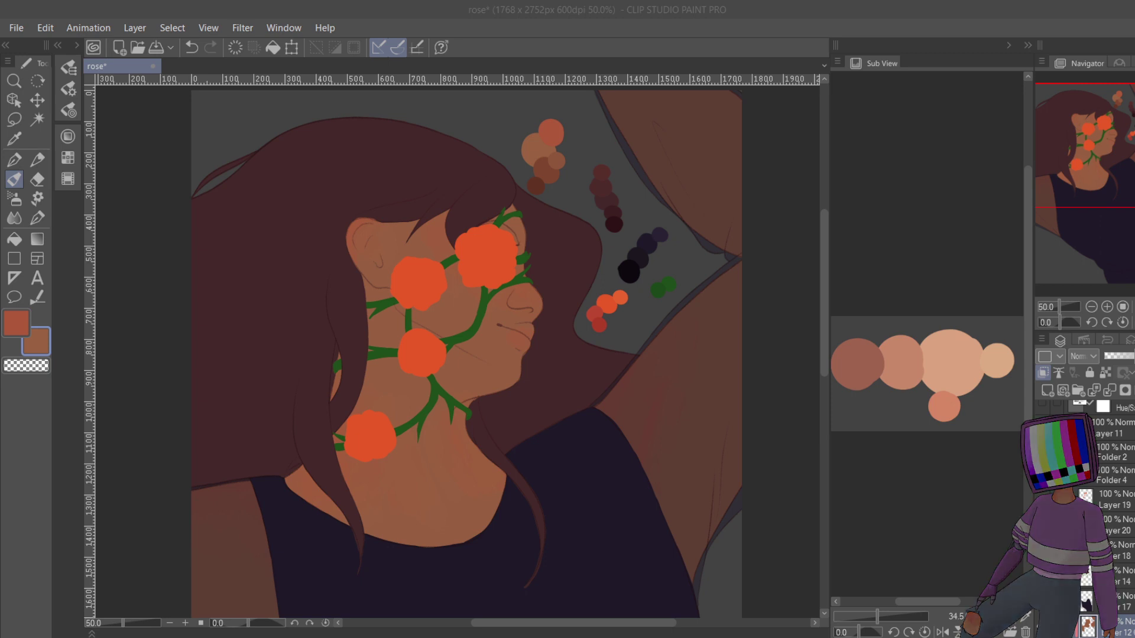
- Paste the makeup skin-tone chart as a new layer above Layer 13 and sample the W6 swatch's color
{"action": "key", "text": "ctrl+v"}
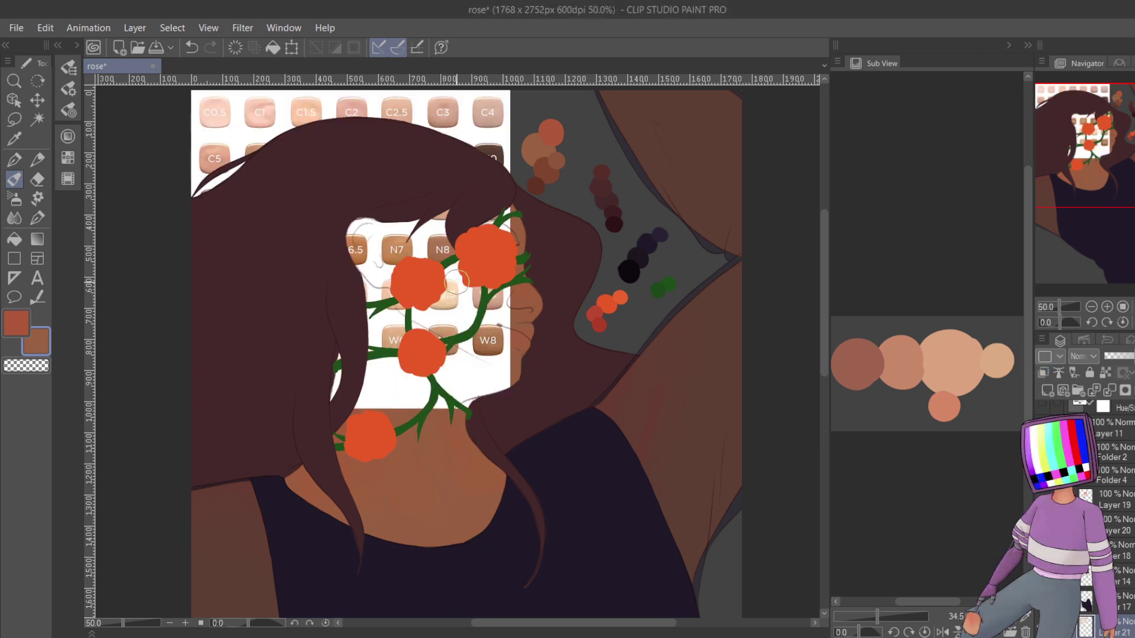
{"action": "key", "text": "ctrl+z"}
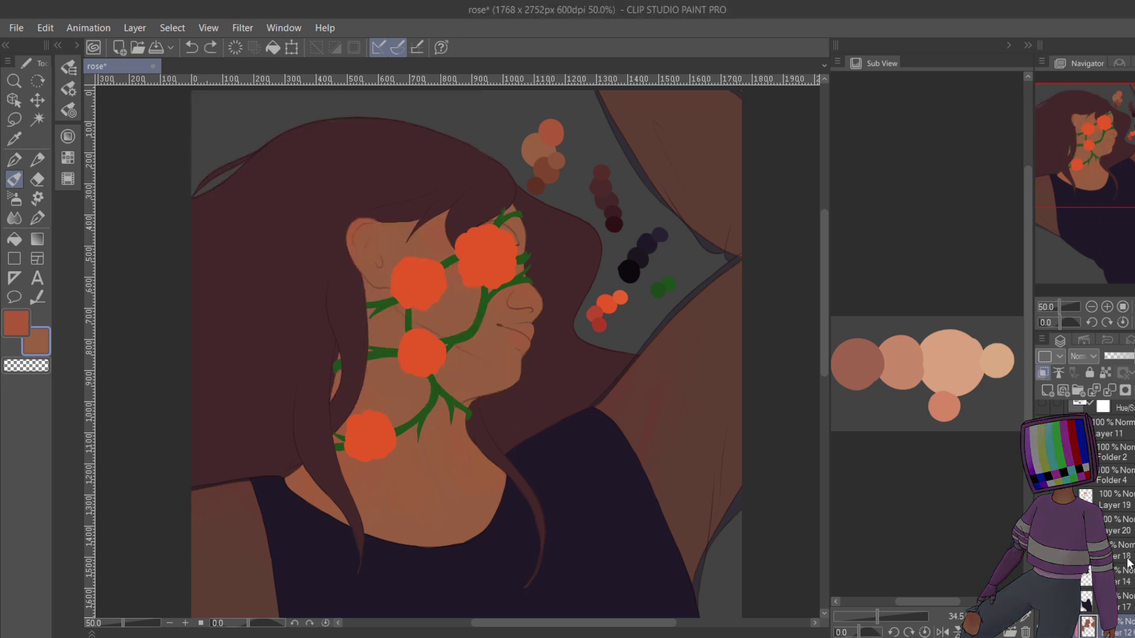
{"action": "scroll", "coordinate": [1129, 435], "scroll_direction": "up", "scroll_amount": 2}
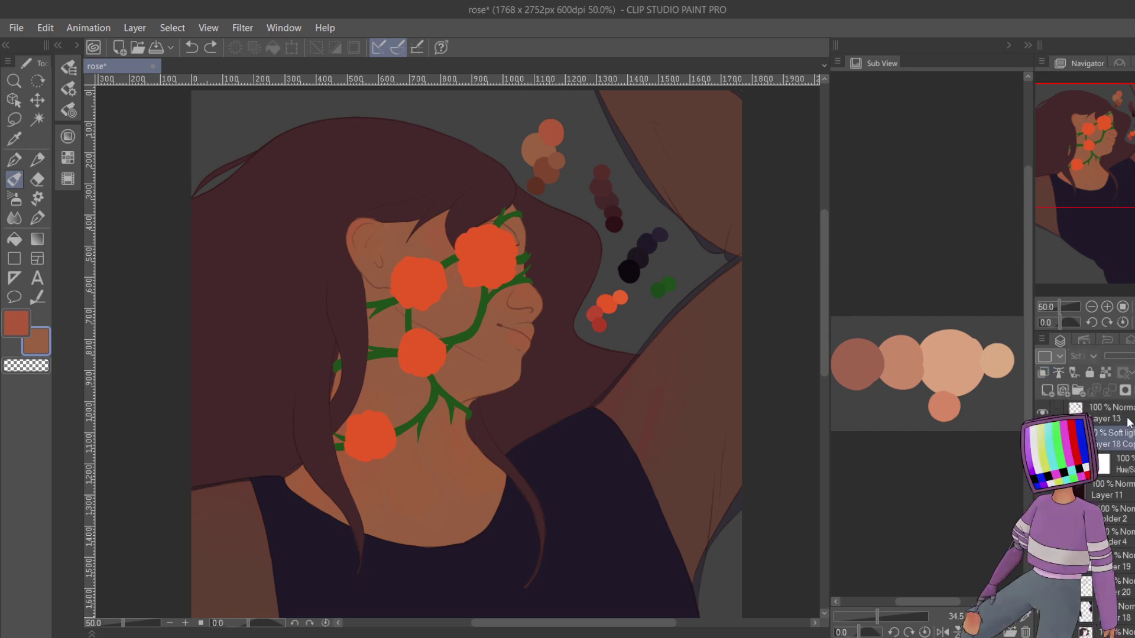
{"action": "key", "text": "ctrl+y"}
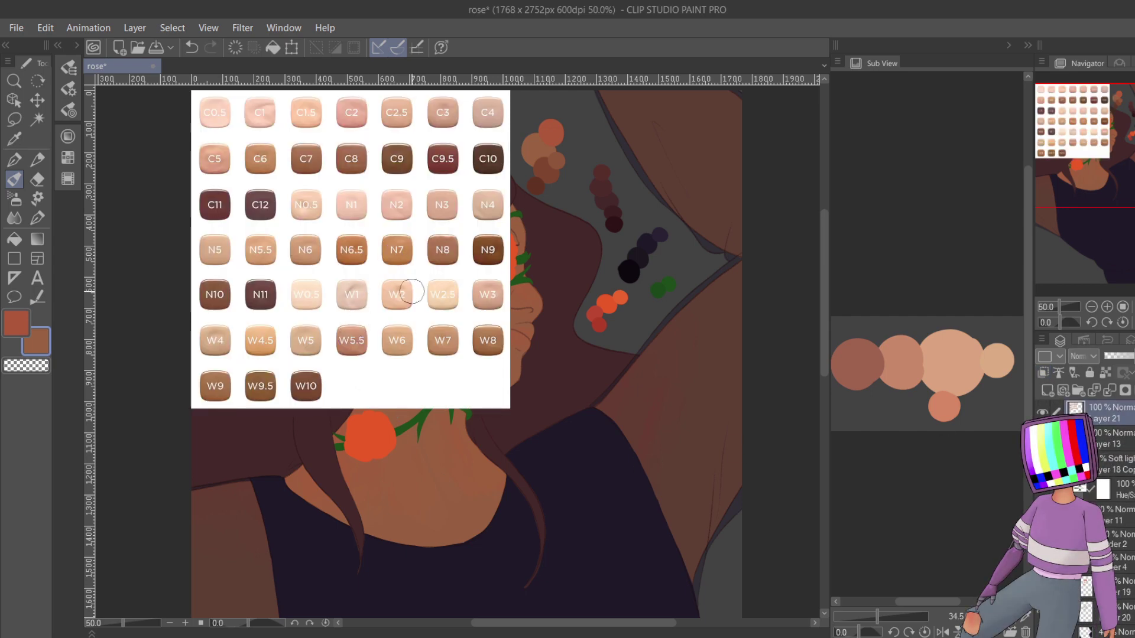
{"action": "scroll", "coordinate": [413, 291], "scroll_direction": "up", "scroll_amount": 3}
{"action": "left_click", "coordinate": [384, 354], "text": "alt"}
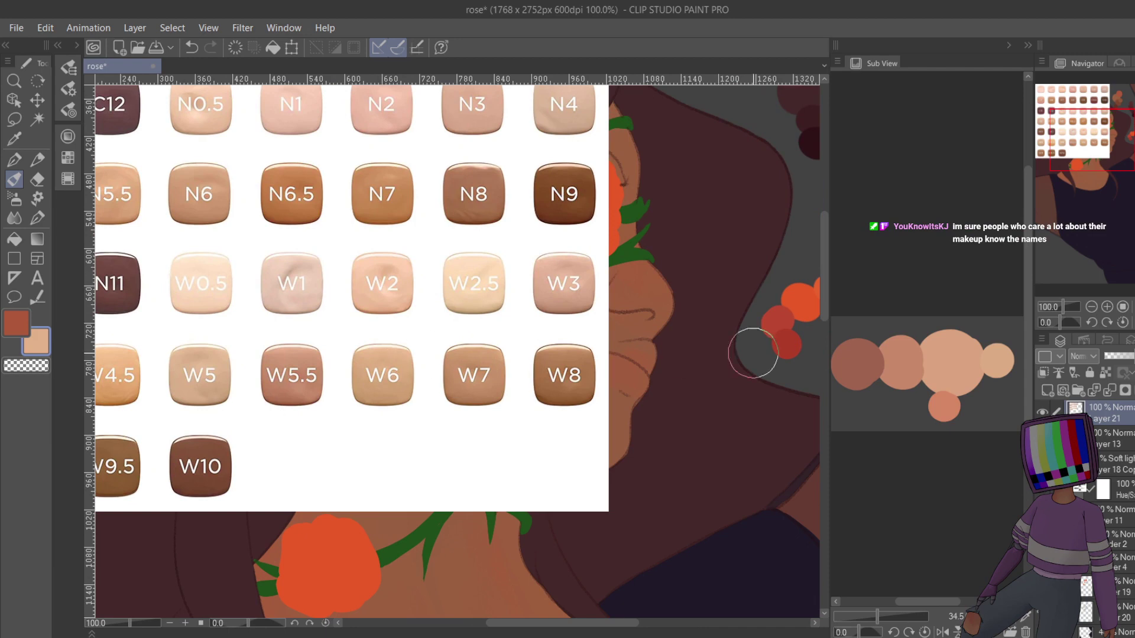
- Try the W6 tone and the Sub View's large skin tone in scribbles over the chart, and remove the chart layer
{"action": "left_click", "coordinate": [37, 218]}
{"action": "mouse_move", "coordinate": [458, 305]}
{"action": "left_mouse_down"}
{"action": "mouse_move", "coordinate": [420, 423]}
{"action": "mouse_move", "coordinate": [477, 520]}
{"action": "mouse_move", "coordinate": [467, 565]}
{"action": "left_mouse_up"}
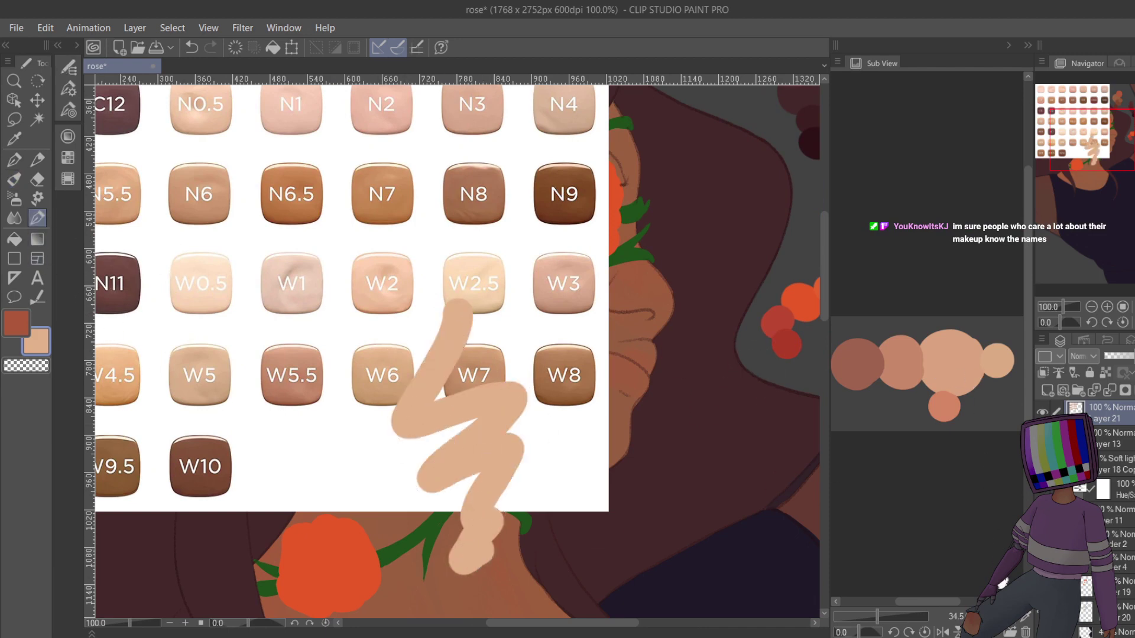
{"action": "left_click", "coordinate": [961, 346]}
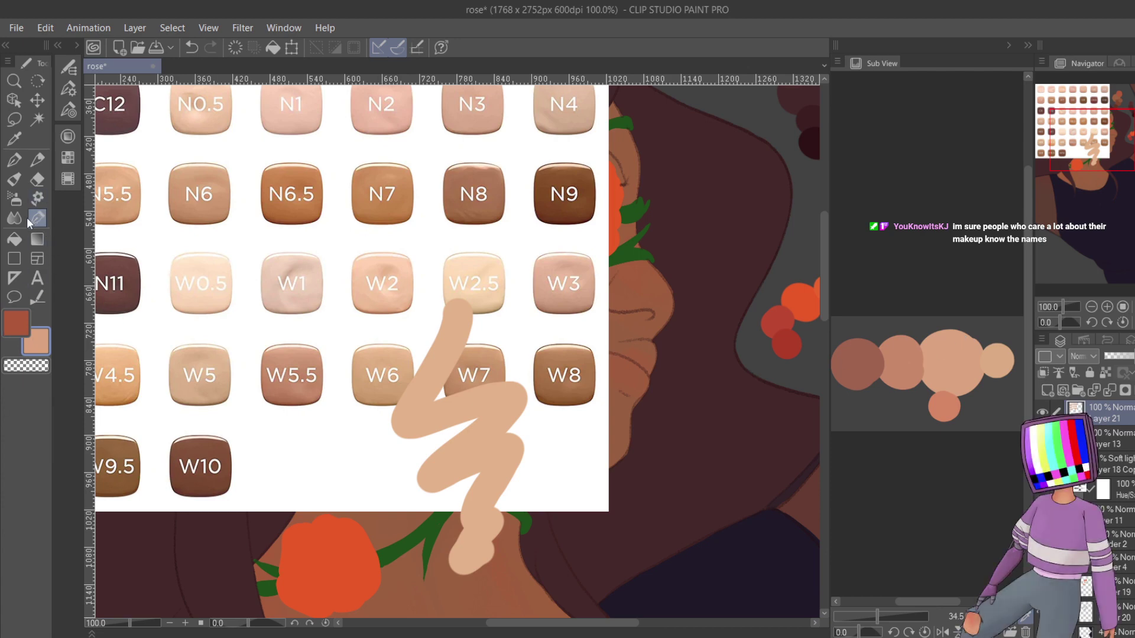
{"action": "mouse_move", "coordinate": [547, 364]}
{"action": "left_mouse_down"}
{"action": "mouse_move", "coordinate": [540, 406]}
{"action": "mouse_move", "coordinate": [540, 372]}
{"action": "mouse_move", "coordinate": [517, 429]}
{"action": "mouse_move", "coordinate": [479, 358]}
{"action": "left_mouse_up"}
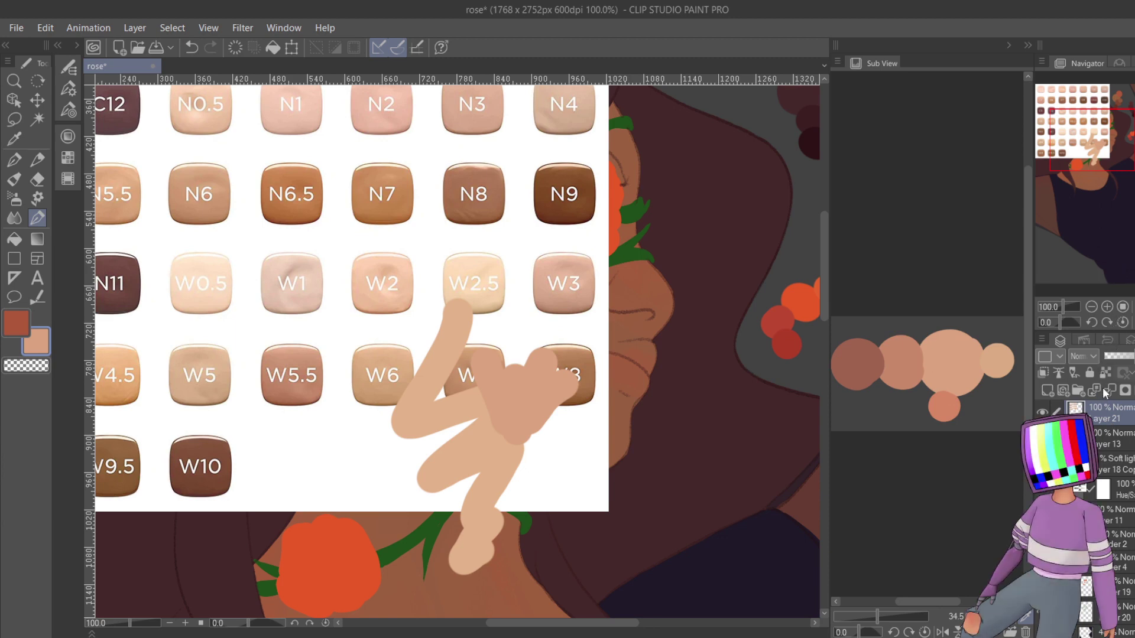
{"action": "key", "text": "ctrl+z"}
- Collapse the Sub View and bring the figure's head and torso into view
{"action": "left_click", "coordinate": [1002, 45]}
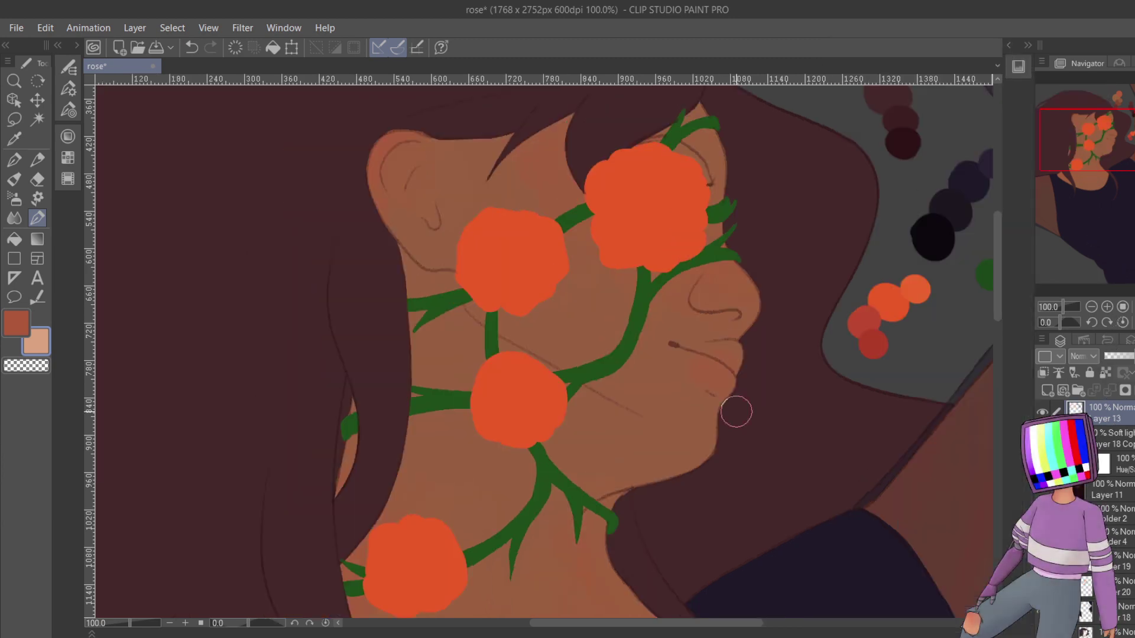
{"action": "scroll", "coordinate": [735, 405], "scroll_direction": "down", "scroll_amount": 3}
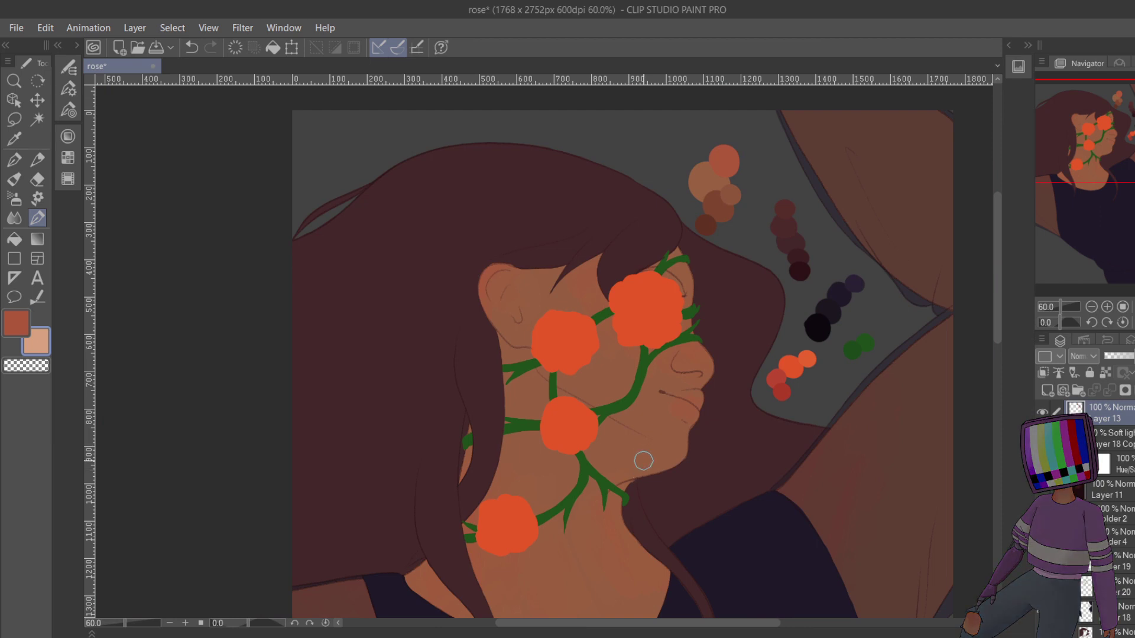
{"action": "scroll", "coordinate": [643, 460], "scroll_direction": "down", "scroll_amount": 2}
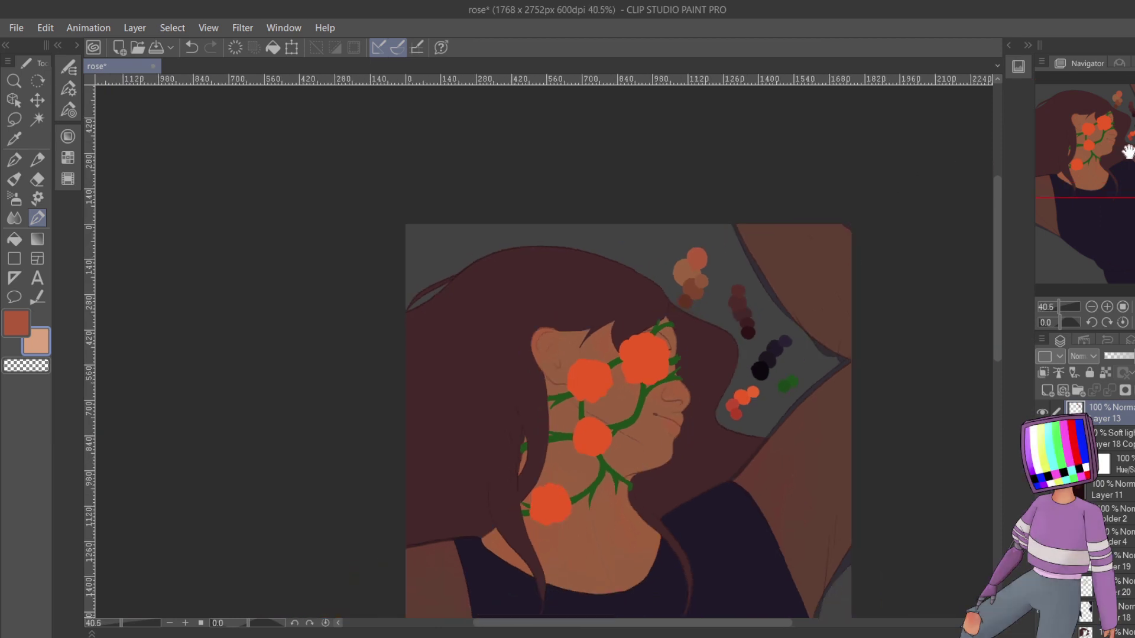
{"action": "left_click_drag", "start_coordinate": [1123, 97], "coordinate": [1131, 195]}
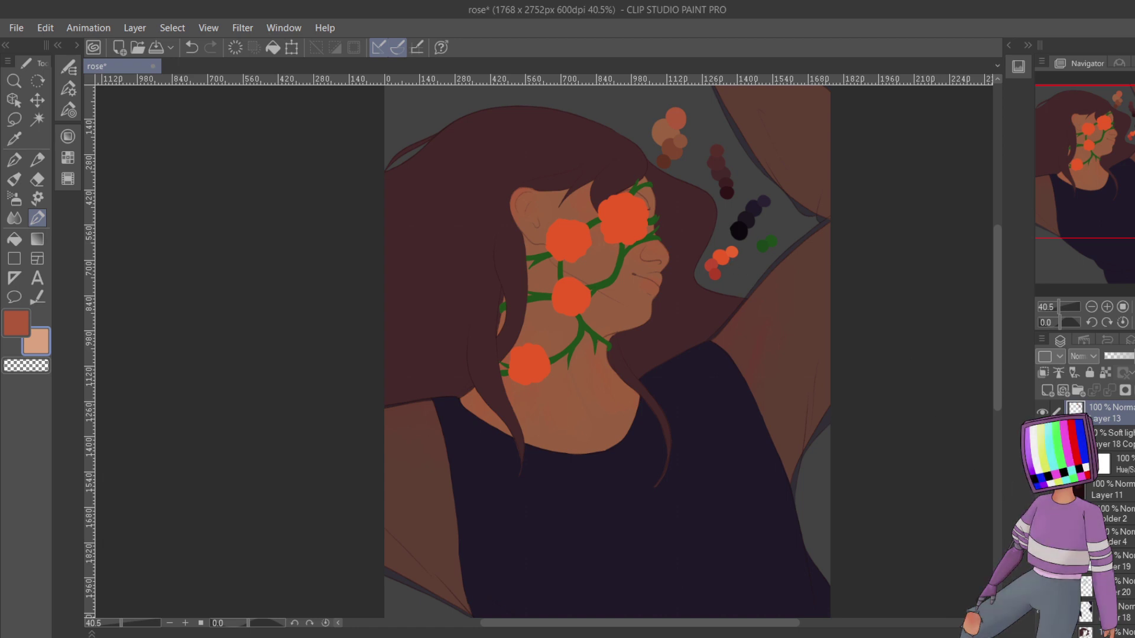
- Hide the roses and vines and make the skin layer, the Layer 12 copy, active for painting around the neck
{"action": "key", "text": "ctrl+z"}
{"action": "key", "text": "ctrl+z"}
{"action": "left_click", "coordinate": [1120, 536]}
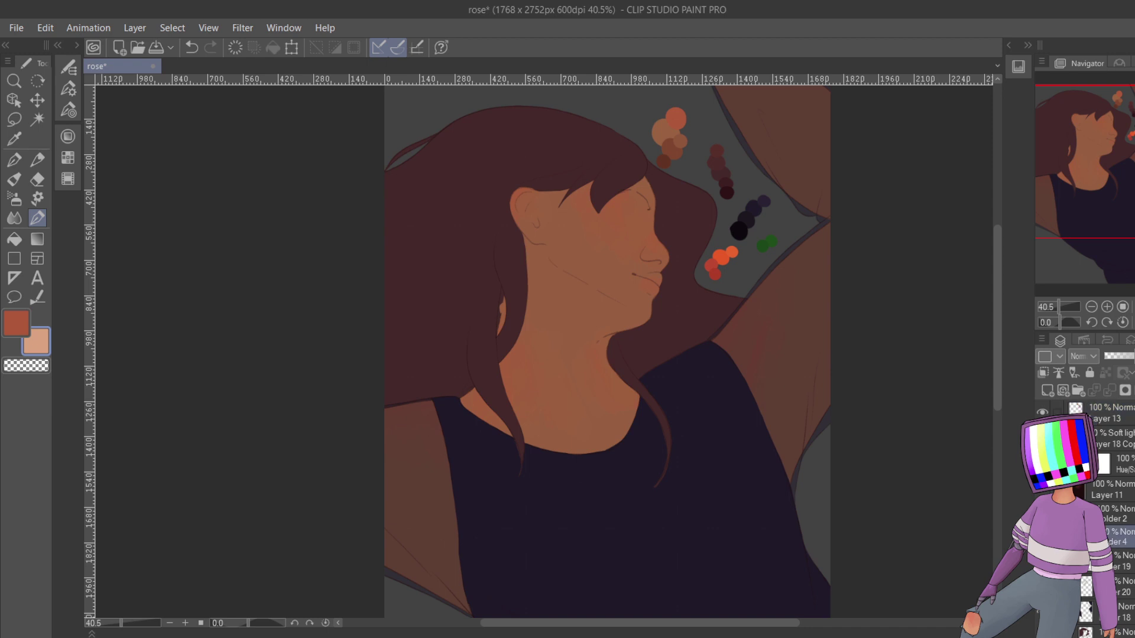
{"action": "scroll", "coordinate": [1106, 520], "scroll_direction": "down", "scroll_amount": 3}
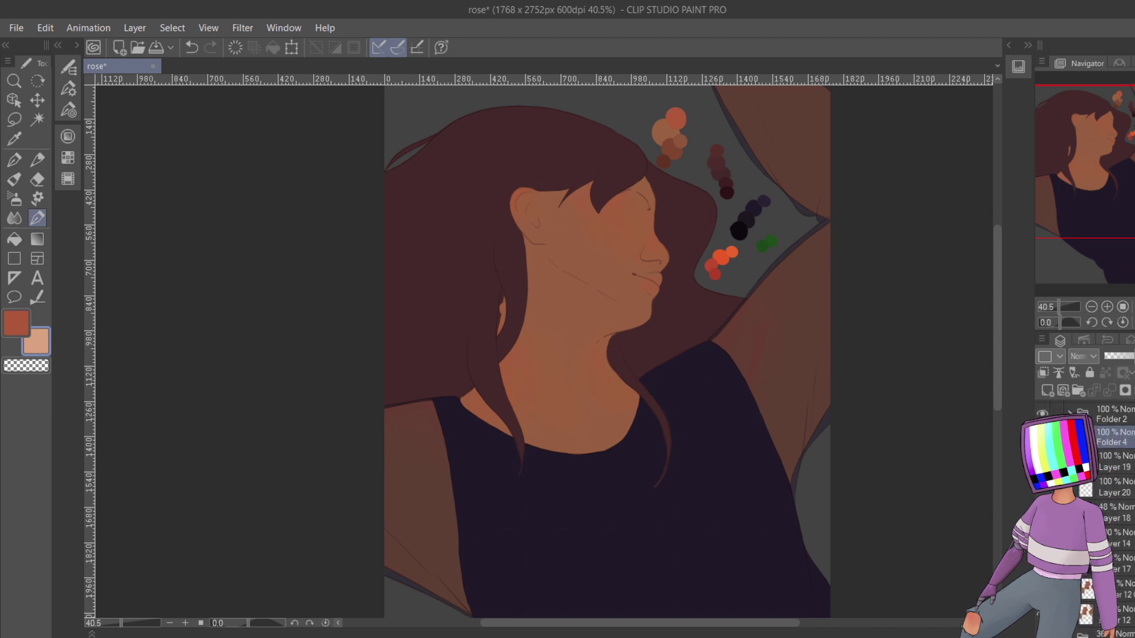
{"action": "left_click", "coordinate": [1121, 589]}
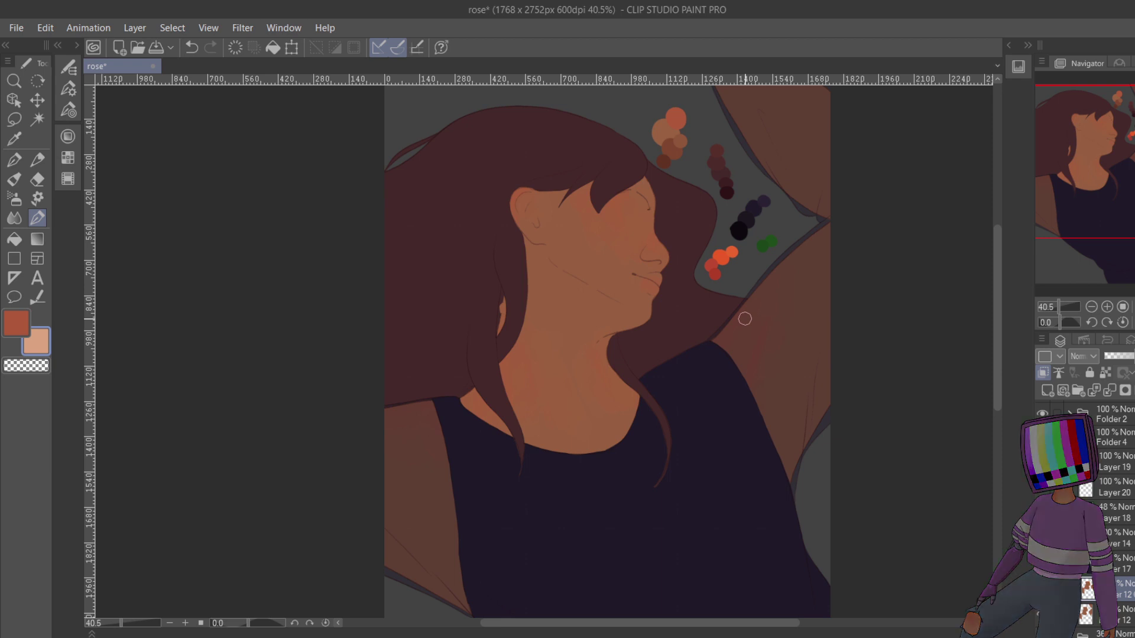
{"action": "left_click", "coordinate": [1107, 307]}
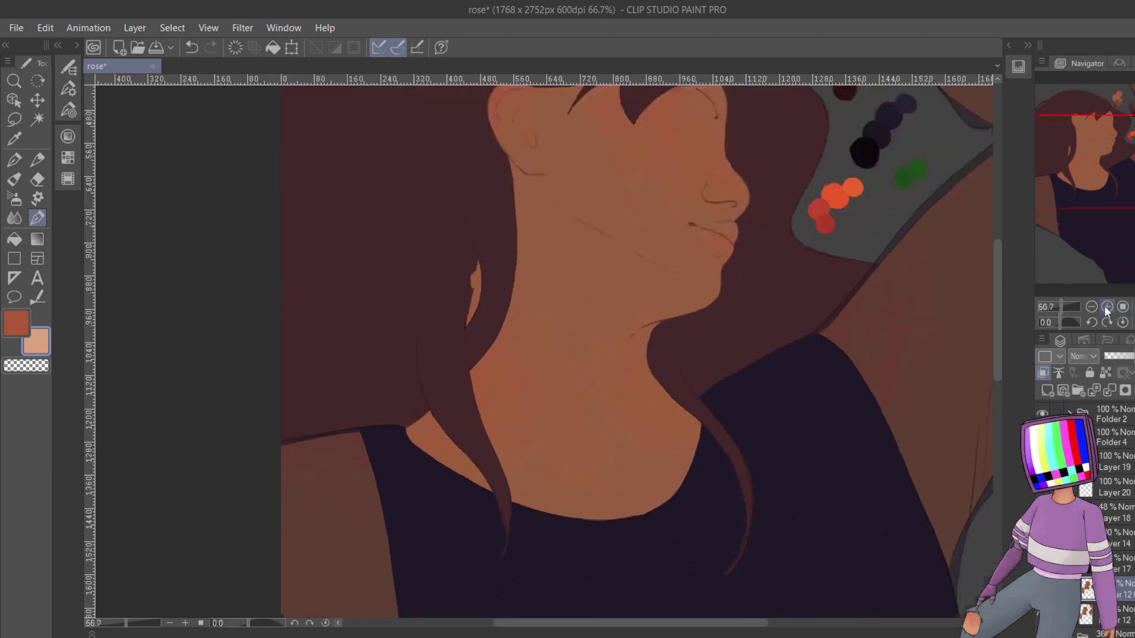
{"action": "left_click", "coordinate": [1105, 306]}
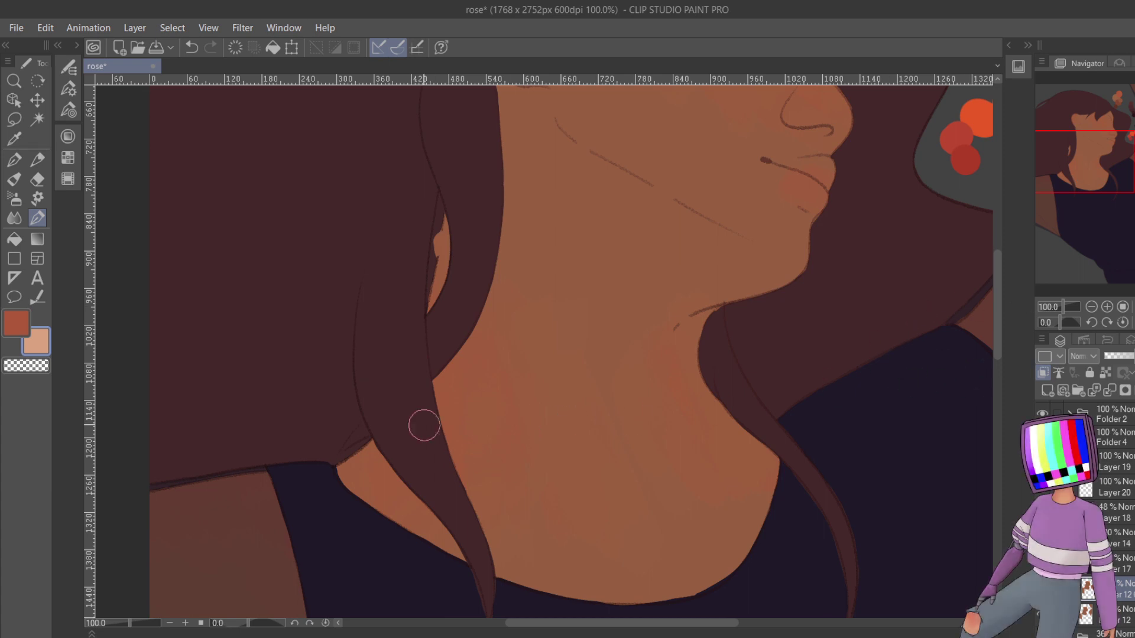
{"action": "left_click_drag", "start_coordinate": [456, 428], "coordinate": [483, 513]}
{"action": "left_click_drag", "start_coordinate": [504, 508], "coordinate": [476, 436]}
{"action": "key", "text": "ctrl+z"}
{"action": "key", "text": "ctrl+z"}
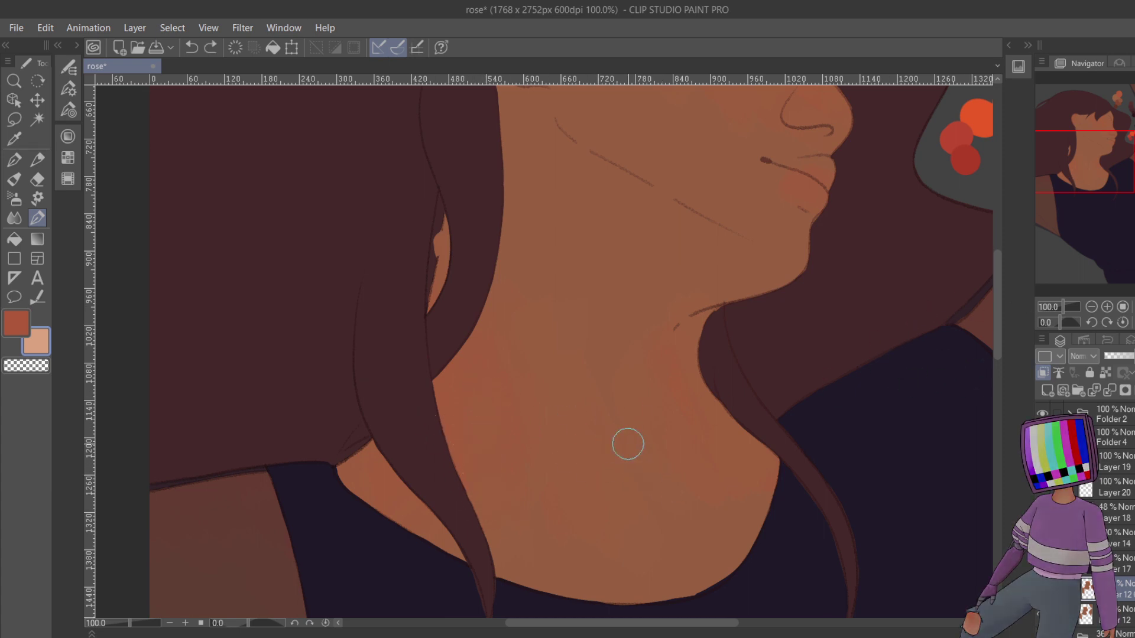
- Sample the base skin tone from the painted palette and brush it across the neck and chest to soften the blush
{"action": "scroll", "coordinate": [757, 366], "scroll_direction": "up", "scroll_amount": 6}
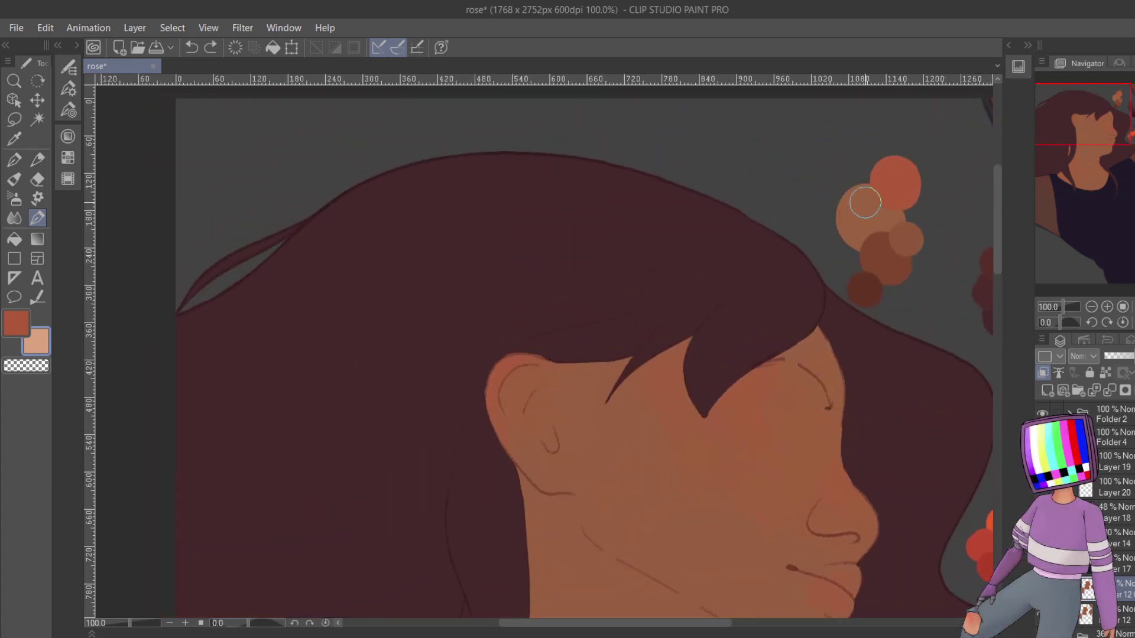
{"action": "left_click", "coordinate": [867, 202], "text": "alt"}
{"action": "key", "text": "b"}
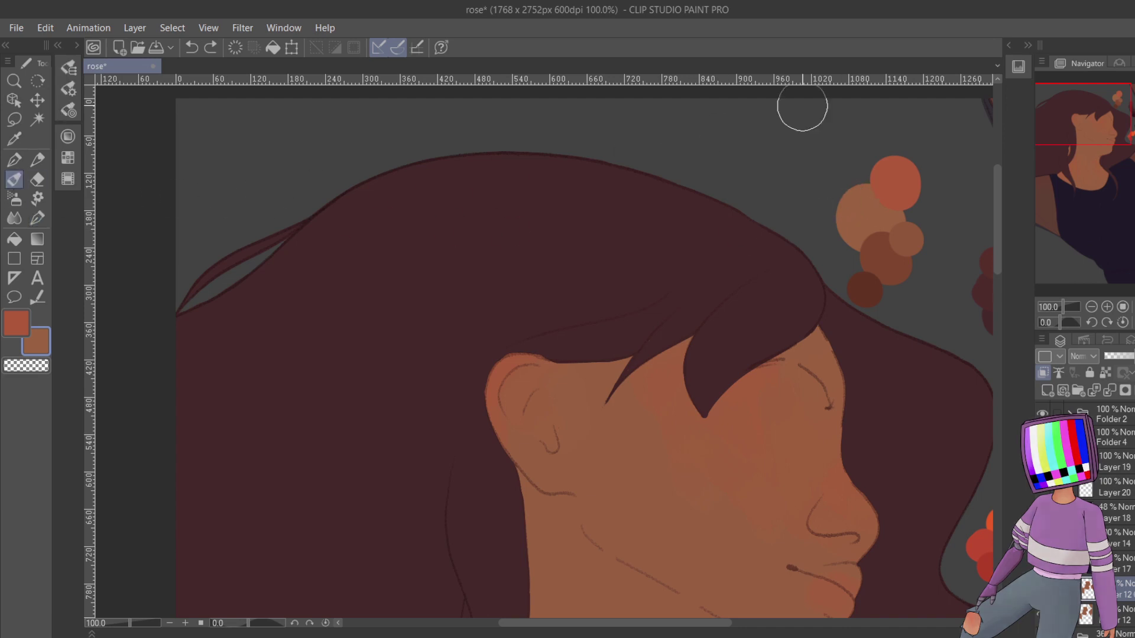
{"action": "left_click_drag", "start_coordinate": [1057, 151], "coordinate": [1083, 201]}
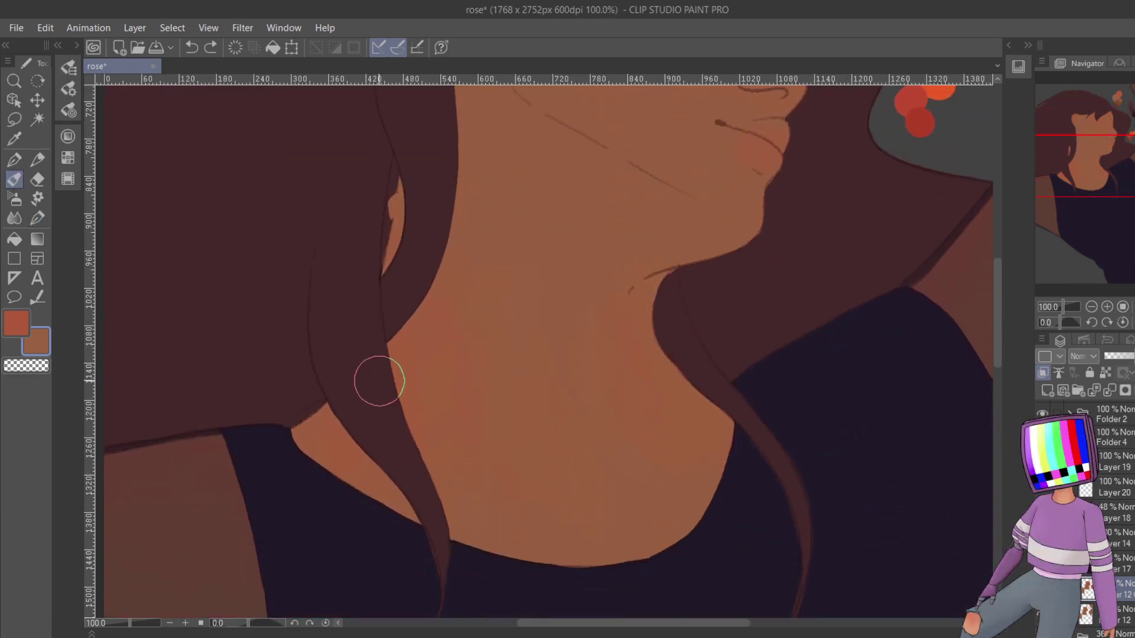
{"action": "mouse_move", "coordinate": [340, 421]}
{"action": "left_mouse_down"}
{"action": "mouse_move", "coordinate": [390, 419]}
{"action": "mouse_move", "coordinate": [496, 448]}
{"action": "mouse_move", "coordinate": [496, 402]}
{"action": "mouse_move", "coordinate": [539, 387]}
{"action": "mouse_move", "coordinate": [587, 405]}
{"action": "mouse_move", "coordinate": [671, 325]}
{"action": "mouse_move", "coordinate": [651, 407]}
{"action": "left_mouse_up"}
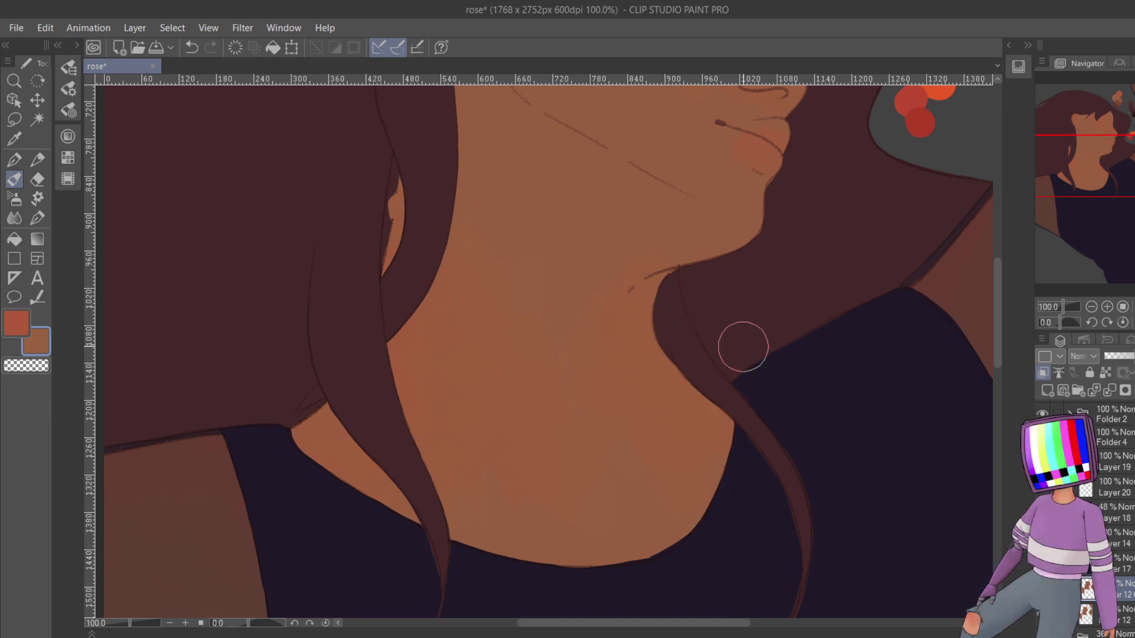
- Hide the arm shading and check the blush across the arms, face and neck
{"action": "left_click_drag", "start_coordinate": [1077, 183], "coordinate": [1104, 148]}
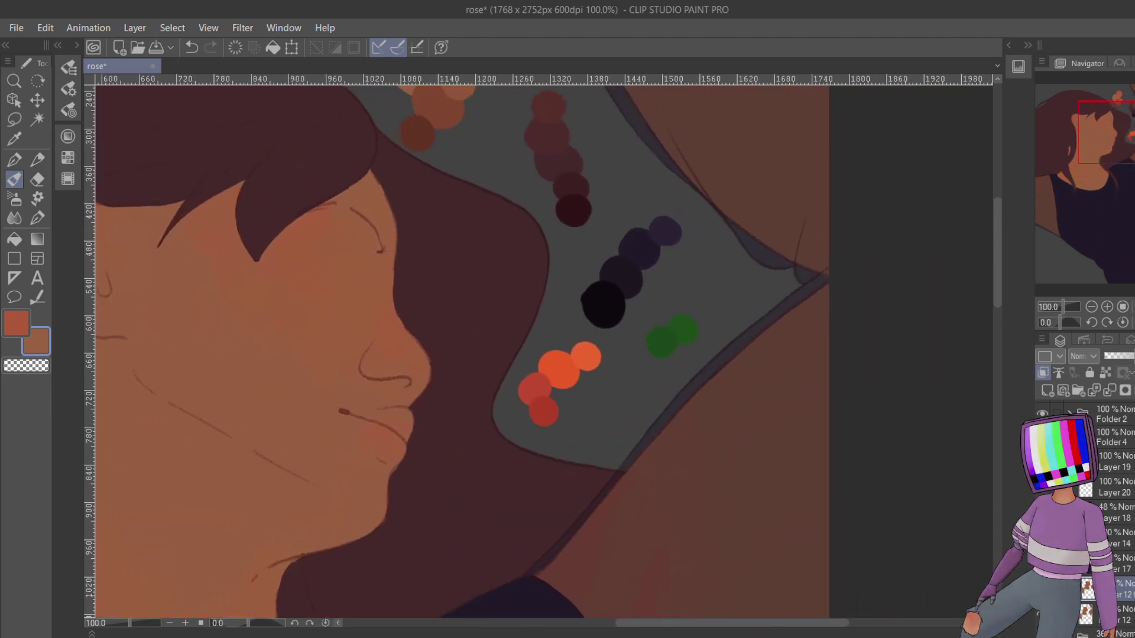
{"action": "left_click_drag", "start_coordinate": [1113, 249], "coordinate": [1112, 264]}
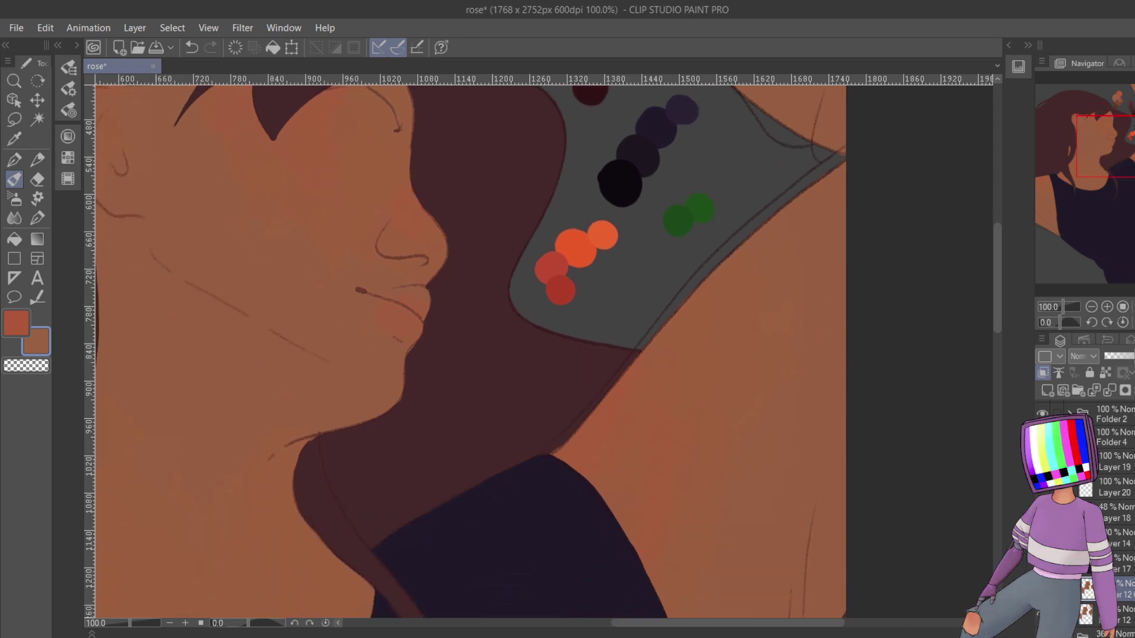
{"action": "mouse_move", "coordinate": [1106, 148]}
{"action": "left_mouse_down"}
{"action": "mouse_move", "coordinate": [1064, 172]}
{"action": "mouse_move", "coordinate": [1105, 193]}
{"action": "mouse_move", "coordinate": [1106, 150]}
{"action": "left_mouse_up"}
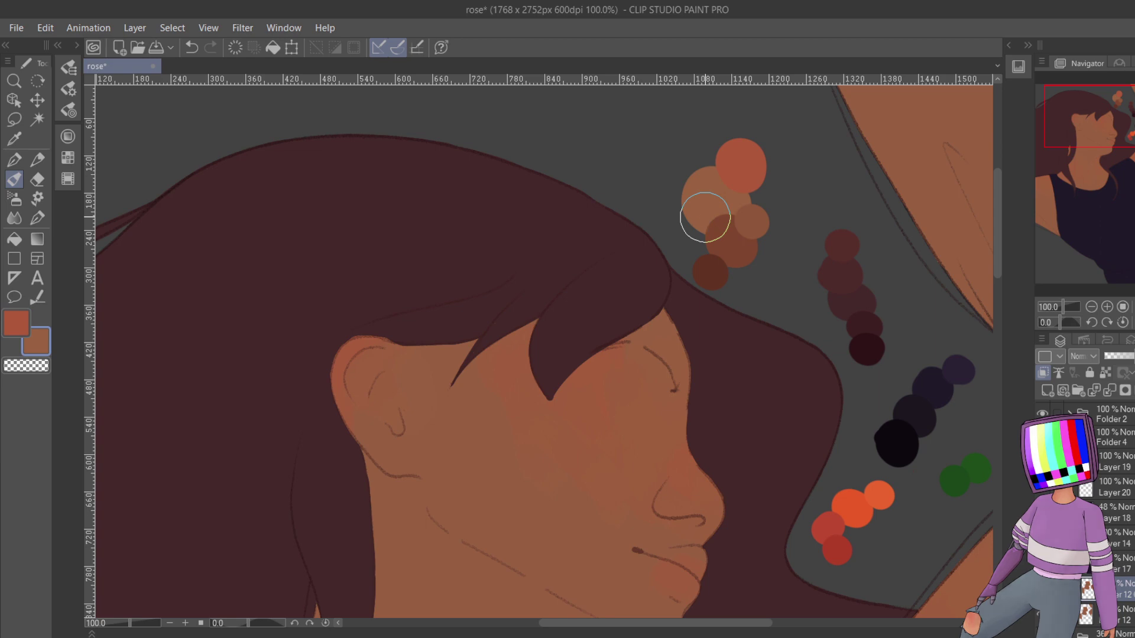
{"action": "scroll", "coordinate": [705, 217], "scroll_direction": "down", "scroll_amount": 10}
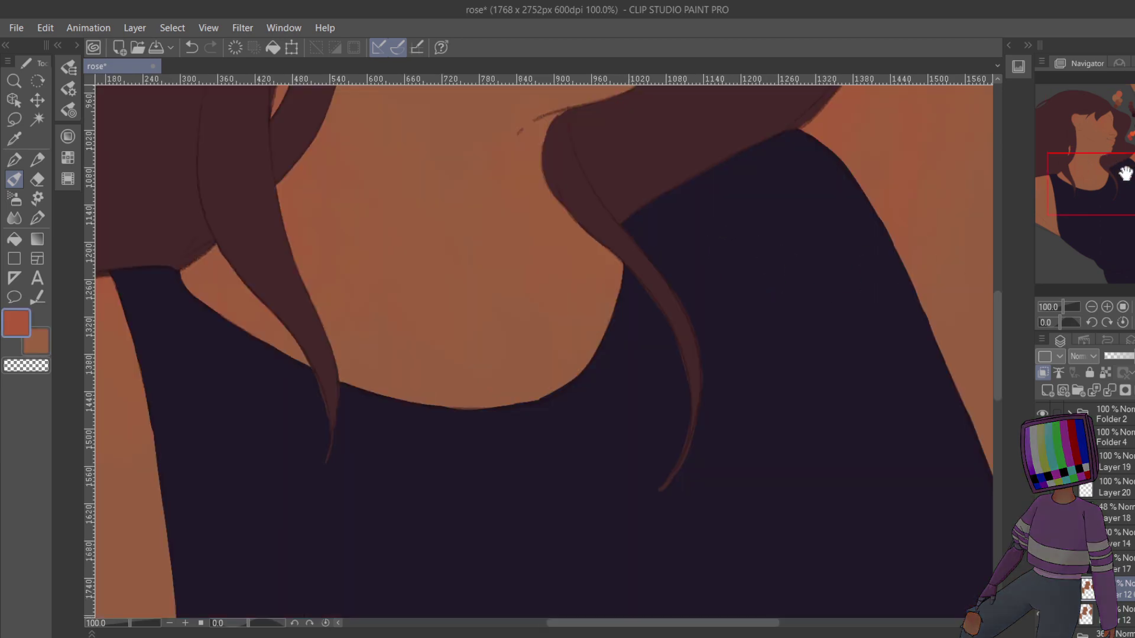
{"action": "left_click_drag", "start_coordinate": [1108, 160], "coordinate": [1108, 95]}
{"action": "scroll", "coordinate": [948, 152], "scroll_direction": "right", "scroll_amount": 3}
{"action": "scroll", "coordinate": [976, 157], "scroll_direction": "up", "scroll_amount": 3}
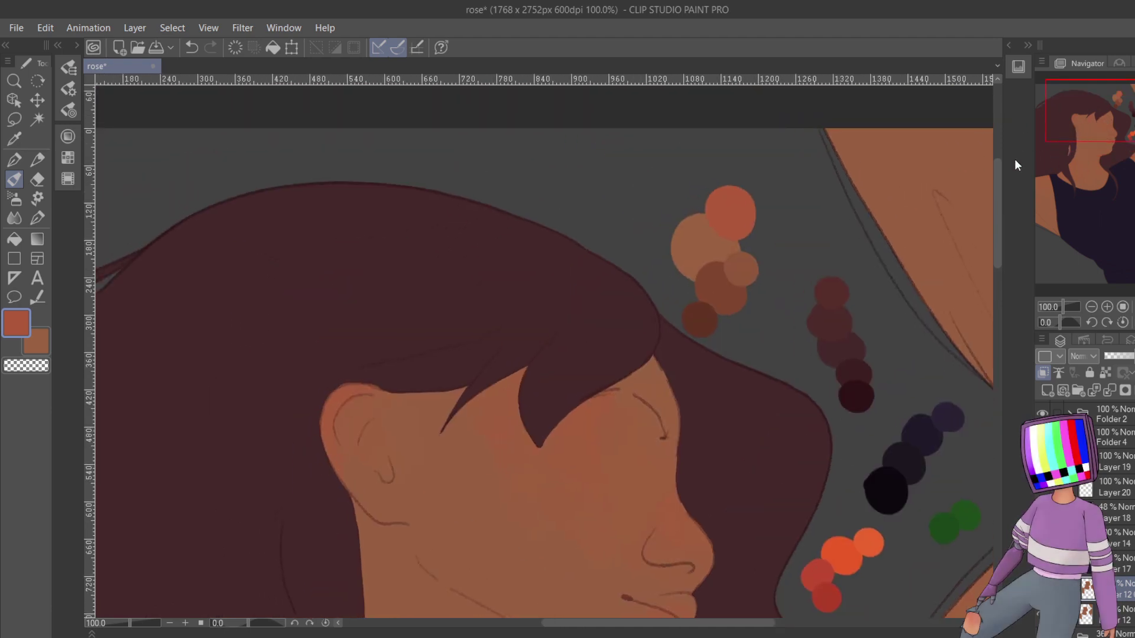
- Make the palette swatches' Layer 13 active and sample its large base skin tone for the brush
{"action": "left_click", "coordinate": [736, 293], "text": "alt"}
{"action": "left_click", "coordinate": [735, 253], "text": "alt"}
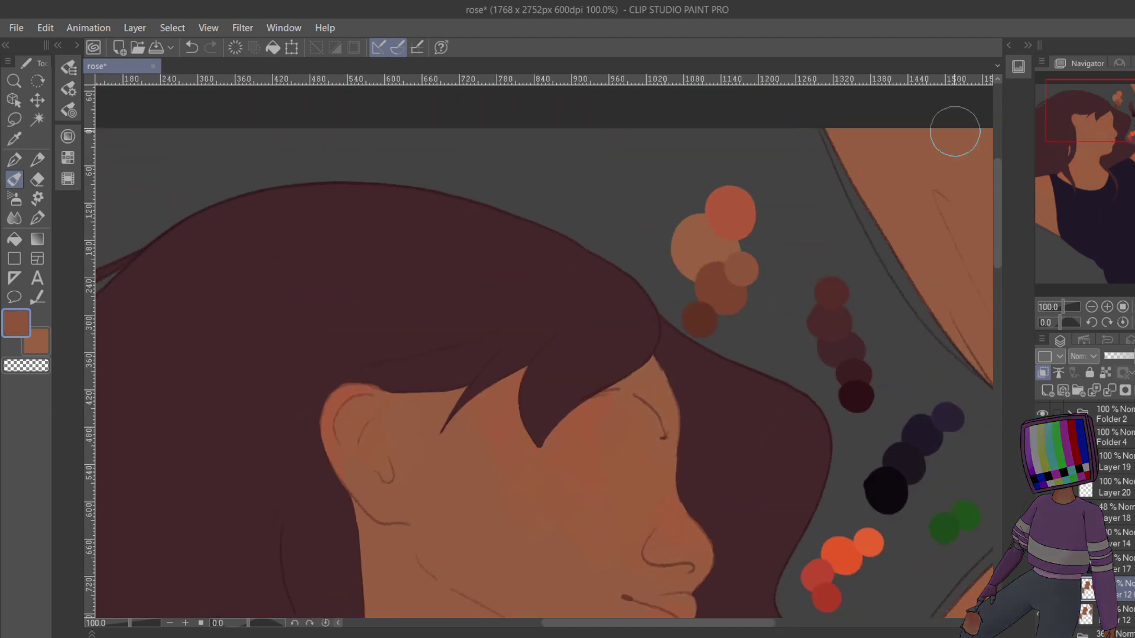
{"action": "mouse_move", "coordinate": [1107, 121]}
{"action": "left_mouse_down"}
{"action": "mouse_move", "coordinate": [1104, 140]}
{"action": "mouse_move", "coordinate": [1110, 123]}
{"action": "left_mouse_up"}
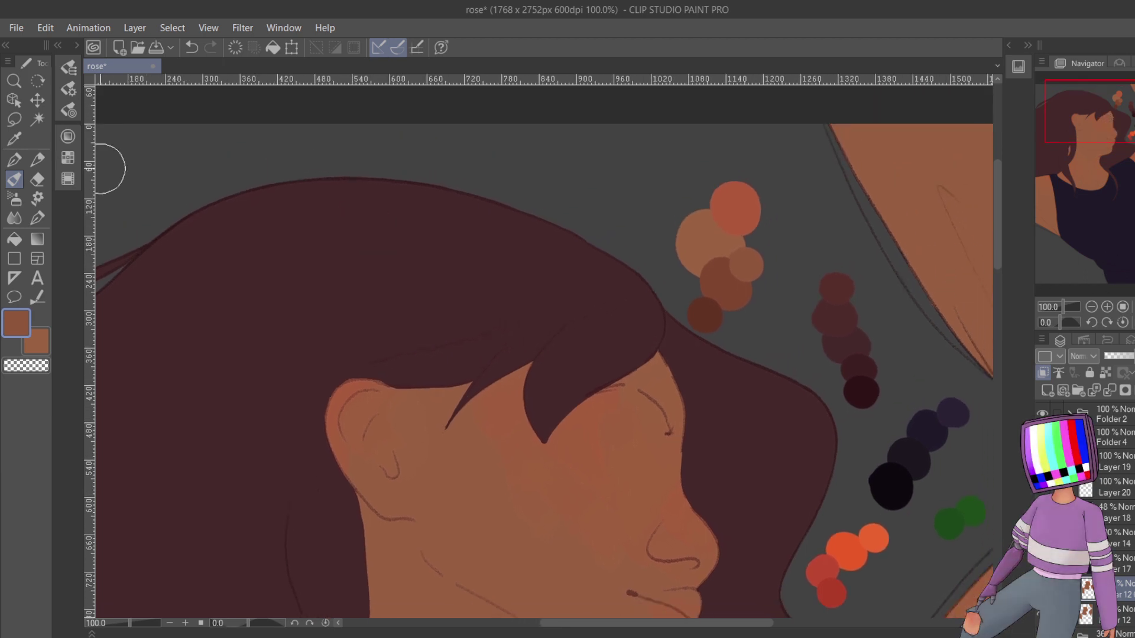
{"action": "left_click", "coordinate": [15, 100]}
{"action": "left_click", "coordinate": [697, 240]}
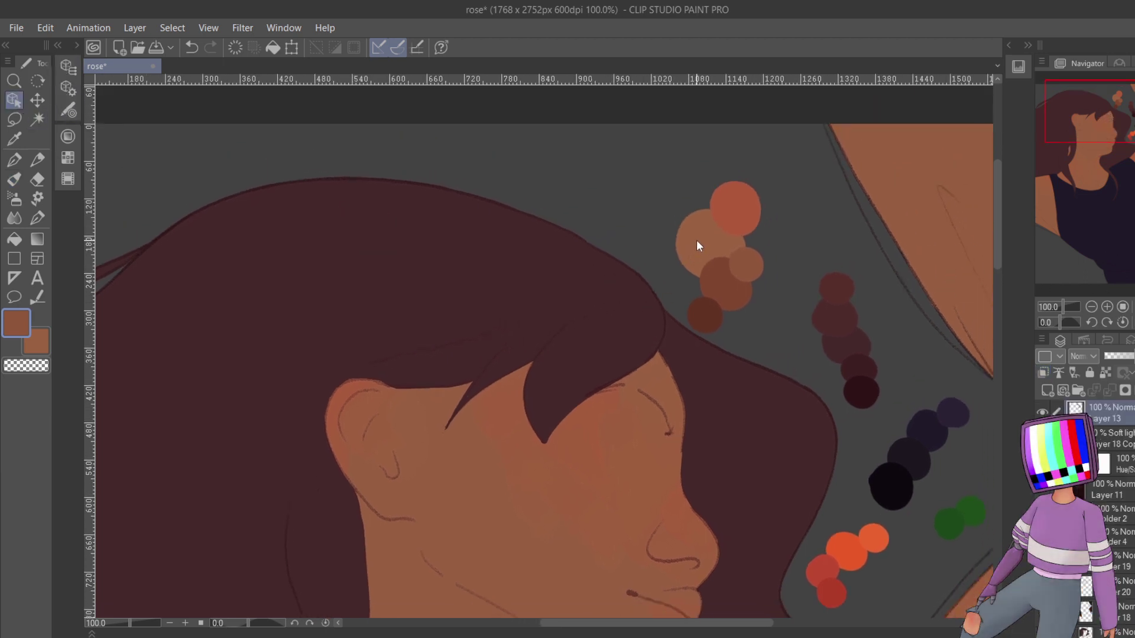
{"action": "left_click", "coordinate": [14, 179]}
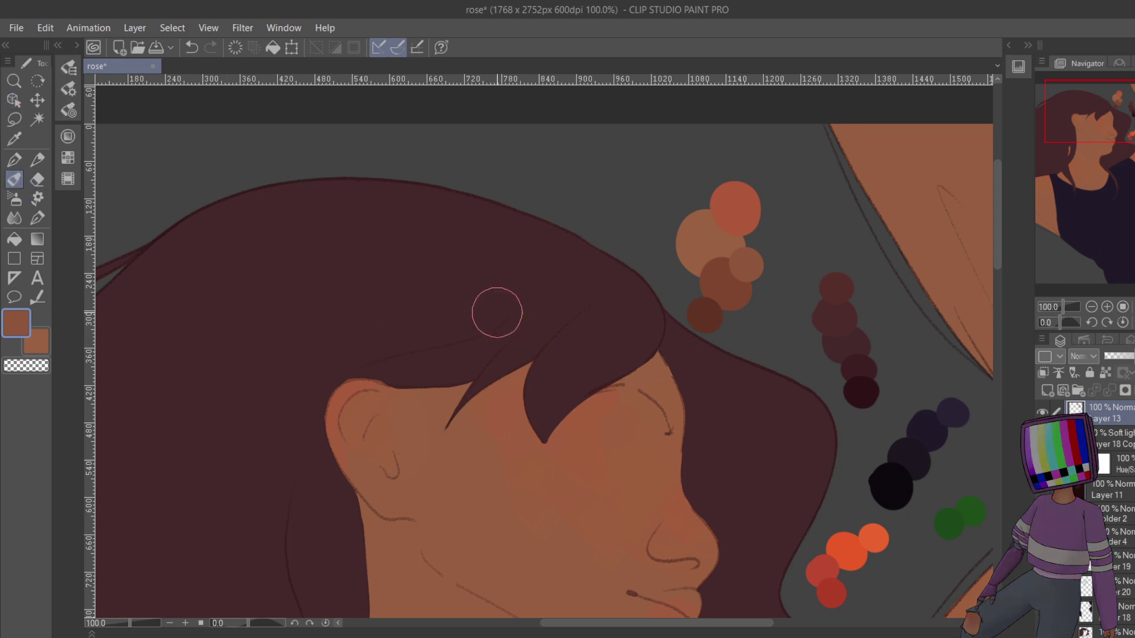
{"action": "left_click", "coordinate": [695, 237], "text": "alt"}
- Mix a lighter ochre with hue 28, saturation 61 and value 70, paint a swatch overlapping the base skin tone, and sample the blend
{"action": "left_click", "coordinate": [72, 132]}
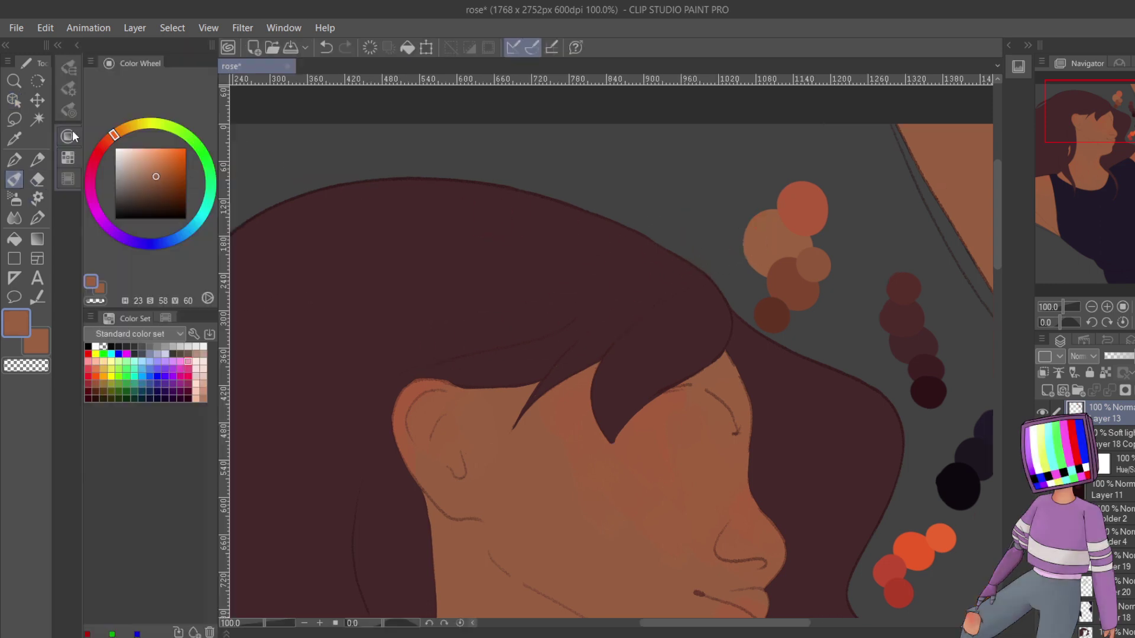
{"action": "left_click", "coordinate": [119, 133]}
{"action": "left_click_drag", "start_coordinate": [165, 169], "coordinate": [158, 169]}
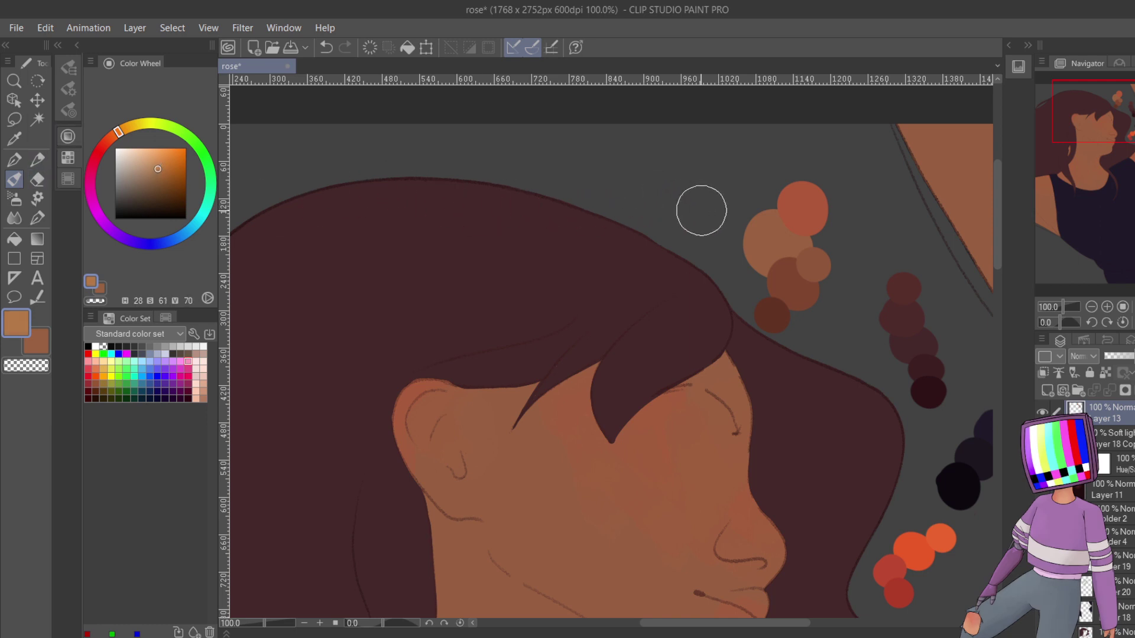
{"action": "mouse_move", "coordinate": [702, 206]}
{"action": "left_mouse_down"}
{"action": "mouse_move", "coordinate": [724, 222]}
{"action": "mouse_move", "coordinate": [724, 212]}
{"action": "mouse_move", "coordinate": [716, 239]}
{"action": "mouse_move", "coordinate": [735, 247]}
{"action": "mouse_move", "coordinate": [741, 228]}
{"action": "mouse_move", "coordinate": [753, 243]}
{"action": "mouse_move", "coordinate": [726, 205]}
{"action": "mouse_move", "coordinate": [755, 228]}
{"action": "left_mouse_up"}
{"action": "left_click", "coordinate": [755, 231], "text": "alt"}
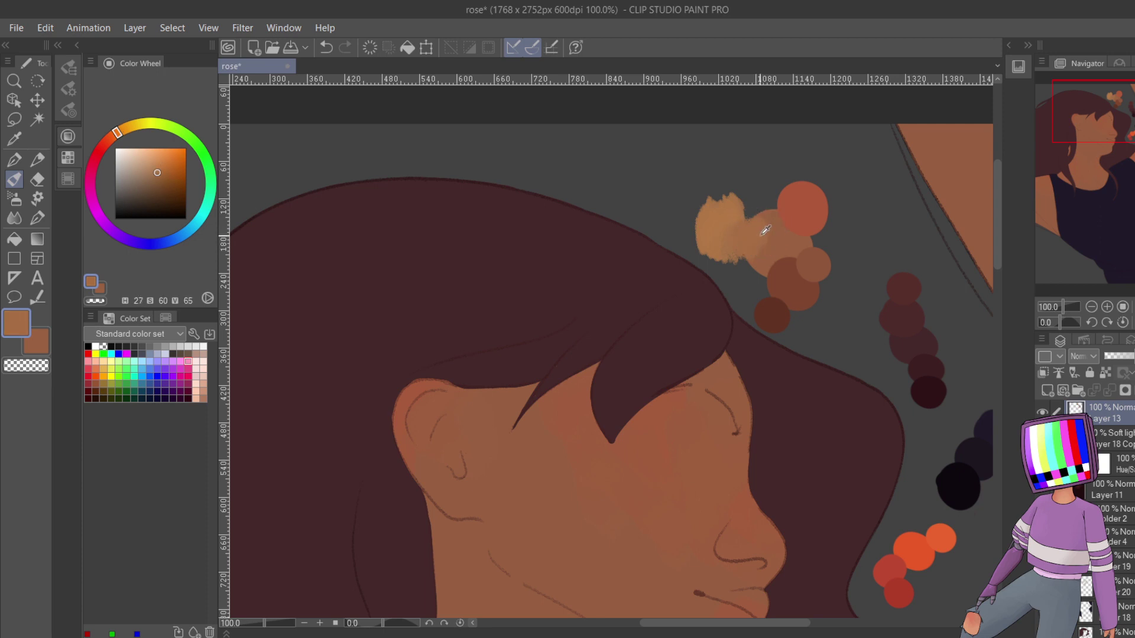
- Undo the soft ochre swatch and repaint it as a solid round dab beside the base skin tone
{"action": "key", "text": "ctrl+z"}
{"action": "left_click", "coordinate": [38, 218]}
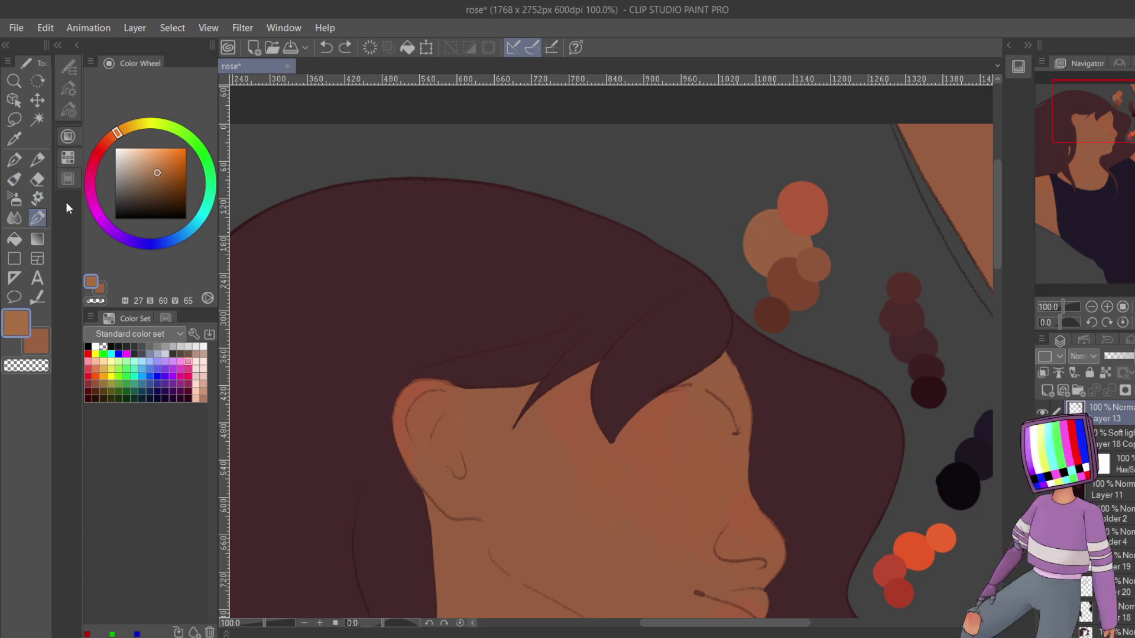
{"action": "left_click_drag", "start_coordinate": [723, 195], "coordinate": [728, 221]}
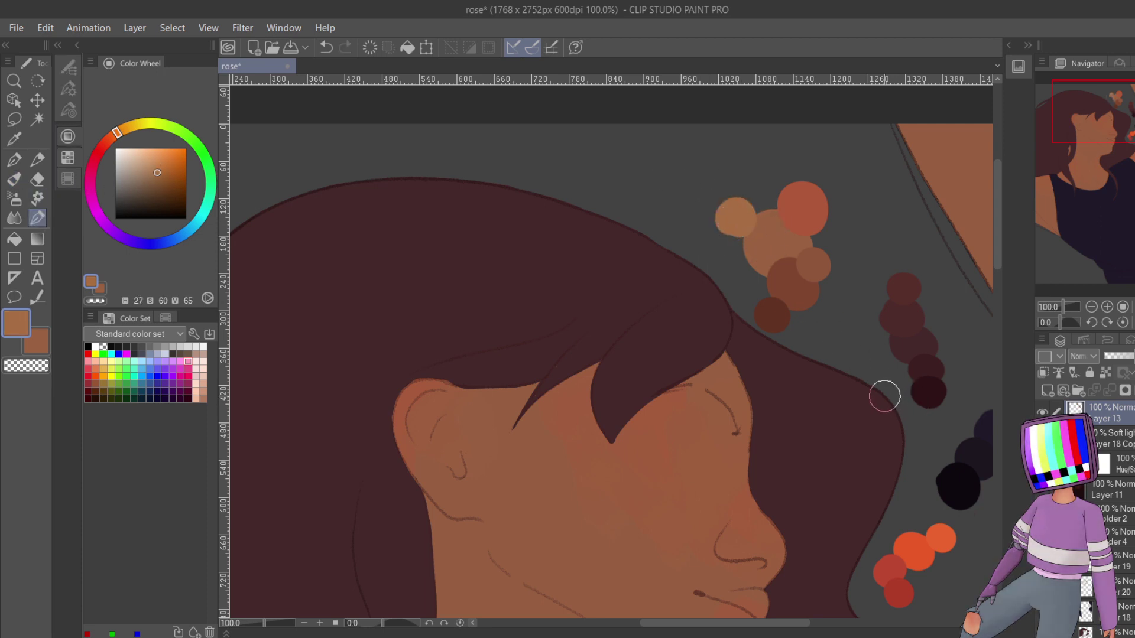
- Make the figure's skin layer active and sample the base skin tone and the small adjoining brown swatch as the two paint colours
{"action": "left_click", "coordinate": [15, 100]}
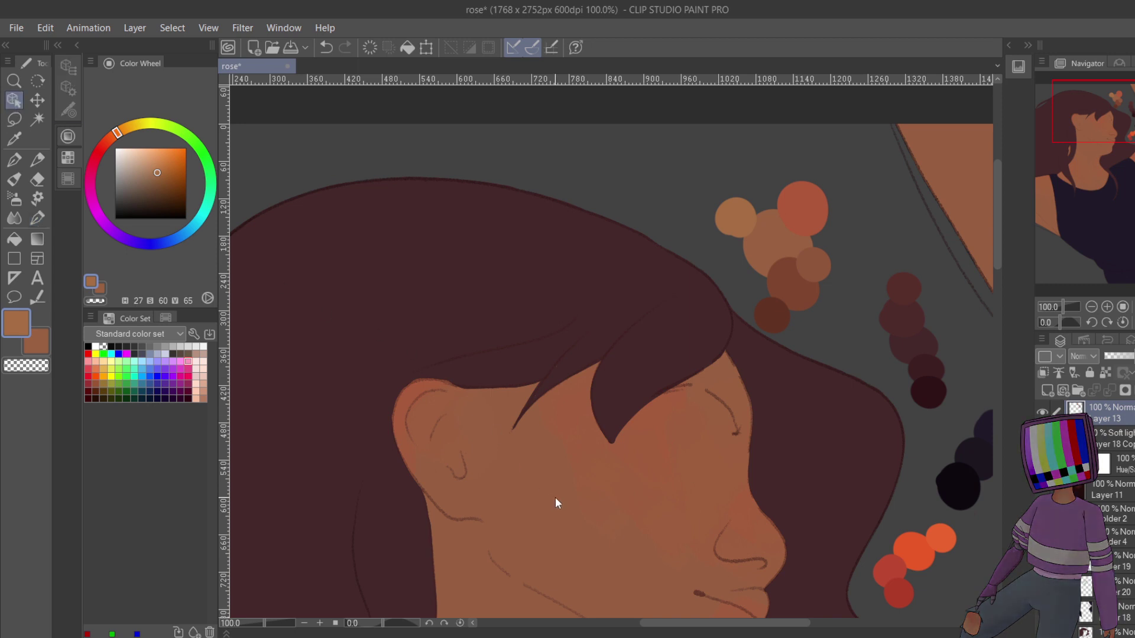
{"action": "left_click", "coordinate": [574, 511]}
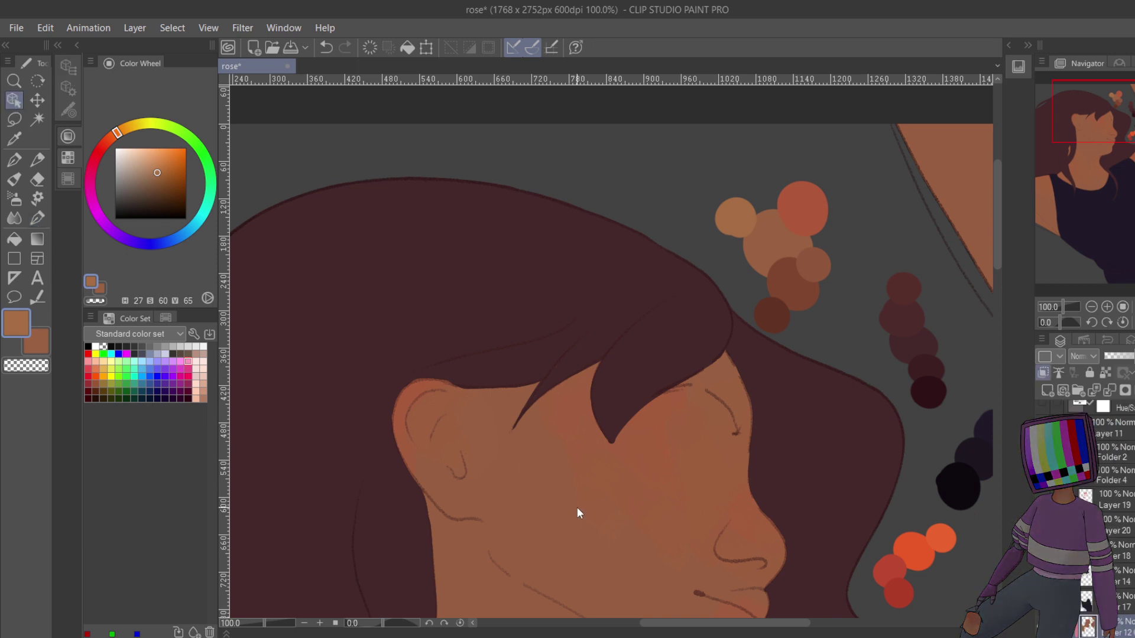
{"action": "left_click", "coordinate": [15, 180]}
{"action": "left_click", "coordinate": [773, 246], "text": "alt"}
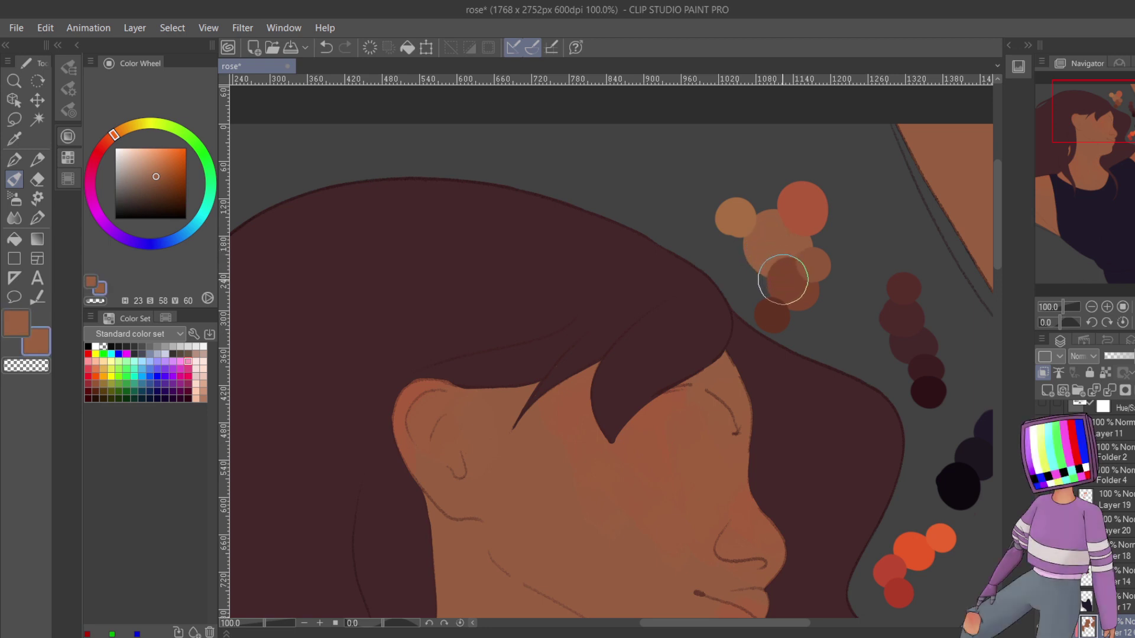
{"action": "key", "text": "x"}
{"action": "left_click", "coordinate": [807, 265], "text": "alt"}
{"action": "left_click", "coordinate": [72, 44]}
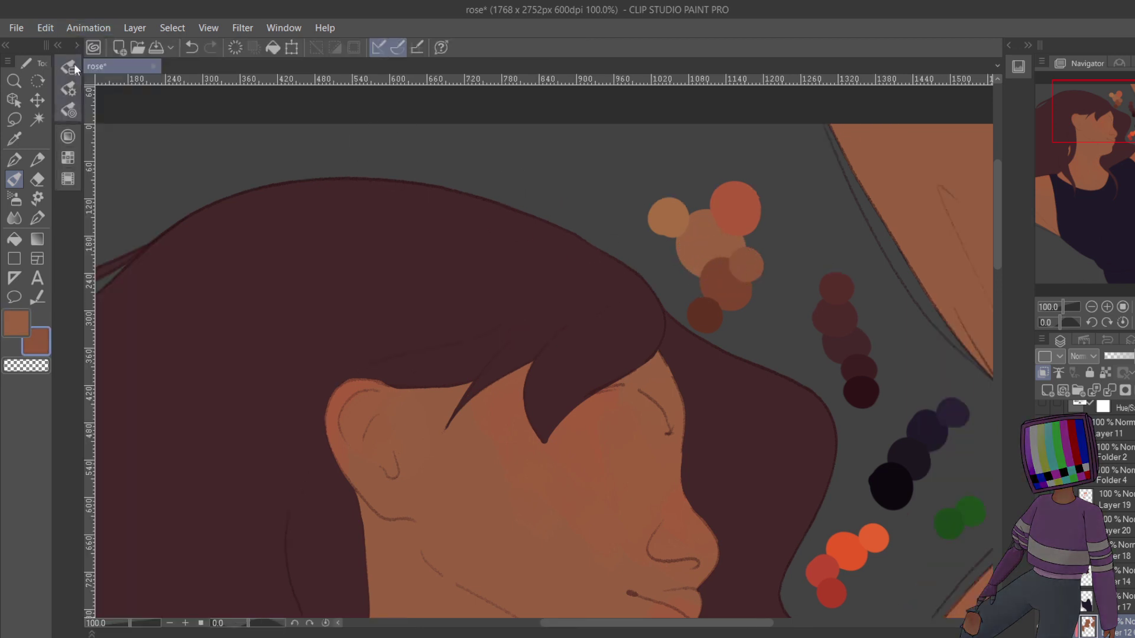
- Brush the darker brown softly along the jaw, neck and raised arm, blending it with the base skin tone
{"action": "mouse_move", "coordinate": [1086, 121]}
{"action": "left_mouse_down"}
{"action": "mouse_move", "coordinate": [1088, 155]}
{"action": "mouse_move", "coordinate": [1073, 163]}
{"action": "left_mouse_up"}
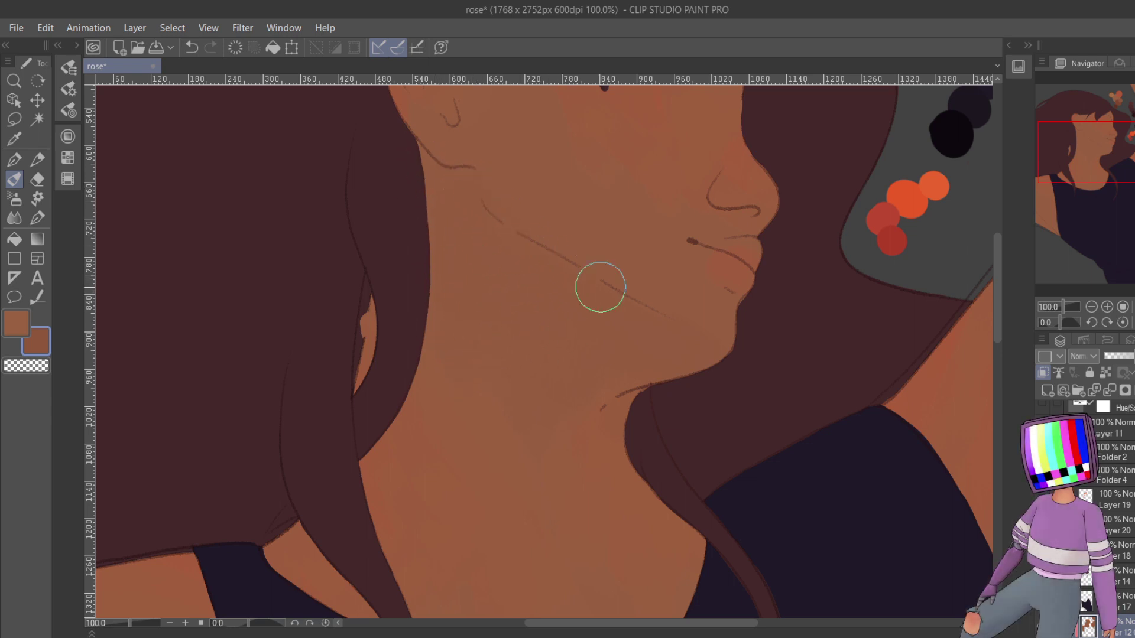
{"action": "left_click_drag", "start_coordinate": [1101, 167], "coordinate": [1100, 184]}
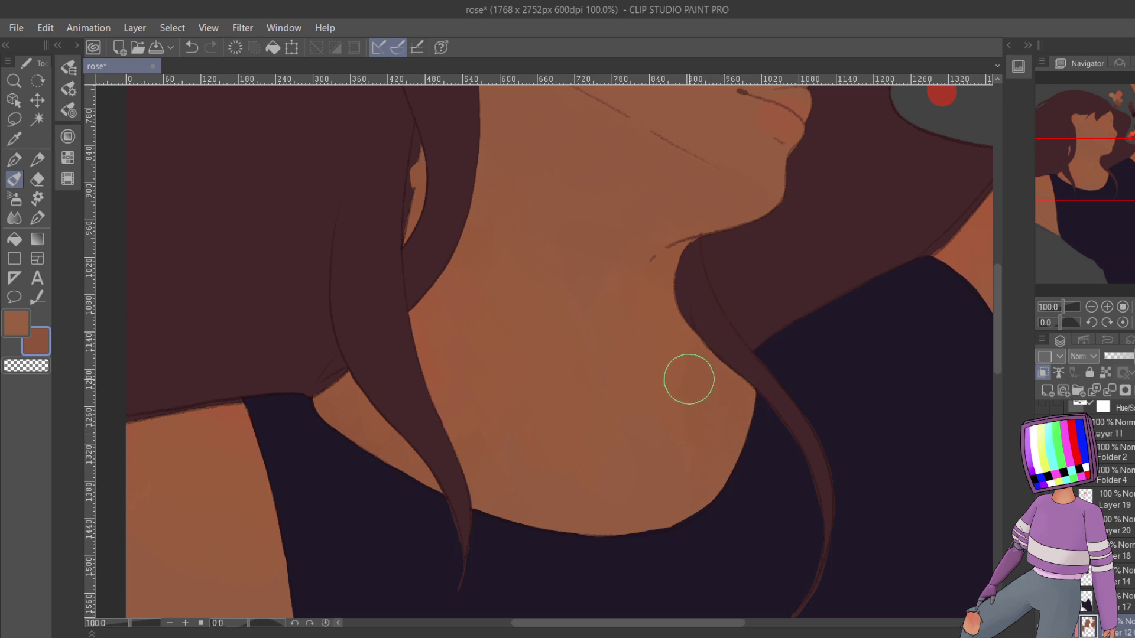
{"action": "left_click_drag", "start_coordinate": [1043, 155], "coordinate": [1084, 152]}
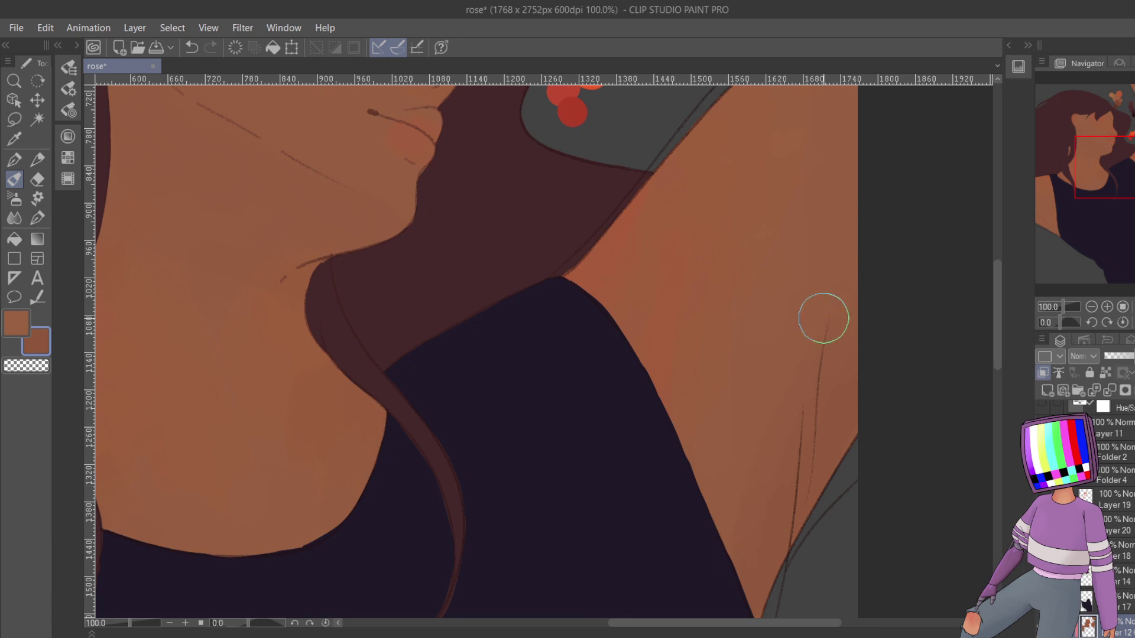
{"action": "key", "text": "x"}
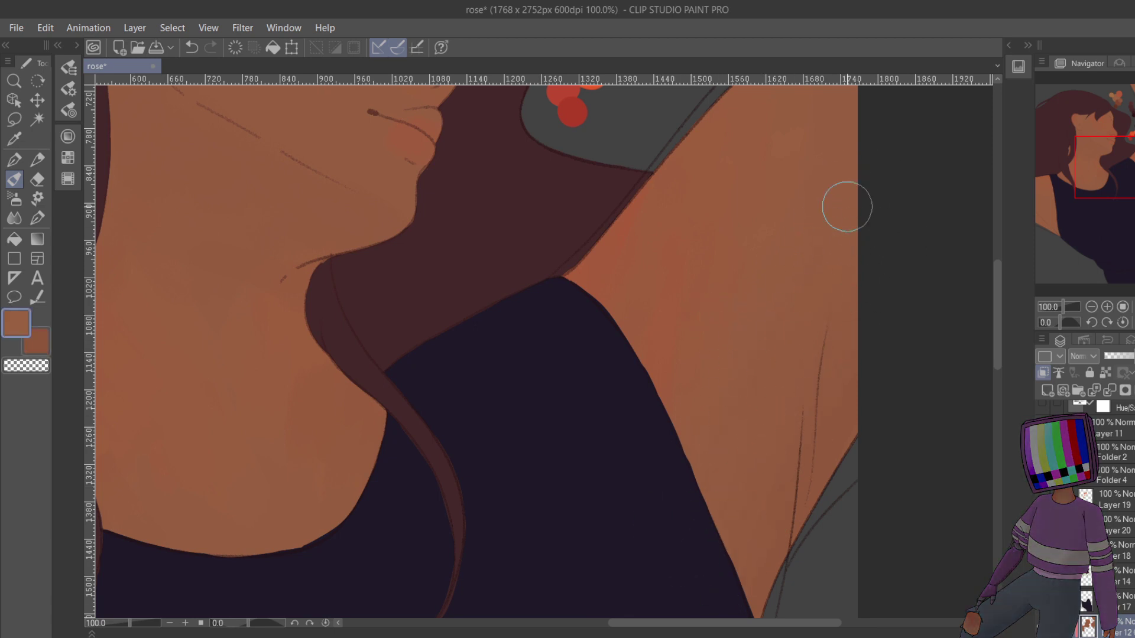
{"action": "left_click_drag", "start_coordinate": [1111, 187], "coordinate": [1117, 125]}
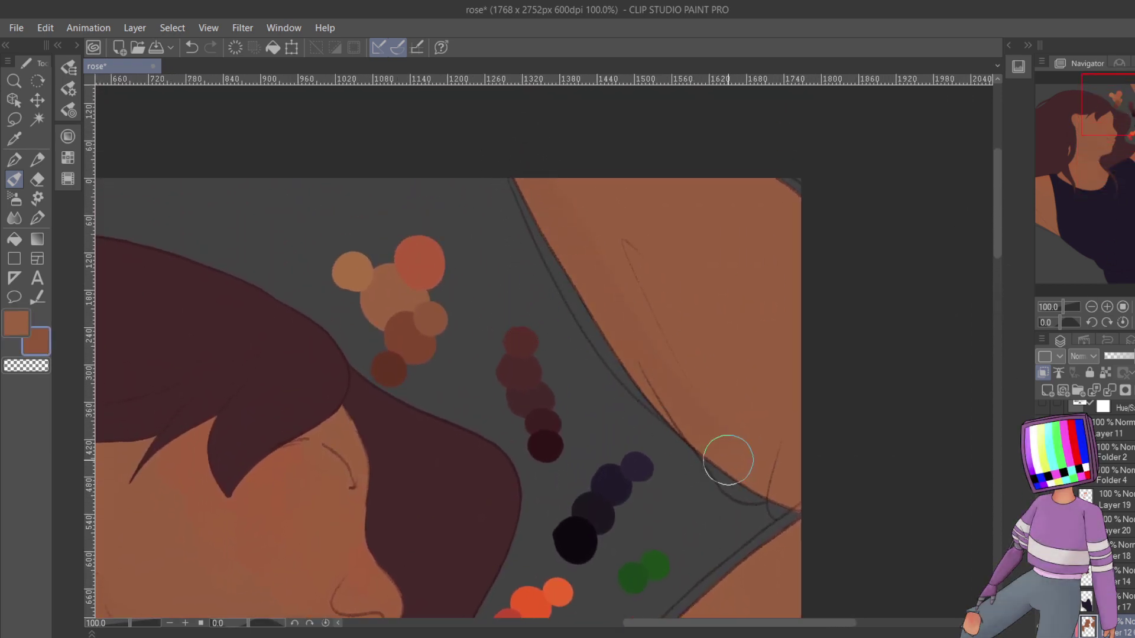
{"action": "key", "text": "x"}
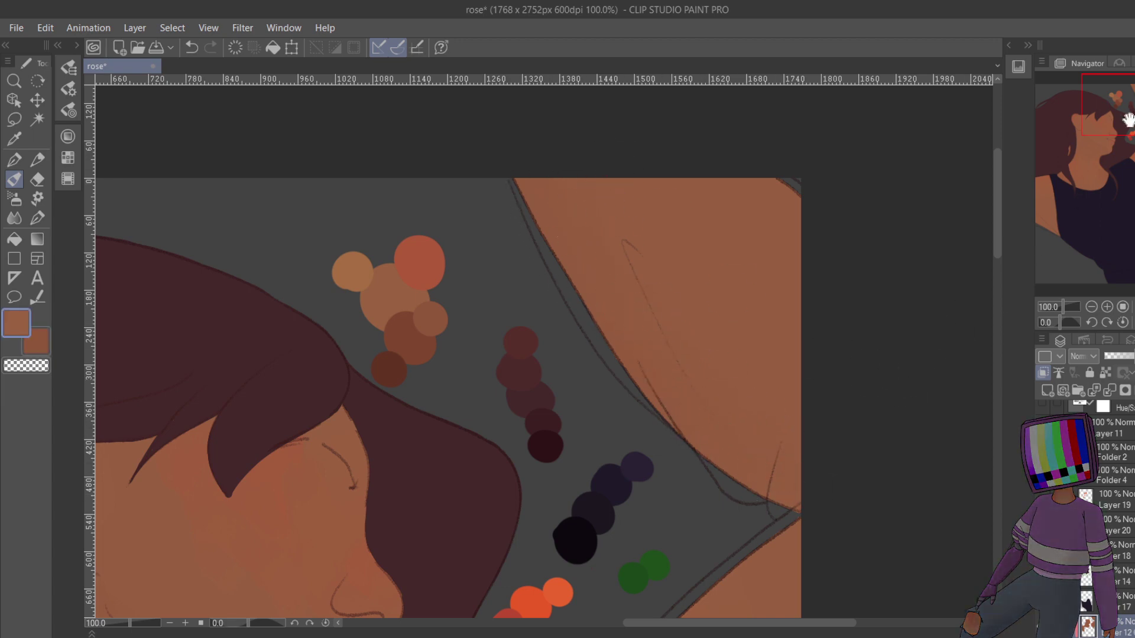
- Shade the lower edge of the lowered arm with the darker brown and blend it with the base skin tone
{"action": "left_click_drag", "start_coordinate": [1129, 121], "coordinate": [1056, 214]}
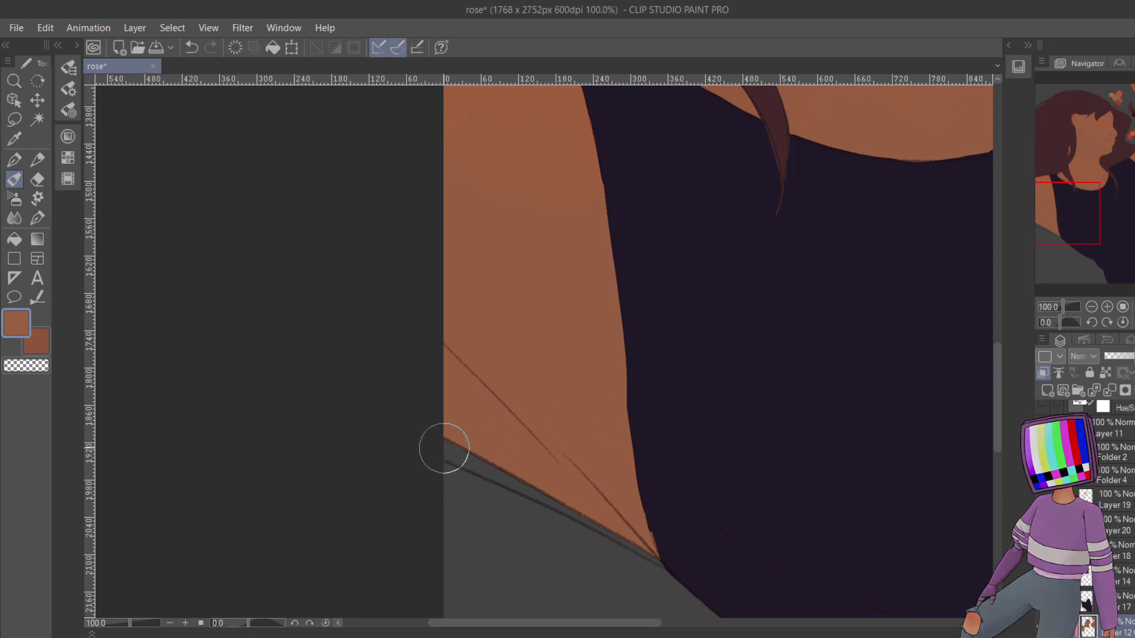
{"action": "key", "text": "x"}
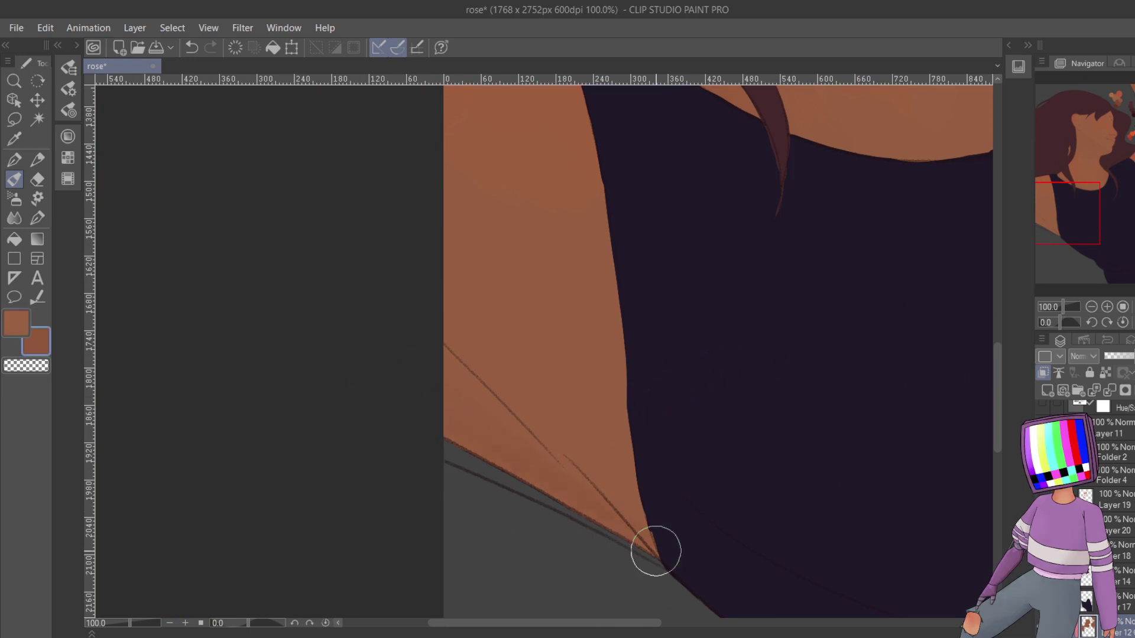
{"action": "key", "text": "x"}
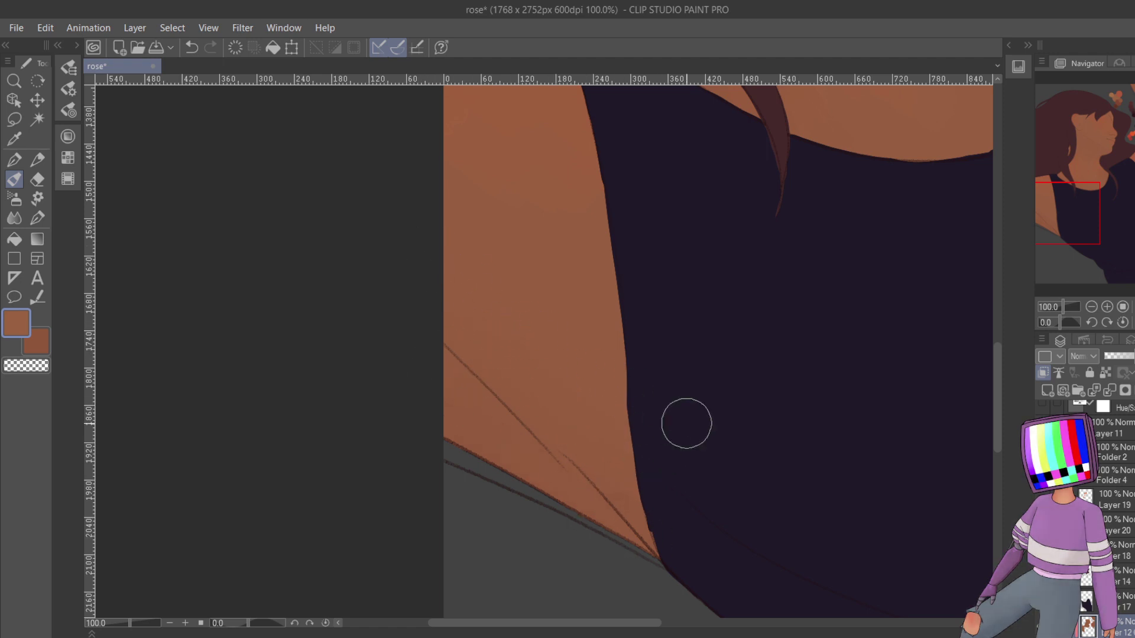
- Build up soft brown shading below the ear, jawline and chin, alternating the darker brown with the base skin tone
{"action": "left_click_drag", "start_coordinate": [1066, 219], "coordinate": [1111, 148]}
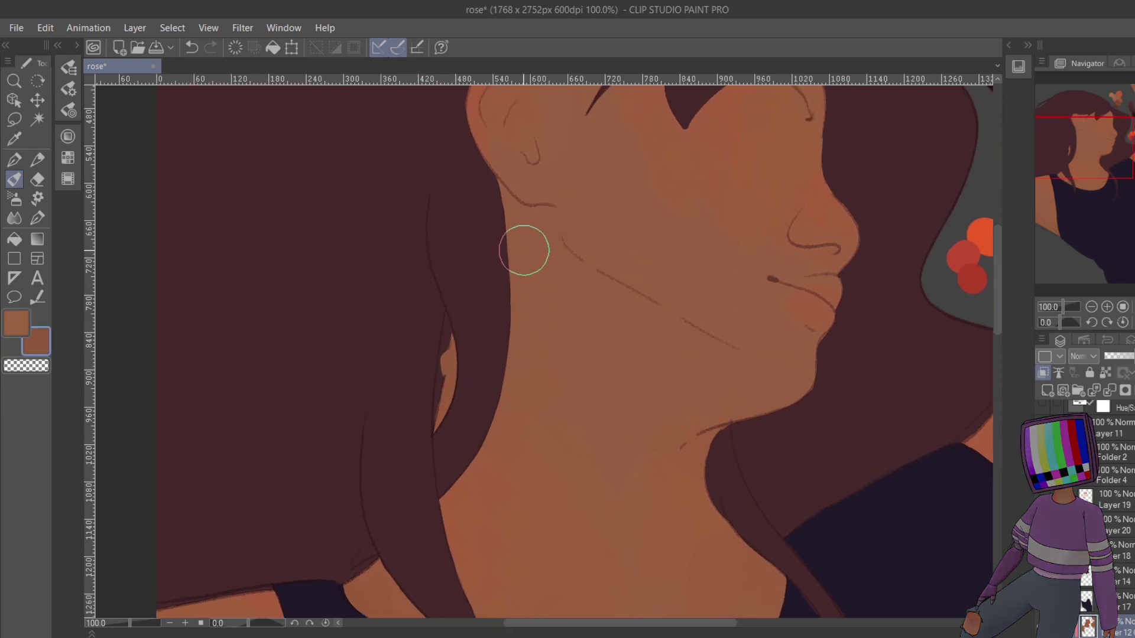
{"action": "key", "text": "x"}
{"action": "key", "text": "x"}
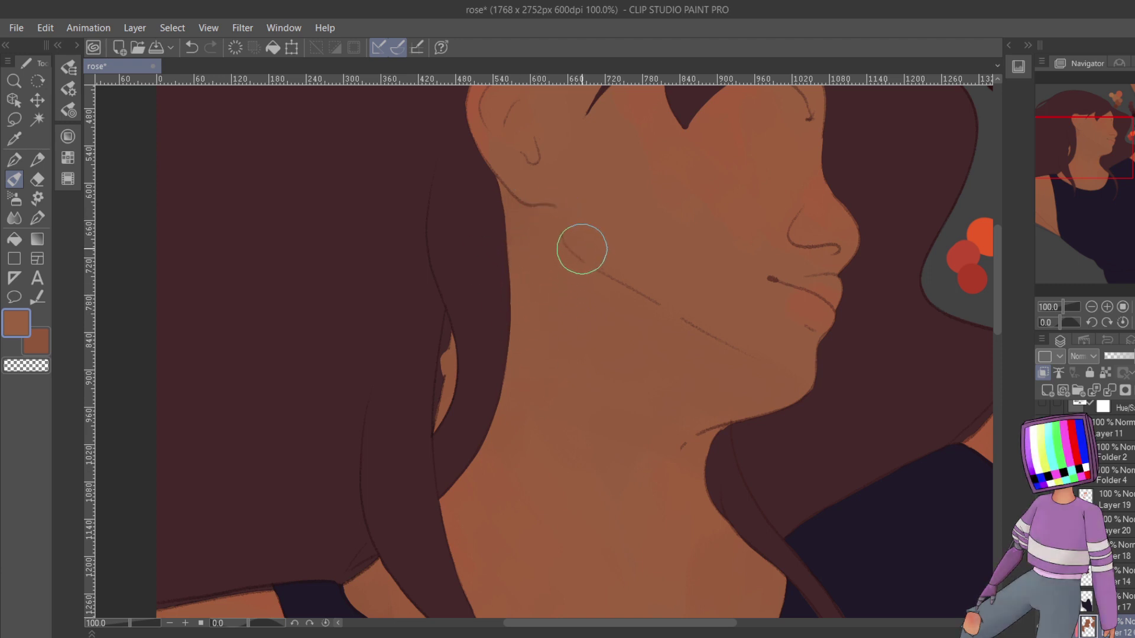
{"action": "key", "text": "x"}
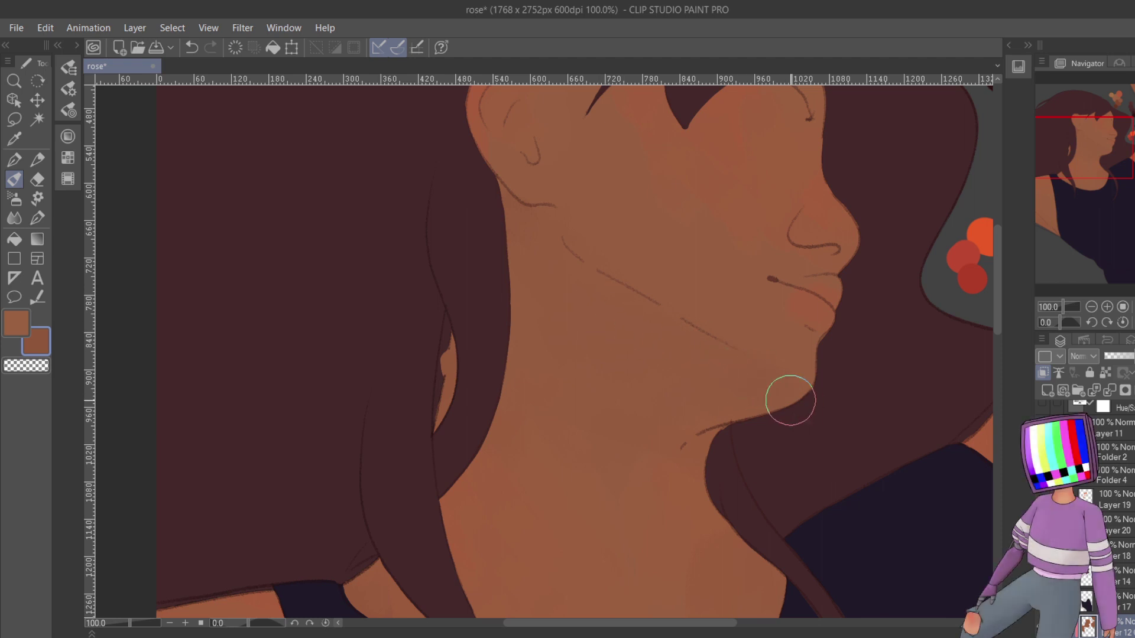
{"action": "key", "text": "x"}
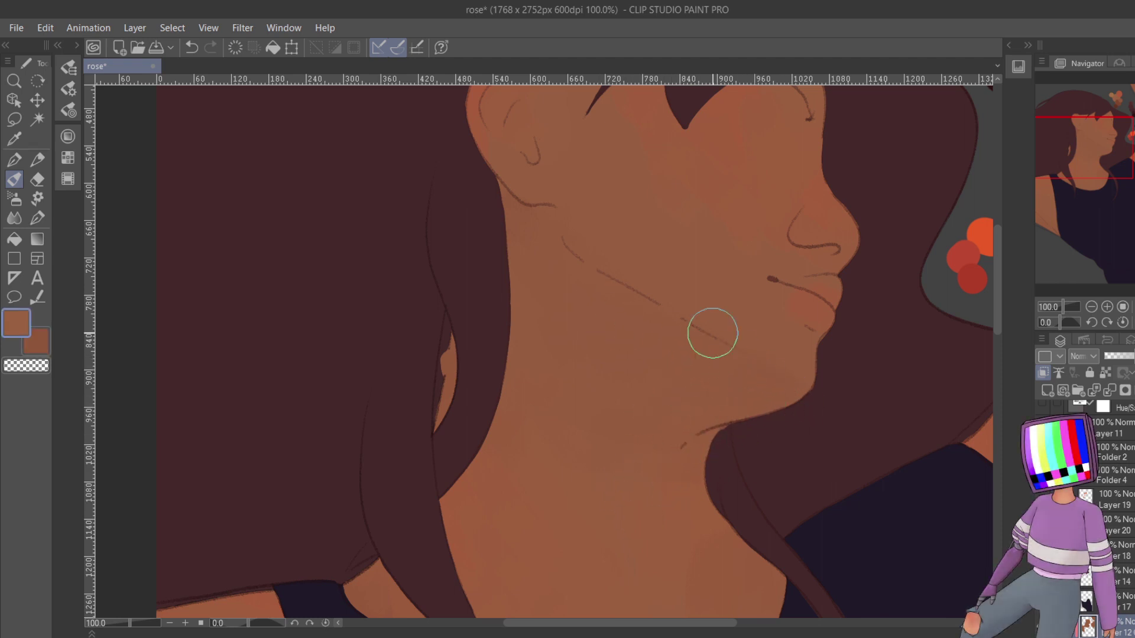
- Paint the darker brown inside the ear and soften it with the base skin tone
{"action": "left_click_drag", "start_coordinate": [1073, 183], "coordinate": [1047, 187]}
{"action": "key", "text": "x"}
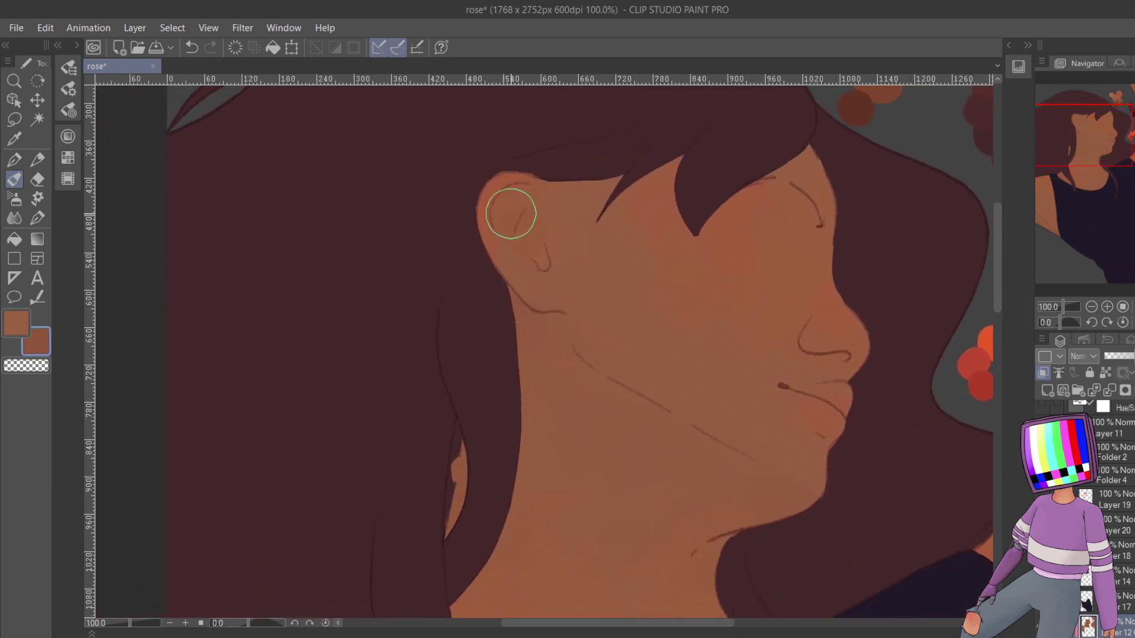
{"action": "mouse_move", "coordinate": [511, 213]}
{"action": "left_mouse_down"}
{"action": "mouse_move", "coordinate": [532, 243]}
{"action": "mouse_move", "coordinate": [522, 203]}
{"action": "mouse_move", "coordinate": [615, 197]}
{"action": "mouse_move", "coordinate": [597, 217]}
{"action": "mouse_move", "coordinate": [591, 181]}
{"action": "left_mouse_up"}
{"action": "key", "text": "x"}
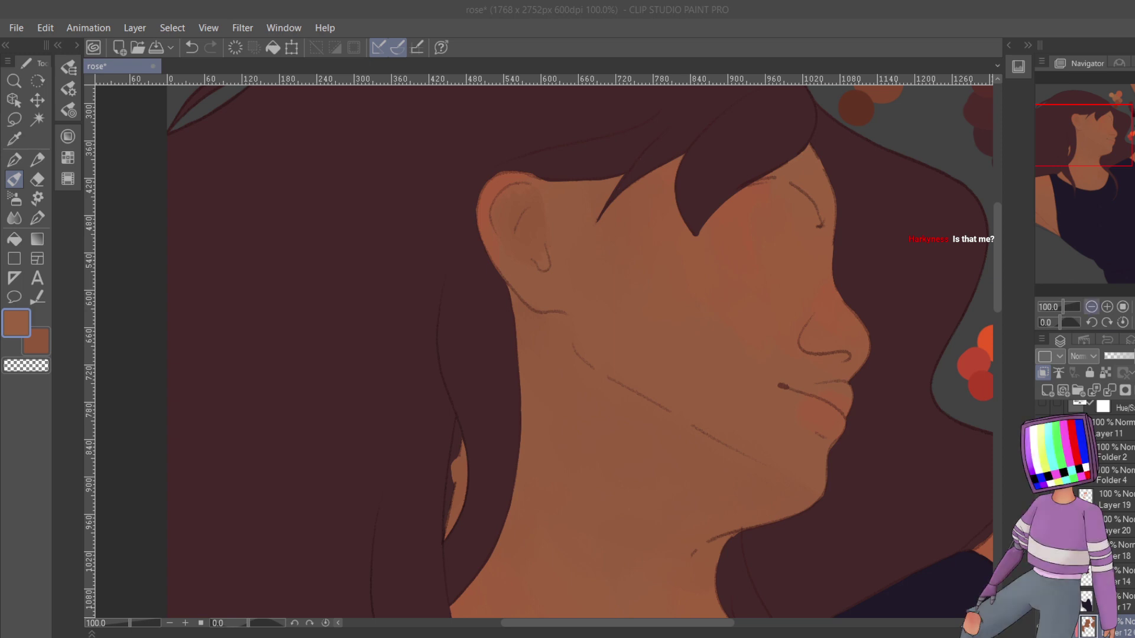
- Check the skin shading across the whole figure, with and without the roses and vines
{"action": "left_click", "coordinate": [1091, 302]}
{"action": "left_click", "coordinate": [1091, 302]}
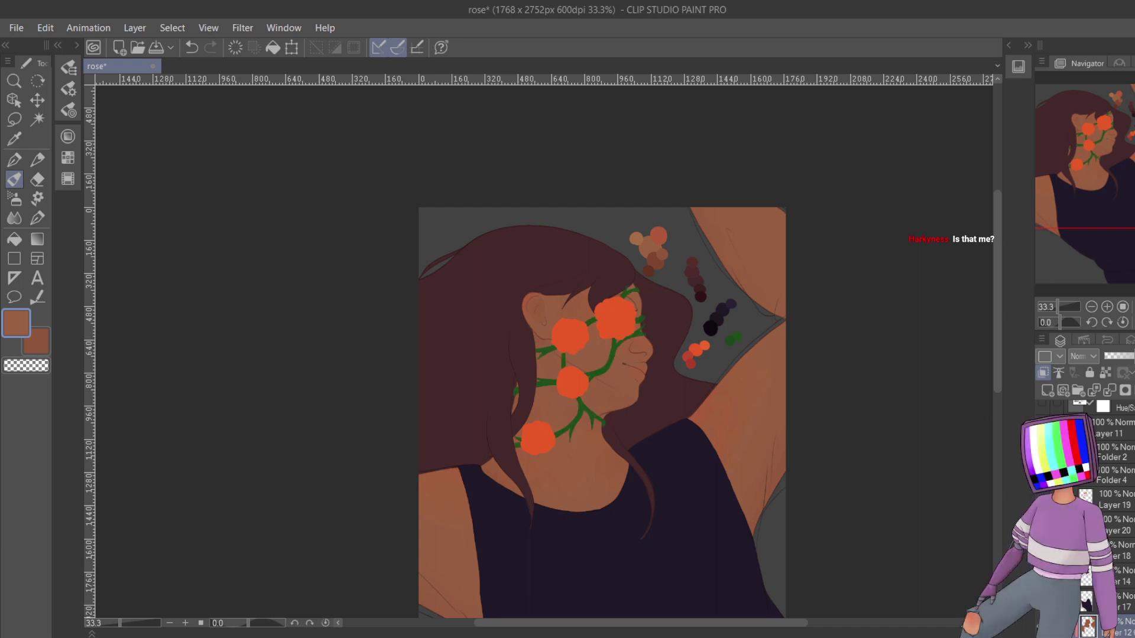
{"action": "key", "text": "ctrl+z"}
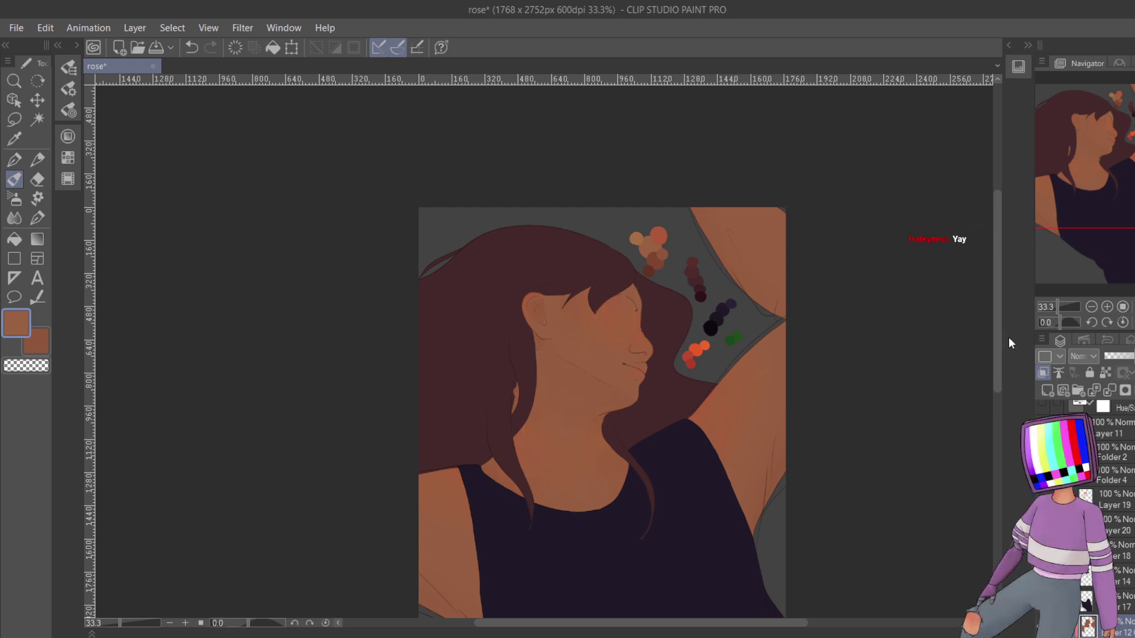
{"action": "left_click_drag", "start_coordinate": [1093, 183], "coordinate": [1089, 217]}
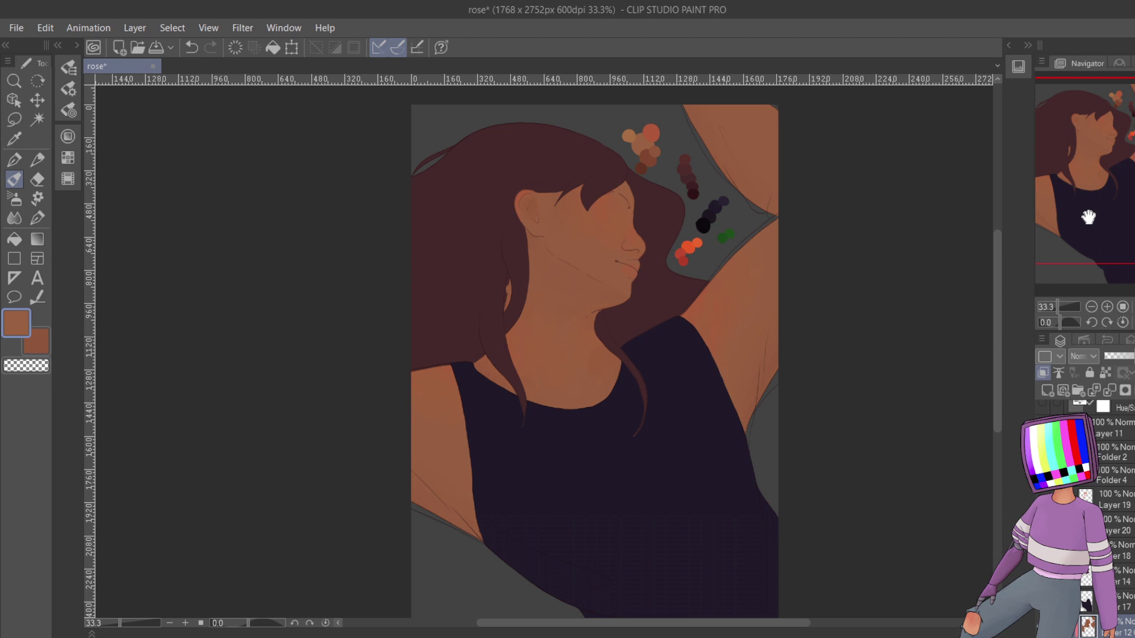
- Touch up the soft shading on the raised forearm and compare it with the lowered arm and neck
{"action": "left_click", "coordinate": [1108, 307]}
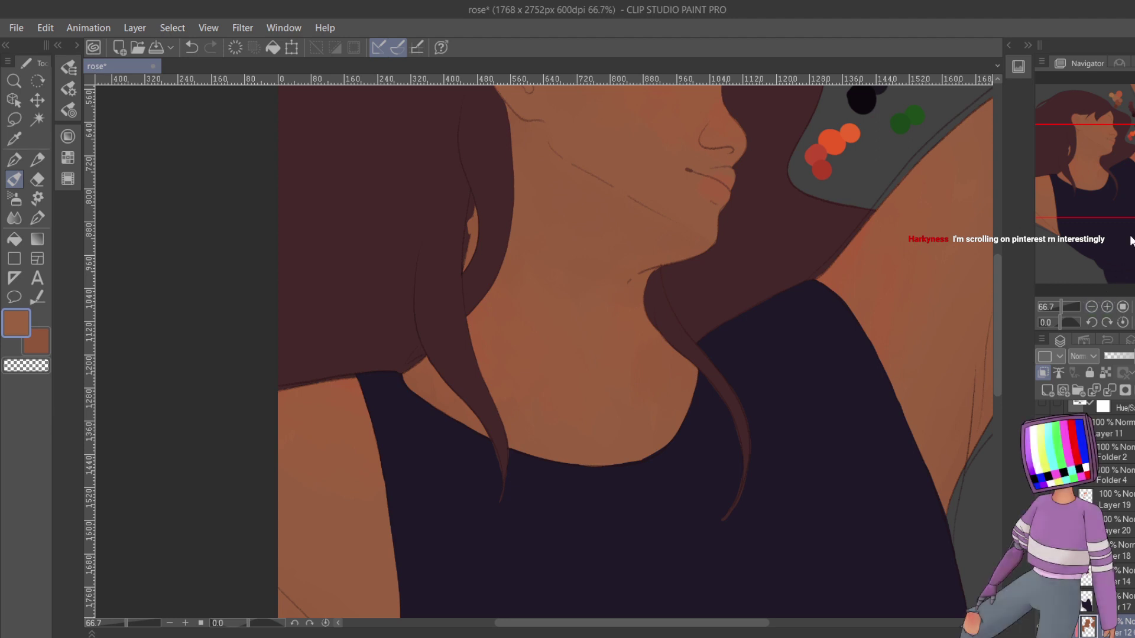
{"action": "left_click_drag", "start_coordinate": [1130, 243], "coordinate": [1132, 123]}
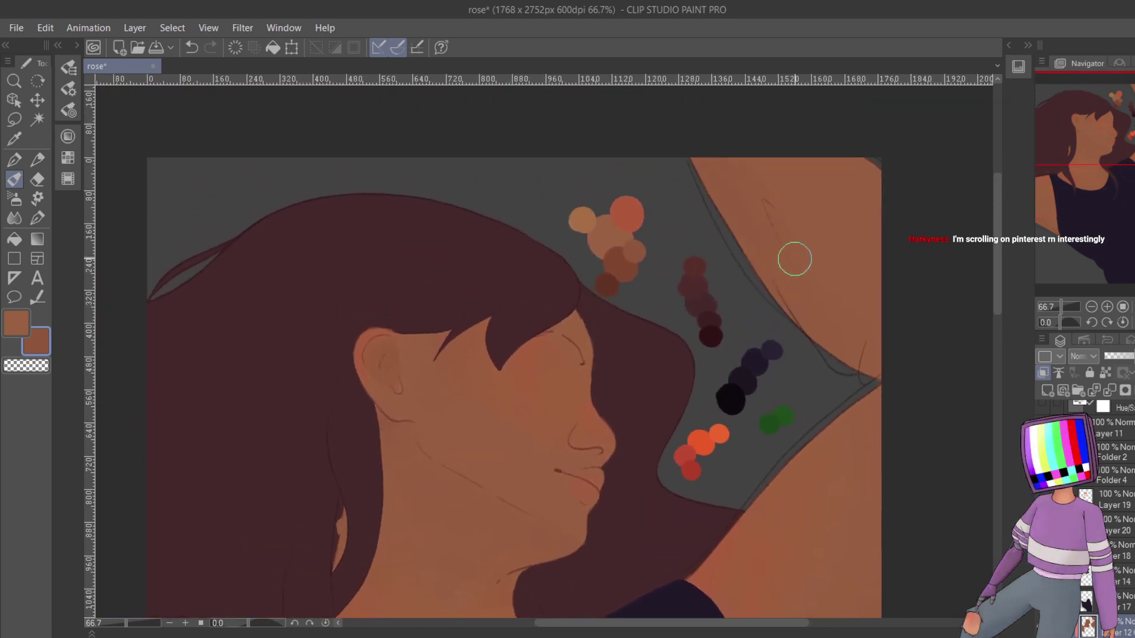
{"action": "left_click_drag", "start_coordinate": [1097, 118], "coordinate": [1039, 204]}
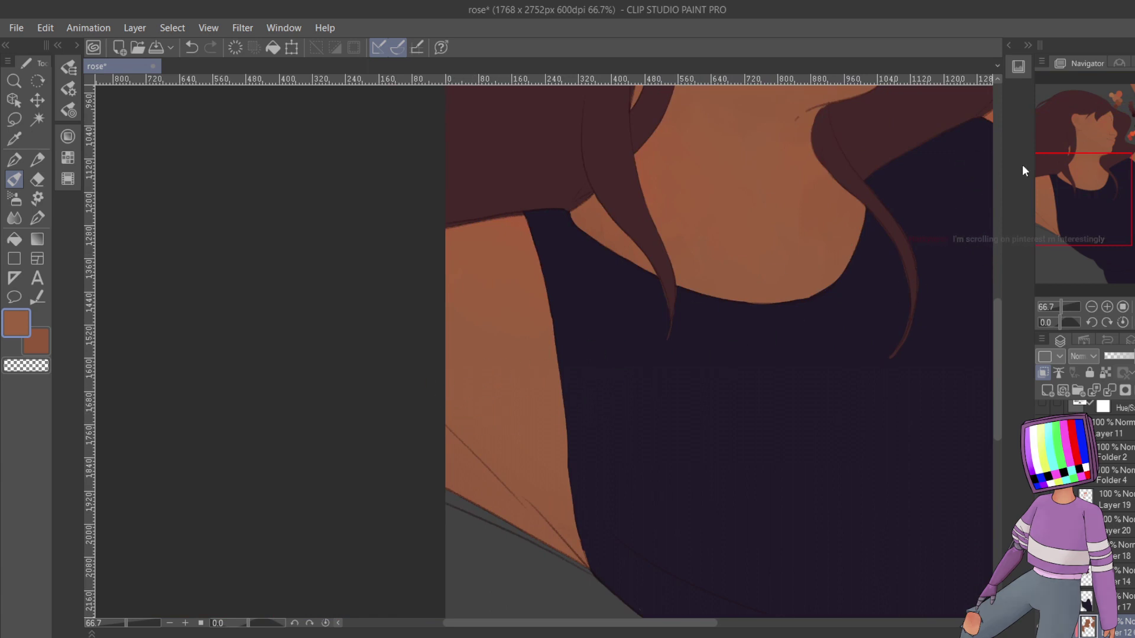
{"action": "left_click_drag", "start_coordinate": [1073, 155], "coordinate": [1066, 127]}
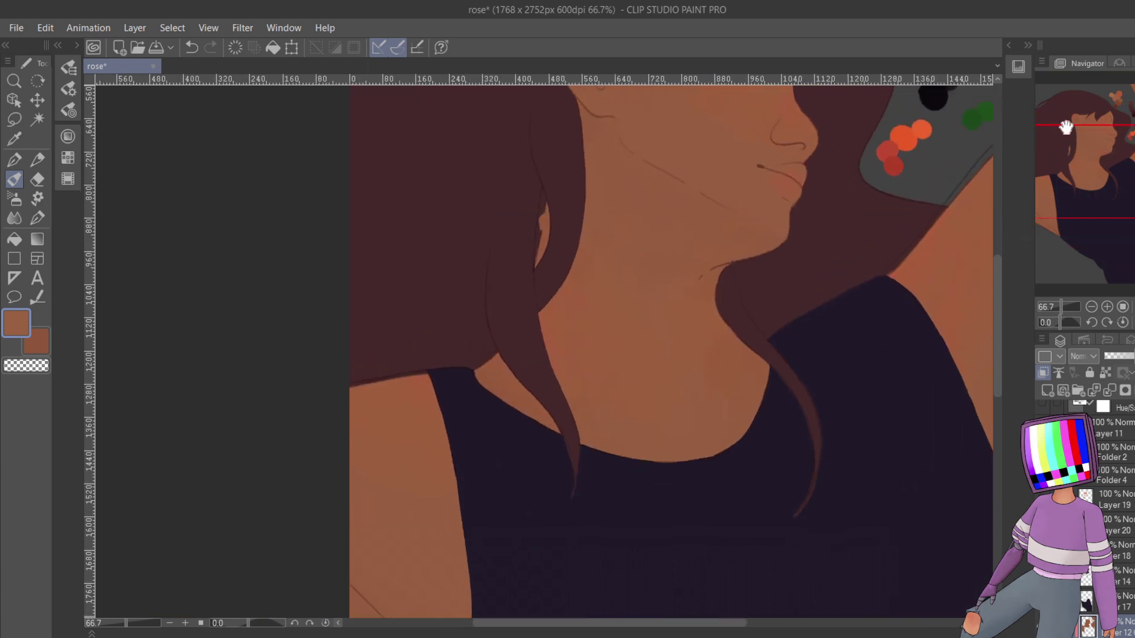
{"action": "left_click_drag", "start_coordinate": [1080, 190], "coordinate": [1091, 168]}
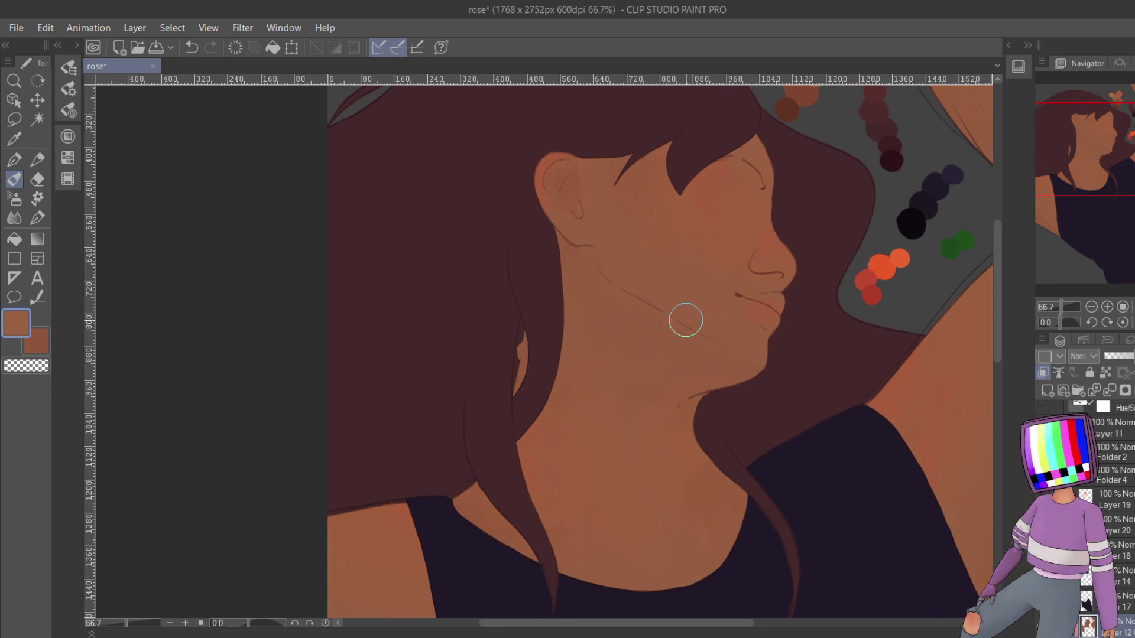
- Shade the underside of the nose with the darker brown and blend it around the nostril with the base skin tone
{"action": "key", "text": "x"}
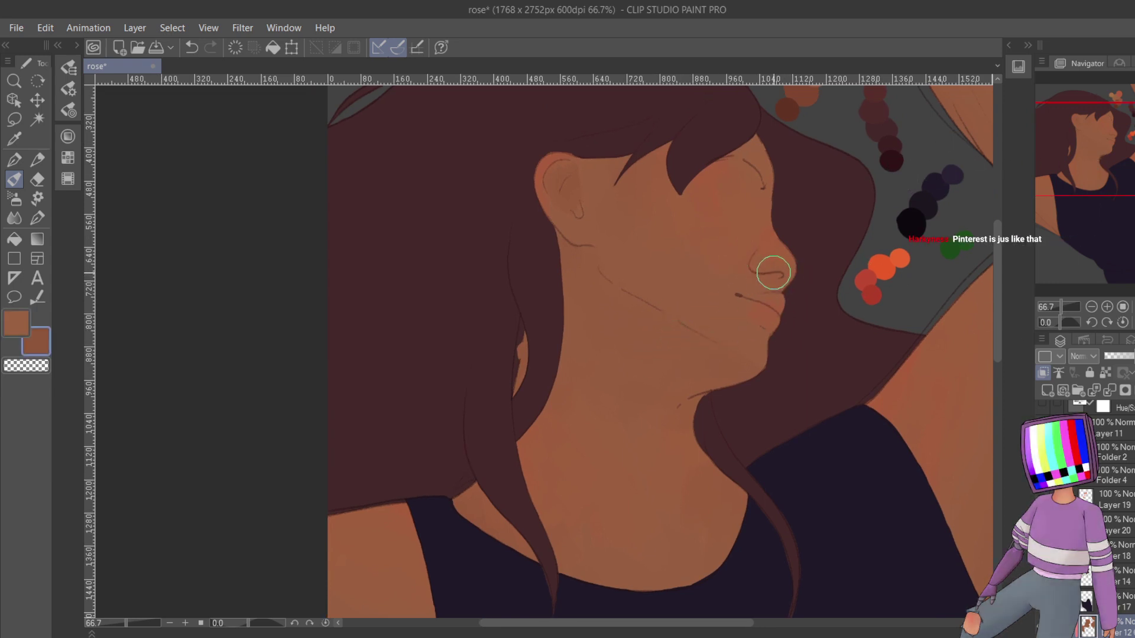
{"action": "key", "text": "x"}
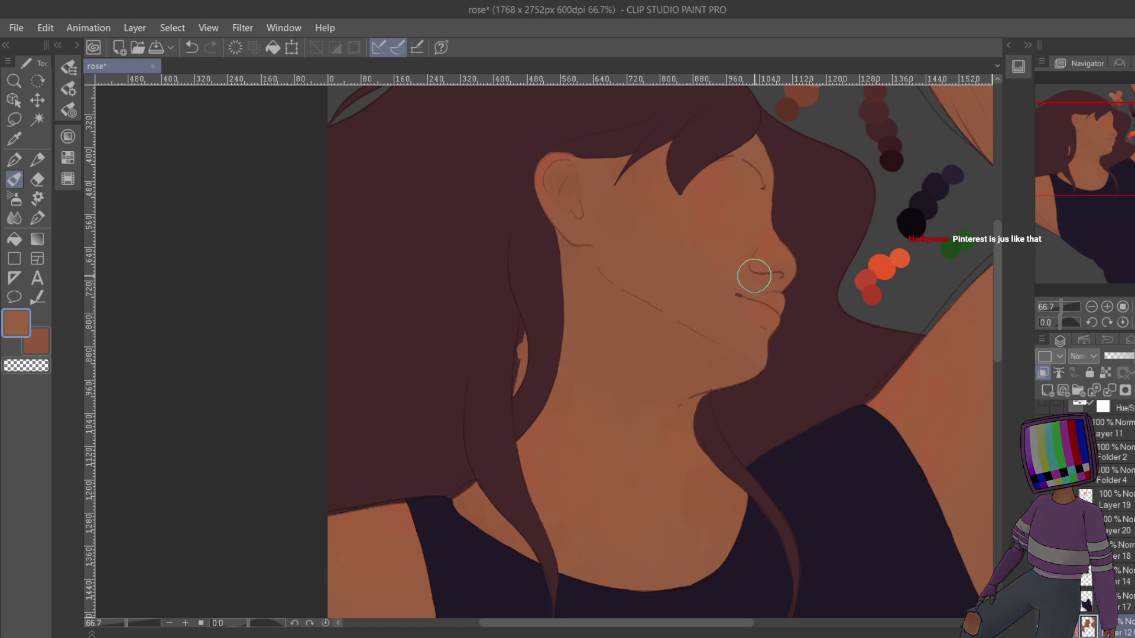
{"action": "left_click", "coordinate": [1107, 307]}
{"action": "left_click", "coordinate": [1107, 307]}
{"action": "left_click", "coordinate": [1107, 307]}
{"action": "left_click_drag", "start_coordinate": [1086, 173], "coordinate": [1115, 155]}
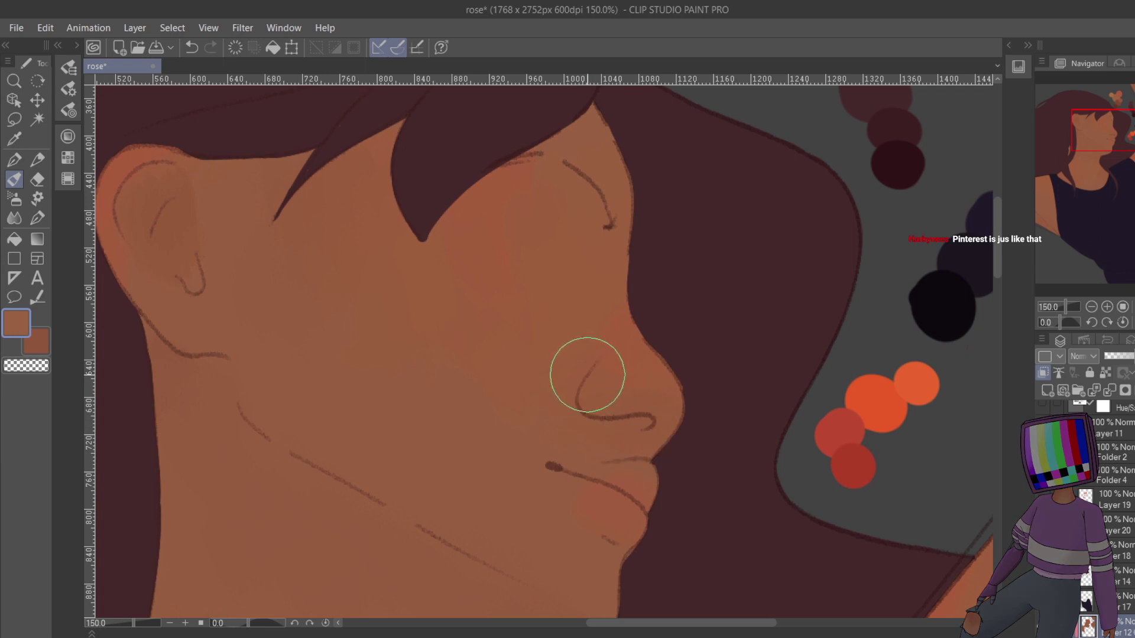
- Shade the eye socket beneath the brow with the darker brown and blend it with the base skin tone
{"action": "key", "text": "x"}
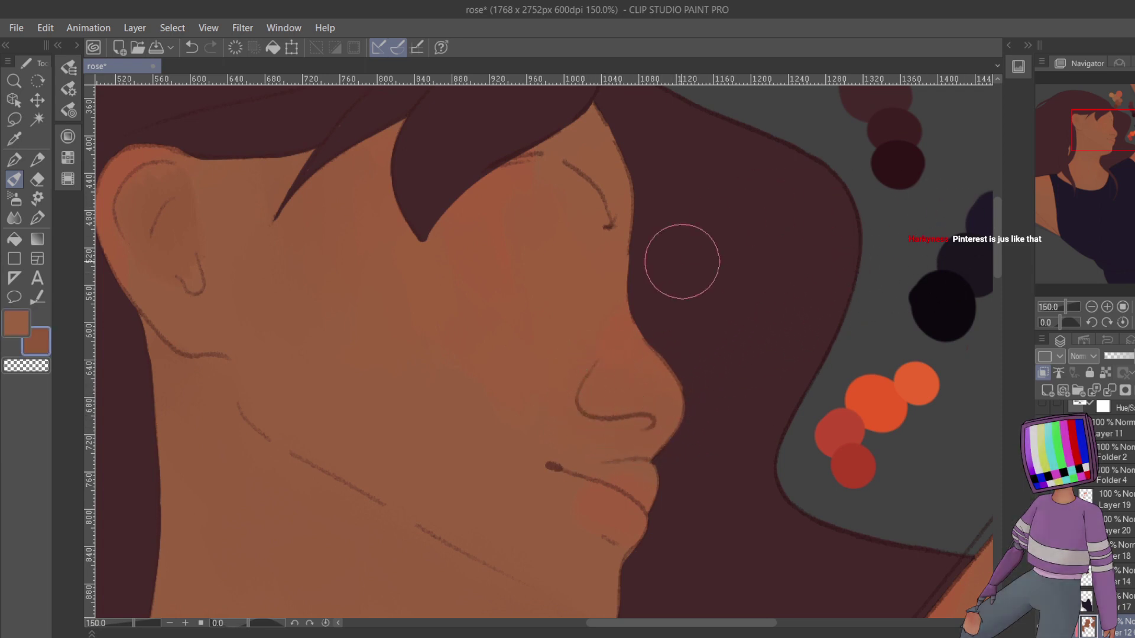
{"action": "key", "text": "x"}
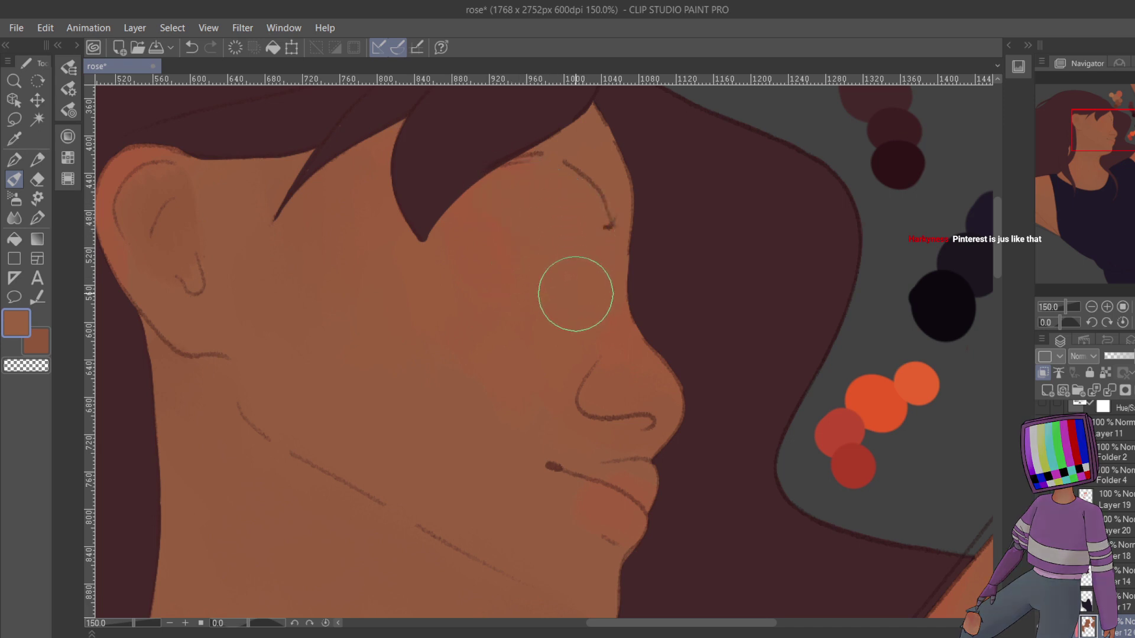
{"action": "key", "text": "x"}
{"action": "key", "text": "x"}
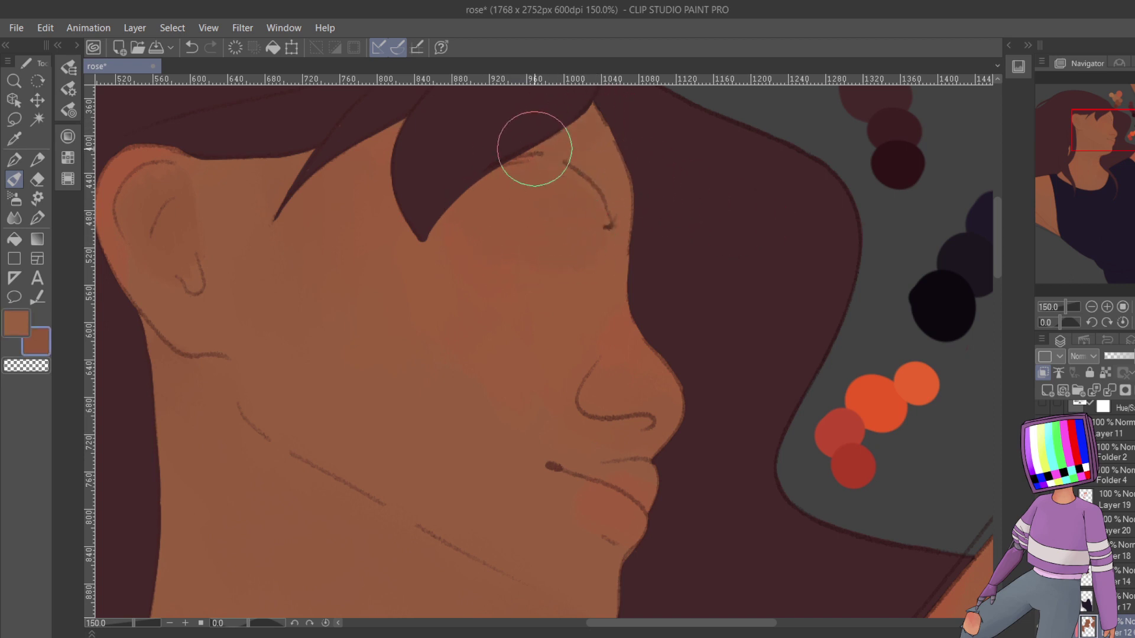
- Soften the inner ear shading and the surrounding cheek by alternating the base skin tone and the darker brown
{"action": "left_click_drag", "start_coordinate": [1087, 150], "coordinate": [1076, 145]}
{"action": "key", "text": "x"}
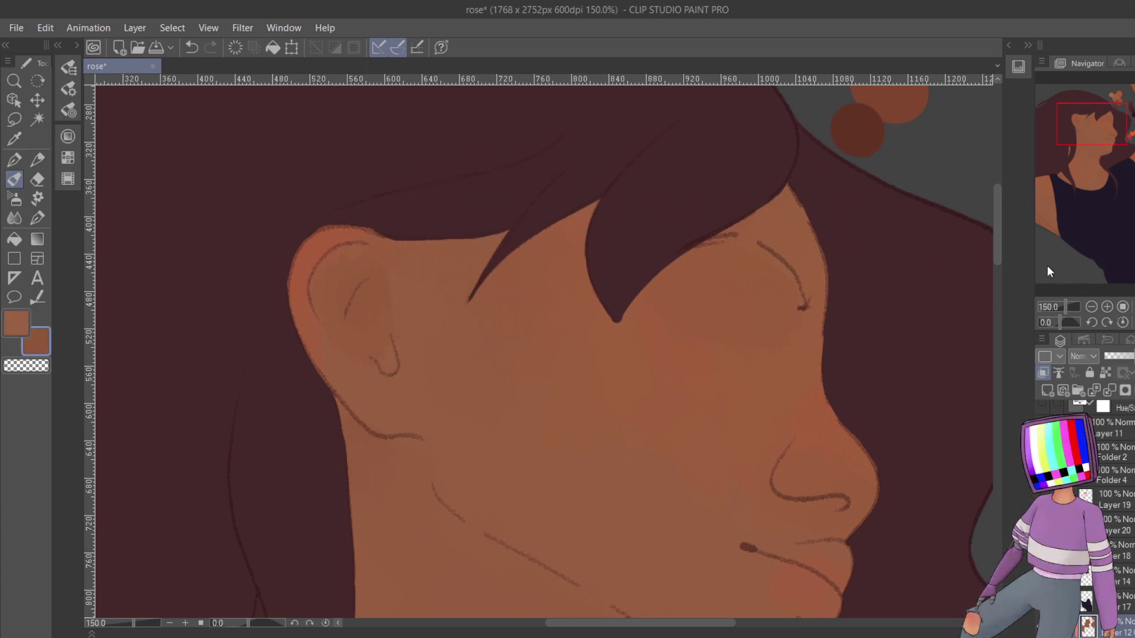
{"action": "key", "text": "x"}
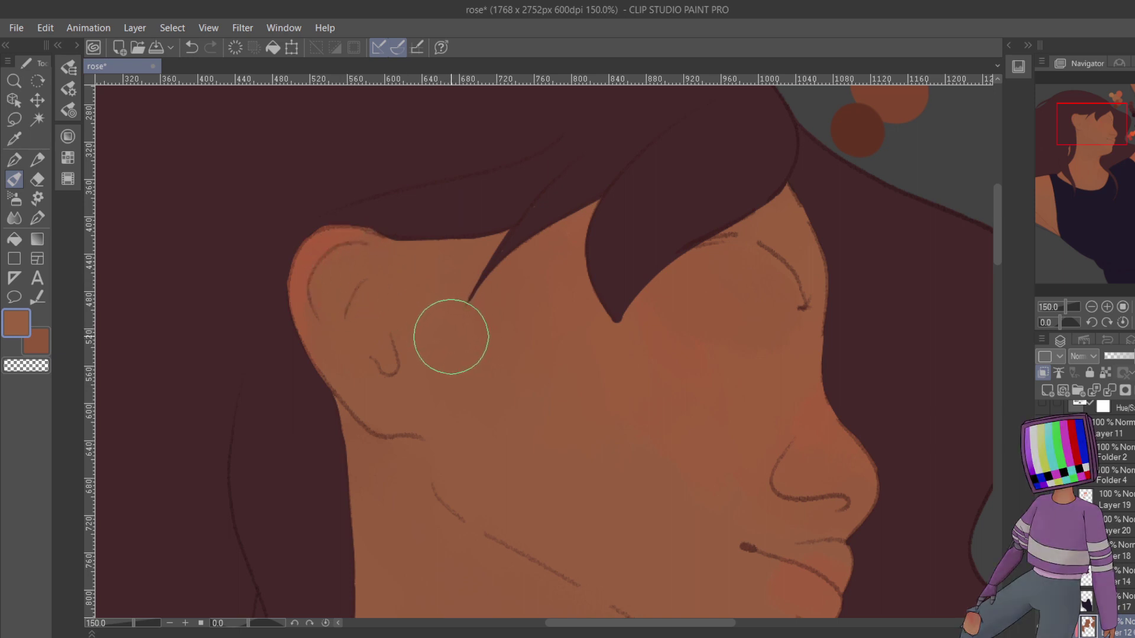
{"action": "key", "text": "x"}
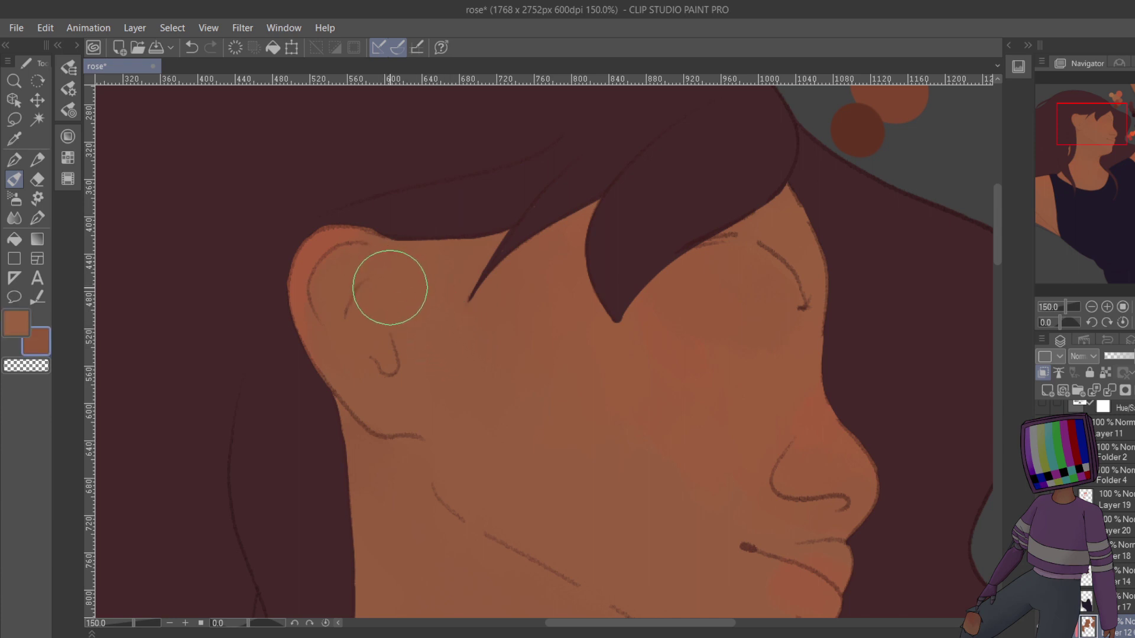
{"action": "left_click_drag", "start_coordinate": [359, 309], "coordinate": [350, 284]}
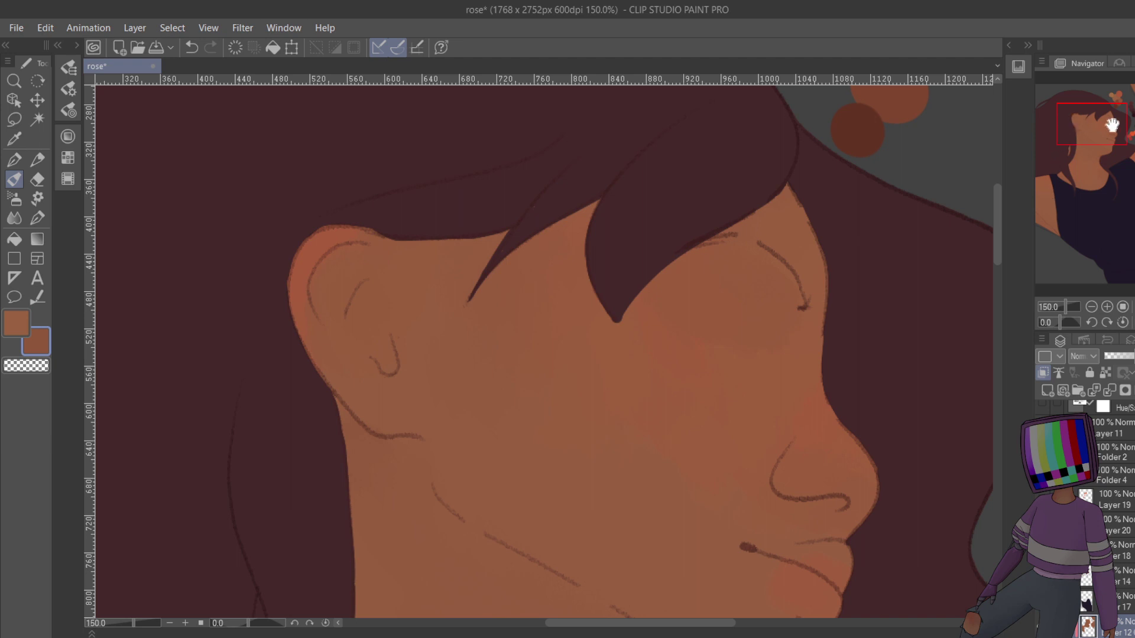
- Sample the deeper reddish brown from the skin palette and shade the lowered arm's lower edge, softening it with the lighter brown
{"action": "left_click_drag", "start_coordinate": [1112, 125], "coordinate": [1107, 98]}
{"action": "left_click", "coordinate": [801, 436], "text": "alt"}
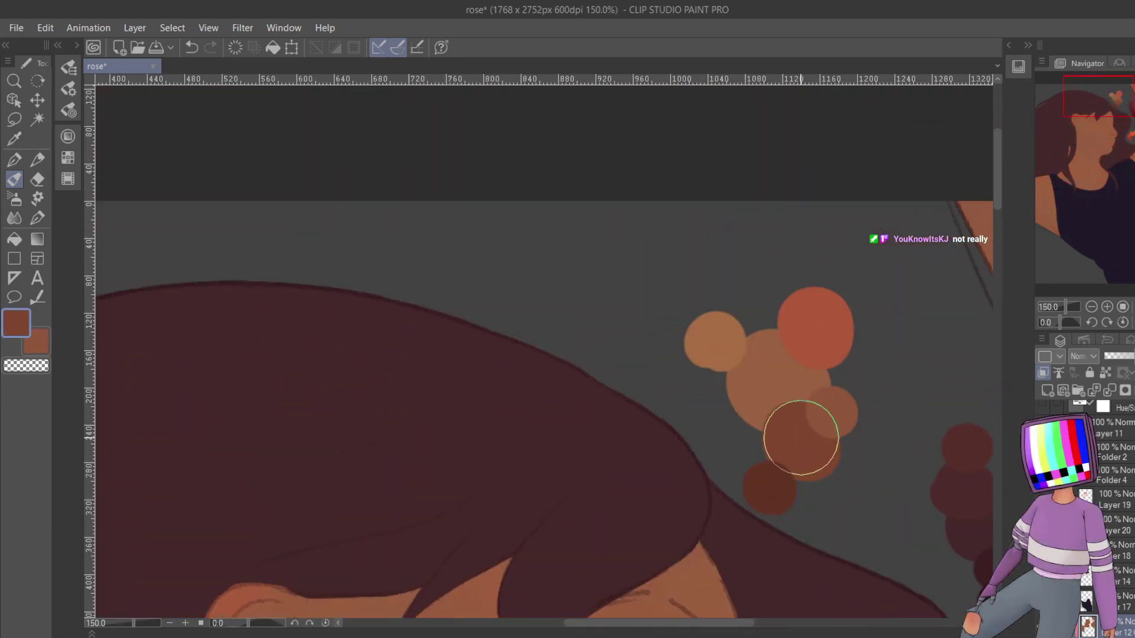
{"action": "left_click", "coordinate": [1092, 307]}
{"action": "left_click", "coordinate": [1092, 305]}
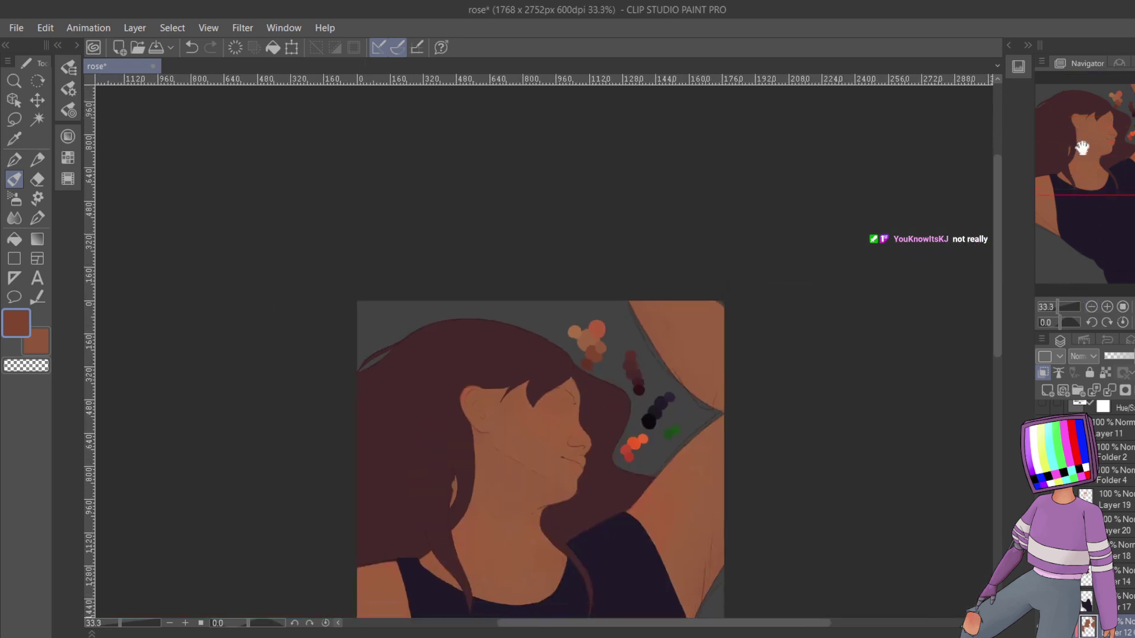
{"action": "left_click", "coordinate": [1092, 305]}
{"action": "left_click", "coordinate": [1106, 306]}
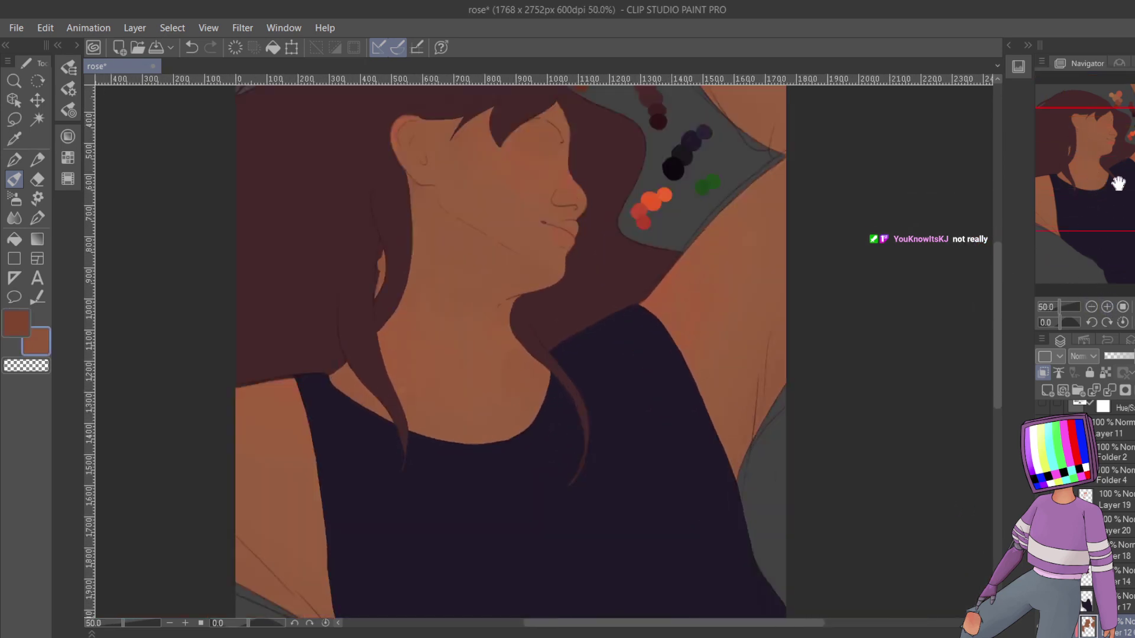
{"action": "left_click_drag", "start_coordinate": [273, 603], "coordinate": [466, 531]}
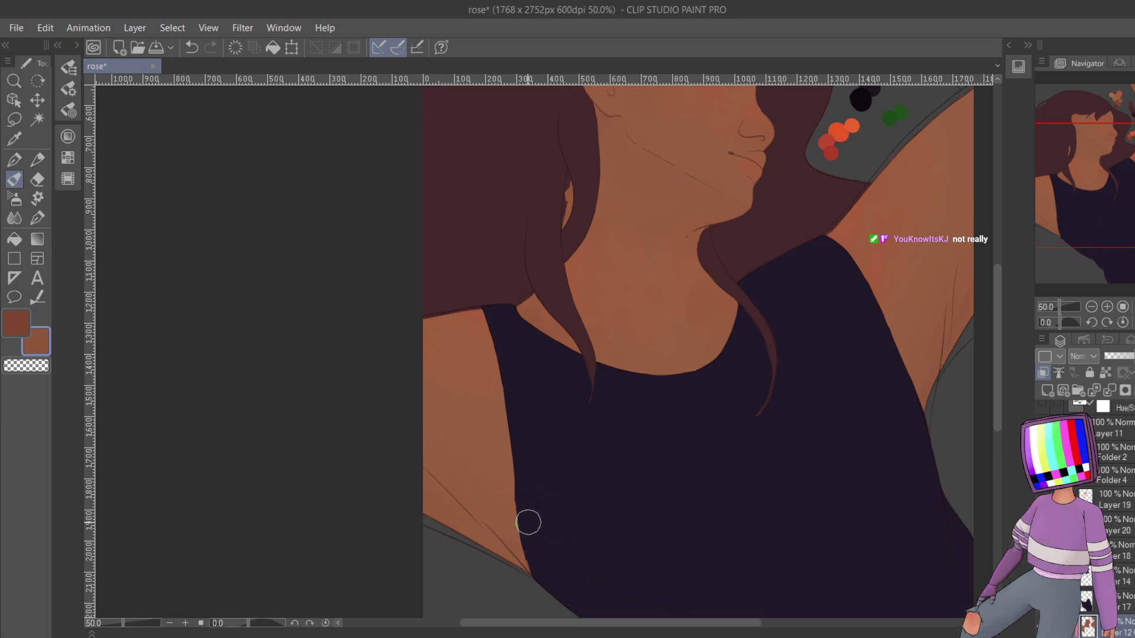
{"action": "key", "text": "x"}
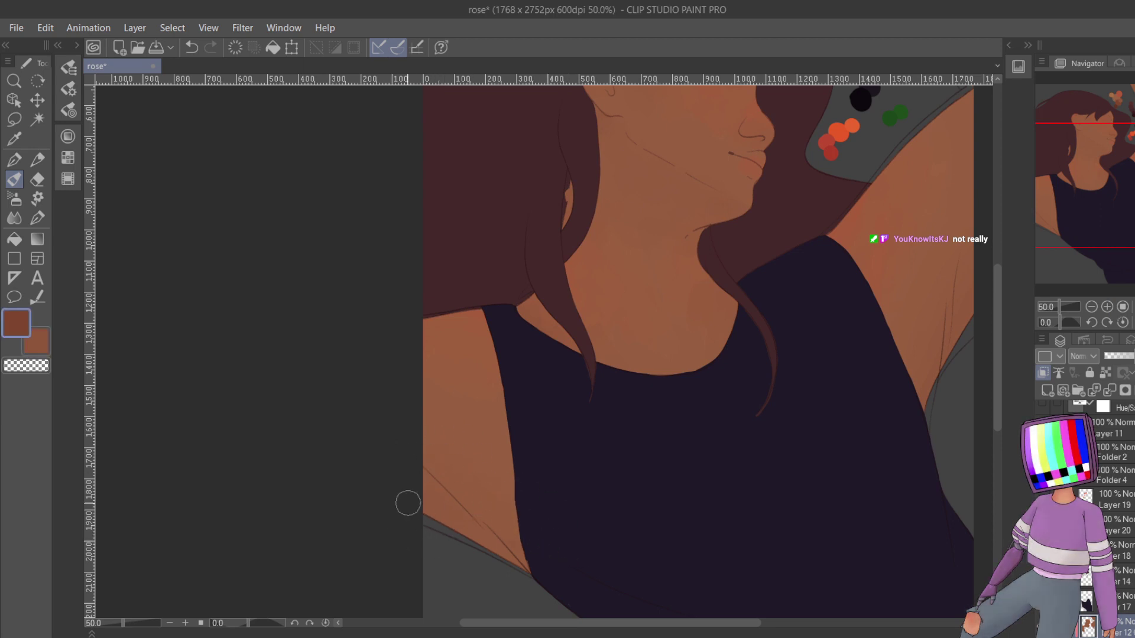
{"action": "key", "text": "x"}
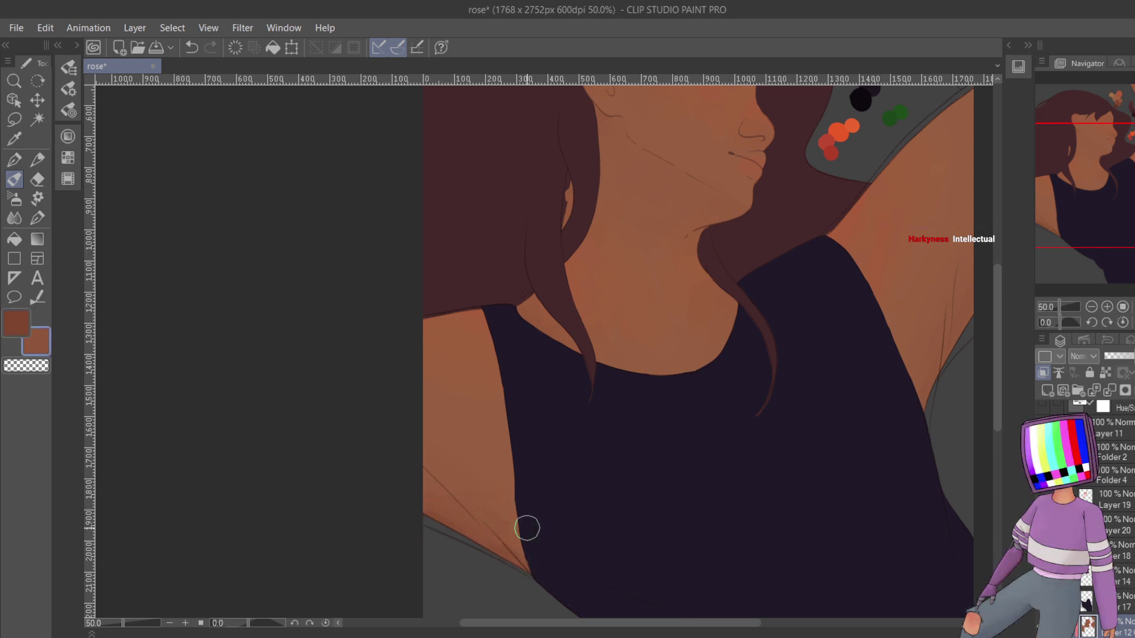
{"action": "key", "text": "x"}
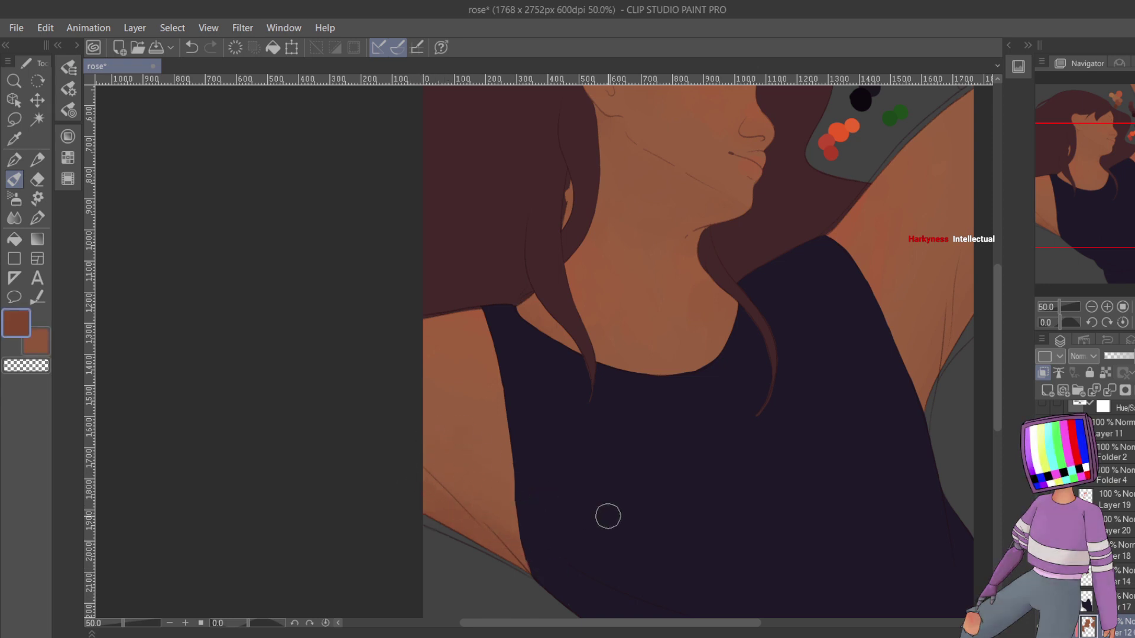
- Shade the underside of the raised upper arm and the edge of the forearm with the deeper brown, blending with the lighter brown
{"action": "left_click_drag", "start_coordinate": [817, 414], "coordinate": [735, 477]}
{"action": "key", "text": "x"}
{"action": "key", "text": "x"}
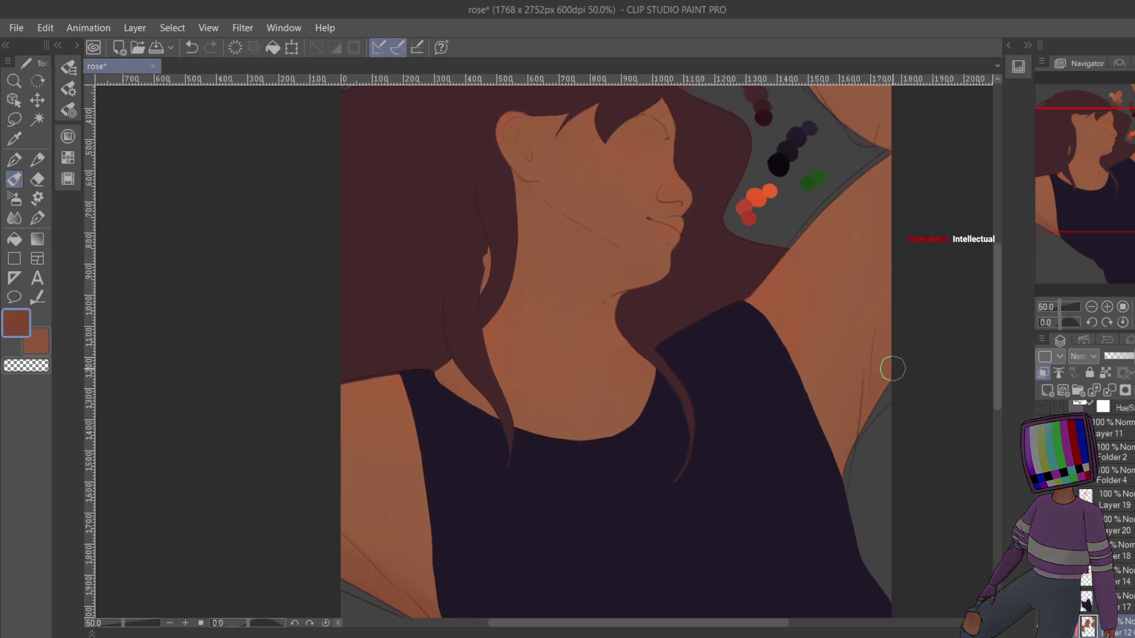
{"action": "key", "text": "x"}
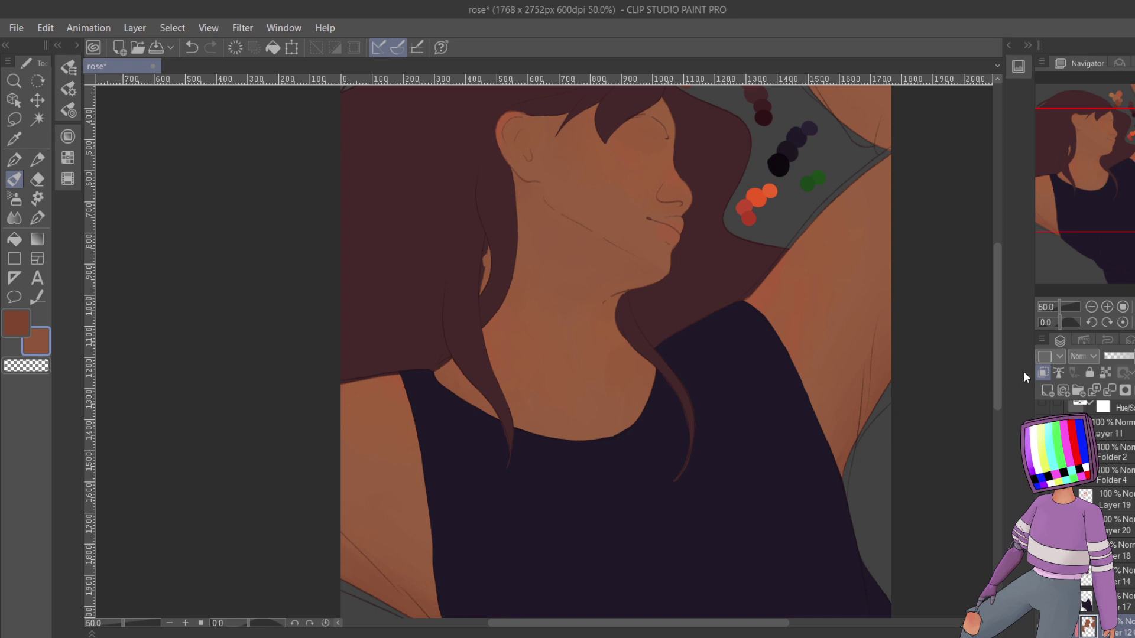
{"action": "left_click_drag", "start_coordinate": [1101, 213], "coordinate": [1109, 170]}
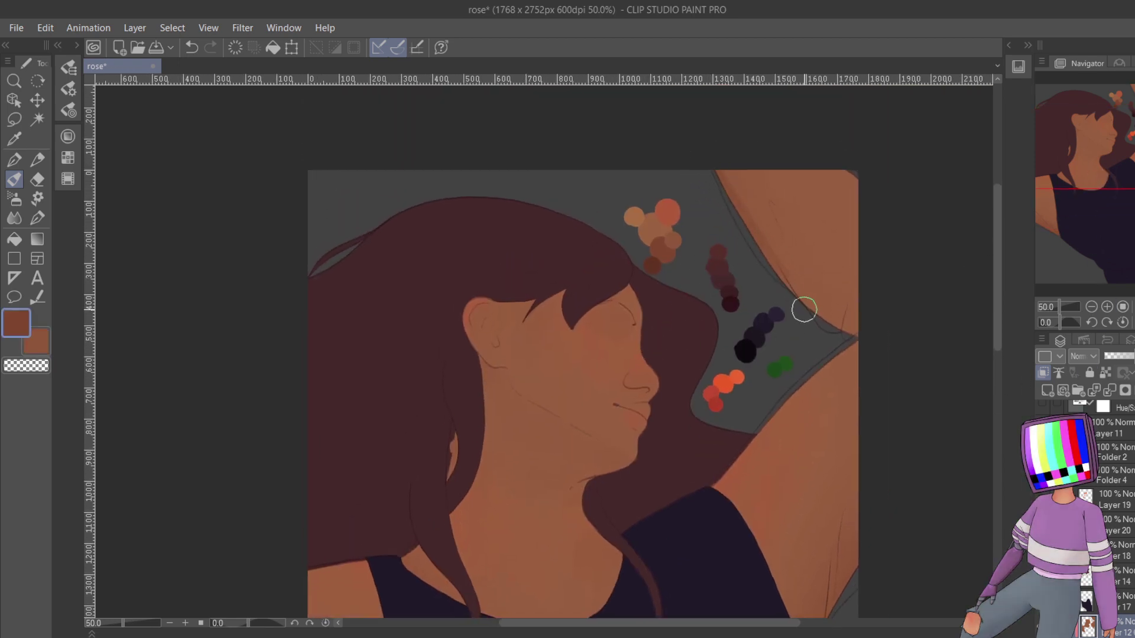
{"action": "key", "text": "x"}
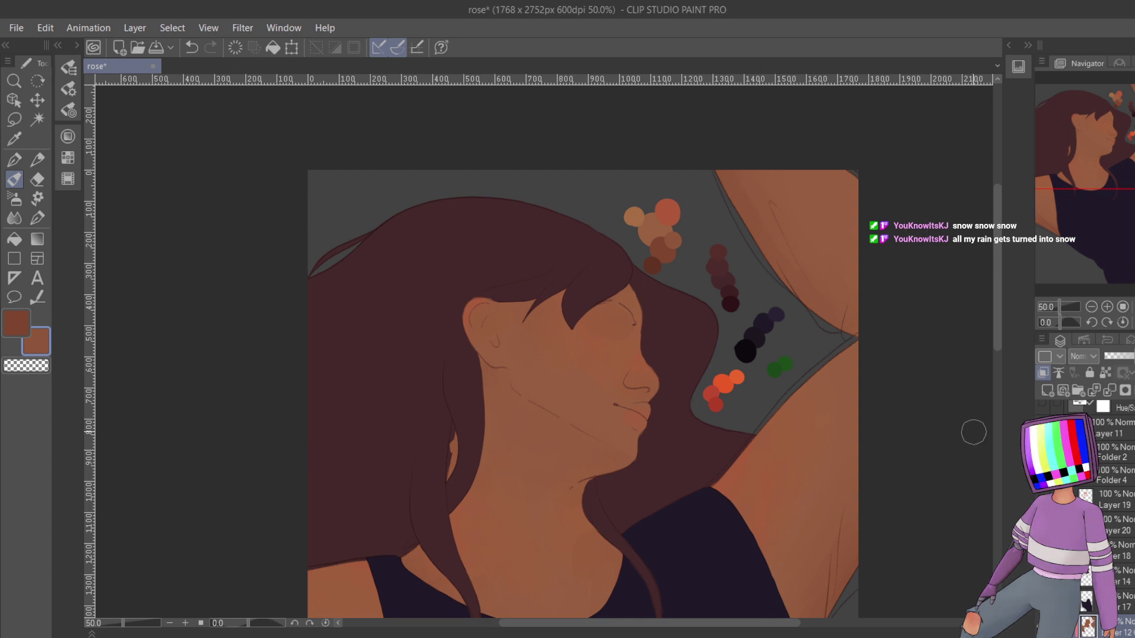
- Mix an orange-brown drawing colour with hue 32, saturation 76 and value 69
{"action": "left_click_drag", "start_coordinate": [1082, 184], "coordinate": [1081, 189]}
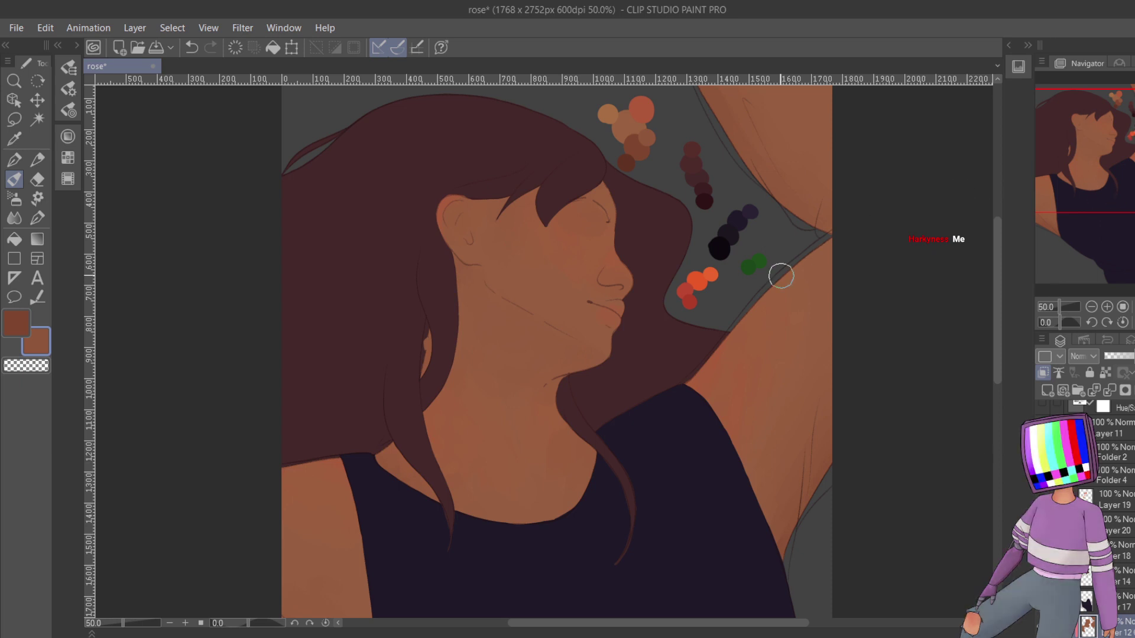
{"action": "left_click", "coordinate": [68, 136]}
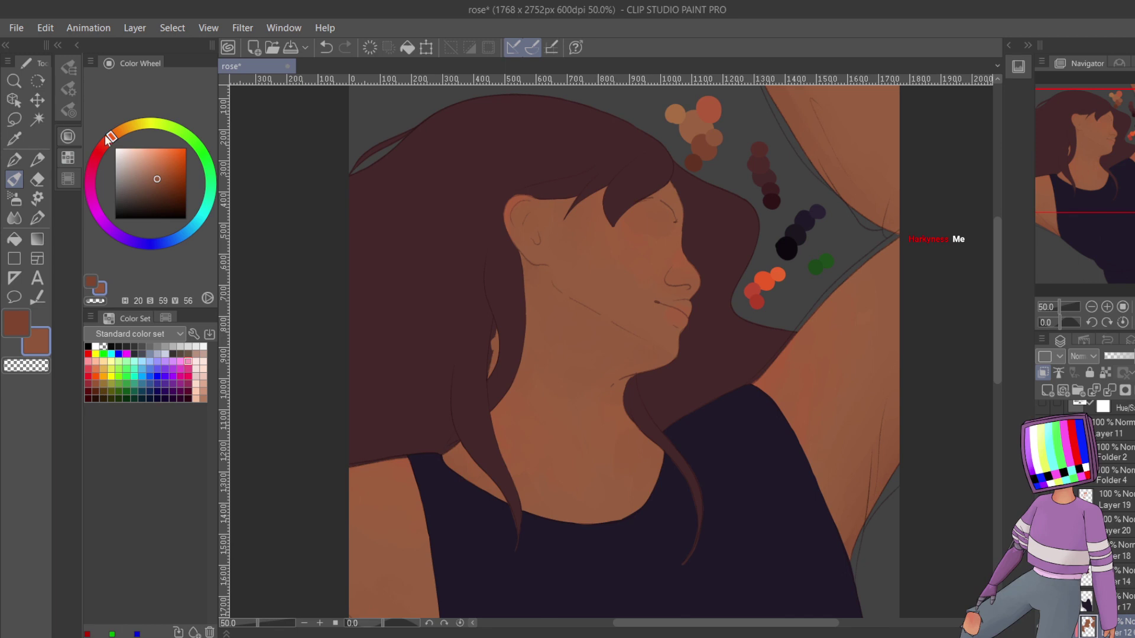
{"action": "left_click_drag", "start_coordinate": [107, 139], "coordinate": [123, 128]}
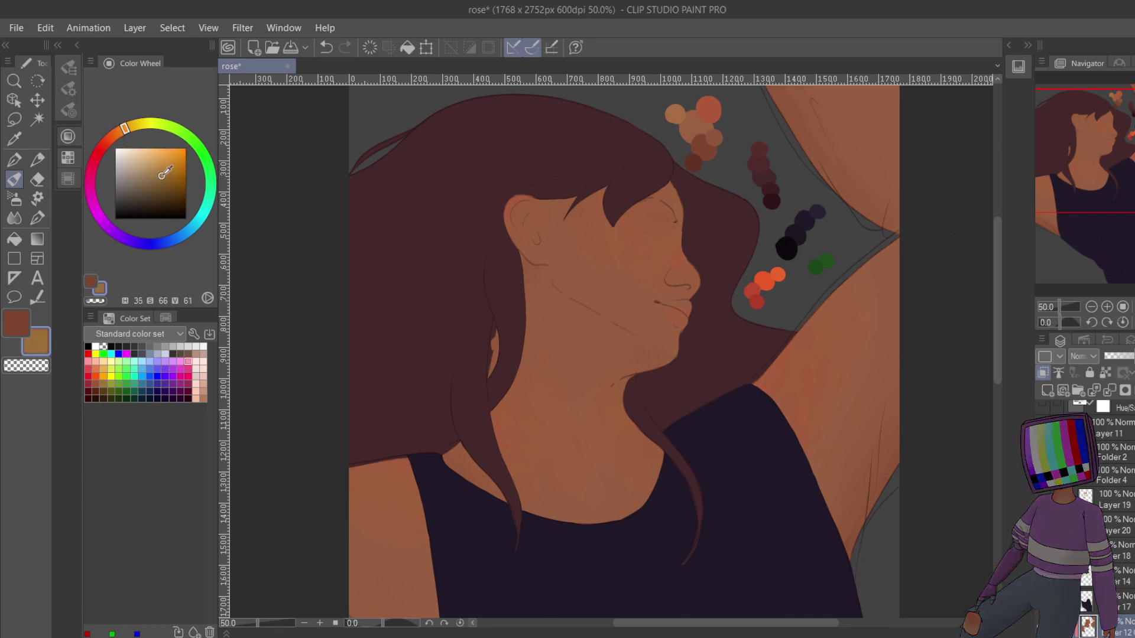
{"action": "left_click_drag", "start_coordinate": [162, 174], "coordinate": [170, 170]}
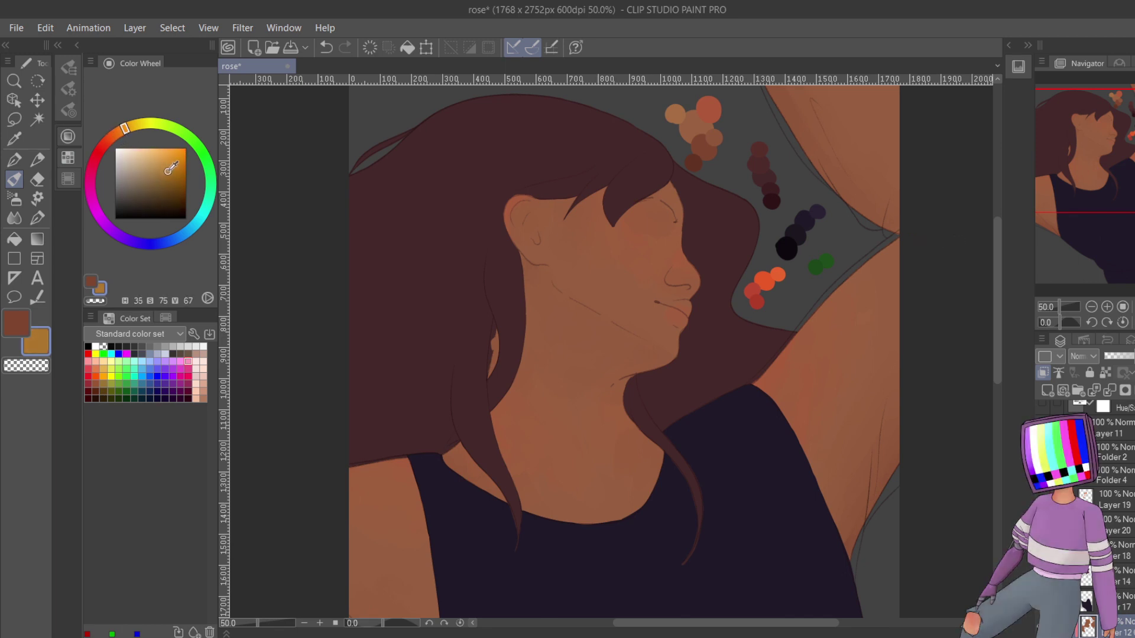
{"action": "left_click_drag", "start_coordinate": [134, 127], "coordinate": [122, 132]}
- Draw two small orange-brown burger buns on Layer 13 in the grey space above the hair
{"action": "scroll", "coordinate": [1112, 473], "scroll_direction": "up", "scroll_amount": 2}
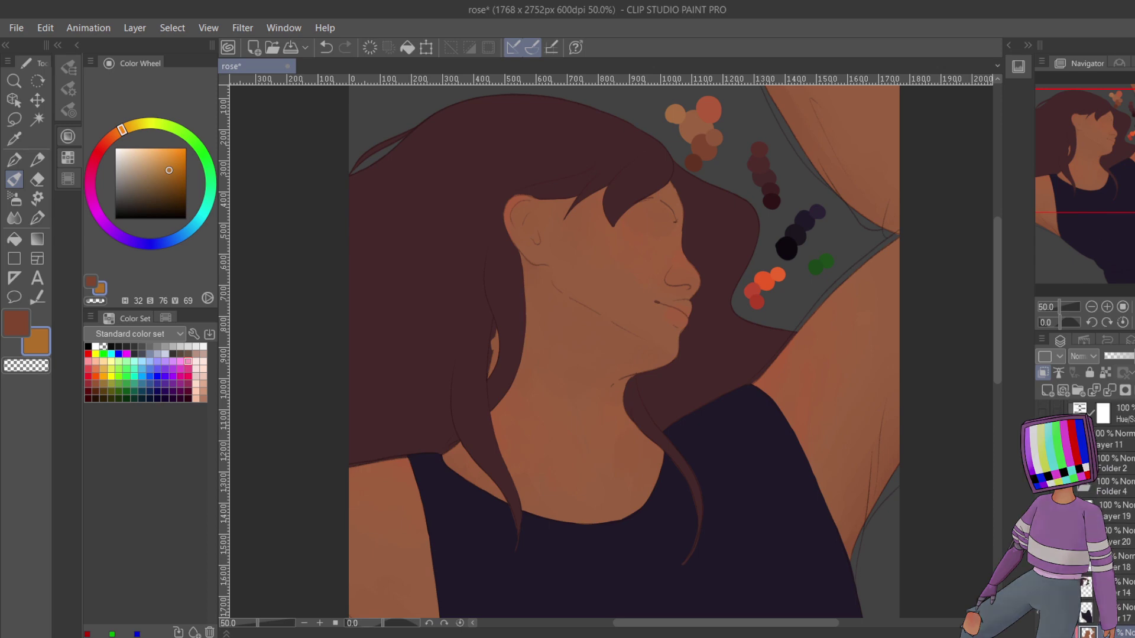
{"action": "left_click", "coordinate": [1107, 307]}
{"action": "left_click", "coordinate": [1107, 306]}
{"action": "left_click_drag", "start_coordinate": [1116, 127], "coordinate": [1116, 81]}
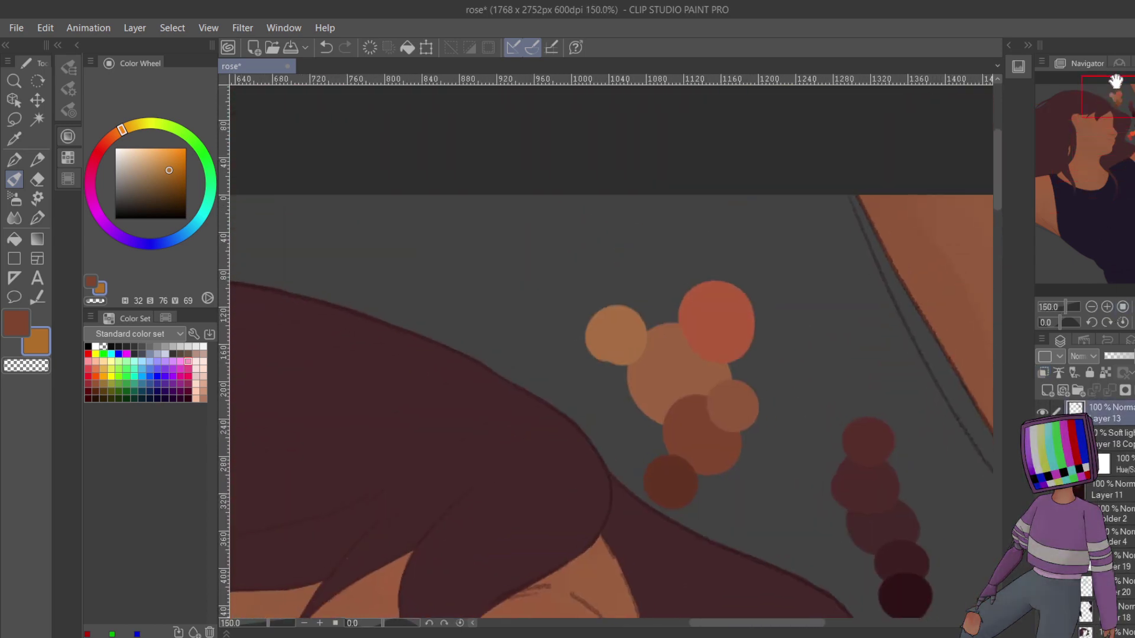
{"action": "left_click", "coordinate": [14, 159]}
{"action": "mouse_move", "coordinate": [416, 260]}
{"action": "left_mouse_down"}
{"action": "mouse_move", "coordinate": [444, 237]}
{"action": "mouse_move", "coordinate": [466, 264]}
{"action": "mouse_move", "coordinate": [414, 270]}
{"action": "mouse_move", "coordinate": [455, 267]}
{"action": "mouse_move", "coordinate": [427, 253]}
{"action": "mouse_move", "coordinate": [459, 261]}
{"action": "mouse_move", "coordinate": [449, 303]}
{"action": "mouse_move", "coordinate": [415, 290]}
{"action": "mouse_move", "coordinate": [459, 293]}
{"action": "mouse_move", "coordinate": [434, 288]}
{"action": "mouse_move", "coordinate": [461, 294]}
{"action": "left_mouse_up"}
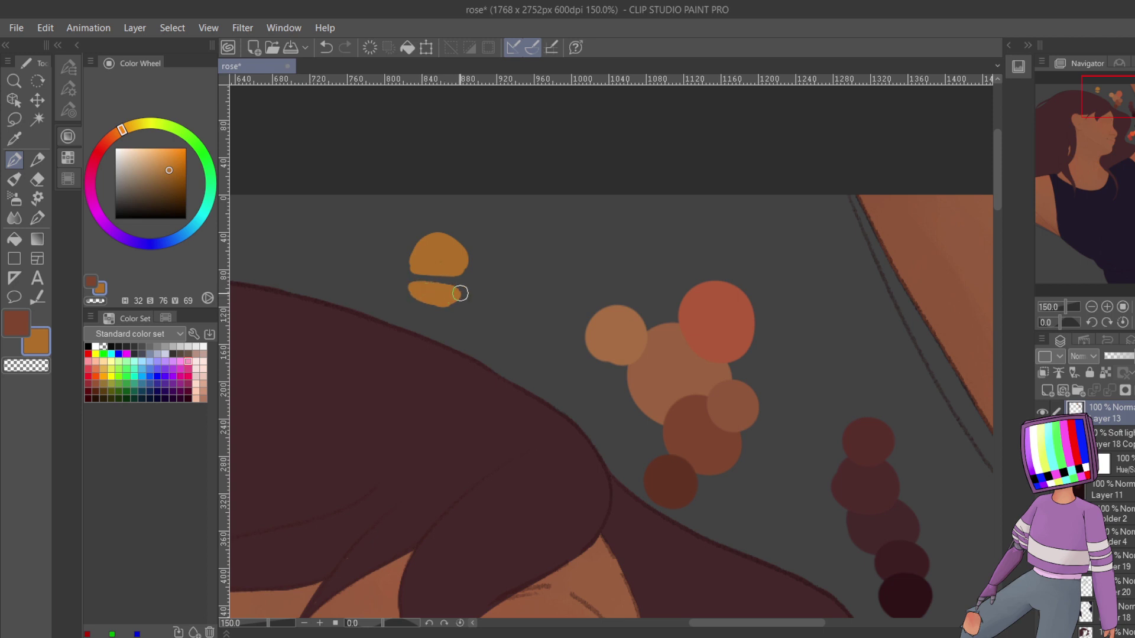
- Add a green lettuce strip and a brown patty between the two burger buns
{"action": "mouse_move", "coordinate": [122, 130]}
{"action": "left_mouse_down"}
{"action": "mouse_move", "coordinate": [187, 134]}
{"action": "mouse_move", "coordinate": [171, 178]}
{"action": "left_mouse_up"}
{"action": "mouse_move", "coordinate": [411, 266]}
{"action": "left_mouse_down"}
{"action": "mouse_move", "coordinate": [459, 275]}
{"action": "mouse_move", "coordinate": [401, 267]}
{"action": "mouse_move", "coordinate": [429, 267]}
{"action": "left_mouse_up"}
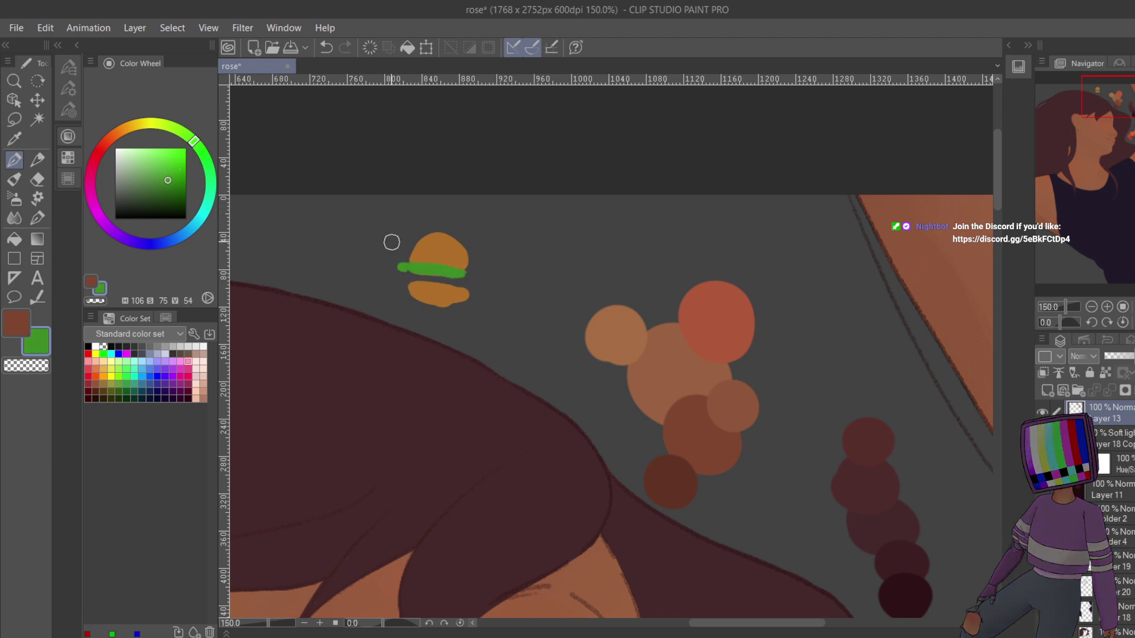
{"action": "left_click", "coordinate": [99, 150]}
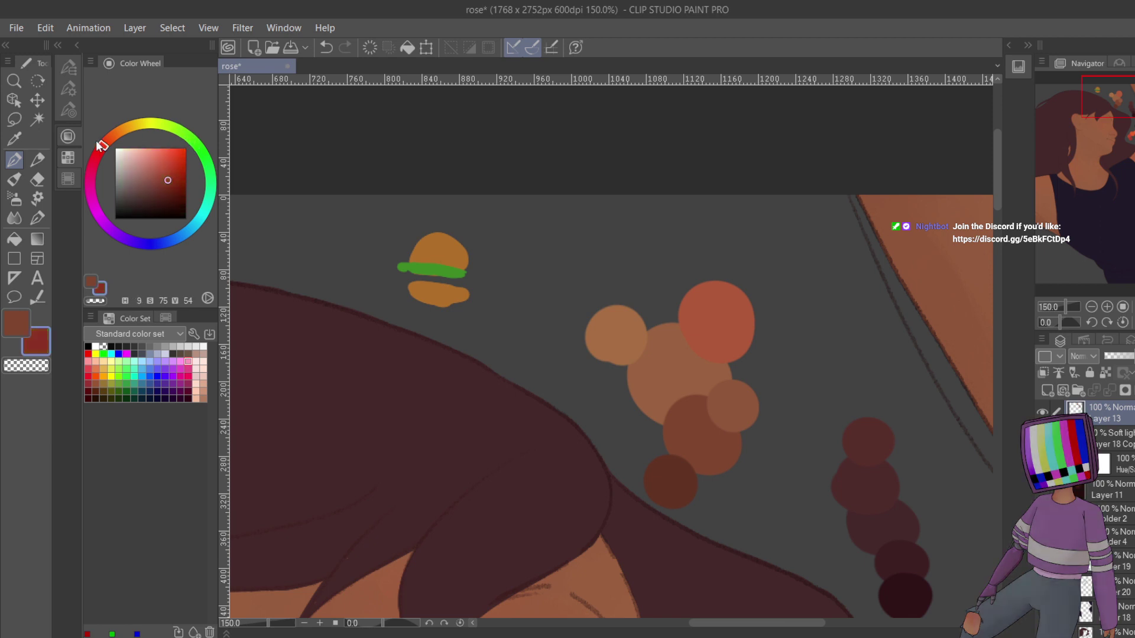
{"action": "left_click_drag", "start_coordinate": [98, 152], "coordinate": [96, 156]}
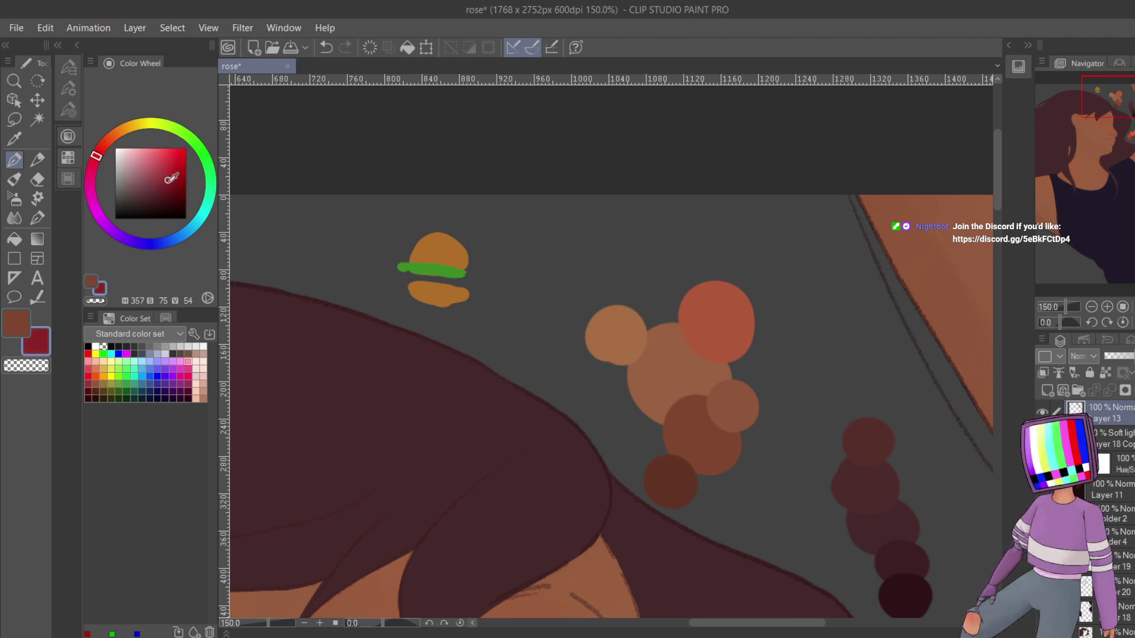
{"action": "key", "text": "x"}
{"action": "mouse_move", "coordinate": [403, 277]}
{"action": "left_mouse_down"}
{"action": "mouse_move", "coordinate": [470, 286]}
{"action": "mouse_move", "coordinate": [383, 264]}
{"action": "left_mouse_up"}
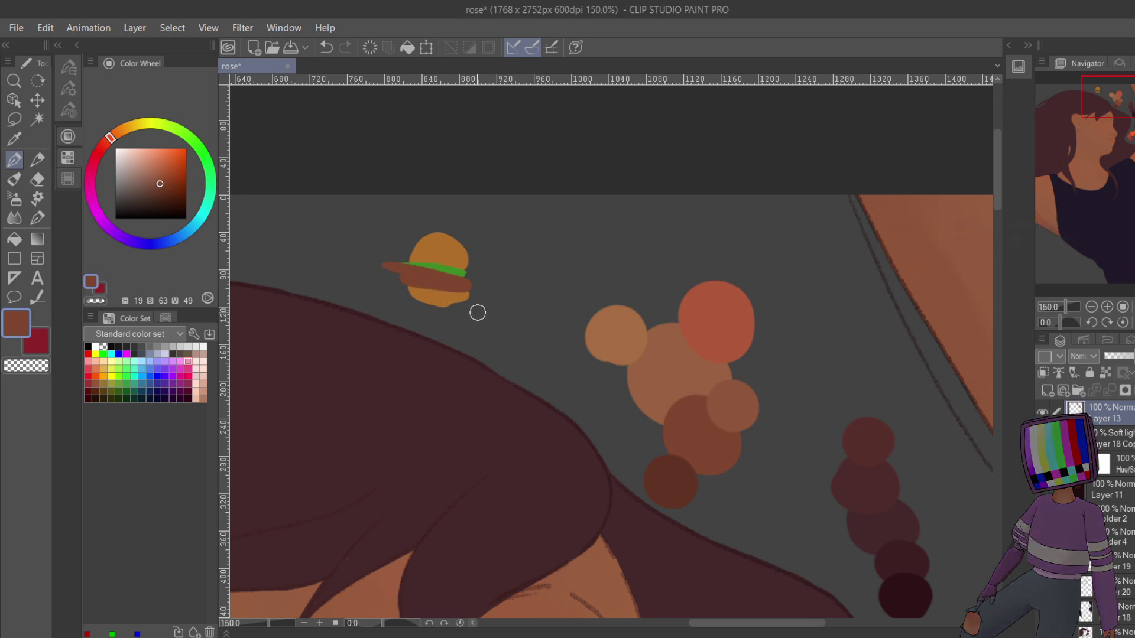
- Erase the burger doodle using the transparent colour
{"action": "left_click", "coordinate": [39, 363]}
{"action": "mouse_move", "coordinate": [397, 266]}
{"action": "left_mouse_down"}
{"action": "mouse_move", "coordinate": [375, 267]}
{"action": "mouse_move", "coordinate": [396, 269]}
{"action": "mouse_move", "coordinate": [400, 255]}
{"action": "mouse_move", "coordinate": [420, 285]}
{"action": "mouse_move", "coordinate": [408, 279]}
{"action": "mouse_move", "coordinate": [418, 277]}
{"action": "mouse_move", "coordinate": [408, 251]}
{"action": "mouse_move", "coordinate": [420, 258]}
{"action": "mouse_move", "coordinate": [420, 295]}
{"action": "mouse_move", "coordinate": [428, 234]}
{"action": "mouse_move", "coordinate": [420, 241]}
{"action": "mouse_move", "coordinate": [435, 234]}
{"action": "mouse_move", "coordinate": [455, 255]}
{"action": "mouse_move", "coordinate": [461, 237]}
{"action": "mouse_move", "coordinate": [469, 268]}
{"action": "mouse_move", "coordinate": [446, 233]}
{"action": "mouse_move", "coordinate": [470, 297]}
{"action": "mouse_move", "coordinate": [445, 243]}
{"action": "mouse_move", "coordinate": [454, 310]}
{"action": "mouse_move", "coordinate": [432, 288]}
{"action": "mouse_move", "coordinate": [425, 252]}
{"action": "mouse_move", "coordinate": [428, 279]}
{"action": "left_mouse_up"}
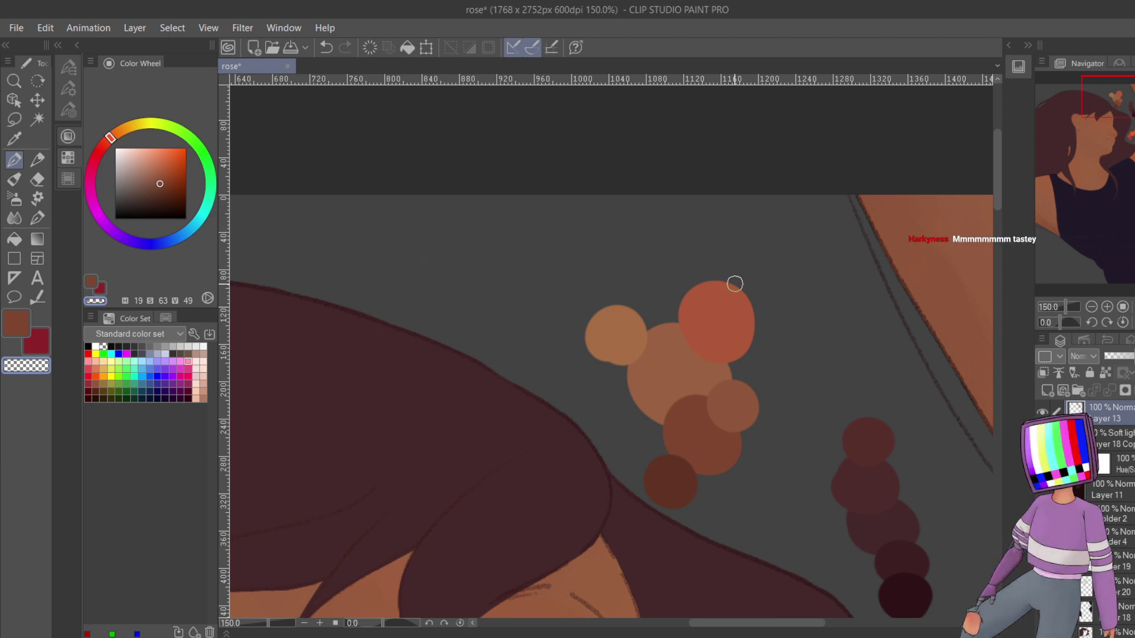
- On the skin layer just above Layer 12, brush soft brown shading under the jaw and on the neck below the ear
{"action": "left_click", "coordinate": [1091, 307]}
{"action": "left_click", "coordinate": [1092, 307]}
{"action": "left_click_drag", "start_coordinate": [1090, 278], "coordinate": [1088, 217]}
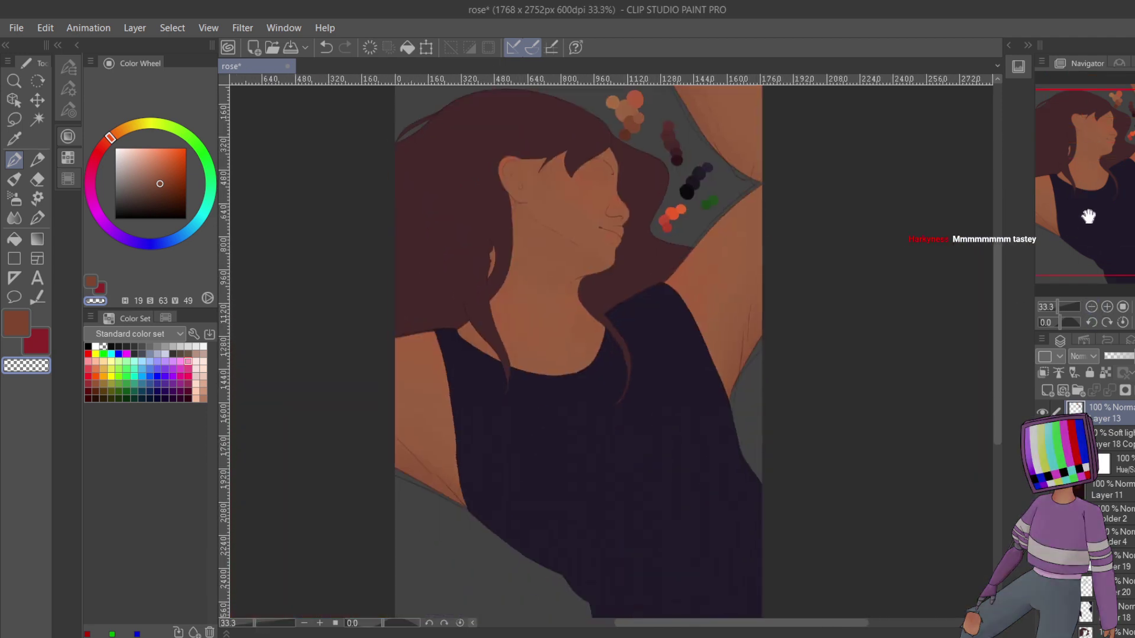
{"action": "scroll", "coordinate": [1099, 515], "scroll_direction": "down", "scroll_amount": 3}
{"action": "left_click", "coordinate": [1120, 547]}
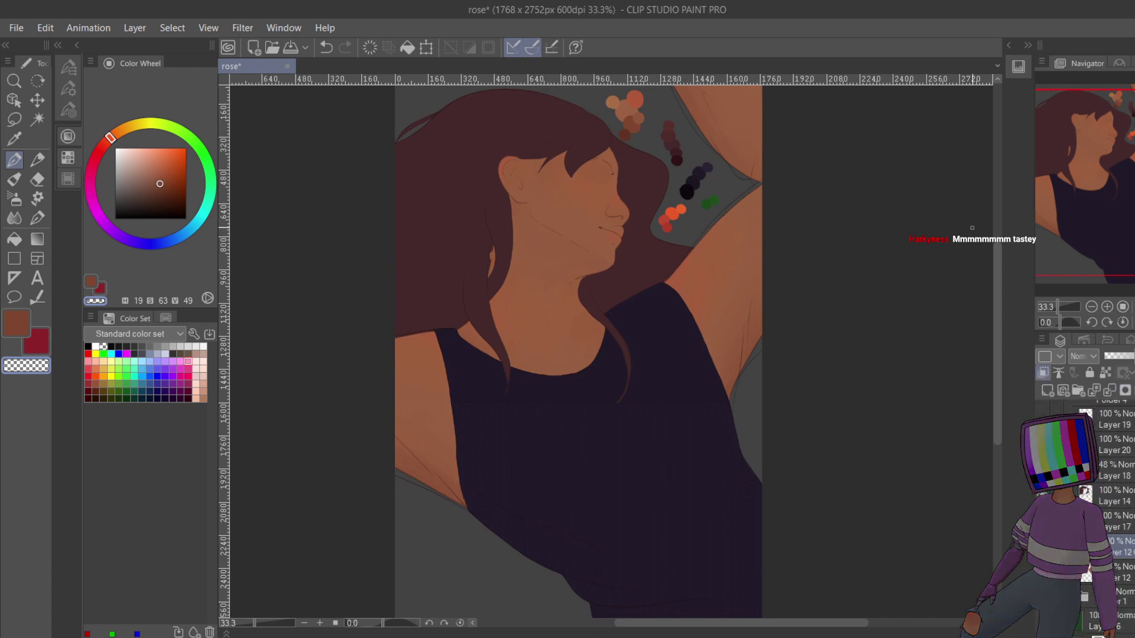
{"action": "left_click", "coordinate": [1108, 307]}
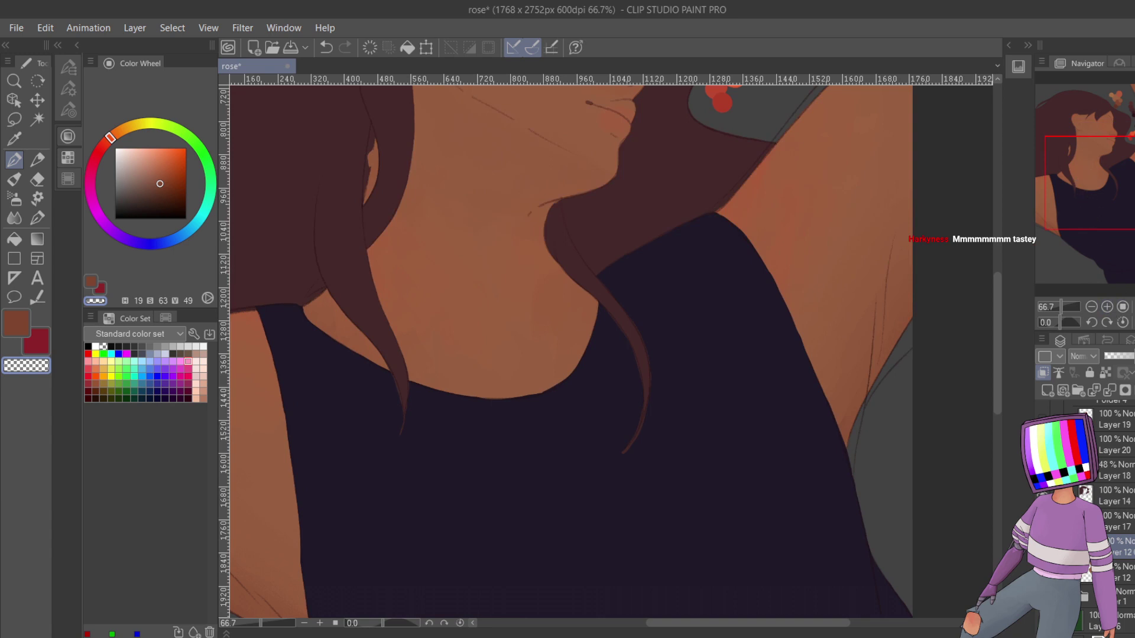
{"action": "left_click_drag", "start_coordinate": [1111, 189], "coordinate": [1131, 123]}
{"action": "left_click", "coordinate": [1108, 307]}
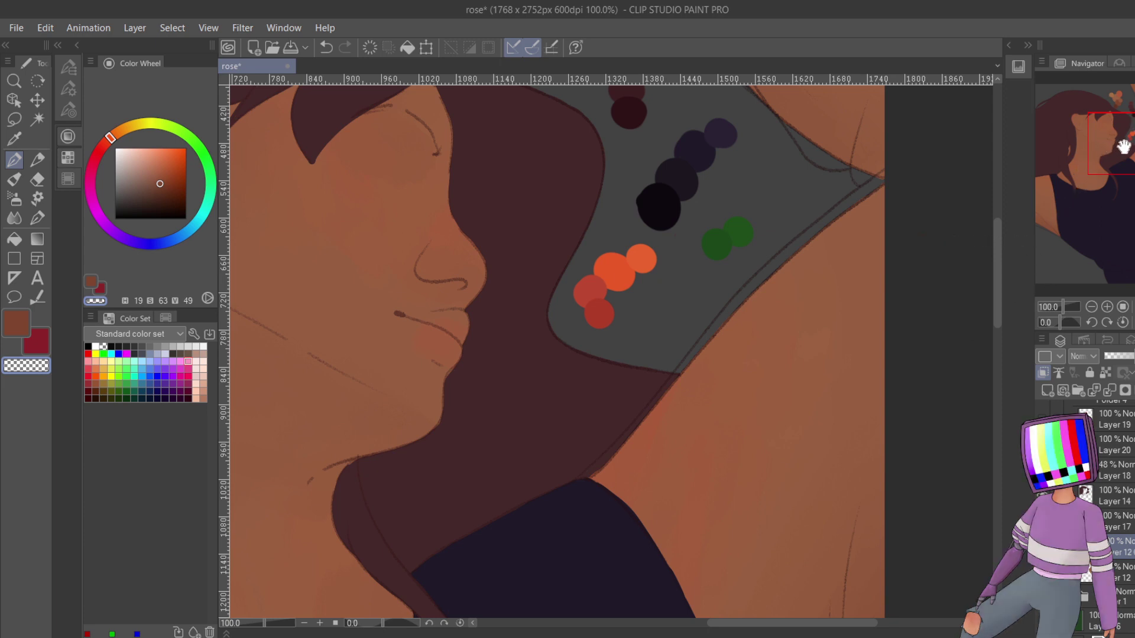
{"action": "left_click_drag", "start_coordinate": [1124, 146], "coordinate": [1092, 161]}
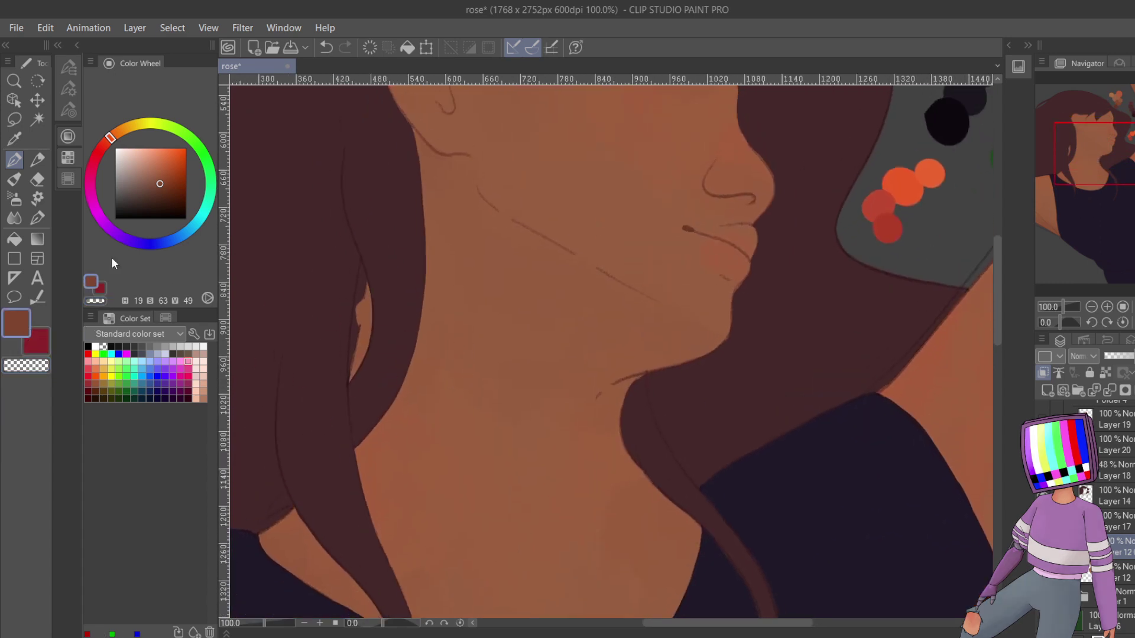
{"action": "left_click", "coordinate": [12, 196]}
{"action": "left_click", "coordinate": [14, 179]}
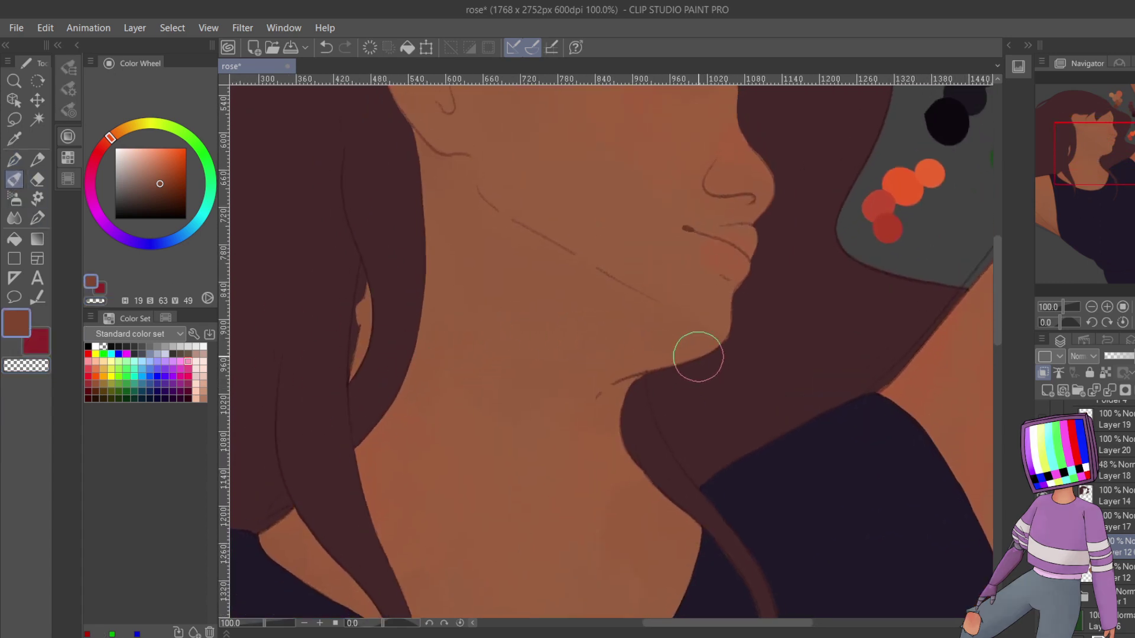
{"action": "mouse_move", "coordinate": [665, 331]}
{"action": "left_mouse_down"}
{"action": "mouse_move", "coordinate": [716, 358]}
{"action": "mouse_move", "coordinate": [640, 316]}
{"action": "mouse_move", "coordinate": [626, 290]}
{"action": "mouse_move", "coordinate": [616, 299]}
{"action": "mouse_move", "coordinate": [643, 343]}
{"action": "left_mouse_up"}
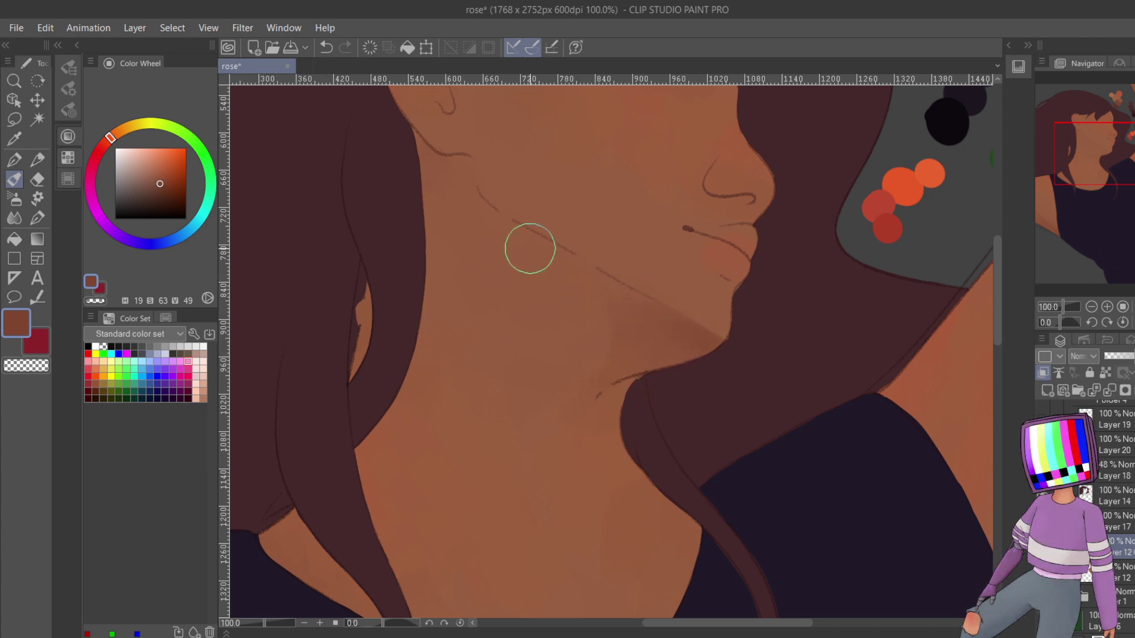
{"action": "mouse_move", "coordinate": [420, 168]}
{"action": "left_mouse_down"}
{"action": "mouse_move", "coordinate": [396, 145]}
{"action": "mouse_move", "coordinate": [401, 130]}
{"action": "mouse_move", "coordinate": [434, 185]}
{"action": "mouse_move", "coordinate": [416, 201]}
{"action": "mouse_move", "coordinate": [434, 182]}
{"action": "mouse_move", "coordinate": [464, 193]}
{"action": "mouse_move", "coordinate": [441, 168]}
{"action": "mouse_move", "coordinate": [427, 206]}
{"action": "mouse_move", "coordinate": [454, 237]}
{"action": "mouse_move", "coordinate": [395, 140]}
{"action": "mouse_move", "coordinate": [430, 120]}
{"action": "mouse_move", "coordinate": [425, 131]}
{"action": "mouse_move", "coordinate": [449, 135]}
{"action": "mouse_move", "coordinate": [402, 140]}
{"action": "mouse_move", "coordinate": [416, 139]}
{"action": "mouse_move", "coordinate": [415, 157]}
{"action": "mouse_move", "coordinate": [410, 145]}
{"action": "mouse_move", "coordinate": [445, 188]}
{"action": "mouse_move", "coordinate": [465, 187]}
{"action": "mouse_move", "coordinate": [438, 203]}
{"action": "left_mouse_up"}
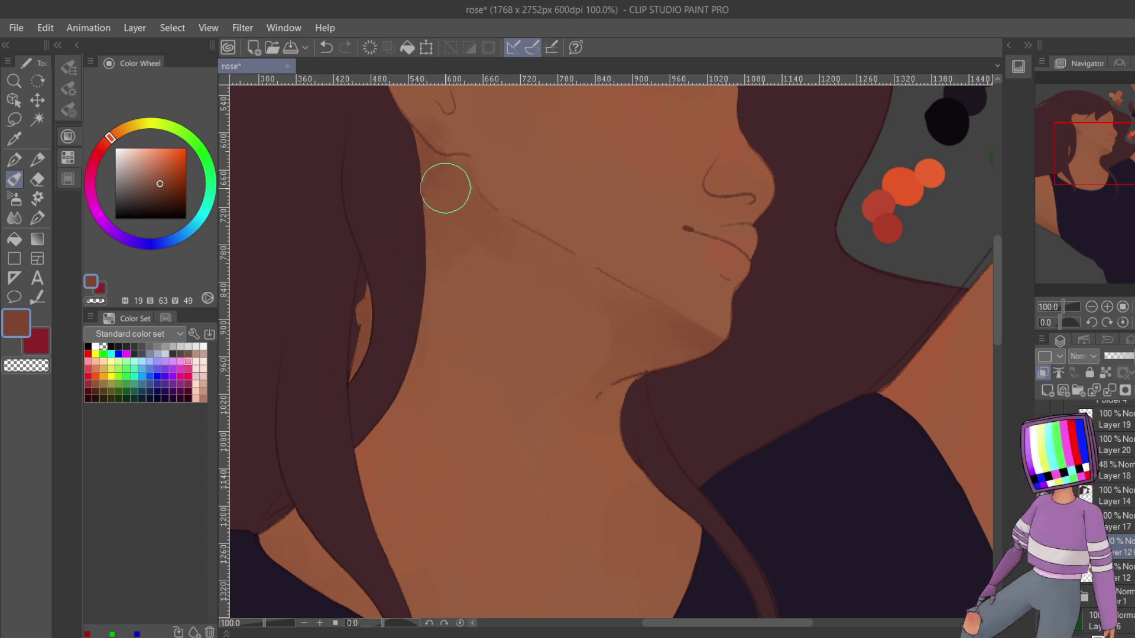
- Add brown shading to the shoulder skin beside the hair strand and along the outer edges of both arms
{"action": "left_click_drag", "start_coordinate": [1088, 154], "coordinate": [1070, 167]}
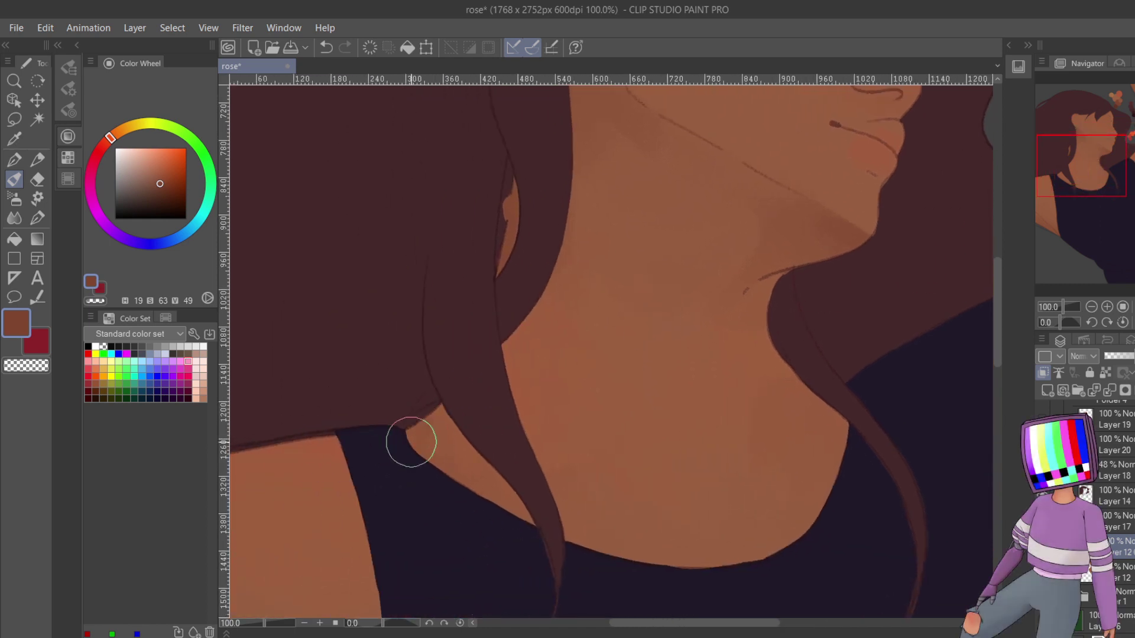
{"action": "left_click_drag", "start_coordinate": [416, 437], "coordinate": [416, 400]}
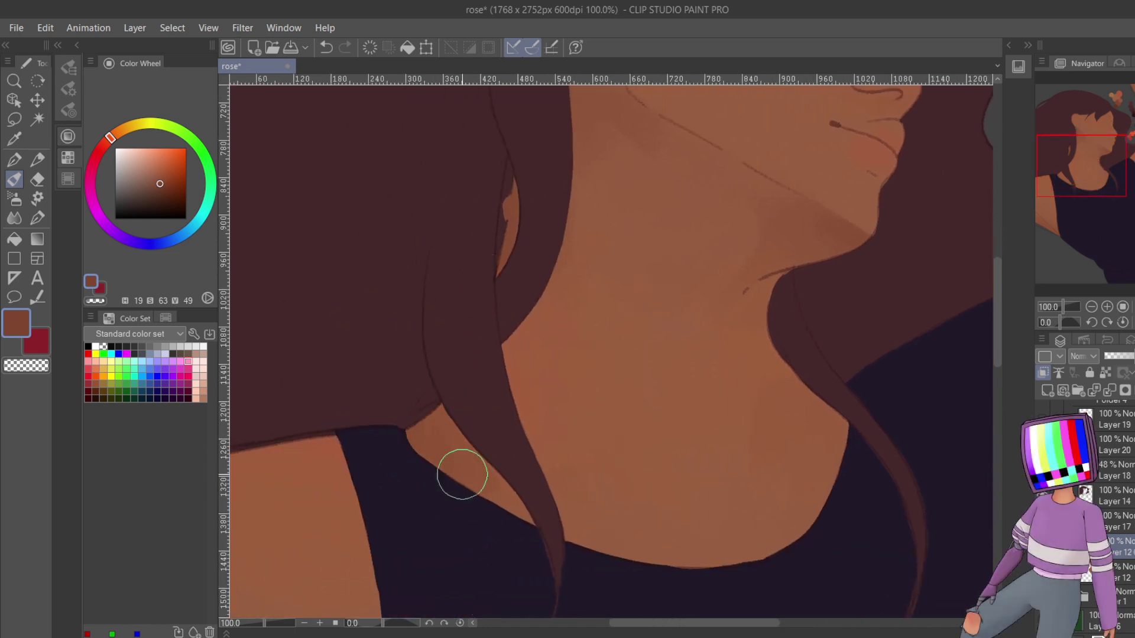
{"action": "left_click_drag", "start_coordinate": [1116, 233], "coordinate": [1061, 221]}
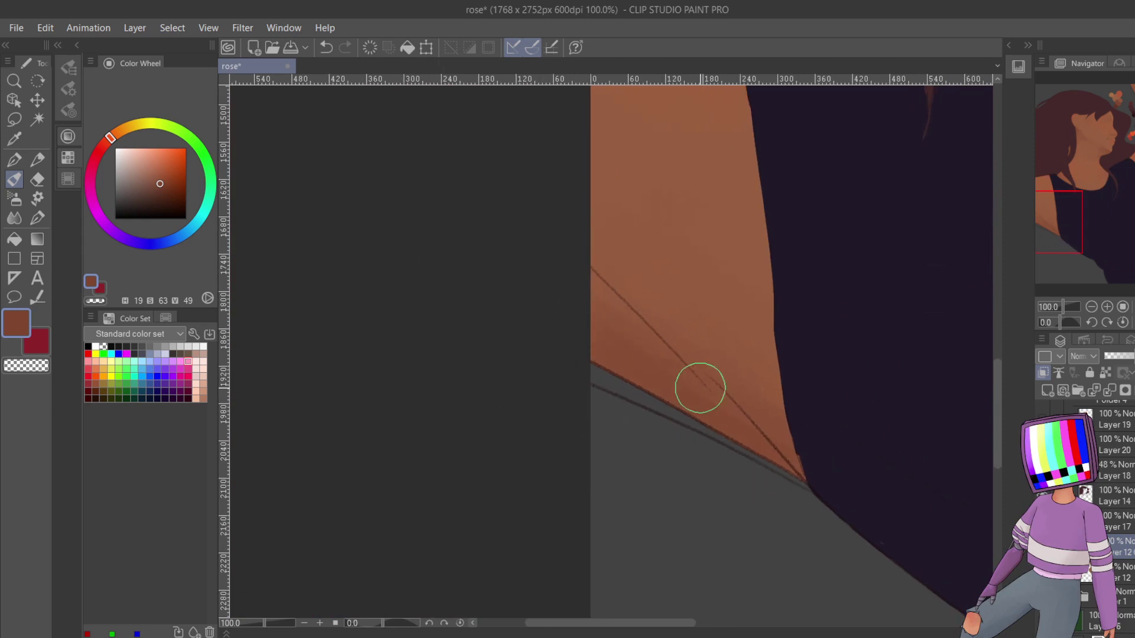
{"action": "left_click_drag", "start_coordinate": [1086, 172], "coordinate": [1106, 192]}
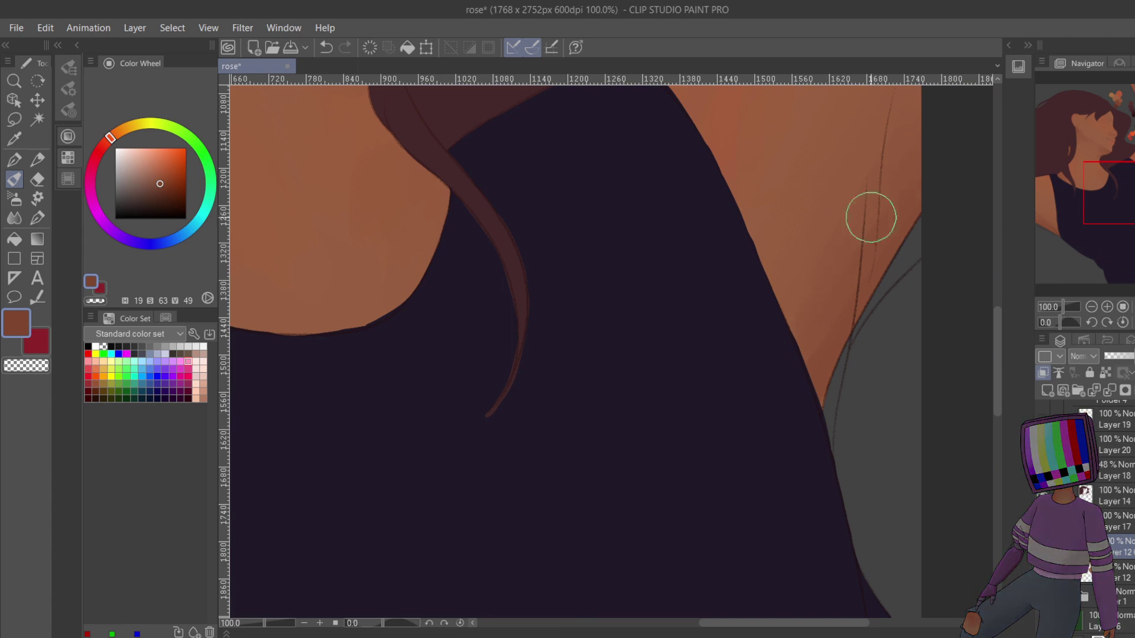
{"action": "left_click_drag", "start_coordinate": [1109, 193], "coordinate": [1105, 113]}
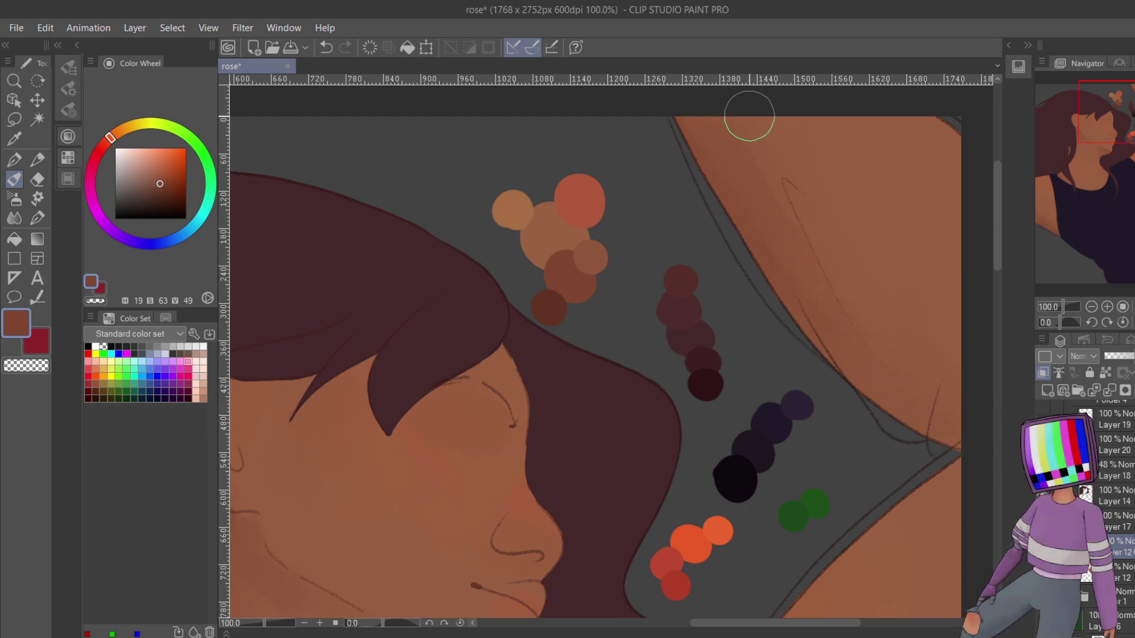
- Set the sub colour to the mid skin brown sampled from the largest circle of the skin palette
{"action": "left_click", "coordinate": [1092, 307]}
{"action": "left_click", "coordinate": [1092, 307]}
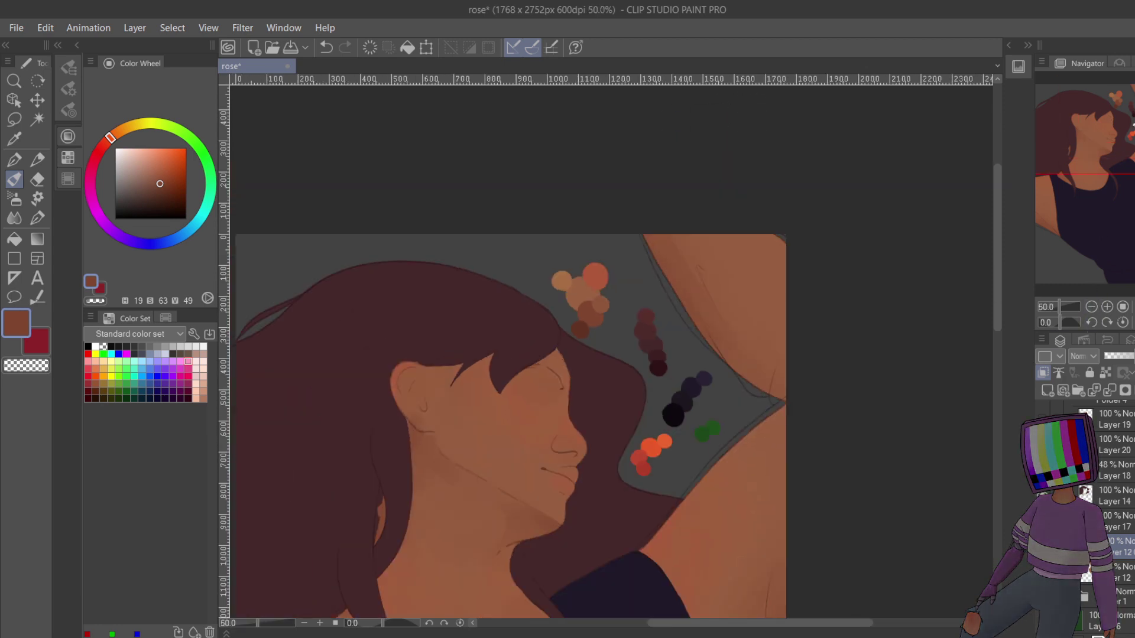
{"action": "left_click", "coordinate": [1092, 307]}
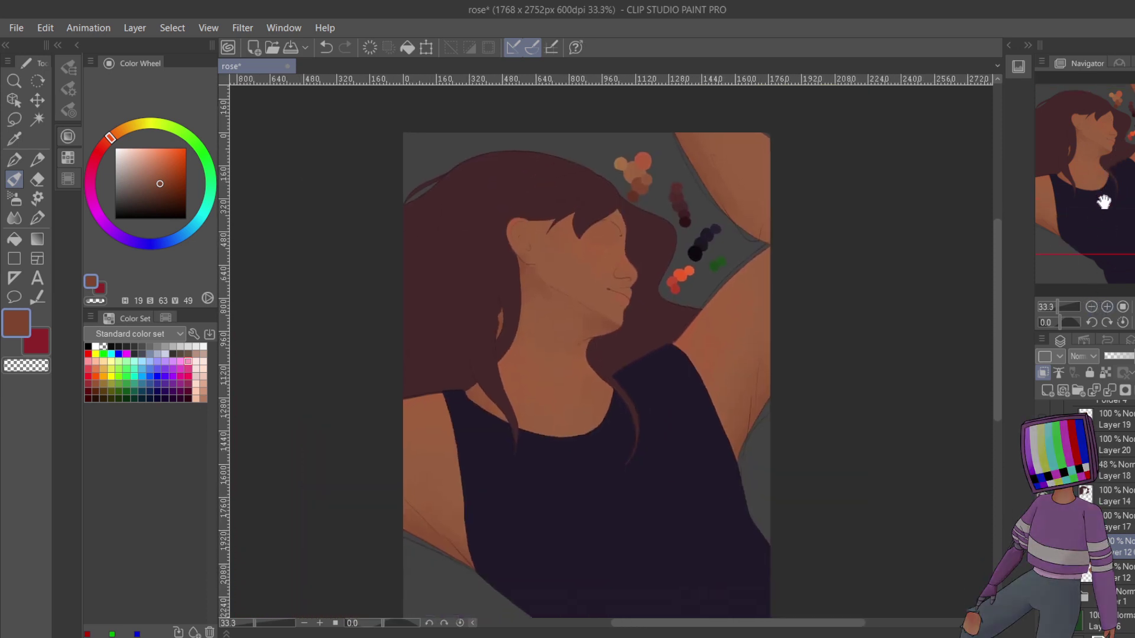
{"action": "scroll", "coordinate": [1099, 153], "scroll_direction": "up", "scroll_amount": 5}
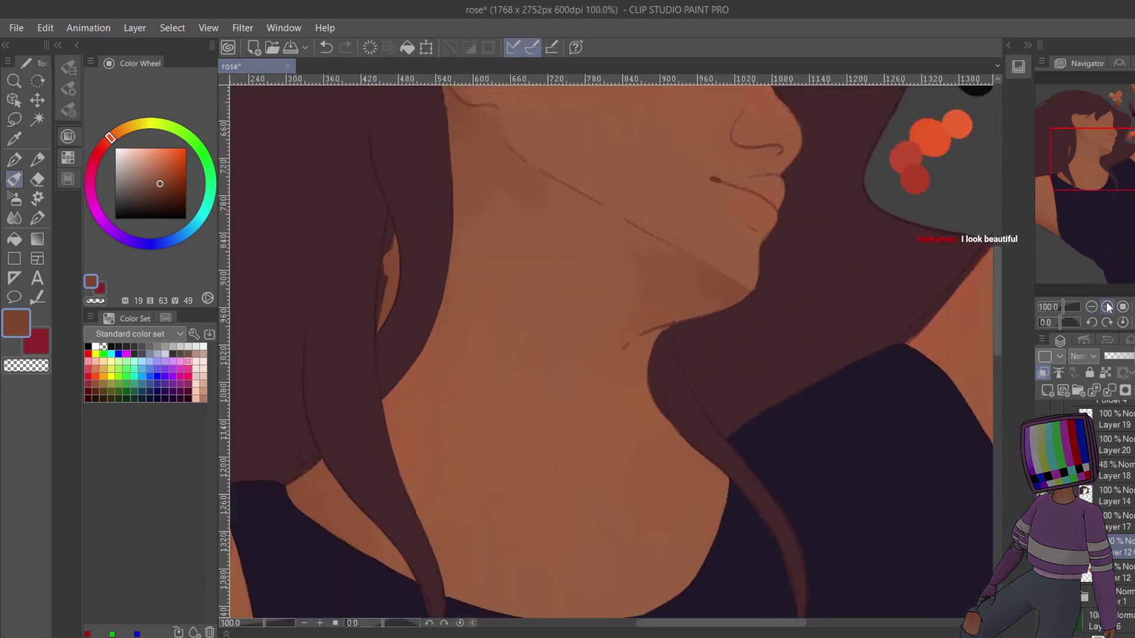
{"action": "left_click_drag", "start_coordinate": [1099, 153], "coordinate": [1110, 105]}
{"action": "left_click", "coordinate": [37, 342]}
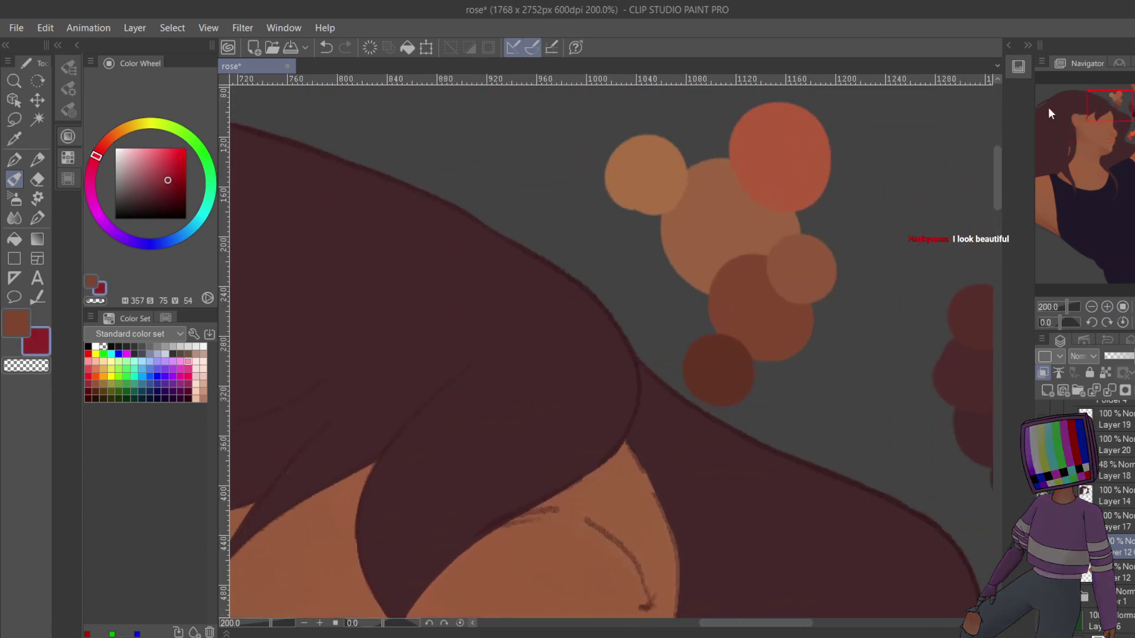
{"action": "left_click", "coordinate": [727, 235], "text": "alt"}
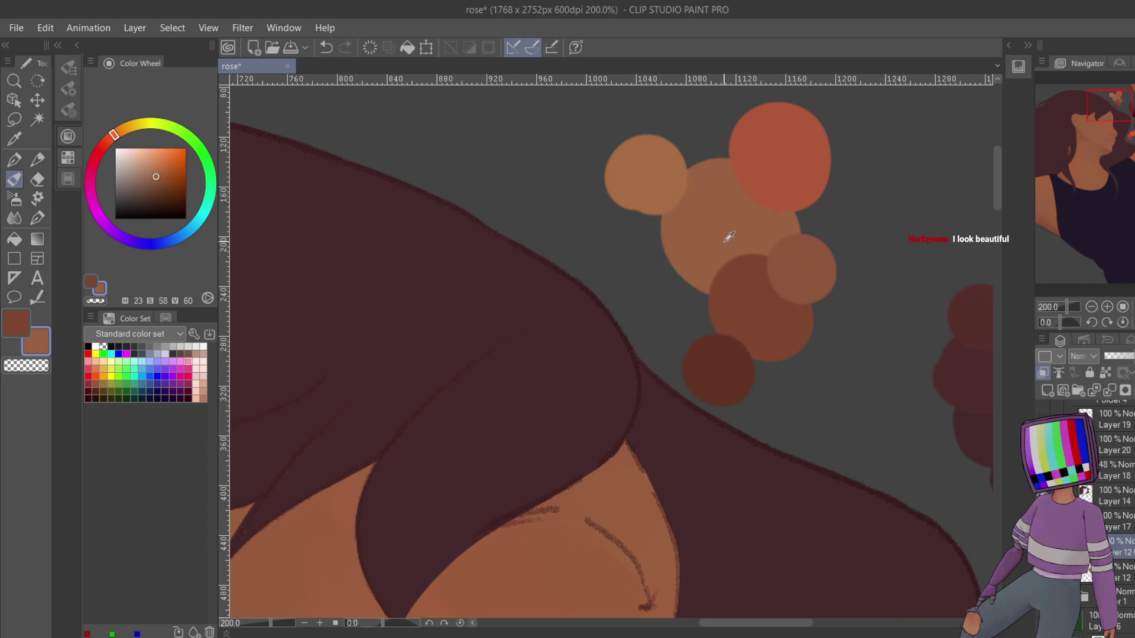
- Examine the skin shading around the ear, jaw, neck and arms up close and across the whole figure
{"action": "left_click_drag", "start_coordinate": [1089, 133], "coordinate": [1071, 125]}
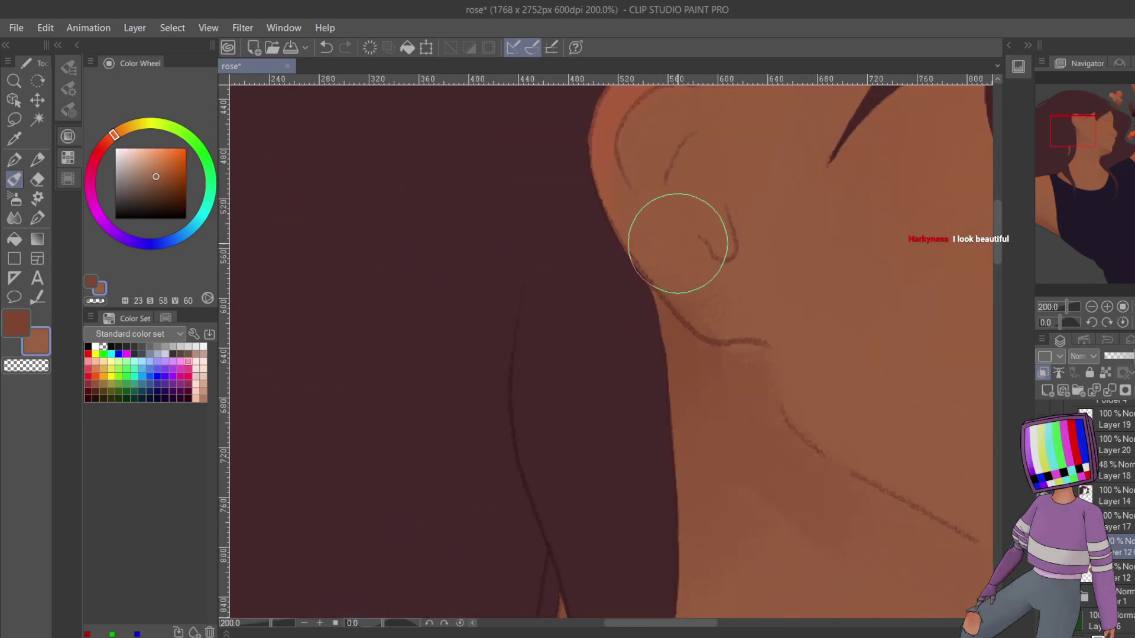
{"action": "left_click", "coordinate": [1092, 307]}
{"action": "left_click", "coordinate": [1092, 306]}
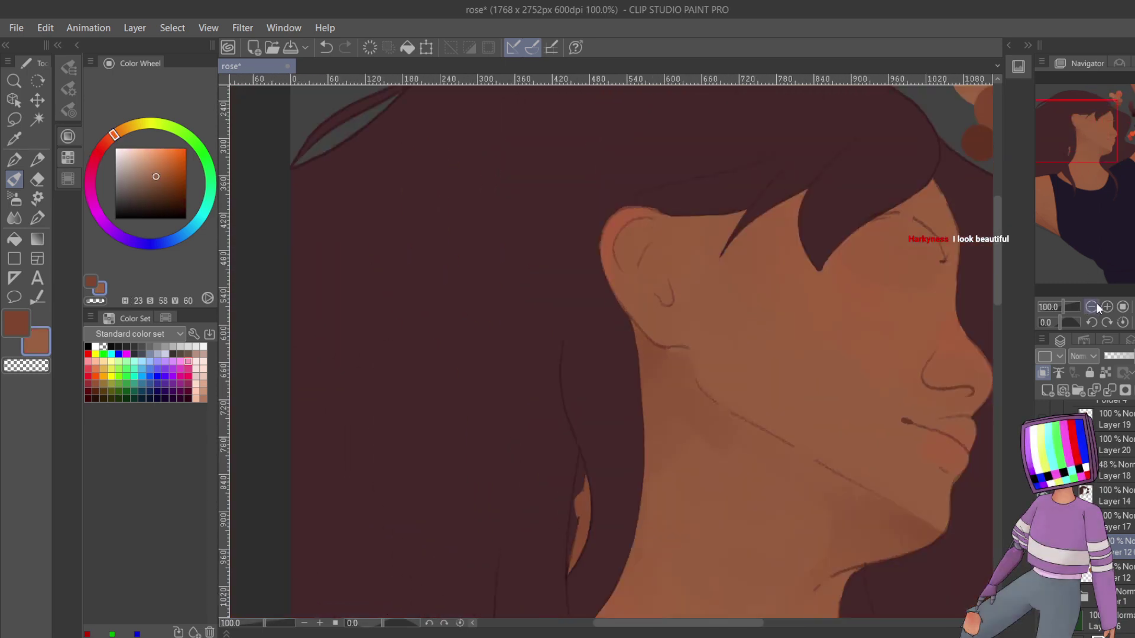
{"action": "left_click", "coordinate": [1092, 307]}
{"action": "left_click_drag", "start_coordinate": [1070, 142], "coordinate": [1123, 145]}
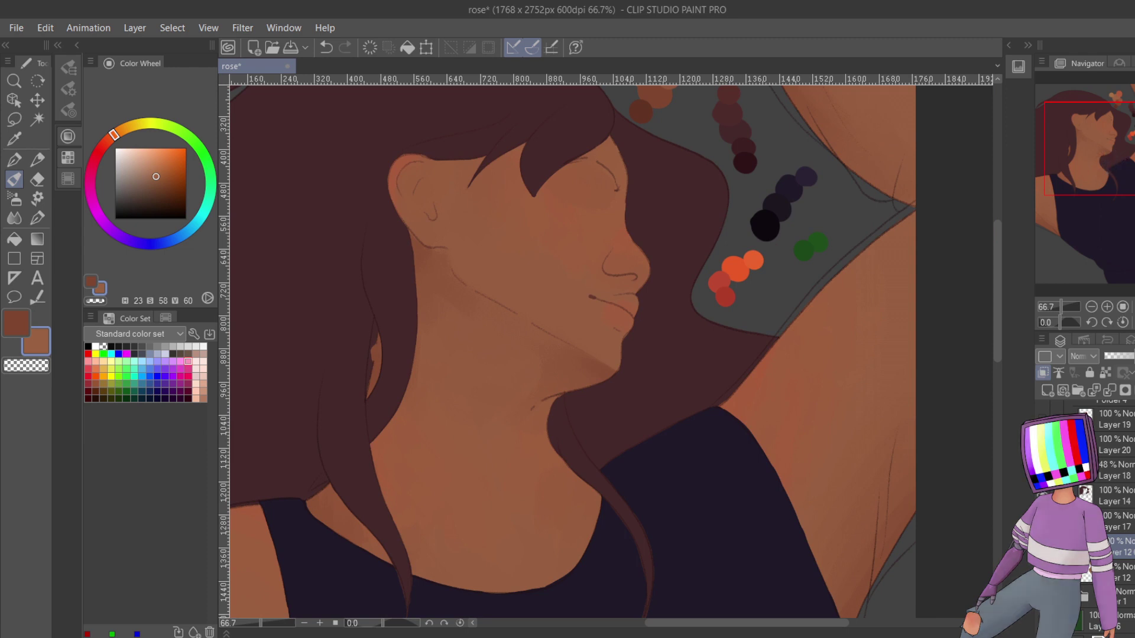
{"action": "left_click_drag", "start_coordinate": [1121, 164], "coordinate": [1112, 169]}
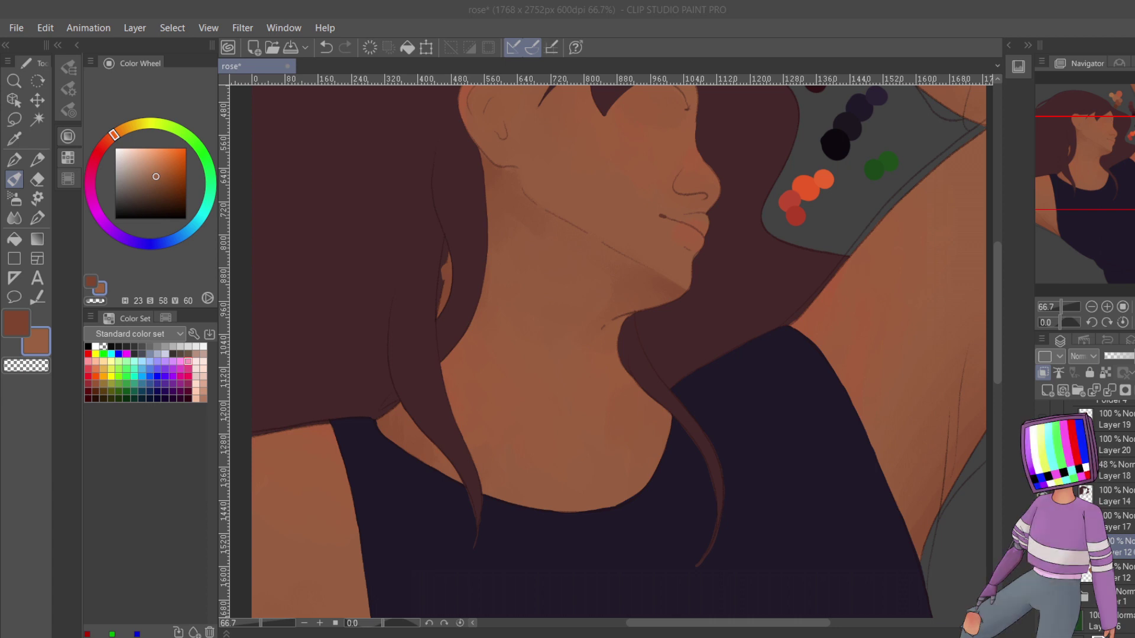
{"action": "left_click", "coordinate": [1091, 307]}
{"action": "left_click", "coordinate": [1092, 307]}
{"action": "left_click", "coordinate": [1092, 307]}
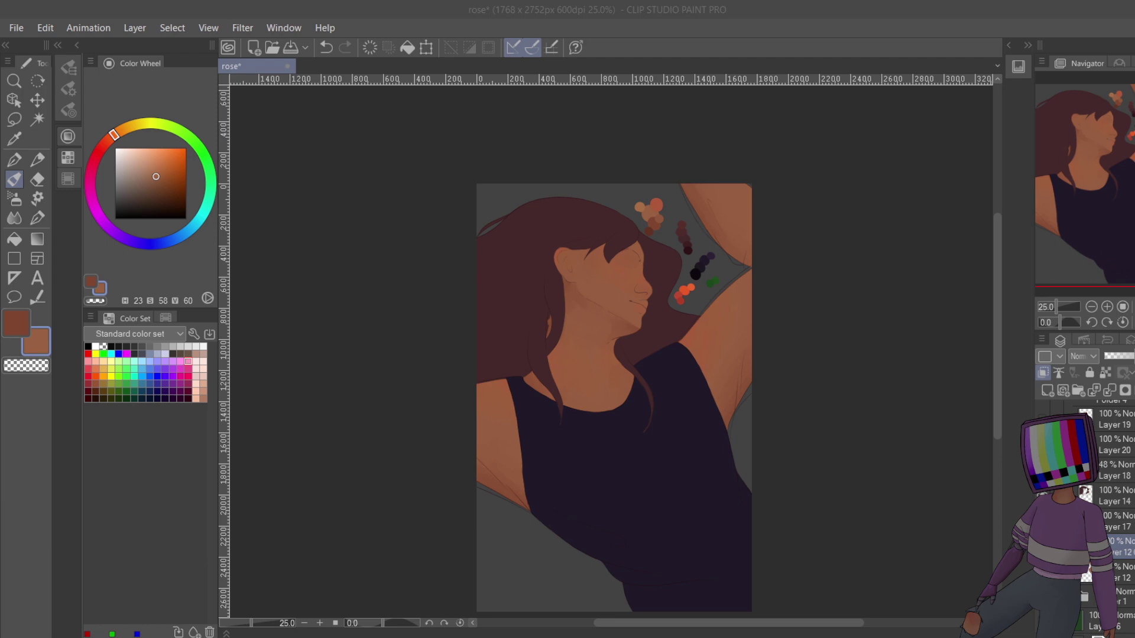
- Switch to the browser and view the uploaded videos on the Cherry_Logs YouTube channel page
{"action": "key", "text": "alt+Tab"}
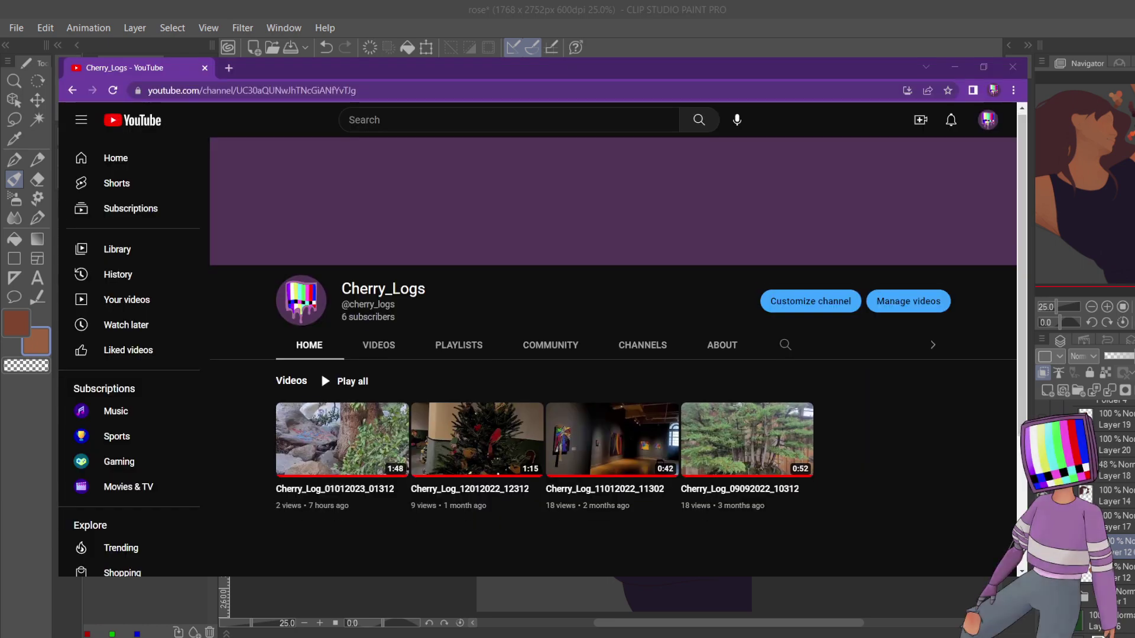
{"action": "scroll", "coordinate": [349, 367], "scroll_direction": "down", "scroll_amount": 2}
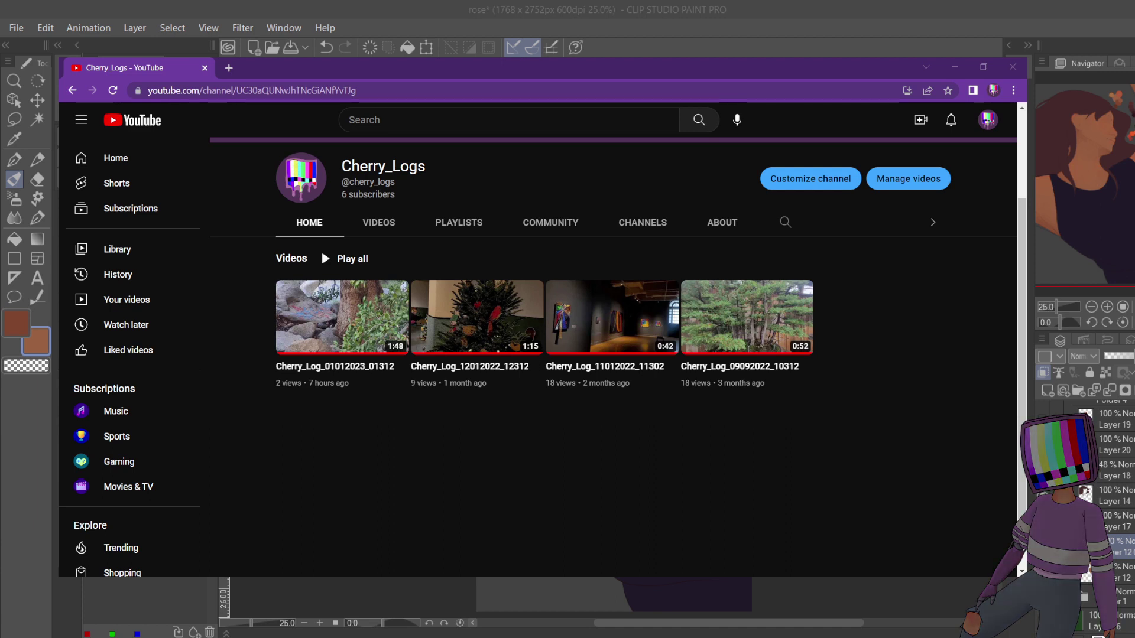
- Look over the channel page's video list, close the browser window and return to the rose painting
{"action": "mouse_move", "coordinate": [342, 317]}
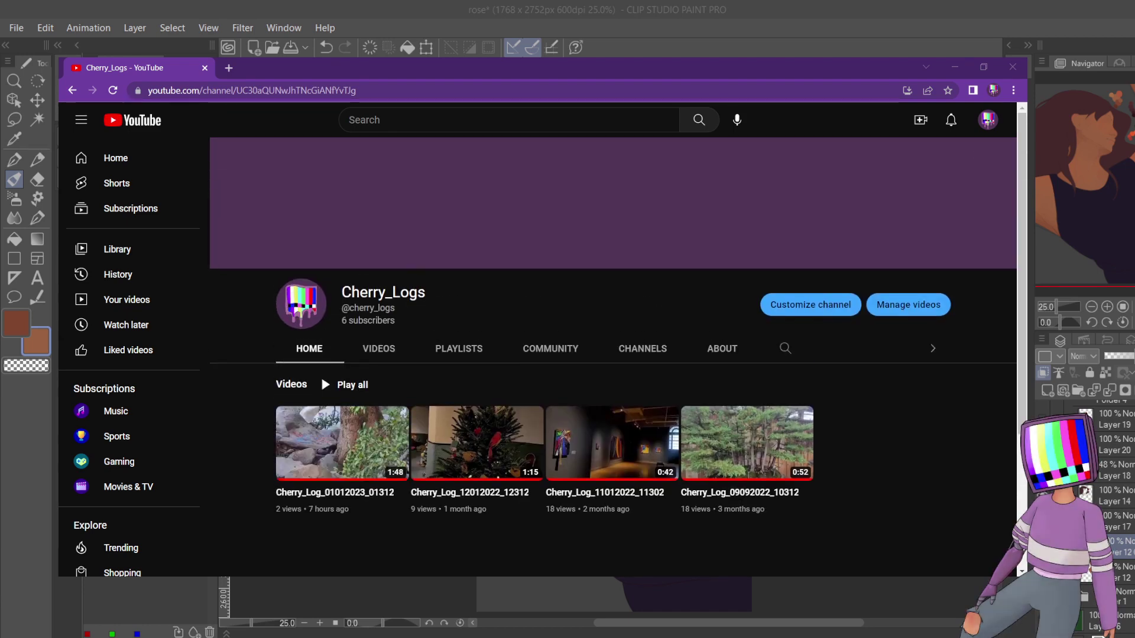
{"action": "scroll", "coordinate": [613, 319], "scroll_direction": "down", "scroll_amount": 2}
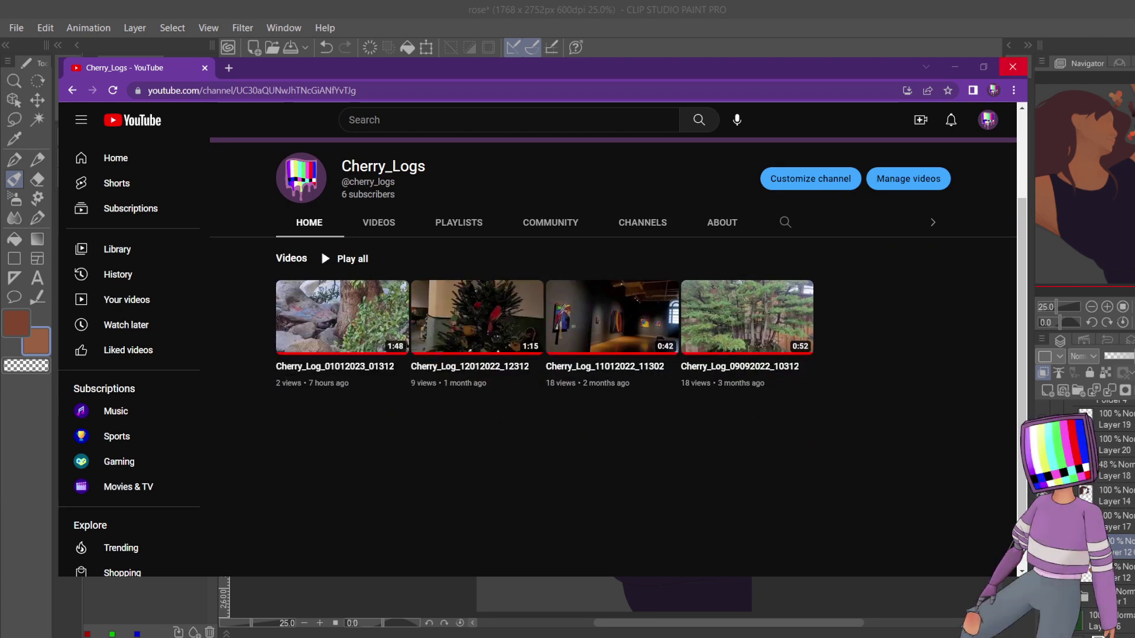
{"action": "left_click", "coordinate": [1012, 67]}
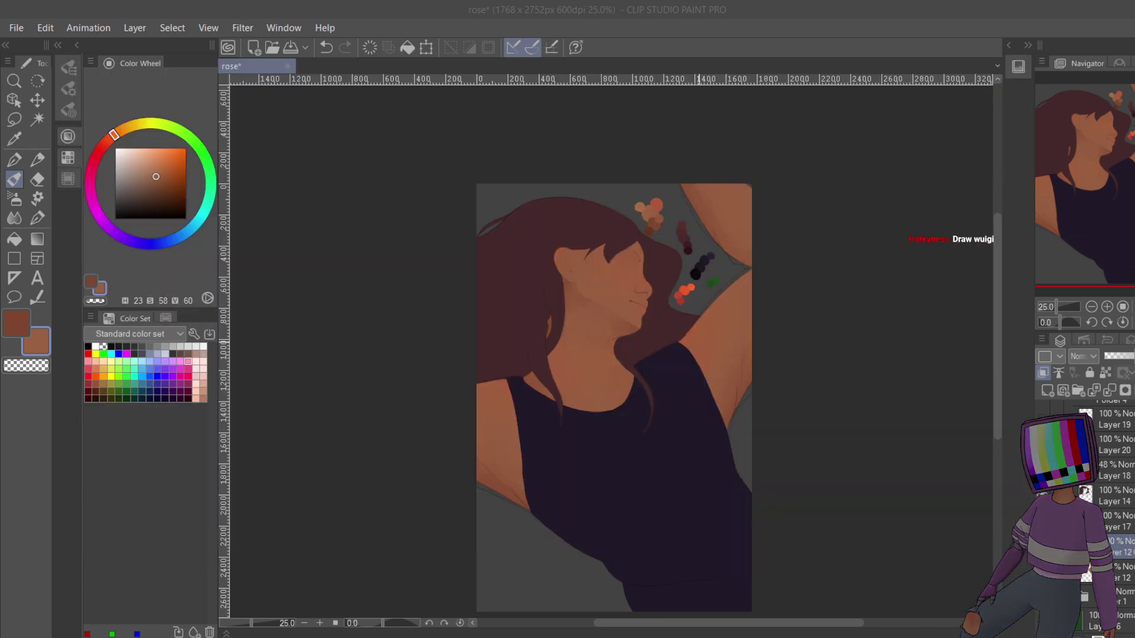
- Examine the painting's face, neck and shoulders close up and as a whole
{"action": "scroll", "coordinate": [699, 343], "scroll_direction": "up", "scroll_amount": 2}
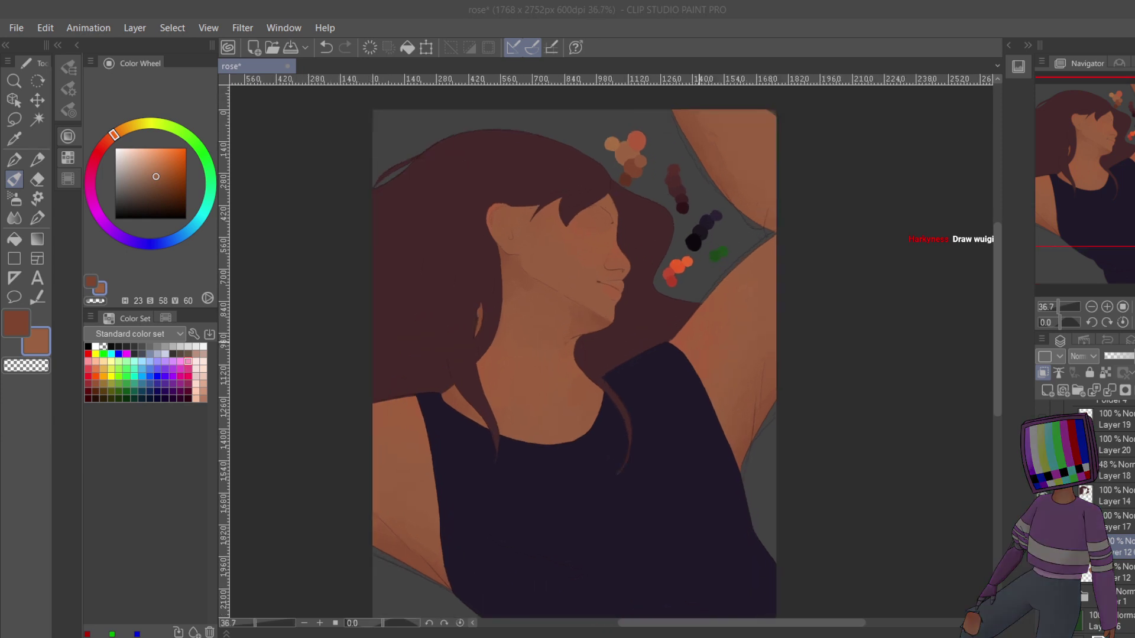
{"action": "left_click_drag", "start_coordinate": [1116, 200], "coordinate": [1114, 211]}
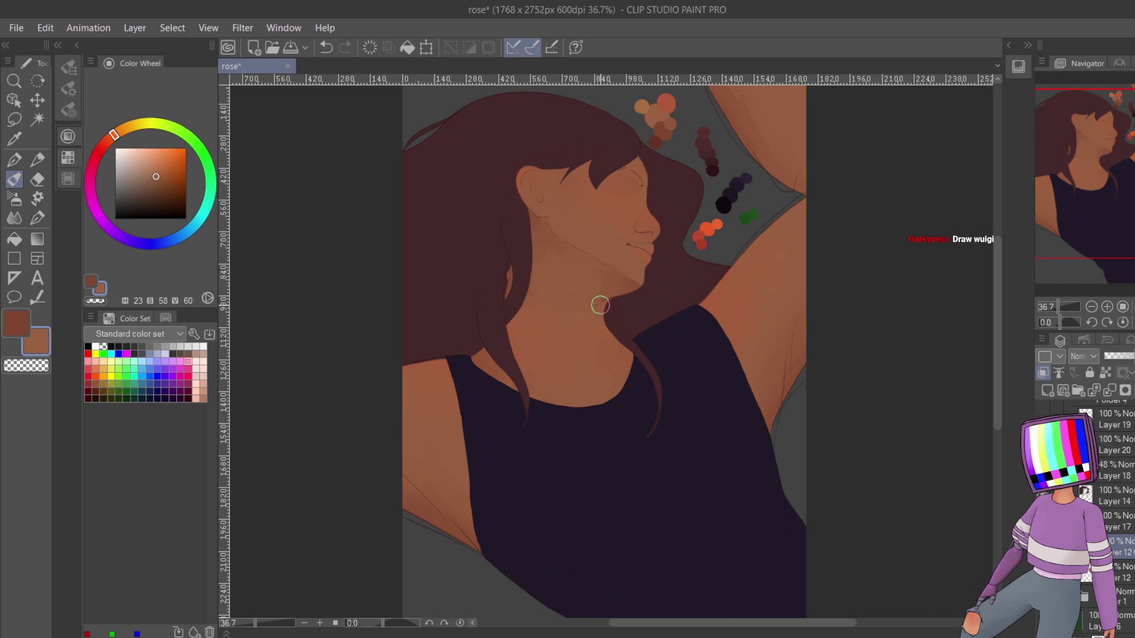
{"action": "scroll", "coordinate": [683, 236], "scroll_direction": "up", "scroll_amount": 3}
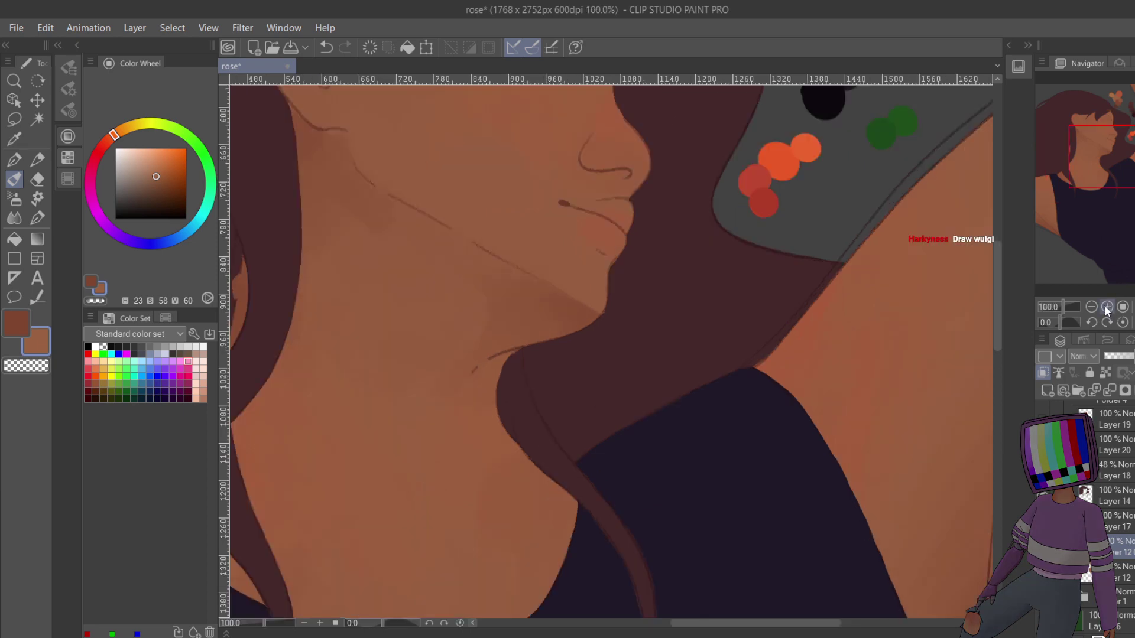
{"action": "left_click", "coordinate": [1106, 306]}
{"action": "left_click_drag", "start_coordinate": [1107, 158], "coordinate": [1098, 119]}
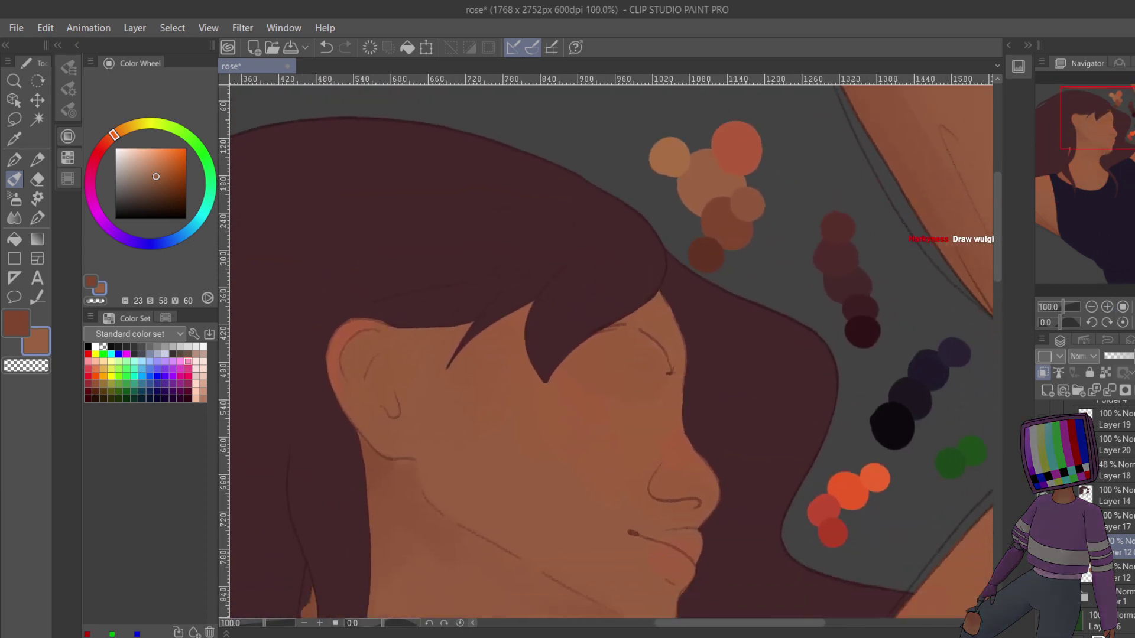
{"action": "left_click", "coordinate": [1091, 307]}
{"action": "left_click_drag", "start_coordinate": [1101, 163], "coordinate": [1094, 223]}
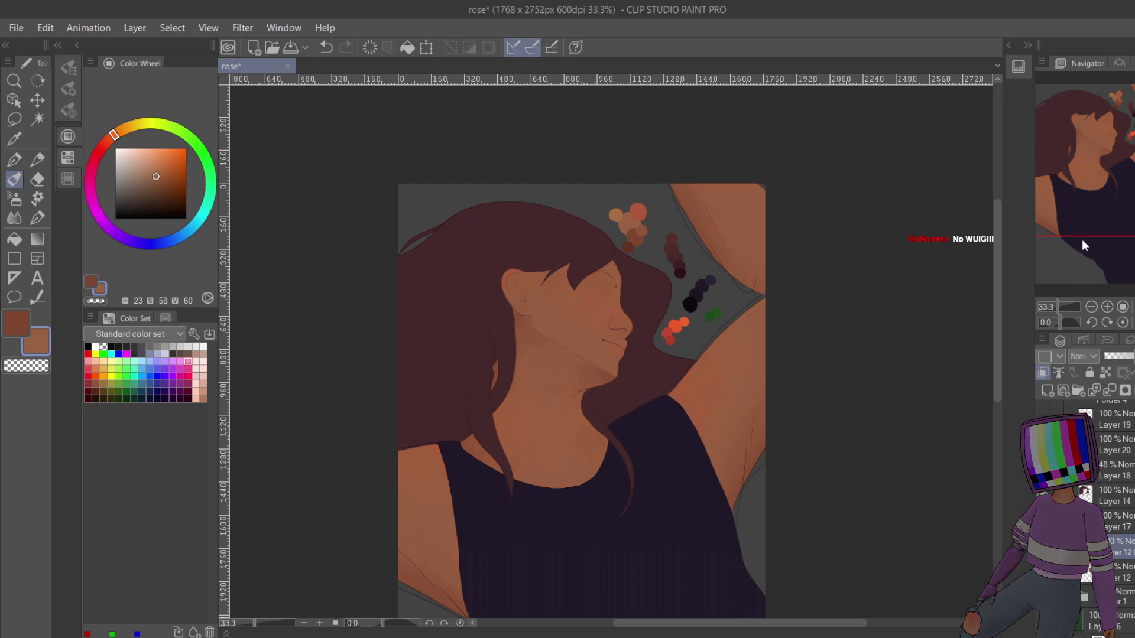
{"action": "left_click_drag", "start_coordinate": [1096, 195], "coordinate": [1095, 217]}
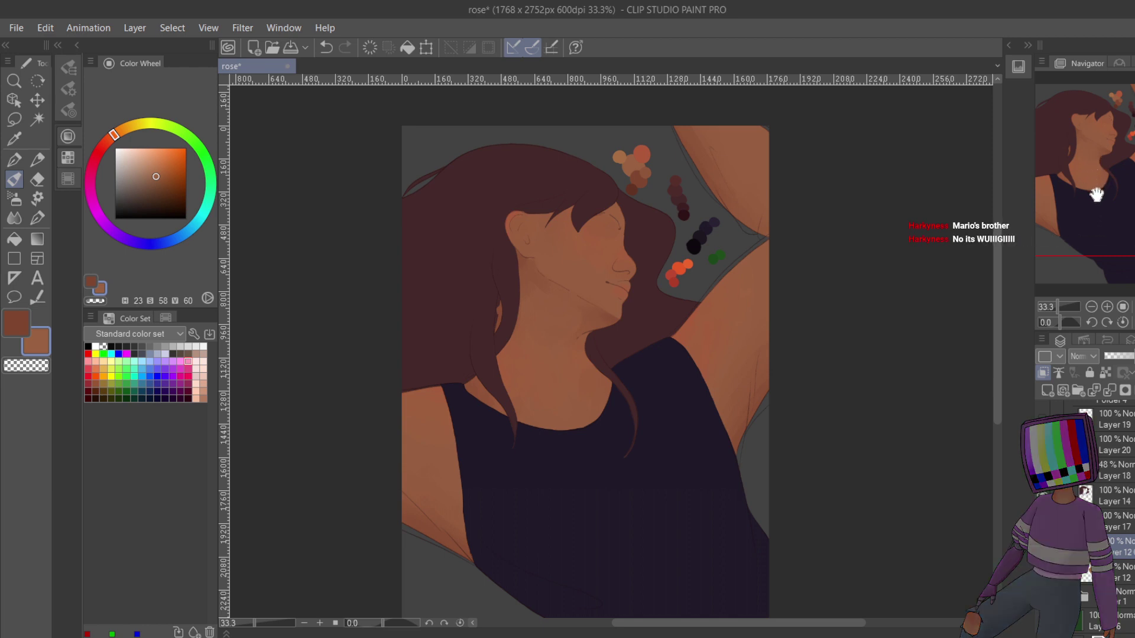
- Paint reddish-brown shadows on the neck below the ear, along the jawline and beside the front hair strand
{"action": "left_click", "coordinate": [1106, 307]}
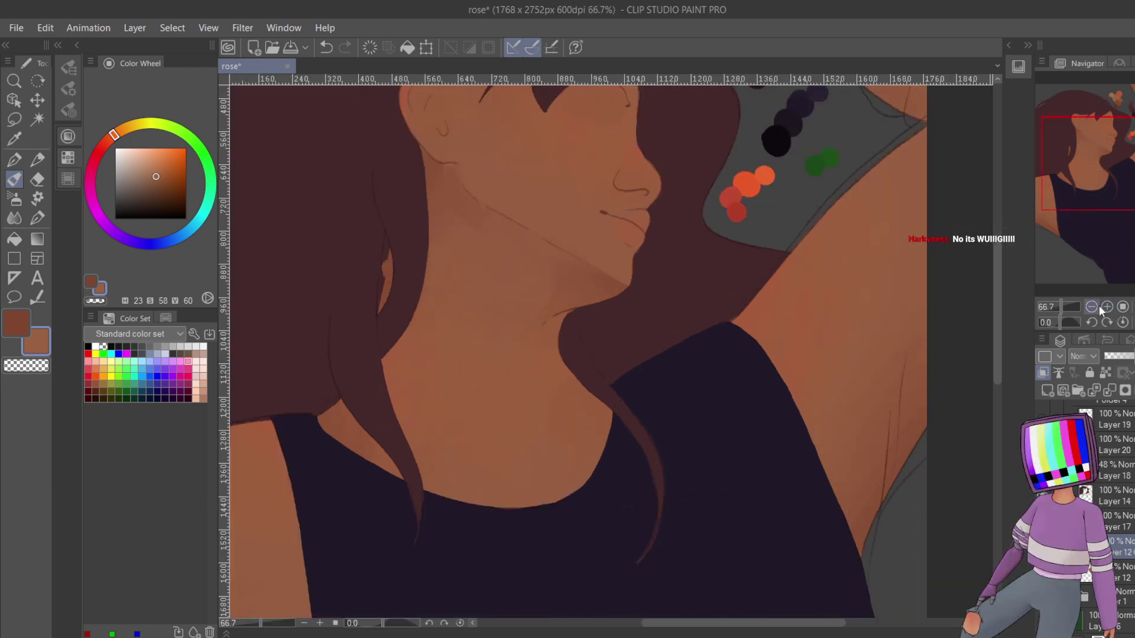
{"action": "left_click", "coordinate": [1106, 307]}
{"action": "left_click_drag", "start_coordinate": [1100, 189], "coordinate": [1093, 161]}
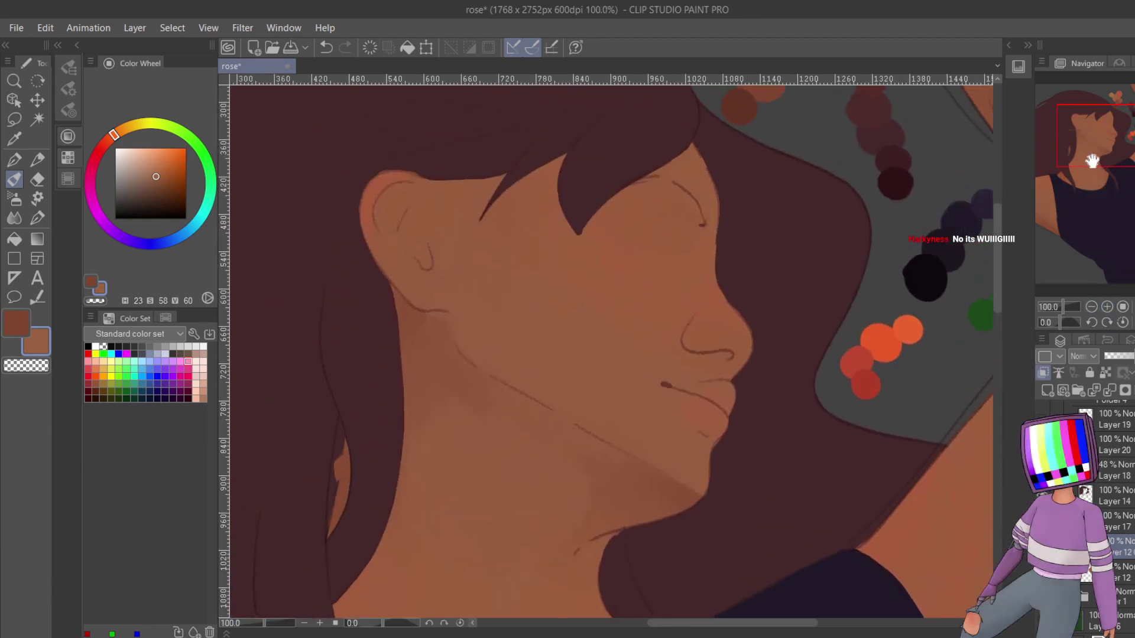
{"action": "left_click", "coordinate": [16, 323]}
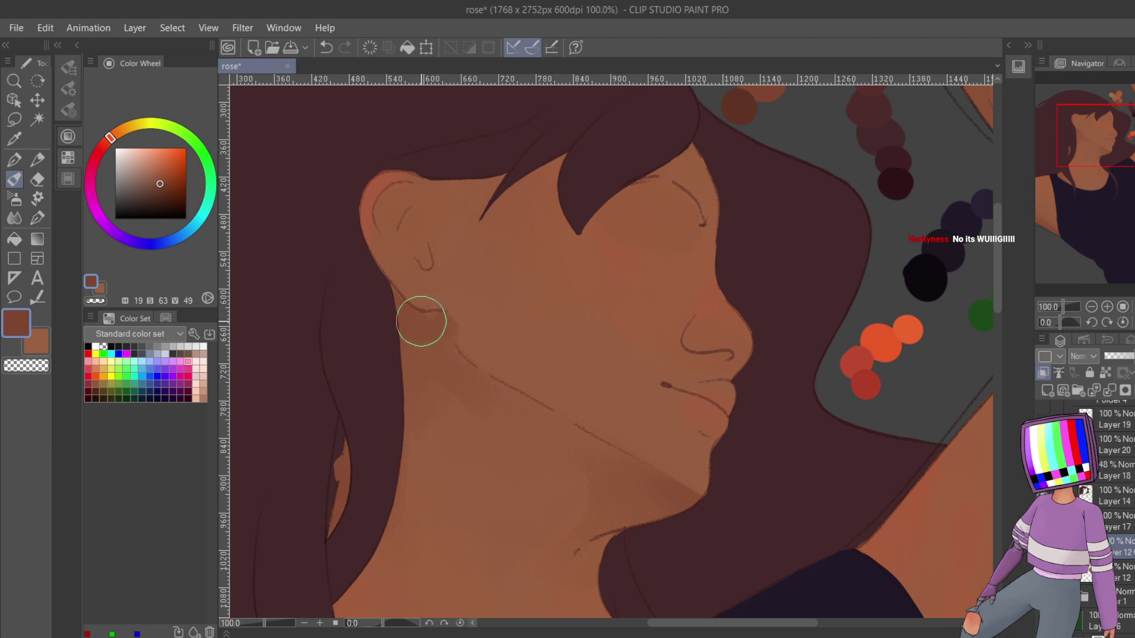
{"action": "mouse_move", "coordinate": [401, 338]}
{"action": "left_mouse_down"}
{"action": "mouse_move", "coordinate": [408, 367]}
{"action": "mouse_move", "coordinate": [395, 361]}
{"action": "mouse_move", "coordinate": [423, 385]}
{"action": "mouse_move", "coordinate": [446, 373]}
{"action": "mouse_move", "coordinate": [439, 343]}
{"action": "mouse_move", "coordinate": [444, 363]}
{"action": "mouse_move", "coordinate": [432, 359]}
{"action": "mouse_move", "coordinate": [463, 390]}
{"action": "mouse_move", "coordinate": [421, 420]}
{"action": "mouse_move", "coordinate": [408, 461]}
{"action": "left_mouse_up"}
{"action": "mouse_move", "coordinate": [438, 391]}
{"action": "left_mouse_down"}
{"action": "mouse_move", "coordinate": [536, 426]}
{"action": "mouse_move", "coordinate": [443, 365]}
{"action": "mouse_move", "coordinate": [533, 438]}
{"action": "mouse_move", "coordinate": [466, 448]}
{"action": "mouse_move", "coordinate": [542, 446]}
{"action": "left_mouse_up"}
{"action": "mouse_move", "coordinate": [492, 396]}
{"action": "left_mouse_down"}
{"action": "mouse_move", "coordinate": [476, 375]}
{"action": "mouse_move", "coordinate": [615, 470]}
{"action": "mouse_move", "coordinate": [451, 373]}
{"action": "left_mouse_up"}
{"action": "mouse_move", "coordinate": [551, 446]}
{"action": "left_mouse_down"}
{"action": "mouse_move", "coordinate": [603, 513]}
{"action": "mouse_move", "coordinate": [558, 523]}
{"action": "mouse_move", "coordinate": [580, 505]}
{"action": "mouse_move", "coordinate": [561, 537]}
{"action": "mouse_move", "coordinate": [475, 441]}
{"action": "mouse_move", "coordinate": [447, 475]}
{"action": "mouse_move", "coordinate": [609, 576]}
{"action": "mouse_move", "coordinate": [605, 542]}
{"action": "mouse_move", "coordinate": [616, 543]}
{"action": "mouse_move", "coordinate": [591, 589]}
{"action": "mouse_move", "coordinate": [576, 577]}
{"action": "mouse_move", "coordinate": [595, 559]}
{"action": "mouse_move", "coordinate": [559, 601]}
{"action": "left_mouse_up"}
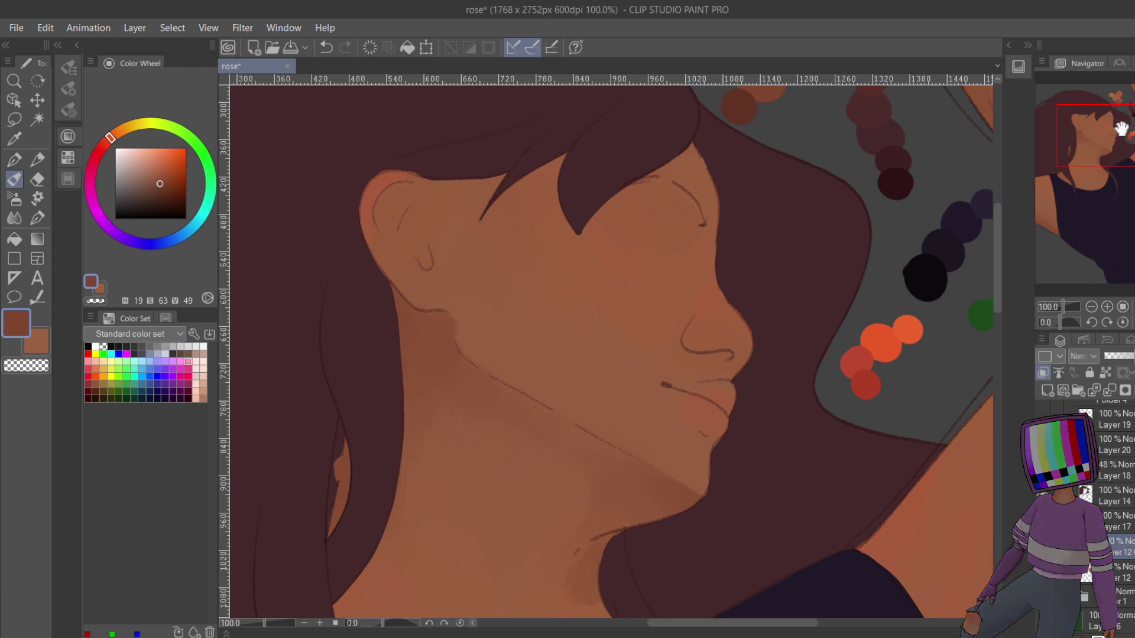
- Sample the darkest brown from the skin palette swatches and deepen the neck shadow below the ear
{"action": "left_click_drag", "start_coordinate": [1122, 129], "coordinate": [1078, 106]}
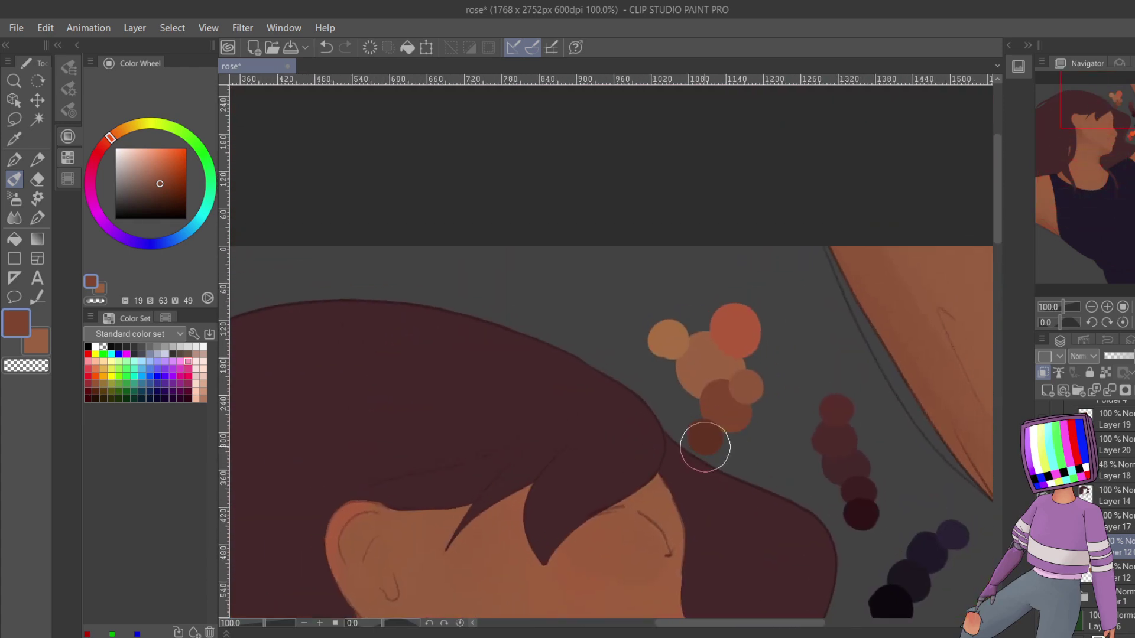
{"action": "key", "text": "x"}
{"action": "left_click", "coordinate": [715, 437], "text": "alt"}
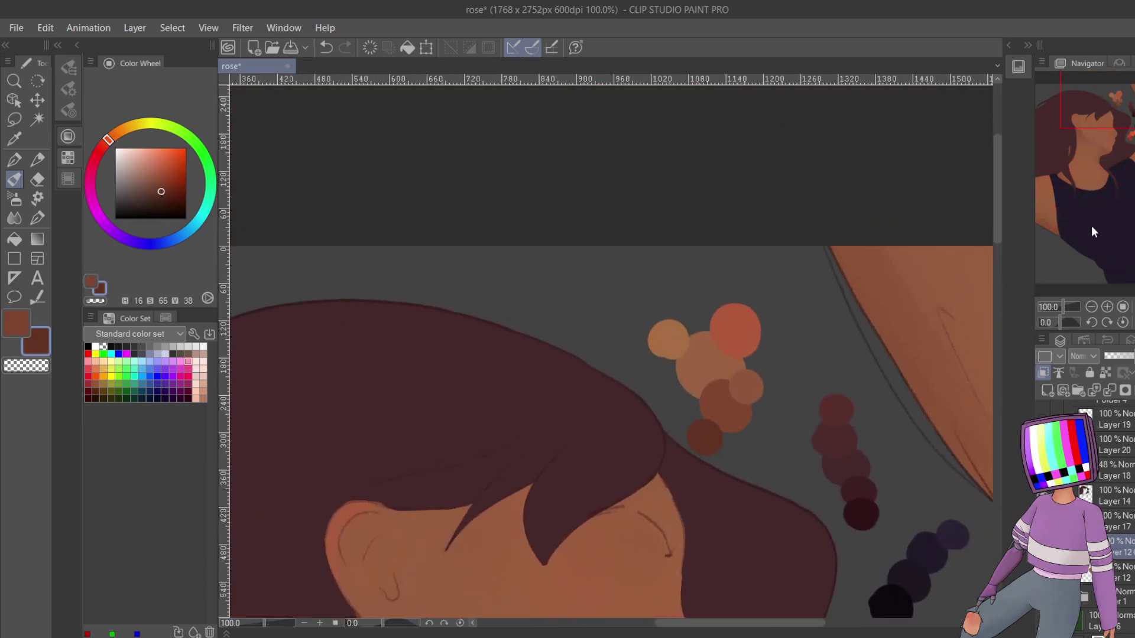
{"action": "left_click_drag", "start_coordinate": [1091, 232], "coordinate": [1087, 275]}
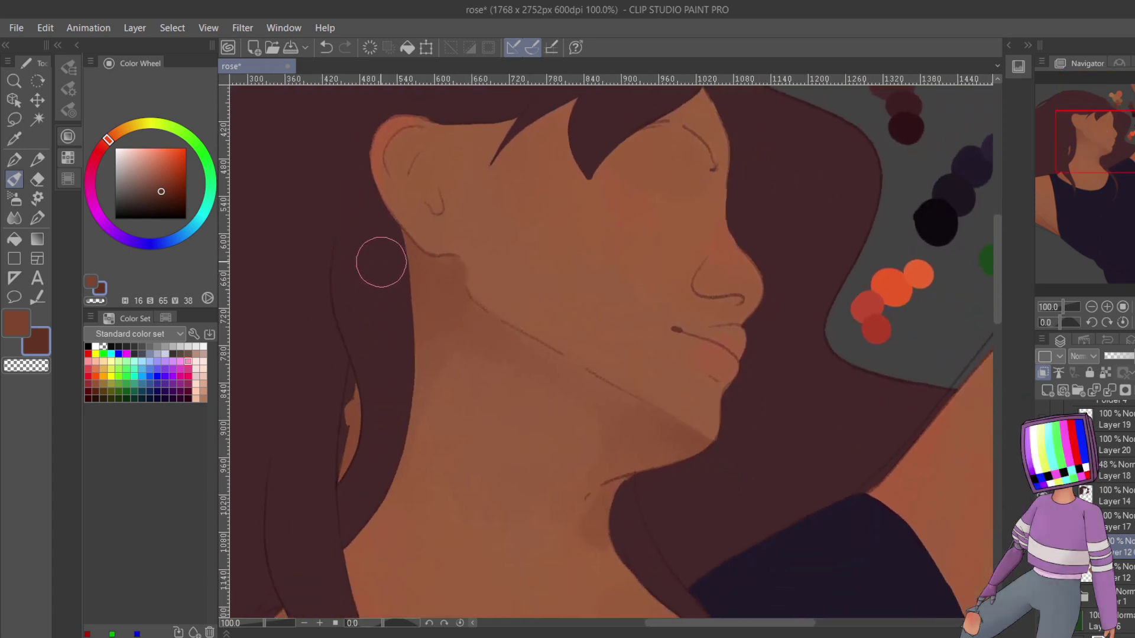
{"action": "mouse_move", "coordinate": [381, 262]}
{"action": "left_mouse_down"}
{"action": "mouse_move", "coordinate": [412, 274]}
{"action": "mouse_move", "coordinate": [395, 255]}
{"action": "mouse_move", "coordinate": [389, 287]}
{"action": "mouse_move", "coordinate": [414, 302]}
{"action": "mouse_move", "coordinate": [417, 272]}
{"action": "mouse_move", "coordinate": [465, 299]}
{"action": "mouse_move", "coordinate": [420, 289]}
{"action": "mouse_move", "coordinate": [415, 374]}
{"action": "left_mouse_up"}
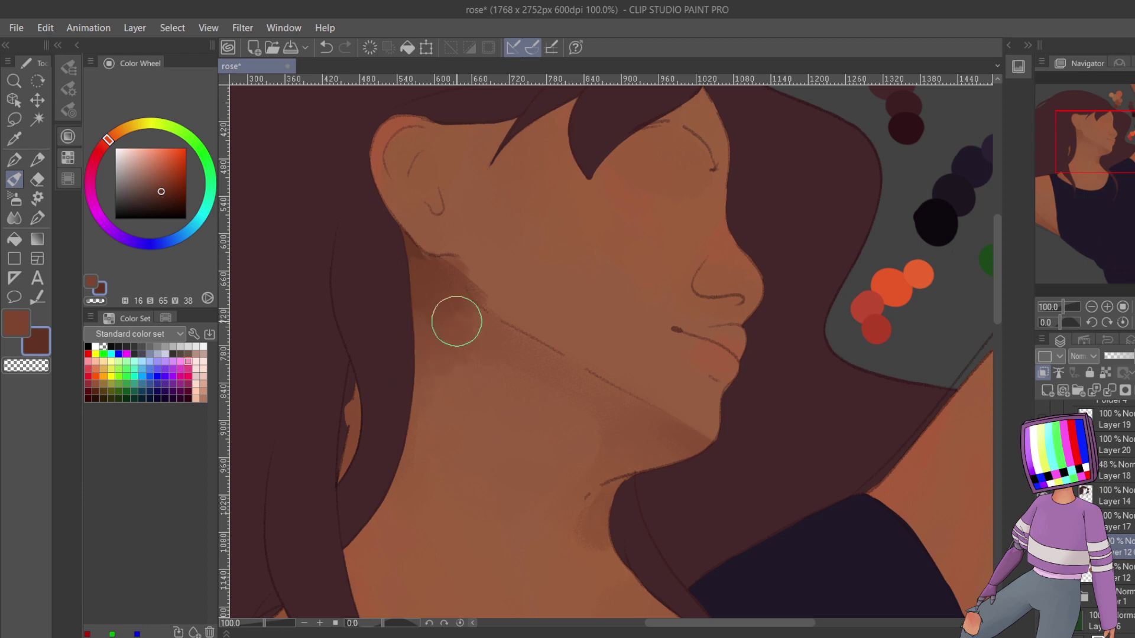
{"action": "mouse_move", "coordinate": [456, 321]}
{"action": "left_mouse_down"}
{"action": "mouse_move", "coordinate": [401, 248]}
{"action": "mouse_move", "coordinate": [444, 286]}
{"action": "mouse_move", "coordinate": [490, 288]}
{"action": "mouse_move", "coordinate": [461, 284]}
{"action": "mouse_move", "coordinate": [456, 256]}
{"action": "mouse_move", "coordinate": [489, 310]}
{"action": "mouse_move", "coordinate": [456, 299]}
{"action": "mouse_move", "coordinate": [438, 272]}
{"action": "left_mouse_up"}
{"action": "left_click", "coordinate": [481, 299], "text": "alt"}
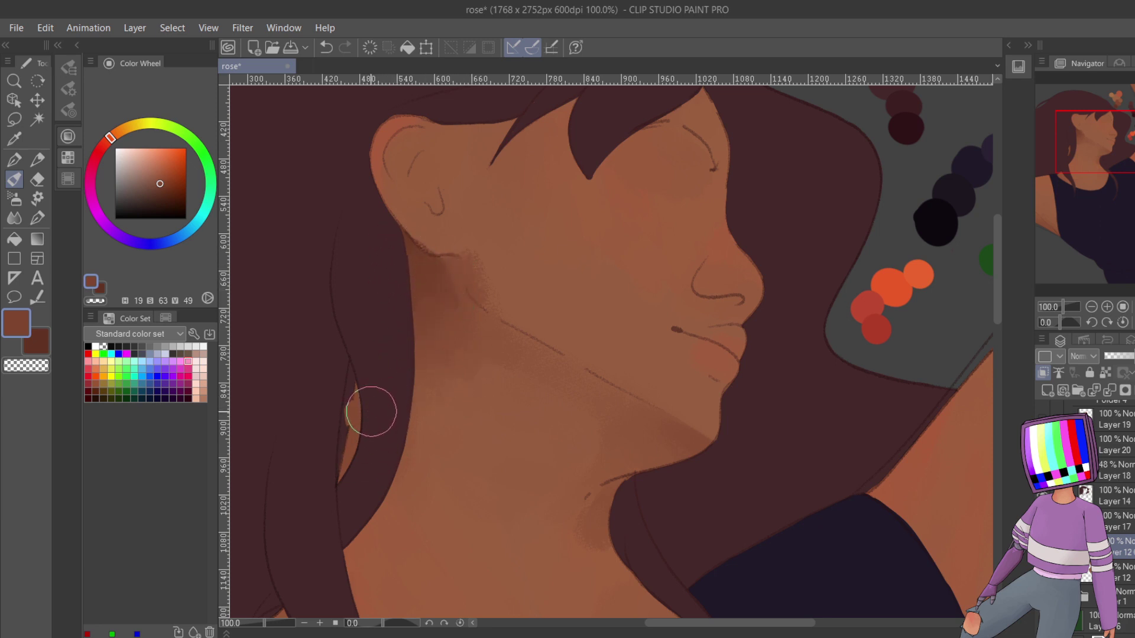
- Darken the skin gap between the back hair strands and the front of the neck beside the hair with dark brown
{"action": "key", "text": "x"}
{"action": "left_click_drag", "start_coordinate": [344, 425], "coordinate": [344, 479]}
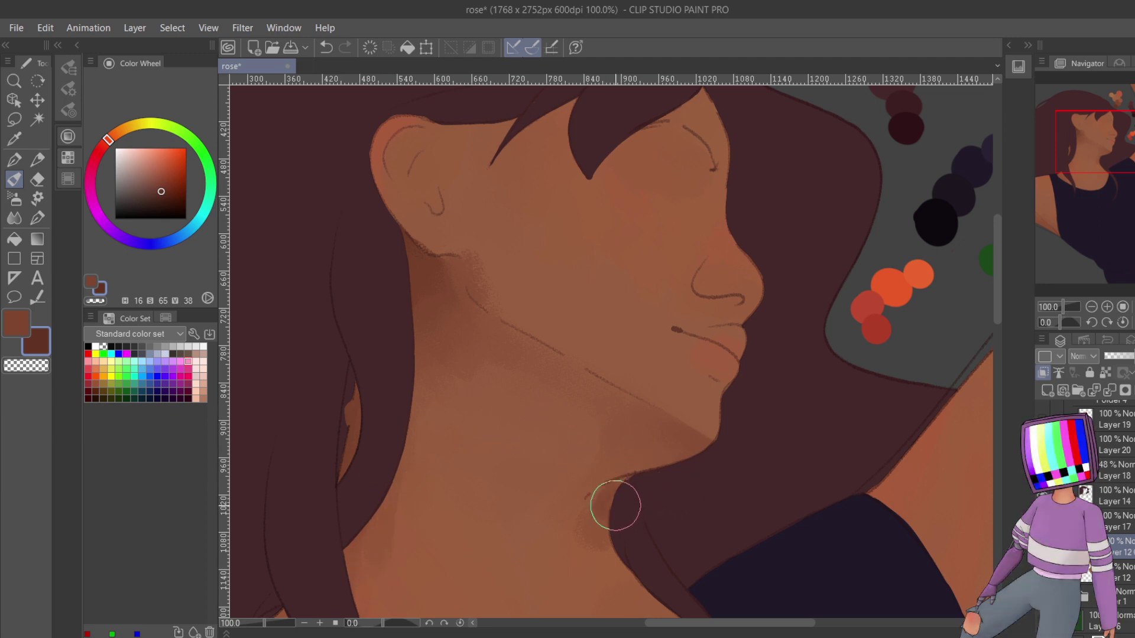
{"action": "mouse_move", "coordinate": [618, 507]}
{"action": "left_mouse_down"}
{"action": "mouse_move", "coordinate": [587, 534]}
{"action": "mouse_move", "coordinate": [590, 524]}
{"action": "mouse_move", "coordinate": [601, 561]}
{"action": "mouse_move", "coordinate": [612, 532]}
{"action": "mouse_move", "coordinate": [579, 533]}
{"action": "mouse_move", "coordinate": [565, 552]}
{"action": "mouse_move", "coordinate": [585, 536]}
{"action": "mouse_move", "coordinate": [600, 490]}
{"action": "mouse_move", "coordinate": [588, 506]}
{"action": "mouse_move", "coordinate": [568, 504]}
{"action": "mouse_move", "coordinate": [559, 549]}
{"action": "left_mouse_up"}
{"action": "key", "text": "x"}
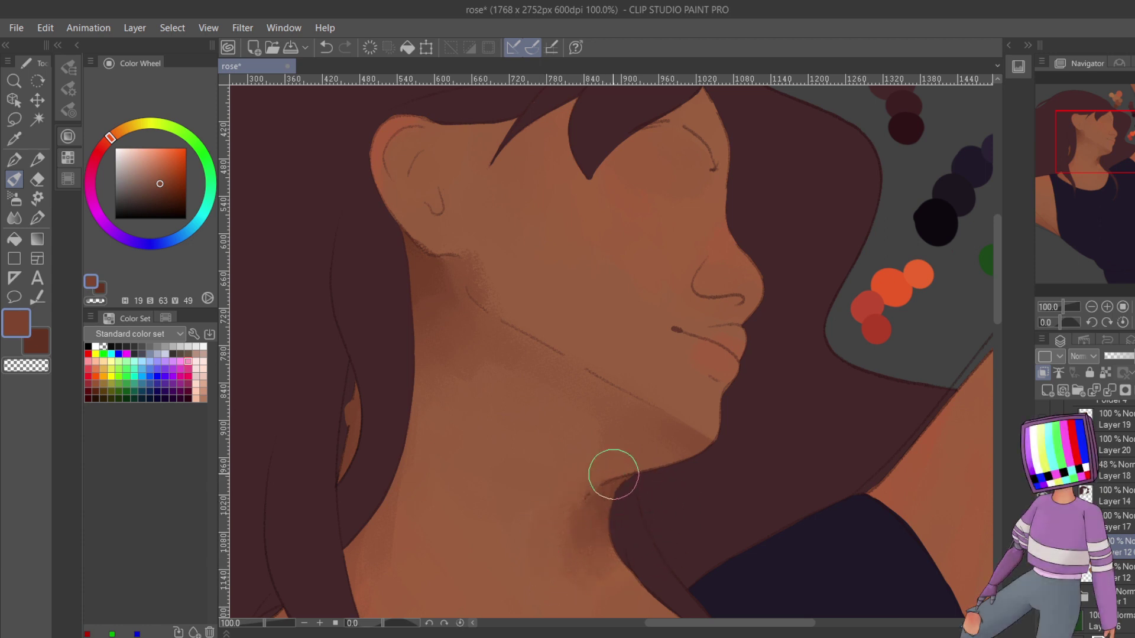
- Shade the underside of the chin and the jawline with dark brown
{"action": "key", "text": "x"}
{"action": "mouse_move", "coordinate": [674, 450]}
{"action": "left_mouse_down"}
{"action": "mouse_move", "coordinate": [710, 459]}
{"action": "mouse_move", "coordinate": [631, 428]}
{"action": "mouse_move", "coordinate": [650, 447]}
{"action": "mouse_move", "coordinate": [645, 478]}
{"action": "mouse_move", "coordinate": [610, 445]}
{"action": "mouse_move", "coordinate": [607, 412]}
{"action": "mouse_move", "coordinate": [705, 460]}
{"action": "left_mouse_up"}
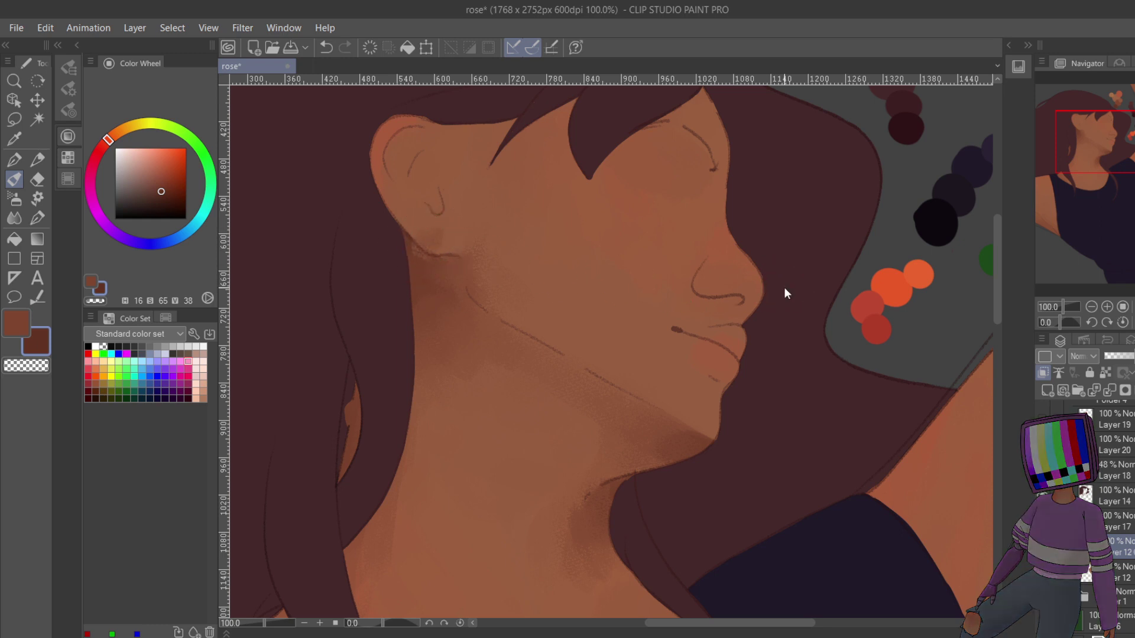
{"action": "mouse_move", "coordinate": [672, 446]}
{"action": "left_mouse_down"}
{"action": "mouse_move", "coordinate": [711, 254]}
{"action": "mouse_move", "coordinate": [760, 261]}
{"action": "mouse_move", "coordinate": [735, 241]}
{"action": "mouse_move", "coordinate": [692, 264]}
{"action": "mouse_move", "coordinate": [755, 224]}
{"action": "left_mouse_up"}
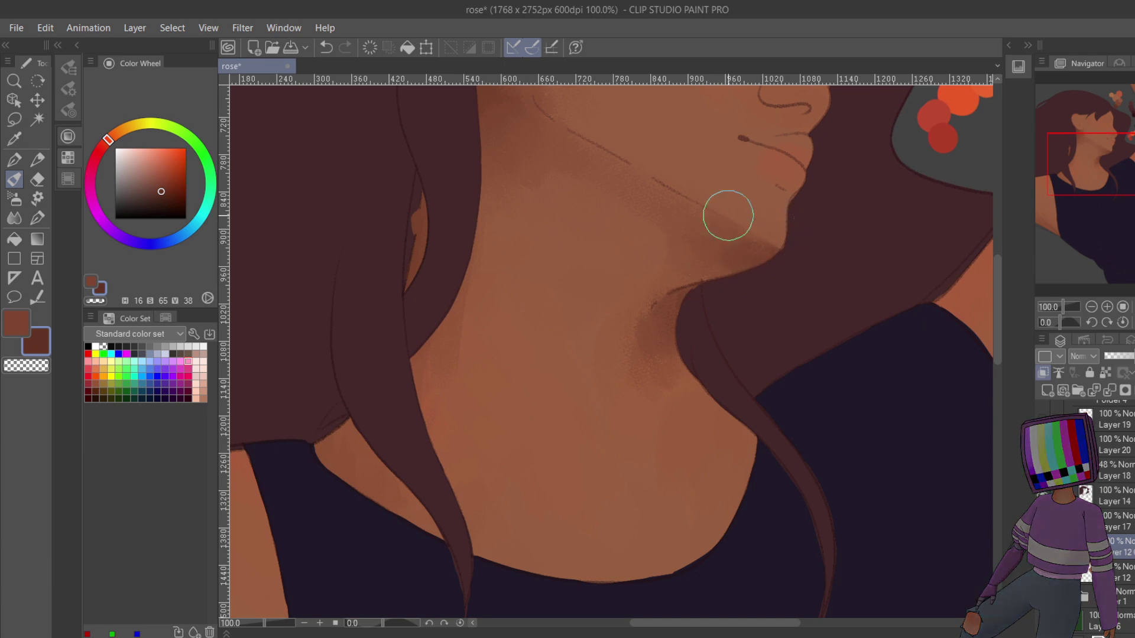
- Shade the chest edge beside the front hair strand and blend brown shadows along the raised arm's underside
{"action": "left_click_drag", "start_coordinate": [1111, 173], "coordinate": [1097, 185]}
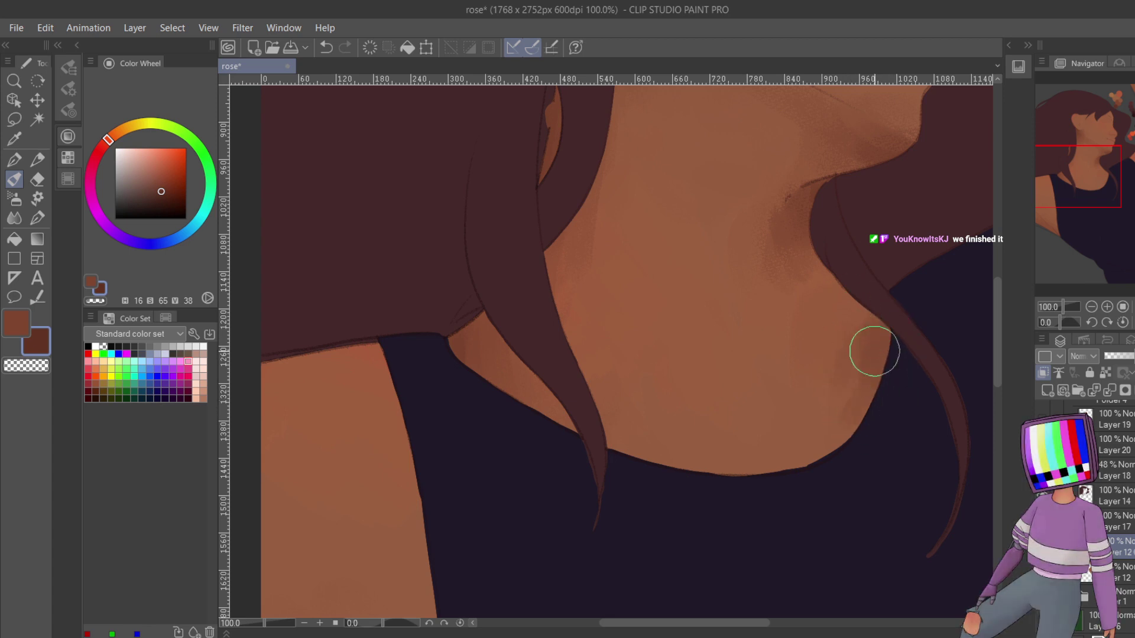
{"action": "scroll", "coordinate": [827, 367], "scroll_direction": "down", "scroll_amount": 5}
{"action": "scroll", "coordinate": [827, 366], "scroll_direction": "left", "scroll_amount": 5}
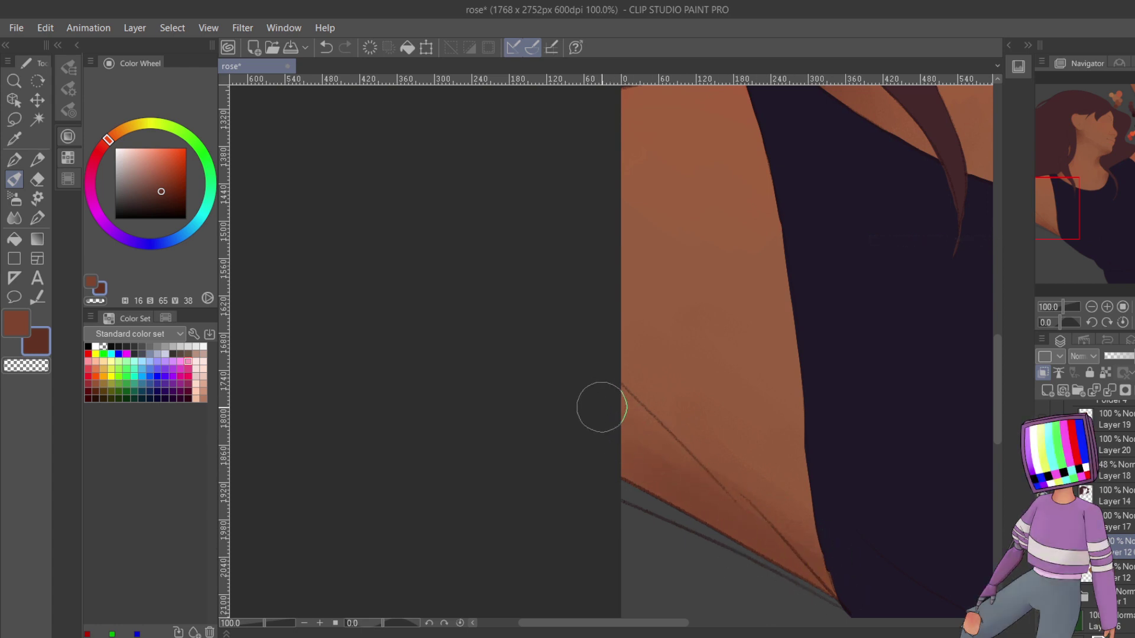
{"action": "key", "text": "c"}
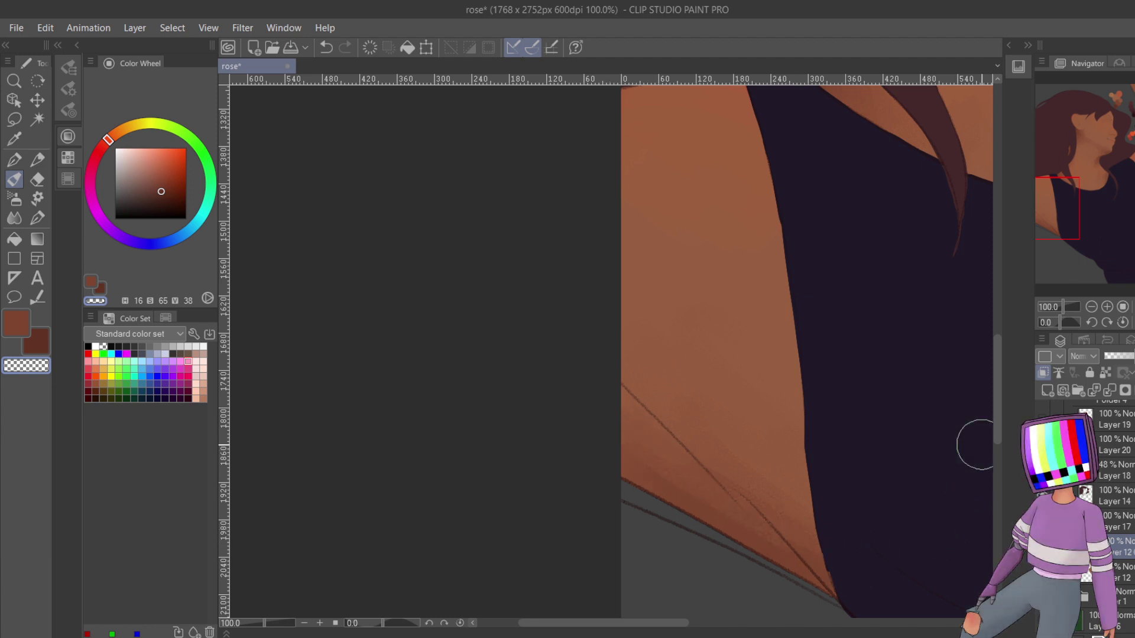
{"action": "left_click_drag", "start_coordinate": [1058, 227], "coordinate": [1112, 197]}
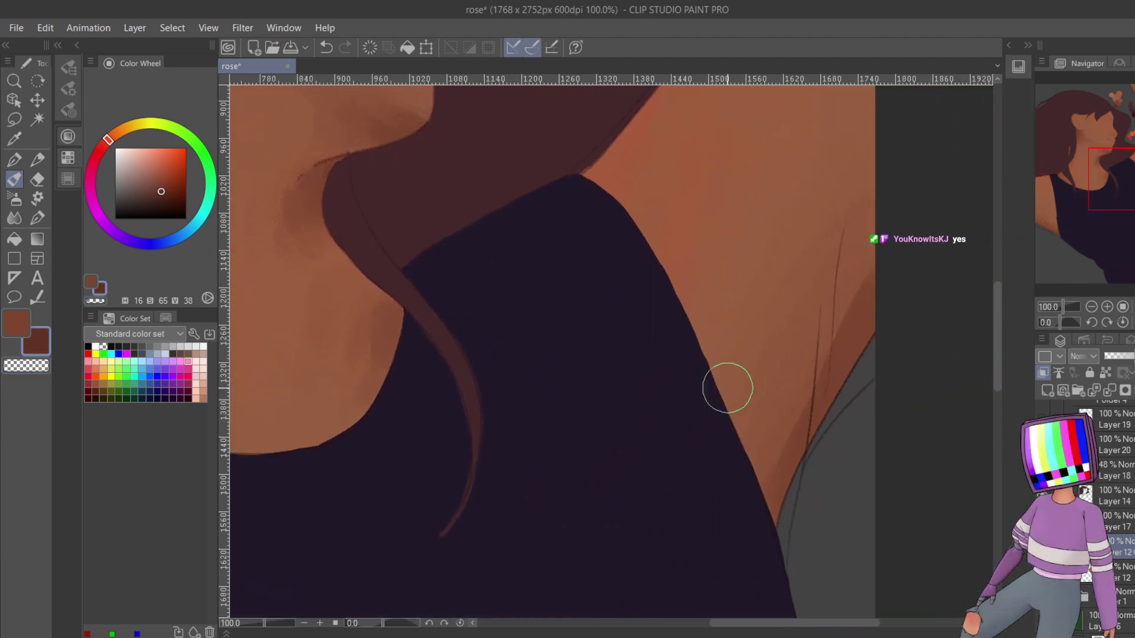
{"action": "left_click", "coordinate": [882, 289], "text": "alt"}
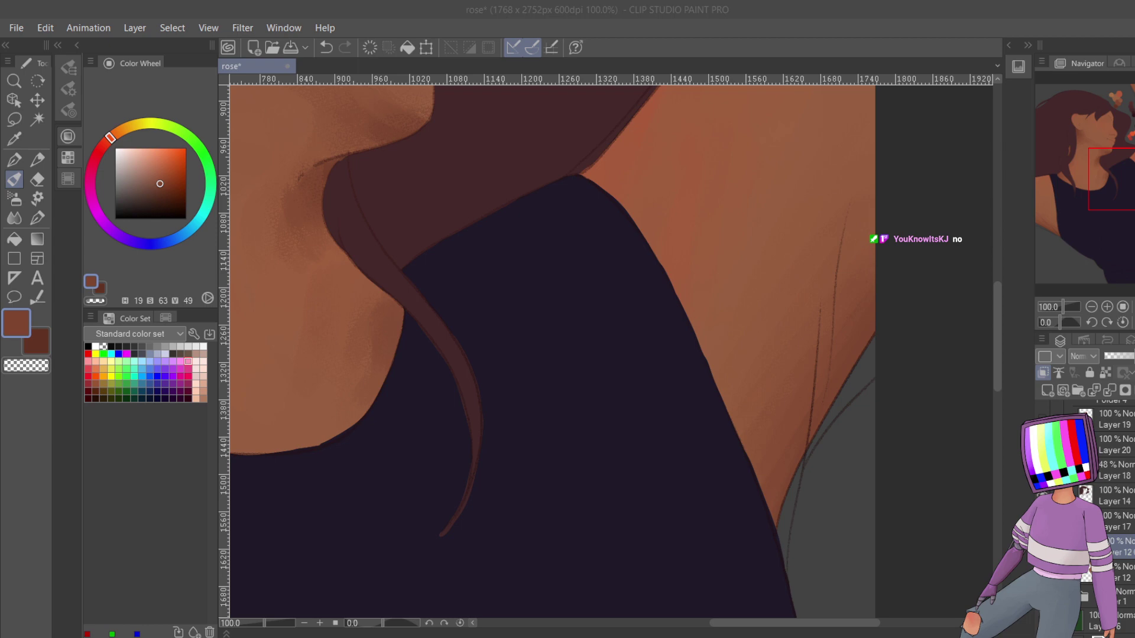
- Switch to the browser, skip the ECHO music video ahead to about 0:43, and return to the painting
{"action": "key", "text": "alt+Tab"}
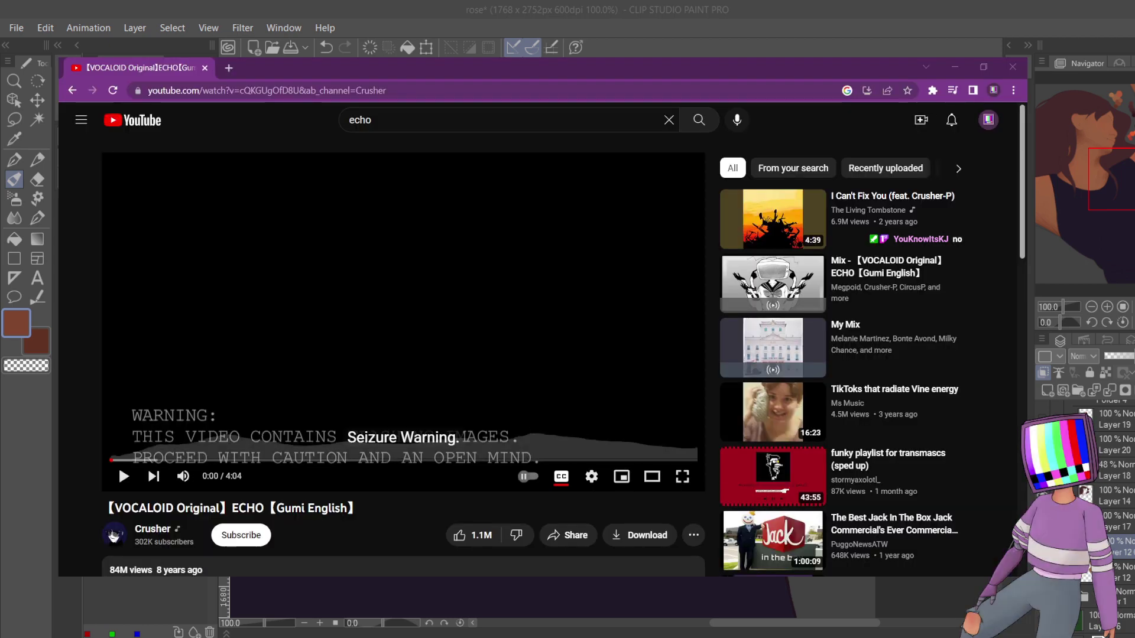
{"action": "left_click", "coordinate": [376, 461]}
{"action": "left_click", "coordinate": [214, 461]}
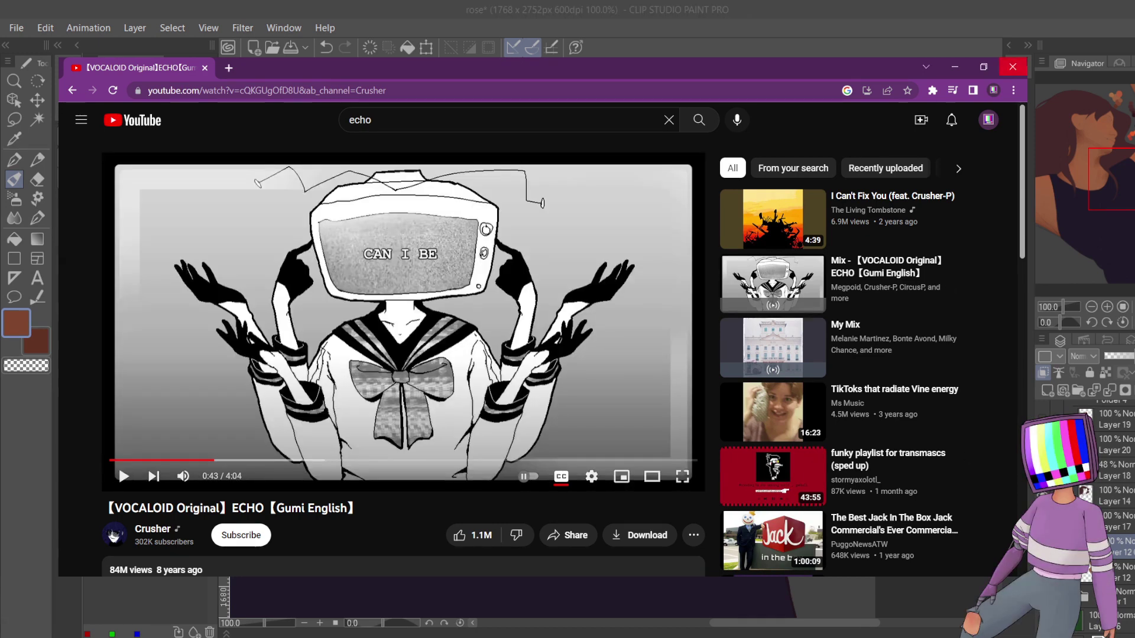
{"action": "key", "text": "alt+Tab"}
- Create a new blank illustration of 3300 x 3080 px at 600 dpi
{"action": "scroll", "coordinate": [462, 194], "scroll_direction": "down", "scroll_amount": 5}
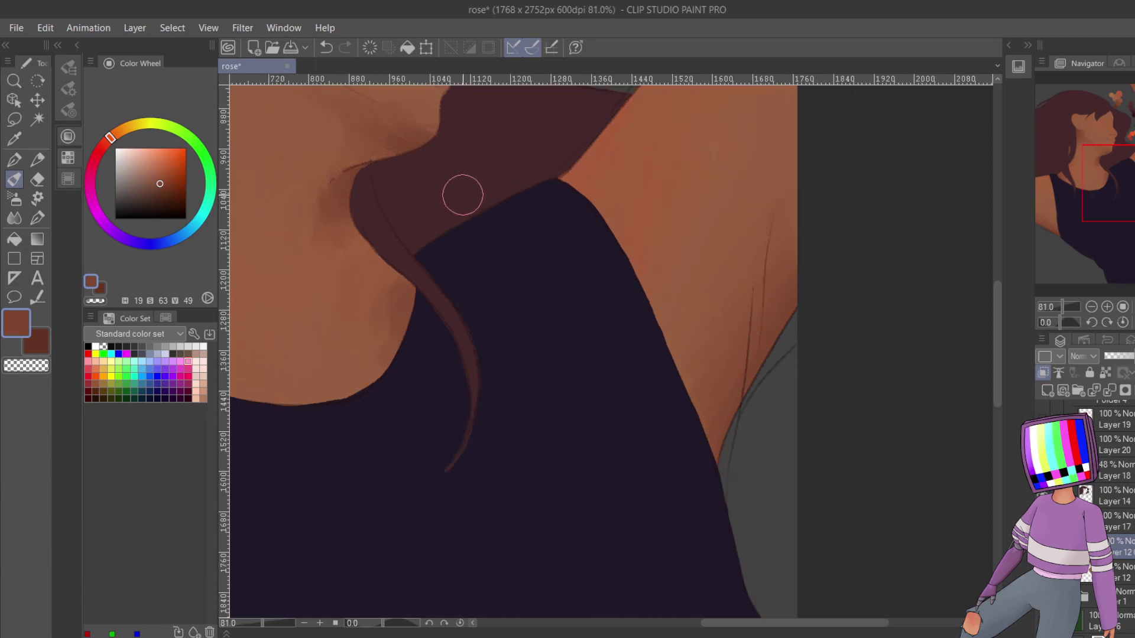
{"action": "left_click_drag", "start_coordinate": [1103, 171], "coordinate": [1068, 120]}
{"action": "left_click", "coordinate": [267, 50]}
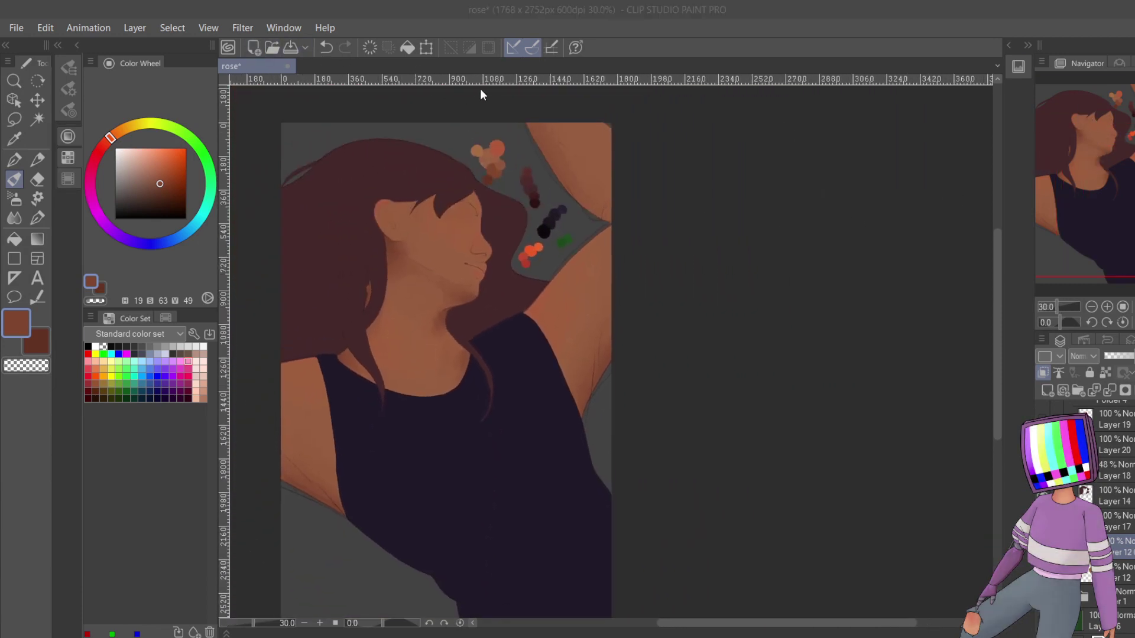
{"action": "key", "text": "Return"}
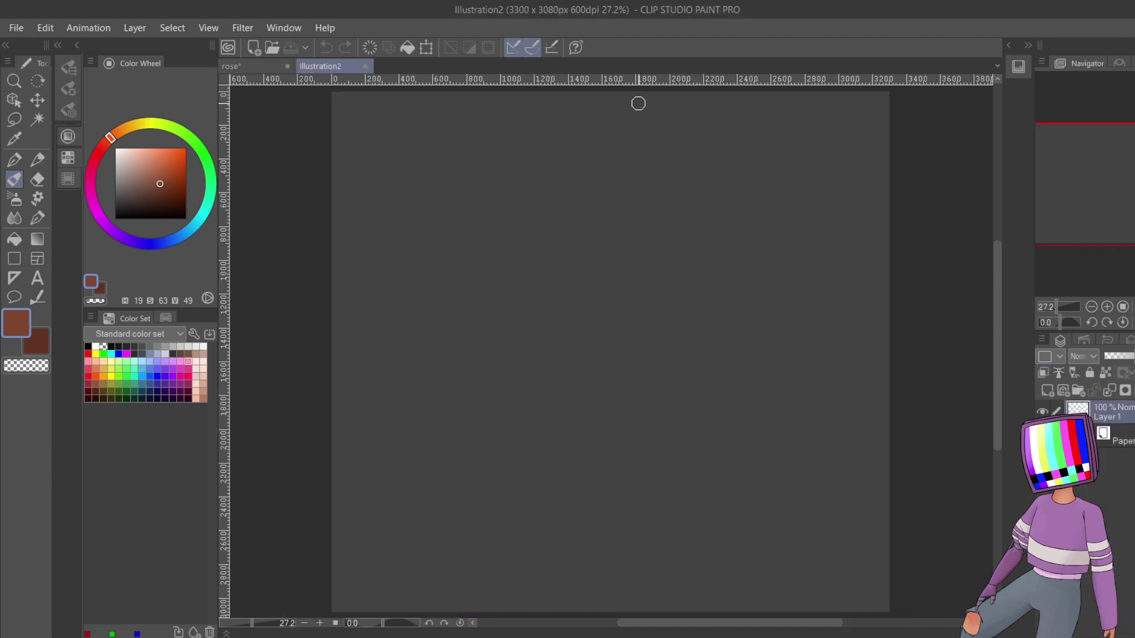
- Switch from the brush to a line-drawing tool, set the drawing colour to black, and collapse the colour palettes
{"action": "left_click", "coordinate": [70, 138]}
{"action": "left_click", "coordinate": [158, 105]}
{"action": "left_click", "coordinate": [72, 142]}
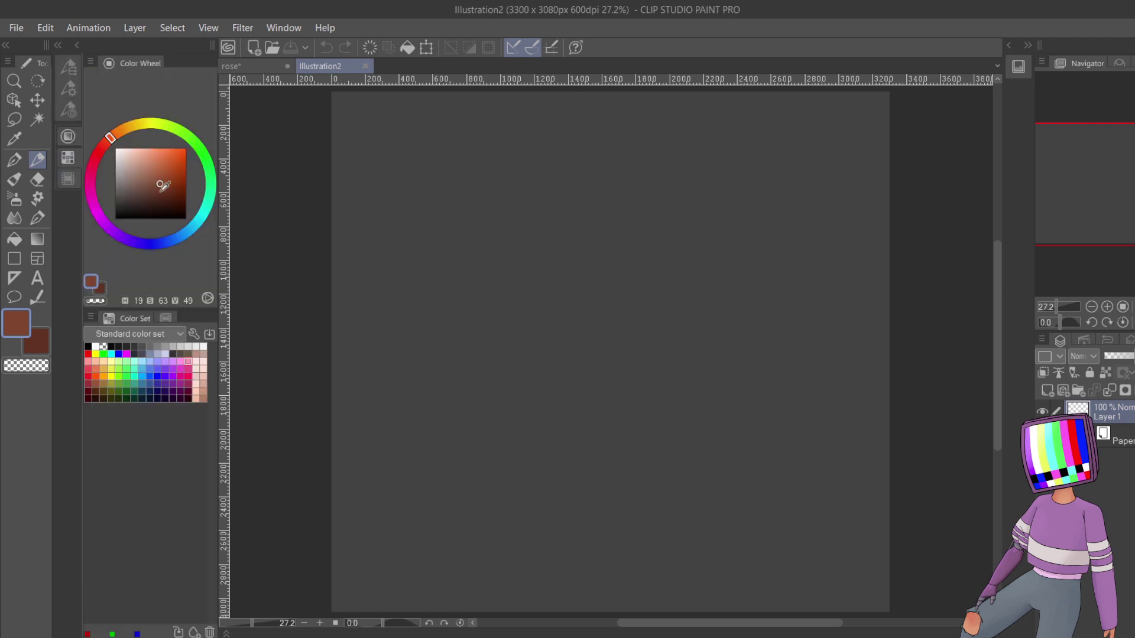
{"action": "left_click", "coordinate": [77, 45]}
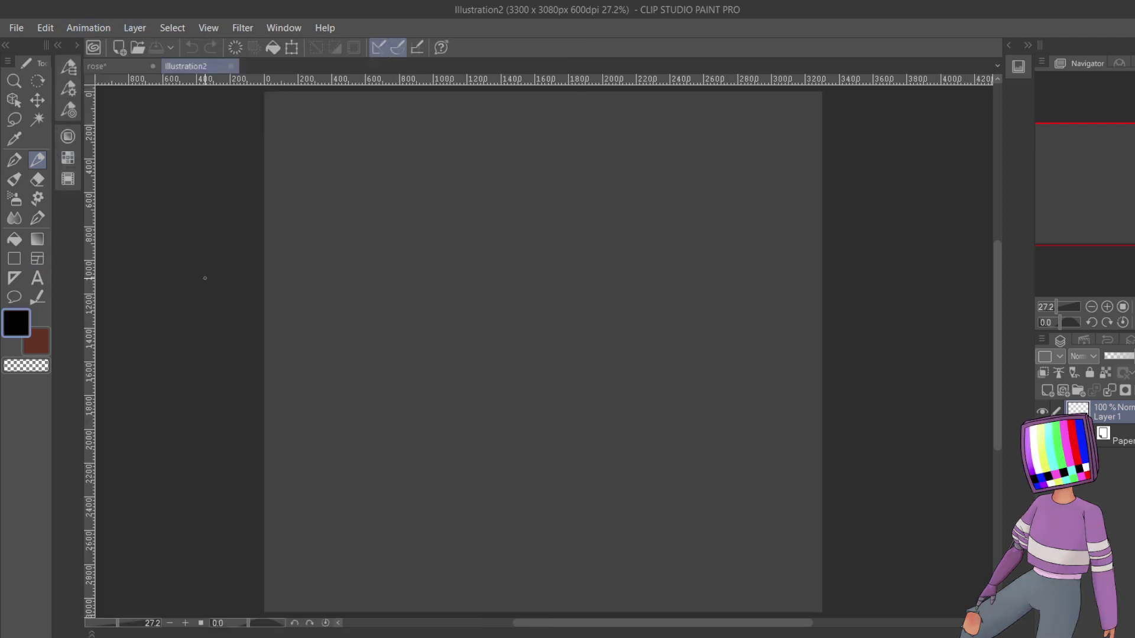
{"action": "left_click", "coordinate": [68, 108]}
{"action": "left_click", "coordinate": [62, 45]}
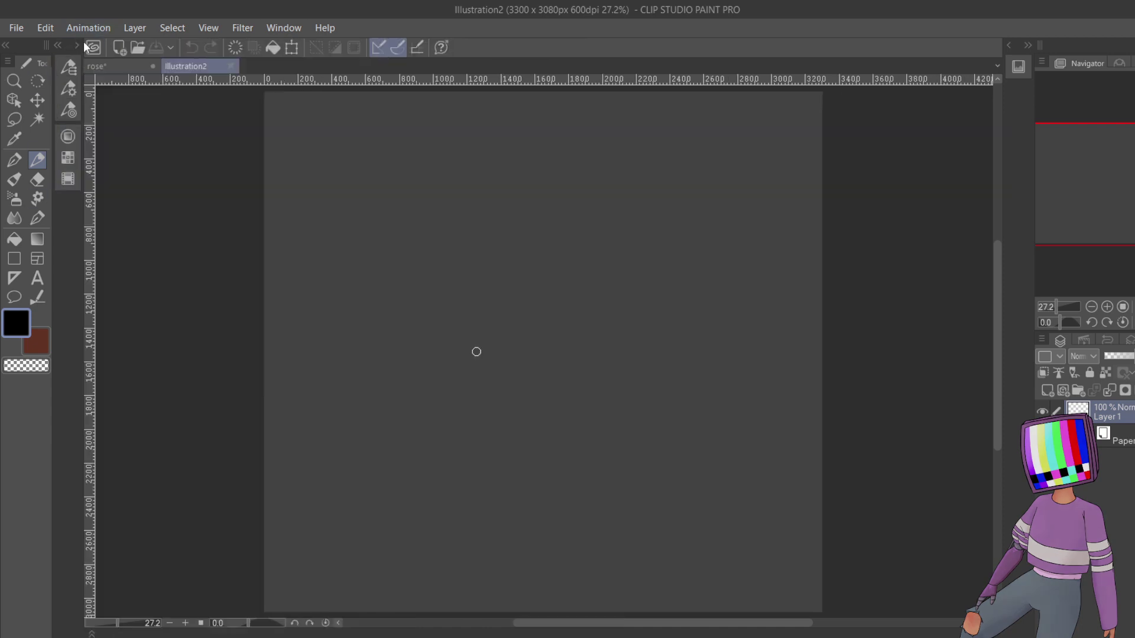
{"action": "left_click_drag", "start_coordinate": [1090, 157], "coordinate": [1084, 167]}
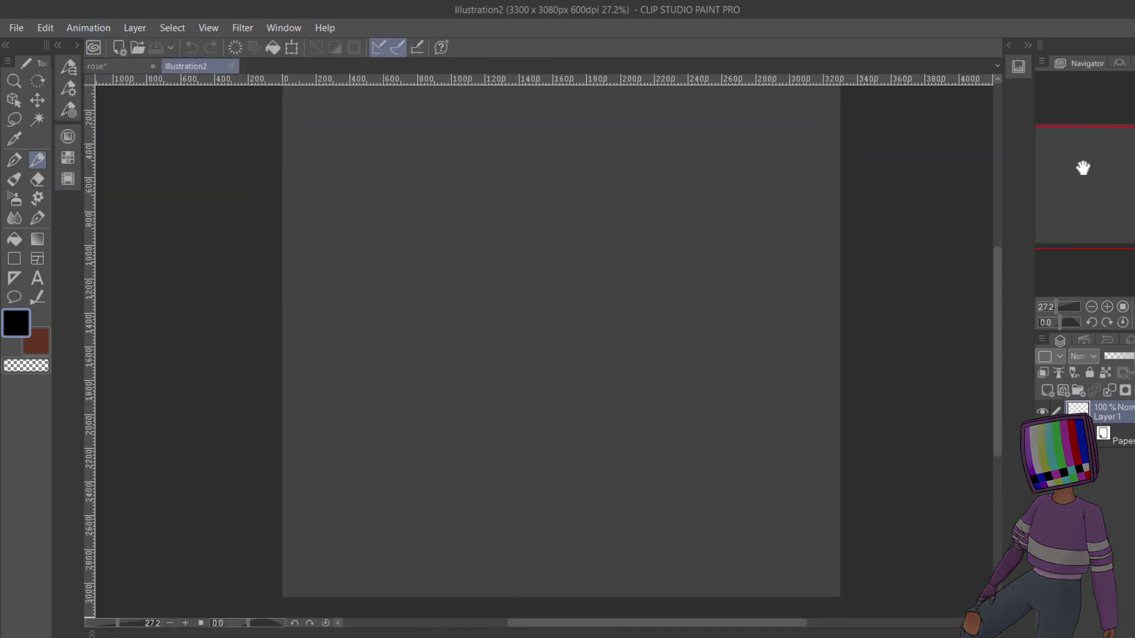
{"action": "left_click_drag", "start_coordinate": [520, 237], "coordinate": [465, 315]}
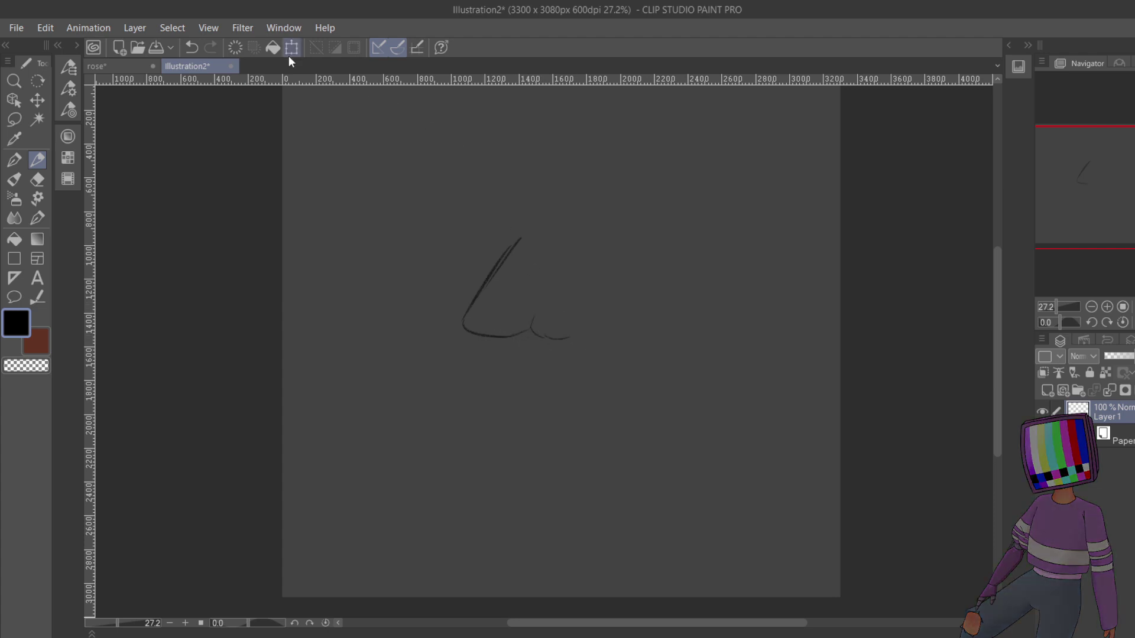
{"action": "left_click", "coordinate": [235, 47]}
- Sketch a rounded bell-shaped torso outline with horizontal bands across its upper half
{"action": "mouse_move", "coordinate": [509, 208]}
{"action": "left_mouse_down"}
{"action": "mouse_move", "coordinate": [561, 213]}
{"action": "mouse_move", "coordinate": [584, 243]}
{"action": "left_mouse_up"}
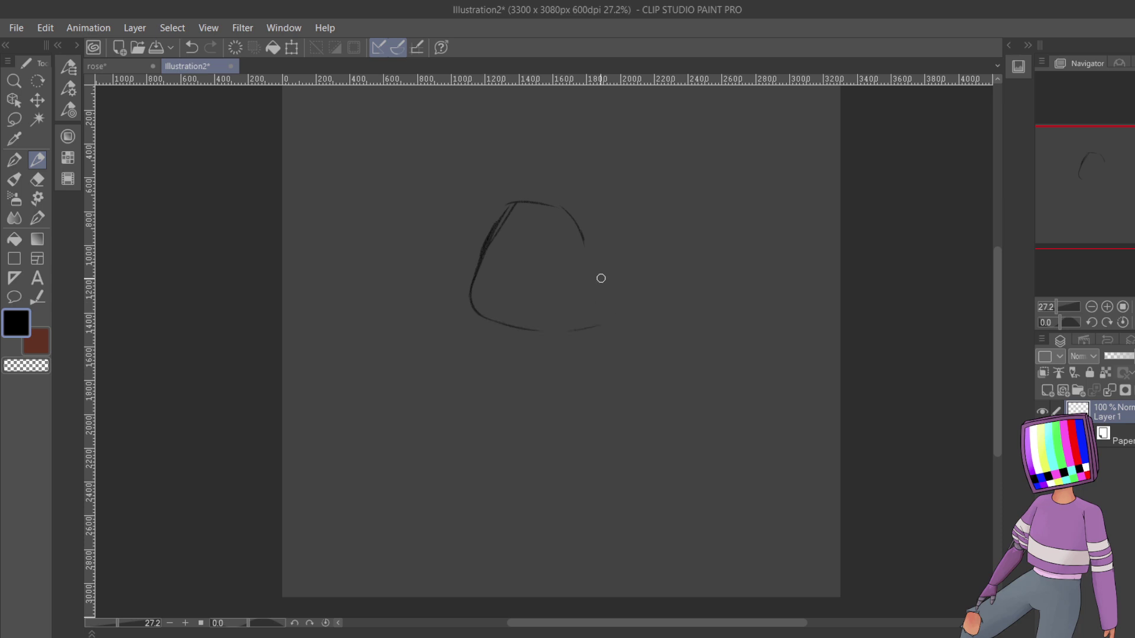
{"action": "mouse_move", "coordinate": [545, 203]}
{"action": "left_mouse_down"}
{"action": "mouse_move", "coordinate": [577, 230]}
{"action": "mouse_move", "coordinate": [601, 266]}
{"action": "mouse_move", "coordinate": [601, 316]}
{"action": "mouse_move", "coordinate": [518, 330]}
{"action": "mouse_move", "coordinate": [455, 314]}
{"action": "mouse_move", "coordinate": [496, 246]}
{"action": "mouse_move", "coordinate": [472, 307]}
{"action": "mouse_move", "coordinate": [540, 331]}
{"action": "mouse_move", "coordinate": [526, 337]}
{"action": "mouse_move", "coordinate": [601, 329]}
{"action": "mouse_move", "coordinate": [605, 274]}
{"action": "mouse_move", "coordinate": [587, 218]}
{"action": "left_mouse_up"}
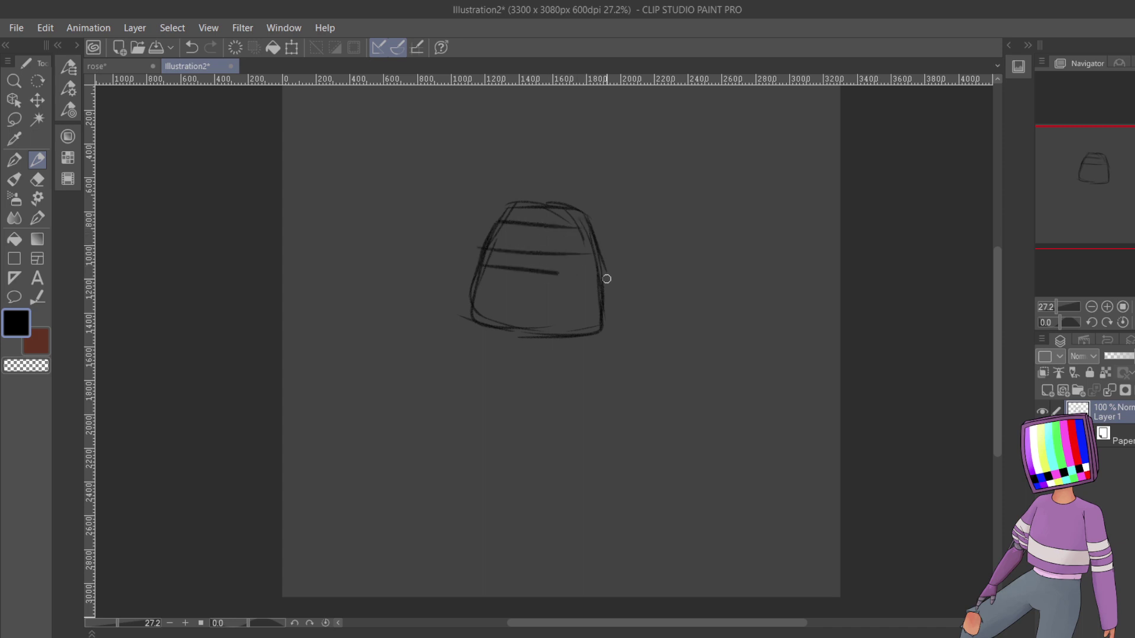
{"action": "left_click_drag", "start_coordinate": [606, 278], "coordinate": [612, 276]}
- Add the lower horizontal bands, a small circle near the top, and a vertical centre line to the torso
{"action": "left_click_drag", "start_coordinate": [471, 296], "coordinate": [608, 307]}
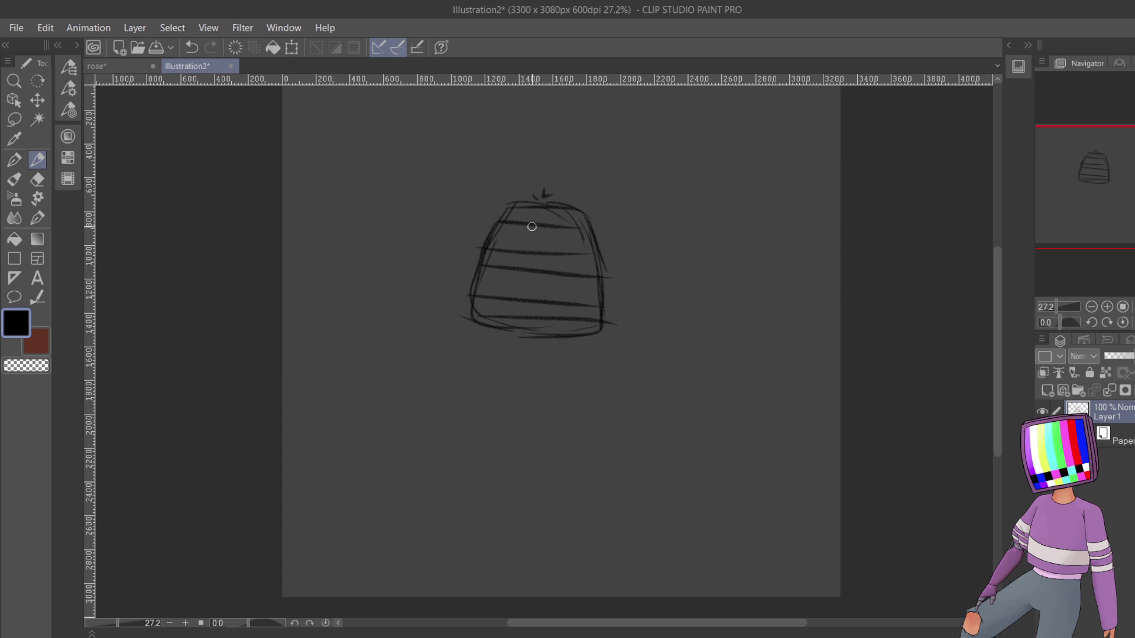
{"action": "mouse_move", "coordinate": [532, 227]}
{"action": "left_mouse_down"}
{"action": "mouse_move", "coordinate": [487, 239]}
{"action": "mouse_move", "coordinate": [602, 236]}
{"action": "left_mouse_up"}
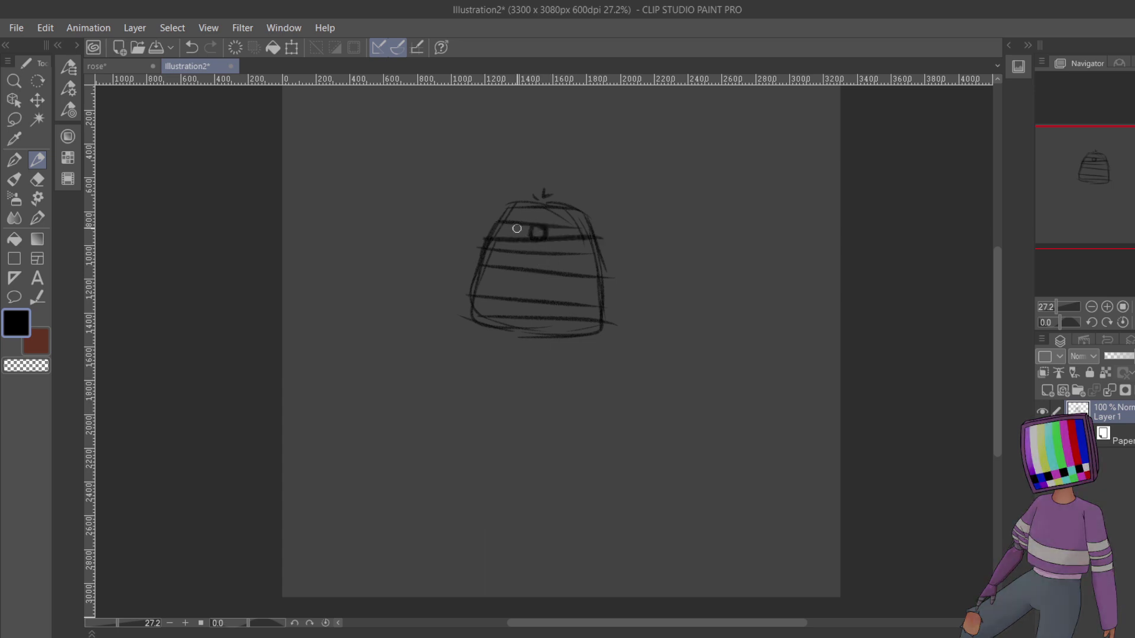
{"action": "left_click_drag", "start_coordinate": [539, 210], "coordinate": [536, 339]}
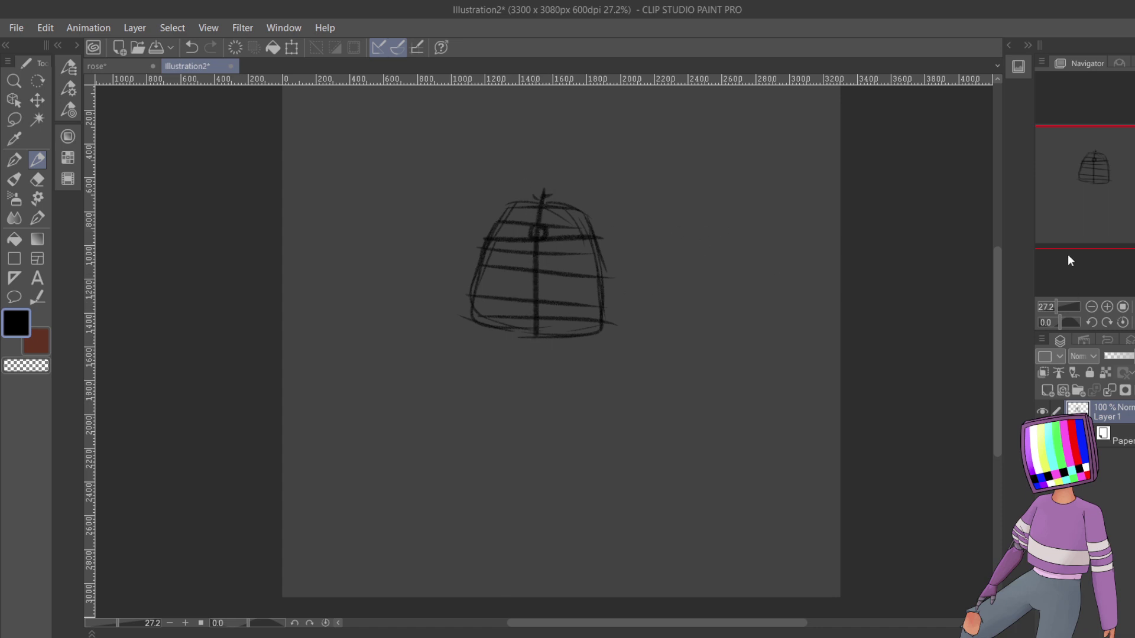
- Sketch a flat collar bar across the top of the torso with a stepped shoulder line on each side
{"action": "left_click_drag", "start_coordinate": [1069, 260], "coordinate": [1110, 190]}
{"action": "left_click_drag", "start_coordinate": [504, 267], "coordinate": [592, 271]}
{"action": "mouse_move", "coordinate": [506, 275]}
{"action": "left_mouse_down"}
{"action": "mouse_move", "coordinate": [580, 269]}
{"action": "mouse_move", "coordinate": [563, 280]}
{"action": "mouse_move", "coordinate": [590, 258]}
{"action": "mouse_move", "coordinate": [570, 258]}
{"action": "mouse_move", "coordinate": [616, 259]}
{"action": "left_mouse_up"}
{"action": "mouse_move", "coordinate": [513, 252]}
{"action": "left_mouse_down"}
{"action": "mouse_move", "coordinate": [525, 253]}
{"action": "mouse_move", "coordinate": [494, 251]}
{"action": "left_mouse_up"}
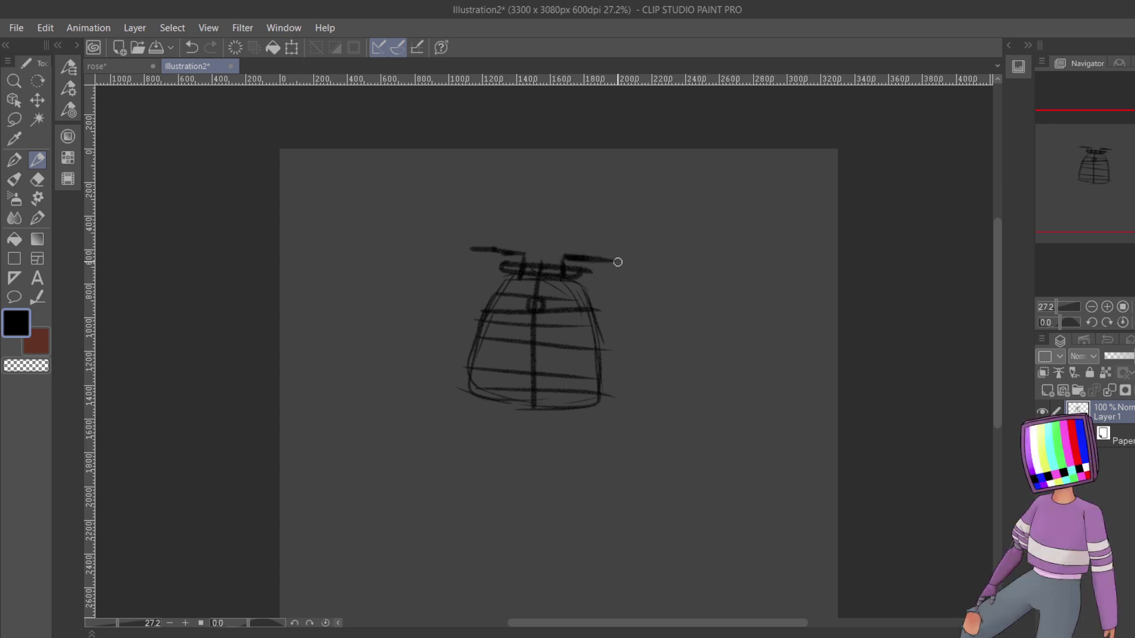
- Draw a raised bent arm with an arrow mark at its elbow and a second bent arm reaching down from the same shoulder
{"action": "mouse_move", "coordinate": [618, 265]}
{"action": "left_mouse_down"}
{"action": "mouse_move", "coordinate": [684, 301]}
{"action": "mouse_move", "coordinate": [640, 215]}
{"action": "left_mouse_up"}
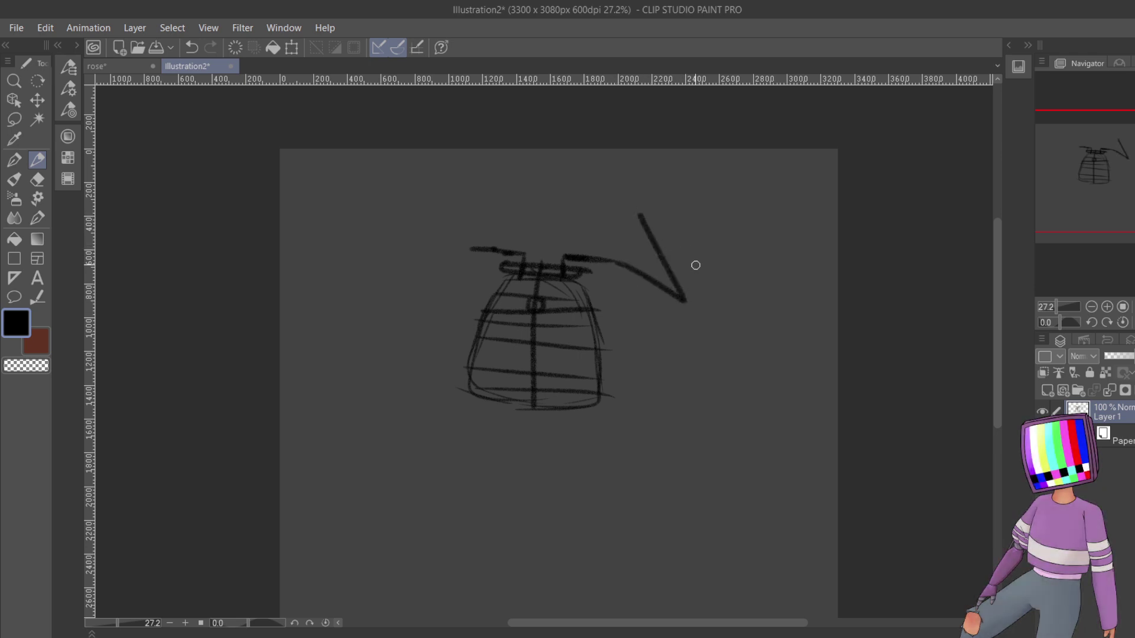
{"action": "left_click_drag", "start_coordinate": [689, 279], "coordinate": [706, 282]}
{"action": "mouse_move", "coordinate": [615, 266]}
{"action": "left_mouse_down"}
{"action": "mouse_move", "coordinate": [649, 353]}
{"action": "mouse_move", "coordinate": [726, 402]}
{"action": "left_mouse_up"}
- Draw a third arm from the shoulder, undo its bent version, and redraw it as one straight line running downward
{"action": "mouse_move", "coordinate": [615, 263]}
{"action": "left_mouse_down"}
{"action": "mouse_move", "coordinate": [614, 397]}
{"action": "mouse_move", "coordinate": [656, 486]}
{"action": "left_mouse_up"}
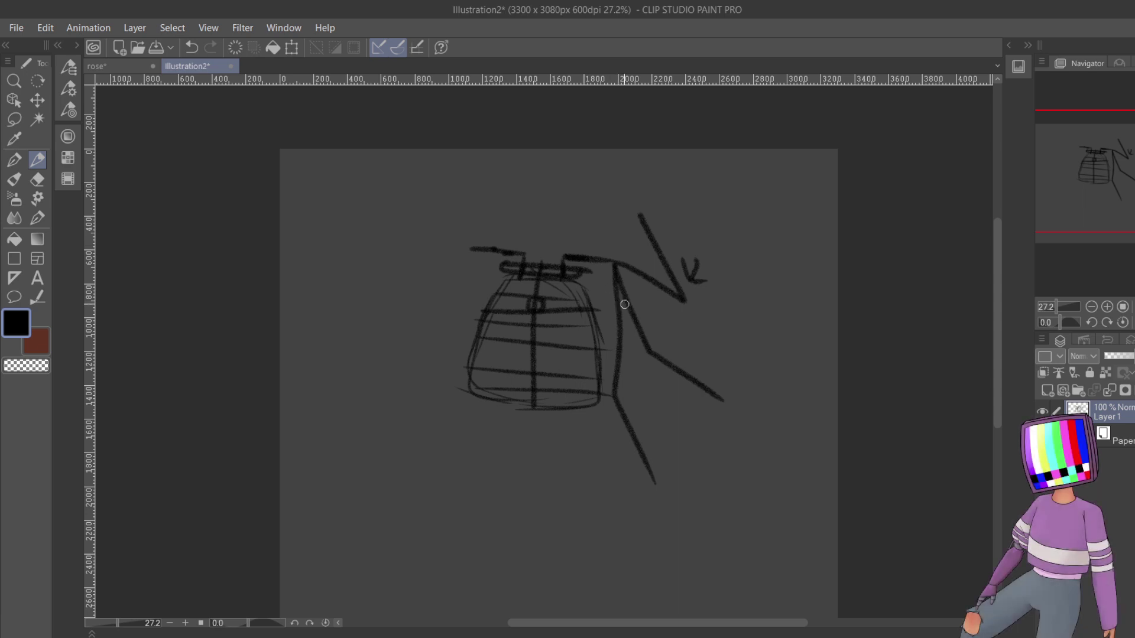
{"action": "key", "text": "ctrl+z"}
{"action": "left_click_drag", "start_coordinate": [614, 260], "coordinate": [675, 486]}
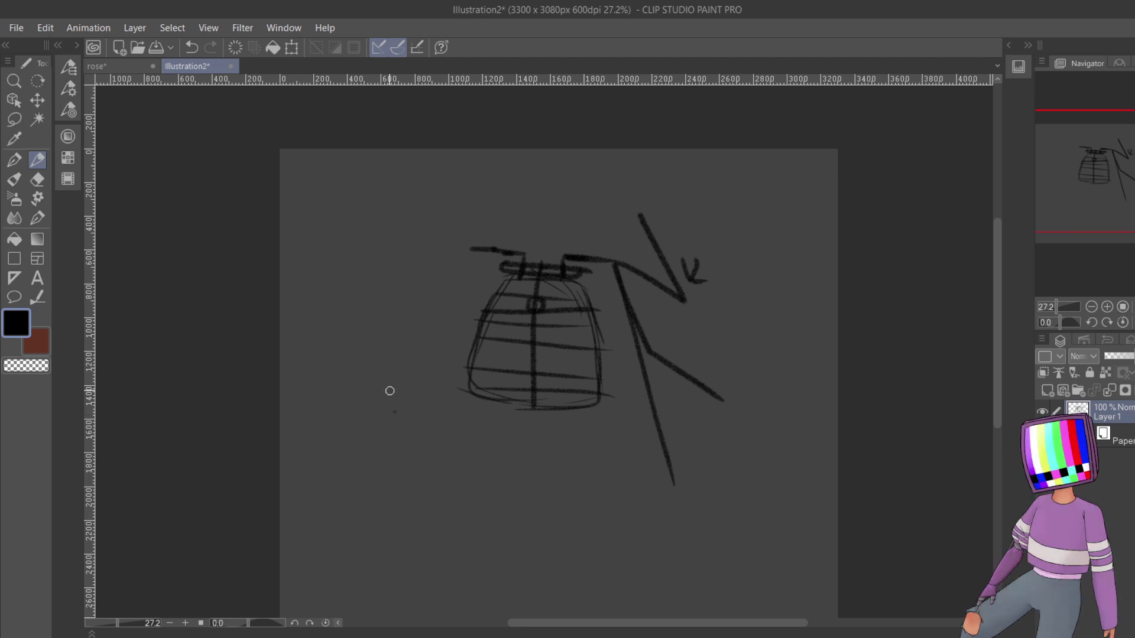
- Draw bracket lines beside and beneath the torso, then add a short jointed line crossing the lower bracket
{"action": "mouse_move", "coordinate": [406, 226]}
{"action": "left_mouse_down"}
{"action": "mouse_move", "coordinate": [373, 401]}
{"action": "mouse_move", "coordinate": [432, 402]}
{"action": "mouse_move", "coordinate": [373, 410]}
{"action": "mouse_move", "coordinate": [573, 467]}
{"action": "left_mouse_up"}
{"action": "left_click_drag", "start_coordinate": [663, 482], "coordinate": [691, 435]}
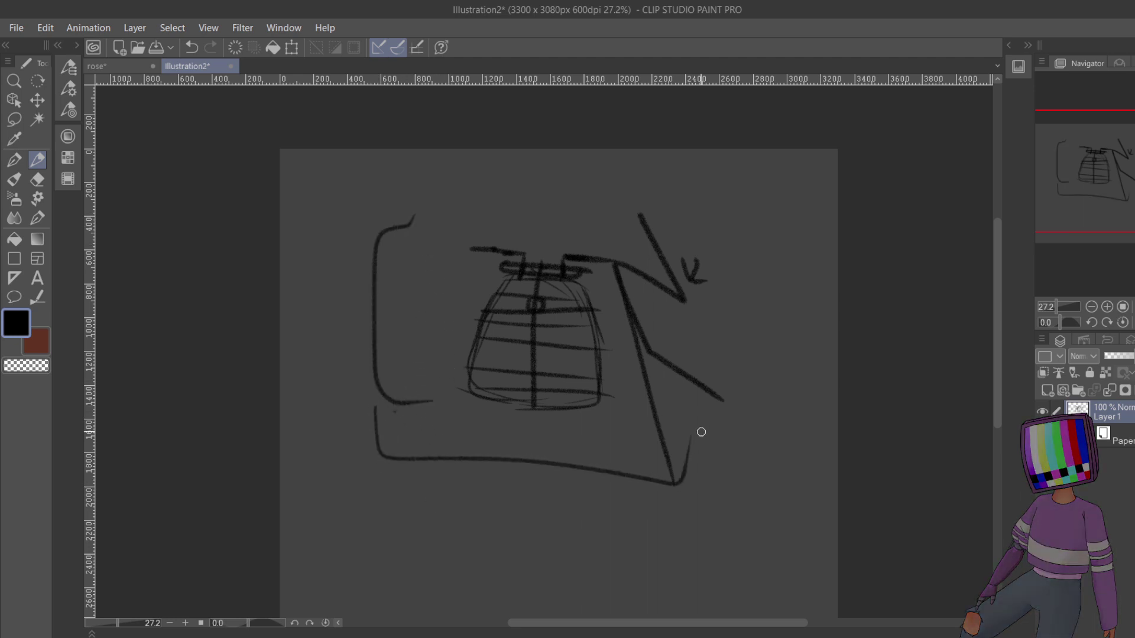
{"action": "mouse_move", "coordinate": [512, 522]}
{"action": "left_mouse_down"}
{"action": "mouse_move", "coordinate": [544, 440]}
{"action": "mouse_move", "coordinate": [548, 467]}
{"action": "left_mouse_up"}
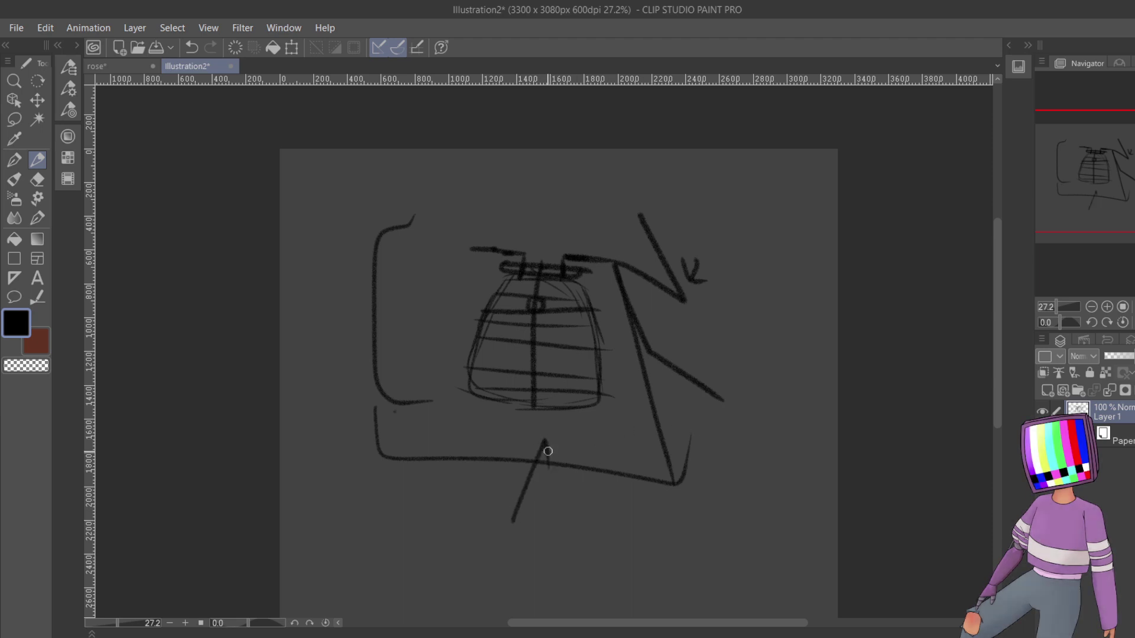
{"action": "left_click_drag", "start_coordinate": [509, 524], "coordinate": [529, 554]}
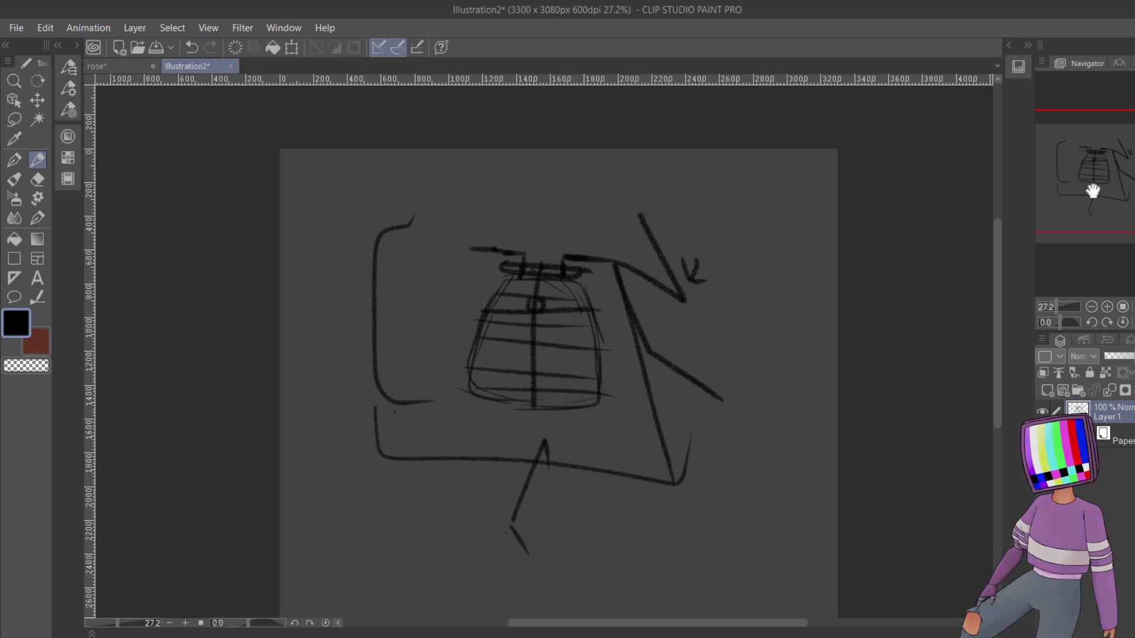
- Draw a wide, shallow closed bar beneath the figure and write 64 under it
{"action": "scroll", "coordinate": [404, 476], "scroll_direction": "down", "scroll_amount": 3}
{"action": "mouse_move", "coordinate": [363, 466]}
{"action": "left_mouse_down"}
{"action": "mouse_move", "coordinate": [366, 500]}
{"action": "mouse_move", "coordinate": [408, 506]}
{"action": "mouse_move", "coordinate": [513, 519]}
{"action": "mouse_move", "coordinate": [734, 495]}
{"action": "left_mouse_up"}
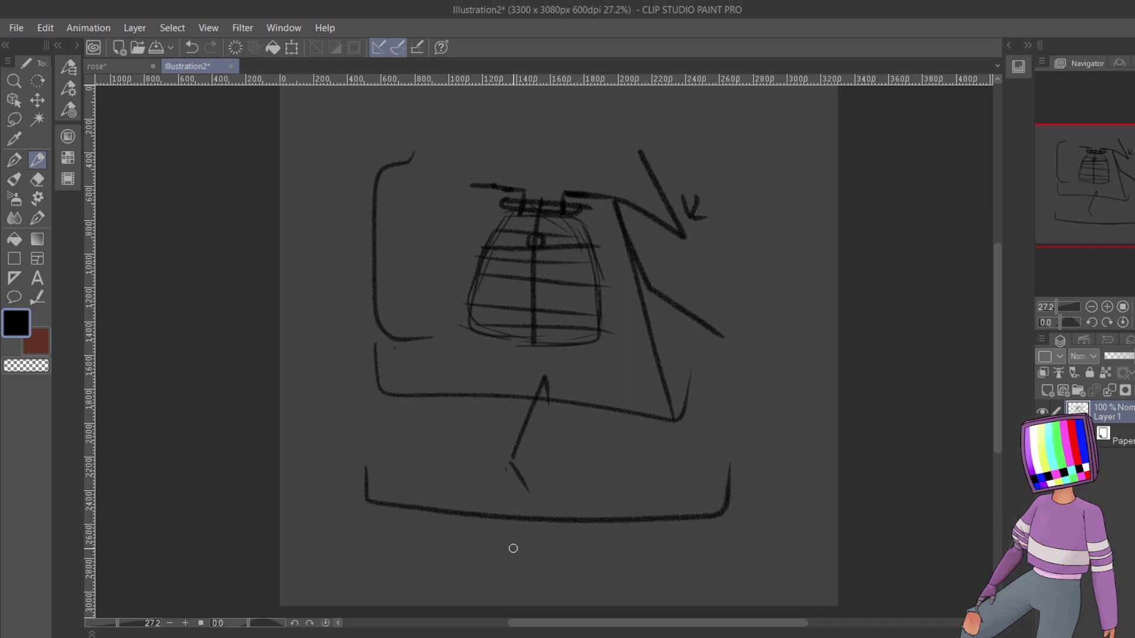
{"action": "left_click_drag", "start_coordinate": [510, 539], "coordinate": [512, 572]}
{"action": "mouse_move", "coordinate": [555, 540]}
{"action": "left_mouse_down"}
{"action": "mouse_move", "coordinate": [567, 556]}
{"action": "mouse_move", "coordinate": [559, 572]}
{"action": "left_mouse_up"}
{"action": "mouse_move", "coordinate": [509, 539]}
{"action": "left_mouse_down"}
{"action": "mouse_move", "coordinate": [530, 558]}
{"action": "mouse_move", "coordinate": [504, 562]}
{"action": "left_mouse_up"}
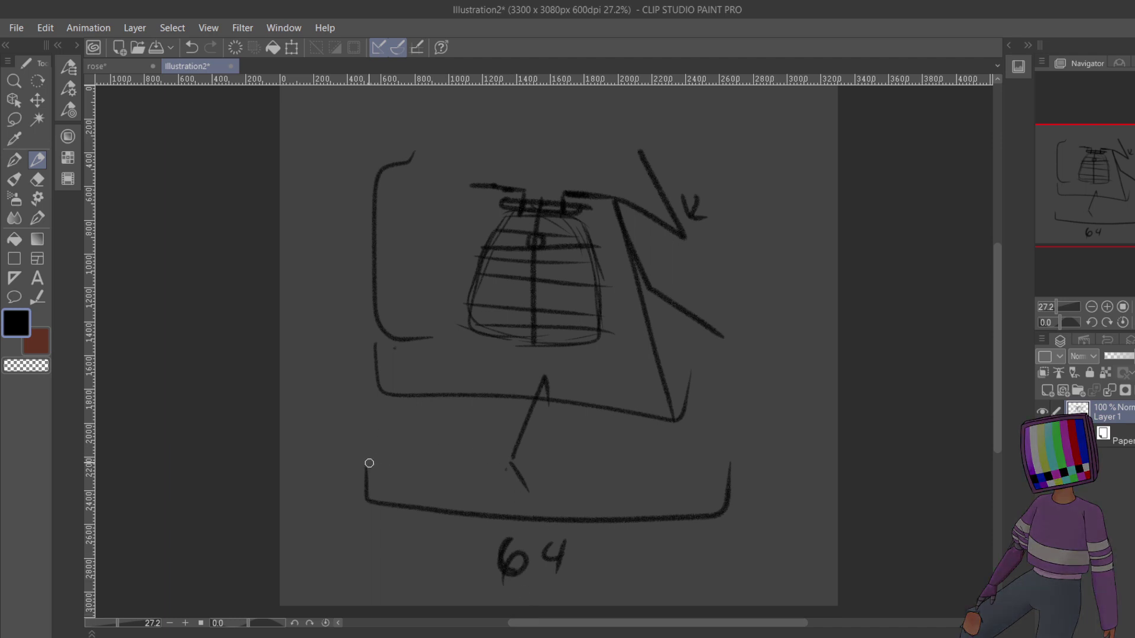
{"action": "mouse_move", "coordinate": [367, 465]}
{"action": "left_mouse_down"}
{"action": "mouse_move", "coordinate": [728, 460]}
{"action": "mouse_move", "coordinate": [729, 487]}
{"action": "left_mouse_up"}
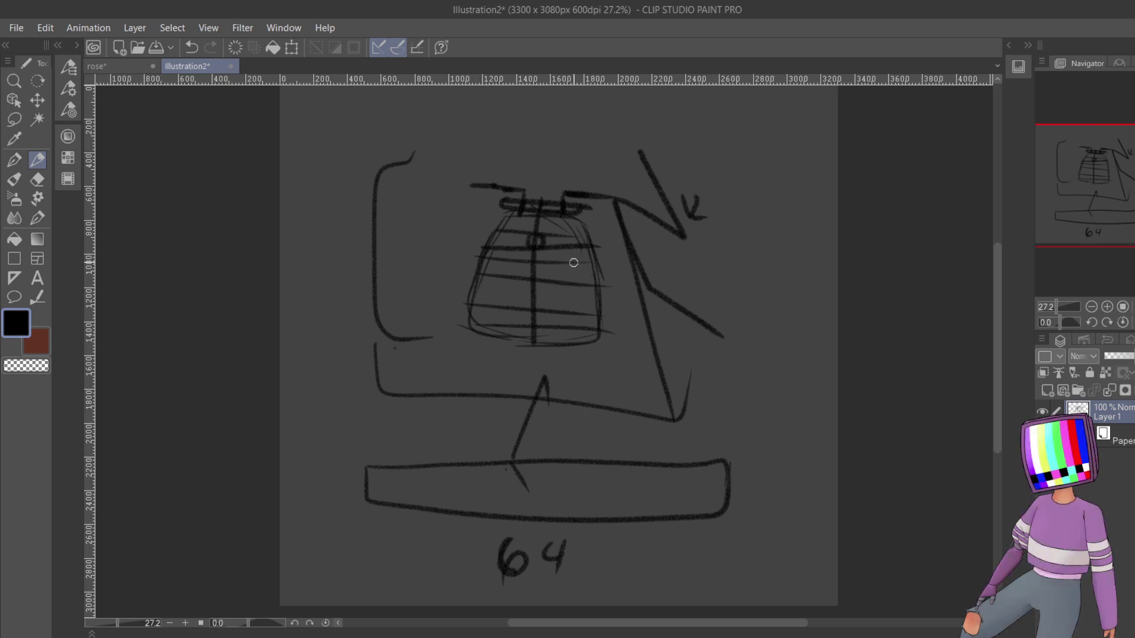
- Extend the arm lines and cap the arms with oval hands, then sketch a round head on a neck line
{"action": "mouse_move", "coordinate": [470, 322]}
{"action": "left_mouse_down"}
{"action": "mouse_move", "coordinate": [528, 321]}
{"action": "mouse_move", "coordinate": [450, 321]}
{"action": "mouse_move", "coordinate": [603, 312]}
{"action": "mouse_move", "coordinate": [583, 330]}
{"action": "mouse_move", "coordinate": [538, 320]}
{"action": "left_mouse_up"}
{"action": "mouse_move", "coordinate": [616, 193]}
{"action": "left_mouse_down"}
{"action": "mouse_move", "coordinate": [727, 514]}
{"action": "mouse_move", "coordinate": [744, 515]}
{"action": "mouse_move", "coordinate": [738, 556]}
{"action": "mouse_move", "coordinate": [712, 548]}
{"action": "mouse_move", "coordinate": [723, 510]}
{"action": "left_mouse_up"}
{"action": "mouse_move", "coordinate": [713, 330]}
{"action": "left_mouse_down"}
{"action": "mouse_move", "coordinate": [771, 373]}
{"action": "mouse_move", "coordinate": [787, 406]}
{"action": "mouse_move", "coordinate": [761, 371]}
{"action": "left_mouse_up"}
{"action": "left_click_drag", "start_coordinate": [937, 288], "coordinate": [980, 360]}
{"action": "mouse_move", "coordinate": [671, 190]}
{"action": "left_mouse_down"}
{"action": "mouse_move", "coordinate": [679, 215]}
{"action": "mouse_move", "coordinate": [650, 190]}
{"action": "mouse_move", "coordinate": [683, 222]}
{"action": "left_mouse_up"}
{"action": "left_click_drag", "start_coordinate": [564, 277], "coordinate": [587, 219]}
{"action": "mouse_move", "coordinate": [618, 171]}
{"action": "left_mouse_down"}
{"action": "mouse_move", "coordinate": [567, 220]}
{"action": "mouse_move", "coordinate": [611, 156]}
{"action": "mouse_move", "coordinate": [548, 210]}
{"action": "mouse_move", "coordinate": [617, 195]}
{"action": "mouse_move", "coordinate": [589, 171]}
{"action": "mouse_move", "coordinate": [574, 247]}
{"action": "mouse_move", "coordinate": [559, 173]}
{"action": "left_mouse_up"}
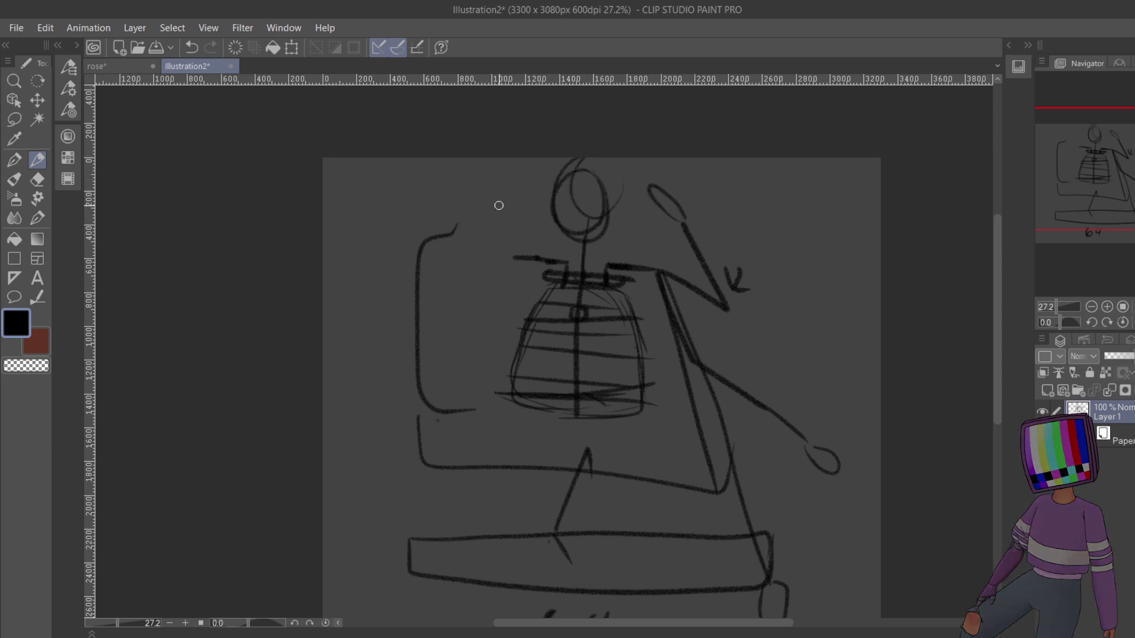
- Move the whole sketch down on the canvas and rework the head with additional circular strokes
{"action": "left_click", "coordinate": [37, 99]}
{"action": "left_click_drag", "start_coordinate": [557, 281], "coordinate": [548, 356]}
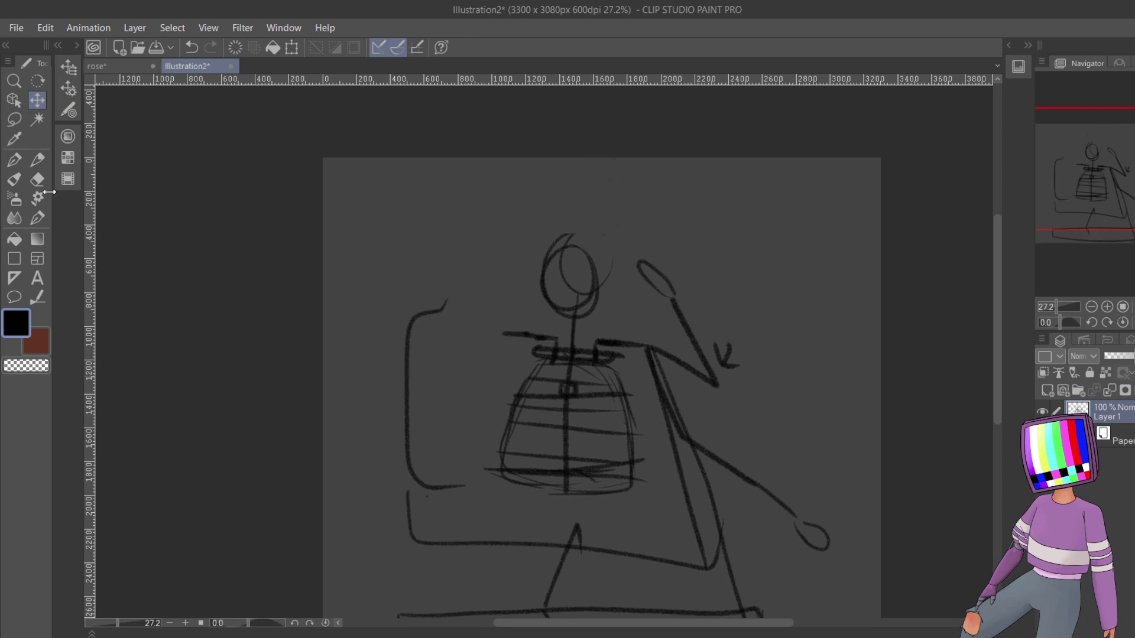
{"action": "left_click", "coordinate": [38, 160]}
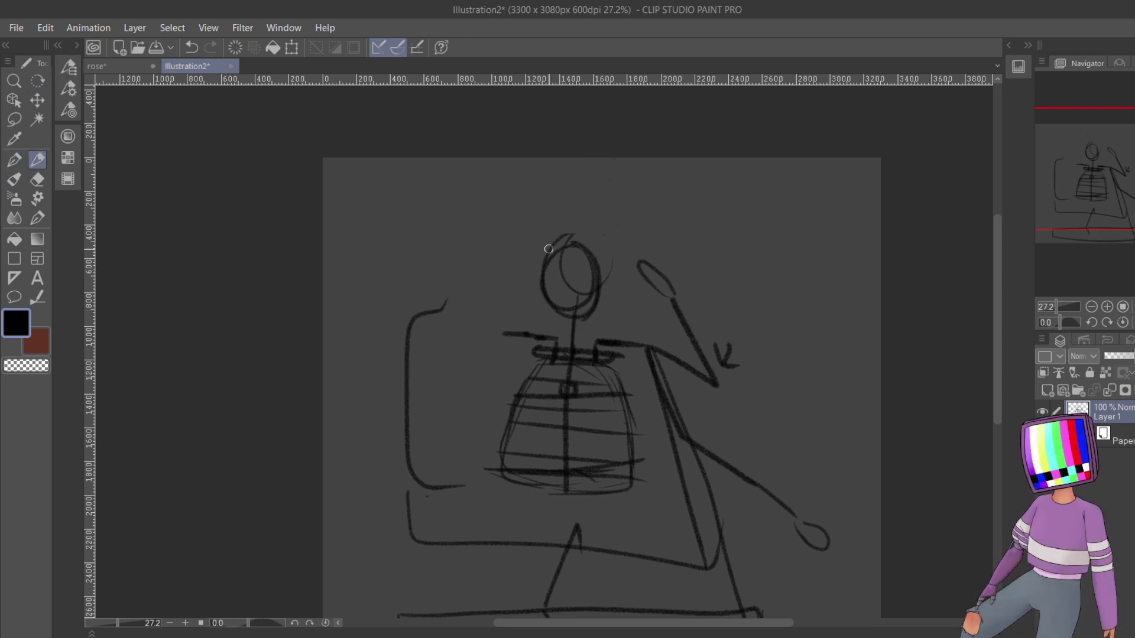
{"action": "mouse_move", "coordinate": [579, 290]}
{"action": "left_mouse_down"}
{"action": "mouse_move", "coordinate": [556, 300]}
{"action": "mouse_move", "coordinate": [578, 281]}
{"action": "mouse_move", "coordinate": [549, 240]}
{"action": "mouse_move", "coordinate": [523, 288]}
{"action": "mouse_move", "coordinate": [558, 313]}
{"action": "left_mouse_up"}
- Add small arrow marks pointing at the head, neck, raised hand, chest circle and side of the torso
{"action": "left_click_drag", "start_coordinate": [1073, 197], "coordinate": [1069, 230]}
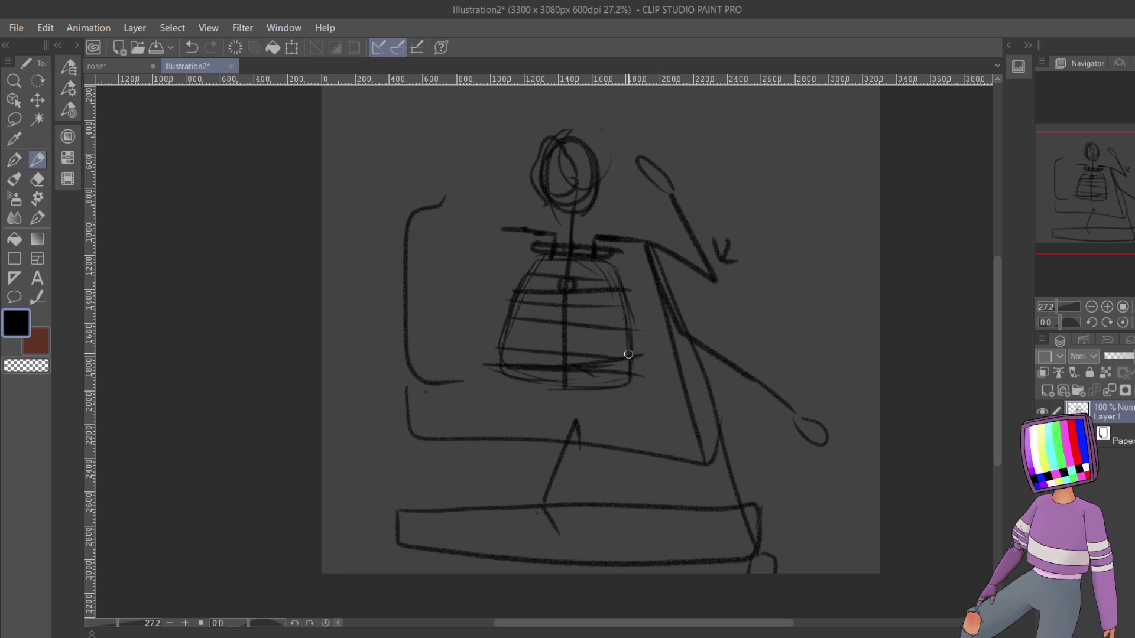
{"action": "mouse_move", "coordinate": [643, 365]}
{"action": "left_mouse_down"}
{"action": "mouse_move", "coordinate": [662, 350]}
{"action": "mouse_move", "coordinate": [639, 370]}
{"action": "left_mouse_up"}
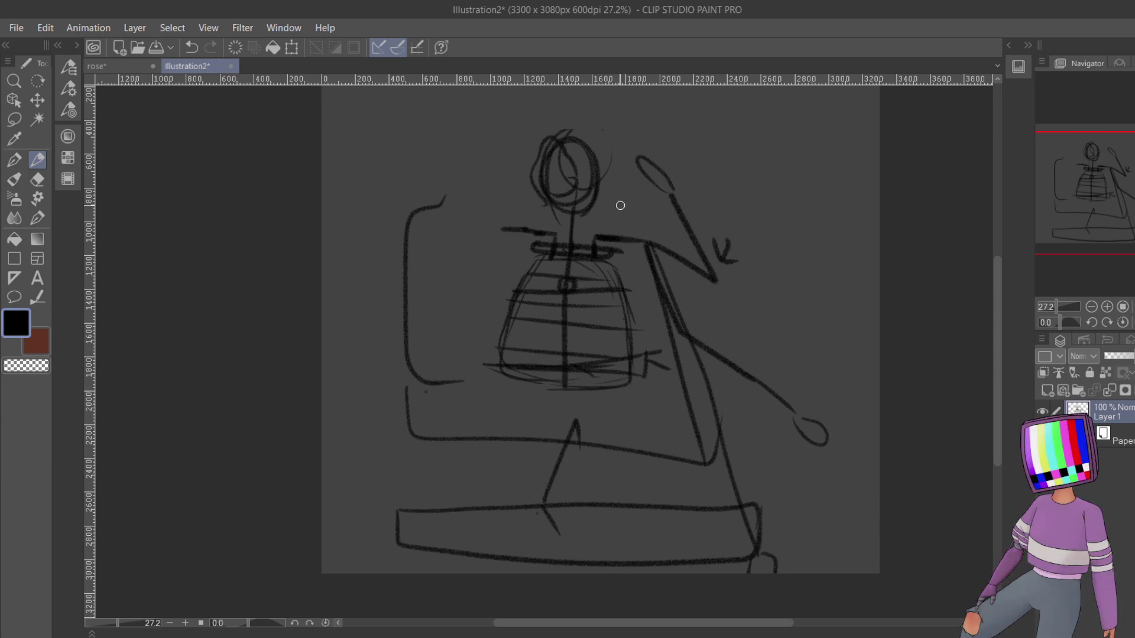
{"action": "left_click_drag", "start_coordinate": [622, 199], "coordinate": [630, 201]}
{"action": "left_click_drag", "start_coordinate": [687, 139], "coordinate": [675, 152]}
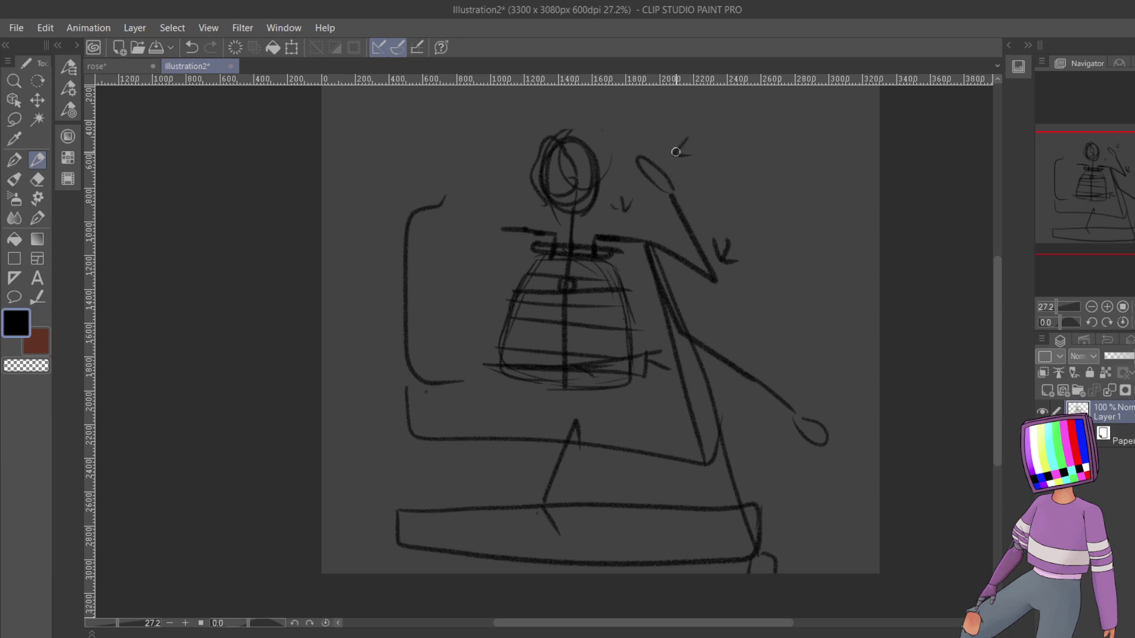
{"action": "mouse_move", "coordinate": [625, 322]}
{"action": "left_mouse_down"}
{"action": "mouse_move", "coordinate": [654, 330]}
{"action": "mouse_move", "coordinate": [634, 331]}
{"action": "left_mouse_up"}
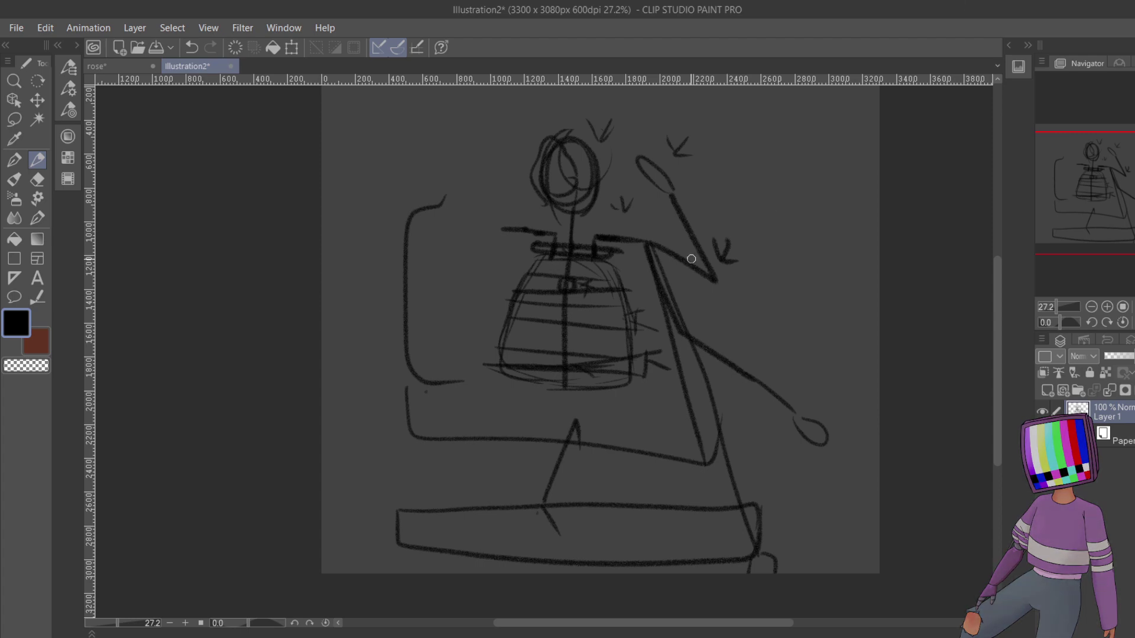
- Thicken the raised forearm, collar and straight arm, and circle the shoulder and elbow joints
{"action": "left_click_drag", "start_coordinate": [673, 195], "coordinate": [717, 279]}
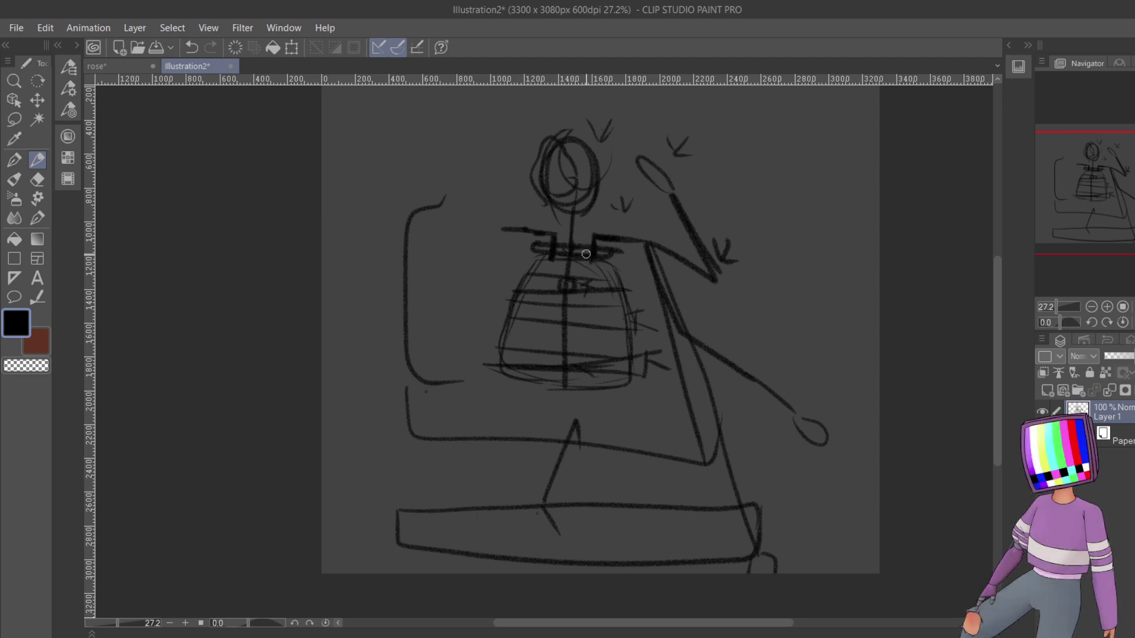
{"action": "mouse_move", "coordinate": [542, 257]}
{"action": "left_mouse_down"}
{"action": "mouse_move", "coordinate": [619, 259]}
{"action": "mouse_move", "coordinate": [594, 243]}
{"action": "mouse_move", "coordinate": [538, 248]}
{"action": "mouse_move", "coordinate": [593, 226]}
{"action": "left_mouse_up"}
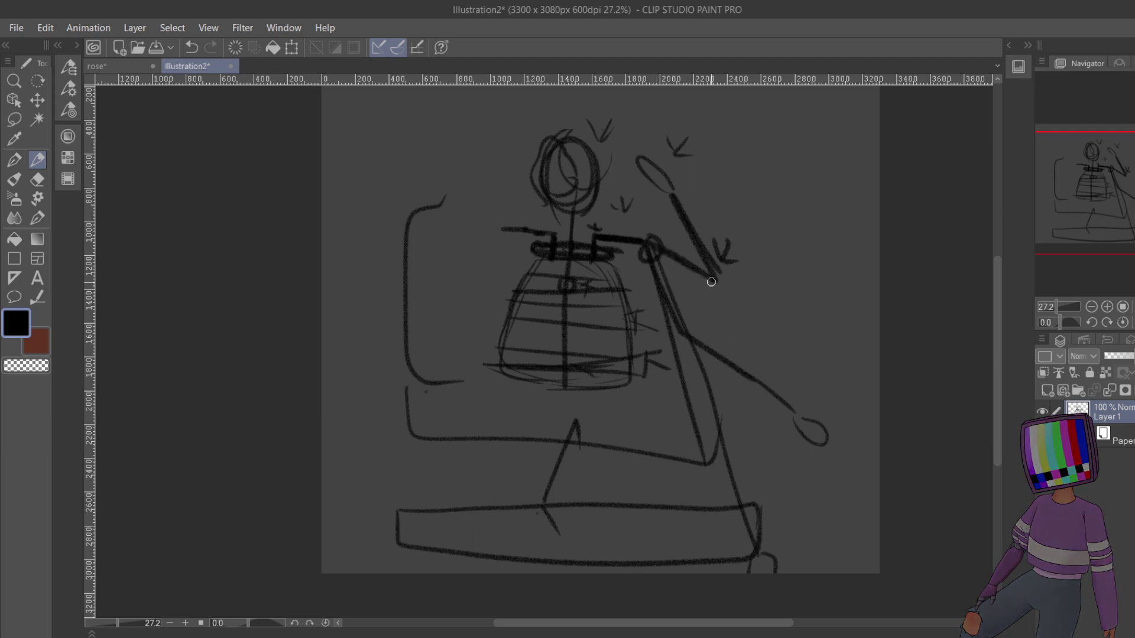
{"action": "left_click_drag", "start_coordinate": [703, 278], "coordinate": [718, 270]}
{"action": "mouse_move", "coordinate": [686, 328]}
{"action": "left_mouse_down"}
{"action": "mouse_move", "coordinate": [677, 337]}
{"action": "mouse_move", "coordinate": [680, 326]}
{"action": "mouse_move", "coordinate": [703, 453]}
{"action": "left_mouse_up"}
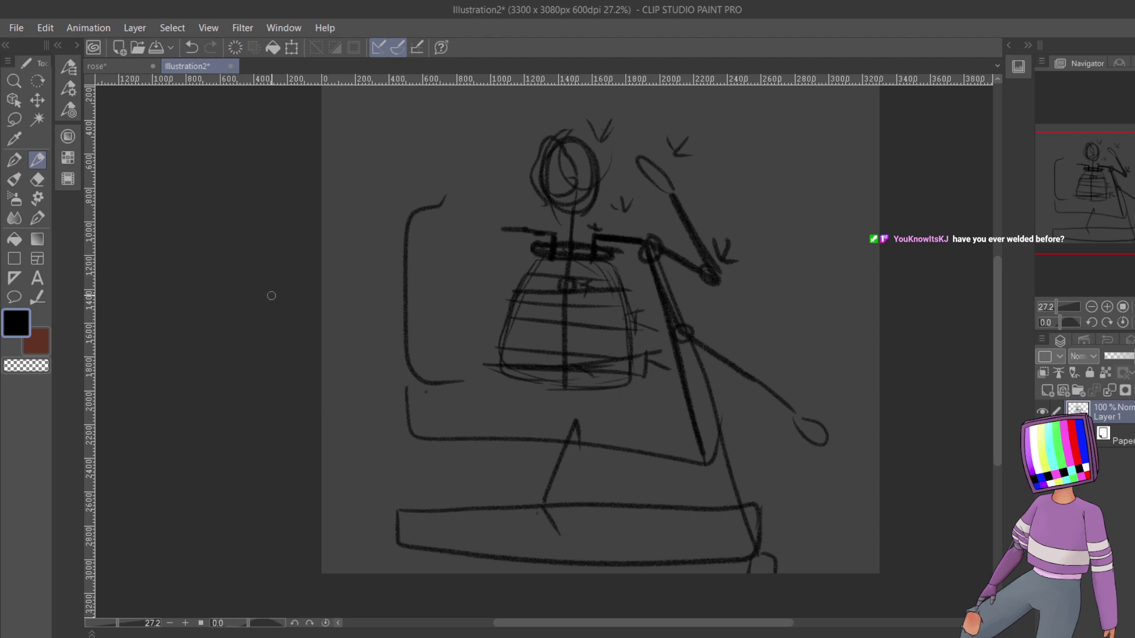
- Draw a separate T shape beside the raised arm, with rounded loops around its crossbar end and stem end
{"action": "mouse_move", "coordinate": [737, 166]}
{"action": "left_mouse_down"}
{"action": "mouse_move", "coordinate": [849, 157]}
{"action": "mouse_move", "coordinate": [792, 312]}
{"action": "left_mouse_up"}
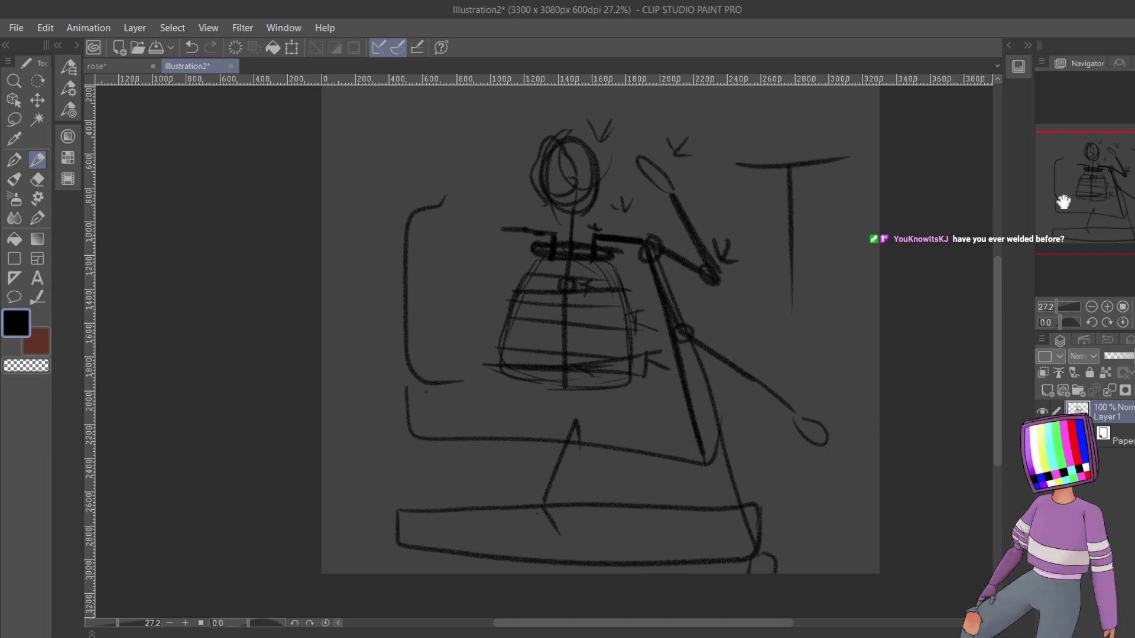
{"action": "left_click", "coordinate": [1107, 307]}
{"action": "left_click_drag", "start_coordinate": [1114, 189], "coordinate": [1122, 157]}
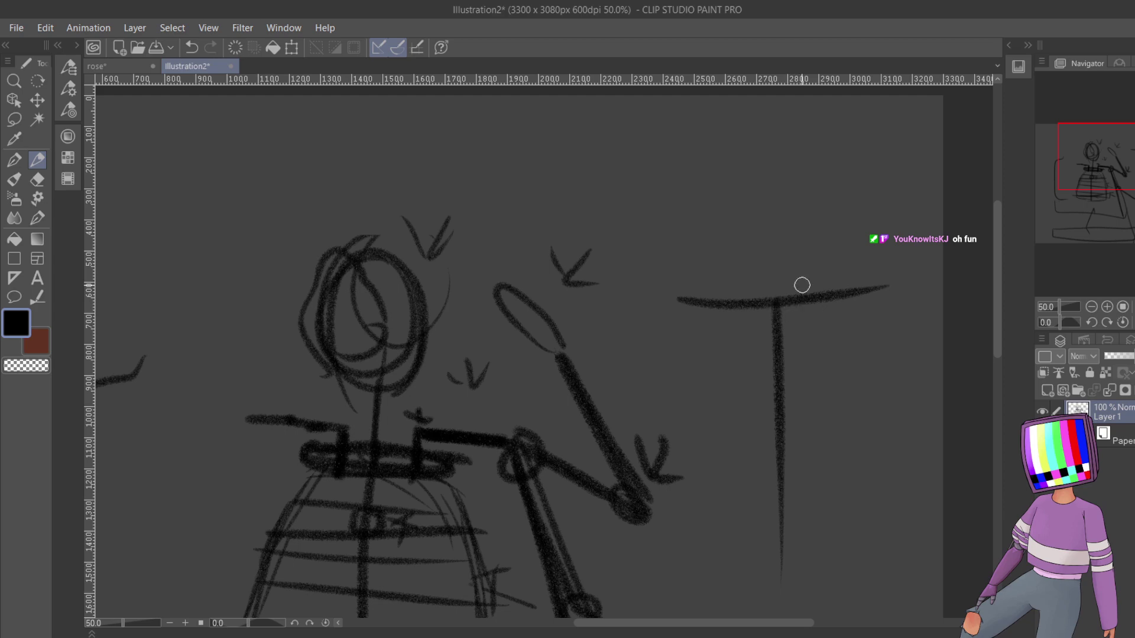
{"action": "left_click", "coordinate": [1091, 307]}
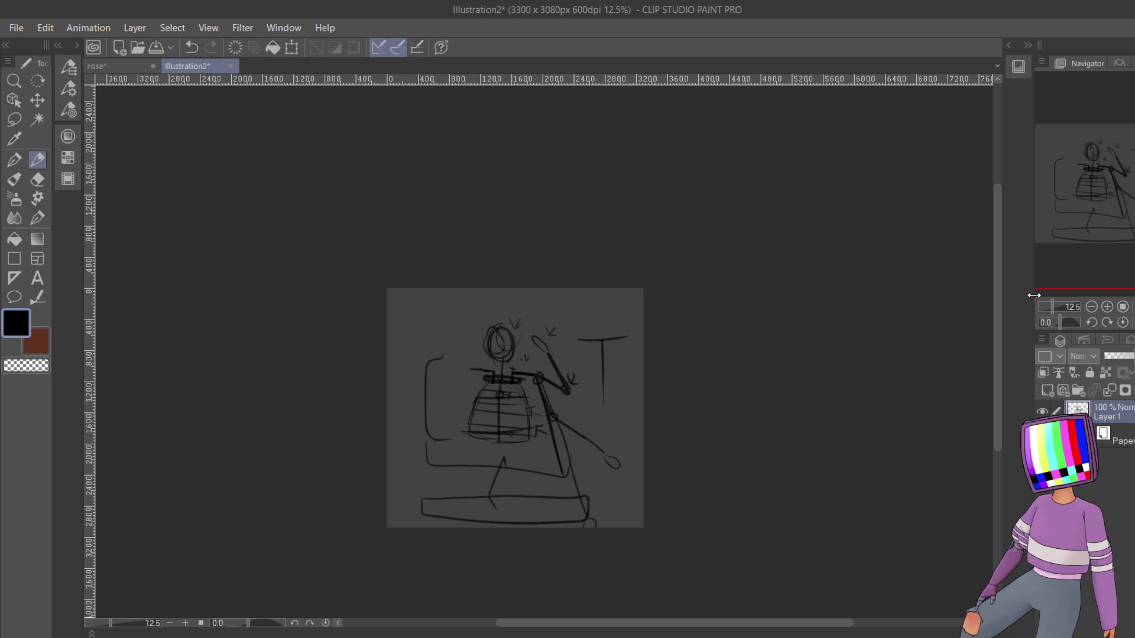
{"action": "left_click", "coordinate": [1107, 307]}
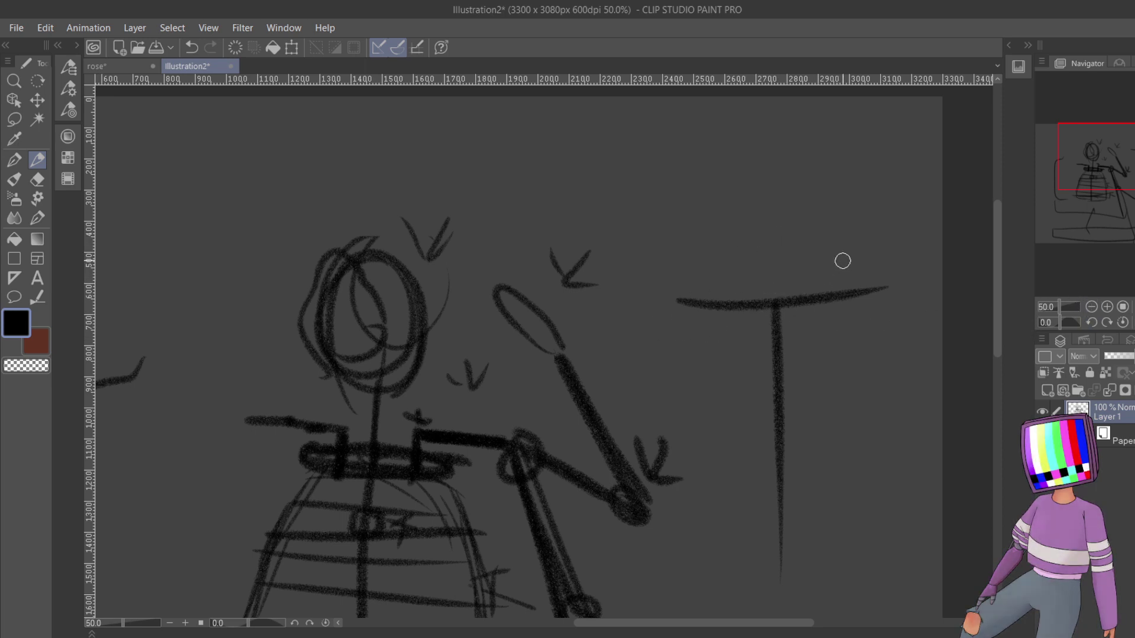
{"action": "mouse_move", "coordinate": [907, 324]}
{"action": "left_mouse_down"}
{"action": "mouse_move", "coordinate": [816, 246]}
{"action": "mouse_move", "coordinate": [823, 310]}
{"action": "left_mouse_up"}
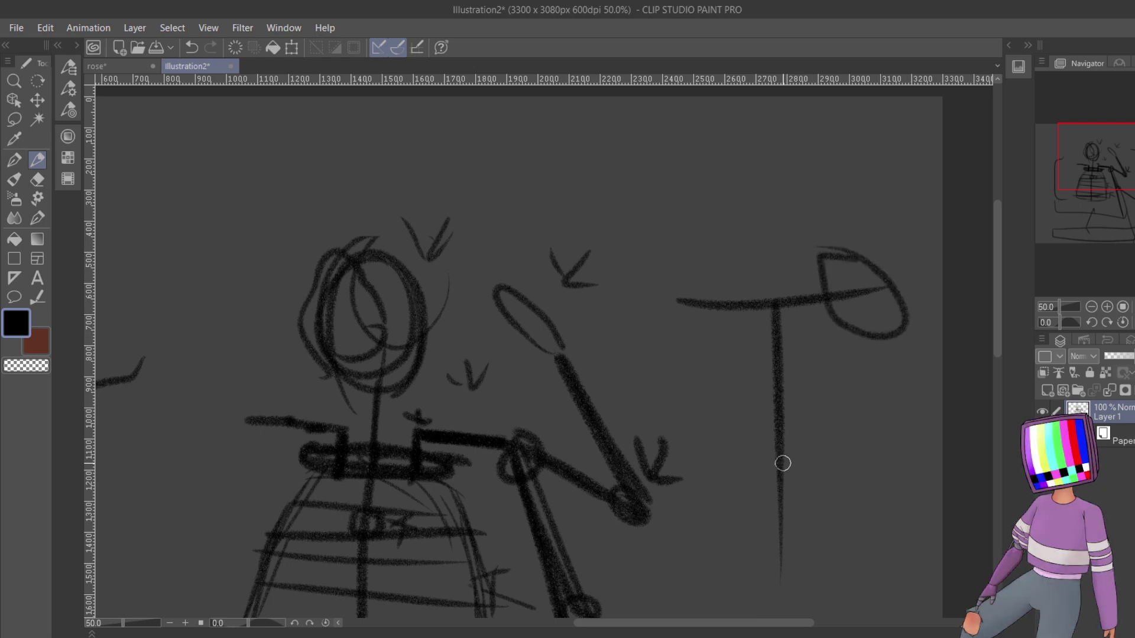
{"action": "mouse_move", "coordinate": [794, 514]}
{"action": "left_mouse_down"}
{"action": "mouse_move", "coordinate": [785, 595]}
{"action": "mouse_move", "coordinate": [823, 528]}
{"action": "left_mouse_up"}
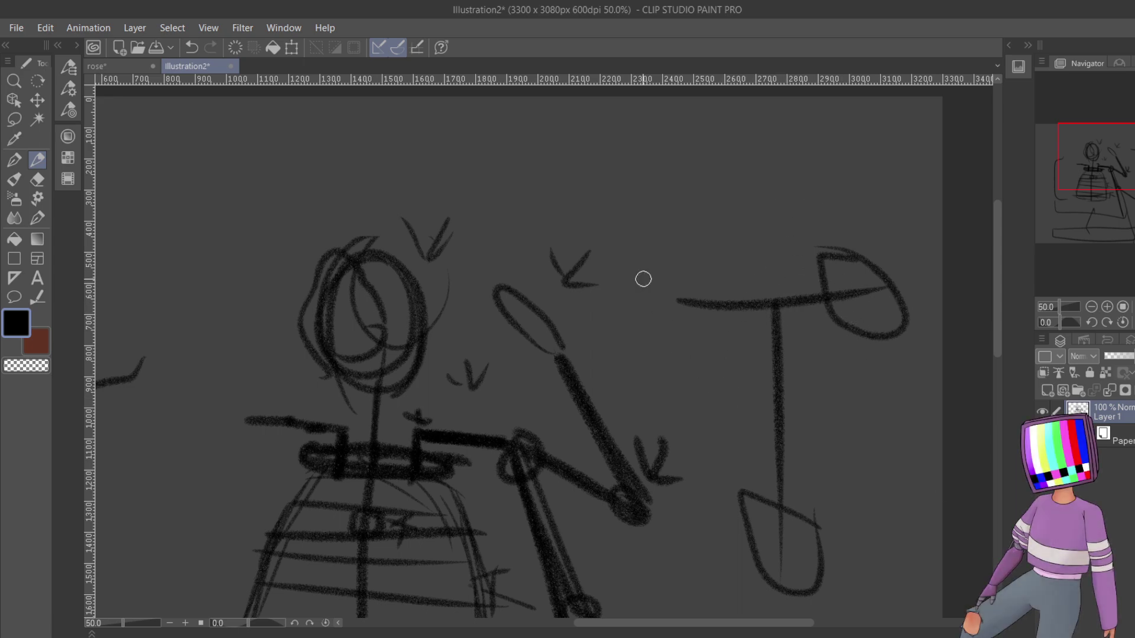
- Frame the T-shaped detail with border lines beside, below and above it, extending to the canvas edge
{"action": "left_click_drag", "start_coordinate": [629, 144], "coordinate": [601, 341]}
{"action": "left_click_drag", "start_coordinate": [642, 490], "coordinate": [958, 510]}
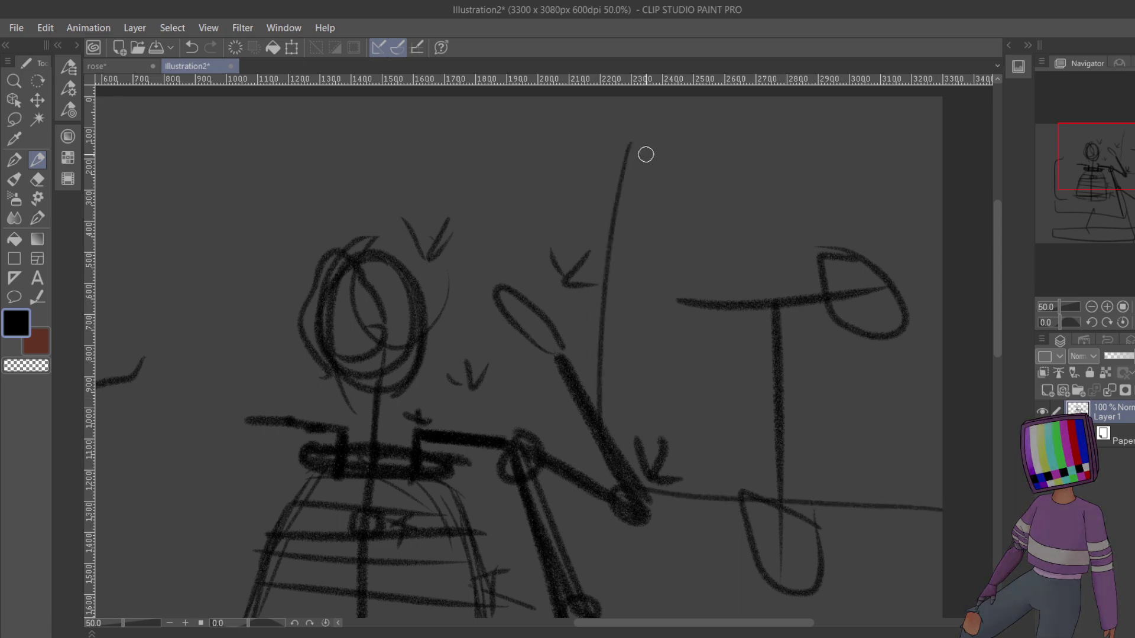
{"action": "left_click_drag", "start_coordinate": [646, 155], "coordinate": [944, 221]}
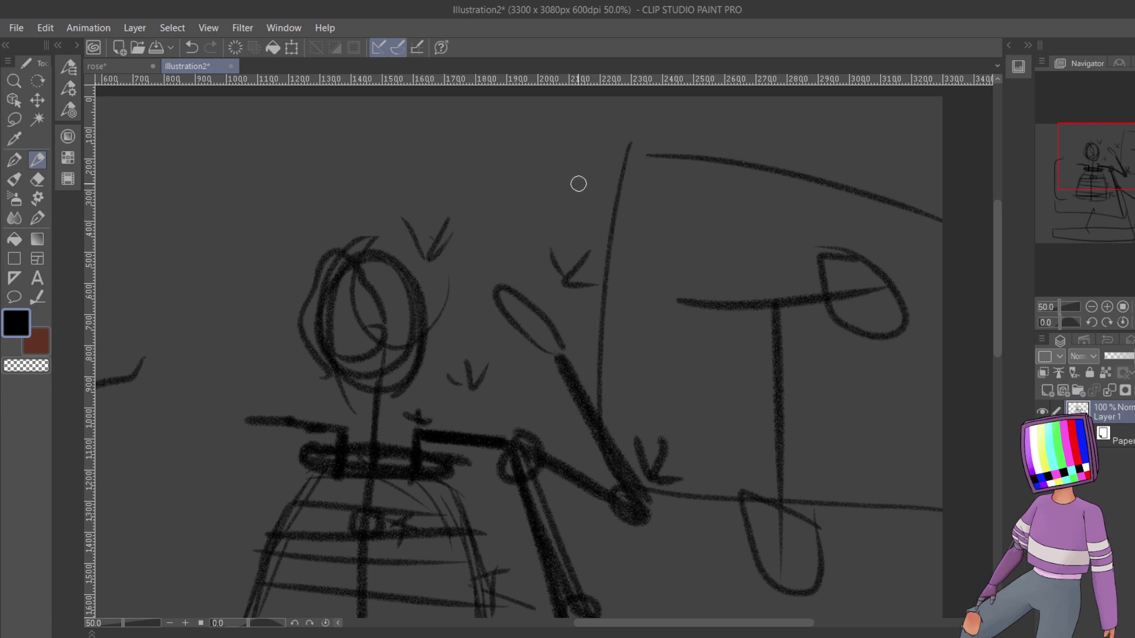
- Draw a pointed leaf shape above the raised hand and a long bar with a boxed, scribbled joint above the framed detail
{"action": "mouse_move", "coordinate": [561, 172]}
{"action": "left_mouse_down"}
{"action": "mouse_move", "coordinate": [625, 252]}
{"action": "mouse_move", "coordinate": [621, 265]}
{"action": "mouse_move", "coordinate": [604, 262]}
{"action": "mouse_move", "coordinate": [568, 183]}
{"action": "mouse_move", "coordinate": [572, 256]}
{"action": "mouse_move", "coordinate": [604, 285]}
{"action": "left_mouse_up"}
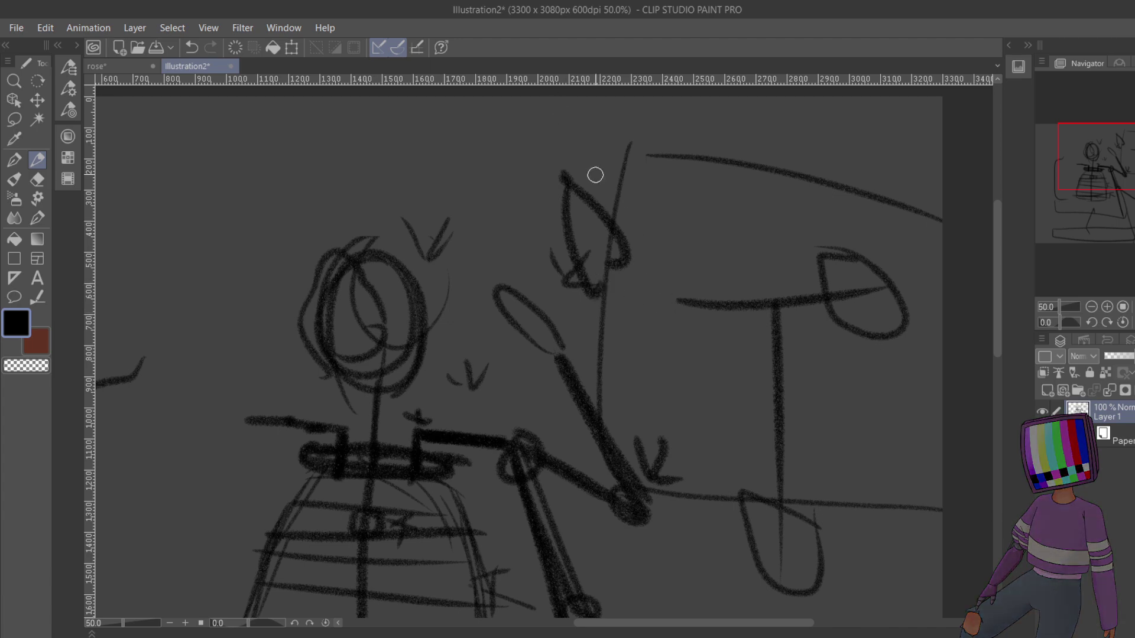
{"action": "mouse_move", "coordinate": [479, 152]}
{"action": "left_mouse_down"}
{"action": "mouse_move", "coordinate": [681, 124]}
{"action": "mouse_move", "coordinate": [689, 165]}
{"action": "mouse_move", "coordinate": [613, 163]}
{"action": "mouse_move", "coordinate": [717, 144]}
{"action": "left_mouse_up"}
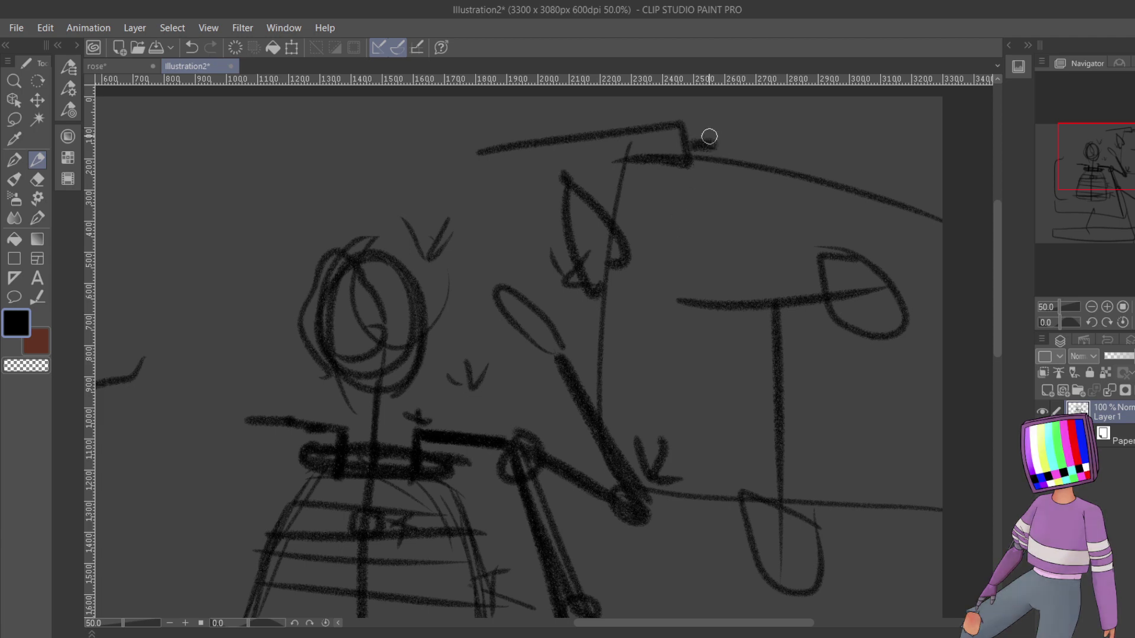
{"action": "mouse_move", "coordinate": [700, 129]}
{"action": "left_mouse_down"}
{"action": "mouse_move", "coordinate": [745, 124]}
{"action": "mouse_move", "coordinate": [748, 111]}
{"action": "mouse_move", "coordinate": [763, 122]}
{"action": "mouse_move", "coordinate": [733, 175]}
{"action": "left_mouse_up"}
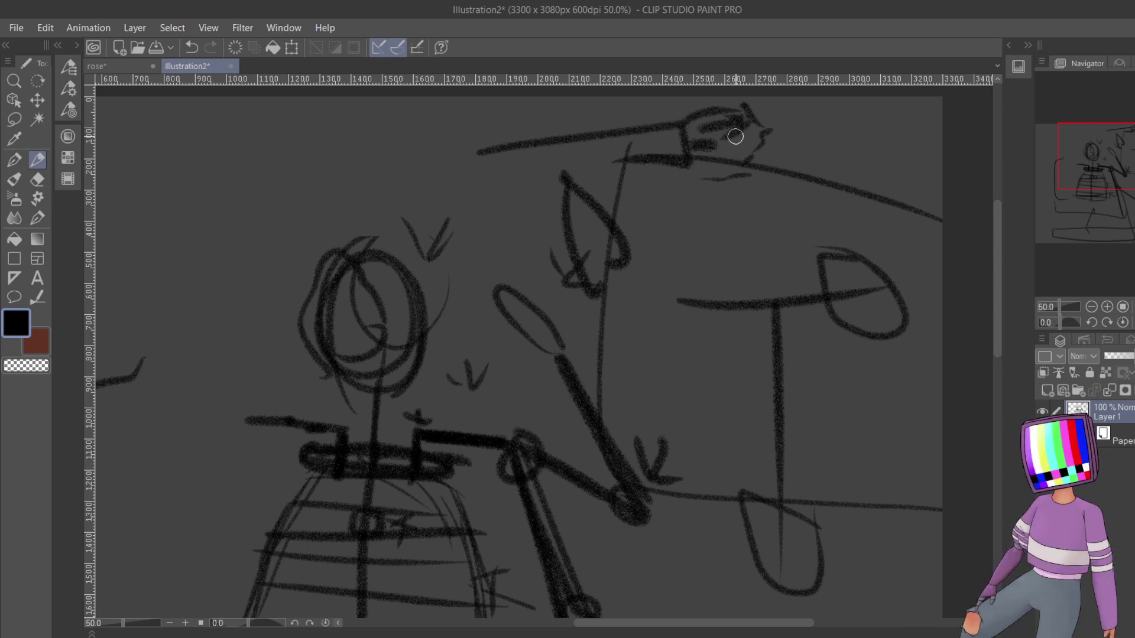
{"action": "left_click_drag", "start_coordinate": [684, 144], "coordinate": [853, 149]}
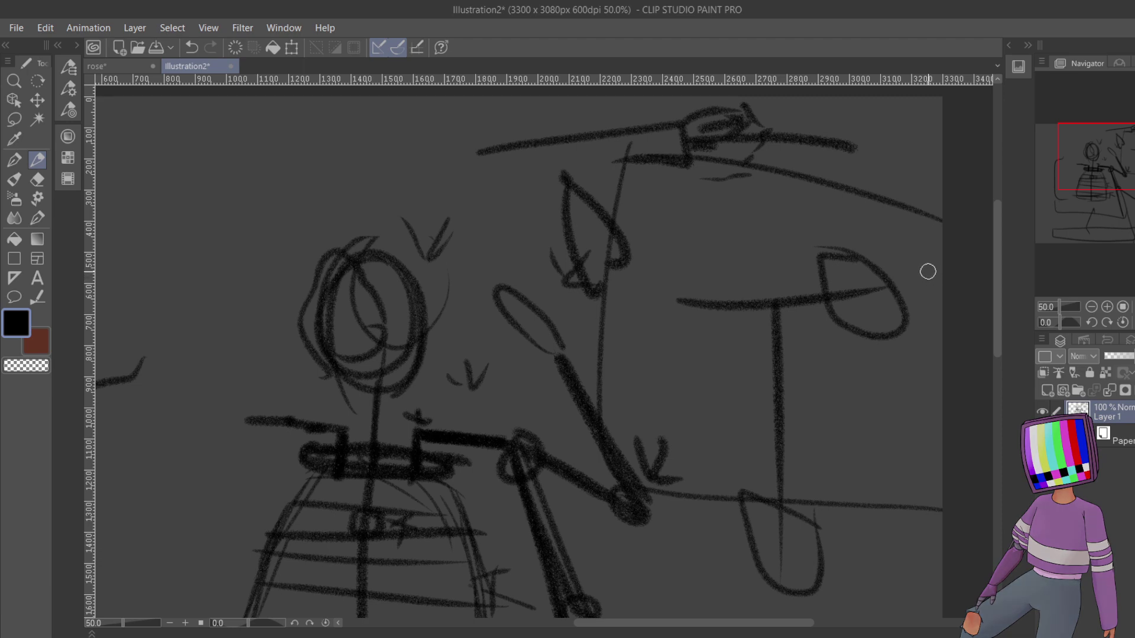
{"action": "mouse_move", "coordinate": [723, 134]}
{"action": "left_mouse_down"}
{"action": "mouse_move", "coordinate": [709, 155]}
{"action": "mouse_move", "coordinate": [707, 130]}
{"action": "mouse_move", "coordinate": [717, 175]}
{"action": "left_mouse_up"}
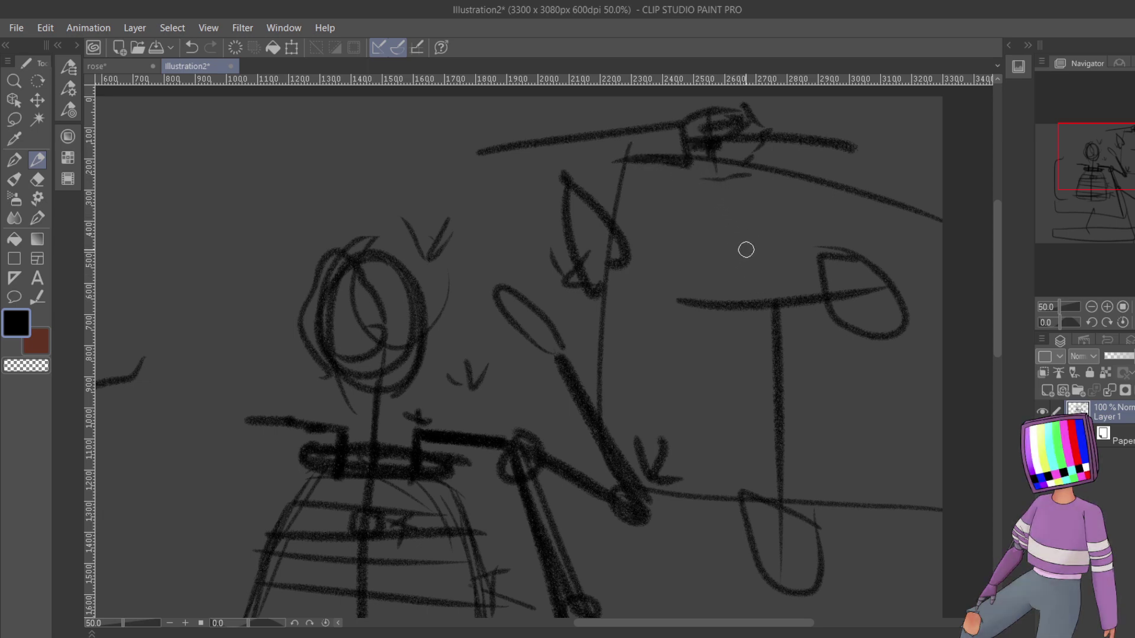
- Add small arrow marks above the T's crossbar and at the base of the leaf shape
{"action": "left_click_drag", "start_coordinate": [746, 243], "coordinate": [752, 272]}
{"action": "left_click_drag", "start_coordinate": [763, 253], "coordinate": [758, 274]}
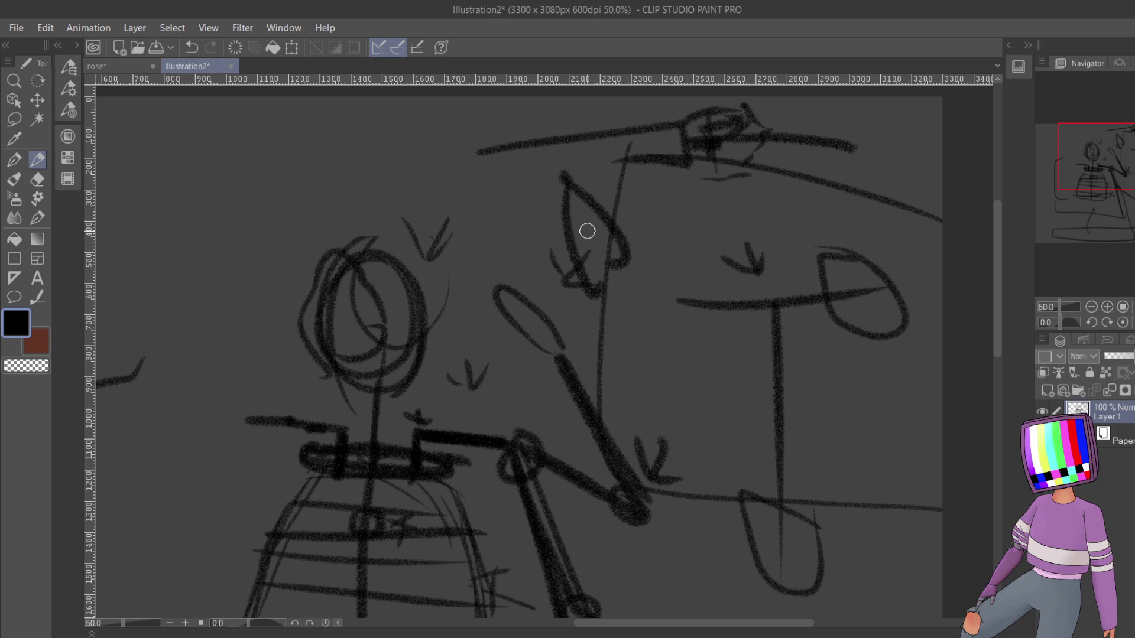
{"action": "left_click_drag", "start_coordinate": [556, 247], "coordinate": [575, 271]}
- Draw a large bean-shaped outline above and beside the head, thicken its rounded ends, and add short inner lines
{"action": "left_click_drag", "start_coordinate": [1128, 152], "coordinate": [1100, 172]}
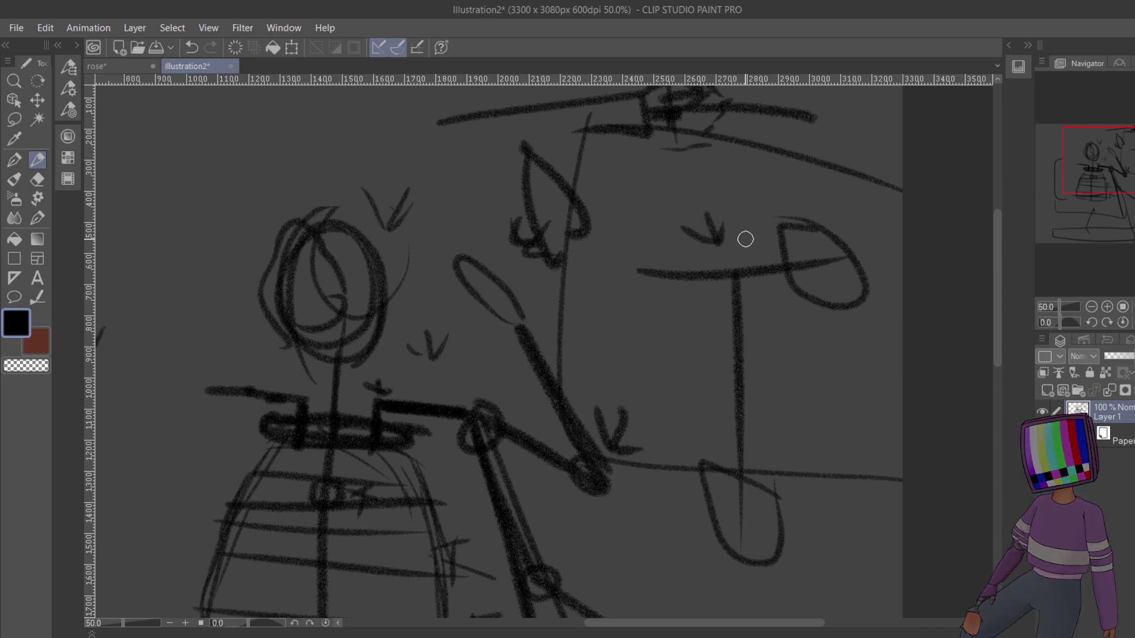
{"action": "left_click", "coordinate": [1091, 307]}
{"action": "left_click", "coordinate": [1091, 307]}
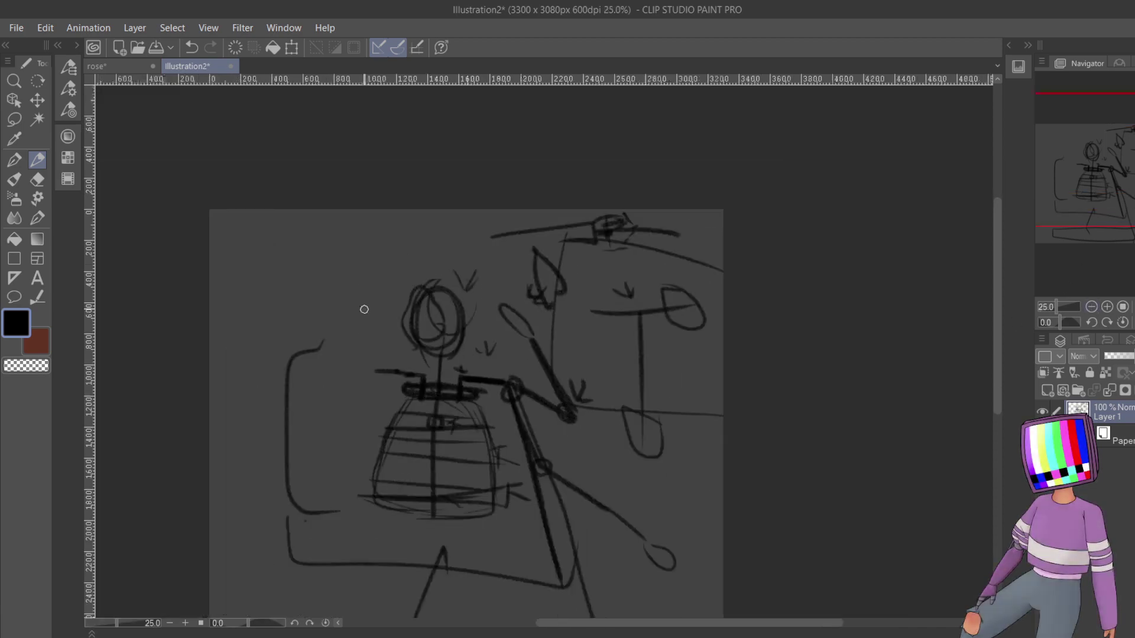
{"action": "mouse_move", "coordinate": [334, 286]}
{"action": "left_mouse_down"}
{"action": "mouse_move", "coordinate": [293, 305]}
{"action": "mouse_move", "coordinate": [277, 289]}
{"action": "mouse_move", "coordinate": [289, 246]}
{"action": "mouse_move", "coordinate": [333, 223]}
{"action": "mouse_move", "coordinate": [381, 238]}
{"action": "mouse_move", "coordinate": [389, 270]}
{"action": "mouse_move", "coordinate": [367, 293]}
{"action": "mouse_move", "coordinate": [328, 288]}
{"action": "left_mouse_up"}
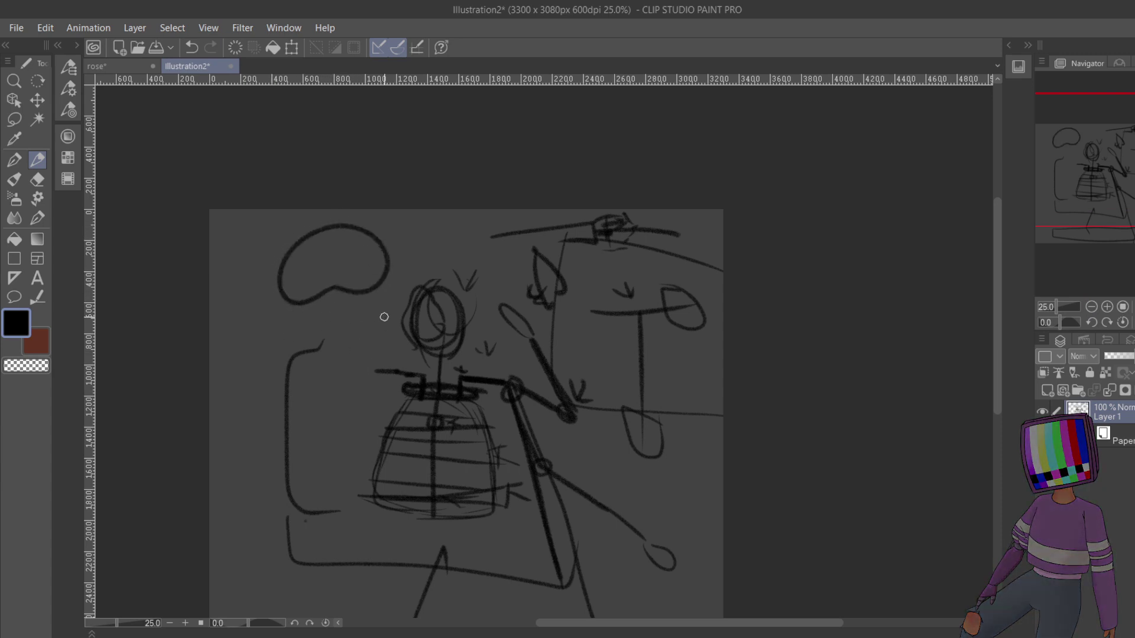
{"action": "mouse_move", "coordinate": [316, 300]}
{"action": "left_mouse_down"}
{"action": "mouse_move", "coordinate": [276, 290]}
{"action": "mouse_move", "coordinate": [273, 273]}
{"action": "mouse_move", "coordinate": [305, 233]}
{"action": "mouse_move", "coordinate": [336, 223]}
{"action": "mouse_move", "coordinate": [292, 242]}
{"action": "mouse_move", "coordinate": [272, 269]}
{"action": "mouse_move", "coordinate": [286, 311]}
{"action": "mouse_move", "coordinate": [345, 324]}
{"action": "mouse_move", "coordinate": [318, 305]}
{"action": "left_mouse_up"}
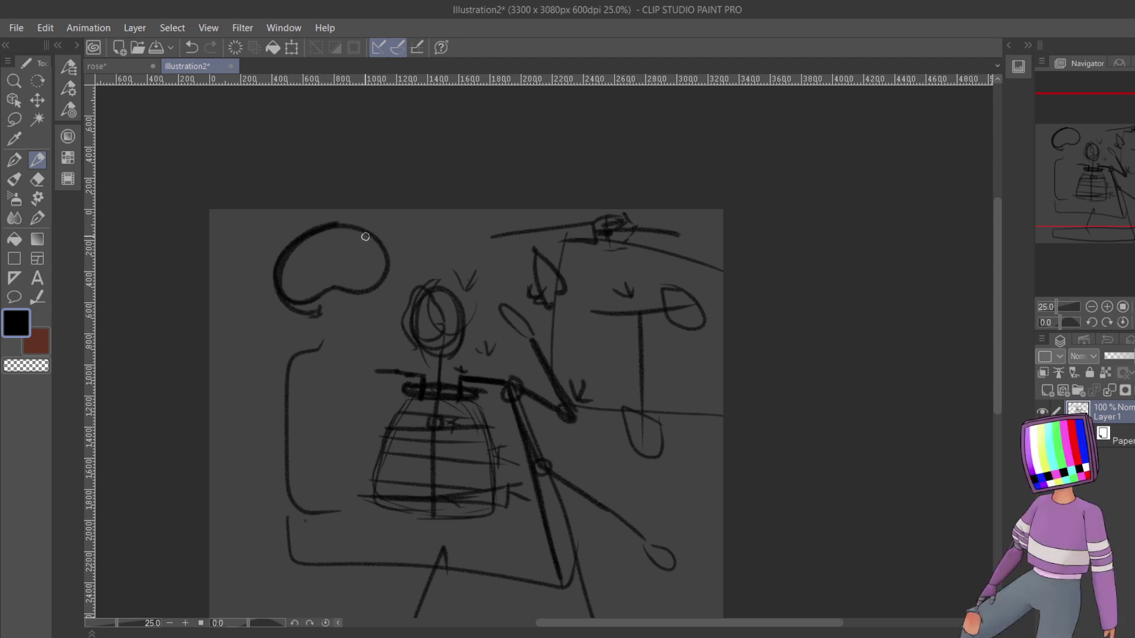
{"action": "mouse_move", "coordinate": [369, 238]}
{"action": "left_mouse_down"}
{"action": "mouse_move", "coordinate": [382, 287]}
{"action": "mouse_move", "coordinate": [367, 233]}
{"action": "left_mouse_up"}
{"action": "mouse_move", "coordinate": [288, 265]}
{"action": "left_mouse_down"}
{"action": "mouse_move", "coordinate": [295, 252]}
{"action": "mouse_move", "coordinate": [289, 274]}
{"action": "left_mouse_up"}
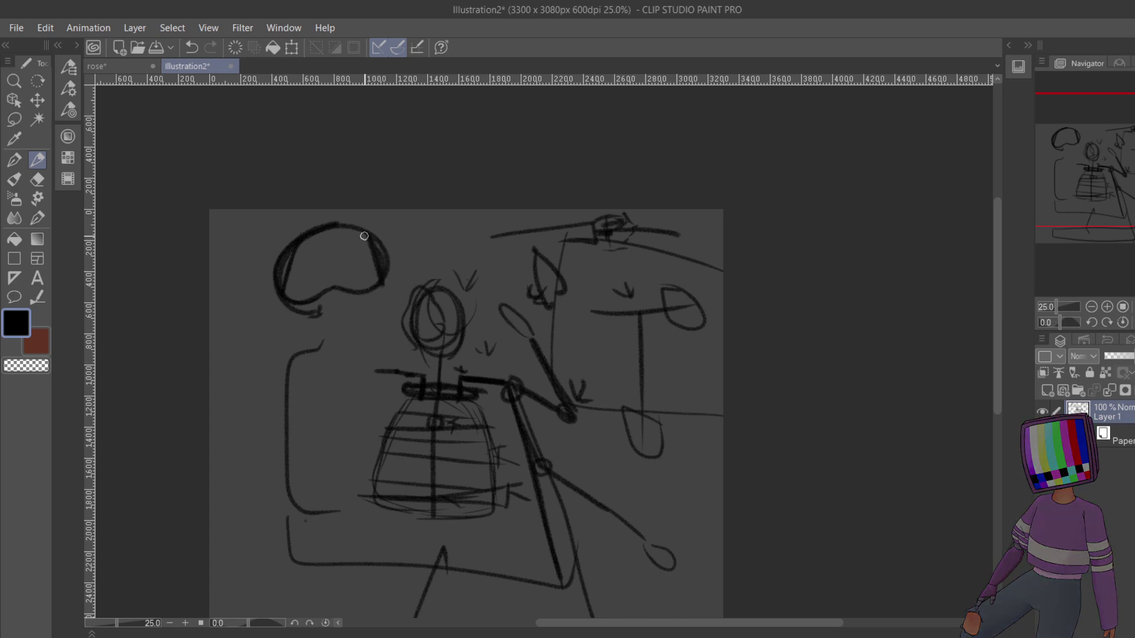
{"action": "left_click_drag", "start_coordinate": [338, 232], "coordinate": [377, 280]}
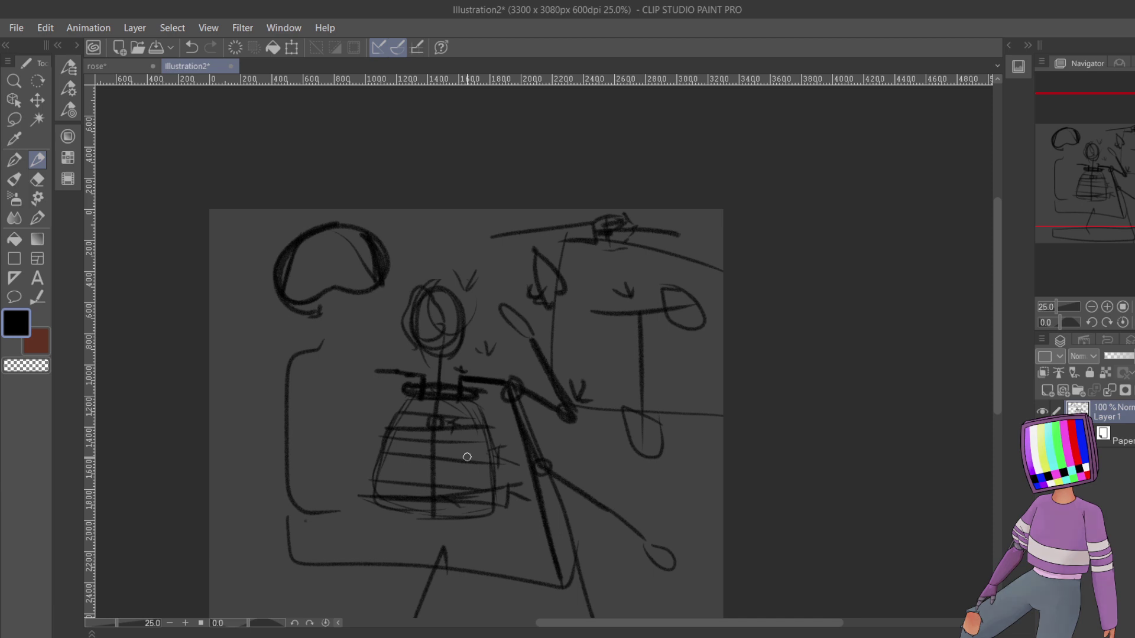
- Darken the arrow above the T's crossbar and mark the point where crossbar and stem meet in green
{"action": "left_click_drag", "start_coordinate": [1089, 219], "coordinate": [1080, 235]}
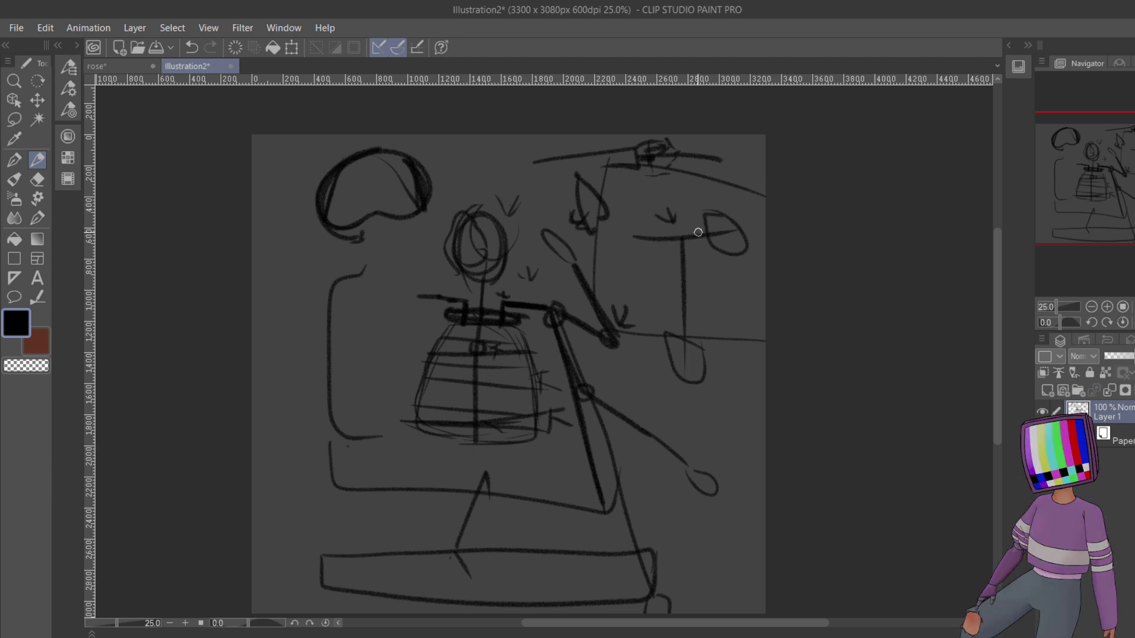
{"action": "left_click_drag", "start_coordinate": [656, 208], "coordinate": [676, 223]}
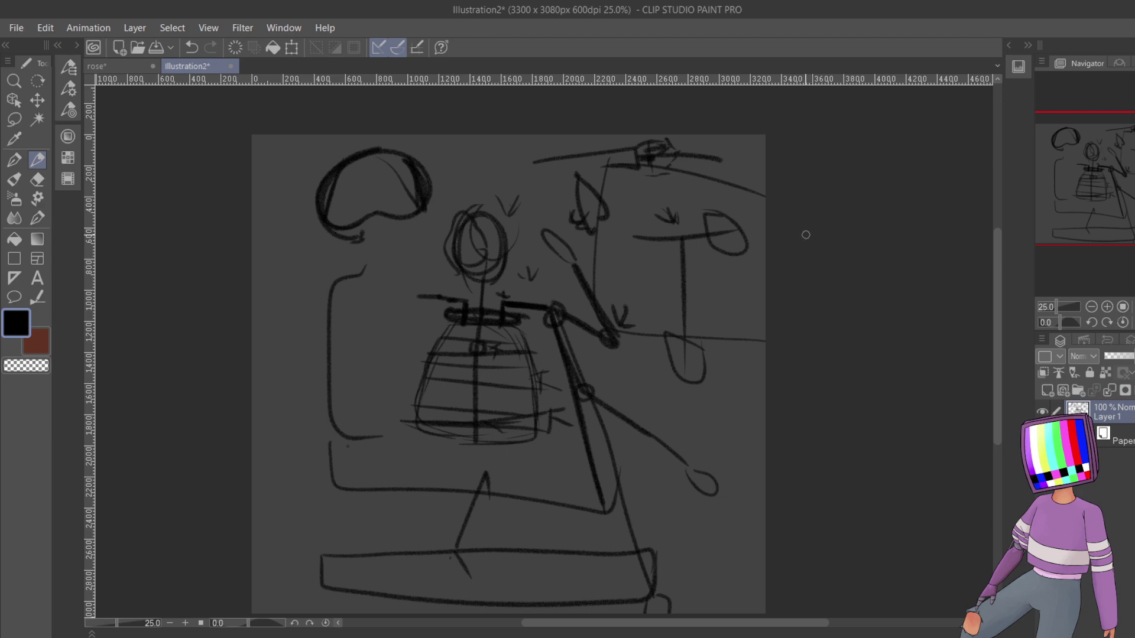
{"action": "left_click", "coordinate": [68, 136]}
{"action": "left_click", "coordinate": [203, 153]}
{"action": "left_click_drag", "start_coordinate": [173, 196], "coordinate": [173, 180]}
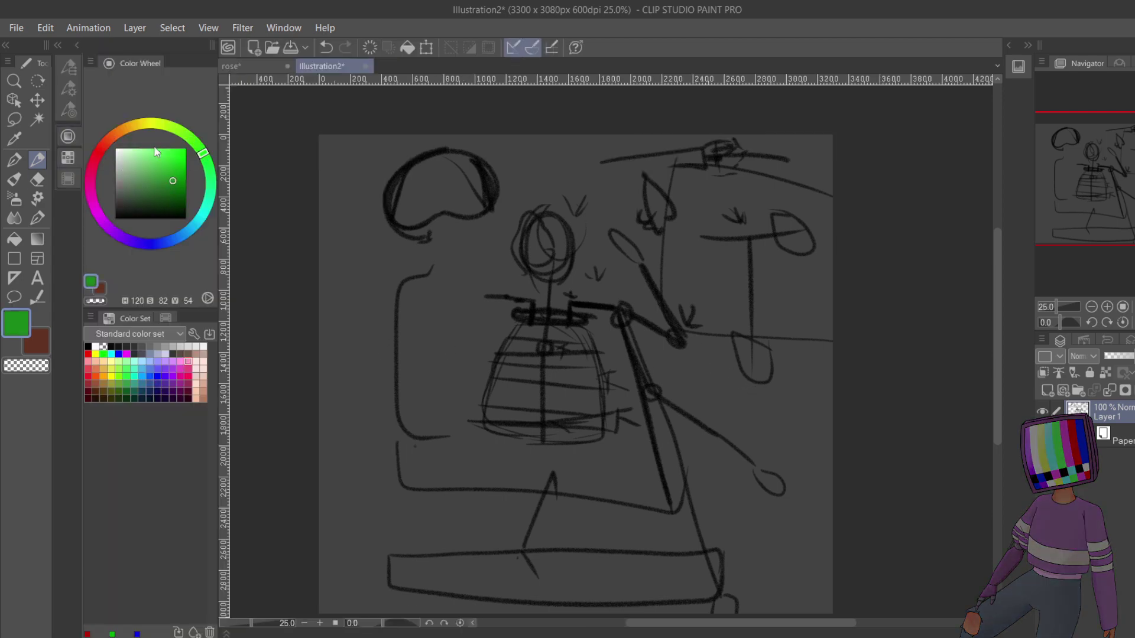
{"action": "left_click", "coordinate": [77, 44]}
{"action": "left_click", "coordinate": [675, 237]}
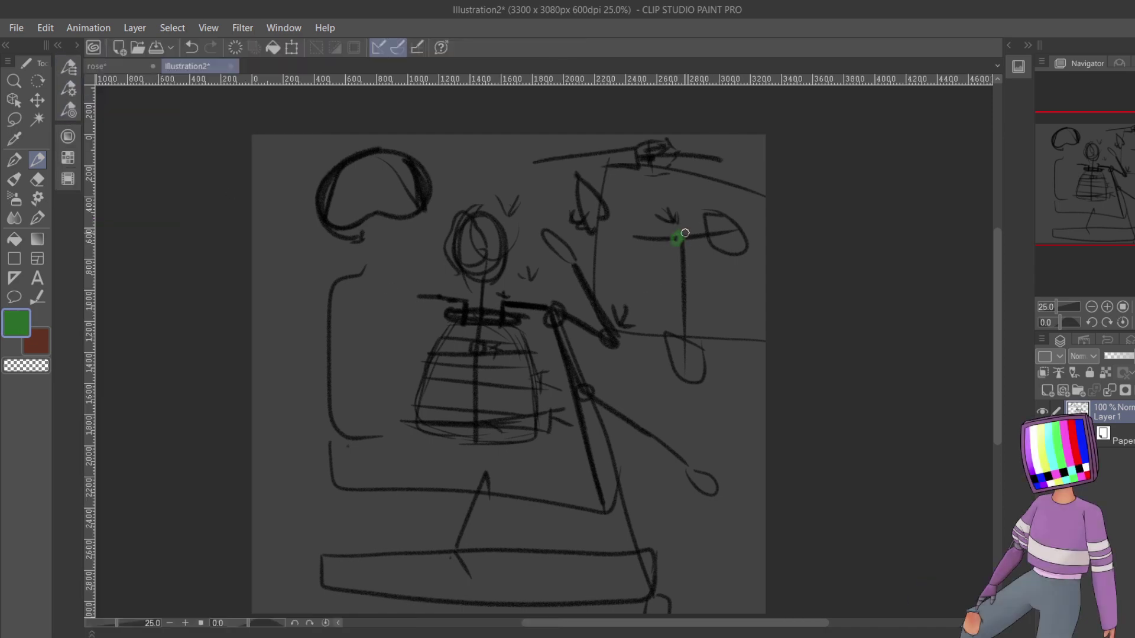
{"action": "left_click_drag", "start_coordinate": [680, 249], "coordinate": [683, 241]}
{"action": "mouse_move", "coordinate": [678, 232]}
{"action": "left_mouse_down"}
{"action": "mouse_move", "coordinate": [679, 204]}
{"action": "mouse_move", "coordinate": [693, 208]}
{"action": "mouse_move", "coordinate": [685, 231]}
{"action": "left_mouse_up"}
- Close the Illustration2 sketch without saving it, going back to the rose painting
{"action": "left_click", "coordinate": [231, 66]}
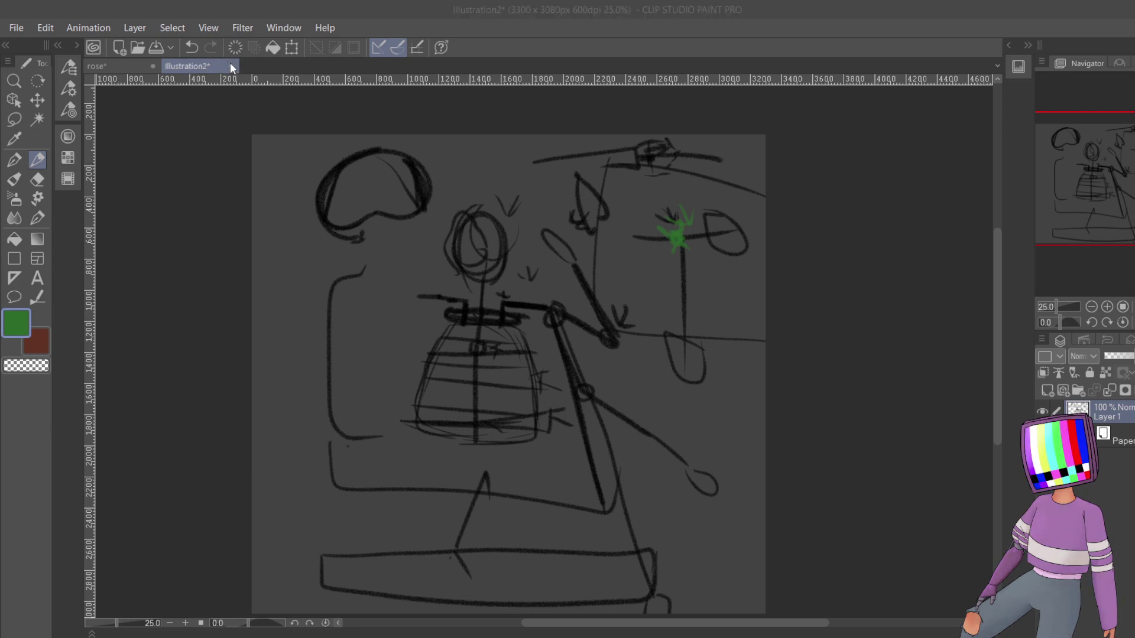
{"action": "key", "text": "n"}
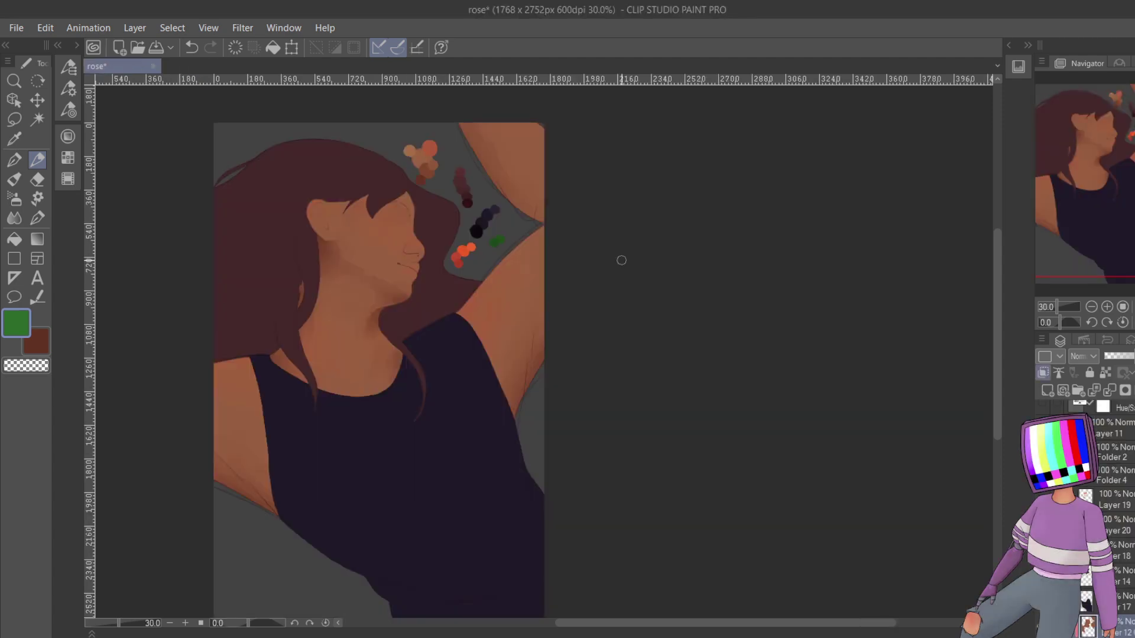
- Examine the portrait as a whole, and the neck, jaw, ear and face up close at 150%
{"action": "scroll", "coordinate": [935, 248], "scroll_direction": "left", "scroll_amount": 3}
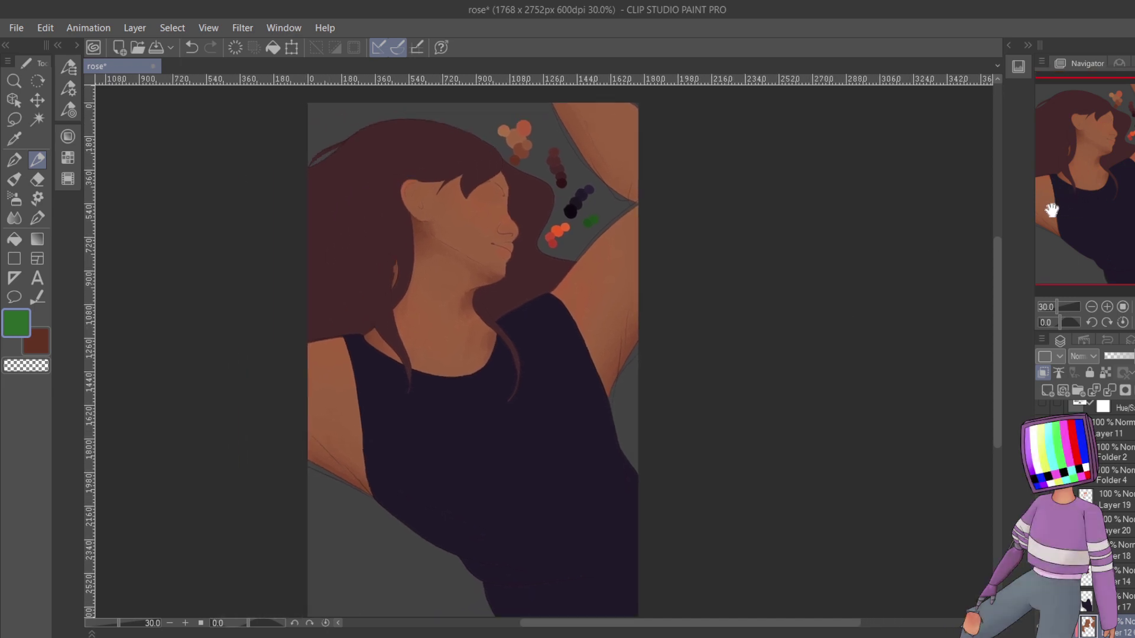
{"action": "left_click", "coordinate": [1107, 307]}
{"action": "left_click_drag", "start_coordinate": [1090, 214], "coordinate": [1071, 195]}
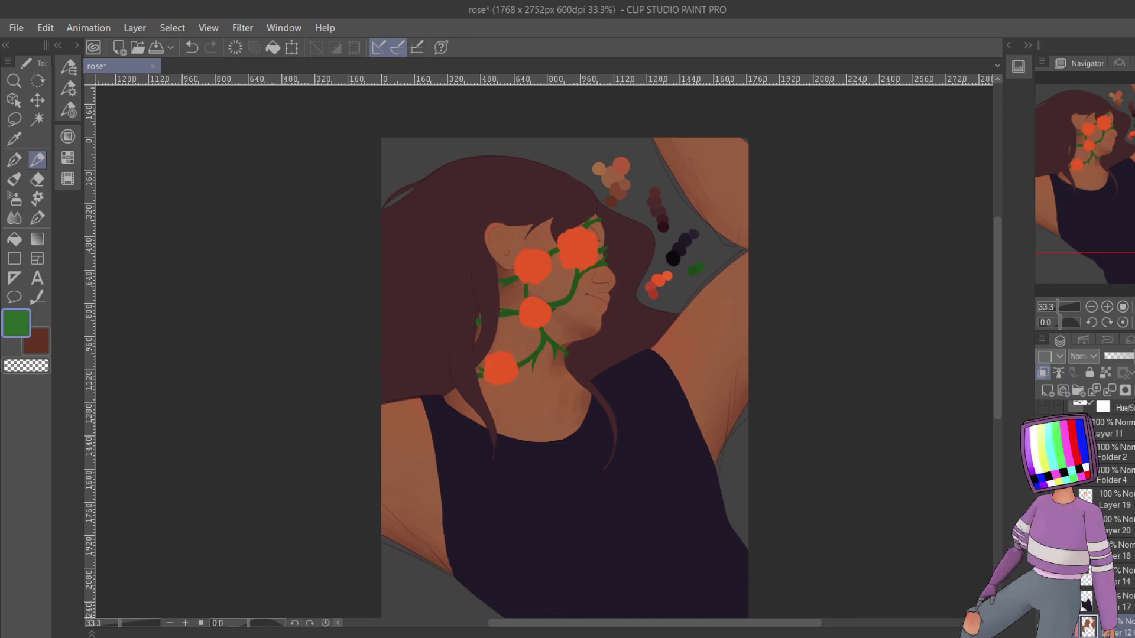
{"action": "left_click_drag", "start_coordinate": [1098, 225], "coordinate": [1085, 253]}
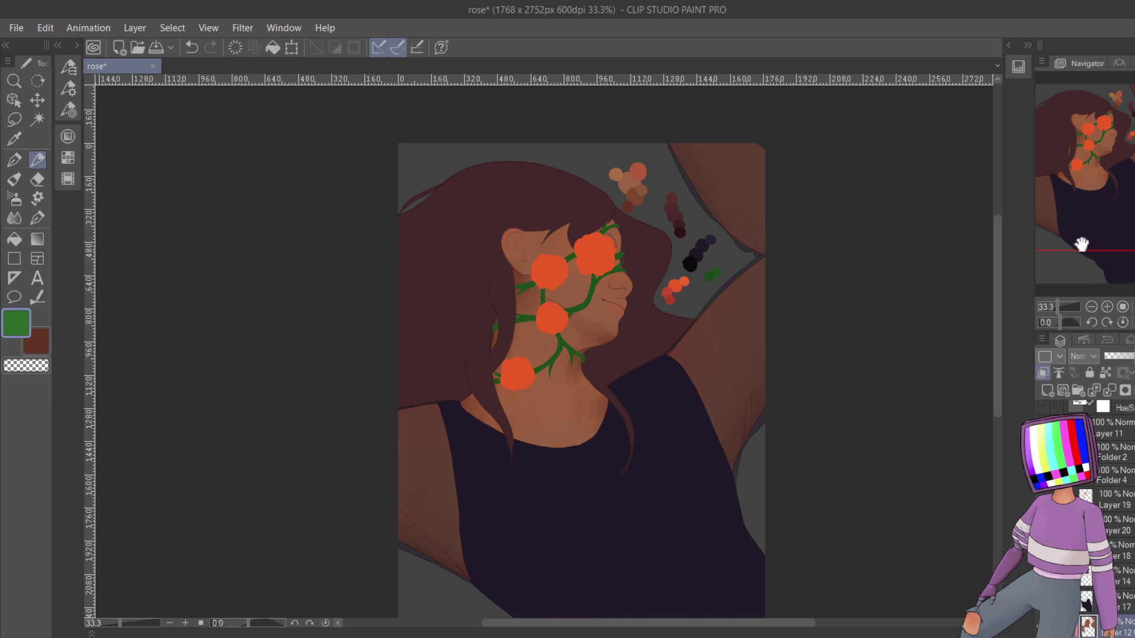
{"action": "left_click", "coordinate": [1107, 307]}
{"action": "left_click", "coordinate": [1106, 307]}
{"action": "left_click", "coordinate": [1107, 307]}
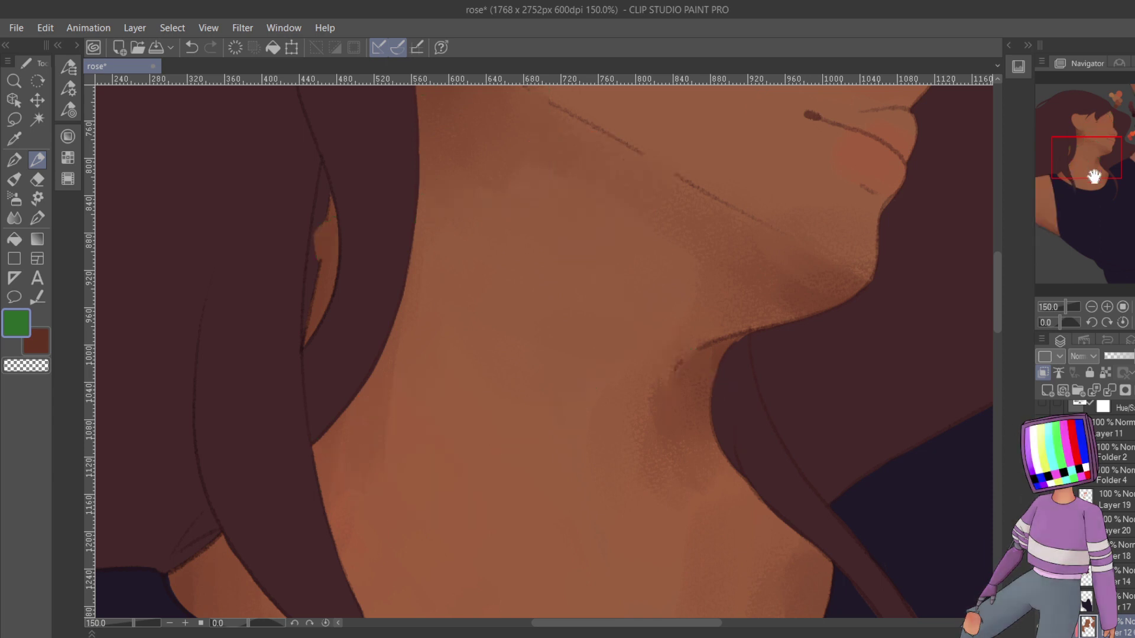
{"action": "left_click_drag", "start_coordinate": [1096, 161], "coordinate": [1103, 131]}
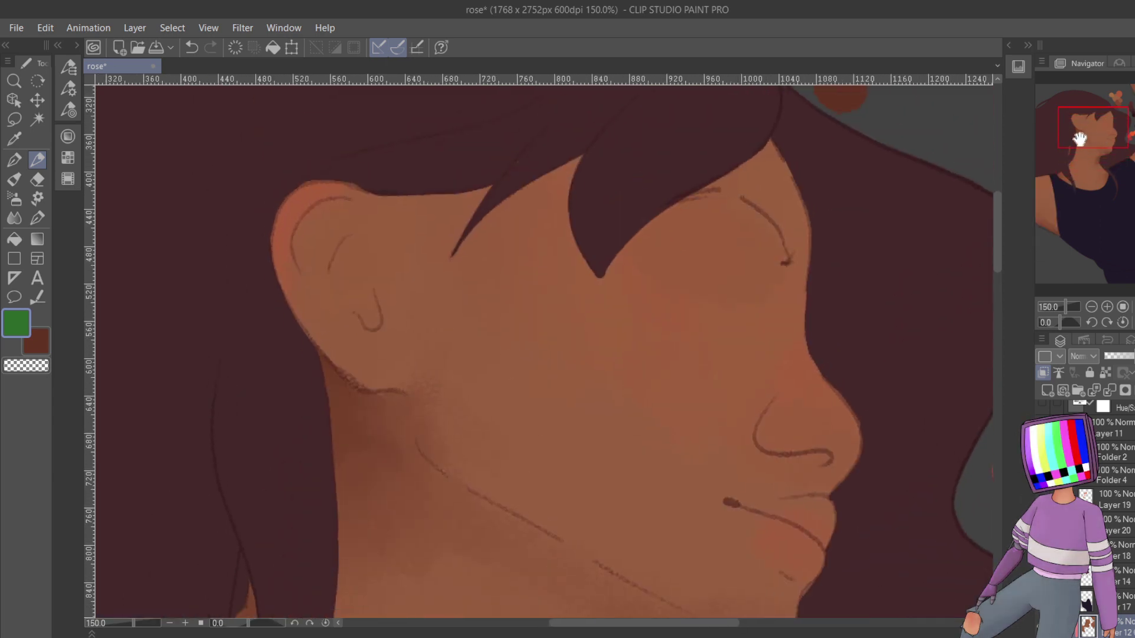
{"action": "mouse_move", "coordinate": [1082, 142]}
{"action": "left_mouse_down"}
{"action": "mouse_move", "coordinate": [1094, 178]}
{"action": "mouse_move", "coordinate": [1085, 173]}
{"action": "mouse_move", "coordinate": [1059, 210]}
{"action": "mouse_move", "coordinate": [1133, 136]}
{"action": "mouse_move", "coordinate": [1095, 143]}
{"action": "left_mouse_up"}
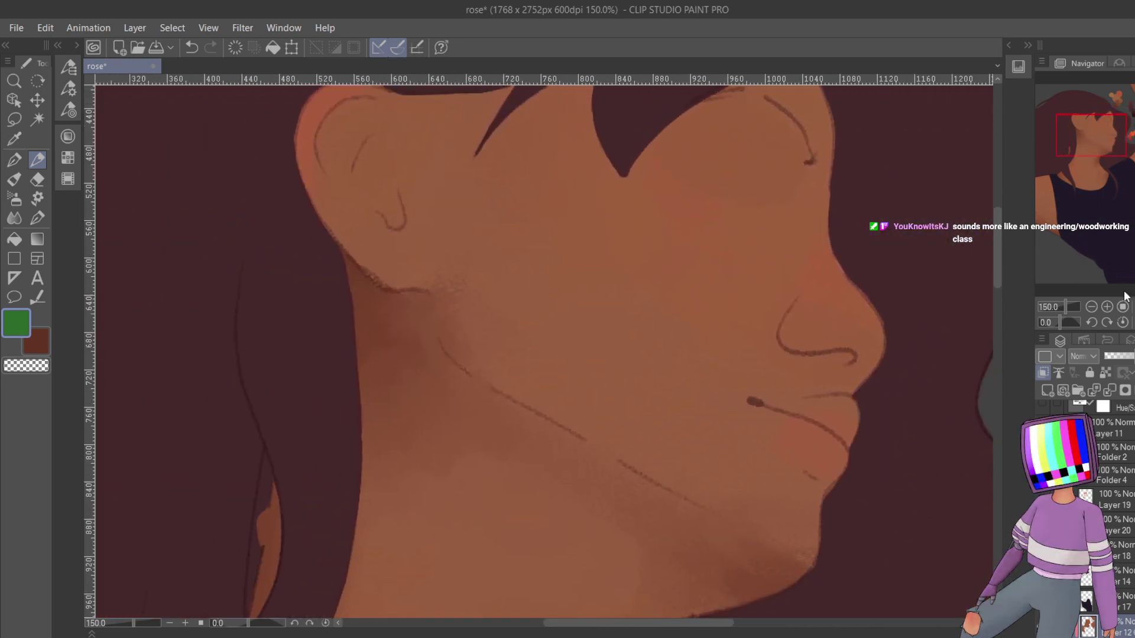
- Set up the Gouache brush at size 8 with the dark brown sub colour for work on the ear at 400% zoom
{"action": "left_click", "coordinate": [1107, 307]}
{"action": "left_click_drag", "start_coordinate": [1089, 136], "coordinate": [1080, 130]}
{"action": "left_click", "coordinate": [1108, 306]}
{"action": "left_click", "coordinate": [1108, 307]}
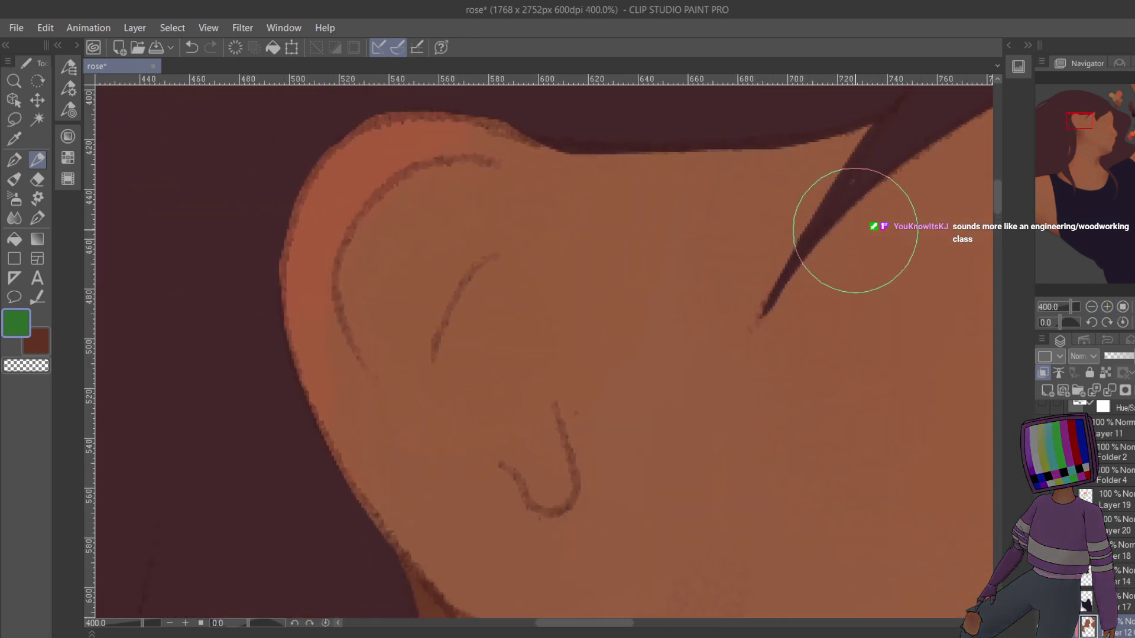
{"action": "left_click", "coordinate": [35, 342]}
{"action": "key", "text": "b"}
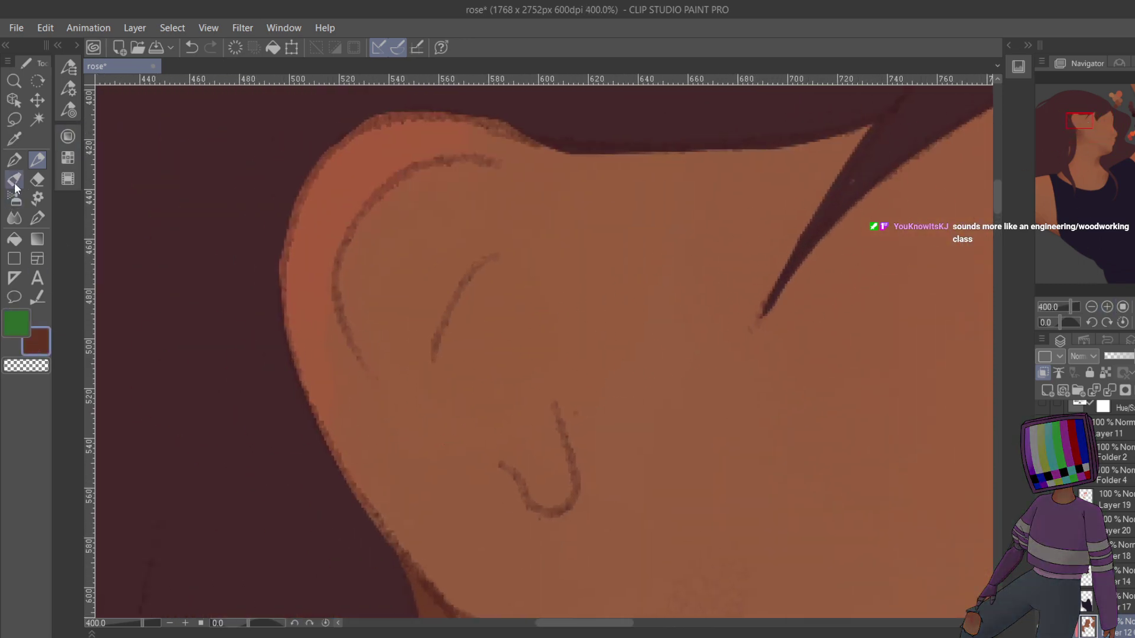
{"action": "left_click", "coordinate": [70, 112]}
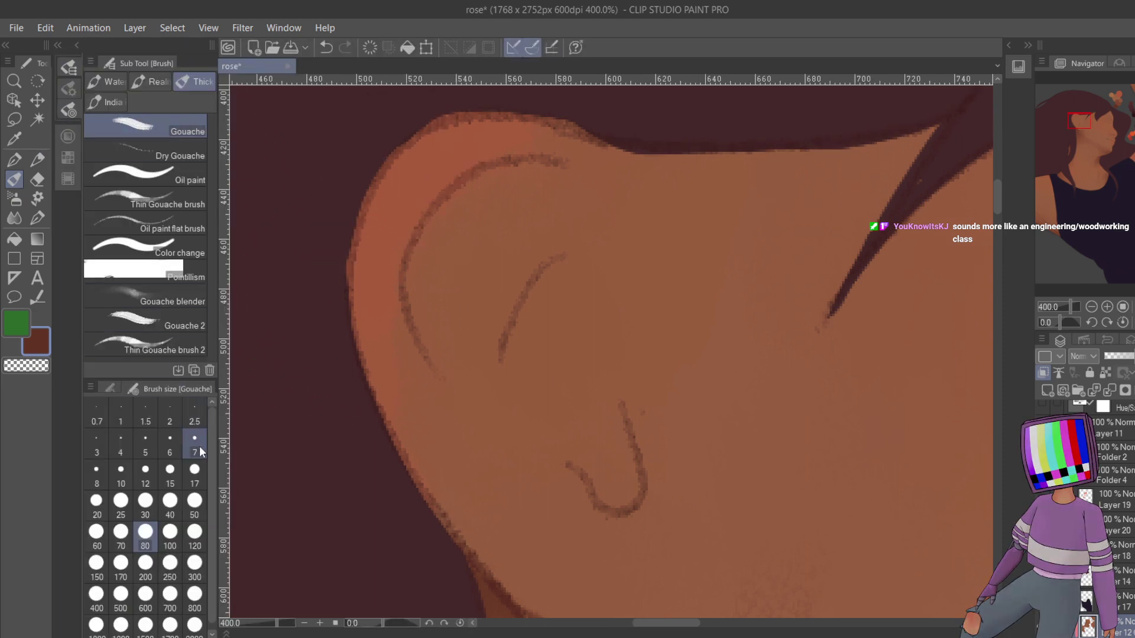
{"action": "left_click", "coordinate": [105, 472]}
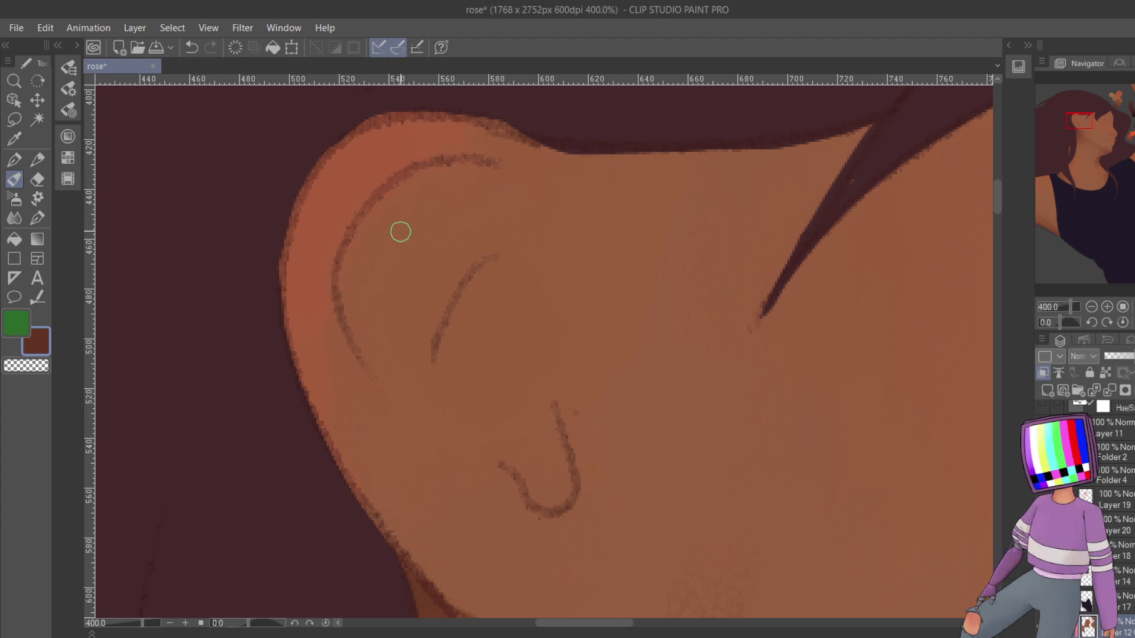
- Sample the lighter brown skin swatch as main colour and the reddish-brown swatch beside it as sub colour
{"action": "left_click_drag", "start_coordinate": [1085, 119], "coordinate": [1122, 101]}
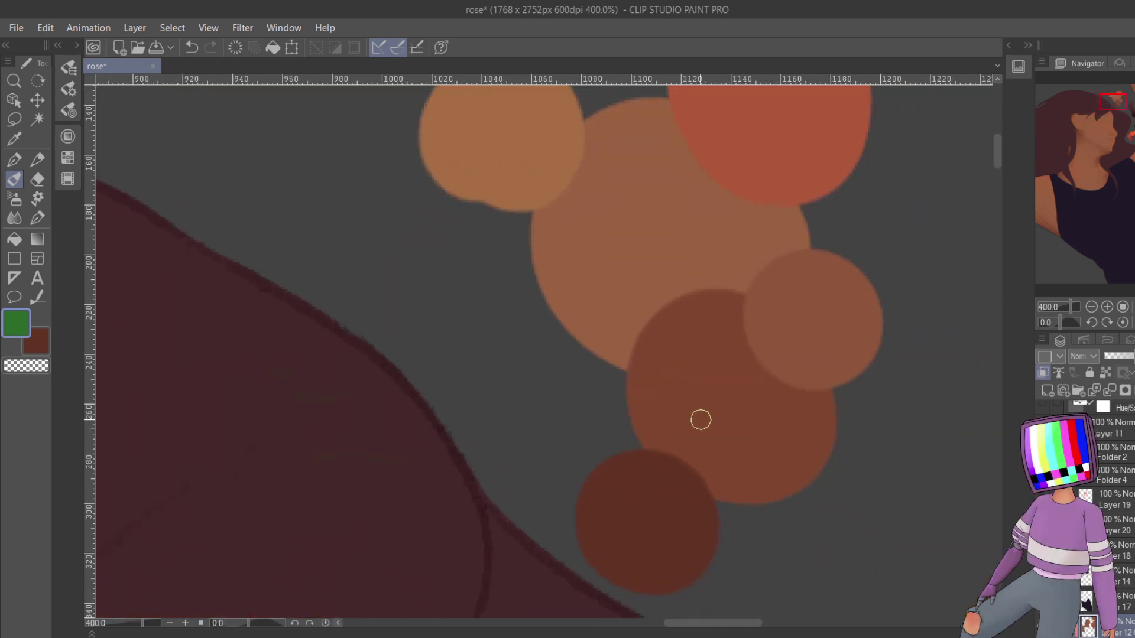
{"action": "left_click", "coordinate": [814, 334], "text": "alt"}
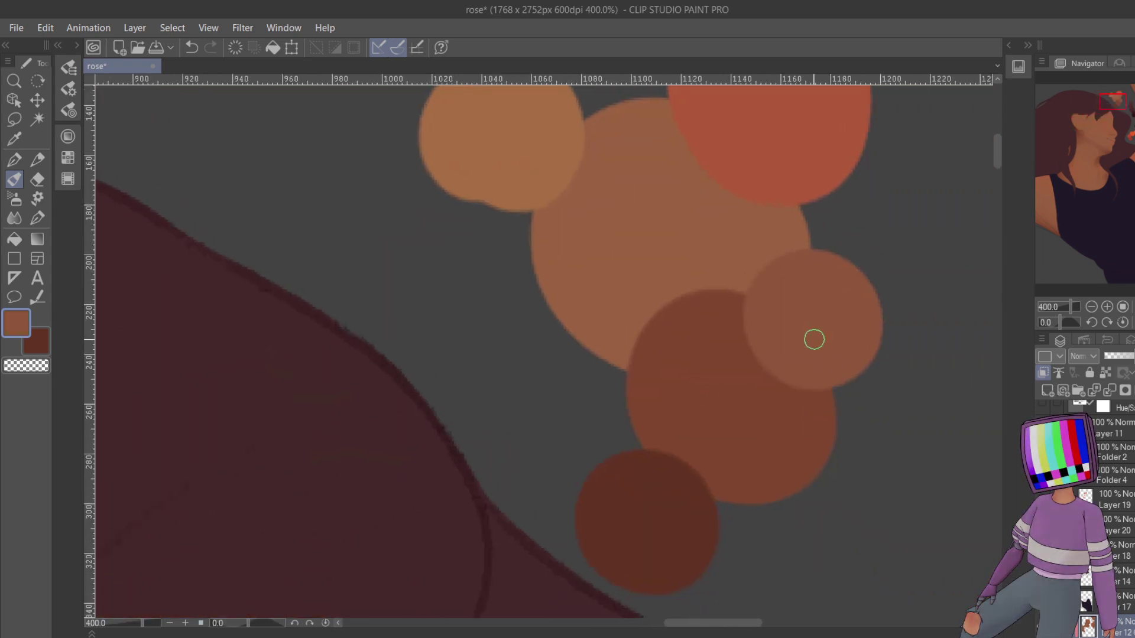
{"action": "key", "text": "x"}
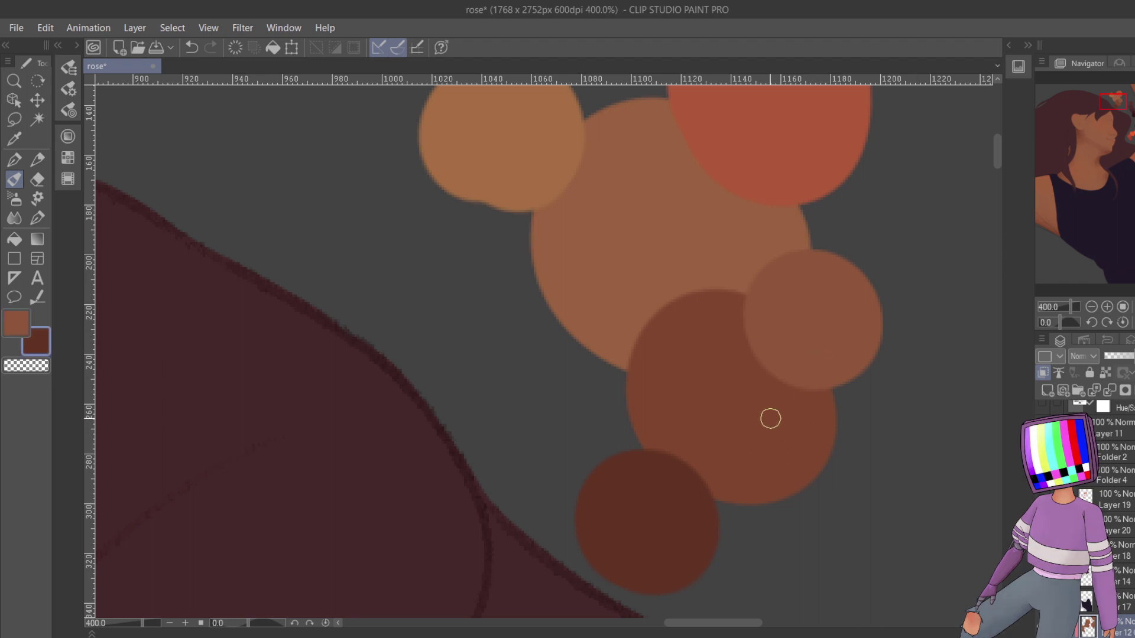
{"action": "left_click", "coordinate": [771, 386], "text": "alt"}
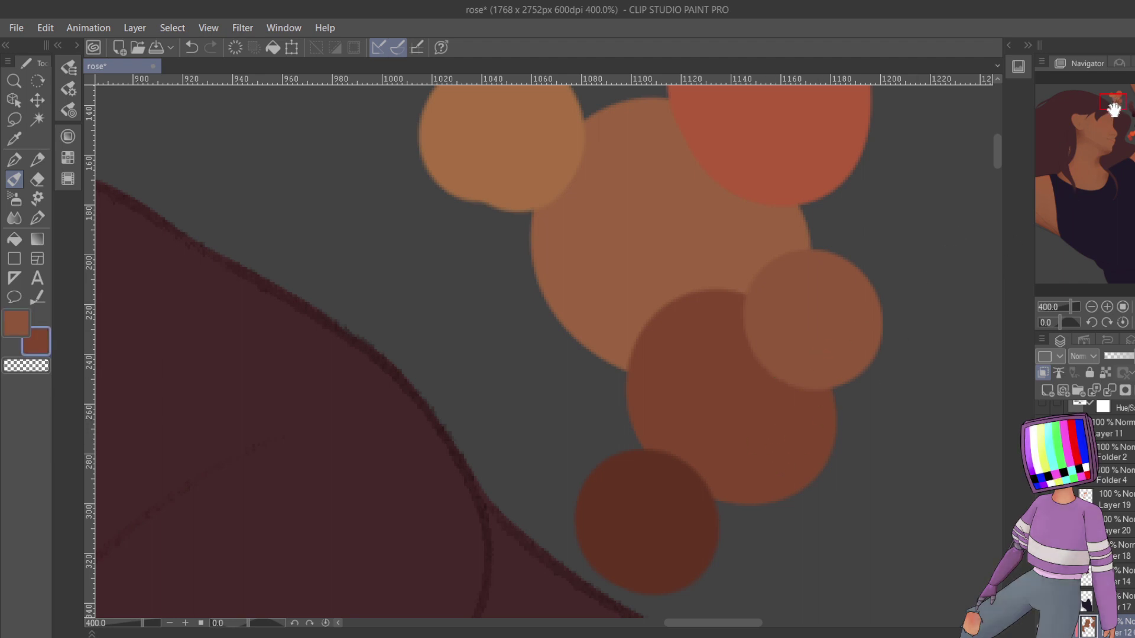
- Set the Gouache brush to size 17 for shading the ear in the rose portrait
{"action": "left_click_drag", "start_coordinate": [1117, 106], "coordinate": [1075, 132]}
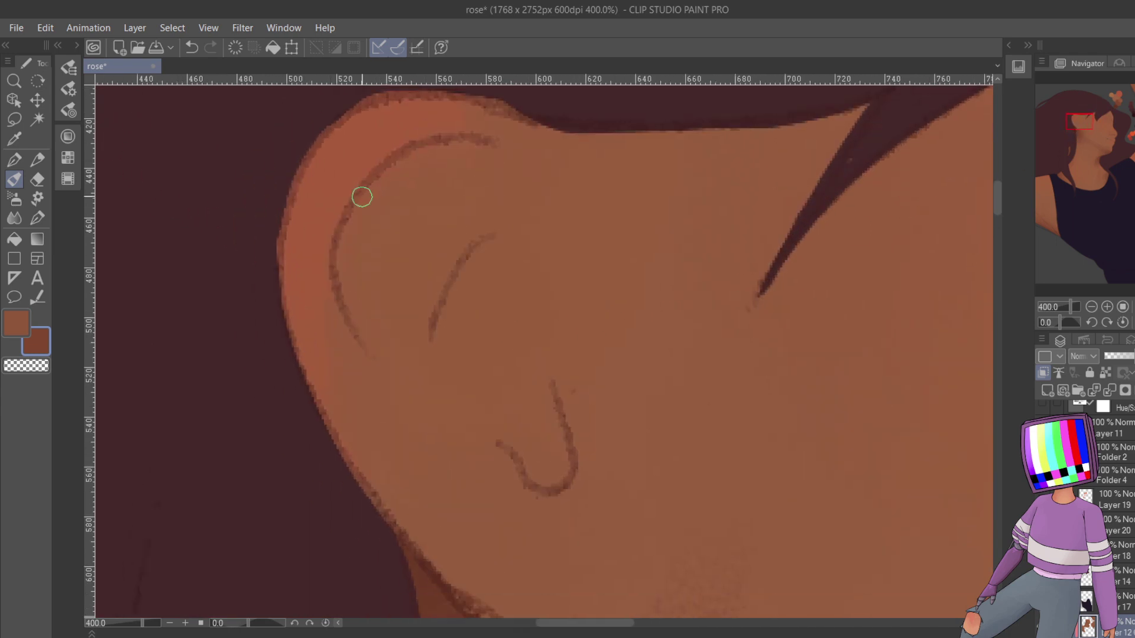
{"action": "left_click", "coordinate": [65, 114]}
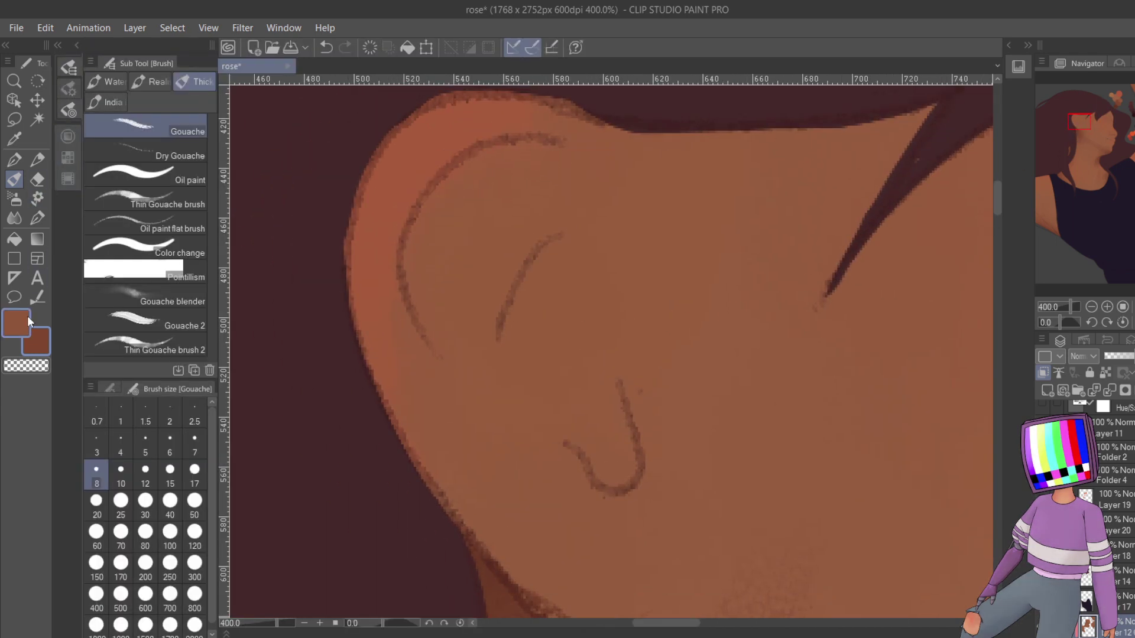
{"action": "left_click", "coordinate": [195, 470]}
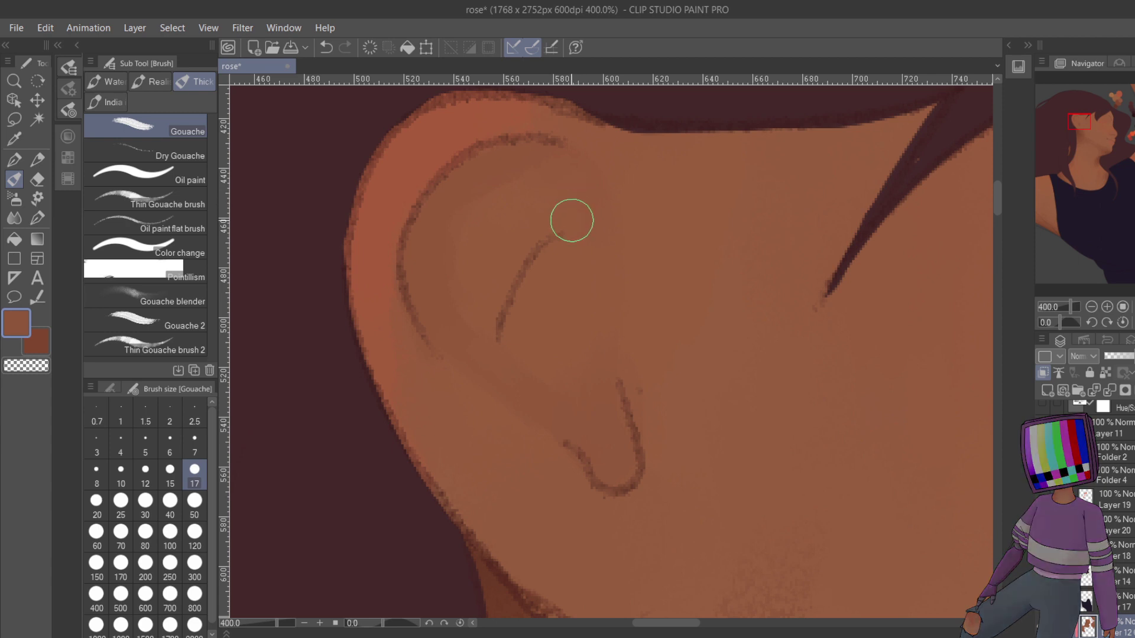
{"action": "key", "text": "x"}
{"action": "mouse_move", "coordinate": [565, 434]}
{"action": "left_mouse_down"}
{"action": "mouse_move", "coordinate": [605, 449]}
{"action": "mouse_move", "coordinate": [638, 484]}
{"action": "mouse_move", "coordinate": [602, 465]}
{"action": "mouse_move", "coordinate": [619, 472]}
{"action": "mouse_move", "coordinate": [624, 436]}
{"action": "left_mouse_up"}
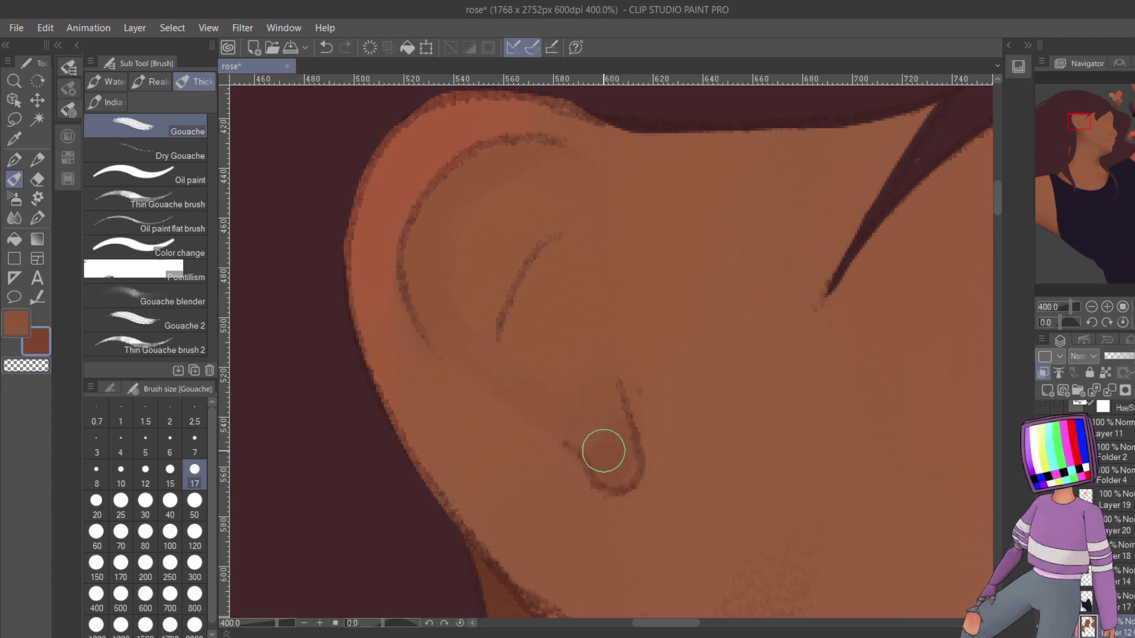
{"action": "key", "text": "ctrl+z"}
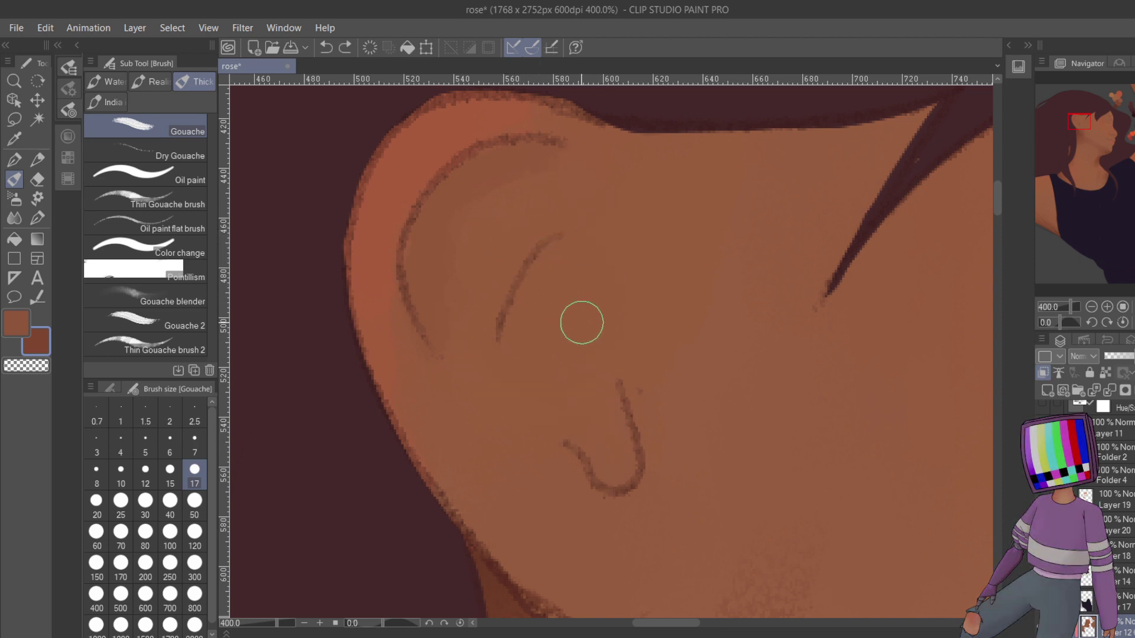
{"action": "key", "text": "x"}
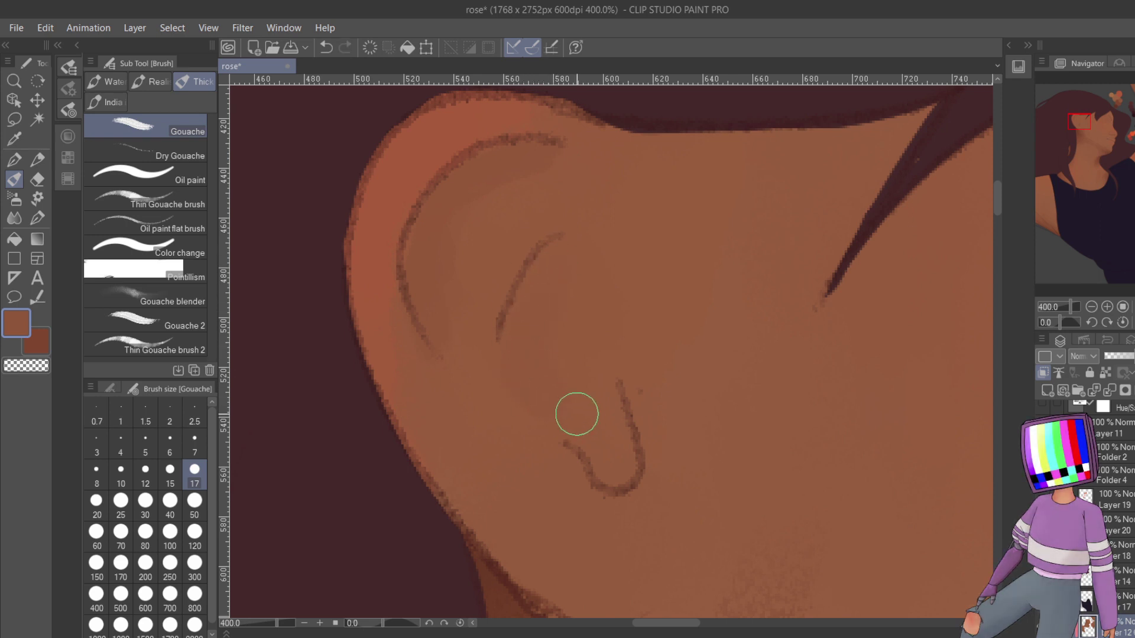
- Shade the inner bowl of the ear with the lighter brown, and its notch and inner fold with the reddish-brown sub colour
{"action": "mouse_move", "coordinate": [578, 410]}
{"action": "left_mouse_down"}
{"action": "mouse_move", "coordinate": [585, 467]}
{"action": "mouse_move", "coordinate": [588, 416]}
{"action": "left_mouse_up"}
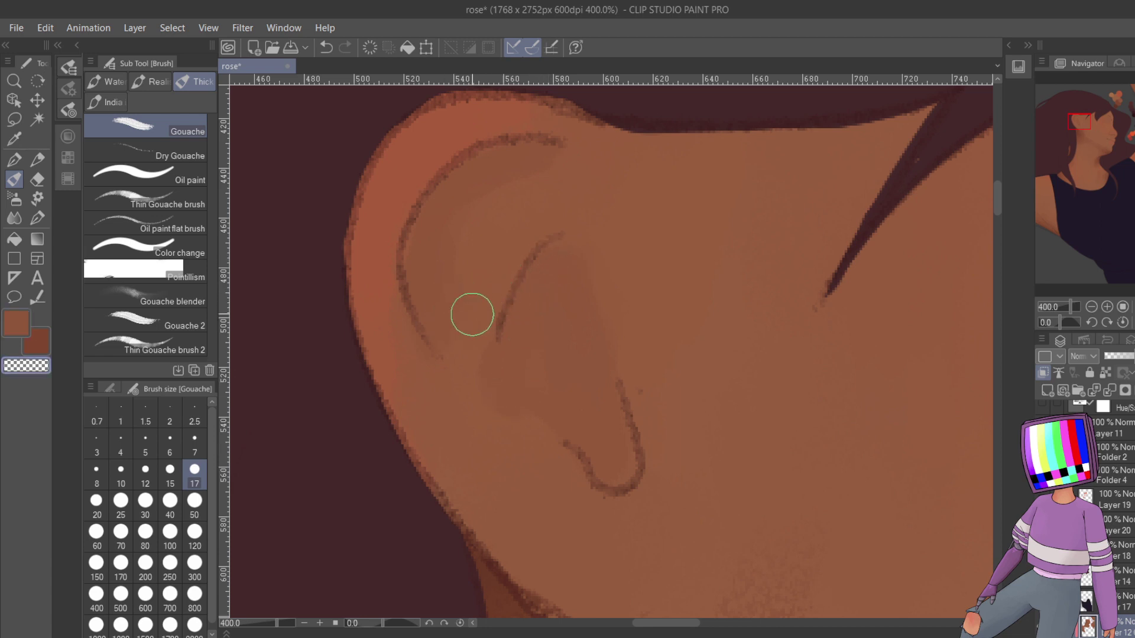
{"action": "key", "text": "x"}
{"action": "mouse_move", "coordinate": [610, 457]}
{"action": "left_mouse_down"}
{"action": "mouse_move", "coordinate": [624, 435]}
{"action": "mouse_move", "coordinate": [622, 480]}
{"action": "left_mouse_up"}
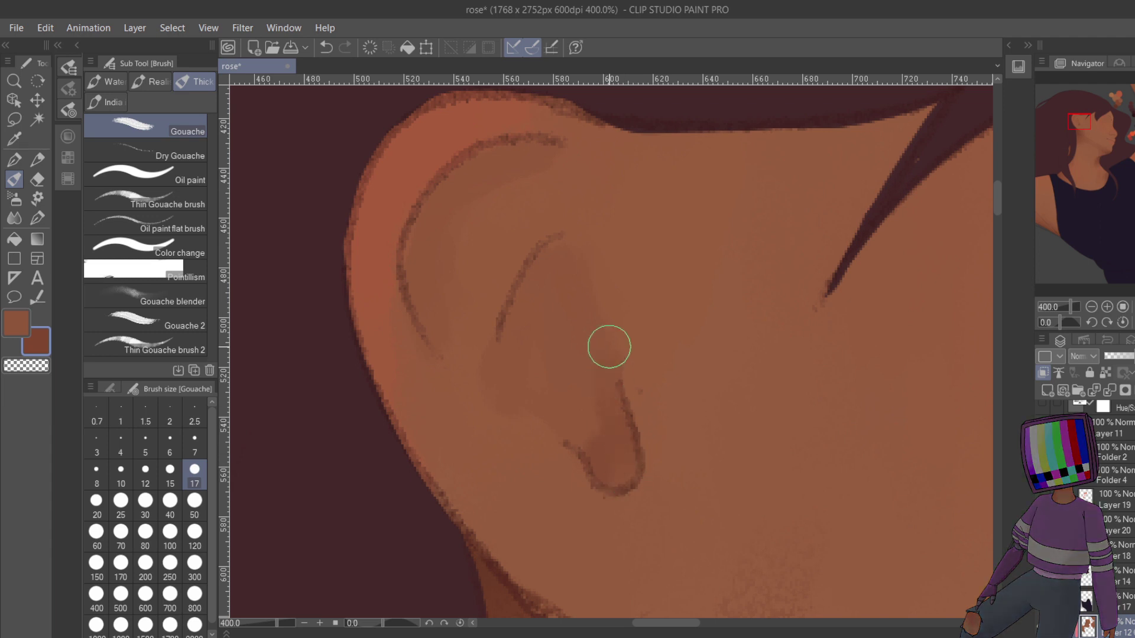
{"action": "mouse_move", "coordinate": [540, 319]}
{"action": "left_mouse_down"}
{"action": "mouse_move", "coordinate": [565, 239]}
{"action": "mouse_move", "coordinate": [507, 365]}
{"action": "mouse_move", "coordinate": [544, 258]}
{"action": "mouse_move", "coordinate": [525, 296]}
{"action": "mouse_move", "coordinate": [542, 264]}
{"action": "mouse_move", "coordinate": [506, 373]}
{"action": "mouse_move", "coordinate": [524, 398]}
{"action": "mouse_move", "coordinate": [532, 324]}
{"action": "mouse_move", "coordinate": [529, 356]}
{"action": "mouse_move", "coordinate": [547, 389]}
{"action": "mouse_move", "coordinate": [623, 362]}
{"action": "mouse_move", "coordinate": [611, 384]}
{"action": "mouse_move", "coordinate": [542, 376]}
{"action": "left_mouse_up"}
{"action": "key", "text": "x"}
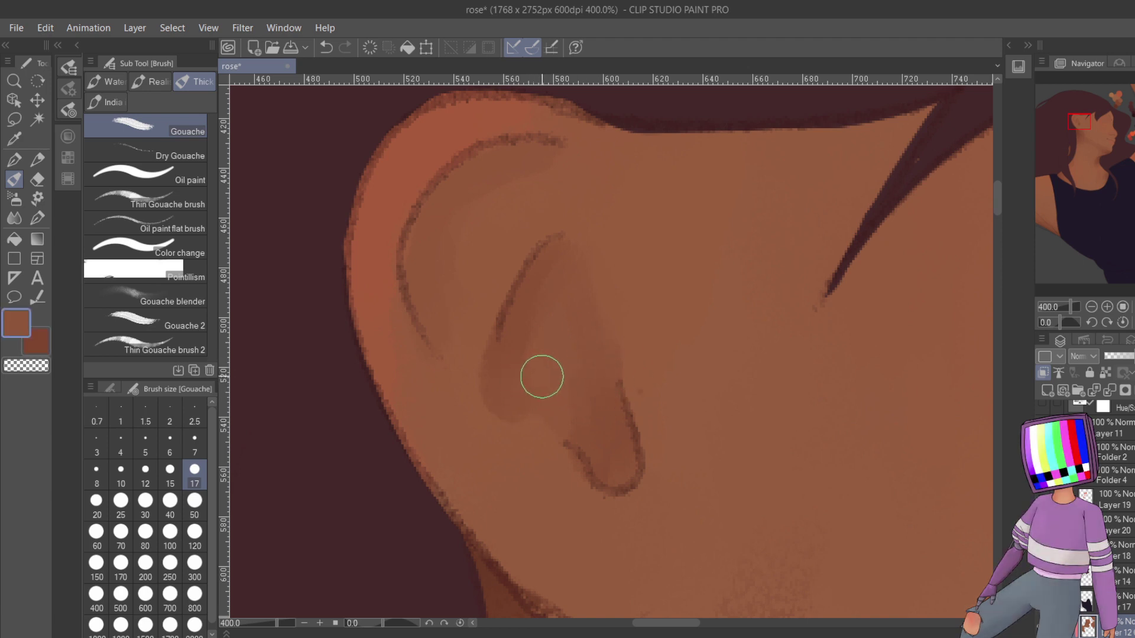
{"action": "key", "text": "x"}
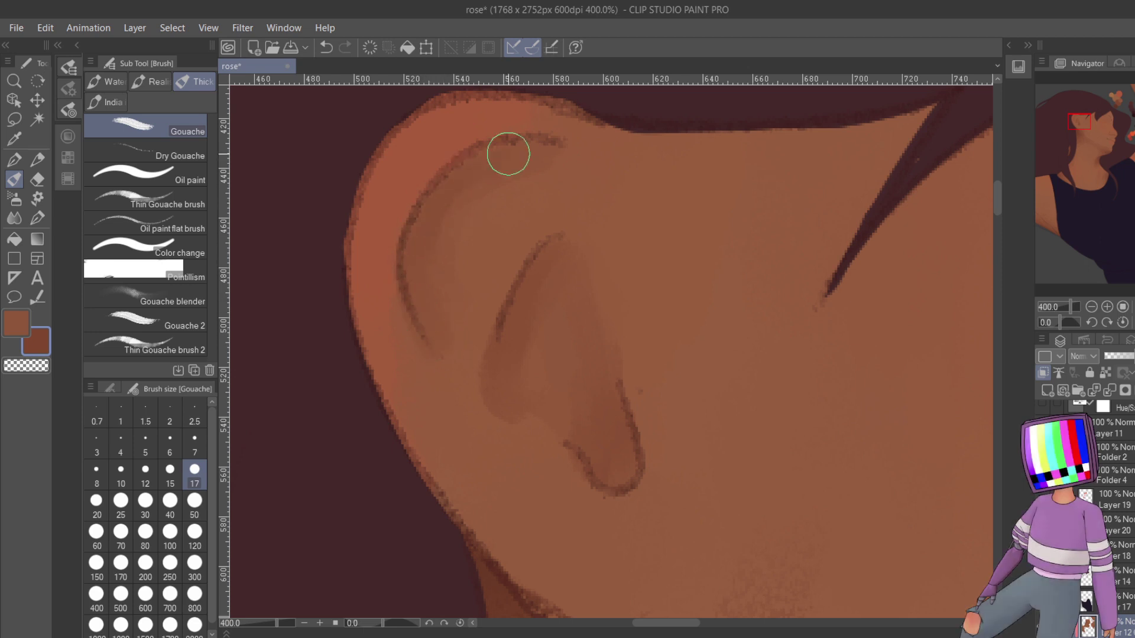
- Shade beneath the ear's upper rim with reddish-brown, soften the inner fold with the lighter brown, and darken the fold's upper end
{"action": "mouse_move", "coordinate": [555, 165]}
{"action": "left_mouse_down"}
{"action": "mouse_move", "coordinate": [517, 160]}
{"action": "mouse_move", "coordinate": [566, 152]}
{"action": "mouse_move", "coordinate": [471, 171]}
{"action": "mouse_move", "coordinate": [474, 244]}
{"action": "mouse_move", "coordinate": [431, 273]}
{"action": "left_mouse_up"}
{"action": "left_click", "coordinate": [16, 323]}
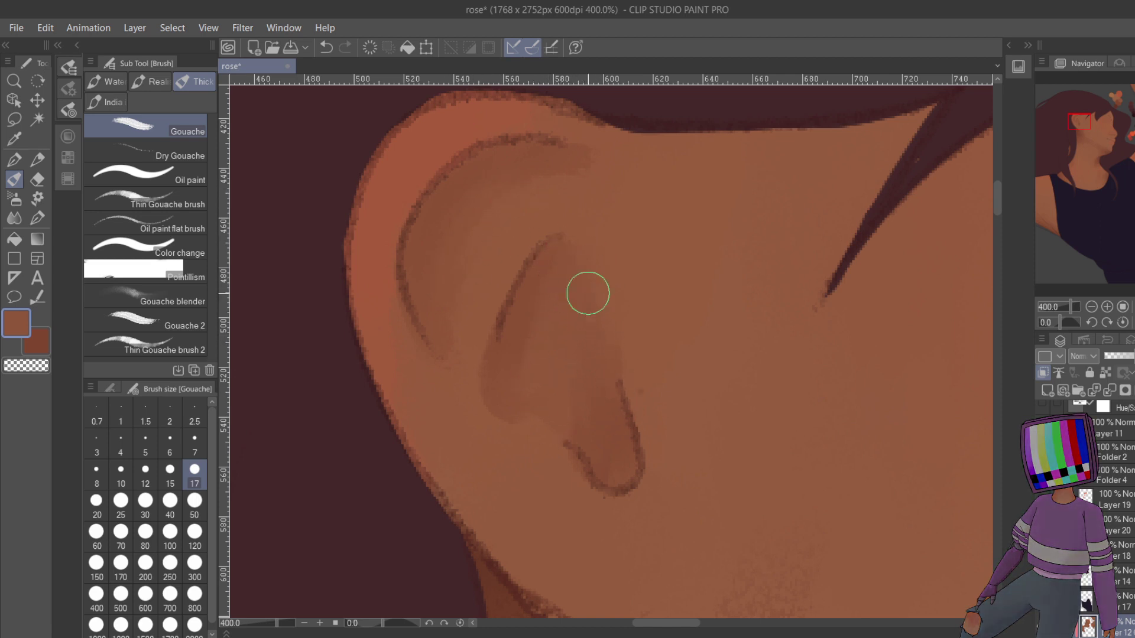
{"action": "left_click_drag", "start_coordinate": [563, 238], "coordinate": [541, 263]}
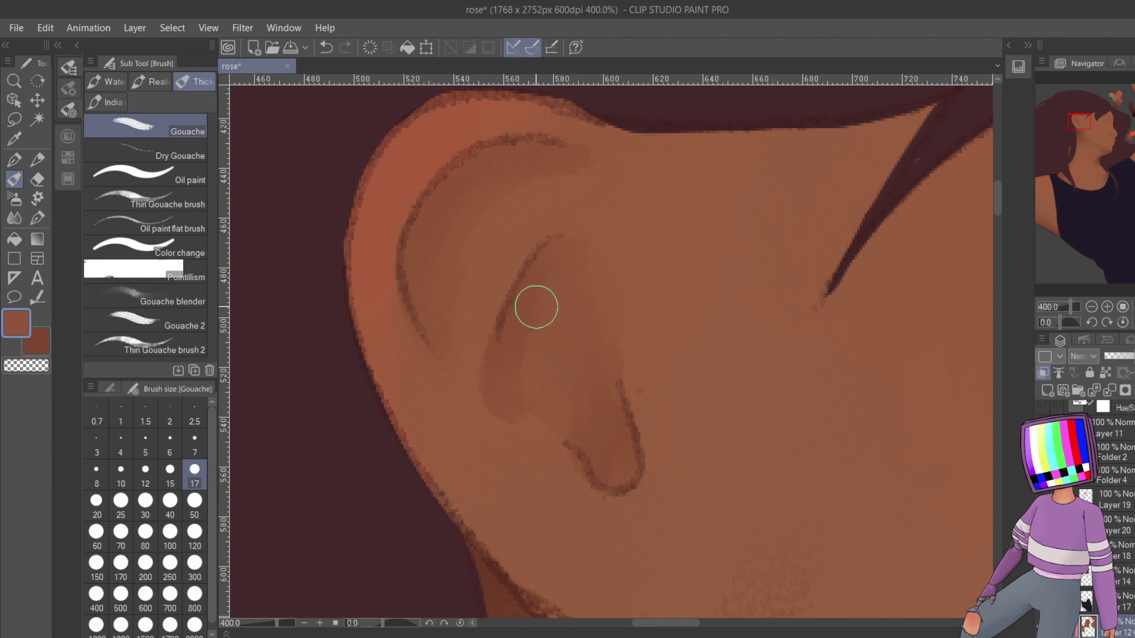
{"action": "left_click", "coordinate": [41, 345]}
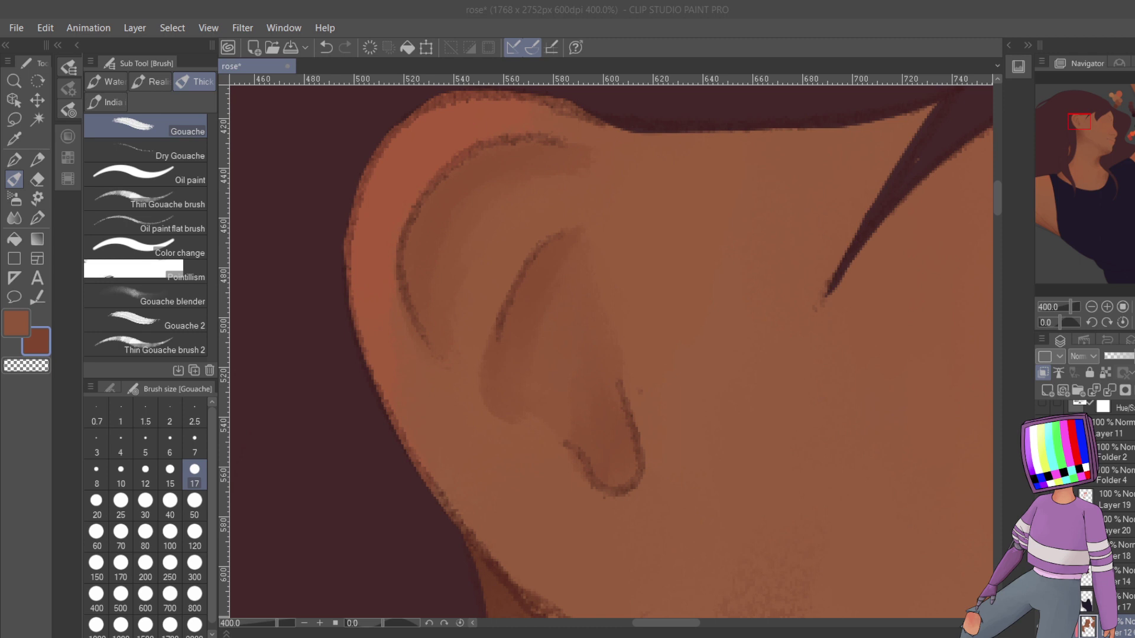
- Switch to Chrome and look through the Google image results for "20th century minimalist sculpture"
{"action": "key", "text": "alt+Tab"}
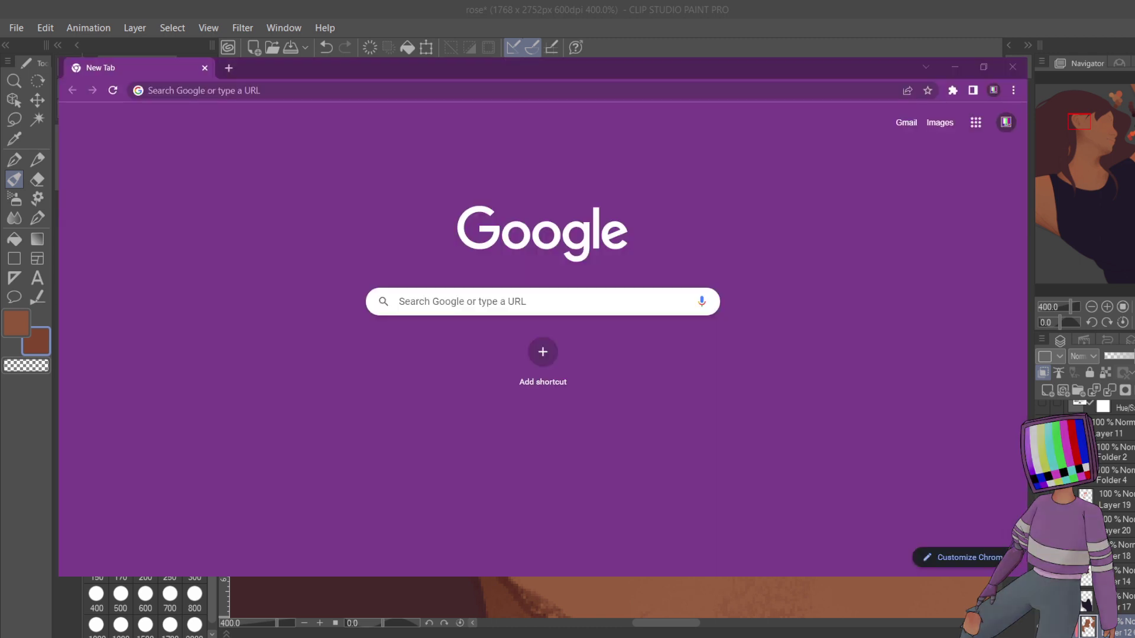
{"action": "key", "text": "alt+Tab"}
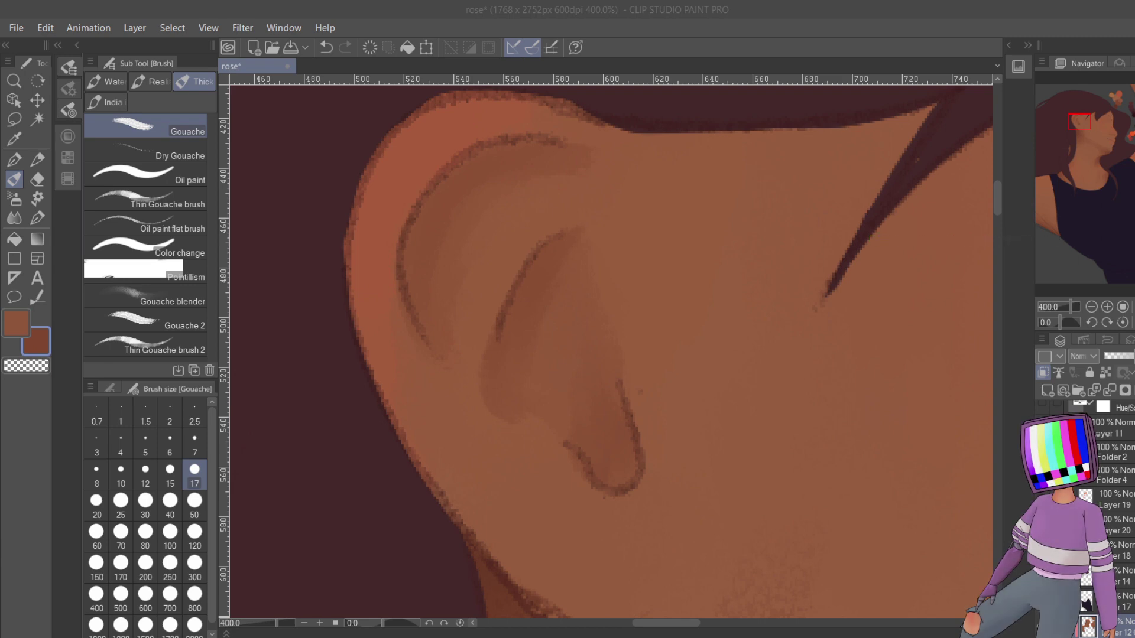
{"action": "key", "text": "alt+Tab"}
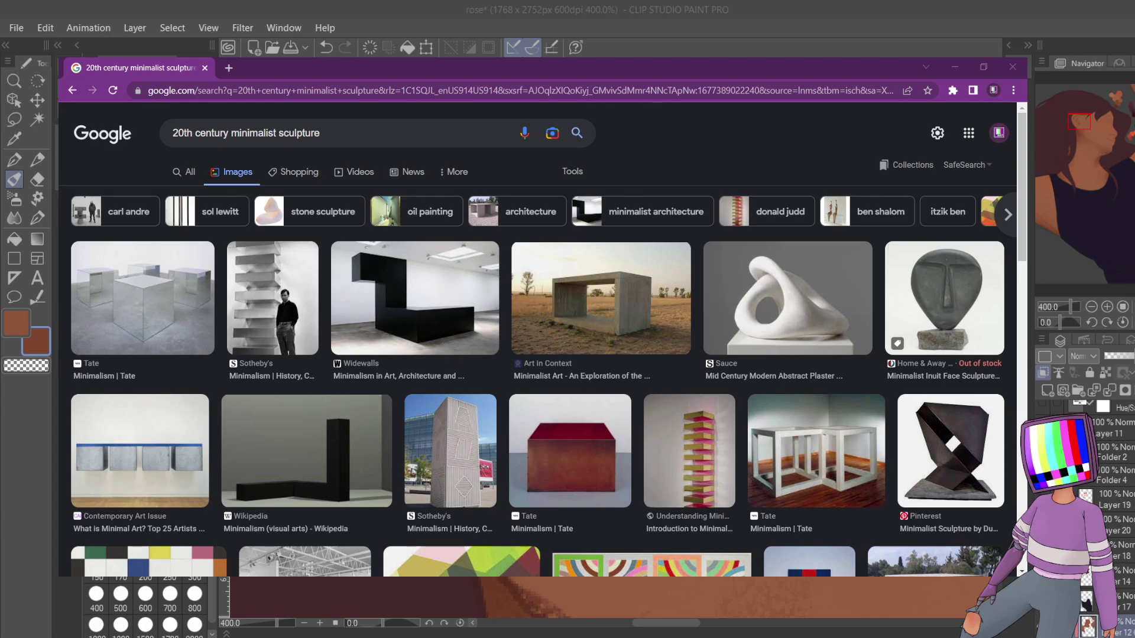
{"action": "scroll", "coordinate": [537, 355], "scroll_direction": "down", "scroll_amount": 3}
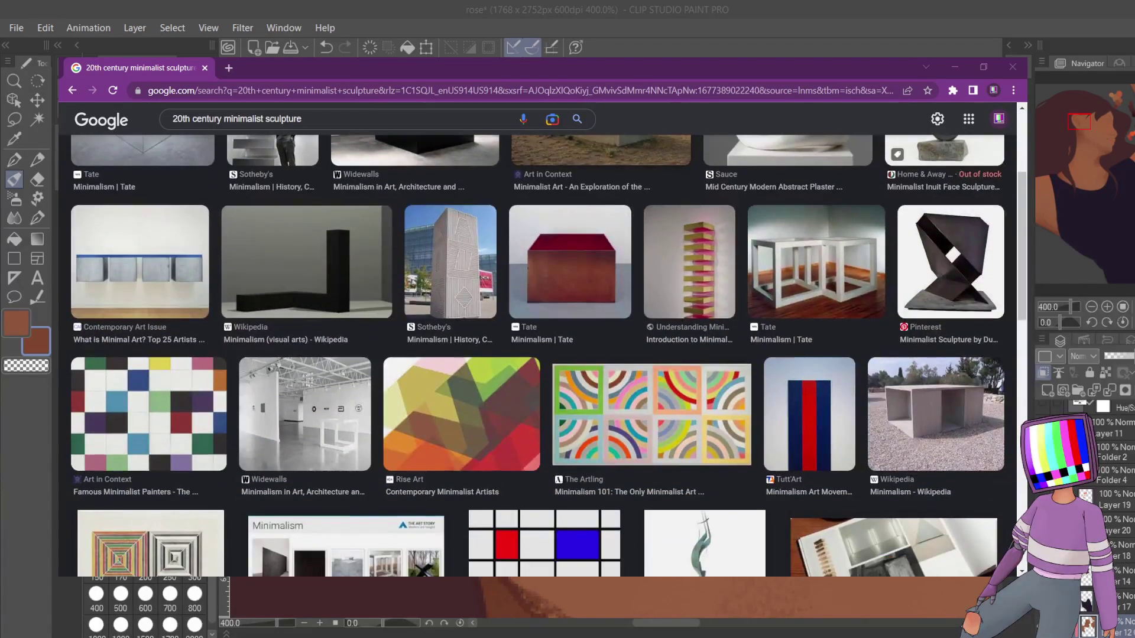
{"action": "scroll", "coordinate": [537, 355], "scroll_direction": "down", "scroll_amount": 2}
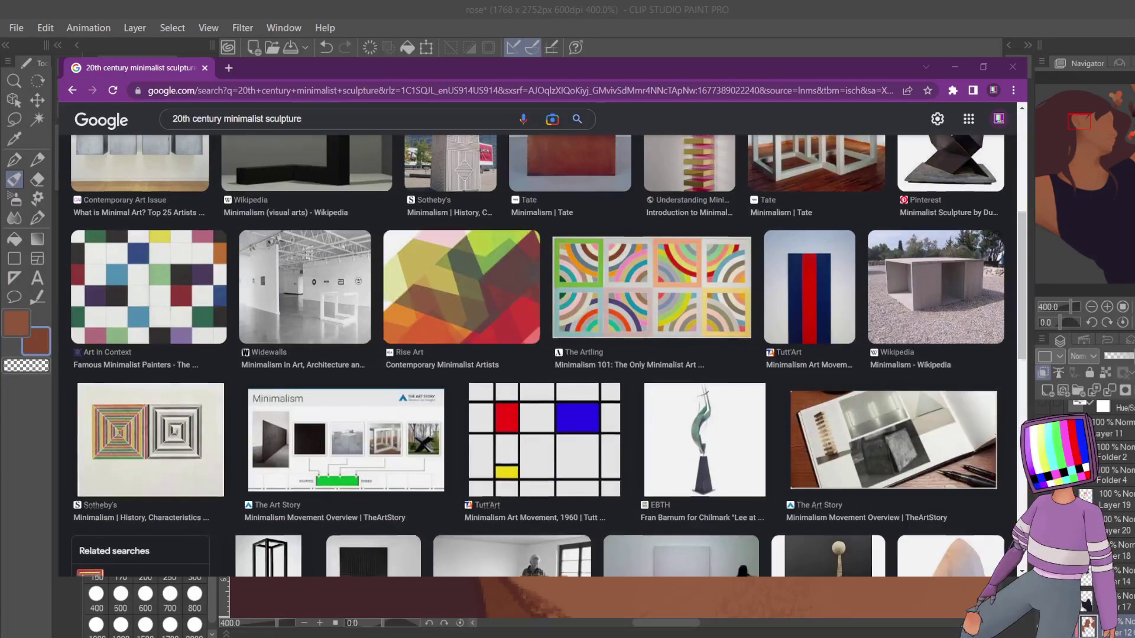
{"action": "scroll", "coordinate": [538, 354], "scroll_direction": "down", "scroll_amount": 4}
{"action": "scroll", "coordinate": [538, 354], "scroll_direction": "up", "scroll_amount": 2}
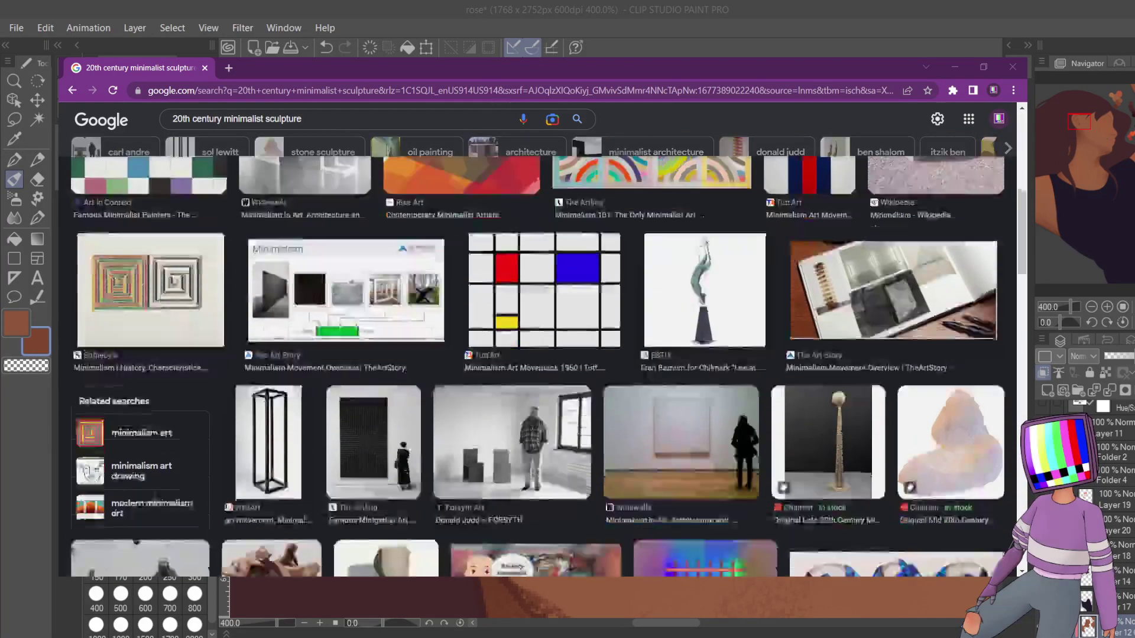
{"action": "scroll", "coordinate": [537, 355], "scroll_direction": "down", "scroll_amount": 4}
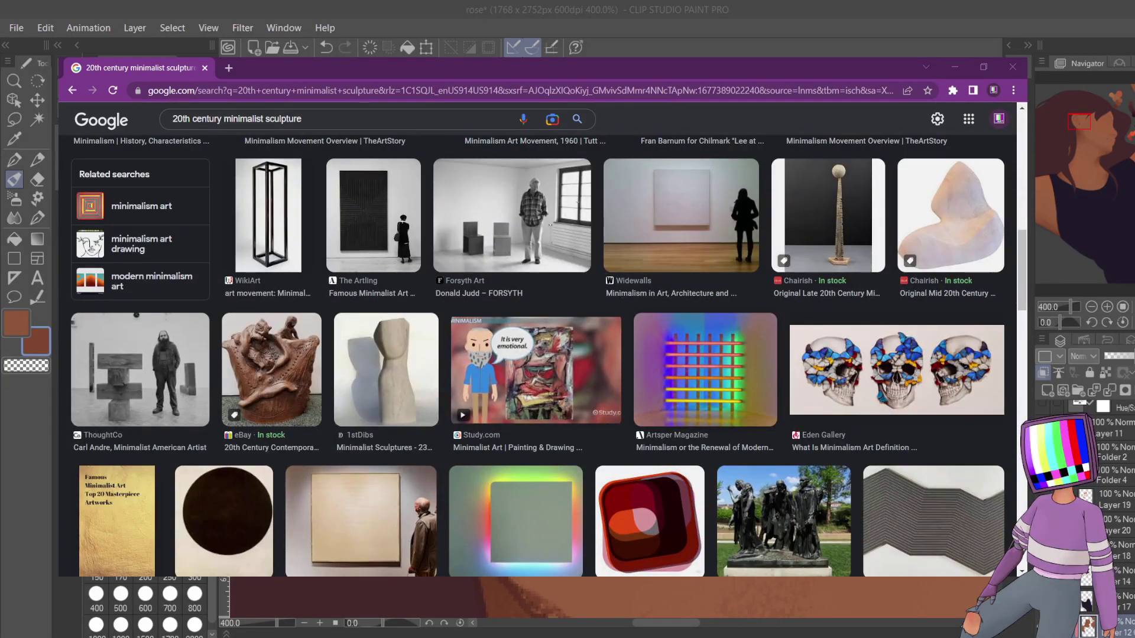
{"action": "scroll", "coordinate": [537, 355], "scroll_direction": "down", "scroll_amount": 6}
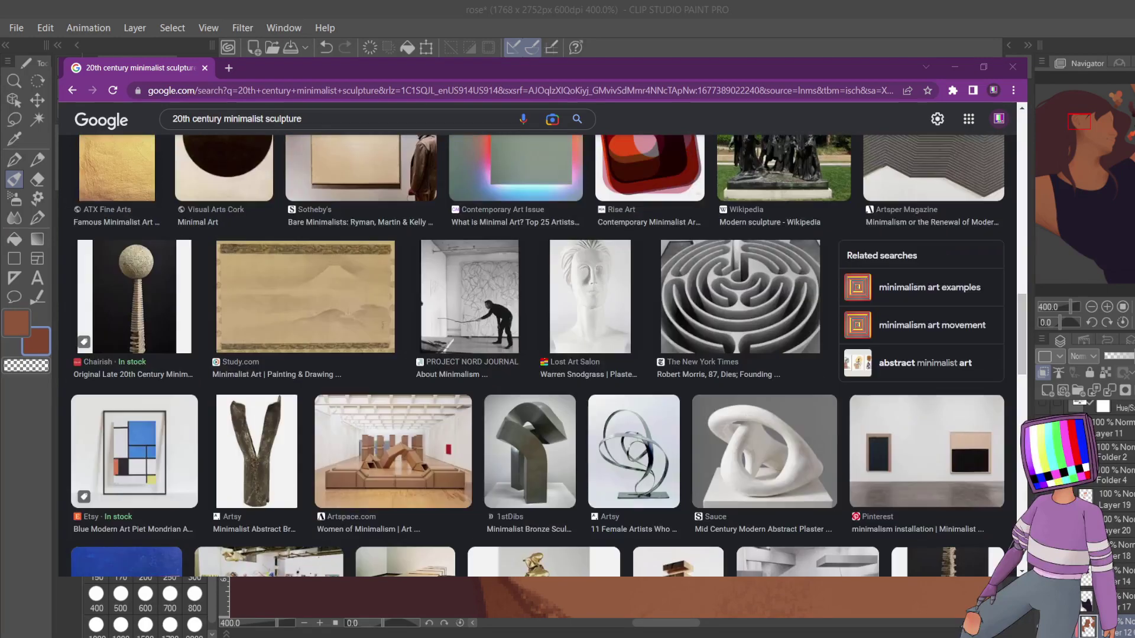
{"action": "scroll", "coordinate": [537, 355], "scroll_direction": "down", "scroll_amount": 2}
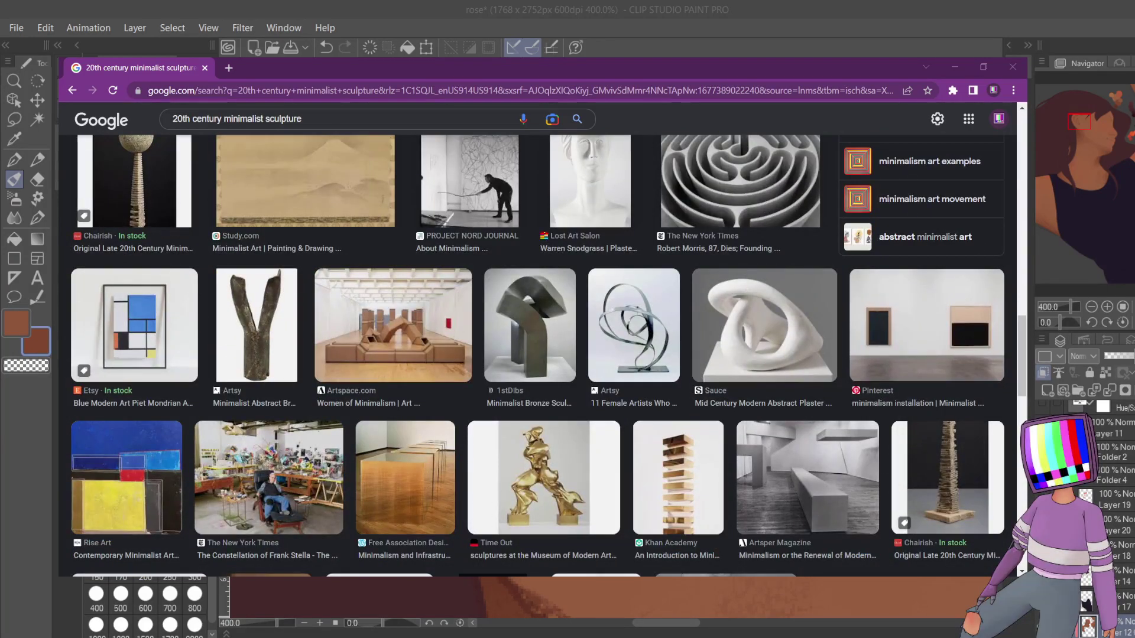
{"action": "scroll", "coordinate": [538, 355], "scroll_direction": "down", "scroll_amount": 3}
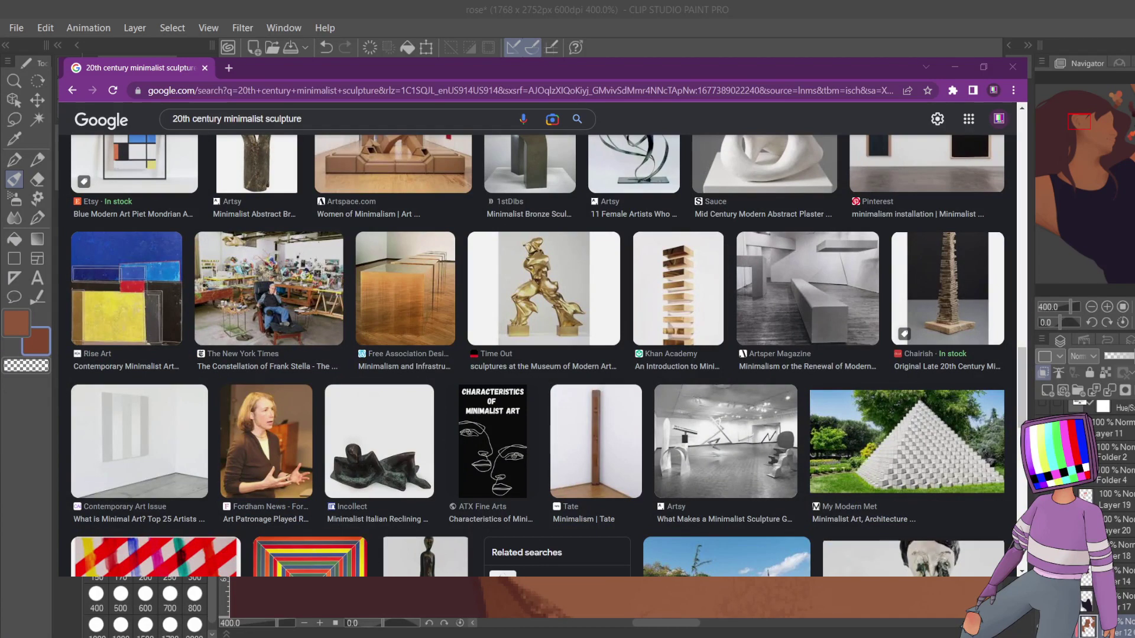
- Preview the gold striding-figure sculpture from Time Out, close the preview and look further through the minimalist sculpture images
{"action": "left_click", "coordinate": [594, 303]}
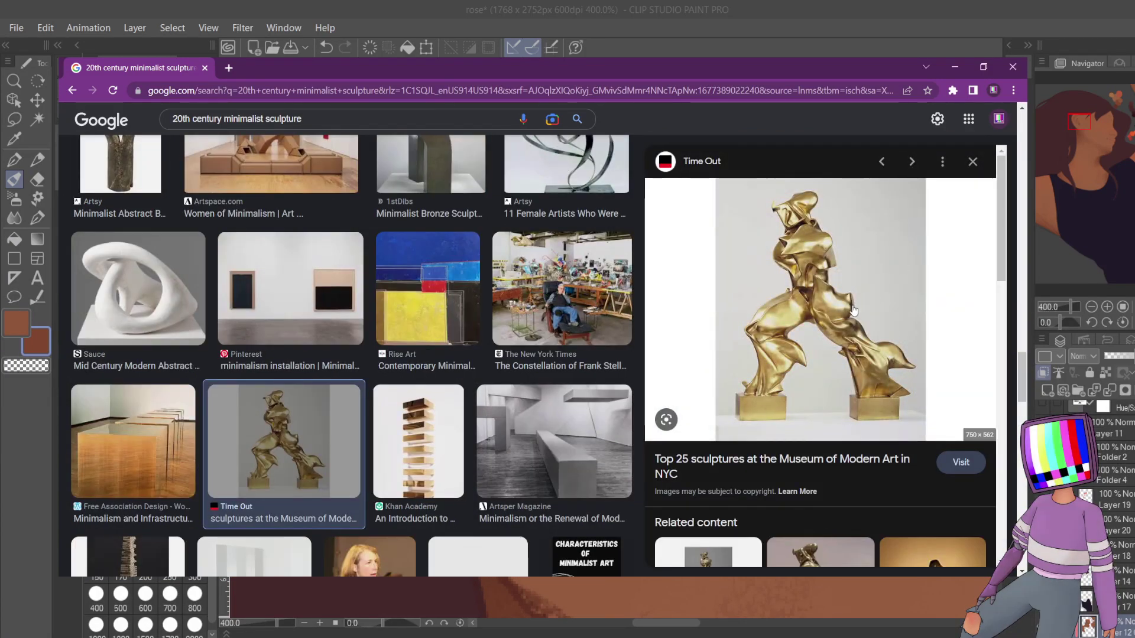
{"action": "scroll", "coordinate": [561, 345], "scroll_direction": "down", "scroll_amount": 8}
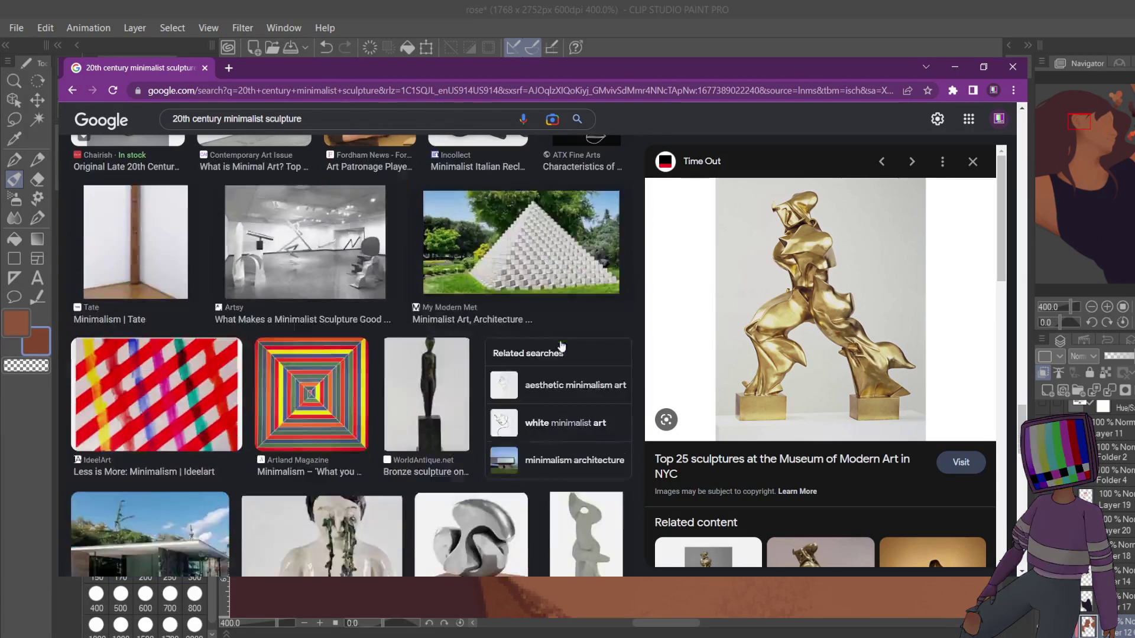
{"action": "scroll", "coordinate": [559, 340], "scroll_direction": "down", "scroll_amount": 6}
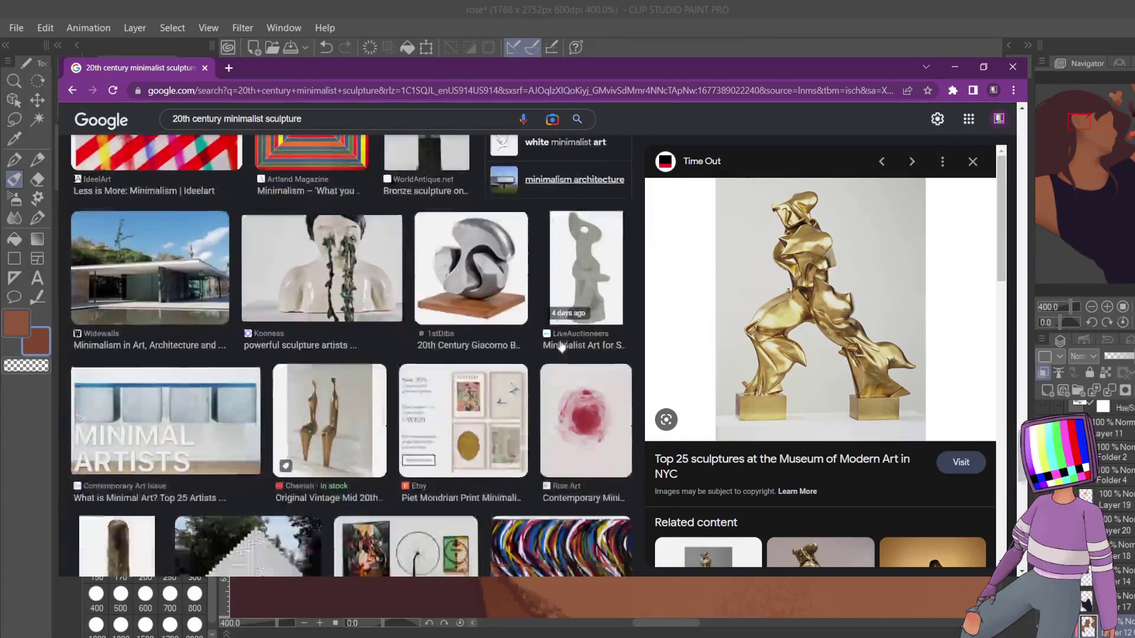
{"action": "scroll", "coordinate": [561, 345], "scroll_direction": "down", "scroll_amount": 8}
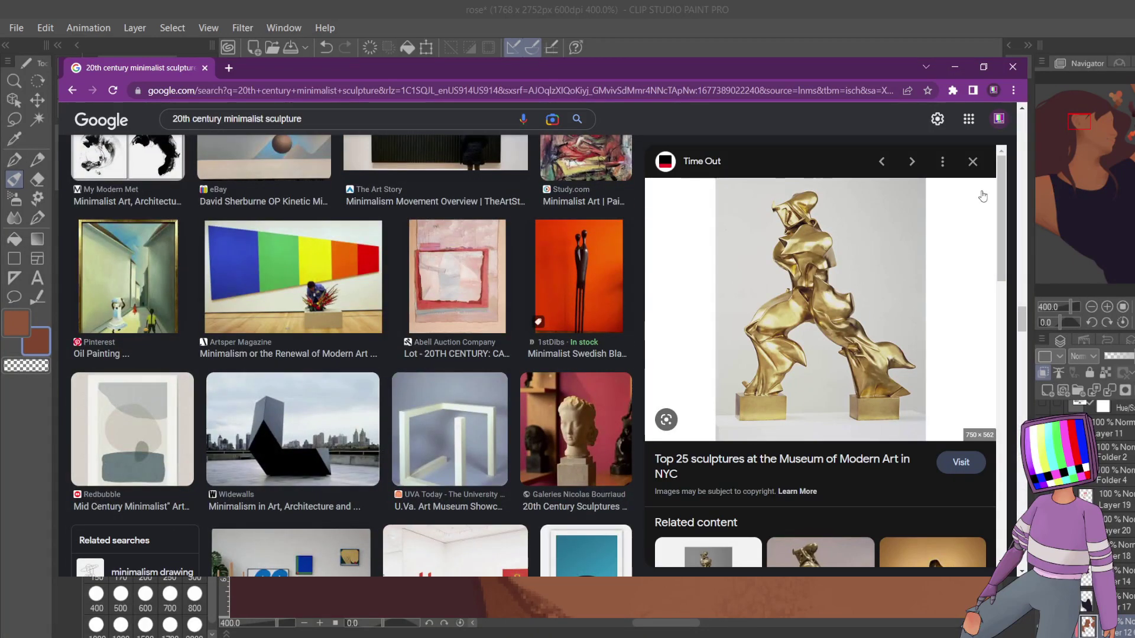
{"action": "left_click", "coordinate": [970, 169]}
{"action": "scroll", "coordinate": [809, 335], "scroll_direction": "down", "scroll_amount": 5}
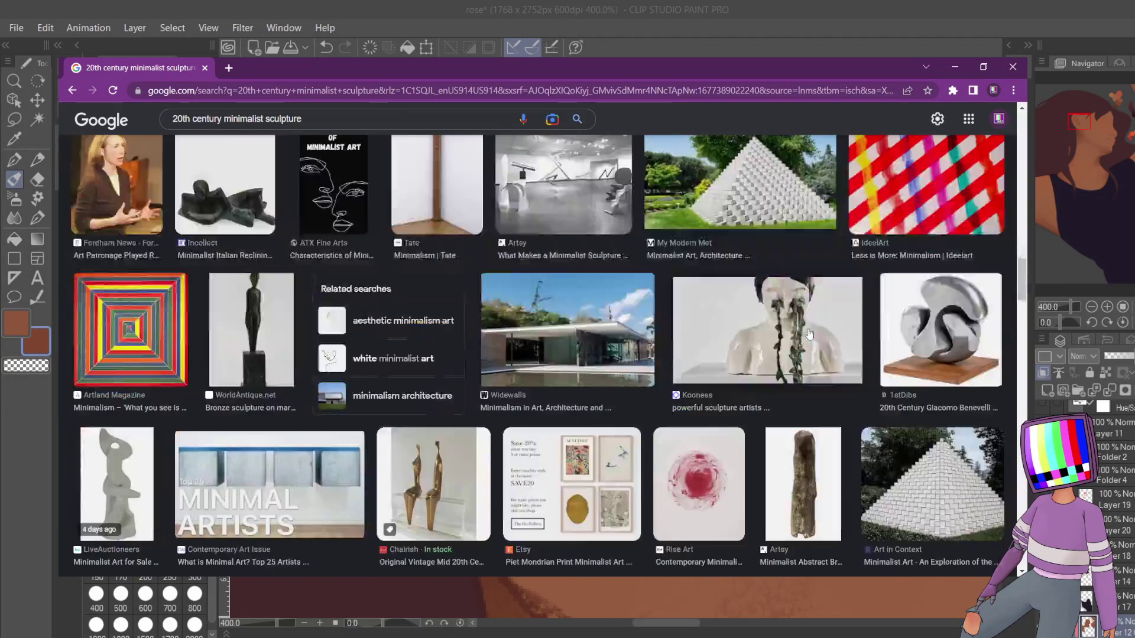
{"action": "scroll", "coordinate": [809, 334], "scroll_direction": "down", "scroll_amount": 4}
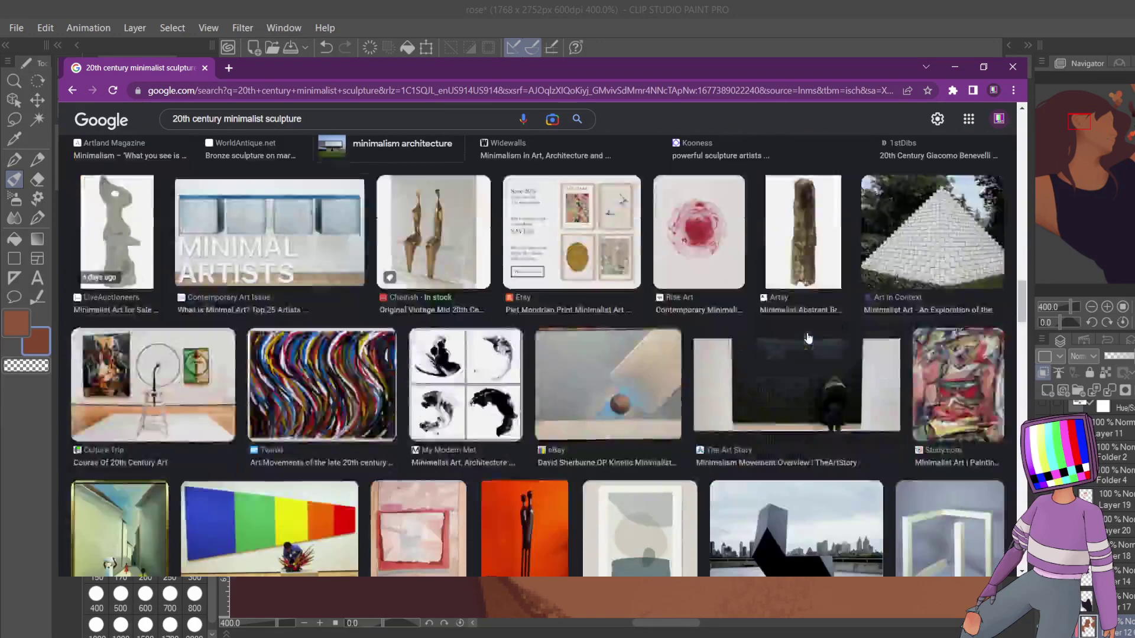
{"action": "scroll", "coordinate": [809, 339], "scroll_direction": "down", "scroll_amount": 1}
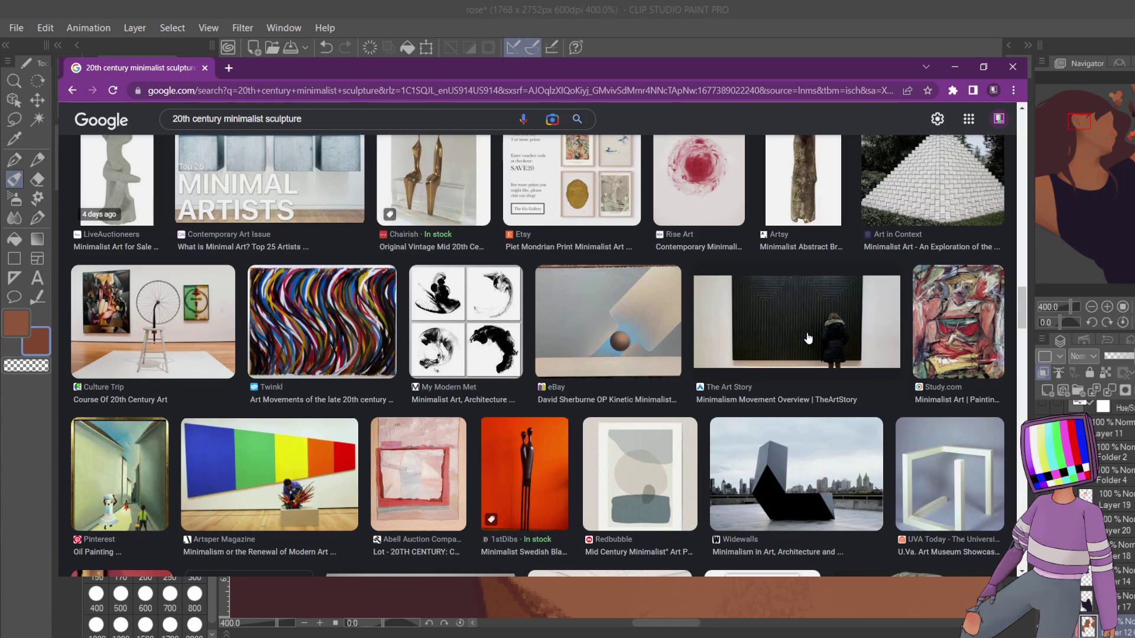
- Search Google Images for "duchamp" in a new tab and preview the Artsy picture of the signed urinal sculpture
{"action": "left_click", "coordinate": [230, 68]}
{"action": "type", "text": "du"}
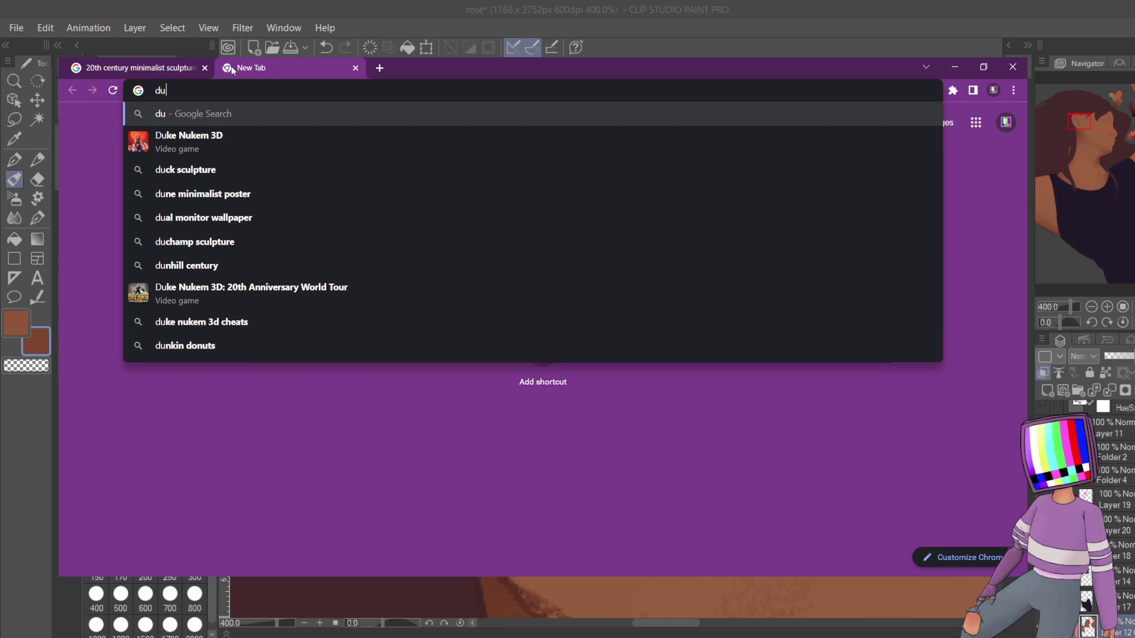
{"action": "type", "text": "c"}
{"action": "key", "text": "BackSpace"}
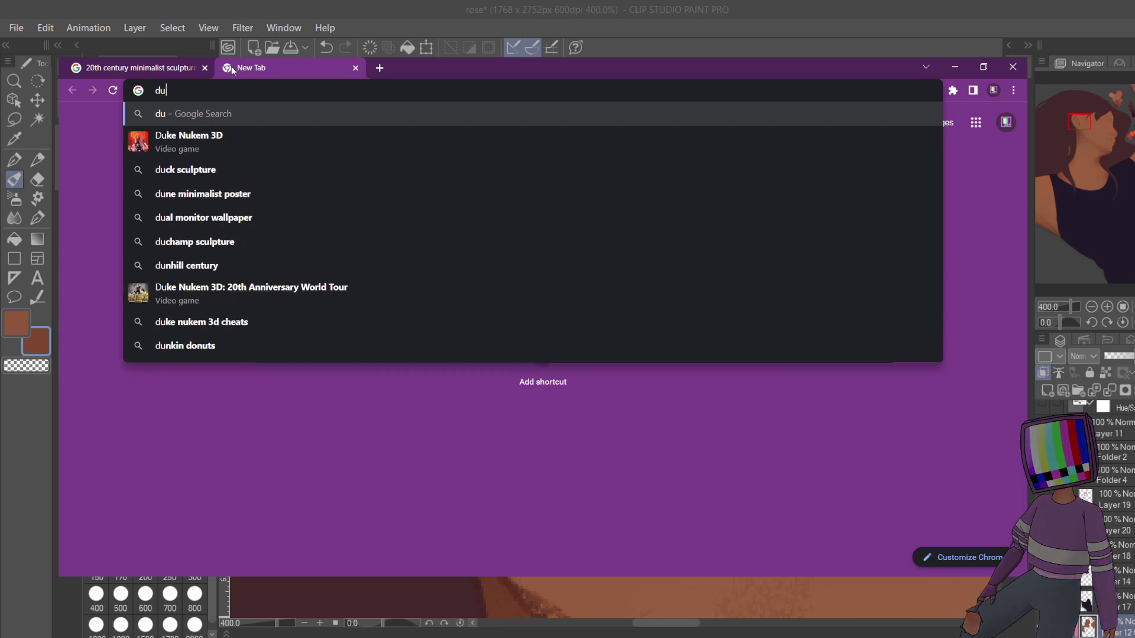
{"action": "type", "text": "champ"}
{"action": "key", "text": "Return"}
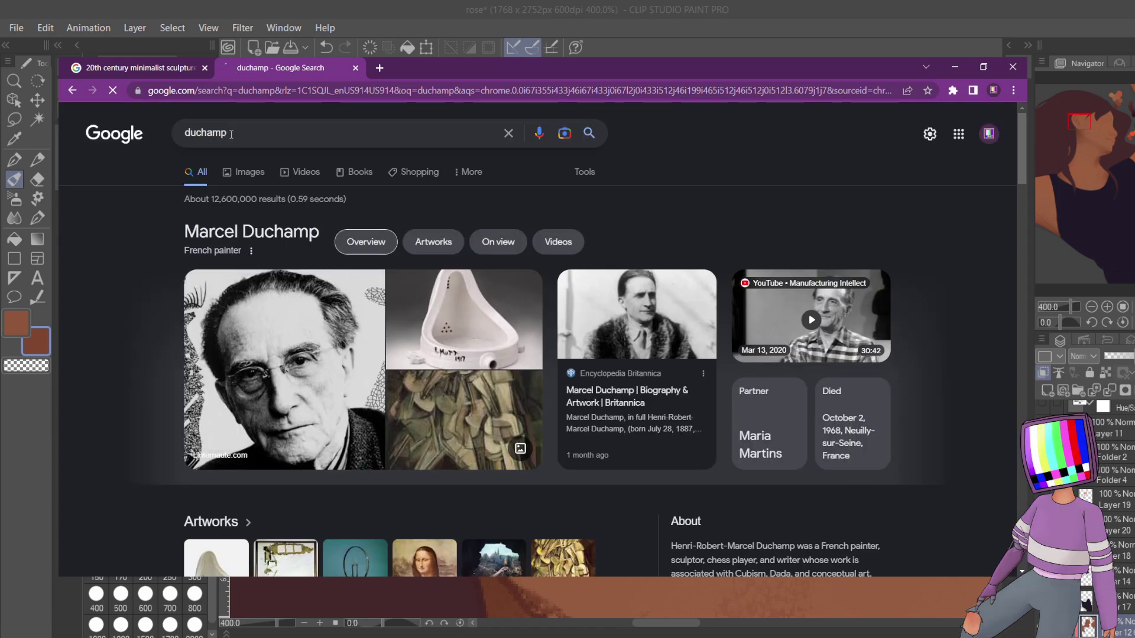
{"action": "left_click", "coordinate": [247, 182]}
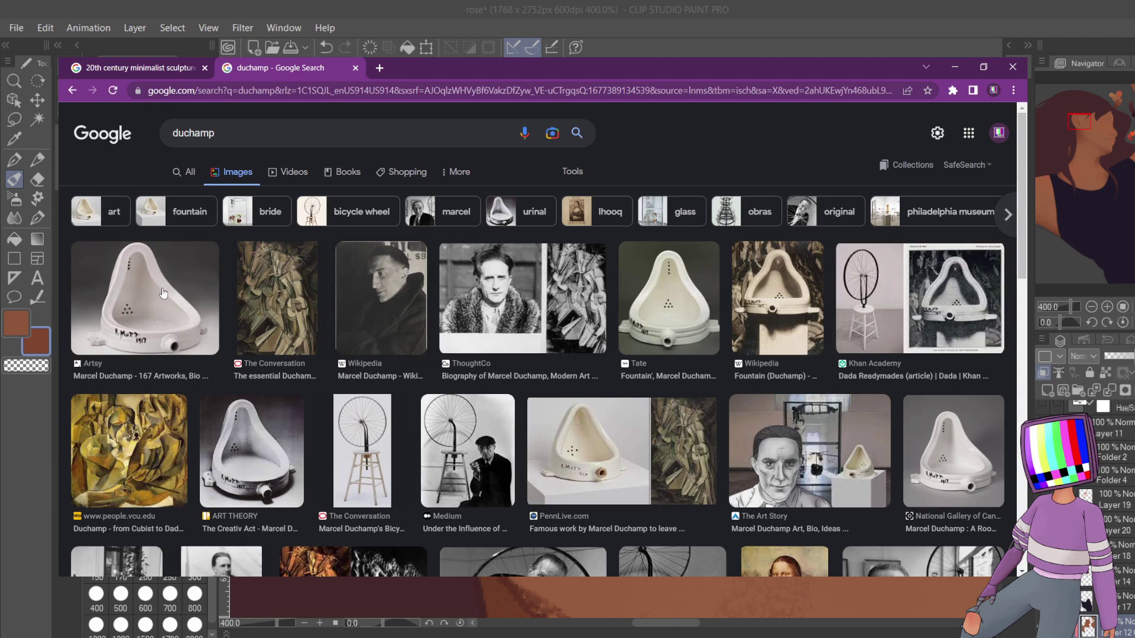
{"action": "left_click", "coordinate": [163, 293]}
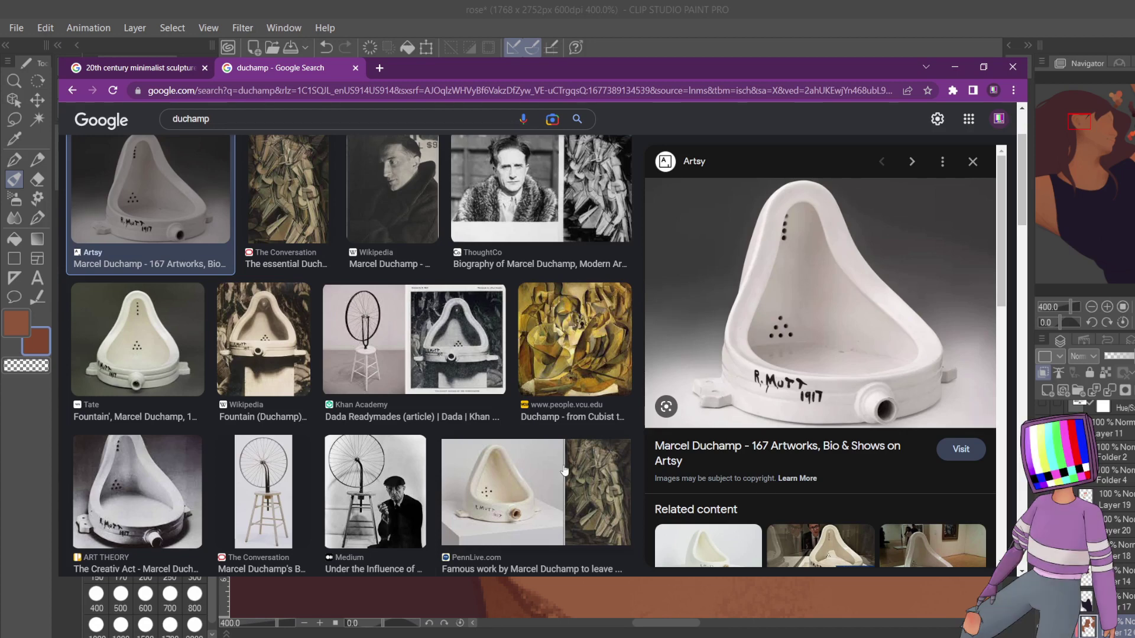
- Preview Duchamp's Bicycle Wheel from The Conversation, the Tate's Fountain replica and the fragmented brown figure painting from The Conversation
{"action": "left_click", "coordinate": [238, 493]}
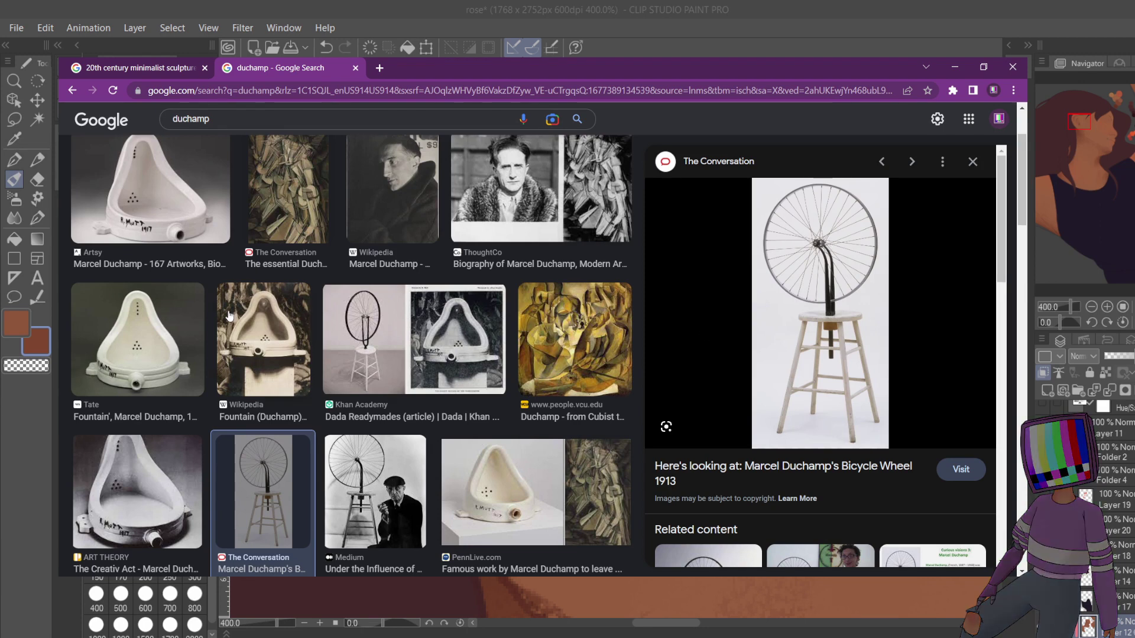
{"action": "left_click", "coordinate": [160, 335]}
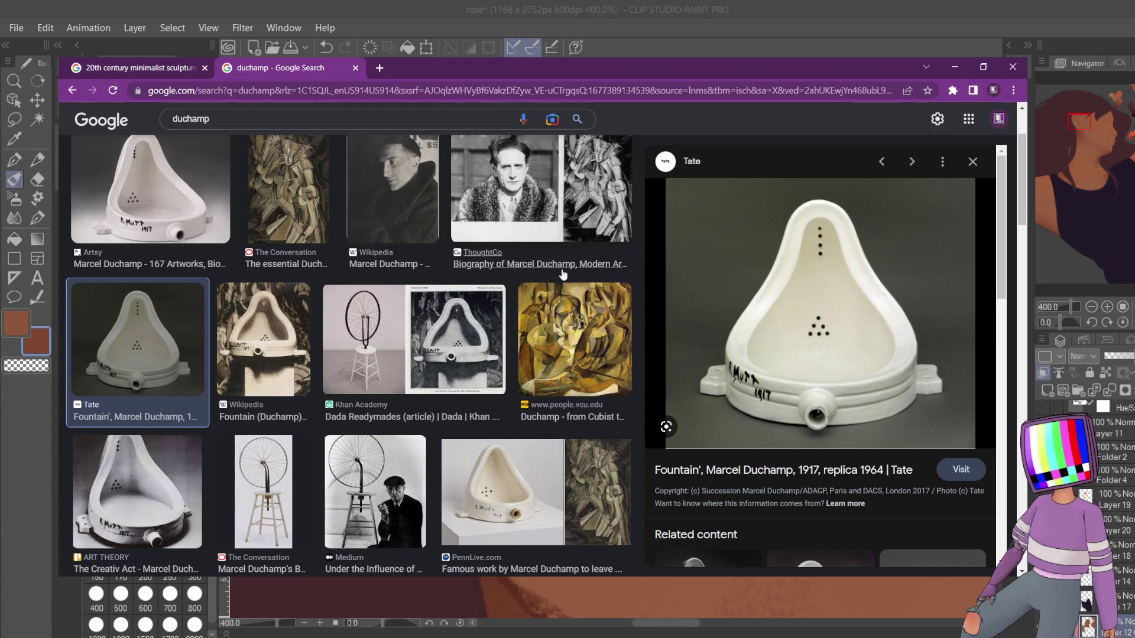
{"action": "left_click", "coordinate": [300, 197]}
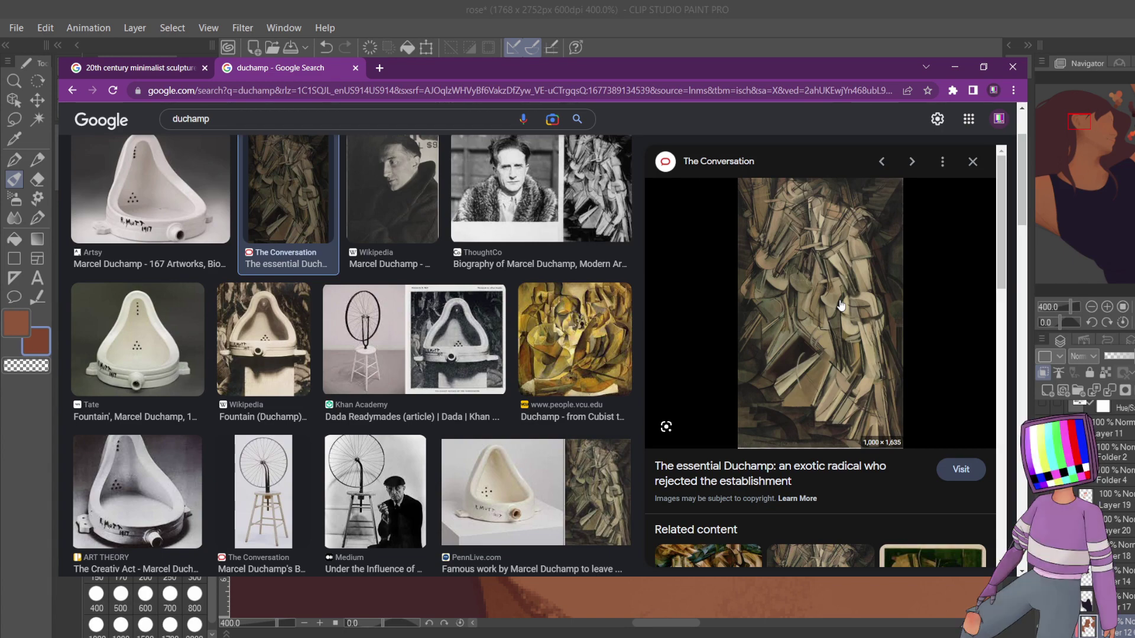
{"action": "scroll", "coordinate": [841, 305], "scroll_direction": "down", "scroll_amount": 5}
{"action": "scroll", "coordinate": [701, 338], "scroll_direction": "up", "scroll_amount": 5}
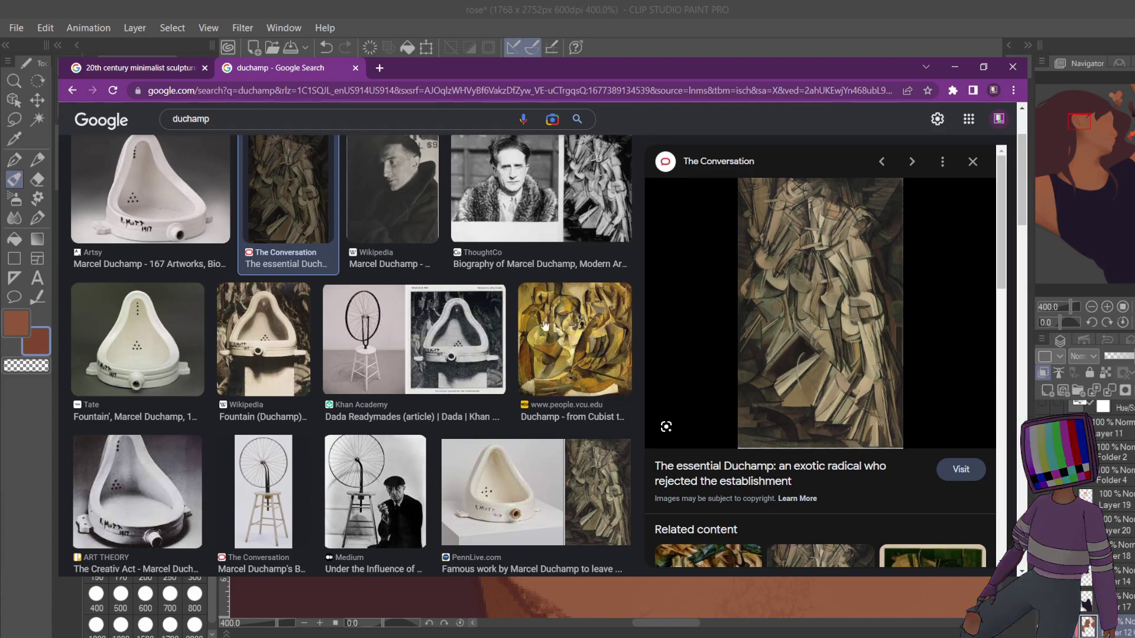
- Look further through the Duchamp images and preview ICA Philadelphia's black-and-white photo of the "His Twine" string installation
{"action": "scroll", "coordinate": [540, 334], "scroll_direction": "down", "scroll_amount": 6}
{"action": "scroll", "coordinate": [540, 334], "scroll_direction": "down", "scroll_amount": 15}
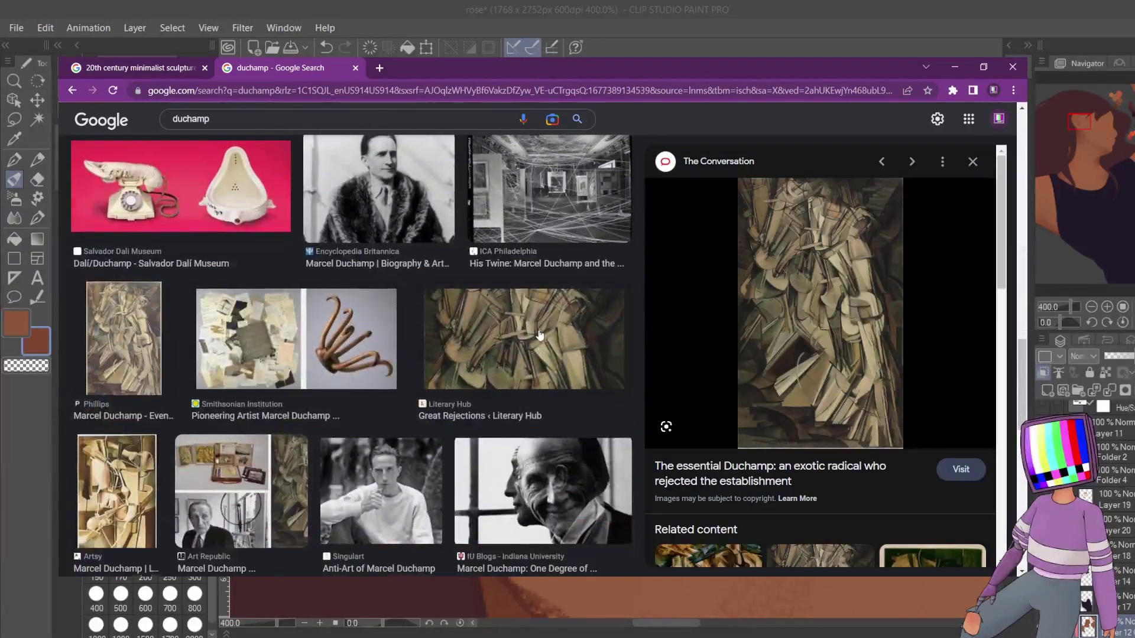
{"action": "scroll", "coordinate": [539, 335], "scroll_direction": "up", "scroll_amount": 1}
{"action": "left_click", "coordinate": [549, 255]}
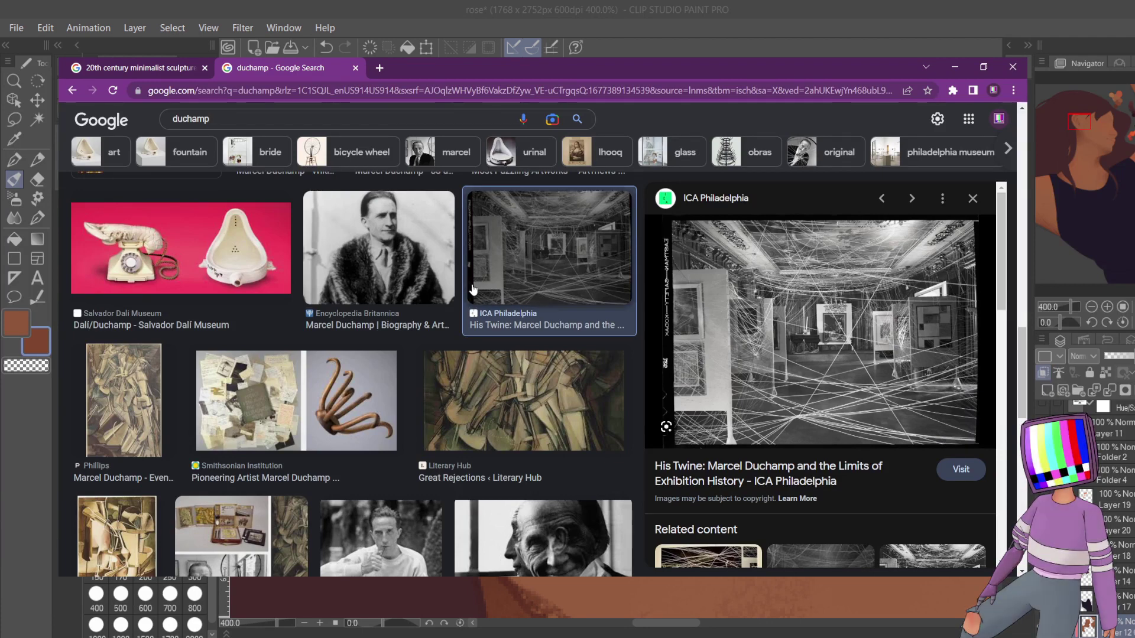
{"action": "scroll", "coordinate": [473, 288], "scroll_direction": "down", "scroll_amount": 1}
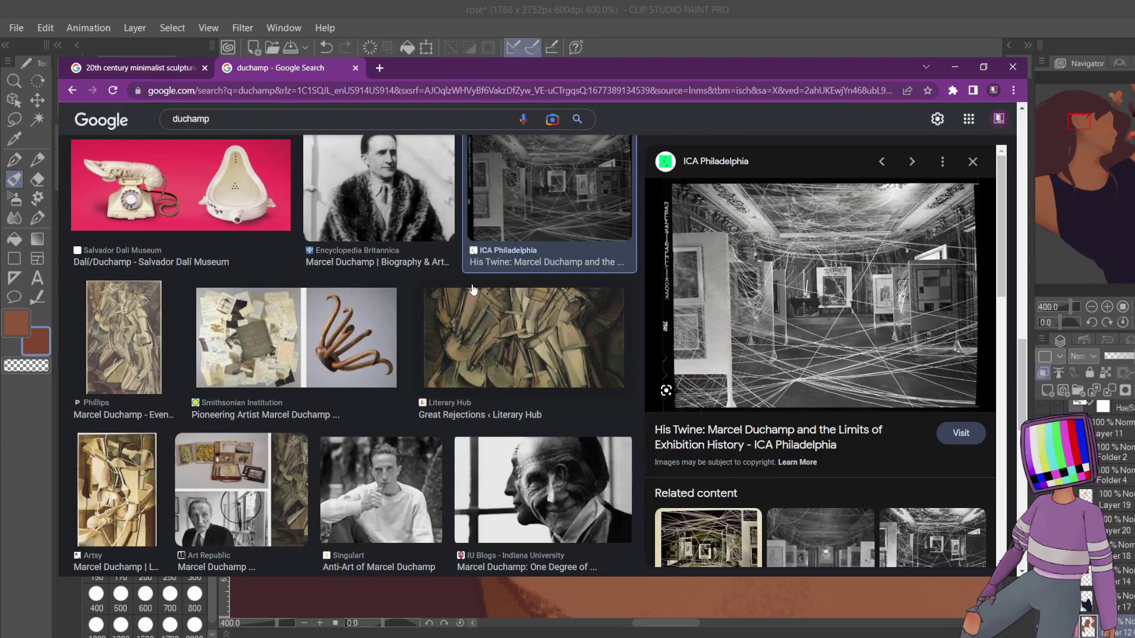
{"action": "scroll", "coordinate": [473, 289], "scroll_direction": "down", "scroll_amount": 5}
{"action": "scroll", "coordinate": [473, 289], "scroll_direction": "down", "scroll_amount": 2}
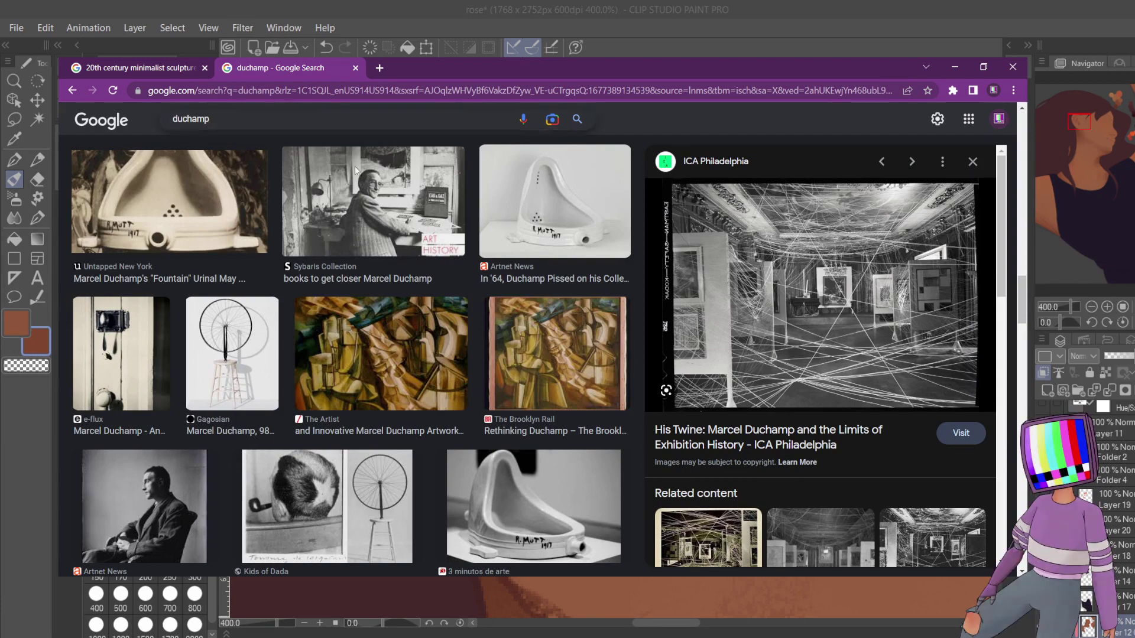
{"action": "scroll", "coordinate": [355, 171], "scroll_direction": "down", "scroll_amount": 5}
- Return to the minimalist sculpture results and replace them with a Google Images search for "dada art movement"
{"action": "left_click", "coordinate": [118, 67]}
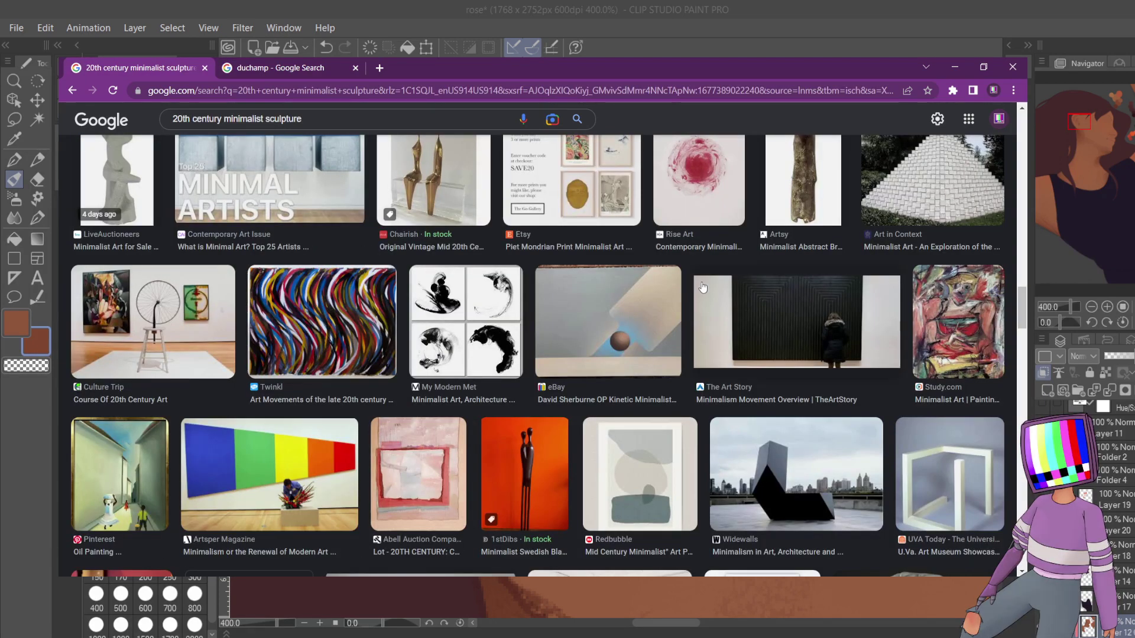
{"action": "scroll", "coordinate": [702, 287], "scroll_direction": "down", "scroll_amount": 5}
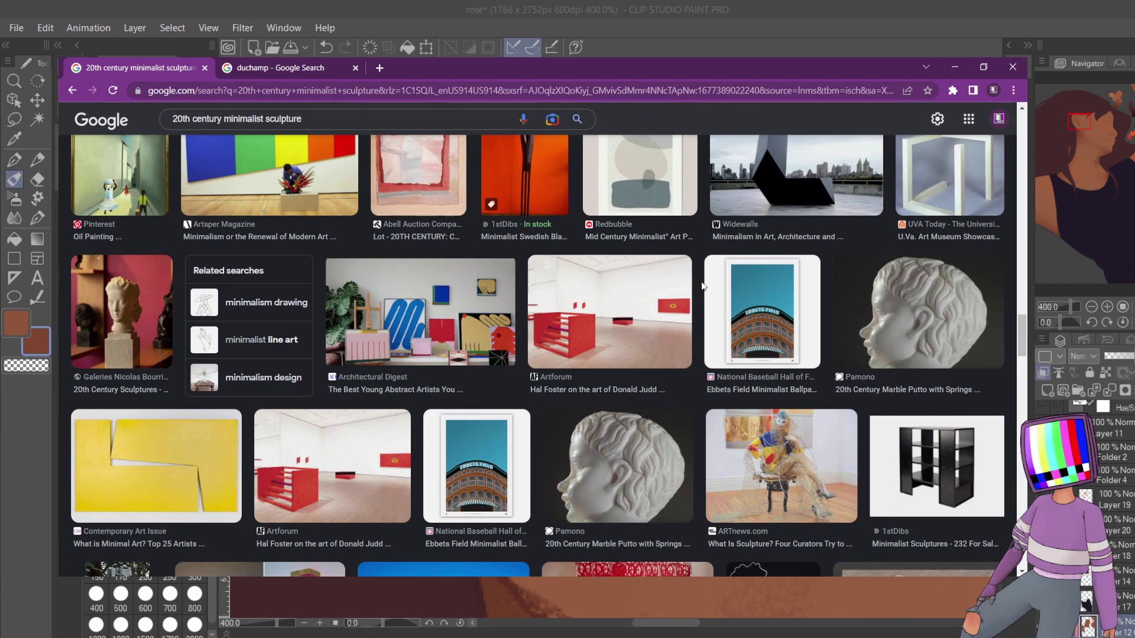
{"action": "left_click", "coordinate": [372, 92]}
{"action": "type", "text": "dada"}
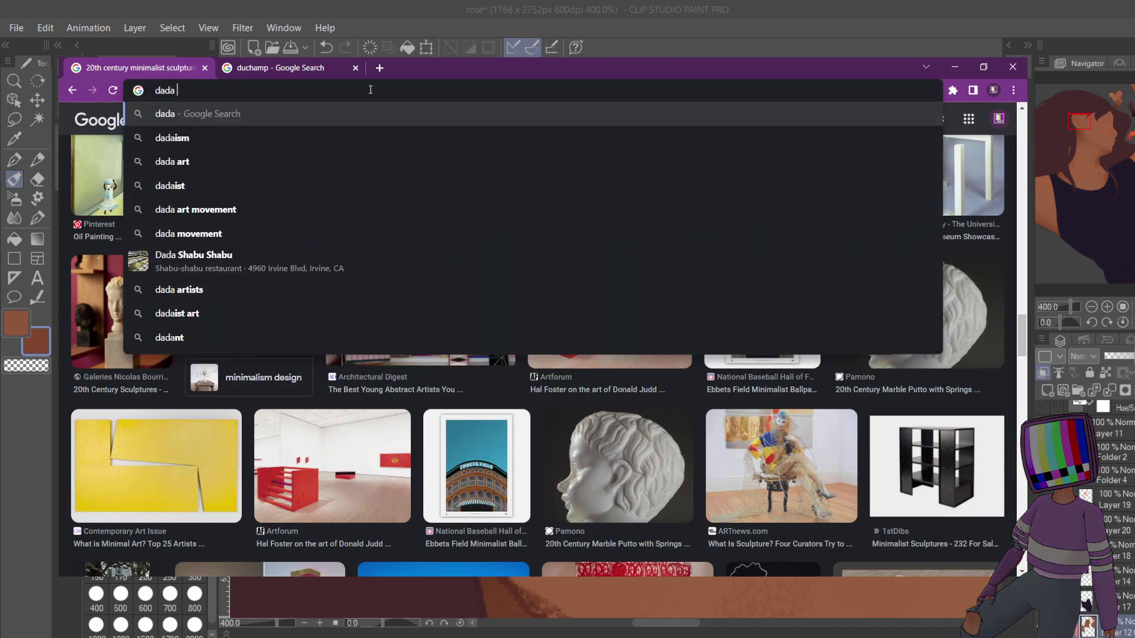
{"action": "key", "text": "Down"}
{"action": "key", "text": "Down"}
{"action": "key", "text": "Return"}
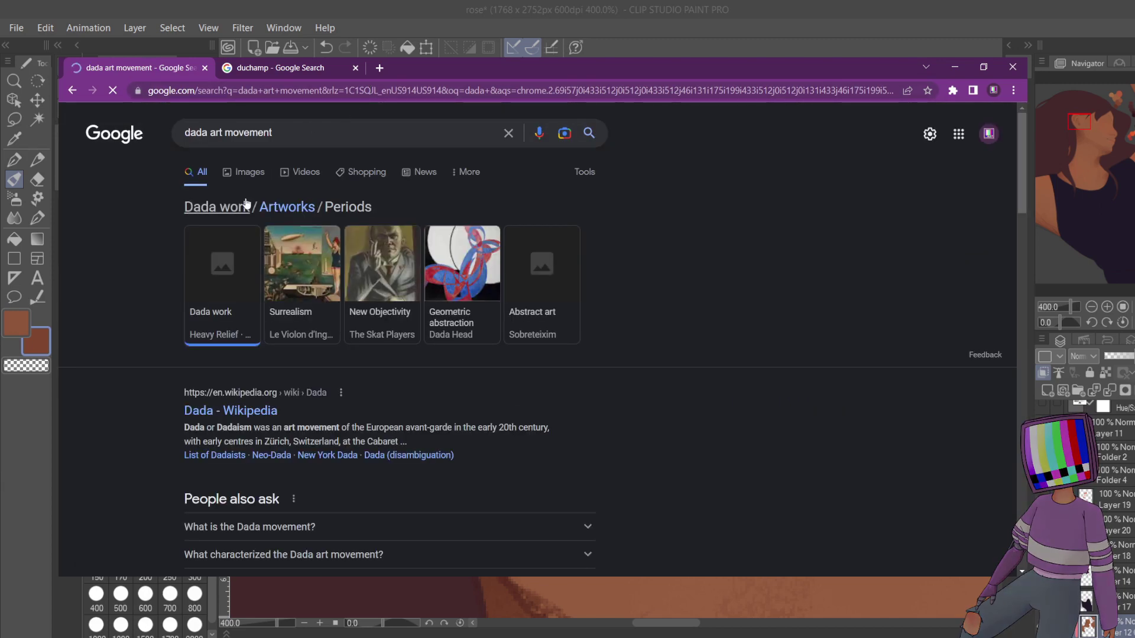
{"action": "left_click", "coordinate": [246, 178]}
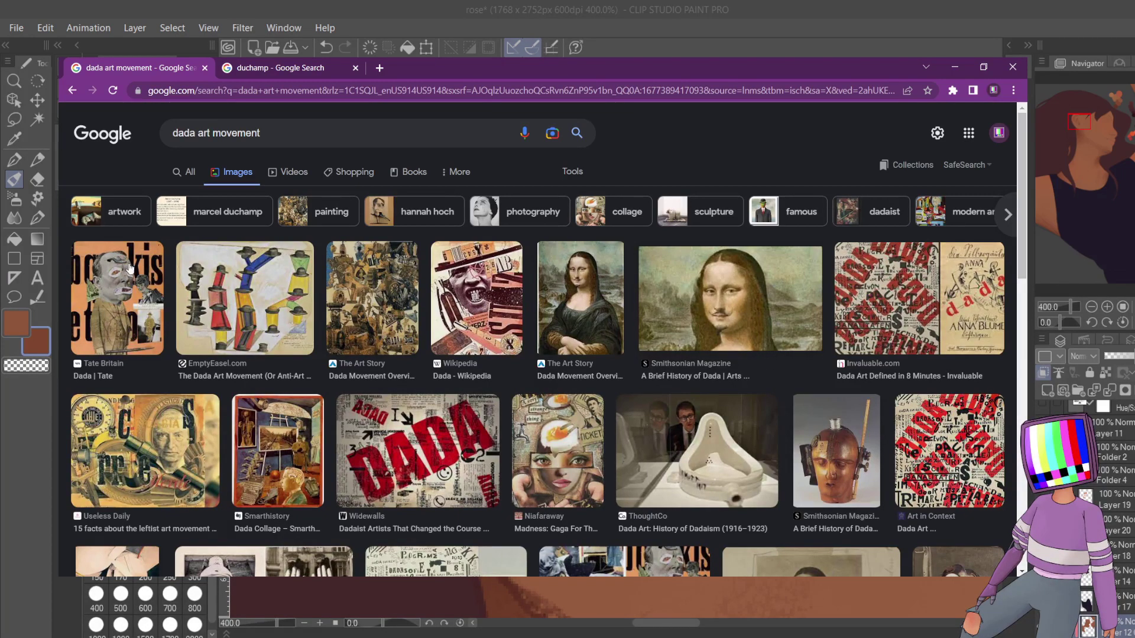
- Preview Smithsonian Magazine's moustached Mona Lisa and look further through the Dada image results
{"action": "scroll", "coordinate": [559, 313], "scroll_direction": "down", "scroll_amount": 3}
{"action": "scroll", "coordinate": [558, 325], "scroll_direction": "up", "scroll_amount": 2}
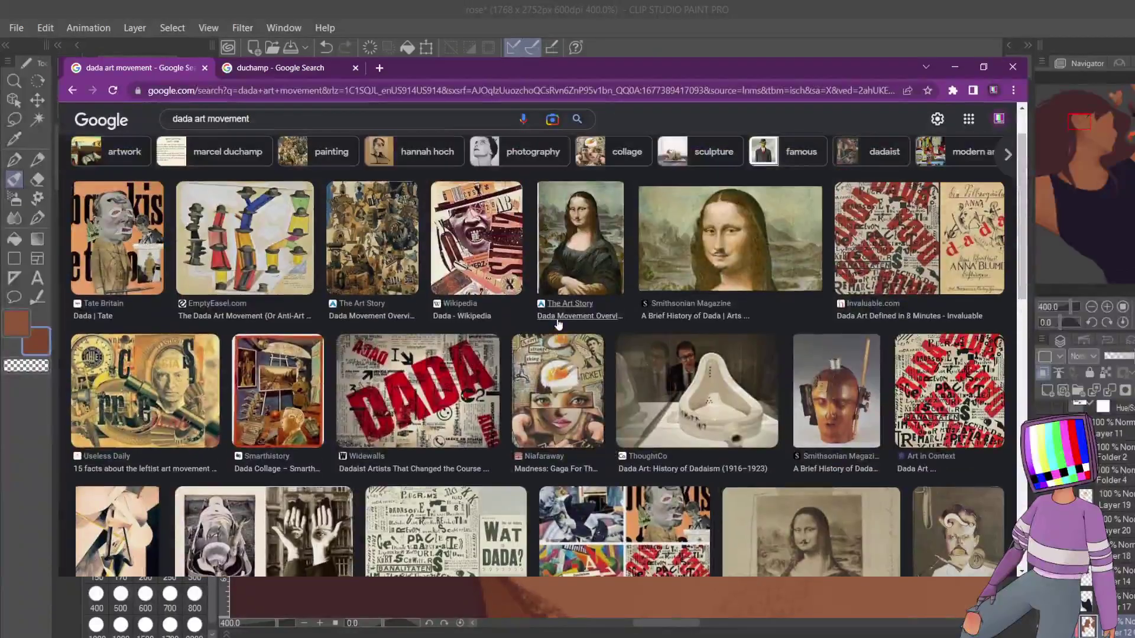
{"action": "left_click", "coordinate": [680, 278]}
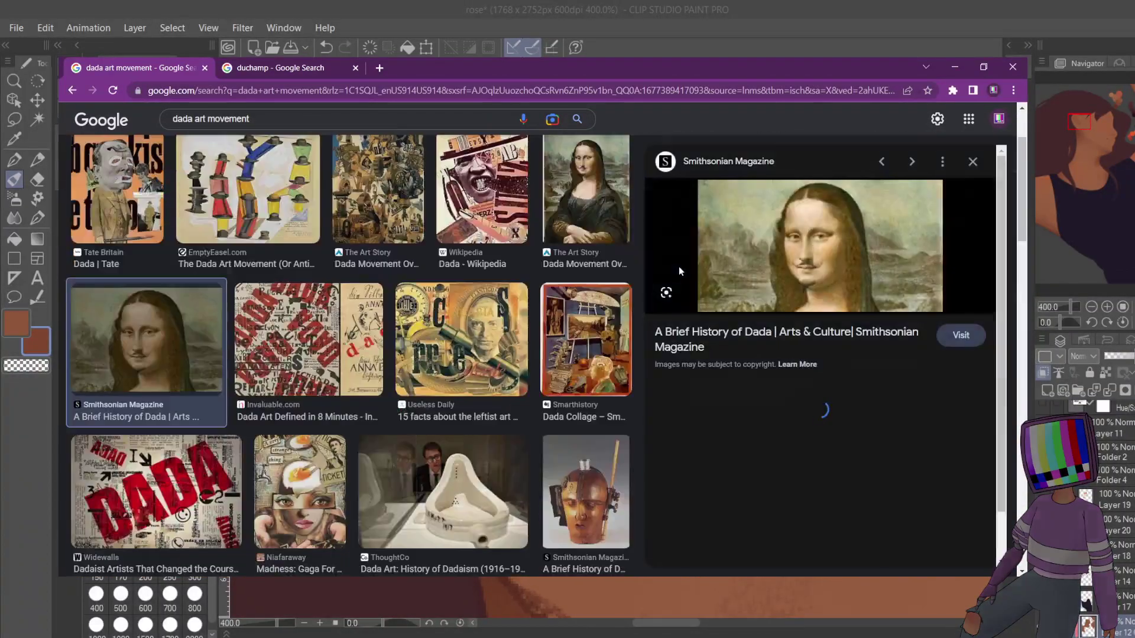
{"action": "scroll", "coordinate": [573, 307], "scroll_direction": "down", "scroll_amount": 4}
{"action": "scroll", "coordinate": [572, 307], "scroll_direction": "down", "scroll_amount": 7}
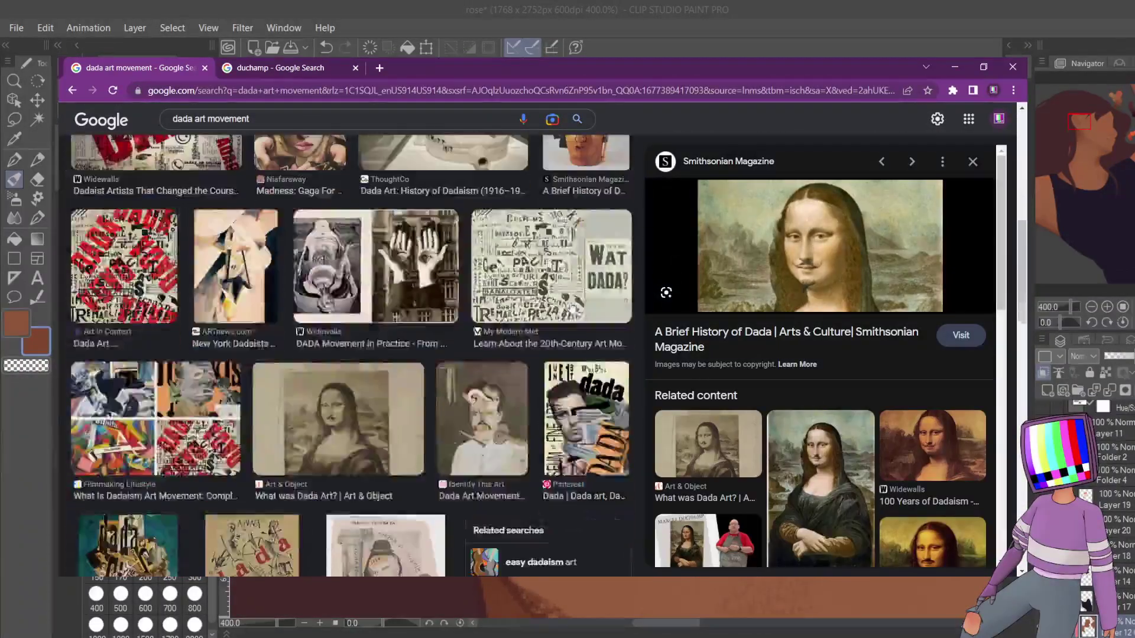
{"action": "scroll", "coordinate": [572, 308], "scroll_direction": "down", "scroll_amount": 2}
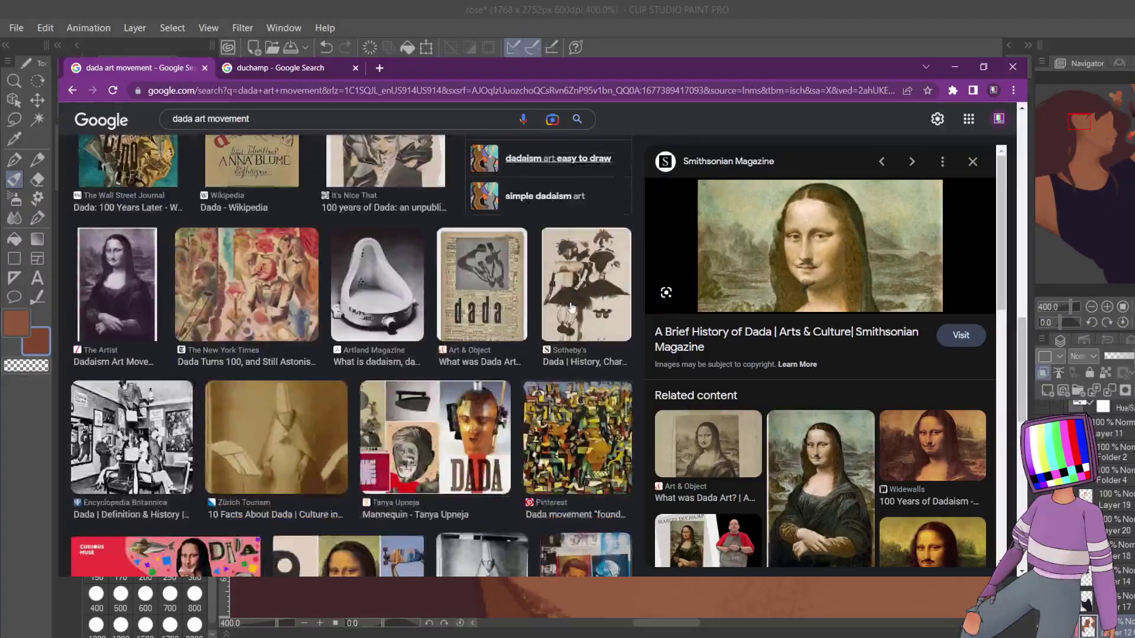
- Preview Artland Magazine's black-and-white urinal photo and continue looking through the Dada artworks
{"action": "left_click", "coordinate": [403, 296]}
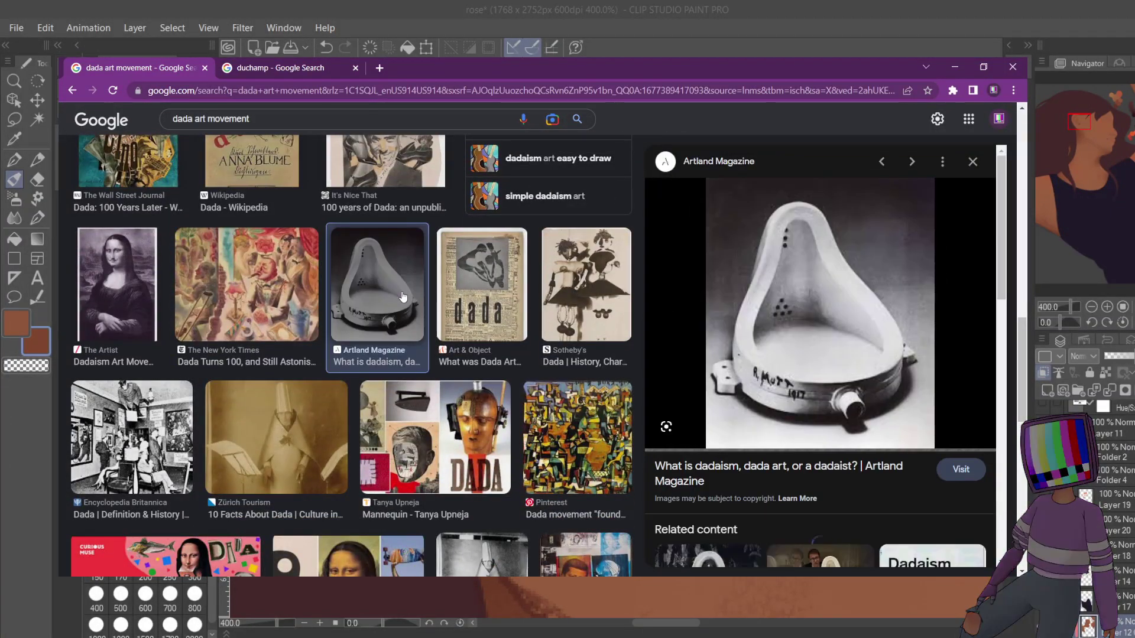
{"action": "scroll", "coordinate": [396, 295], "scroll_direction": "down", "scroll_amount": 5}
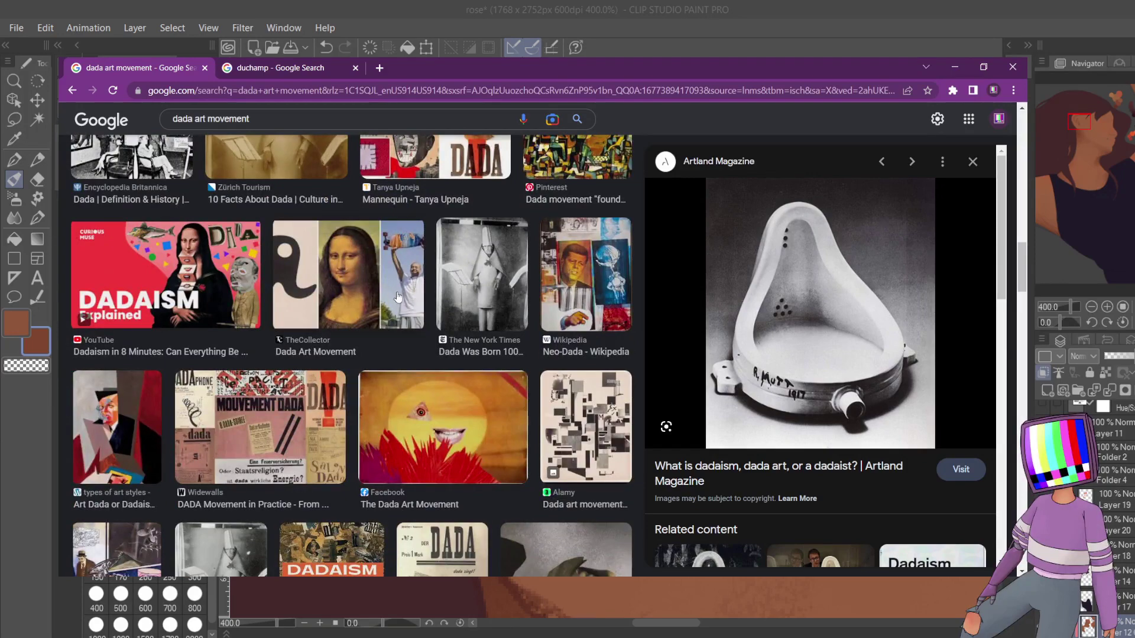
{"action": "scroll", "coordinate": [399, 298], "scroll_direction": "down", "scroll_amount": 8}
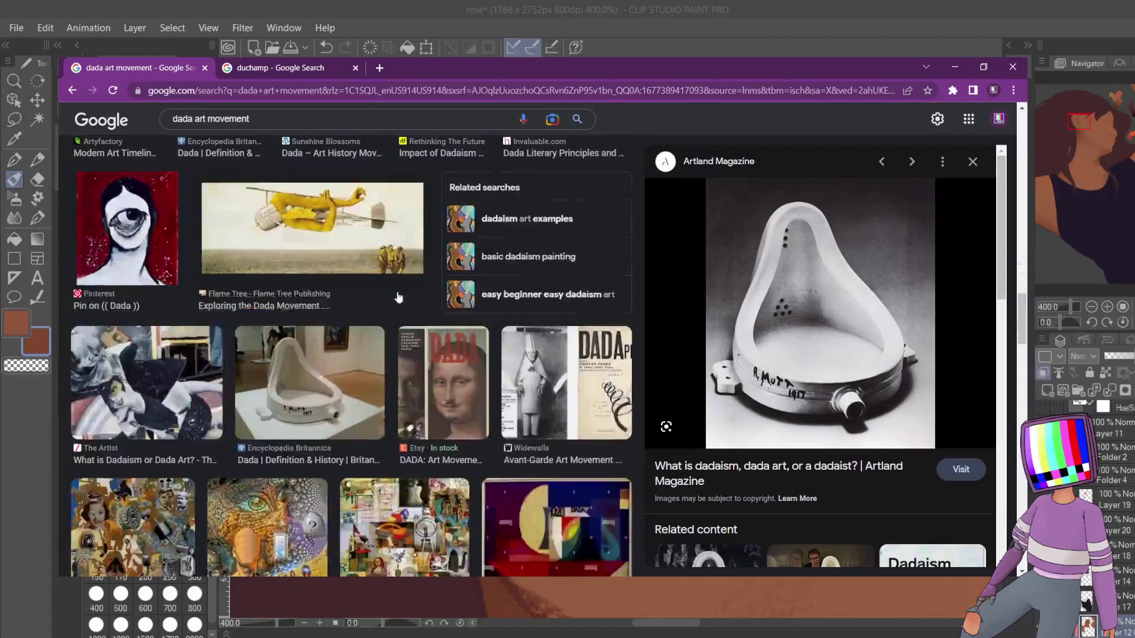
{"action": "scroll", "coordinate": [399, 298], "scroll_direction": "down", "scroll_amount": 4}
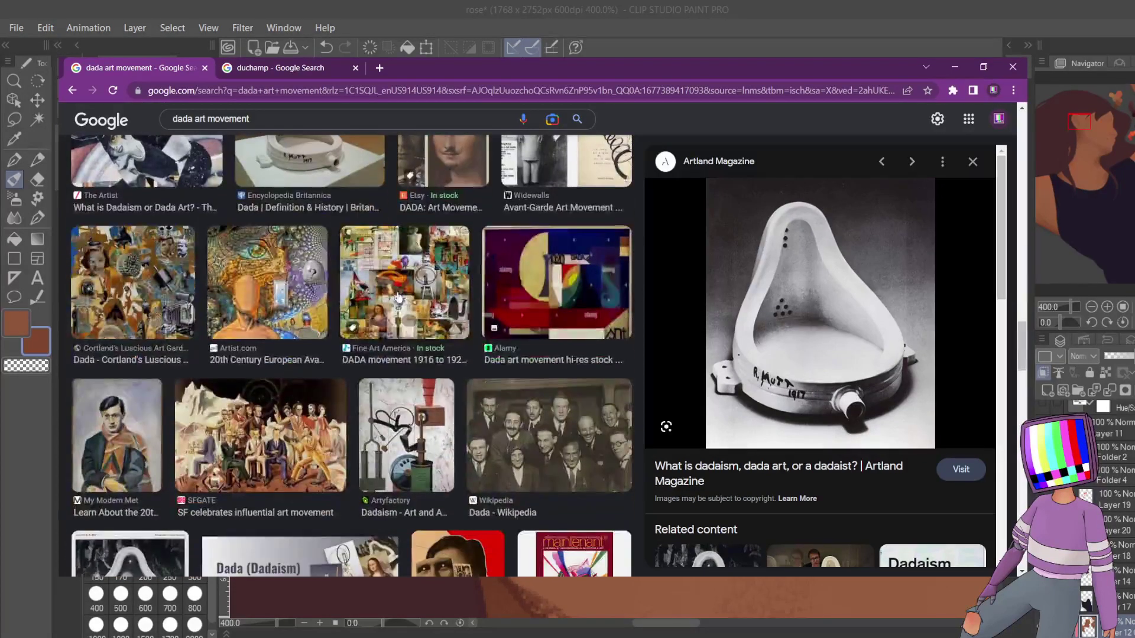
- Preview the faceless-figure artwork from Artist.com and the red-bordered Dada collage from Smarthistory
{"action": "left_click", "coordinate": [288, 308]}
{"action": "scroll", "coordinate": [355, 331], "scroll_direction": "up", "scroll_amount": 10}
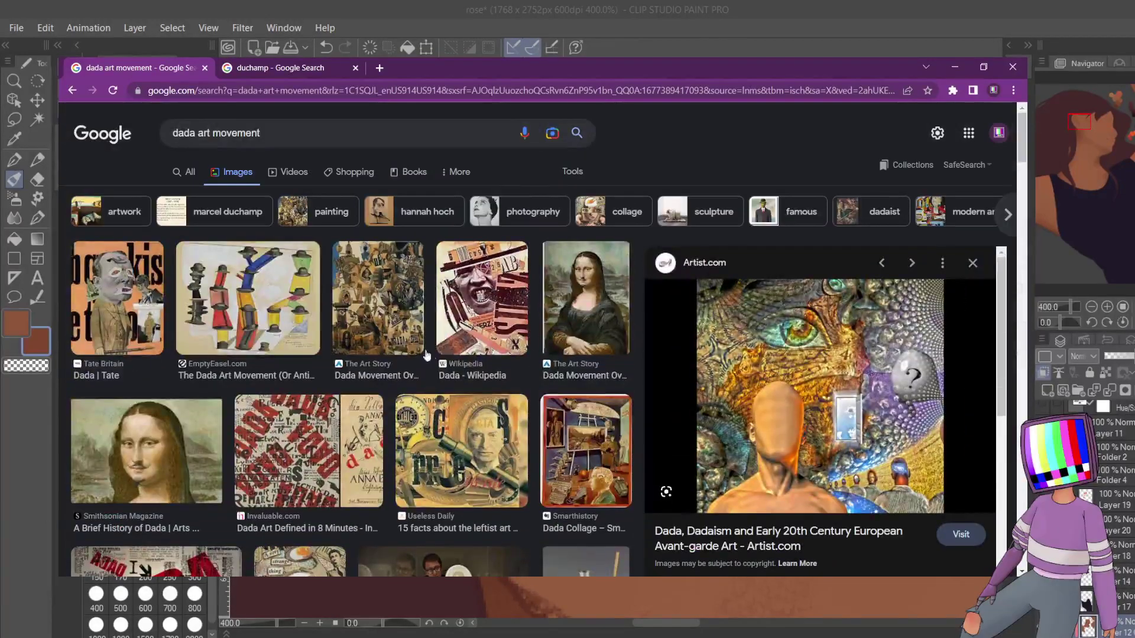
{"action": "left_click", "coordinate": [585, 449]}
{"action": "scroll", "coordinate": [473, 381], "scroll_direction": "up", "scroll_amount": 2}
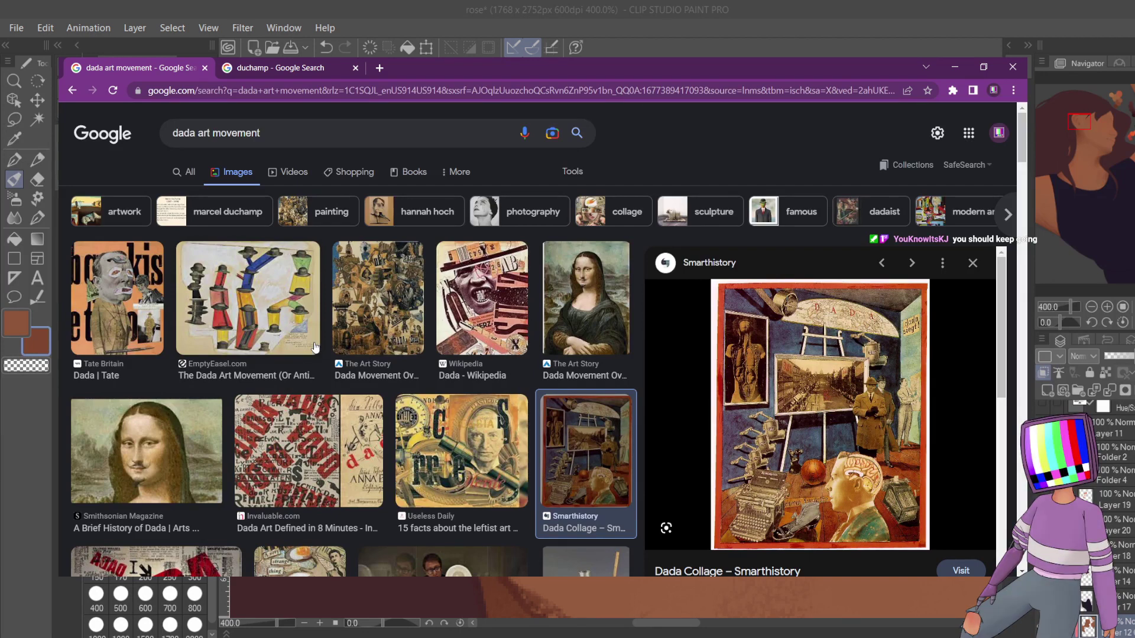
- Go back through the browsing history to the start of the "20th century minimalist sculpture" image results
{"action": "left_click", "coordinate": [73, 94]}
{"action": "left_click", "coordinate": [73, 93]}
{"action": "left_click", "coordinate": [74, 94]}
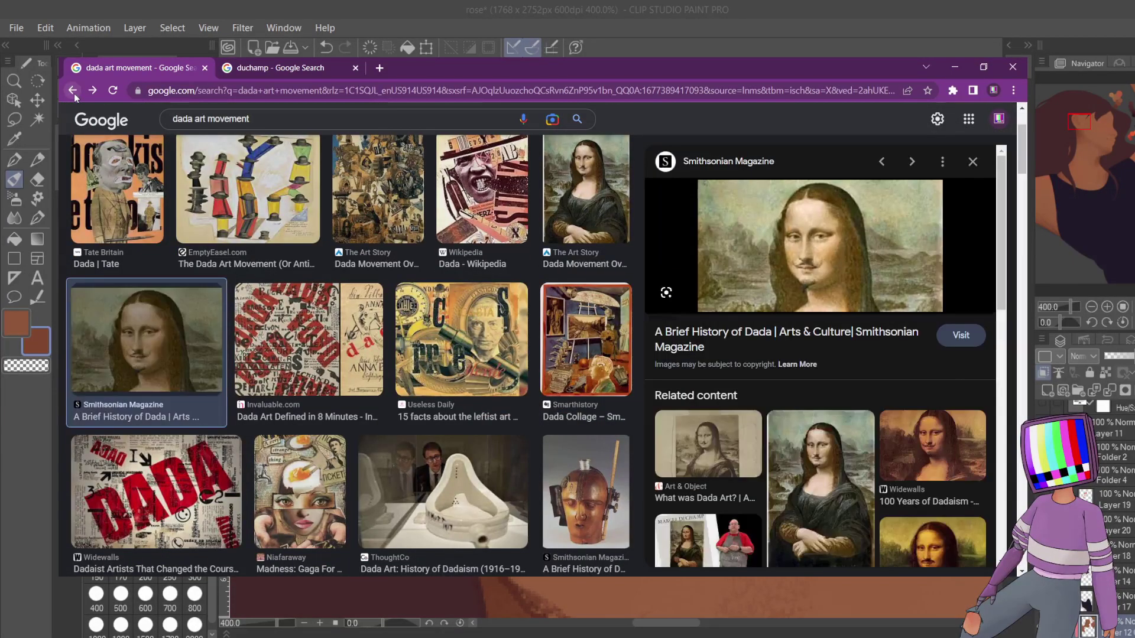
{"action": "left_click", "coordinate": [73, 93]}
{"action": "left_click", "coordinate": [73, 94]}
{"action": "left_click", "coordinate": [73, 91]}
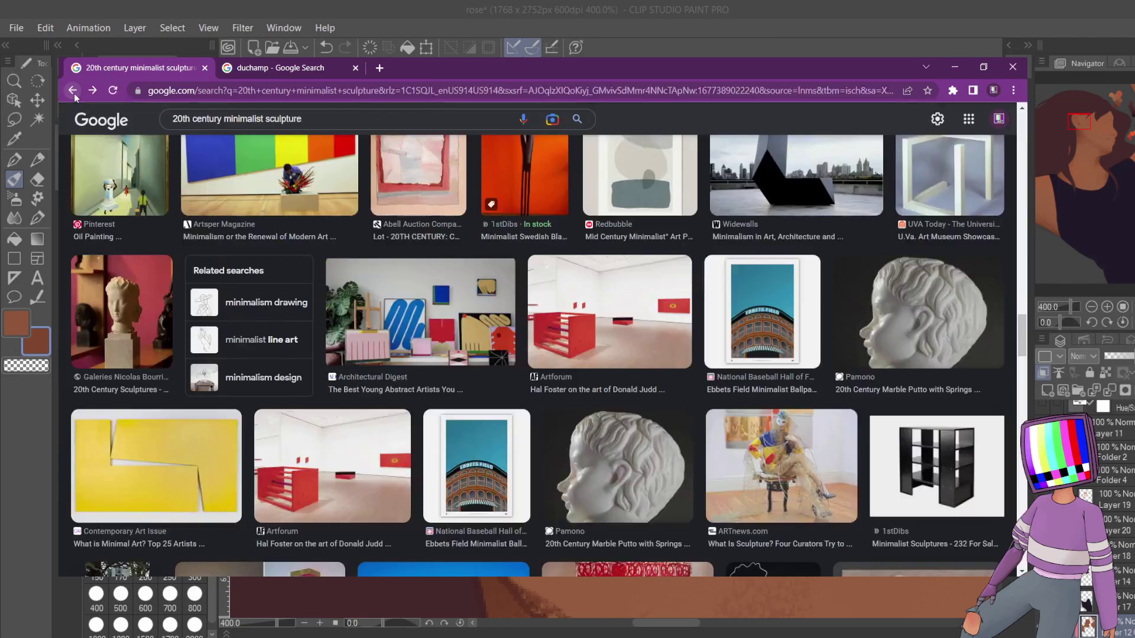
{"action": "scroll", "coordinate": [414, 304], "scroll_direction": "up", "scroll_amount": 10}
{"action": "scroll", "coordinate": [414, 305], "scroll_direction": "up", "scroll_amount": 5}
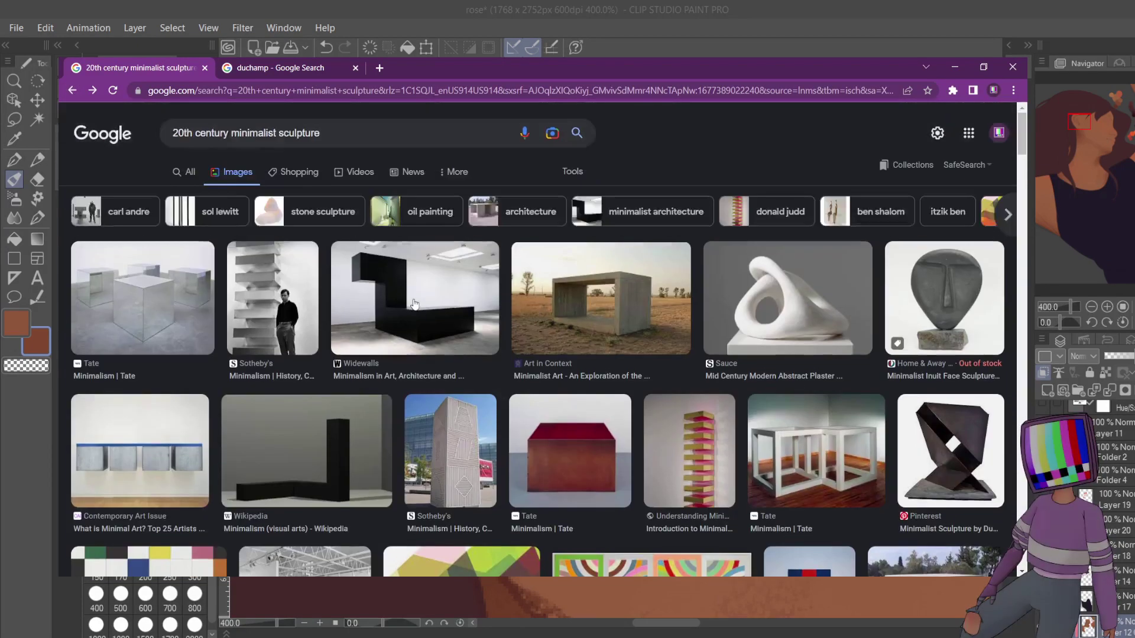
- Preview the Tate's mirrored cubes picture and look over its related content and the neighbouring minimalist results
{"action": "left_click", "coordinate": [102, 307]}
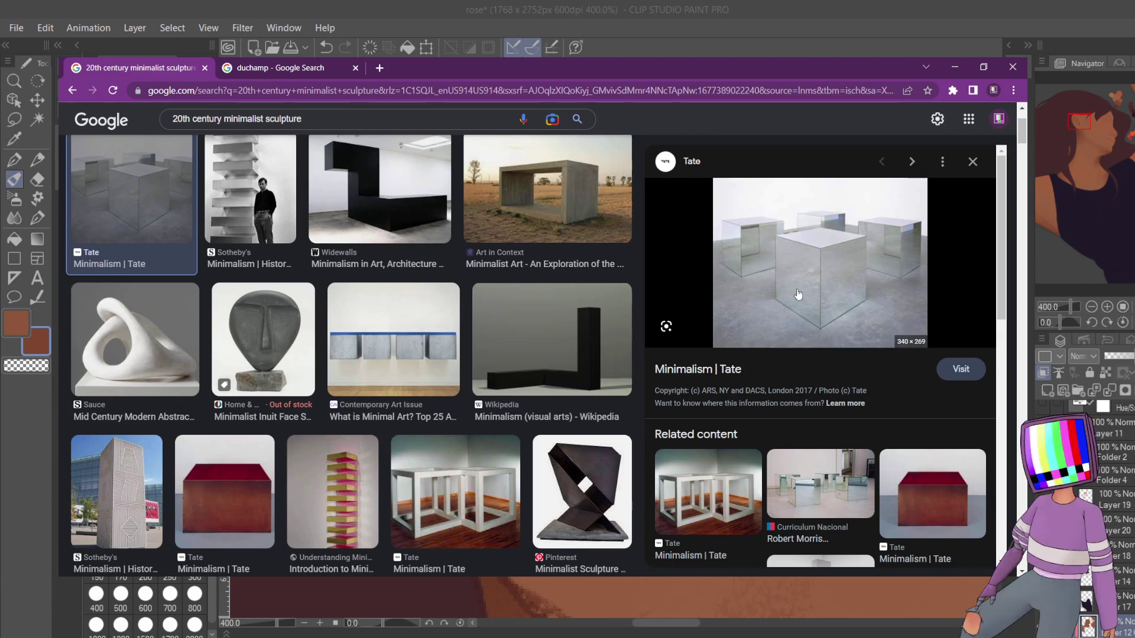
{"action": "scroll", "coordinate": [798, 294], "scroll_direction": "down", "scroll_amount": 2}
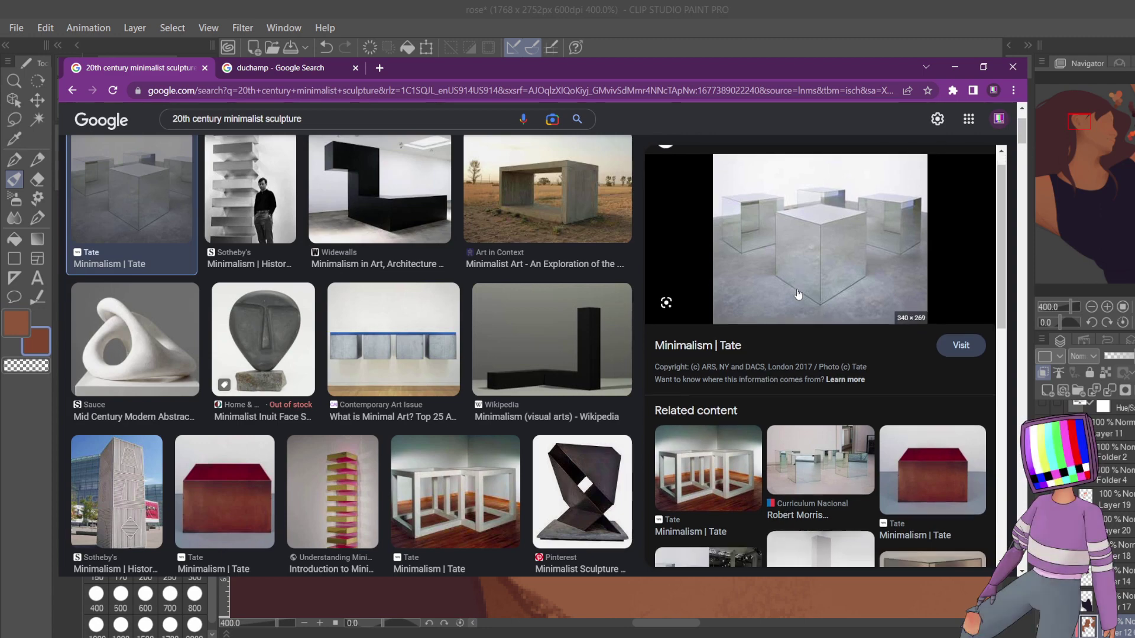
{"action": "scroll", "coordinate": [644, 310], "scroll_direction": "down", "scroll_amount": 6}
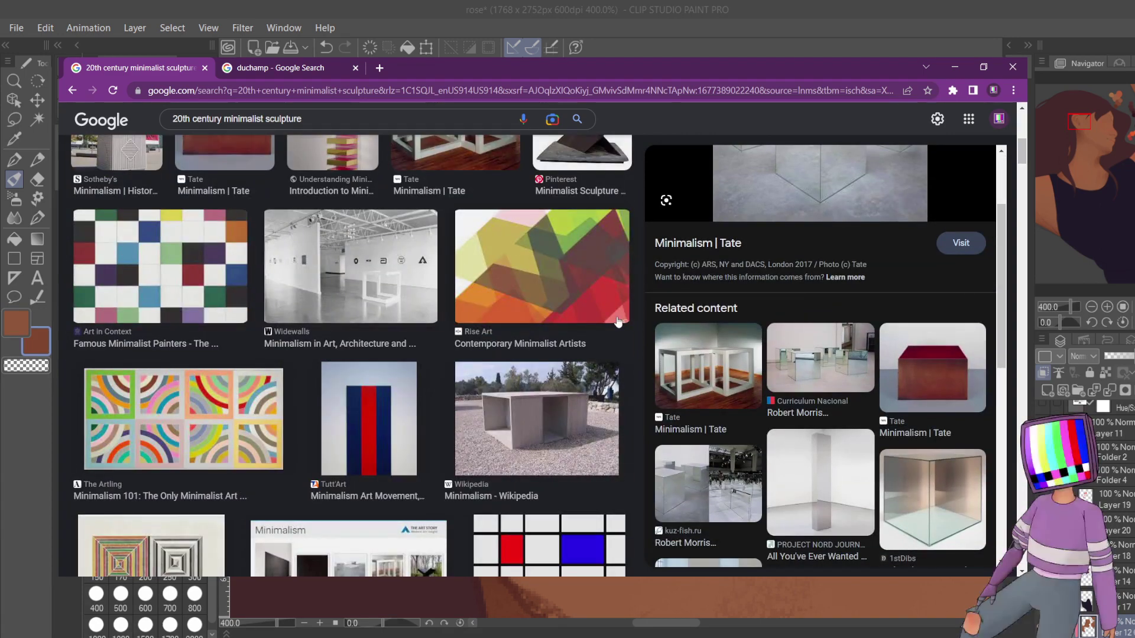
{"action": "scroll", "coordinate": [617, 321], "scroll_direction": "up", "scroll_amount": 6}
{"action": "scroll", "coordinate": [849, 316], "scroll_direction": "up", "scroll_amount": 2}
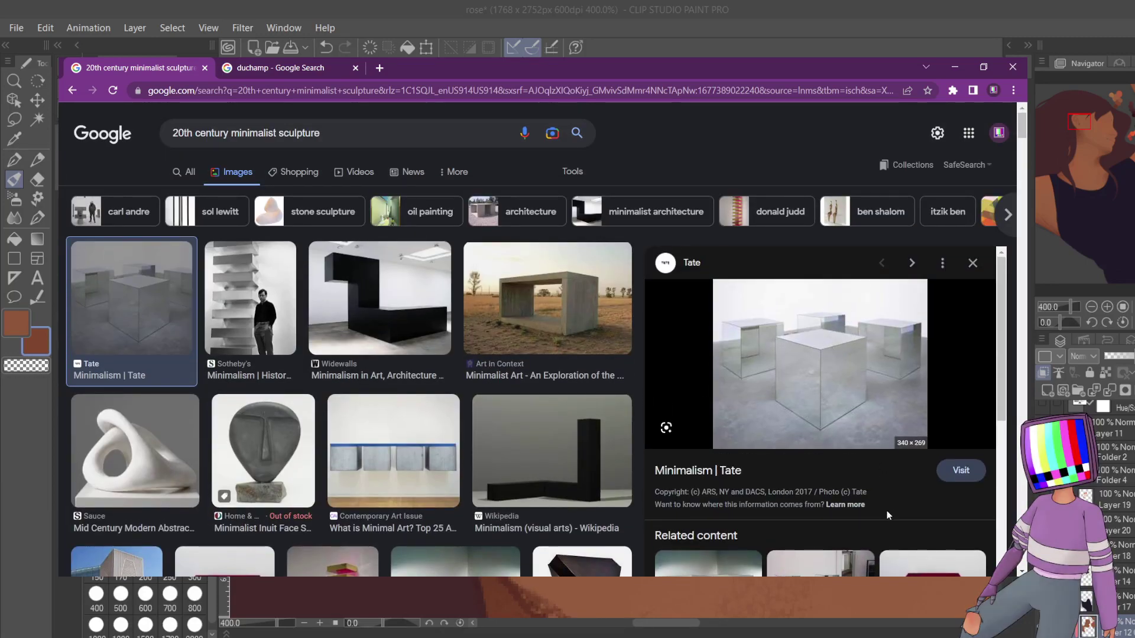
- Open the Tate's mirrored cubes image in its own tab and enlarge it for a closer look
{"action": "middle_click", "coordinate": [898, 470]}
{"action": "left_click", "coordinate": [290, 67]}
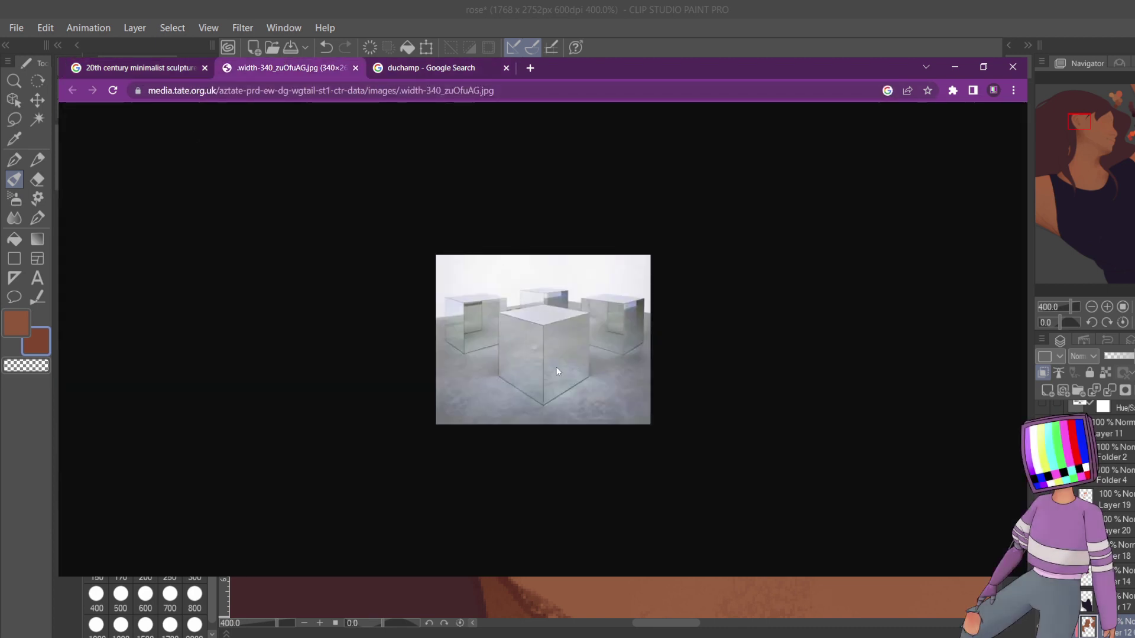
{"action": "scroll", "coordinate": [489, 319], "scroll_direction": "up", "scroll_amount": 8, "text": "ctrl"}
{"action": "scroll", "coordinate": [488, 317], "scroll_direction": "down", "scroll_amount": 2, "text": "ctrl"}
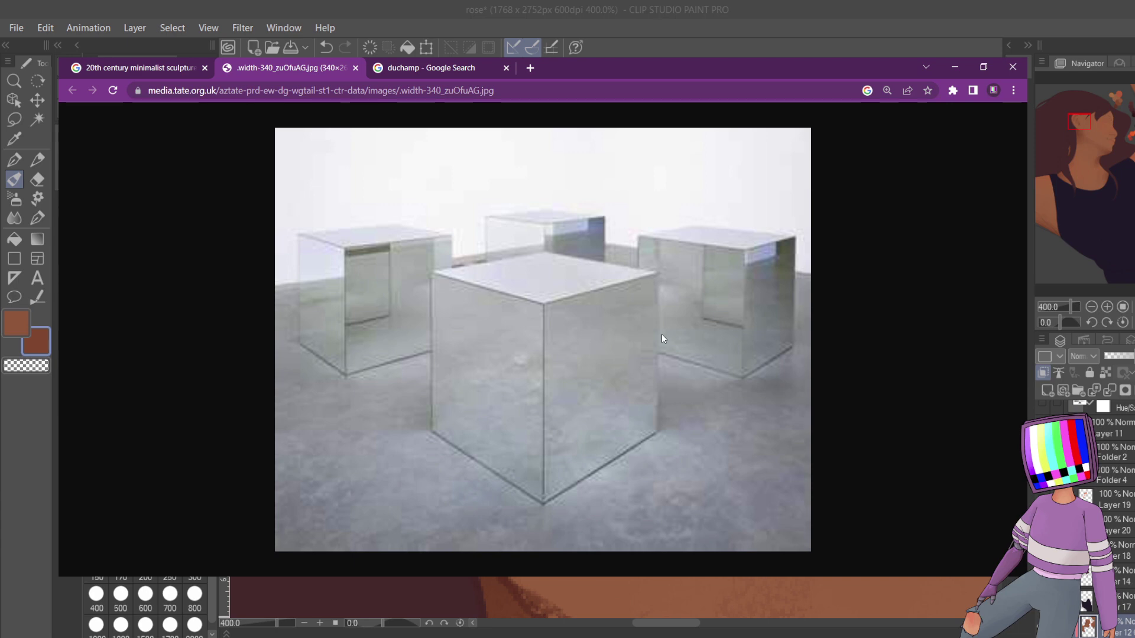
- Return to the Duchamp results tab and run a web search there for "the 100 box art"
{"action": "left_click", "coordinate": [174, 59]}
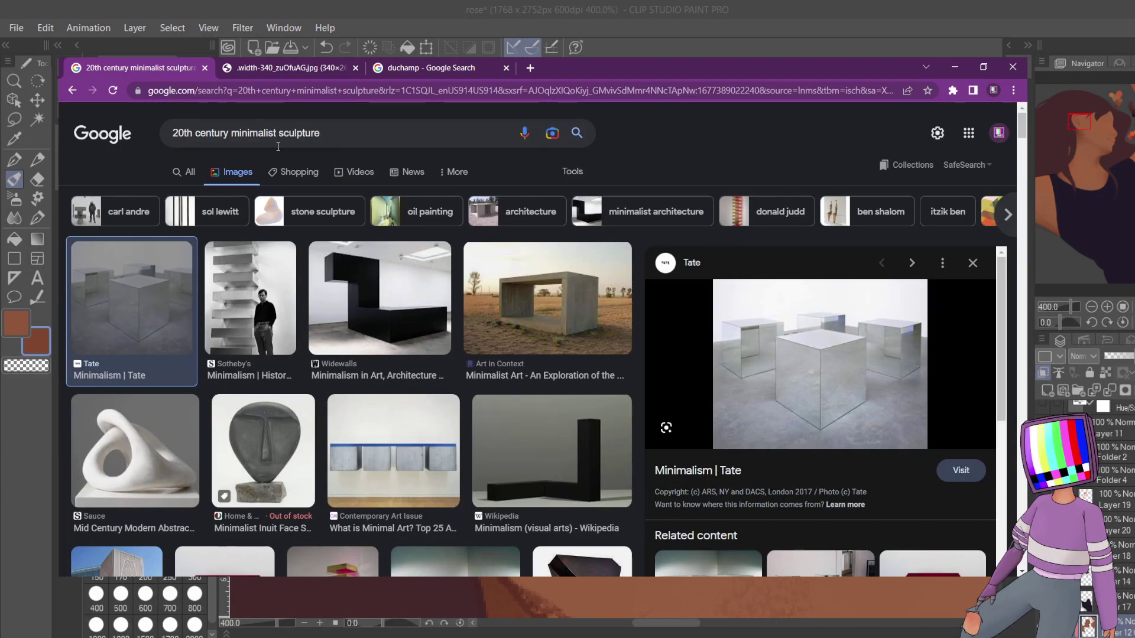
{"action": "left_click", "coordinate": [427, 70]}
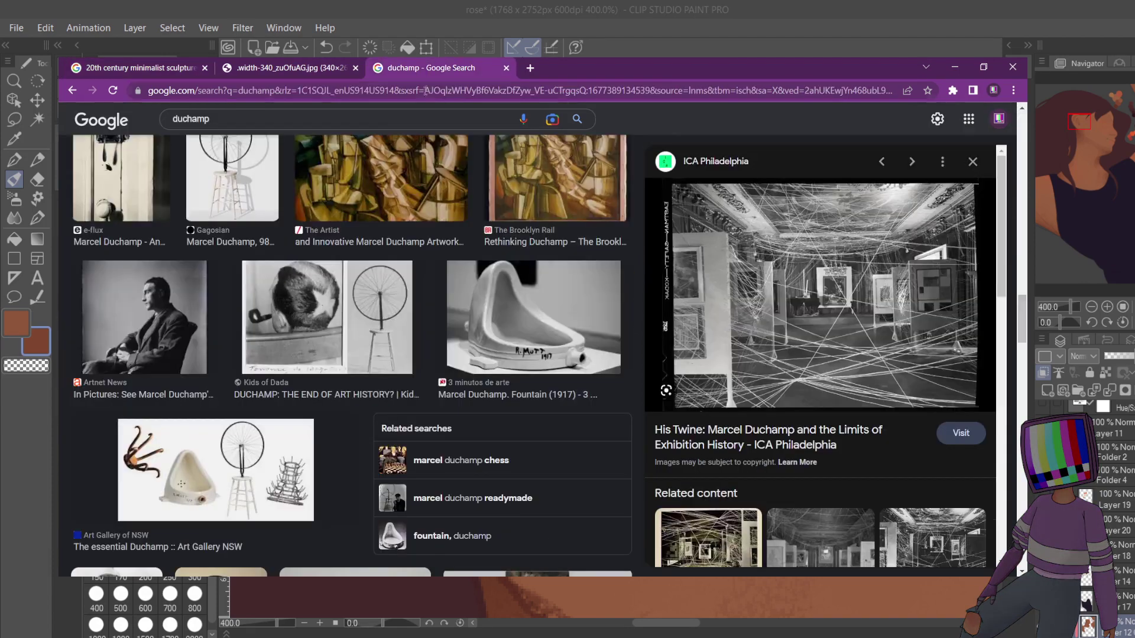
{"action": "left_click", "coordinate": [425, 91]}
{"action": "type", "text": "the 1"}
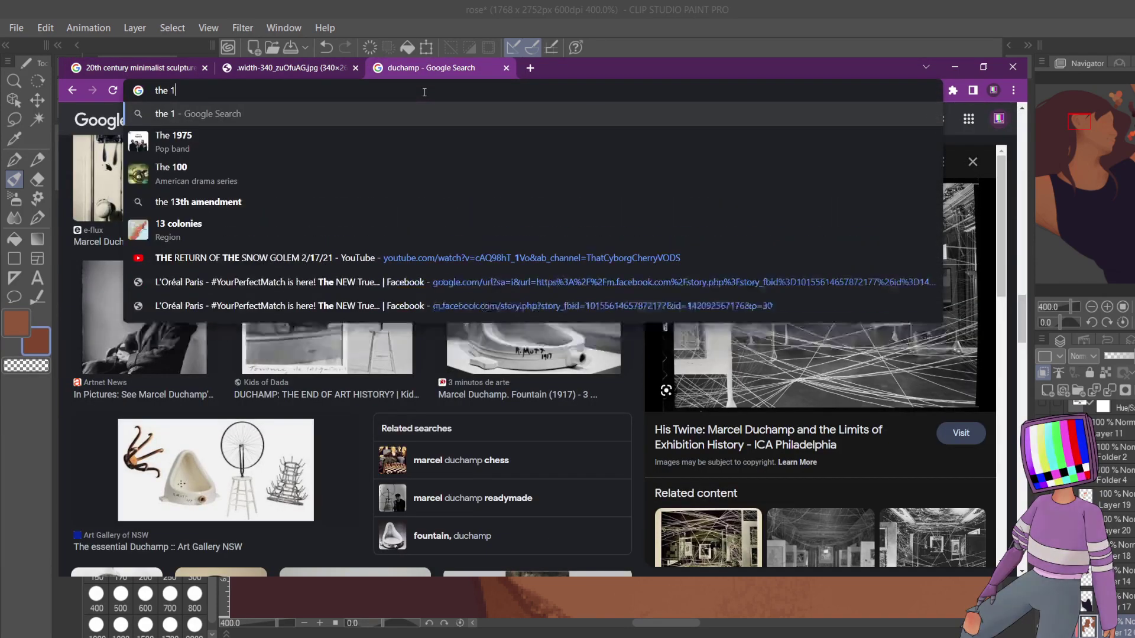
{"action": "type", "text": "00"}
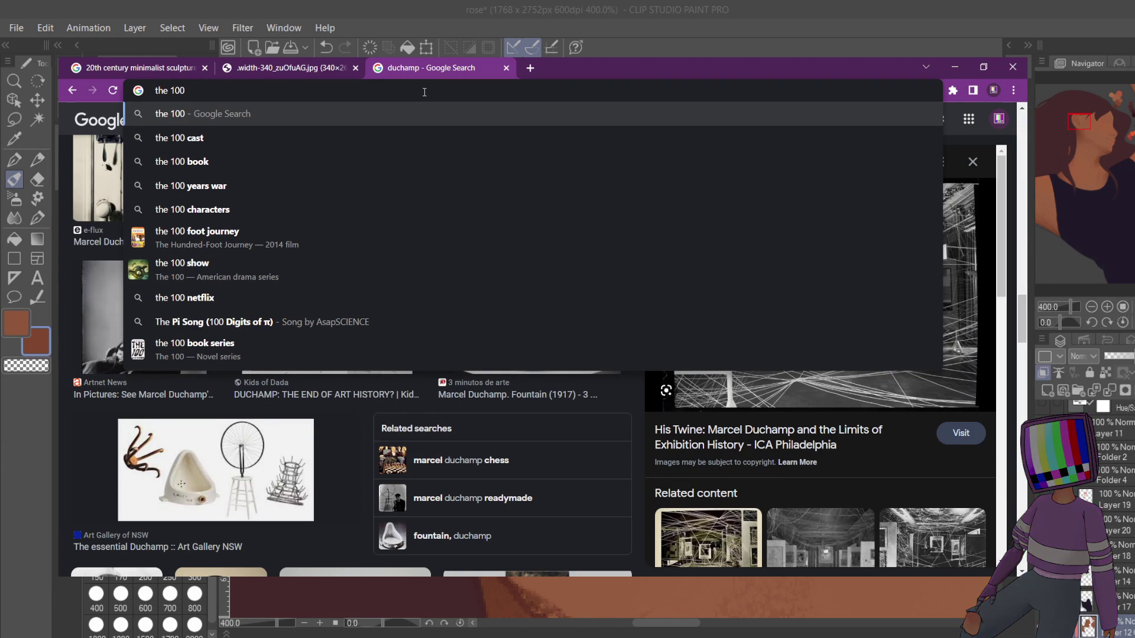
{"action": "type", "text": " bo"}
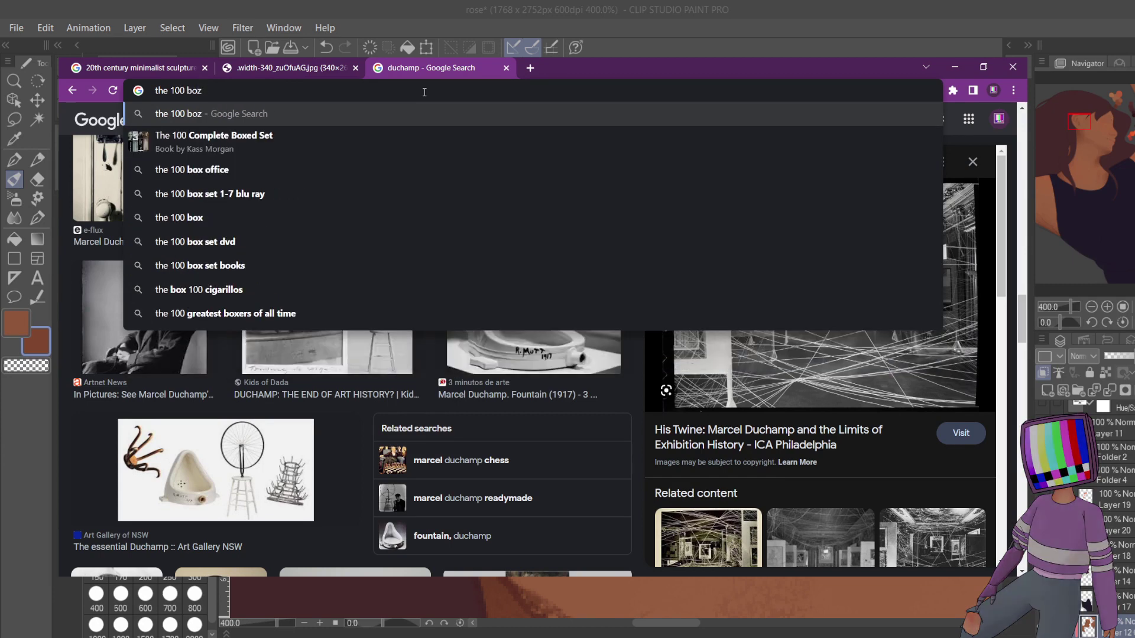
{"action": "type", "text": "x a"}
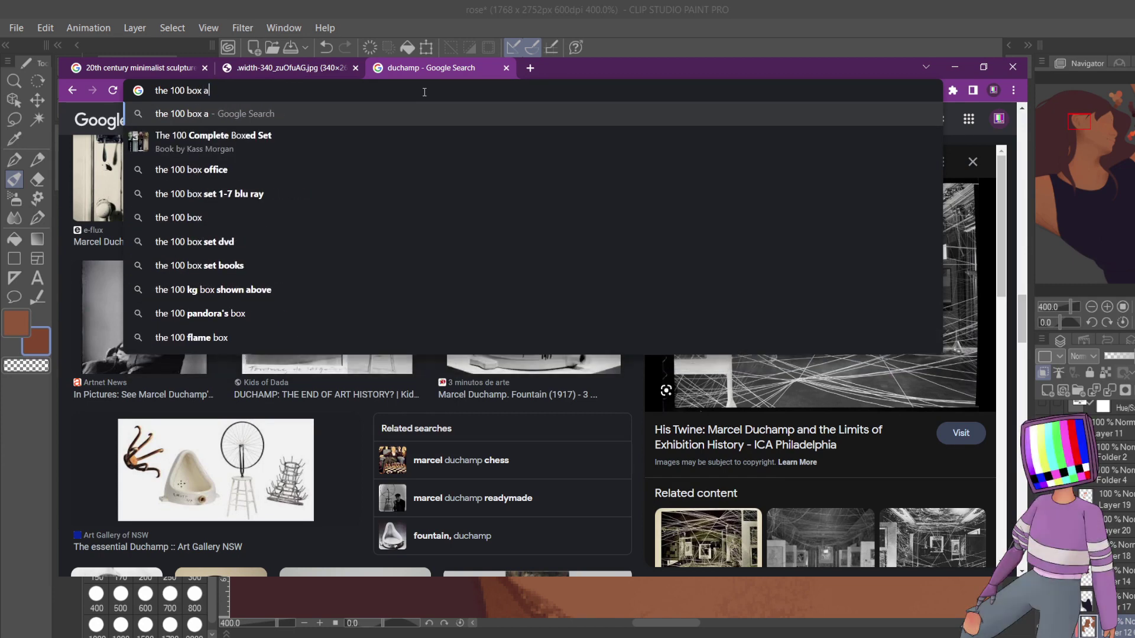
{"action": "type", "text": "rt"}
{"action": "key", "text": "Return"}
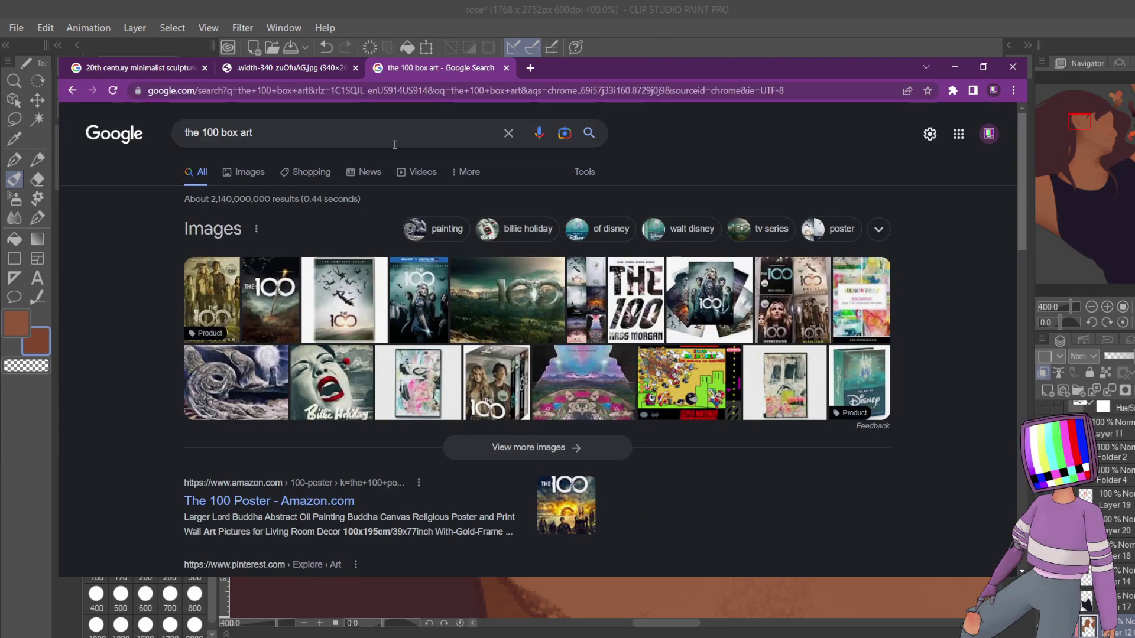
- Refine the search to "the 100 boxes art installation" and show its image results
{"action": "left_click", "coordinate": [241, 134]}
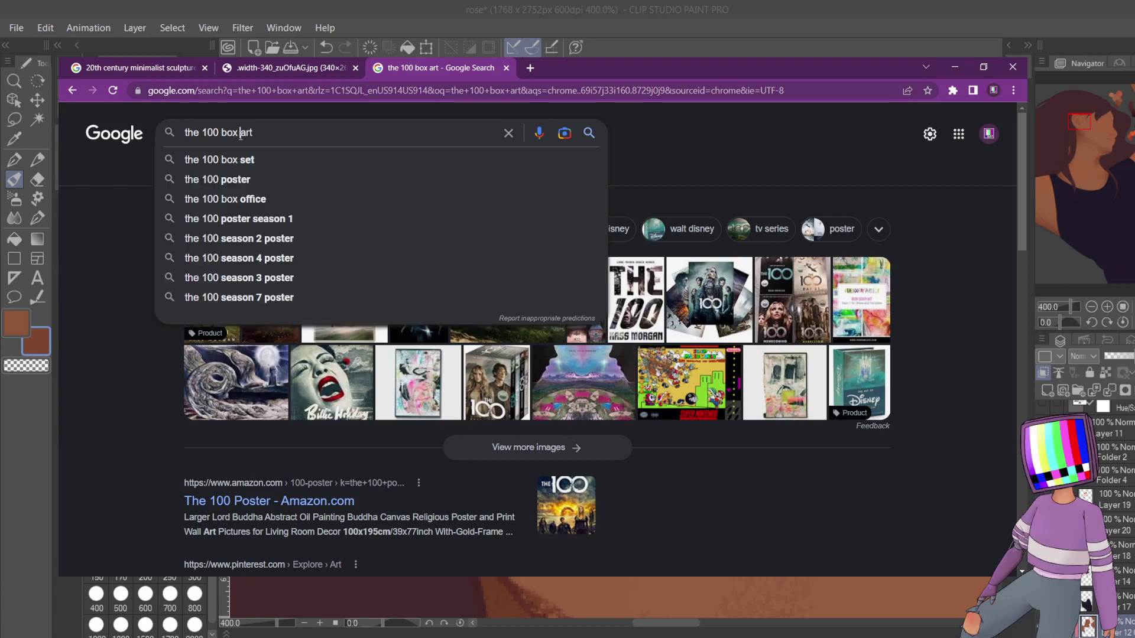
{"action": "type", "text": "es"}
{"action": "left_click", "coordinate": [282, 134]}
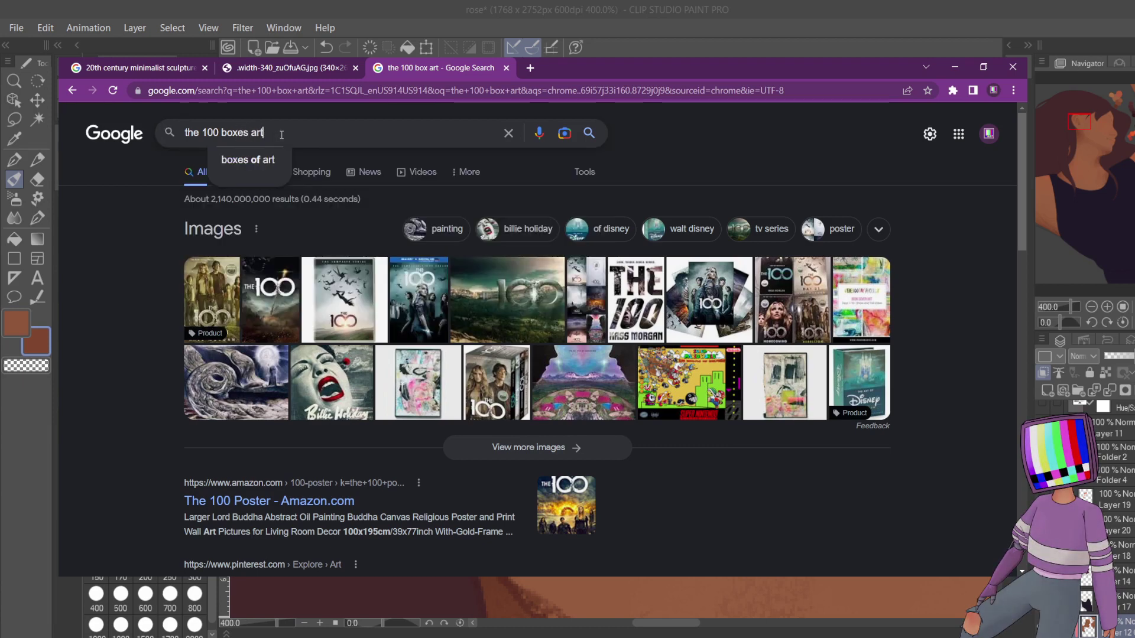
{"action": "type", "text": "insta"}
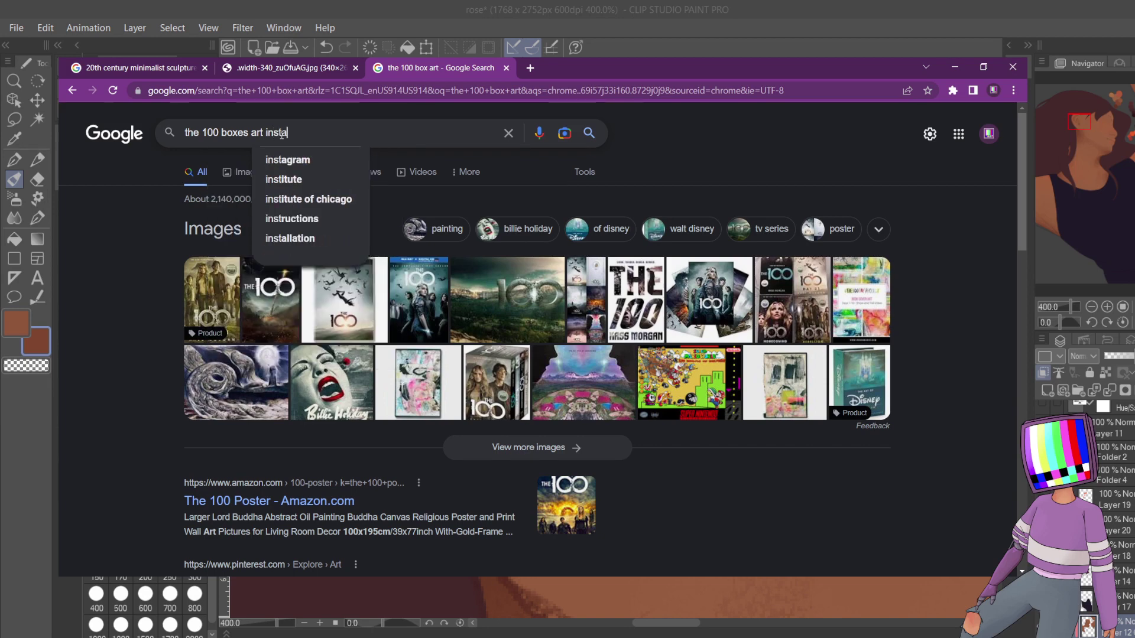
{"action": "type", "text": "llation"}
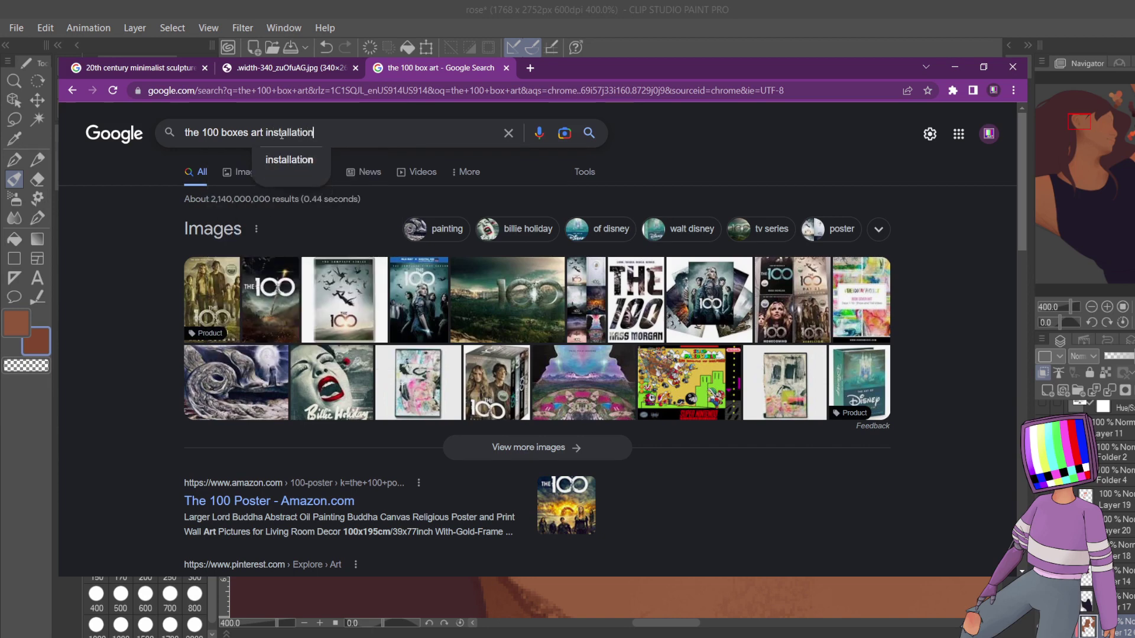
{"action": "key", "text": "Return"}
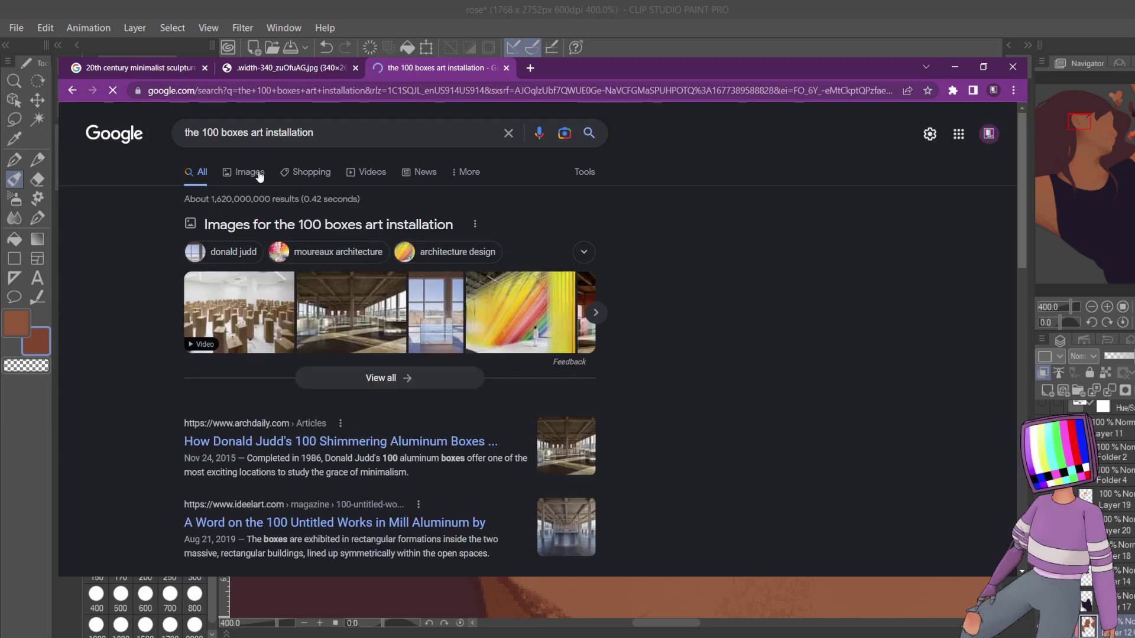
{"action": "left_click", "coordinate": [255, 172]}
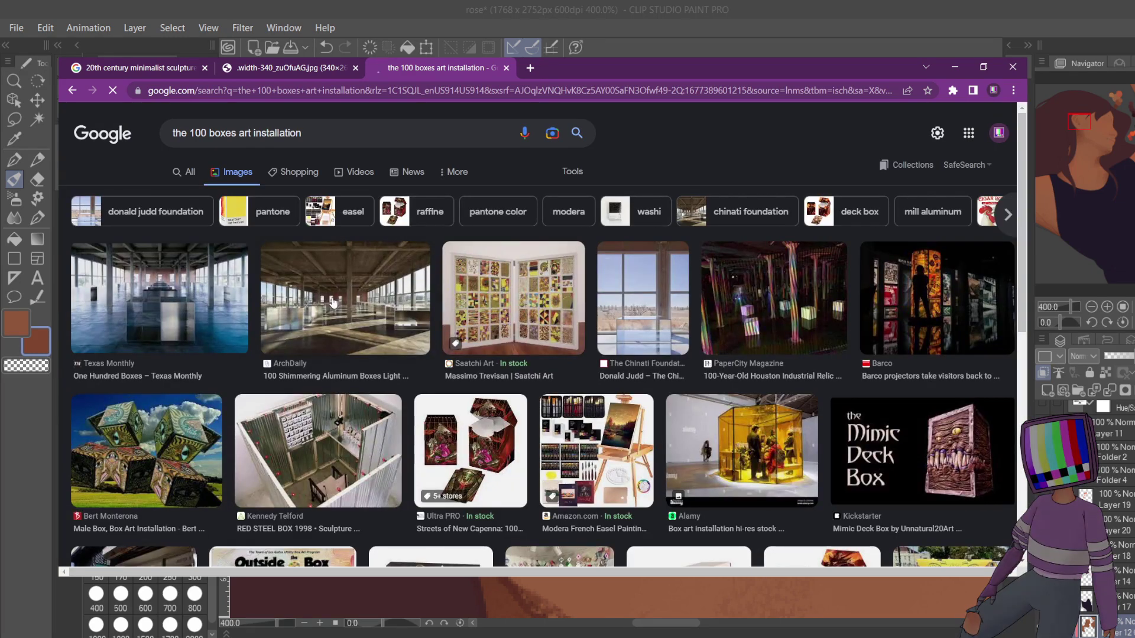
- Preview ArchDaily's shimmering aluminum boxes and Texas Monthly's One Hundred Boxes picture, and look over the latter's related content
{"action": "left_click", "coordinate": [334, 307]}
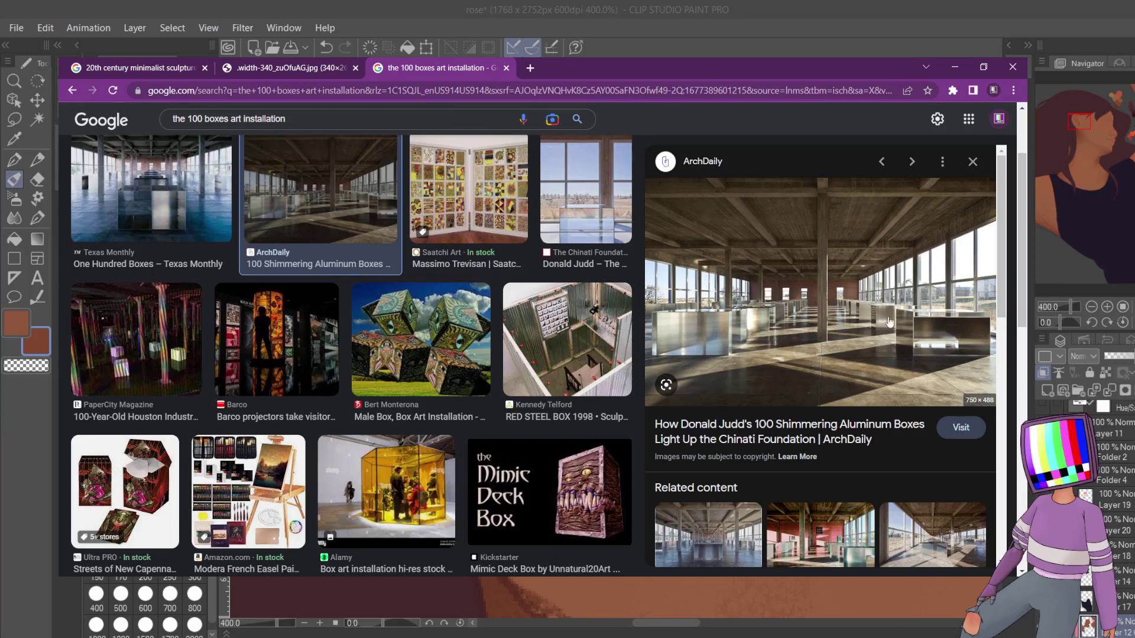
{"action": "left_click", "coordinate": [192, 222]}
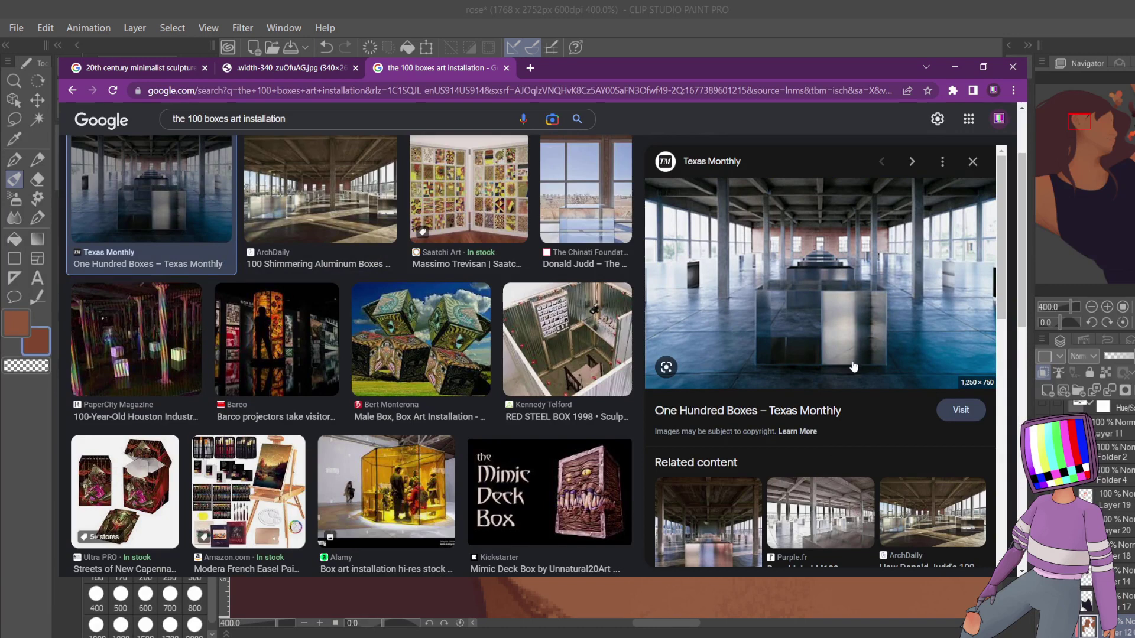
{"action": "scroll", "coordinate": [851, 367], "scroll_direction": "down", "scroll_amount": 3}
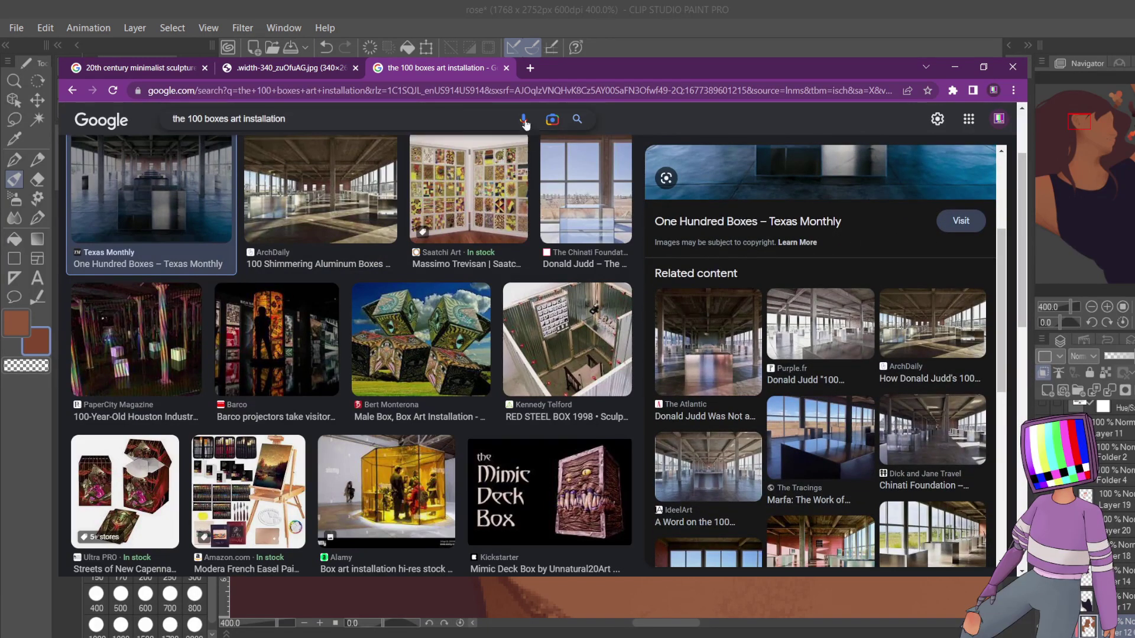
- Replace the image search with the suggested query "donald judd 100 mill aluminum boxes"
{"action": "left_click", "coordinate": [446, 116]}
{"action": "left_click_drag", "start_coordinate": [432, 117], "coordinate": [84, 122]}
{"action": "type", "text": "donal"}
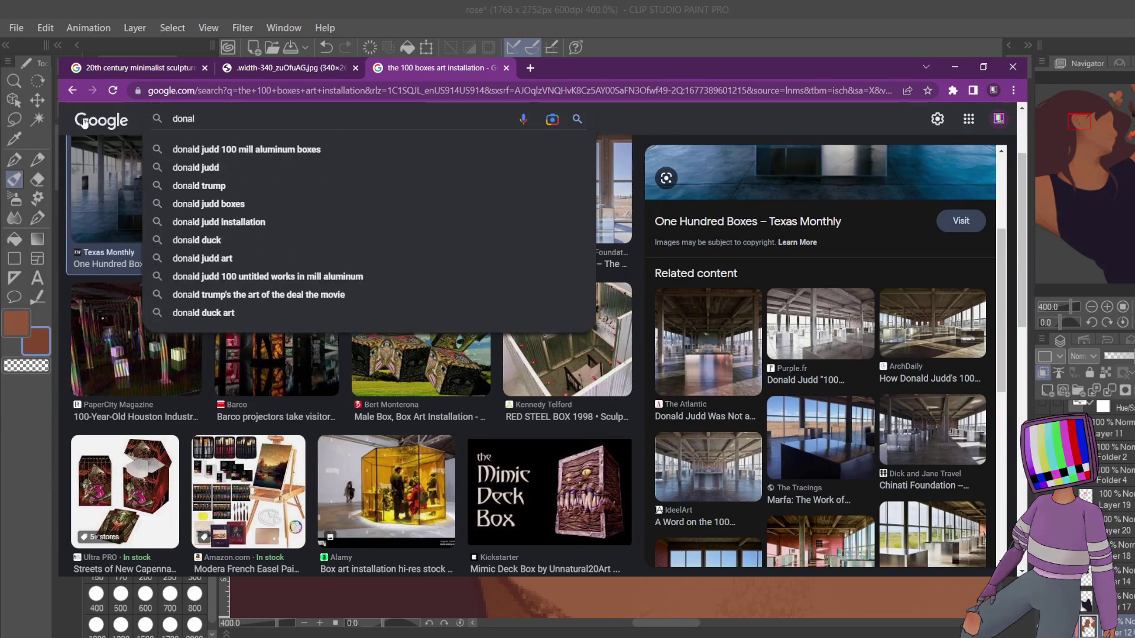
{"action": "left_click", "coordinate": [236, 149]}
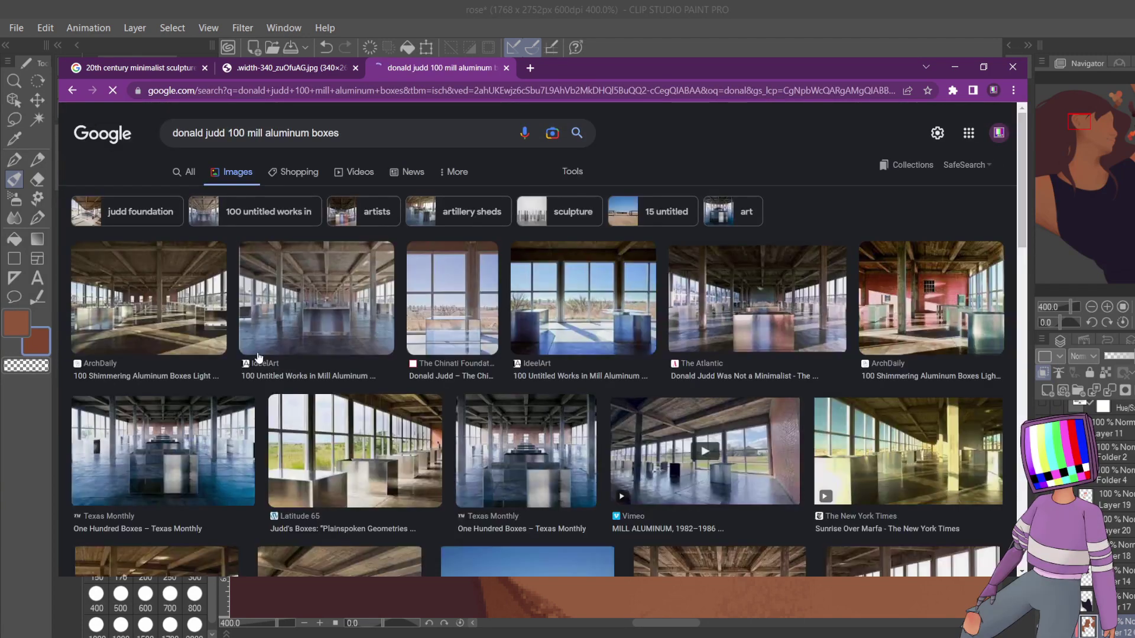
- Preview ArchDaily's first aluminum boxes image and the Chinati Foundation's outdoor concrete works, and browse the neighbouring results
{"action": "left_click", "coordinate": [220, 346]}
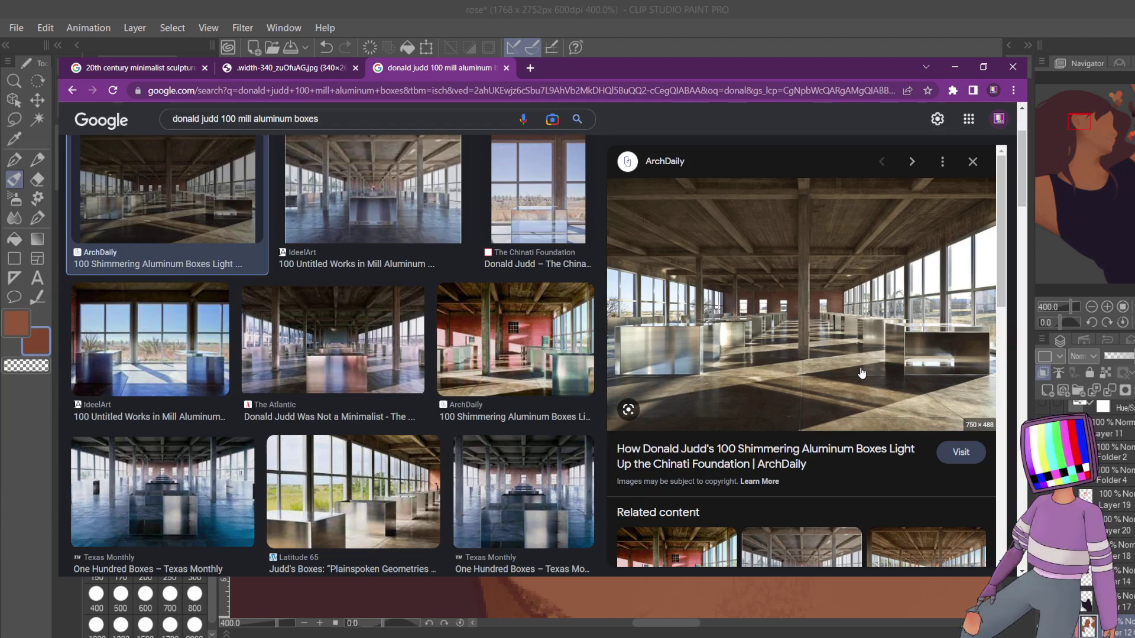
{"action": "scroll", "coordinate": [394, 263], "scroll_direction": "down", "scroll_amount": 5}
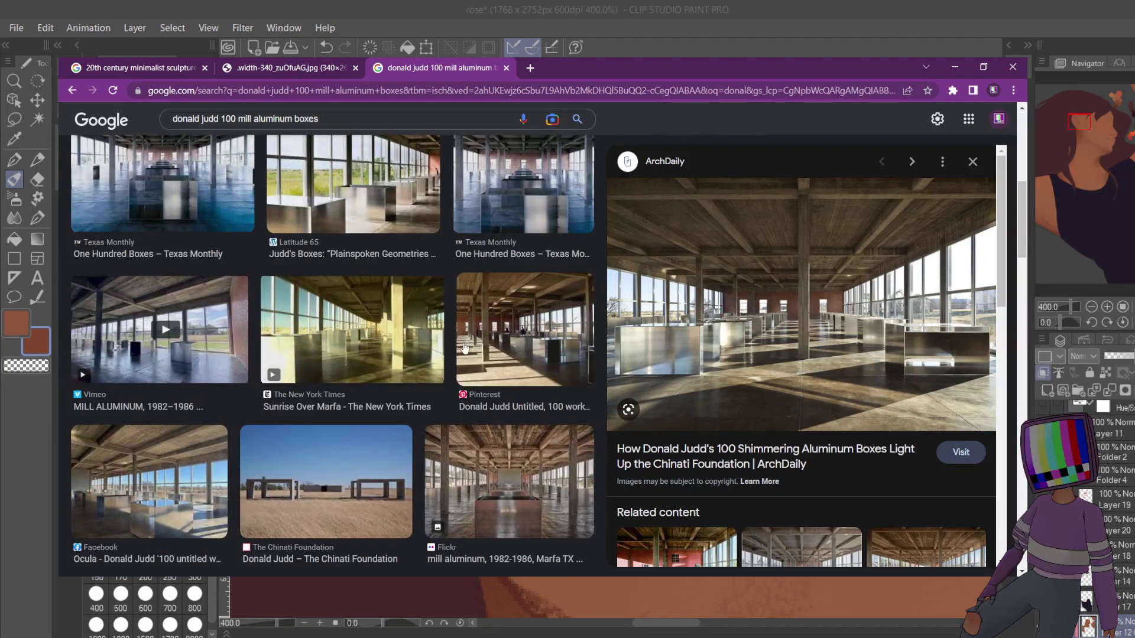
{"action": "left_click", "coordinate": [488, 459]}
{"action": "left_click", "coordinate": [328, 480]}
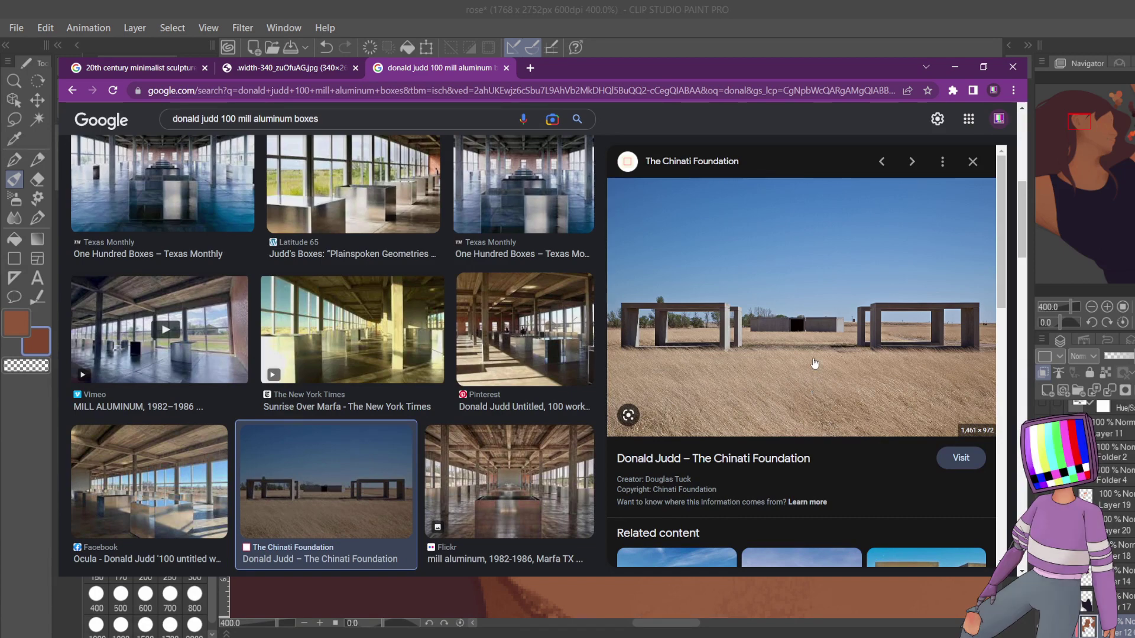
{"action": "scroll", "coordinate": [508, 370], "scroll_direction": "down", "scroll_amount": 4}
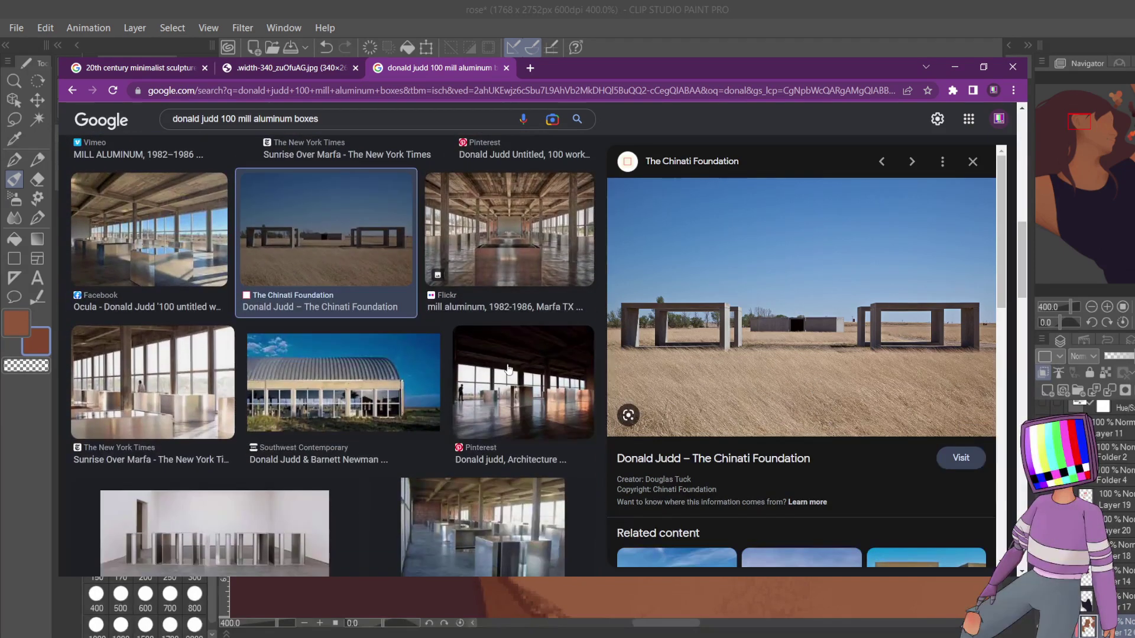
{"action": "left_click", "coordinate": [509, 369]}
{"action": "left_click", "coordinate": [360, 237]}
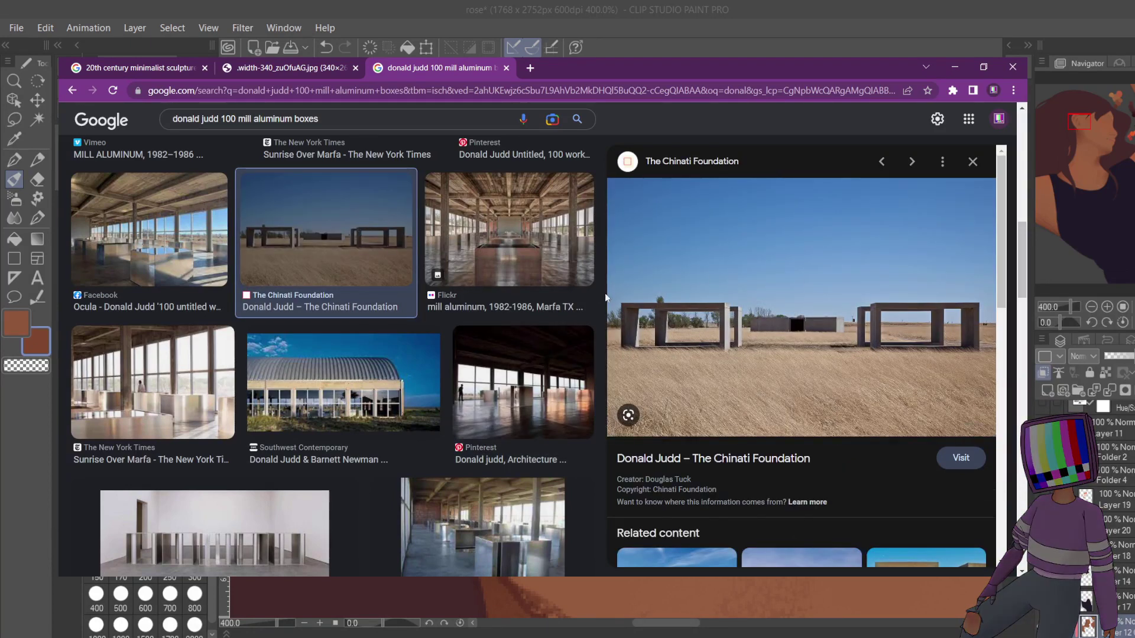
- Browse further down the results and preview the Judd Foundation's row of metal boxes and the single box beside the field-facing window
{"action": "scroll", "coordinate": [444, 302], "scroll_direction": "down", "scroll_amount": 2}
{"action": "scroll", "coordinate": [443, 299], "scroll_direction": "down", "scroll_amount": 1}
{"action": "left_click", "coordinate": [269, 365]}
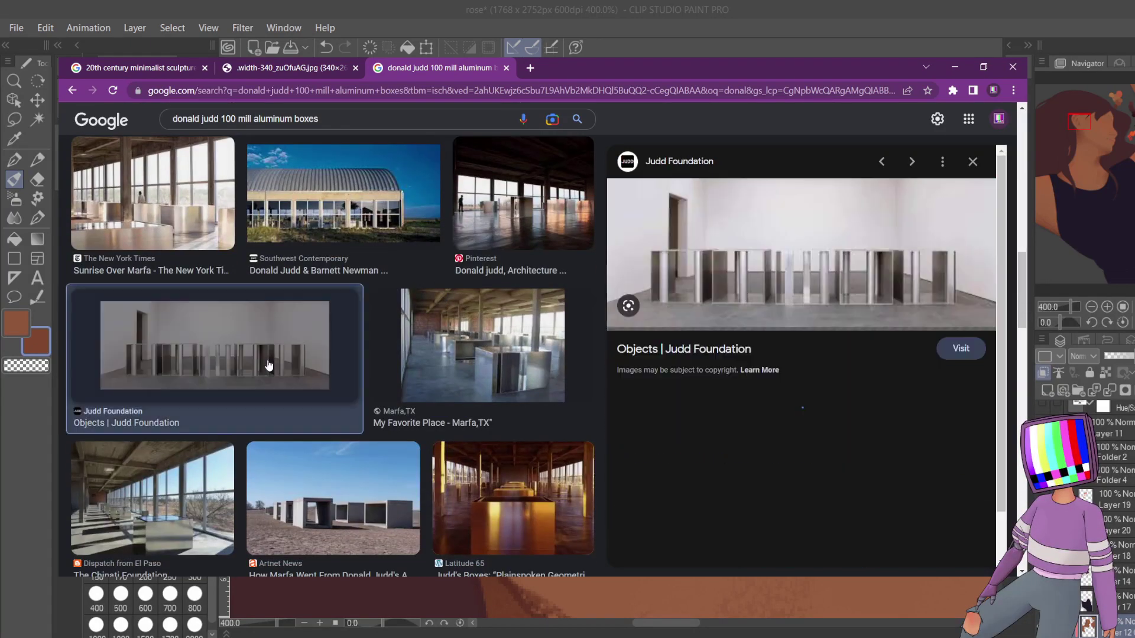
{"action": "scroll", "coordinate": [507, 350], "scroll_direction": "down", "scroll_amount": 4}
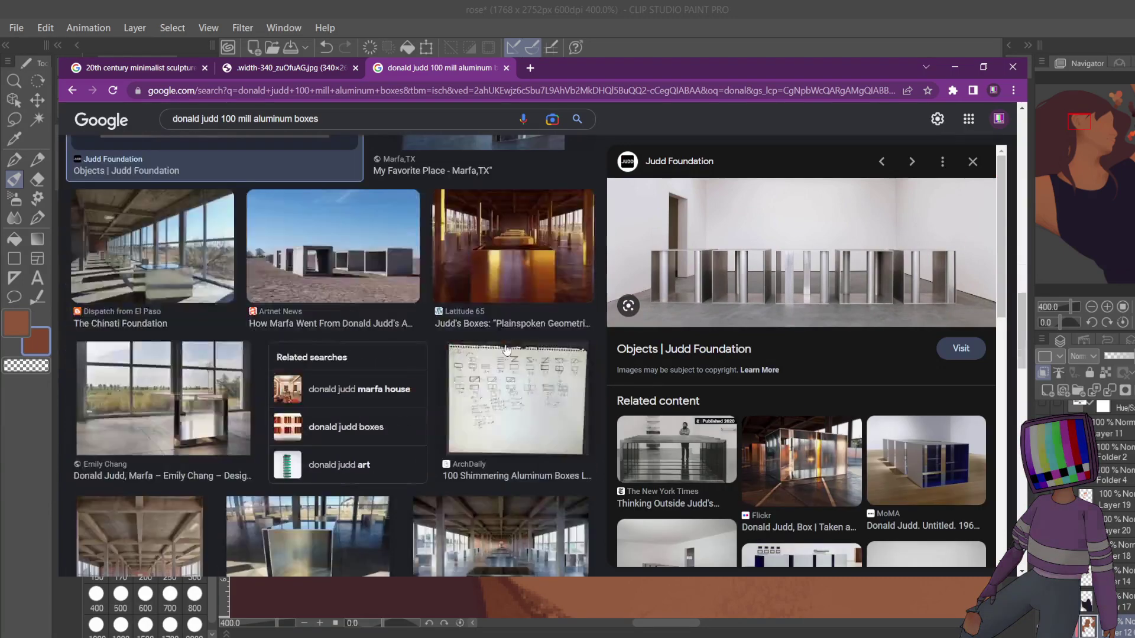
{"action": "left_click", "coordinate": [185, 427]}
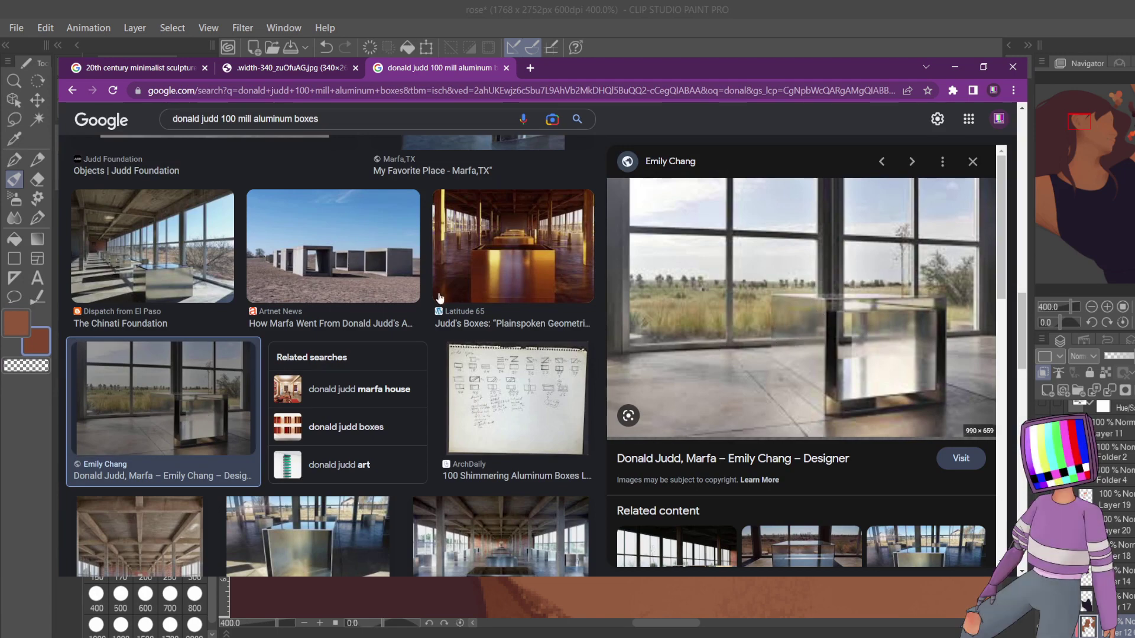
- Return to the start of the results and compare the two IdeelArt pictures with ArchDaily's first and red-brick hall pictures
{"action": "scroll", "coordinate": [439, 295], "scroll_direction": "up", "scroll_amount": 6}
{"action": "scroll", "coordinate": [440, 295], "scroll_direction": "up", "scroll_amount": 5}
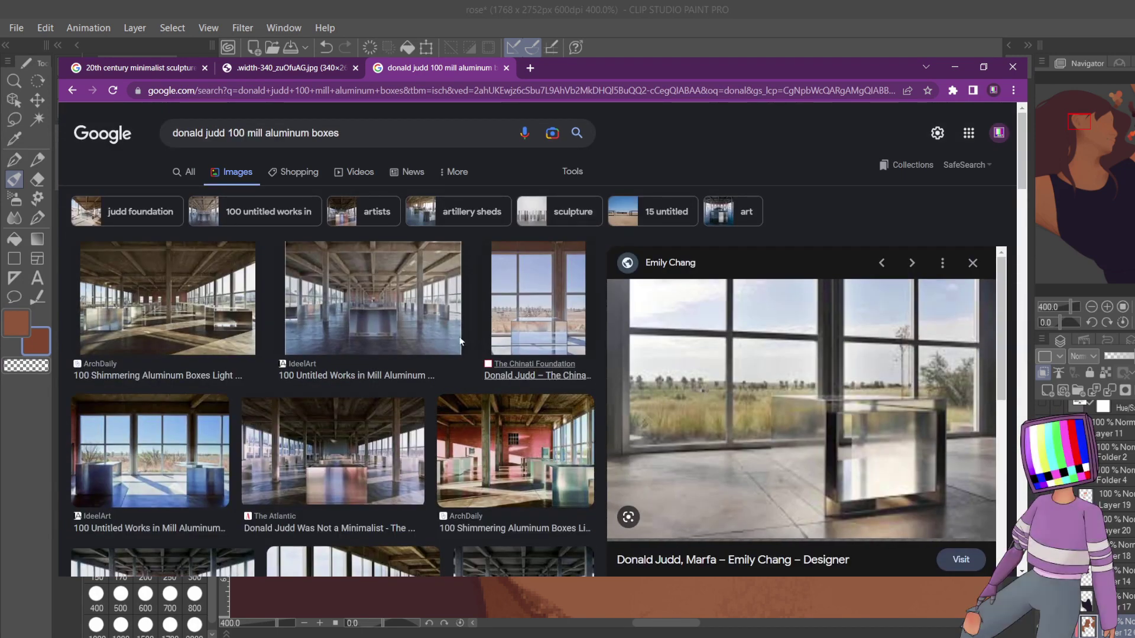
{"action": "left_click", "coordinate": [382, 318]}
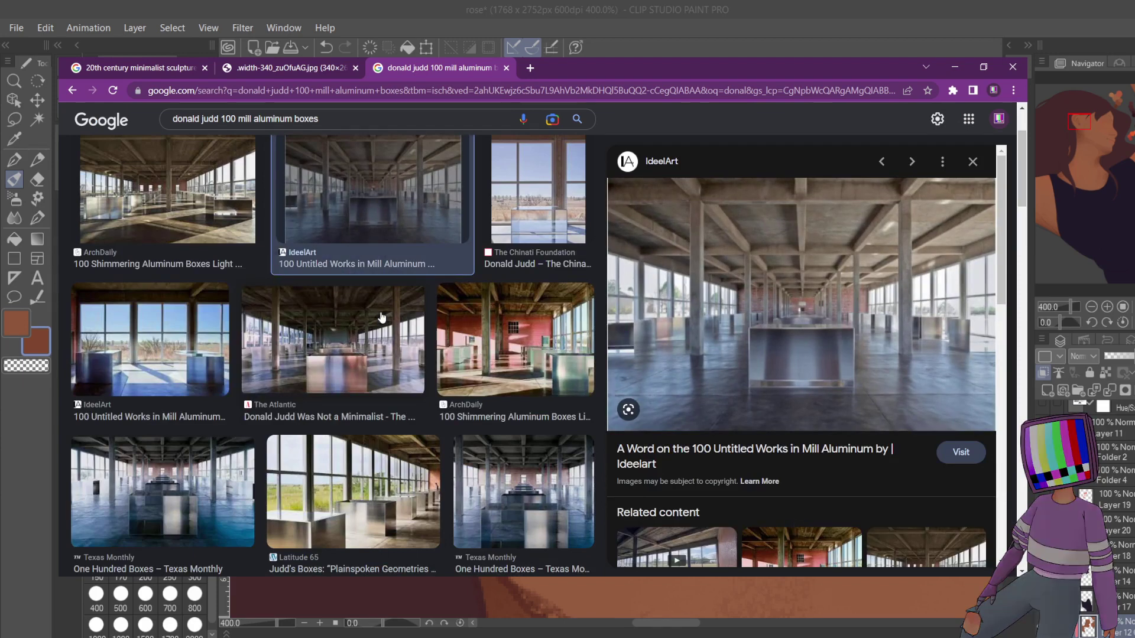
{"action": "left_click", "coordinate": [154, 350]}
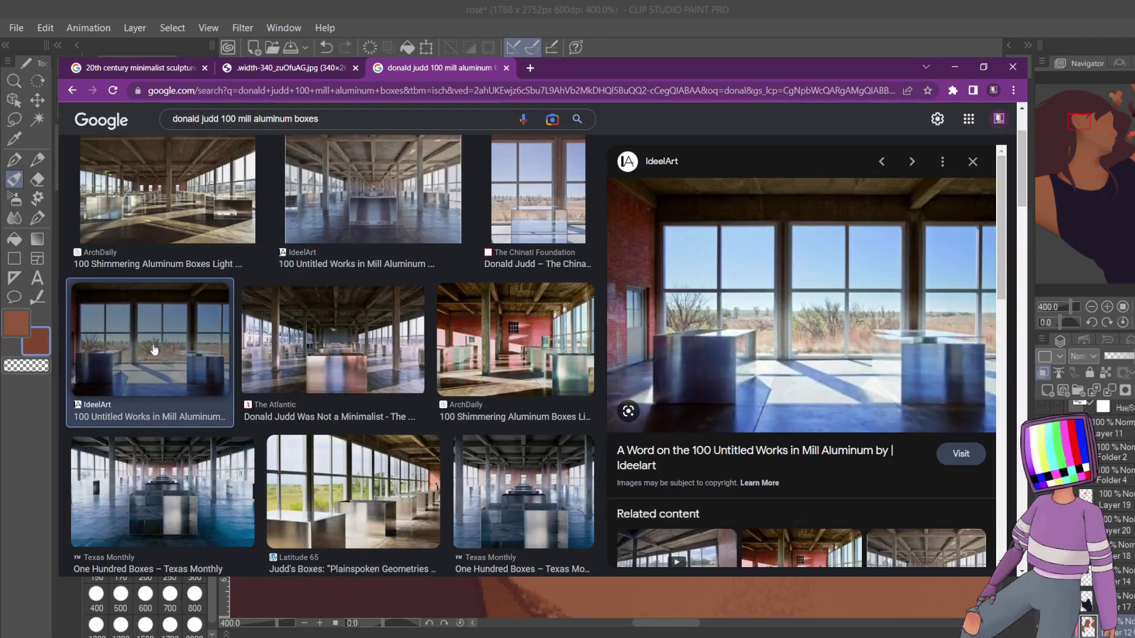
{"action": "left_click", "coordinate": [137, 219]}
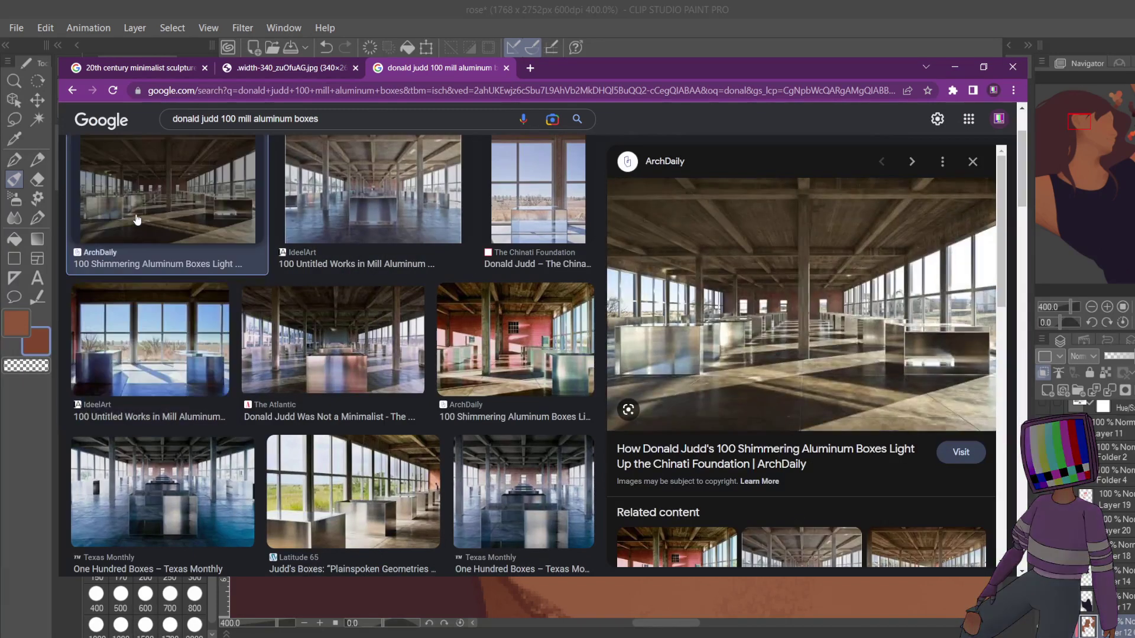
{"action": "left_click", "coordinate": [486, 358]}
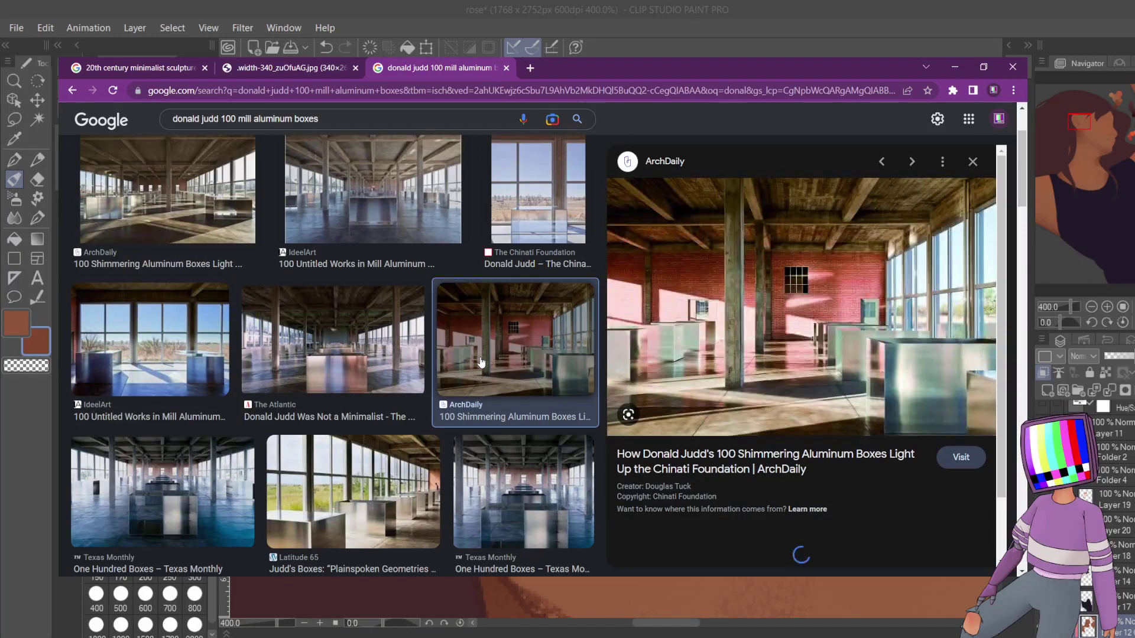
- Preview the aluminum box pictures from The Chinati Foundation, Latitude 65, The Atlantic and Texas Monthly
{"action": "left_click", "coordinate": [513, 227]}
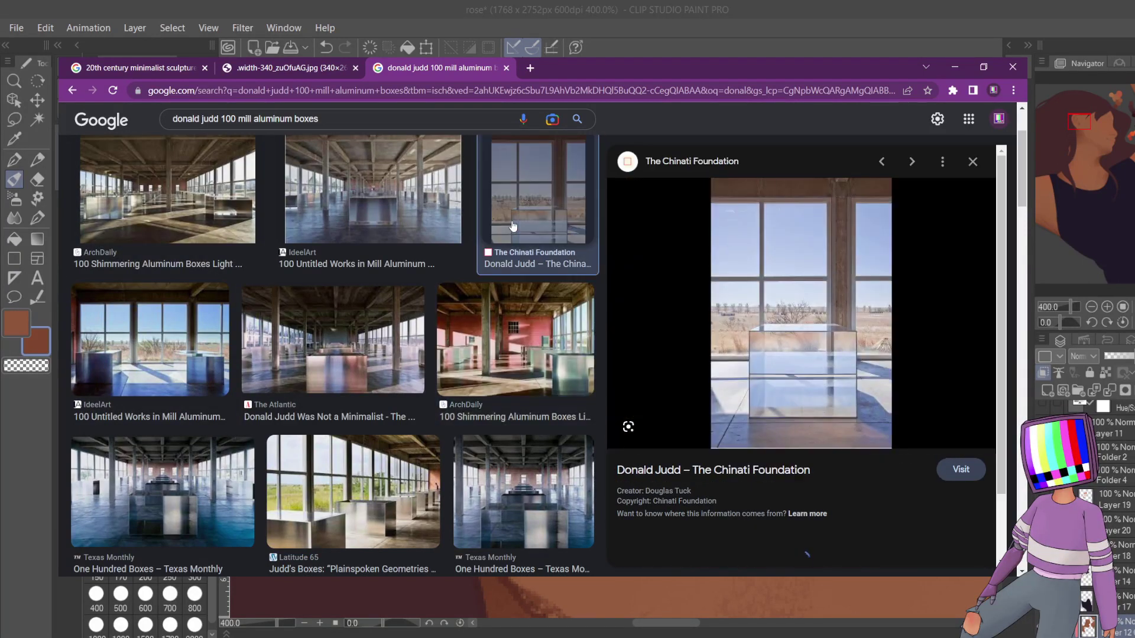
{"action": "left_click", "coordinate": [363, 476]}
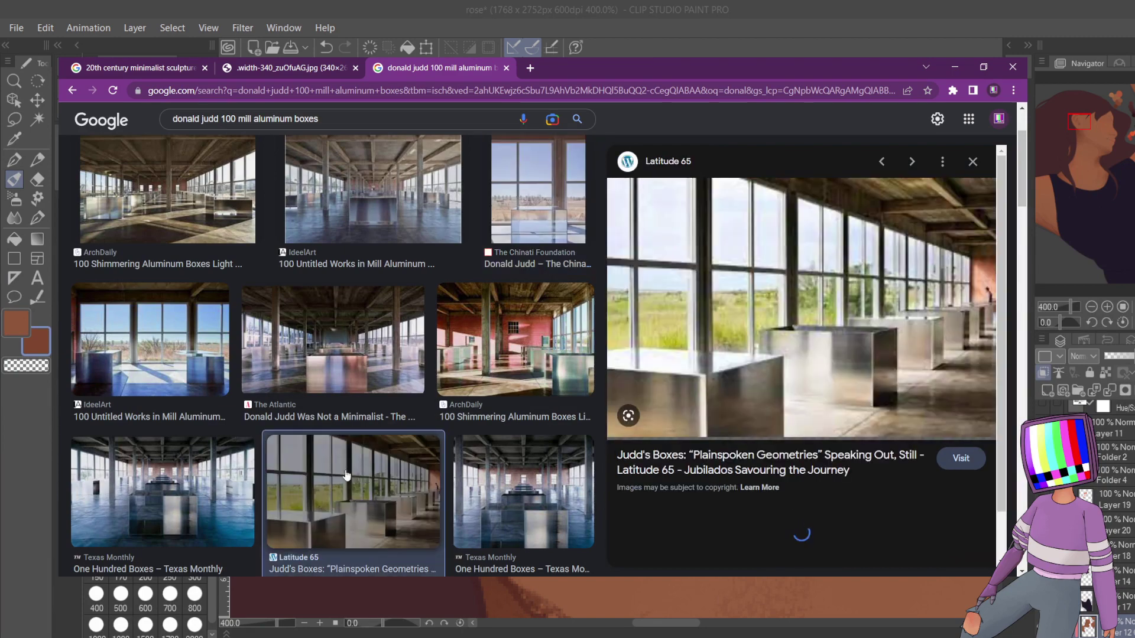
{"action": "left_click", "coordinate": [183, 481]}
{"action": "left_click", "coordinate": [316, 351]}
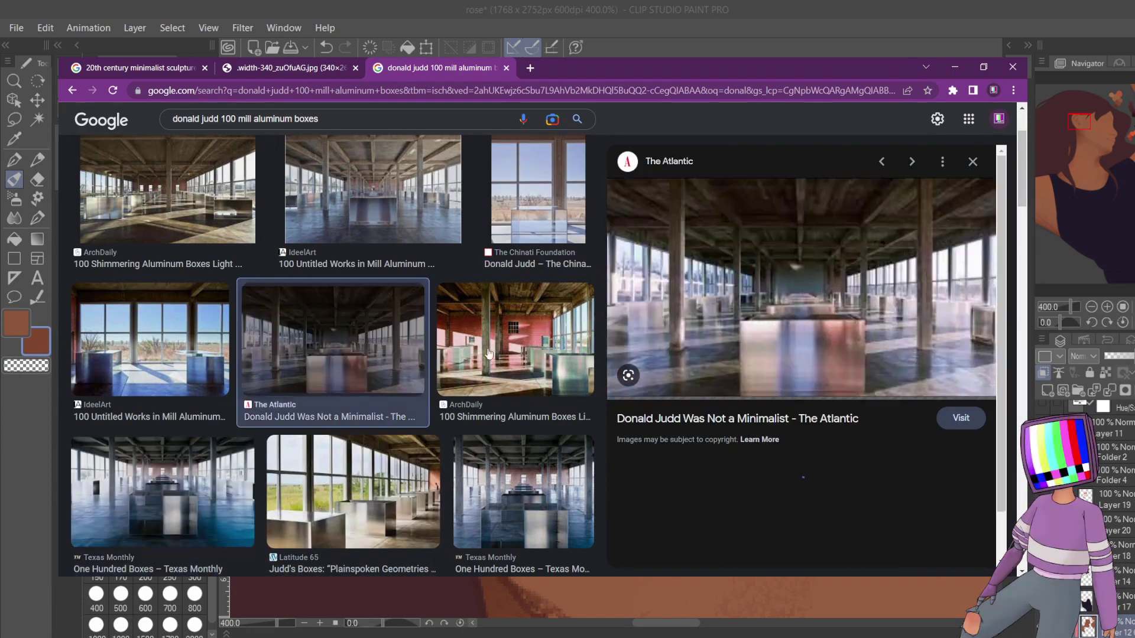
{"action": "left_click", "coordinate": [526, 352]}
{"action": "left_click", "coordinate": [523, 490]}
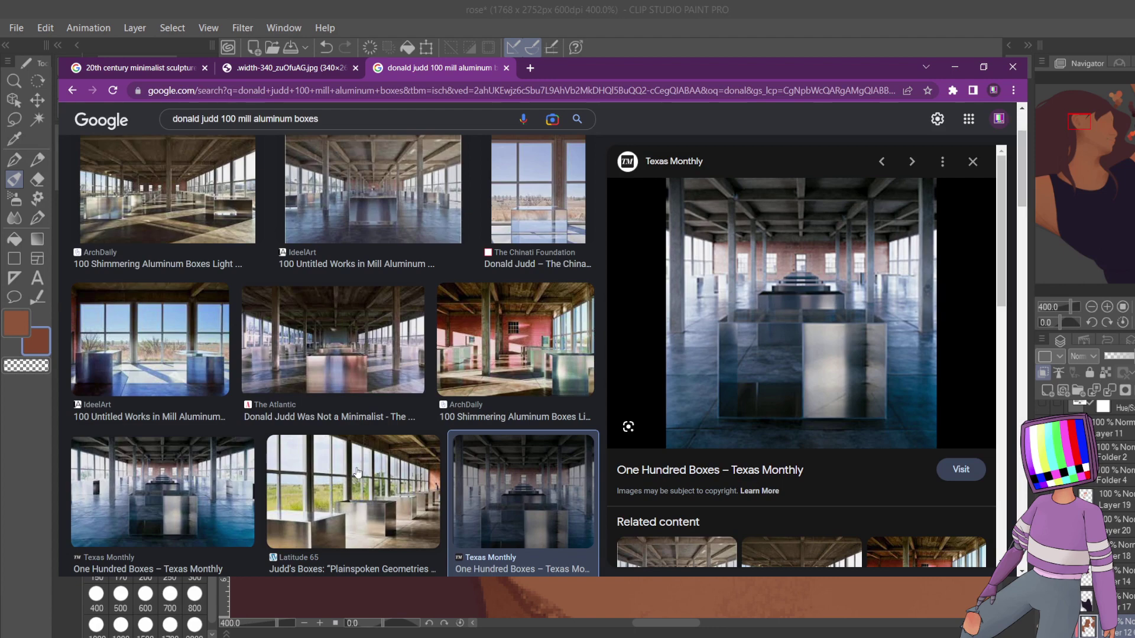
- Switch to Clip Studio Paint to check the ear painting, and return to the browser's image results
{"action": "scroll", "coordinate": [357, 472], "scroll_direction": "up", "scroll_amount": 2}
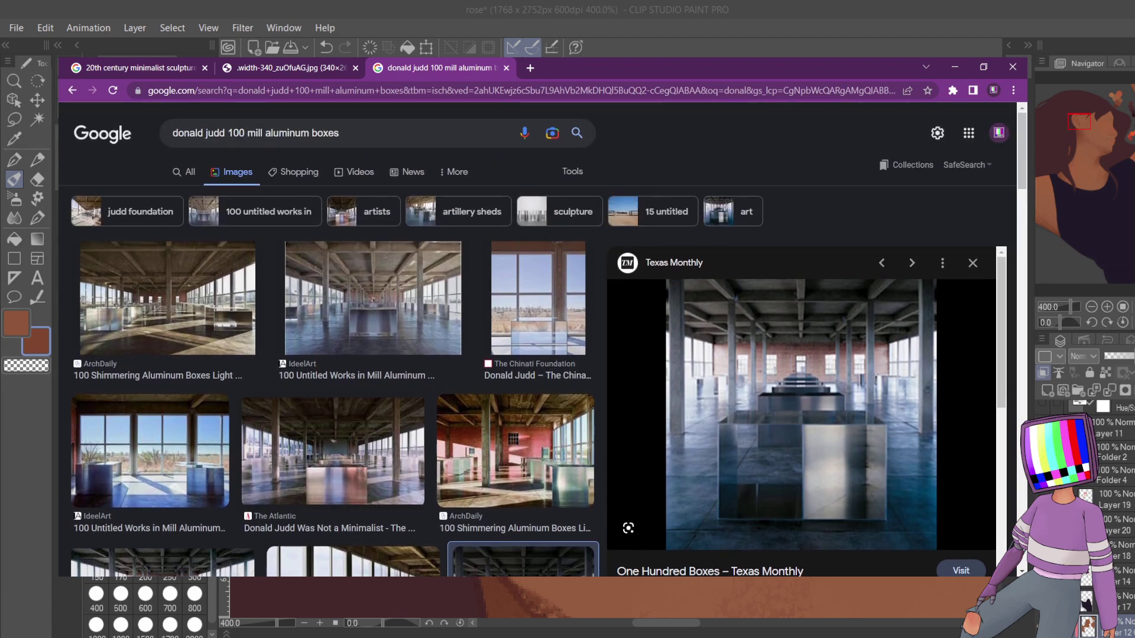
{"action": "key", "text": "alt+Tab"}
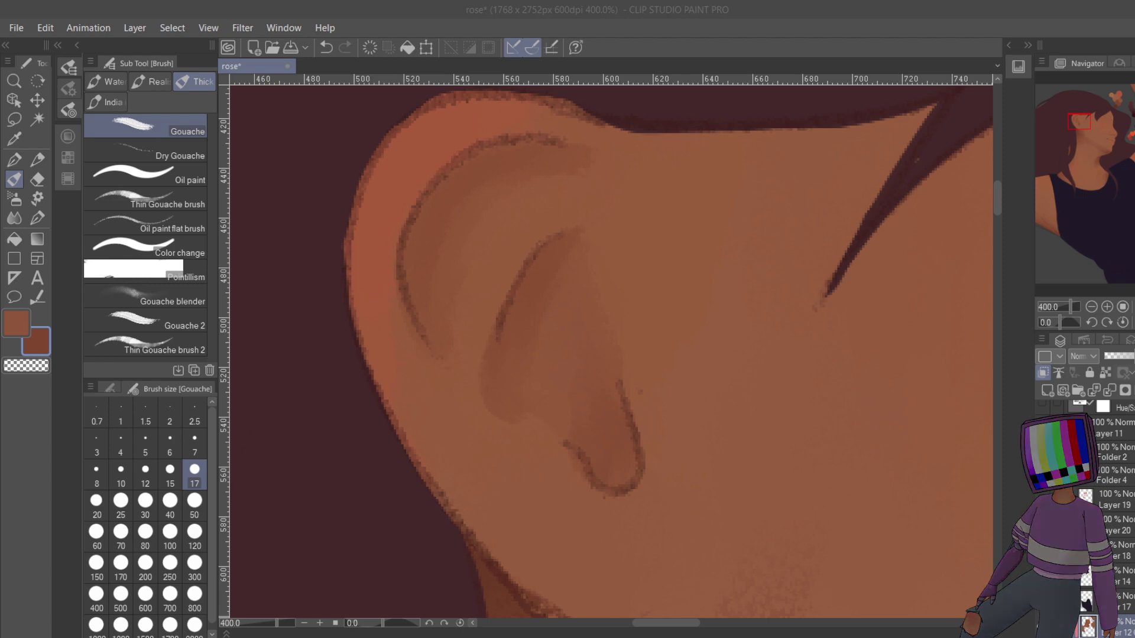
{"action": "key", "text": "alt+Tab"}
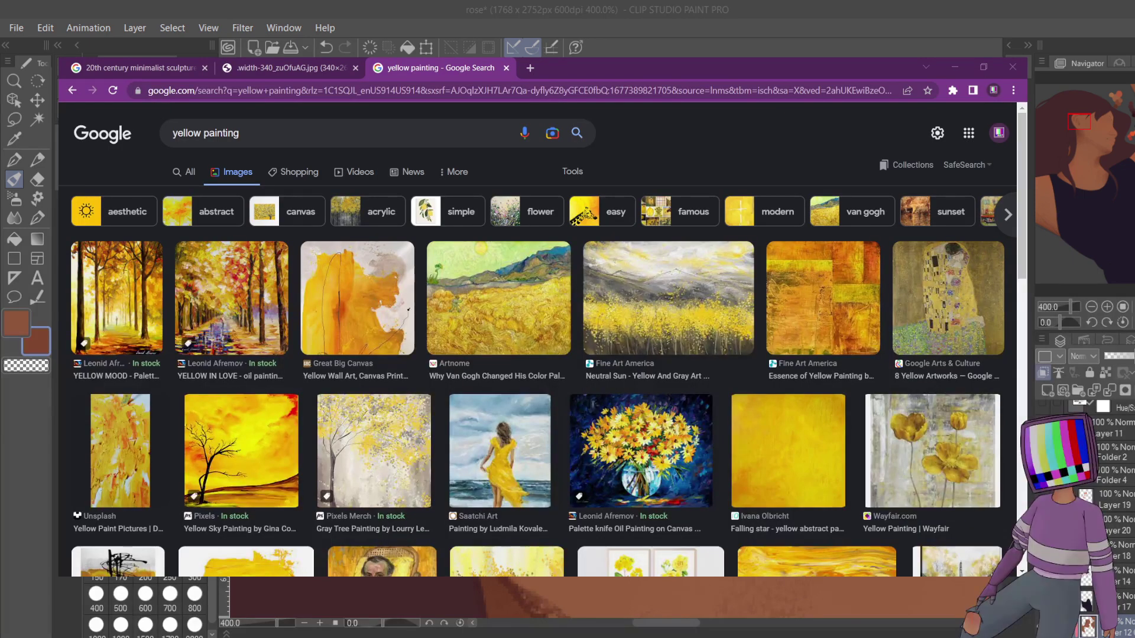
- Preview the "Falling star" yellow abstract, the related plain orange 1stDibs painting and Fine Art America's "Essence of Yellow"
{"action": "left_click", "coordinate": [782, 421]}
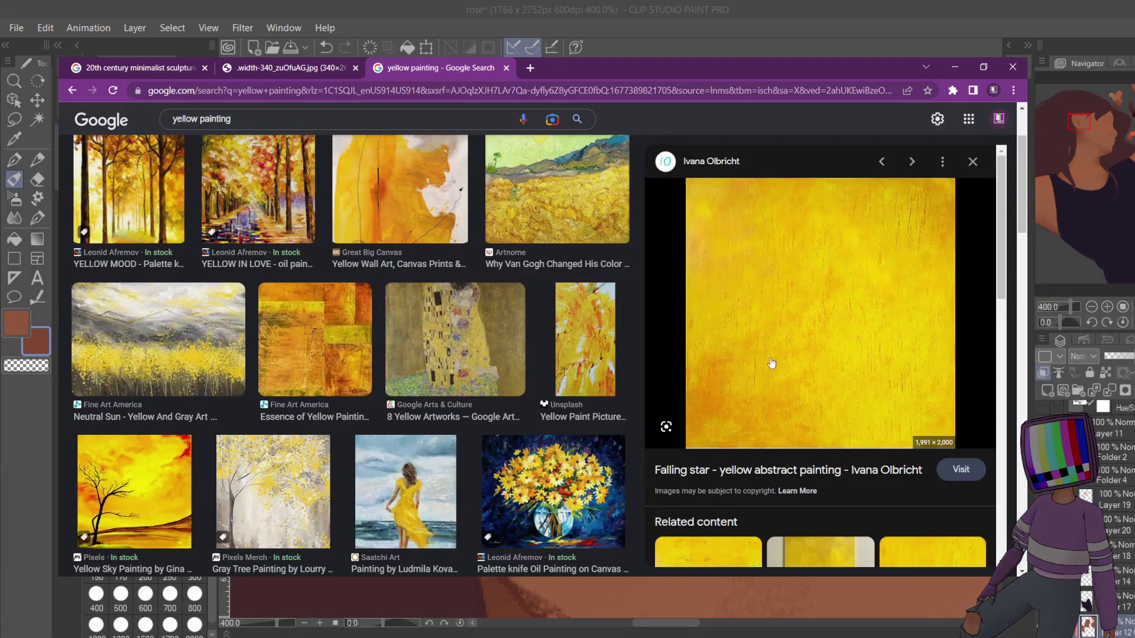
{"action": "scroll", "coordinate": [772, 364], "scroll_direction": "down", "scroll_amount": 5}
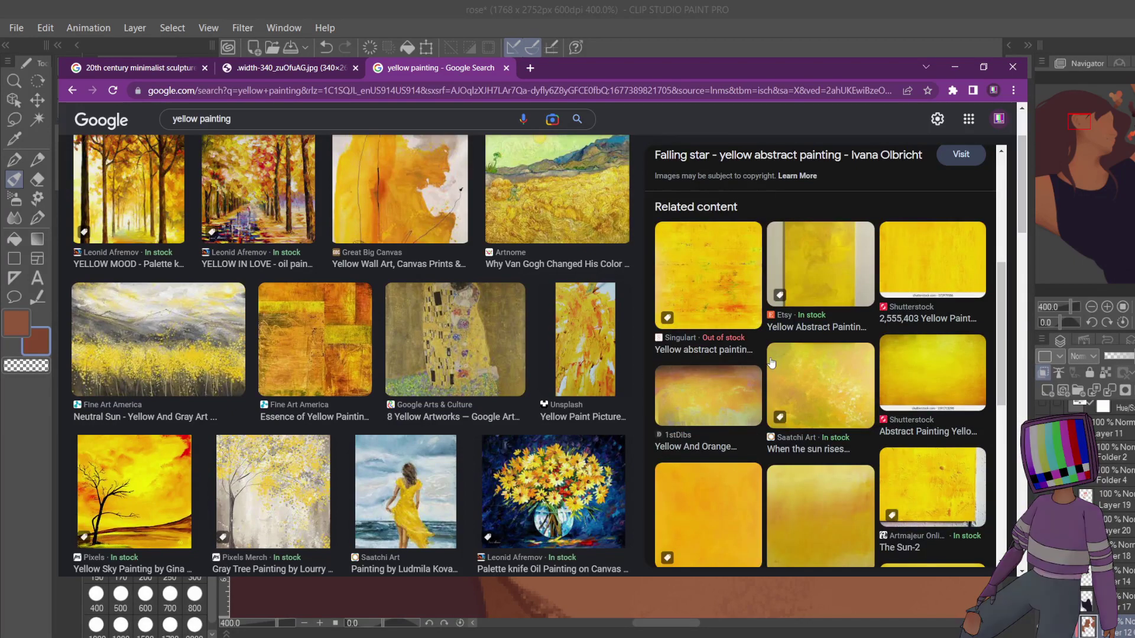
{"action": "left_click", "coordinate": [704, 483]}
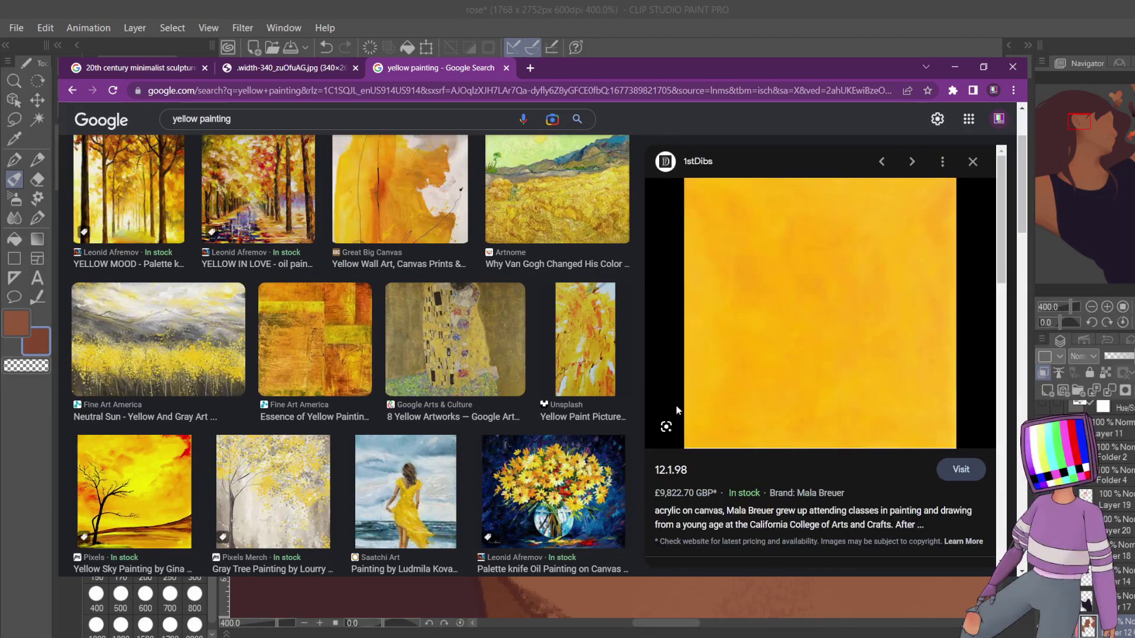
{"action": "left_click", "coordinate": [319, 306]}
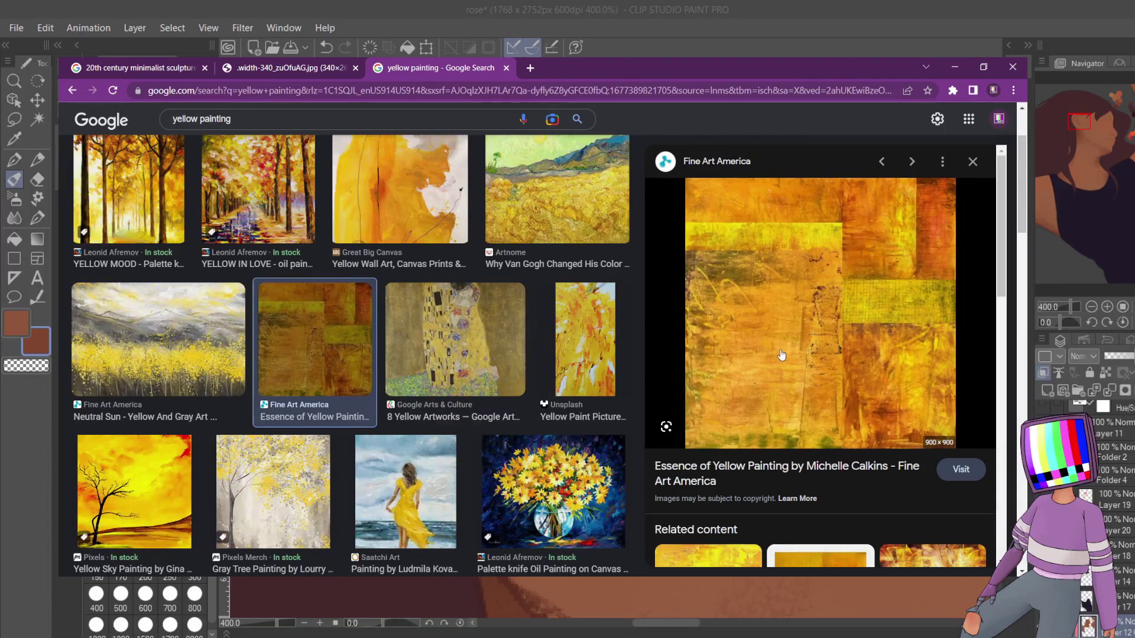
- Preview the yellow paintings from Great Big Canvas, Artnome and Unsplash, and the palette-knife flower vase
{"action": "scroll", "coordinate": [602, 317], "scroll_direction": "up", "scroll_amount": 3}
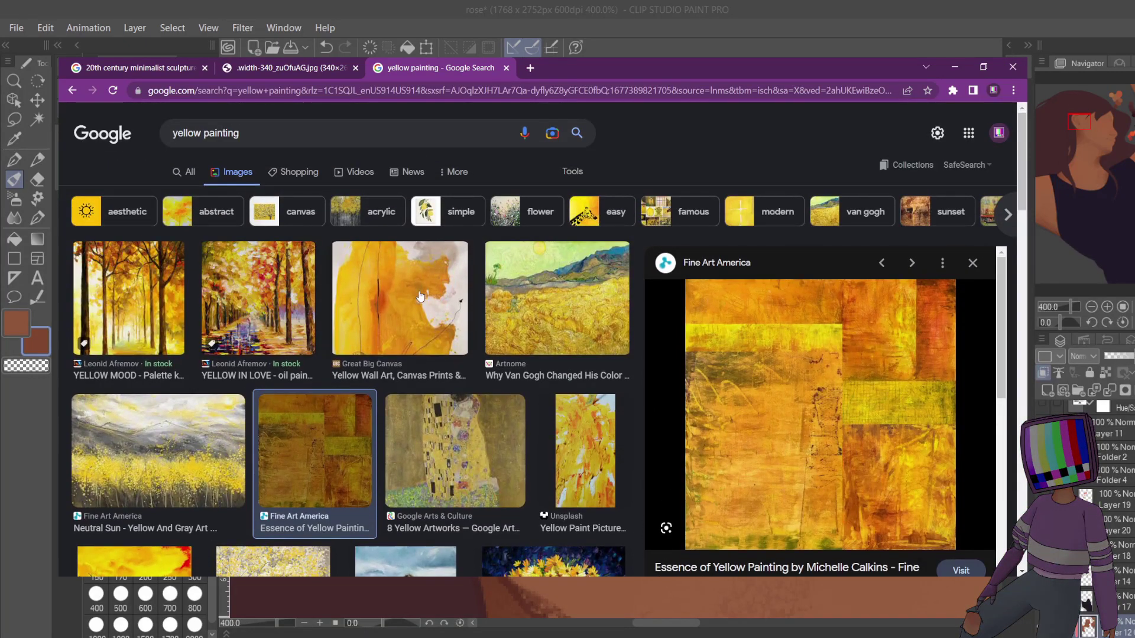
{"action": "left_click", "coordinate": [424, 294]}
{"action": "left_click", "coordinate": [561, 197]}
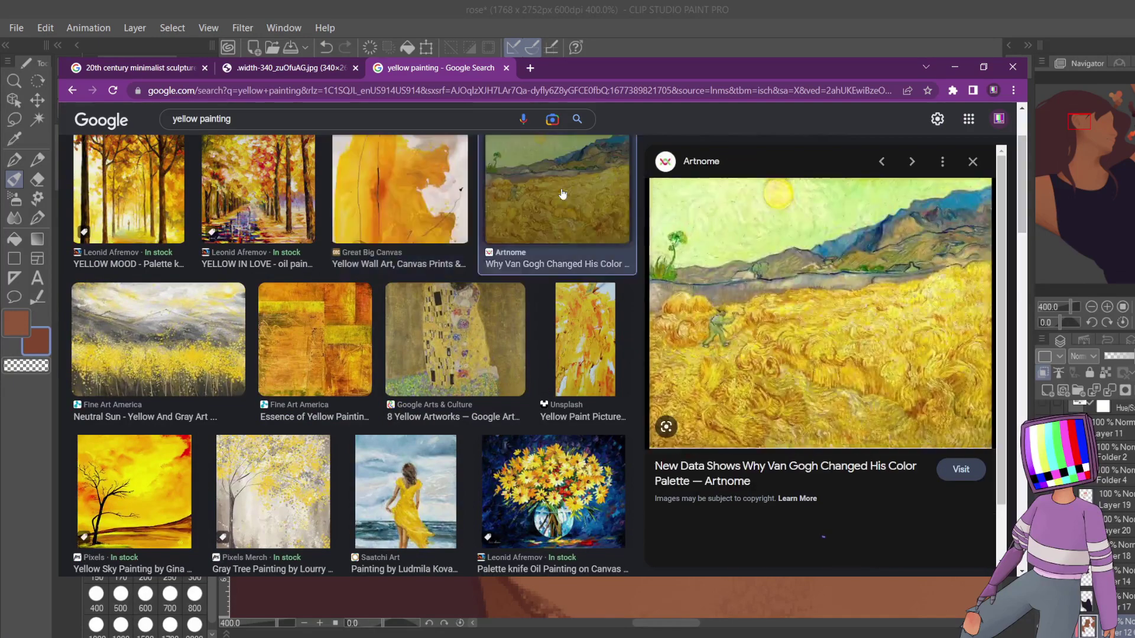
{"action": "left_click", "coordinate": [586, 340]}
{"action": "left_click", "coordinate": [553, 491]}
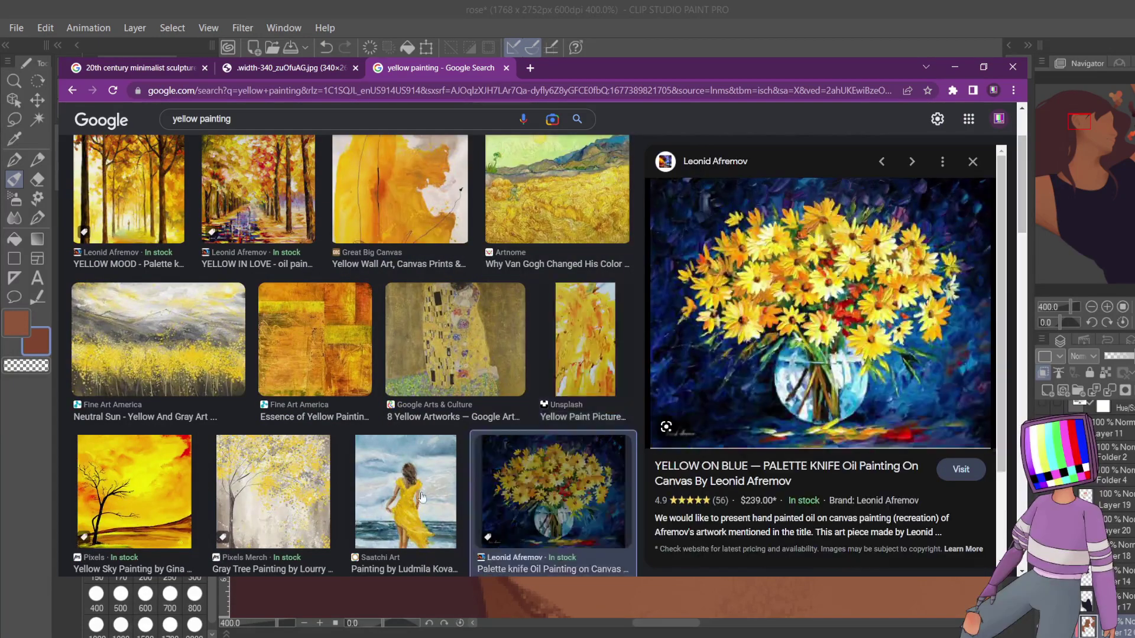
- Preview Saatchi Art's woman in a yellow dress, the Pixels Merch gray tree and the Pixels yellow sky painting
{"action": "left_click", "coordinate": [422, 497]}
{"action": "left_click", "coordinate": [312, 467]}
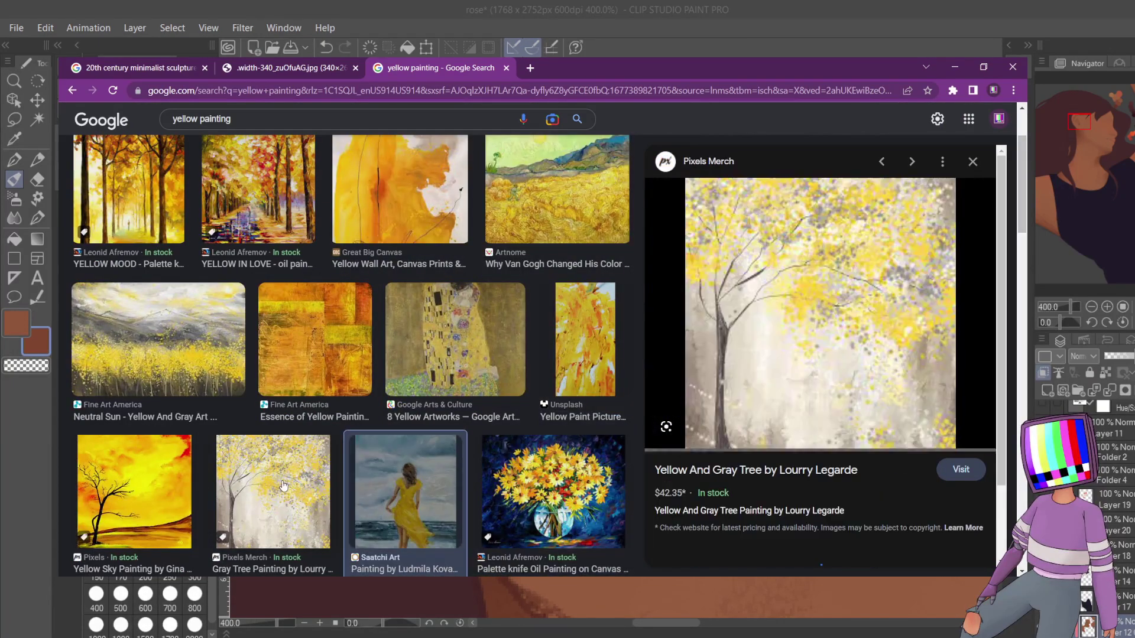
{"action": "left_click", "coordinate": [159, 494]}
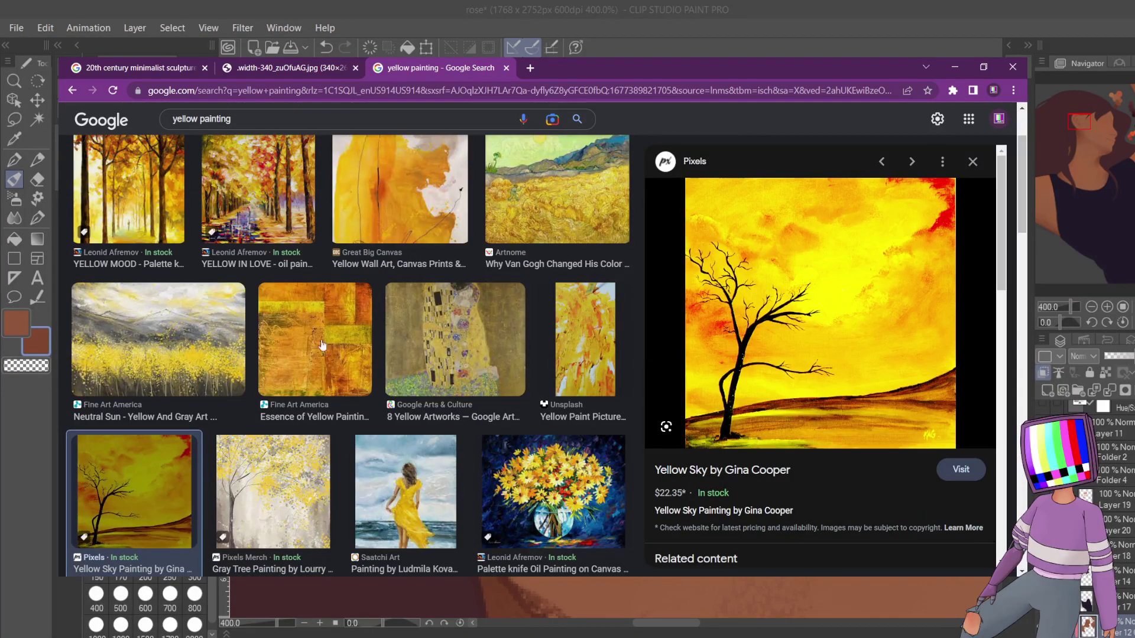
- Reopen the "Falling star" yellow abstract from further down the results and browse its related paintings
{"action": "scroll", "coordinate": [310, 345], "scroll_direction": "down", "scroll_amount": 3}
{"action": "scroll", "coordinate": [310, 345], "scroll_direction": "down", "scroll_amount": 3}
{"action": "left_click", "coordinate": [157, 286]}
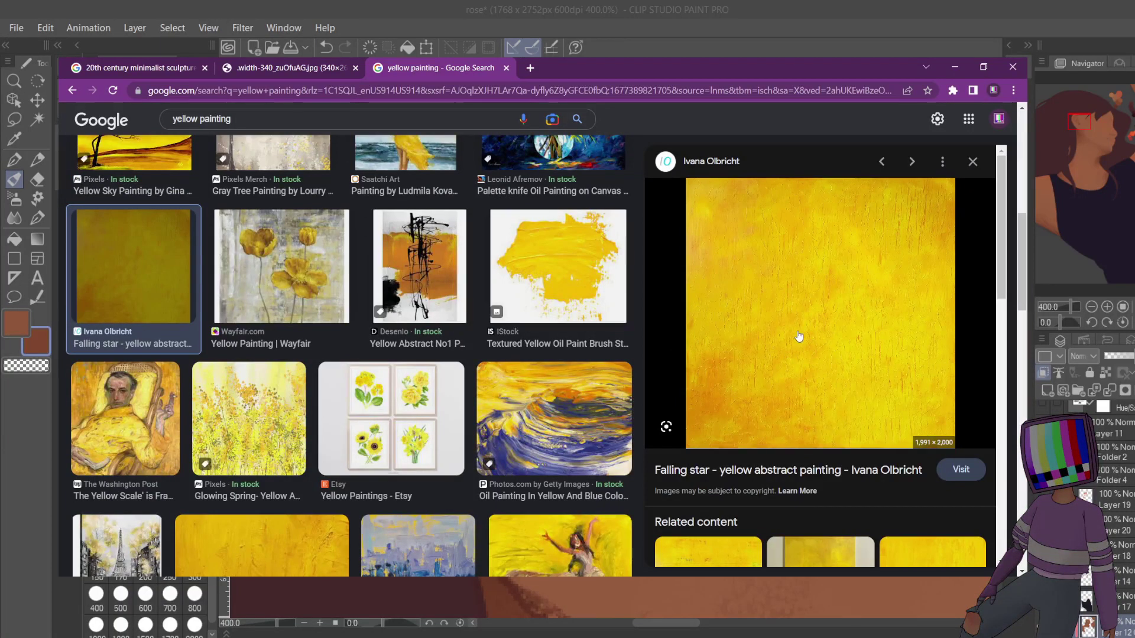
{"action": "scroll", "coordinate": [757, 349], "scroll_direction": "down", "scroll_amount": 3}
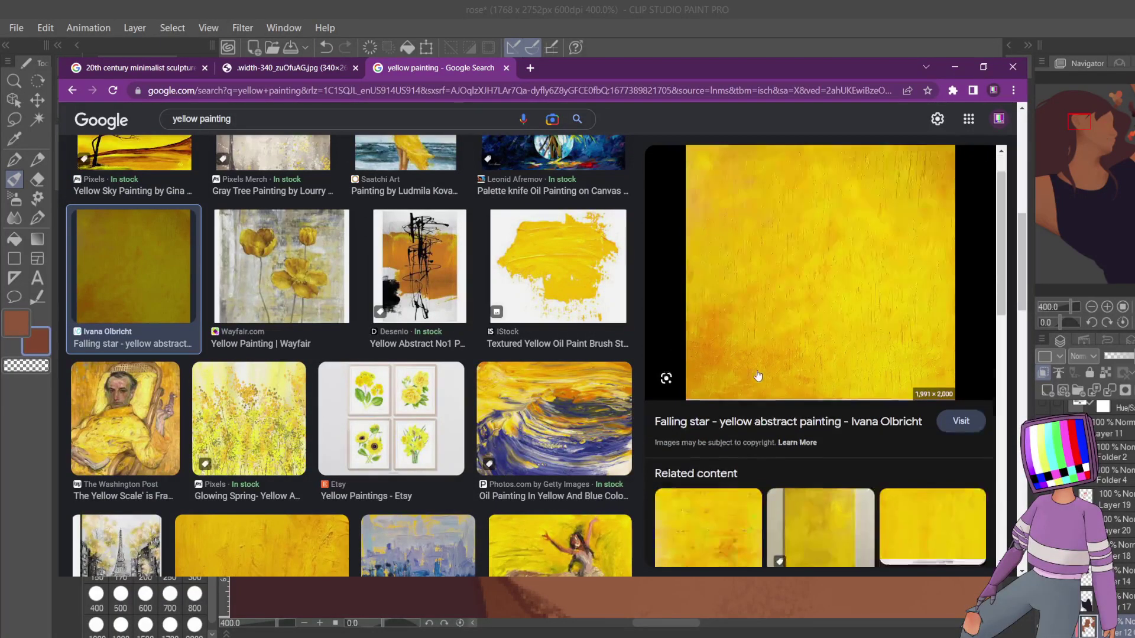
{"action": "scroll", "coordinate": [757, 375], "scroll_direction": "down", "scroll_amount": 5}
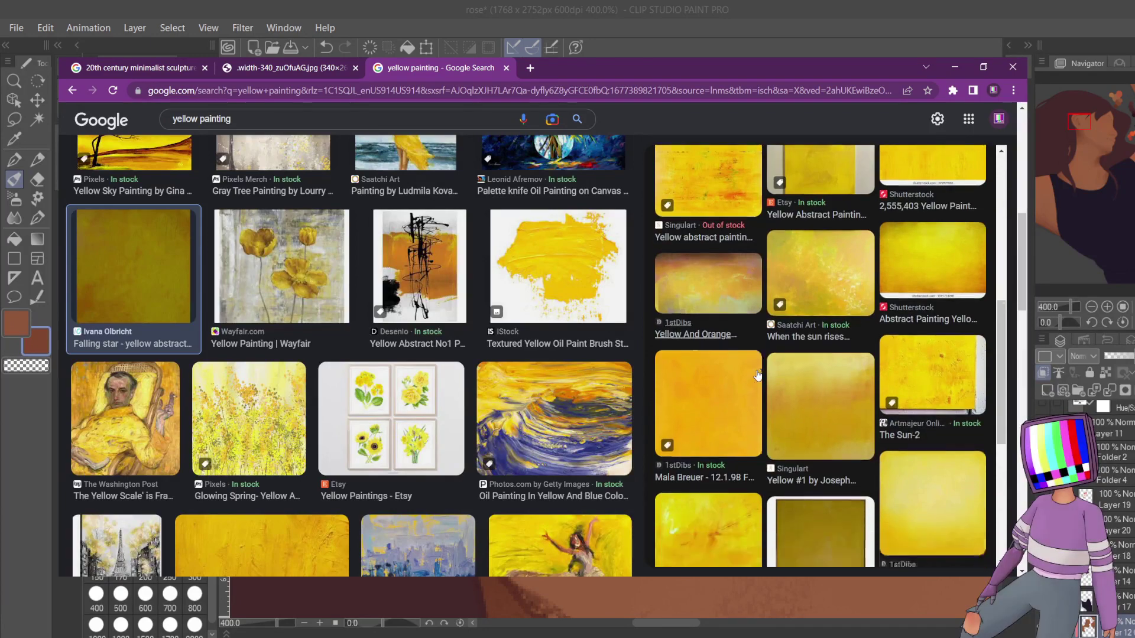
{"action": "scroll", "coordinate": [538, 356], "scroll_direction": "down", "scroll_amount": 1}
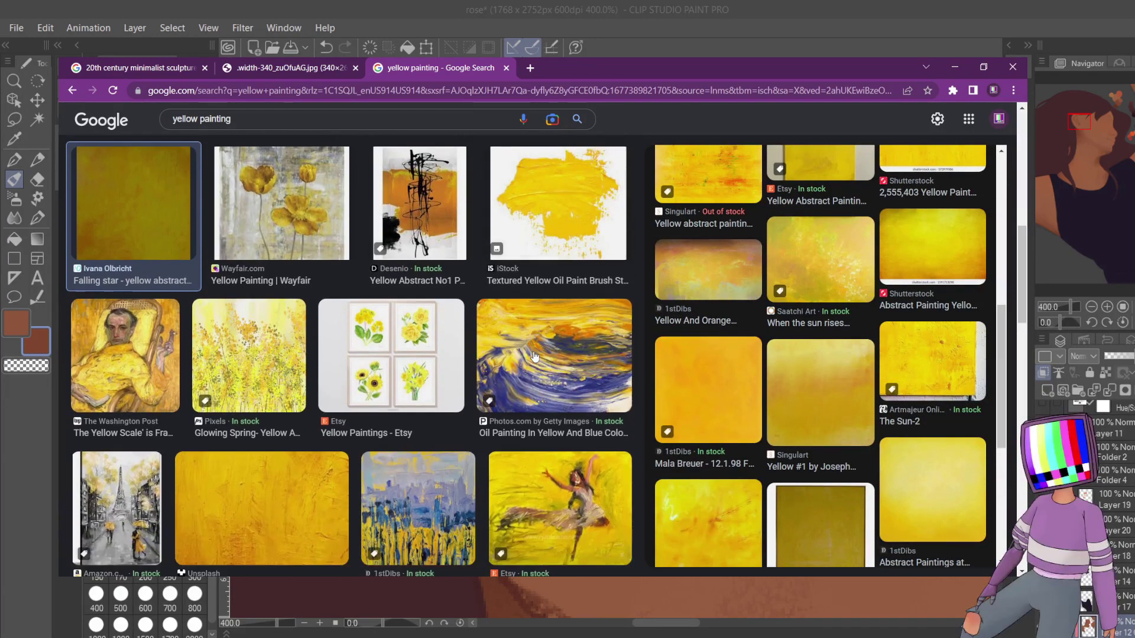
{"action": "scroll", "coordinate": [537, 354], "scroll_direction": "up", "scroll_amount": 5}
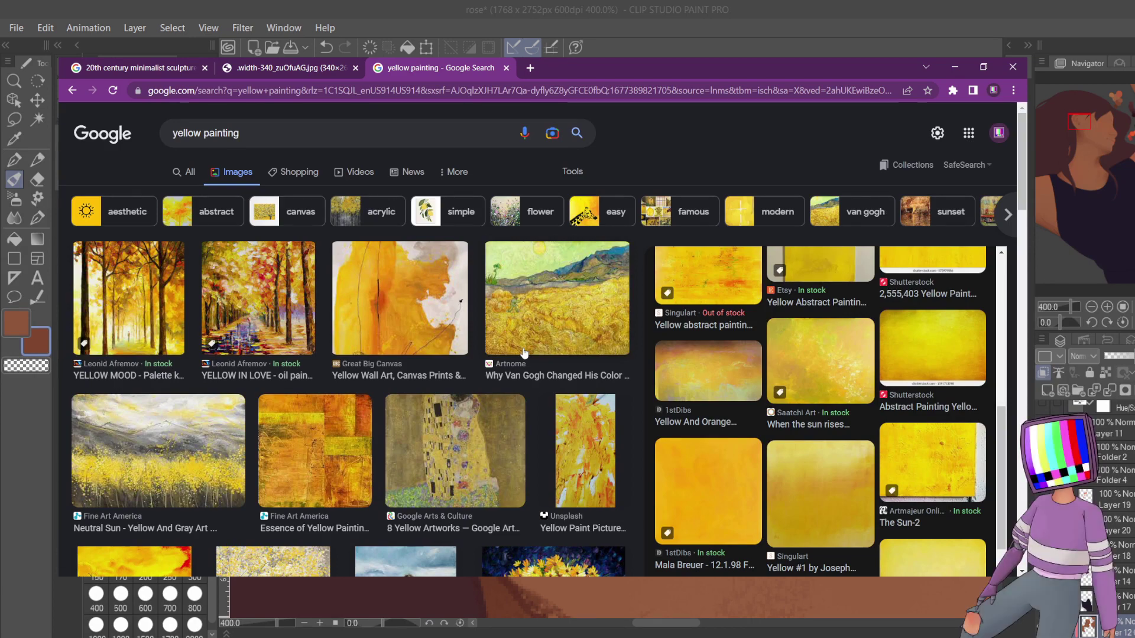
{"action": "triple_click", "coordinate": [296, 132]}
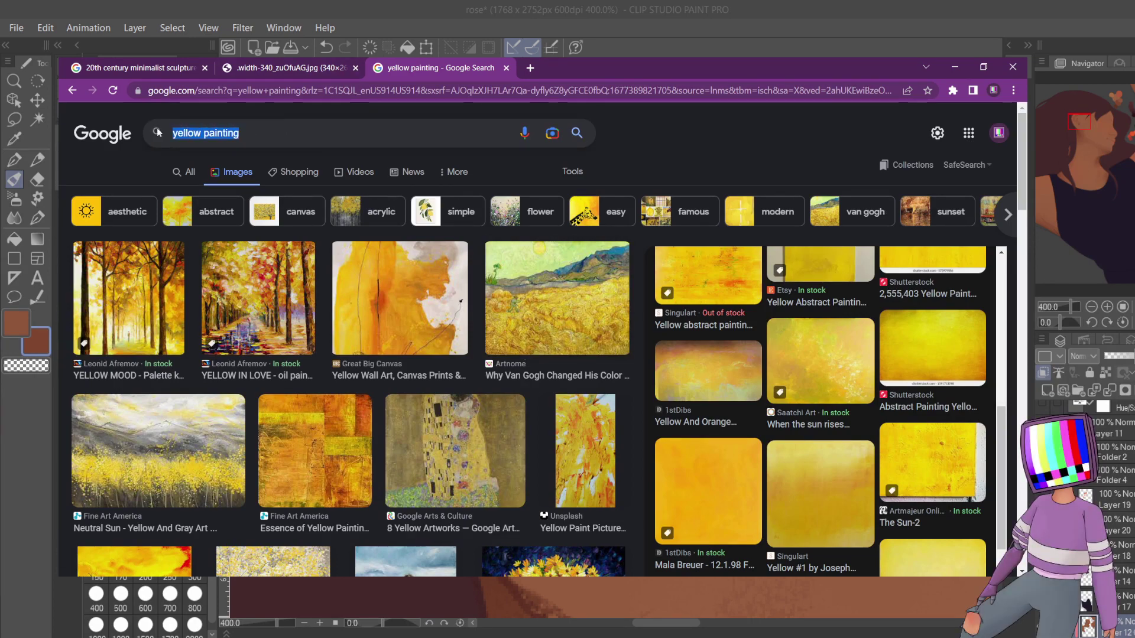
{"action": "type", "text": "pierre "}
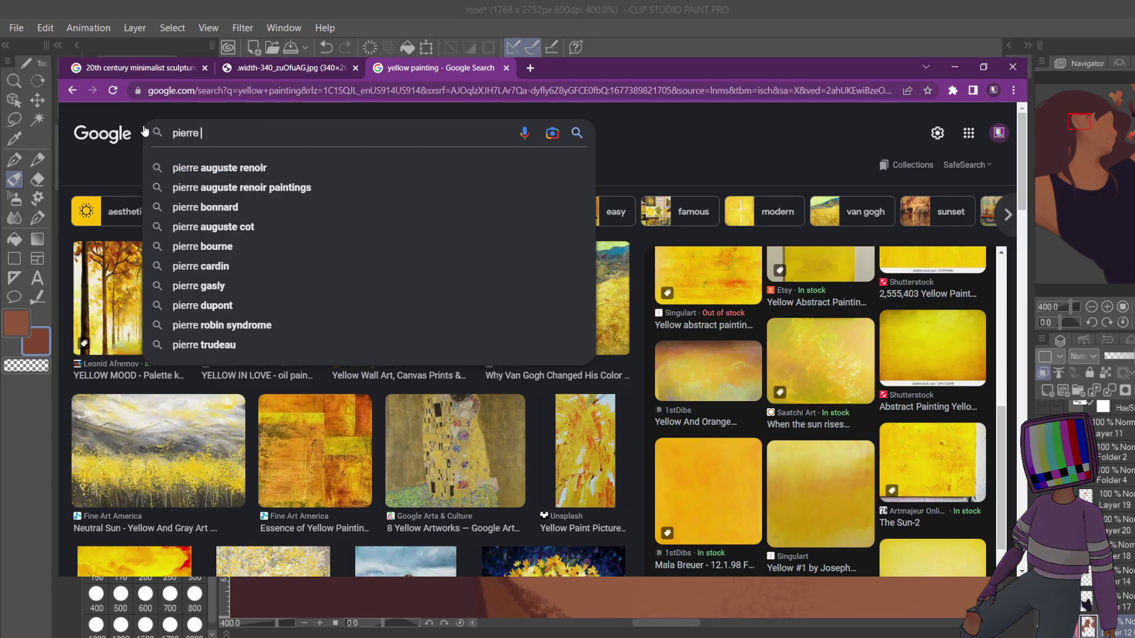
{"action": "type", "text": "p"}
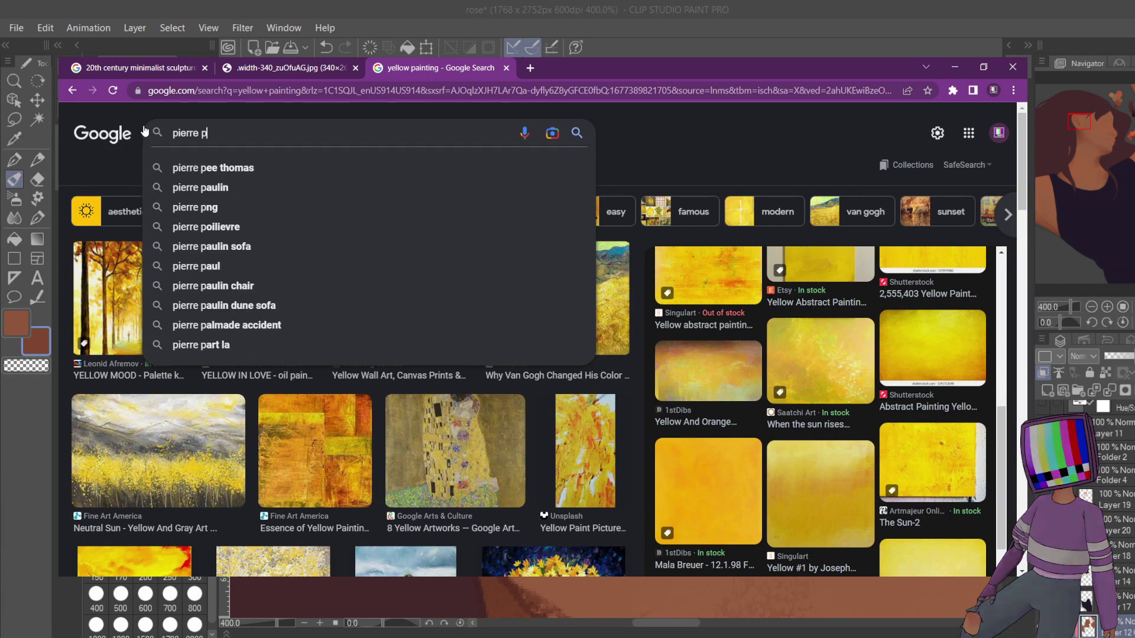
{"action": "type", "text": "e"}
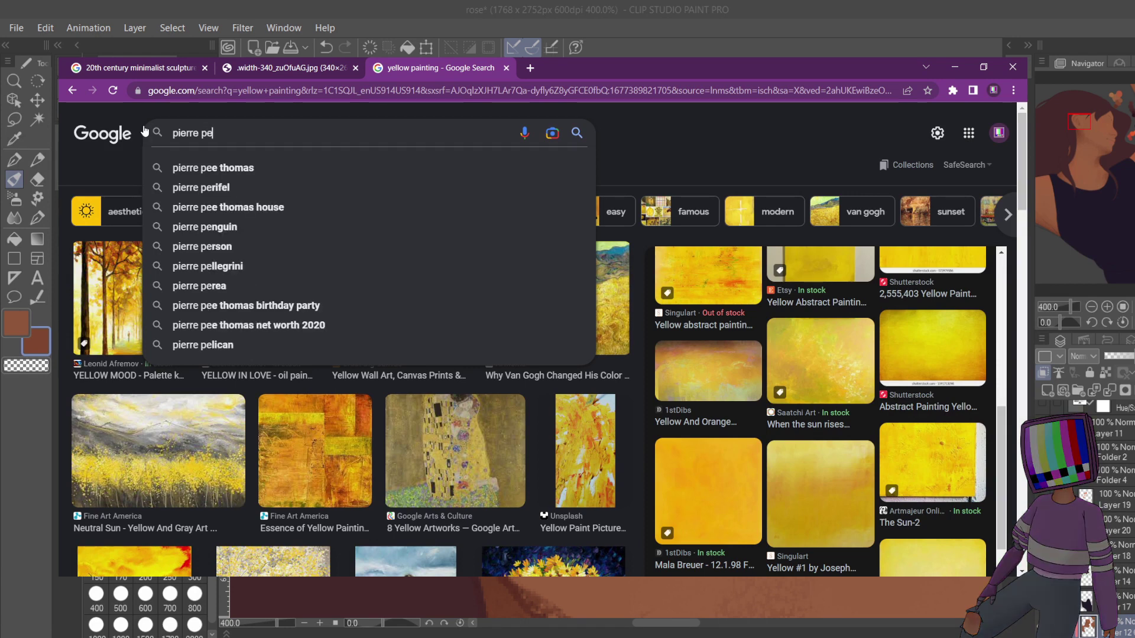
{"action": "type", "text": "rr"}
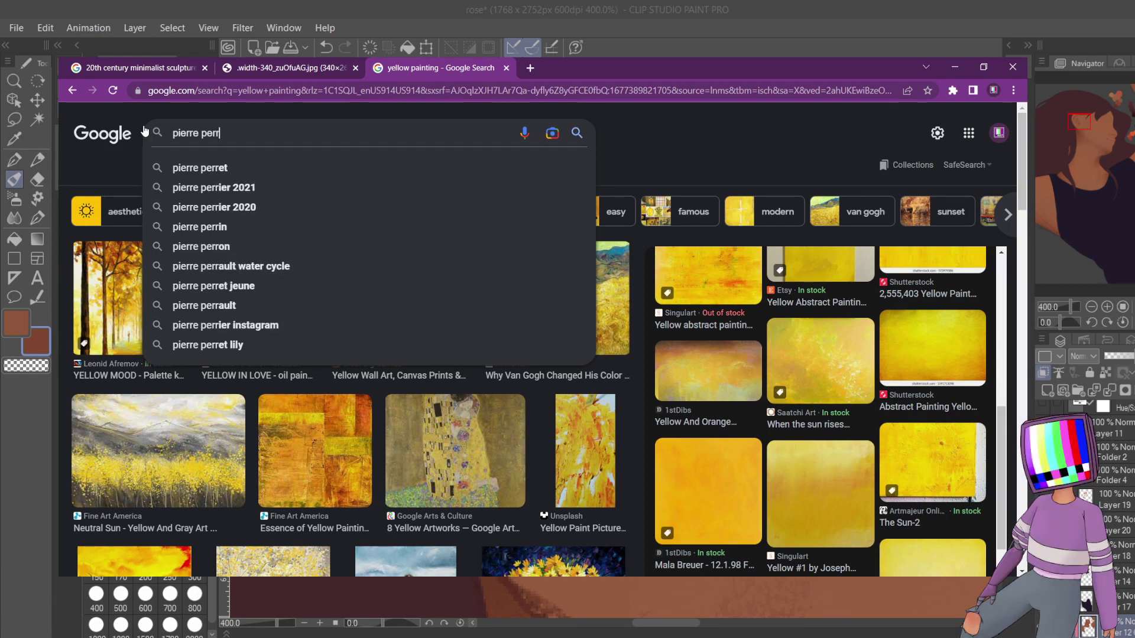
{"action": "type", "text": "and"}
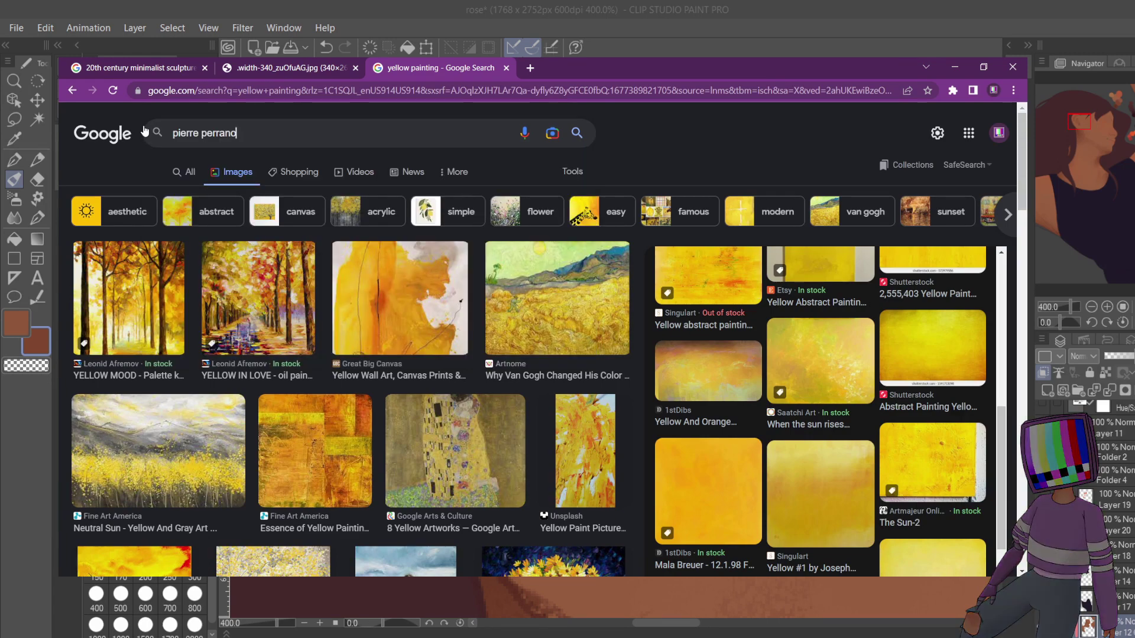
{"action": "key", "text": "BackSpace"}
{"action": "key", "text": "BackSpace"}
{"action": "key", "text": "BackSpace"}
{"action": "key", "text": "BackSpace"}
{"action": "key", "text": "BackSpace"}
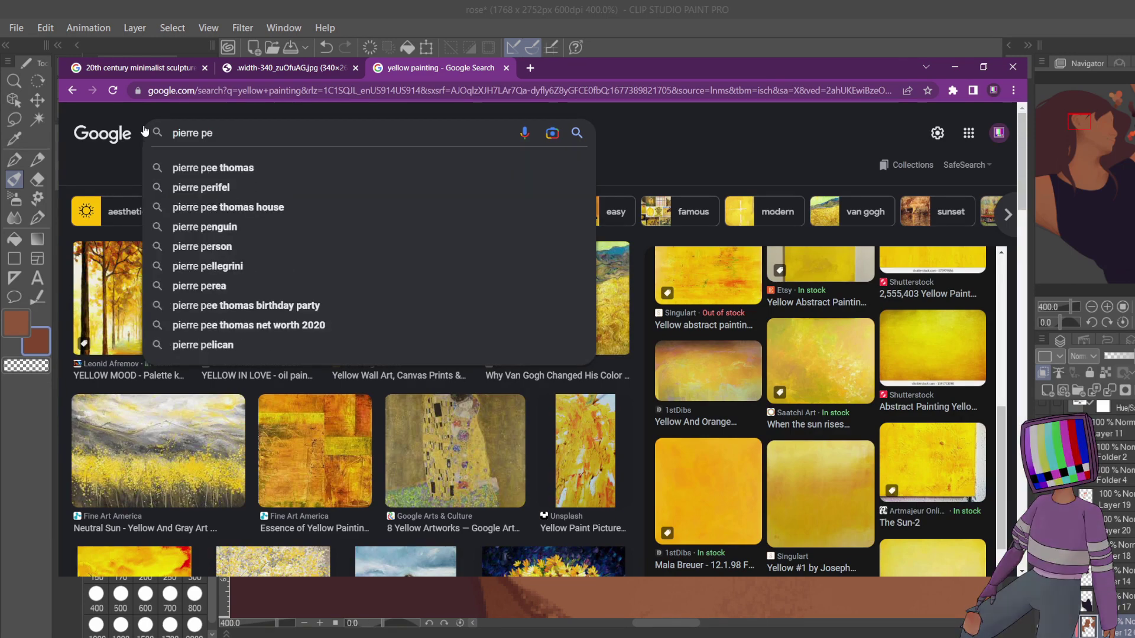
{"action": "key", "text": "BackSpace"}
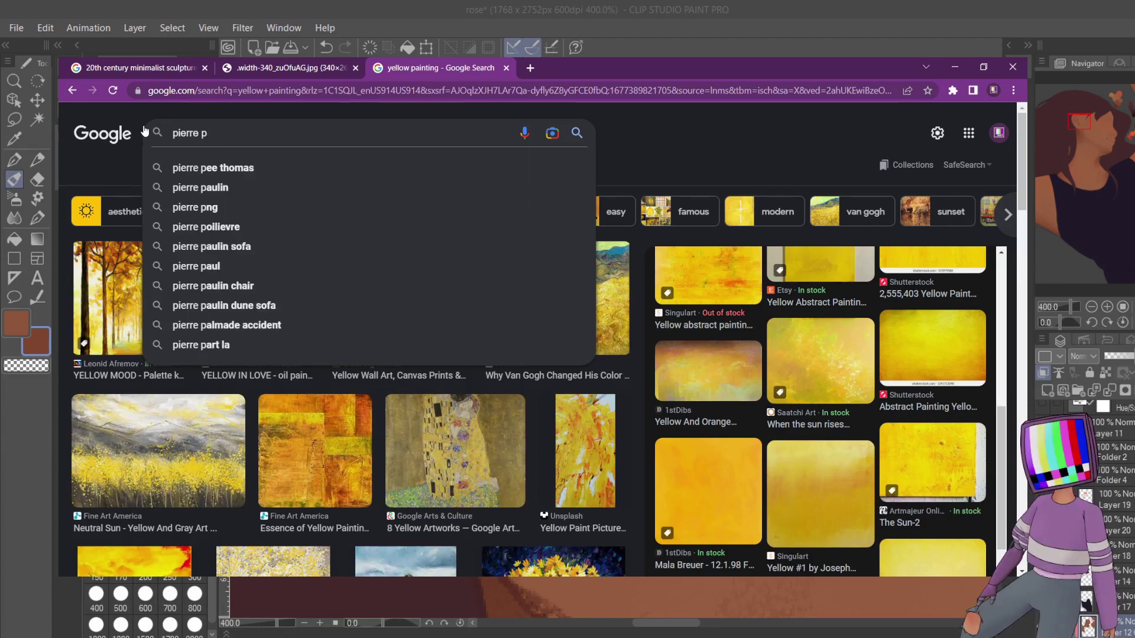
{"action": "type", "text": "a"}
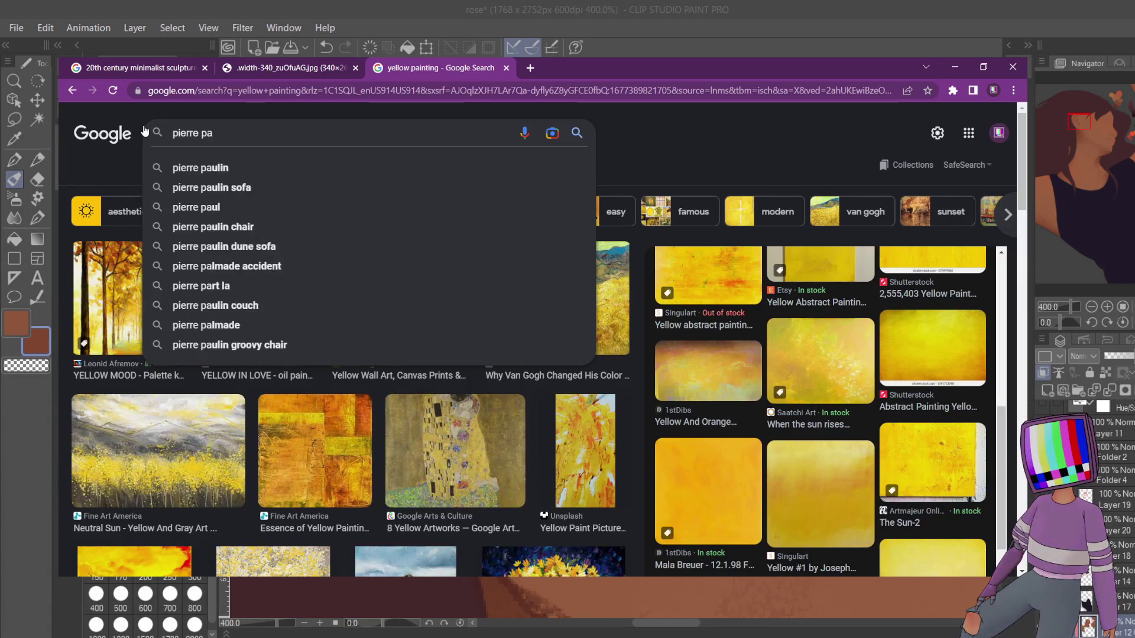
{"action": "type", "text": "r"}
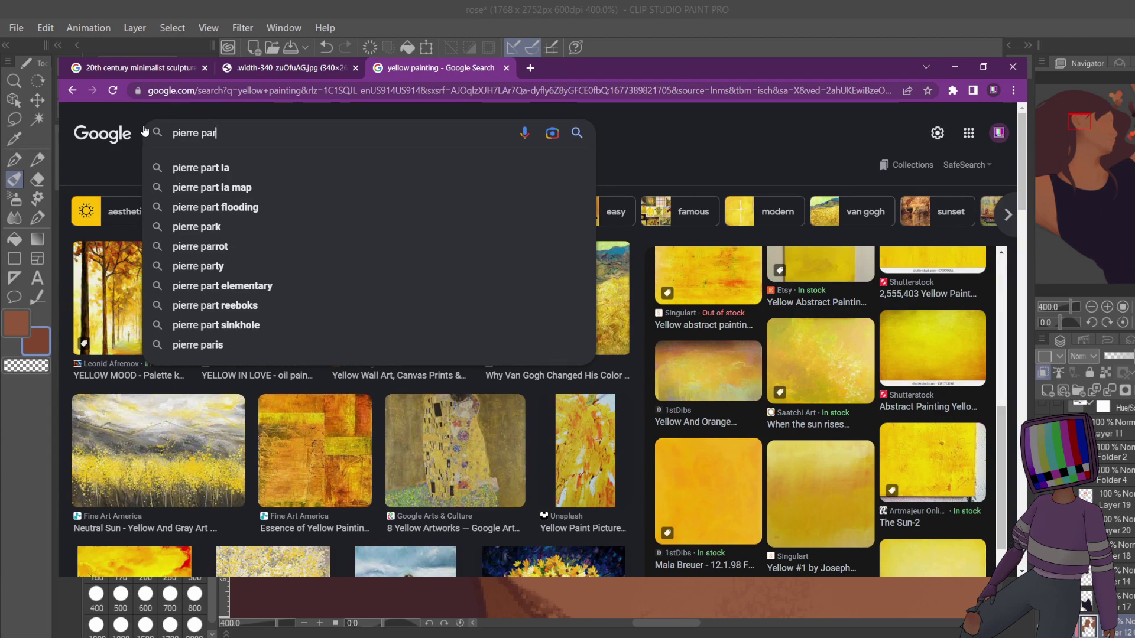
{"action": "key", "text": "BackSpace"}
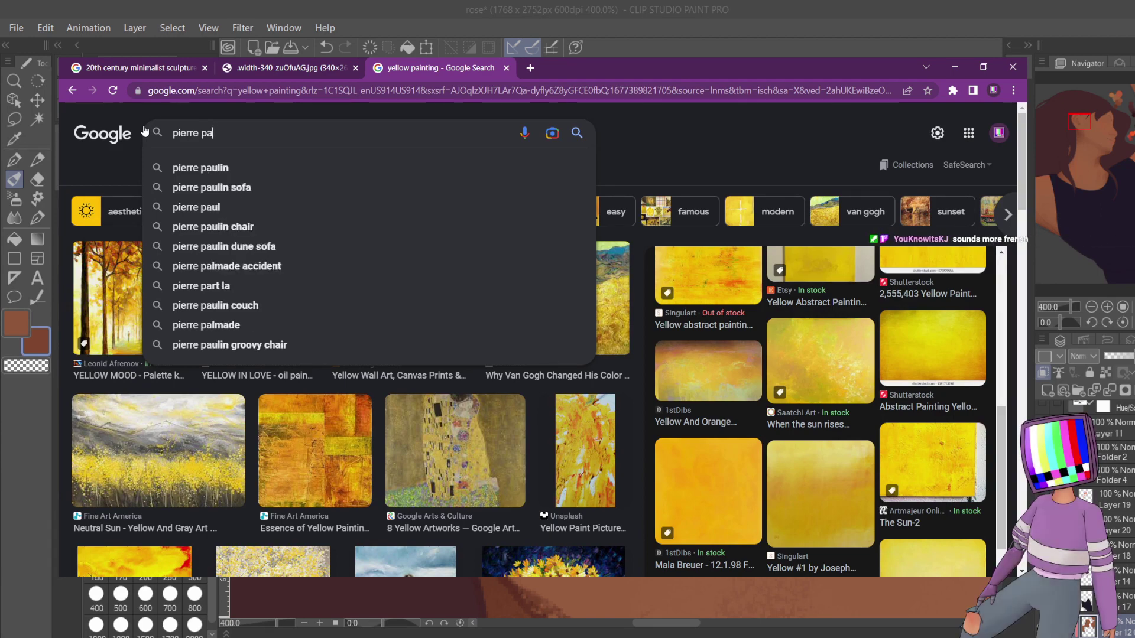
{"action": "key", "text": "BackSpace"}
{"action": "key", "text": "BackSpace"}
{"action": "key", "text": "BackSpace"}
{"action": "key", "text": "BackSpace"}
{"action": "key", "text": "BackSpace"}
{"action": "key", "text": "BackSpace"}
{"action": "key", "text": "BackSpace"}
{"action": "key", "text": "BackSpace"}
{"action": "key", "text": "BackSpace"}
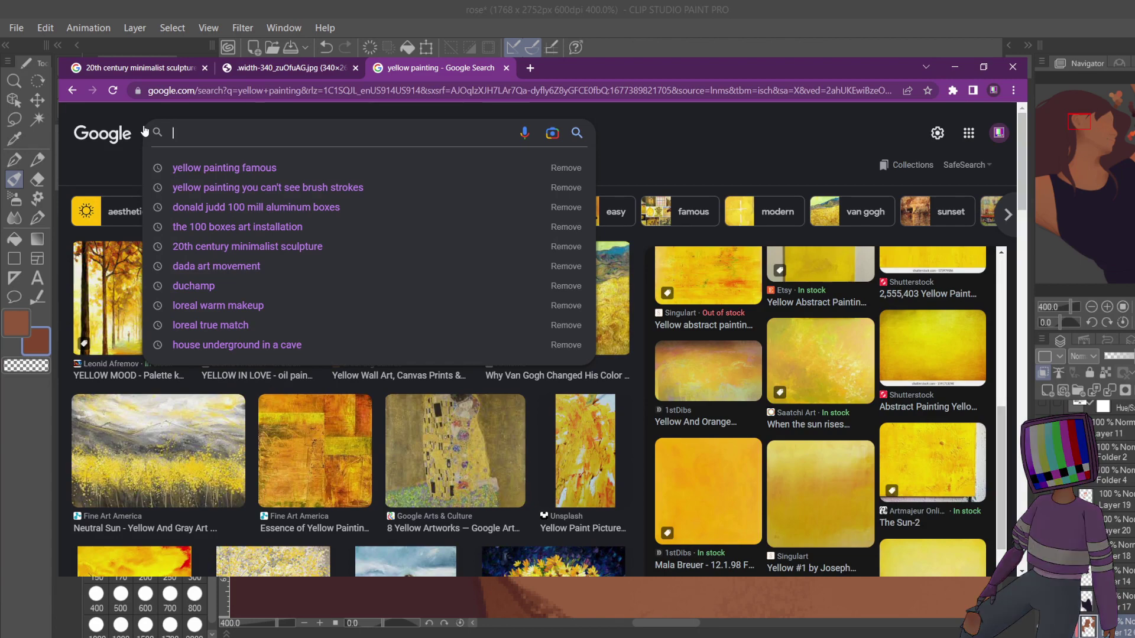
- Search the images for "pierre huyghe" and preview Esther Schipper's excavated hall and ArtReview's white dog with the pink leg
{"action": "type", "text": "pierre"}
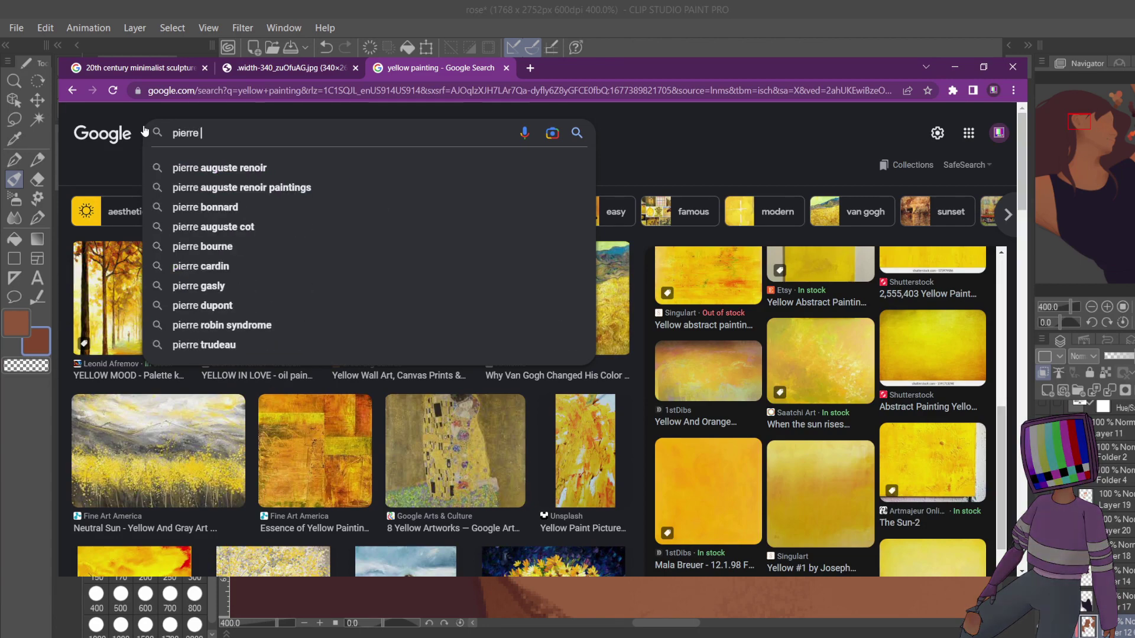
{"action": "type", "text": " hu"}
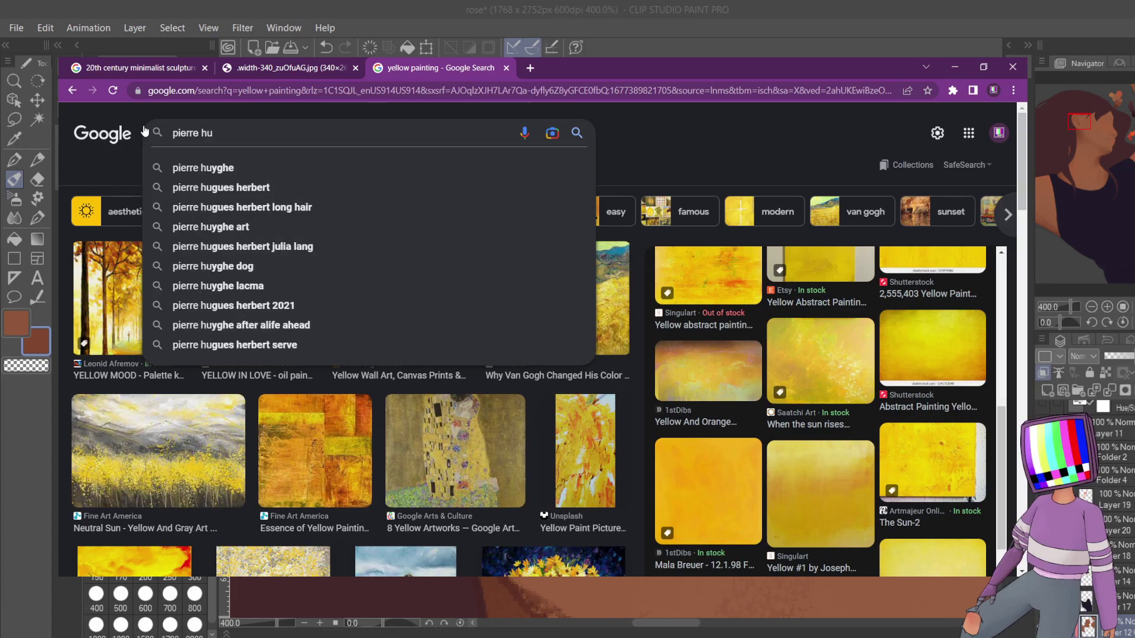
{"action": "key", "text": "Down"}
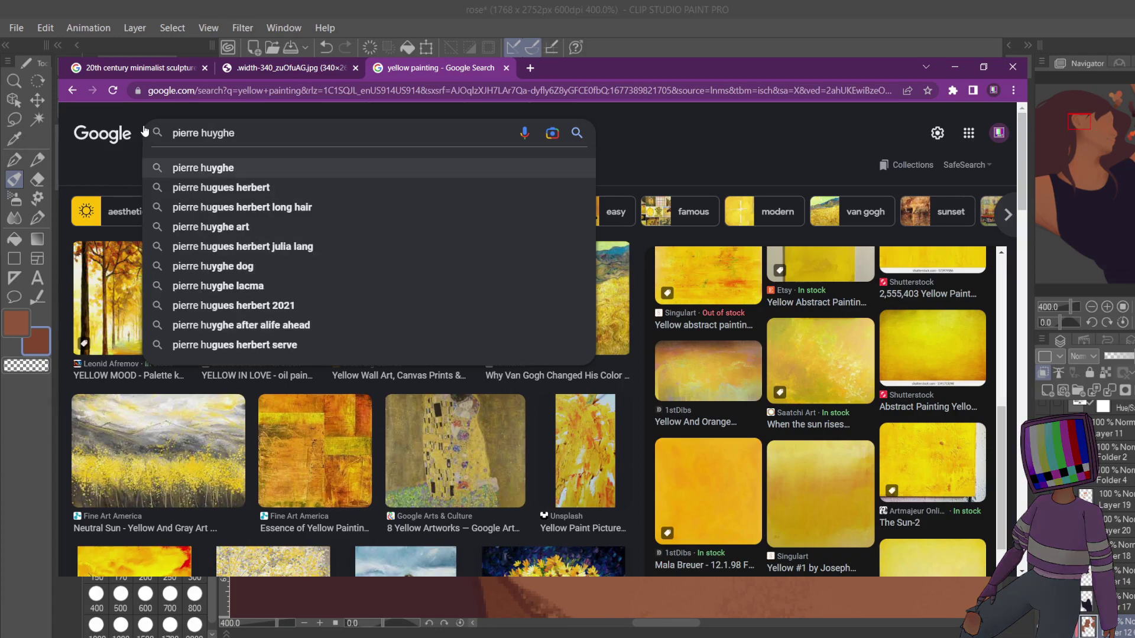
{"action": "key", "text": "Return"}
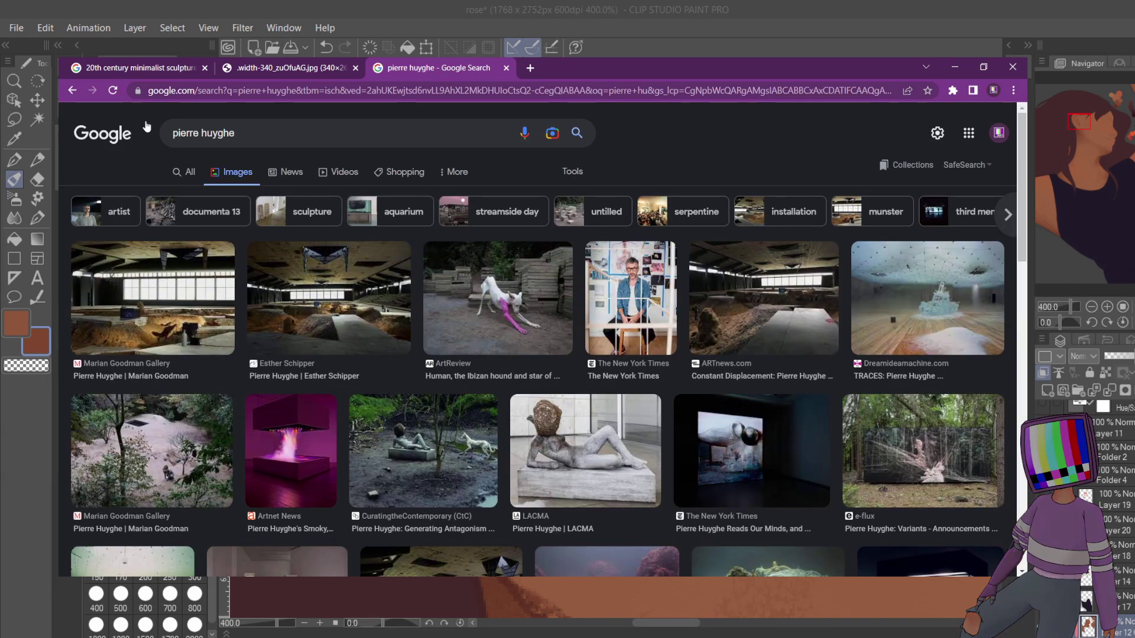
{"action": "left_click", "coordinate": [301, 327]}
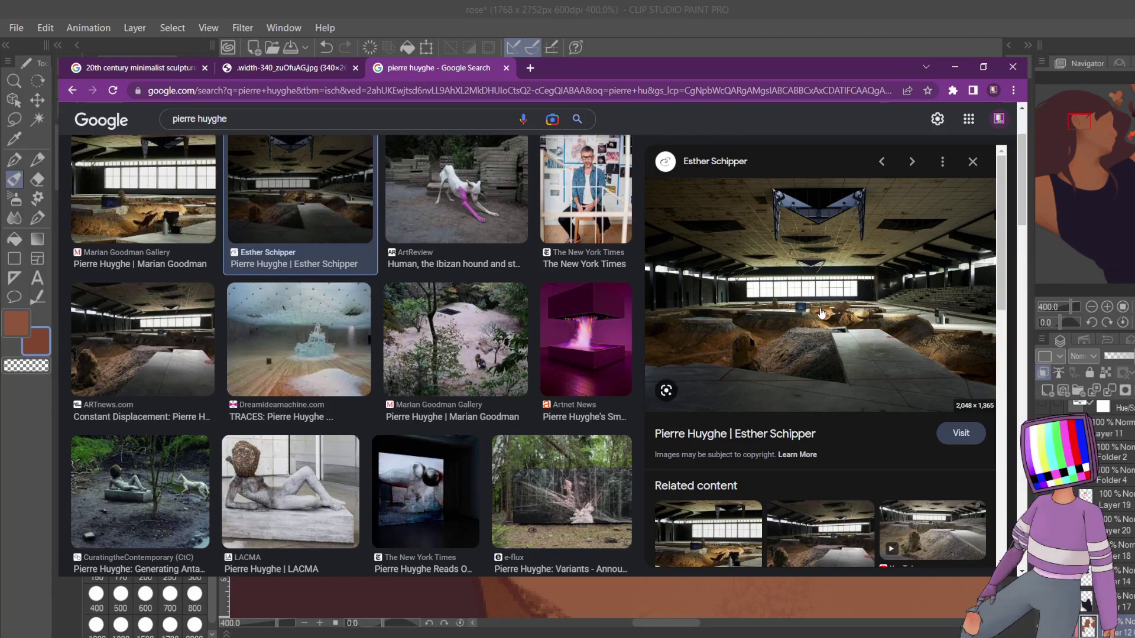
{"action": "left_click", "coordinate": [476, 192]}
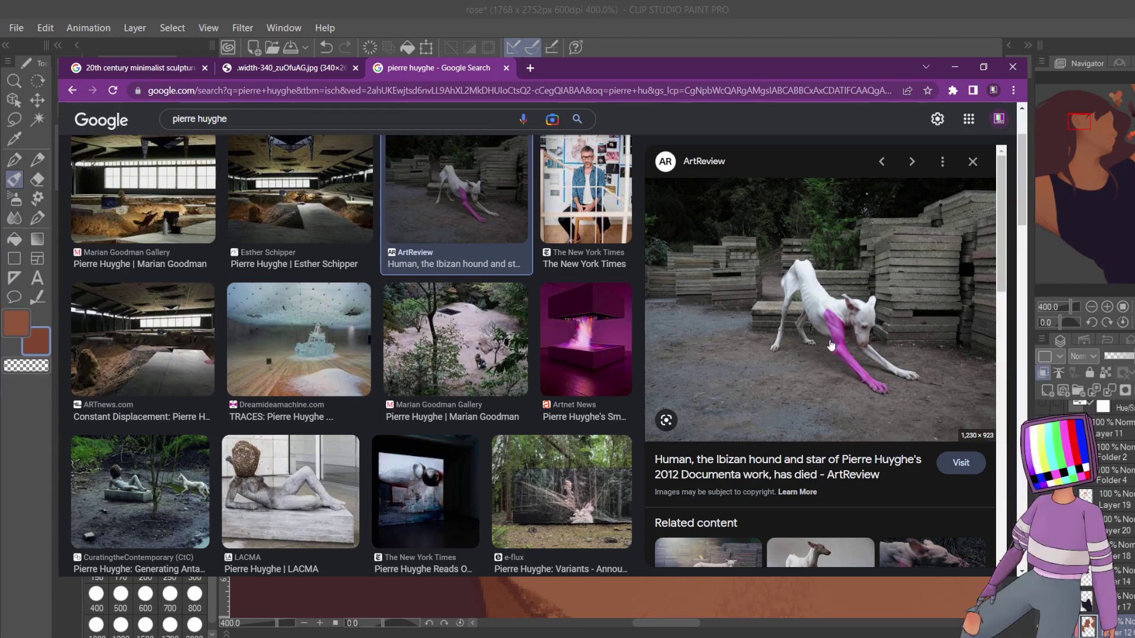
- Preview LACMA's reclining statue with the beehive head and Fotograf Magazine's aquarium with rocks from further down the Pierre Huyghe results
{"action": "scroll", "coordinate": [355, 378], "scroll_direction": "down", "scroll_amount": 4}
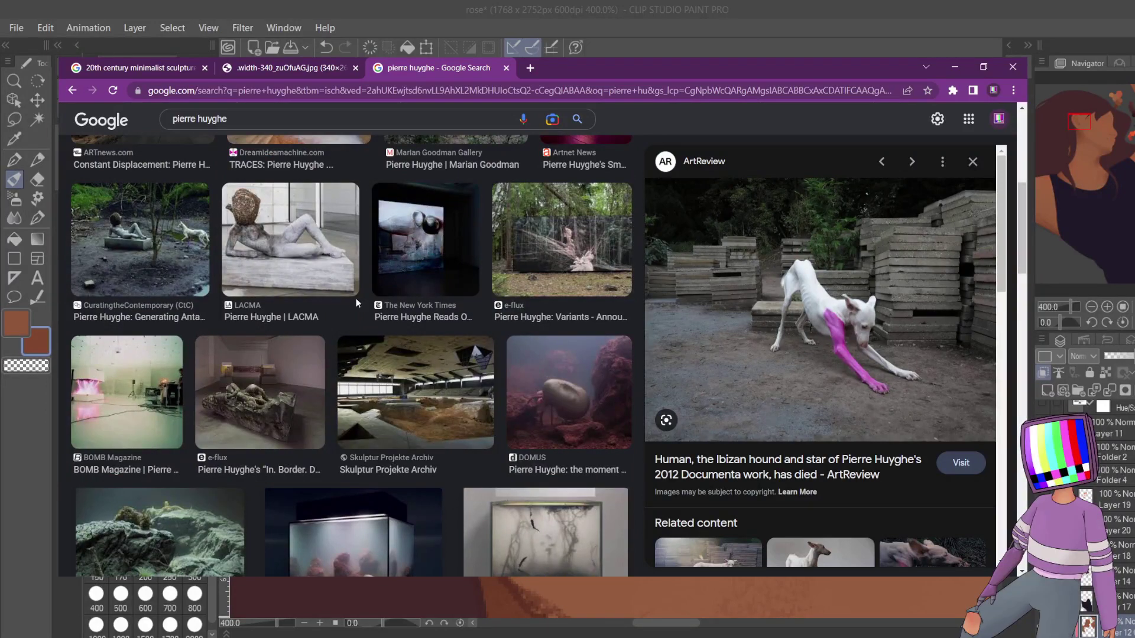
{"action": "left_click", "coordinate": [310, 268]}
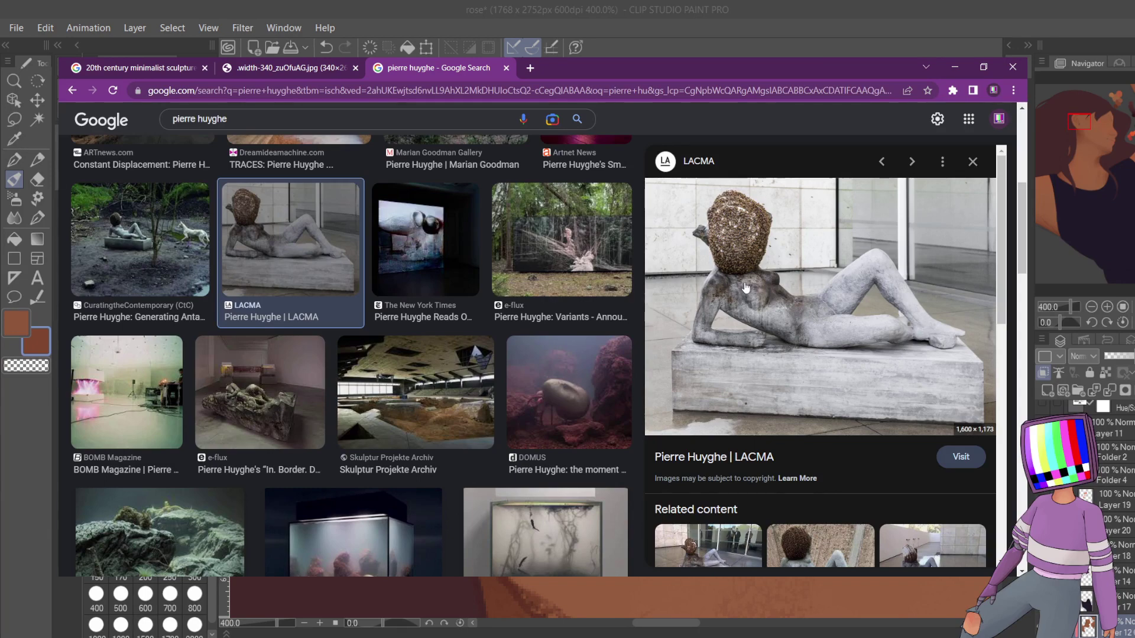
{"action": "scroll", "coordinate": [387, 323], "scroll_direction": "down", "scroll_amount": 1}
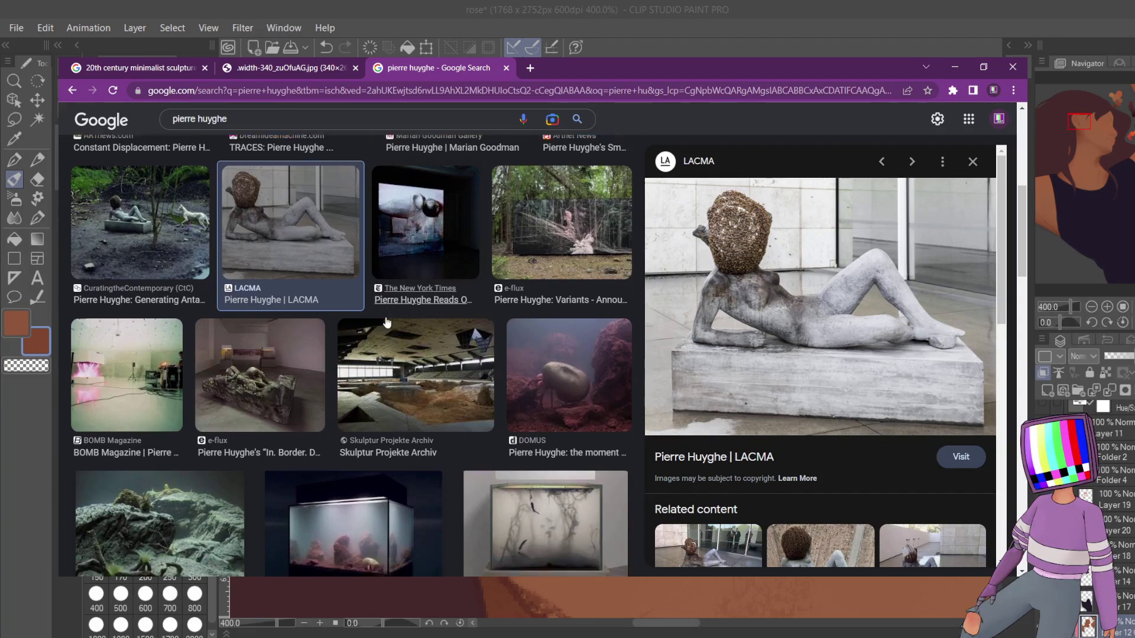
{"action": "scroll", "coordinate": [387, 322], "scroll_direction": "down", "scroll_amount": 3}
{"action": "left_click", "coordinate": [378, 337]}
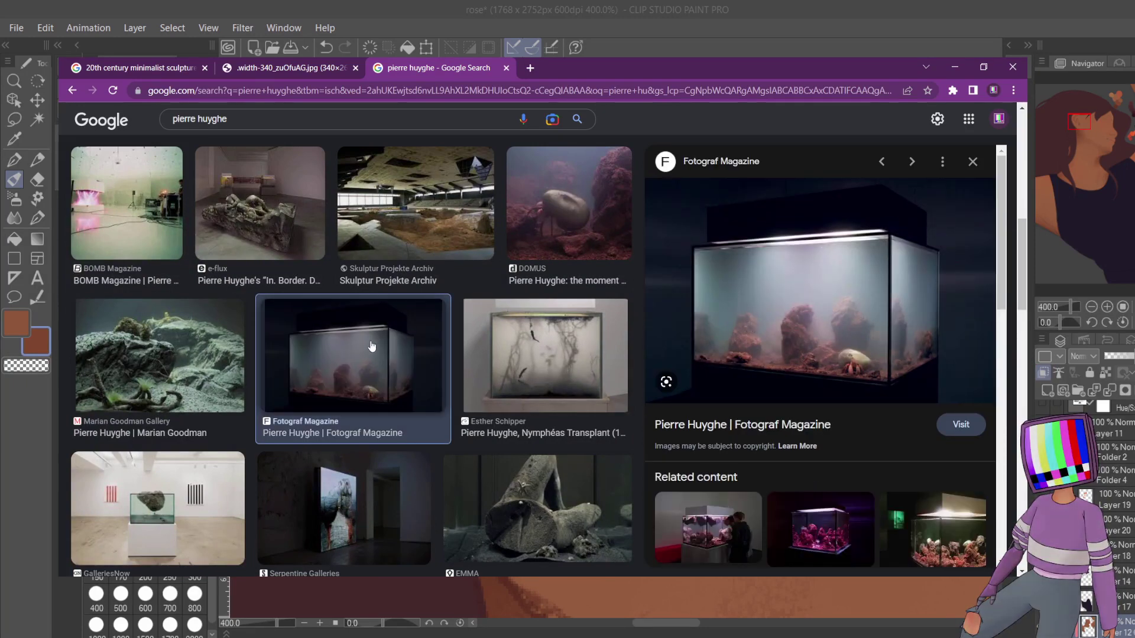
{"action": "scroll", "coordinate": [373, 349], "scroll_direction": "down", "scroll_amount": 5}
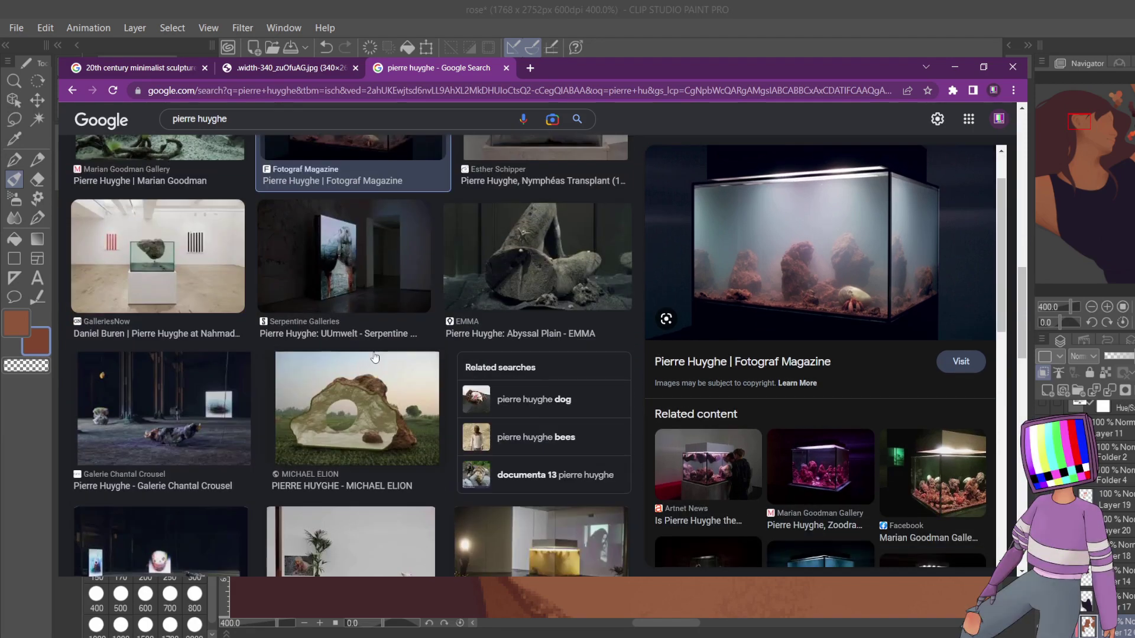
- Preview the excavated hall installation images from Marian Goodman Gallery and ARTnews
{"action": "scroll", "coordinate": [375, 357], "scroll_direction": "up", "scroll_amount": 8}
{"action": "left_click", "coordinate": [117, 276]}
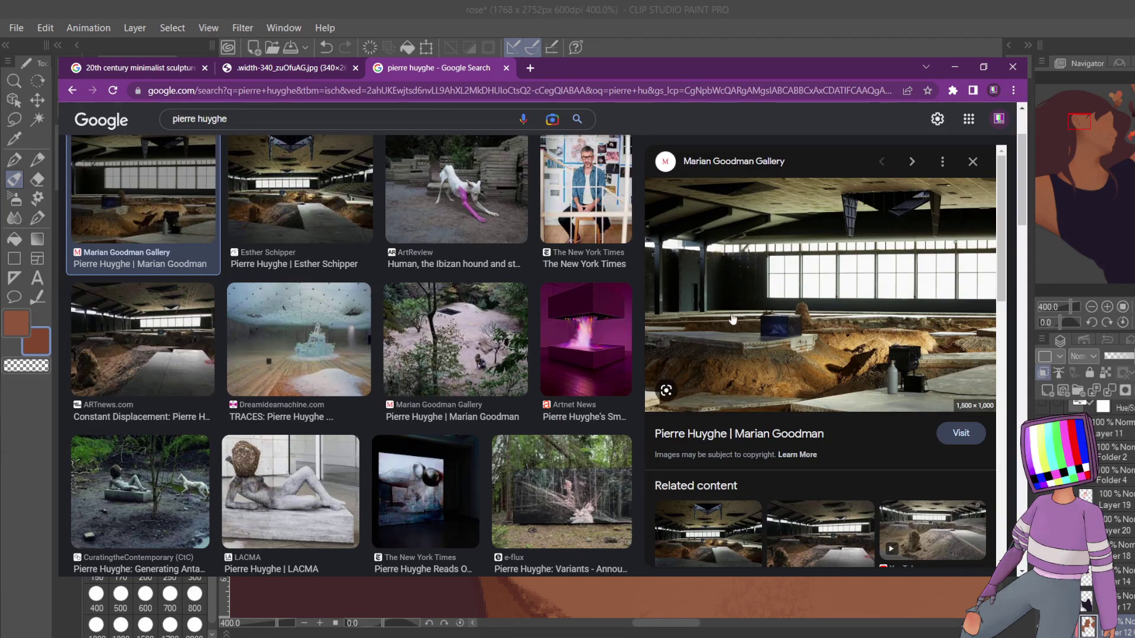
{"action": "left_click", "coordinate": [167, 362]}
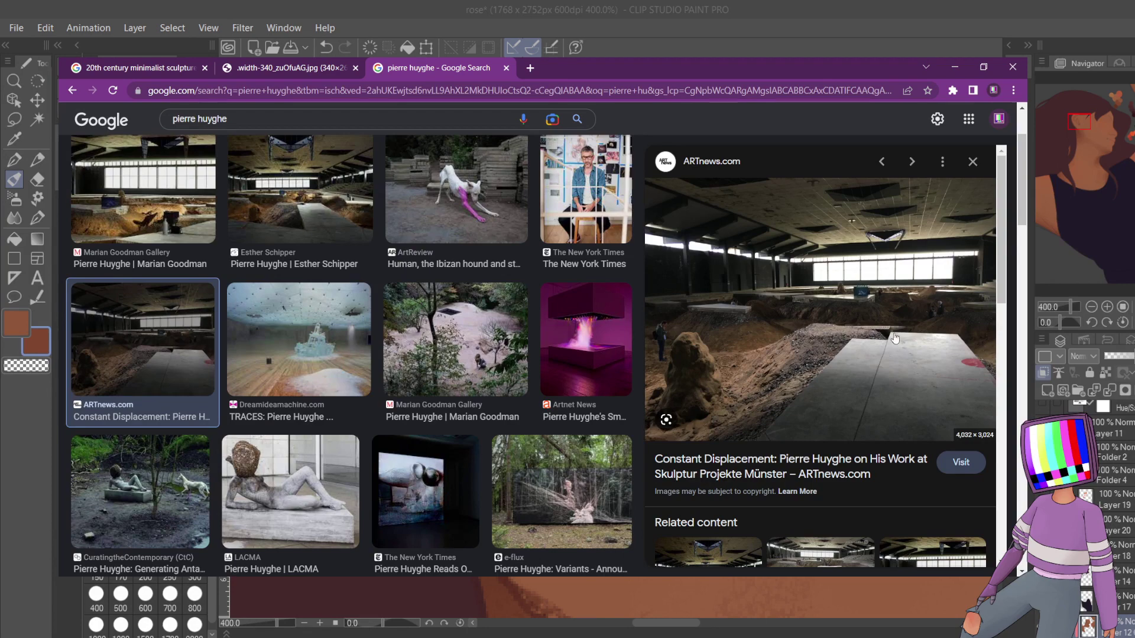
{"action": "scroll", "coordinate": [482, 412], "scroll_direction": "down", "scroll_amount": 2}
{"action": "scroll", "coordinate": [480, 414], "scroll_direction": "up", "scroll_amount": 4}
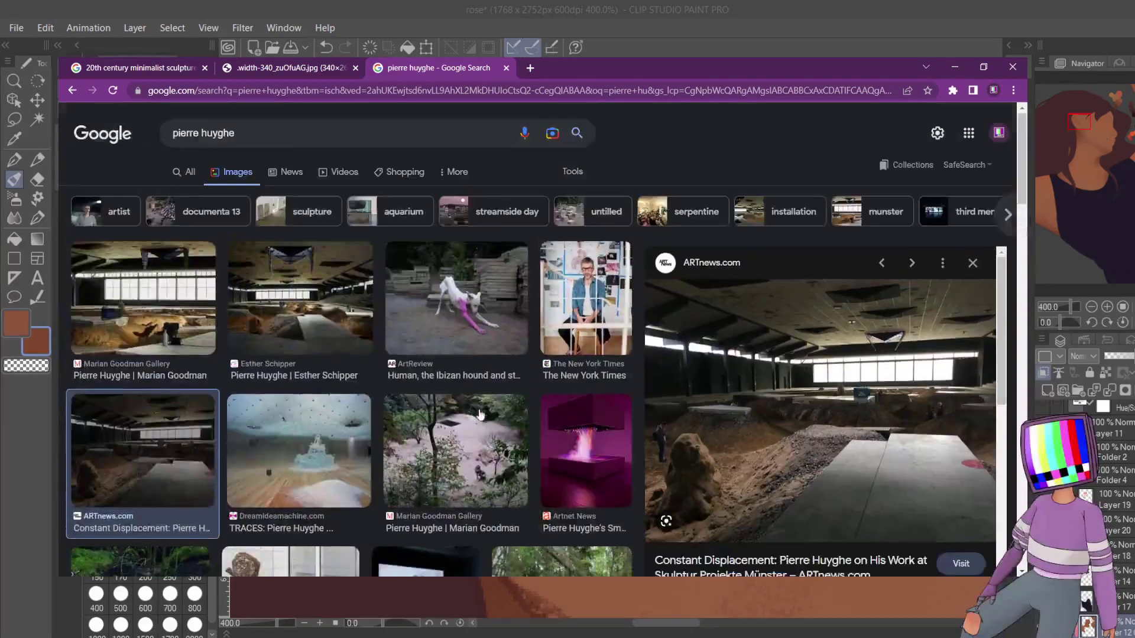
- Search the images for "mario merz" and preview Time Out's stone igloo with neon lettering
{"action": "scroll", "coordinate": [408, 420], "scroll_direction": "down", "scroll_amount": 4}
{"action": "scroll", "coordinate": [619, 348], "scroll_direction": "up", "scroll_amount": 2}
{"action": "scroll", "coordinate": [619, 348], "scroll_direction": "up", "scroll_amount": 3}
{"action": "left_click_drag", "start_coordinate": [243, 133], "coordinate": [119, 116]}
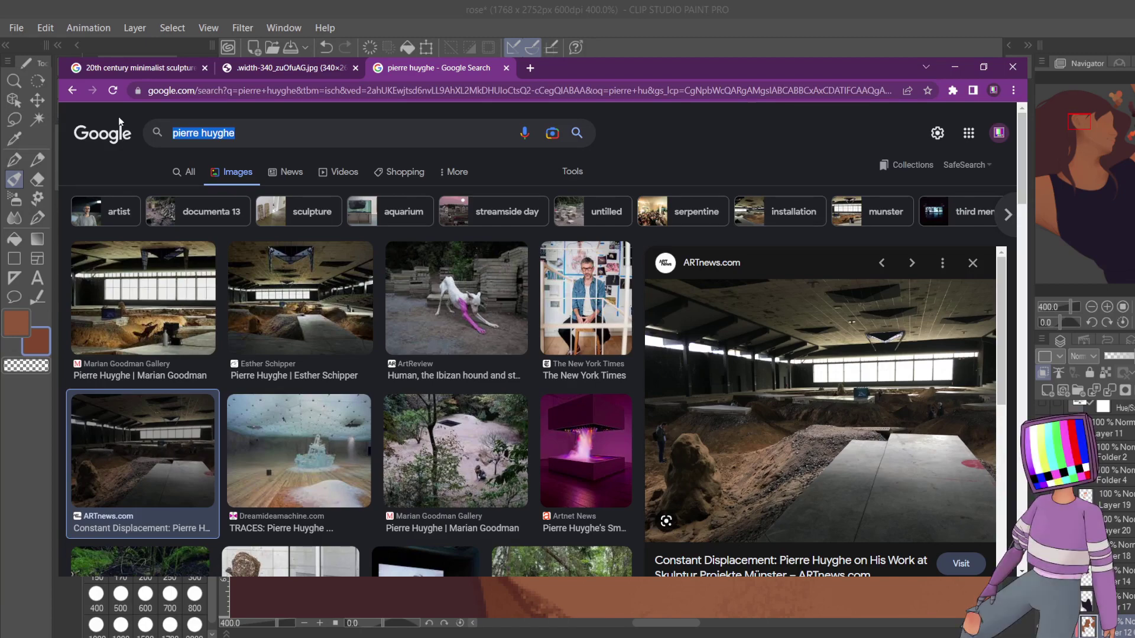
{"action": "type", "text": "mar"}
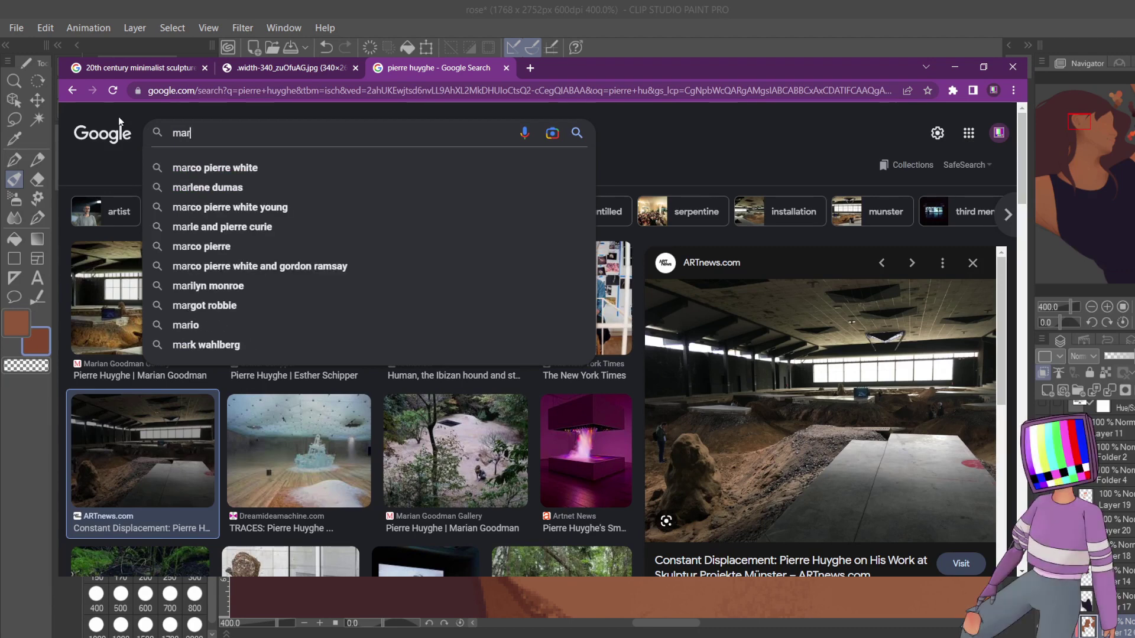
{"action": "type", "text": "io "}
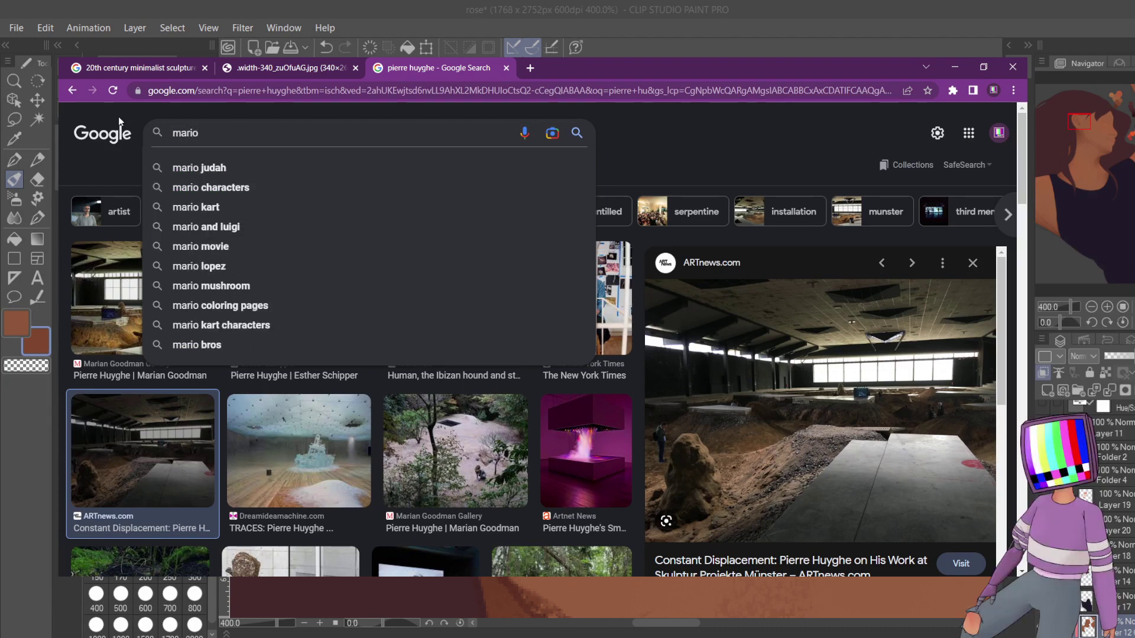
{"action": "type", "text": "m"}
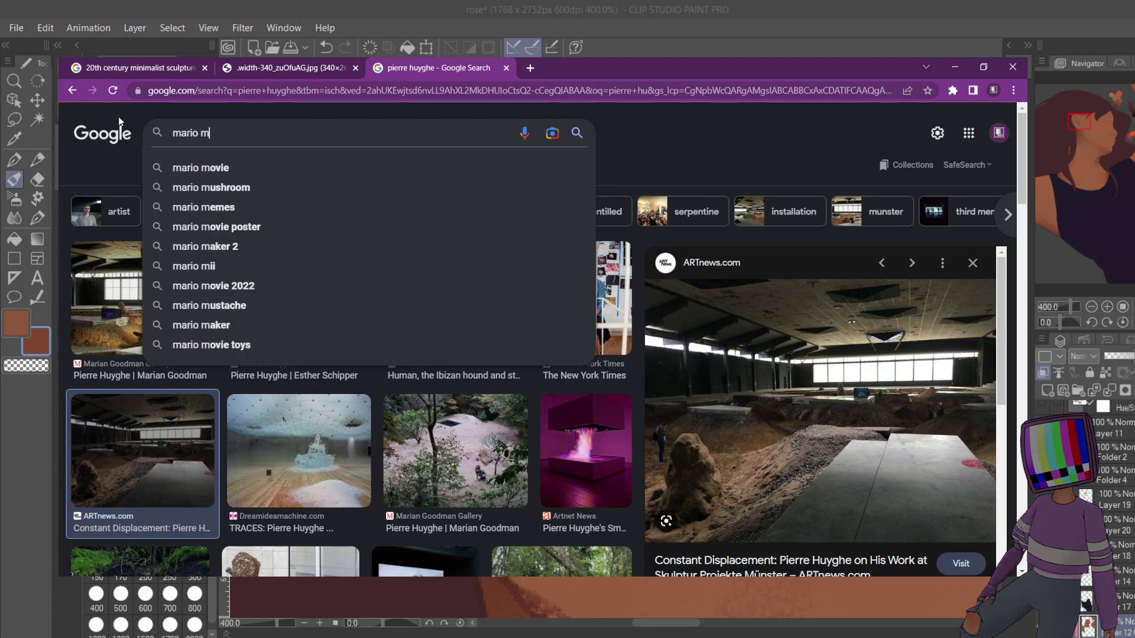
{"action": "type", "text": "erz"}
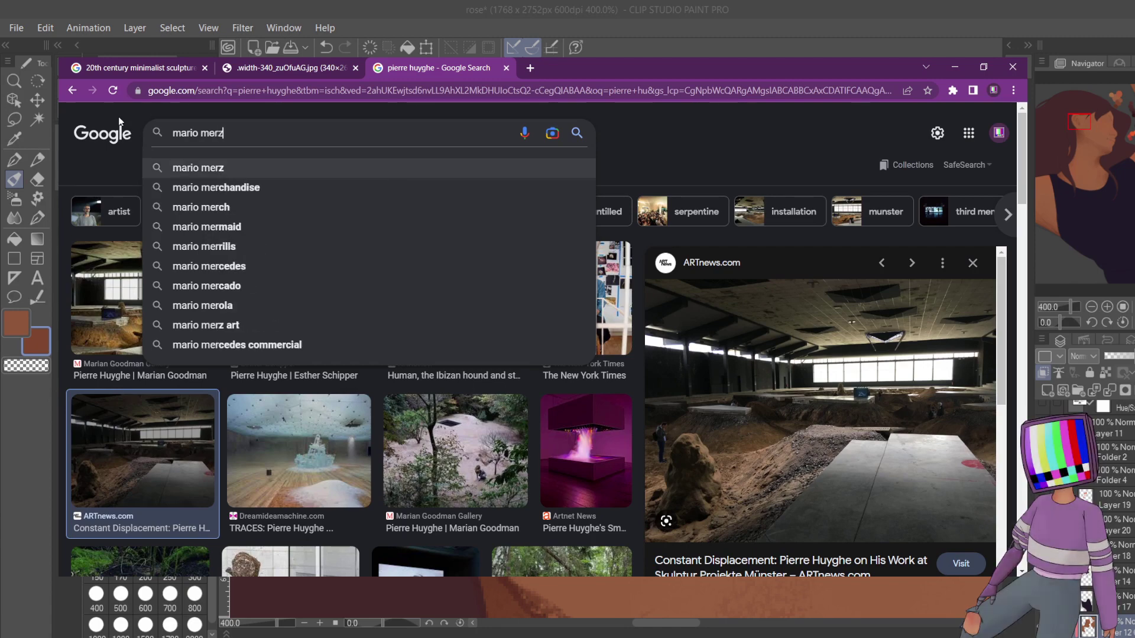
{"action": "key", "text": "Return"}
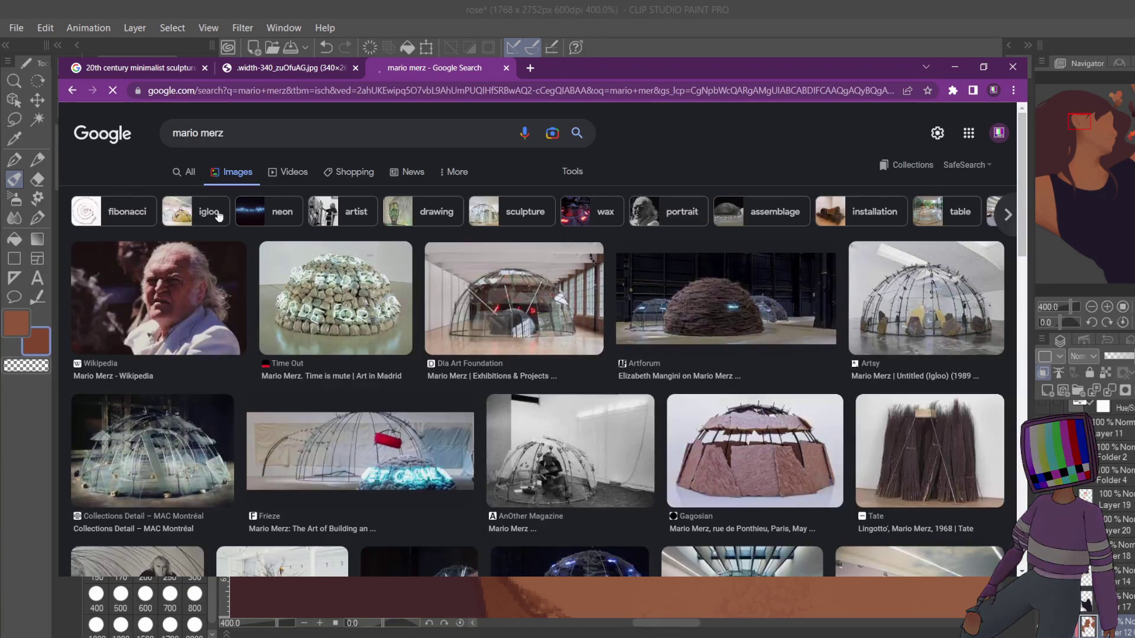
{"action": "left_click", "coordinate": [385, 291]}
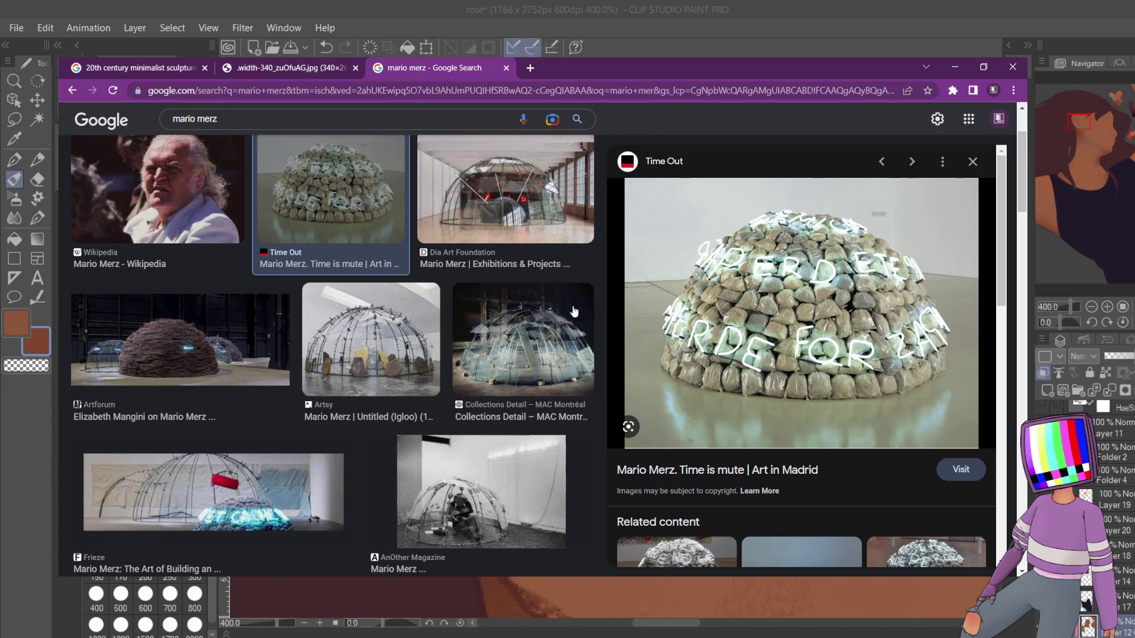
- Preview Tate's "Lingotto" brushwood bundles and Pirelli HangarBicocca's transparent dome with neon writing
{"action": "scroll", "coordinate": [482, 306], "scroll_direction": "down", "scroll_amount": 2}
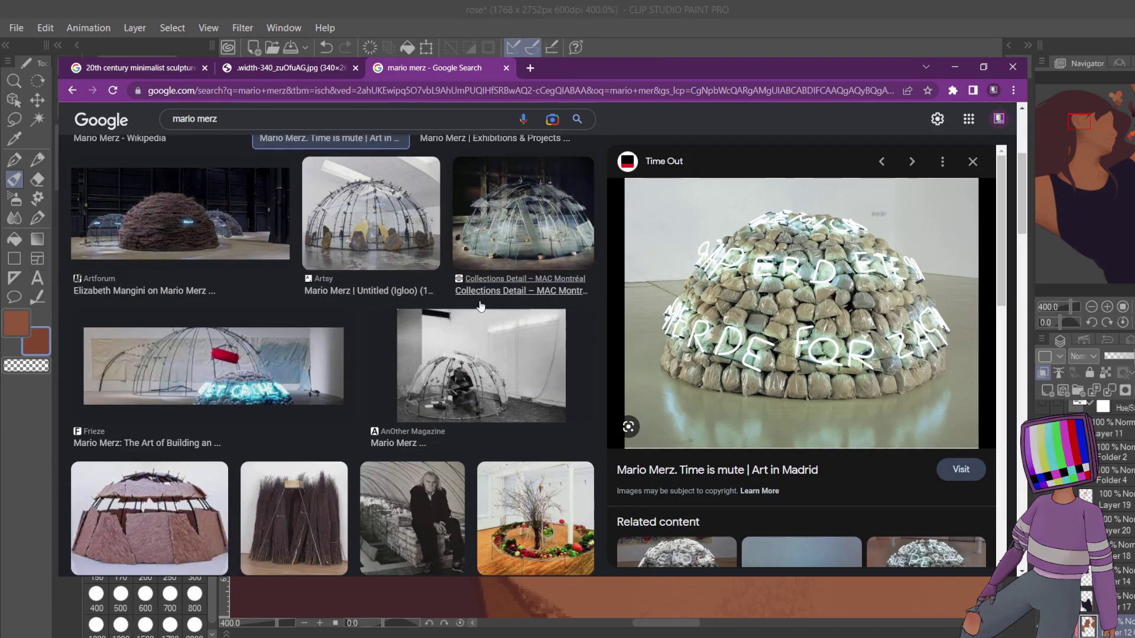
{"action": "left_click", "coordinate": [316, 490]}
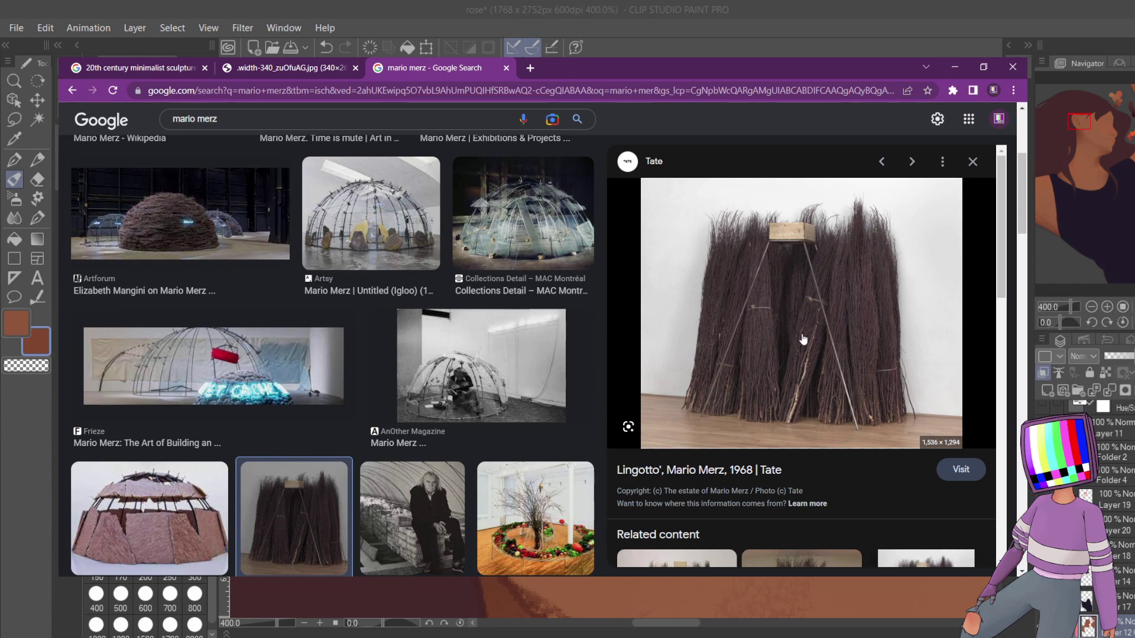
{"action": "scroll", "coordinate": [424, 391], "scroll_direction": "down", "scroll_amount": 3}
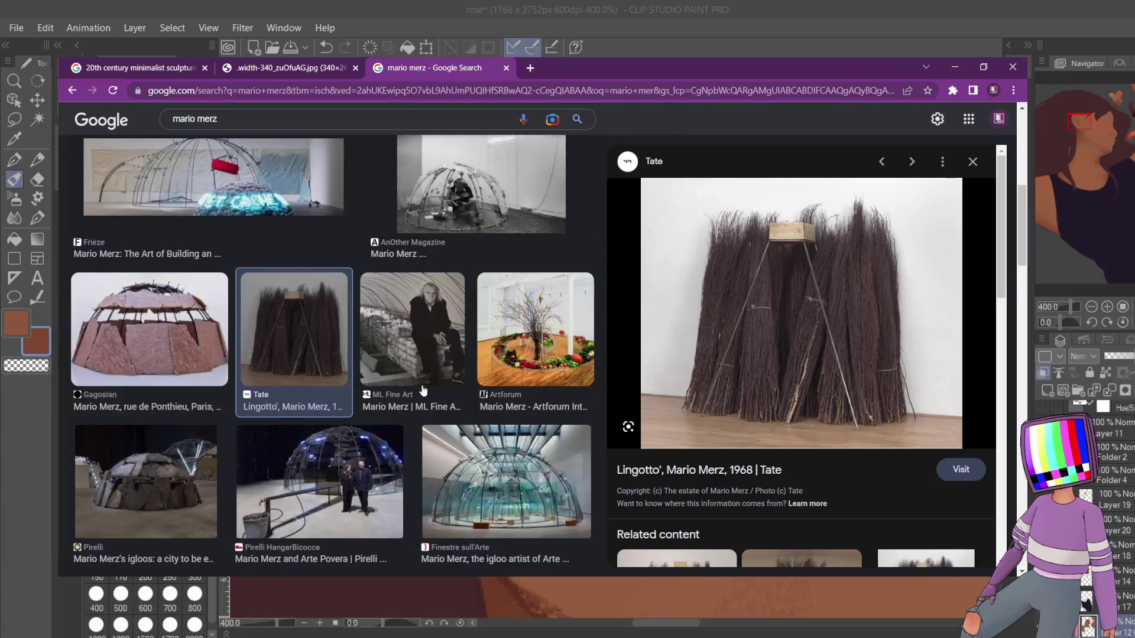
{"action": "scroll", "coordinate": [423, 390], "scroll_direction": "down", "scroll_amount": 4}
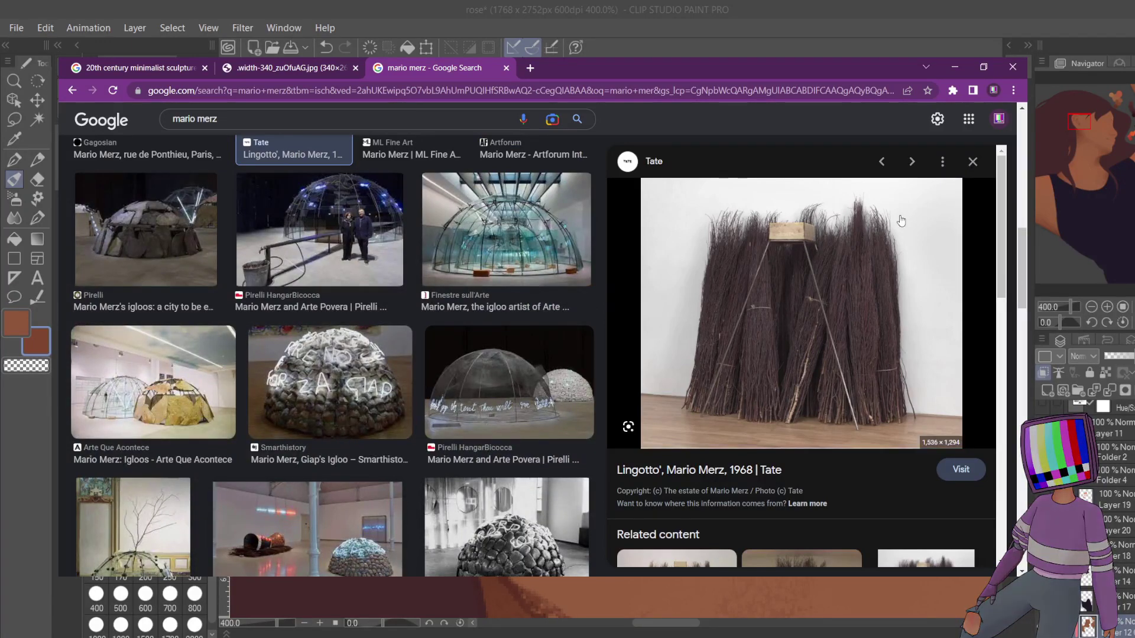
{"action": "left_click", "coordinate": [549, 382]}
- Preview Museo Reina Sofia's Mario Merz exhibition room and browse the works further down the results
{"action": "scroll", "coordinate": [424, 421], "scroll_direction": "down", "scroll_amount": 3}
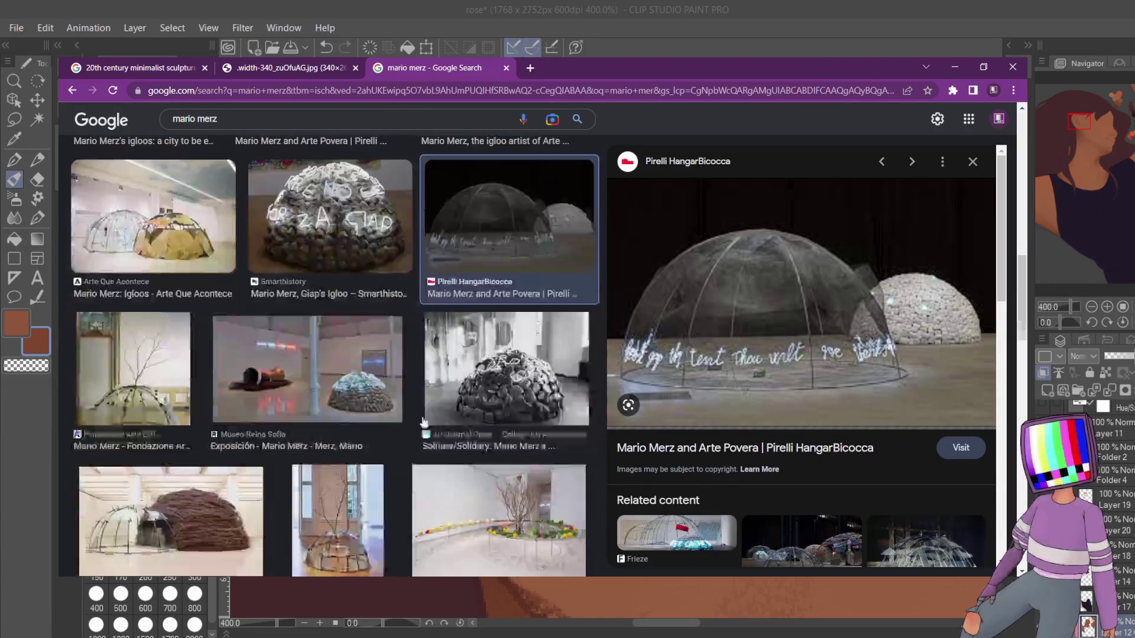
{"action": "left_click", "coordinate": [387, 376]}
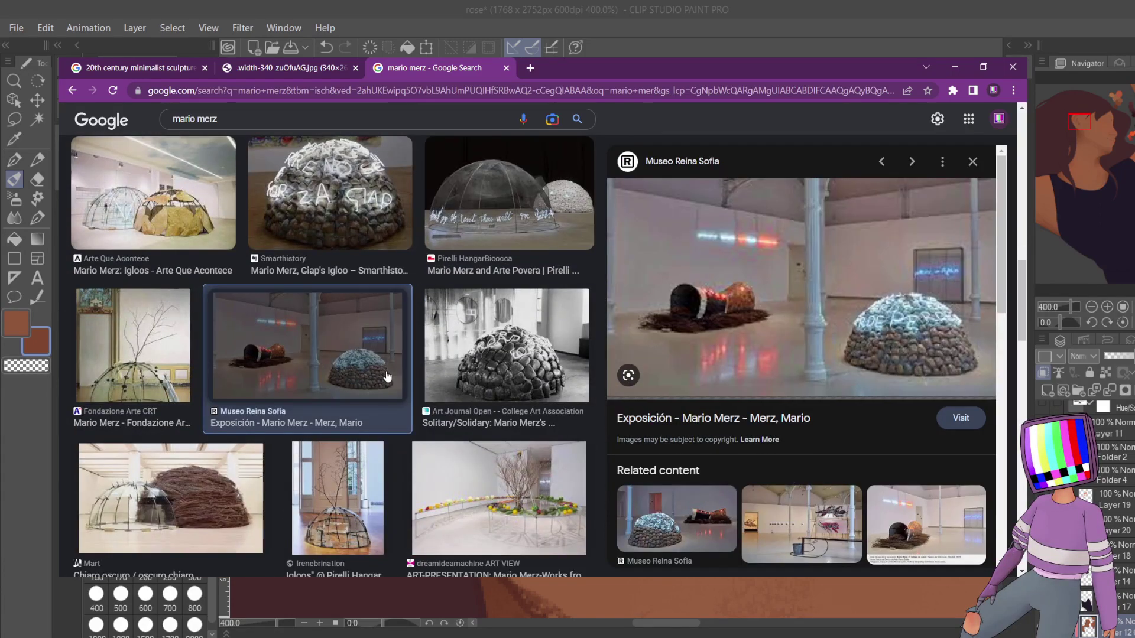
{"action": "scroll", "coordinate": [387, 377], "scroll_direction": "down", "scroll_amount": 2}
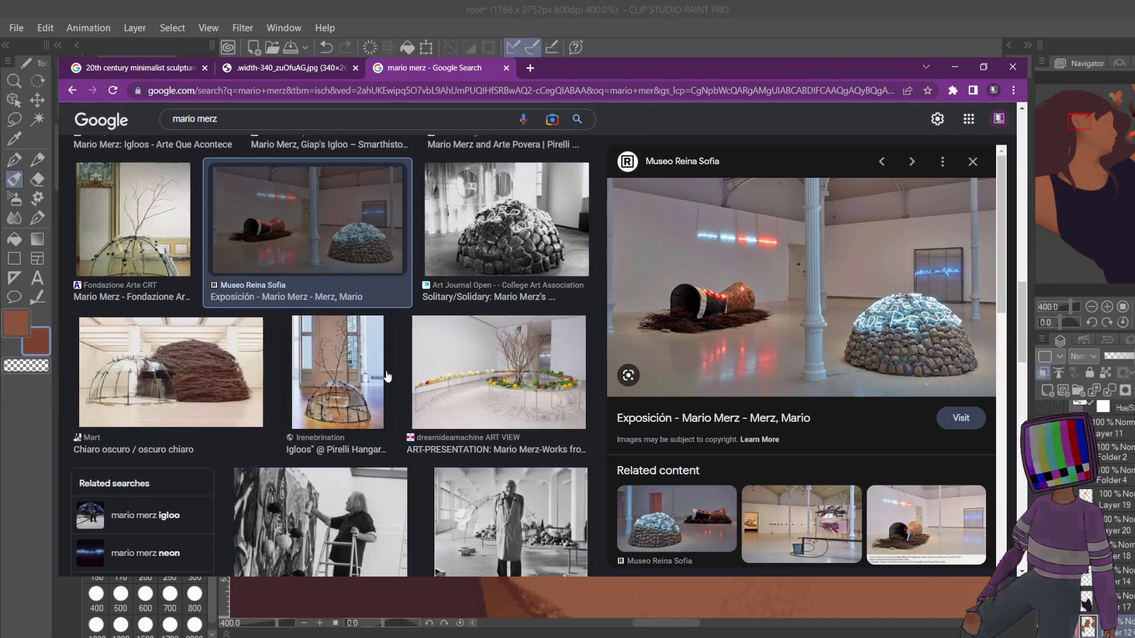
{"action": "scroll", "coordinate": [387, 376], "scroll_direction": "down", "scroll_amount": 3}
{"action": "scroll", "coordinate": [384, 379], "scroll_direction": "down", "scroll_amount": 9}
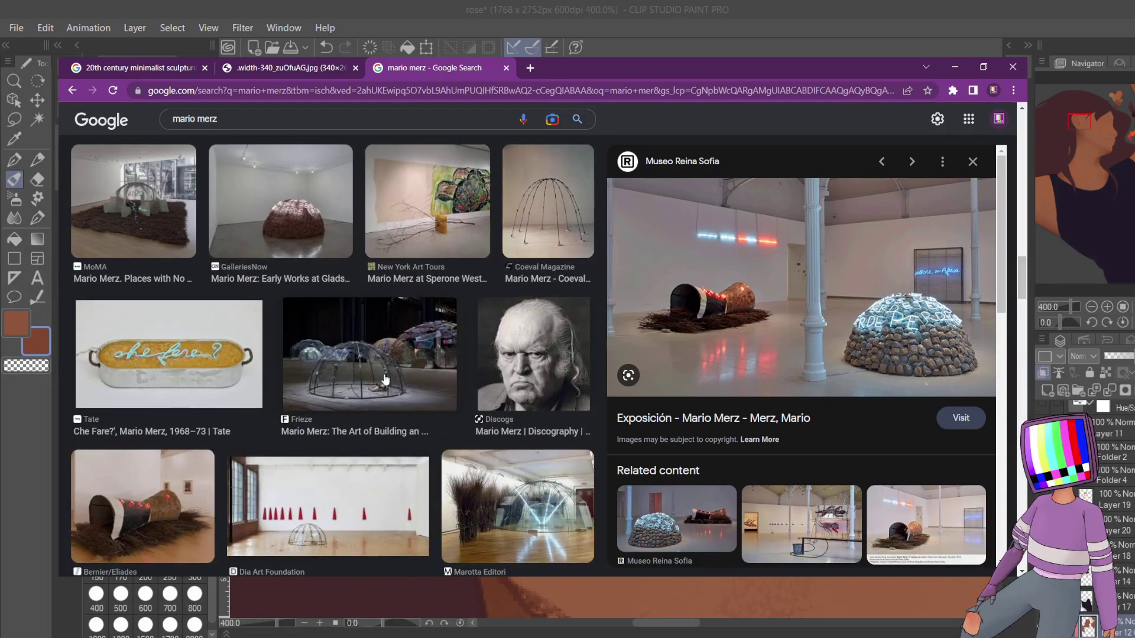
{"action": "scroll", "coordinate": [385, 379], "scroll_direction": "down", "scroll_amount": 3}
{"action": "scroll", "coordinate": [385, 374], "scroll_direction": "up", "scroll_amount": 15}
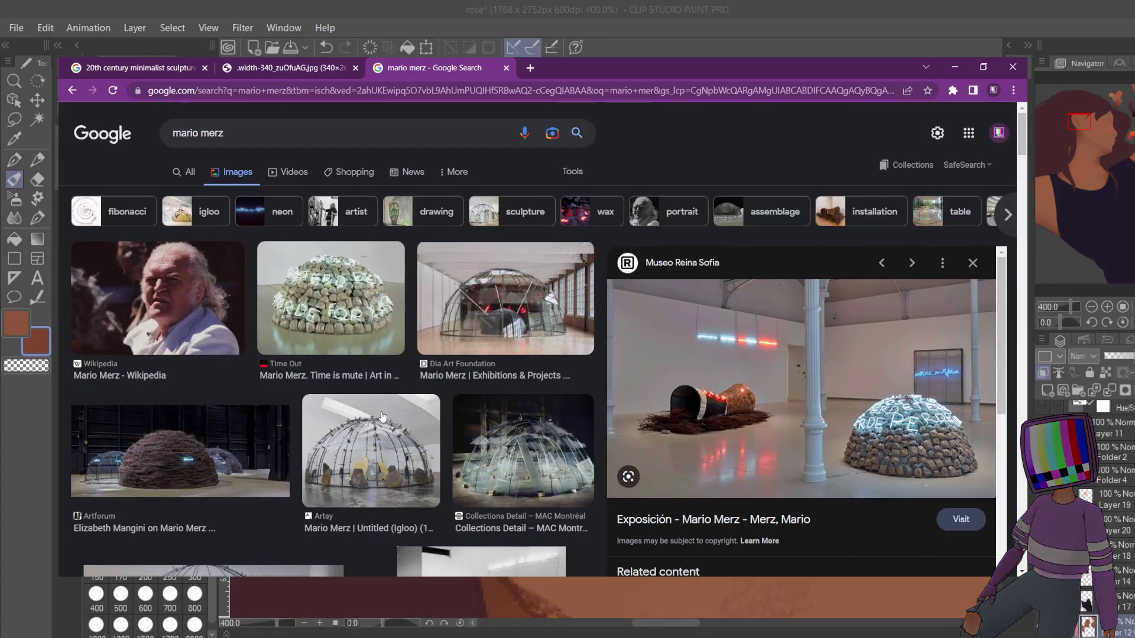
- Preview the igloos from Artforum, Artsy, MAC Montréal and Frieze, and browse the remaining Mario Merz results
{"action": "left_click", "coordinate": [228, 446]}
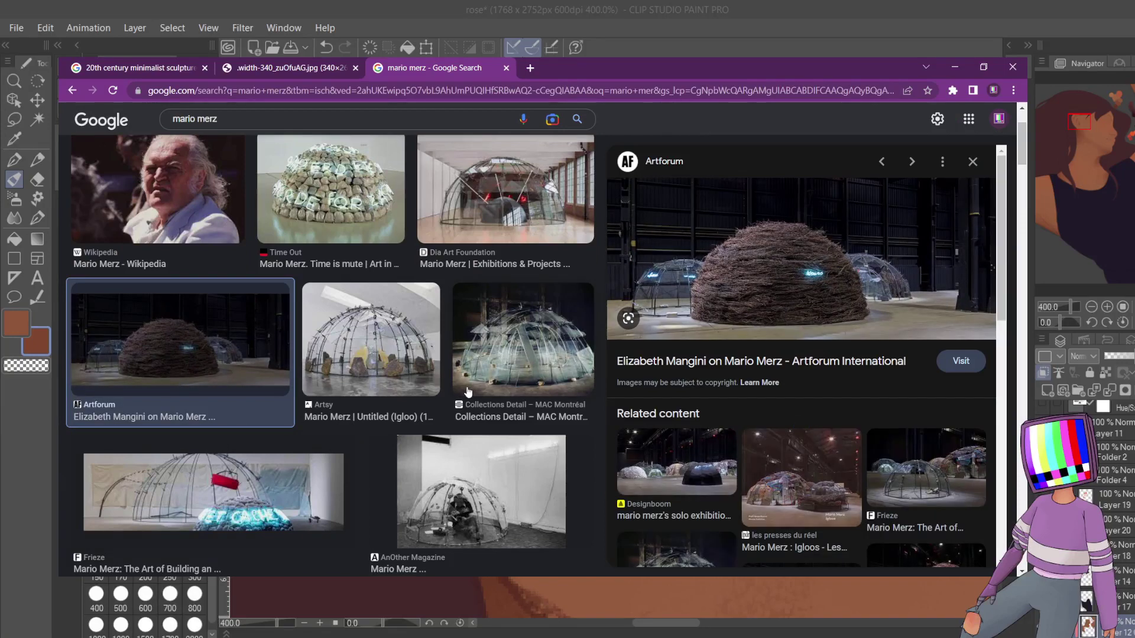
{"action": "left_click", "coordinate": [401, 363]}
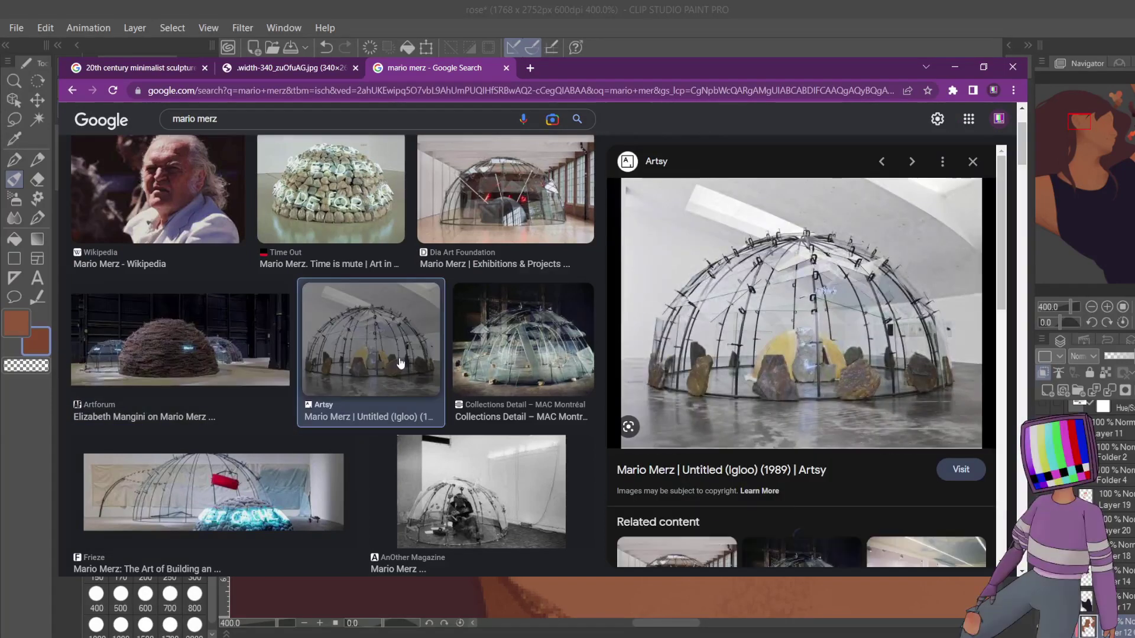
{"action": "left_click", "coordinate": [527, 344]}
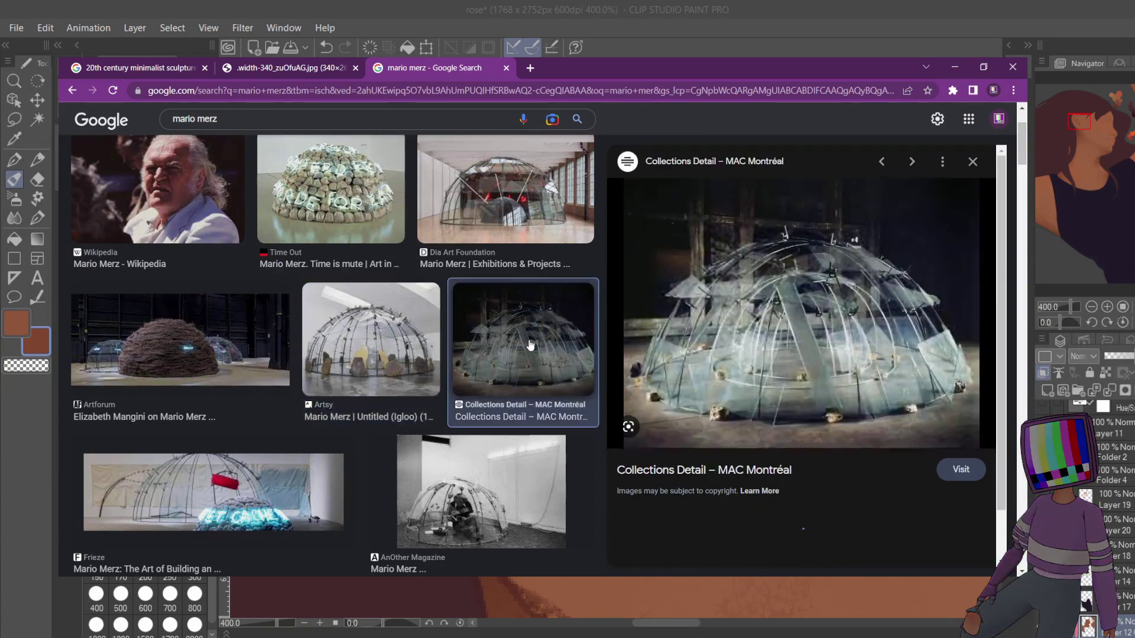
{"action": "left_click", "coordinate": [307, 508]}
{"action": "scroll", "coordinate": [307, 507], "scroll_direction": "down", "scroll_amount": 10}
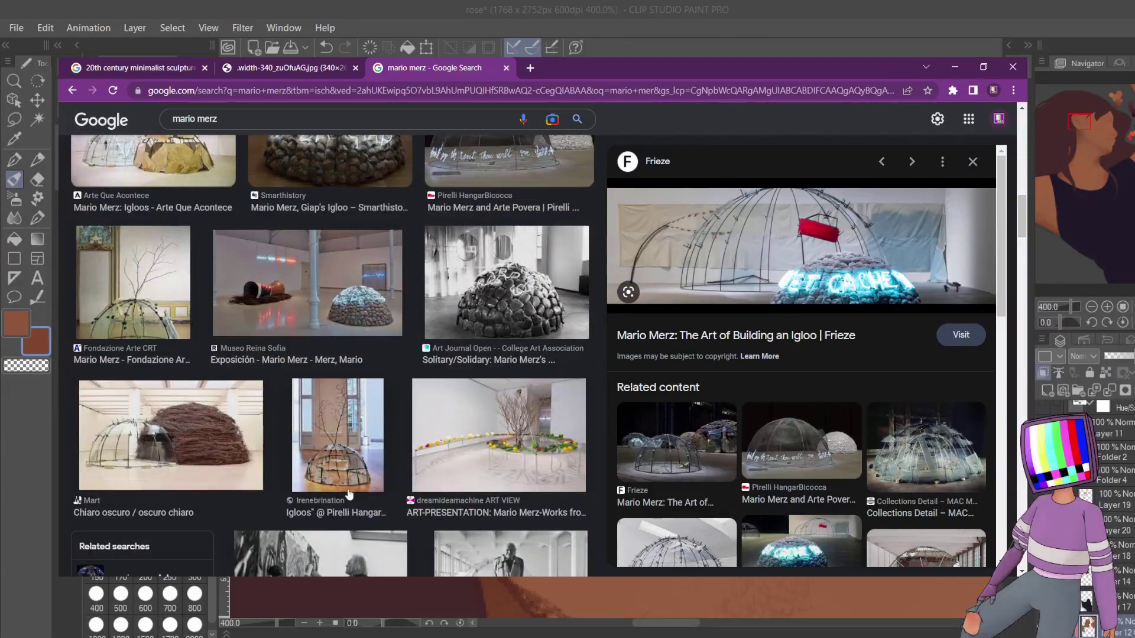
{"action": "scroll", "coordinate": [343, 503], "scroll_direction": "down", "scroll_amount": 6}
{"action": "scroll", "coordinate": [341, 506], "scroll_direction": "down", "scroll_amount": 2}
{"action": "scroll", "coordinate": [341, 505], "scroll_direction": "up", "scroll_amount": 15}
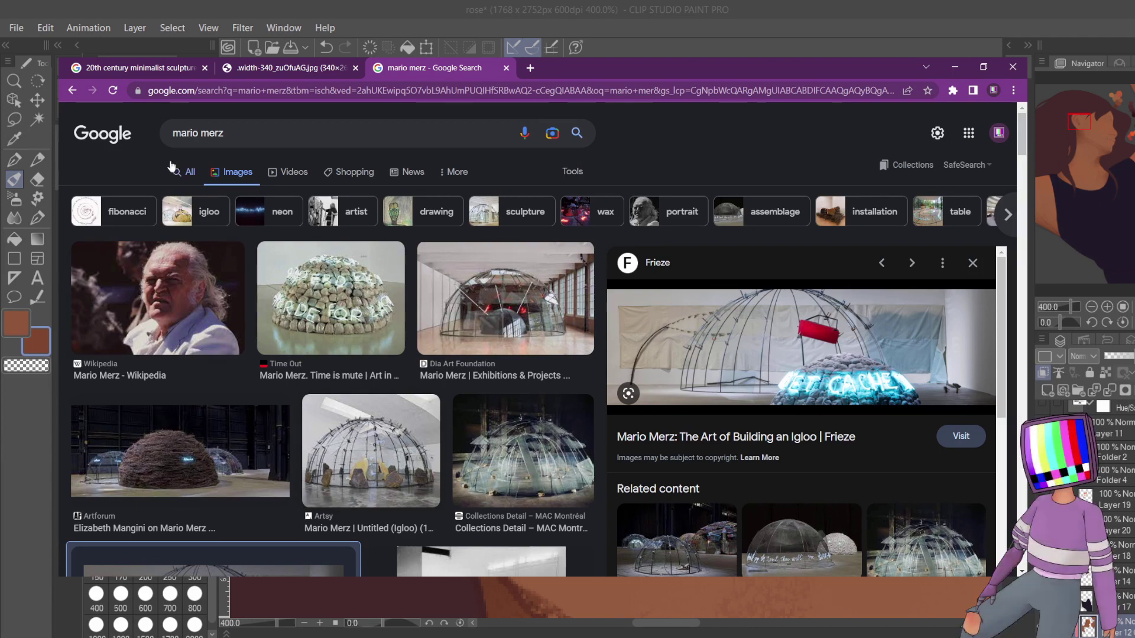
- Search the images for "francis alys" and preview Encyclopedia Britannica's man pushing an ice block
{"action": "left_click", "coordinate": [198, 133]}
{"action": "key", "text": "ctrl+a"}
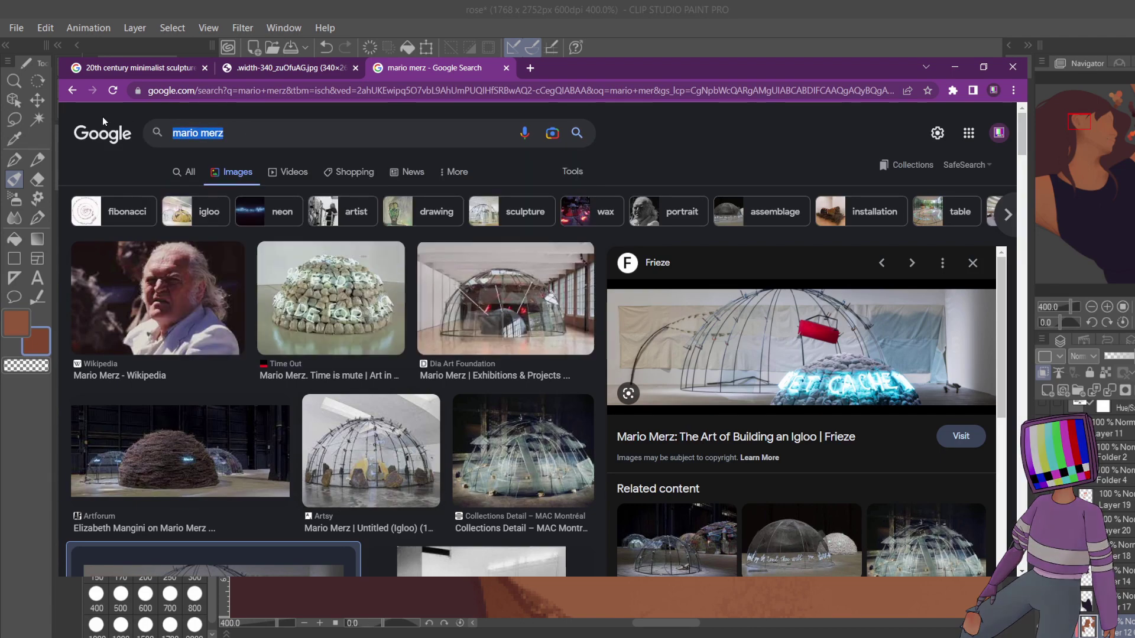
{"action": "type", "text": "francis"}
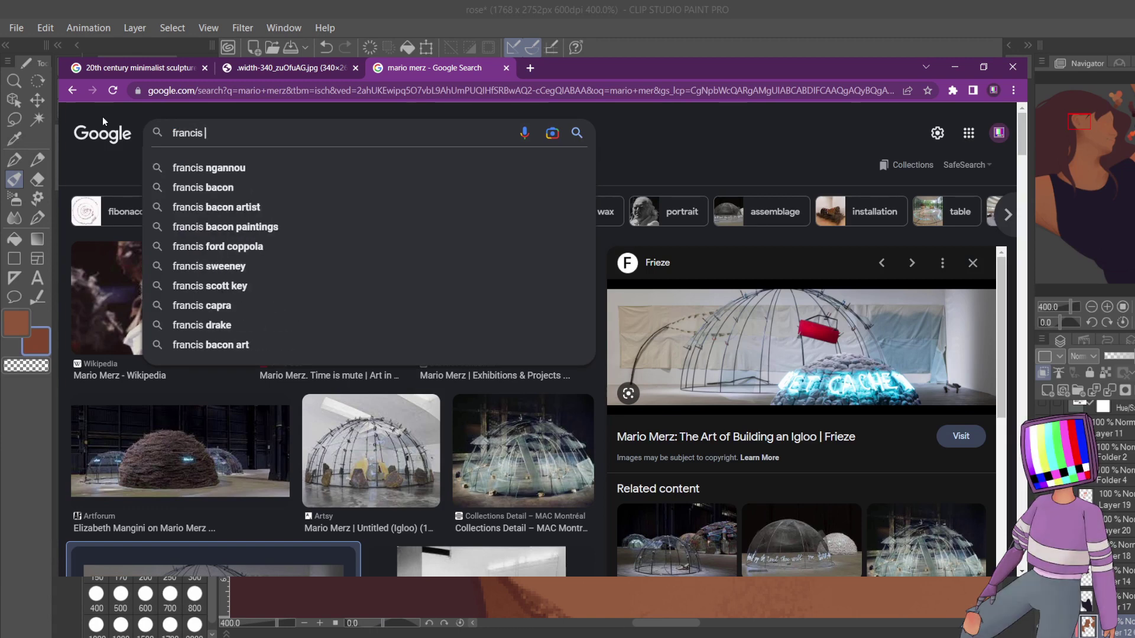
{"action": "type", "text": " a"}
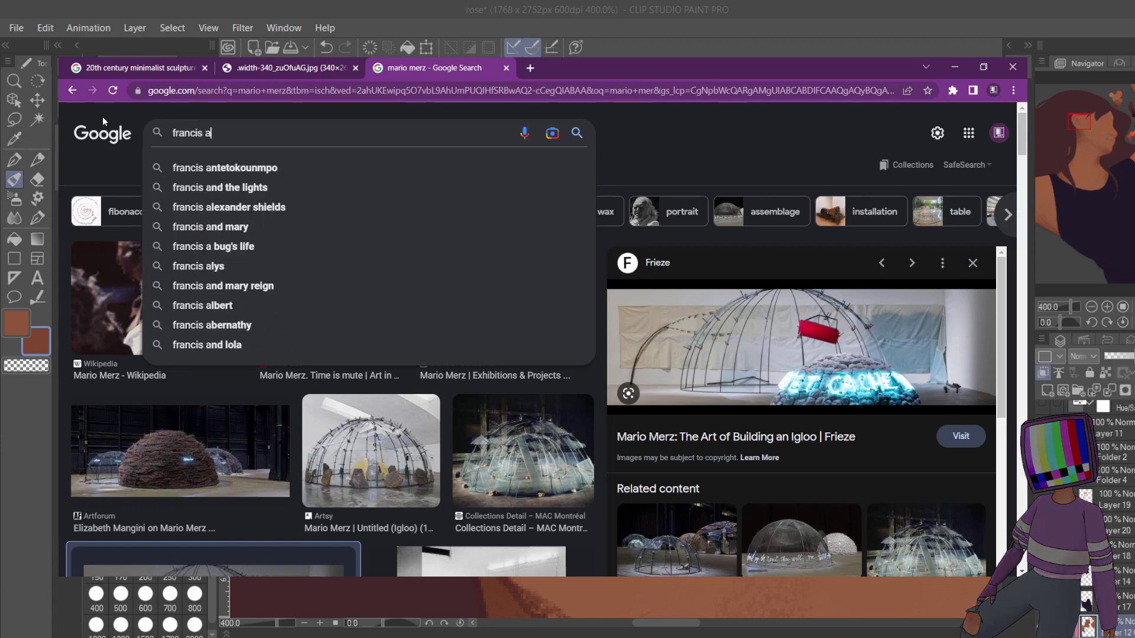
{"action": "type", "text": "lys"}
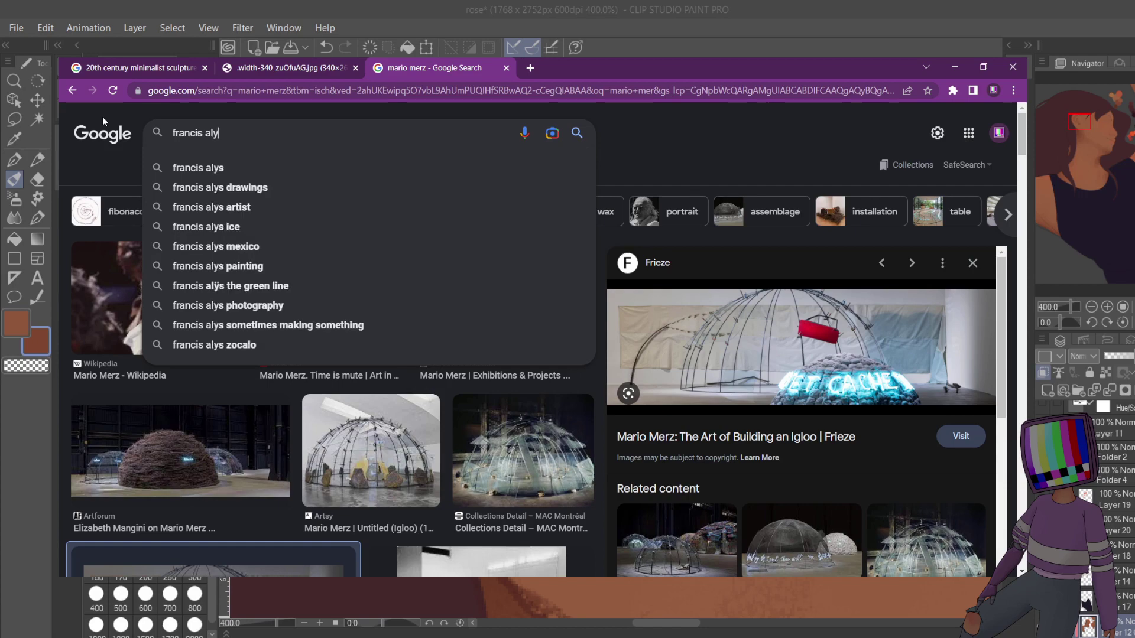
{"action": "key", "text": "Return"}
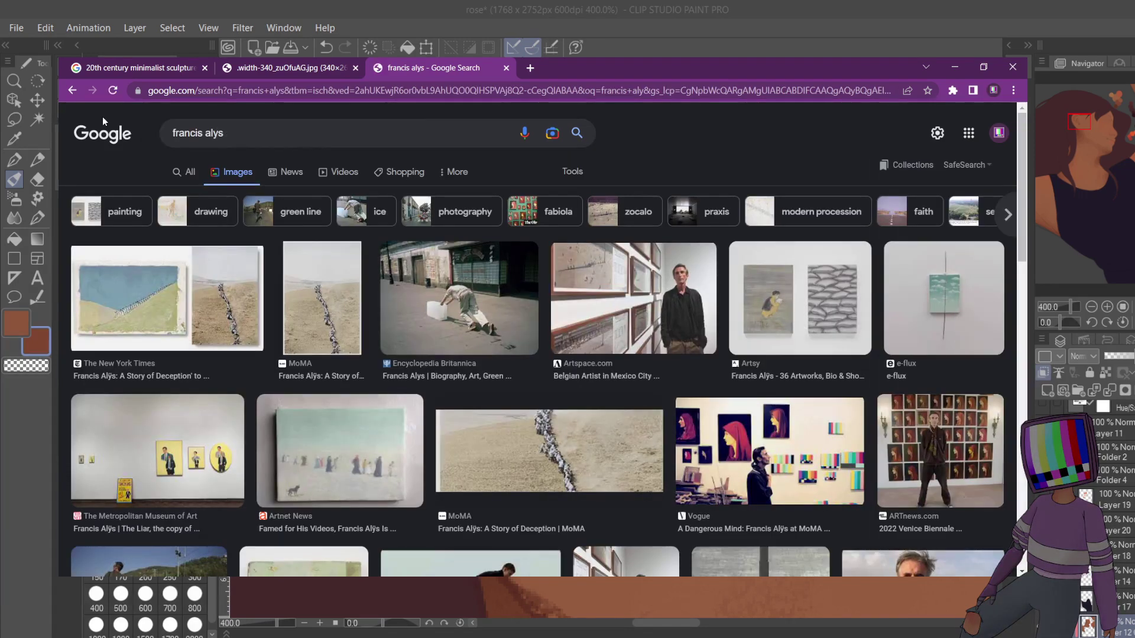
{"action": "left_click", "coordinate": [501, 286]}
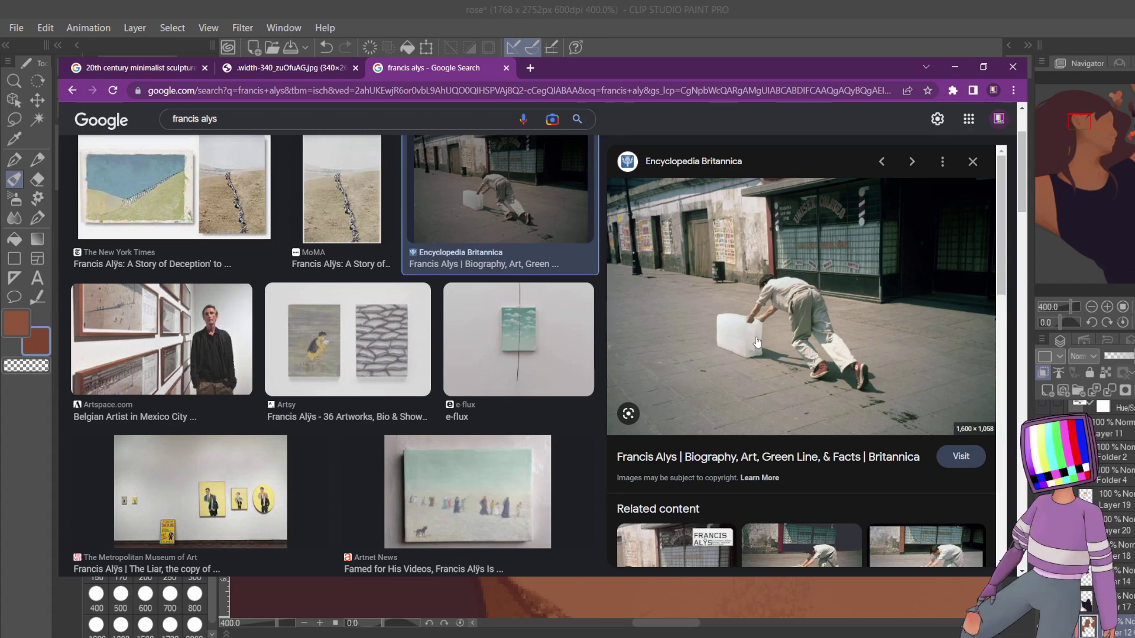
- Preview MXCity's four-photo series of the melting ice block and browse its related Francis Alÿs images
{"action": "scroll", "coordinate": [757, 343], "scroll_direction": "down", "scroll_amount": 3}
{"action": "scroll", "coordinate": [757, 342], "scroll_direction": "down", "scroll_amount": 3}
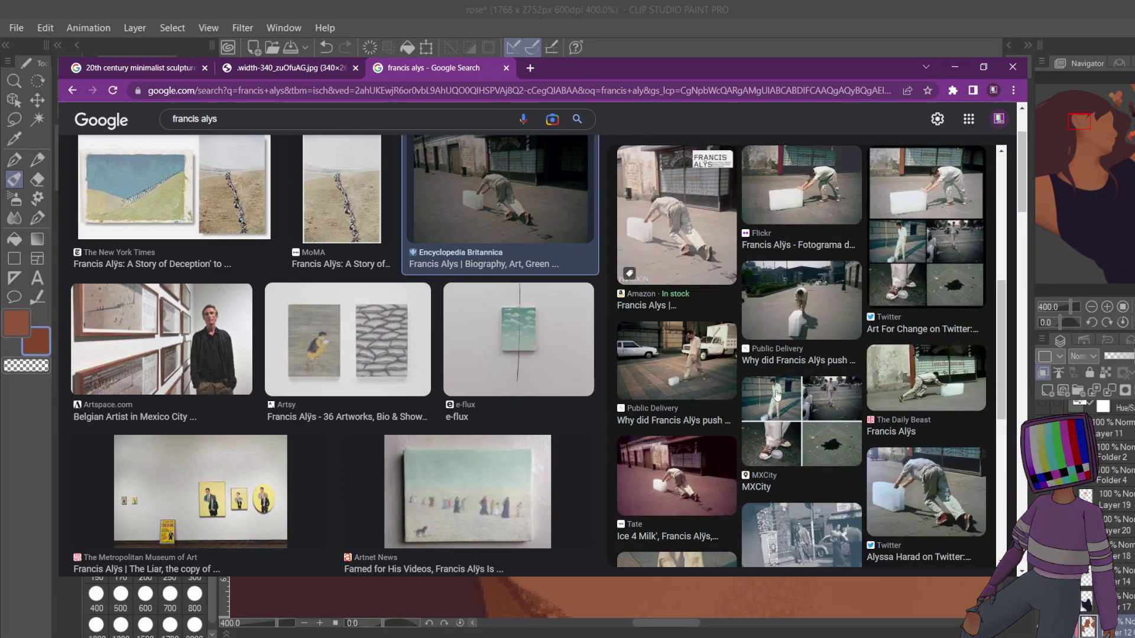
{"action": "left_click", "coordinate": [783, 401]}
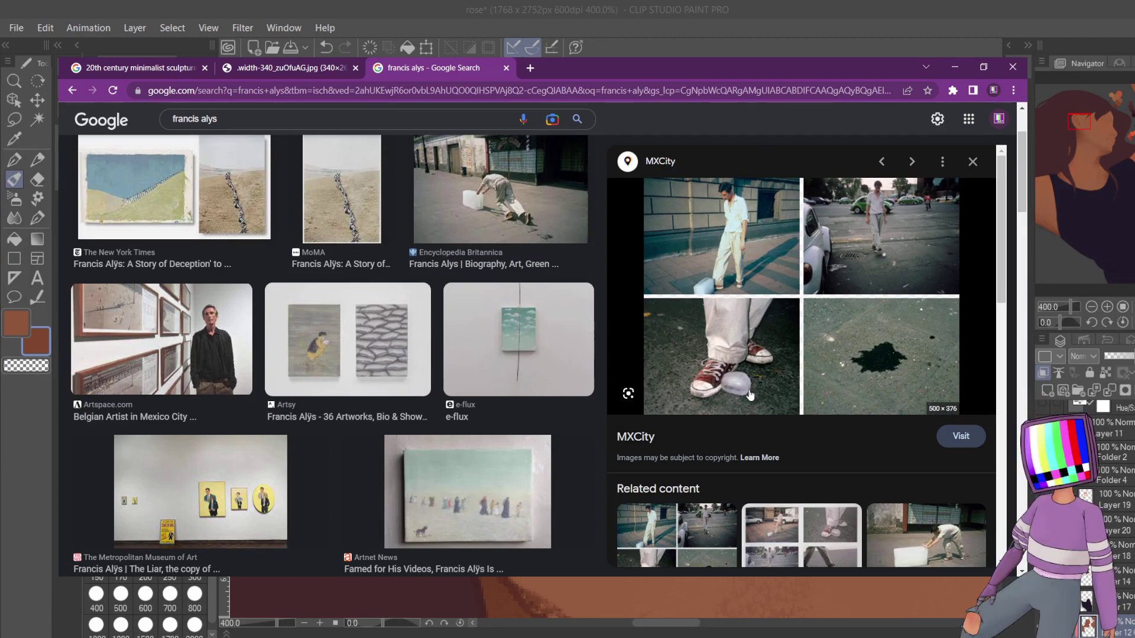
{"action": "scroll", "coordinate": [749, 394], "scroll_direction": "down", "scroll_amount": 5}
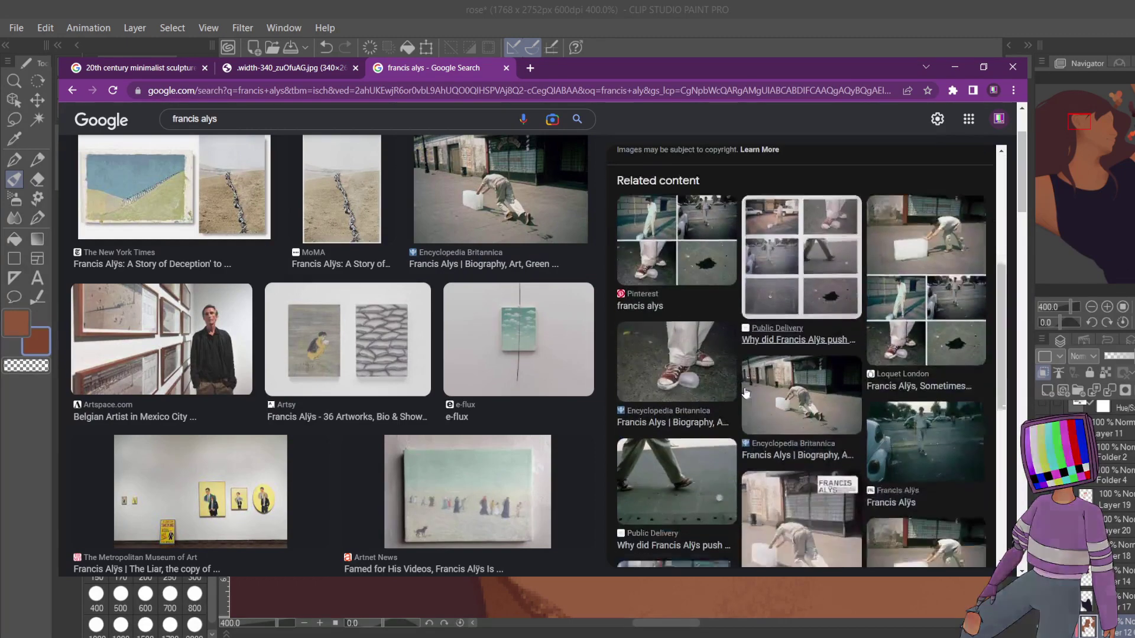
{"action": "scroll", "coordinate": [746, 393], "scroll_direction": "down", "scroll_amount": 3}
{"action": "scroll", "coordinate": [746, 393], "scroll_direction": "down", "scroll_amount": 1}
- Browse further down the Francis Alÿs image results and return to the start of the page
{"action": "scroll", "coordinate": [476, 401], "scroll_direction": "down", "scroll_amount": 5}
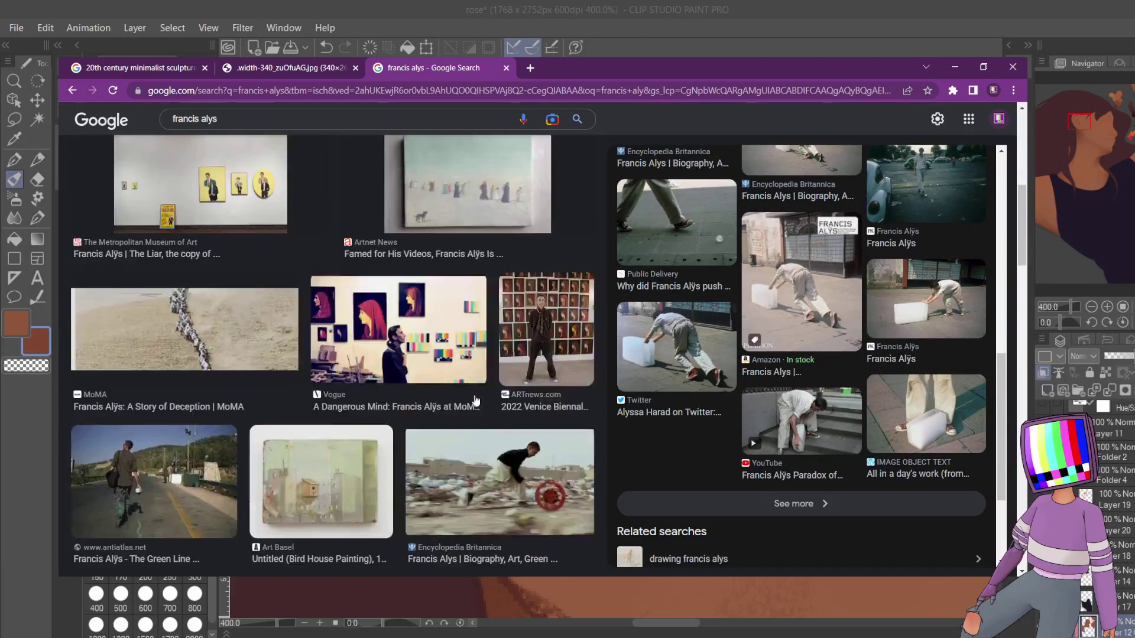
{"action": "scroll", "coordinate": [476, 400], "scroll_direction": "down", "scroll_amount": 4}
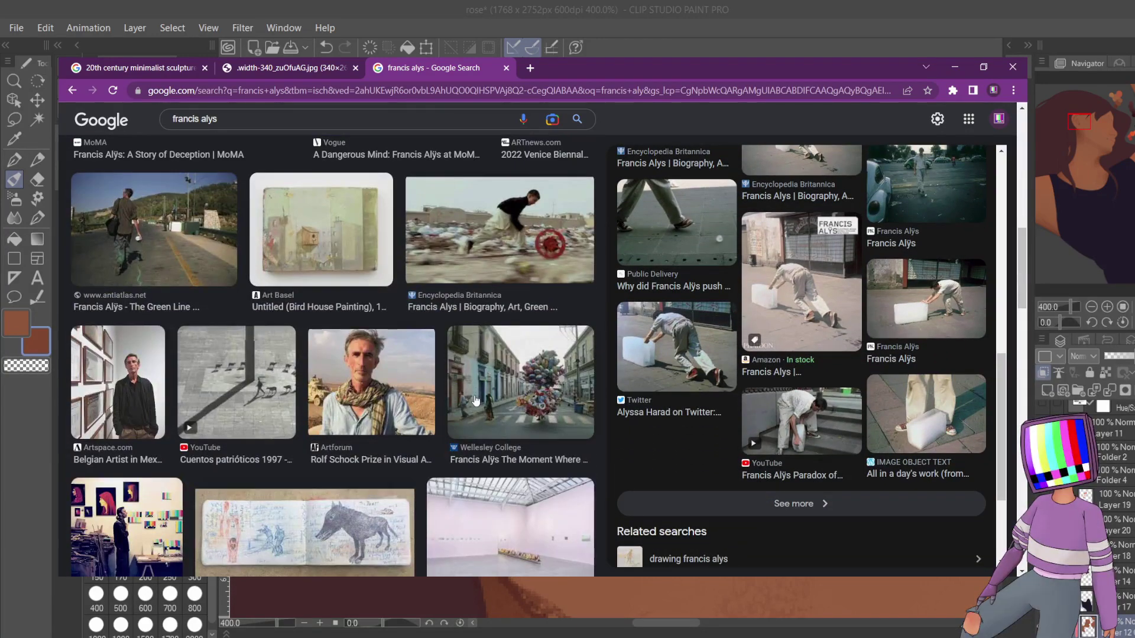
{"action": "scroll", "coordinate": [476, 401], "scroll_direction": "down", "scroll_amount": 4}
{"action": "scroll", "coordinate": [476, 401], "scroll_direction": "down", "scroll_amount": 3}
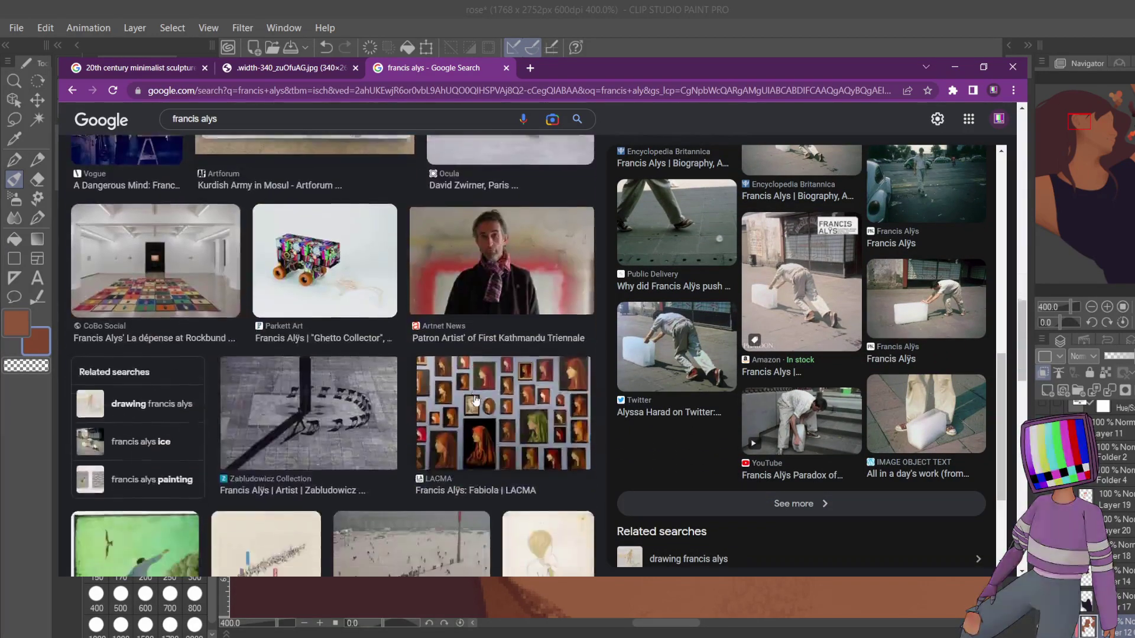
{"action": "scroll", "coordinate": [476, 401], "scroll_direction": "up", "scroll_amount": 15}
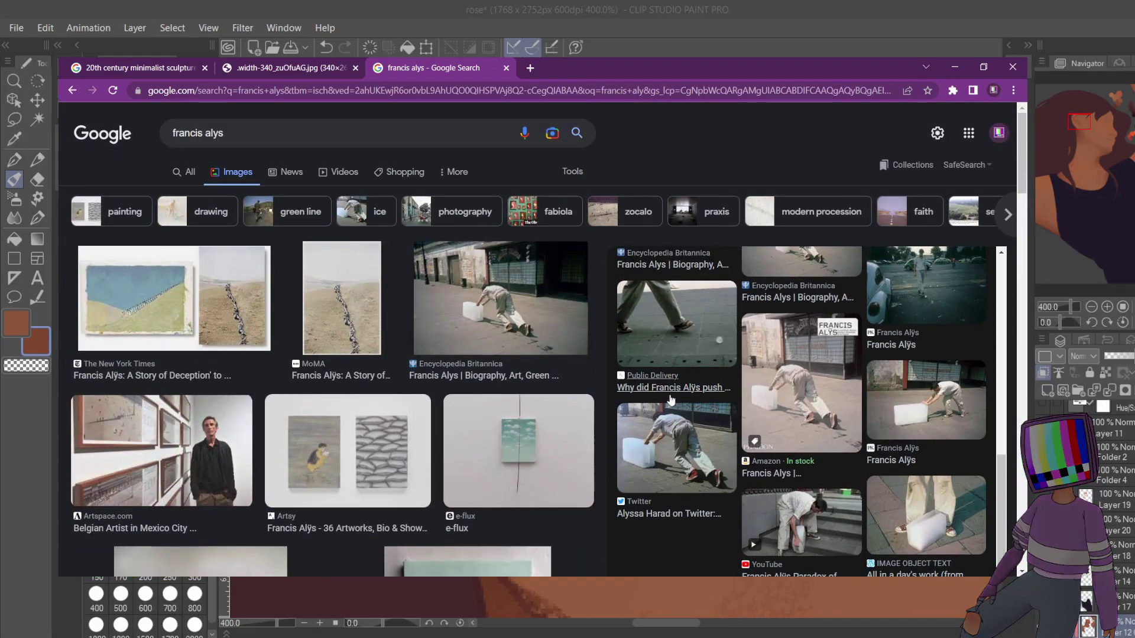
{"action": "left_click", "coordinate": [671, 400]}
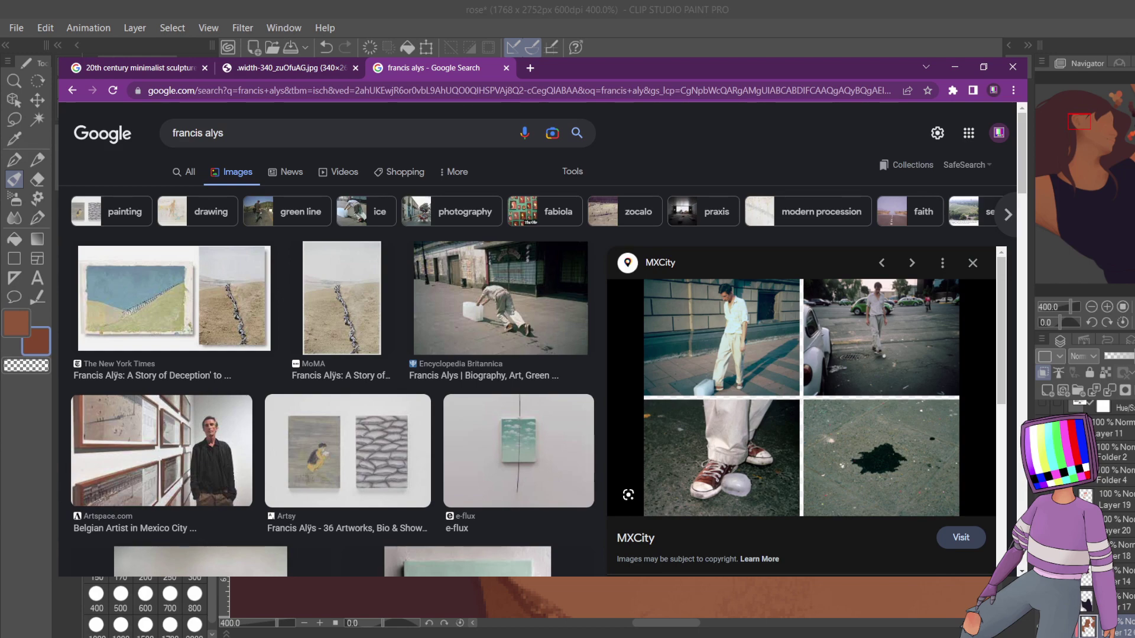
- Switch to Clip Studio Paint and load the darkest brown and the medium reddish-brown palette swatches as the two drawing colors
{"action": "key", "text": "alt+Tab"}
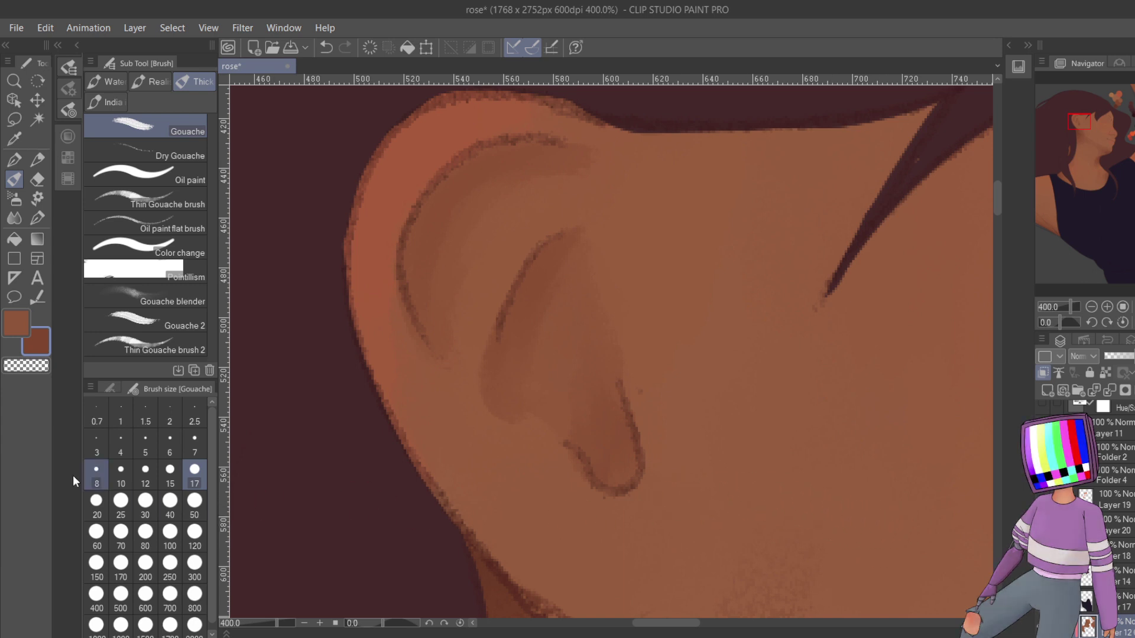
{"action": "left_click_drag", "start_coordinate": [1084, 122], "coordinate": [1116, 103]}
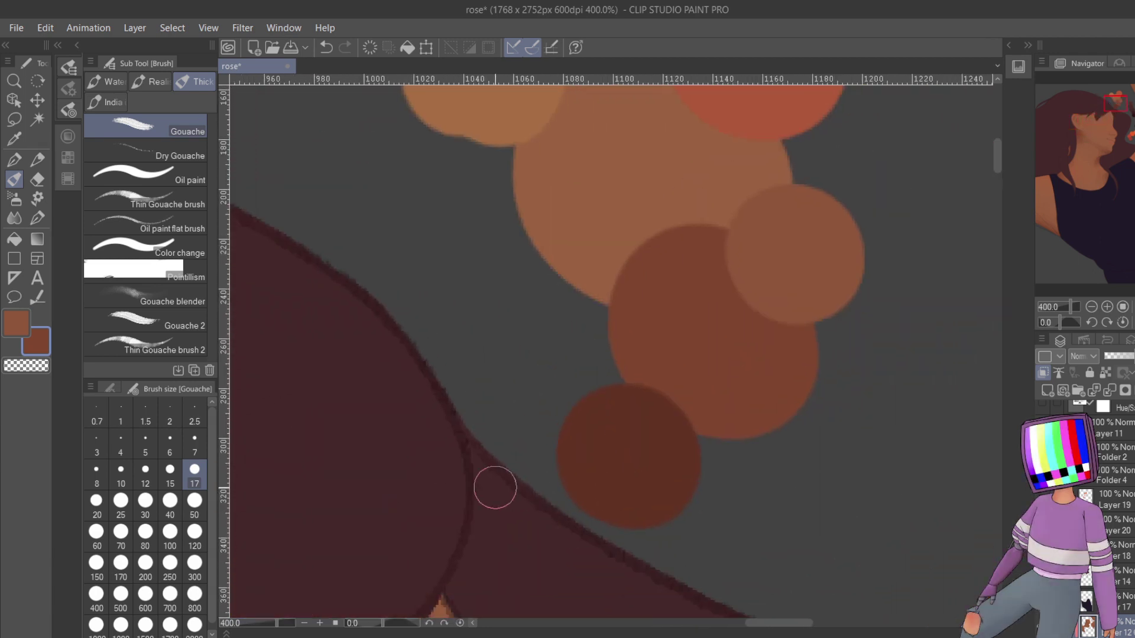
{"action": "left_click", "coordinate": [615, 443], "text": "alt"}
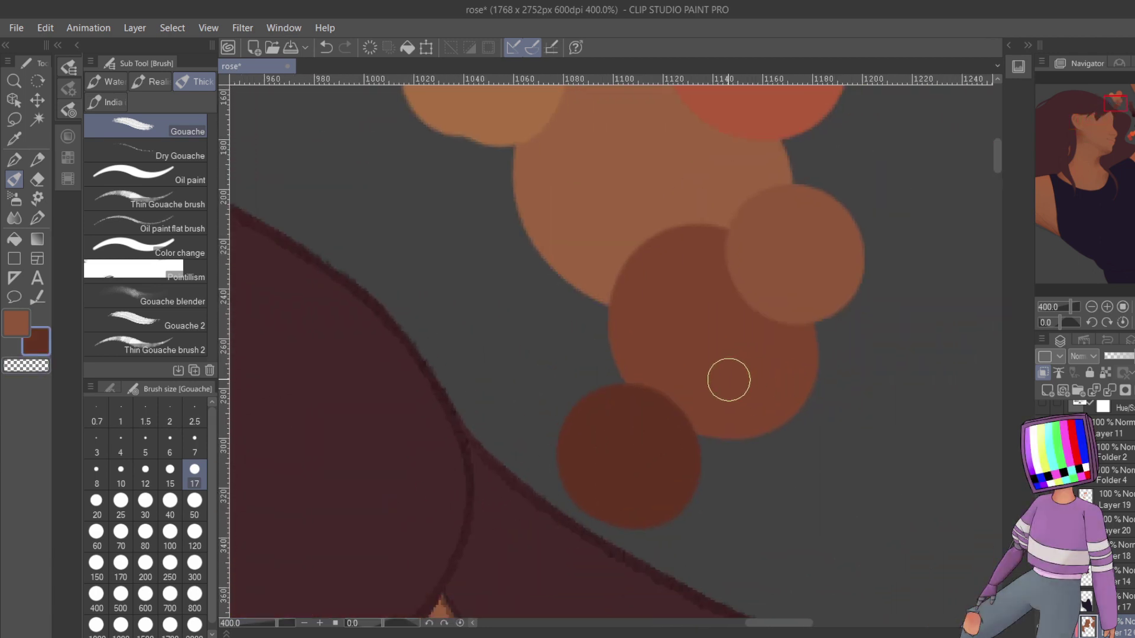
{"action": "key", "text": "x"}
{"action": "left_click", "coordinate": [727, 333], "text": "alt"}
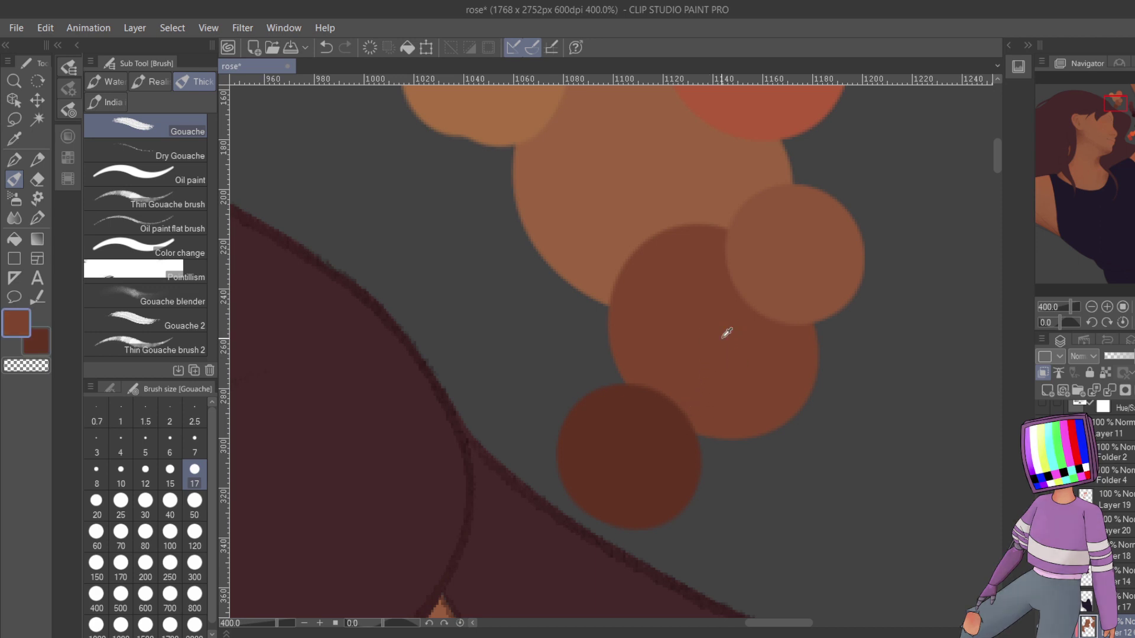
{"action": "left_click_drag", "start_coordinate": [1116, 120], "coordinate": [1004, 142]}
{"action": "key", "text": "x"}
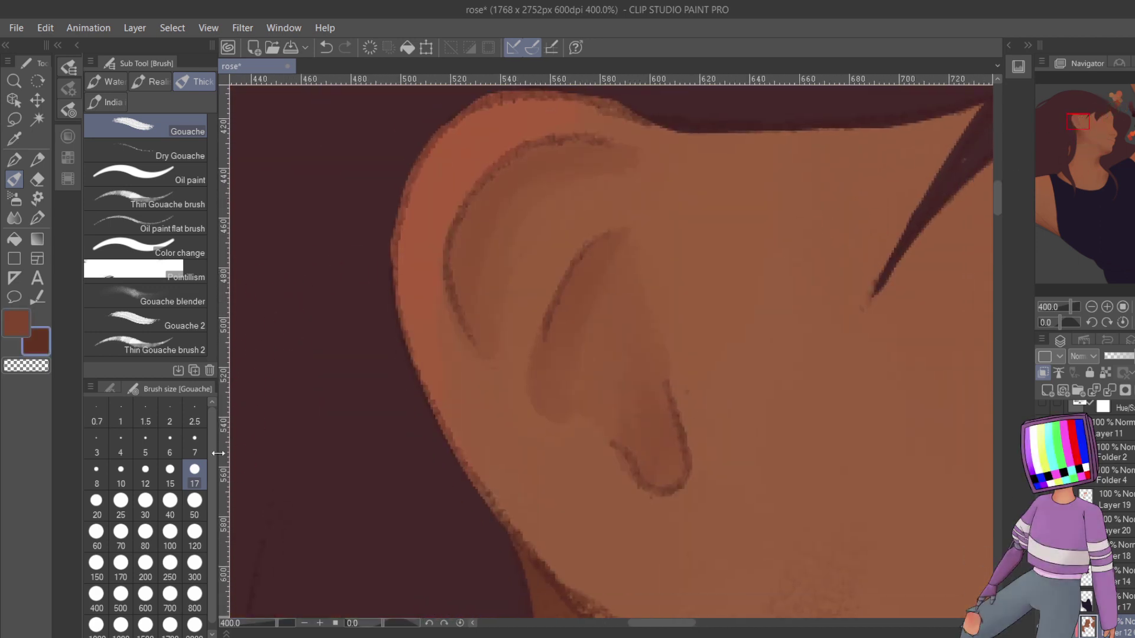
- Shade the ear's outer fold with the Gouache brush at size 12, extending the dark brown shadow along its upper curve
{"action": "left_click", "coordinate": [146, 473]}
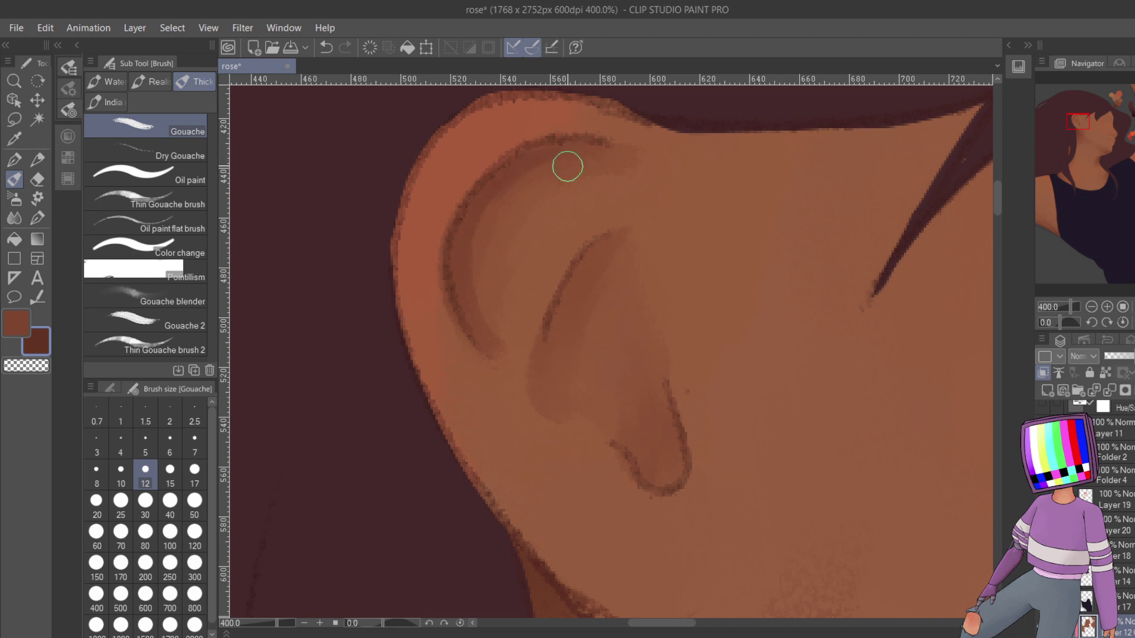
{"action": "left_click_drag", "start_coordinate": [545, 151], "coordinate": [618, 144]}
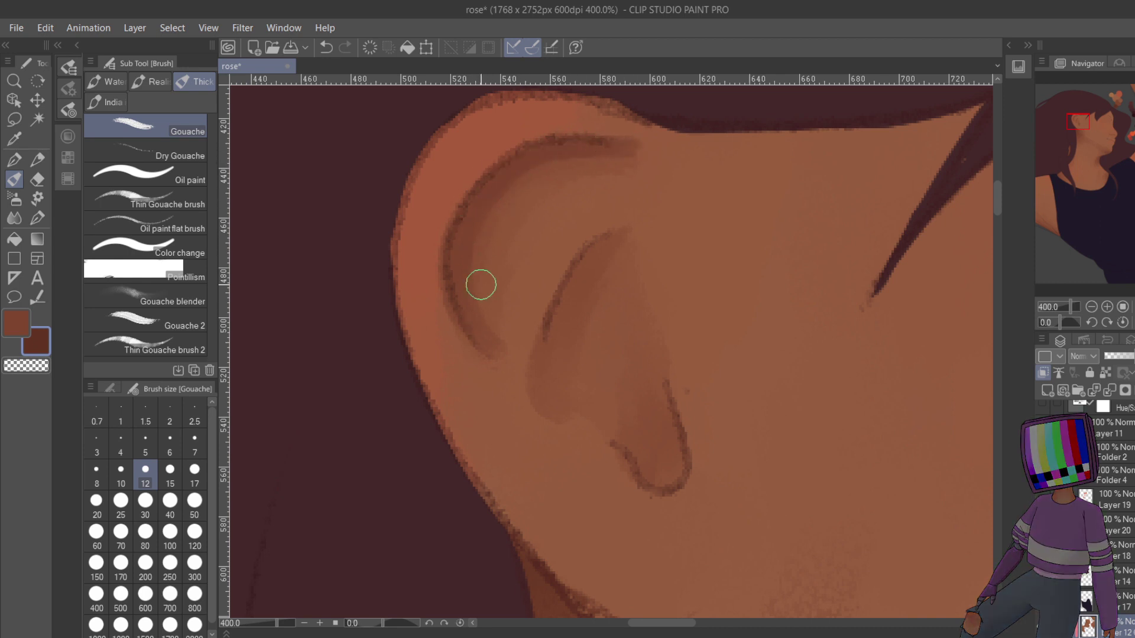
{"action": "key", "text": "x"}
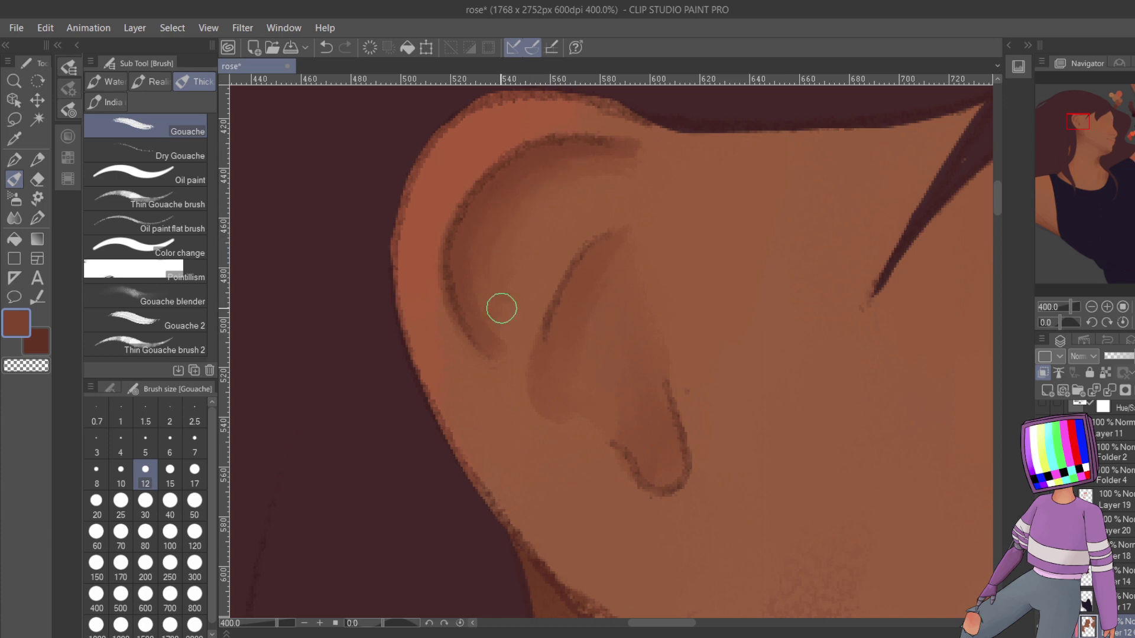
{"action": "key", "text": "x"}
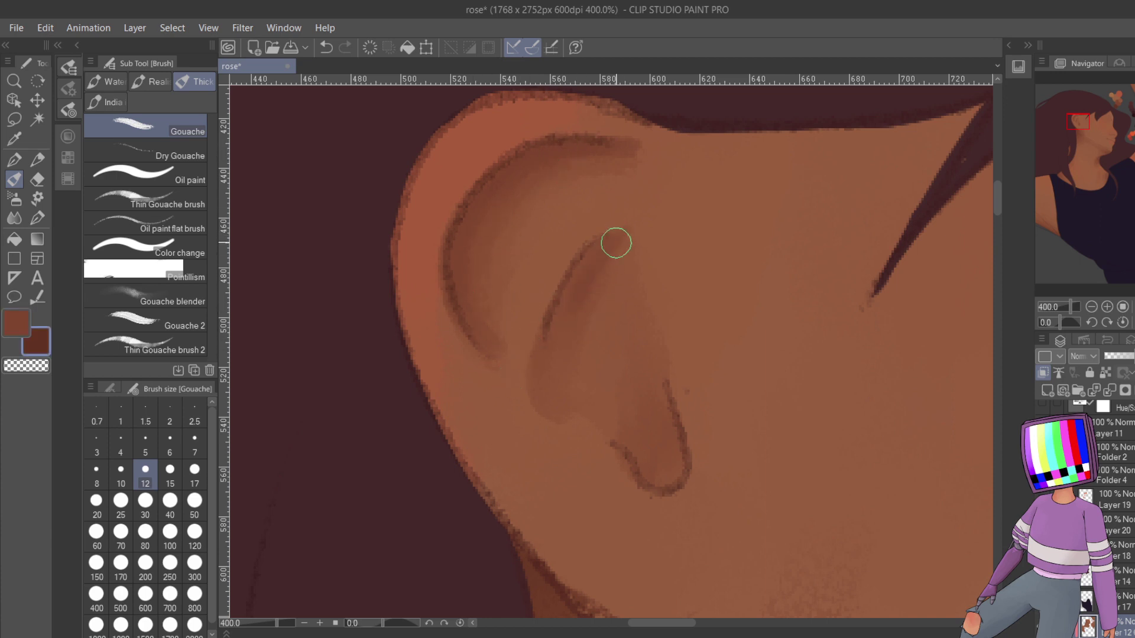
- Deepen the shadows around the ear's inner hollow and canal, alternating the dark brown and reddish-brown colors
{"action": "mouse_move", "coordinate": [616, 243]}
{"action": "left_mouse_down"}
{"action": "mouse_move", "coordinate": [559, 327]}
{"action": "mouse_move", "coordinate": [590, 259]}
{"action": "mouse_move", "coordinate": [548, 375]}
{"action": "left_mouse_up"}
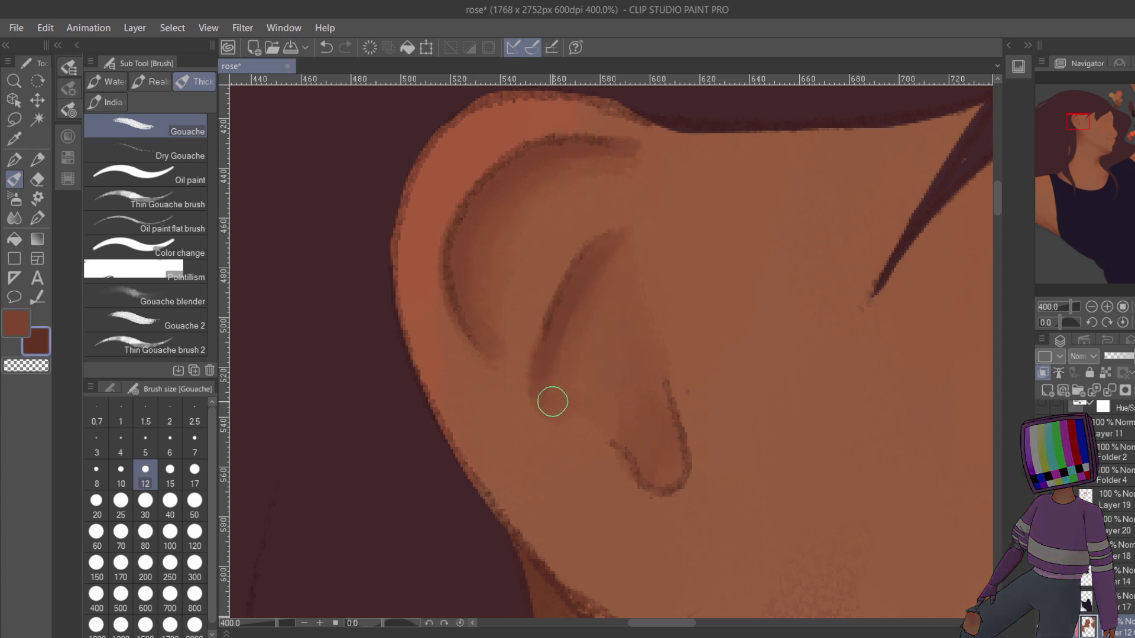
{"action": "mouse_move", "coordinate": [626, 444]}
{"action": "left_mouse_down"}
{"action": "mouse_move", "coordinate": [667, 477]}
{"action": "mouse_move", "coordinate": [671, 450]}
{"action": "mouse_move", "coordinate": [672, 474]}
{"action": "mouse_move", "coordinate": [658, 475]}
{"action": "mouse_move", "coordinate": [646, 396]}
{"action": "mouse_move", "coordinate": [636, 456]}
{"action": "left_mouse_up"}
{"action": "key", "text": "x"}
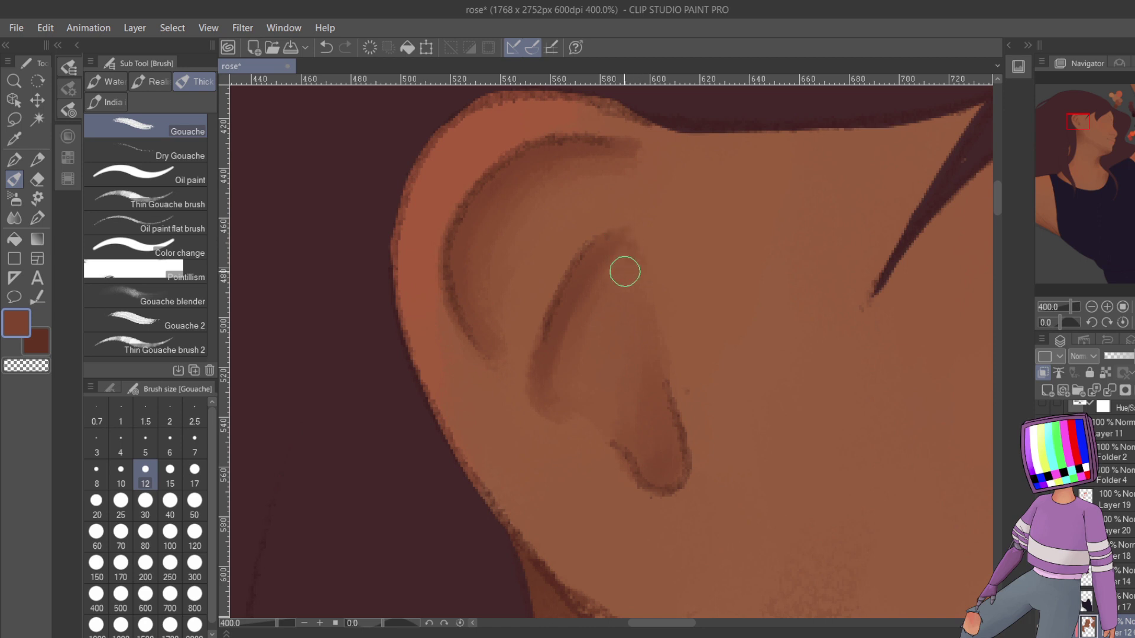
{"action": "left_click_drag", "start_coordinate": [625, 272], "coordinate": [619, 237]}
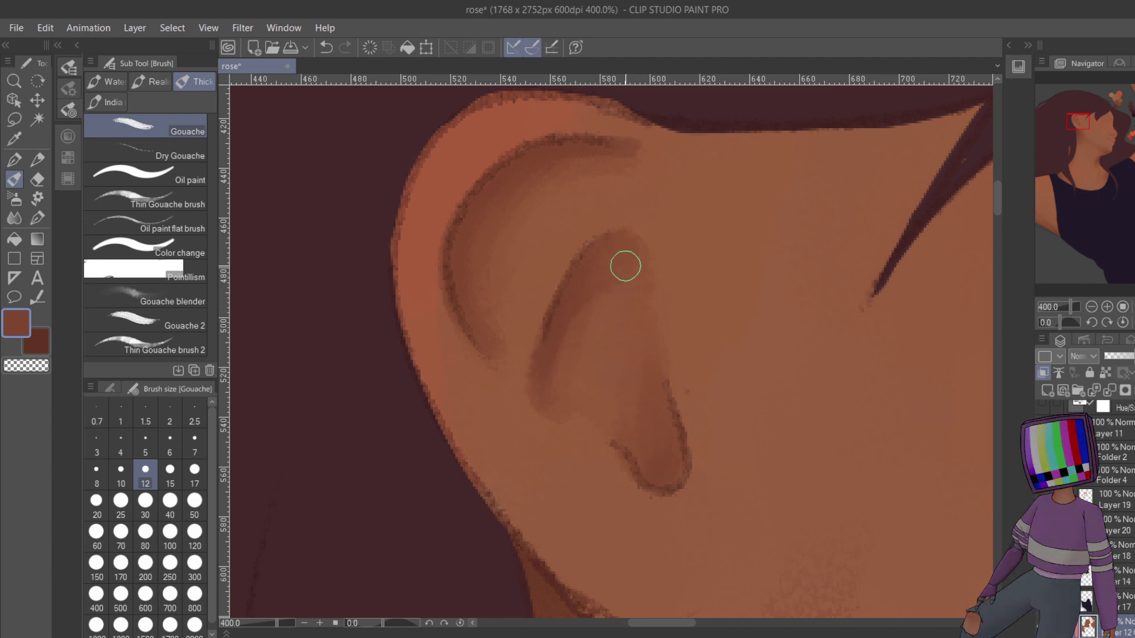
{"action": "key", "text": "x"}
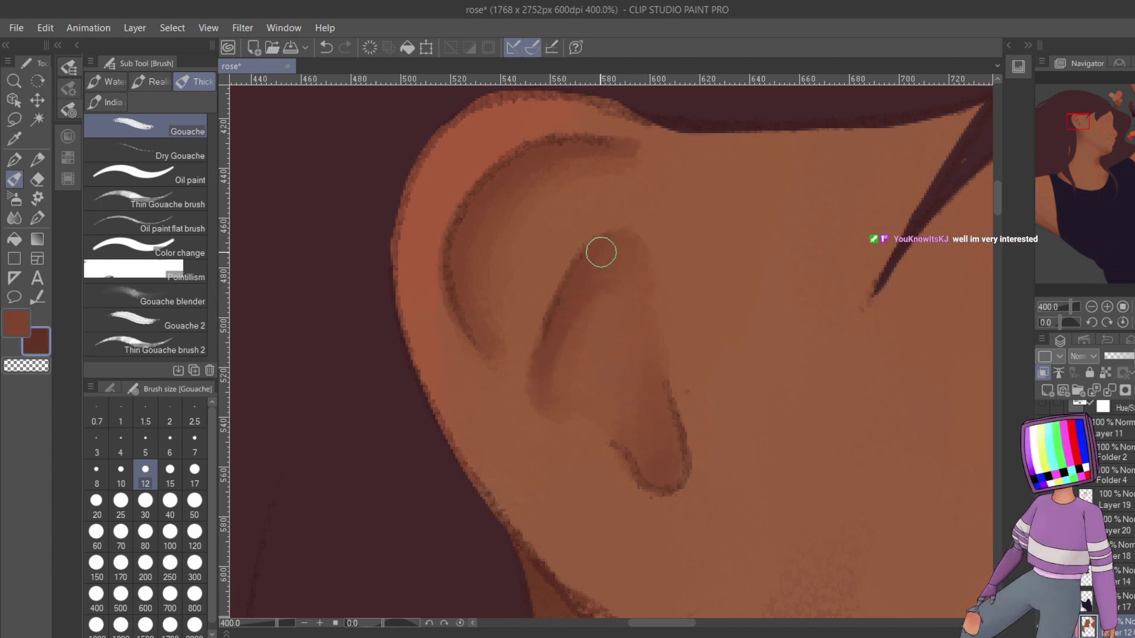
{"action": "mouse_move", "coordinate": [585, 269]}
{"action": "left_mouse_down"}
{"action": "mouse_move", "coordinate": [544, 354]}
{"action": "mouse_move", "coordinate": [583, 316]}
{"action": "left_mouse_up"}
{"action": "key", "text": "x"}
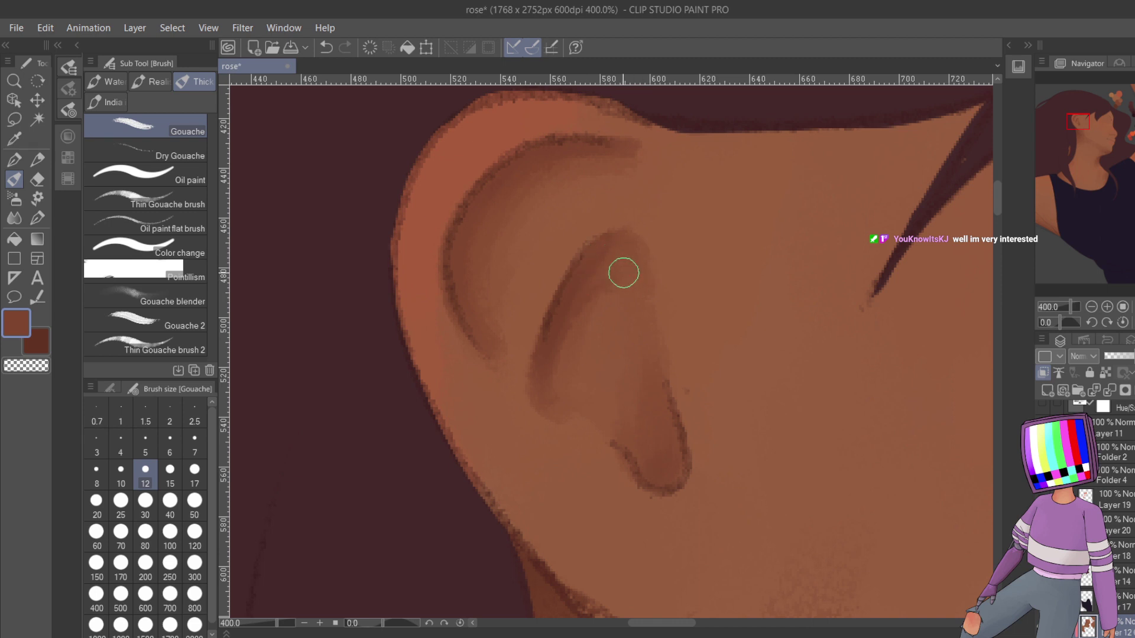
- Select the ear's painted inner folds with a freehand lasso outline
{"action": "left_click", "coordinate": [1092, 306]}
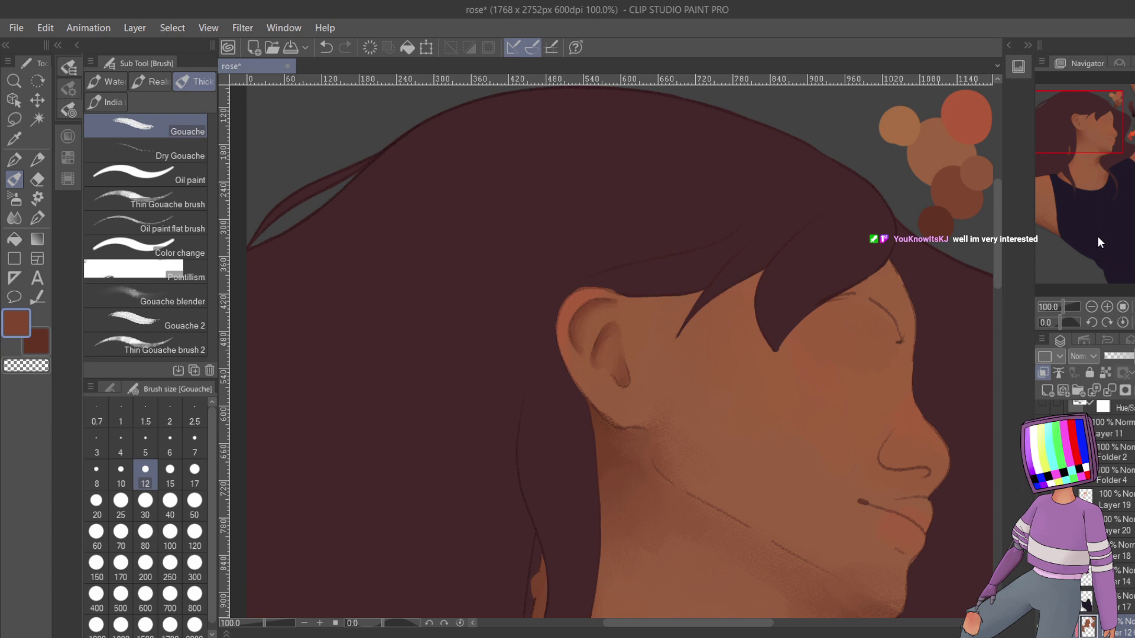
{"action": "left_click", "coordinate": [1107, 307]}
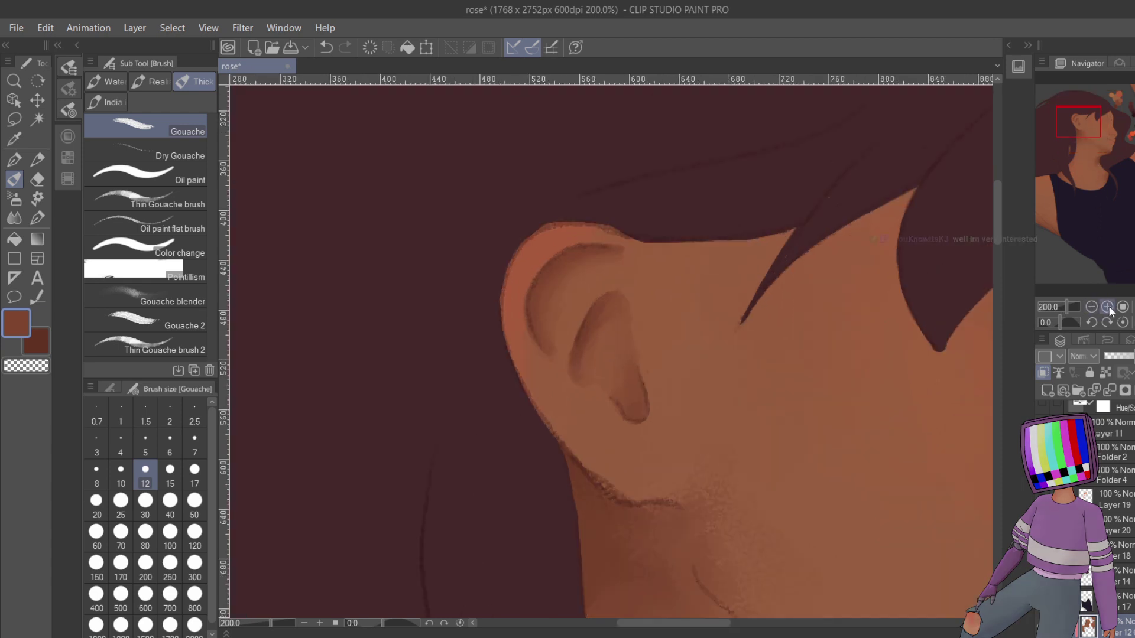
{"action": "left_click", "coordinate": [37, 119]}
{"action": "left_click", "coordinate": [15, 121]}
{"action": "mouse_move", "coordinate": [659, 337]}
{"action": "left_mouse_down"}
{"action": "mouse_move", "coordinate": [624, 240]}
{"action": "mouse_move", "coordinate": [554, 248]}
{"action": "mouse_move", "coordinate": [527, 268]}
{"action": "mouse_move", "coordinate": [521, 336]}
{"action": "left_mouse_up"}
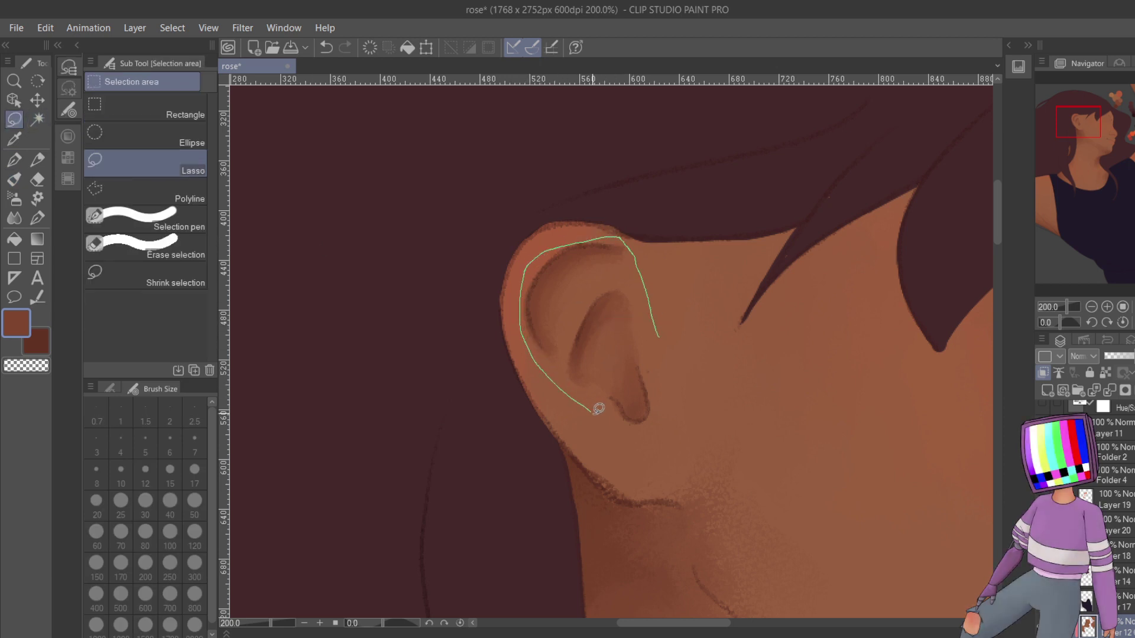
{"action": "left_click_drag", "start_coordinate": [664, 350], "coordinate": [660, 340]}
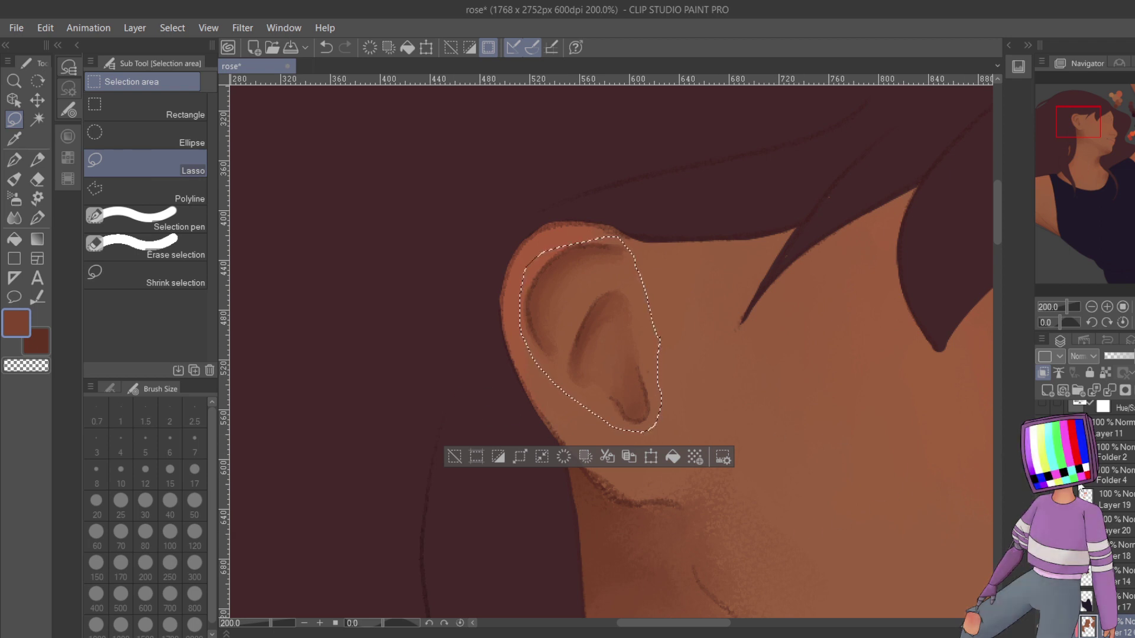
{"action": "scroll", "coordinate": [1111, 502], "scroll_direction": "up", "scroll_amount": 2}
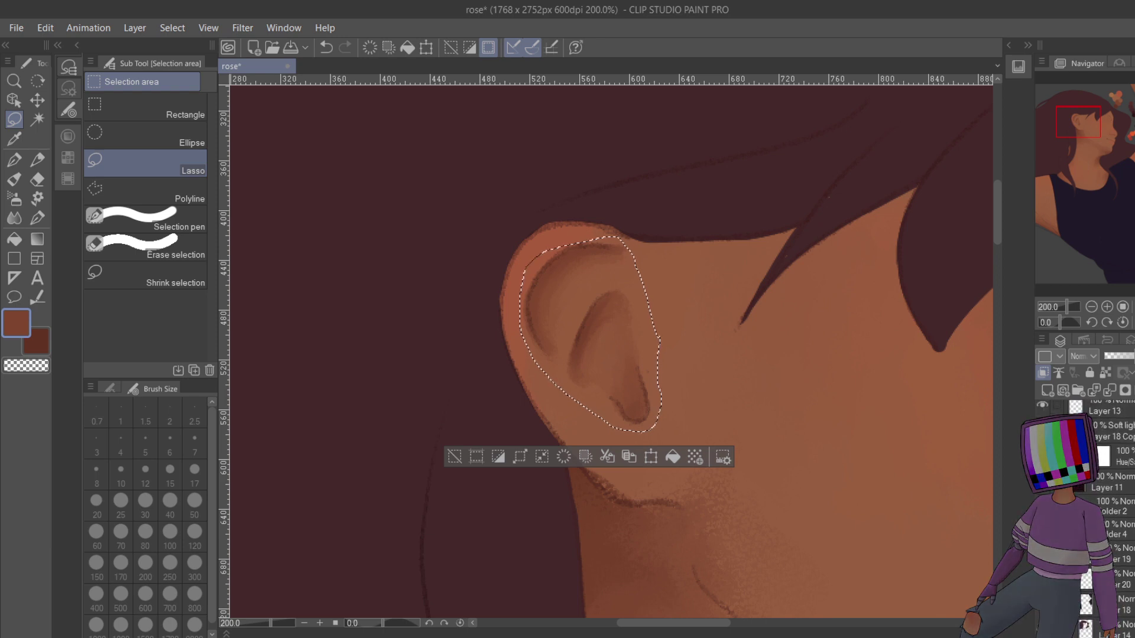
- Enlarge the selected ear folds slightly, rotate them a few degrees clockwise, reposition them within the ear, and deselect
{"action": "left_click", "coordinate": [651, 456]}
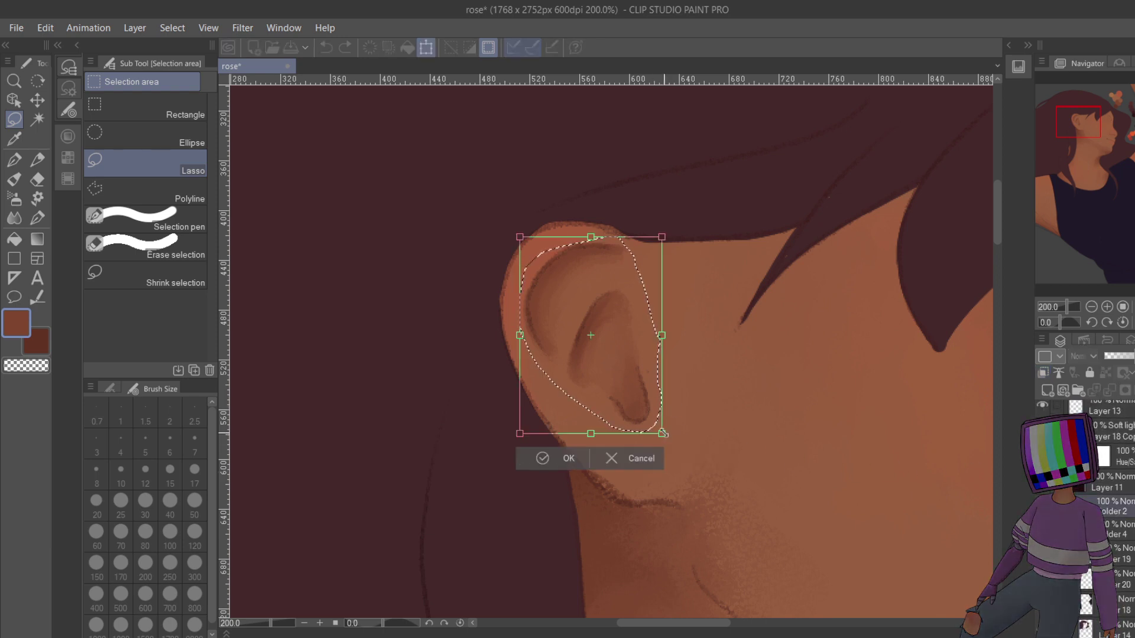
{"action": "left_click_drag", "start_coordinate": [663, 432], "coordinate": [679, 457]}
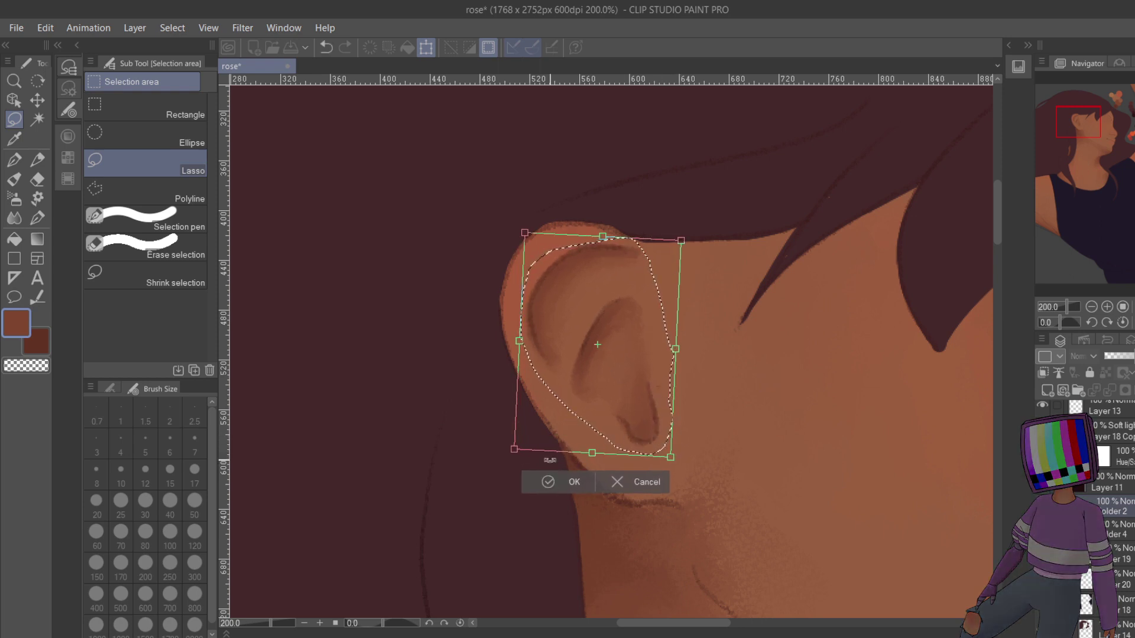
{"action": "left_click_drag", "start_coordinate": [593, 344], "coordinate": [590, 346]}
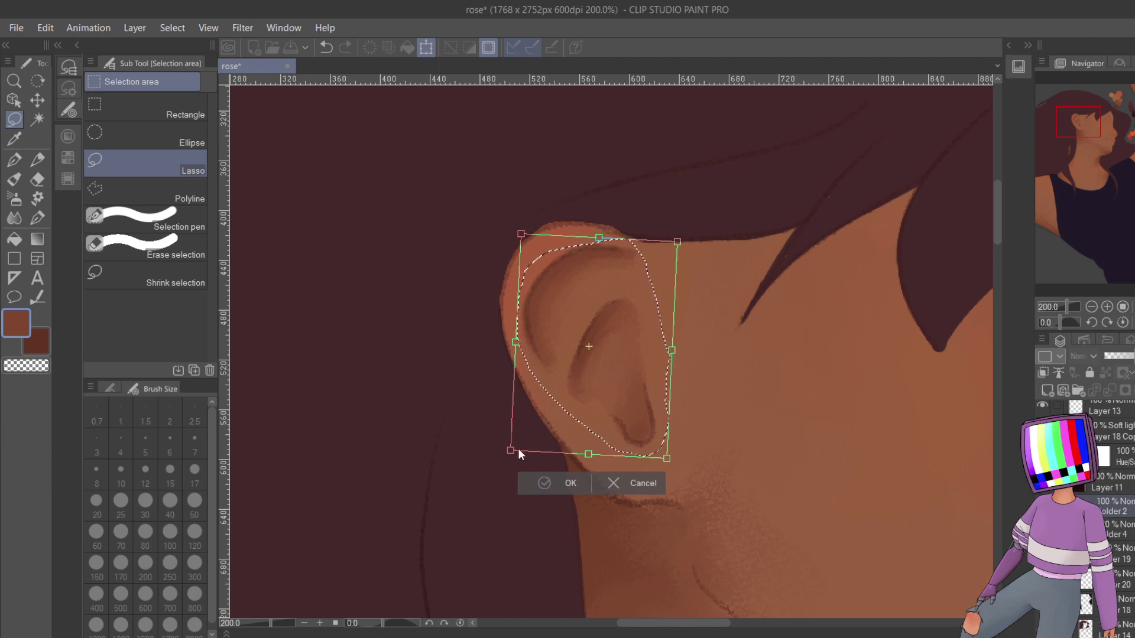
{"action": "key", "text": "Return"}
{"action": "left_click", "coordinate": [468, 486]}
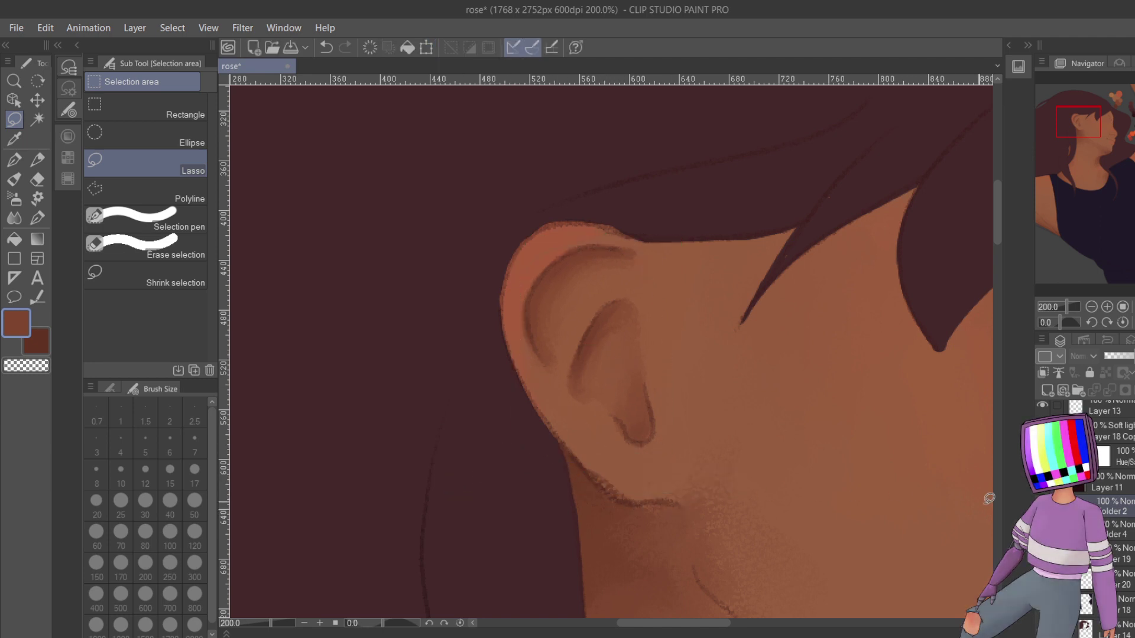
- Tint the ear's upper rim with reddish skin tone and touch up its inner hollow in brown with the Gouache brush at size 12
{"action": "scroll", "coordinate": [1112, 532], "scroll_direction": "down", "scroll_amount": 4}
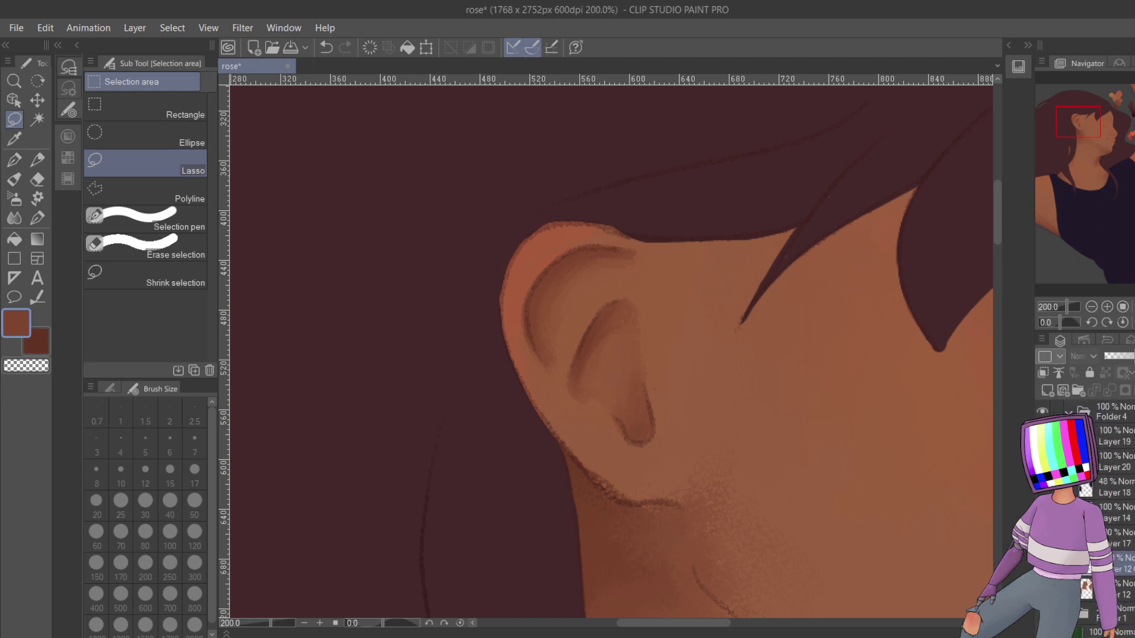
{"action": "key", "text": "b"}
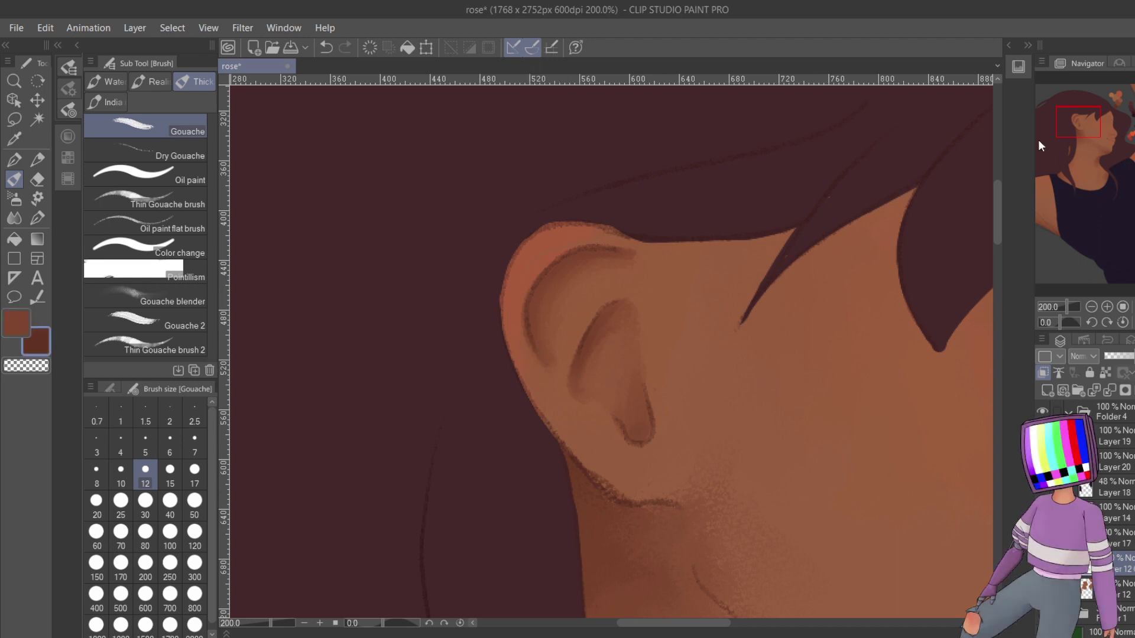
{"action": "mouse_move", "coordinate": [1078, 122]}
{"action": "left_mouse_down"}
{"action": "mouse_move", "coordinate": [1110, 95]}
{"action": "mouse_move", "coordinate": [1084, 140]}
{"action": "left_mouse_up"}
{"action": "left_click", "coordinate": [792, 333], "text": "alt"}
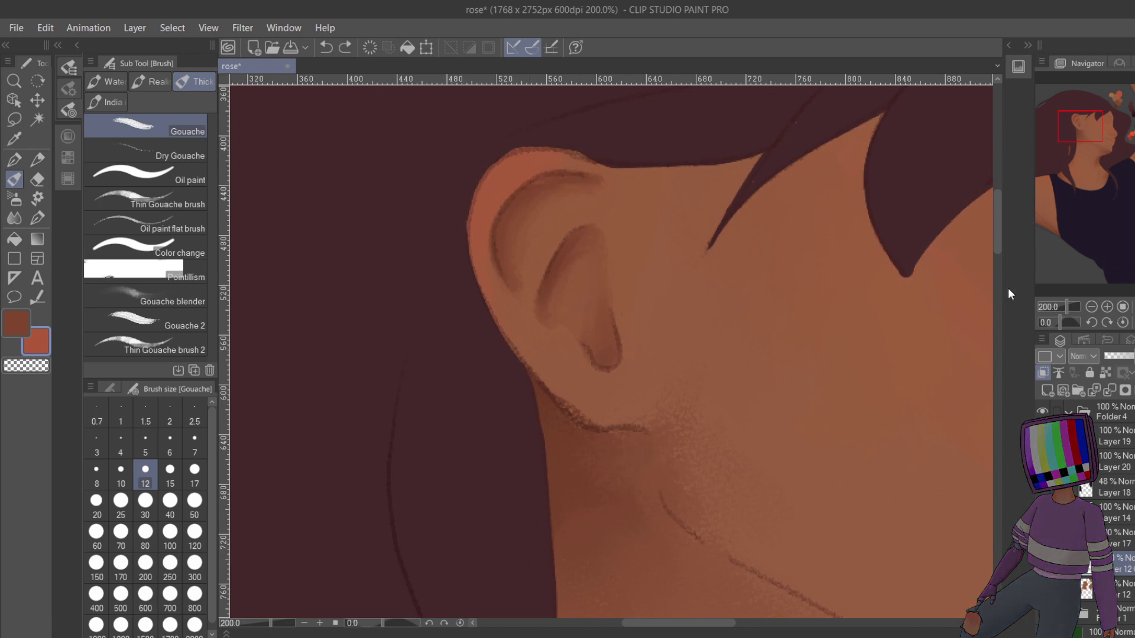
{"action": "left_click_drag", "start_coordinate": [565, 171], "coordinate": [611, 168]}
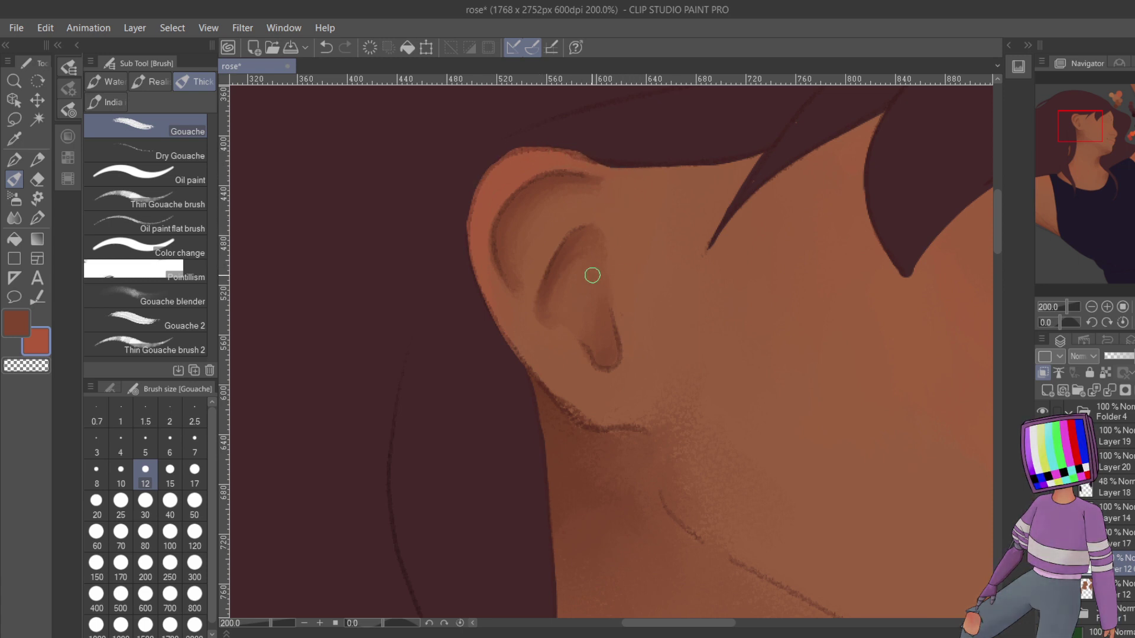
{"action": "key", "text": "x"}
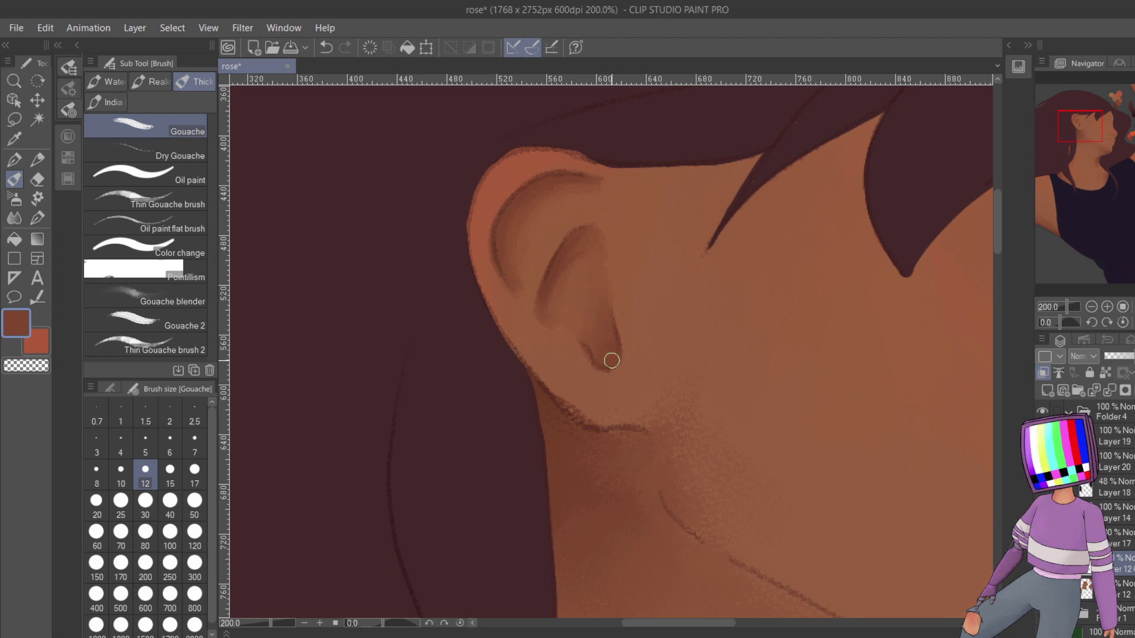
{"action": "left_click_drag", "start_coordinate": [603, 342], "coordinate": [598, 355]}
- Shade the nostril beneath the tip of the nose with the reddish-brown color
{"action": "left_click", "coordinate": [1092, 307]}
{"action": "left_click", "coordinate": [1092, 307]}
{"action": "left_click", "coordinate": [1092, 306]}
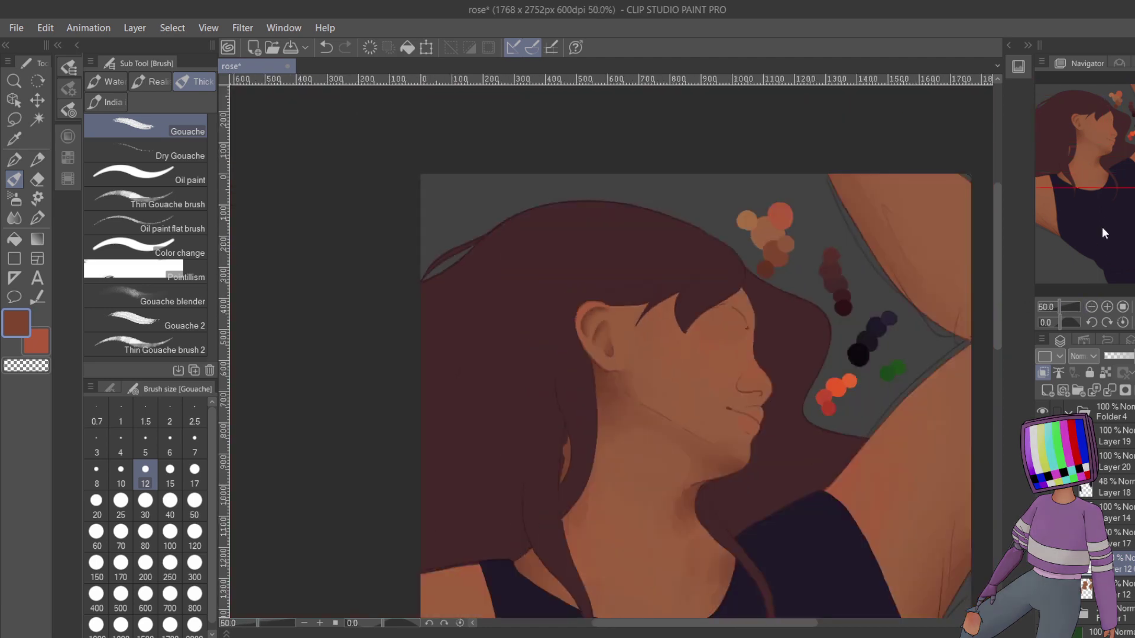
{"action": "mouse_move", "coordinate": [1083, 164]}
{"action": "left_mouse_down"}
{"action": "mouse_move", "coordinate": [1104, 158]}
{"action": "mouse_move", "coordinate": [1110, 137]}
{"action": "left_mouse_up"}
{"action": "left_click", "coordinate": [1107, 307]}
{"action": "left_click", "coordinate": [1108, 307]}
{"action": "left_click", "coordinate": [1107, 307]}
{"action": "left_click", "coordinate": [1108, 307]}
{"action": "left_click", "coordinate": [1107, 307]}
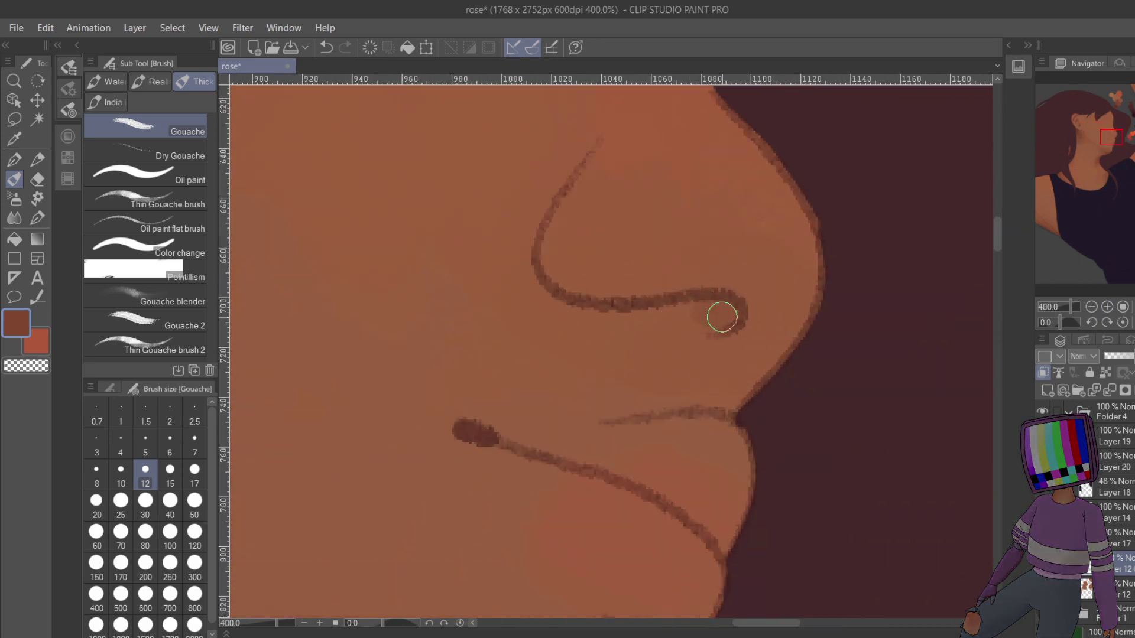
{"action": "mouse_move", "coordinate": [700, 311]}
{"action": "left_mouse_down"}
{"action": "mouse_move", "coordinate": [597, 303]}
{"action": "mouse_move", "coordinate": [718, 326]}
{"action": "mouse_move", "coordinate": [696, 310]}
{"action": "mouse_move", "coordinate": [709, 330]}
{"action": "left_mouse_up"}
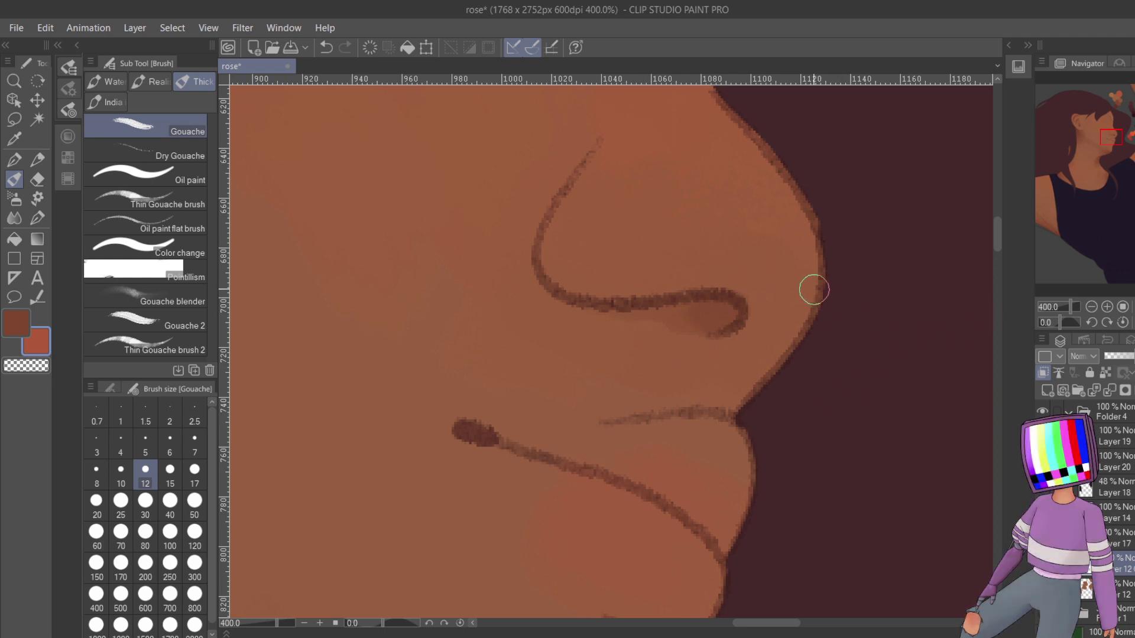
- Pick the medium brown from the palette swatches and softly shade around the nostril and the wing of the nose, alternating both browns
{"action": "left_click_drag", "start_coordinate": [1100, 146], "coordinate": [1102, 108]}
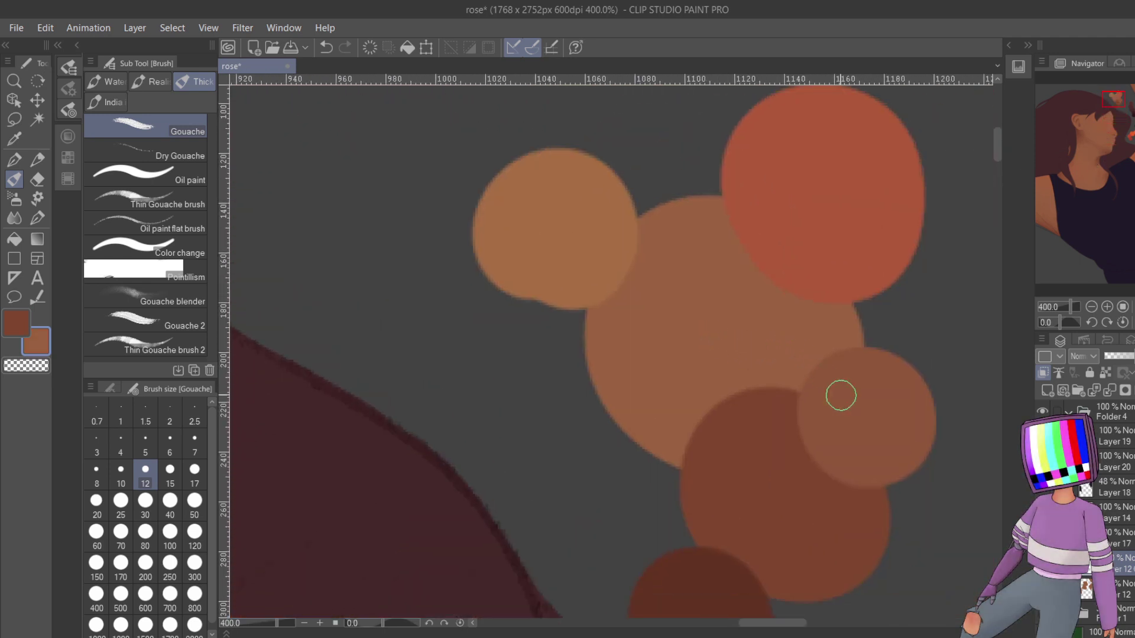
{"action": "left_click_drag", "start_coordinate": [1111, 105], "coordinate": [1105, 143]}
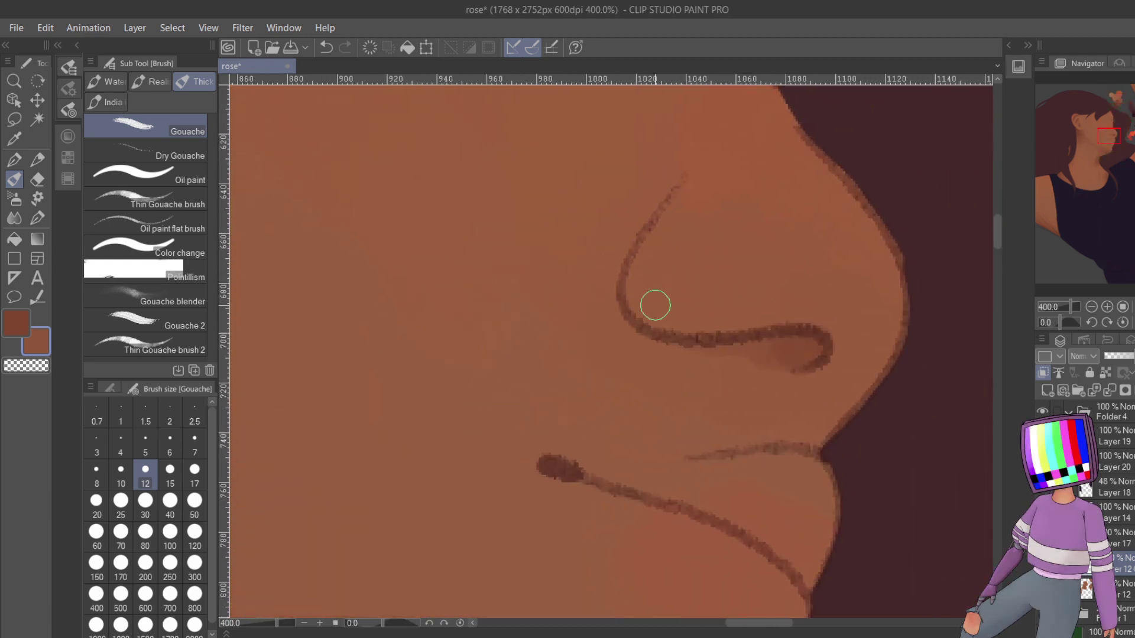
{"action": "key", "text": "x"}
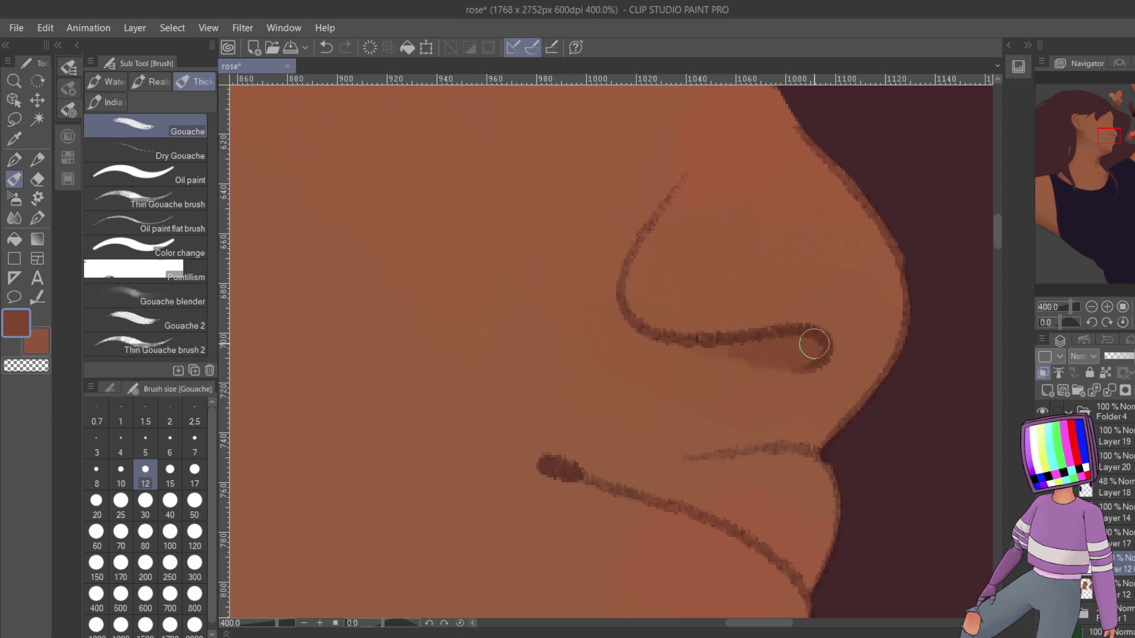
{"action": "key", "text": "x"}
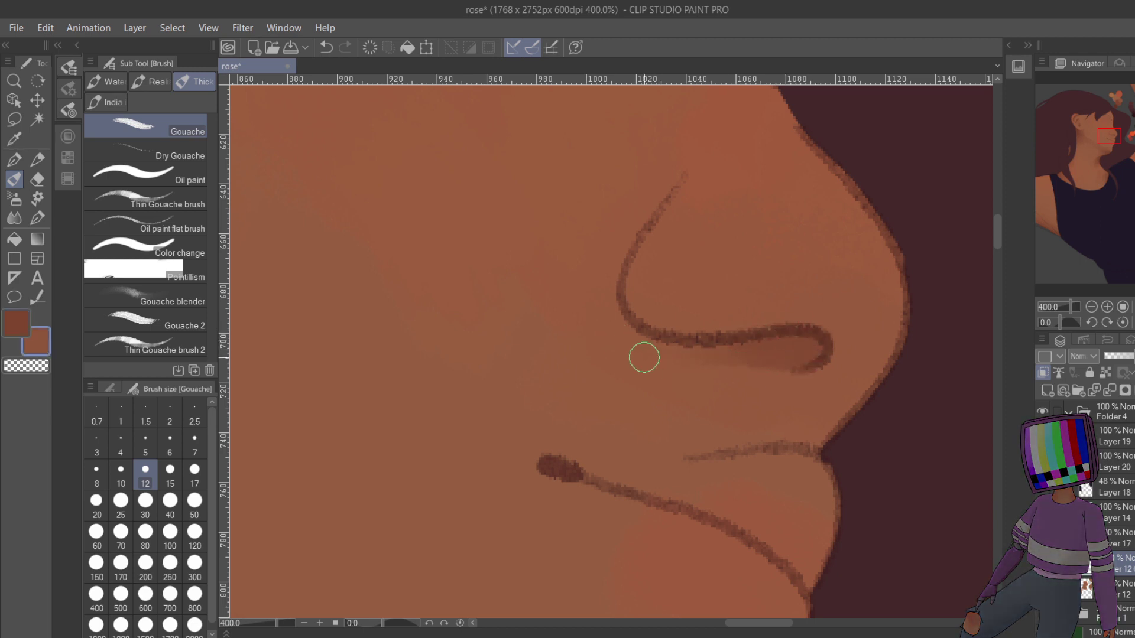
{"action": "key", "text": "x"}
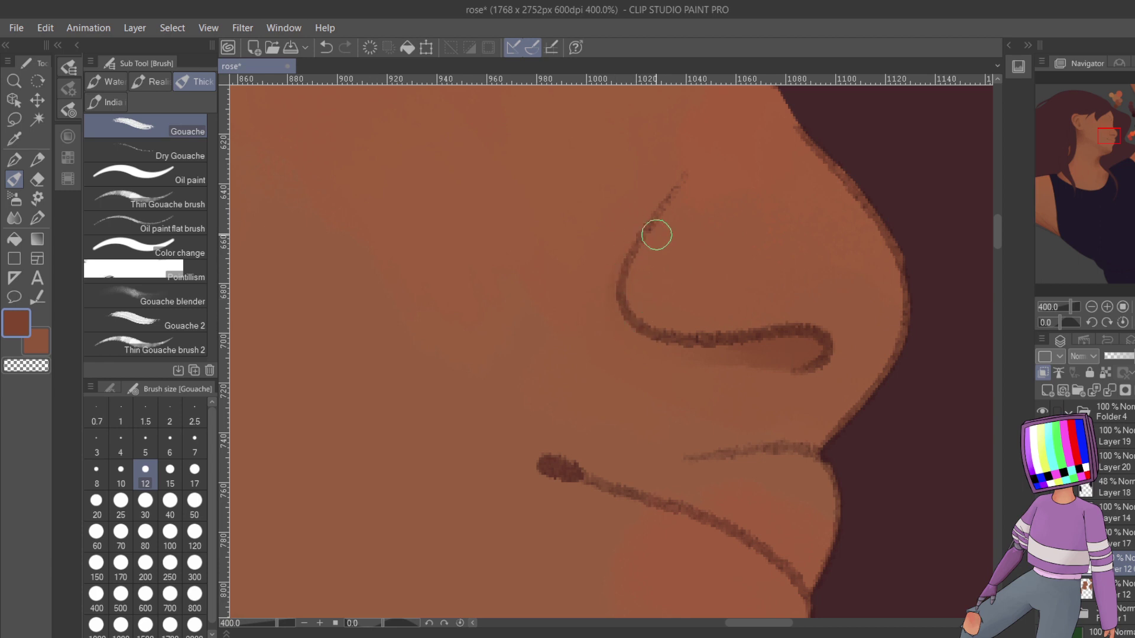
{"action": "key", "text": "x"}
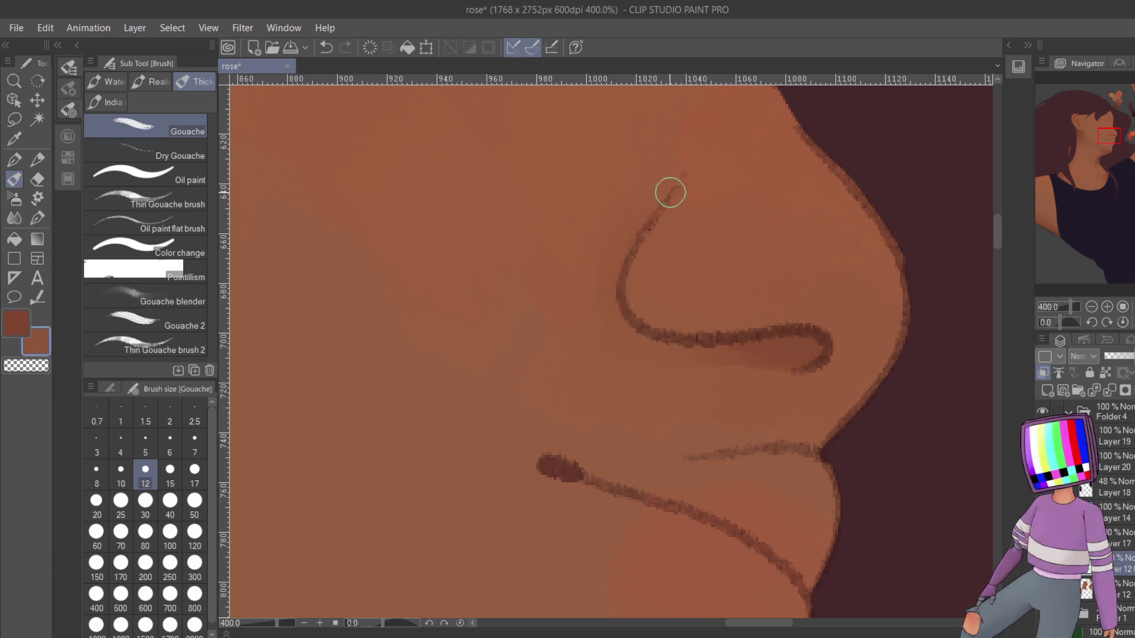
- Add soft shading beneath the lower lip and around the upper lip, alternating the reddish-brown and medium brown colors
{"action": "left_click_drag", "start_coordinate": [1112, 138], "coordinate": [1113, 145]}
{"action": "key", "text": "x"}
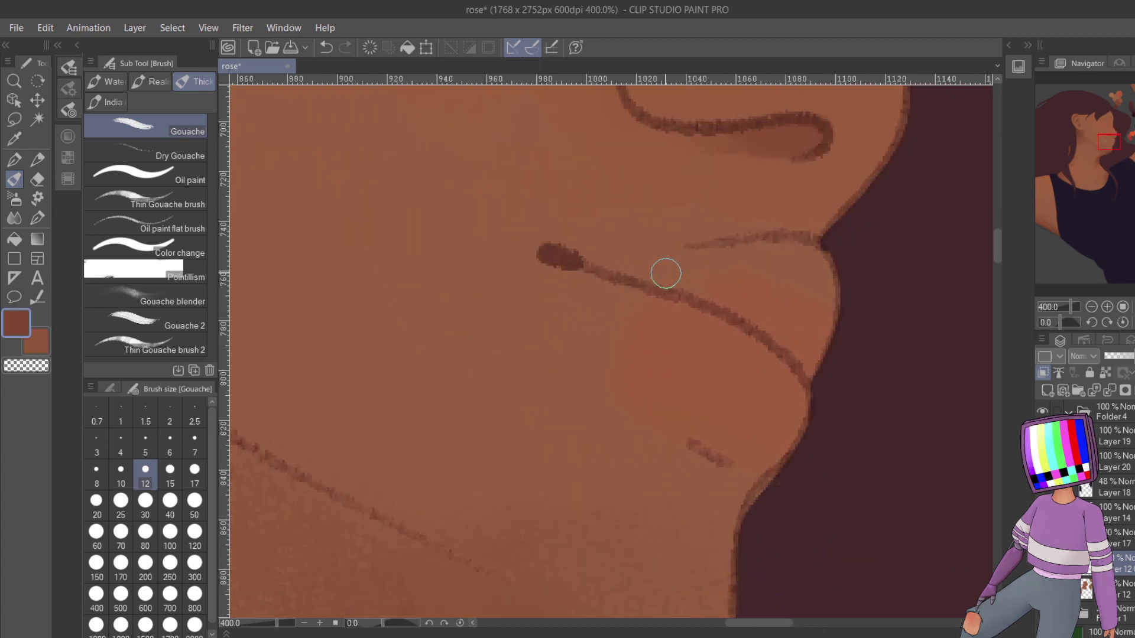
{"action": "key", "text": "x"}
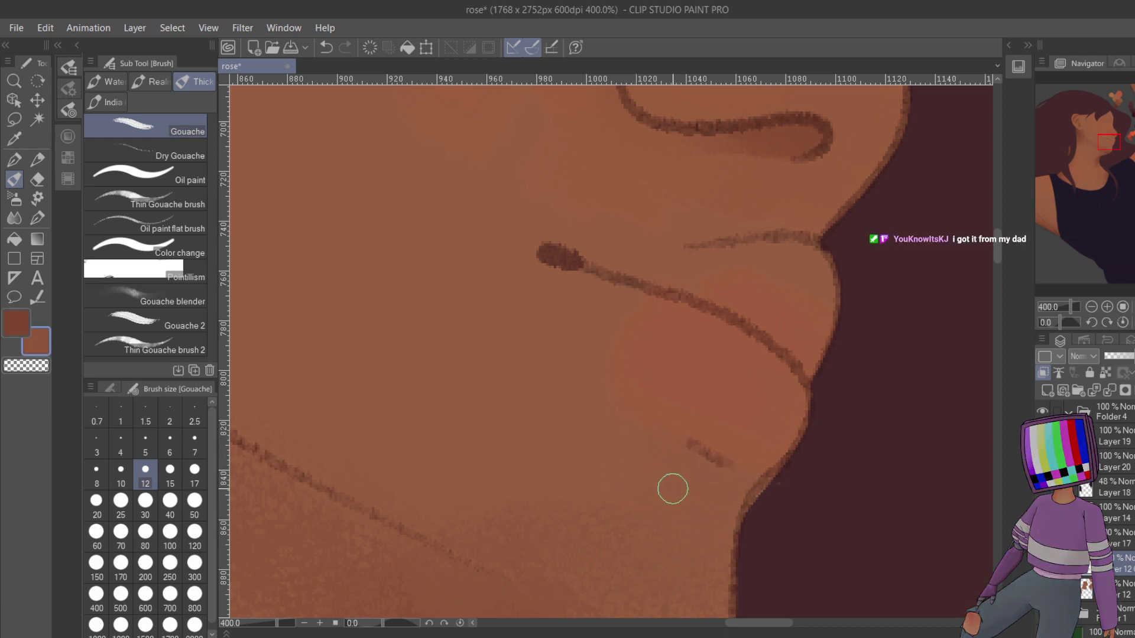
{"action": "key", "text": "x"}
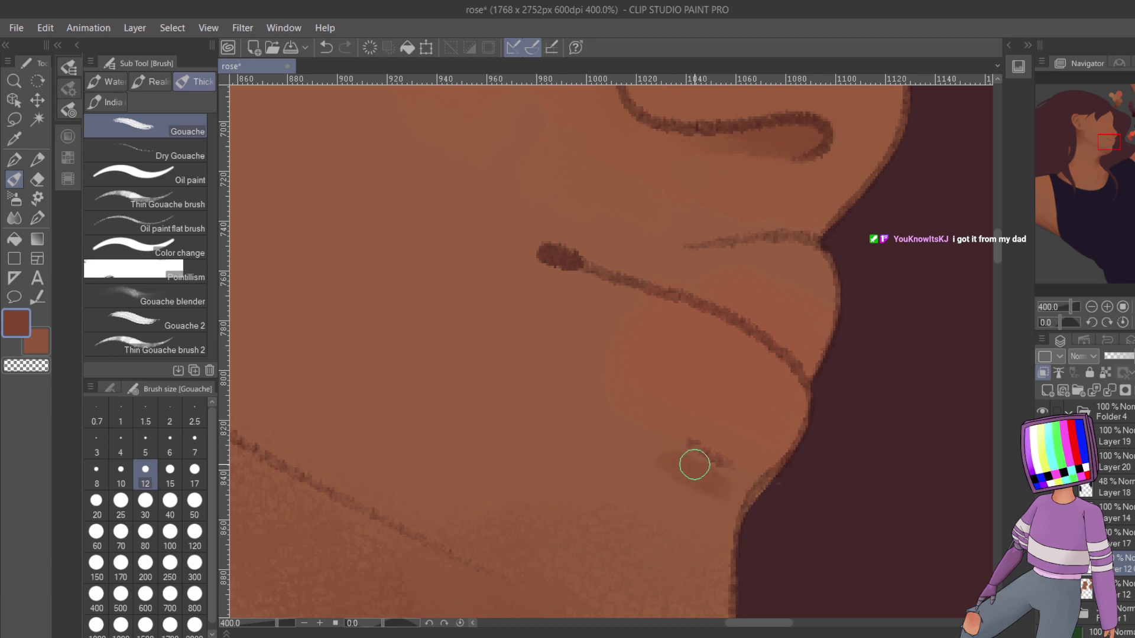
{"action": "key", "text": "x"}
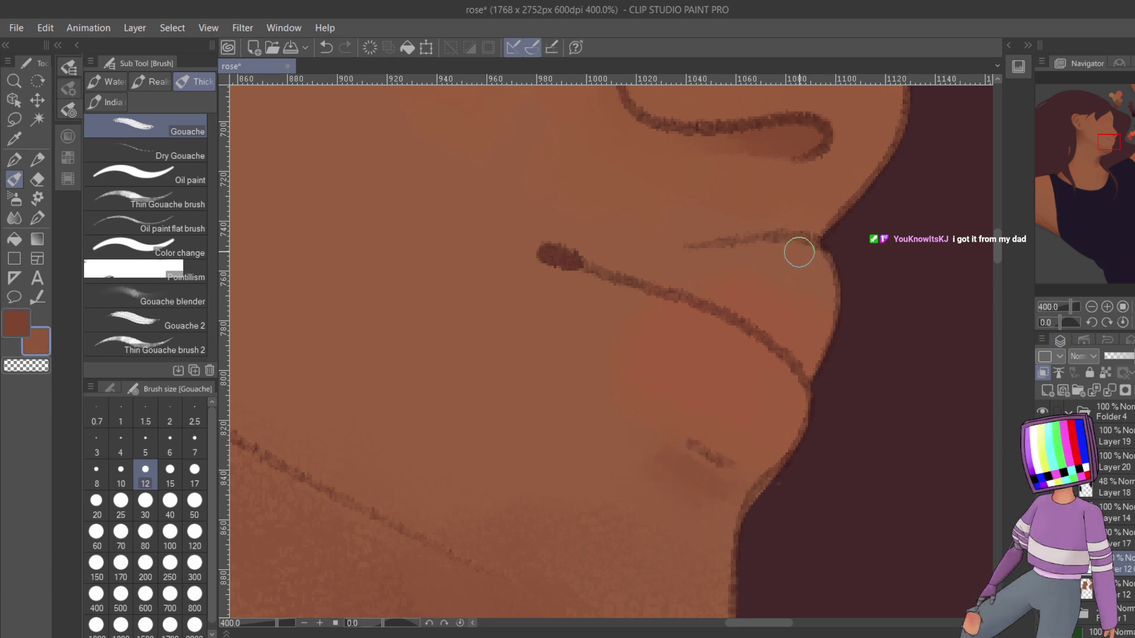
{"action": "key", "text": "x"}
{"action": "key", "text": "x"}
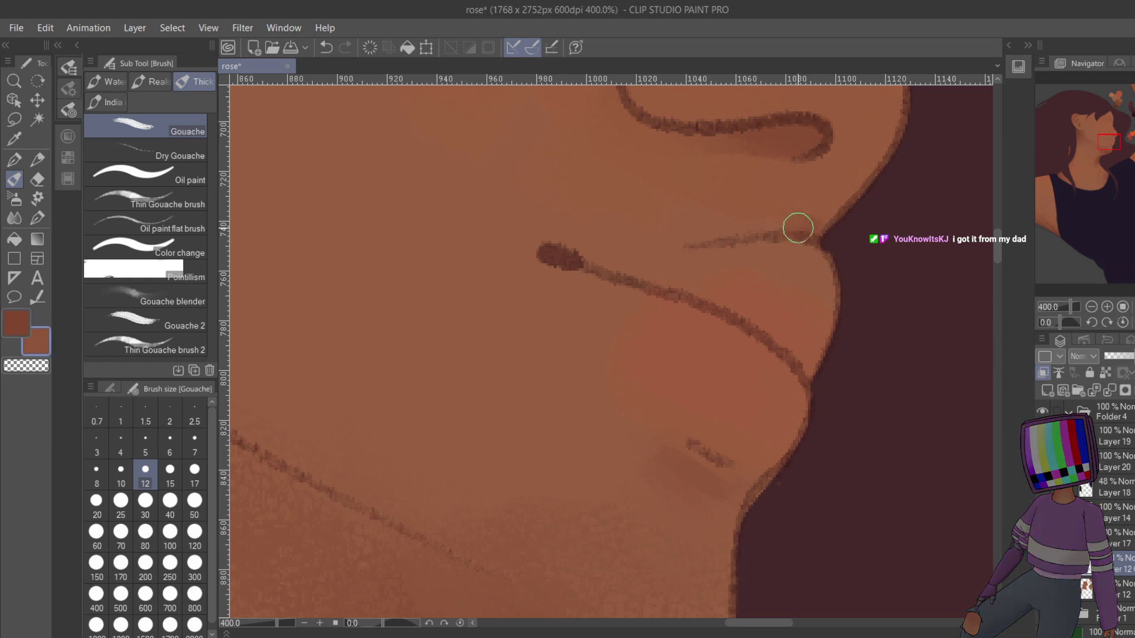
- Blend the shading on the cheek and jaw below the ear with the Gouache brush at size 50, using skin browns from the palette swatches
{"action": "left_click", "coordinate": [1094, 306]}
{"action": "left_click", "coordinate": [1094, 305]}
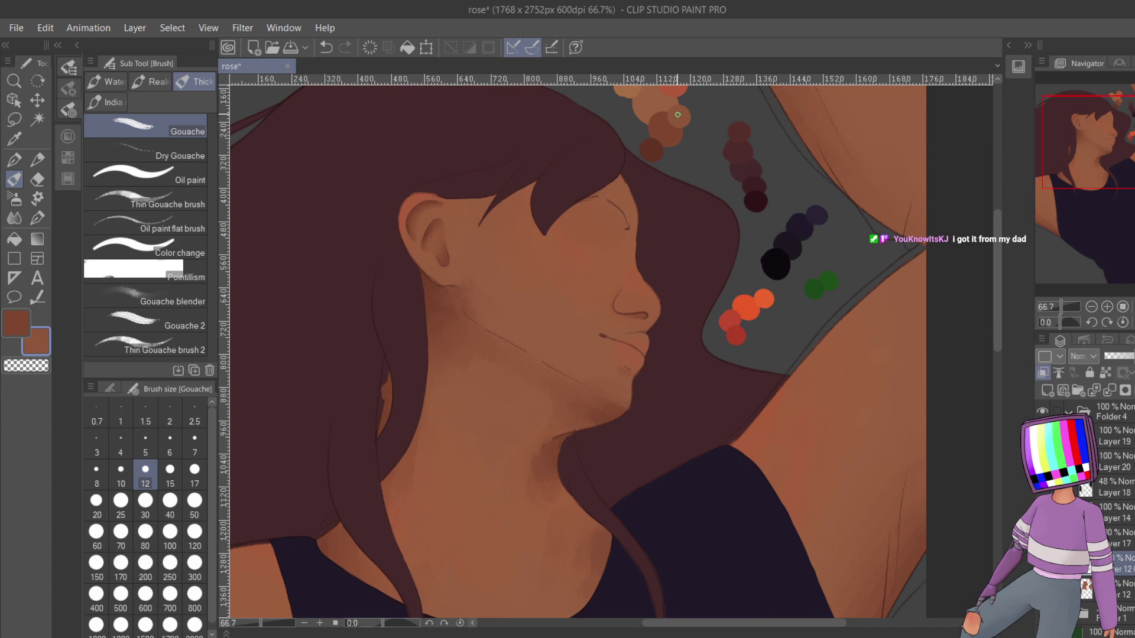
{"action": "left_click", "coordinate": [202, 532]}
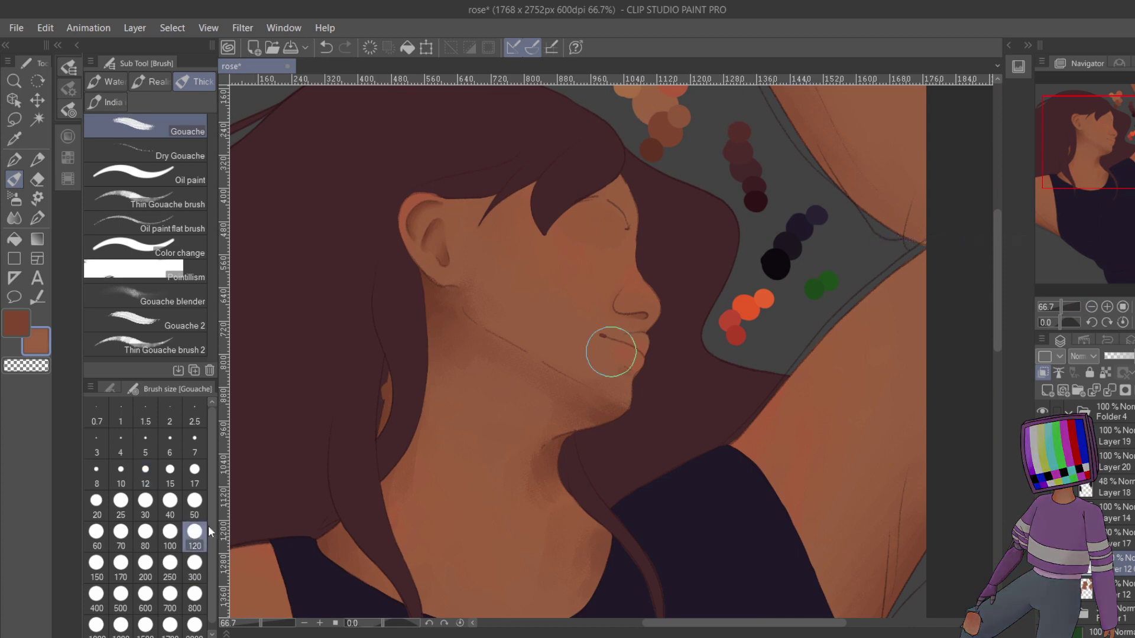
{"action": "left_click", "coordinate": [194, 501]}
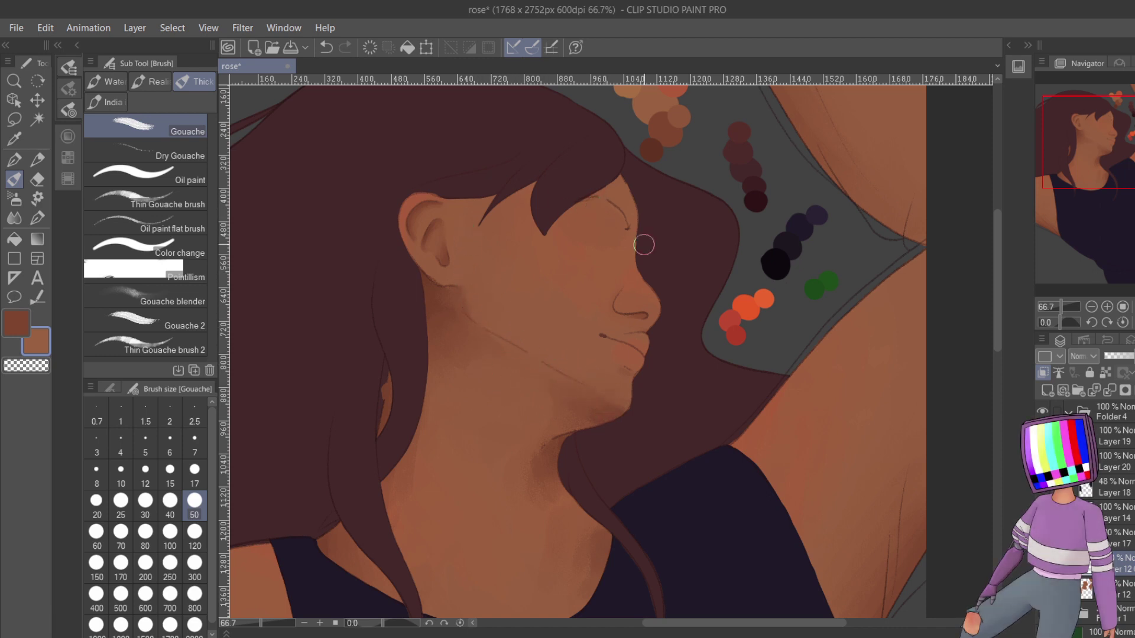
{"action": "left_click_drag", "start_coordinate": [1128, 173], "coordinate": [1124, 154]}
{"action": "key", "text": "x"}
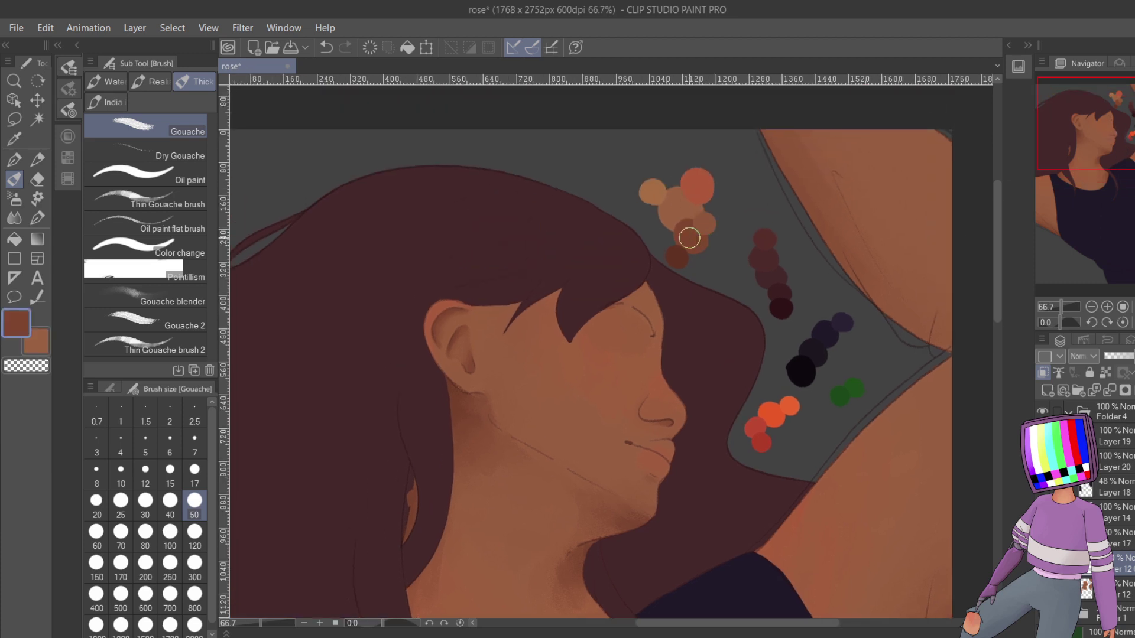
{"action": "left_click", "coordinate": [697, 231], "text": "alt"}
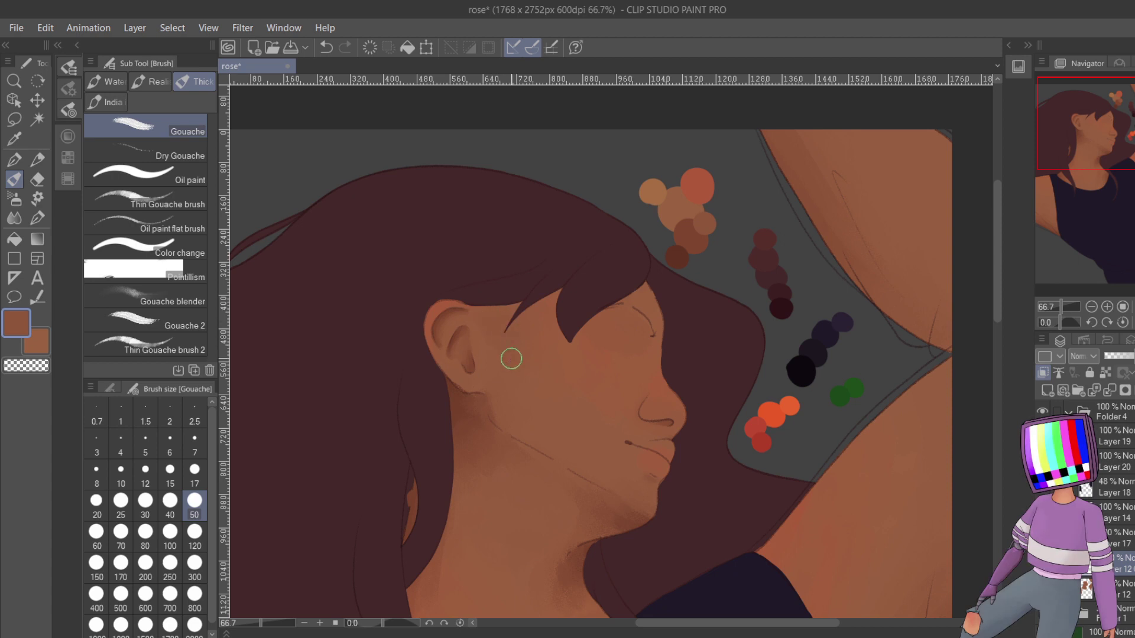
{"action": "key", "text": "x"}
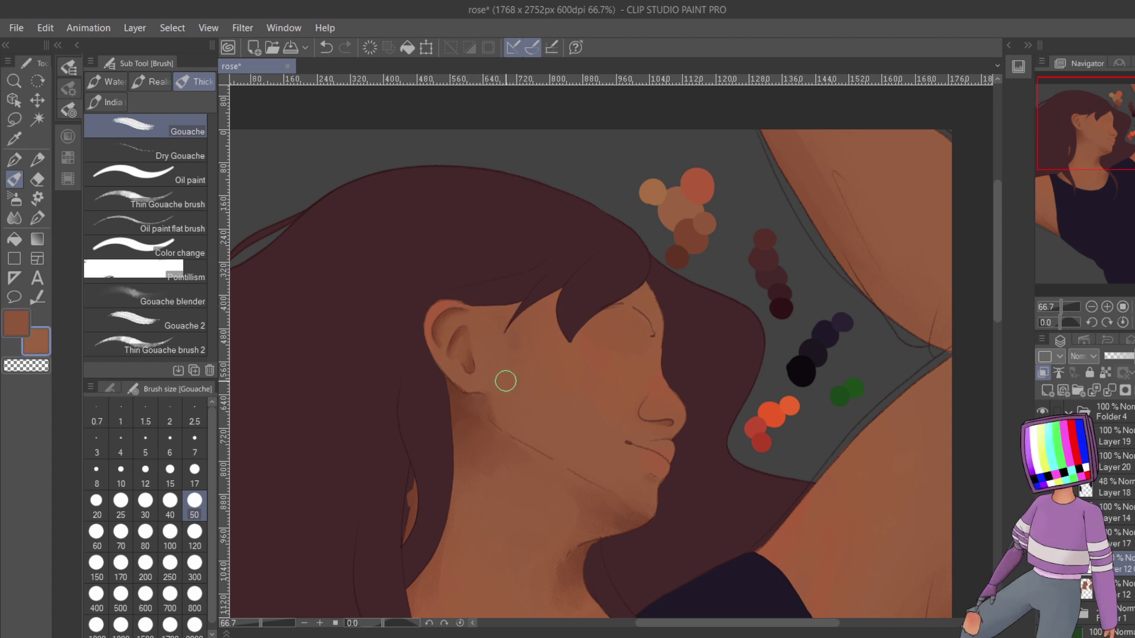
{"action": "key", "text": "x"}
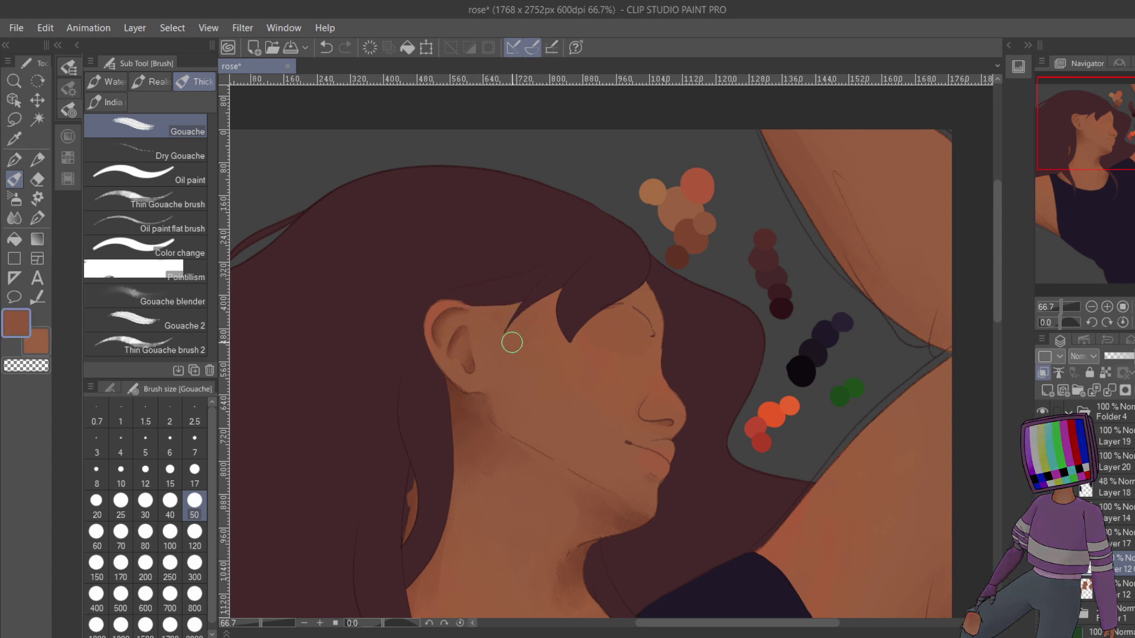
{"action": "key", "text": "x"}
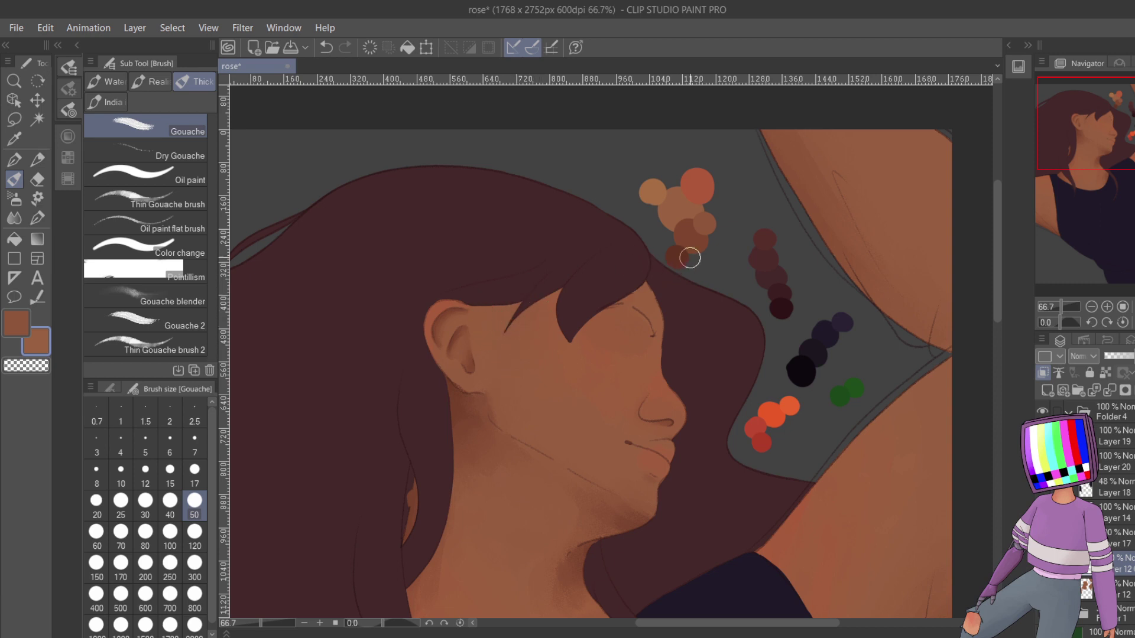
{"action": "left_click", "coordinate": [695, 239], "text": "alt"}
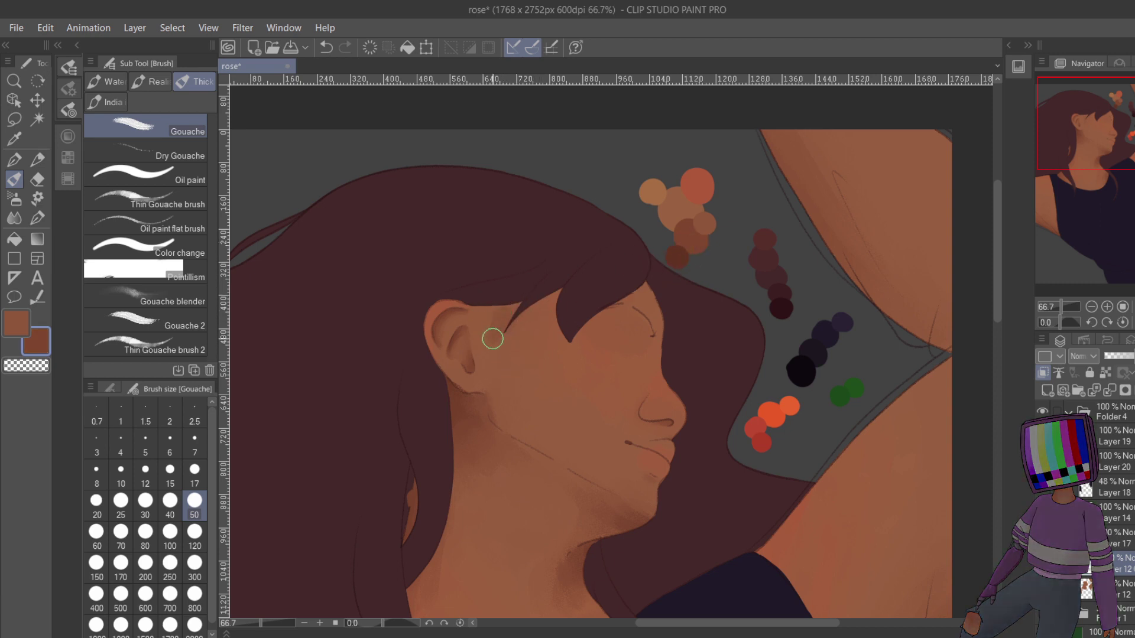
{"action": "key", "text": "x"}
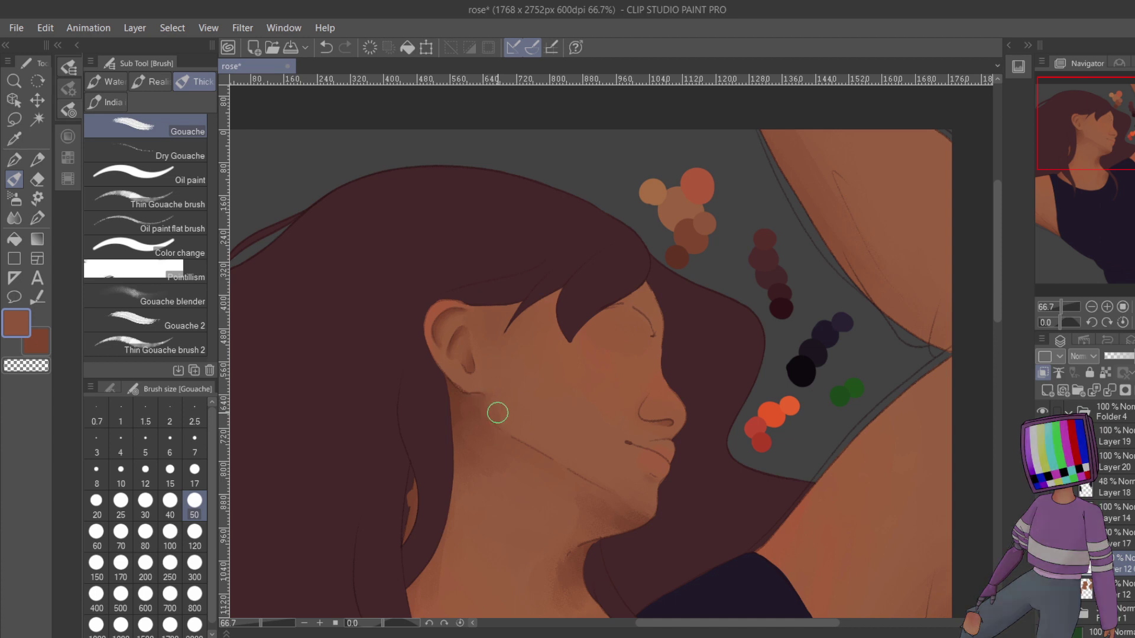
- View the portrait at 33.3% zoom and save the rose file
{"action": "left_click", "coordinate": [1092, 307]}
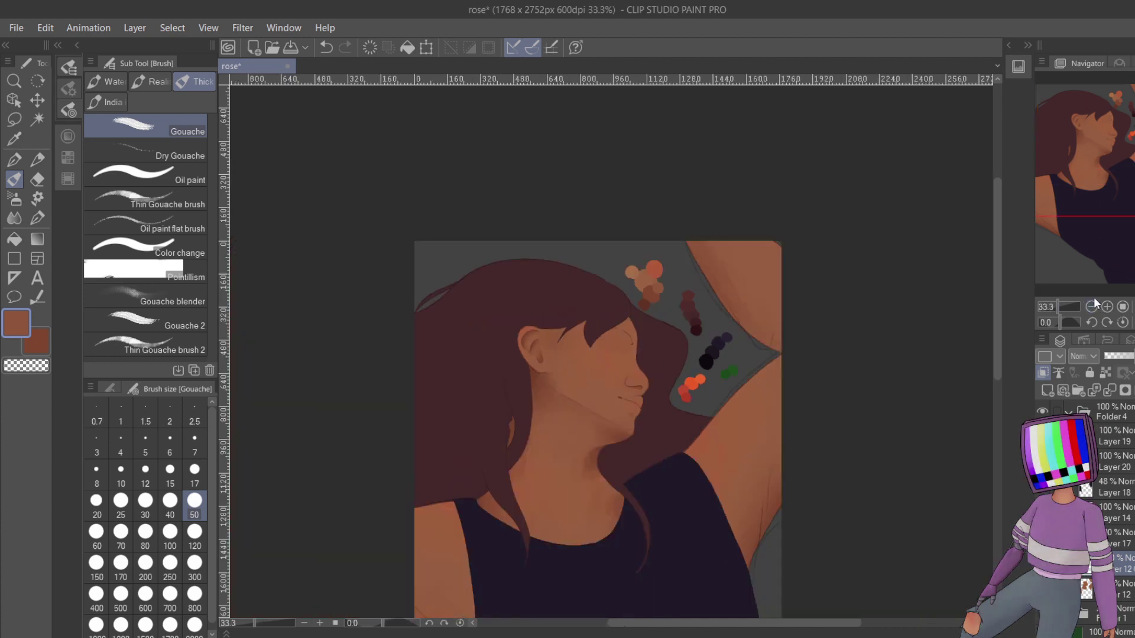
{"action": "left_click_drag", "start_coordinate": [1094, 297], "coordinate": [1091, 207]}
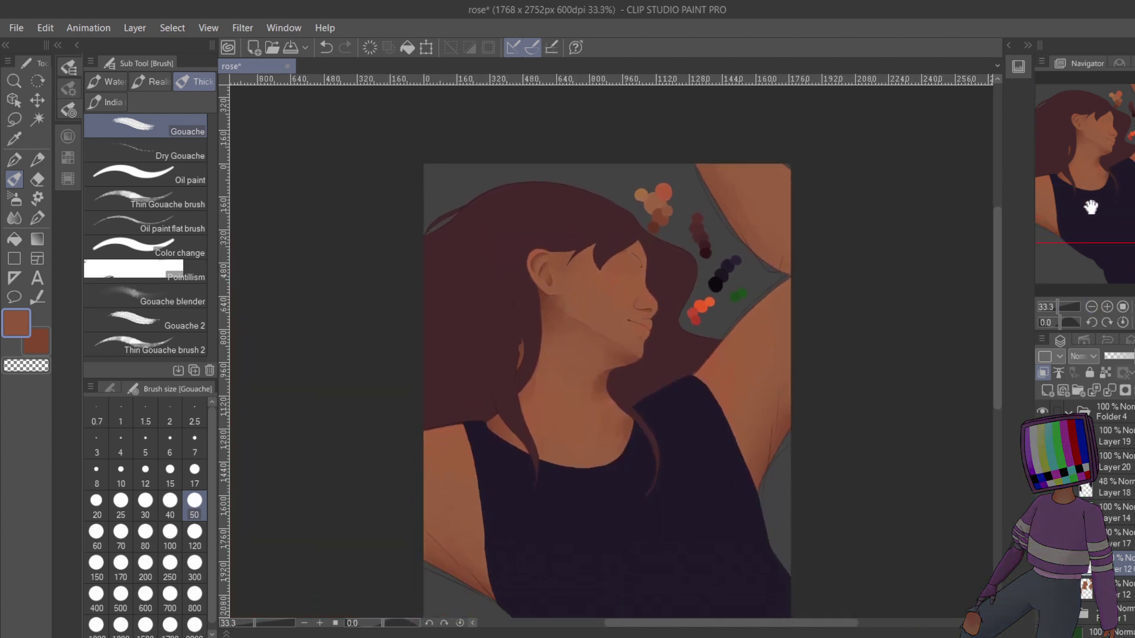
{"action": "key", "text": "ctrl+s"}
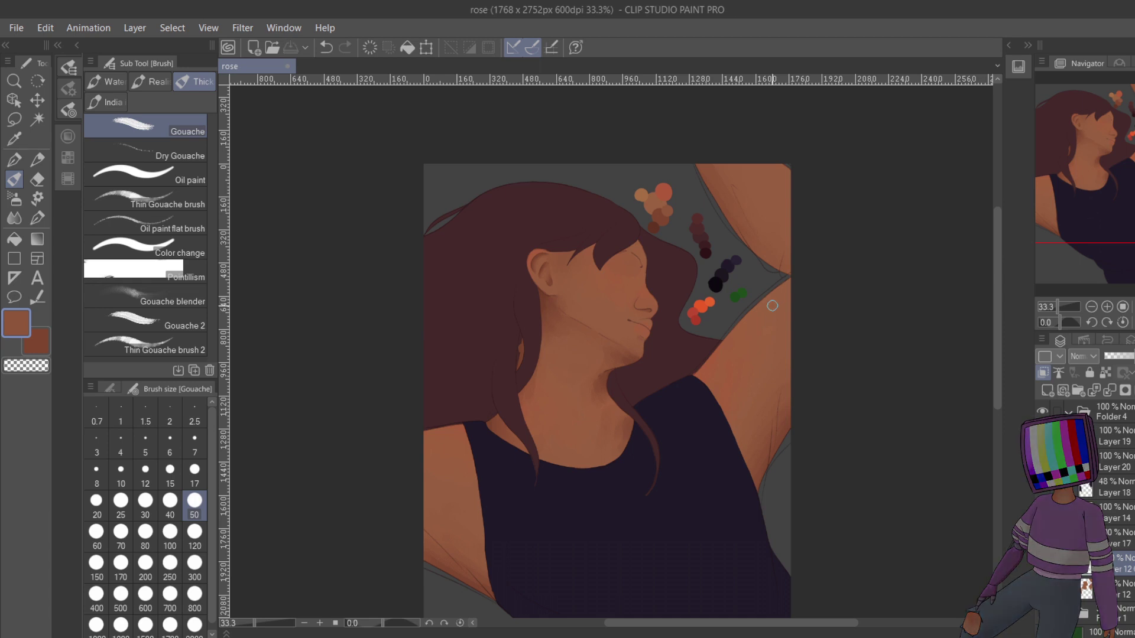
- Blend the brown shadows beneath the chin and on the neck beside the hair with the size 50 Gouache brush
{"action": "left_click", "coordinate": [1107, 307]}
{"action": "left_click", "coordinate": [1107, 307]}
{"action": "left_click", "coordinate": [1107, 307]}
{"action": "left_click", "coordinate": [1107, 307]}
{"action": "left_click", "coordinate": [1107, 307]}
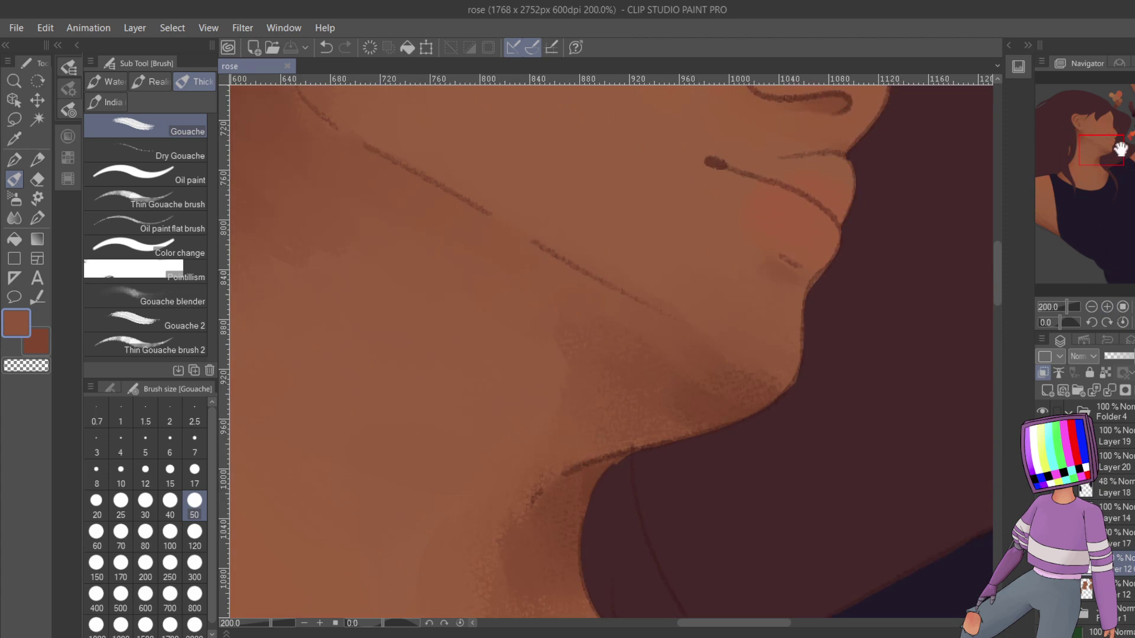
{"action": "left_click_drag", "start_coordinate": [1121, 149], "coordinate": [1118, 158]}
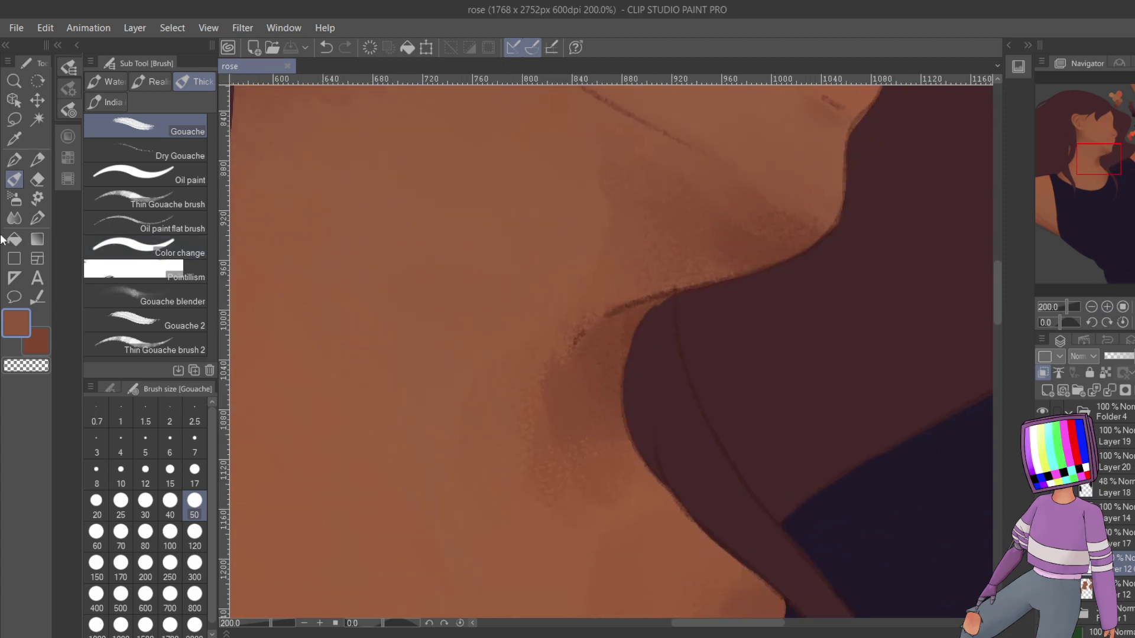
{"action": "mouse_move", "coordinate": [657, 348]}
{"action": "left_mouse_down"}
{"action": "mouse_move", "coordinate": [611, 353]}
{"action": "mouse_move", "coordinate": [678, 348]}
{"action": "left_mouse_up"}
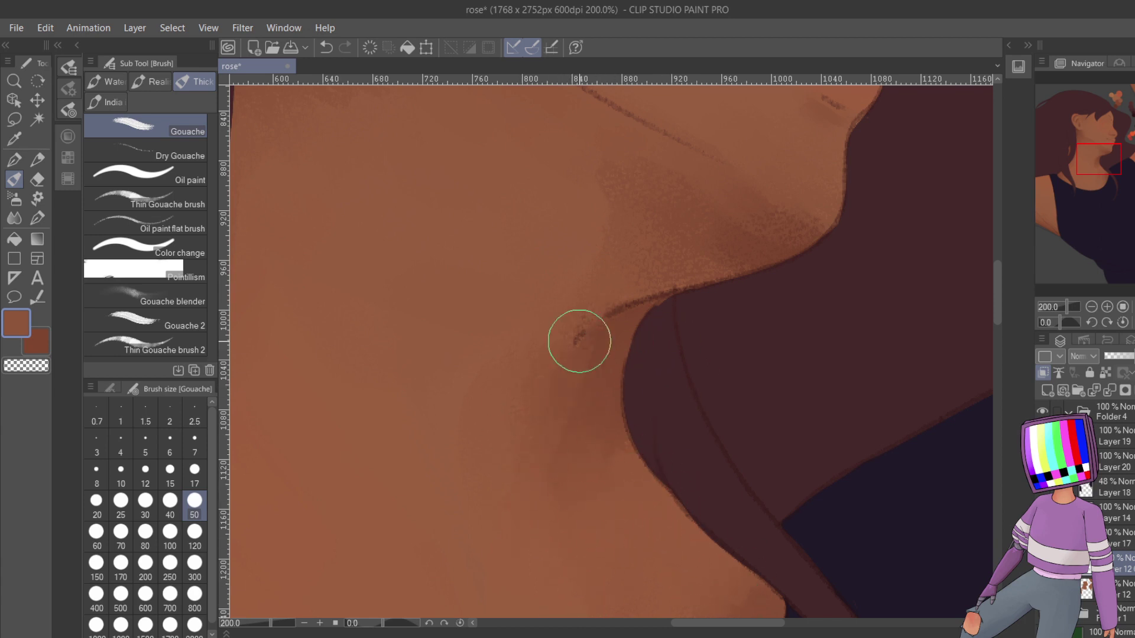
- View the portrait at 50% zoom and save the rose file
{"action": "left_click", "coordinate": [1093, 308]}
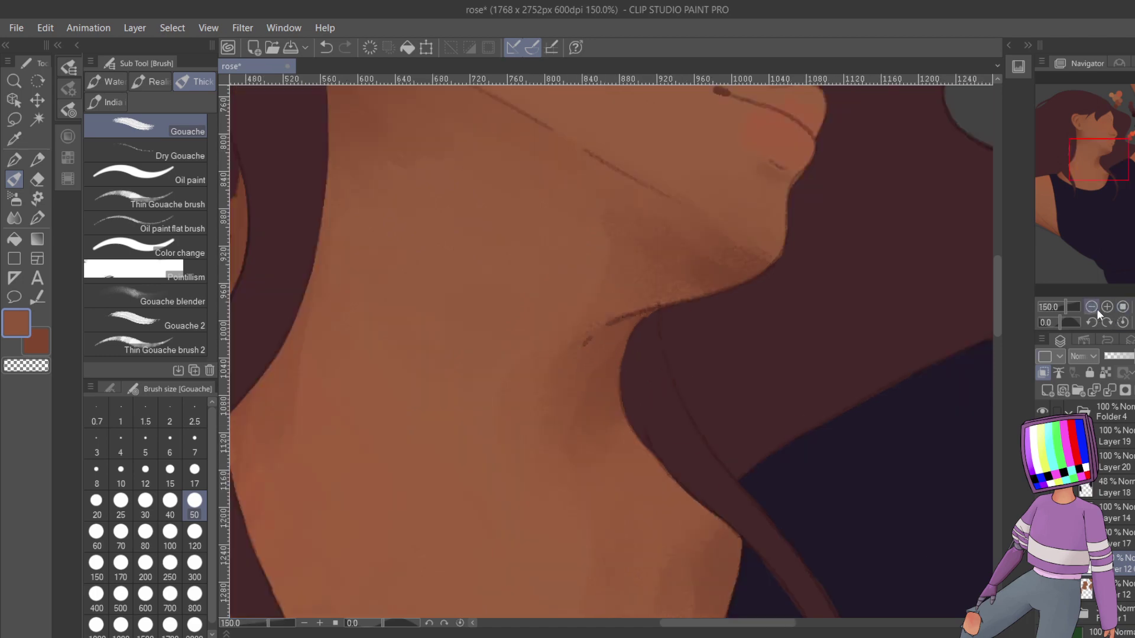
{"action": "left_click", "coordinate": [1093, 308]}
{"action": "left_click", "coordinate": [1093, 308]}
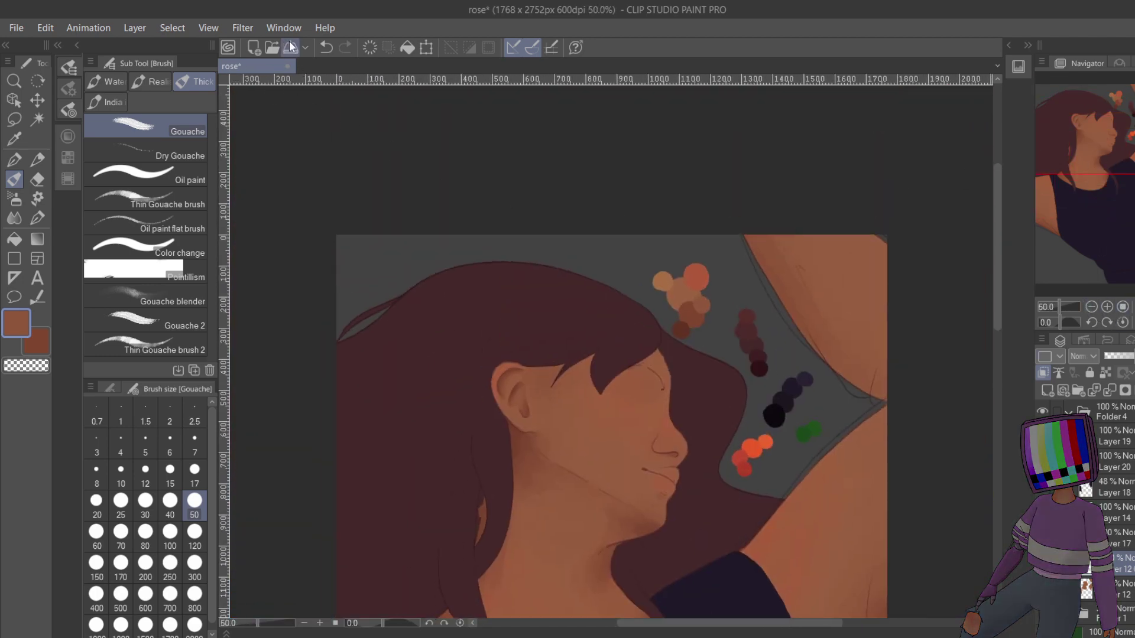
{"action": "left_click", "coordinate": [290, 47]}
{"action": "left_click", "coordinate": [1109, 174]}
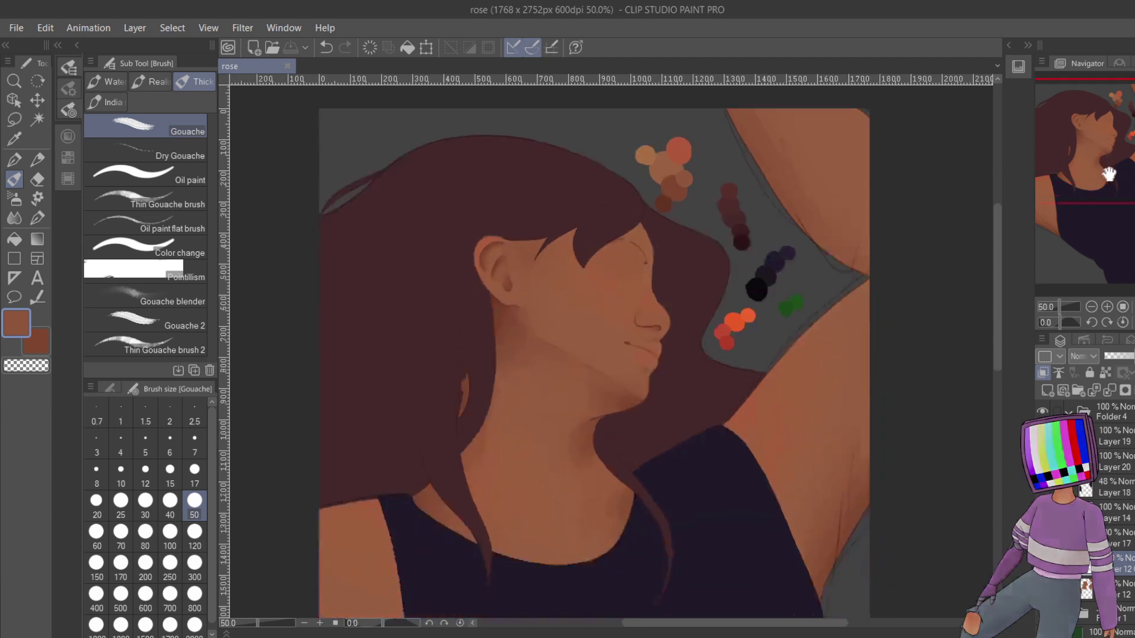
{"action": "mouse_move", "coordinate": [1109, 174]}
{"action": "left_mouse_down"}
{"action": "mouse_move", "coordinate": [1108, 201]}
{"action": "mouse_move", "coordinate": [1106, 179]}
{"action": "left_mouse_up"}
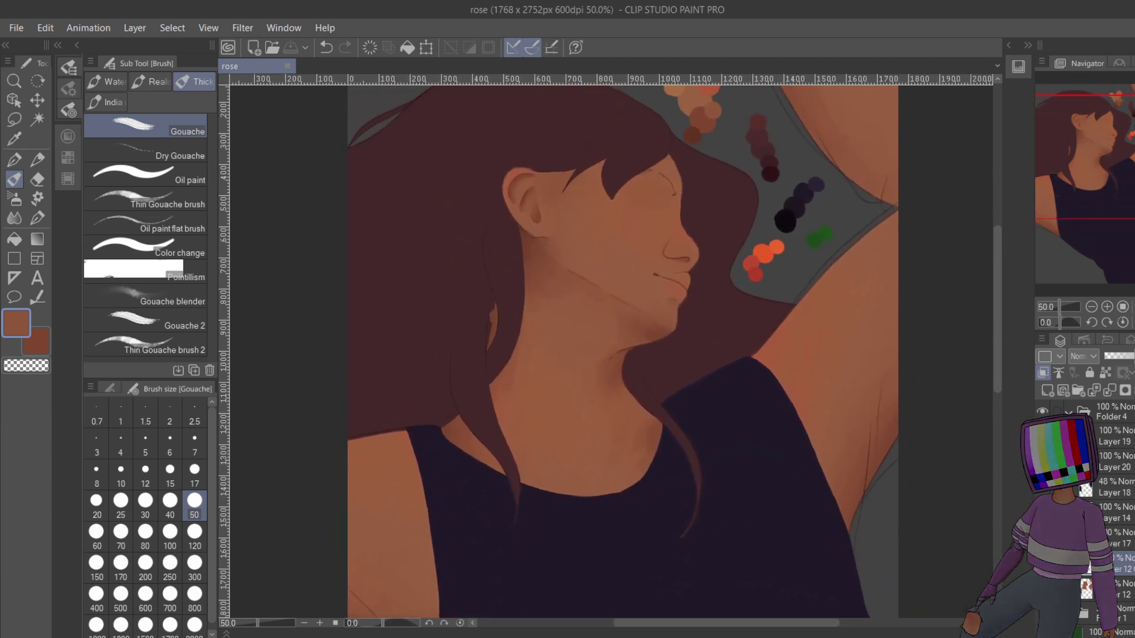
- Make the orange roses, the green vines and the darker arm shading visible on the portrait
{"action": "key", "text": "ctrl+z"}
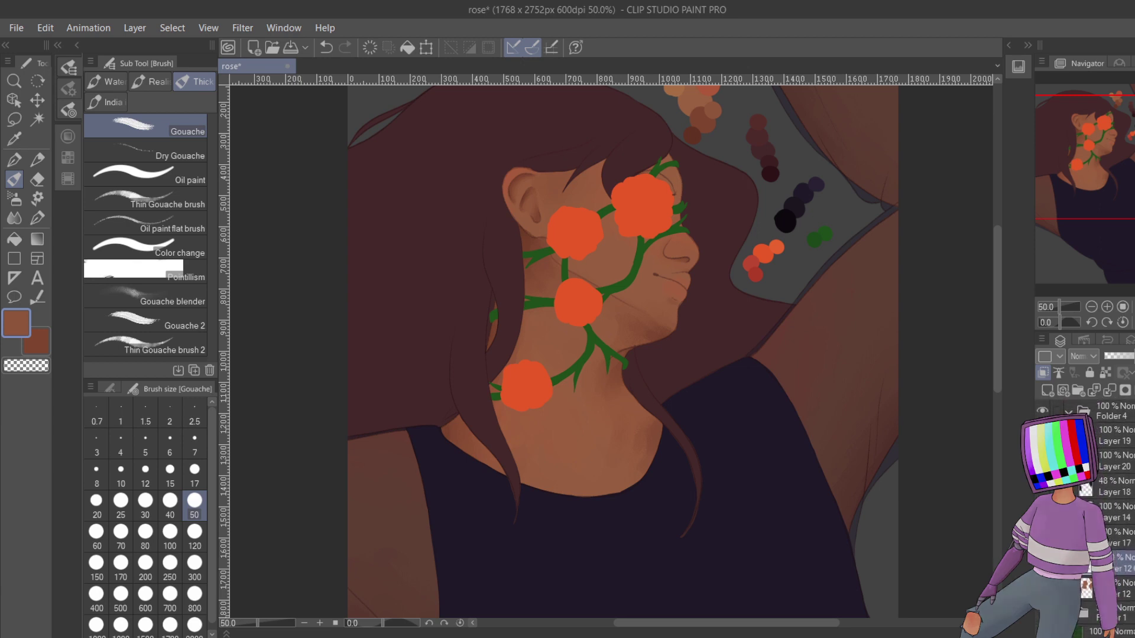
{"action": "left_click_drag", "start_coordinate": [1089, 188], "coordinate": [1120, 178]}
{"action": "left_click", "coordinate": [1093, 306]}
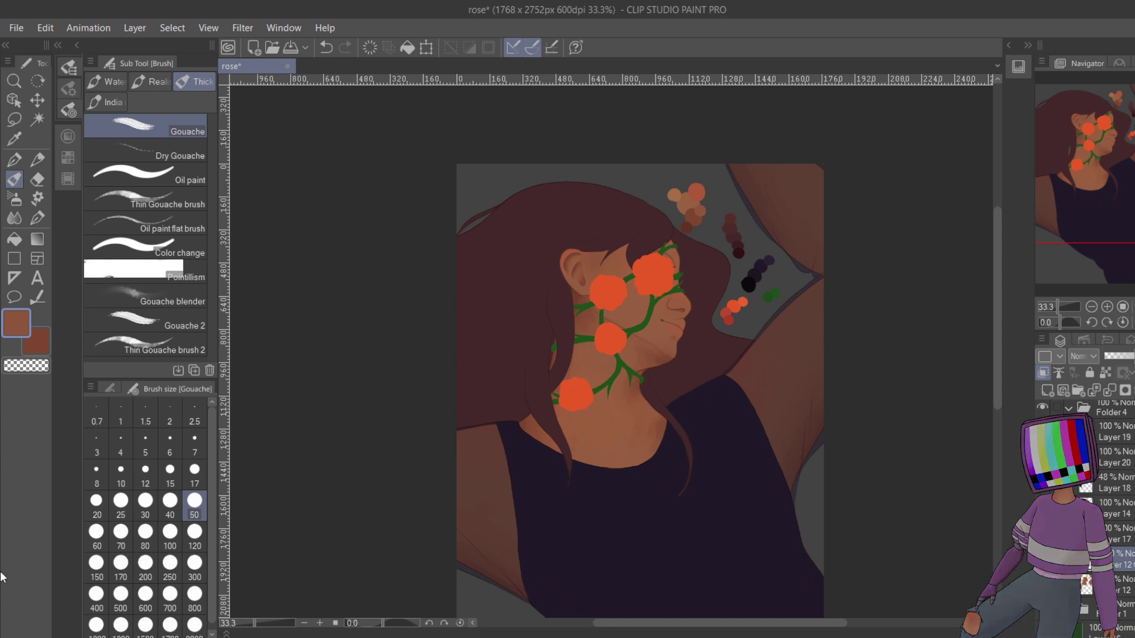
- Shorten the upper end of the hair strand's vector line below the chin by moving its control points, then select Folder 2
{"action": "left_click", "coordinate": [1106, 307]}
{"action": "left_click", "coordinate": [1106, 306]}
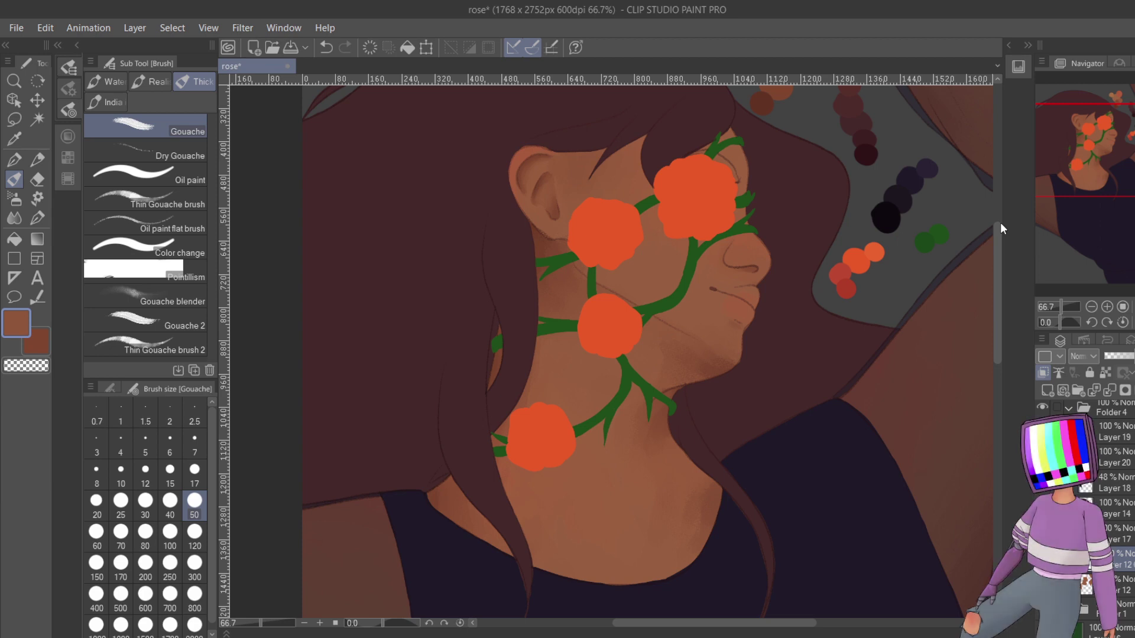
{"action": "left_click", "coordinate": [1109, 307]}
{"action": "left_click", "coordinate": [1108, 307]}
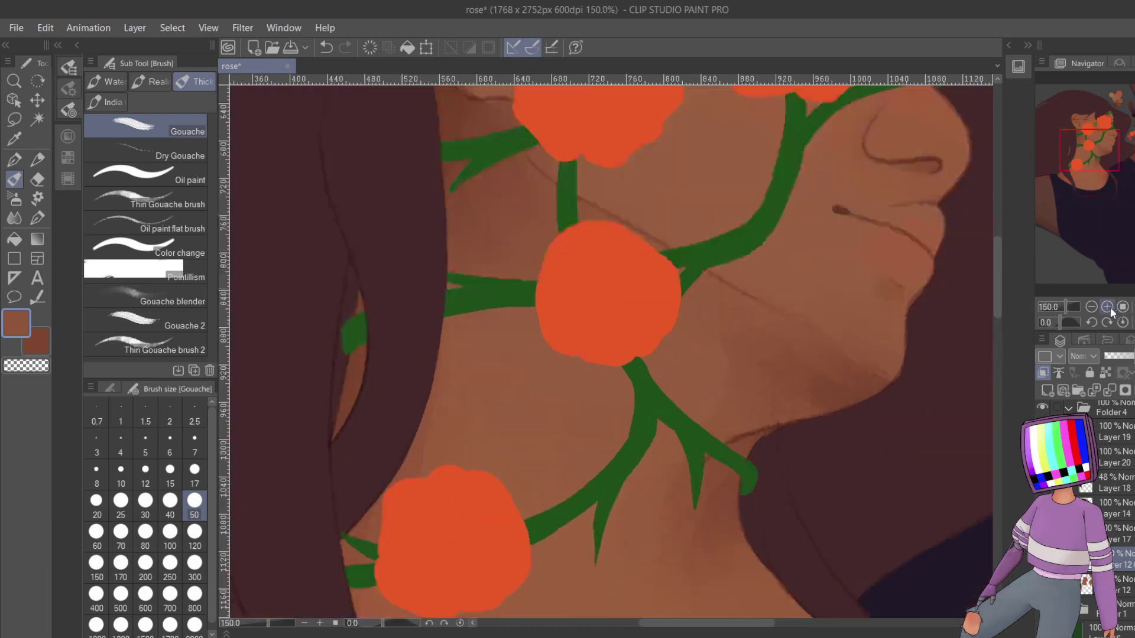
{"action": "left_click", "coordinate": [1109, 307]}
{"action": "left_click", "coordinate": [1109, 307]}
{"action": "left_click", "coordinate": [1108, 307]}
{"action": "left_click_drag", "start_coordinate": [1091, 155], "coordinate": [1107, 165]}
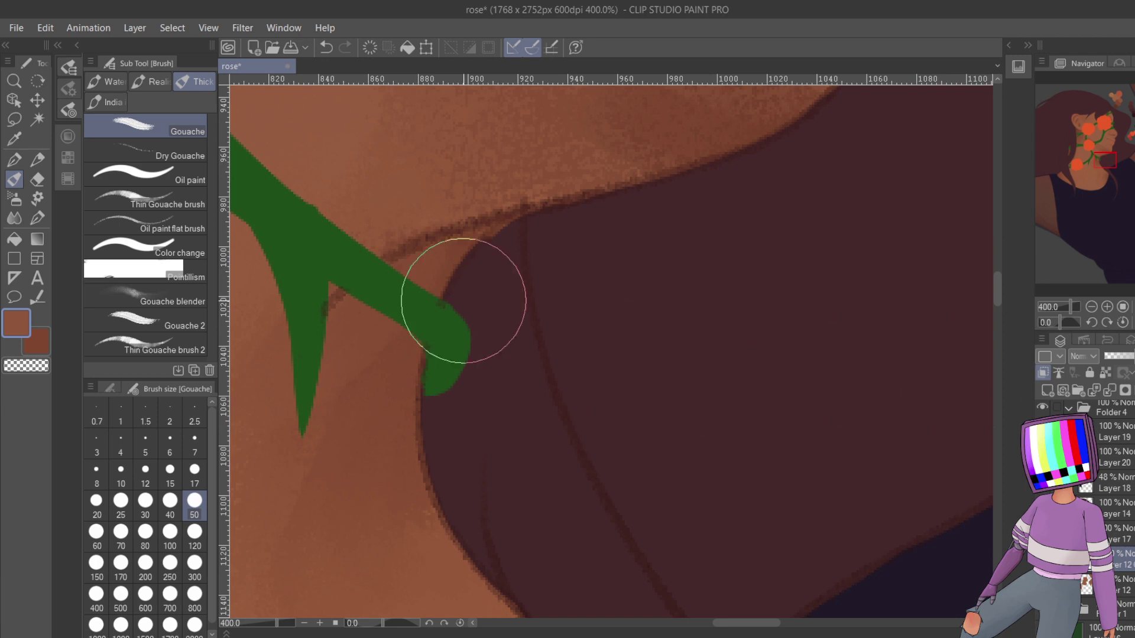
{"action": "left_click", "coordinate": [13, 100]}
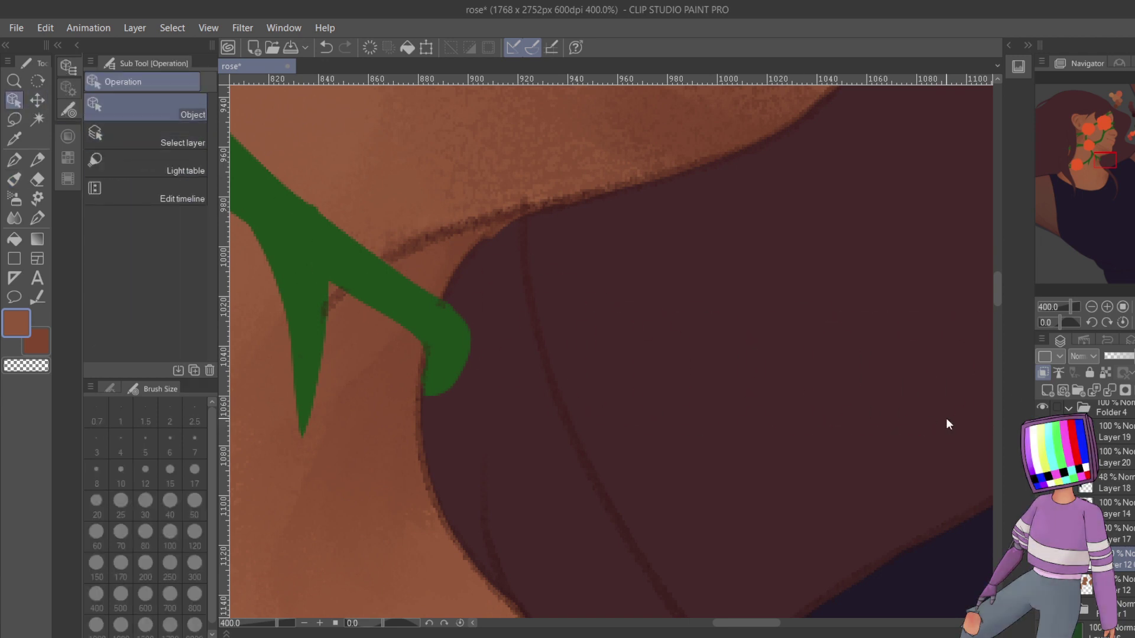
{"action": "scroll", "coordinate": [1100, 515], "scroll_direction": "up", "scroll_amount": 4}
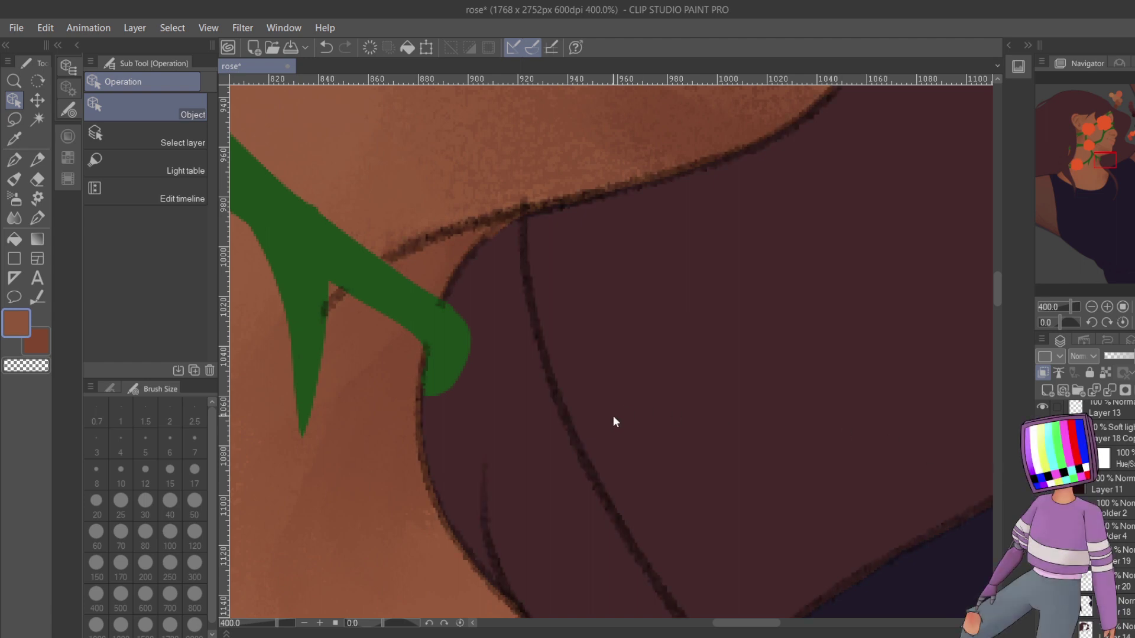
{"action": "left_click", "coordinate": [571, 431]}
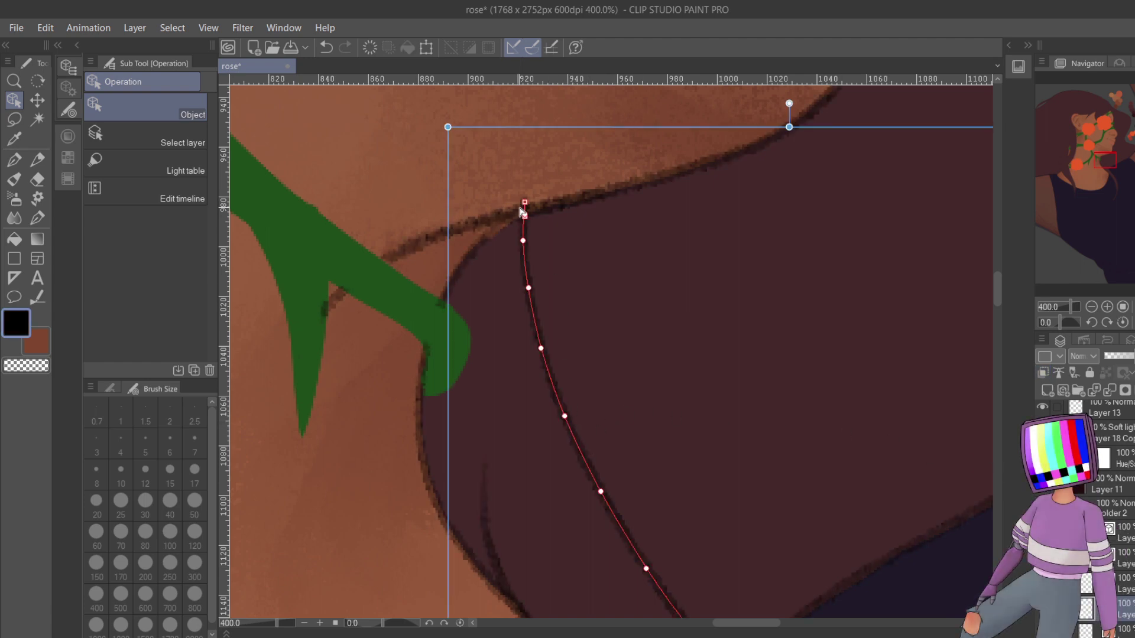
{"action": "left_click_drag", "start_coordinate": [525, 204], "coordinate": [526, 277]}
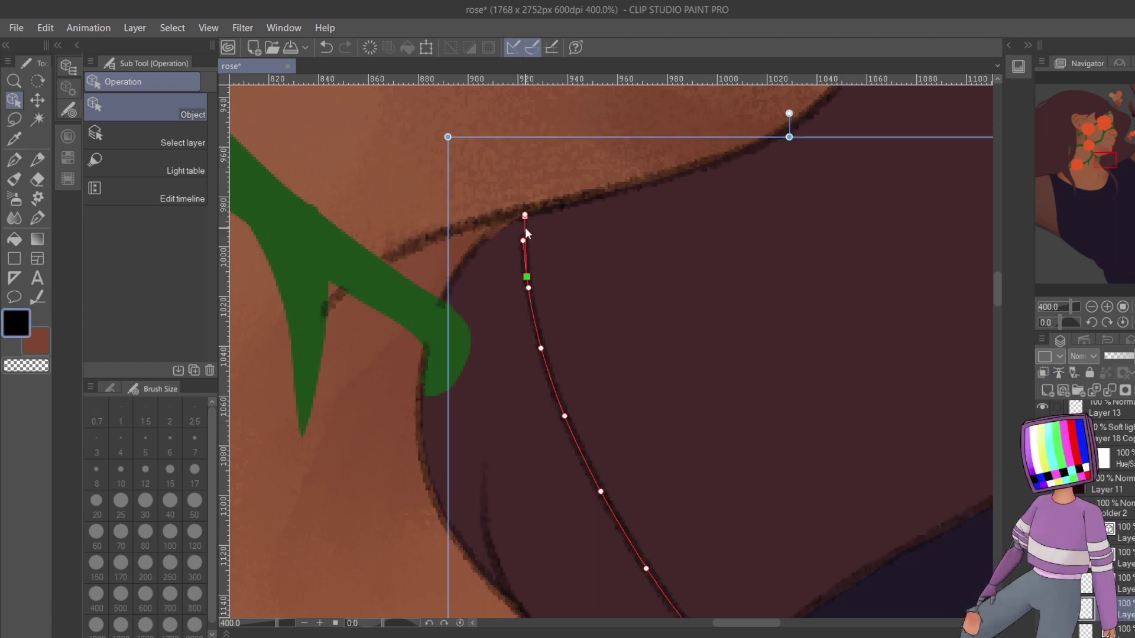
{"action": "left_click_drag", "start_coordinate": [526, 231], "coordinate": [524, 264]}
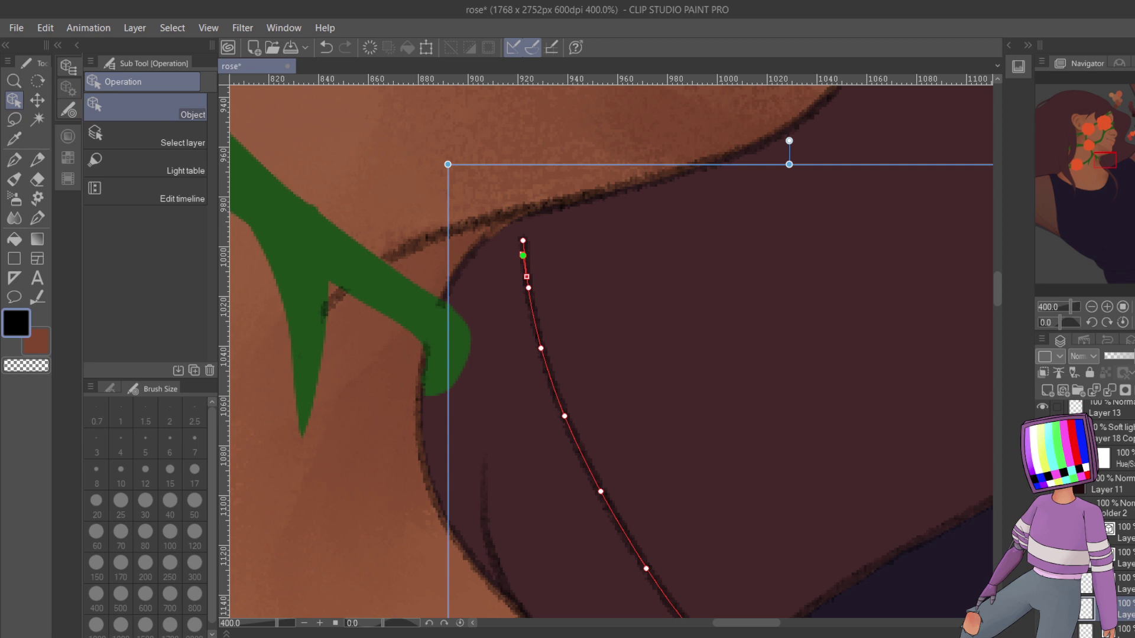
{"action": "left_click", "coordinate": [1114, 509]}
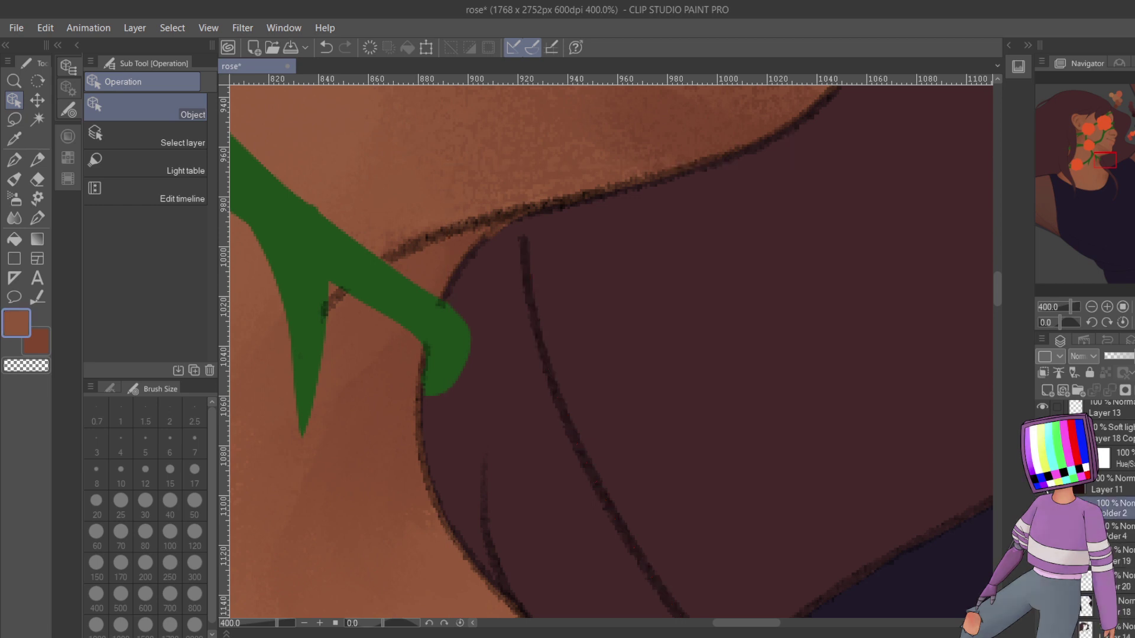
- Examine the whole portrait with its roses and vines at 33.3% zoom
{"action": "left_click", "coordinate": [1091, 306]}
{"action": "left_click", "coordinate": [1091, 306]}
{"action": "left_click", "coordinate": [1092, 306]}
{"action": "left_click", "coordinate": [1092, 306]}
{"action": "left_click", "coordinate": [1091, 306]}
{"action": "left_click", "coordinate": [1091, 307]}
{"action": "left_click", "coordinate": [1091, 306]}
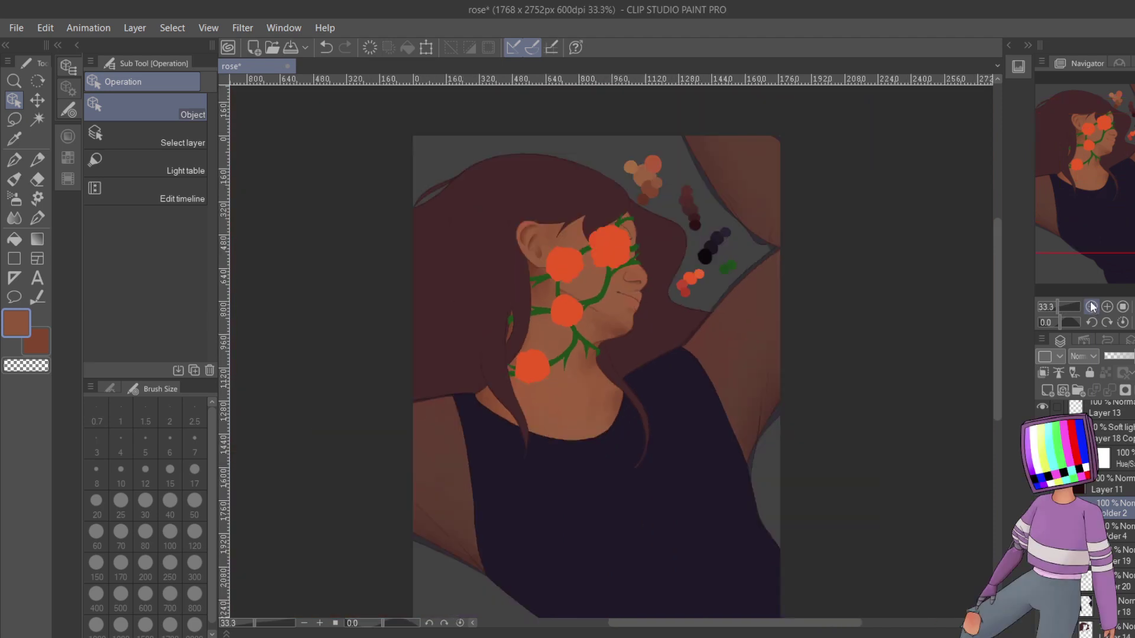
{"action": "left_click_drag", "start_coordinate": [1111, 185], "coordinate": [1096, 203]}
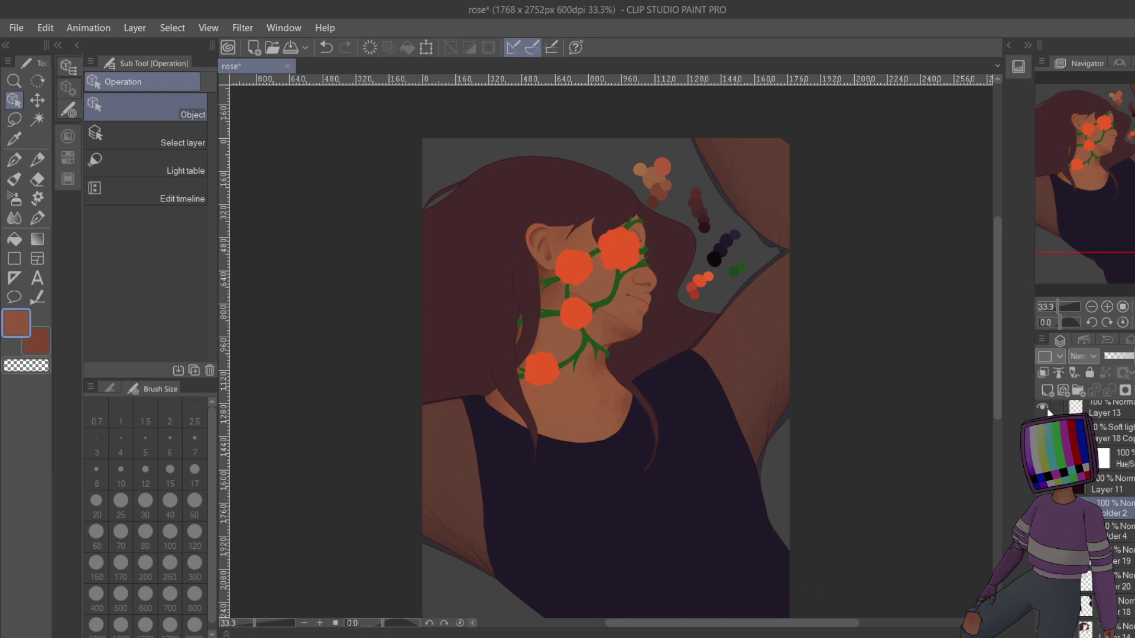
- Show the petal line art on the four orange roses and save the rose file
{"action": "scroll", "coordinate": [605, 316], "scroll_direction": "up", "scroll_amount": 4}
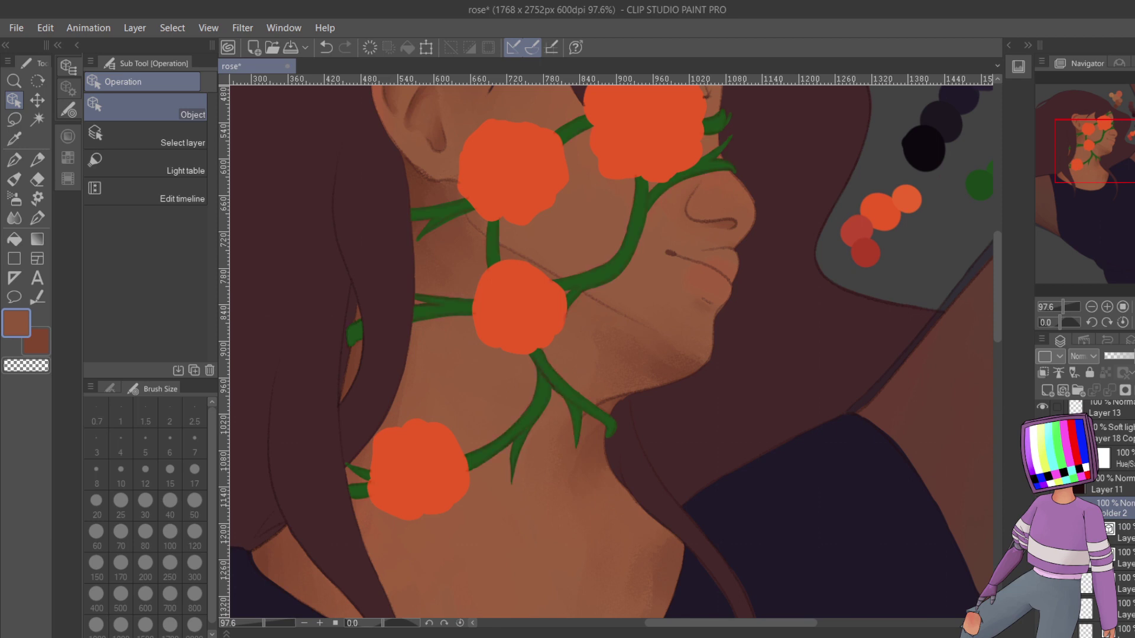
{"action": "scroll", "coordinate": [775, 433], "scroll_direction": "down", "scroll_amount": 3}
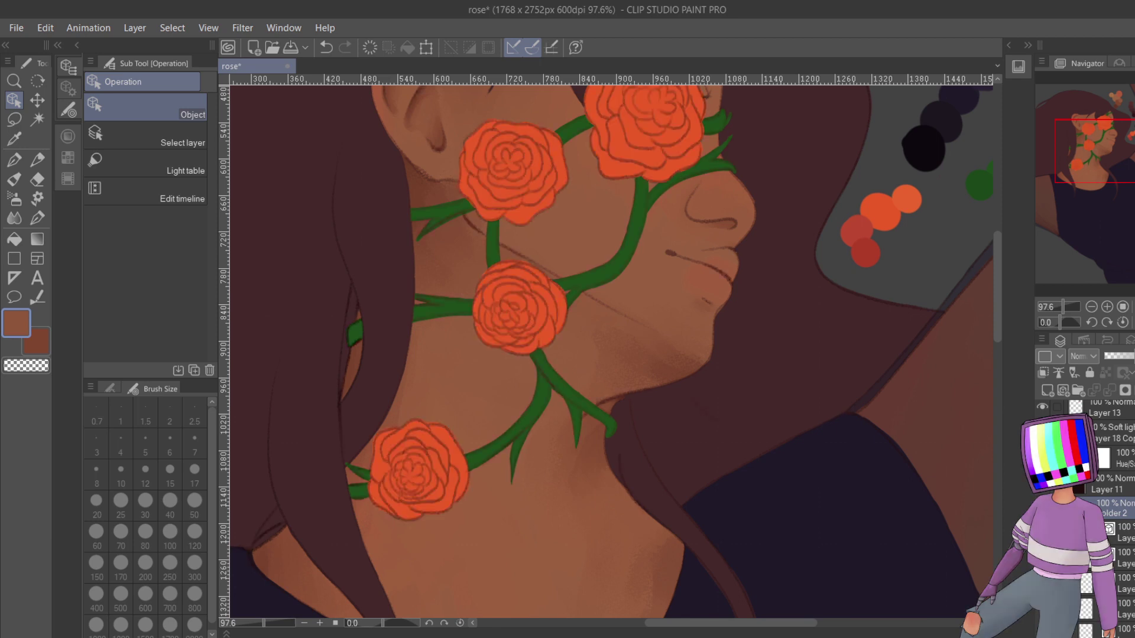
{"action": "scroll", "coordinate": [775, 431], "scroll_direction": "down", "scroll_amount": 2}
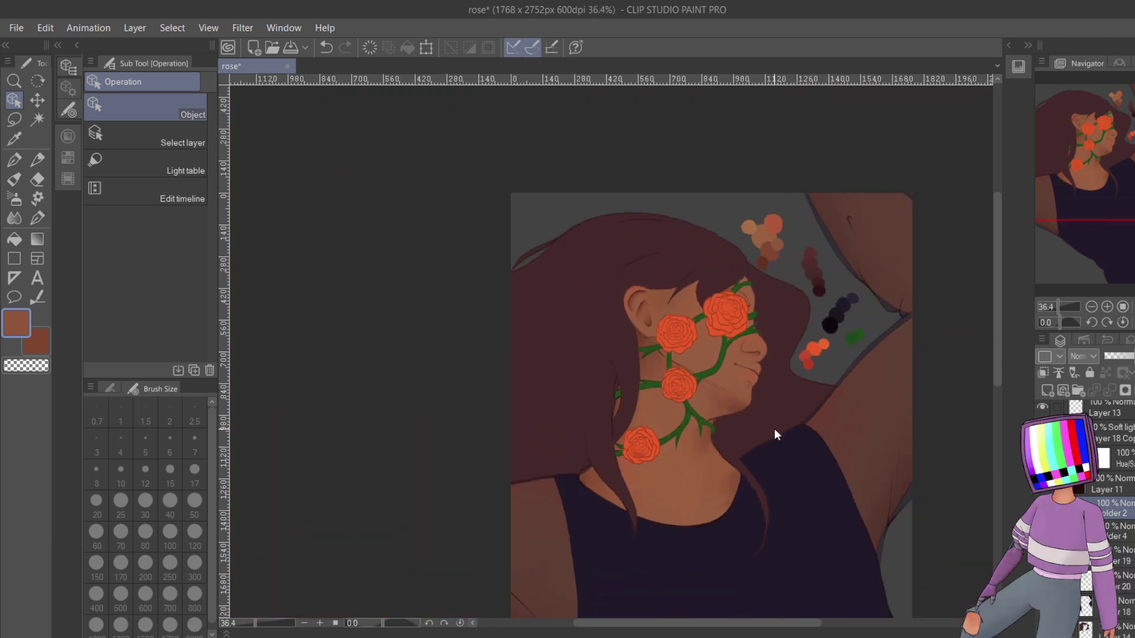
{"action": "key", "text": "ctrl+s"}
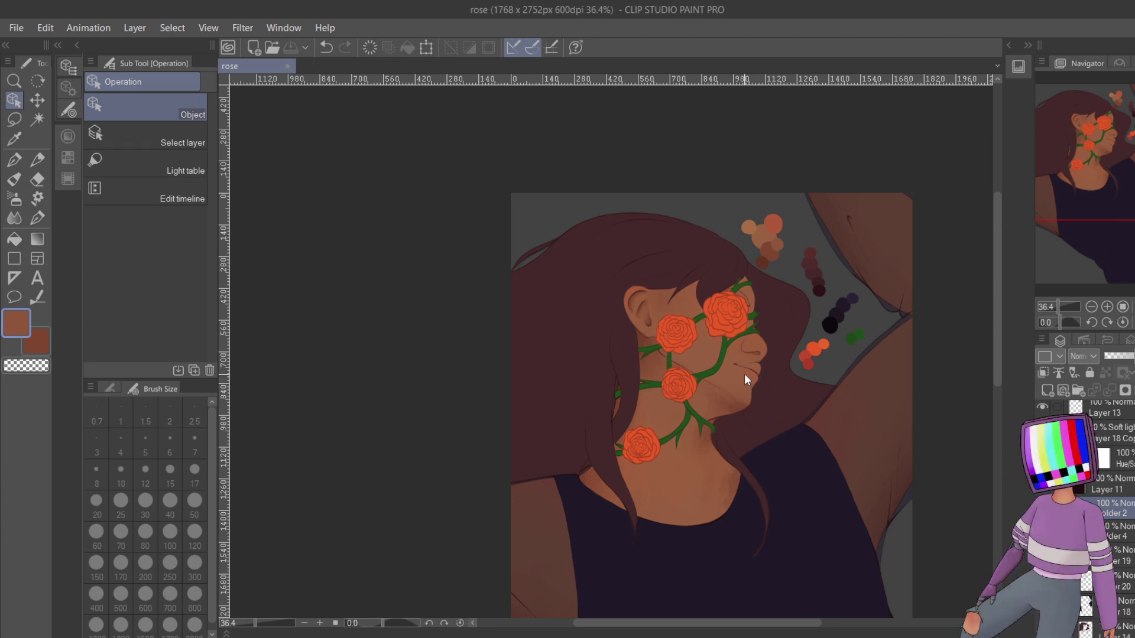
{"action": "scroll", "coordinate": [748, 361], "scroll_direction": "up", "scroll_amount": 2}
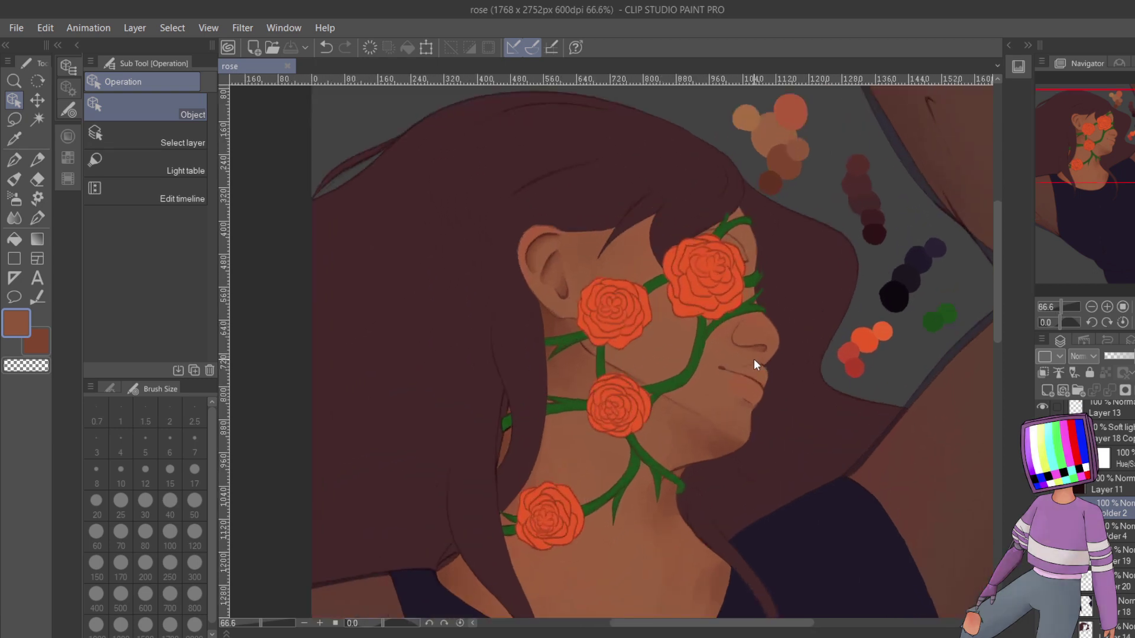
- Examine the rose-and-vine portrait up close and as a whole, from the face and flowers to the full figure
{"action": "scroll", "coordinate": [754, 360], "scroll_direction": "down", "scroll_amount": 1}
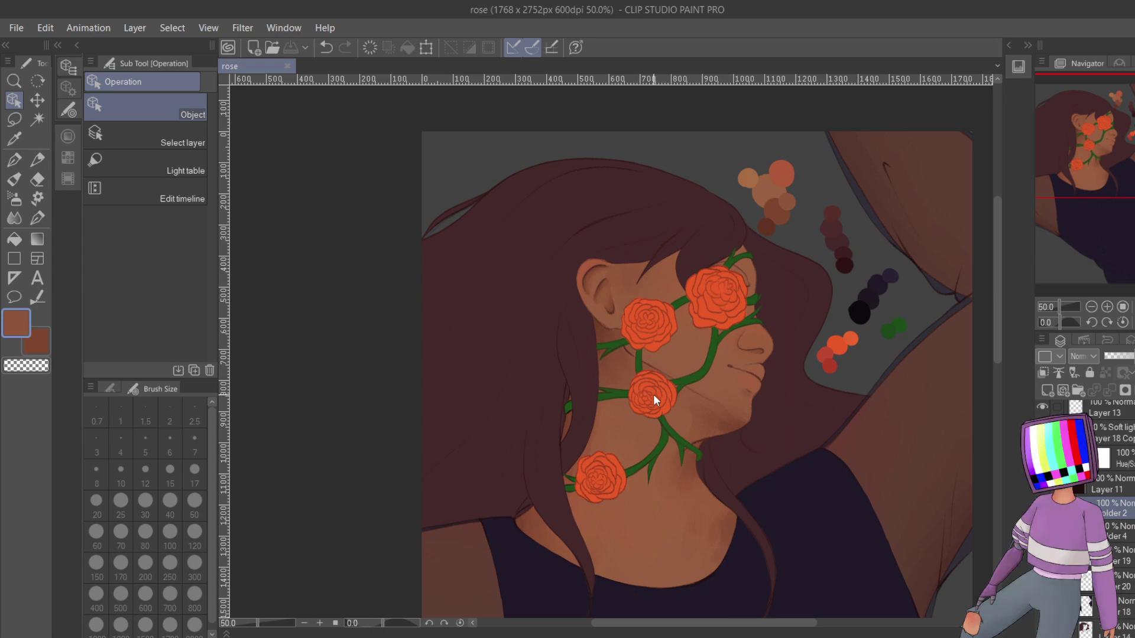
{"action": "mouse_move", "coordinate": [1081, 152]}
{"action": "left_mouse_down"}
{"action": "mouse_move", "coordinate": [1089, 180]}
{"action": "mouse_move", "coordinate": [1092, 166]}
{"action": "left_mouse_up"}
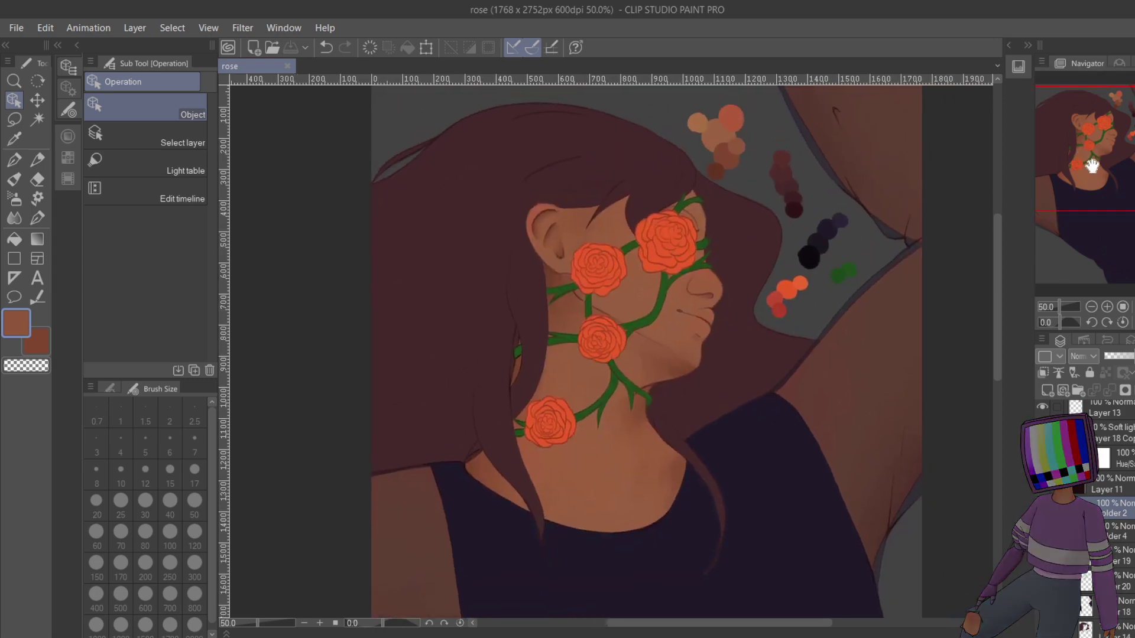
{"action": "scroll", "coordinate": [692, 233], "scroll_direction": "up", "scroll_amount": 4}
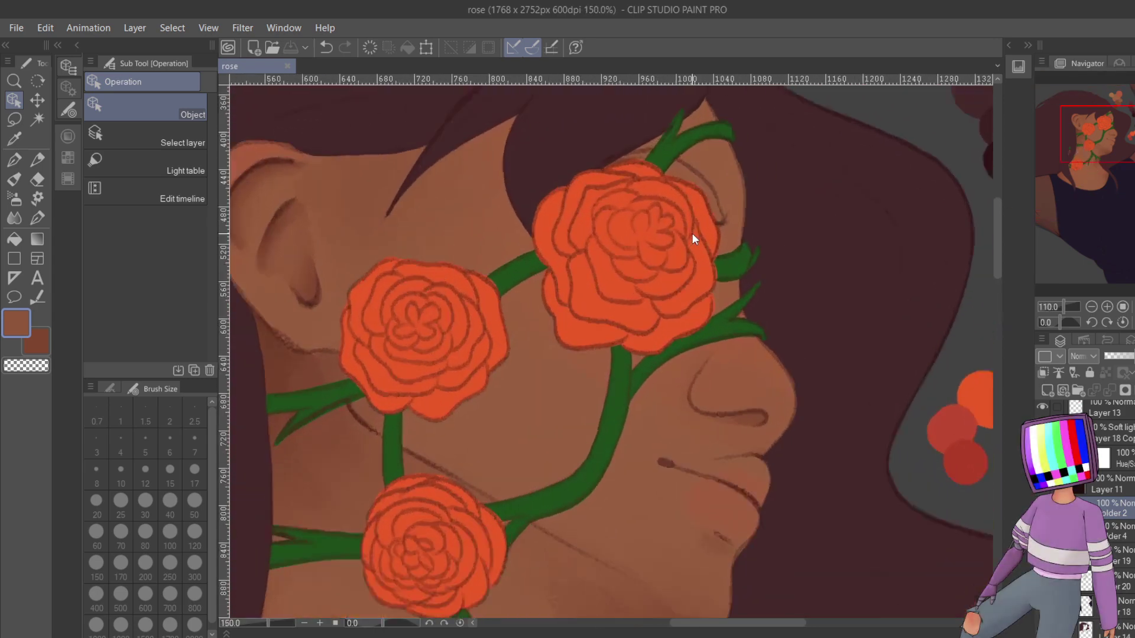
{"action": "scroll", "coordinate": [692, 232], "scroll_direction": "up", "scroll_amount": 1}
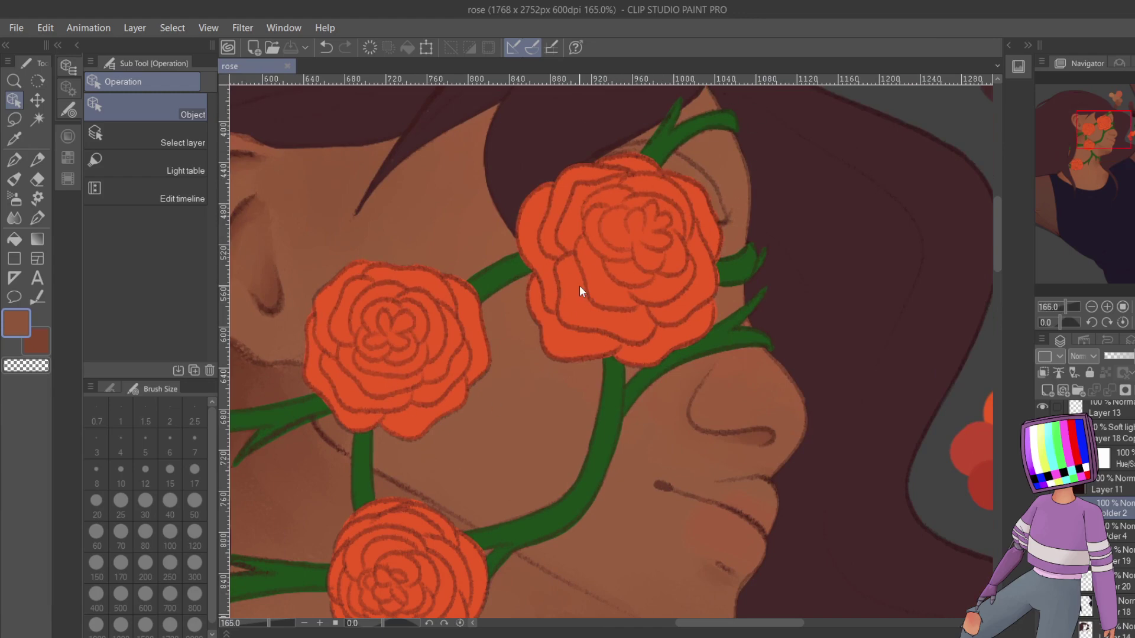
{"action": "scroll", "coordinate": [581, 290], "scroll_direction": "down", "scroll_amount": 4}
{"action": "left_click_drag", "start_coordinate": [1120, 142], "coordinate": [1101, 152]}
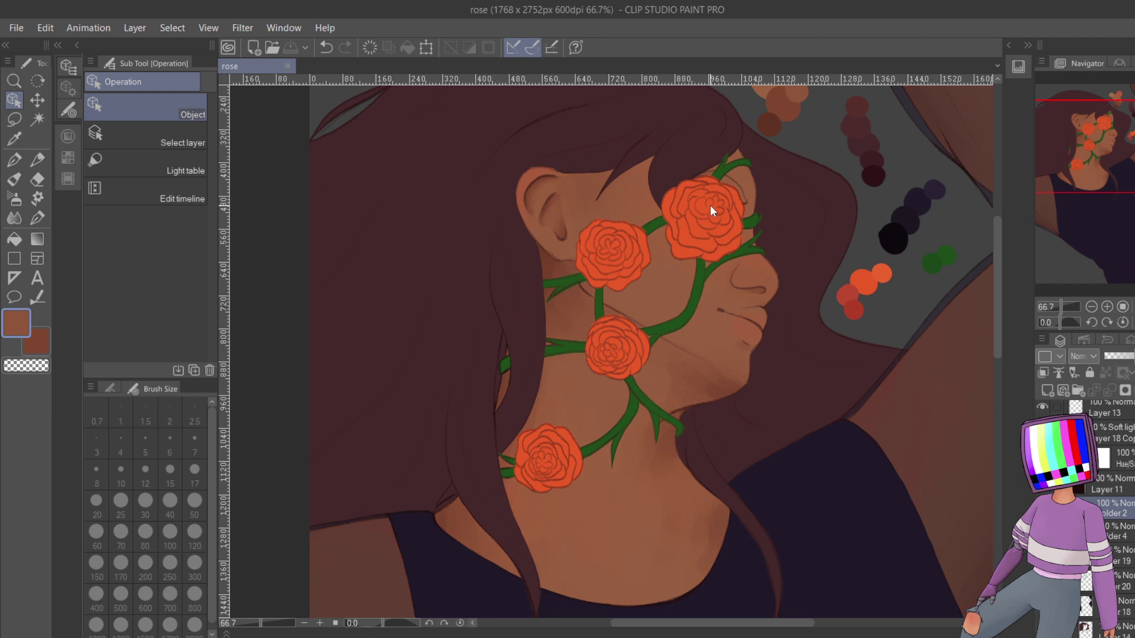
{"action": "scroll", "coordinate": [614, 383], "scroll_direction": "down", "scroll_amount": 2}
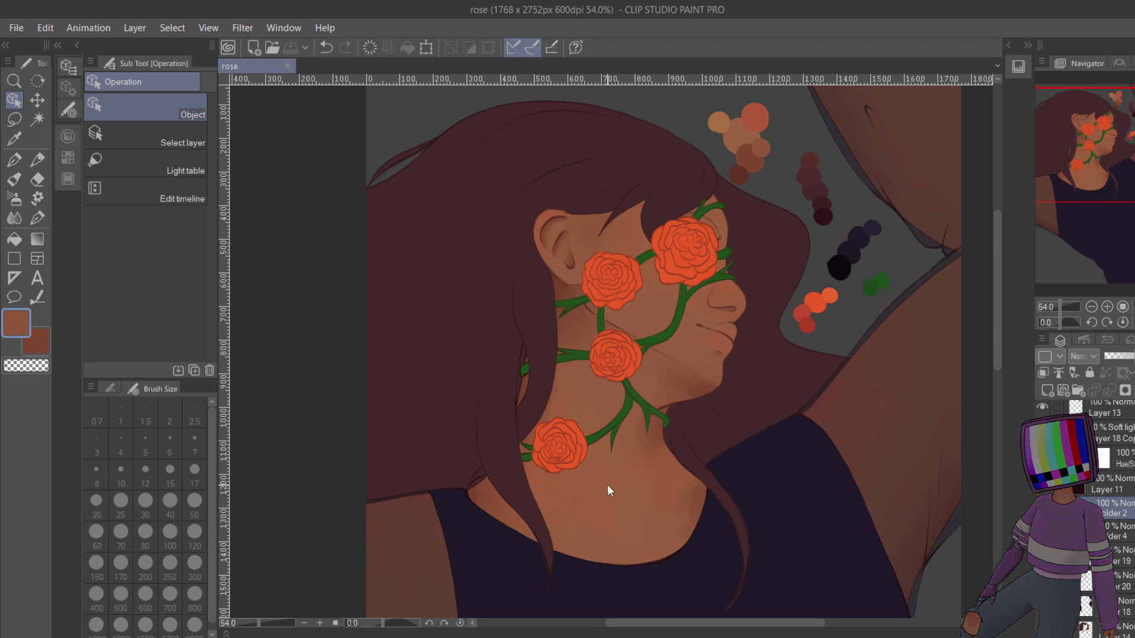
{"action": "scroll", "coordinate": [608, 485], "scroll_direction": "down", "scroll_amount": 1}
{"action": "scroll", "coordinate": [607, 484], "scroll_direction": "down", "scroll_amount": 1}
{"action": "left_click_drag", "start_coordinate": [1094, 169], "coordinate": [1090, 203]}
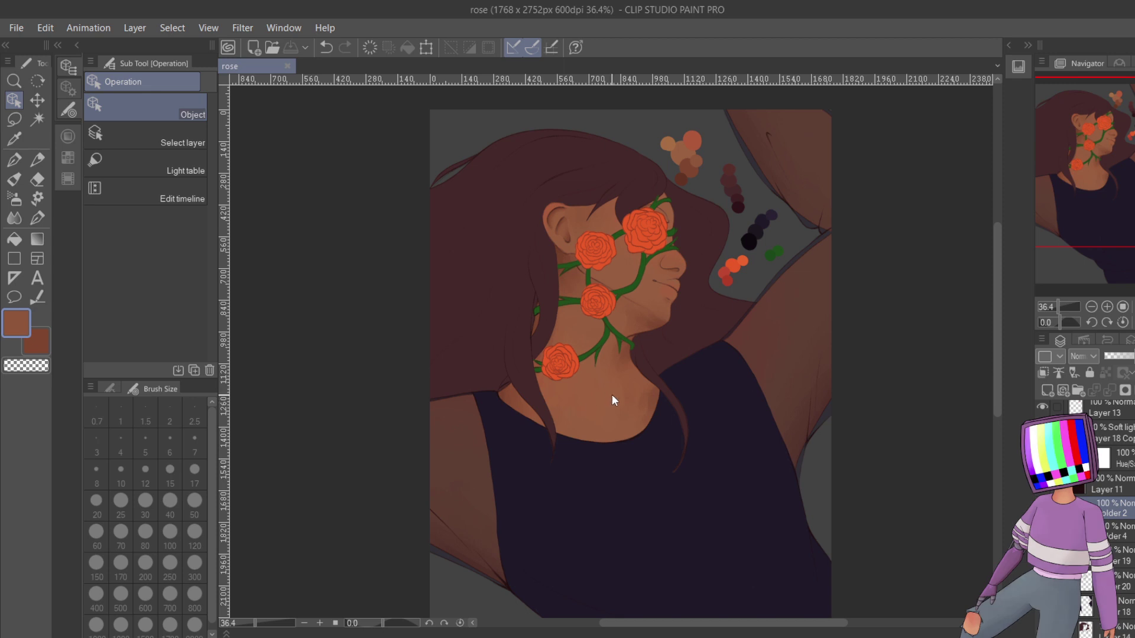
{"action": "scroll", "coordinate": [626, 271], "scroll_direction": "up", "scroll_amount": 2}
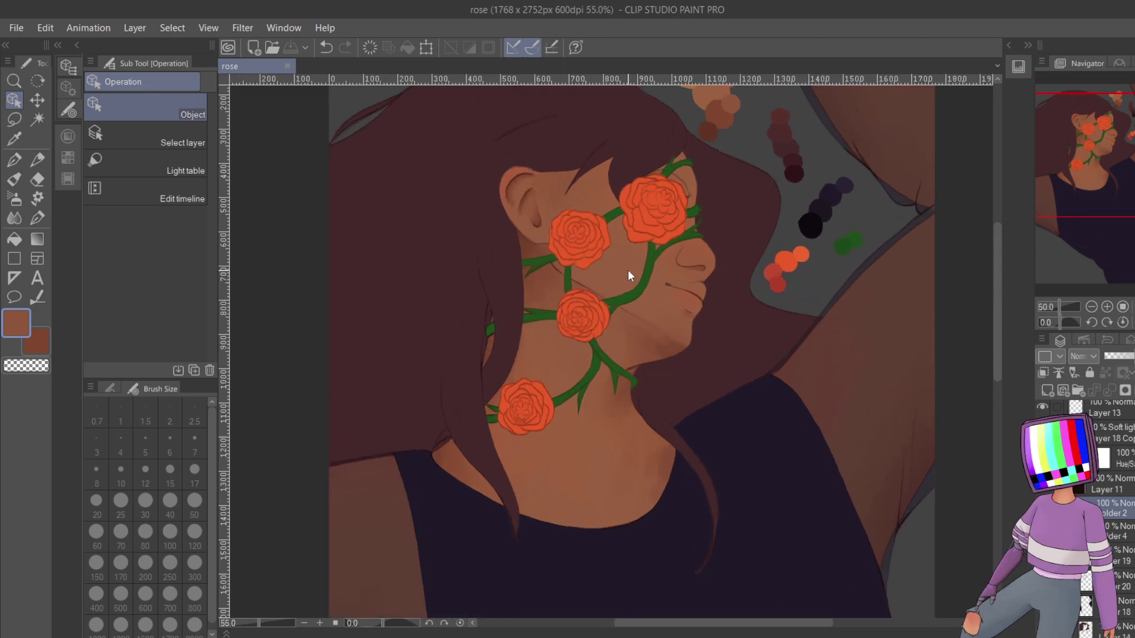
{"action": "scroll", "coordinate": [628, 273], "scroll_direction": "up", "scroll_amount": 2}
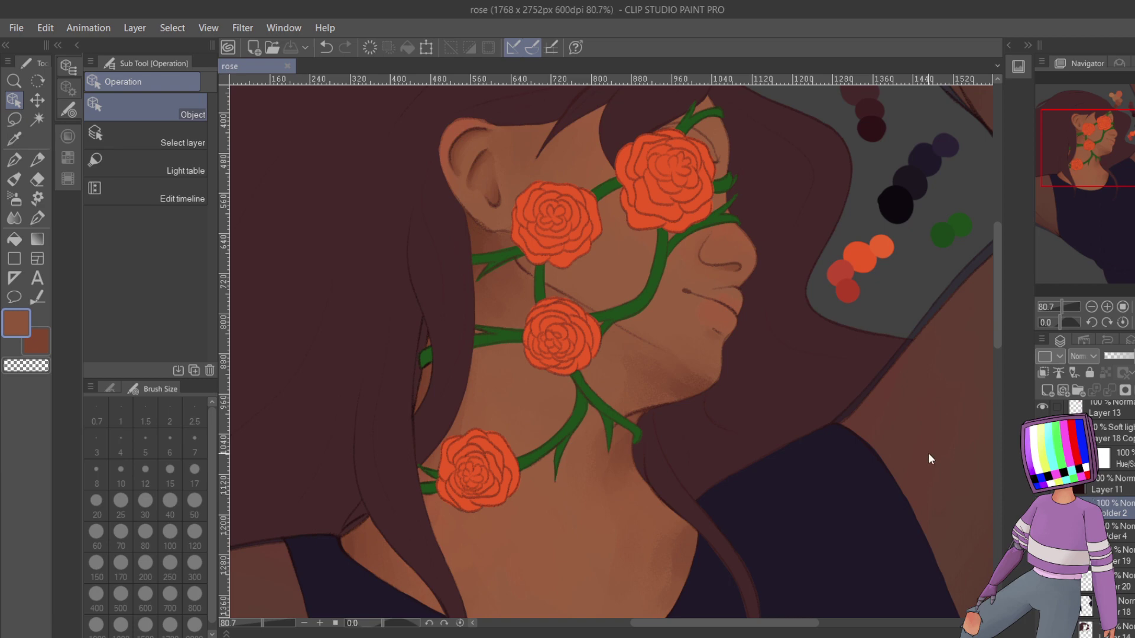
{"action": "scroll", "coordinate": [828, 335], "scroll_direction": "down", "scroll_amount": 3}
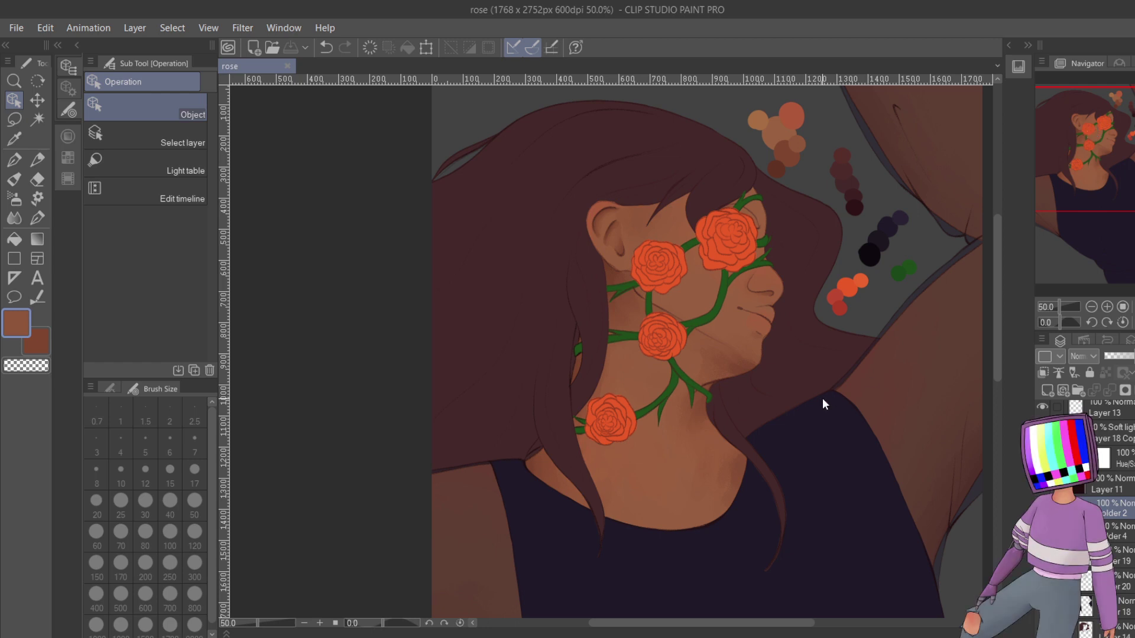
{"action": "scroll", "coordinate": [823, 397], "scroll_direction": "down", "scroll_amount": 3}
{"action": "left_click_drag", "start_coordinate": [1063, 194], "coordinate": [1091, 235]}
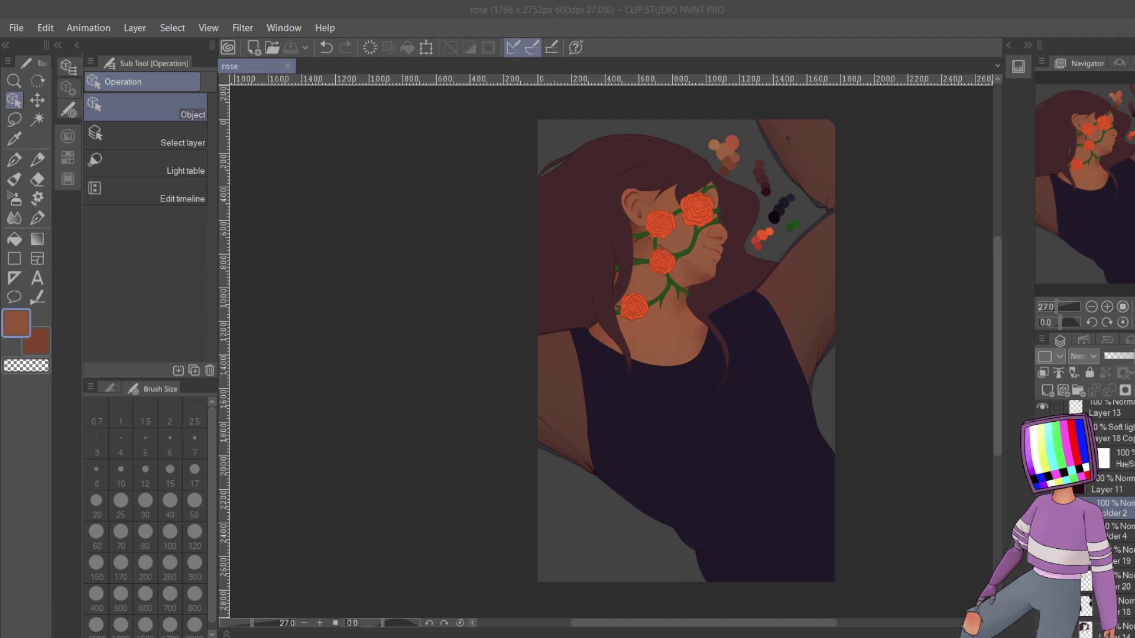
- Switch to the browser and compare the tweet's 2023 and 2016 side-view artworks, shrinking the browser window
{"action": "key", "text": "alt+Tab"}
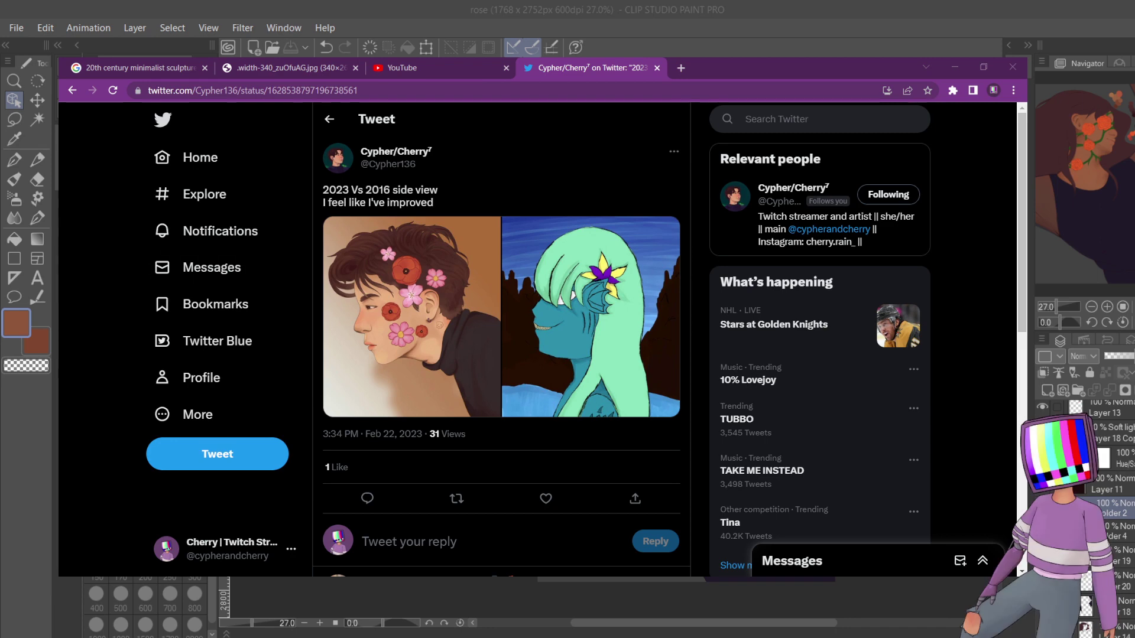
{"action": "left_click", "coordinate": [448, 233]}
{"action": "left_click", "coordinate": [700, 276]}
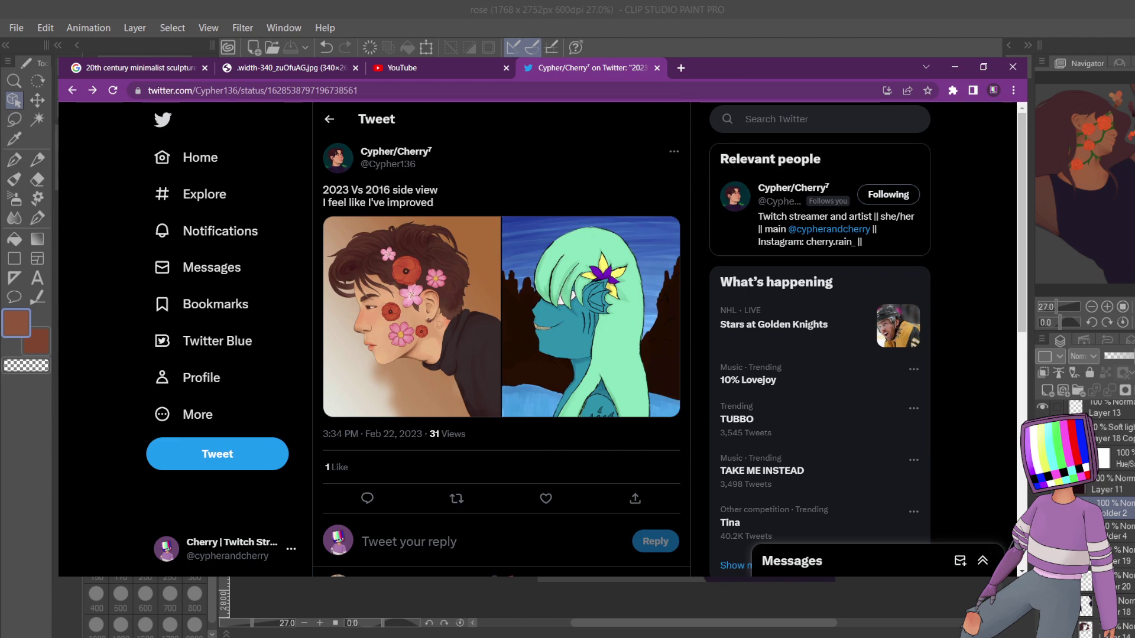
{"action": "left_click_drag", "start_coordinate": [1027, 577], "coordinate": [716, 485]}
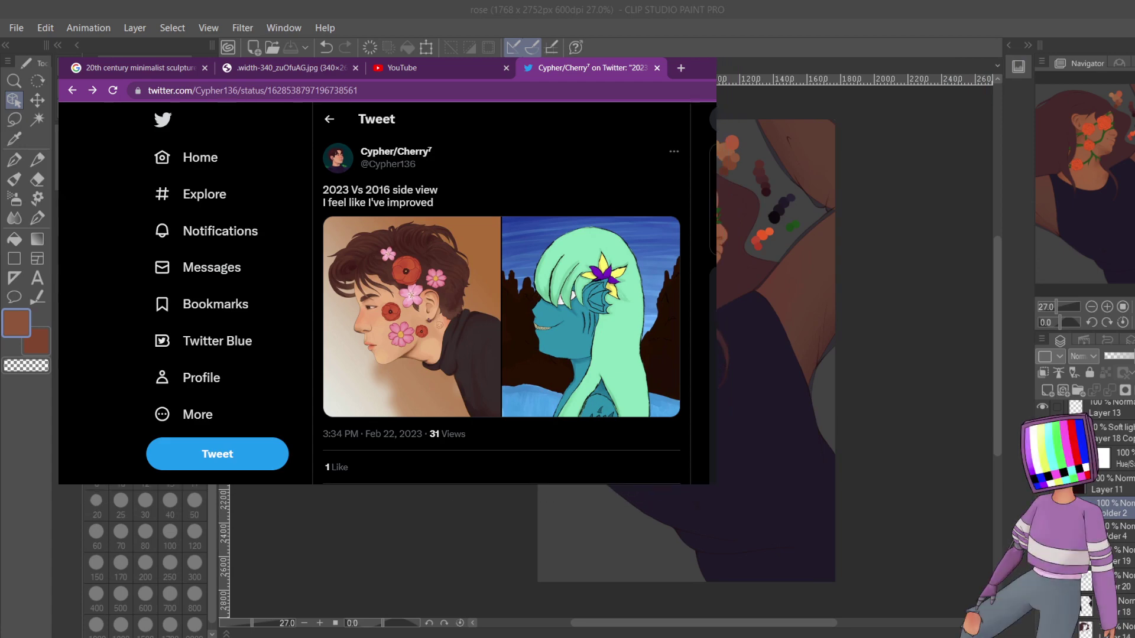
{"action": "left_click_drag", "start_coordinate": [58, 57], "coordinate": [0, 0]}
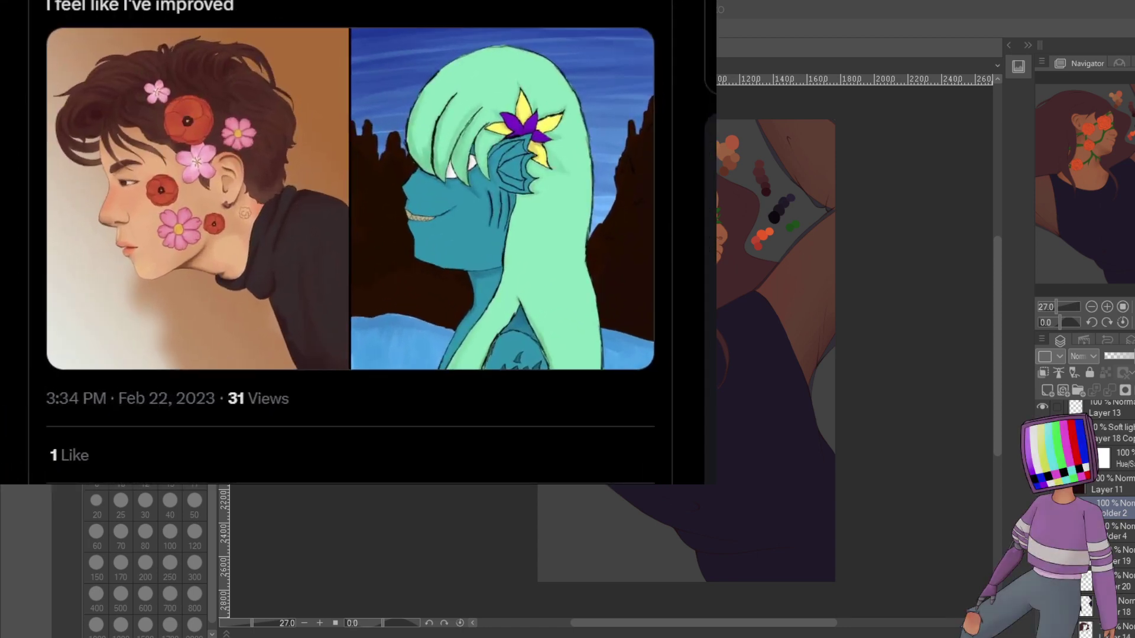
{"action": "left_click_drag", "start_coordinate": [354, 236], "coordinate": [708, 388]}
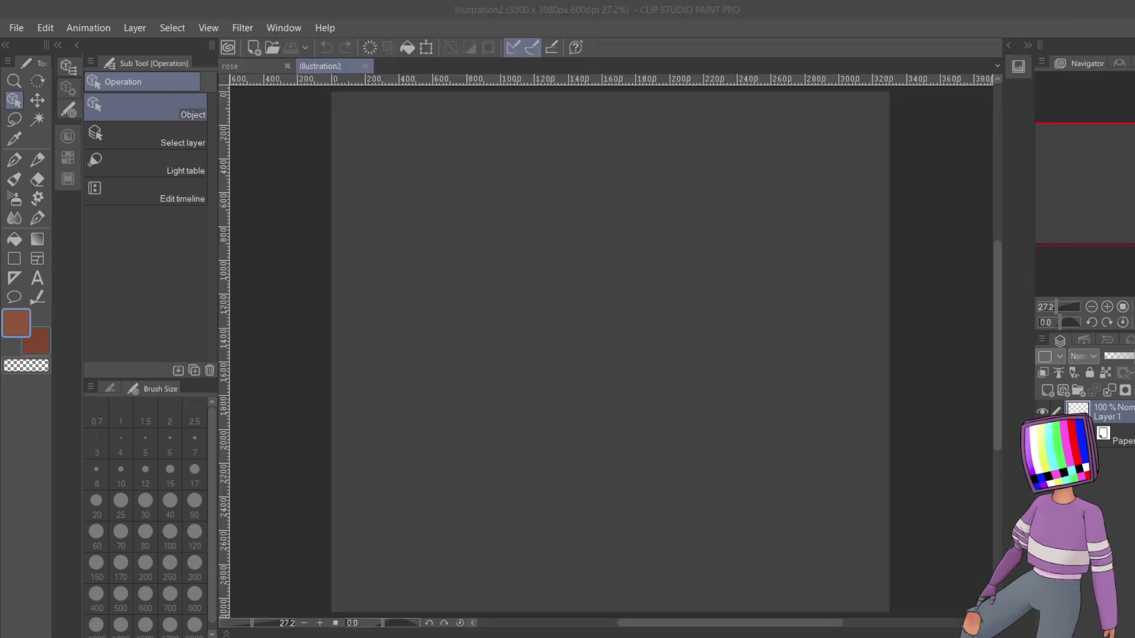
- Paste the 2016 green-haired character artwork into the new illustration and scale it up to the full canvas height
{"action": "key", "text": "ctrl+v"}
{"action": "scroll", "coordinate": [542, 364], "scroll_direction": "down", "scroll_amount": 2}
{"action": "key", "text": "ctrl+t"}
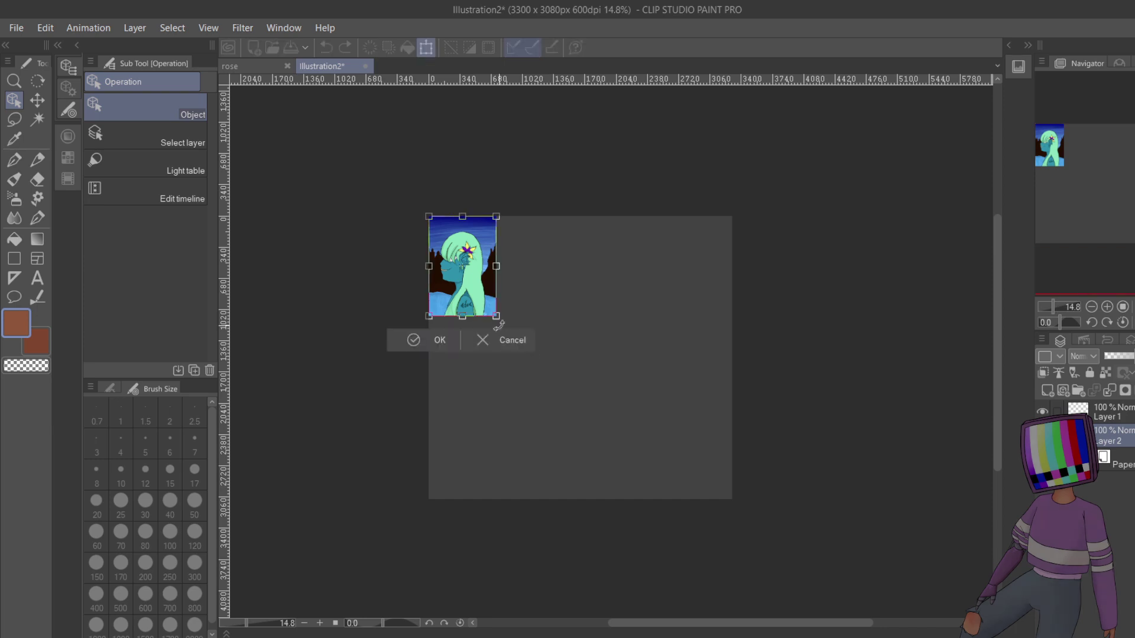
{"action": "left_click_drag", "start_coordinate": [497, 318], "coordinate": [641, 499]}
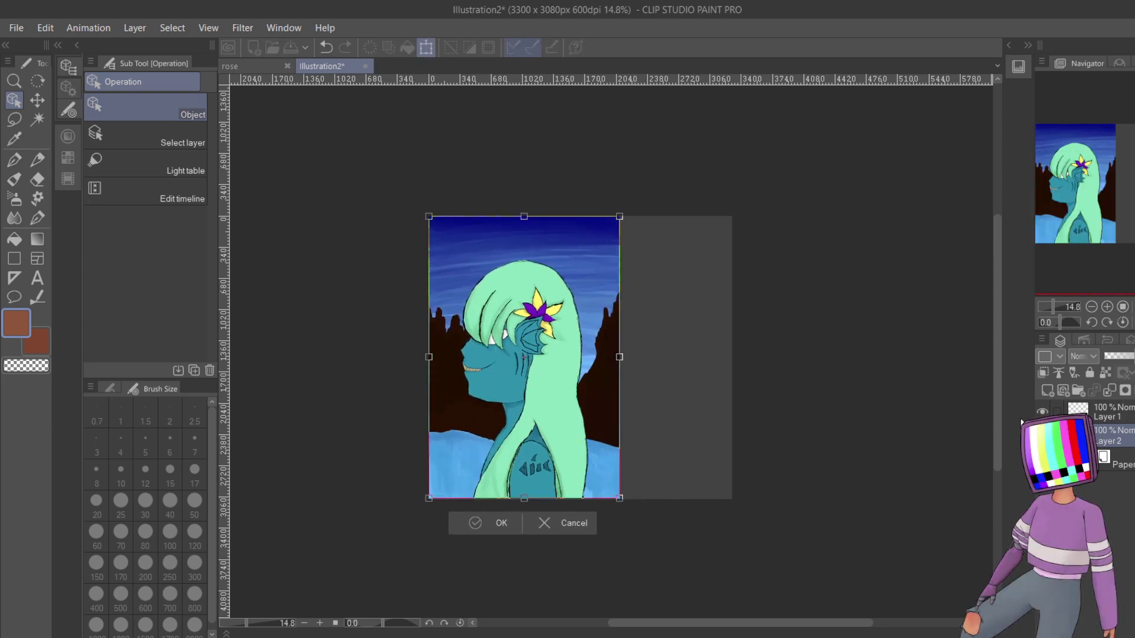
{"action": "key", "text": "Return"}
- Choose the Real pencil and collapse the sub tool and brush size palettes to widen the canvas area around the character's face
{"action": "scroll", "coordinate": [555, 359], "scroll_direction": "up", "scroll_amount": 4}
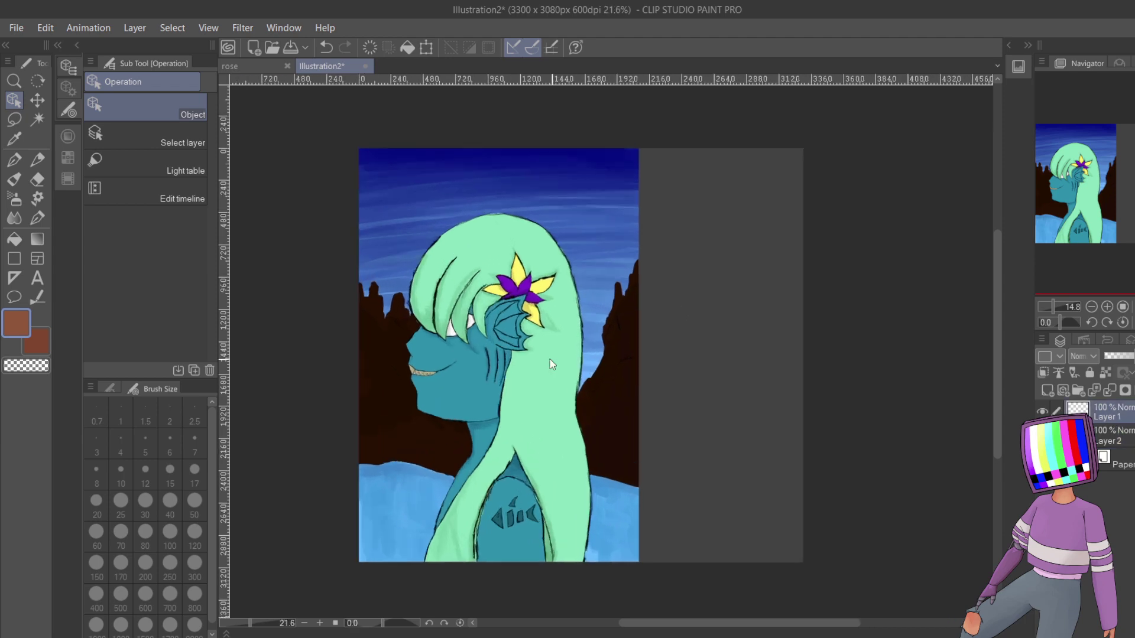
{"action": "scroll", "coordinate": [1067, 186], "scroll_direction": "up", "scroll_amount": 1}
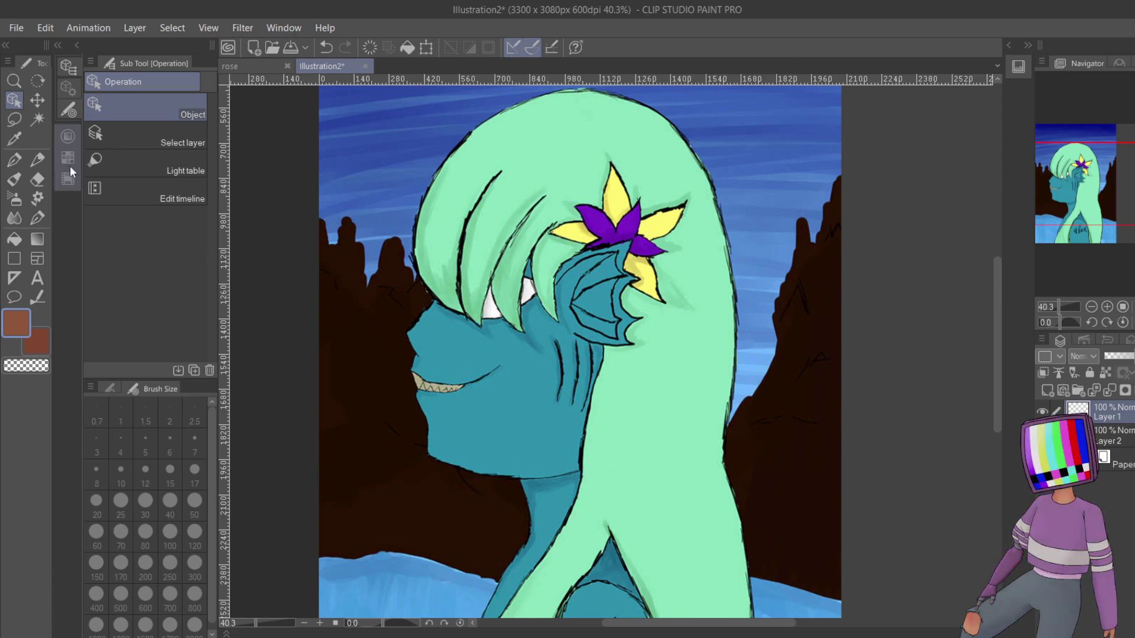
{"action": "left_click", "coordinate": [14, 159]}
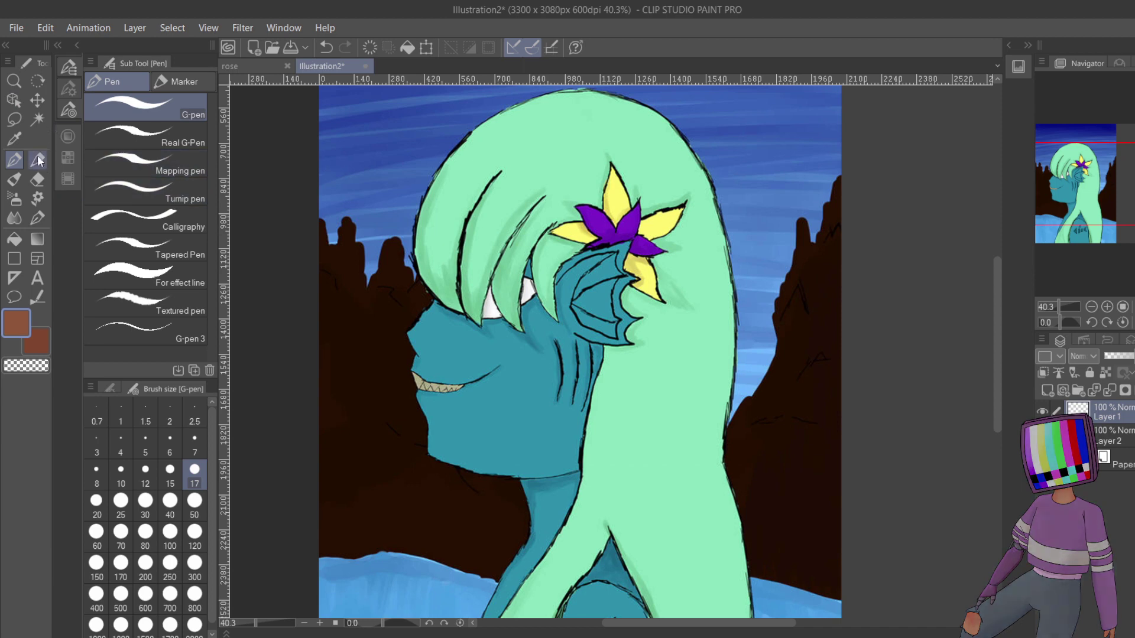
{"action": "left_click", "coordinate": [37, 217]}
{"action": "left_click", "coordinate": [37, 159]}
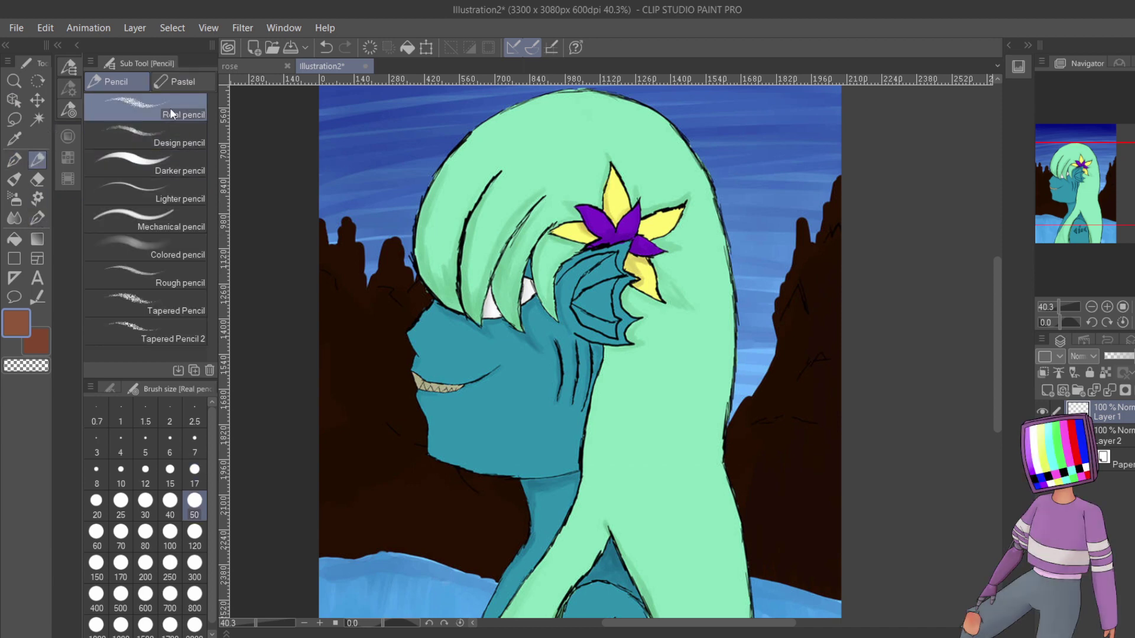
{"action": "left_click", "coordinate": [76, 45]}
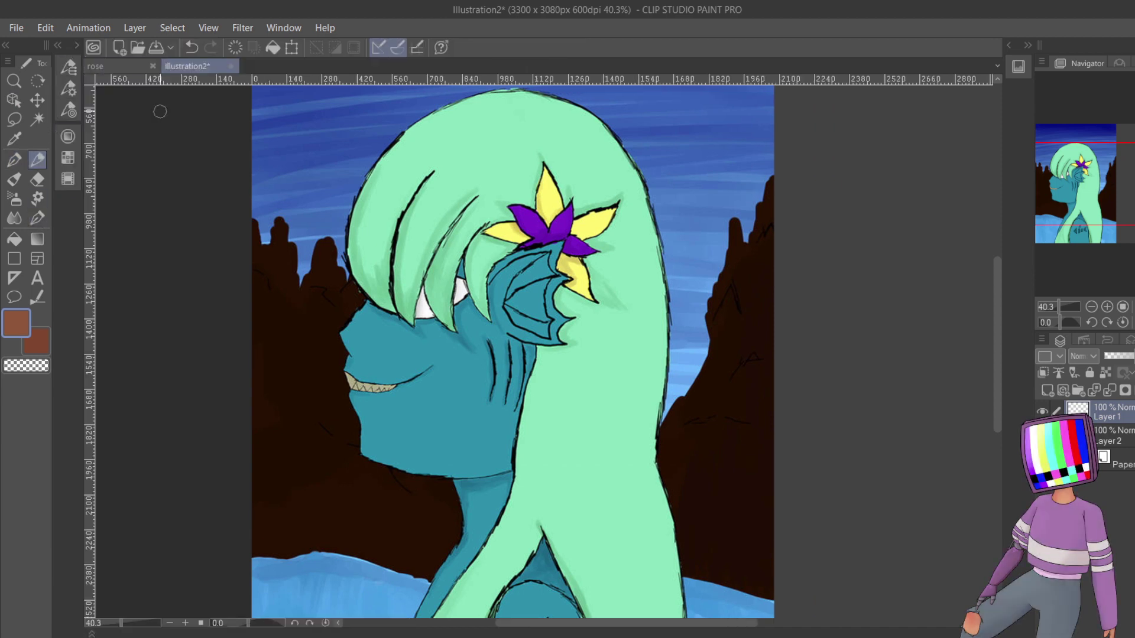
{"action": "left_click", "coordinate": [1107, 307]}
{"action": "left_click", "coordinate": [1107, 307]}
{"action": "left_click_drag", "start_coordinate": [1100, 165], "coordinate": [1095, 187]}
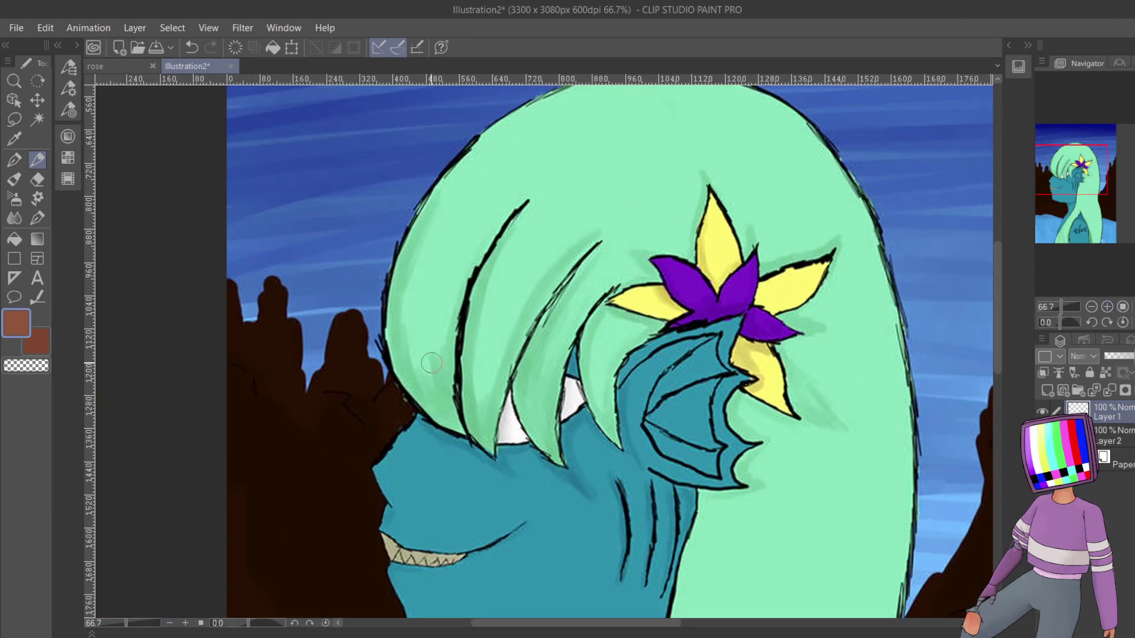
- Sketch the full eye outline with an oval iris in brown over the fringe on Layer 1
{"action": "mouse_move", "coordinate": [479, 343]}
{"action": "left_mouse_down"}
{"action": "mouse_move", "coordinate": [589, 393]}
{"action": "mouse_move", "coordinate": [544, 424]}
{"action": "mouse_move", "coordinate": [605, 383]}
{"action": "mouse_move", "coordinate": [582, 408]}
{"action": "mouse_move", "coordinate": [486, 443]}
{"action": "mouse_move", "coordinate": [513, 436]}
{"action": "left_mouse_up"}
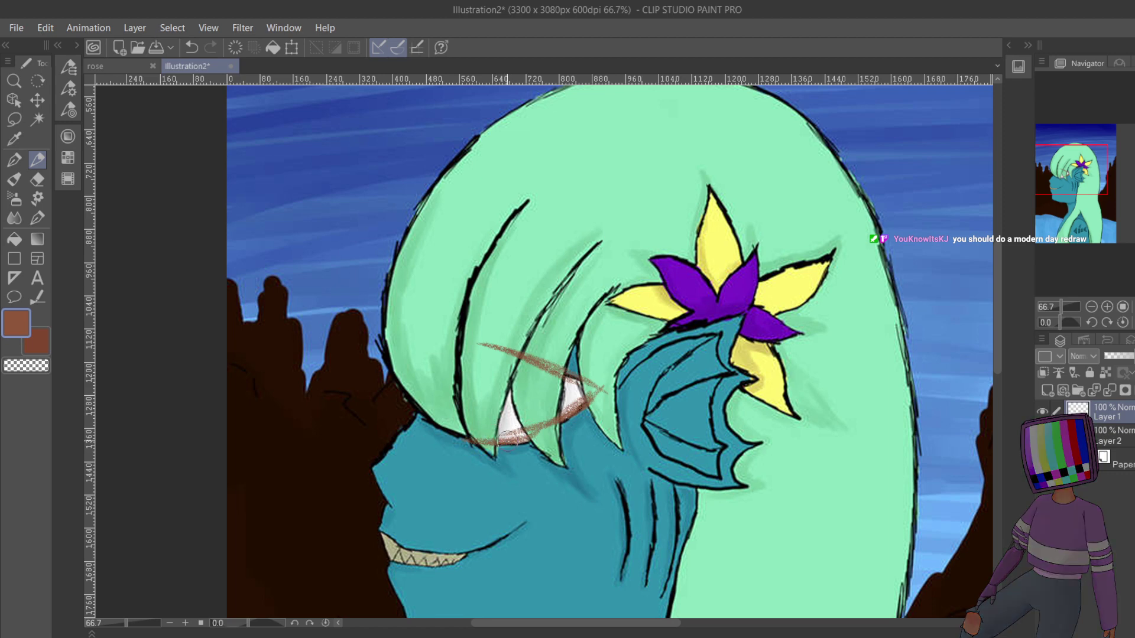
{"action": "left_click_drag", "start_coordinate": [494, 441], "coordinate": [456, 421]}
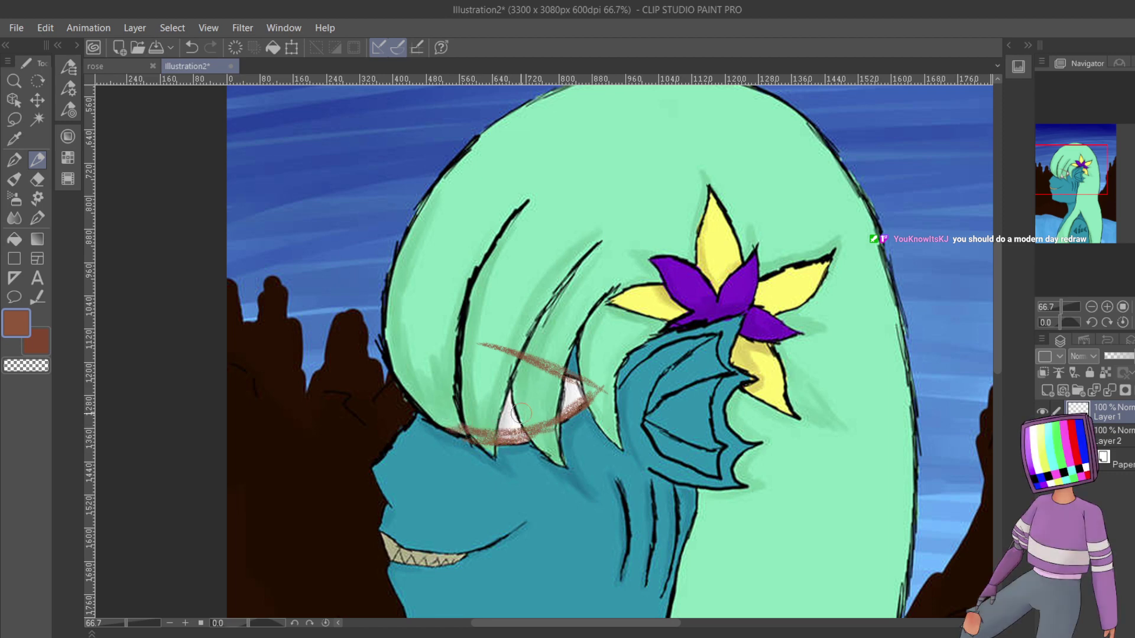
{"action": "left_click_drag", "start_coordinate": [555, 435], "coordinate": [445, 421]}
{"action": "mouse_move", "coordinate": [472, 345]}
{"action": "left_mouse_down"}
{"action": "mouse_move", "coordinate": [446, 385]}
{"action": "mouse_move", "coordinate": [452, 423]}
{"action": "left_mouse_up"}
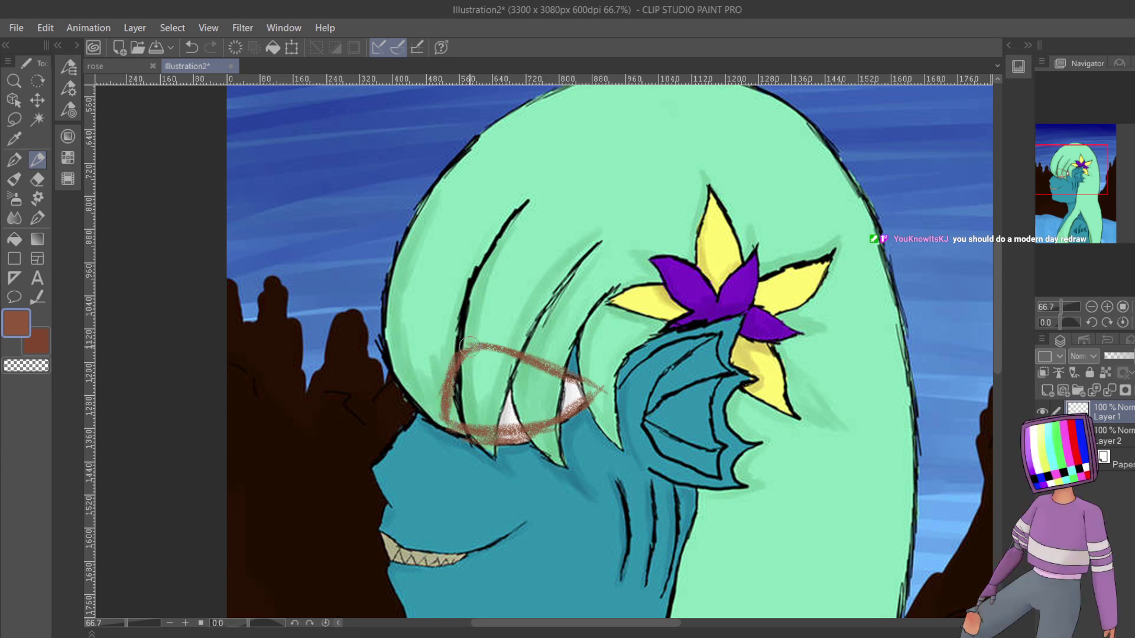
{"action": "left_click_drag", "start_coordinate": [464, 349], "coordinate": [449, 435]}
{"action": "mouse_move", "coordinate": [489, 353]}
{"action": "left_mouse_down"}
{"action": "mouse_move", "coordinate": [494, 387]}
{"action": "mouse_move", "coordinate": [476, 412]}
{"action": "mouse_move", "coordinate": [448, 403]}
{"action": "mouse_move", "coordinate": [499, 393]}
{"action": "mouse_move", "coordinate": [477, 353]}
{"action": "mouse_move", "coordinate": [458, 385]}
{"action": "left_mouse_up"}
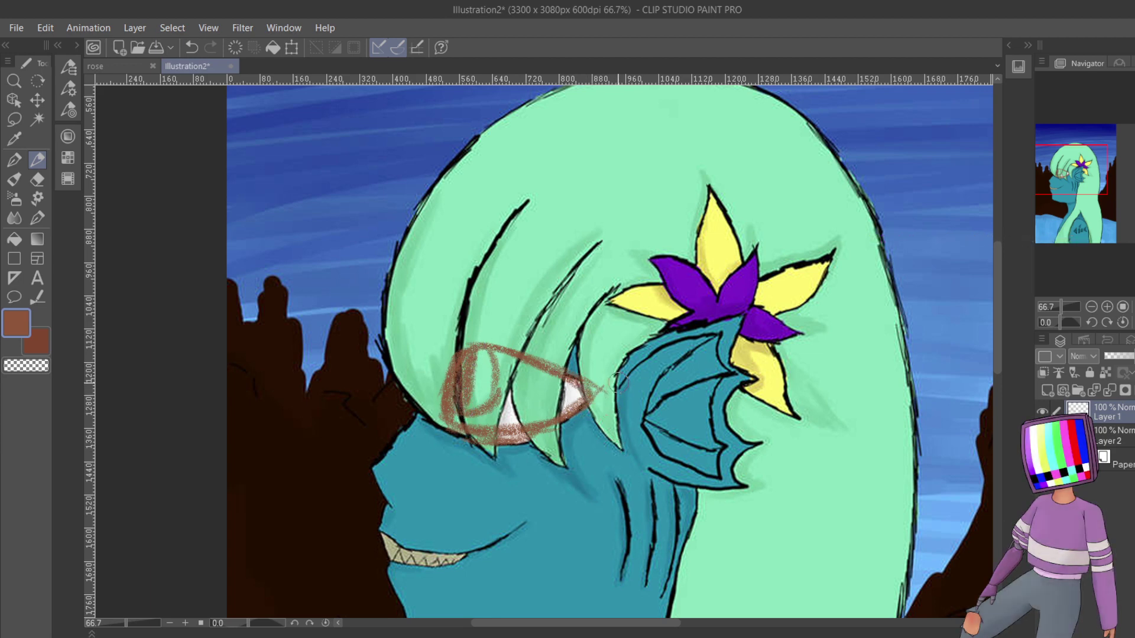
- Trace the ear fin's outer edge and the face profile through the nose, smiling mouth and jaw in brown pencil
{"action": "mouse_move", "coordinate": [617, 383]}
{"action": "left_mouse_down"}
{"action": "mouse_move", "coordinate": [715, 318]}
{"action": "mouse_move", "coordinate": [676, 331]}
{"action": "mouse_move", "coordinate": [747, 312]}
{"action": "mouse_move", "coordinate": [745, 351]}
{"action": "mouse_move", "coordinate": [761, 371]}
{"action": "mouse_move", "coordinate": [729, 408]}
{"action": "mouse_move", "coordinate": [746, 414]}
{"action": "mouse_move", "coordinate": [748, 441]}
{"action": "mouse_move", "coordinate": [769, 435]}
{"action": "mouse_move", "coordinate": [736, 480]}
{"action": "mouse_move", "coordinate": [758, 465]}
{"action": "mouse_move", "coordinate": [748, 488]}
{"action": "mouse_move", "coordinate": [643, 471]}
{"action": "left_mouse_up"}
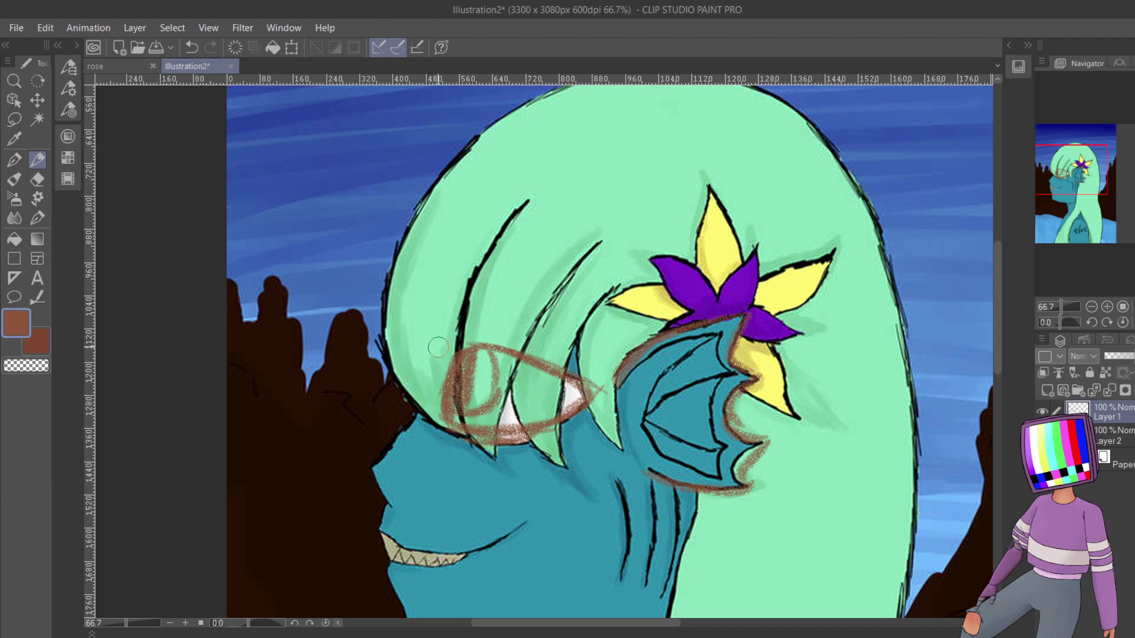
{"action": "mouse_move", "coordinate": [439, 347]}
{"action": "left_mouse_down"}
{"action": "mouse_move", "coordinate": [409, 422]}
{"action": "mouse_move", "coordinate": [365, 476]}
{"action": "mouse_move", "coordinate": [401, 510]}
{"action": "left_mouse_up"}
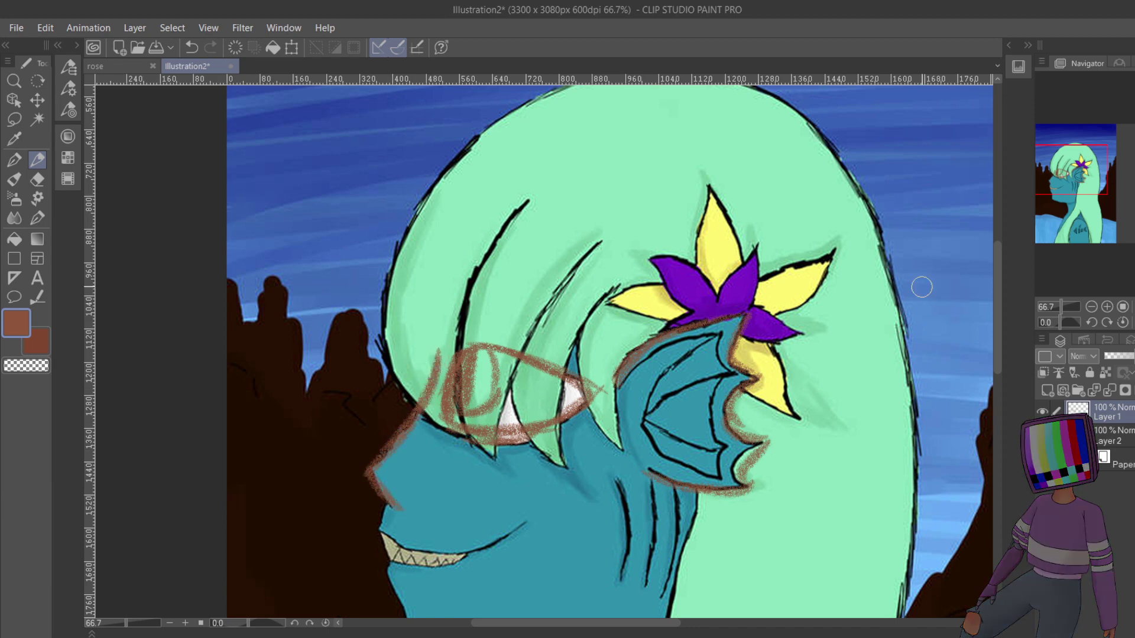
{"action": "scroll", "coordinate": [650, 354], "scroll_direction": "down", "scroll_amount": 3}
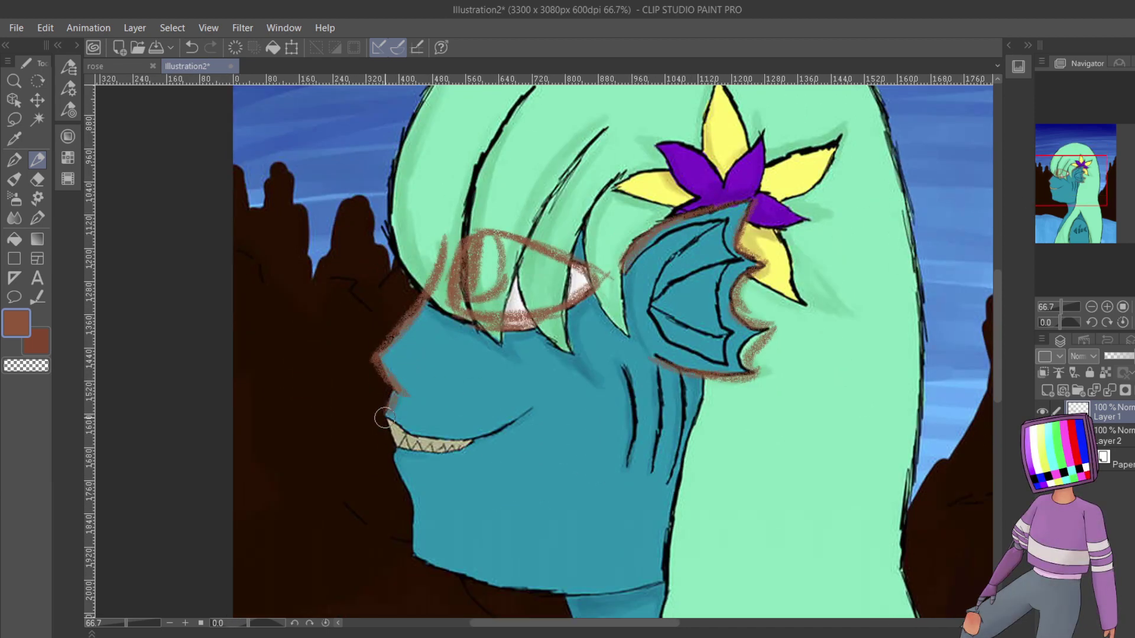
{"action": "mouse_move", "coordinate": [384, 418]}
{"action": "left_mouse_down"}
{"action": "mouse_move", "coordinate": [460, 432]}
{"action": "mouse_move", "coordinate": [535, 412]}
{"action": "left_mouse_up"}
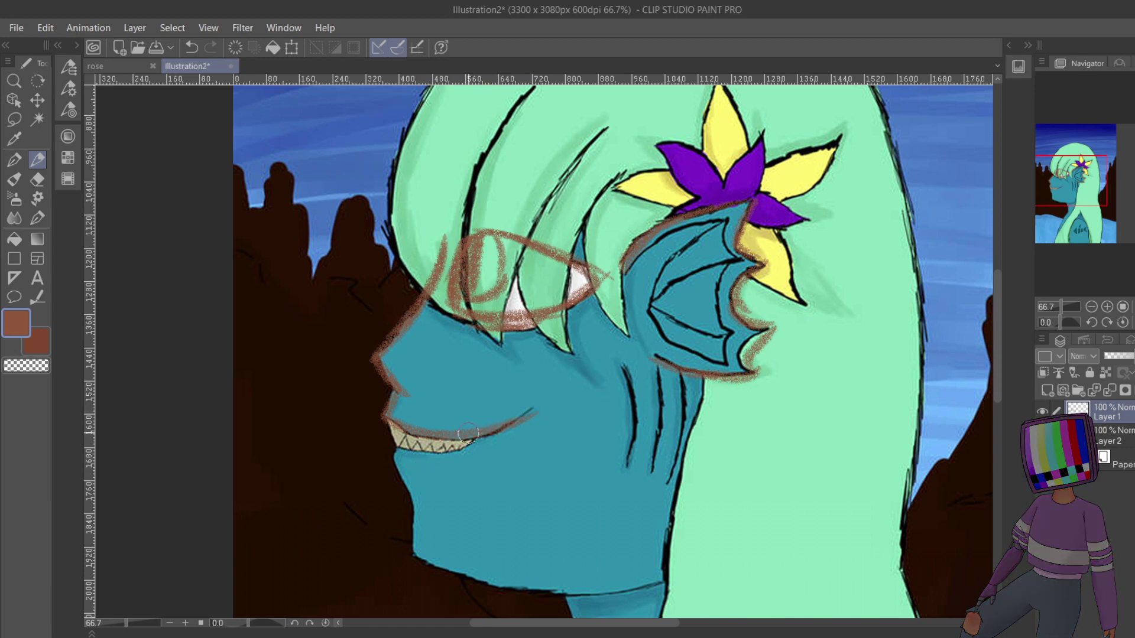
{"action": "mouse_move", "coordinate": [397, 451]}
{"action": "left_mouse_down"}
{"action": "mouse_move", "coordinate": [455, 448]}
{"action": "mouse_move", "coordinate": [395, 455]}
{"action": "mouse_move", "coordinate": [437, 575]}
{"action": "mouse_move", "coordinate": [592, 603]}
{"action": "mouse_move", "coordinate": [703, 561]}
{"action": "left_mouse_up"}
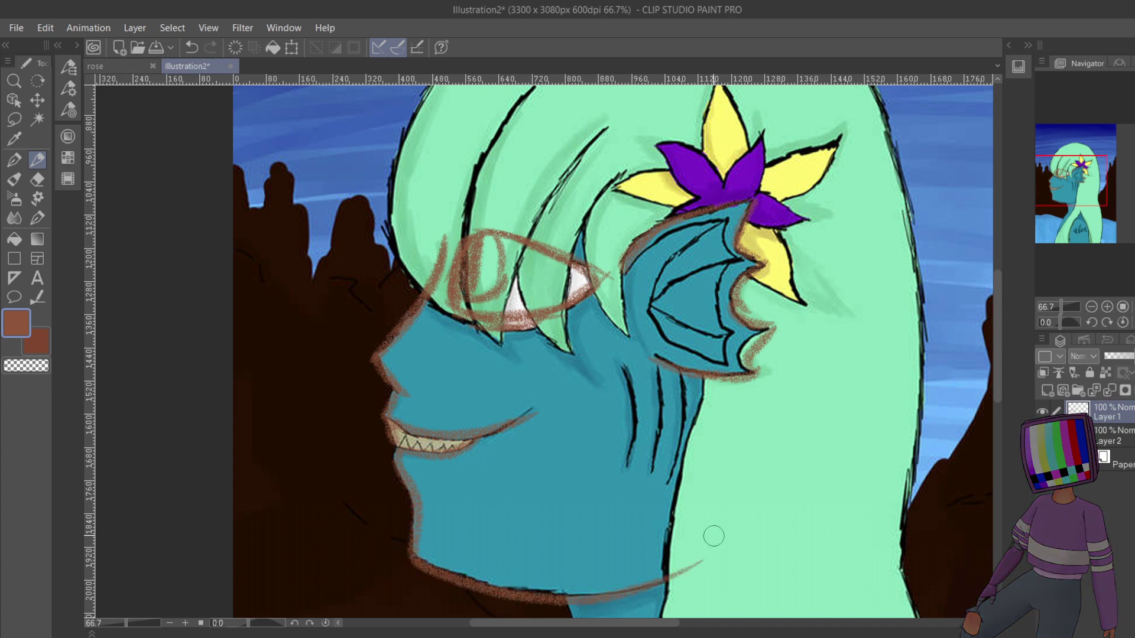
- Trace the three gill lines on the cheek and sketch the back corner of the jaw over the hair
{"action": "left_click_drag", "start_coordinate": [615, 363], "coordinate": [631, 464]}
{"action": "left_click_drag", "start_coordinate": [657, 371], "coordinate": [653, 454]}
{"action": "left_click_drag", "start_coordinate": [681, 387], "coordinate": [674, 465]}
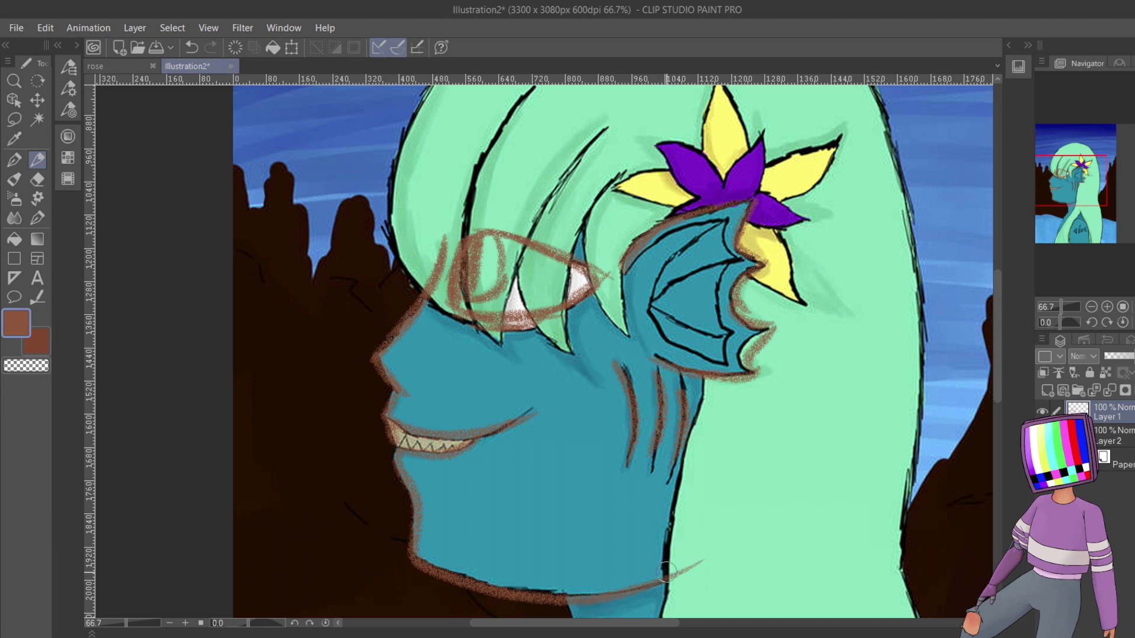
{"action": "mouse_move", "coordinate": [639, 589]}
{"action": "left_mouse_down"}
{"action": "mouse_move", "coordinate": [646, 562]}
{"action": "mouse_move", "coordinate": [644, 588]}
{"action": "mouse_move", "coordinate": [700, 535]}
{"action": "mouse_move", "coordinate": [696, 500]}
{"action": "left_mouse_up"}
{"action": "left_click_drag", "start_coordinate": [1079, 189], "coordinate": [1085, 230]}
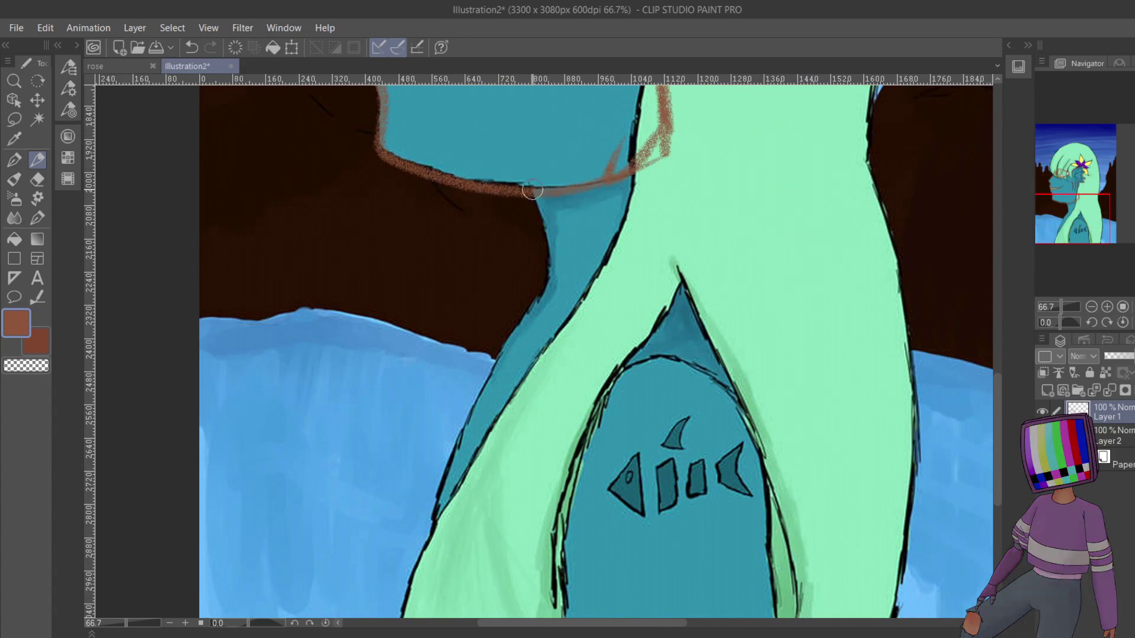
- Trace the front of the neck and chest down to the canvas edge, and the arm's arched outline, in brown pencil
{"action": "mouse_move", "coordinate": [535, 190]}
{"action": "left_mouse_down"}
{"action": "mouse_move", "coordinate": [550, 260]}
{"action": "mouse_move", "coordinate": [473, 402]}
{"action": "mouse_move", "coordinate": [416, 615]}
{"action": "left_mouse_up"}
{"action": "left_click_drag", "start_coordinate": [1077, 211], "coordinate": [1078, 225]}
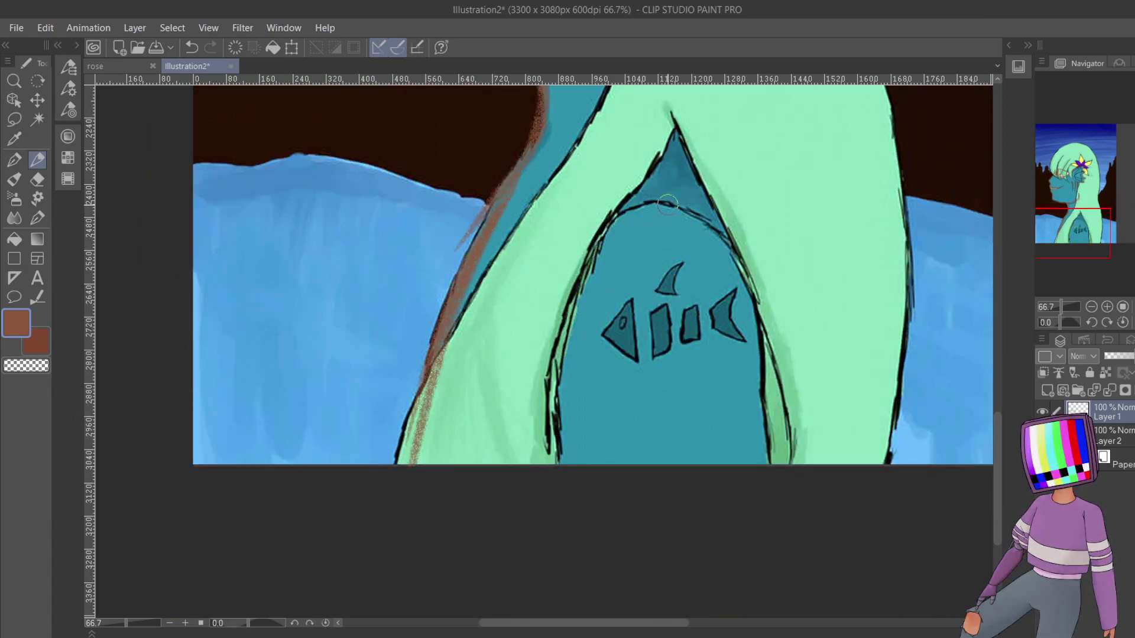
{"action": "mouse_move", "coordinate": [658, 203]}
{"action": "left_mouse_down"}
{"action": "mouse_move", "coordinate": [593, 256]}
{"action": "mouse_move", "coordinate": [551, 344]}
{"action": "mouse_move", "coordinate": [558, 507]}
{"action": "left_mouse_up"}
{"action": "mouse_move", "coordinate": [598, 251]}
{"action": "left_mouse_down"}
{"action": "mouse_move", "coordinate": [692, 207]}
{"action": "mouse_move", "coordinate": [762, 331]}
{"action": "mouse_move", "coordinate": [771, 538]}
{"action": "left_mouse_up"}
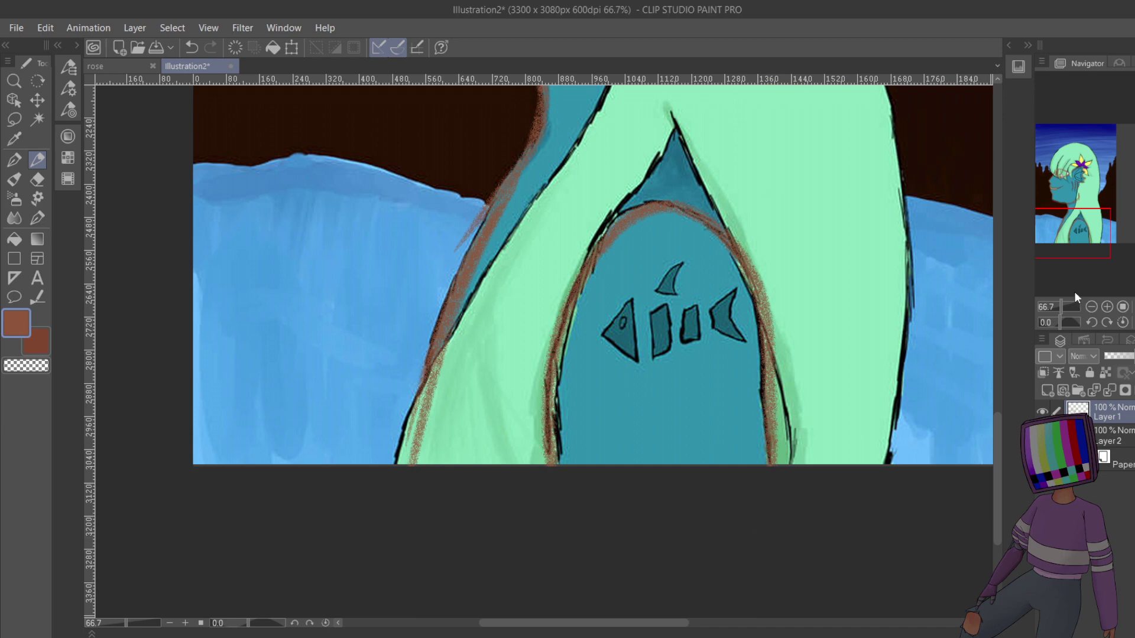
{"action": "left_click_drag", "start_coordinate": [1077, 237], "coordinate": [1093, 170]}
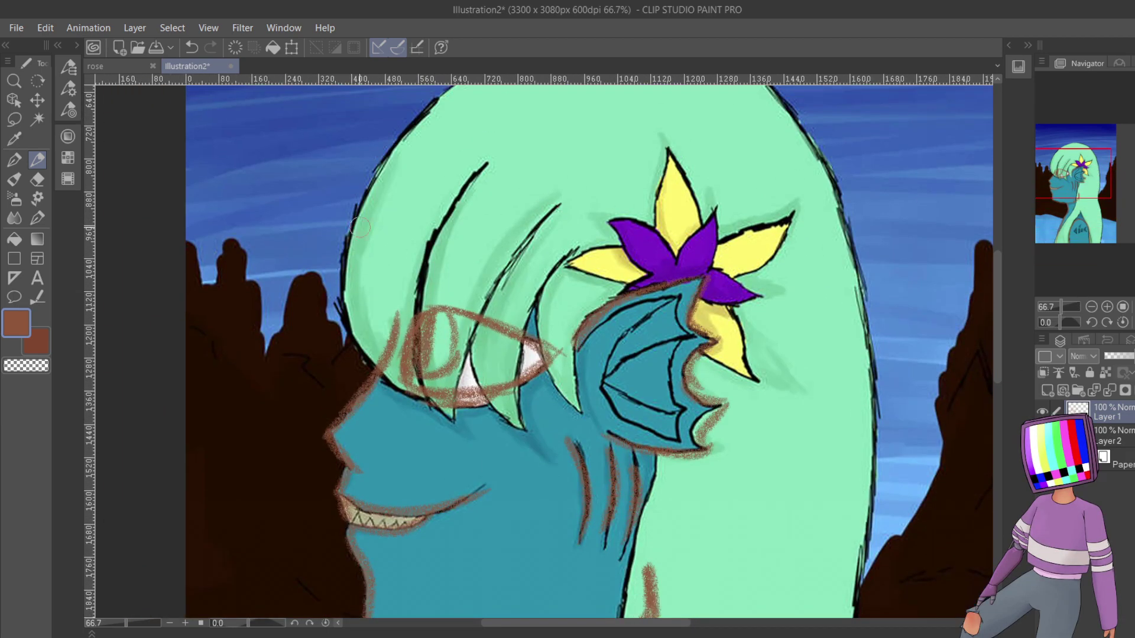
{"action": "left_click_drag", "start_coordinate": [391, 134], "coordinate": [362, 206]}
{"action": "left_click_drag", "start_coordinate": [322, 293], "coordinate": [289, 381]}
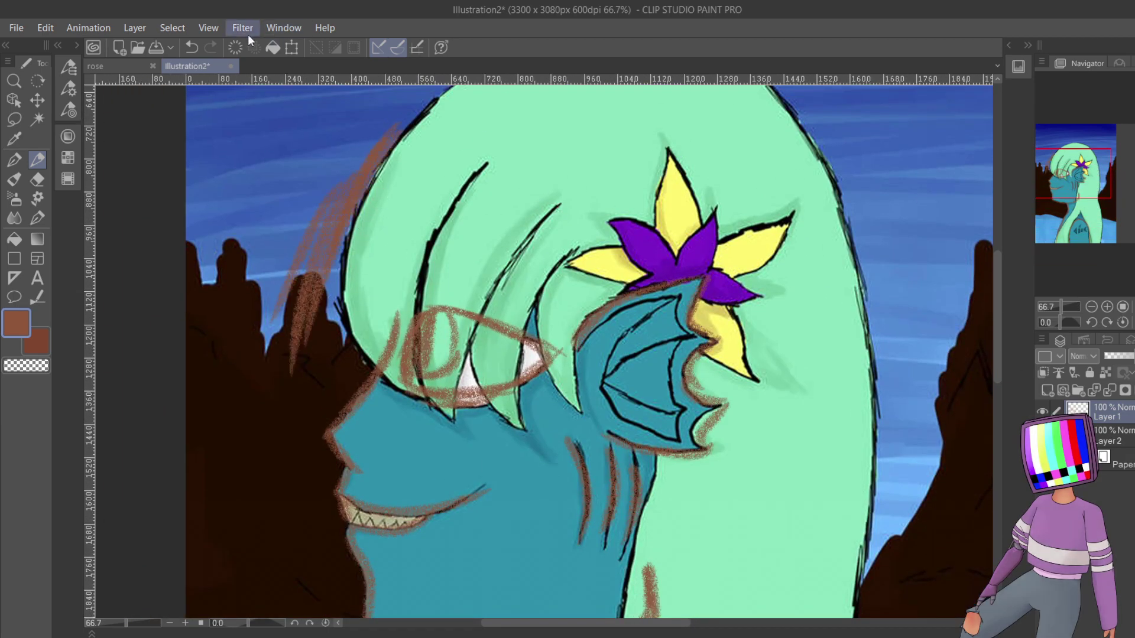
{"action": "left_click", "coordinate": [198, 48]}
{"action": "left_click", "coordinate": [197, 49]}
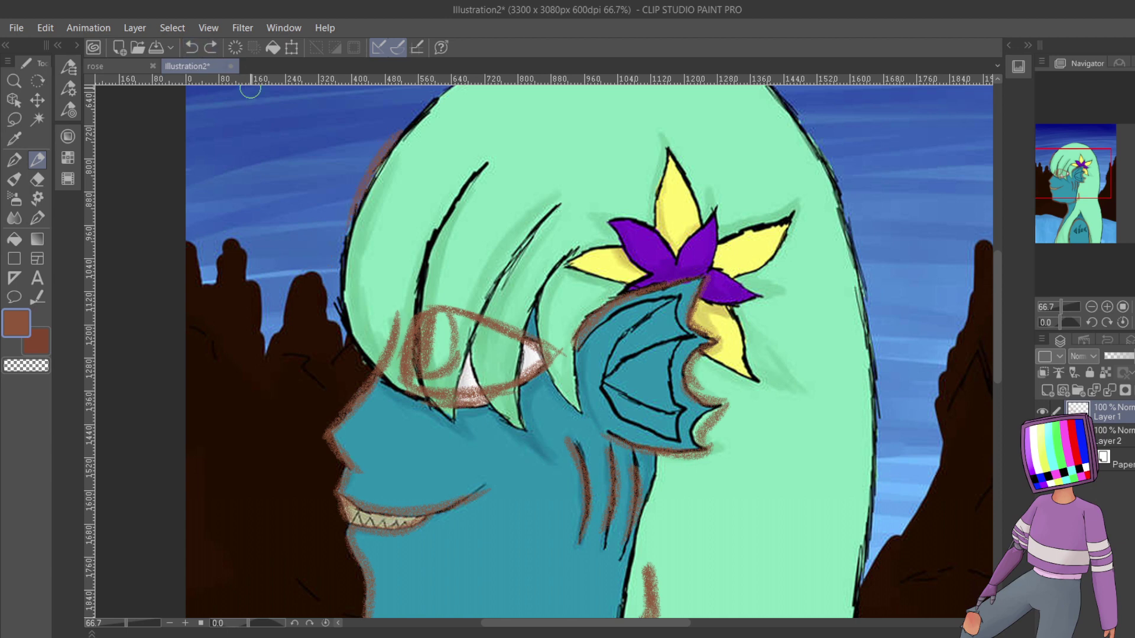
- Sketch the skull outline in brown from the brow over the crown and down the back of the head to the nape
{"action": "scroll", "coordinate": [731, 228], "scroll_direction": "up", "scroll_amount": 3}
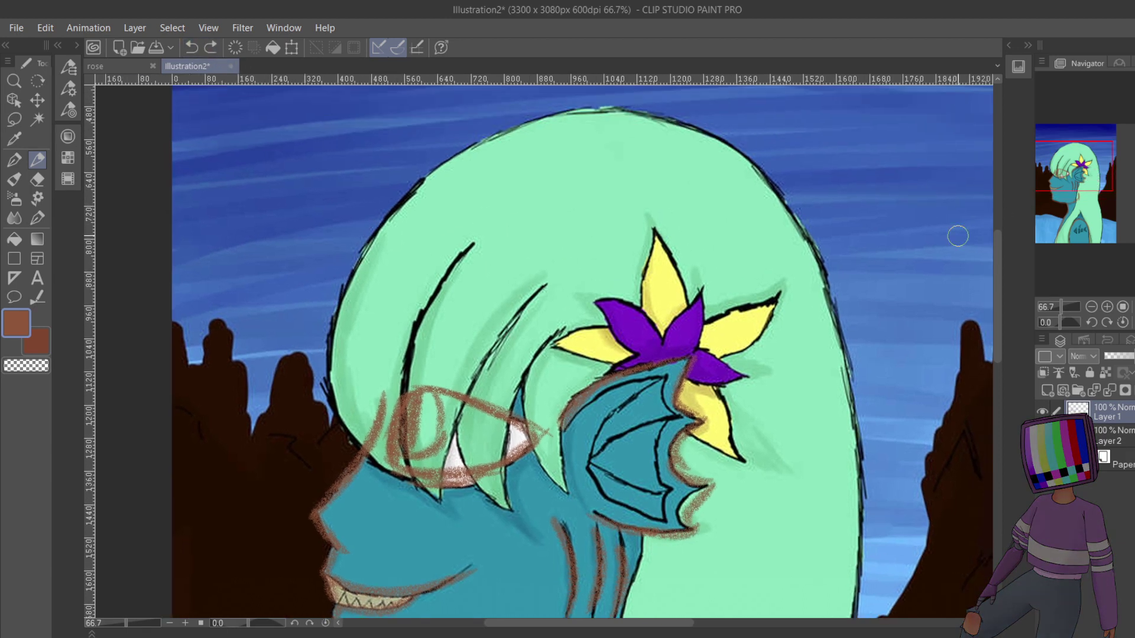
{"action": "mouse_move", "coordinate": [378, 414]}
{"action": "left_mouse_down"}
{"action": "mouse_move", "coordinate": [369, 223]}
{"action": "mouse_move", "coordinate": [379, 370]}
{"action": "mouse_move", "coordinate": [381, 276]}
{"action": "mouse_move", "coordinate": [388, 337]}
{"action": "mouse_move", "coordinate": [473, 140]}
{"action": "mouse_move", "coordinate": [544, 117]}
{"action": "mouse_move", "coordinate": [610, 107]}
{"action": "mouse_move", "coordinate": [728, 147]}
{"action": "mouse_move", "coordinate": [716, 137]}
{"action": "mouse_move", "coordinate": [792, 239]}
{"action": "mouse_move", "coordinate": [788, 226]}
{"action": "mouse_move", "coordinate": [839, 341]}
{"action": "left_mouse_up"}
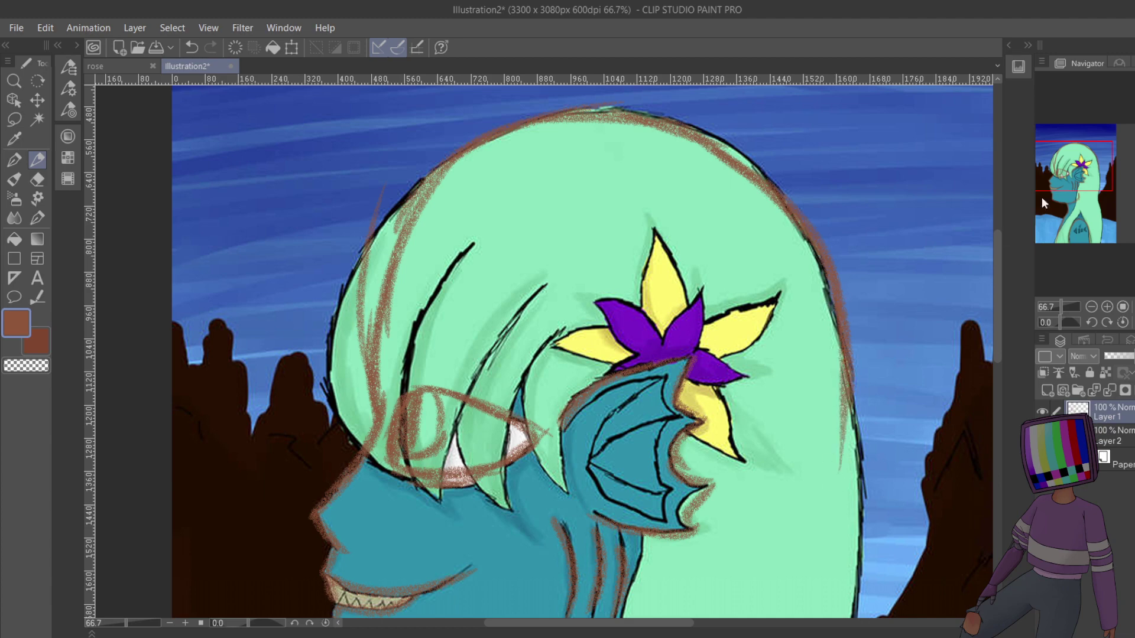
{"action": "left_click_drag", "start_coordinate": [1042, 197], "coordinate": [1089, 200]}
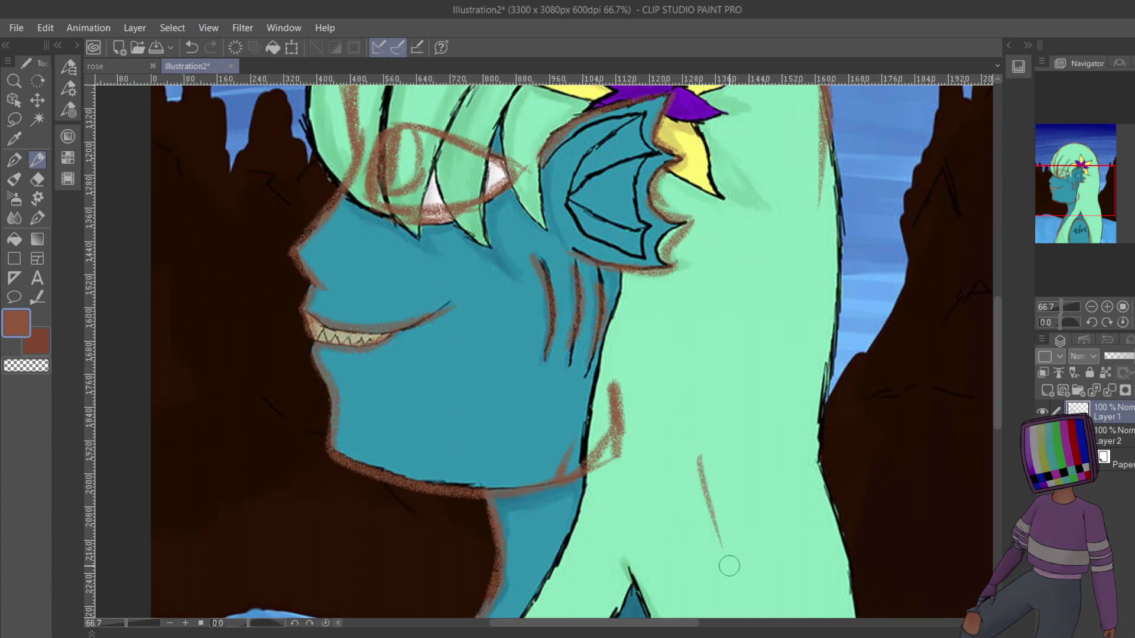
{"action": "mouse_move", "coordinate": [727, 558]}
{"action": "left_mouse_down"}
{"action": "mouse_move", "coordinate": [707, 473]}
{"action": "mouse_move", "coordinate": [716, 420]}
{"action": "mouse_move", "coordinate": [804, 216]}
{"action": "mouse_move", "coordinate": [769, 292]}
{"action": "mouse_move", "coordinate": [796, 231]}
{"action": "left_mouse_up"}
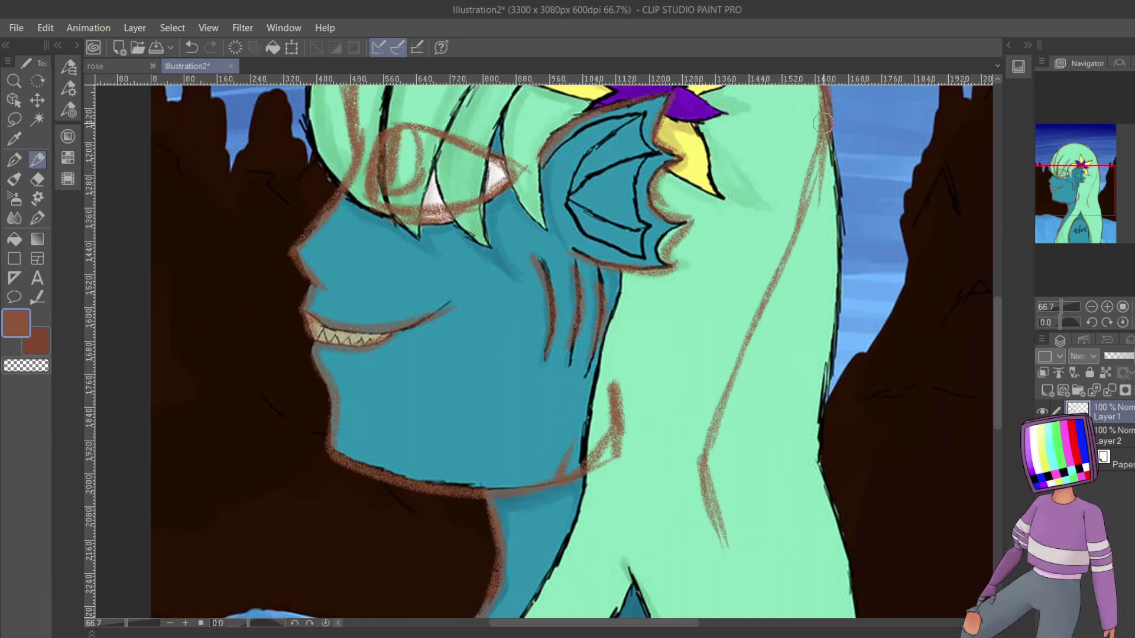
- Sketch the shoulder and back line in brown through the hair, from the nape down to the canvas's lower edge
{"action": "left_click_drag", "start_coordinate": [1072, 189], "coordinate": [1078, 214]}
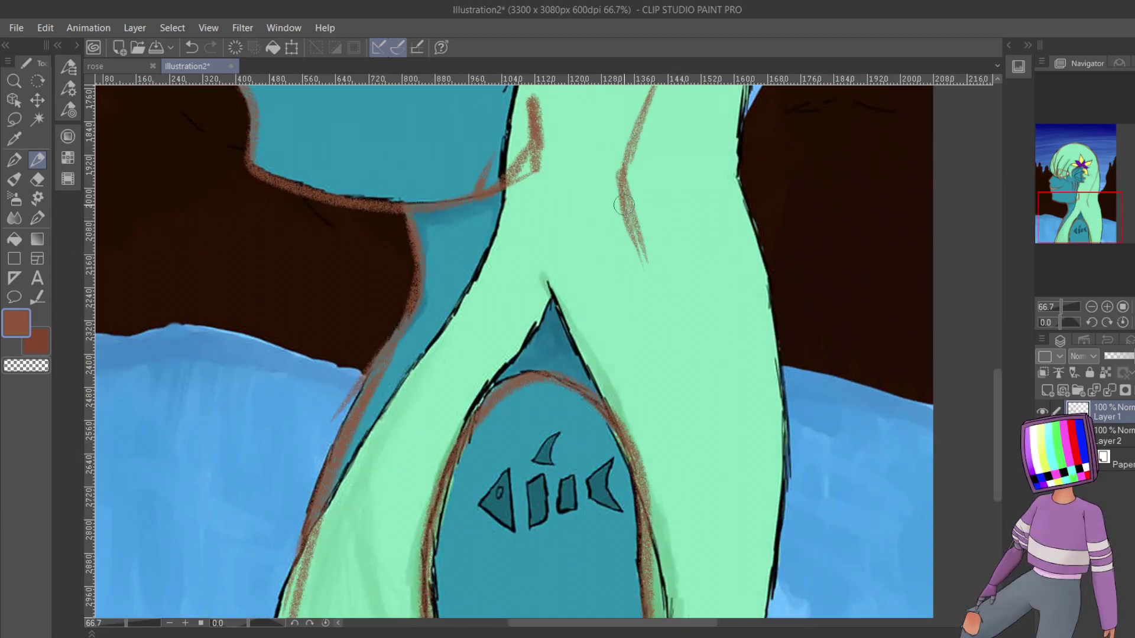
{"action": "left_click_drag", "start_coordinate": [622, 198], "coordinate": [678, 280]}
{"action": "mouse_move", "coordinate": [629, 177]}
{"action": "left_mouse_down"}
{"action": "mouse_move", "coordinate": [698, 236]}
{"action": "mouse_move", "coordinate": [718, 316]}
{"action": "left_mouse_up"}
{"action": "left_click_drag", "start_coordinate": [665, 201], "coordinate": [736, 367]}
{"action": "left_click_drag", "start_coordinate": [709, 301], "coordinate": [760, 447]}
{"action": "left_click_drag", "start_coordinate": [750, 395], "coordinate": [764, 615]}
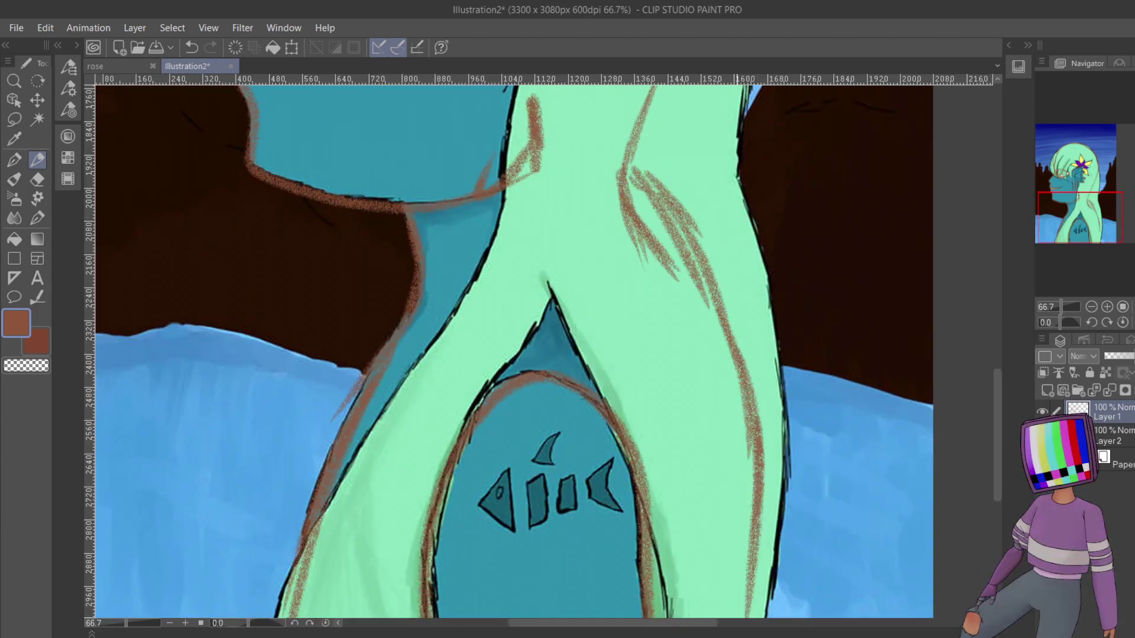
{"action": "left_click_drag", "start_coordinate": [998, 371], "coordinate": [998, 423]}
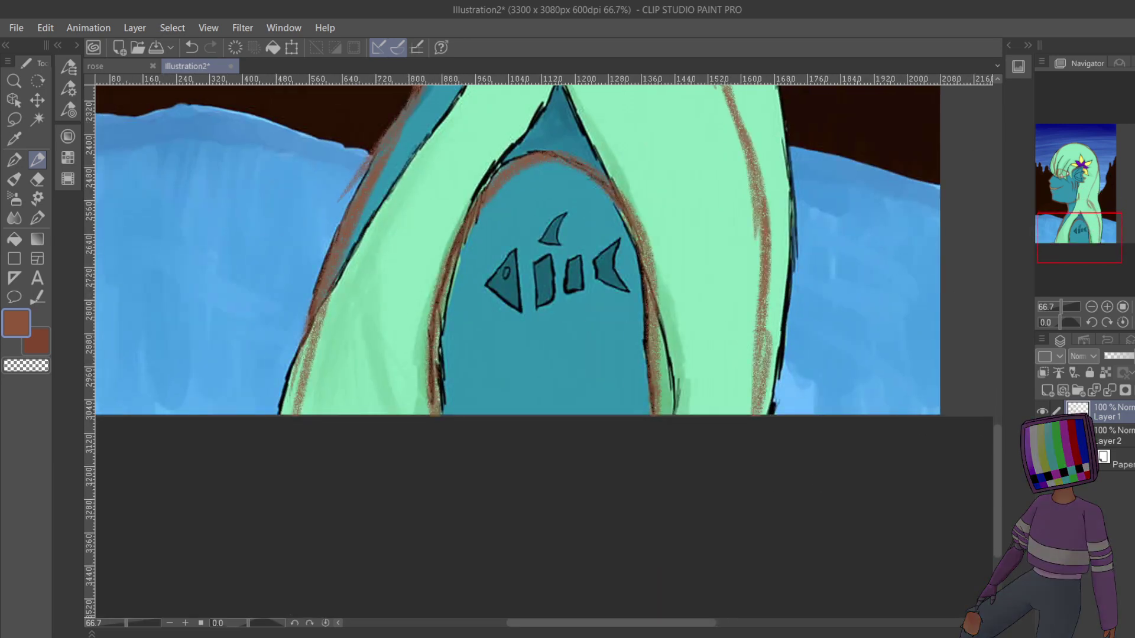
- Hide the pasted artwork on Layer 2 so only the brown pencil sketch shows
{"action": "left_click", "coordinate": [1042, 436]}
{"action": "left_click", "coordinate": [1091, 307]}
{"action": "left_click", "coordinate": [1092, 307]}
{"action": "left_click", "coordinate": [1092, 307]}
{"action": "mouse_move", "coordinate": [1093, 213]}
{"action": "left_mouse_down"}
{"action": "mouse_move", "coordinate": [1094, 189]}
{"action": "mouse_move", "coordinate": [1068, 244]}
{"action": "left_mouse_up"}
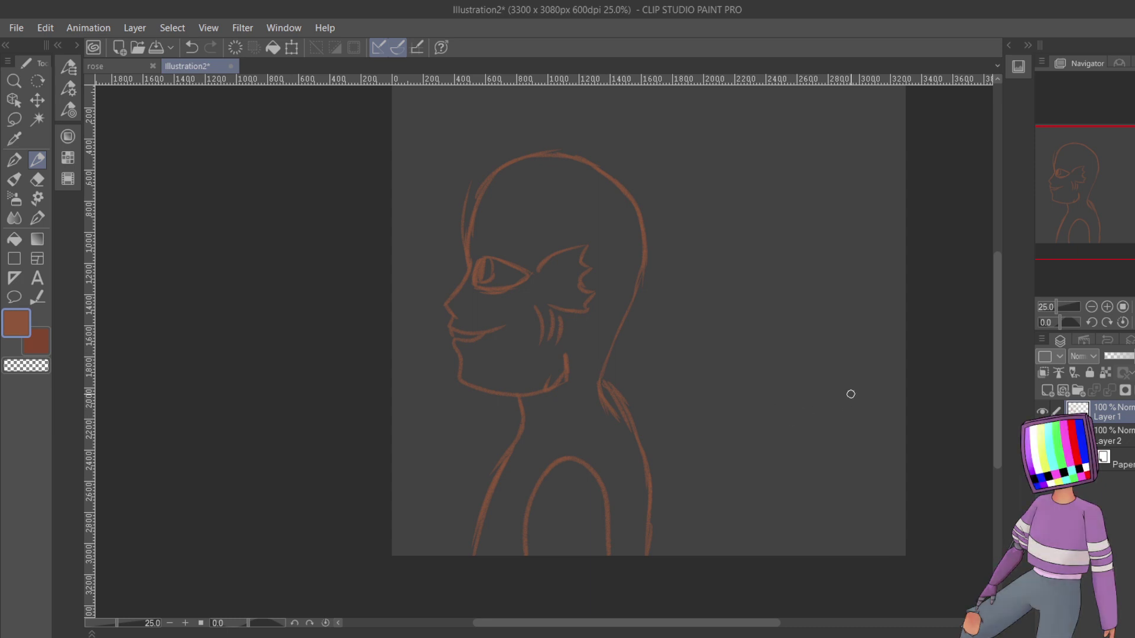
{"action": "left_click", "coordinate": [1108, 306]}
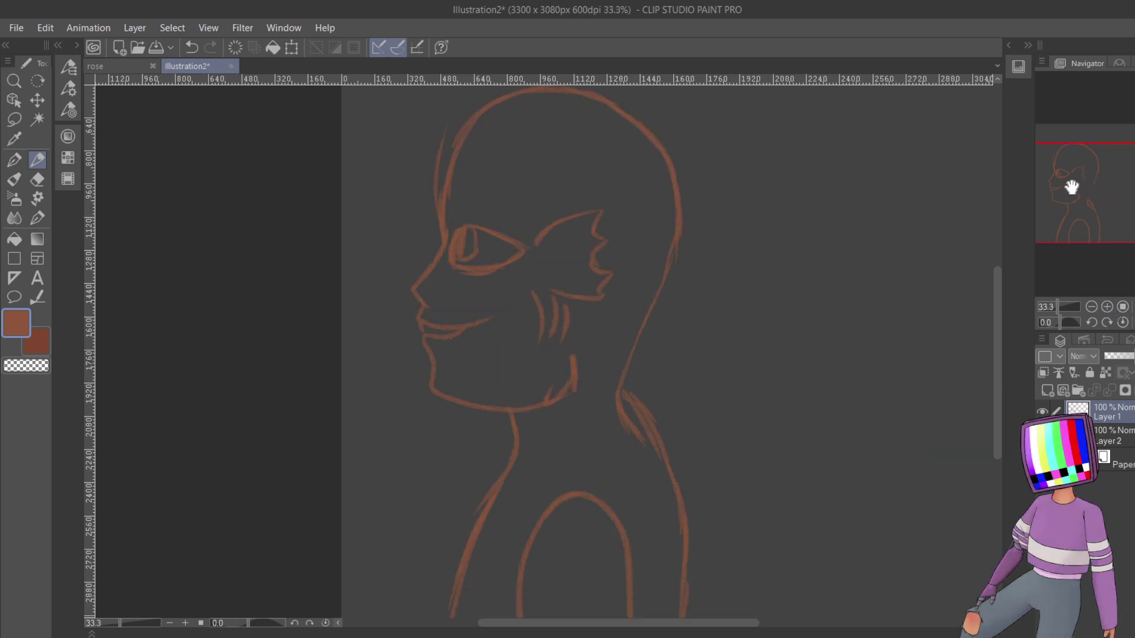
{"action": "mouse_move", "coordinate": [1083, 181]}
{"action": "left_mouse_down"}
{"action": "mouse_move", "coordinate": [1077, 197]}
{"action": "mouse_move", "coordinate": [1081, 181]}
{"action": "left_mouse_up"}
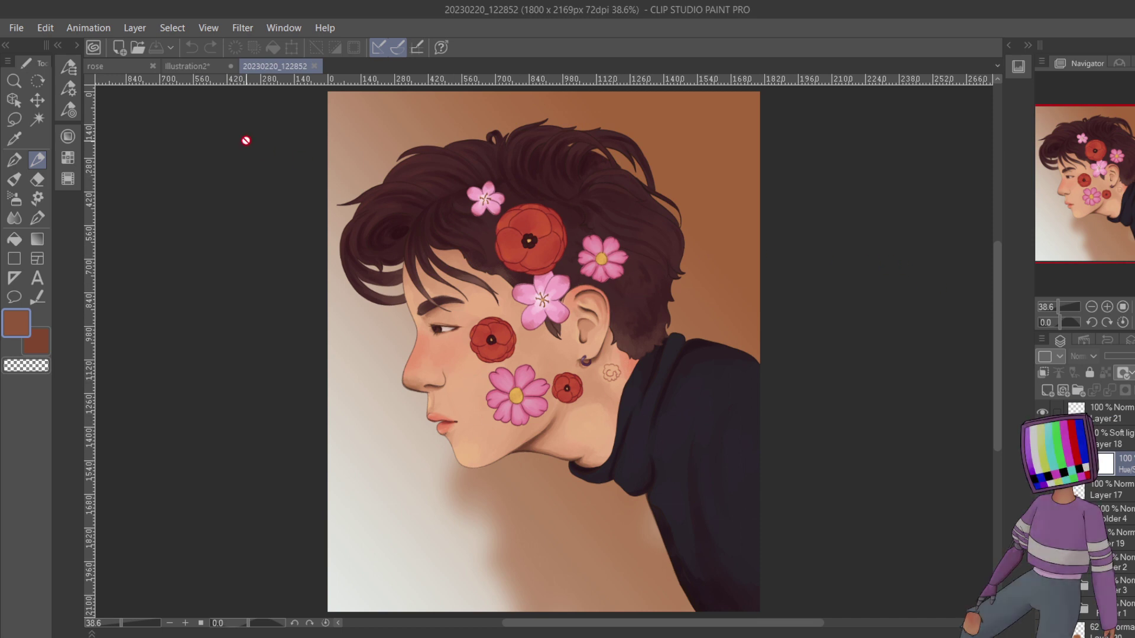
- Compare the Illustration2 profile sketch with the 20230220_122852 flower portrait and the rose portrait, and return to the sketch
{"action": "left_click", "coordinate": [201, 67]}
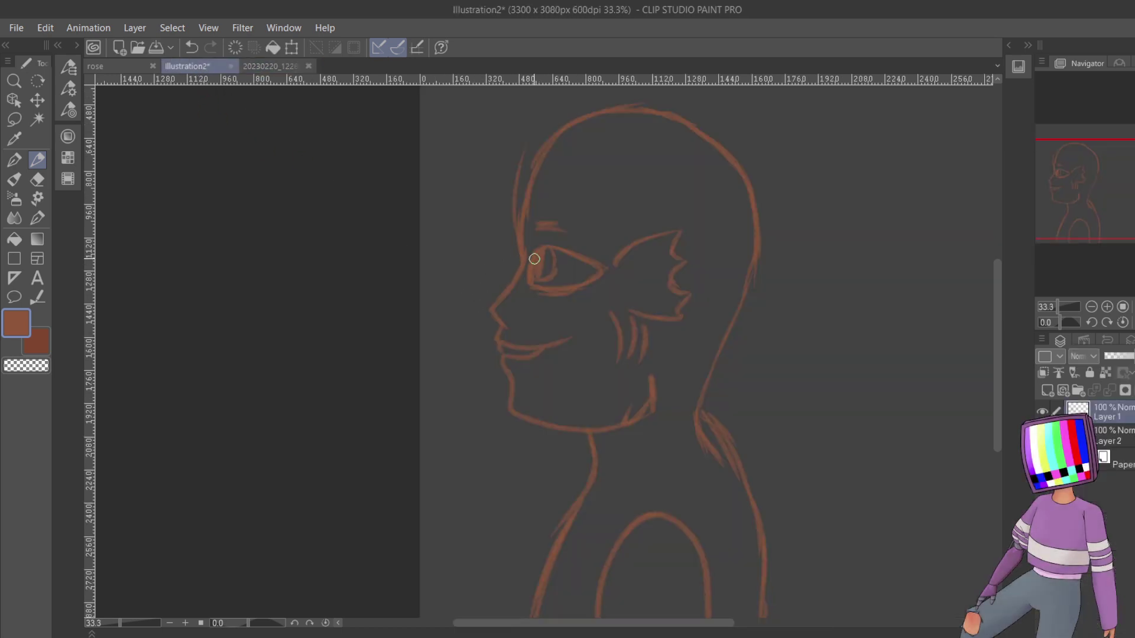
{"action": "left_click", "coordinate": [265, 66]}
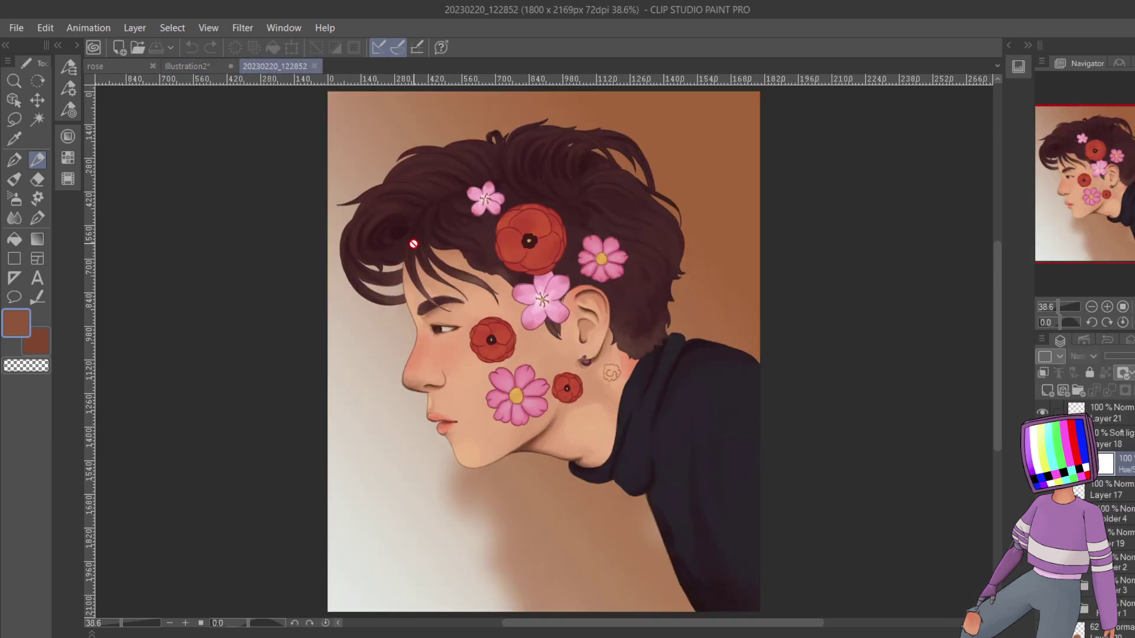
{"action": "left_click", "coordinate": [193, 66]}
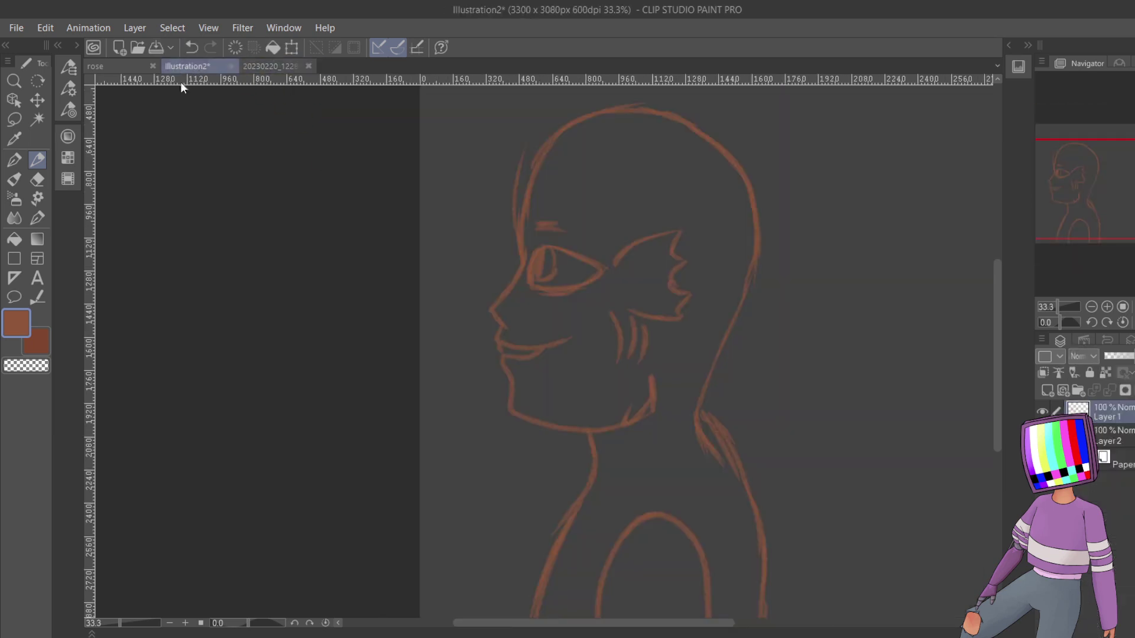
{"action": "left_click", "coordinate": [115, 66]}
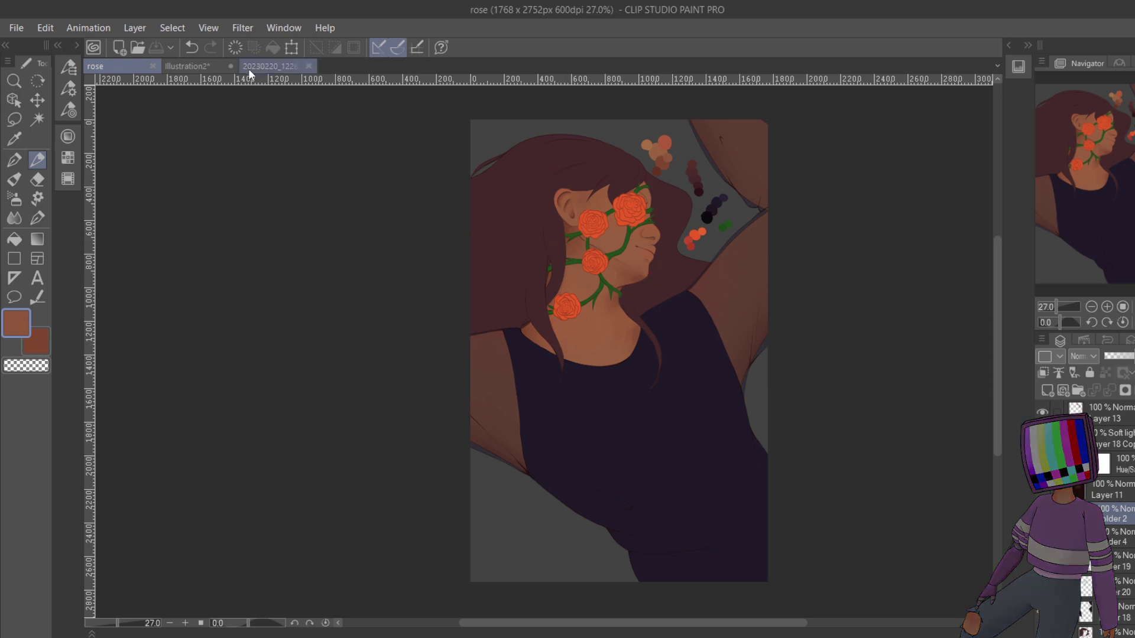
{"action": "left_click", "coordinate": [268, 66]}
{"action": "left_click", "coordinate": [201, 66]}
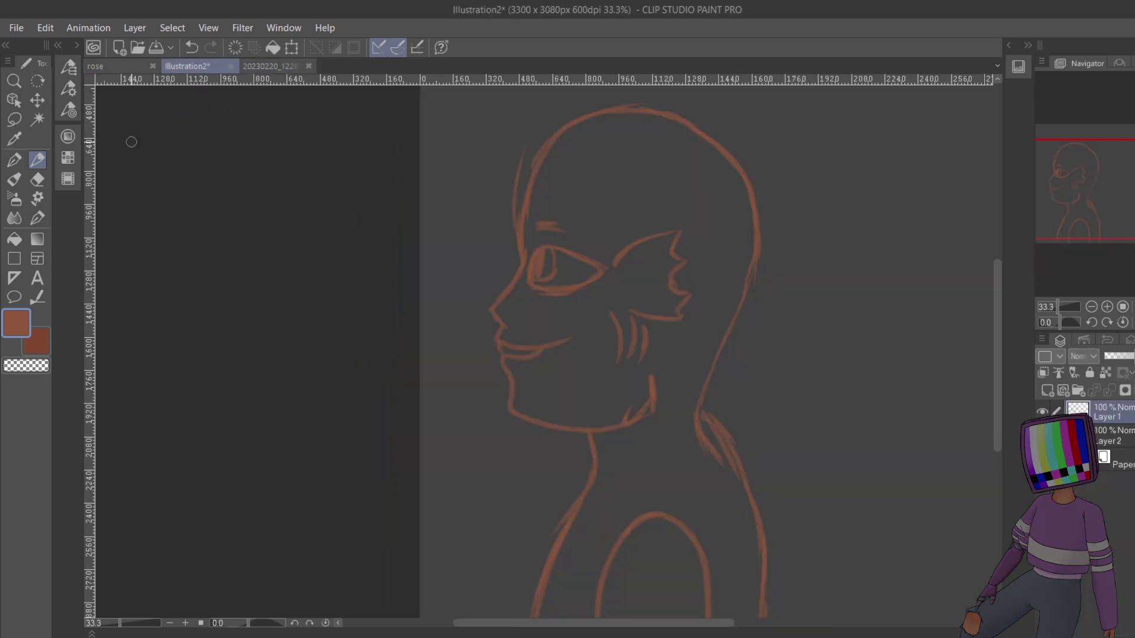
{"action": "left_click", "coordinate": [19, 258]}
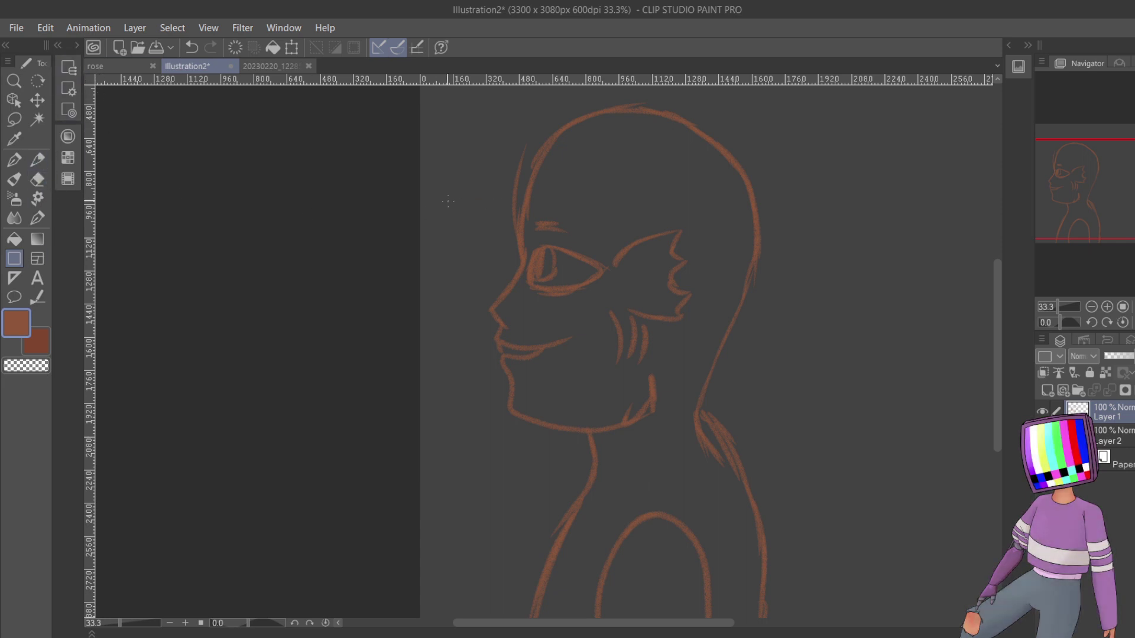
{"action": "mouse_move", "coordinate": [487, 158]}
{"action": "left_mouse_down"}
{"action": "mouse_move", "coordinate": [482, 346]}
{"action": "mouse_move", "coordinate": [686, 432]}
{"action": "mouse_move", "coordinate": [752, 428]}
{"action": "left_mouse_up"}
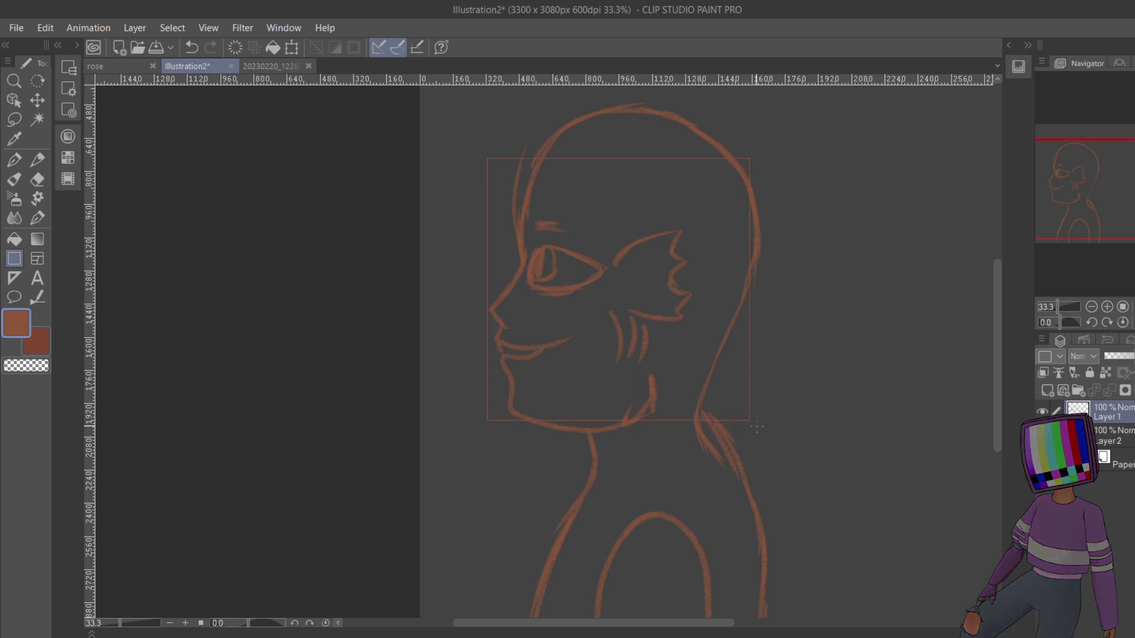
{"action": "key", "text": "ctrl+z"}
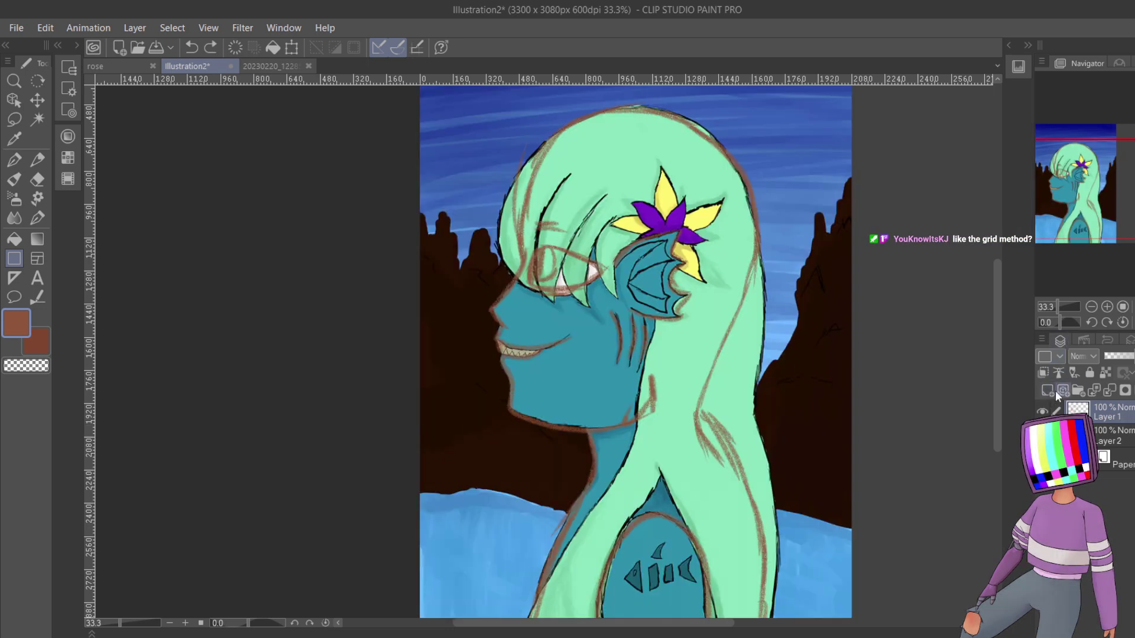
- Add a new layer above the brown sketch and set the drawing colour to a saturated blue-violet
{"action": "left_click", "coordinate": [1056, 391]}
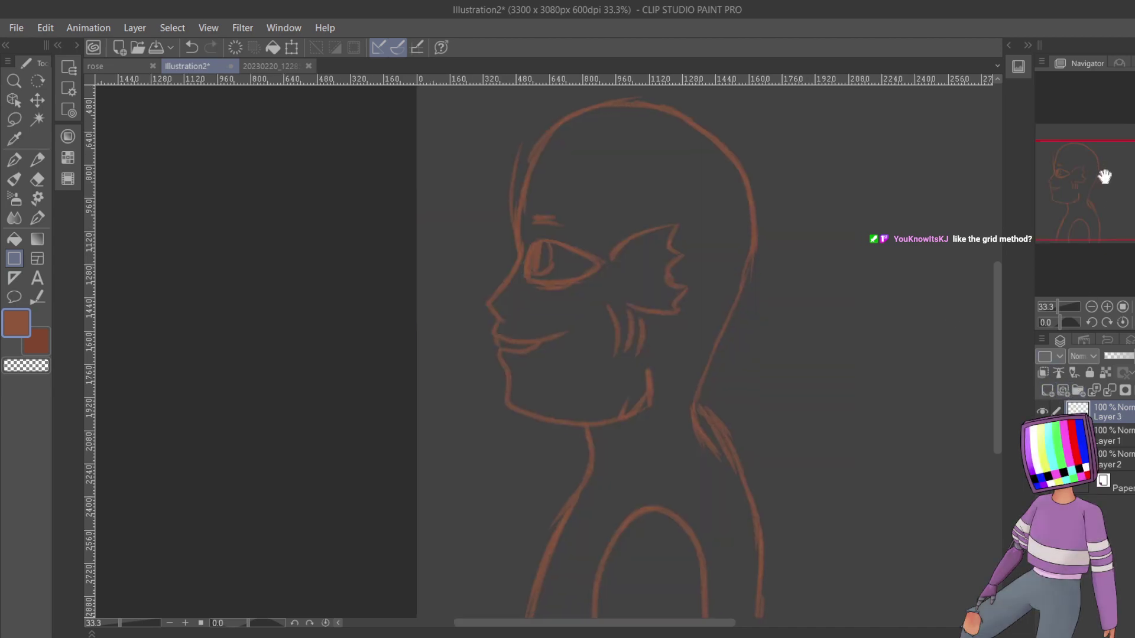
{"action": "left_click_drag", "start_coordinate": [1107, 177], "coordinate": [1125, 183]}
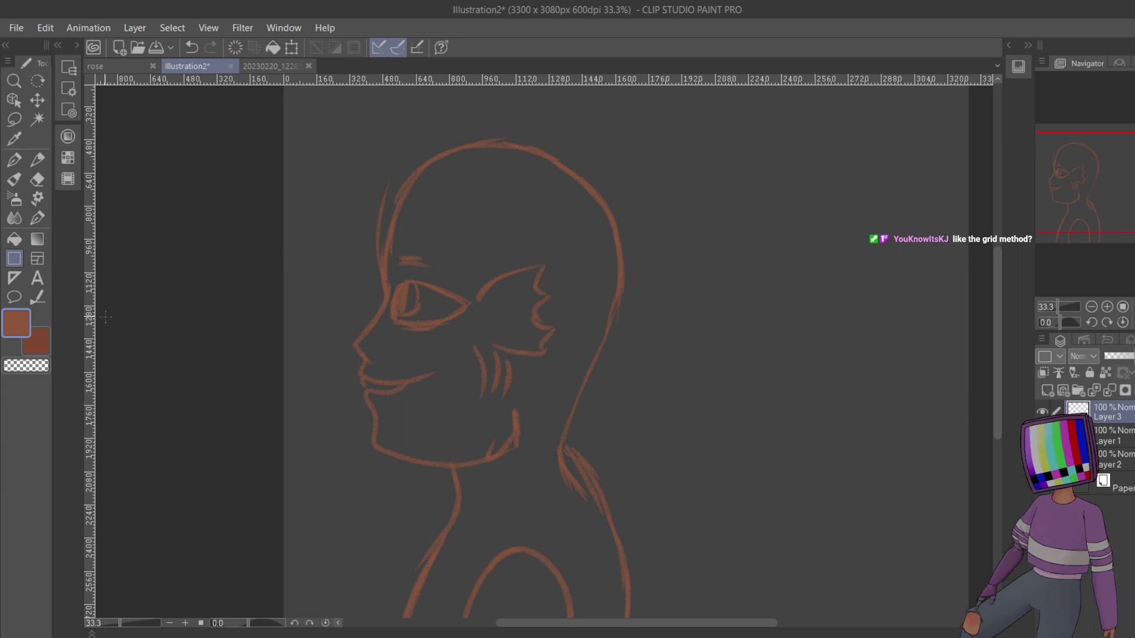
{"action": "left_click", "coordinate": [68, 137]}
{"action": "left_click", "coordinate": [141, 245]}
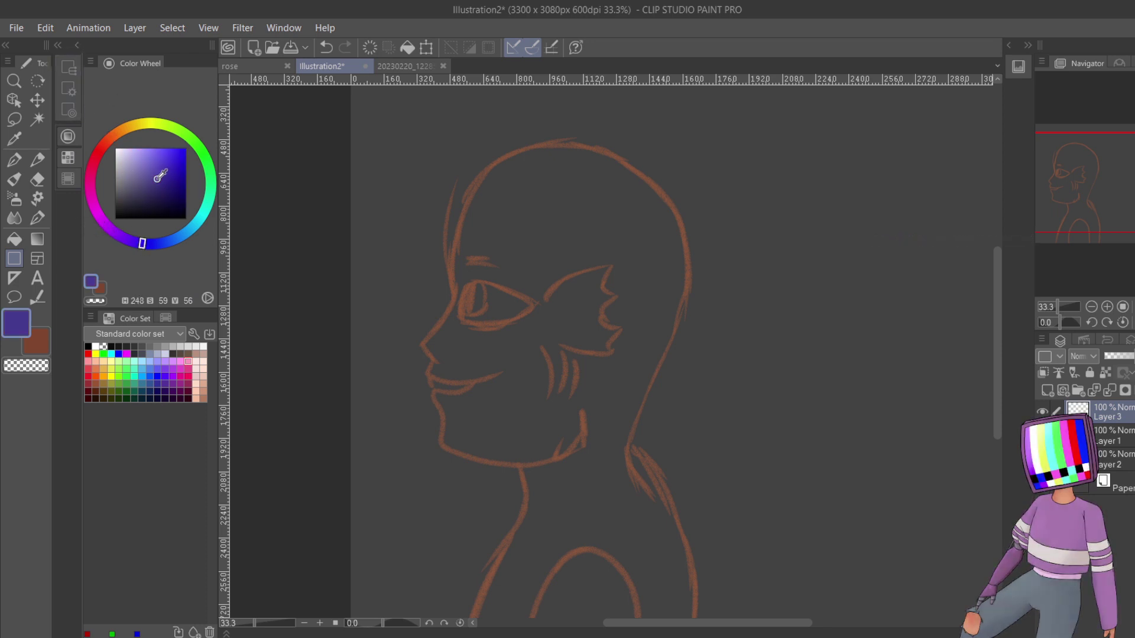
{"action": "left_click_drag", "start_coordinate": [162, 176], "coordinate": [167, 163]}
{"action": "left_click", "coordinate": [75, 45]}
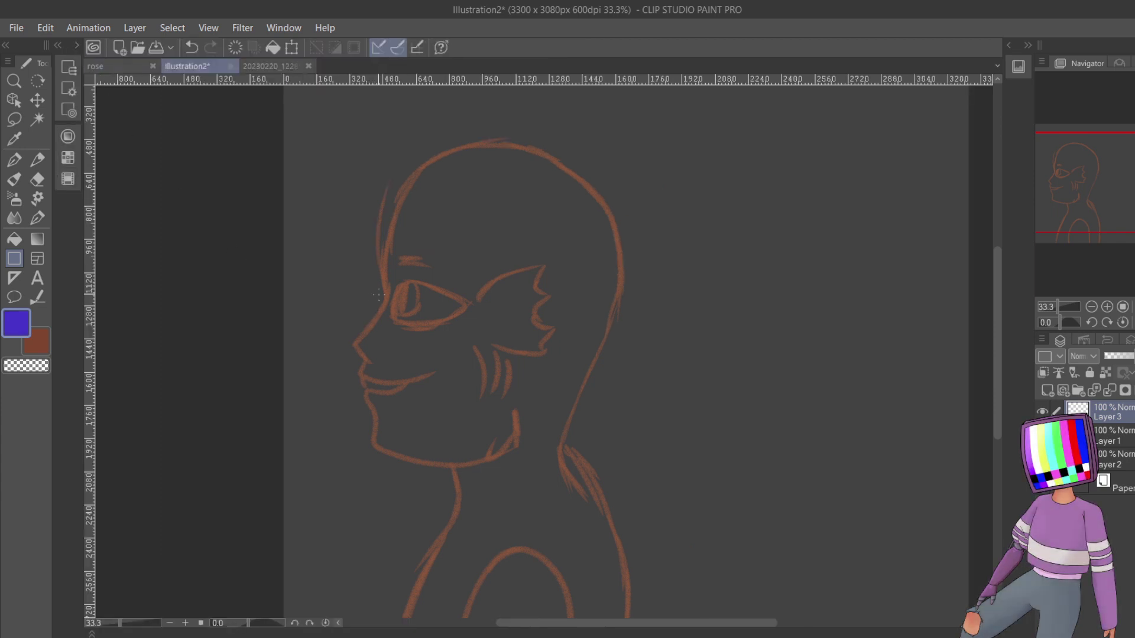
- Switch to the Real pencil at brush size 40 and collapse the tool palettes to widen the canvas around the head
{"action": "left_click", "coordinate": [70, 87]}
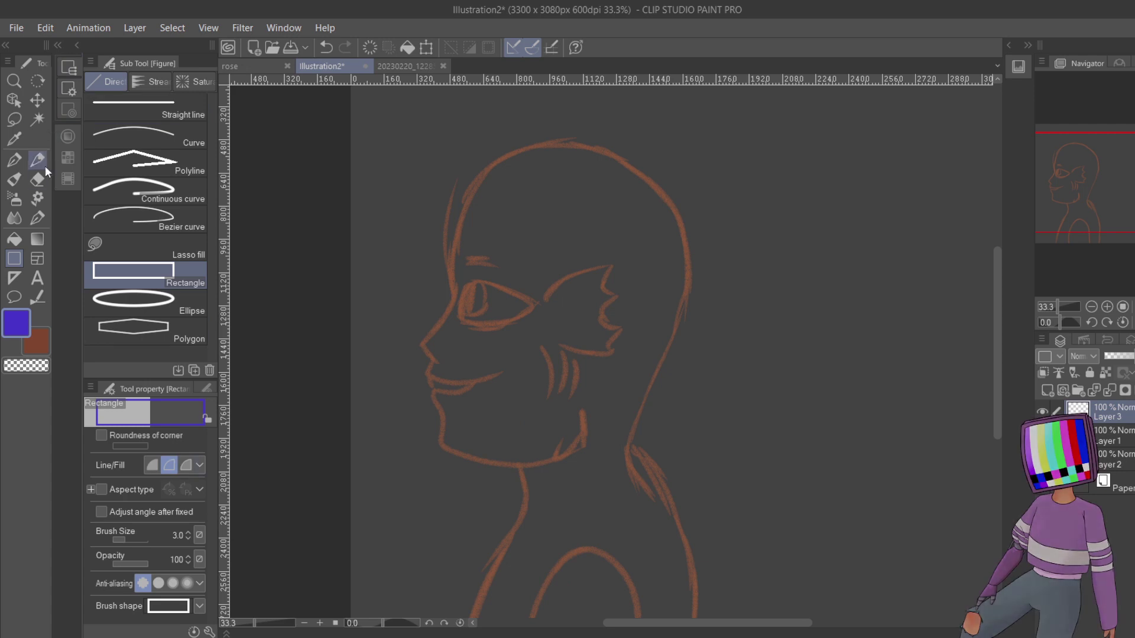
{"action": "left_click", "coordinate": [14, 179]}
{"action": "left_click", "coordinate": [68, 109]}
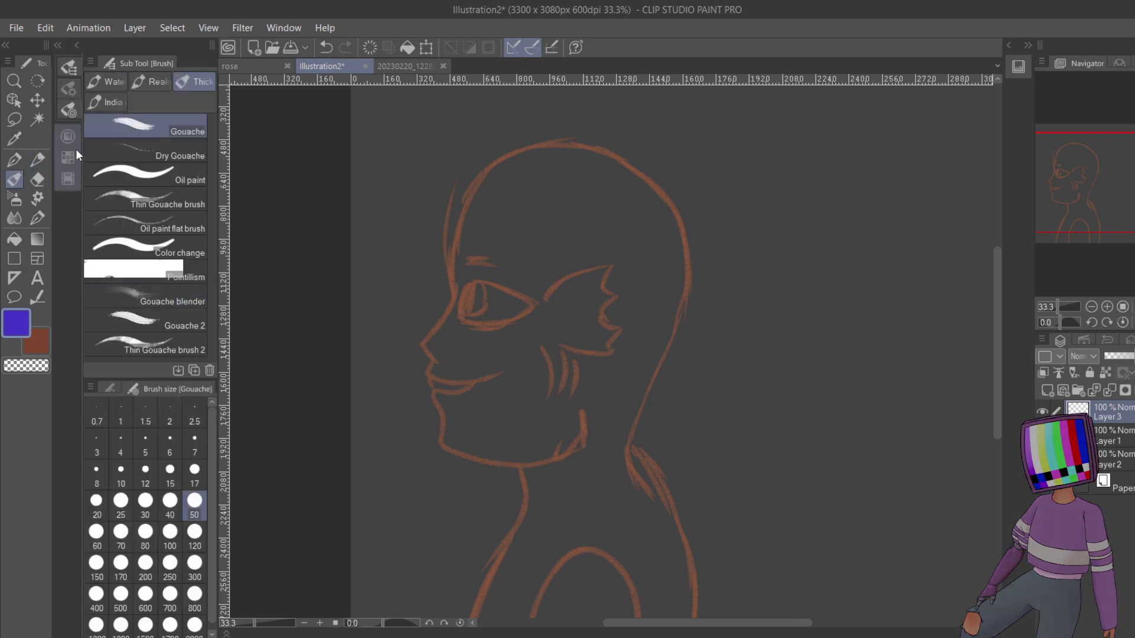
{"action": "left_click", "coordinate": [38, 160]}
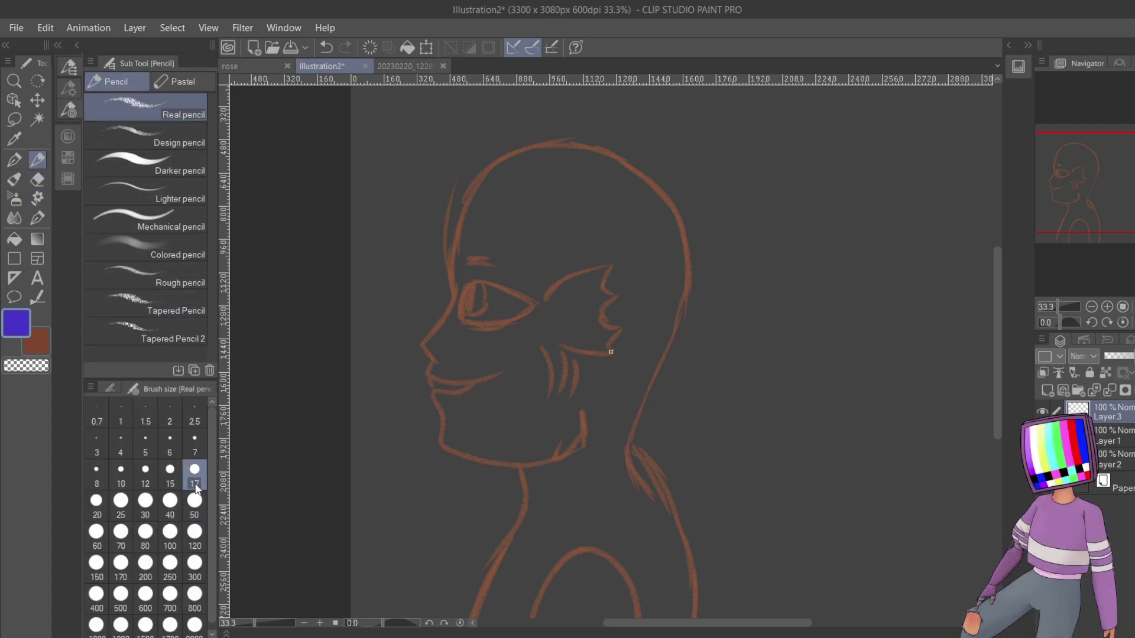
{"action": "left_click", "coordinate": [194, 563]}
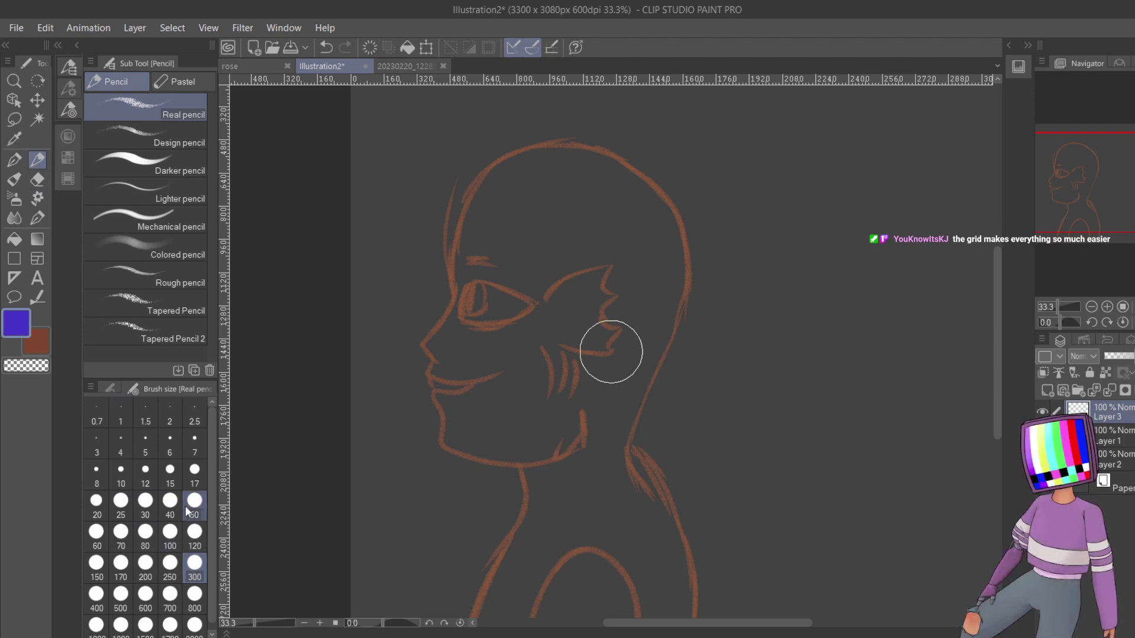
{"action": "left_click", "coordinate": [124, 502]}
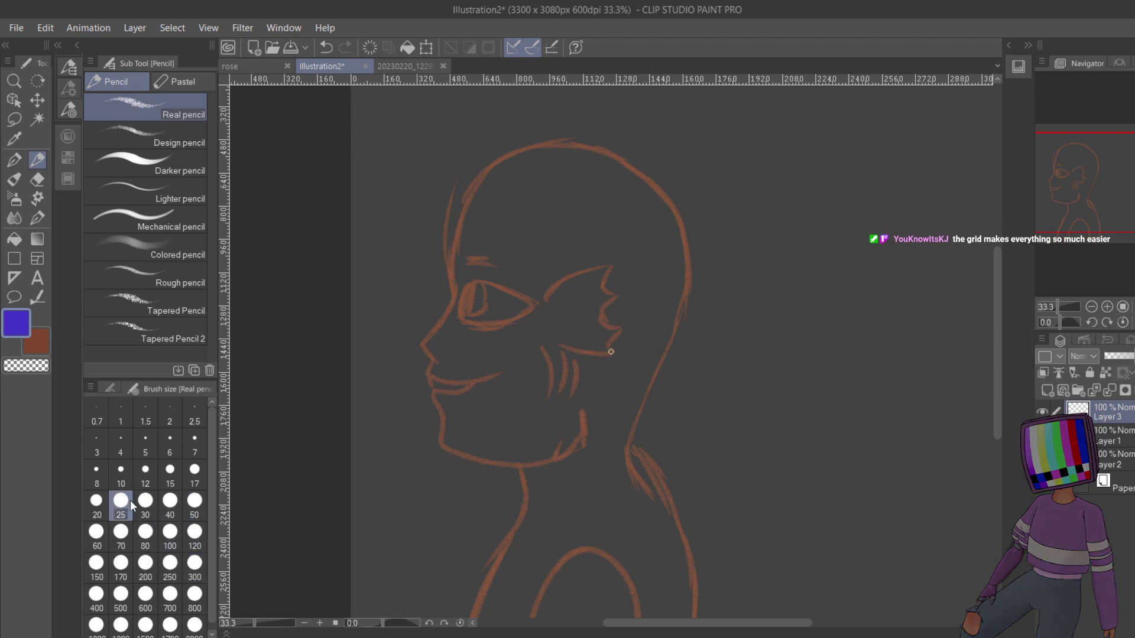
{"action": "left_click", "coordinate": [170, 501]}
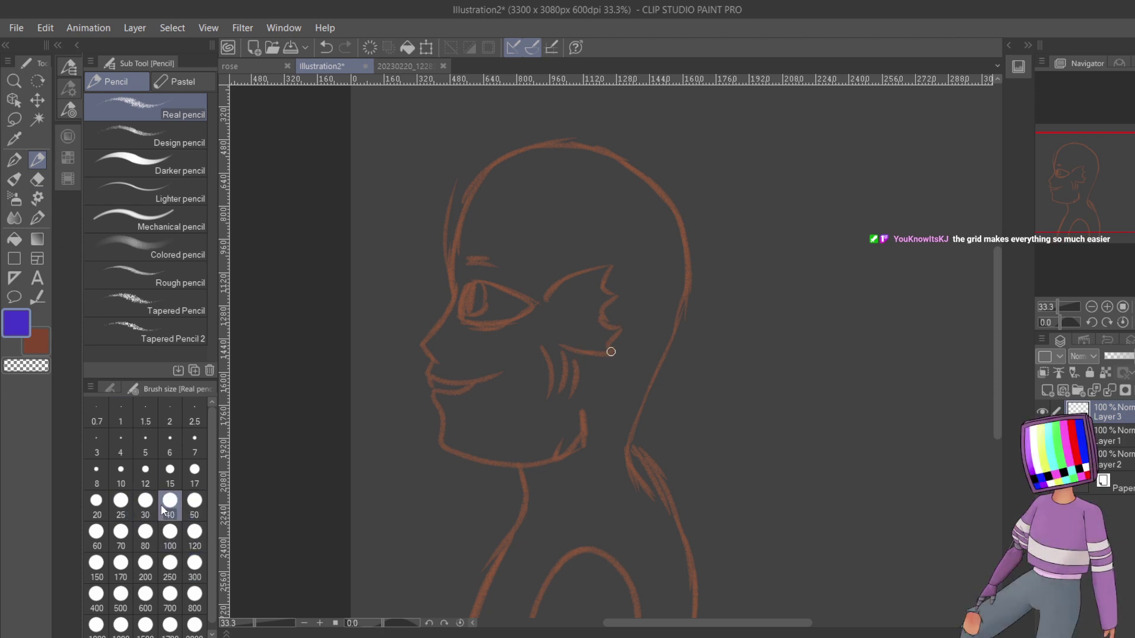
{"action": "left_click", "coordinate": [87, 44]}
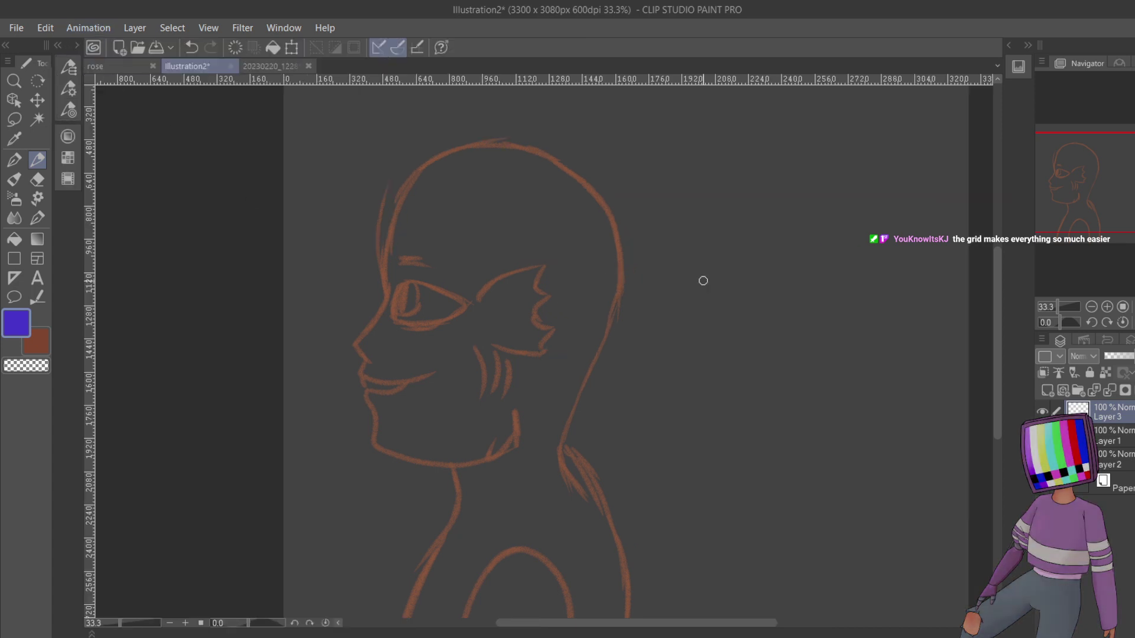
{"action": "mouse_move", "coordinate": [1097, 211]}
{"action": "left_mouse_down"}
{"action": "mouse_move", "coordinate": [1092, 221]}
{"action": "mouse_move", "coordinate": [1105, 197]}
{"action": "left_mouse_up"}
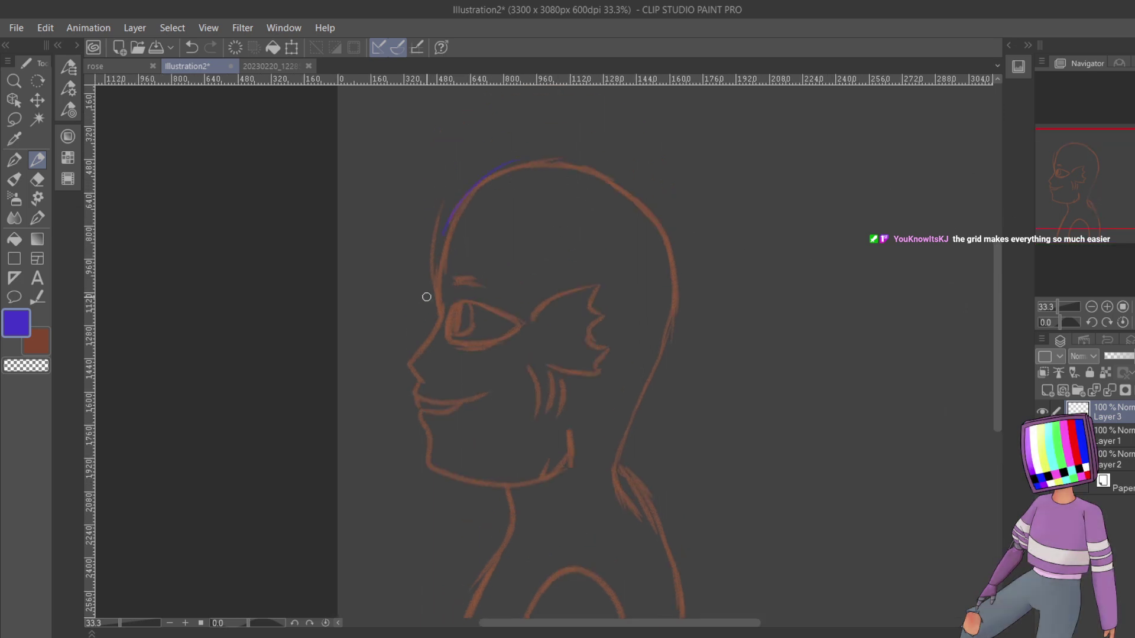
- Try a large blue construction circle over the cranium of the brown sketch, and clear it
{"action": "mouse_move", "coordinate": [425, 296]}
{"action": "left_mouse_down"}
{"action": "mouse_move", "coordinate": [669, 261]}
{"action": "mouse_move", "coordinate": [451, 190]}
{"action": "left_mouse_up"}
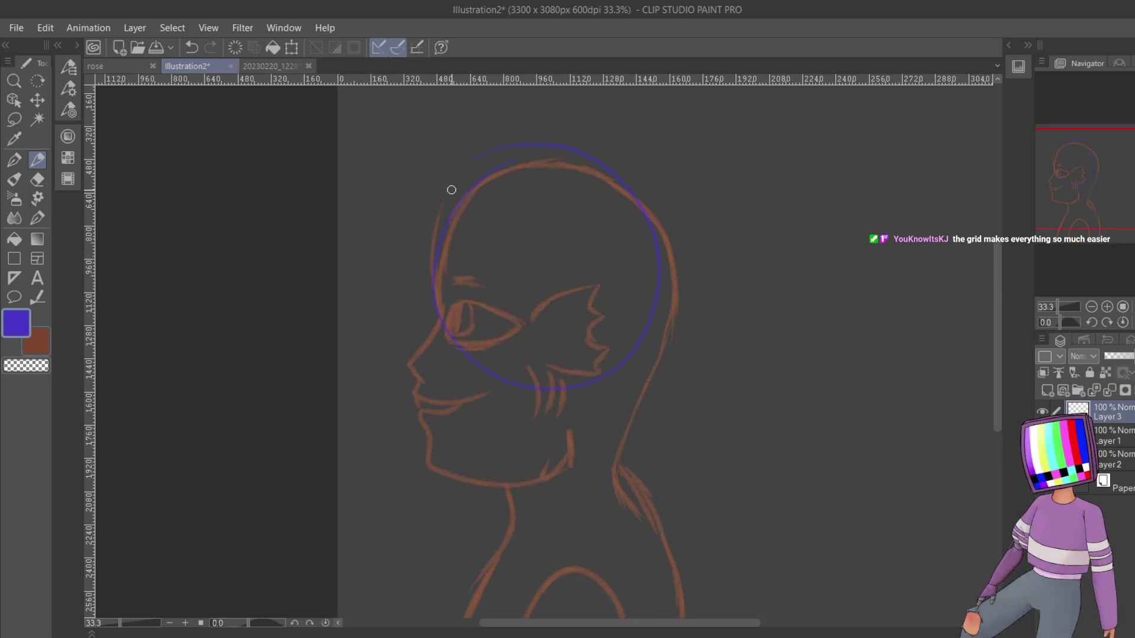
{"action": "left_click", "coordinate": [235, 48]}
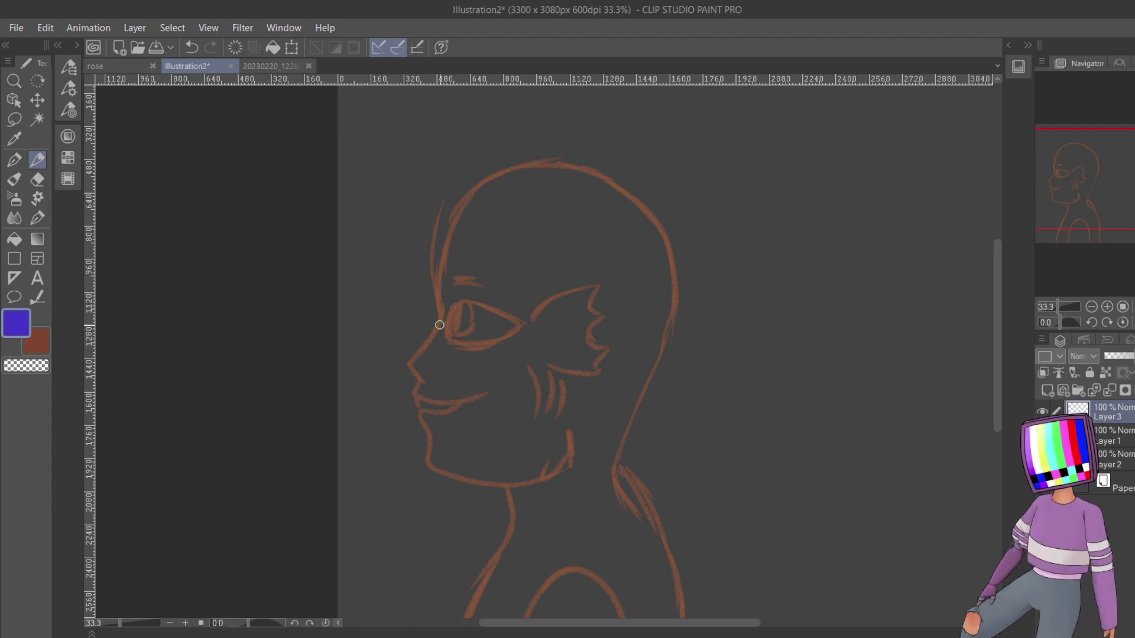
- Sketch the nose in blue over the brown profile, with its bridge, side plane and round nostril wing, and add the upper lip
{"action": "left_click", "coordinate": [1108, 307]}
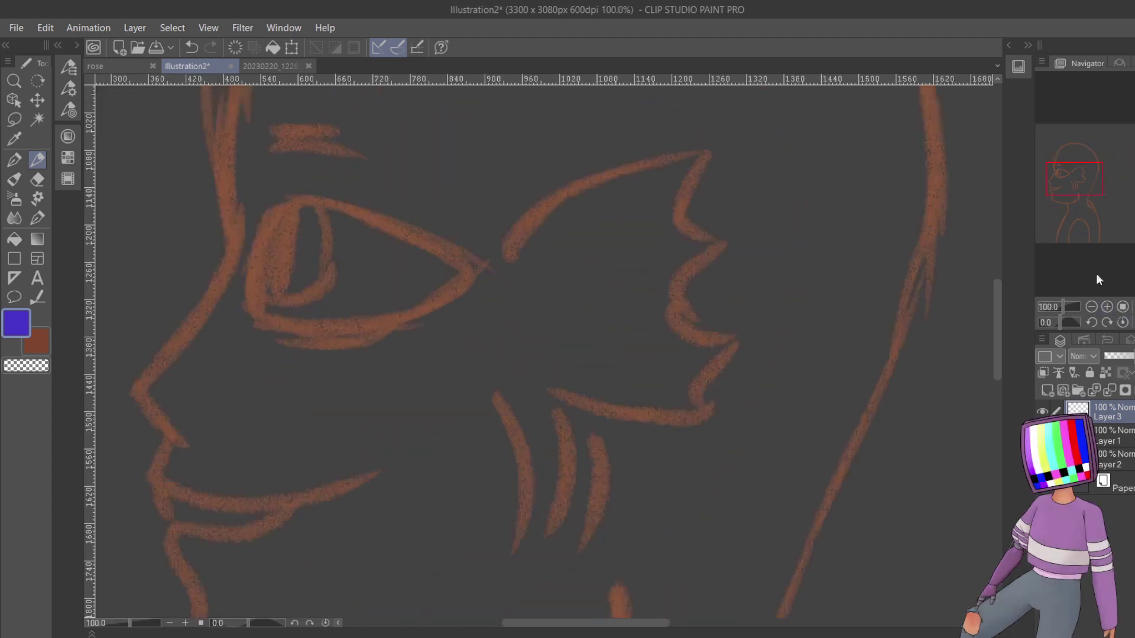
{"action": "scroll", "coordinate": [478, 192], "scroll_direction": "up", "scroll_amount": 4}
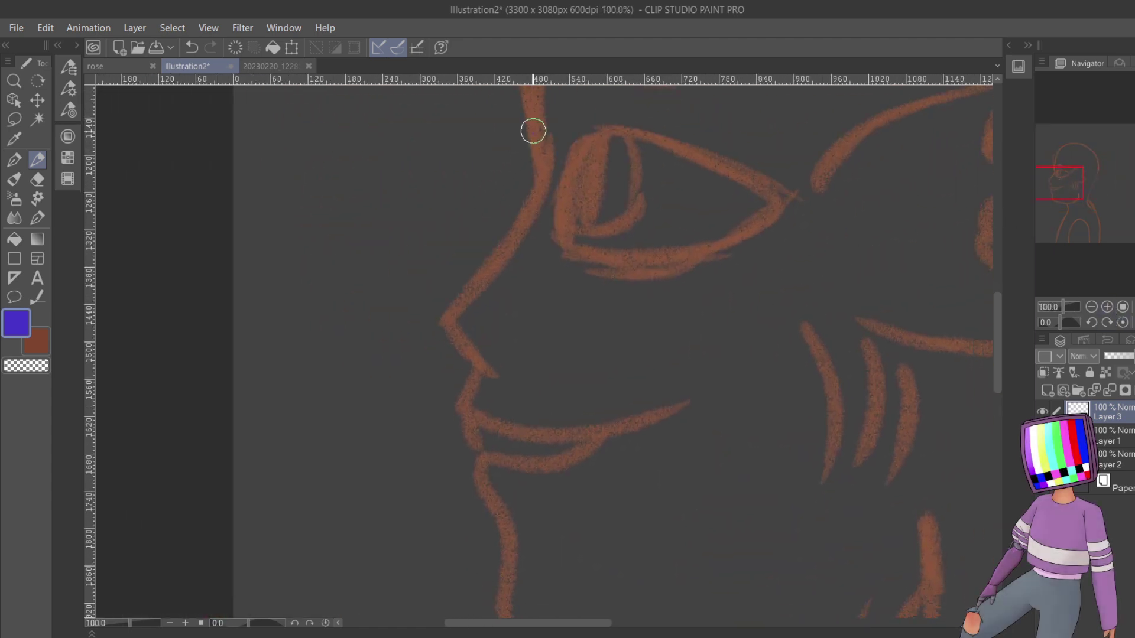
{"action": "mouse_move", "coordinate": [534, 130]}
{"action": "left_mouse_down"}
{"action": "mouse_move", "coordinate": [524, 198]}
{"action": "mouse_move", "coordinate": [541, 189]}
{"action": "mouse_move", "coordinate": [514, 208]}
{"action": "mouse_move", "coordinate": [483, 270]}
{"action": "mouse_move", "coordinate": [530, 226]}
{"action": "mouse_move", "coordinate": [443, 320]}
{"action": "left_mouse_up"}
{"action": "mouse_move", "coordinate": [486, 270]}
{"action": "left_mouse_down"}
{"action": "mouse_move", "coordinate": [447, 349]}
{"action": "mouse_move", "coordinate": [450, 340]}
{"action": "mouse_move", "coordinate": [510, 377]}
{"action": "left_mouse_up"}
{"action": "left_click_drag", "start_coordinate": [555, 129], "coordinate": [530, 364]}
{"action": "mouse_move", "coordinate": [448, 345]}
{"action": "left_mouse_down"}
{"action": "mouse_move", "coordinate": [479, 367]}
{"action": "mouse_move", "coordinate": [528, 369]}
{"action": "mouse_move", "coordinate": [550, 273]}
{"action": "mouse_move", "coordinate": [559, 124]}
{"action": "mouse_move", "coordinate": [478, 284]}
{"action": "mouse_move", "coordinate": [570, 137]}
{"action": "mouse_move", "coordinate": [448, 322]}
{"action": "left_mouse_up"}
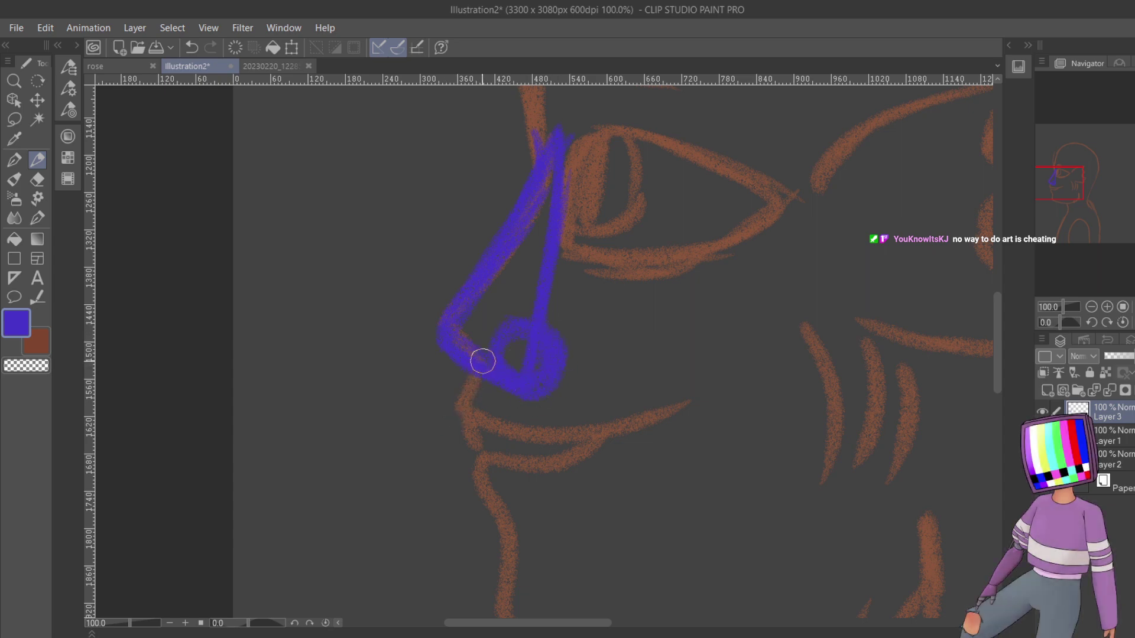
{"action": "mouse_move", "coordinate": [483, 386]}
{"action": "left_mouse_down"}
{"action": "mouse_move", "coordinate": [457, 440]}
{"action": "mouse_move", "coordinate": [461, 428]}
{"action": "mouse_move", "coordinate": [497, 452]}
{"action": "mouse_move", "coordinate": [490, 445]}
{"action": "mouse_move", "coordinate": [552, 461]}
{"action": "mouse_move", "coordinate": [521, 462]}
{"action": "mouse_move", "coordinate": [579, 458]}
{"action": "mouse_move", "coordinate": [550, 456]}
{"action": "left_mouse_up"}
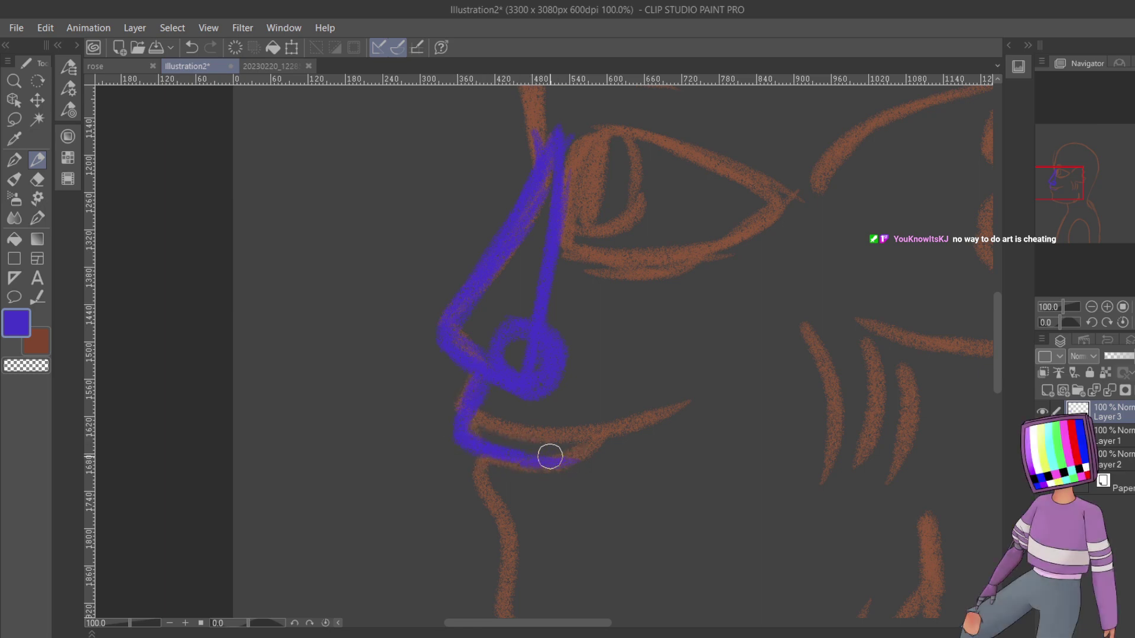
- Examine the nose, lips and chin of the 20230220_122852 flower portrait up close, return to Illustration2 and close the portrait
{"action": "left_click", "coordinate": [273, 66]}
{"action": "left_click", "coordinate": [1107, 306]}
{"action": "left_click", "coordinate": [1108, 307]}
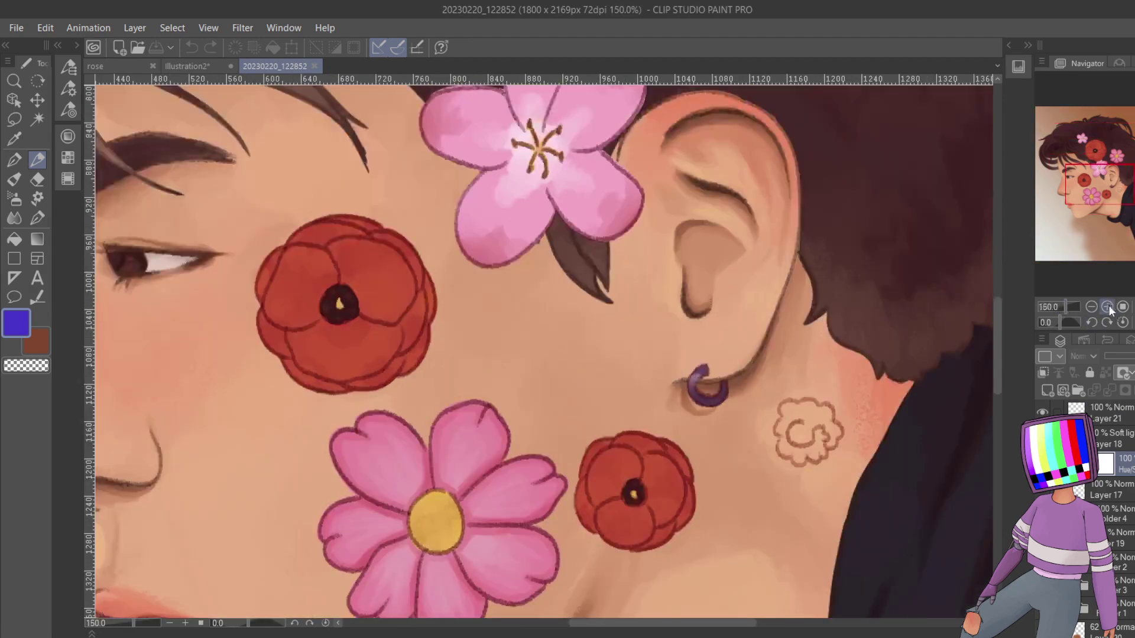
{"action": "left_click", "coordinate": [1107, 307]}
{"action": "left_click_drag", "start_coordinate": [1098, 180], "coordinate": [1061, 205]}
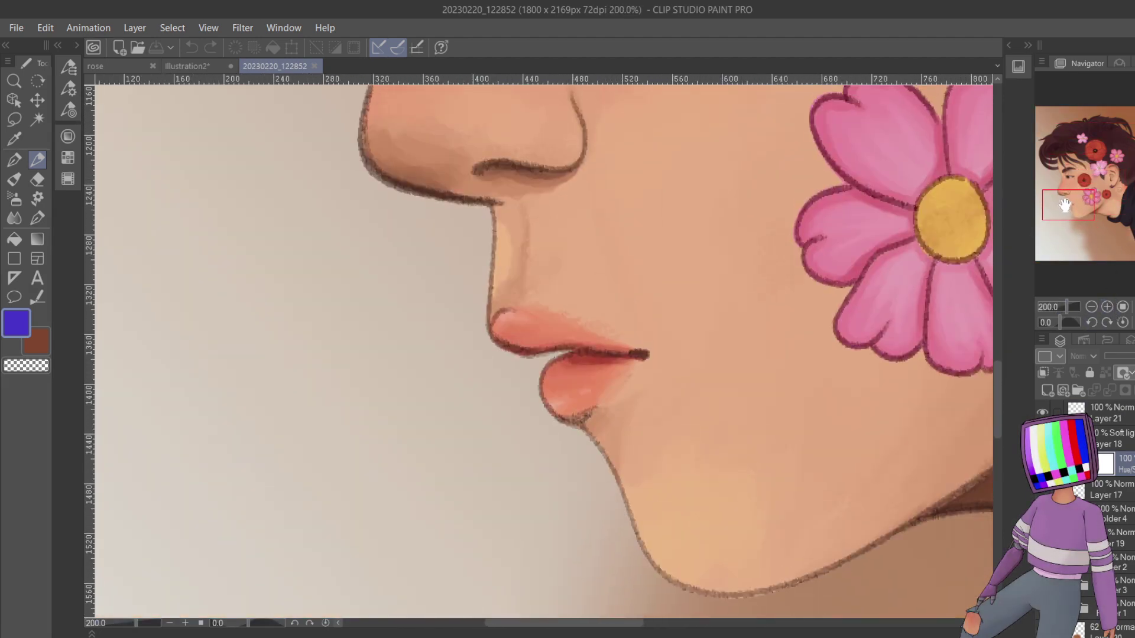
{"action": "left_click", "coordinate": [1107, 307]}
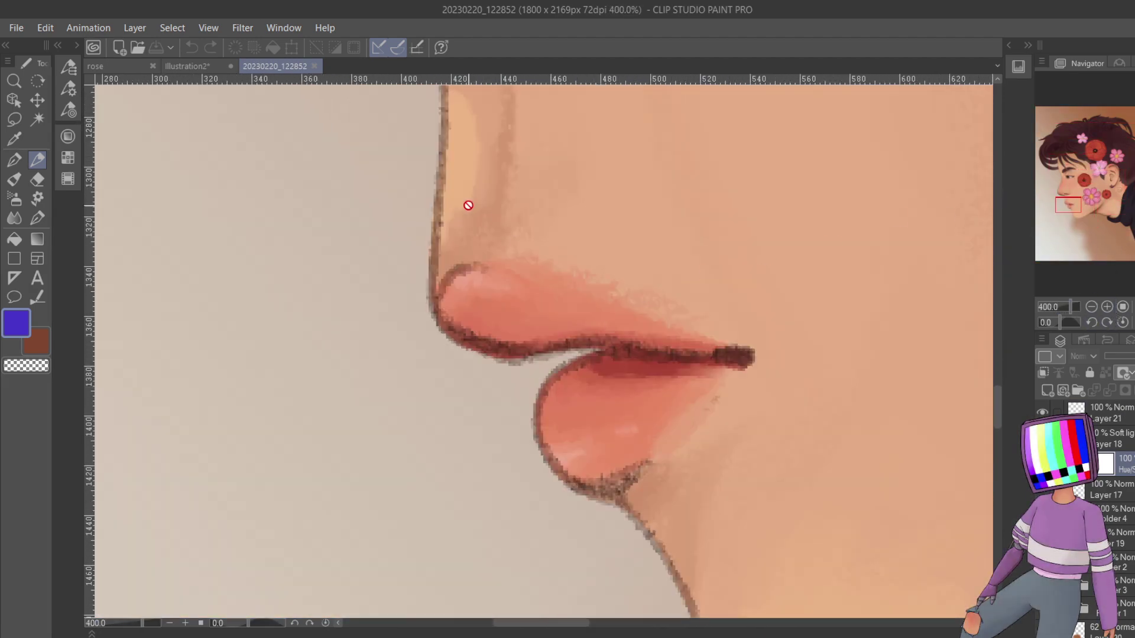
{"action": "left_click", "coordinate": [1092, 306]}
{"action": "left_click", "coordinate": [1092, 306]}
{"action": "left_click", "coordinate": [1092, 305]}
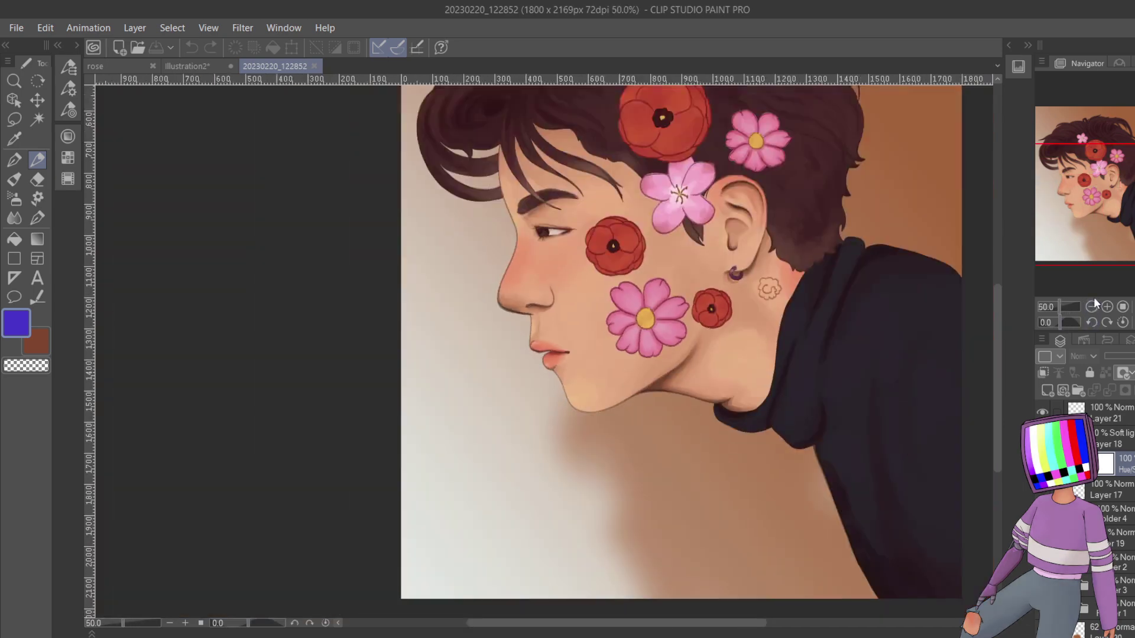
{"action": "left_click_drag", "start_coordinate": [1110, 213], "coordinate": [1113, 195]}
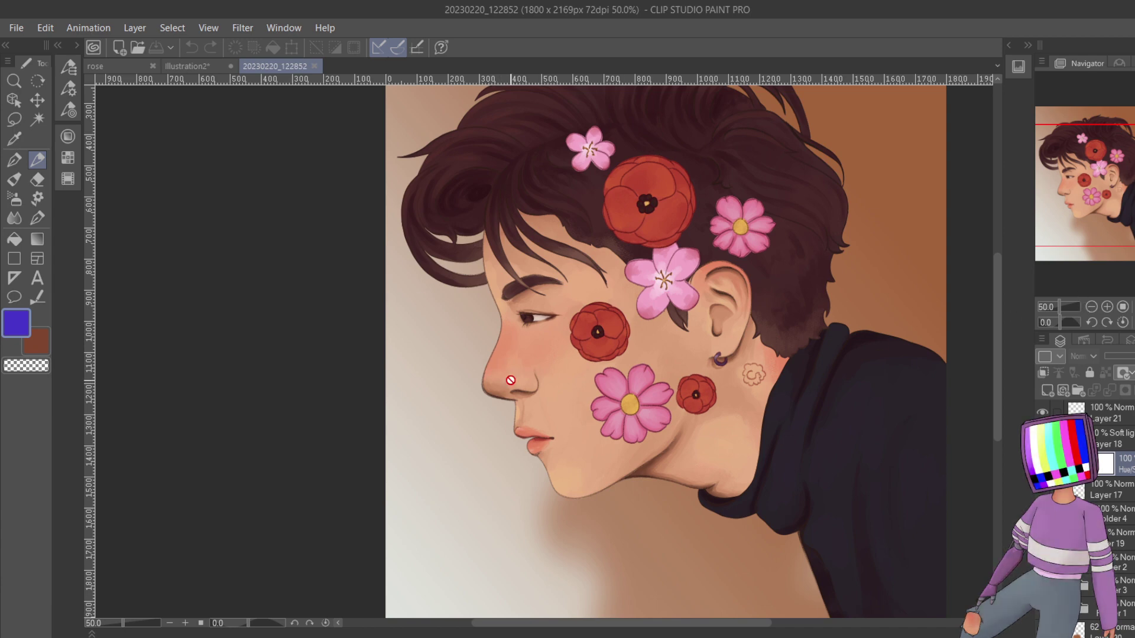
{"action": "left_click", "coordinate": [233, 66]}
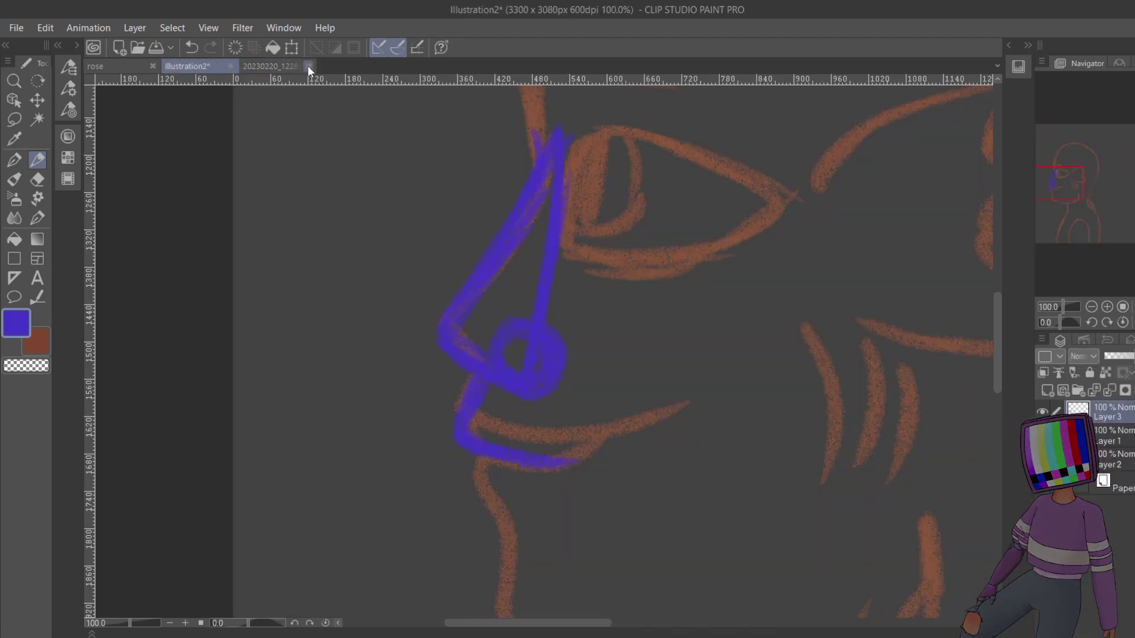
{"action": "left_click", "coordinate": [313, 66]}
- Draw the lower lip, mouth corner, chin and a jawline rising toward the ear in blue
{"action": "left_click_drag", "start_coordinate": [1075, 232], "coordinate": [1076, 240]}
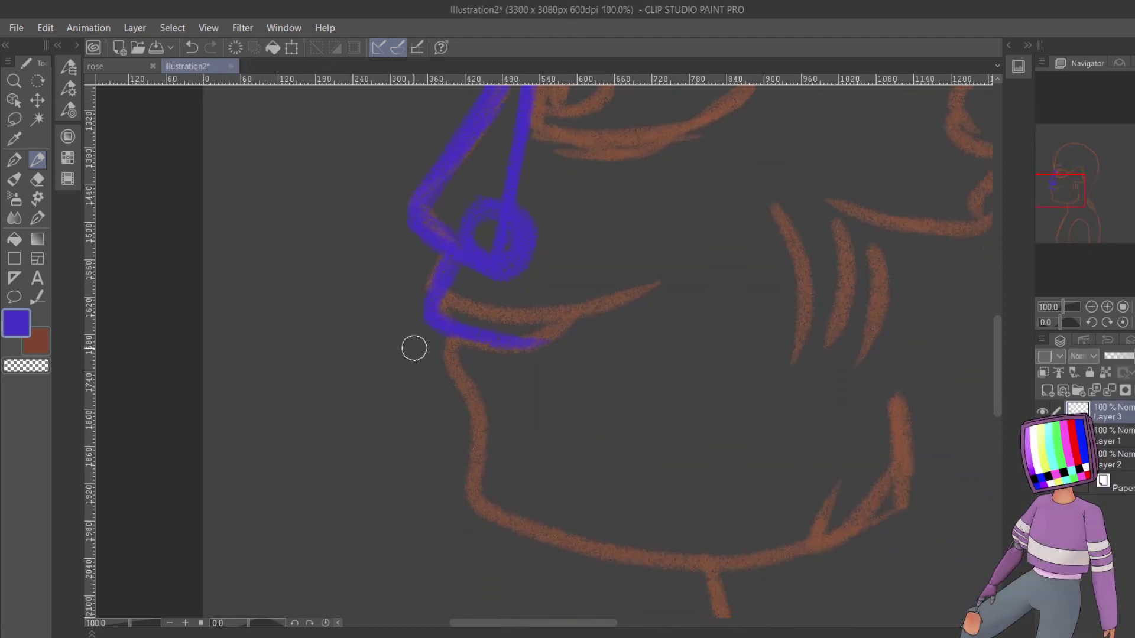
{"action": "left_click_drag", "start_coordinate": [446, 349], "coordinate": [499, 382]}
{"action": "left_click_drag", "start_coordinate": [563, 342], "coordinate": [552, 347]}
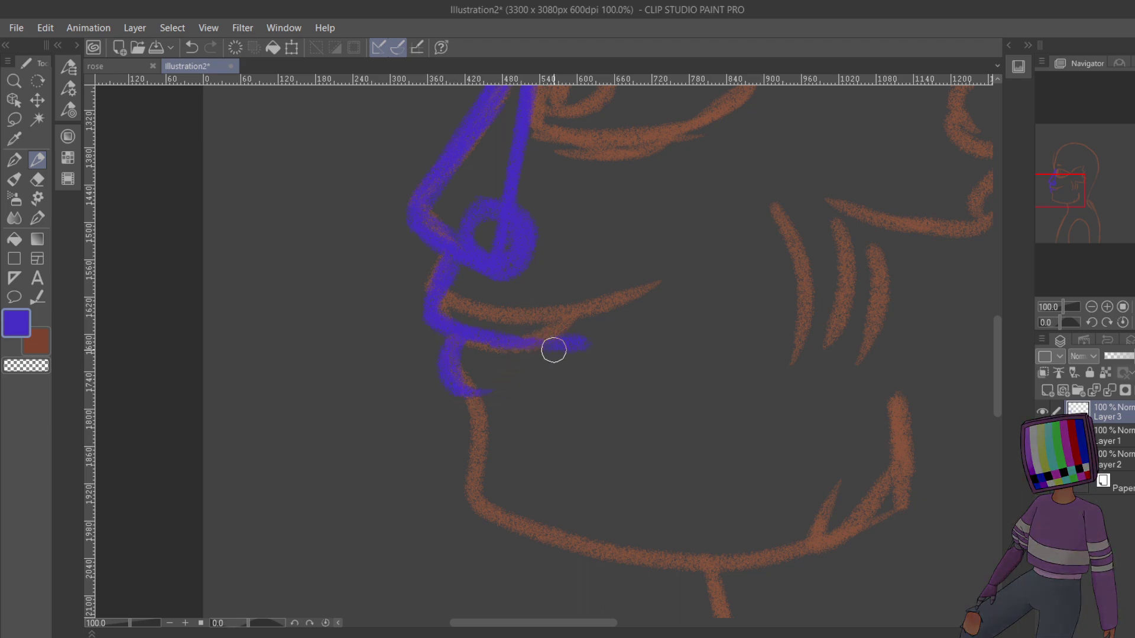
{"action": "mouse_move", "coordinate": [473, 395]}
{"action": "left_mouse_down"}
{"action": "mouse_move", "coordinate": [465, 458]}
{"action": "mouse_move", "coordinate": [680, 508]}
{"action": "left_mouse_up"}
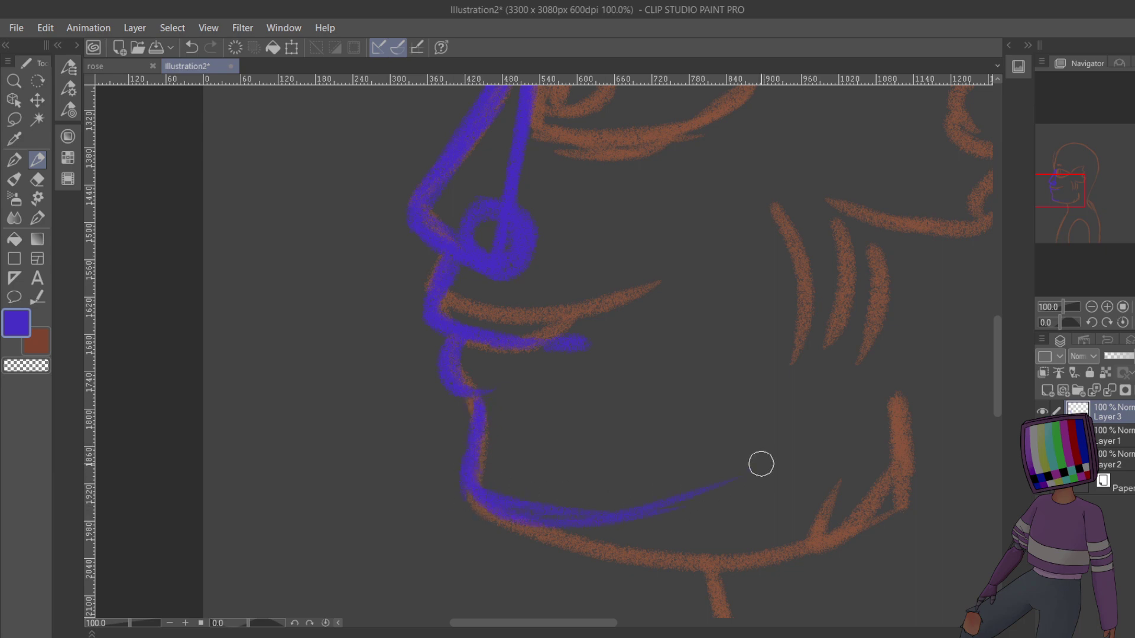
{"action": "mouse_move", "coordinate": [760, 464]}
{"action": "left_mouse_down"}
{"action": "mouse_move", "coordinate": [803, 449]}
{"action": "mouse_move", "coordinate": [844, 413]}
{"action": "mouse_move", "coordinate": [842, 386]}
{"action": "left_mouse_up"}
{"action": "left_click_drag", "start_coordinate": [609, 540], "coordinate": [757, 504]}
- Compare the blue profile with the brown sketch by toggling Layer 3 and Layer 1, leaving the brown sketch hidden
{"action": "left_click", "coordinate": [1042, 436]}
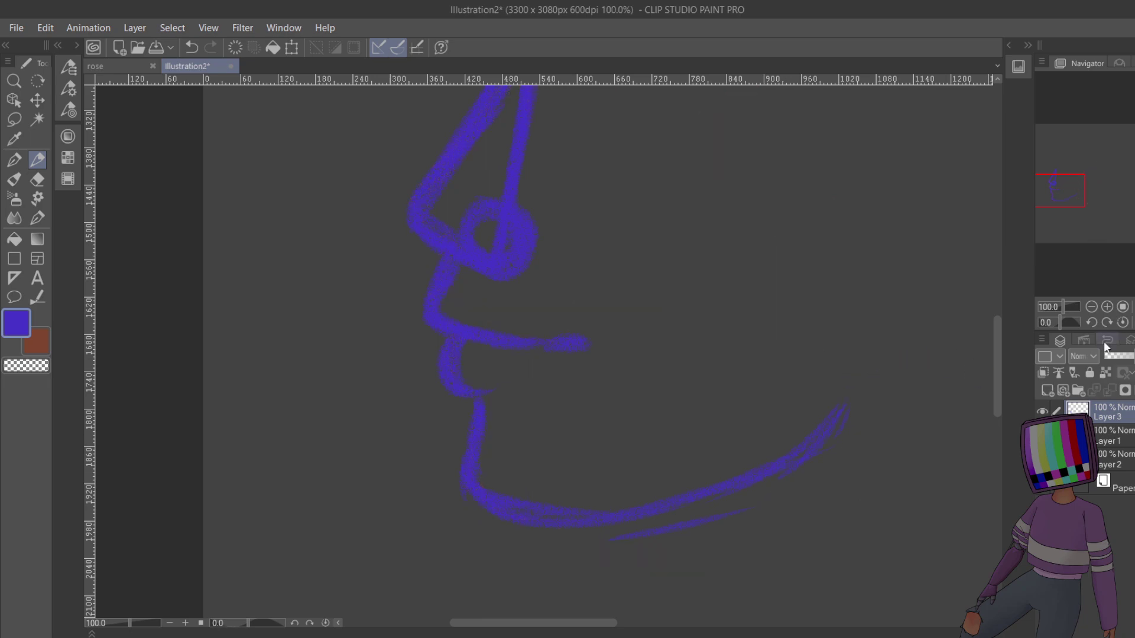
{"action": "left_click", "coordinate": [1092, 307]}
{"action": "left_click_drag", "start_coordinate": [1081, 276], "coordinate": [1090, 198]}
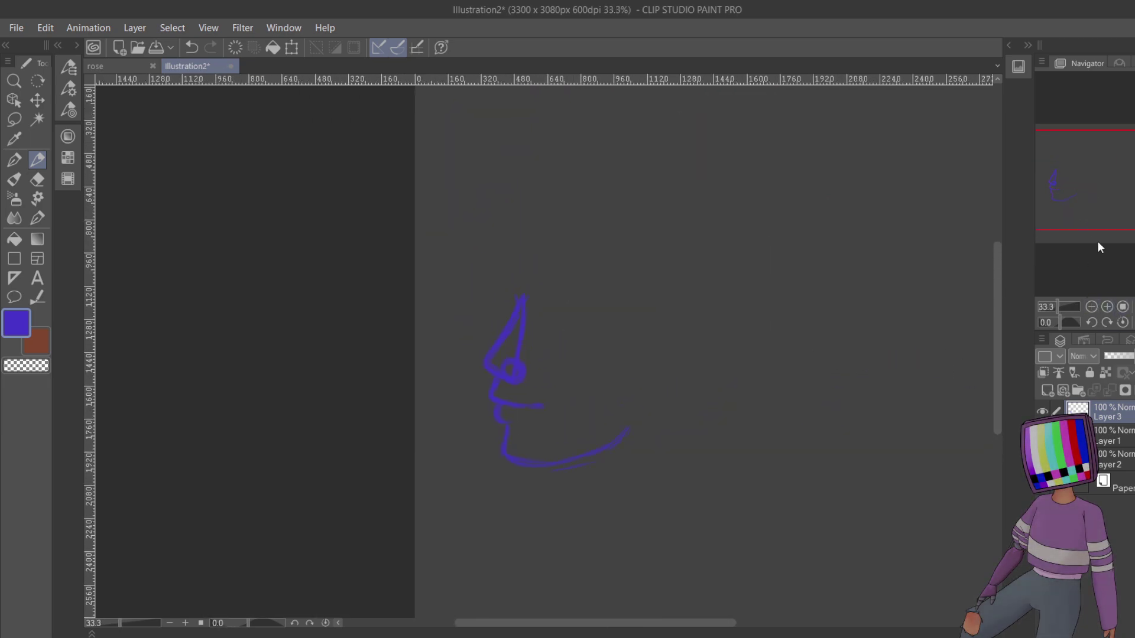
{"action": "left_click", "coordinate": [1108, 307]}
{"action": "left_click", "coordinate": [1109, 304]}
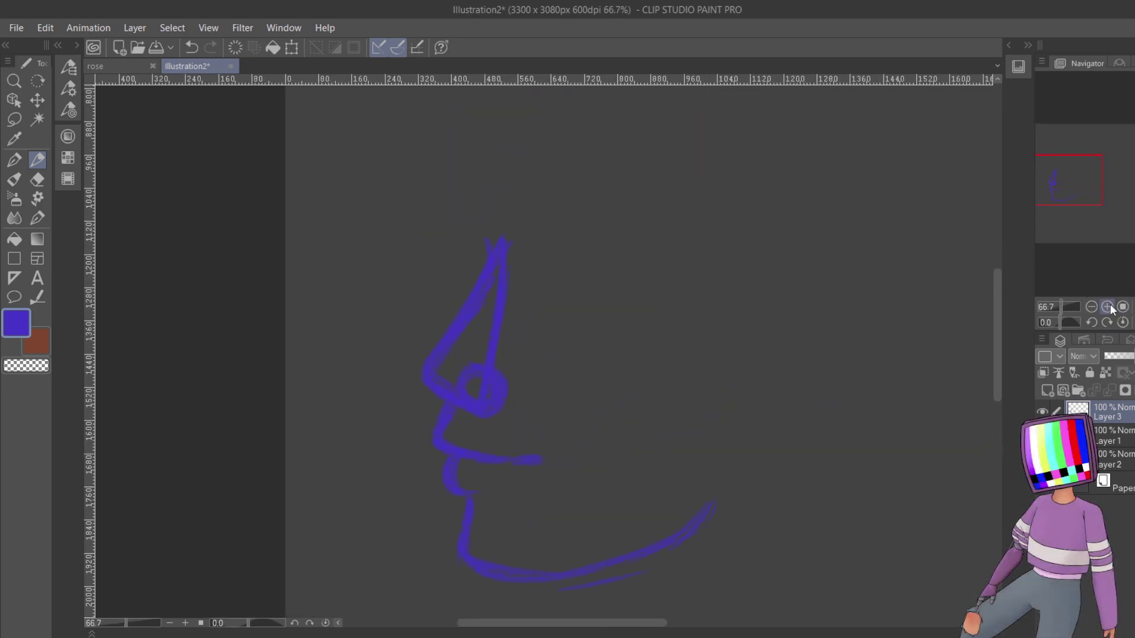
{"action": "left_click", "coordinate": [1042, 412]}
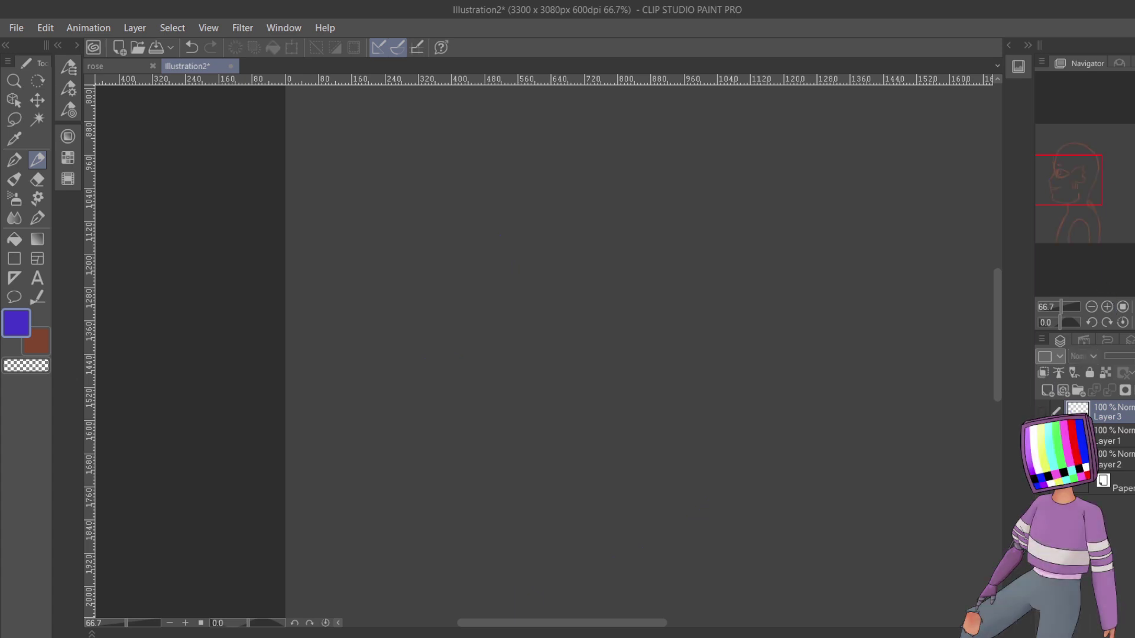
{"action": "left_click", "coordinate": [1042, 436]}
{"action": "left_click", "coordinate": [1043, 436]}
{"action": "left_click", "coordinate": [1042, 412]}
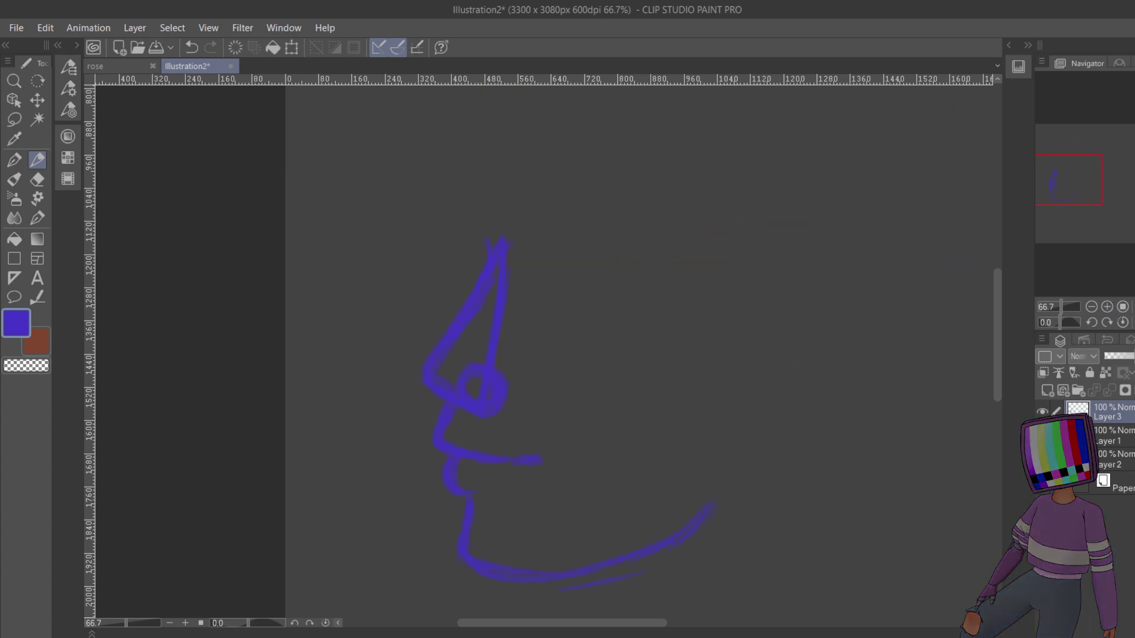
{"action": "left_click", "coordinate": [1042, 435]}
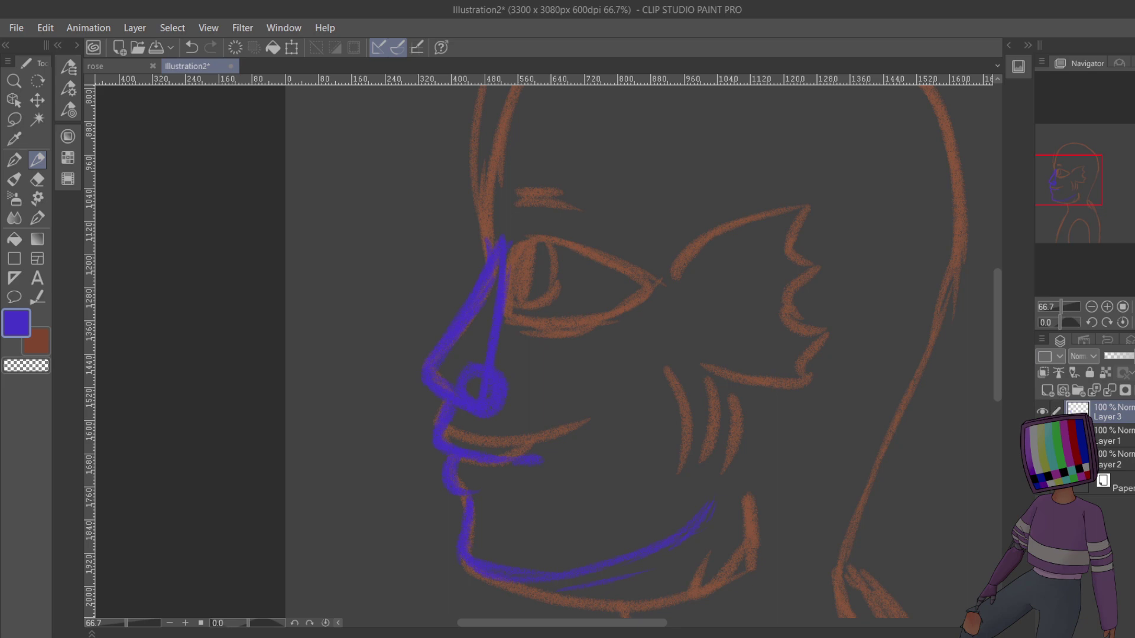
{"action": "left_click", "coordinate": [1042, 436]}
- Extend the blue nose bridge upward and draw the front of the neck curving down from beneath the jaw
{"action": "left_click_drag", "start_coordinate": [502, 253], "coordinate": [507, 221]}
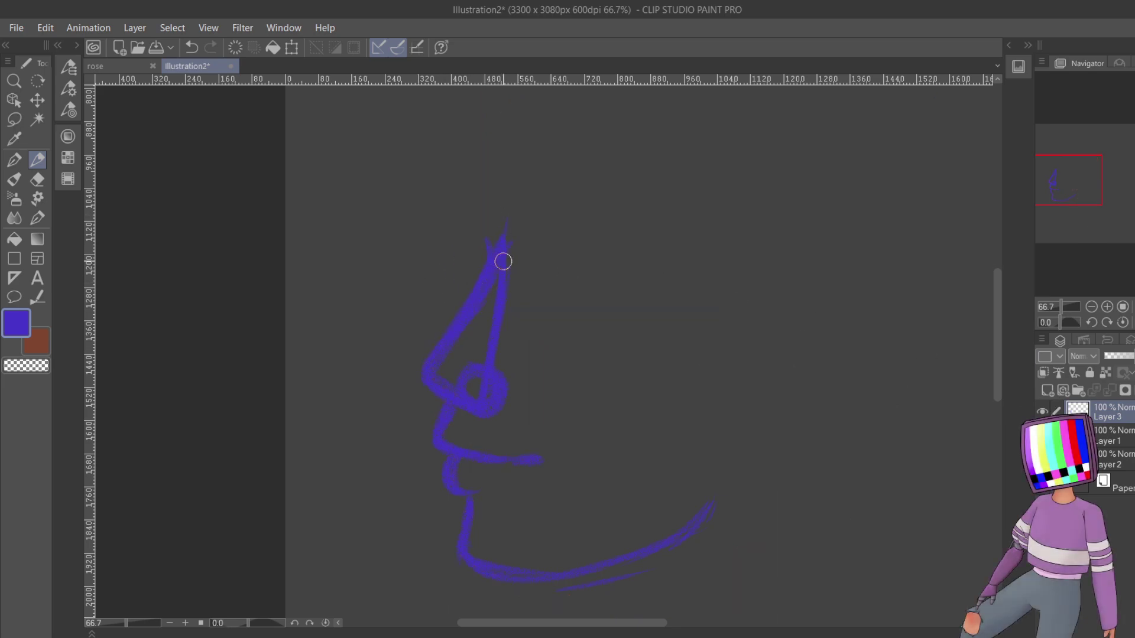
{"action": "left_click_drag", "start_coordinate": [1082, 193], "coordinate": [1084, 205]}
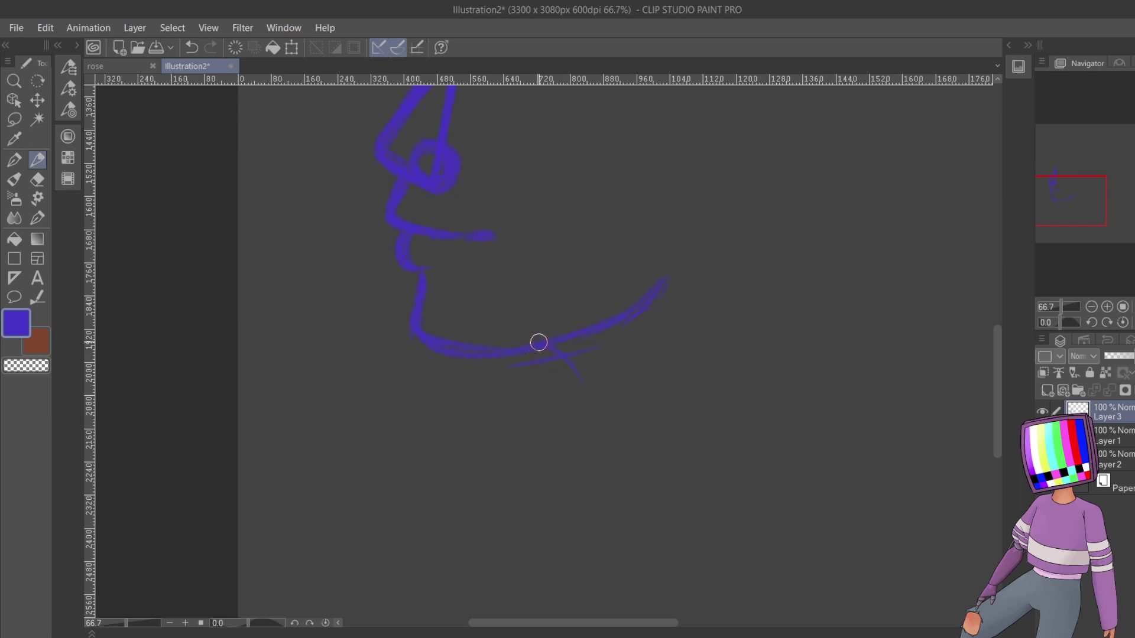
{"action": "left_click_drag", "start_coordinate": [553, 343], "coordinate": [578, 452]}
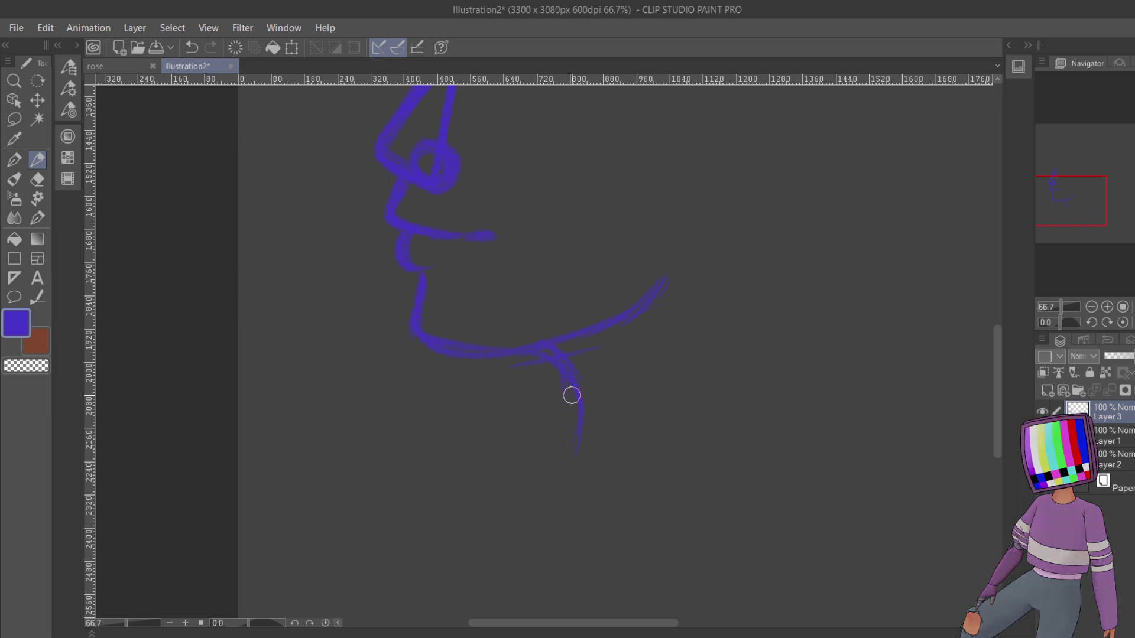
{"action": "left_click_drag", "start_coordinate": [572, 395], "coordinate": [562, 498]}
- Draw the forehead, a light arc for the top of the skull and a small teardrop-shaped ear in blue
{"action": "left_click", "coordinate": [1091, 307]}
{"action": "scroll", "coordinate": [449, 326], "scroll_direction": "up", "scroll_amount": 5}
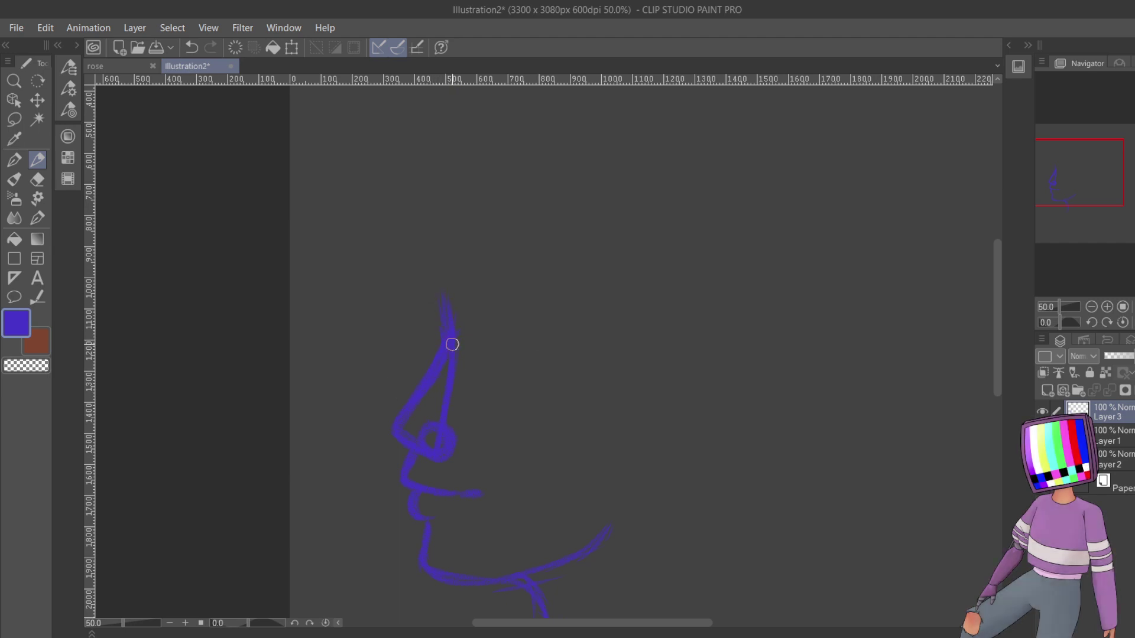
{"action": "left_click_drag", "start_coordinate": [451, 339], "coordinate": [454, 240]}
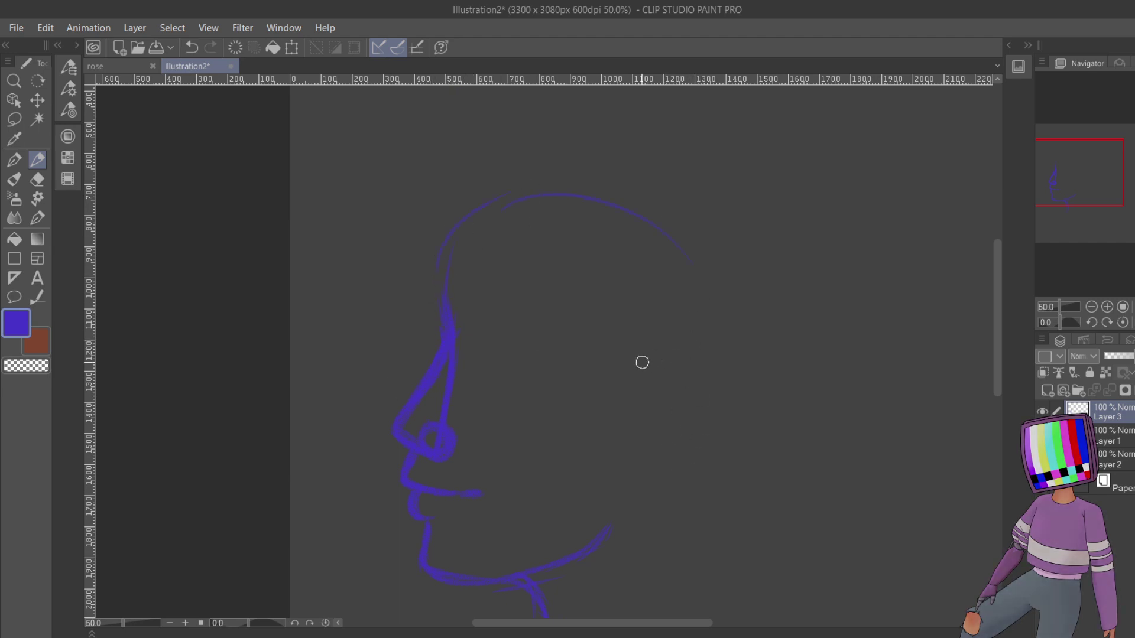
{"action": "mouse_move", "coordinate": [641, 360]}
{"action": "left_mouse_down"}
{"action": "mouse_move", "coordinate": [644, 383]}
{"action": "mouse_move", "coordinate": [640, 367]}
{"action": "mouse_move", "coordinate": [679, 398]}
{"action": "mouse_move", "coordinate": [638, 363]}
{"action": "left_mouse_up"}
{"action": "left_click", "coordinate": [1092, 307]}
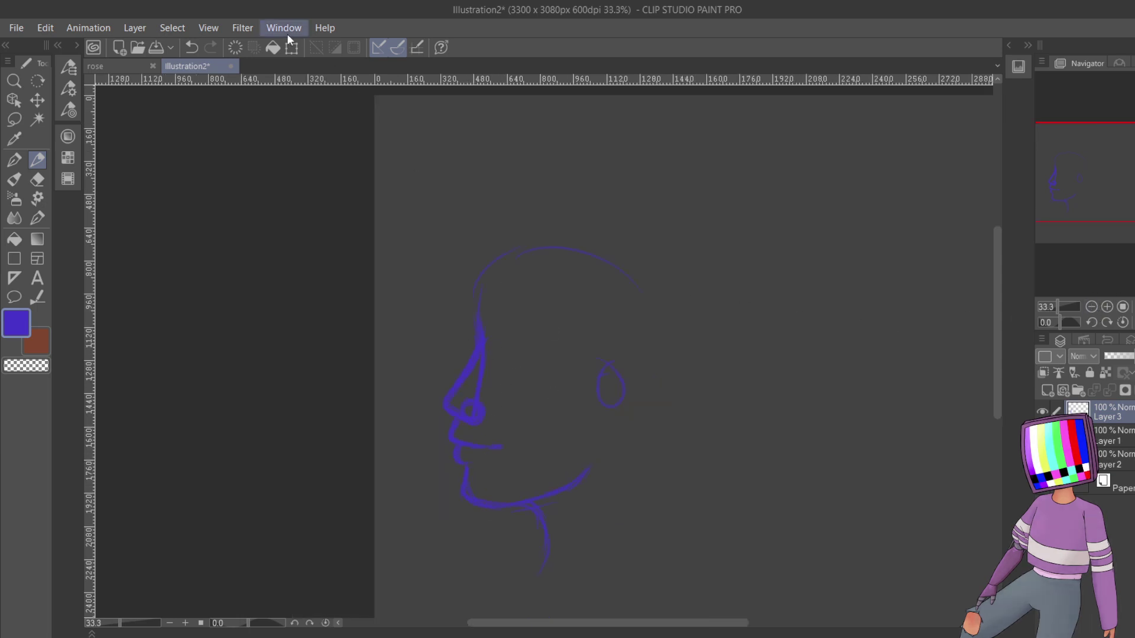
- Clear the blue head study from Layer 3 and draw a circle about 1240 px wide with the Ellipse figure tool
{"action": "key", "text": "Delete"}
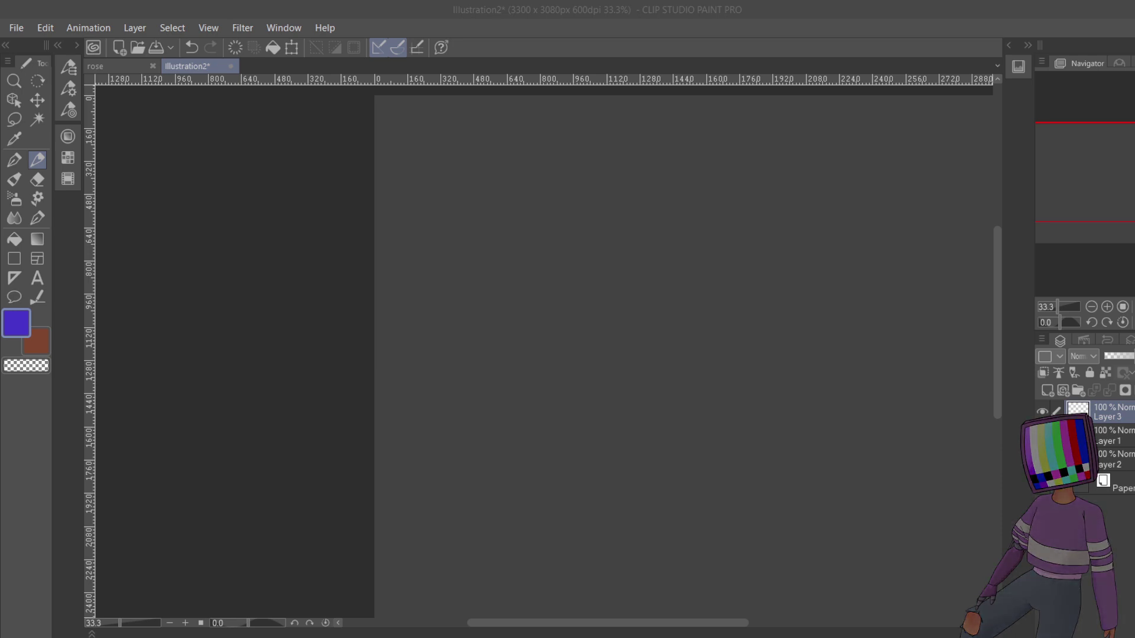
{"action": "key", "text": "alt+Tab"}
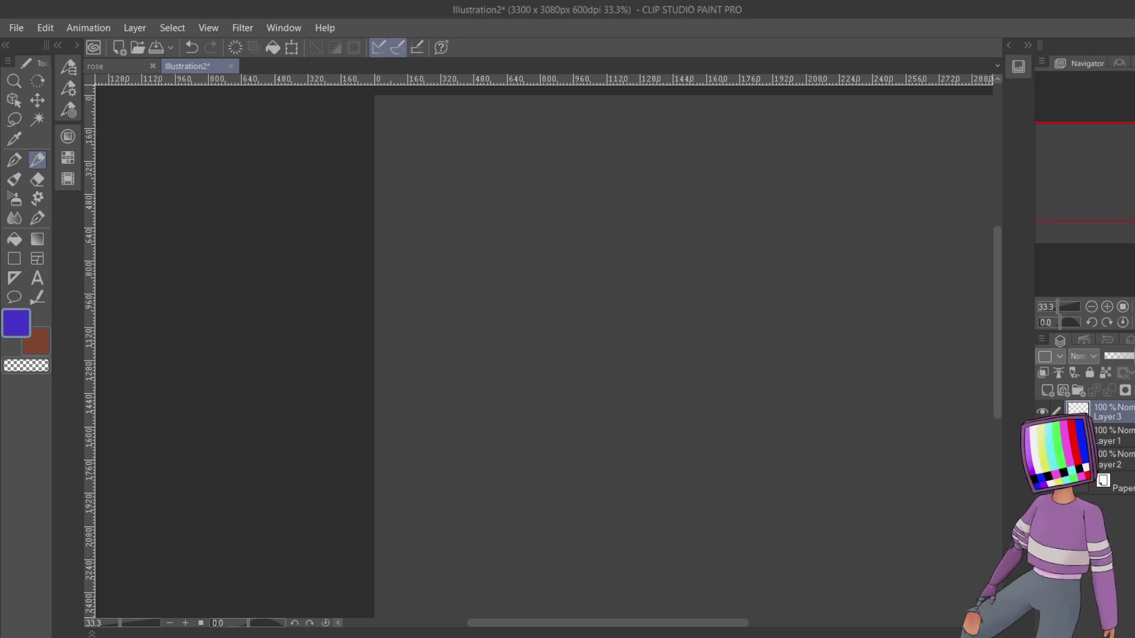
{"action": "left_click", "coordinate": [14, 258]}
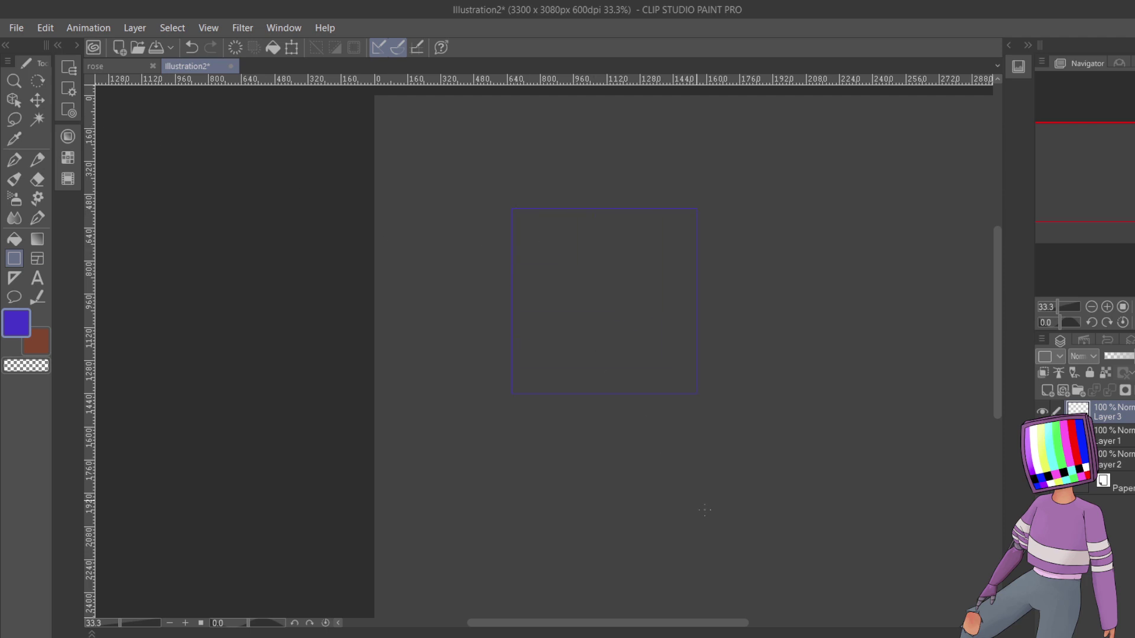
{"action": "left_click", "coordinate": [68, 67]}
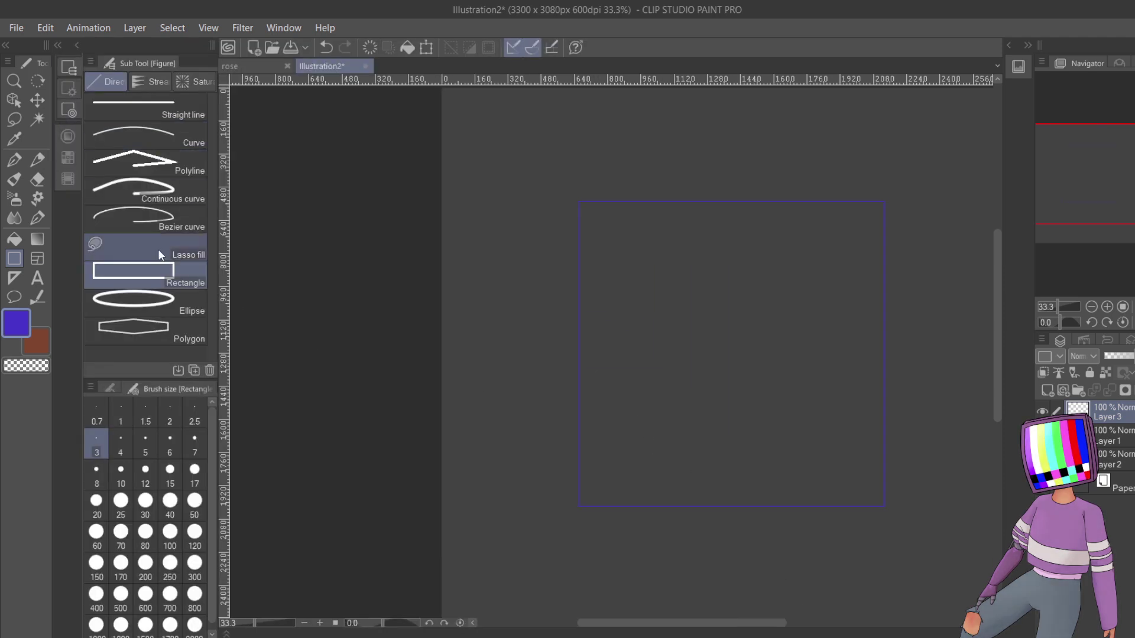
{"action": "left_click", "coordinate": [133, 300]}
{"action": "left_click", "coordinate": [76, 45]}
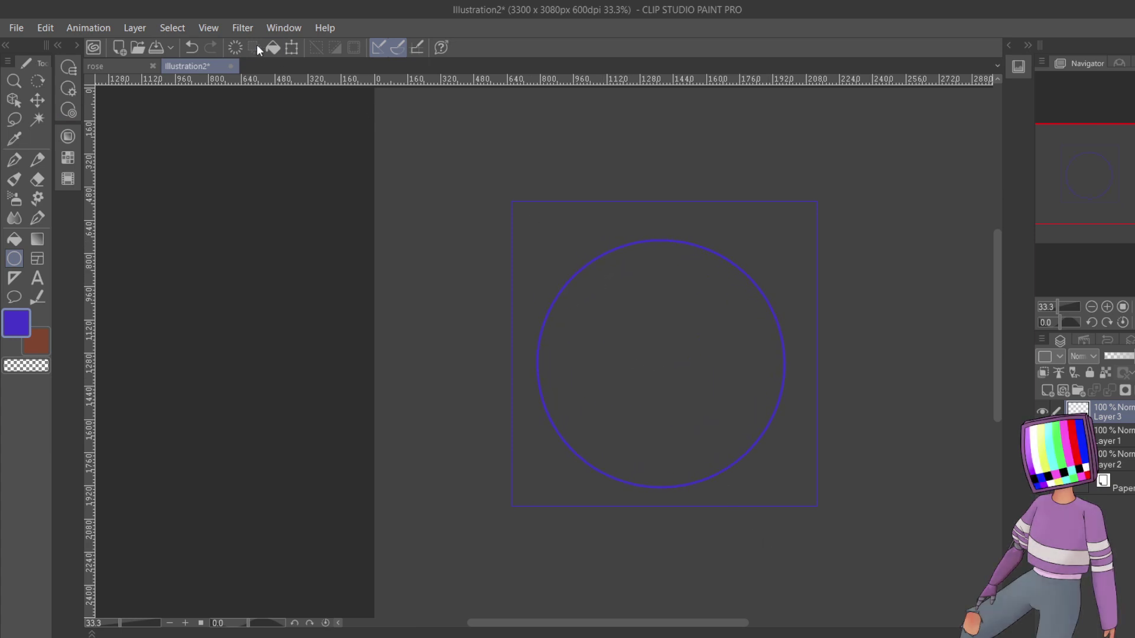
{"action": "left_click", "coordinate": [192, 48]}
{"action": "left_click_drag", "start_coordinate": [831, 524], "coordinate": [825, 521]}
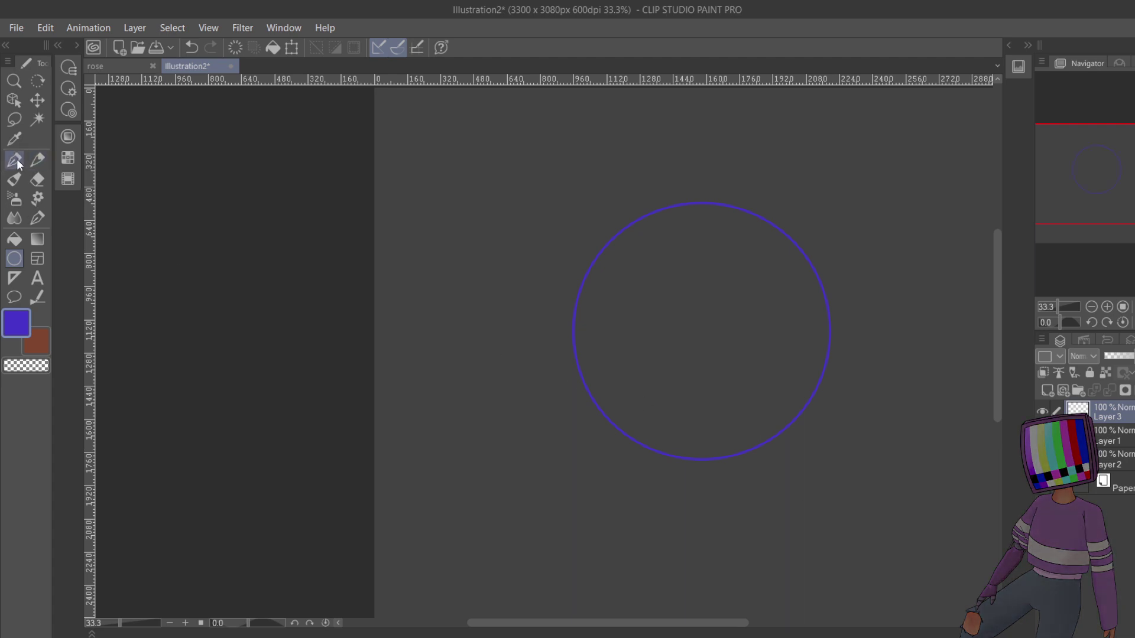
- Sketch a rough freehand square around the circle with the pencil, along its sides and base
{"action": "left_click", "coordinate": [37, 159]}
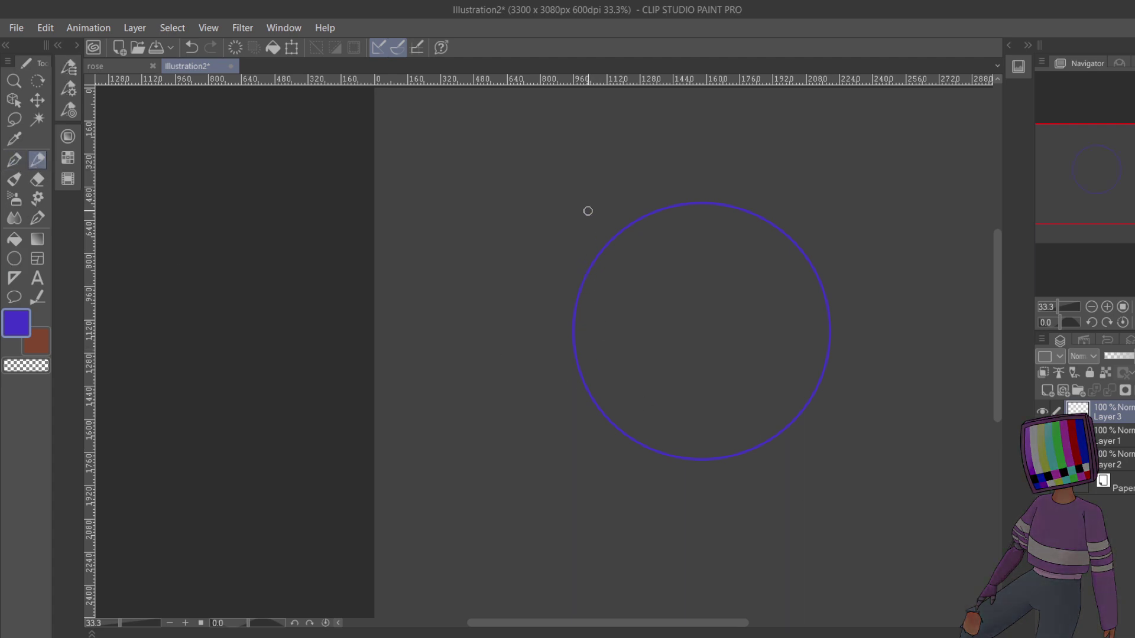
{"action": "mouse_move", "coordinate": [583, 213]}
{"action": "left_mouse_down"}
{"action": "mouse_move", "coordinate": [578, 367]}
{"action": "mouse_move", "coordinate": [591, 483]}
{"action": "mouse_move", "coordinate": [657, 447]}
{"action": "mouse_move", "coordinate": [825, 451]}
{"action": "left_mouse_up"}
{"action": "left_click_drag", "start_coordinate": [825, 216], "coordinate": [833, 278]}
{"action": "left_click", "coordinate": [1106, 306]}
{"action": "mouse_move", "coordinate": [1112, 218]}
{"action": "left_mouse_down"}
{"action": "mouse_move", "coordinate": [1108, 183]}
{"action": "mouse_move", "coordinate": [1031, 172]}
{"action": "left_mouse_up"}
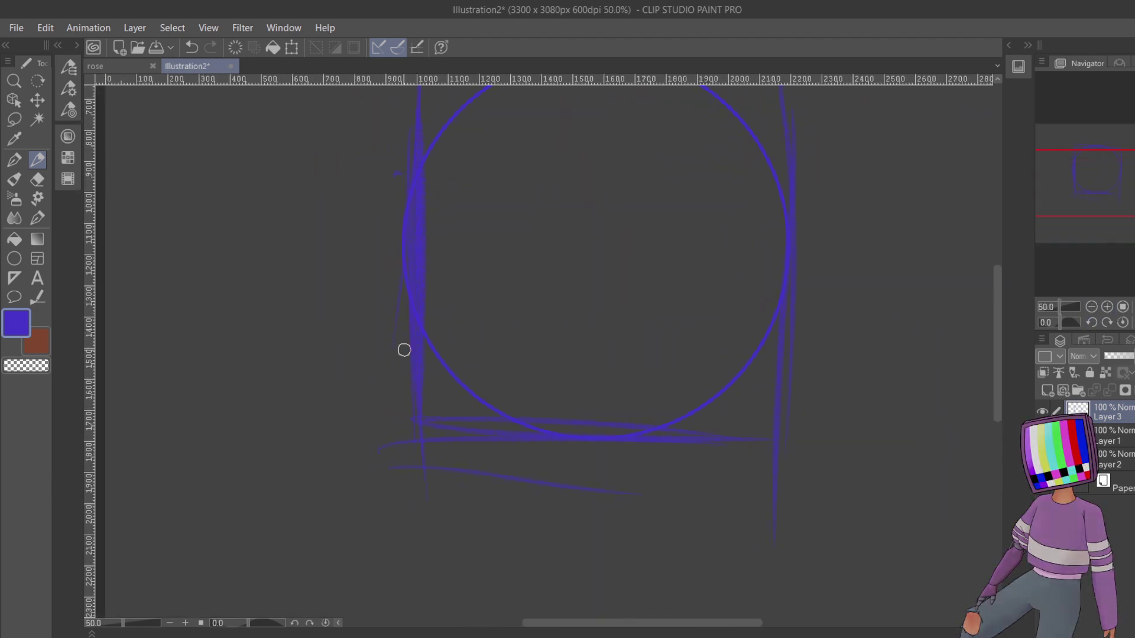
- Sketch the jaw in blue, curving up inside the circle from a chin placed just below the square's base, and darken the face line
{"action": "mouse_move", "coordinate": [633, 420]}
{"action": "left_mouse_down"}
{"action": "mouse_move", "coordinate": [473, 470]}
{"action": "mouse_move", "coordinate": [567, 447]}
{"action": "left_mouse_up"}
{"action": "mouse_move", "coordinate": [423, 339]}
{"action": "left_mouse_down"}
{"action": "mouse_move", "coordinate": [427, 433]}
{"action": "mouse_move", "coordinate": [463, 472]}
{"action": "mouse_move", "coordinate": [440, 473]}
{"action": "mouse_move", "coordinate": [573, 432]}
{"action": "mouse_move", "coordinate": [596, 440]}
{"action": "left_mouse_up"}
{"action": "mouse_move", "coordinate": [638, 328]}
{"action": "left_mouse_down"}
{"action": "mouse_move", "coordinate": [606, 413]}
{"action": "mouse_move", "coordinate": [534, 454]}
{"action": "mouse_move", "coordinate": [426, 480]}
{"action": "left_mouse_up"}
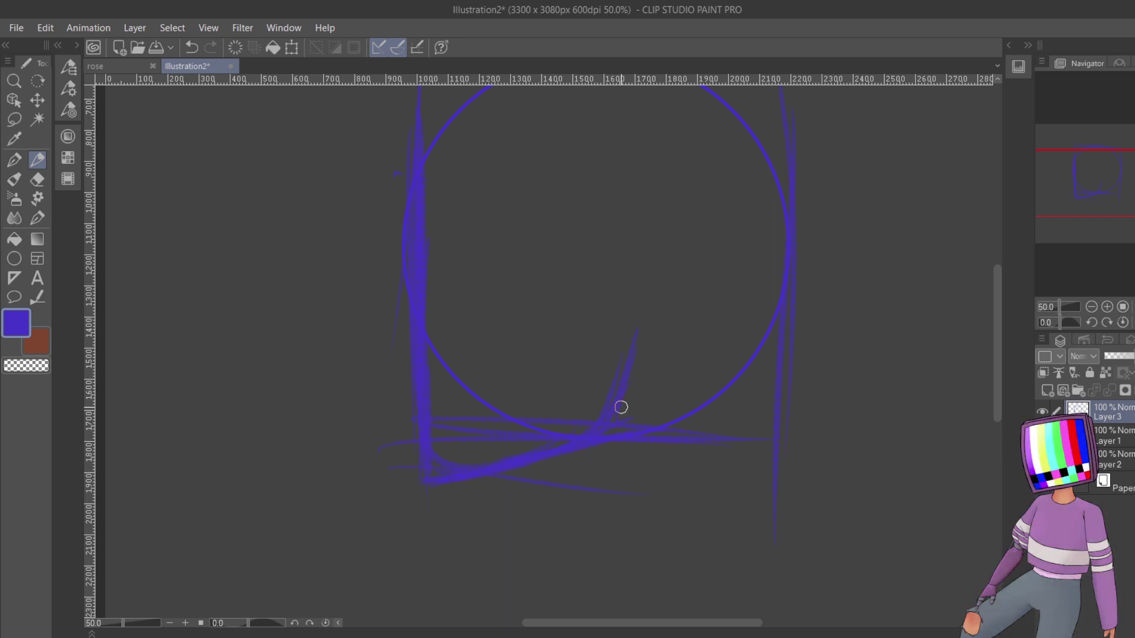
- Thicken the forehead and top of the skull along the circle and draw the back of the head curving down into the nape
{"action": "left_click_drag", "start_coordinate": [1098, 213], "coordinate": [1098, 201]}
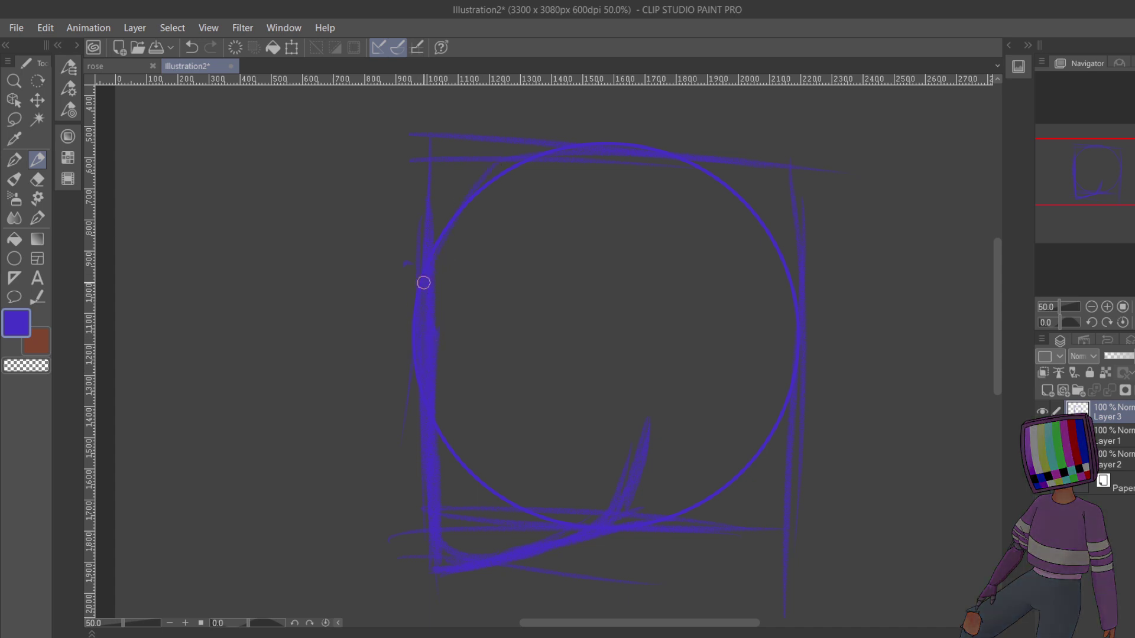
{"action": "left_click_drag", "start_coordinate": [421, 280], "coordinate": [520, 165]}
{"action": "left_click_drag", "start_coordinate": [430, 250], "coordinate": [570, 150]}
{"action": "mouse_move", "coordinate": [481, 188]}
{"action": "left_mouse_down"}
{"action": "mouse_move", "coordinate": [557, 162]}
{"action": "mouse_move", "coordinate": [692, 166]}
{"action": "mouse_move", "coordinate": [740, 233]}
{"action": "left_mouse_up"}
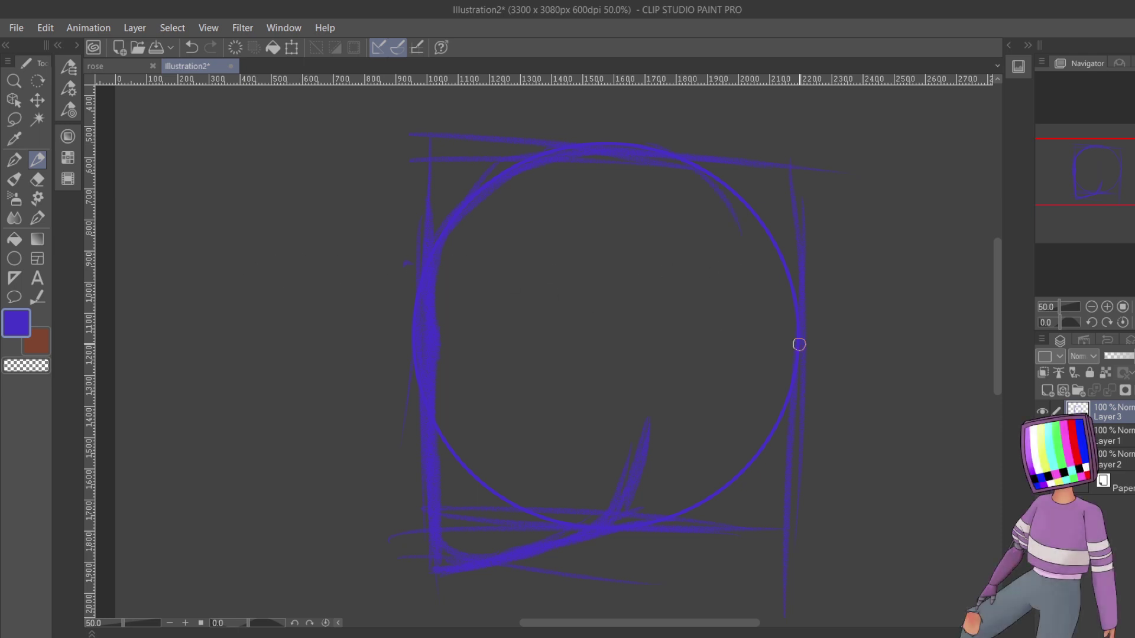
{"action": "left_click_drag", "start_coordinate": [1115, 172], "coordinate": [1115, 196]}
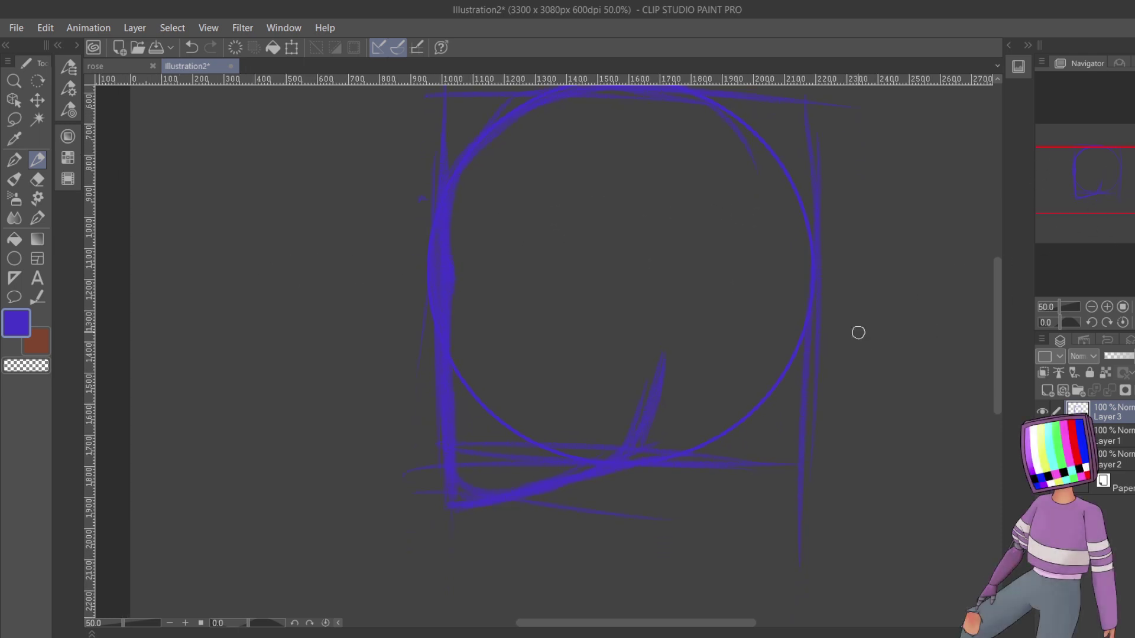
{"action": "mouse_move", "coordinate": [766, 143]}
{"action": "left_mouse_down"}
{"action": "mouse_move", "coordinate": [790, 307]}
{"action": "mouse_move", "coordinate": [772, 178]}
{"action": "mouse_move", "coordinate": [785, 364]}
{"action": "mouse_move", "coordinate": [761, 356]}
{"action": "mouse_move", "coordinate": [787, 307]}
{"action": "mouse_move", "coordinate": [768, 361]}
{"action": "left_mouse_up"}
{"action": "mouse_move", "coordinate": [765, 534]}
{"action": "left_mouse_down"}
{"action": "mouse_move", "coordinate": [733, 413]}
{"action": "mouse_move", "coordinate": [772, 533]}
{"action": "left_mouse_up"}
- Set the drawing colour to purple (hue 264) and trace the face profile from forehead through nose, lips and chin to the jaw
{"action": "left_click", "coordinate": [68, 136]}
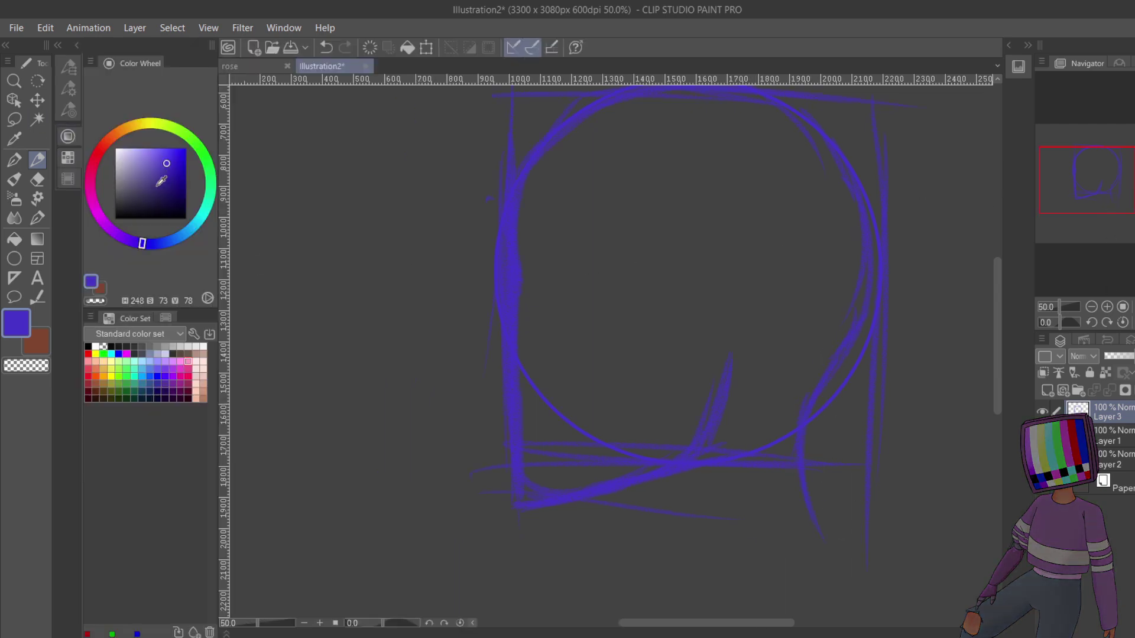
{"action": "left_click", "coordinate": [135, 243]}
{"action": "left_click_drag", "start_coordinate": [135, 243], "coordinate": [123, 237]}
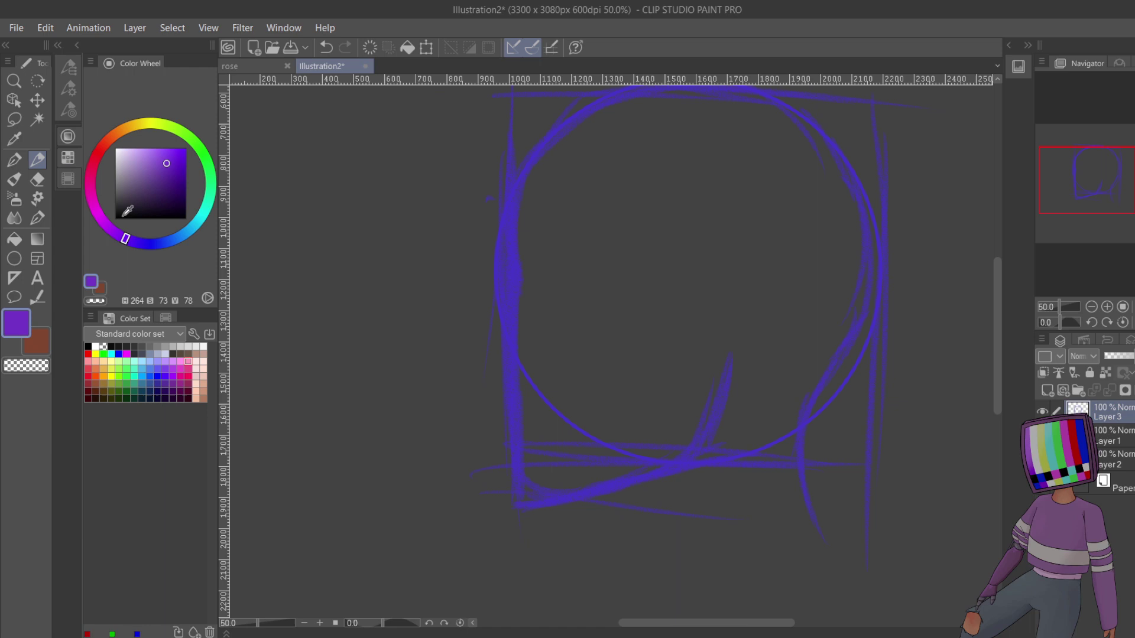
{"action": "left_click", "coordinate": [77, 46]}
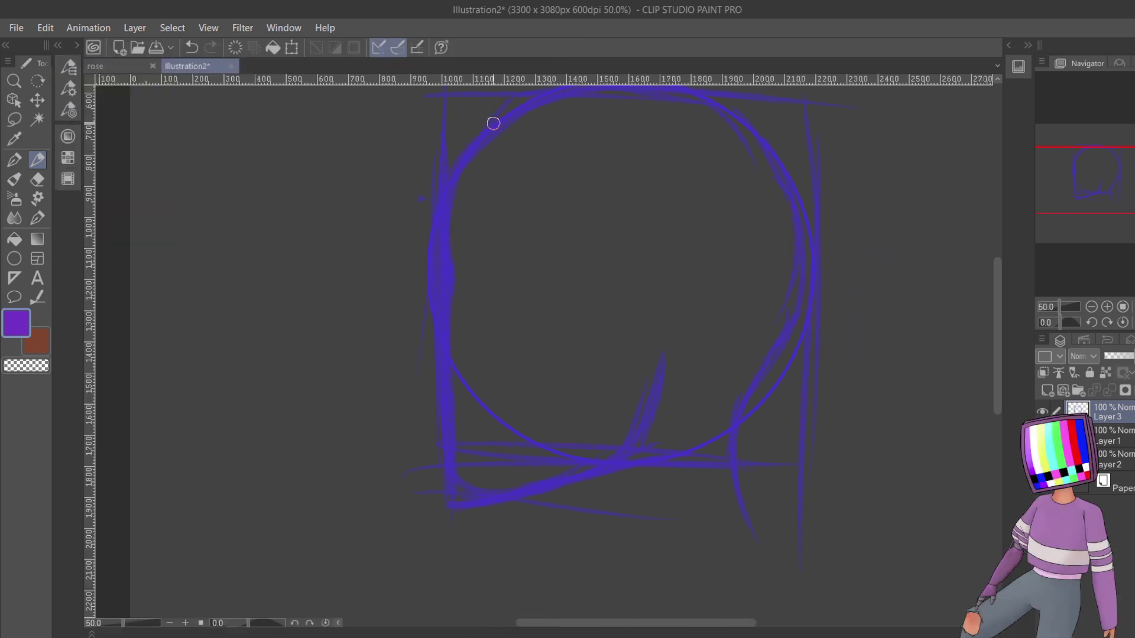
{"action": "mouse_move", "coordinate": [493, 123]}
{"action": "left_mouse_down"}
{"action": "mouse_move", "coordinate": [438, 184]}
{"action": "mouse_move", "coordinate": [476, 159]}
{"action": "mouse_move", "coordinate": [457, 271]}
{"action": "mouse_move", "coordinate": [449, 214]}
{"action": "mouse_move", "coordinate": [444, 306]}
{"action": "mouse_move", "coordinate": [449, 254]}
{"action": "mouse_move", "coordinate": [441, 307]}
{"action": "mouse_move", "coordinate": [414, 355]}
{"action": "mouse_move", "coordinate": [429, 378]}
{"action": "mouse_move", "coordinate": [417, 361]}
{"action": "mouse_move", "coordinate": [443, 365]}
{"action": "mouse_move", "coordinate": [440, 408]}
{"action": "mouse_move", "coordinate": [461, 414]}
{"action": "mouse_move", "coordinate": [440, 388]}
{"action": "mouse_move", "coordinate": [491, 416]}
{"action": "mouse_move", "coordinate": [447, 424]}
{"action": "mouse_move", "coordinate": [450, 472]}
{"action": "mouse_move", "coordinate": [510, 489]}
{"action": "mouse_move", "coordinate": [472, 502]}
{"action": "mouse_move", "coordinate": [535, 495]}
{"action": "mouse_move", "coordinate": [645, 435]}
{"action": "mouse_move", "coordinate": [595, 480]}
{"action": "mouse_move", "coordinate": [664, 353]}
{"action": "left_mouse_up"}
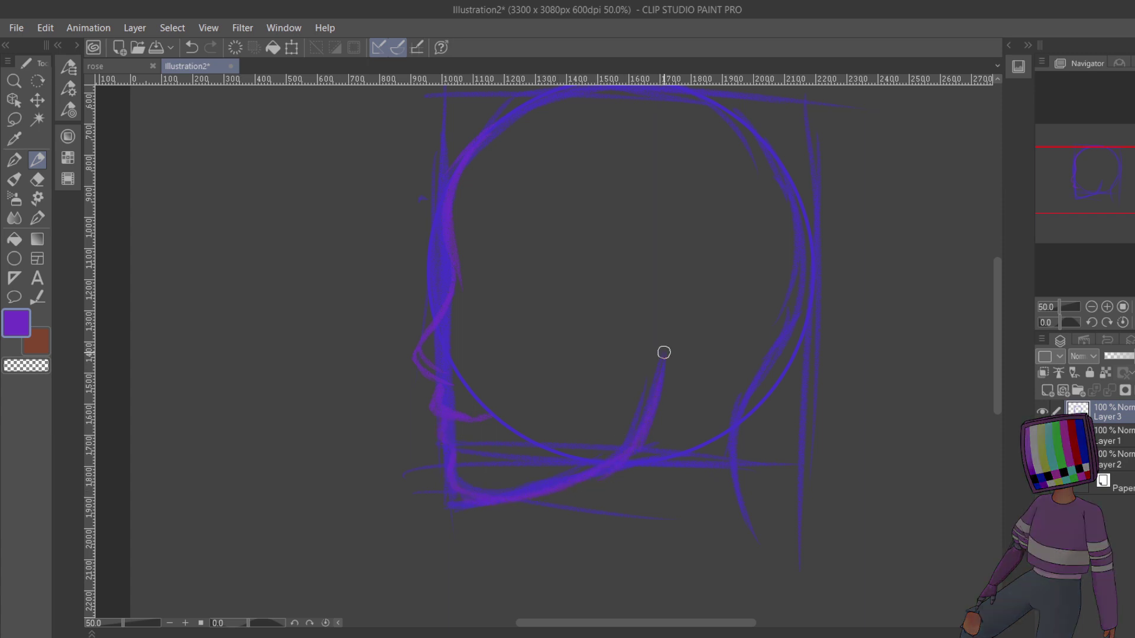
- Draw the eyebrow, a small eye and an oval ear in purple, plus the front and back lines of the neck
{"action": "mouse_move", "coordinate": [480, 268]}
{"action": "left_mouse_down"}
{"action": "mouse_move", "coordinate": [519, 284]}
{"action": "mouse_move", "coordinate": [474, 236]}
{"action": "mouse_move", "coordinate": [551, 241]}
{"action": "left_mouse_up"}
{"action": "mouse_move", "coordinate": [660, 266]}
{"action": "left_mouse_down"}
{"action": "mouse_move", "coordinate": [687, 286]}
{"action": "mouse_move", "coordinate": [657, 290]}
{"action": "mouse_move", "coordinate": [704, 283]}
{"action": "mouse_move", "coordinate": [663, 331]}
{"action": "mouse_move", "coordinate": [697, 253]}
{"action": "mouse_move", "coordinate": [663, 268]}
{"action": "mouse_move", "coordinate": [715, 313]}
{"action": "mouse_move", "coordinate": [680, 246]}
{"action": "mouse_move", "coordinate": [707, 281]}
{"action": "left_mouse_up"}
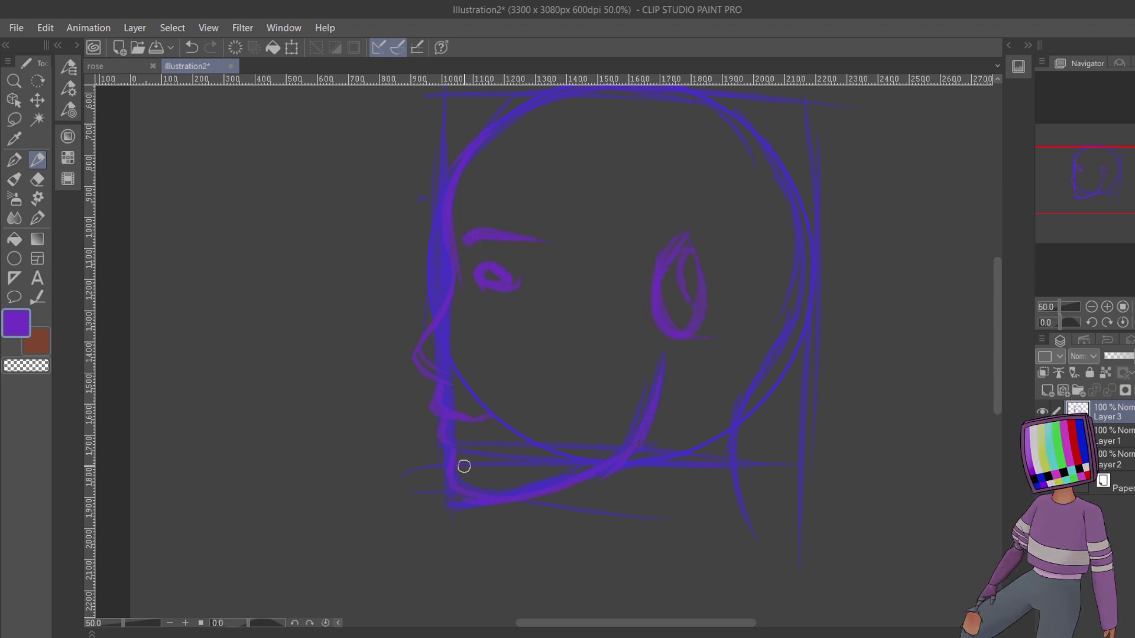
{"action": "left_click_drag", "start_coordinate": [564, 500], "coordinate": [548, 494]}
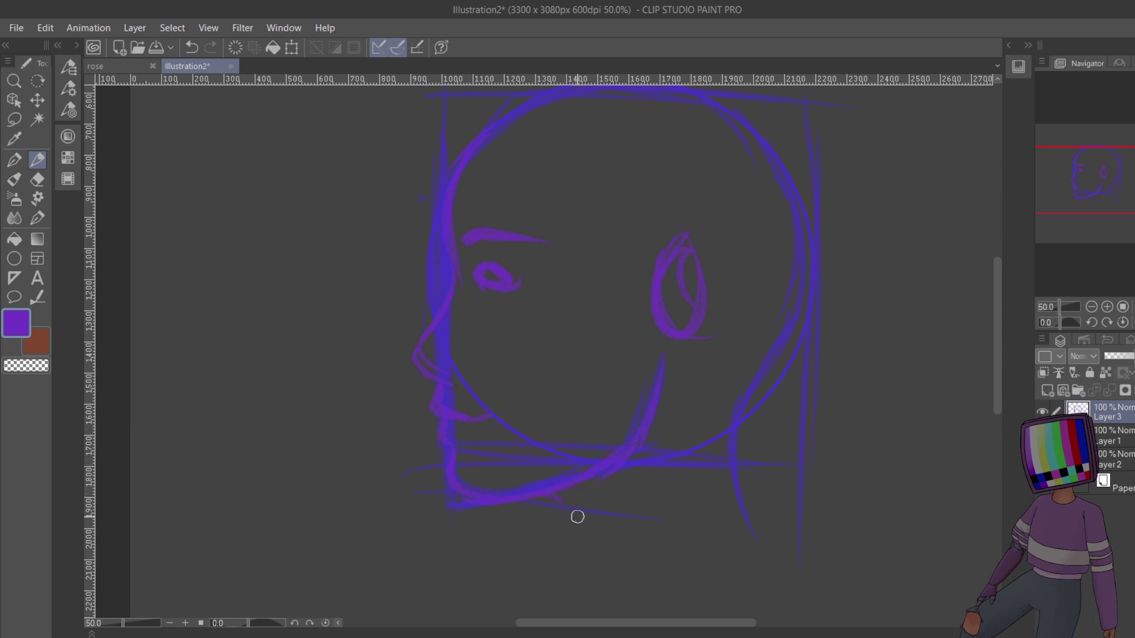
{"action": "left_click_drag", "start_coordinate": [582, 545], "coordinate": [562, 598]}
{"action": "left_click_drag", "start_coordinate": [734, 458], "coordinate": [766, 559]}
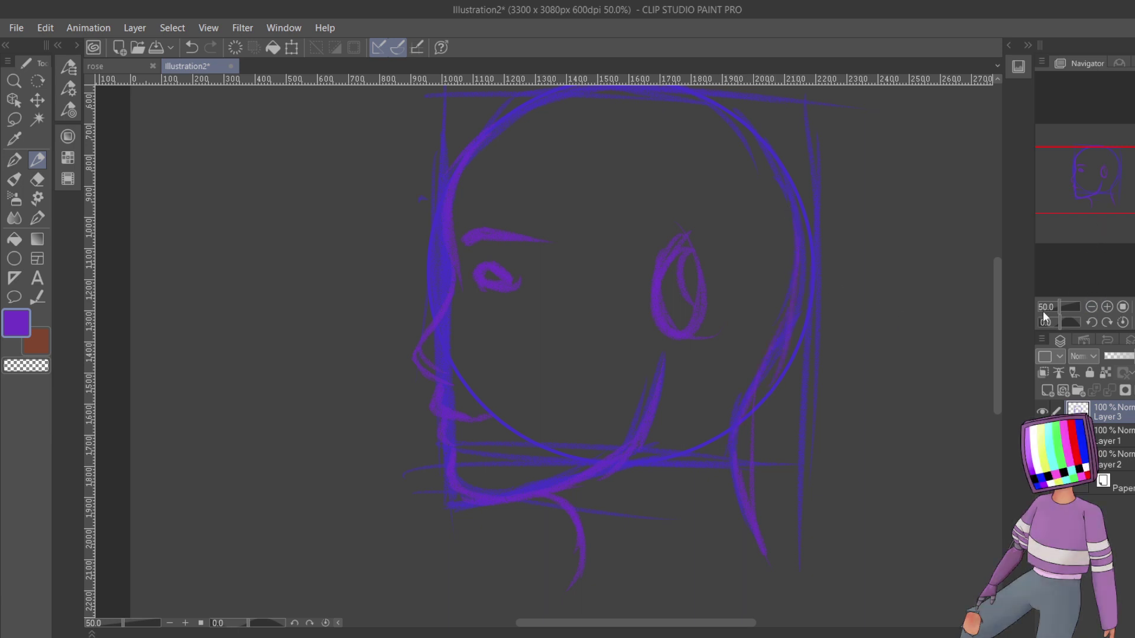
- Show the brown sketch on Layer 1, move the purple head over it to line up the profiles, and hide Layer 1 again
{"action": "left_click", "coordinate": [1092, 307]}
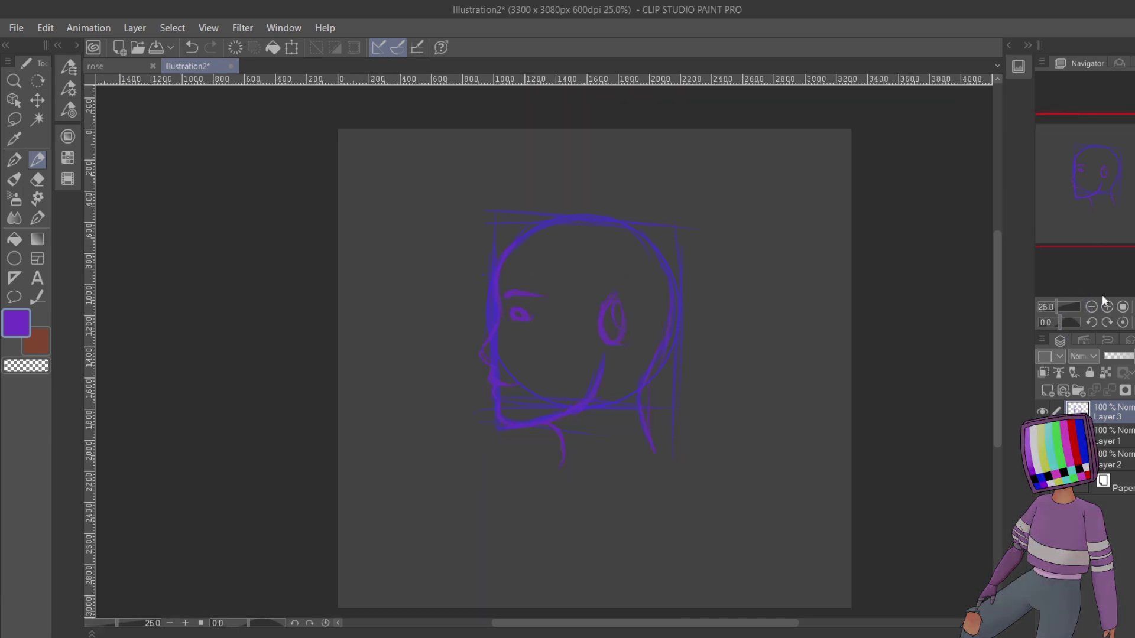
{"action": "left_click", "coordinate": [1043, 436]}
{"action": "left_click", "coordinate": [1042, 436]}
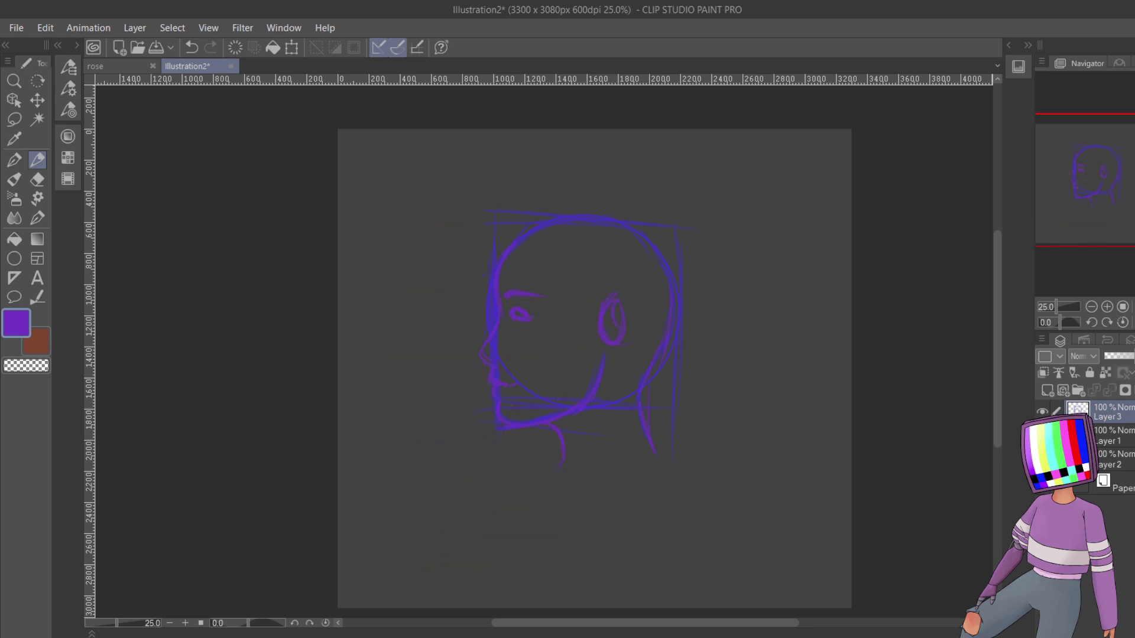
{"action": "left_click", "coordinate": [1042, 436]}
{"action": "key", "text": "ctrl+t"}
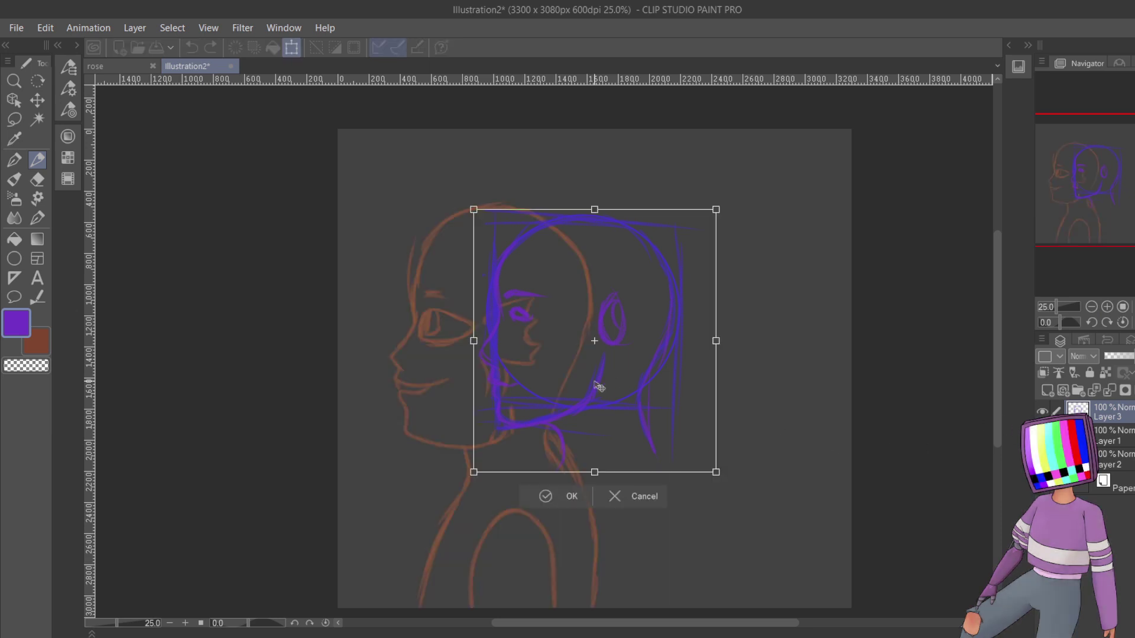
{"action": "mouse_move", "coordinate": [618, 403]}
{"action": "left_mouse_down"}
{"action": "mouse_move", "coordinate": [515, 464]}
{"action": "mouse_move", "coordinate": [525, 405]}
{"action": "left_mouse_up"}
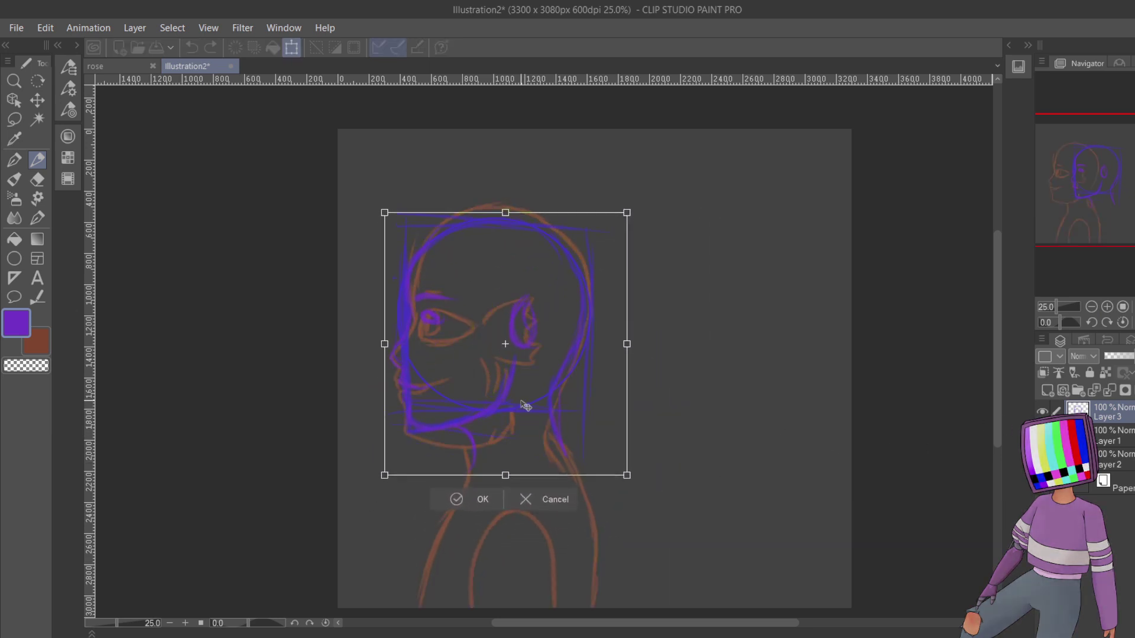
{"action": "left_click", "coordinate": [457, 512]}
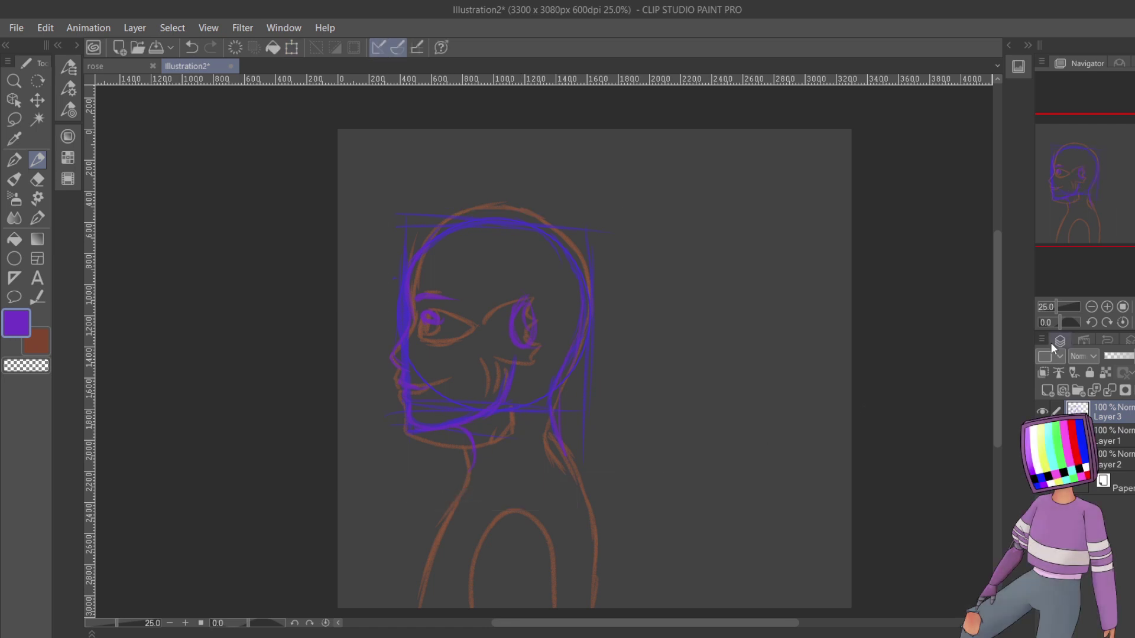
{"action": "left_click", "coordinate": [1042, 435]}
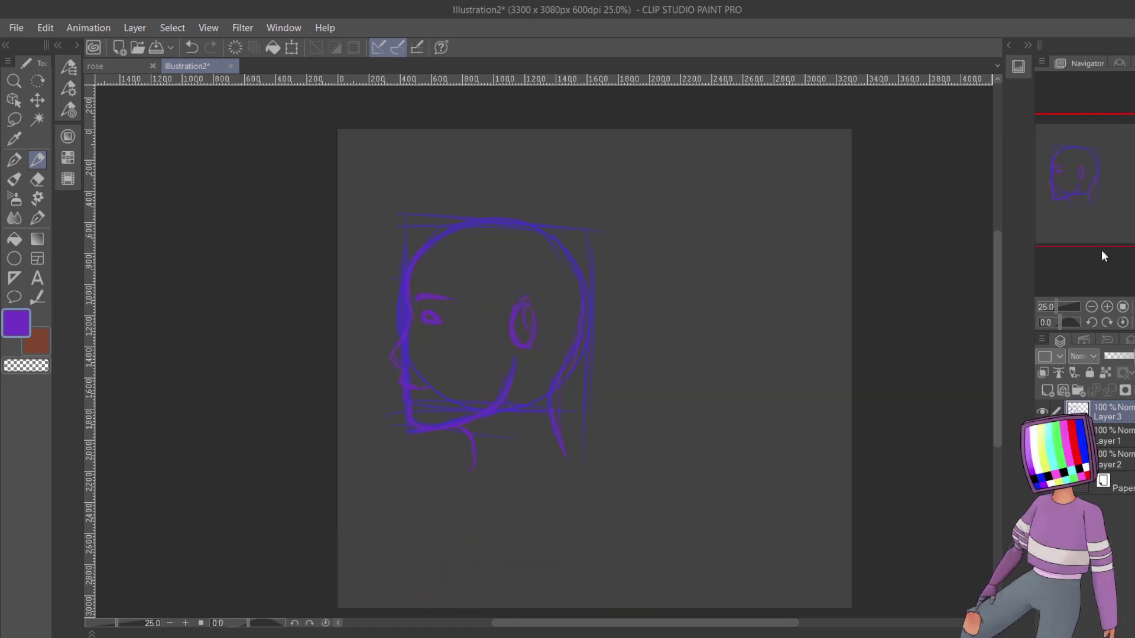
- Extend and thicken the corner of the mouth on the purple head
{"action": "left_click_drag", "start_coordinate": [1099, 195], "coordinate": [1086, 222]}
{"action": "left_click", "coordinate": [1108, 306]}
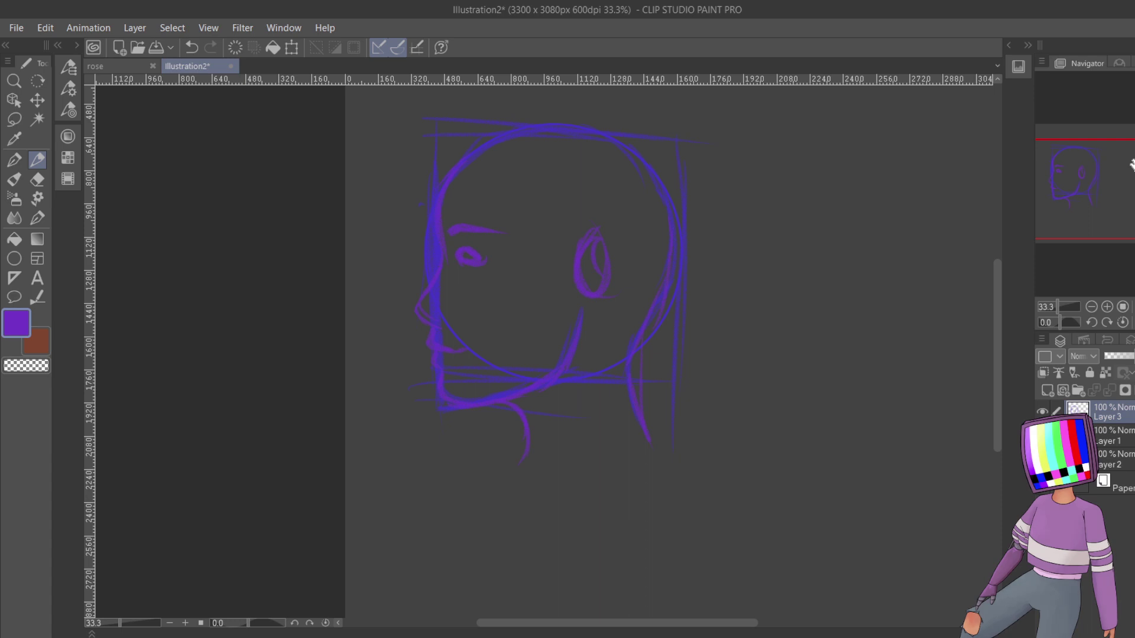
{"action": "left_click", "coordinate": [1110, 306]}
{"action": "left_click", "coordinate": [1110, 307]}
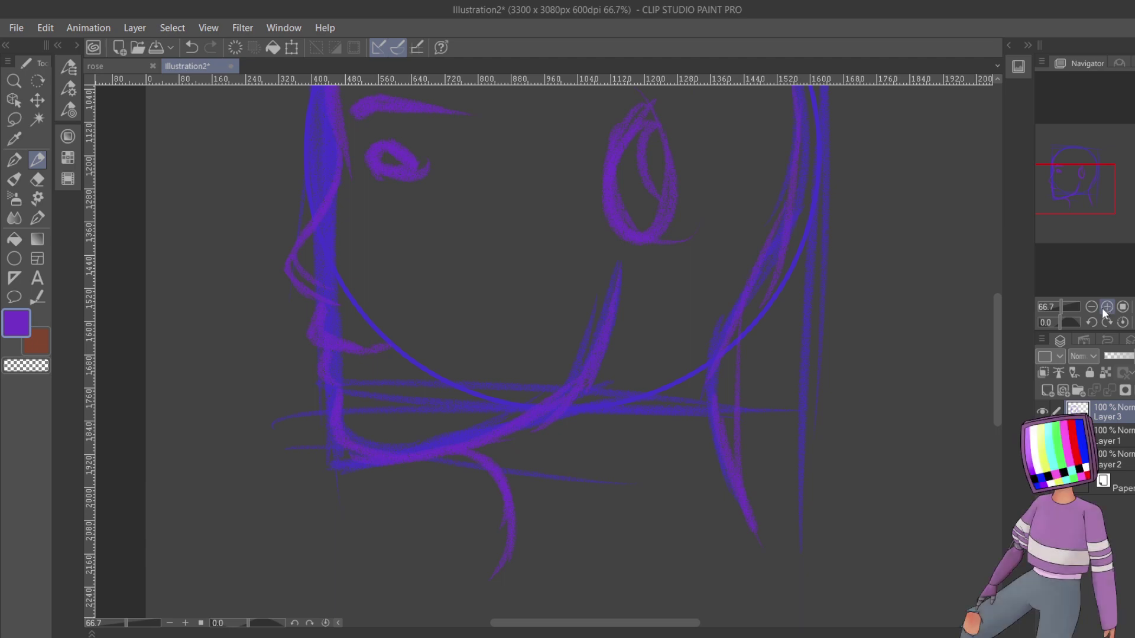
{"action": "left_click", "coordinate": [1108, 306]}
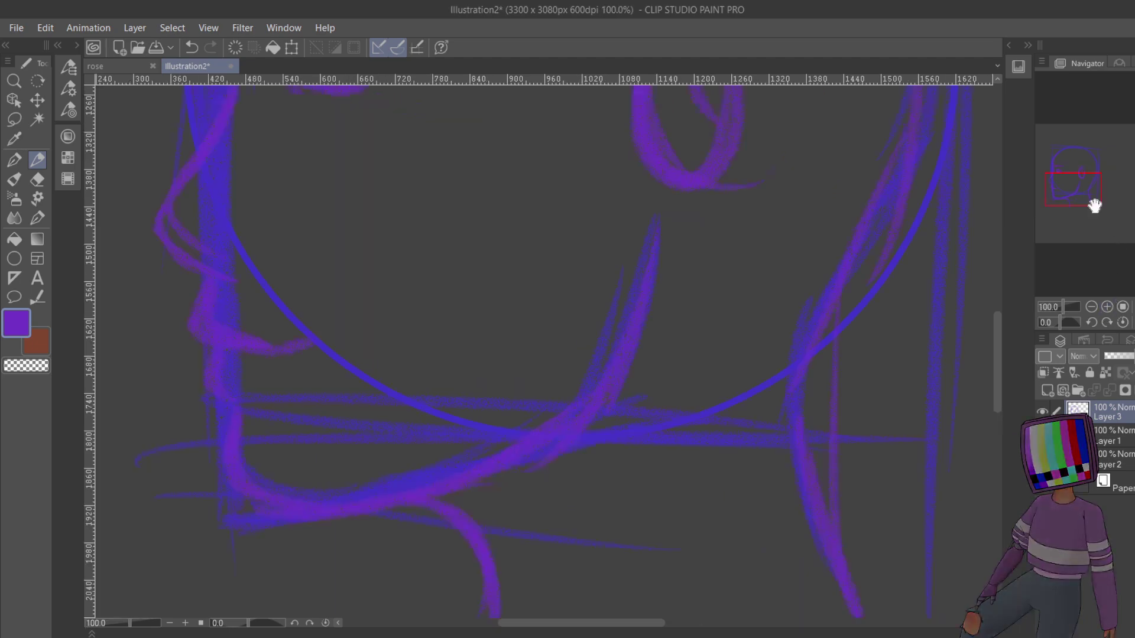
{"action": "mouse_move", "coordinate": [1100, 198]}
{"action": "left_mouse_down"}
{"action": "mouse_move", "coordinate": [1086, 185]}
{"action": "mouse_move", "coordinate": [1084, 195]}
{"action": "left_mouse_up"}
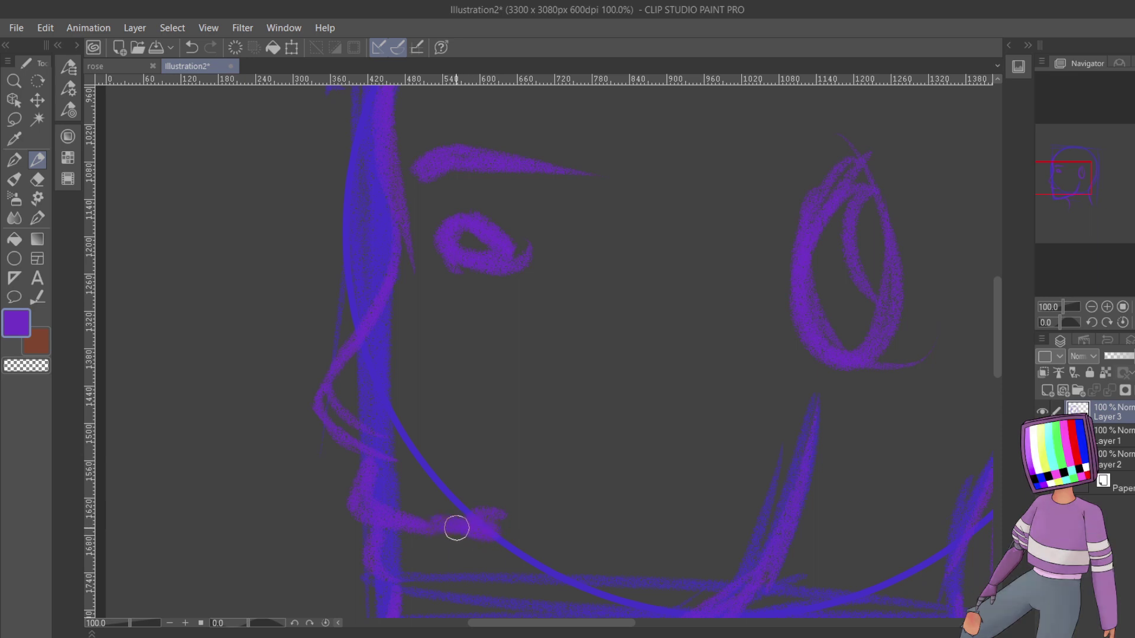
{"action": "left_click", "coordinate": [1092, 307]}
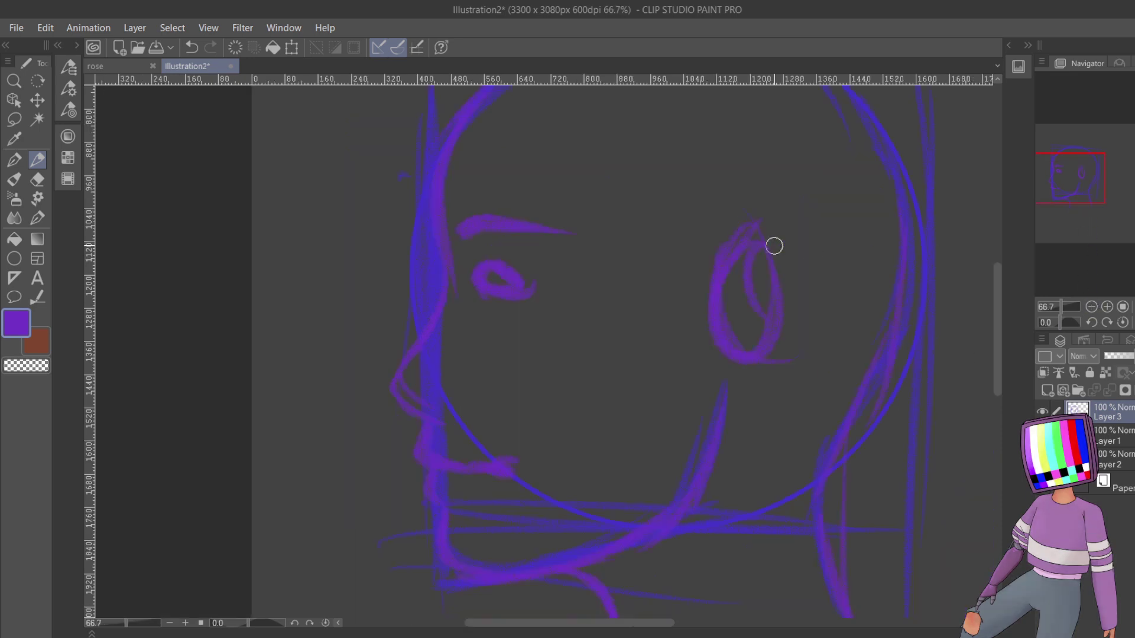
- Extend the neck into a side-view torso with a chest line, a rounded upper back, a shoulder circle and a curved arm line
{"action": "mouse_move", "coordinate": [1088, 188]}
{"action": "left_mouse_down"}
{"action": "mouse_move", "coordinate": [1097, 183]}
{"action": "mouse_move", "coordinate": [1086, 173]}
{"action": "left_mouse_up"}
{"action": "left_click", "coordinate": [1091, 308]}
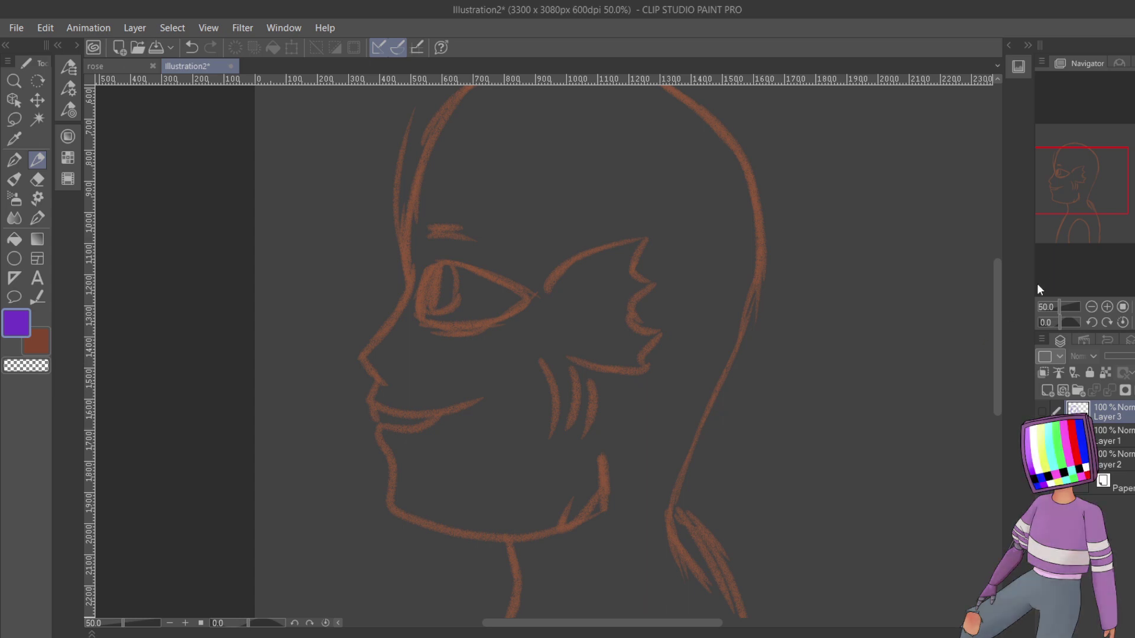
{"action": "left_click", "coordinate": [1092, 307]}
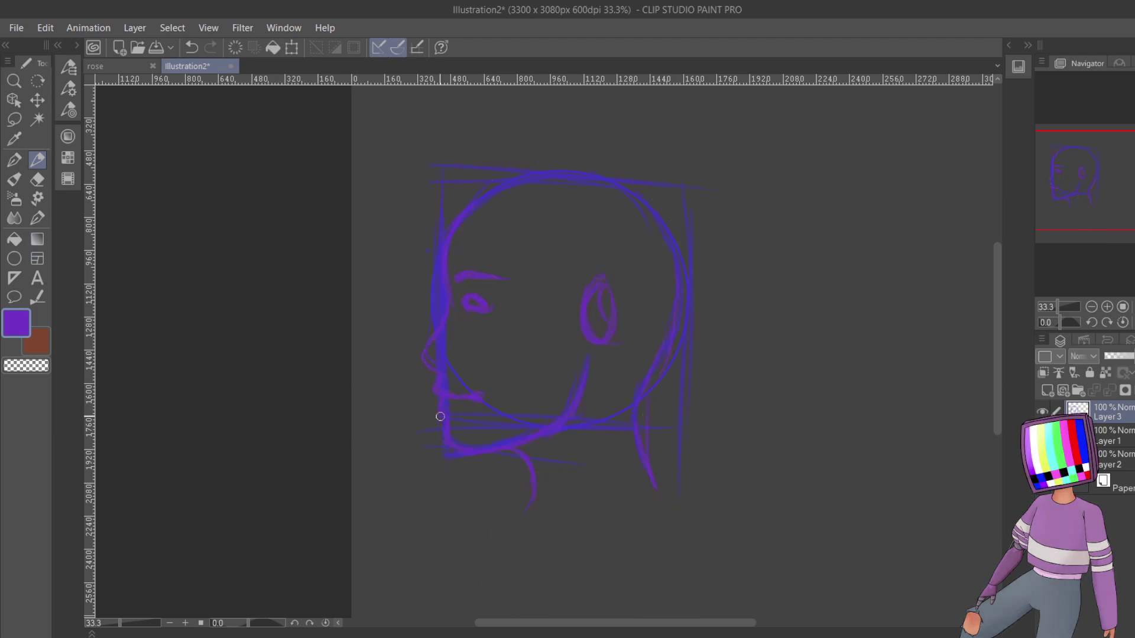
{"action": "left_click_drag", "start_coordinate": [1129, 198], "coordinate": [1065, 233]}
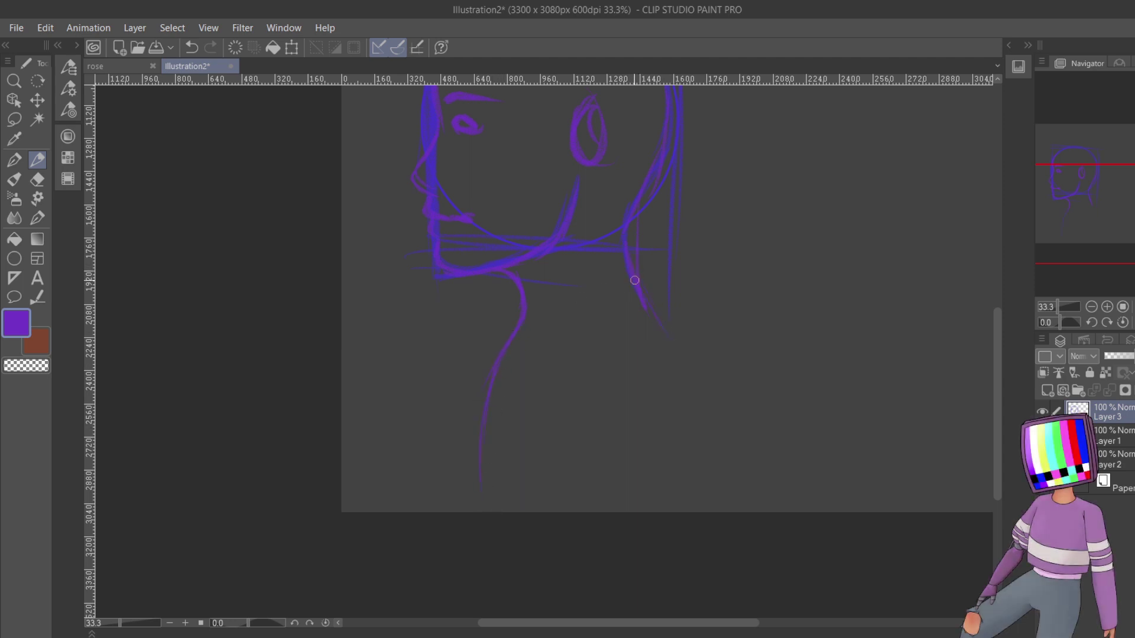
{"action": "left_click_drag", "start_coordinate": [644, 306], "coordinate": [566, 508]}
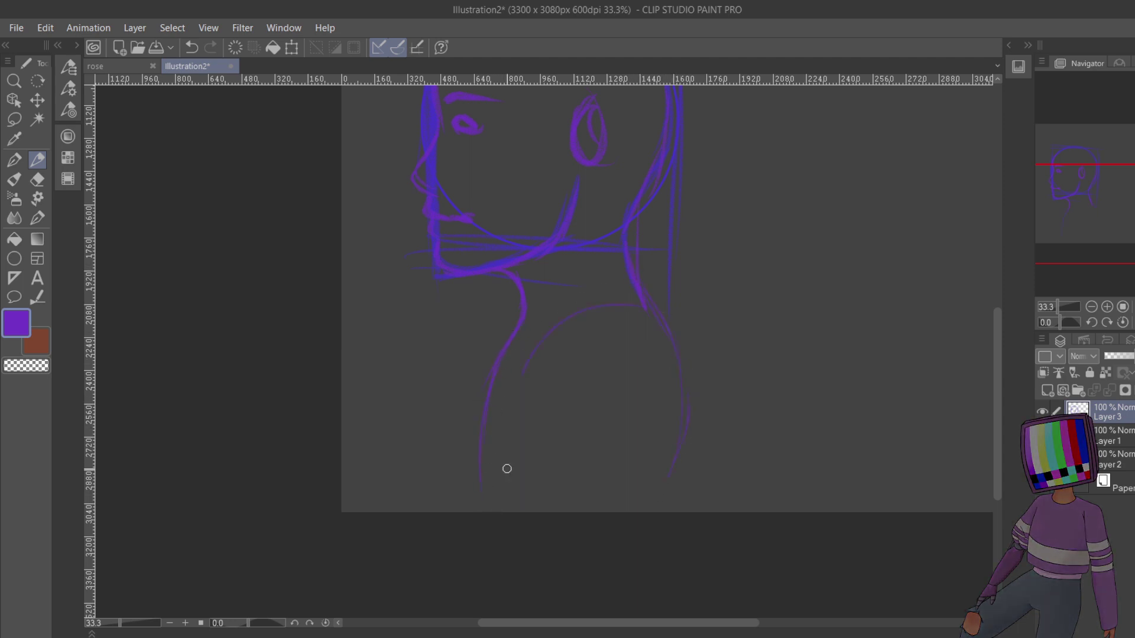
{"action": "mouse_move", "coordinate": [608, 282]}
{"action": "left_mouse_down"}
{"action": "mouse_move", "coordinate": [659, 348]}
{"action": "mouse_move", "coordinate": [669, 483]}
{"action": "left_mouse_up"}
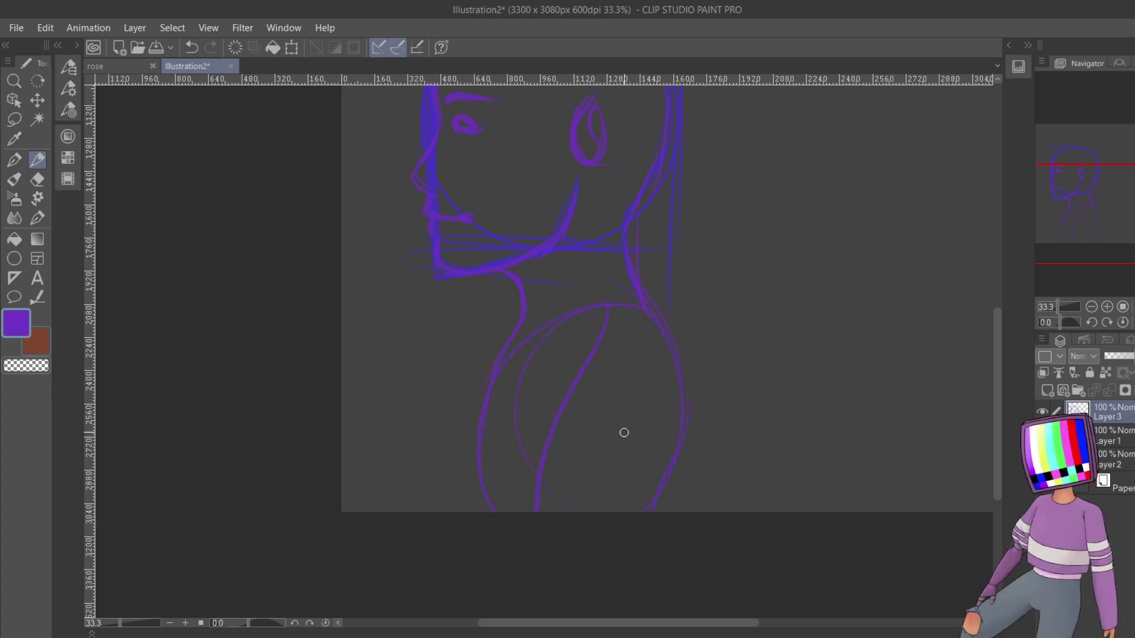
{"action": "left_click_drag", "start_coordinate": [653, 309], "coordinate": [684, 415]}
- Sketch the shoulder and upper arm inside the torso with overlapping curved strokes down to the canvas edge
{"action": "left_click_drag", "start_coordinate": [1099, 238], "coordinate": [1099, 235]}
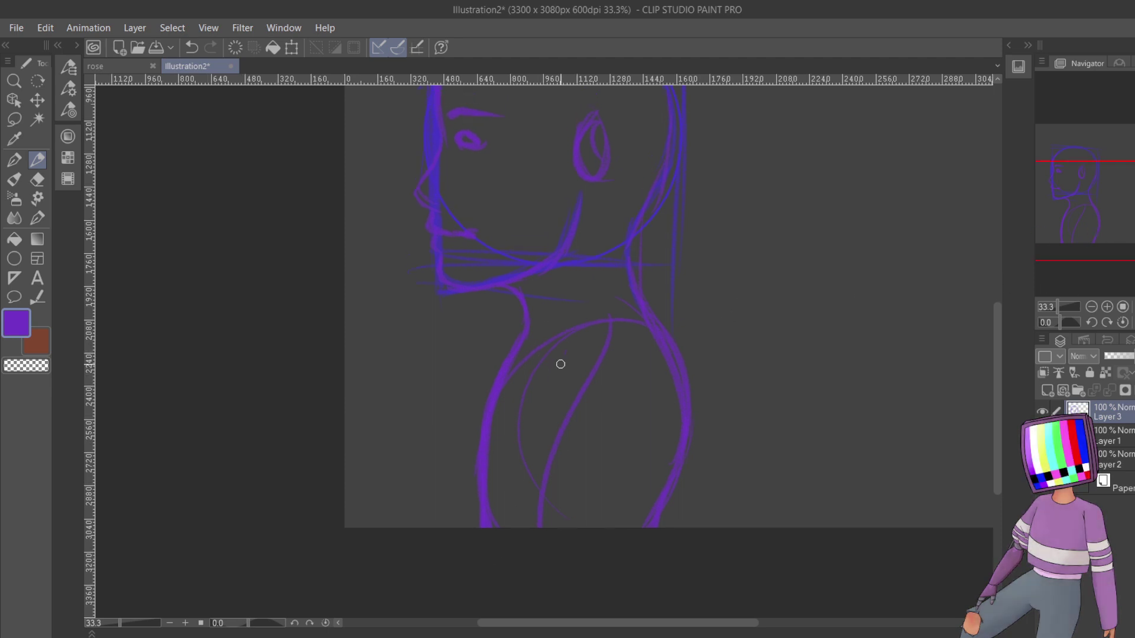
{"action": "mouse_move", "coordinate": [560, 364]}
{"action": "left_mouse_down"}
{"action": "mouse_move", "coordinate": [559, 406]}
{"action": "mouse_move", "coordinate": [576, 359]}
{"action": "mouse_move", "coordinate": [555, 374]}
{"action": "left_mouse_up"}
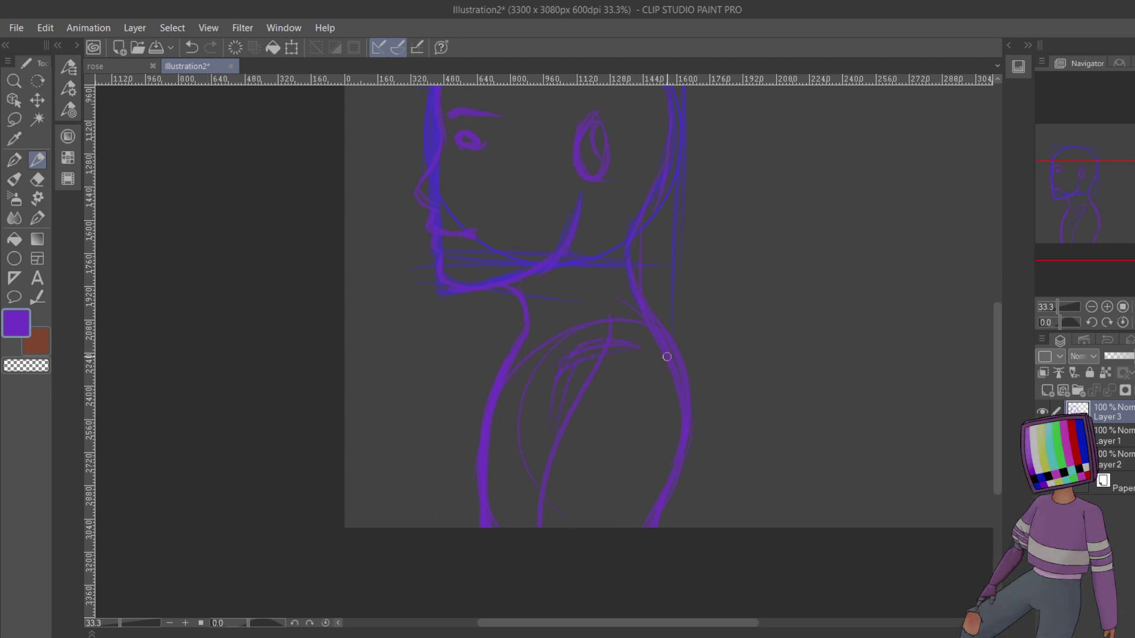
{"action": "mouse_move", "coordinate": [666, 356]}
{"action": "left_mouse_down"}
{"action": "mouse_move", "coordinate": [635, 350]}
{"action": "mouse_move", "coordinate": [567, 374]}
{"action": "left_mouse_up"}
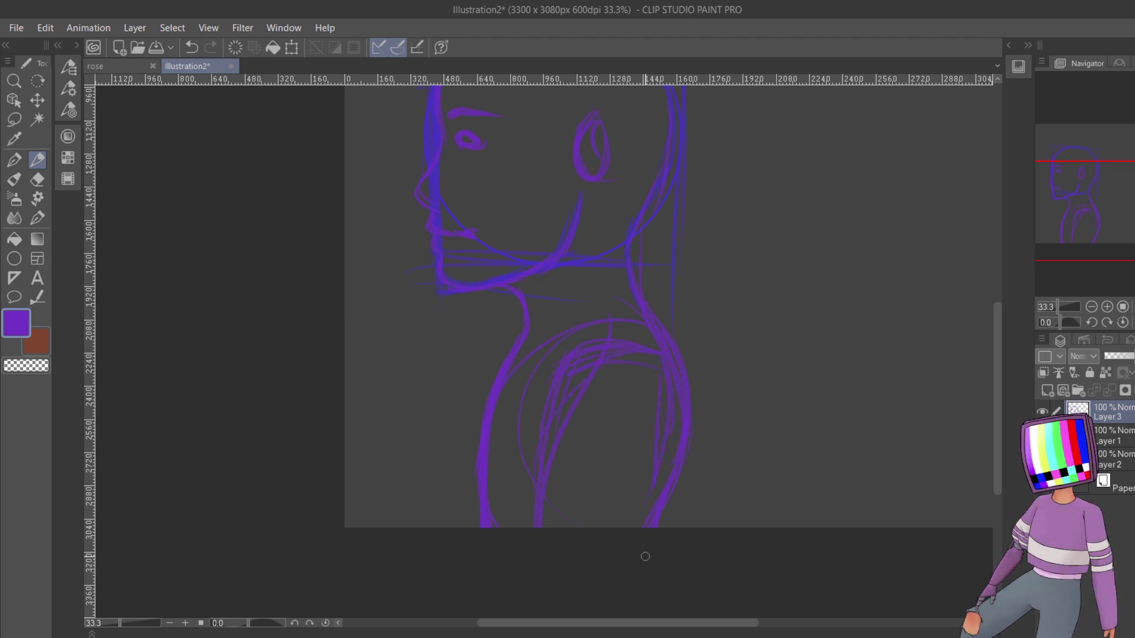
- Add a new layer above Layer 3, choose the Pen tool and set the drawing colour to a redder purple with hue 287
{"action": "left_click", "coordinate": [1069, 190]}
{"action": "scroll", "coordinate": [1117, 233], "scroll_direction": "up", "scroll_amount": 1}
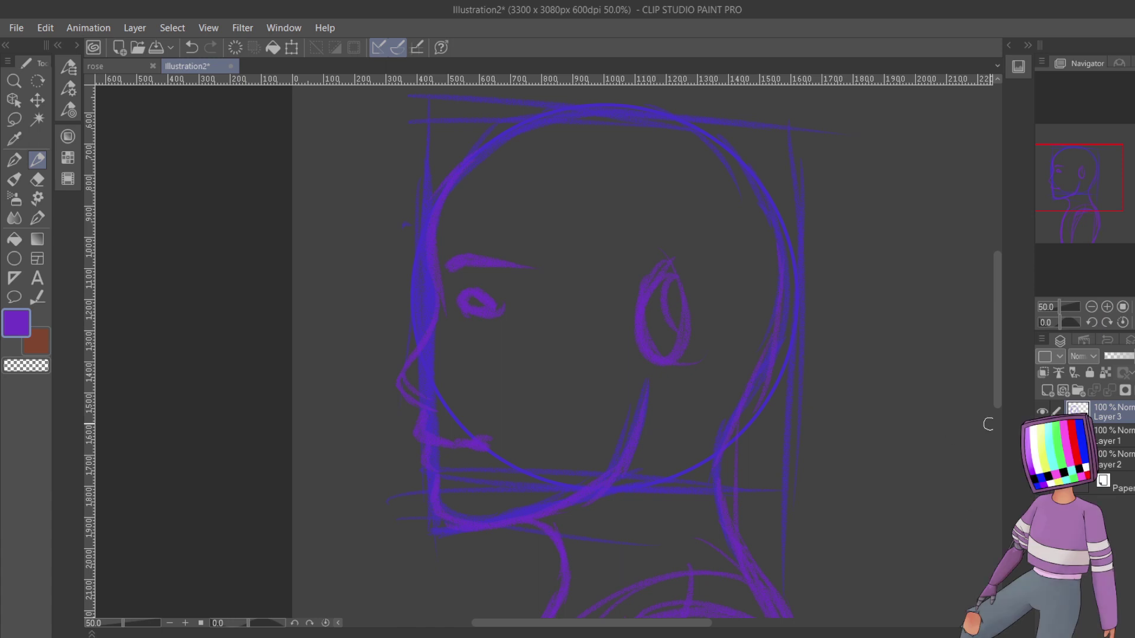
{"action": "left_click_drag", "start_coordinate": [1090, 211], "coordinate": [1086, 168]}
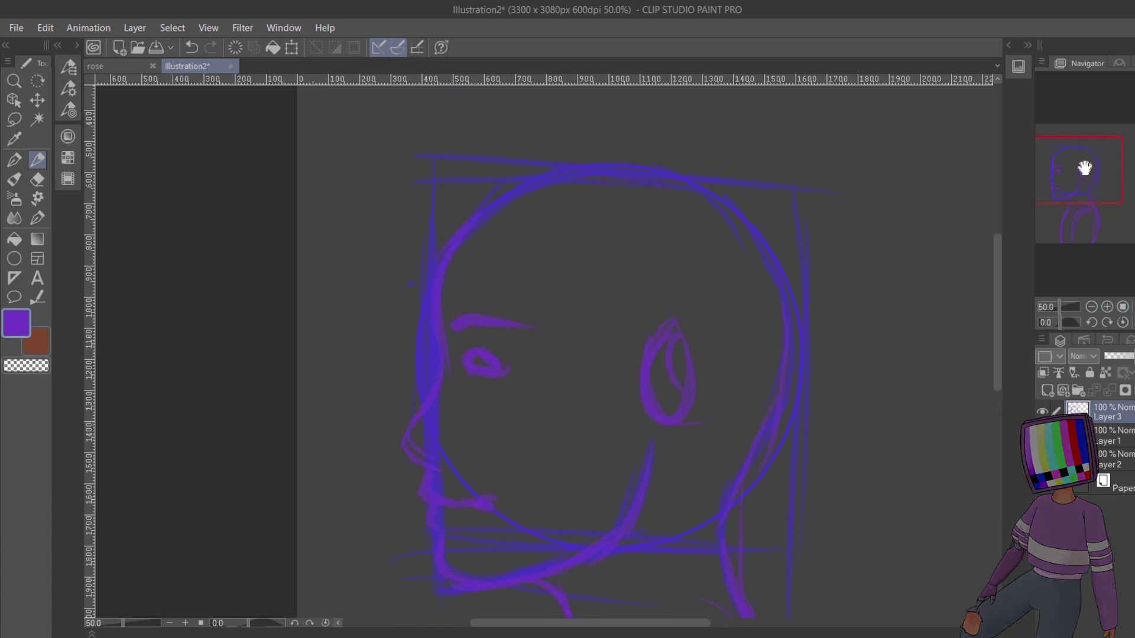
{"action": "left_click", "coordinate": [1045, 391]}
{"action": "left_click", "coordinate": [12, 160]}
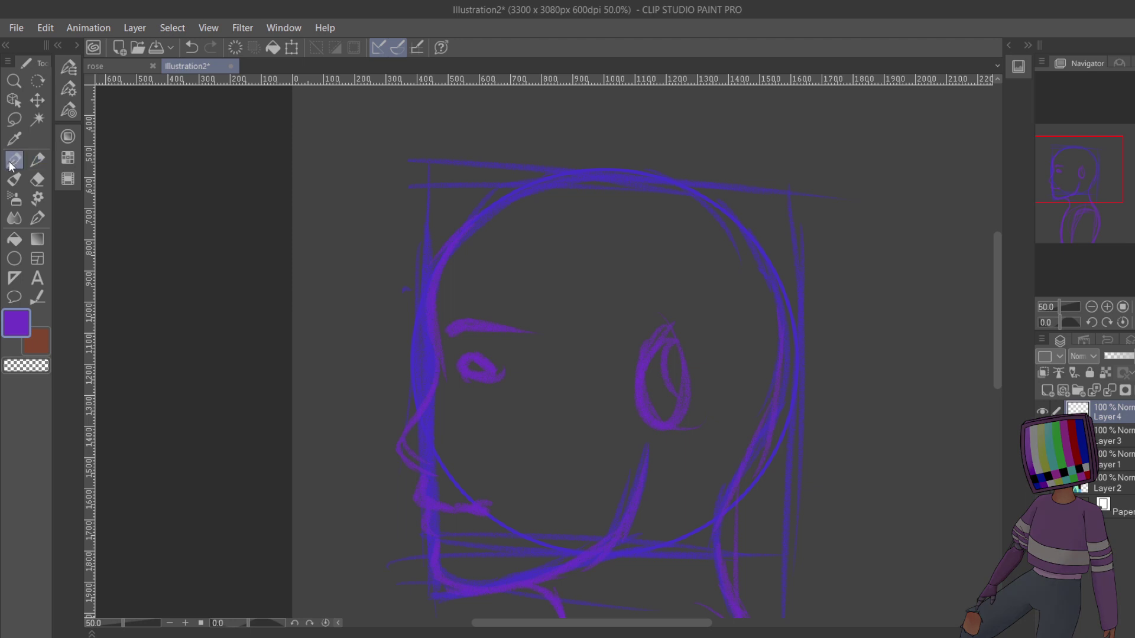
{"action": "left_click", "coordinate": [68, 136]}
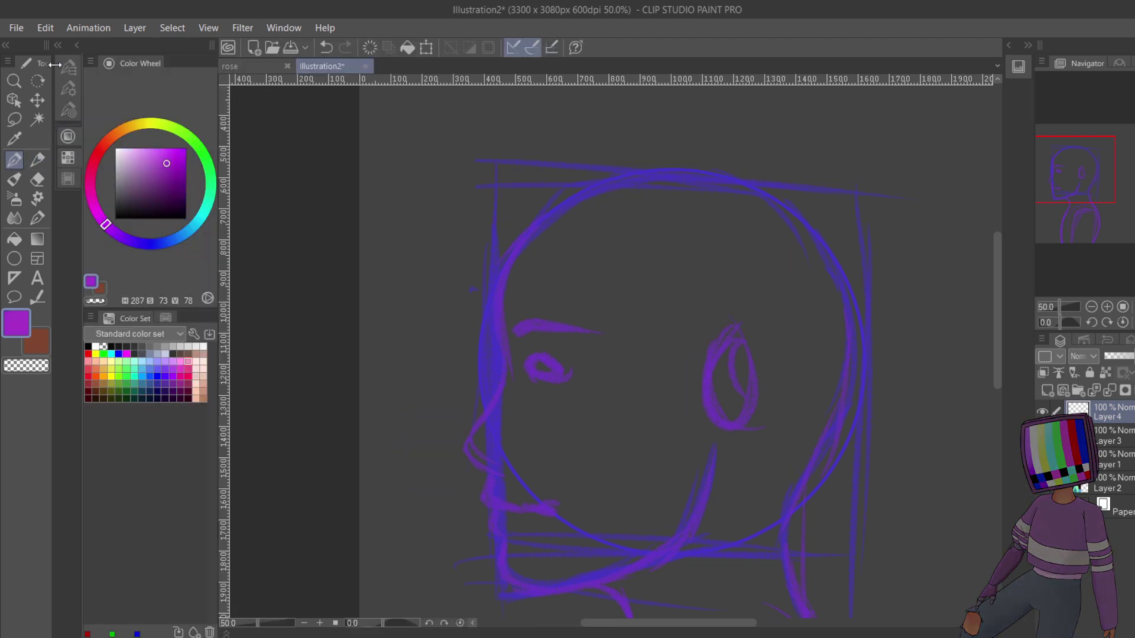
{"action": "left_click", "coordinate": [77, 45]}
{"action": "left_click", "coordinate": [1108, 307]}
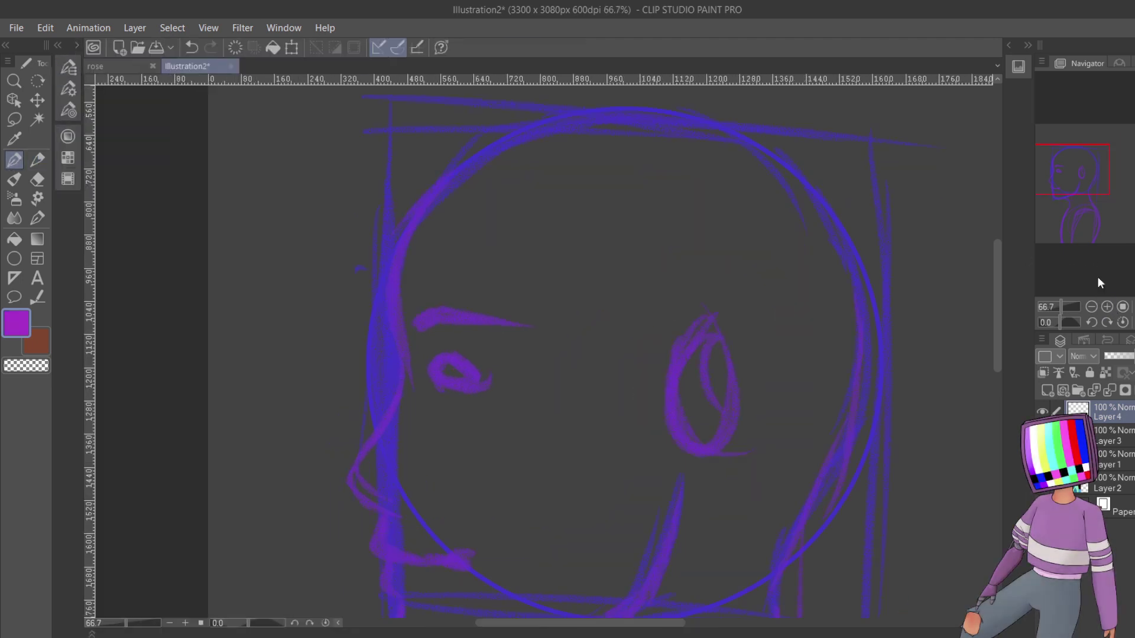
- Draw a webbed fin around the ear oval with a sweeping upper edge, two scalloped points at the back and a curved lower edge
{"action": "left_click_drag", "start_coordinate": [1090, 165], "coordinate": [1094, 177]}
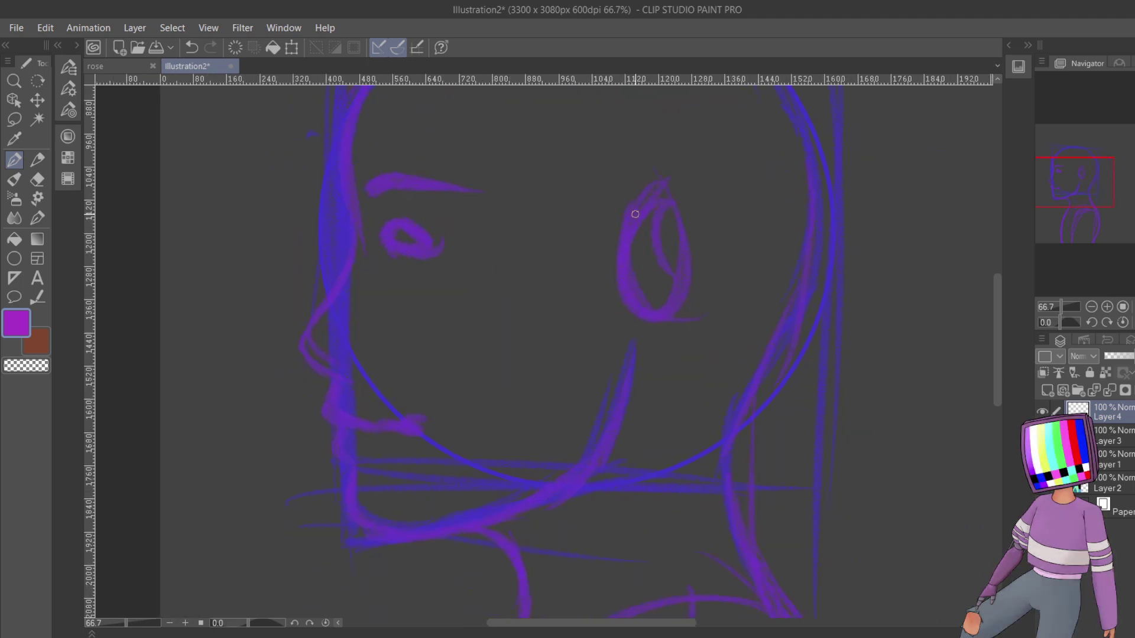
{"action": "left_click_drag", "start_coordinate": [644, 196], "coordinate": [688, 164]}
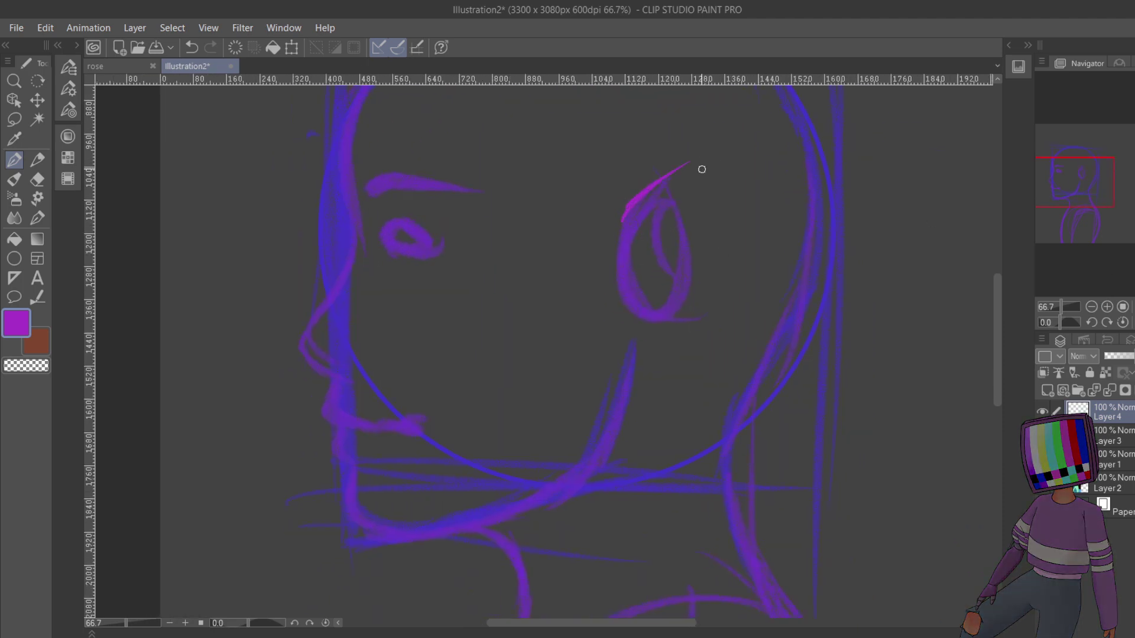
{"action": "mouse_move", "coordinate": [743, 135]}
{"action": "left_mouse_down"}
{"action": "mouse_move", "coordinate": [642, 183]}
{"action": "mouse_move", "coordinate": [680, 162]}
{"action": "mouse_move", "coordinate": [621, 223]}
{"action": "left_mouse_up"}
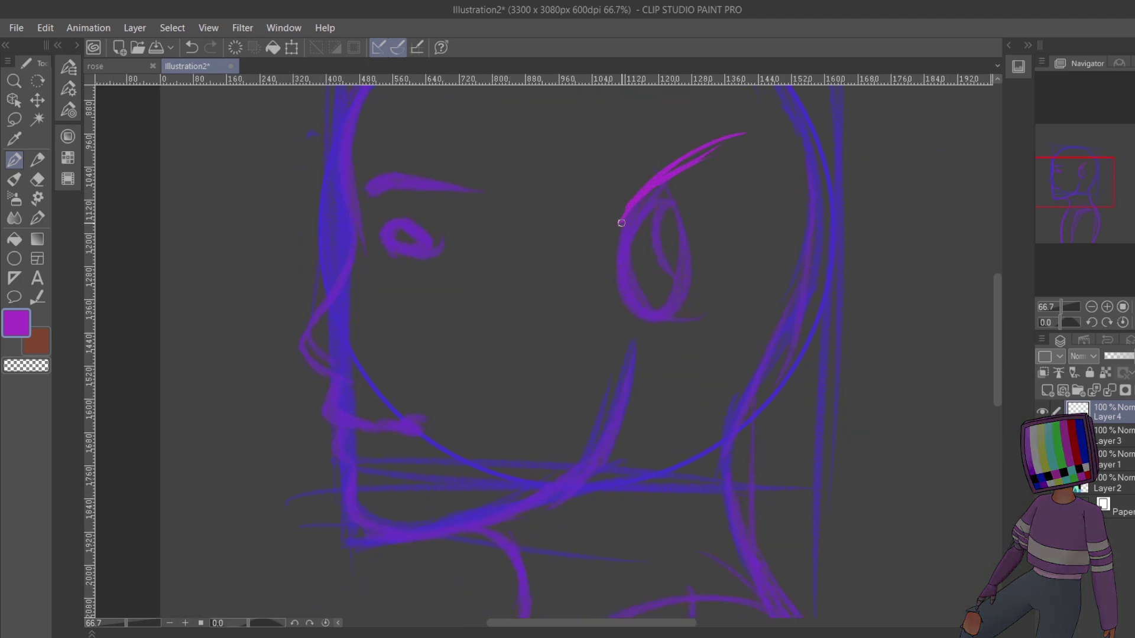
{"action": "mouse_move", "coordinate": [673, 175]}
{"action": "left_mouse_down"}
{"action": "mouse_move", "coordinate": [707, 145]}
{"action": "mouse_move", "coordinate": [801, 120]}
{"action": "mouse_move", "coordinate": [760, 218]}
{"action": "left_mouse_up"}
{"action": "mouse_move", "coordinate": [789, 155]}
{"action": "left_mouse_down"}
{"action": "mouse_move", "coordinate": [757, 189]}
{"action": "mouse_move", "coordinate": [794, 222]}
{"action": "mouse_move", "coordinate": [744, 296]}
{"action": "left_mouse_up"}
{"action": "left_click_drag", "start_coordinate": [776, 256], "coordinate": [748, 331]}
{"action": "mouse_move", "coordinate": [641, 314]}
{"action": "left_mouse_down"}
{"action": "mouse_move", "coordinate": [750, 325]}
{"action": "mouse_move", "coordinate": [761, 149]}
{"action": "left_mouse_up"}
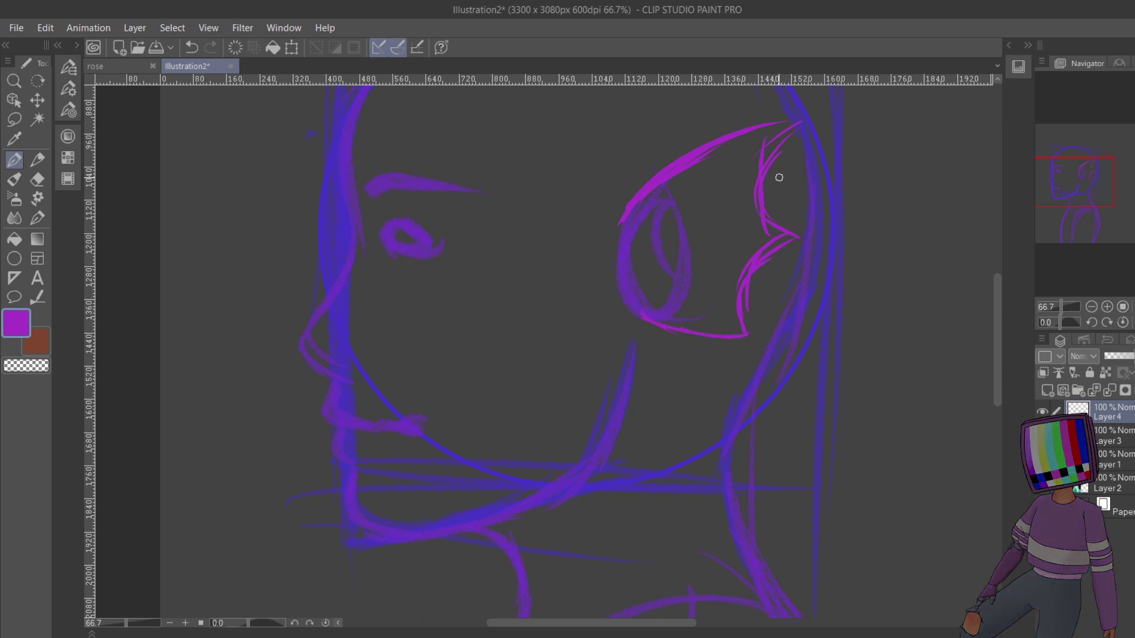
{"action": "left_click_drag", "start_coordinate": [768, 203], "coordinate": [789, 219]}
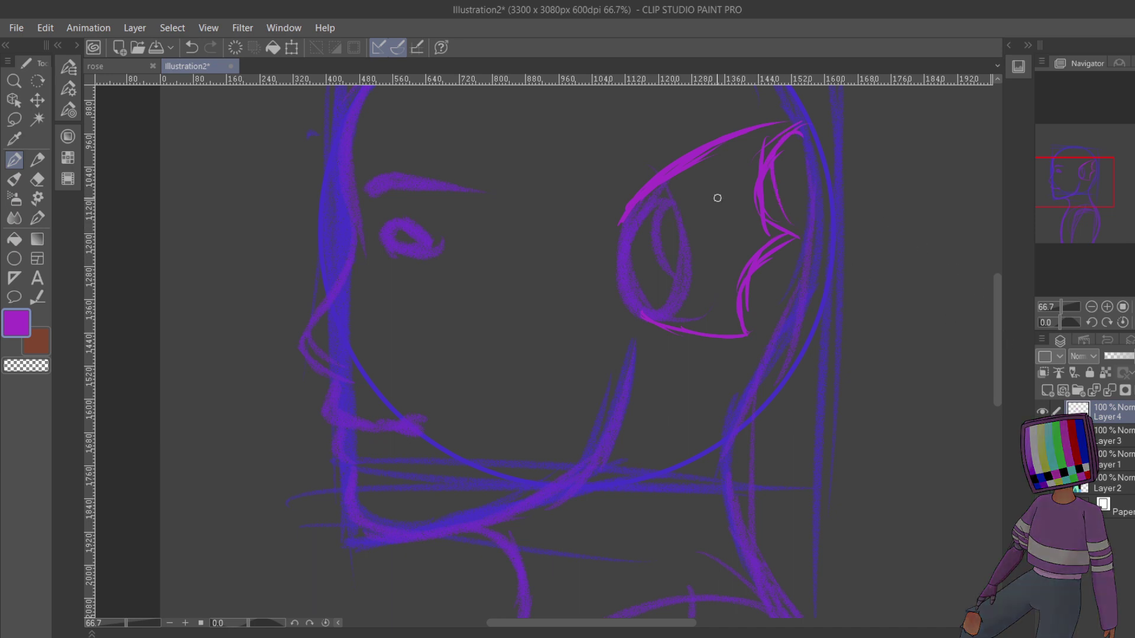
{"action": "mouse_move", "coordinate": [1091, 194]}
{"action": "left_mouse_down"}
{"action": "mouse_move", "coordinate": [1091, 205]}
{"action": "mouse_move", "coordinate": [1089, 191]}
{"action": "left_mouse_up"}
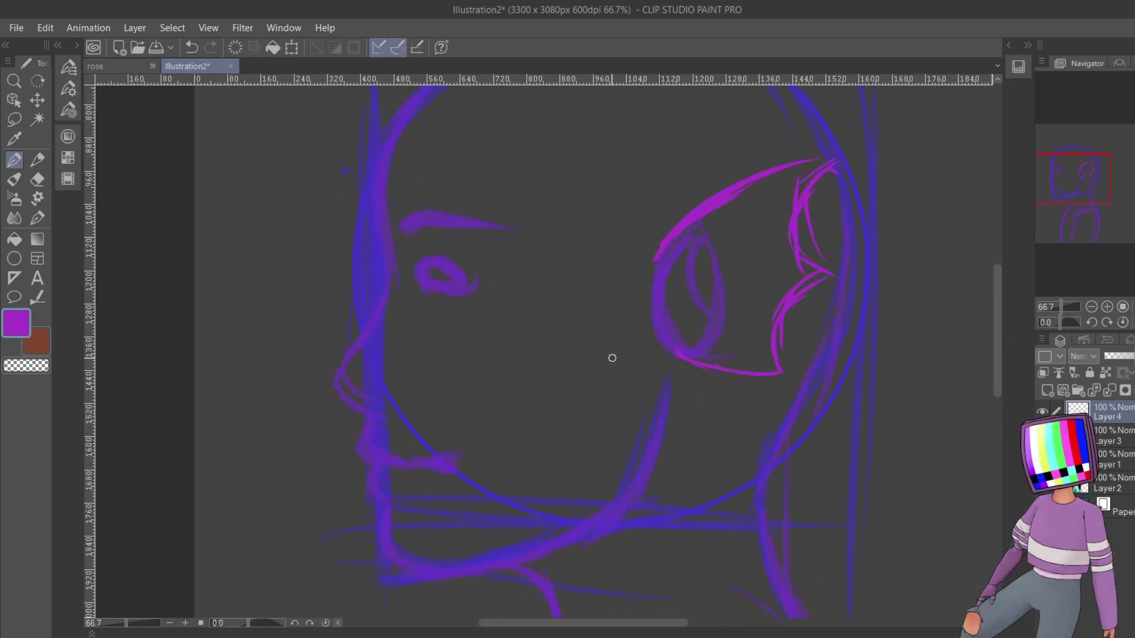
{"action": "left_click_drag", "start_coordinate": [615, 354], "coordinate": [594, 413]}
{"action": "left_click", "coordinate": [192, 48]}
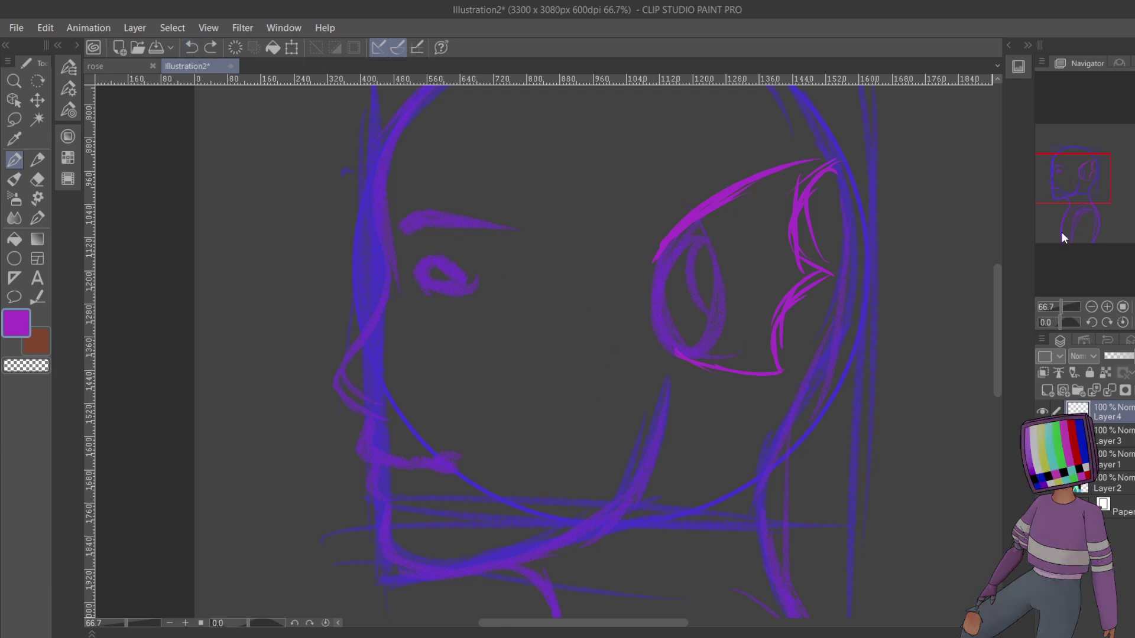
- Sketch short slanted gill strokes on the neck just below the jaw
{"action": "left_click_drag", "start_coordinate": [1088, 178], "coordinate": [1087, 205]}
{"action": "mouse_move", "coordinate": [731, 271]}
{"action": "left_mouse_down"}
{"action": "mouse_move", "coordinate": [680, 314]}
{"action": "mouse_move", "coordinate": [722, 271]}
{"action": "mouse_move", "coordinate": [642, 326]}
{"action": "left_mouse_up"}
{"action": "left_click_drag", "start_coordinate": [705, 257], "coordinate": [630, 300]}
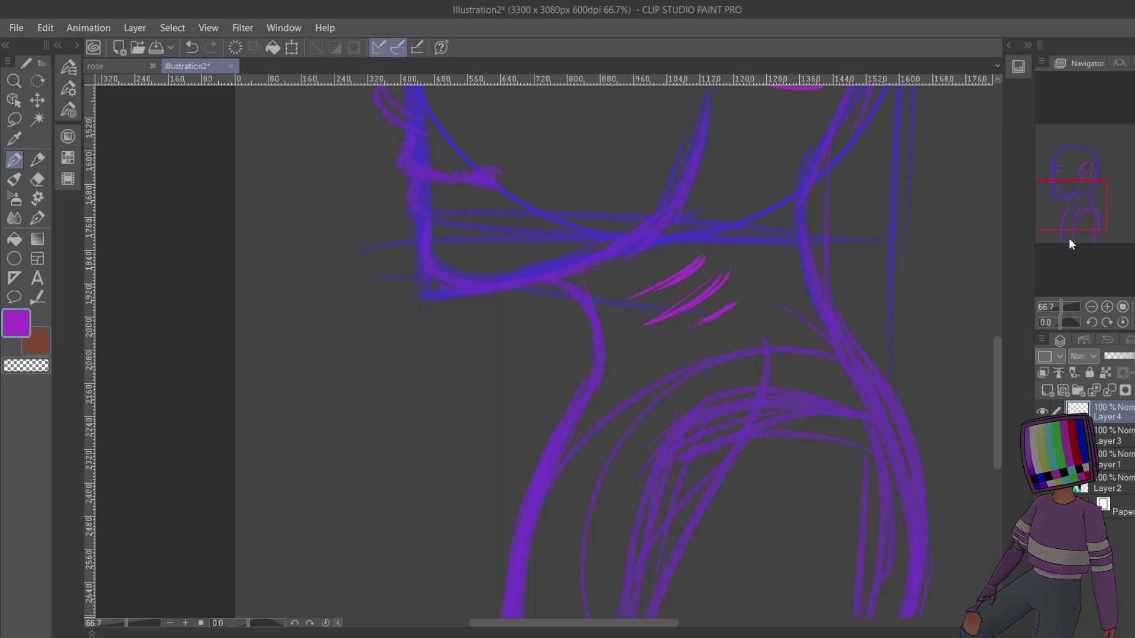
- Draw the nose profile over the sketch from the bridge out to the tip and back along the underside
{"action": "left_click_drag", "start_coordinate": [1069, 237], "coordinate": [1084, 185]}
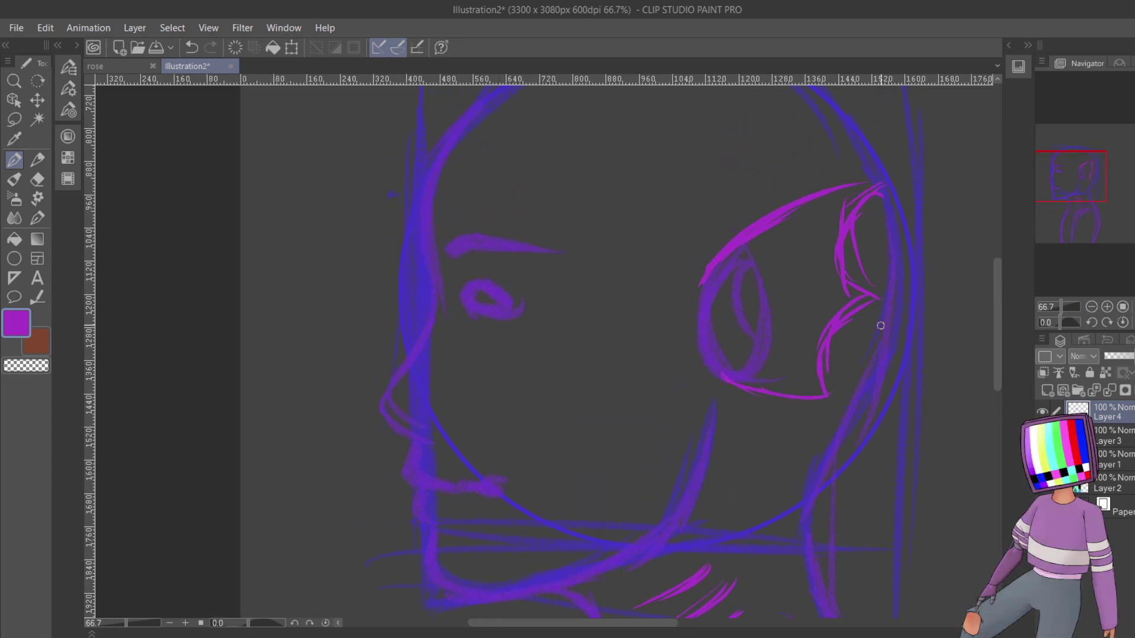
{"action": "left_click", "coordinate": [1107, 307]}
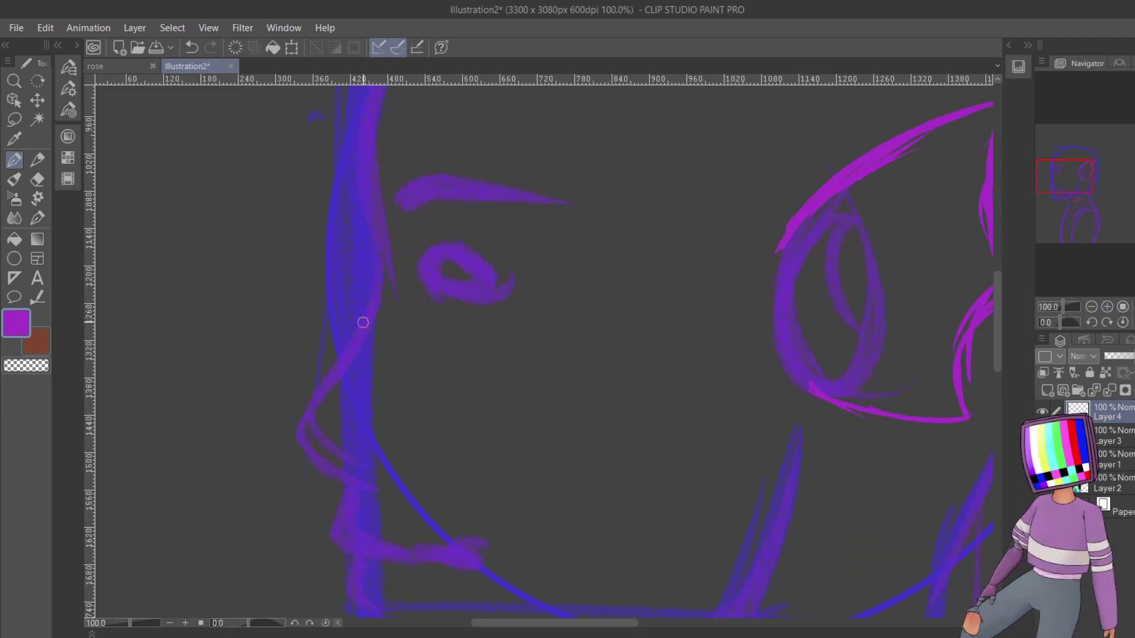
{"action": "left_click_drag", "start_coordinate": [380, 228], "coordinate": [325, 373]}
{"action": "mouse_move", "coordinate": [376, 319]}
{"action": "left_mouse_down"}
{"action": "mouse_move", "coordinate": [335, 375]}
{"action": "mouse_move", "coordinate": [307, 388]}
{"action": "mouse_move", "coordinate": [286, 451]}
{"action": "mouse_move", "coordinate": [359, 479]}
{"action": "left_mouse_up"}
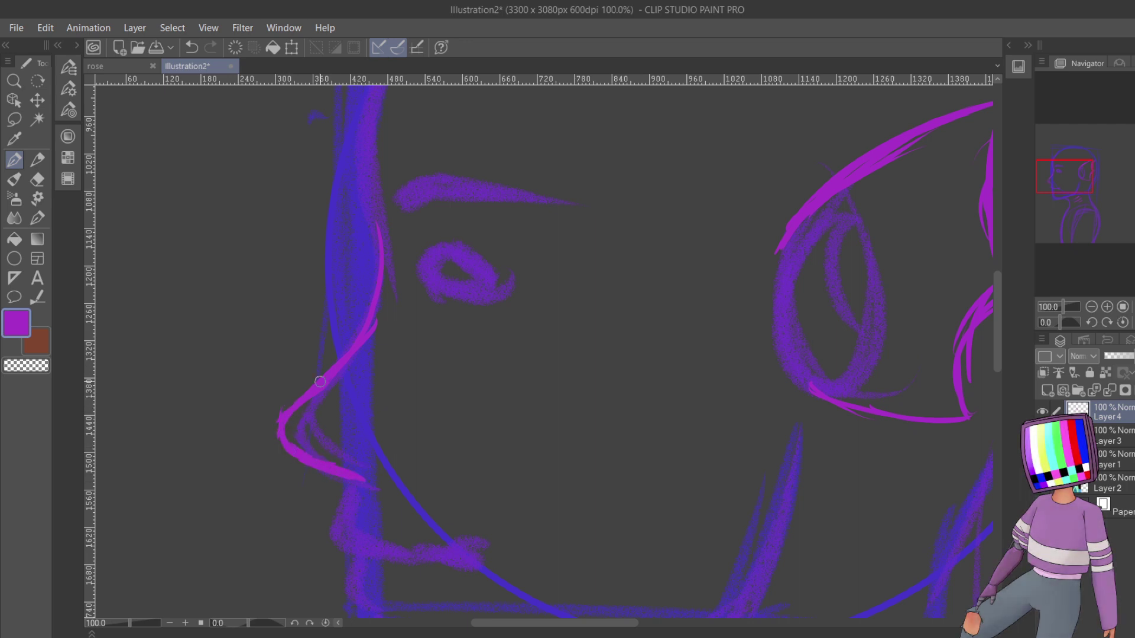
- Erase the newly drawn nose tip and underside and thin the lower part of the bridge line
{"action": "key", "text": "bracketright"}
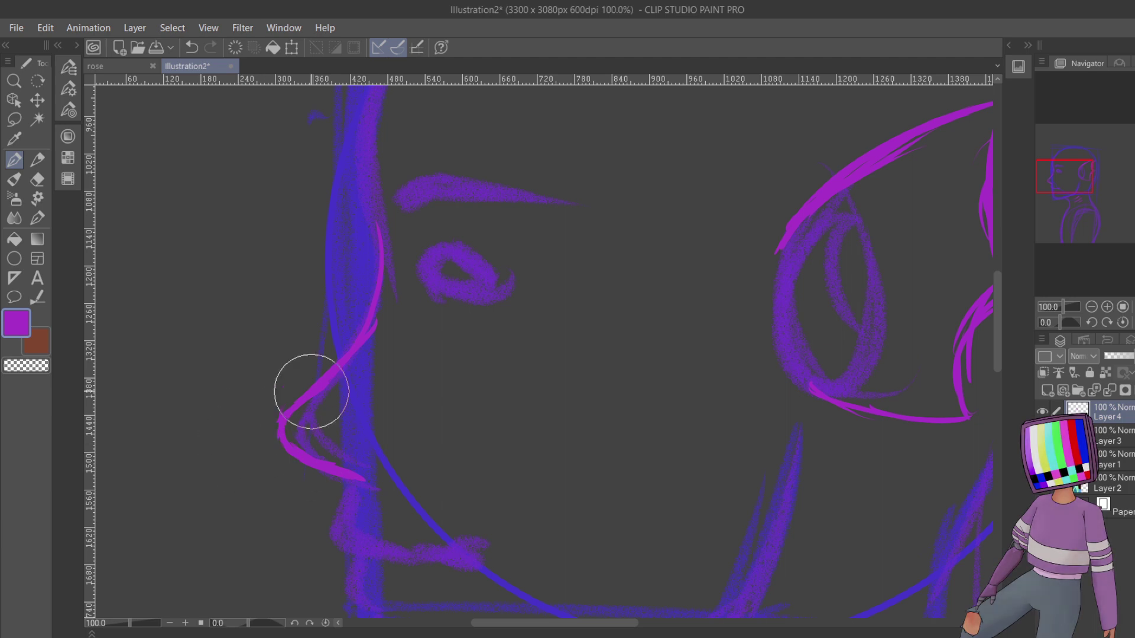
{"action": "mouse_move", "coordinate": [311, 391]}
{"action": "left_mouse_down"}
{"action": "mouse_move", "coordinate": [297, 458]}
{"action": "mouse_move", "coordinate": [329, 463]}
{"action": "left_mouse_up"}
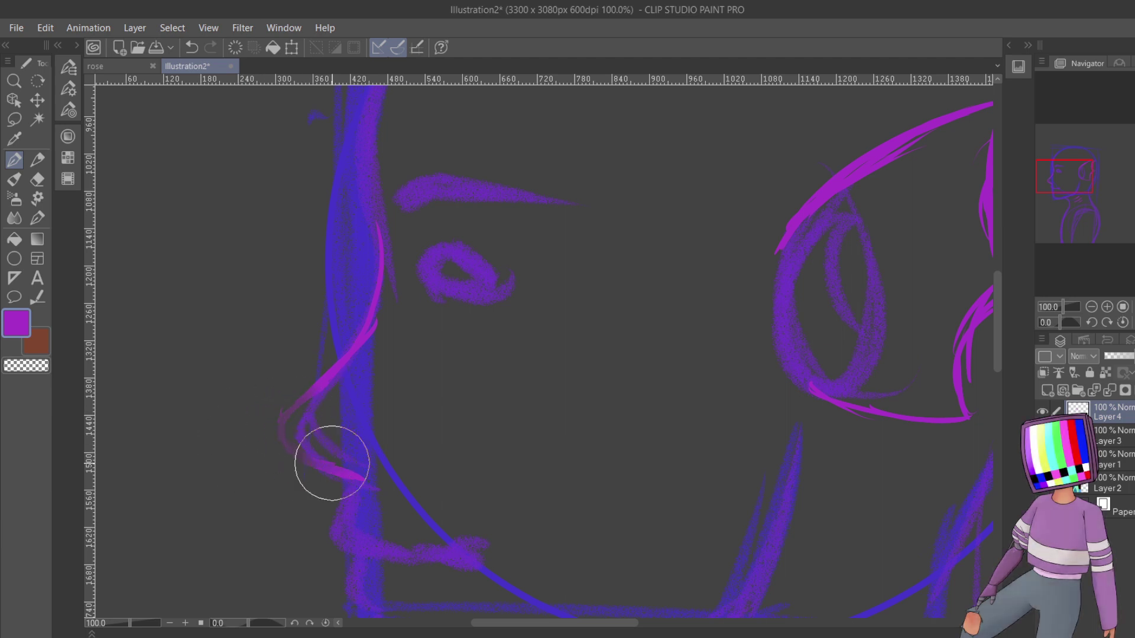
{"action": "left_click", "coordinate": [38, 180]}
{"action": "left_click", "coordinate": [68, 137]}
{"action": "left_click", "coordinate": [68, 66]}
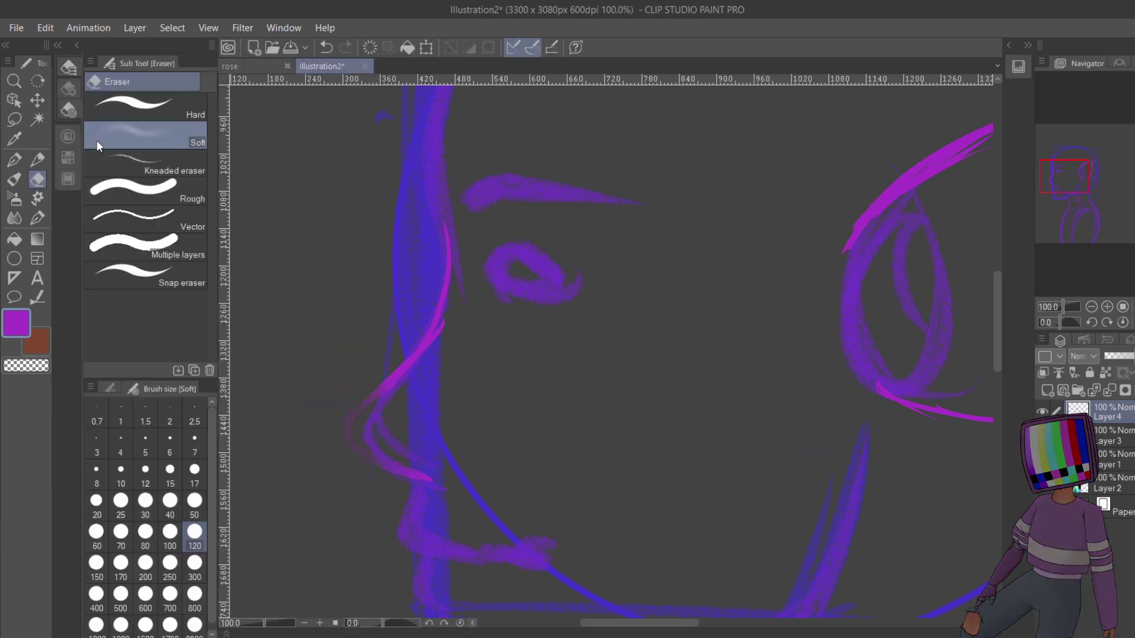
{"action": "left_click", "coordinate": [78, 45]}
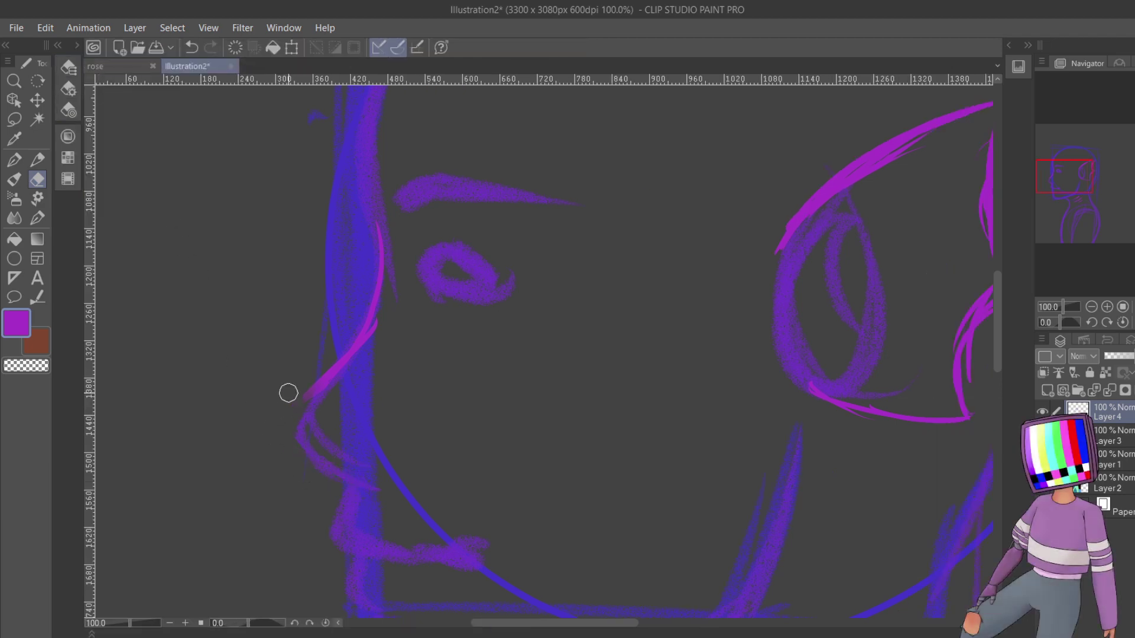
{"action": "mouse_move", "coordinate": [287, 393]}
{"action": "left_mouse_down"}
{"action": "mouse_move", "coordinate": [322, 404]}
{"action": "mouse_move", "coordinate": [310, 405]}
{"action": "mouse_move", "coordinate": [337, 337]}
{"action": "left_mouse_up"}
- Redraw the nose with a pointed tip using the Pen tool and extend the profile line up over the brow to the forehead
{"action": "left_click", "coordinate": [14, 159]}
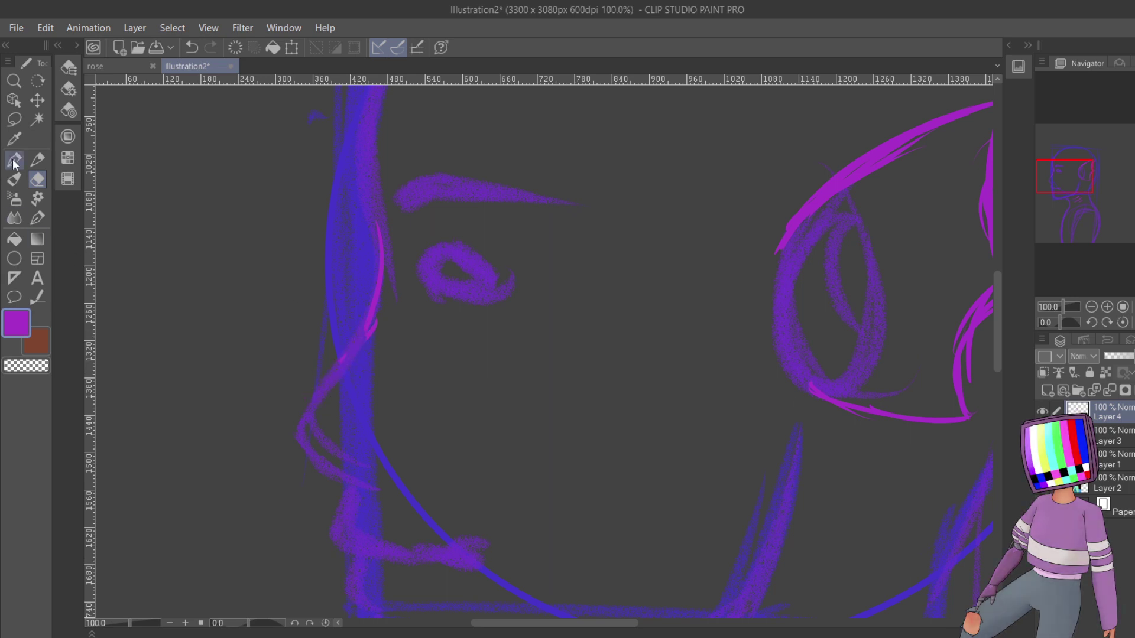
{"action": "mouse_move", "coordinate": [366, 316]}
{"action": "left_mouse_down"}
{"action": "mouse_move", "coordinate": [312, 404]}
{"action": "mouse_move", "coordinate": [349, 370]}
{"action": "mouse_move", "coordinate": [285, 445]}
{"action": "mouse_move", "coordinate": [292, 437]}
{"action": "mouse_move", "coordinate": [327, 467]}
{"action": "mouse_move", "coordinate": [299, 456]}
{"action": "mouse_move", "coordinate": [384, 486]}
{"action": "left_mouse_up"}
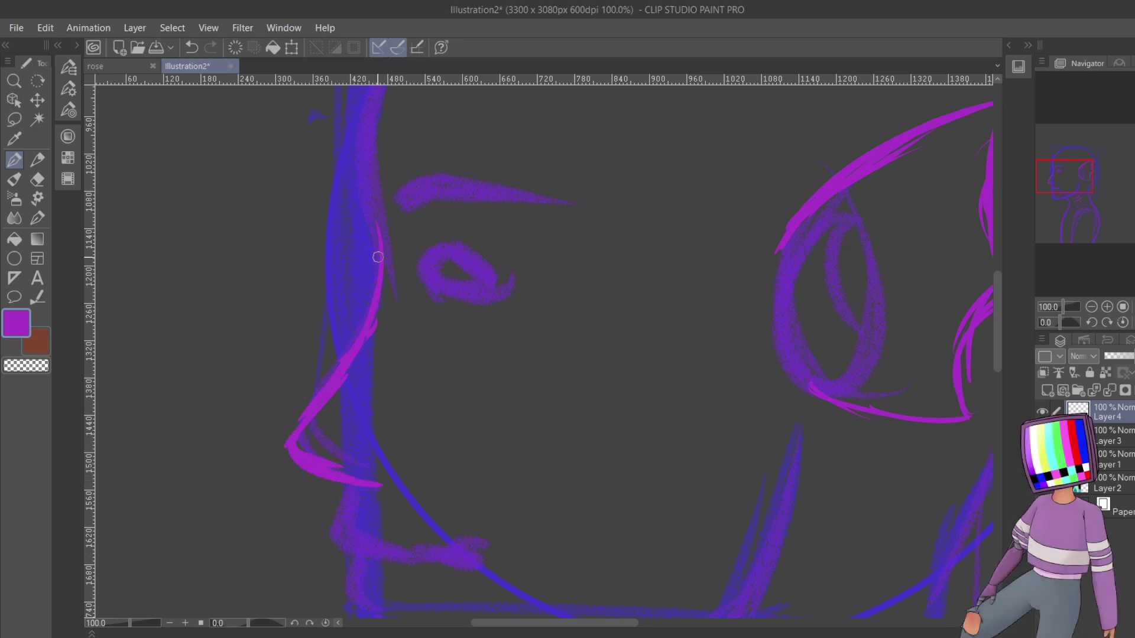
{"action": "left_click_drag", "start_coordinate": [1073, 177], "coordinate": [1074, 167]}
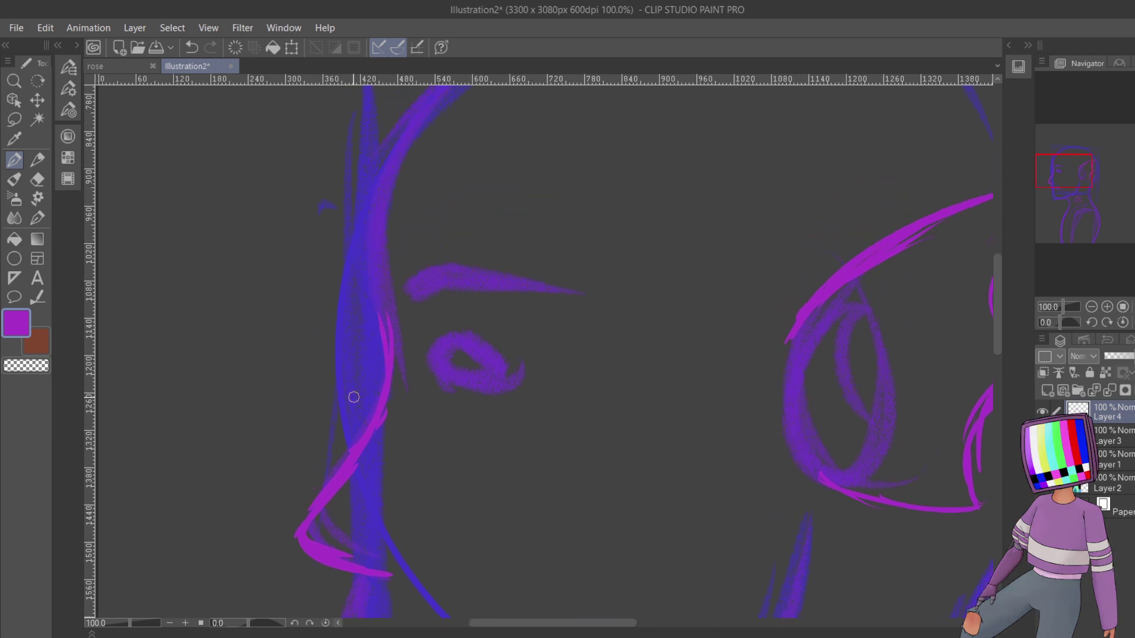
{"action": "mouse_move", "coordinate": [390, 352]}
{"action": "left_mouse_down"}
{"action": "mouse_move", "coordinate": [368, 204]}
{"action": "mouse_move", "coordinate": [374, 289]}
{"action": "mouse_move", "coordinate": [388, 144]}
{"action": "left_mouse_up"}
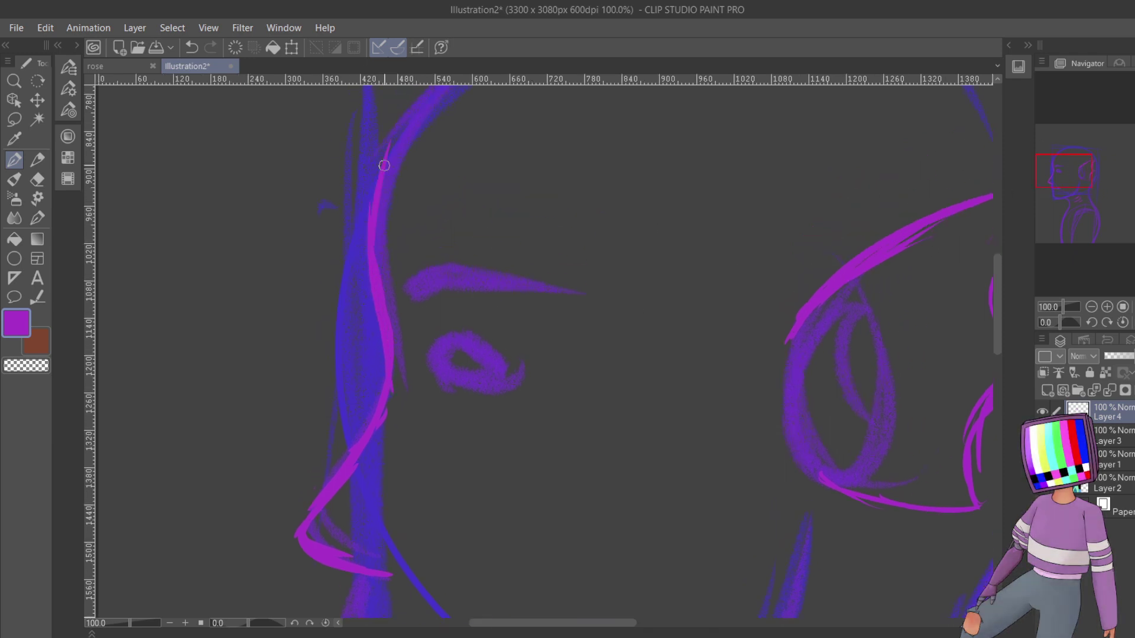
- Add a curved nostril wing with a hooked inner edge and round off the nose tip and underside
{"action": "left_click_drag", "start_coordinate": [1080, 172], "coordinate": [1074, 185]}
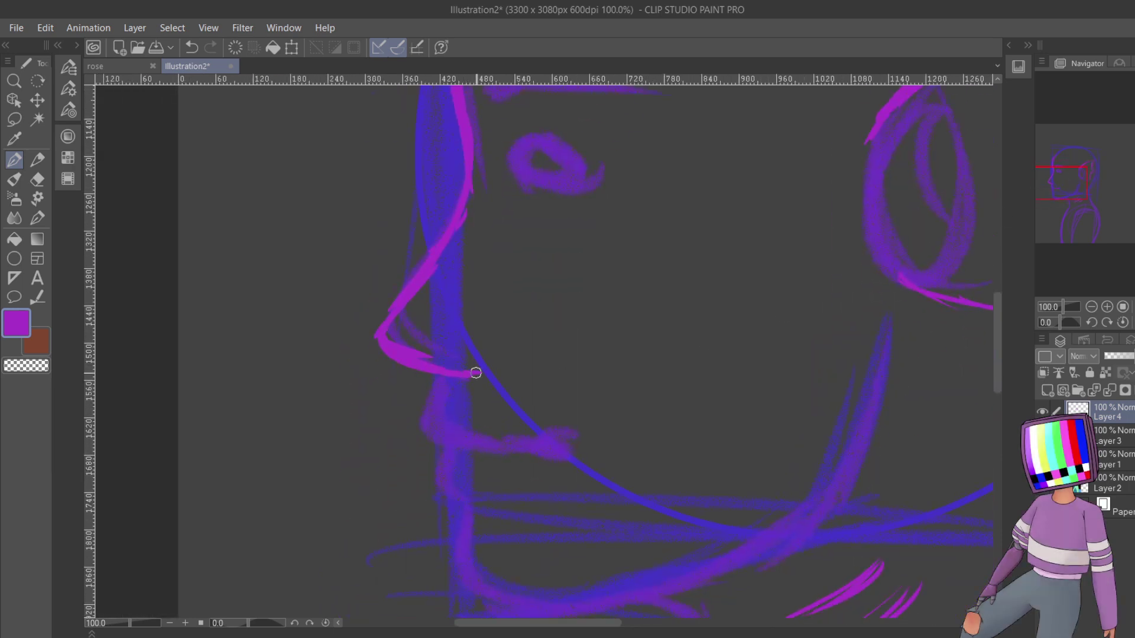
{"action": "mouse_move", "coordinate": [486, 318]}
{"action": "left_mouse_down"}
{"action": "mouse_move", "coordinate": [495, 357]}
{"action": "mouse_move", "coordinate": [492, 325]}
{"action": "mouse_move", "coordinate": [500, 348]}
{"action": "mouse_move", "coordinate": [487, 364]}
{"action": "mouse_move", "coordinate": [490, 299]}
{"action": "left_mouse_up"}
{"action": "left_click_drag", "start_coordinate": [496, 361], "coordinate": [485, 371]}
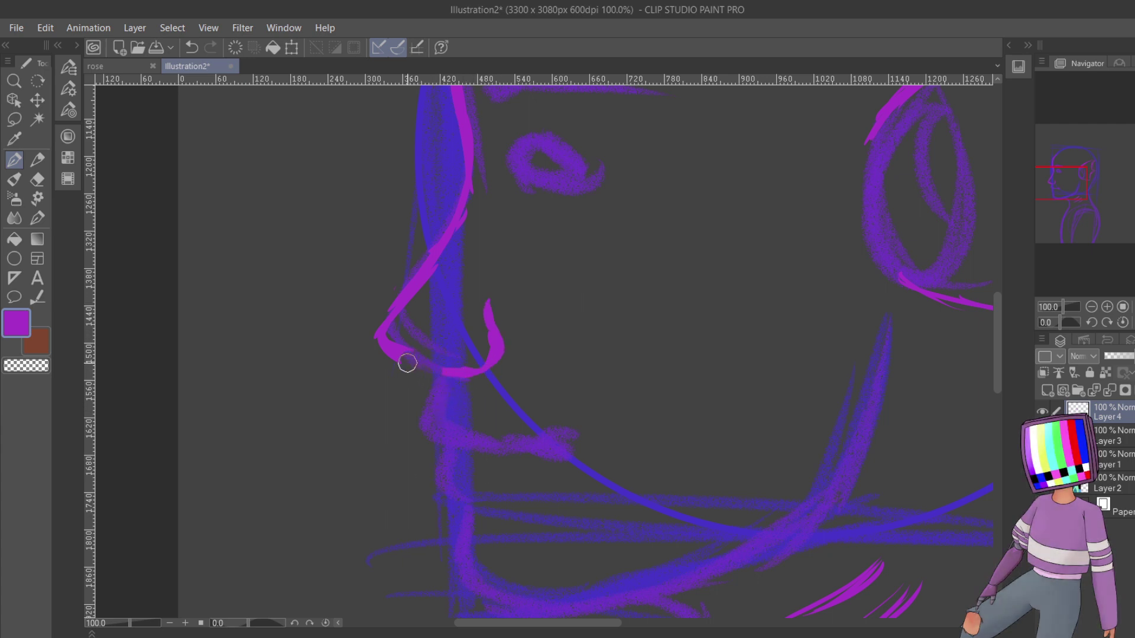
{"action": "mouse_move", "coordinate": [407, 363]}
{"action": "left_mouse_down"}
{"action": "mouse_move", "coordinate": [424, 355]}
{"action": "mouse_move", "coordinate": [450, 398]}
{"action": "mouse_move", "coordinate": [389, 351]}
{"action": "mouse_move", "coordinate": [459, 367]}
{"action": "mouse_move", "coordinate": [382, 319]}
{"action": "mouse_move", "coordinate": [432, 278]}
{"action": "left_mouse_up"}
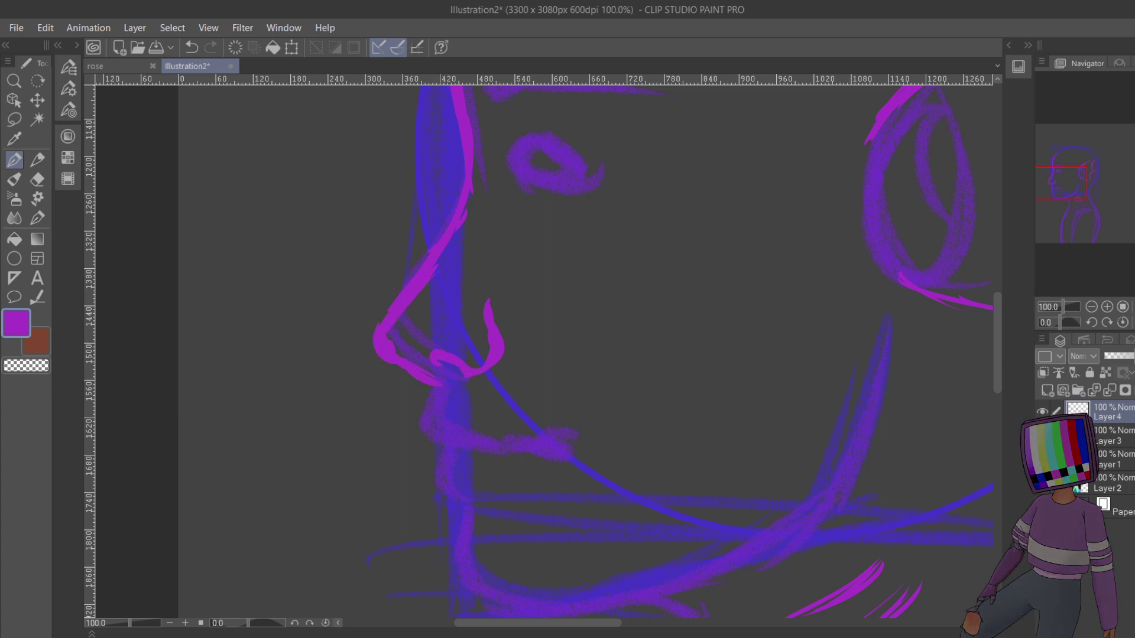
- Compare the new nose, fin and gill lines with the original coloured painting of the character
{"action": "left_click", "coordinate": [1092, 307]}
{"action": "left_click", "coordinate": [1092, 322]}
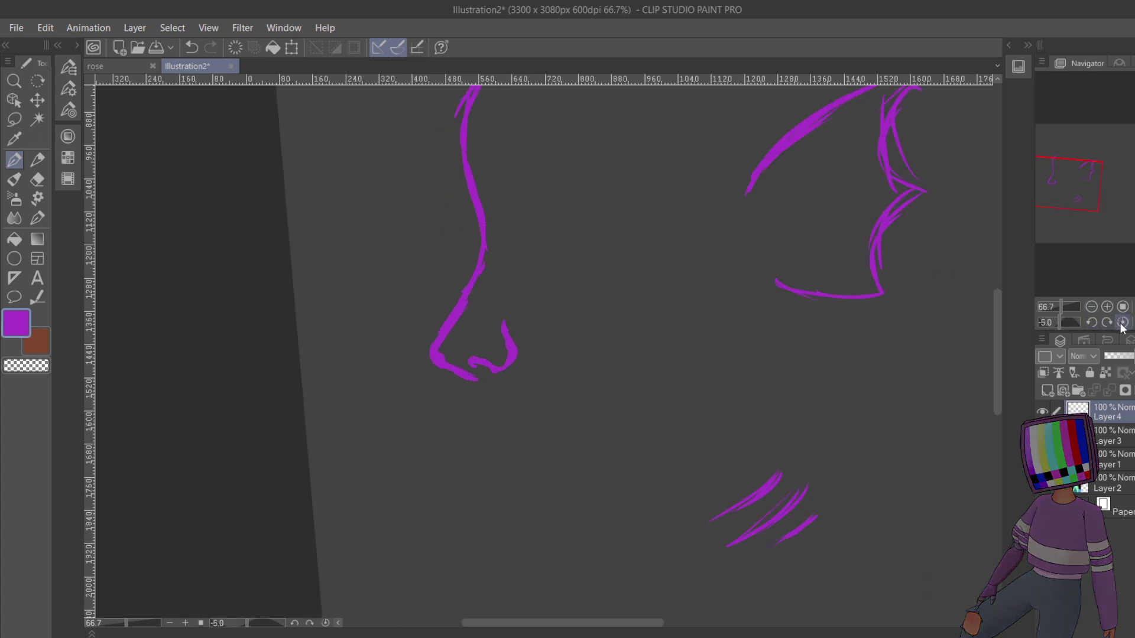
{"action": "left_click", "coordinate": [1123, 323]}
{"action": "left_click", "coordinate": [1092, 307]}
{"action": "left_click", "coordinate": [1092, 306]}
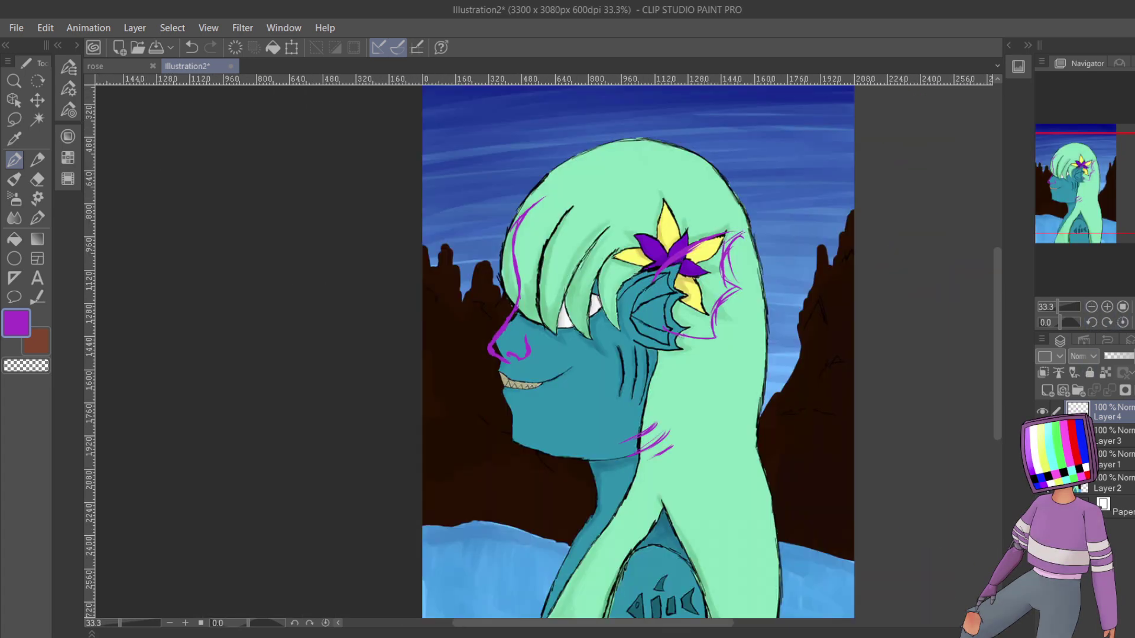
{"action": "left_click", "coordinate": [1107, 306]}
{"action": "left_click", "coordinate": [1107, 307]}
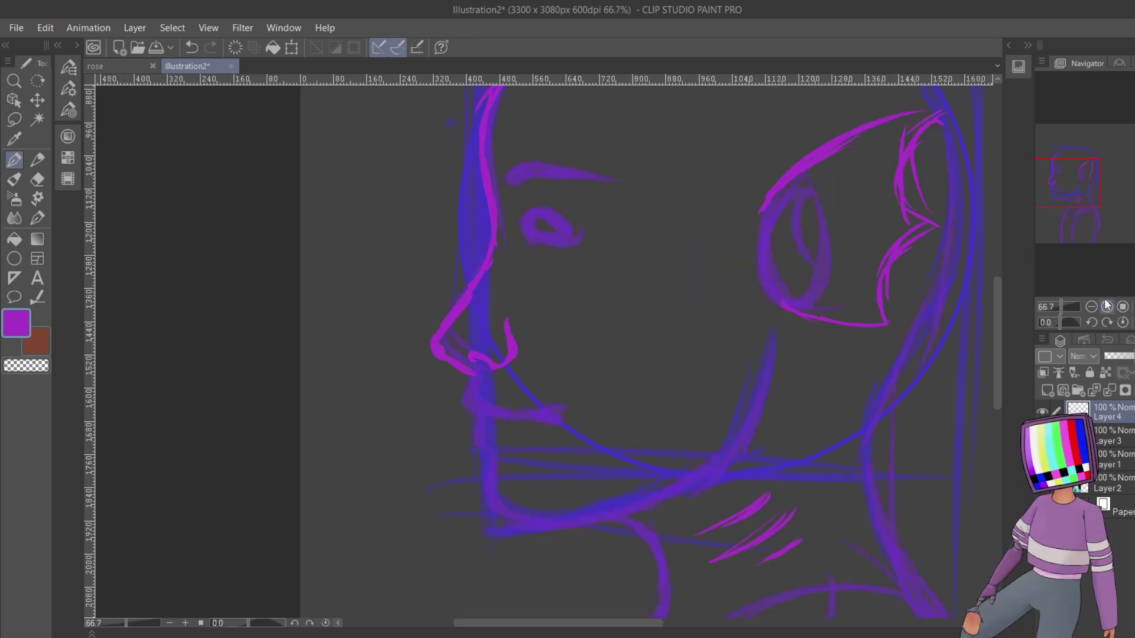
- Draw the upper lip from below the nose and continue it into a mouth line ending in a thick corner
{"action": "left_click", "coordinate": [1107, 307]}
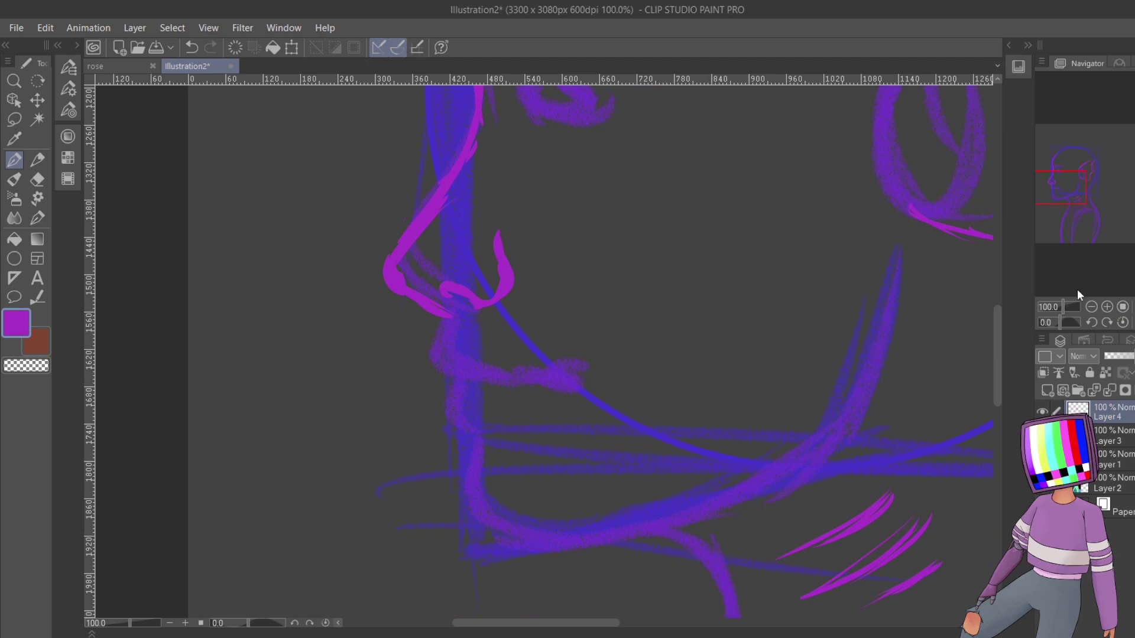
{"action": "left_click", "coordinate": [1107, 307]}
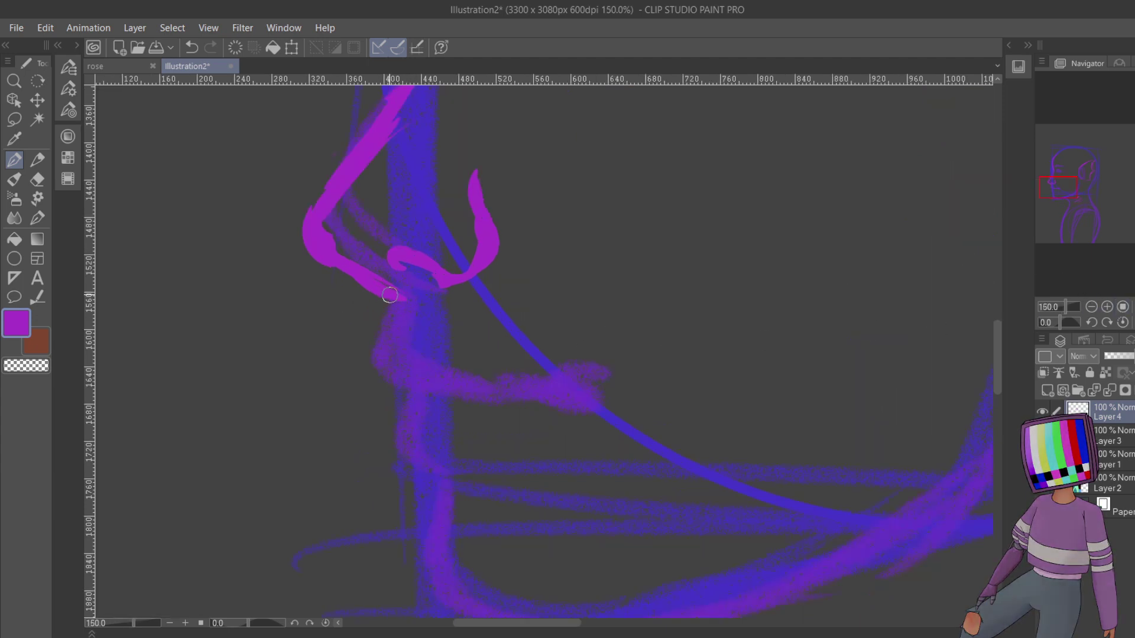
{"action": "mouse_move", "coordinate": [382, 334]}
{"action": "left_mouse_down"}
{"action": "mouse_move", "coordinate": [392, 306]}
{"action": "mouse_move", "coordinate": [377, 368]}
{"action": "mouse_move", "coordinate": [443, 376]}
{"action": "left_mouse_up"}
{"action": "left_click_drag", "start_coordinate": [468, 389], "coordinate": [565, 400]}
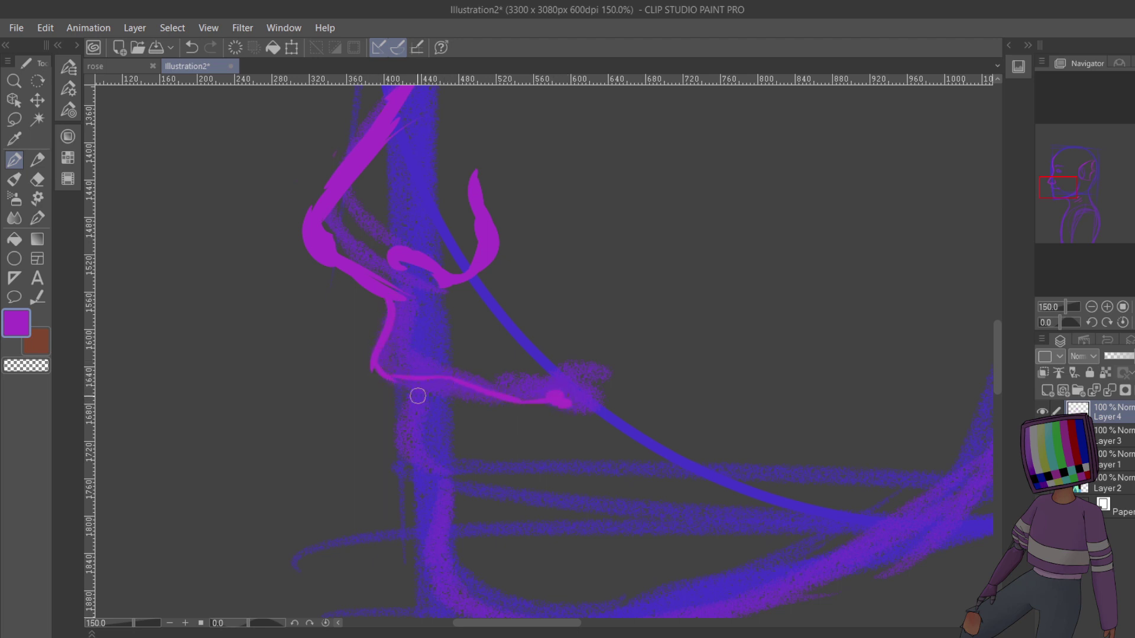
- Try a lower lip beneath the mouth line with short overlapping strokes, and undo it
{"action": "left_click_drag", "start_coordinate": [413, 403], "coordinate": [499, 392]}
{"action": "mouse_move", "coordinate": [414, 397]}
{"action": "left_mouse_down"}
{"action": "mouse_move", "coordinate": [419, 393]}
{"action": "mouse_move", "coordinate": [424, 379]}
{"action": "mouse_move", "coordinate": [462, 394]}
{"action": "mouse_move", "coordinate": [469, 385]}
{"action": "mouse_move", "coordinate": [429, 420]}
{"action": "mouse_move", "coordinate": [416, 407]}
{"action": "mouse_move", "coordinate": [412, 429]}
{"action": "mouse_move", "coordinate": [420, 404]}
{"action": "mouse_move", "coordinate": [438, 459]}
{"action": "left_mouse_up"}
{"action": "scroll", "coordinate": [1084, 275], "scroll_direction": "down", "scroll_amount": 1}
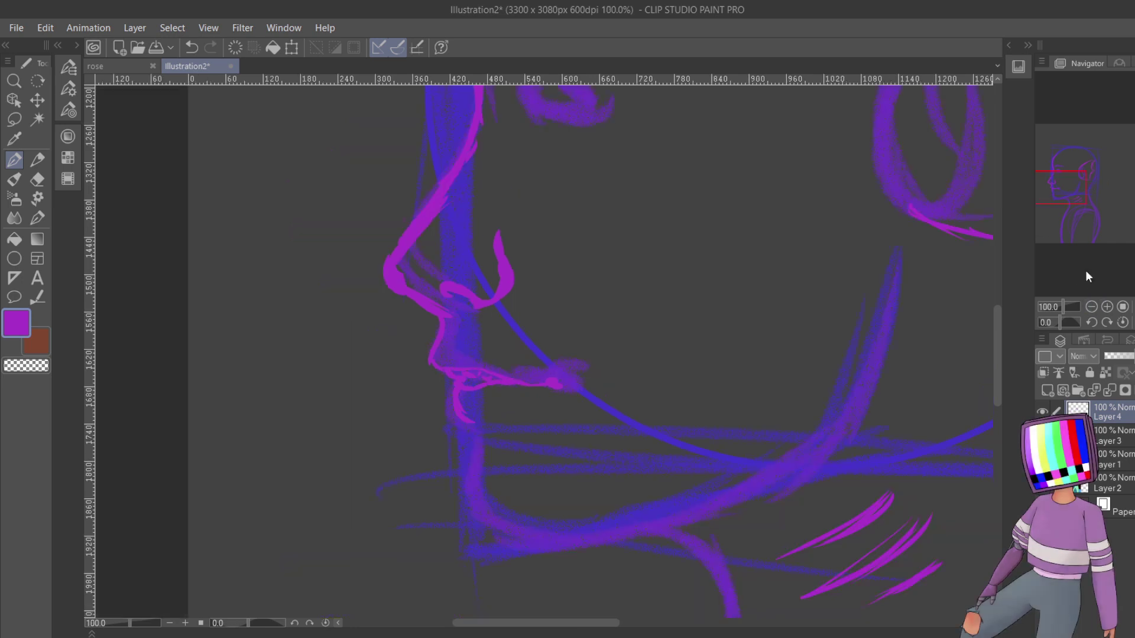
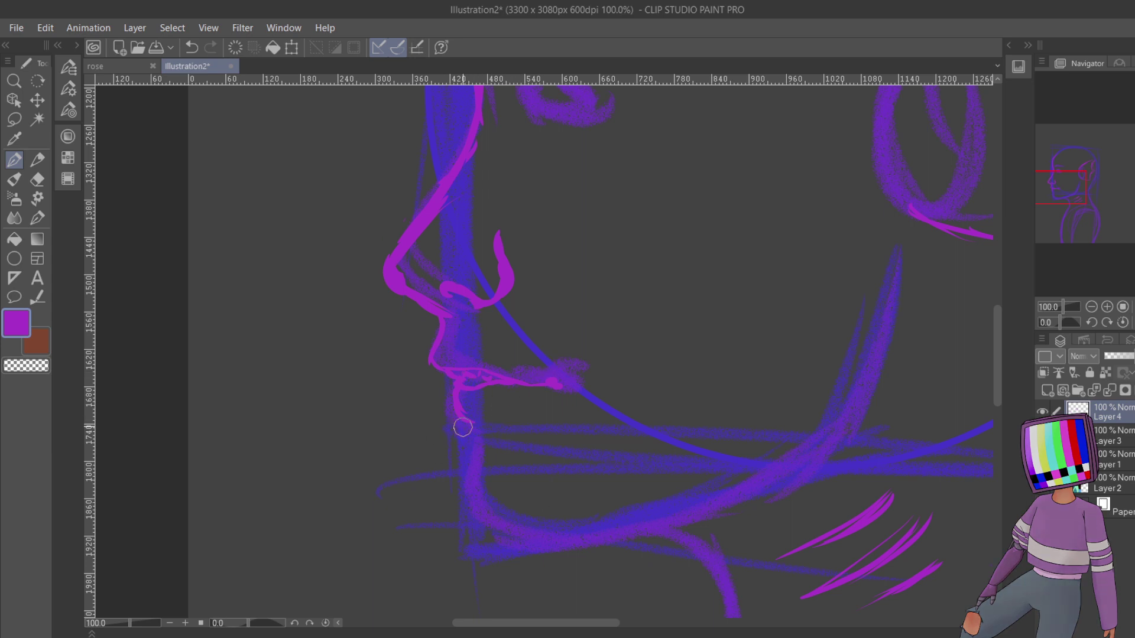
{"action": "key", "text": "ctrl+z"}
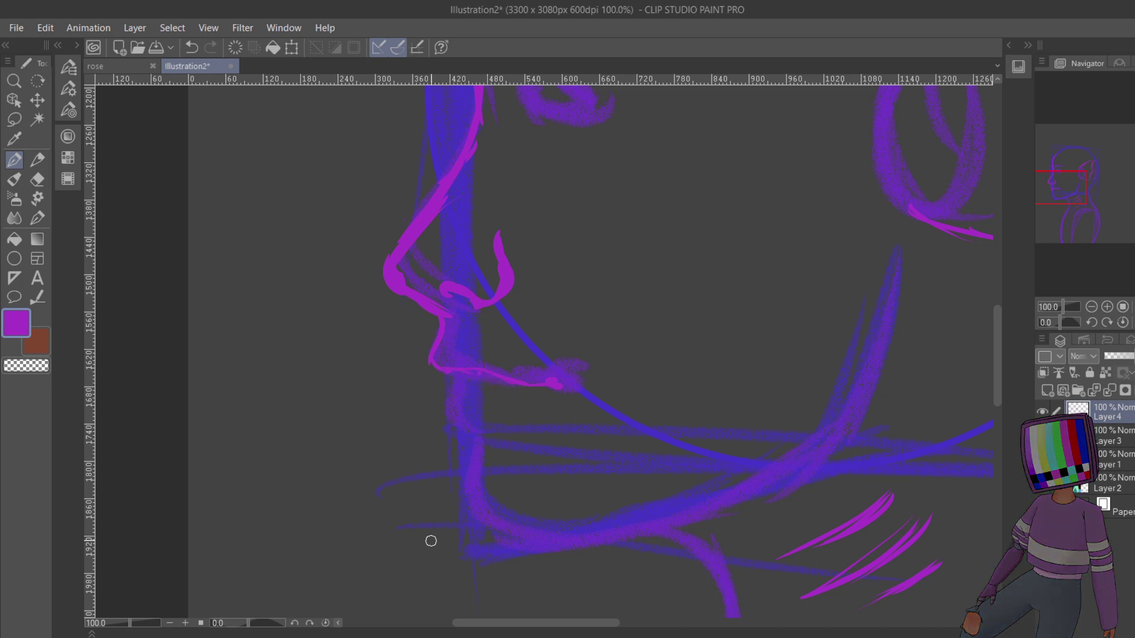
- Thicken the front of the upper lip and undo the trial lower-lip strokes beneath it
{"action": "mouse_move", "coordinate": [441, 359]}
{"action": "left_mouse_down"}
{"action": "mouse_move", "coordinate": [465, 380]}
{"action": "mouse_move", "coordinate": [446, 374]}
{"action": "mouse_move", "coordinate": [532, 379]}
{"action": "mouse_move", "coordinate": [455, 385]}
{"action": "mouse_move", "coordinate": [464, 378]}
{"action": "mouse_move", "coordinate": [466, 400]}
{"action": "mouse_move", "coordinate": [455, 381]}
{"action": "mouse_move", "coordinate": [470, 395]}
{"action": "mouse_move", "coordinate": [452, 384]}
{"action": "mouse_move", "coordinate": [474, 435]}
{"action": "left_mouse_up"}
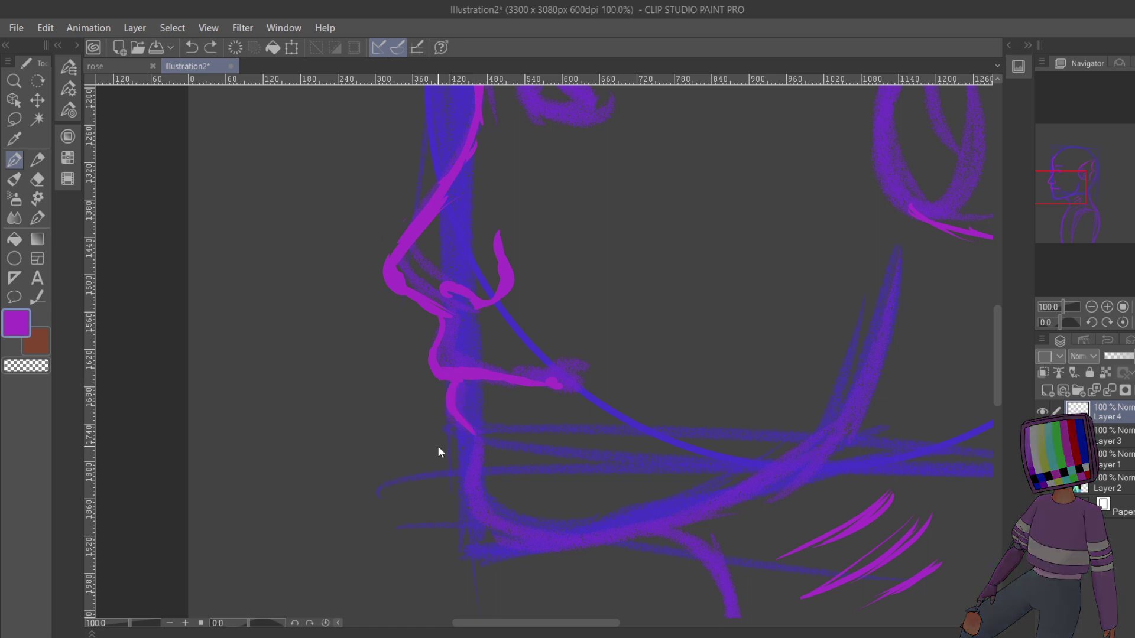
{"action": "key", "text": "ctrl+z"}
{"action": "key", "text": "ctrl+z"}
{"action": "key", "text": "ctrl+z"}
{"action": "key", "text": "ctrl+z"}
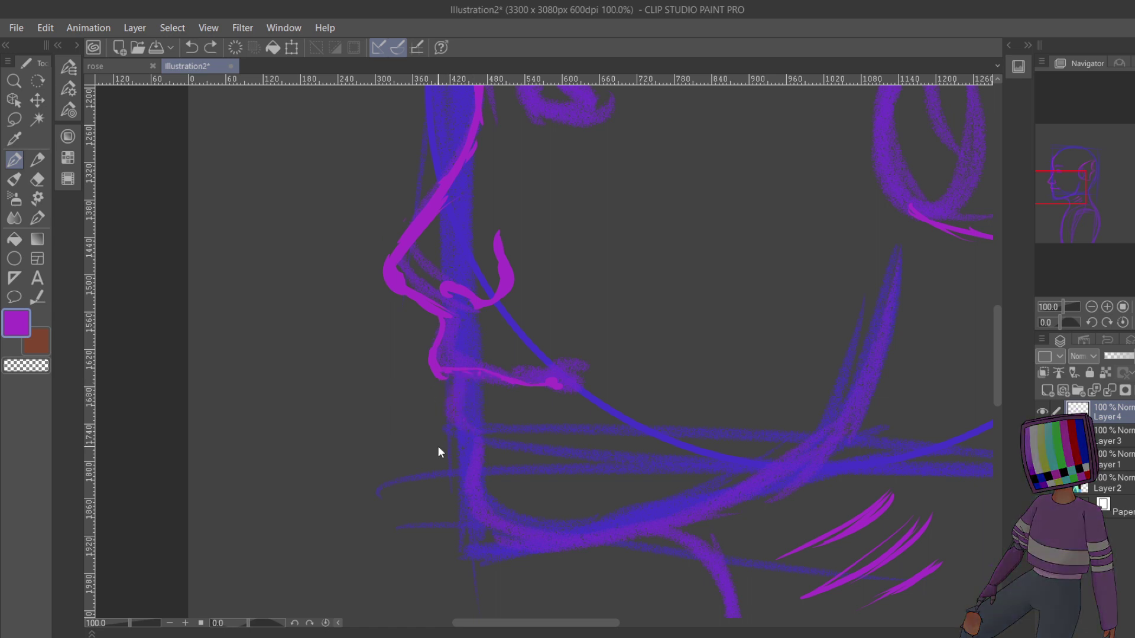
- Select Layer 3 and set the secondary drawing colour to a strong red for marking the teeth
{"action": "left_click", "coordinate": [1107, 307]}
{"action": "left_click", "coordinate": [1106, 307]}
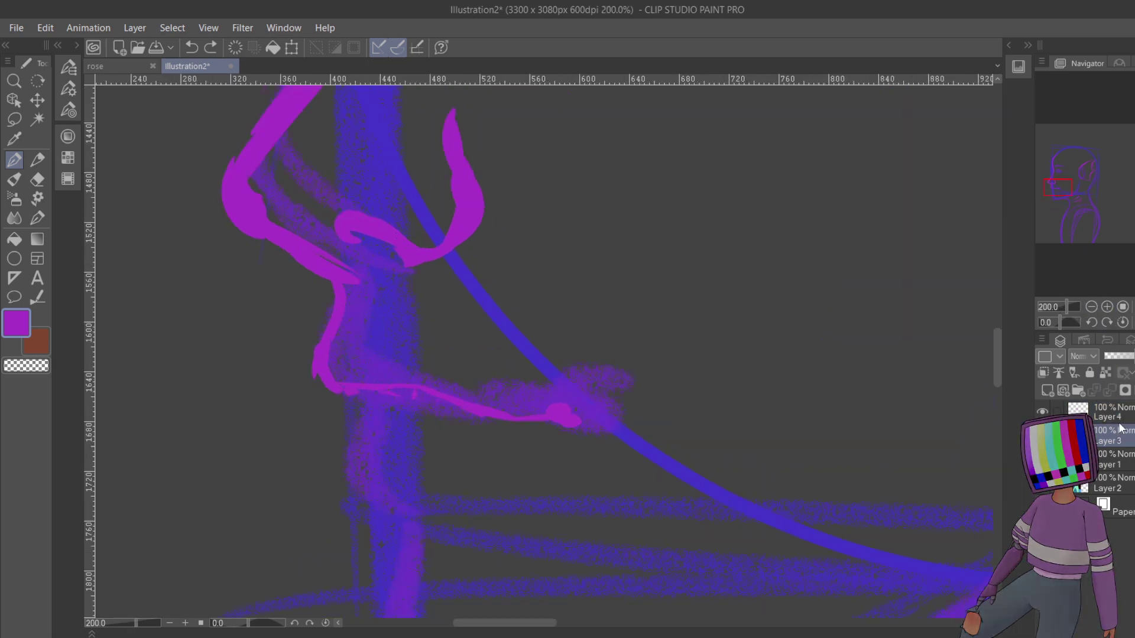
{"action": "scroll", "coordinate": [1092, 260], "scroll_direction": "up", "scroll_amount": 2}
{"action": "left_click", "coordinate": [1091, 306]}
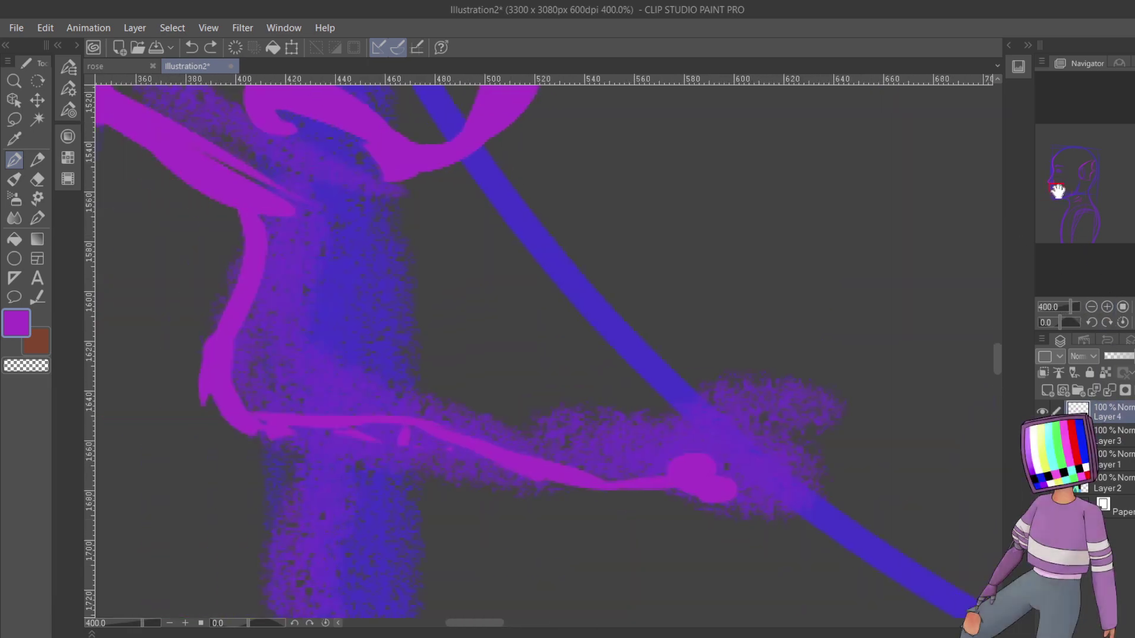
{"action": "left_click", "coordinate": [1092, 307]}
{"action": "left_click", "coordinate": [1091, 307]}
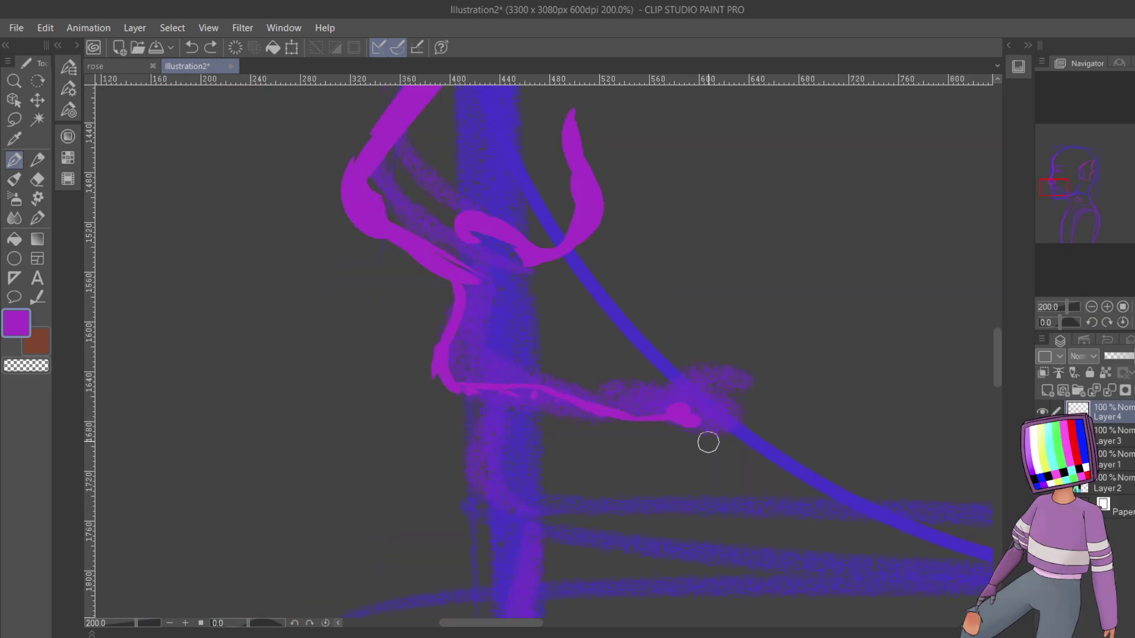
{"action": "left_click", "coordinate": [1116, 443]}
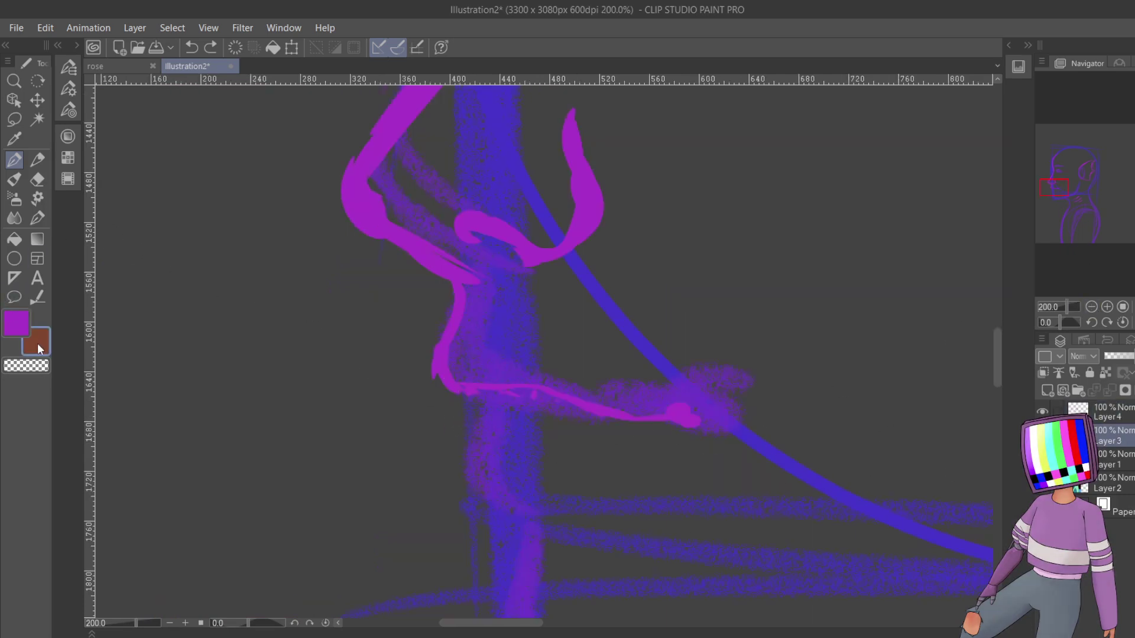
{"action": "left_click", "coordinate": [69, 137]}
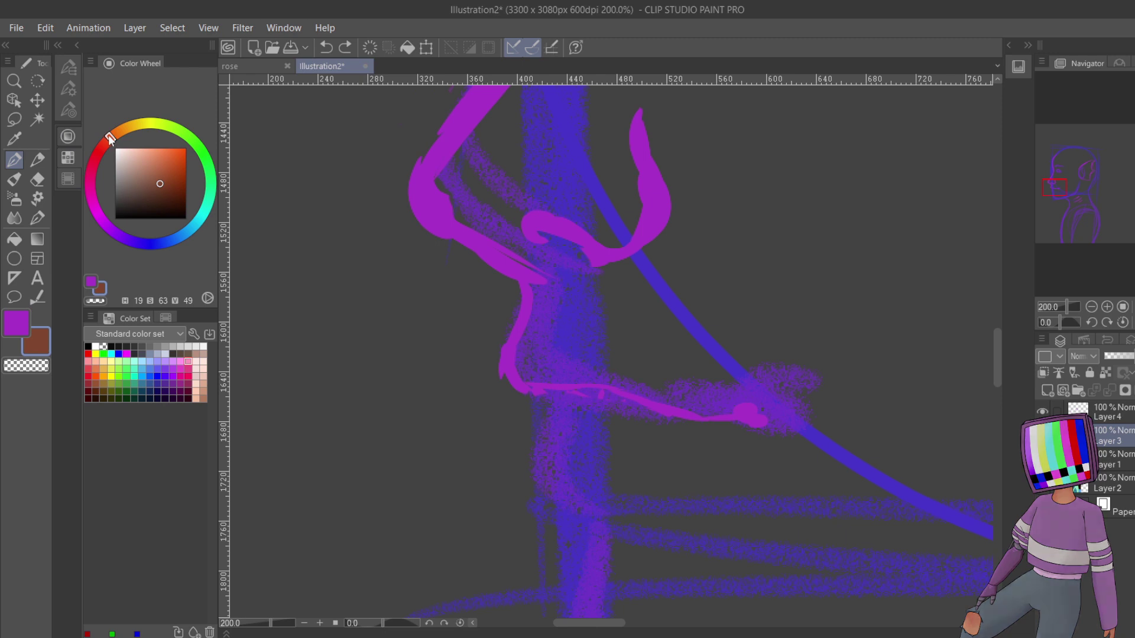
{"action": "left_click_drag", "start_coordinate": [103, 132], "coordinate": [99, 150]}
{"action": "left_click_drag", "start_coordinate": [164, 185], "coordinate": [171, 169]}
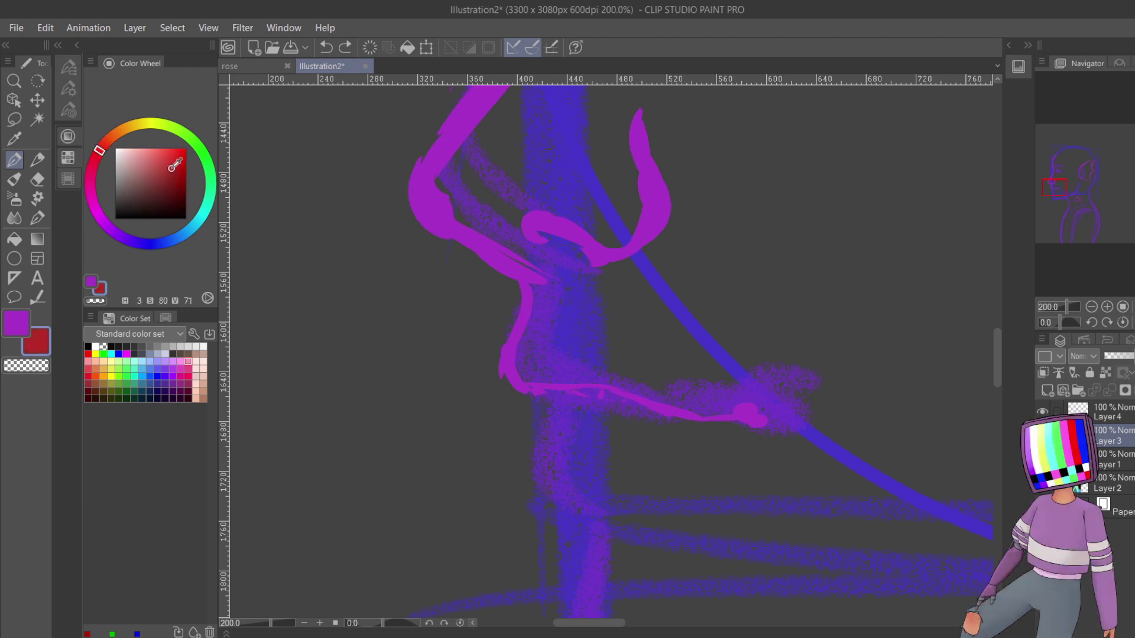
{"action": "left_click", "coordinate": [68, 66]}
{"action": "left_click", "coordinate": [79, 45]}
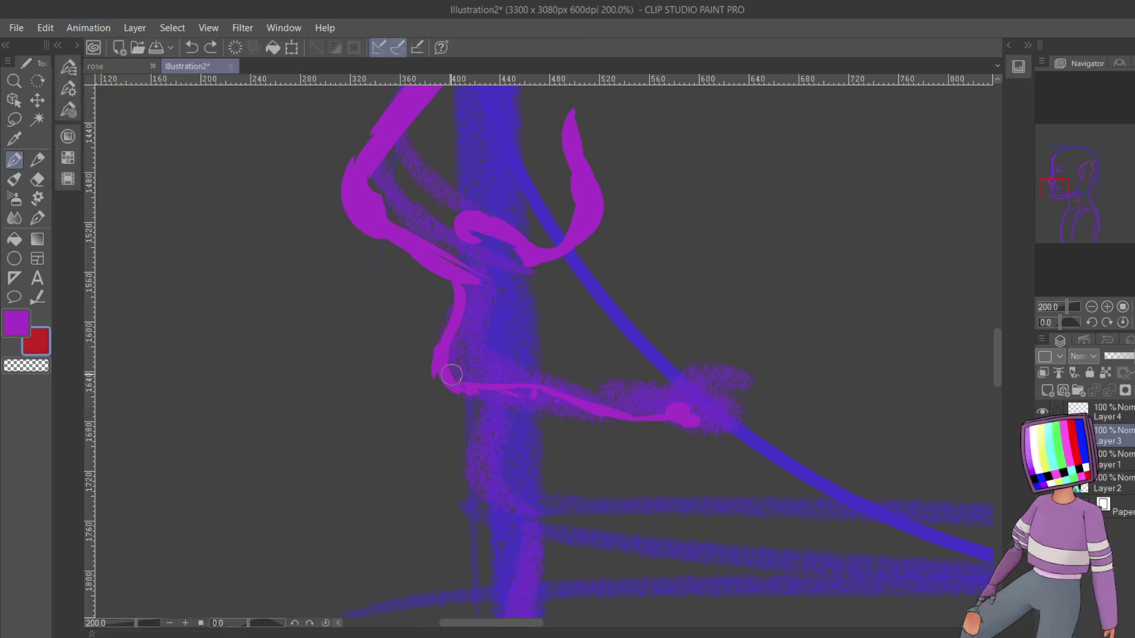
- Draw three long pointed teeth in red across the front half of the mouth line
{"action": "mouse_move", "coordinate": [474, 417]}
{"action": "left_mouse_down"}
{"action": "mouse_move", "coordinate": [457, 365]}
{"action": "mouse_move", "coordinate": [469, 402]}
{"action": "mouse_move", "coordinate": [467, 340]}
{"action": "mouse_move", "coordinate": [462, 357]}
{"action": "mouse_move", "coordinate": [496, 354]}
{"action": "mouse_move", "coordinate": [468, 352]}
{"action": "mouse_move", "coordinate": [474, 407]}
{"action": "mouse_move", "coordinate": [459, 382]}
{"action": "left_mouse_up"}
{"action": "mouse_move", "coordinate": [493, 434]}
{"action": "left_mouse_down"}
{"action": "mouse_move", "coordinate": [466, 403]}
{"action": "mouse_move", "coordinate": [497, 428]}
{"action": "left_mouse_up"}
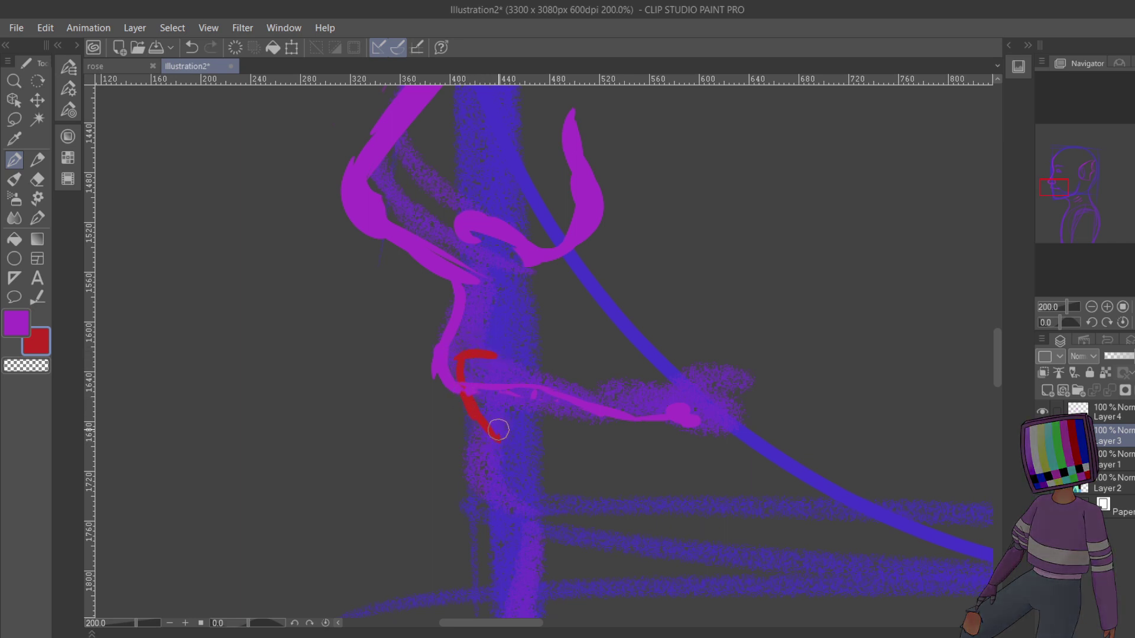
{"action": "left_click_drag", "start_coordinate": [494, 355], "coordinate": [498, 439]}
{"action": "mouse_move", "coordinate": [510, 358]}
{"action": "left_mouse_down"}
{"action": "mouse_move", "coordinate": [526, 360]}
{"action": "mouse_move", "coordinate": [510, 422]}
{"action": "left_mouse_up"}
{"action": "mouse_move", "coordinate": [497, 383]}
{"action": "left_mouse_down"}
{"action": "mouse_move", "coordinate": [528, 359]}
{"action": "mouse_move", "coordinate": [502, 366]}
{"action": "mouse_move", "coordinate": [521, 437]}
{"action": "left_mouse_up"}
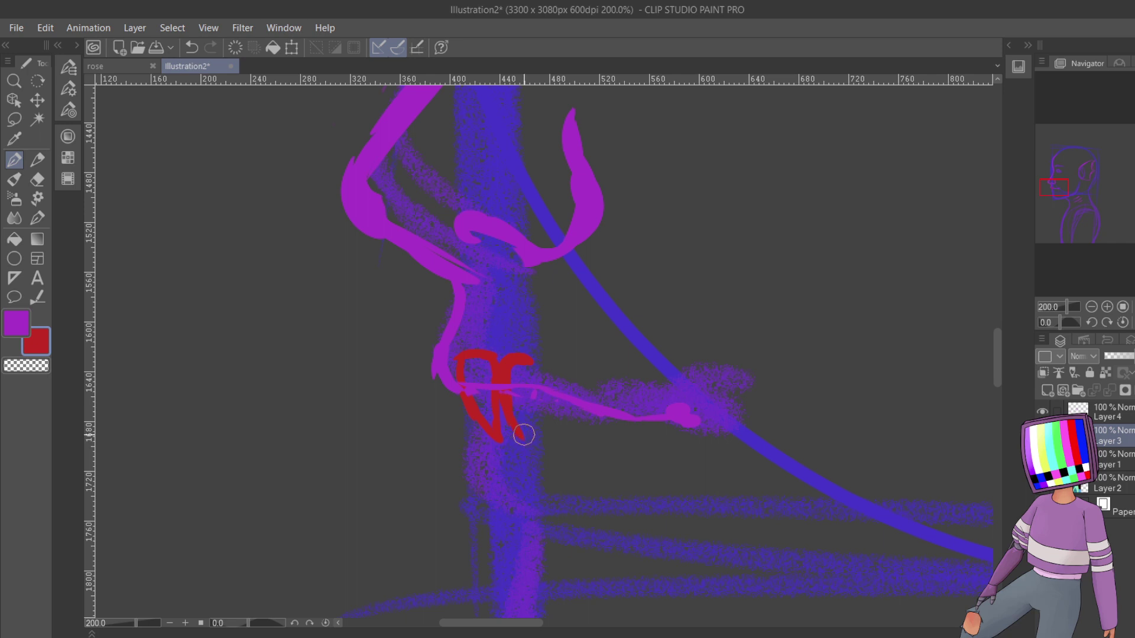
{"action": "mouse_move", "coordinate": [524, 355]}
{"action": "left_mouse_down"}
{"action": "mouse_move", "coordinate": [536, 375]}
{"action": "mouse_move", "coordinate": [531, 417]}
{"action": "left_mouse_up"}
{"action": "mouse_move", "coordinate": [550, 363]}
{"action": "left_mouse_down"}
{"action": "mouse_move", "coordinate": [552, 430]}
{"action": "mouse_move", "coordinate": [543, 369]}
{"action": "mouse_move", "coordinate": [565, 362]}
{"action": "mouse_move", "coordinate": [561, 439]}
{"action": "left_mouse_up"}
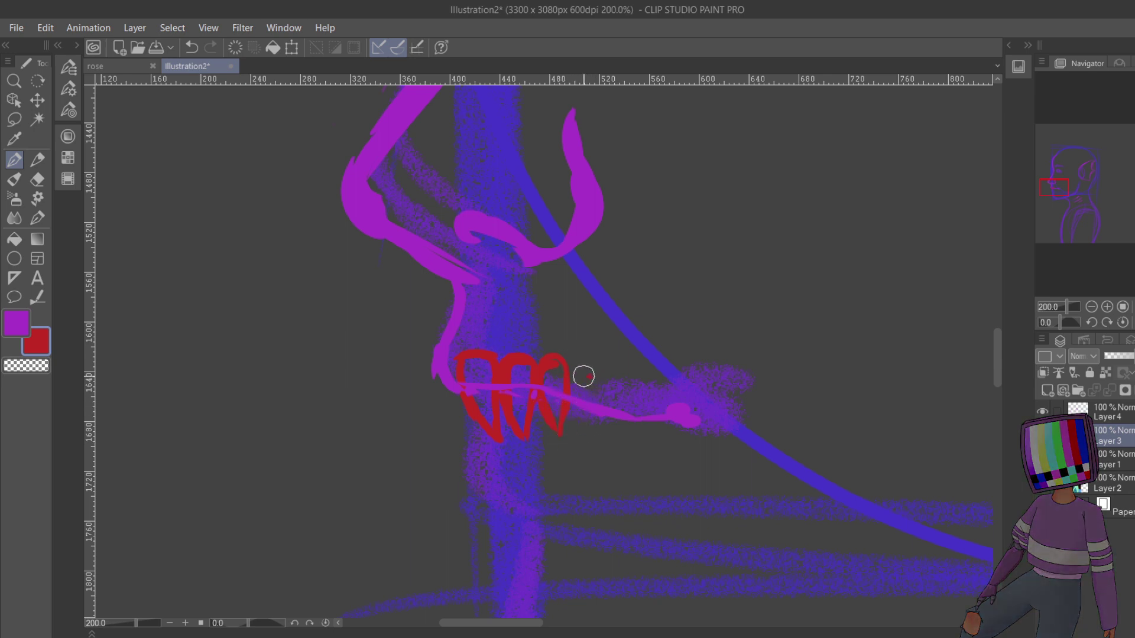
- Add three smaller red teeth towards the mouth corner and lengthen the front teeth into sharper points
{"action": "mouse_move", "coordinate": [583, 375]}
{"action": "left_mouse_down"}
{"action": "mouse_move", "coordinate": [581, 428]}
{"action": "mouse_move", "coordinate": [590, 376]}
{"action": "mouse_move", "coordinate": [597, 387]}
{"action": "mouse_move", "coordinate": [599, 432]}
{"action": "mouse_move", "coordinate": [588, 440]}
{"action": "mouse_move", "coordinate": [576, 413]}
{"action": "mouse_move", "coordinate": [599, 440]}
{"action": "mouse_move", "coordinate": [619, 382]}
{"action": "mouse_move", "coordinate": [629, 392]}
{"action": "mouse_move", "coordinate": [618, 383]}
{"action": "mouse_move", "coordinate": [613, 426]}
{"action": "mouse_move", "coordinate": [607, 394]}
{"action": "mouse_move", "coordinate": [622, 450]}
{"action": "mouse_move", "coordinate": [639, 402]}
{"action": "left_mouse_up"}
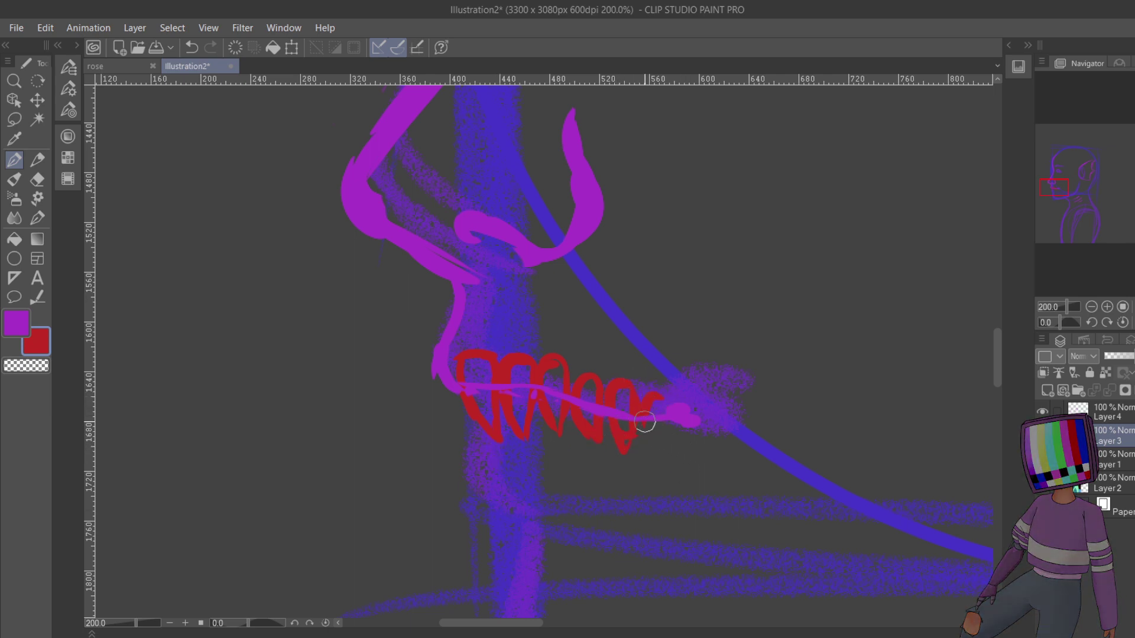
{"action": "left_click_drag", "start_coordinate": [664, 425], "coordinate": [669, 455]}
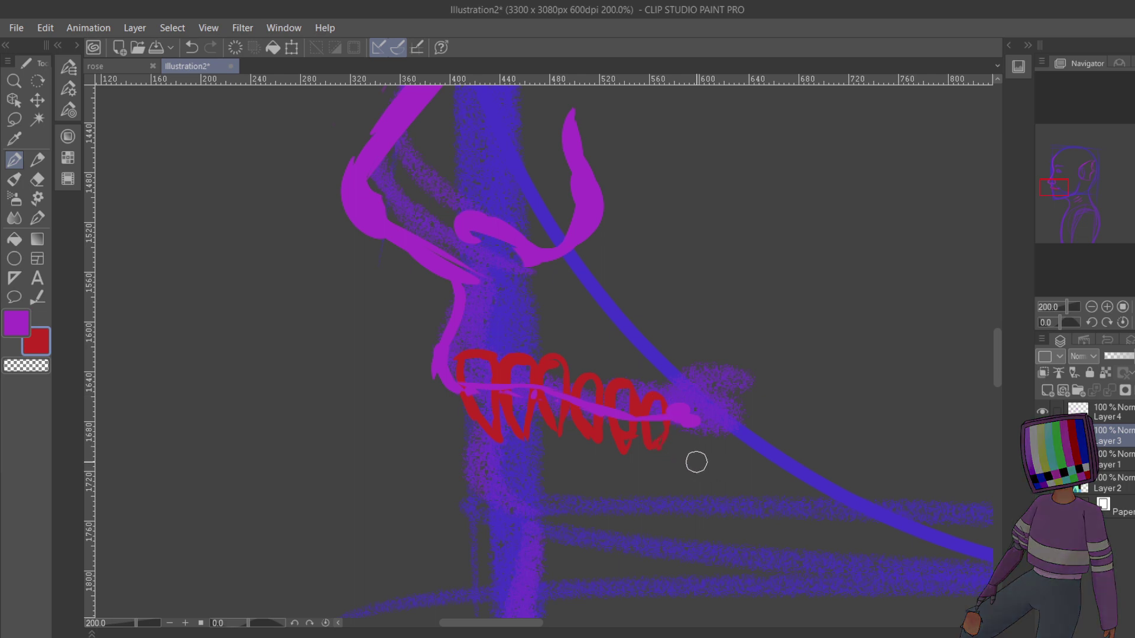
{"action": "mouse_move", "coordinate": [528, 474]}
{"action": "left_mouse_down"}
{"action": "mouse_move", "coordinate": [502, 471]}
{"action": "mouse_move", "coordinate": [531, 476]}
{"action": "mouse_move", "coordinate": [515, 446]}
{"action": "mouse_move", "coordinate": [525, 486]}
{"action": "left_mouse_up"}
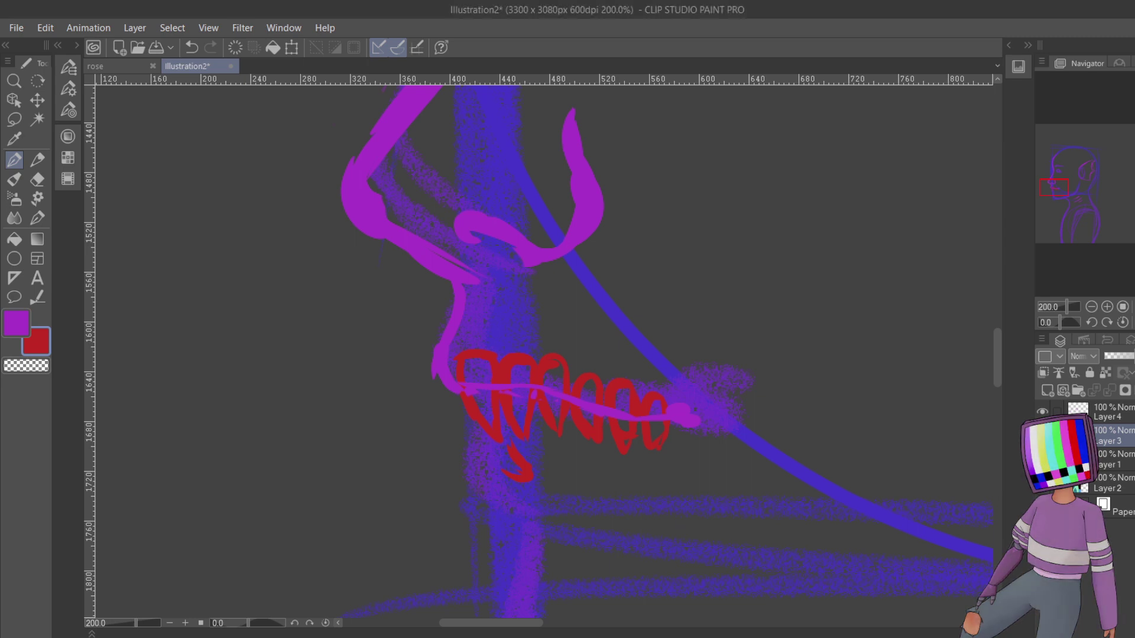
{"action": "mouse_move", "coordinate": [525, 471]}
{"action": "left_mouse_down"}
{"action": "mouse_move", "coordinate": [517, 456]}
{"action": "mouse_move", "coordinate": [513, 497]}
{"action": "left_mouse_up"}
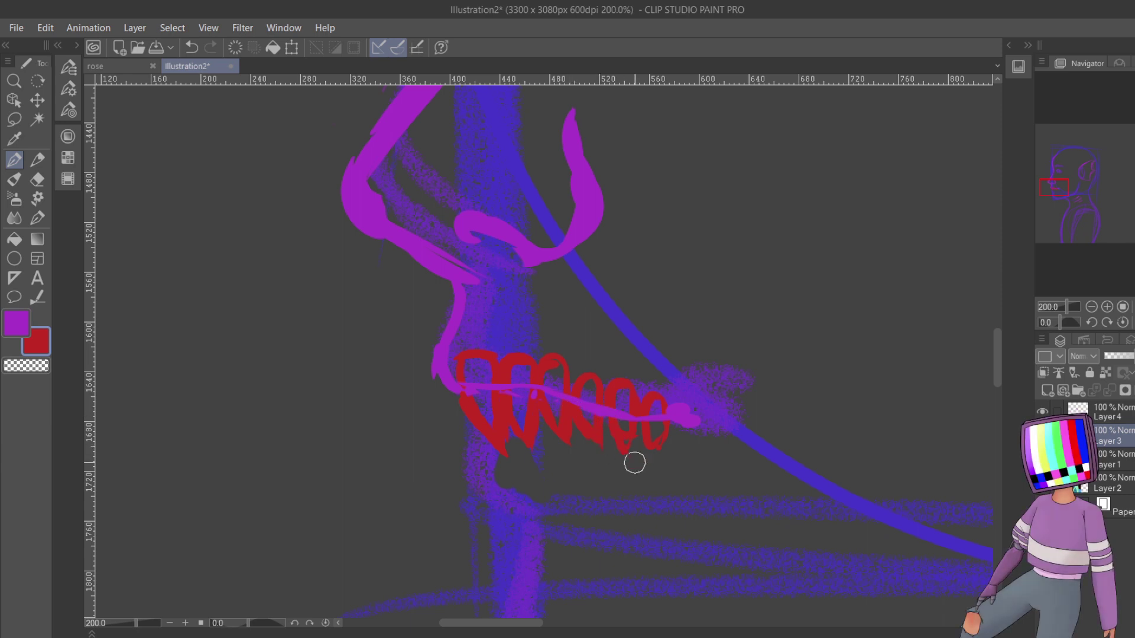
- On Layer 4, draw the lower edge of the open mouth in purple from a raised corner forward across the teeth
{"action": "left_click", "coordinate": [1122, 413]}
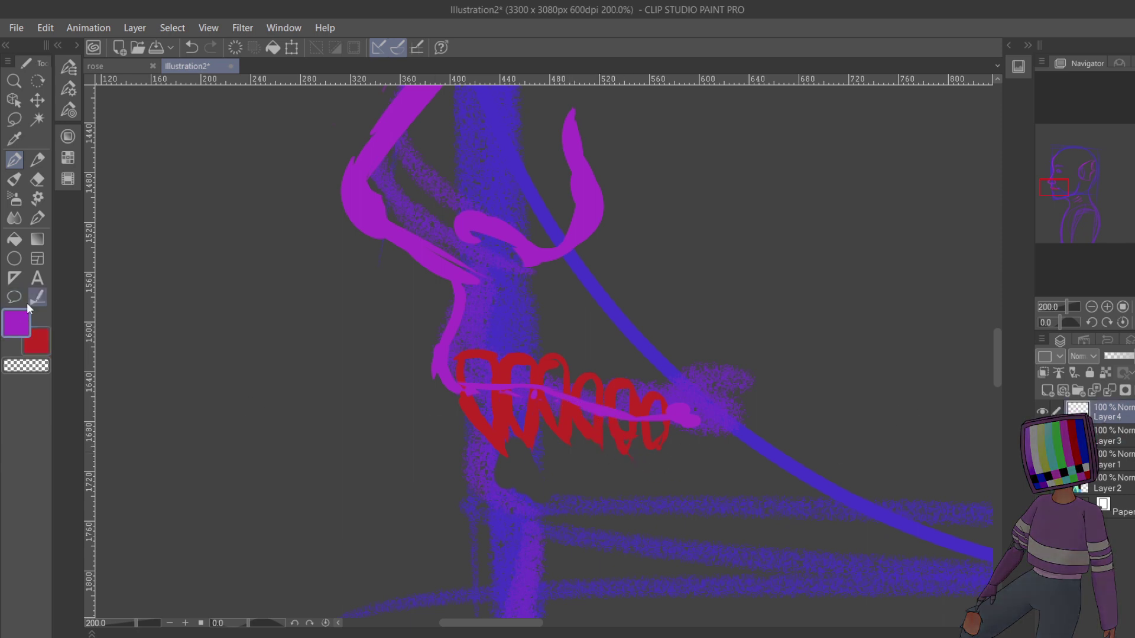
{"action": "left_click", "coordinate": [78, 46]}
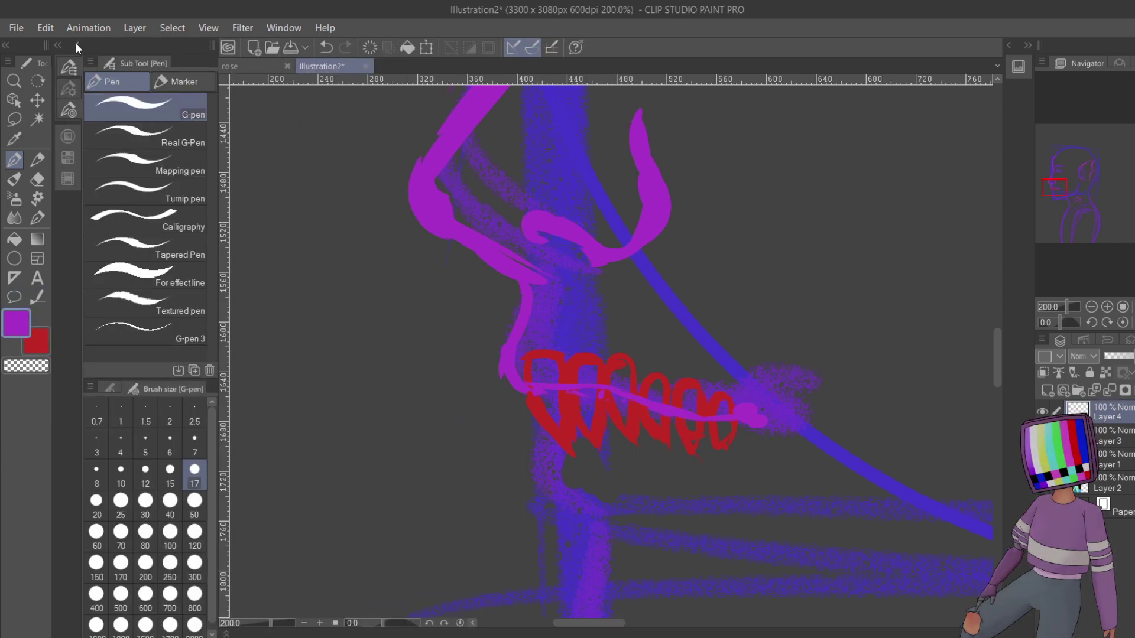
{"action": "left_click", "coordinate": [76, 44]}
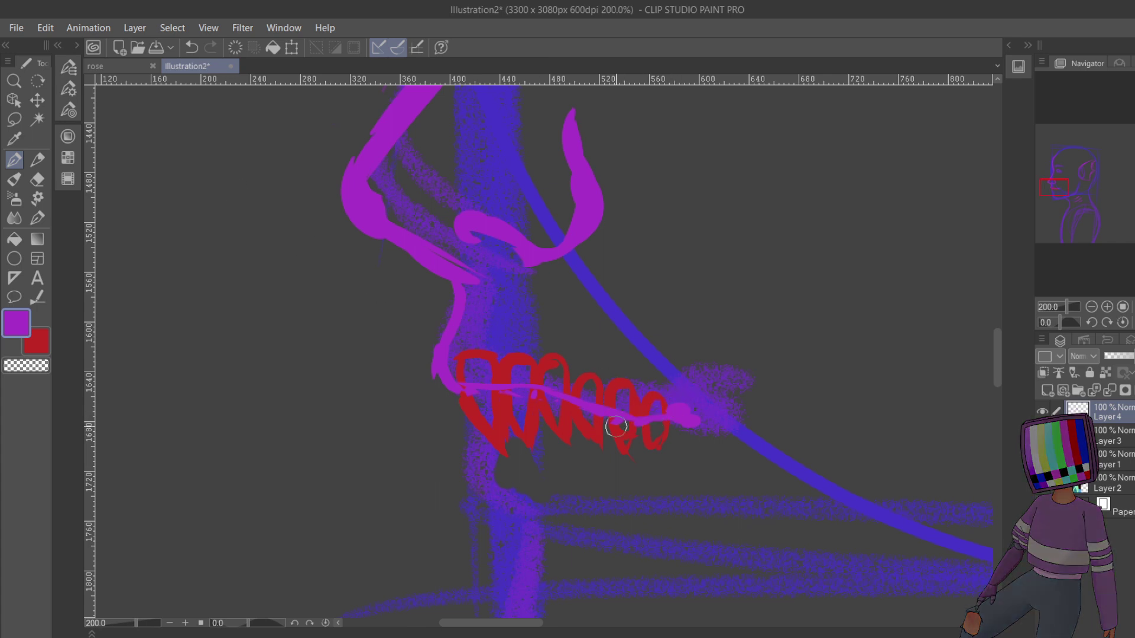
{"action": "mouse_move", "coordinate": [624, 422]}
{"action": "left_mouse_down"}
{"action": "mouse_move", "coordinate": [468, 431]}
{"action": "mouse_move", "coordinate": [637, 418]}
{"action": "mouse_move", "coordinate": [604, 405]}
{"action": "mouse_move", "coordinate": [656, 414]}
{"action": "mouse_move", "coordinate": [697, 395]}
{"action": "mouse_move", "coordinate": [672, 431]}
{"action": "mouse_move", "coordinate": [697, 420]}
{"action": "mouse_move", "coordinate": [678, 443]}
{"action": "left_mouse_up"}
{"action": "key", "text": "c"}
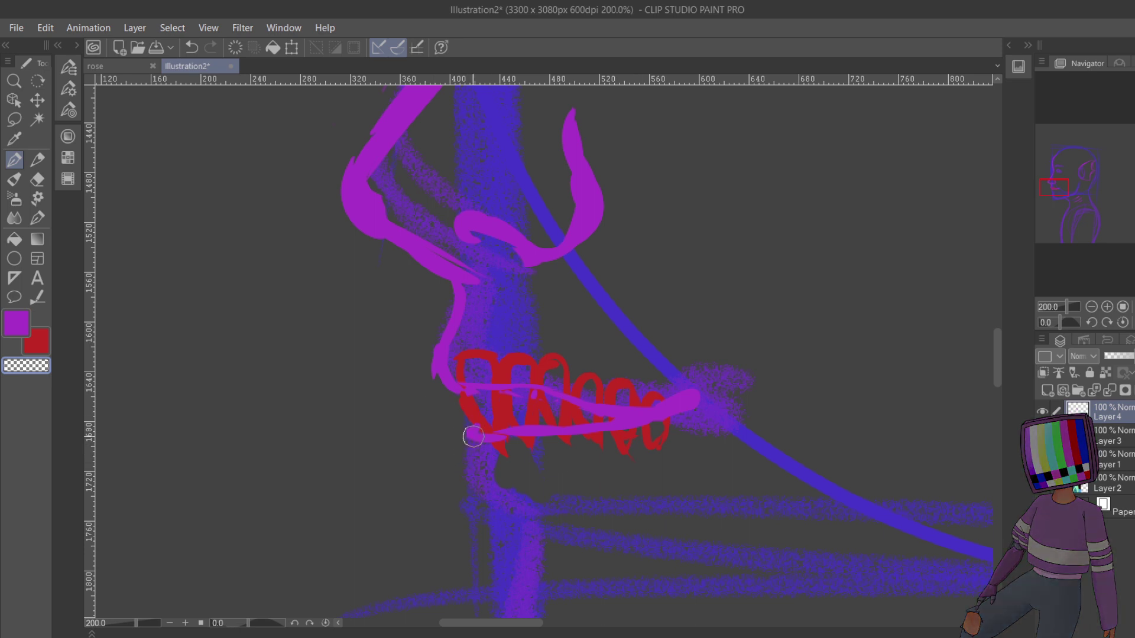
- Draw the curved lower lip and outline the front tooth and the small gaps between the teeth in the mouth opening
{"action": "key", "text": "c"}
{"action": "mouse_move", "coordinate": [471, 436]}
{"action": "left_mouse_down"}
{"action": "mouse_move", "coordinate": [472, 483]}
{"action": "mouse_move", "coordinate": [479, 439]}
{"action": "mouse_move", "coordinate": [476, 488]}
{"action": "mouse_move", "coordinate": [480, 459]}
{"action": "mouse_move", "coordinate": [503, 510]}
{"action": "mouse_move", "coordinate": [480, 478]}
{"action": "mouse_move", "coordinate": [514, 506]}
{"action": "left_mouse_up"}
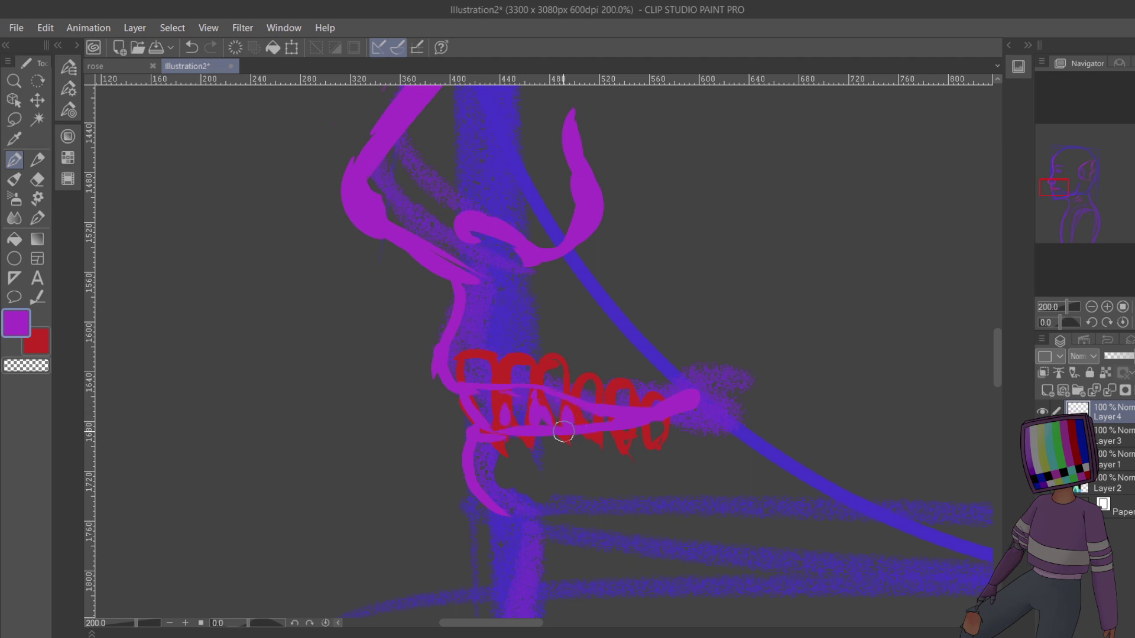
{"action": "left_click_drag", "start_coordinate": [524, 409], "coordinate": [535, 432]}
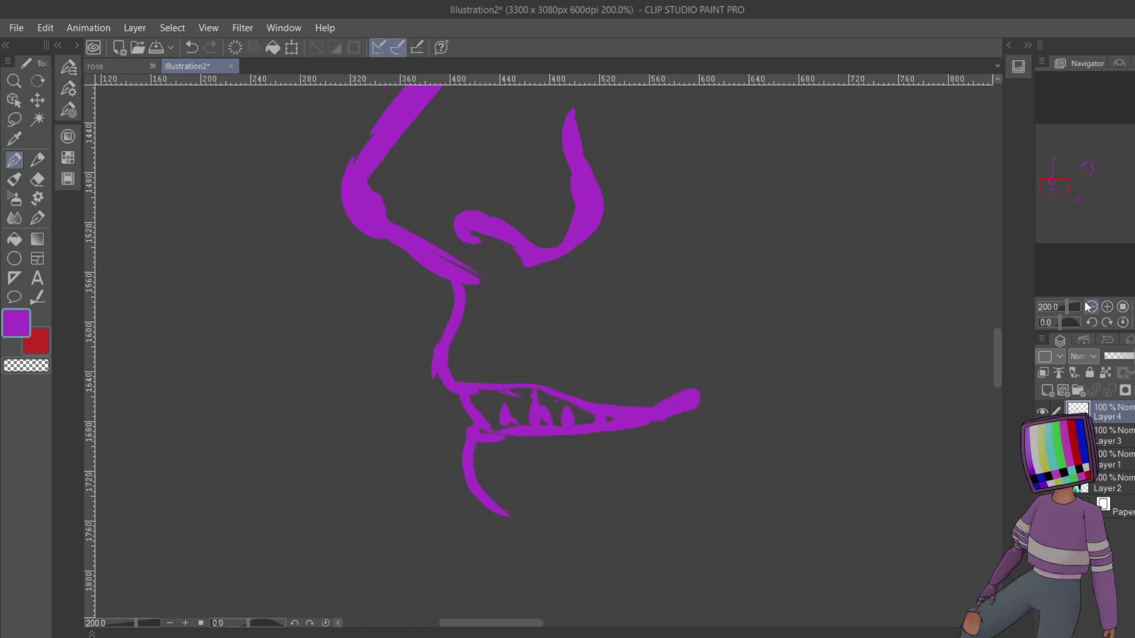
- Review the line art without the sketch and add a thin curved crease beside the mouth corner
{"action": "left_click", "coordinate": [1092, 307]}
{"action": "left_click", "coordinate": [1092, 307]}
{"action": "left_click_drag", "start_coordinate": [1084, 196], "coordinate": [1077, 232]}
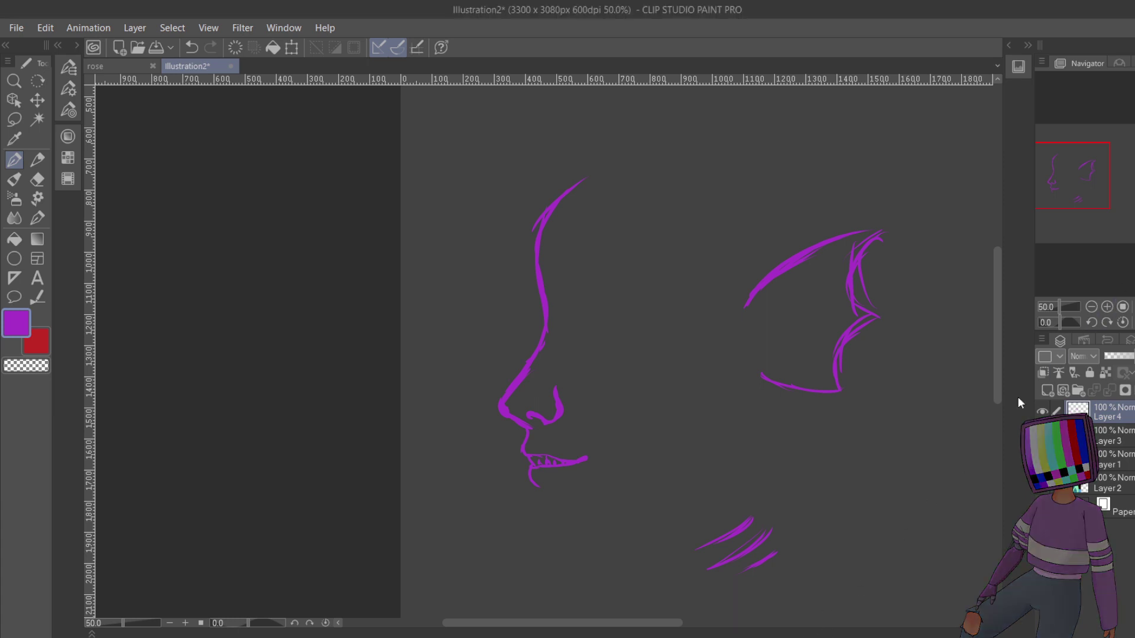
{"action": "left_click", "coordinate": [1108, 307]}
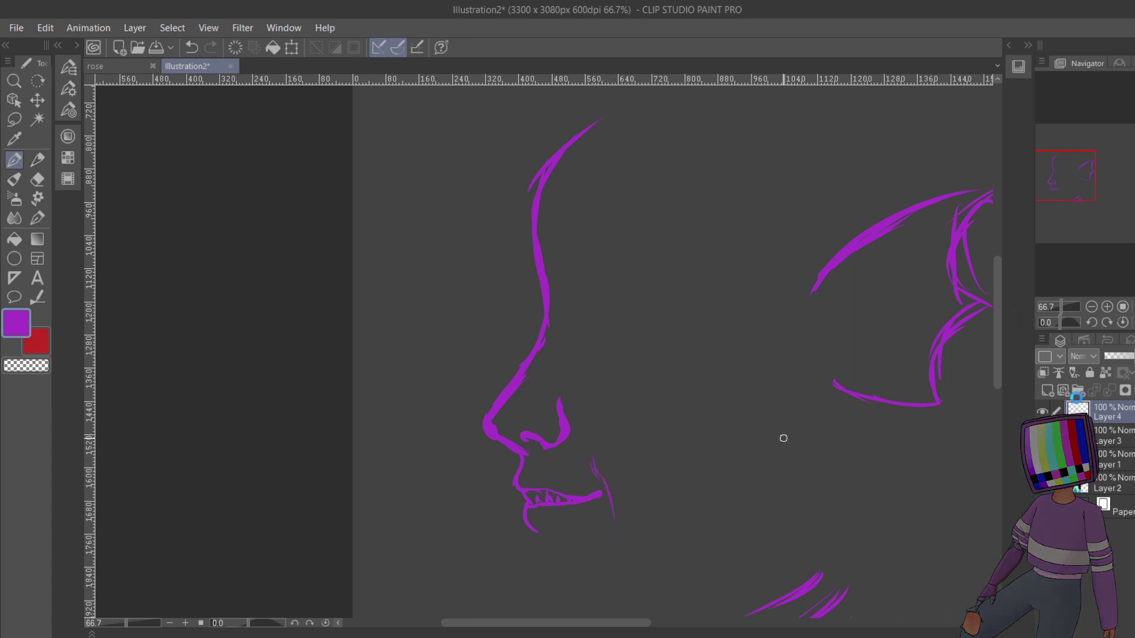
- Draw the curved front edge and slanted upper lid of the eye over the sketched eye
{"action": "left_click", "coordinate": [1108, 307]}
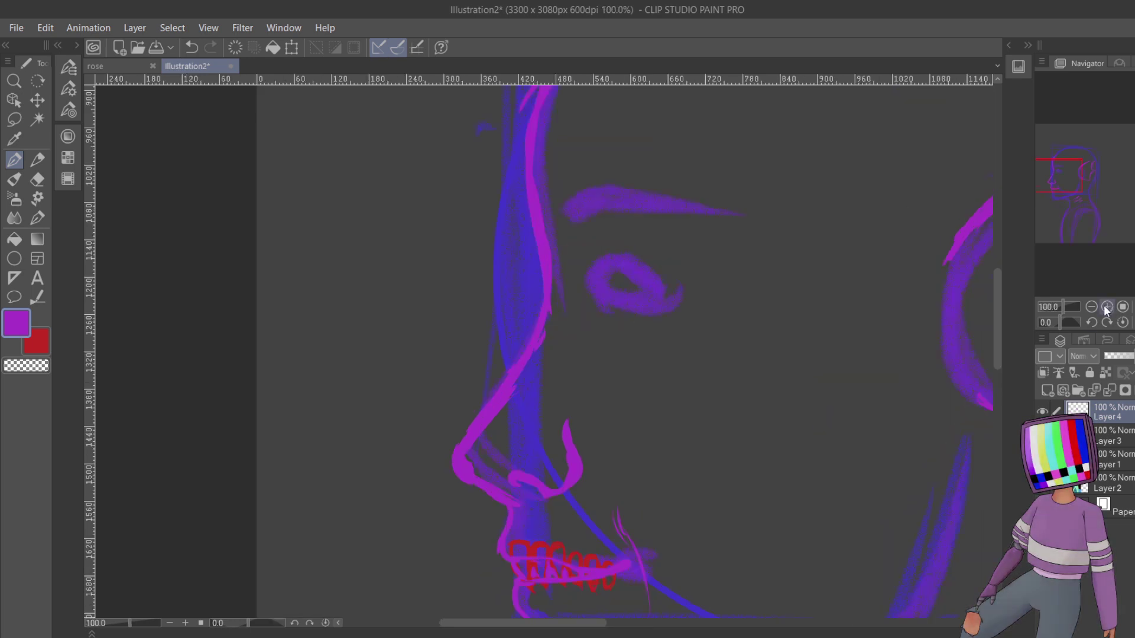
{"action": "left_click", "coordinate": [1108, 307]}
{"action": "left_click", "coordinate": [1107, 307]}
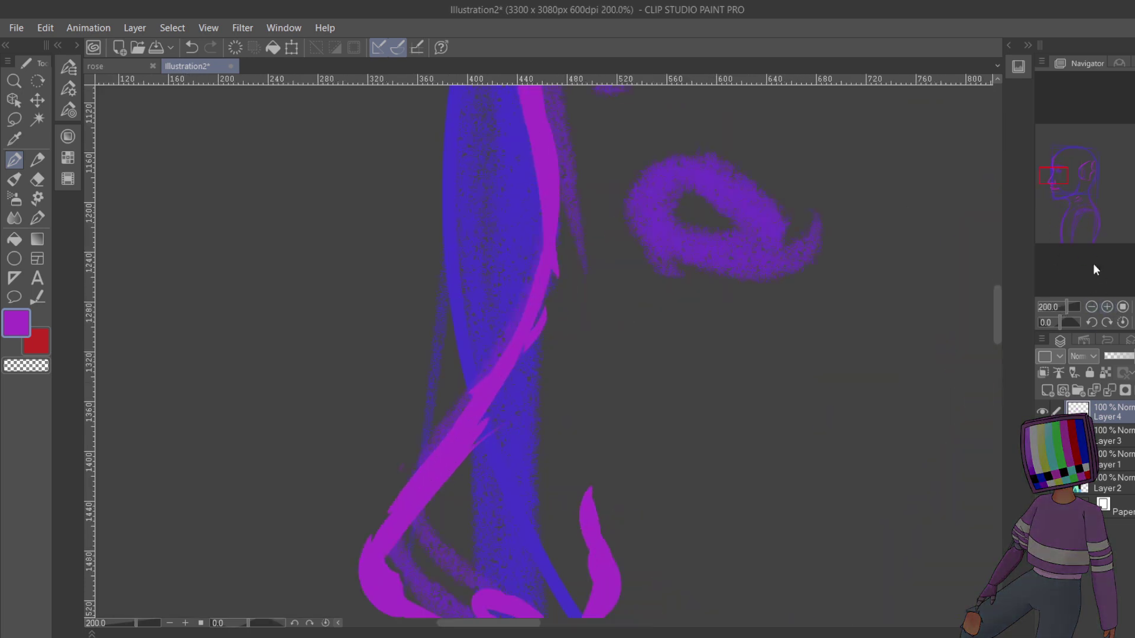
{"action": "left_click_drag", "start_coordinate": [1056, 178], "coordinate": [1060, 172]}
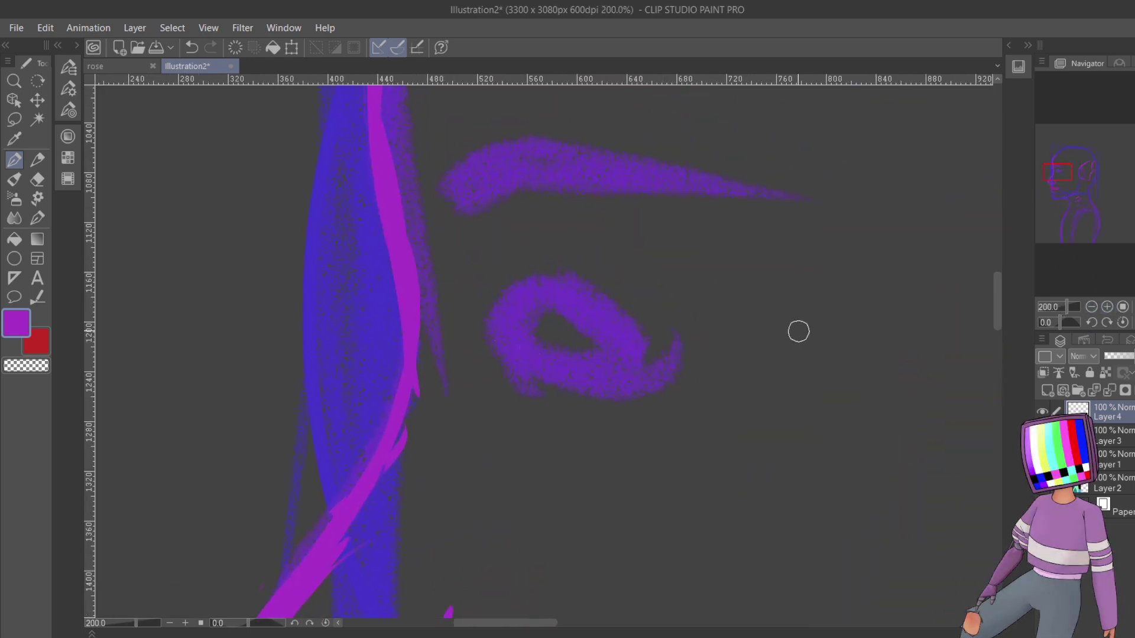
{"action": "left_click_drag", "start_coordinate": [535, 277], "coordinate": [536, 366]}
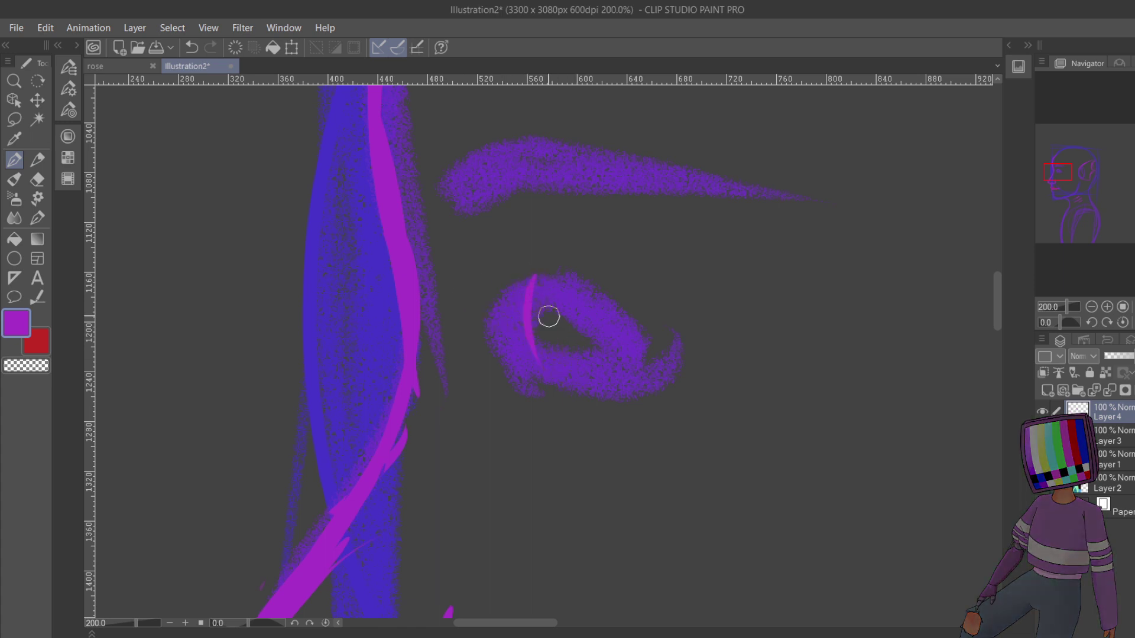
{"action": "left_click_drag", "start_coordinate": [533, 278], "coordinate": [642, 323]}
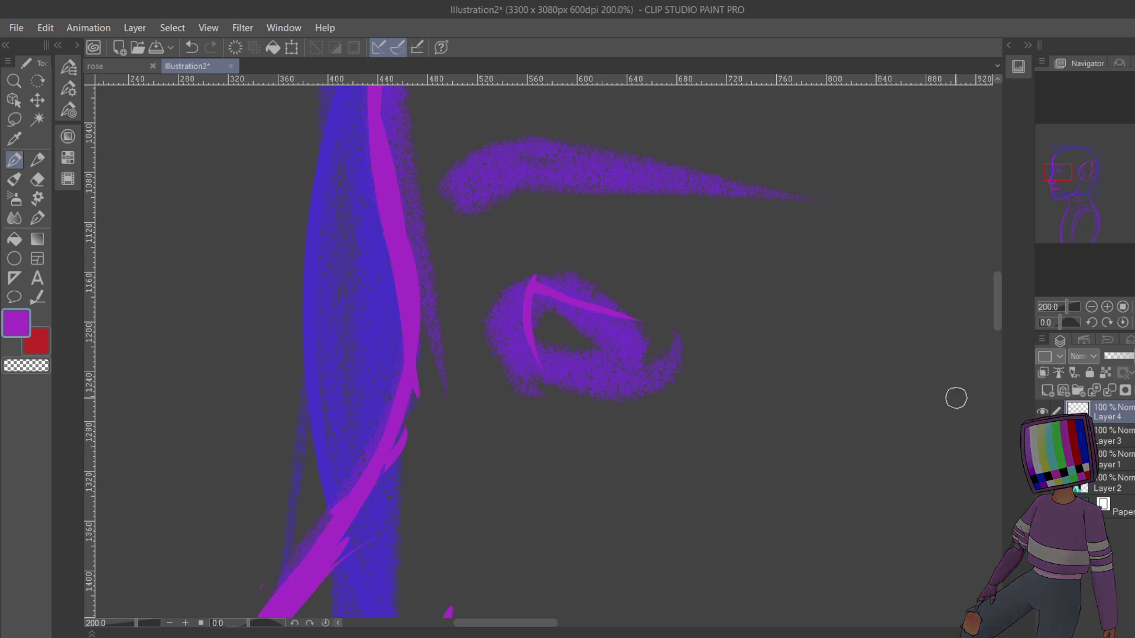
- Thicken and extend the upper lid to a pointed outer corner and close the eye with a lower lid line
{"action": "left_click", "coordinate": [1011, 45]}
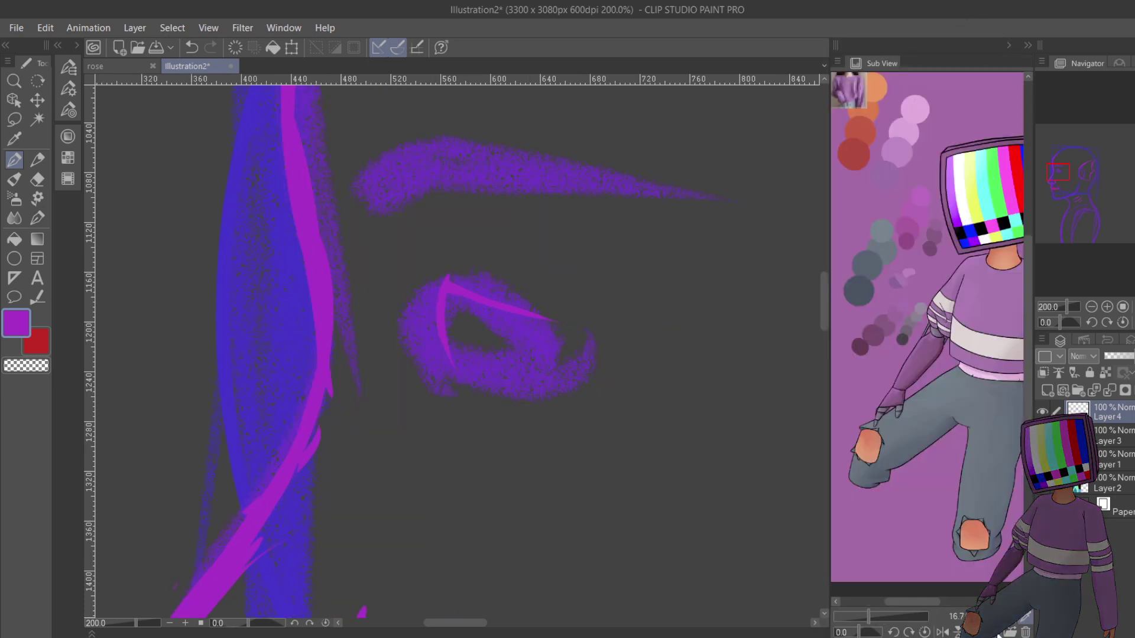
{"action": "left_click", "coordinate": [1007, 46]}
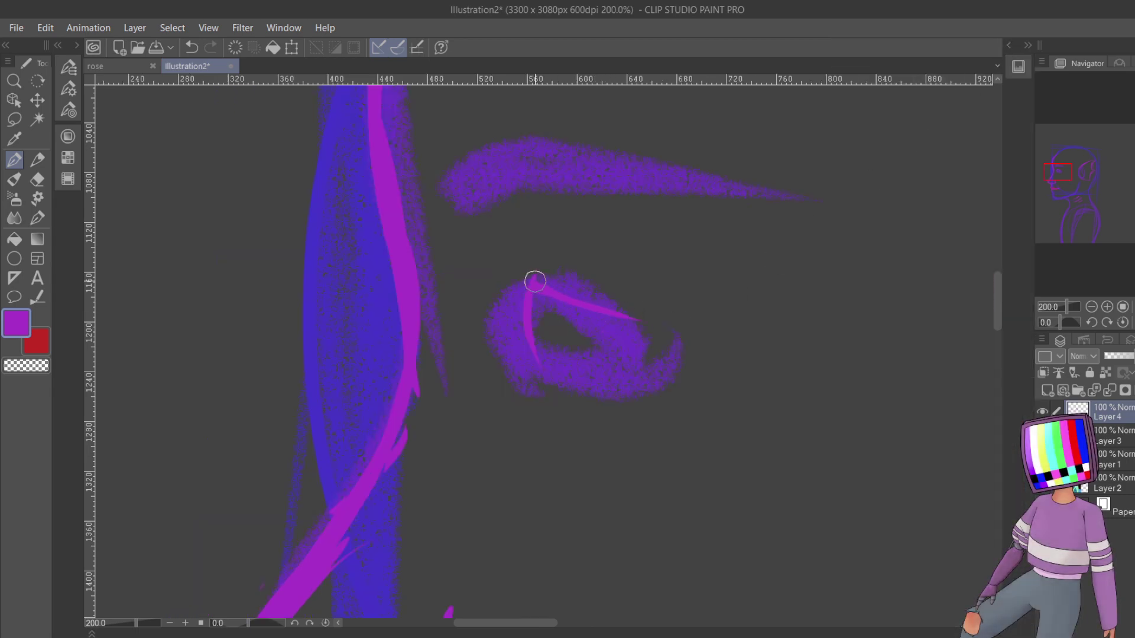
{"action": "left_click_drag", "start_coordinate": [608, 322], "coordinate": [658, 347]}
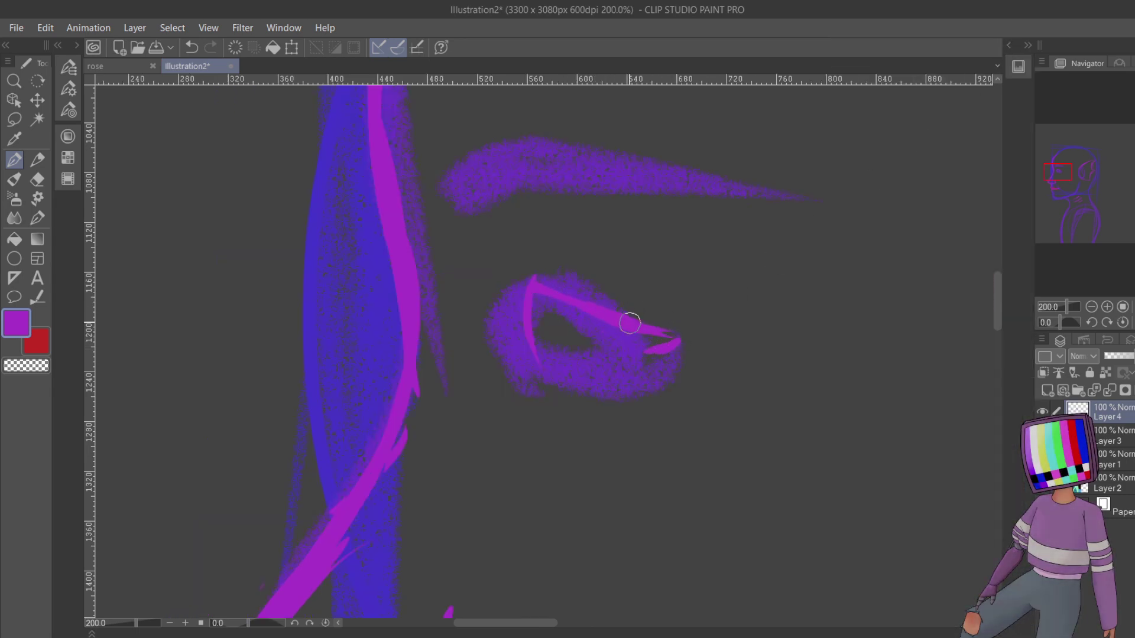
{"action": "mouse_move", "coordinate": [540, 289]}
{"action": "left_mouse_down"}
{"action": "mouse_move", "coordinate": [649, 323]}
{"action": "mouse_move", "coordinate": [666, 340]}
{"action": "mouse_move", "coordinate": [658, 349]}
{"action": "mouse_move", "coordinate": [667, 334]}
{"action": "mouse_move", "coordinate": [654, 350]}
{"action": "mouse_move", "coordinate": [667, 332]}
{"action": "mouse_move", "coordinate": [644, 324]}
{"action": "mouse_move", "coordinate": [646, 355]}
{"action": "mouse_move", "coordinate": [554, 365]}
{"action": "mouse_move", "coordinate": [592, 360]}
{"action": "mouse_move", "coordinate": [565, 368]}
{"action": "mouse_move", "coordinate": [533, 357]}
{"action": "left_mouse_up"}
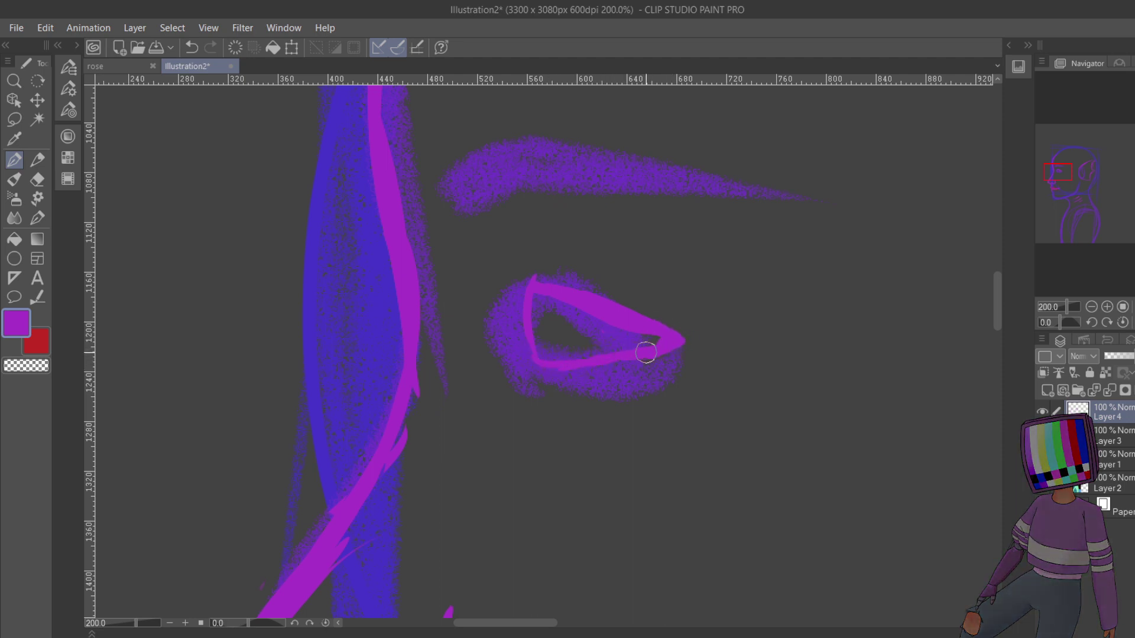
{"action": "mouse_move", "coordinate": [673, 352]}
{"action": "left_mouse_down"}
{"action": "mouse_move", "coordinate": [676, 340]}
{"action": "mouse_move", "coordinate": [547, 364]}
{"action": "left_mouse_up"}
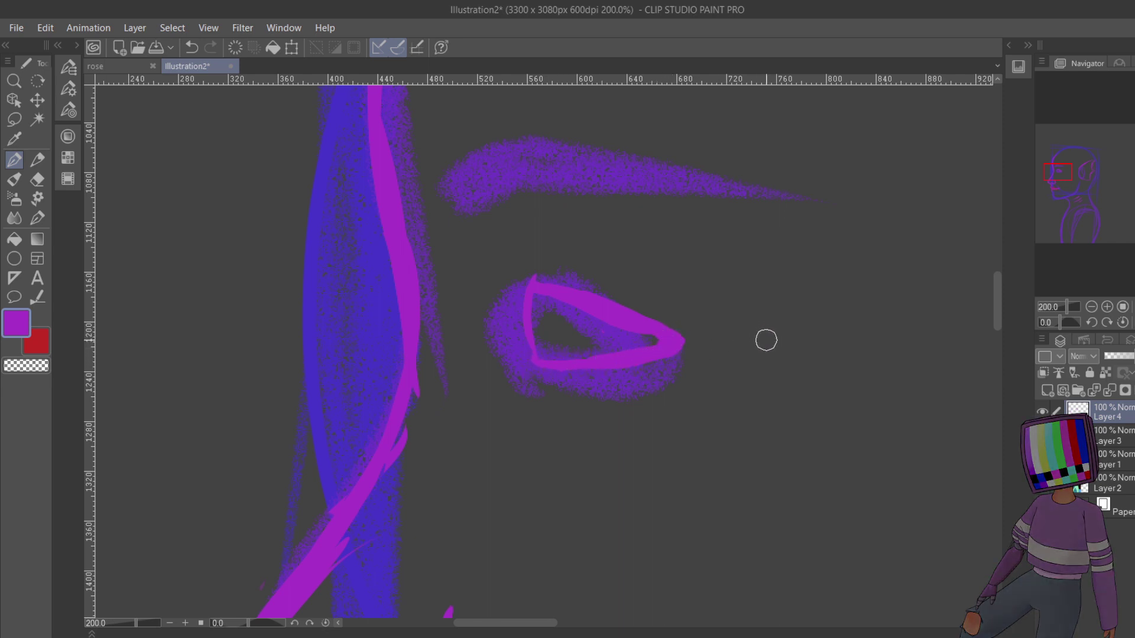
- Hide the construction sketch to check the new eye and mouth lines against the whole profile
{"action": "left_click", "coordinate": [1091, 307]}
{"action": "left_click", "coordinate": [1092, 307]}
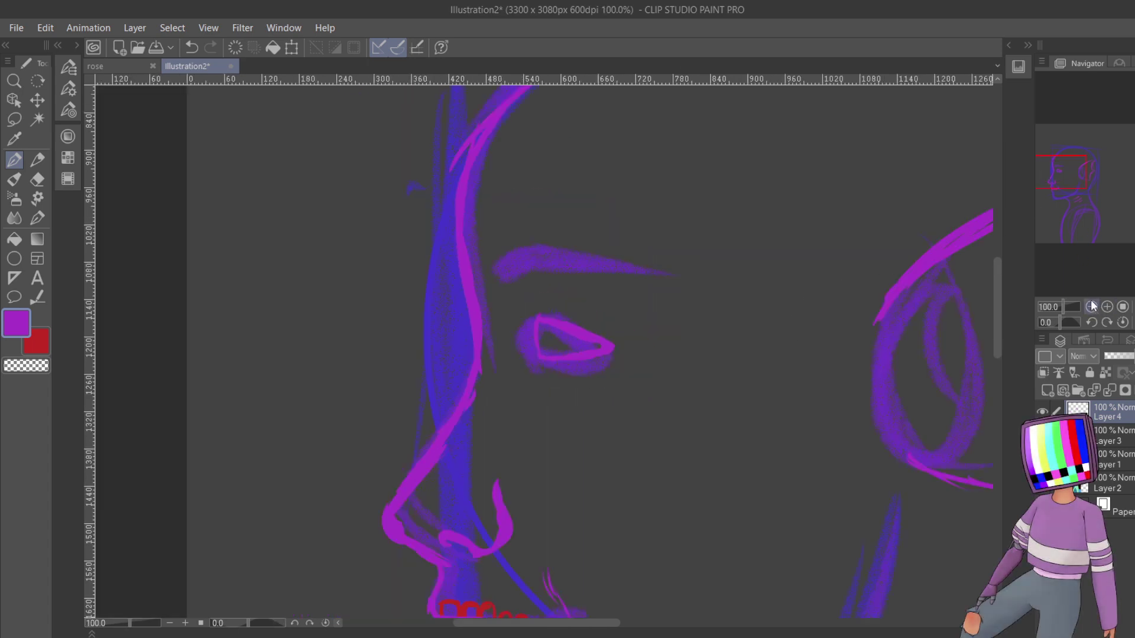
{"action": "left_click", "coordinate": [1091, 307]}
{"action": "left_click", "coordinate": [1091, 307]}
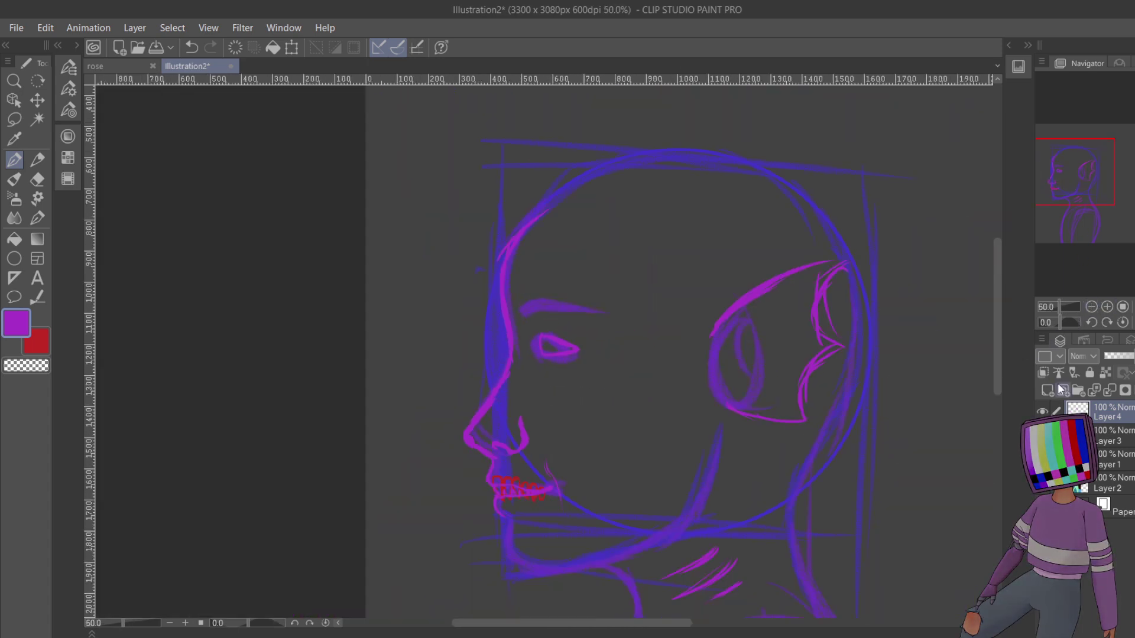
{"action": "left_click", "coordinate": [1042, 436]}
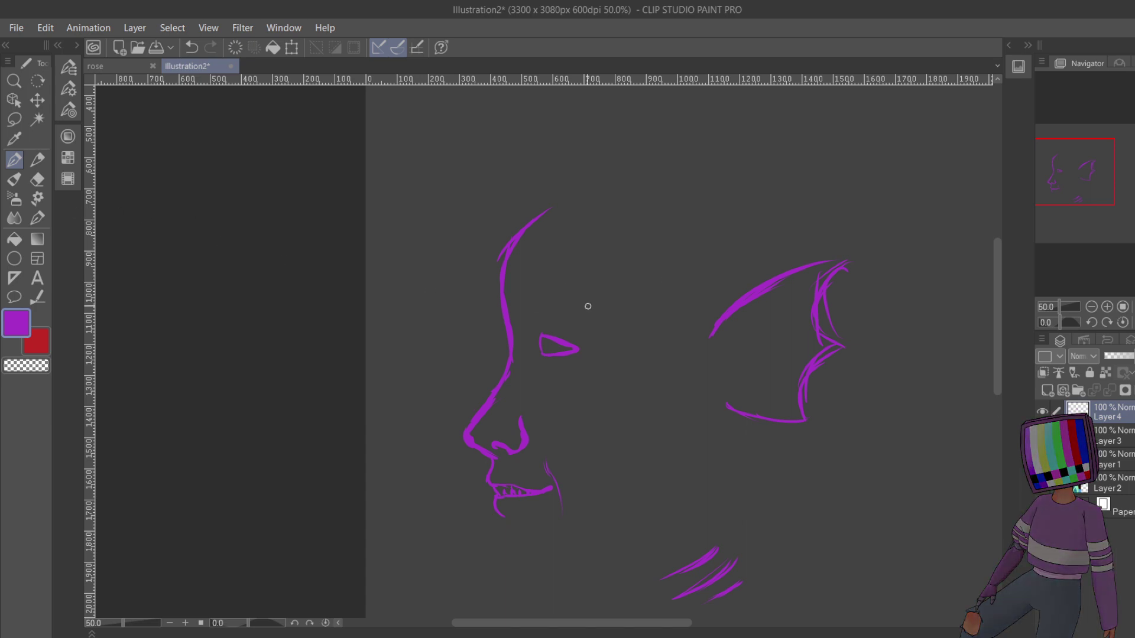
- Draw the chin and jawline from below the lower lip back toward the ear, following the construction sketch
{"action": "left_click", "coordinate": [1091, 307]}
{"action": "mouse_move", "coordinate": [1085, 202]}
{"action": "left_mouse_down"}
{"action": "mouse_move", "coordinate": [1089, 158]}
{"action": "mouse_move", "coordinate": [1095, 201]}
{"action": "left_mouse_up"}
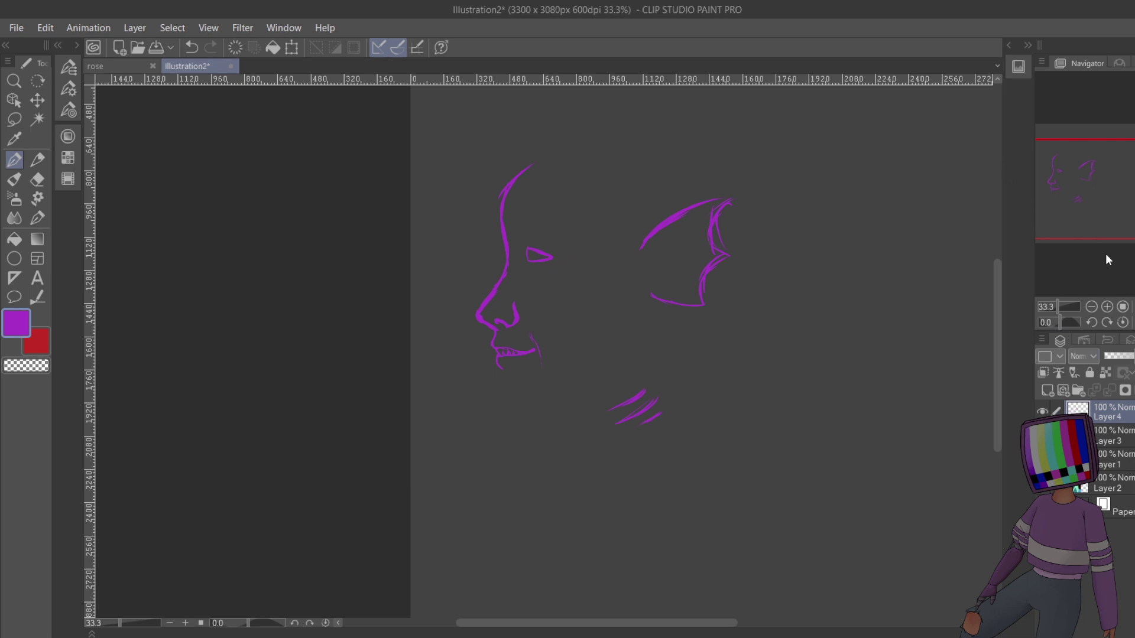
{"action": "left_click", "coordinate": [1107, 307]}
{"action": "left_click", "coordinate": [1107, 307]}
{"action": "left_click", "coordinate": [1108, 307]}
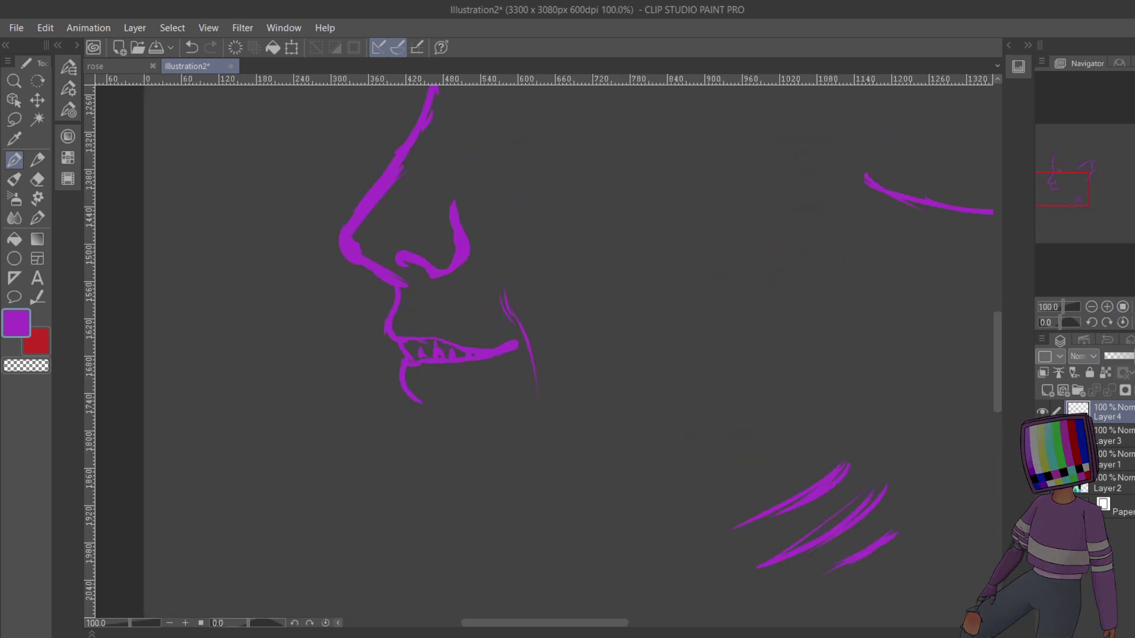
{"action": "mouse_move", "coordinate": [416, 398]}
{"action": "left_mouse_down"}
{"action": "mouse_move", "coordinate": [427, 420]}
{"action": "mouse_move", "coordinate": [417, 406]}
{"action": "mouse_move", "coordinate": [420, 468]}
{"action": "mouse_move", "coordinate": [424, 433]}
{"action": "mouse_move", "coordinate": [446, 498]}
{"action": "mouse_move", "coordinate": [427, 459]}
{"action": "mouse_move", "coordinate": [493, 505]}
{"action": "mouse_move", "coordinate": [438, 485]}
{"action": "mouse_move", "coordinate": [517, 505]}
{"action": "mouse_move", "coordinate": [466, 499]}
{"action": "mouse_move", "coordinate": [587, 492]}
{"action": "mouse_move", "coordinate": [692, 444]}
{"action": "left_mouse_up"}
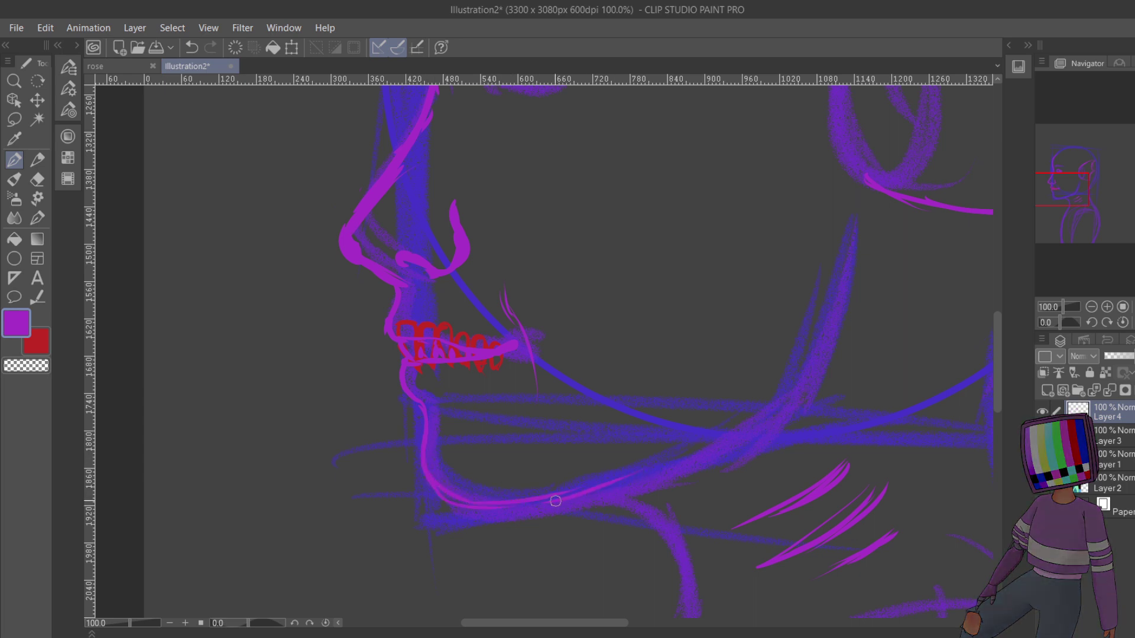
{"action": "mouse_move", "coordinate": [552, 499]}
{"action": "left_mouse_down"}
{"action": "mouse_move", "coordinate": [687, 446]}
{"action": "mouse_move", "coordinate": [733, 401]}
{"action": "mouse_move", "coordinate": [726, 423]}
{"action": "mouse_move", "coordinate": [769, 360]}
{"action": "left_mouse_up"}
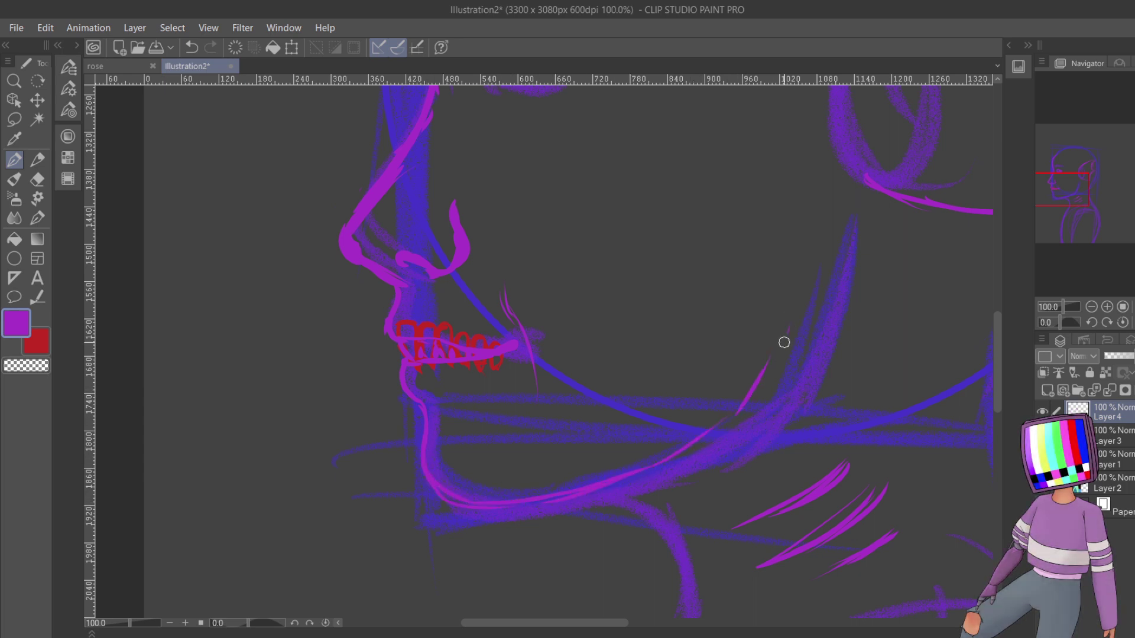
- Draw the curved front of the throat from under the jaw down to the base of the neck and thicken it
{"action": "left_click_drag", "start_coordinate": [1077, 188], "coordinate": [1085, 204]}
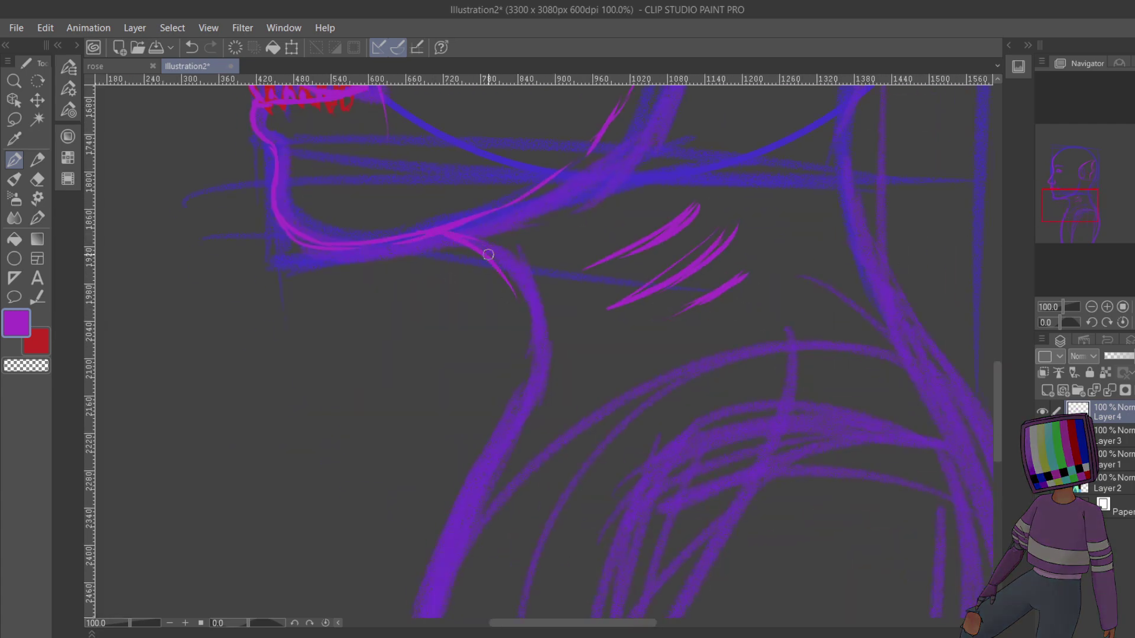
{"action": "left_click_drag", "start_coordinate": [481, 246], "coordinate": [527, 379]}
{"action": "left_click_drag", "start_coordinate": [512, 278], "coordinate": [514, 417]}
{"action": "left_click_drag", "start_coordinate": [531, 373], "coordinate": [468, 489]}
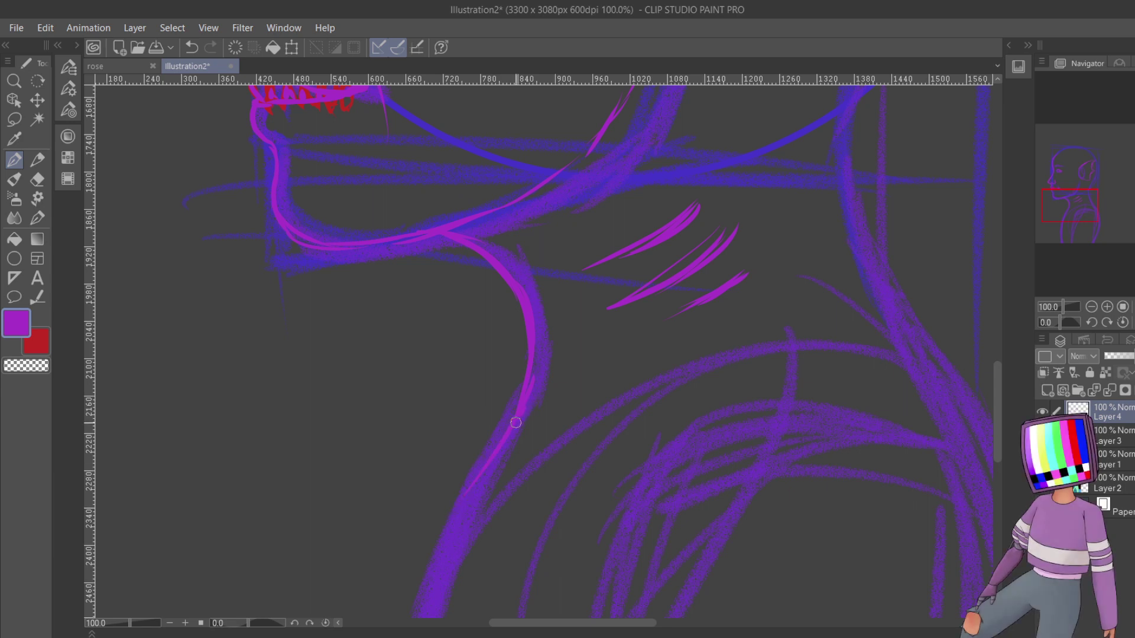
{"action": "left_click_drag", "start_coordinate": [499, 453], "coordinate": [440, 586]}
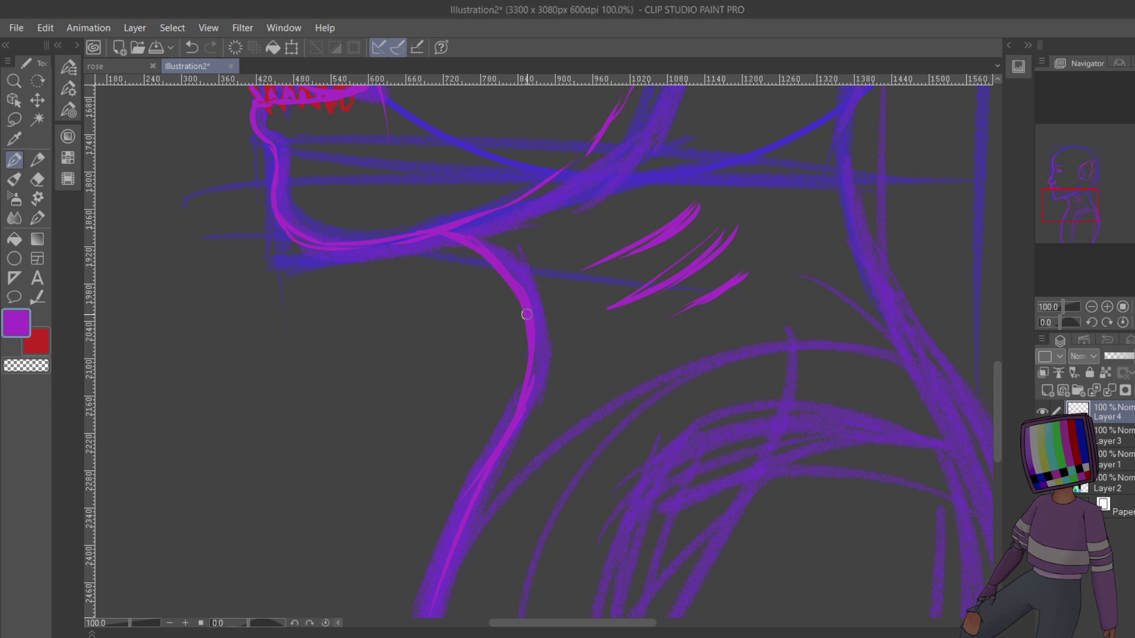
{"action": "mouse_move", "coordinate": [528, 377]}
{"action": "left_mouse_down"}
{"action": "mouse_move", "coordinate": [515, 449]}
{"action": "mouse_move", "coordinate": [525, 401]}
{"action": "mouse_move", "coordinate": [474, 526]}
{"action": "mouse_move", "coordinate": [500, 472]}
{"action": "mouse_move", "coordinate": [481, 518]}
{"action": "left_mouse_up"}
- Continue the front neck line down along the sketched chest toward the lower edge of the canvas
{"action": "left_click_drag", "start_coordinate": [1064, 214], "coordinate": [1059, 231]}
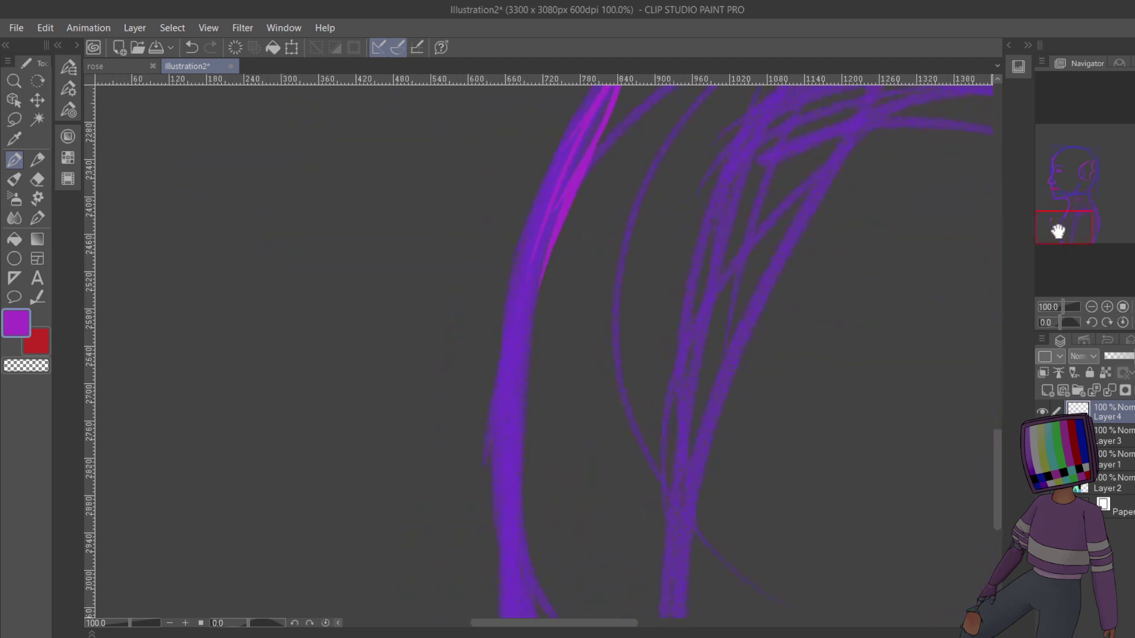
{"action": "left_click_drag", "start_coordinate": [544, 197], "coordinate": [515, 408]}
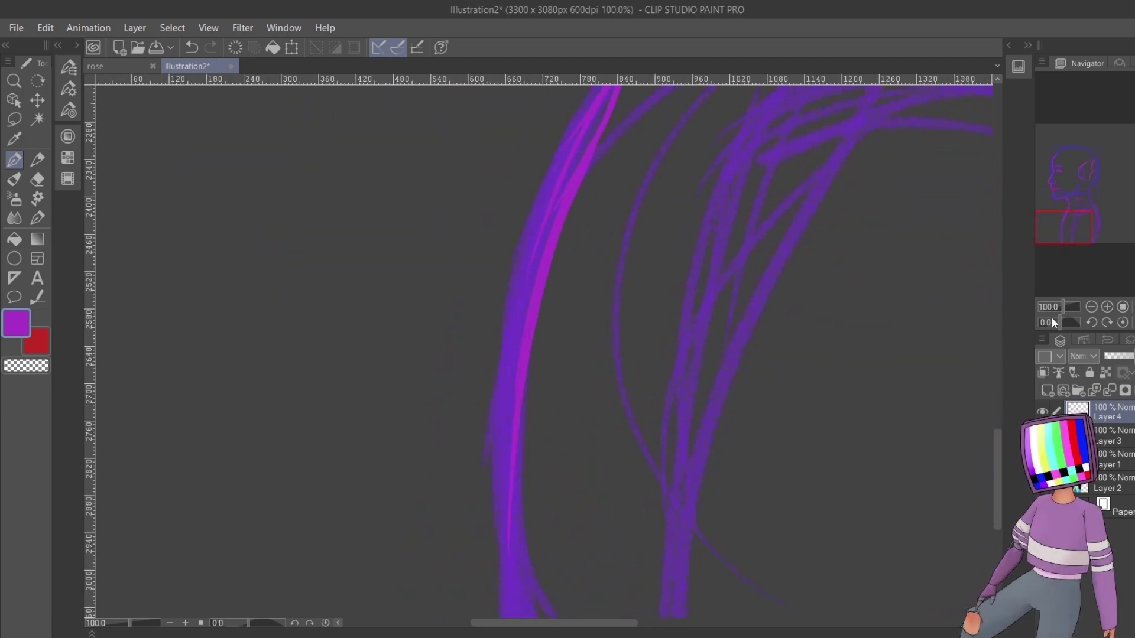
{"action": "left_click", "coordinate": [1091, 307]}
{"action": "left_click", "coordinate": [1092, 307]}
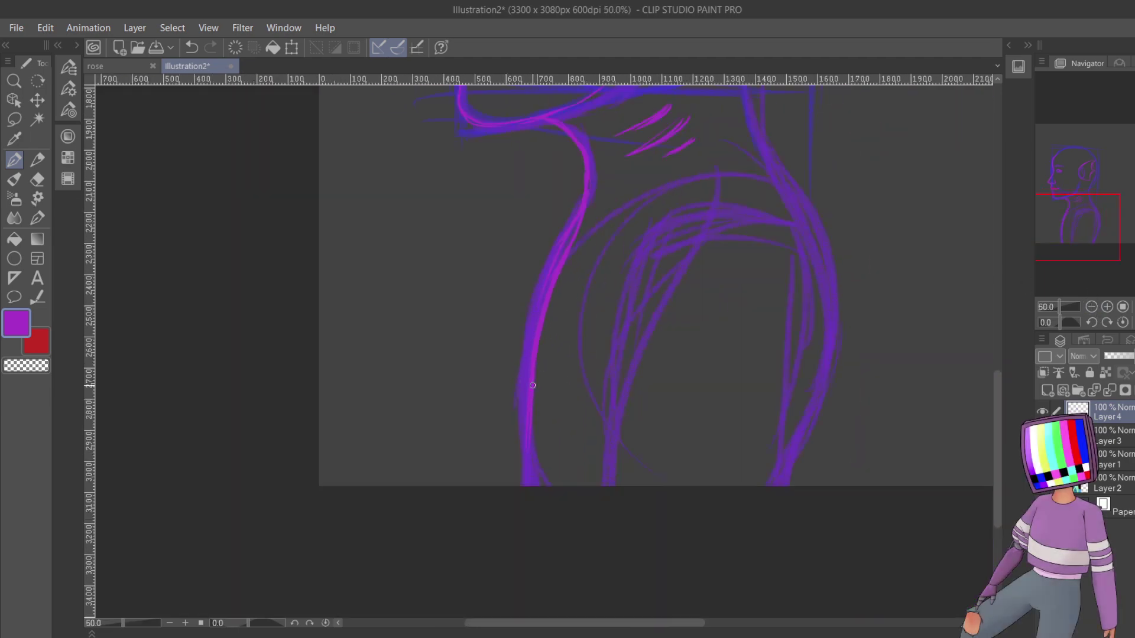
{"action": "left_click_drag", "start_coordinate": [1094, 208], "coordinate": [1084, 187]}
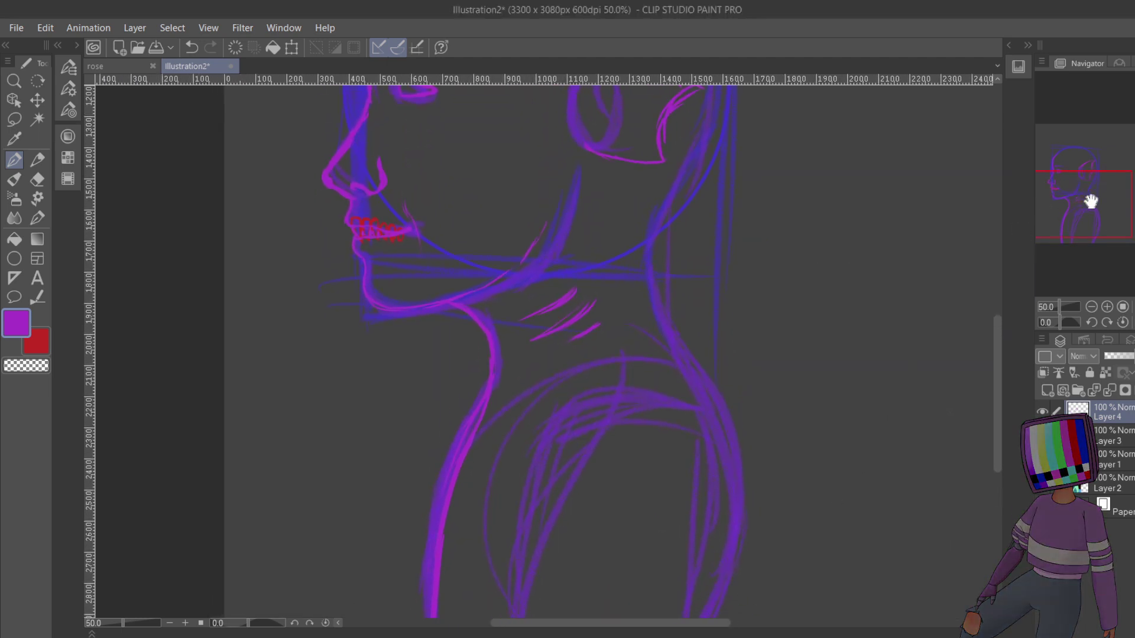
- Thicken the neck and chest line and add strokes that slant the lower chest further forward
{"action": "left_click_drag", "start_coordinate": [466, 518], "coordinate": [531, 408]}
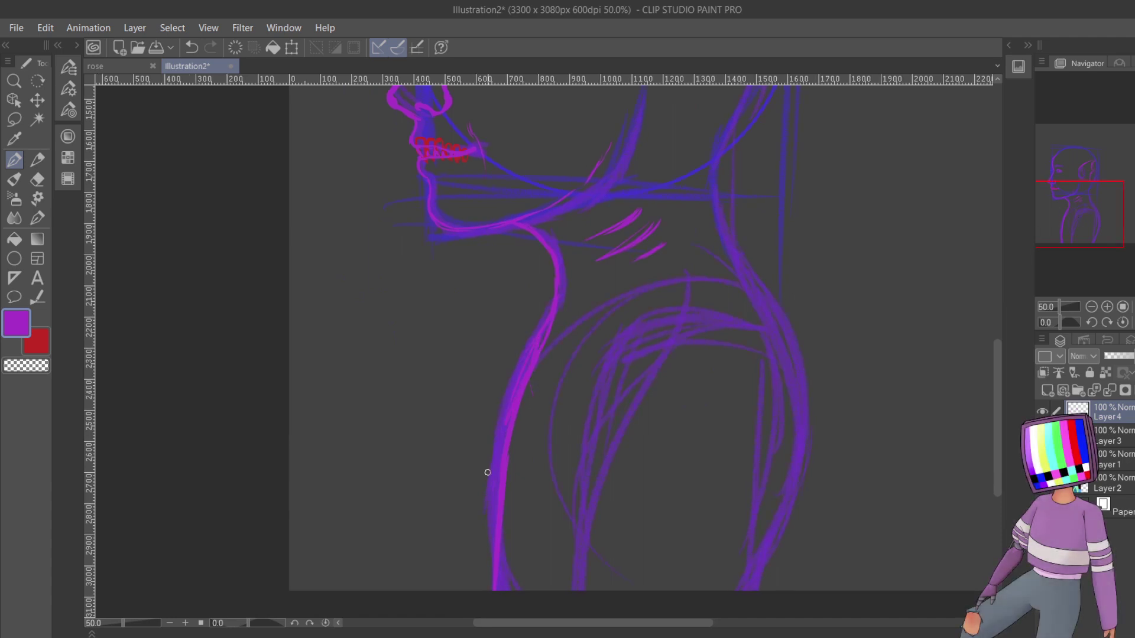
{"action": "left_click_drag", "start_coordinate": [494, 467], "coordinate": [476, 591]}
{"action": "left_click_drag", "start_coordinate": [487, 496], "coordinate": [477, 581]}
{"action": "left_click_drag", "start_coordinate": [500, 429], "coordinate": [478, 559]}
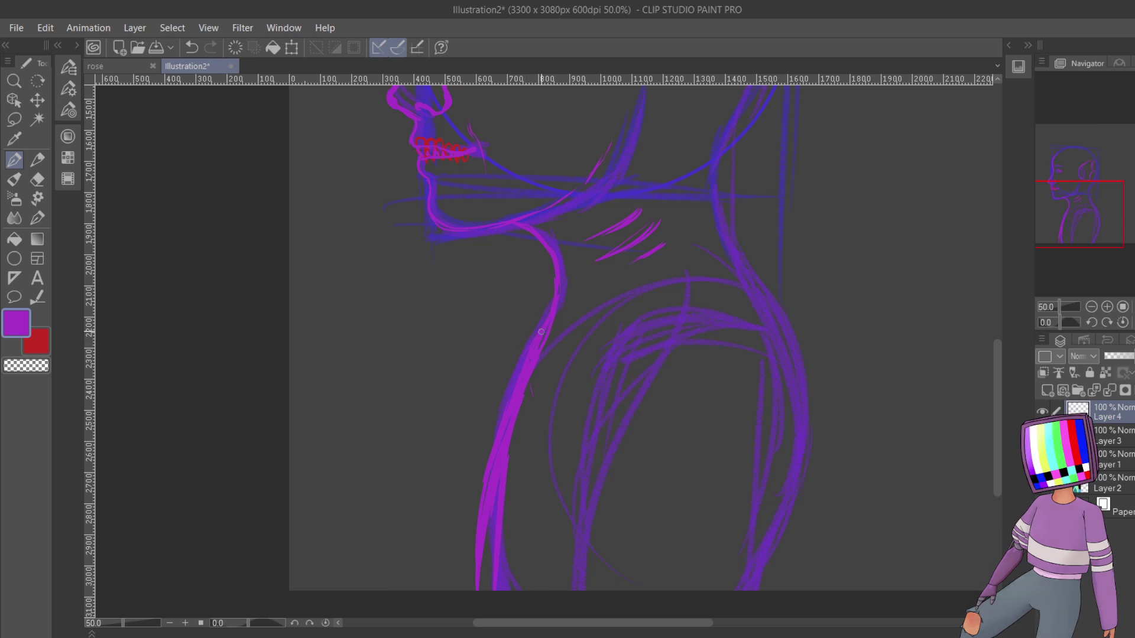
{"action": "left_click_drag", "start_coordinate": [557, 271], "coordinate": [550, 301]}
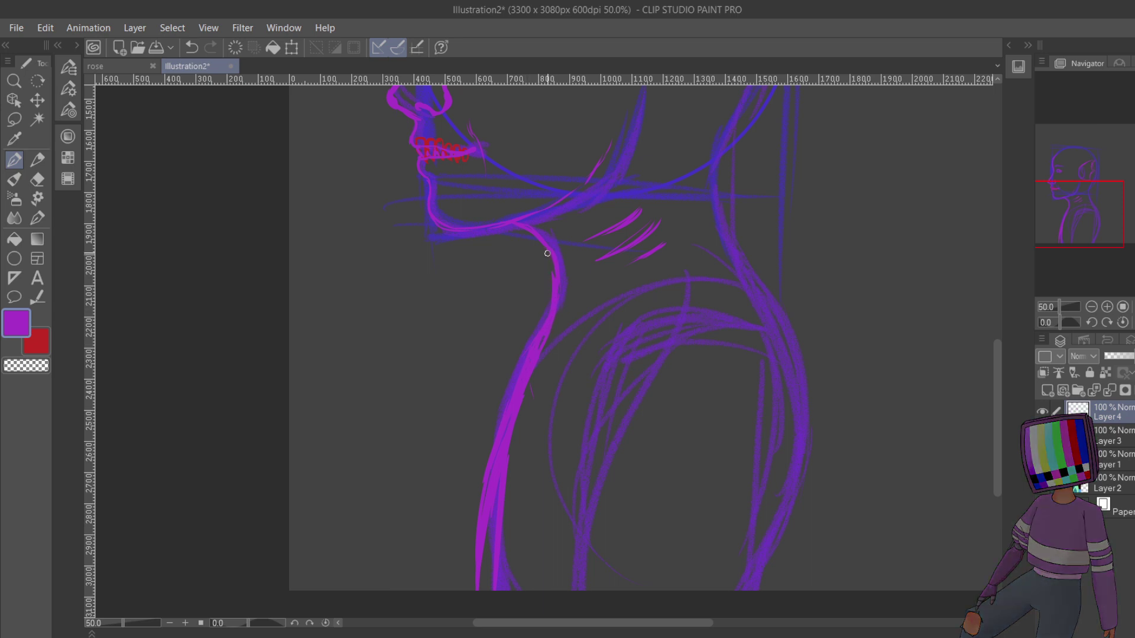
- Thin out the heavy chest line, redraw its edge further forward, and check it with the construction sketch hidden
{"action": "left_click_drag", "start_coordinate": [530, 361], "coordinate": [496, 444]}
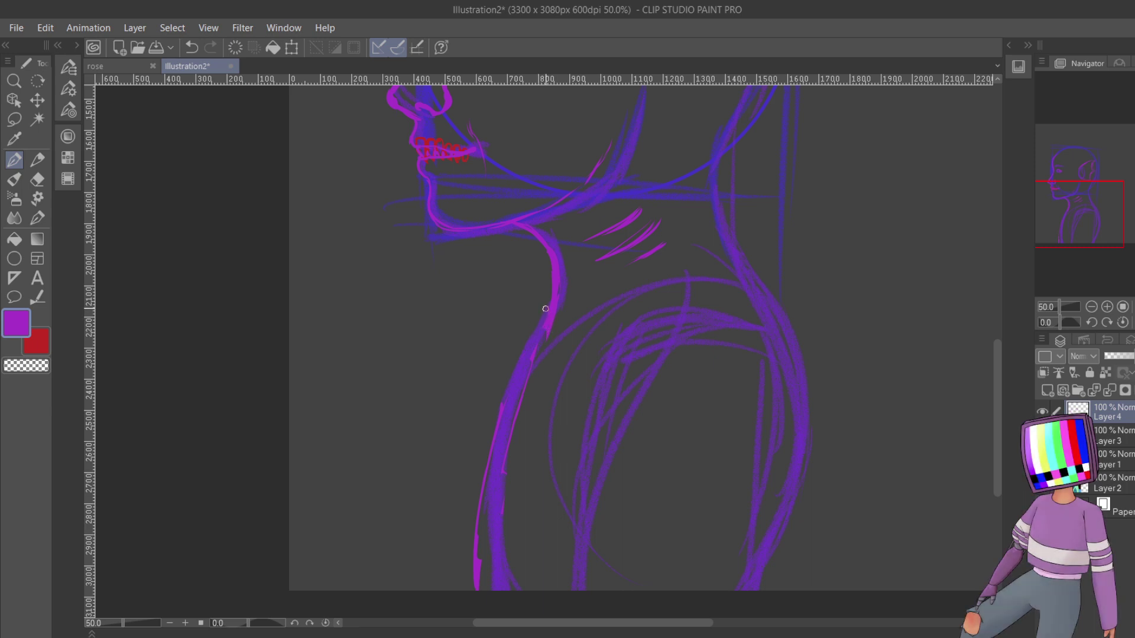
{"action": "mouse_move", "coordinate": [522, 370]}
{"action": "left_mouse_down"}
{"action": "mouse_move", "coordinate": [484, 449]}
{"action": "mouse_move", "coordinate": [527, 356]}
{"action": "mouse_move", "coordinate": [469, 552]}
{"action": "left_mouse_up"}
{"action": "left_click_drag", "start_coordinate": [493, 471], "coordinate": [485, 588]}
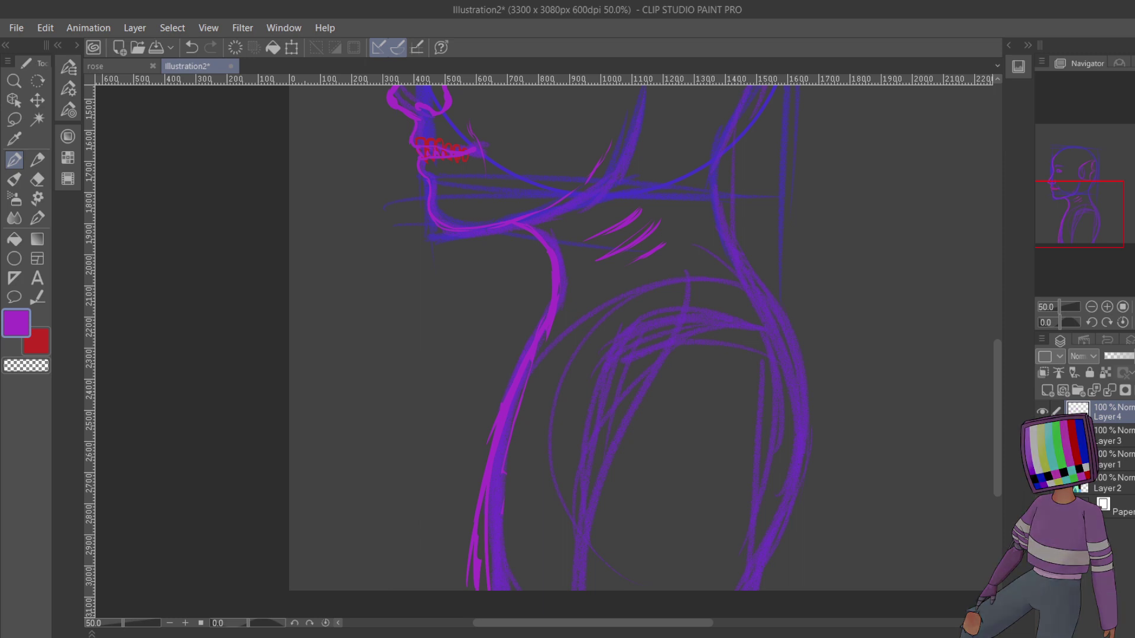
{"action": "left_click", "coordinate": [1042, 412], "text": "alt"}
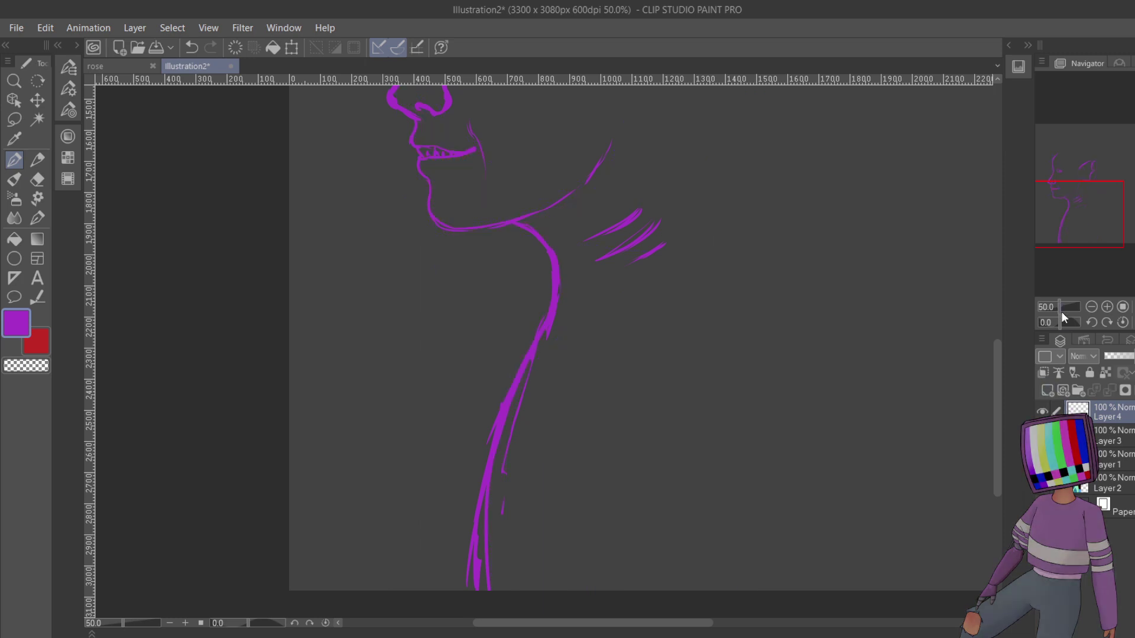
{"action": "left_click", "coordinate": [1091, 307]}
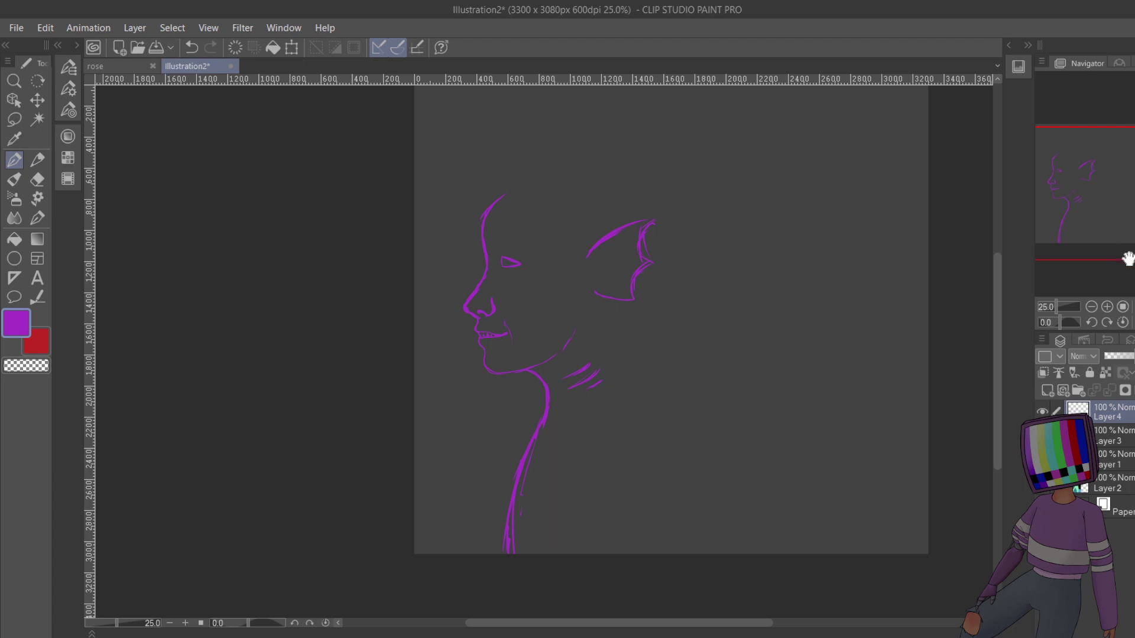
- Try a short curved brow line between the sketched eyebrow and the eye
{"action": "scroll", "coordinate": [1062, 180], "scroll_direction": "up", "scroll_amount": 6}
{"action": "left_click_drag", "start_coordinate": [1063, 180], "coordinate": [1061, 156]}
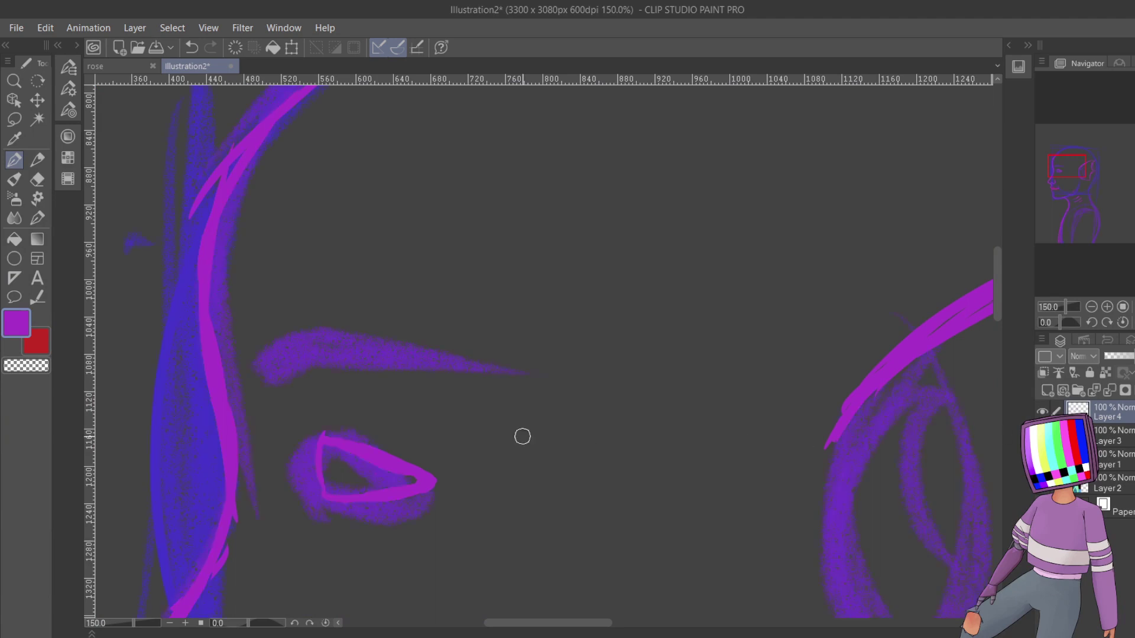
{"action": "mouse_move", "coordinate": [273, 359]}
{"action": "left_mouse_down"}
{"action": "mouse_move", "coordinate": [318, 404]}
{"action": "mouse_move", "coordinate": [353, 408]}
{"action": "left_mouse_up"}
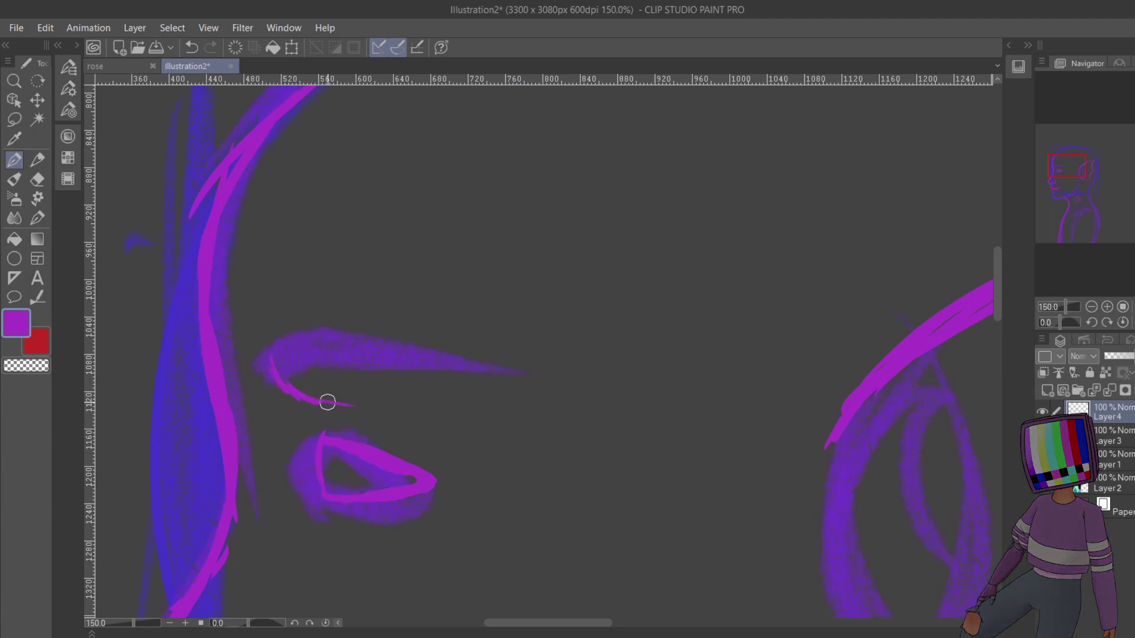
{"action": "left_click_drag", "start_coordinate": [282, 385], "coordinate": [320, 402]}
{"action": "left_click", "coordinate": [1092, 307]}
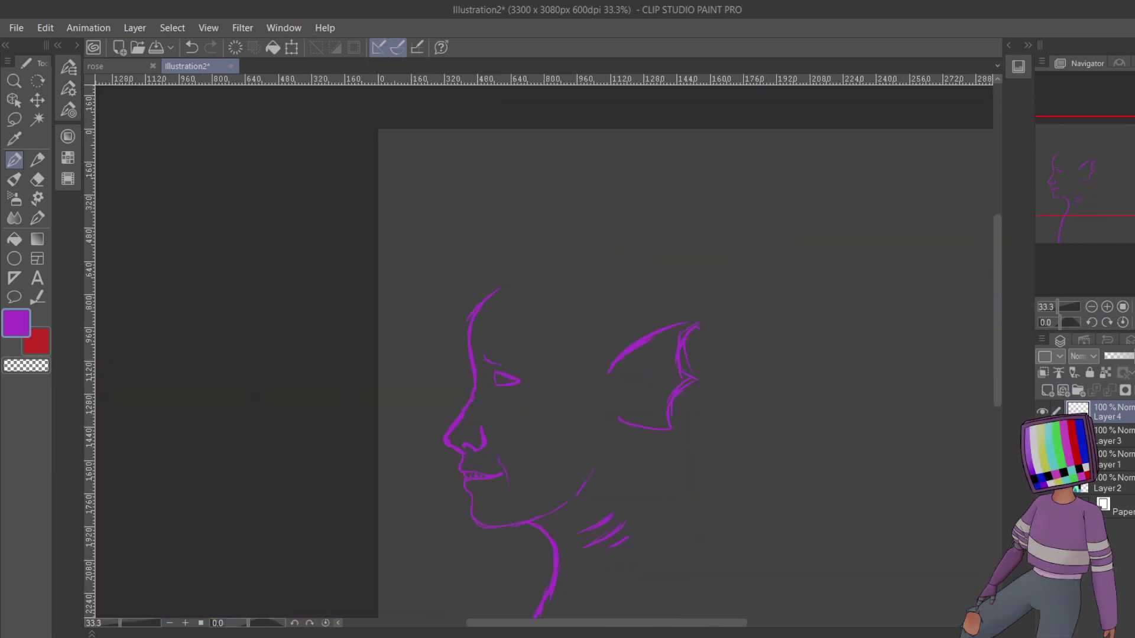
{"action": "left_click", "coordinate": [1107, 307]}
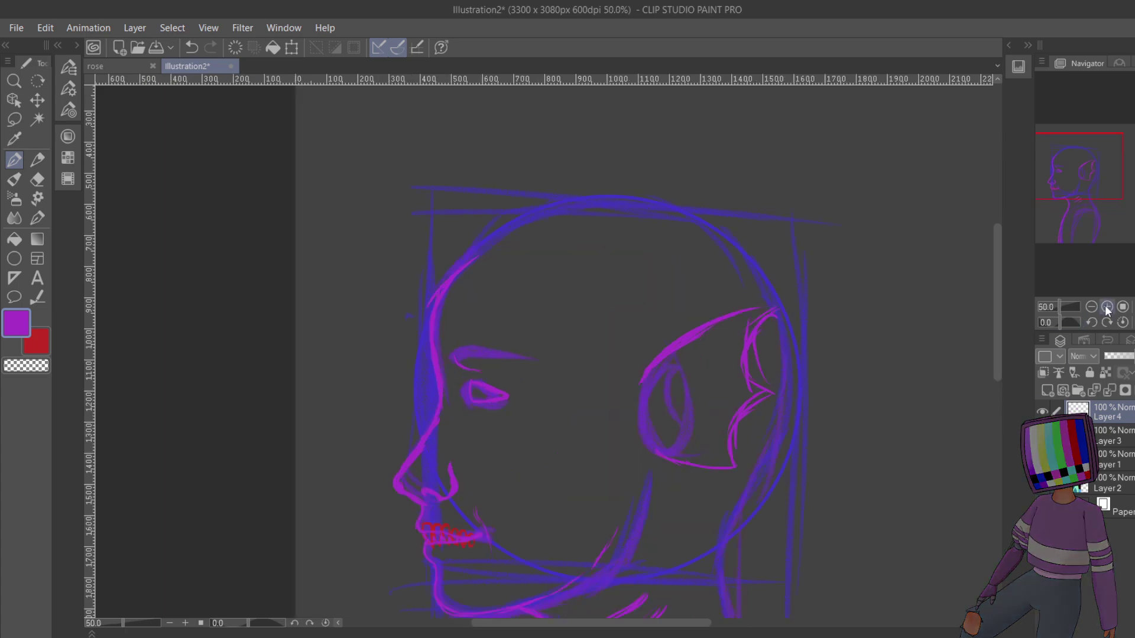
{"action": "left_click", "coordinate": [1106, 307]}
{"action": "left_click", "coordinate": [1107, 307]}
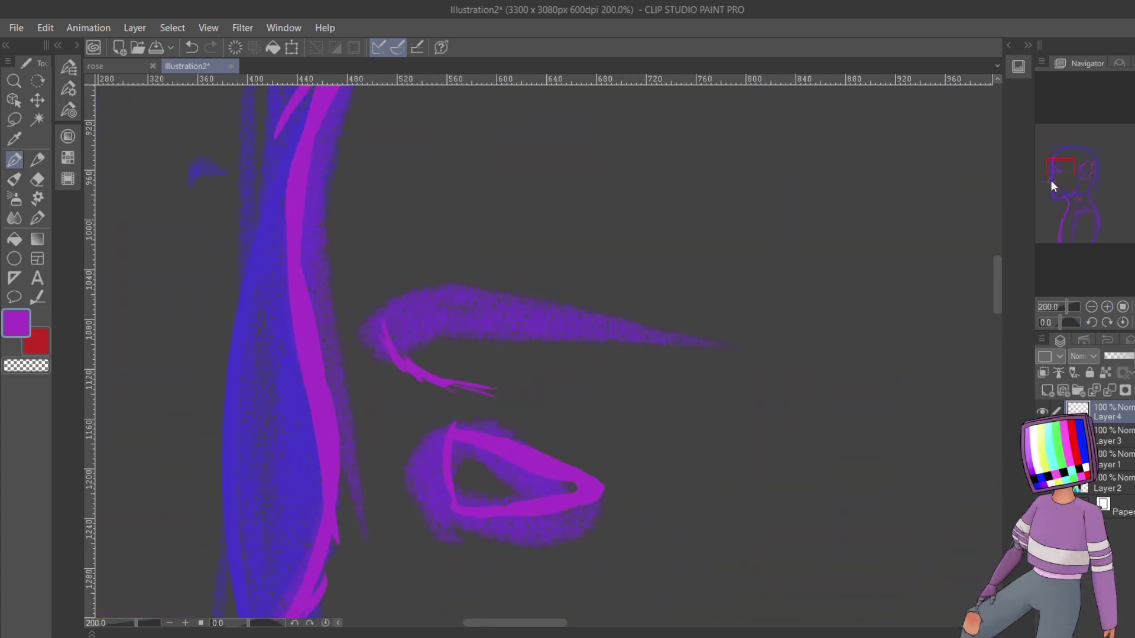
{"action": "left_click_drag", "start_coordinate": [413, 372], "coordinate": [523, 410]}
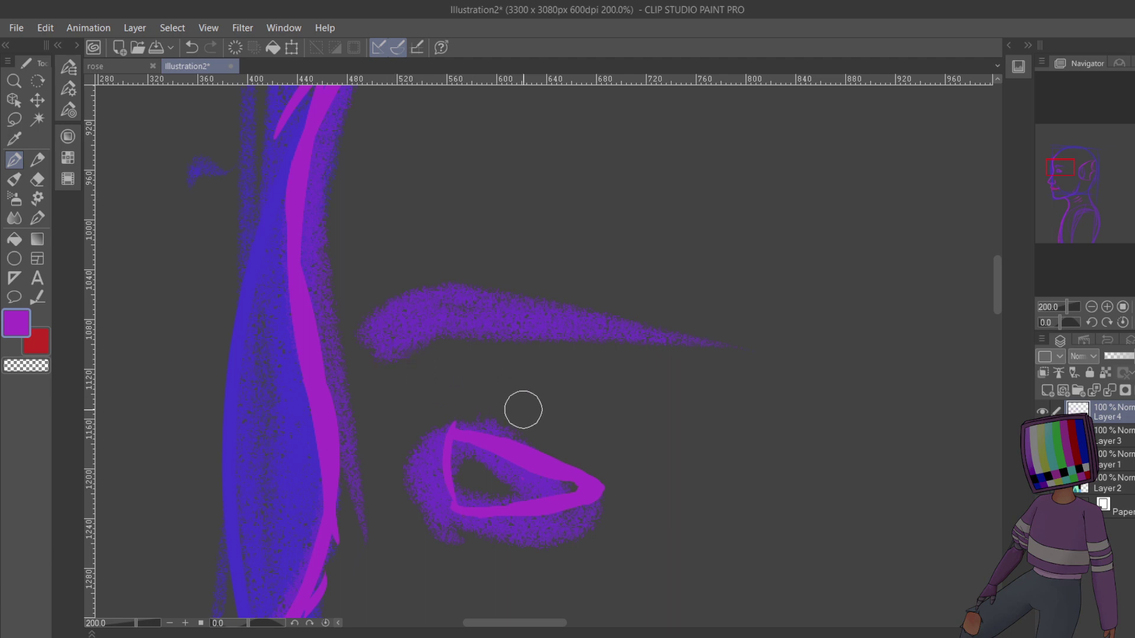
- Extend the upper eyelid forward with a tapered line rising toward the brow and check it without the sketch
{"action": "mouse_move", "coordinate": [422, 397]}
{"action": "left_mouse_down"}
{"action": "mouse_move", "coordinate": [482, 427]}
{"action": "mouse_move", "coordinate": [431, 405]}
{"action": "mouse_move", "coordinate": [460, 428]}
{"action": "mouse_move", "coordinate": [555, 453]}
{"action": "mouse_move", "coordinate": [431, 414]}
{"action": "mouse_move", "coordinate": [420, 396]}
{"action": "mouse_move", "coordinate": [434, 412]}
{"action": "left_mouse_up"}
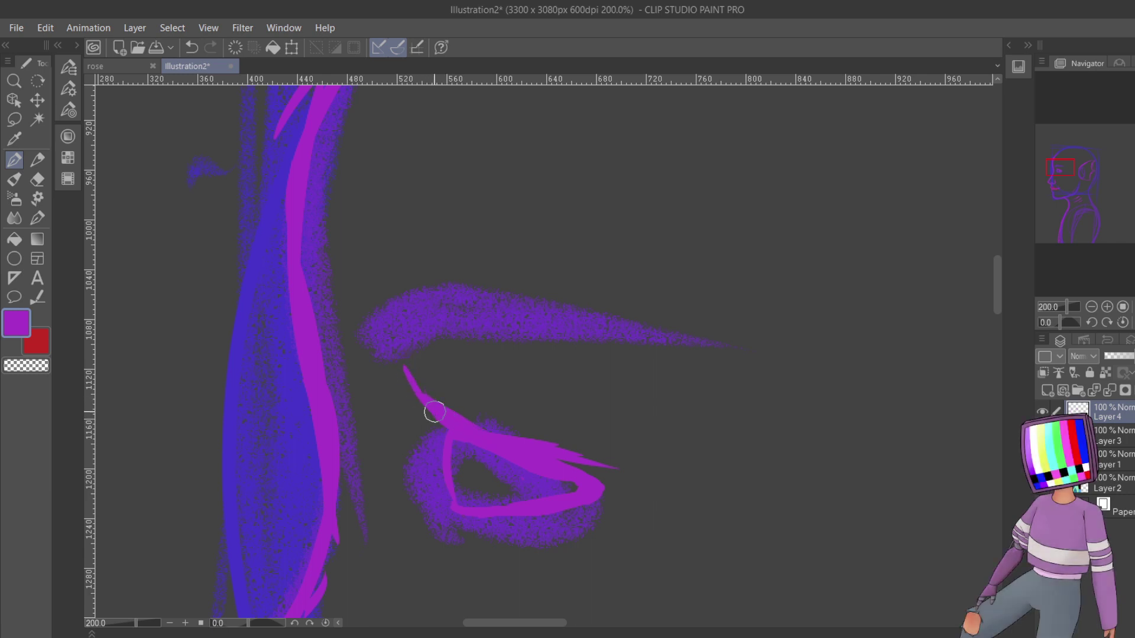
{"action": "left_click", "coordinate": [1094, 301]}
{"action": "left_click", "coordinate": [1094, 302]}
{"action": "left_click", "coordinate": [1096, 302]}
{"action": "left_click", "coordinate": [1096, 302]}
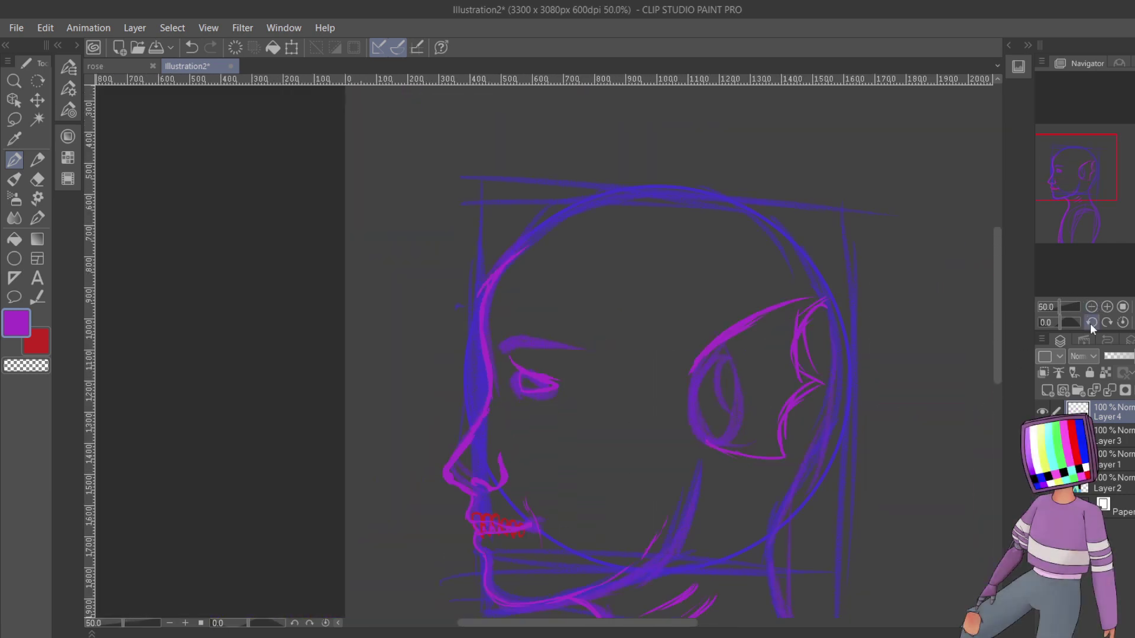
{"action": "left_click", "coordinate": [1042, 436]}
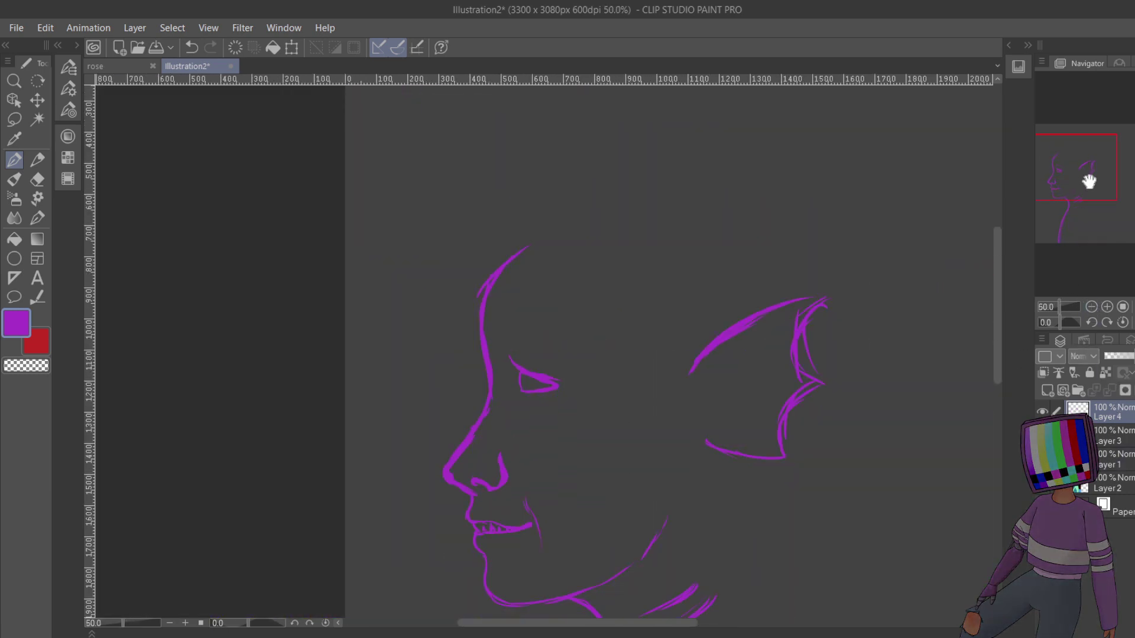
{"action": "left_click_drag", "start_coordinate": [1090, 178], "coordinate": [1076, 187]}
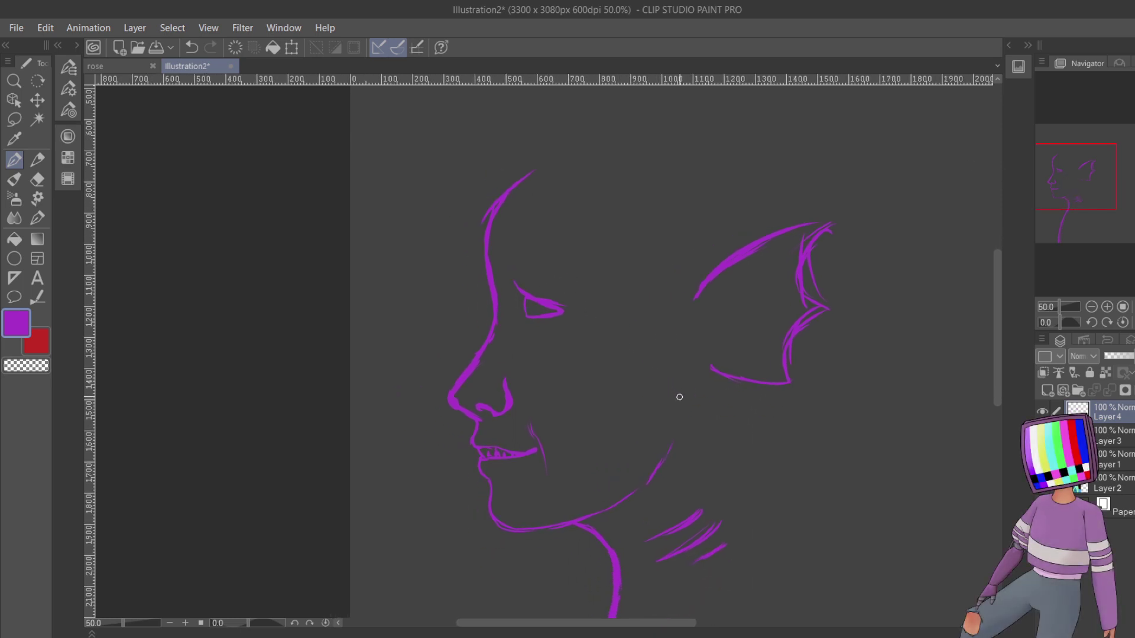
- Touch up the mouth line at its corner beside the crease and check it against the whole profile
{"action": "mouse_move", "coordinate": [1090, 180]}
{"action": "left_mouse_down"}
{"action": "mouse_move", "coordinate": [1099, 183]}
{"action": "mouse_move", "coordinate": [1062, 184]}
{"action": "left_mouse_up"}
{"action": "left_click", "coordinate": [1109, 306]}
{"action": "left_click", "coordinate": [1109, 305]}
{"action": "left_click_drag", "start_coordinate": [501, 445], "coordinate": [461, 466]}
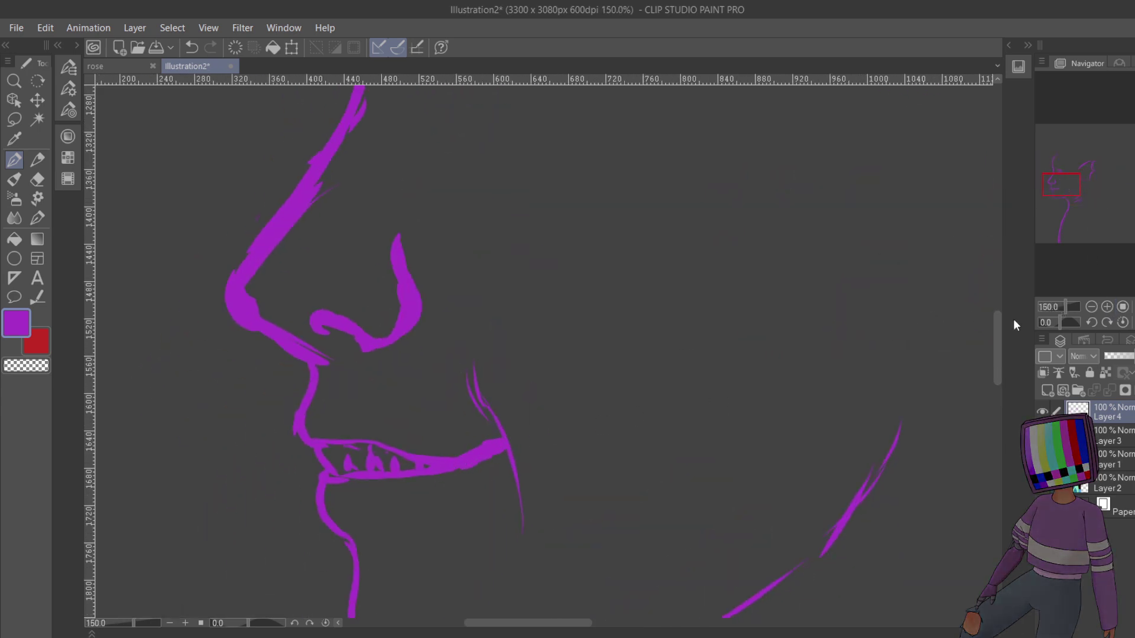
{"action": "left_click_drag", "start_coordinate": [1069, 307], "coordinate": [1084, 303]}
{"action": "left_click", "coordinate": [1092, 307]}
{"action": "left_click", "coordinate": [1092, 306]}
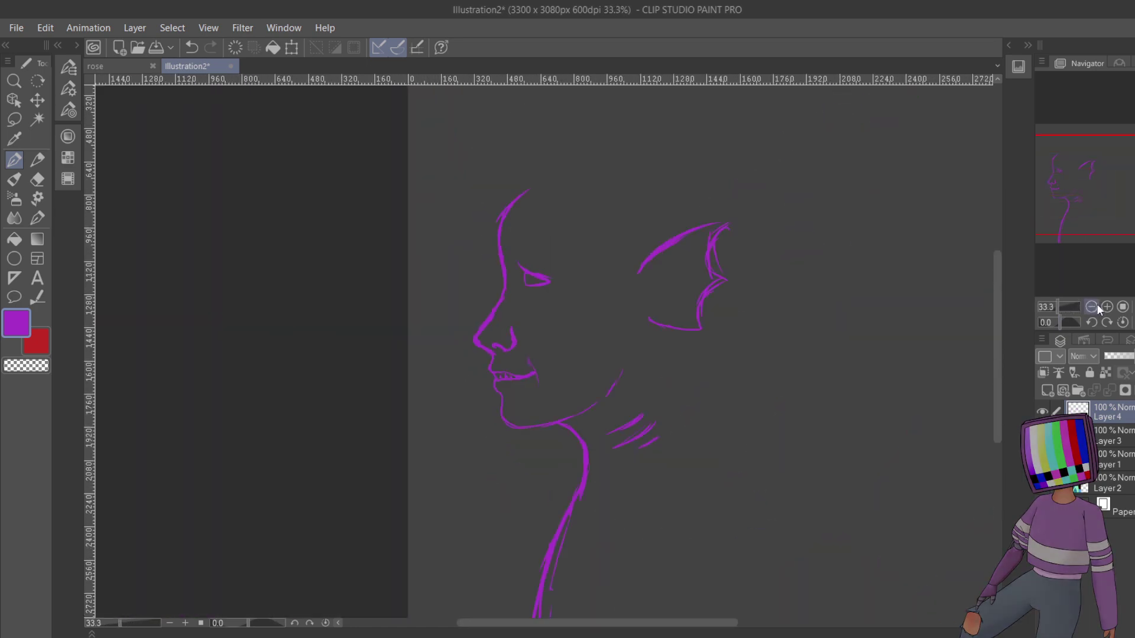
- Draw the back of the neck on Layer 4, following the construction sketch from the nape down to the upper back
{"action": "mouse_move", "coordinate": [1104, 197]}
{"action": "left_mouse_down"}
{"action": "mouse_move", "coordinate": [1106, 187]}
{"action": "mouse_move", "coordinate": [1105, 207]}
{"action": "left_mouse_up"}
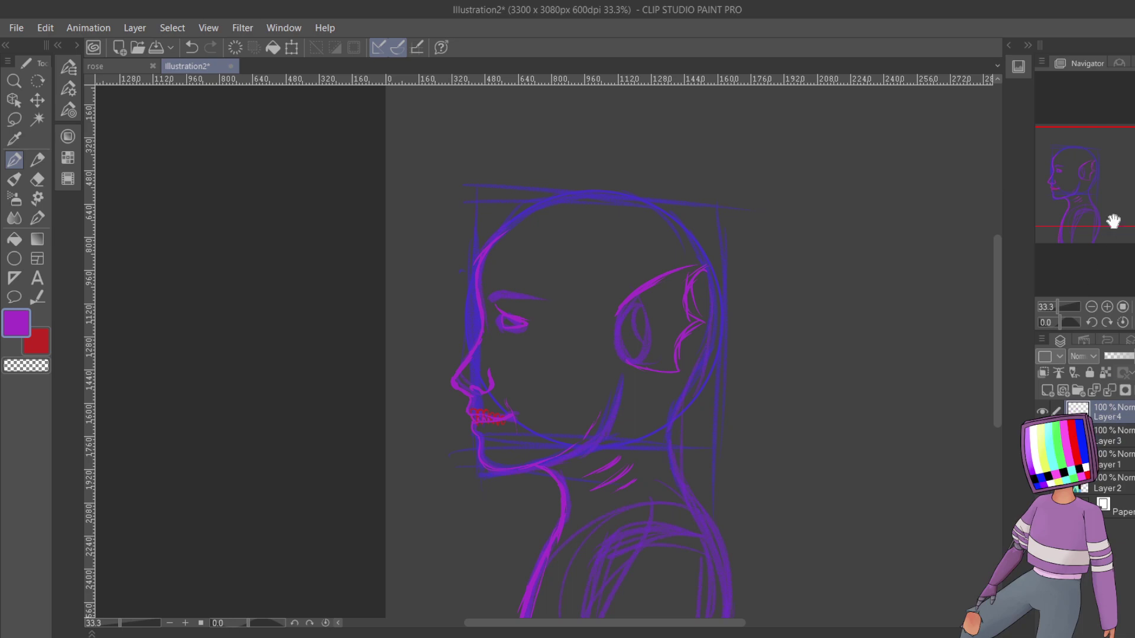
{"action": "left_click", "coordinate": [1107, 307]}
{"action": "left_click", "coordinate": [1108, 307]}
{"action": "scroll", "coordinate": [689, 252], "scroll_direction": "down", "scroll_amount": 3}
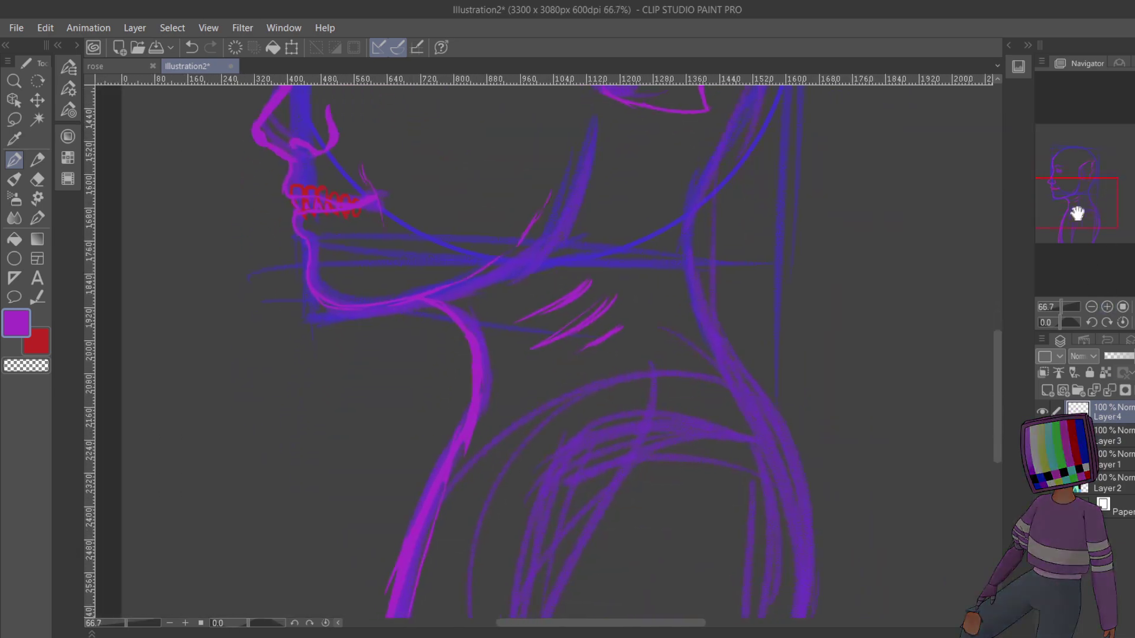
{"action": "mouse_move", "coordinate": [696, 192]}
{"action": "left_mouse_down"}
{"action": "mouse_move", "coordinate": [689, 277]}
{"action": "mouse_move", "coordinate": [792, 452]}
{"action": "left_mouse_up"}
- Continue the back line from the upper back down to the lower canvas edge, slightly inside the sketched outline
{"action": "left_click_drag", "start_coordinate": [1091, 207], "coordinate": [1093, 225]}
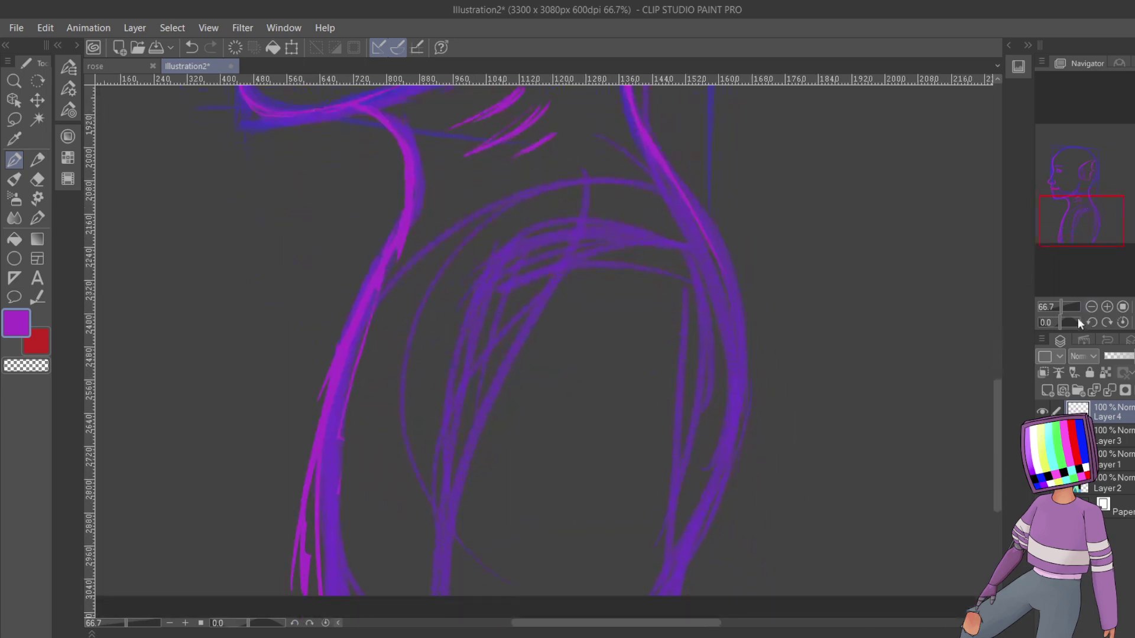
{"action": "left_click", "coordinate": [1091, 306]}
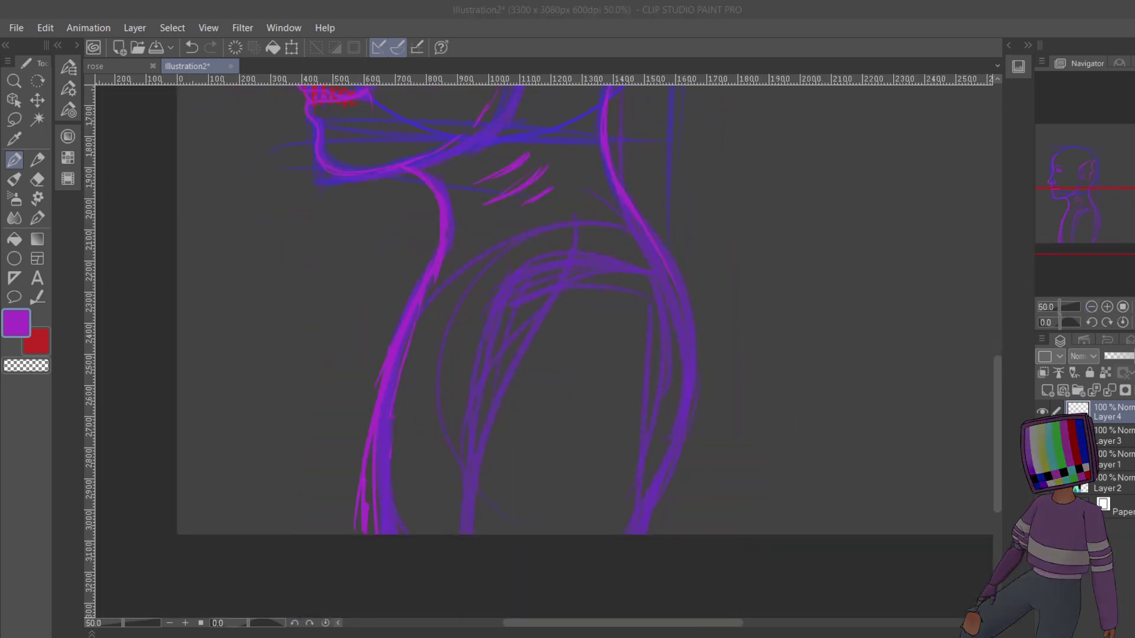
{"action": "key", "text": "alt+Tab"}
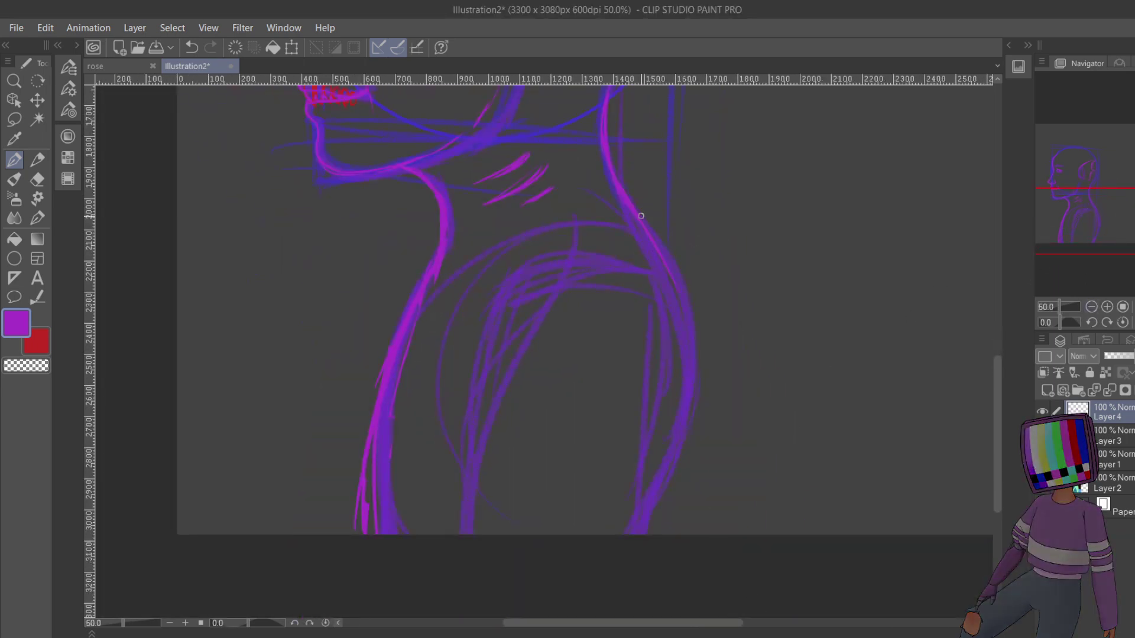
{"action": "mouse_move", "coordinate": [664, 275]}
{"action": "left_mouse_down"}
{"action": "mouse_move", "coordinate": [678, 357]}
{"action": "mouse_move", "coordinate": [660, 532]}
{"action": "left_mouse_up"}
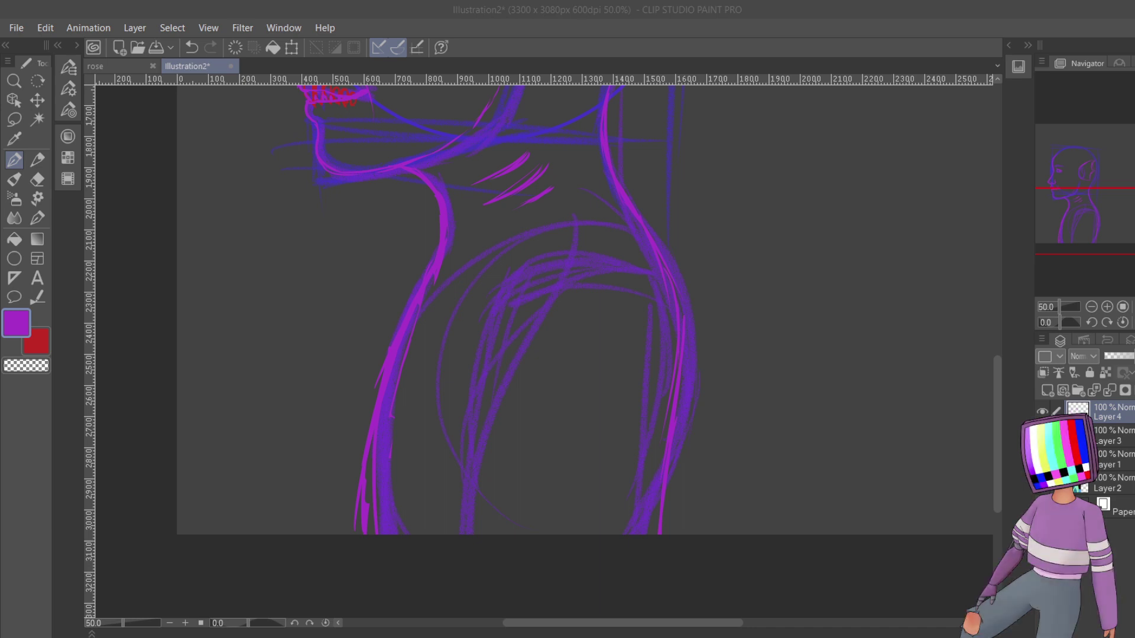
{"action": "left_click", "coordinate": [744, 613]}
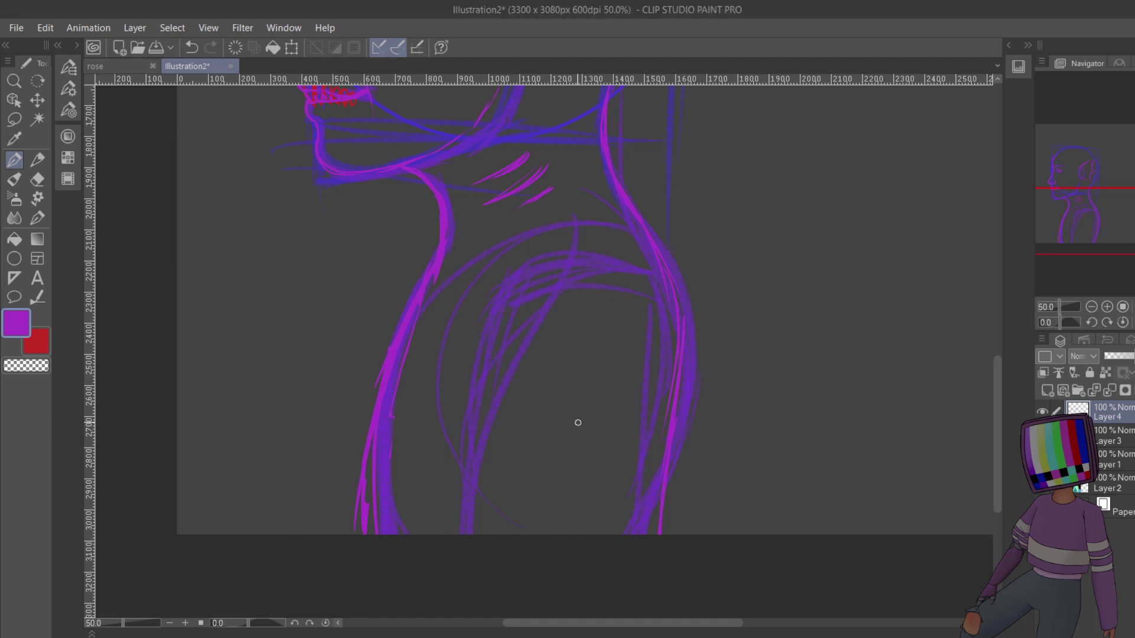
- Outline the upper arm inside the torso with a rounded shoulder arch and front and back edges reaching the lower canvas edge
{"action": "mouse_move", "coordinate": [630, 309]}
{"action": "left_mouse_down"}
{"action": "mouse_move", "coordinate": [547, 328]}
{"action": "mouse_move", "coordinate": [478, 470]}
{"action": "left_mouse_up"}
{"action": "left_click_drag", "start_coordinate": [504, 406], "coordinate": [499, 470]}
{"action": "left_click_drag", "start_coordinate": [497, 428], "coordinate": [483, 535]}
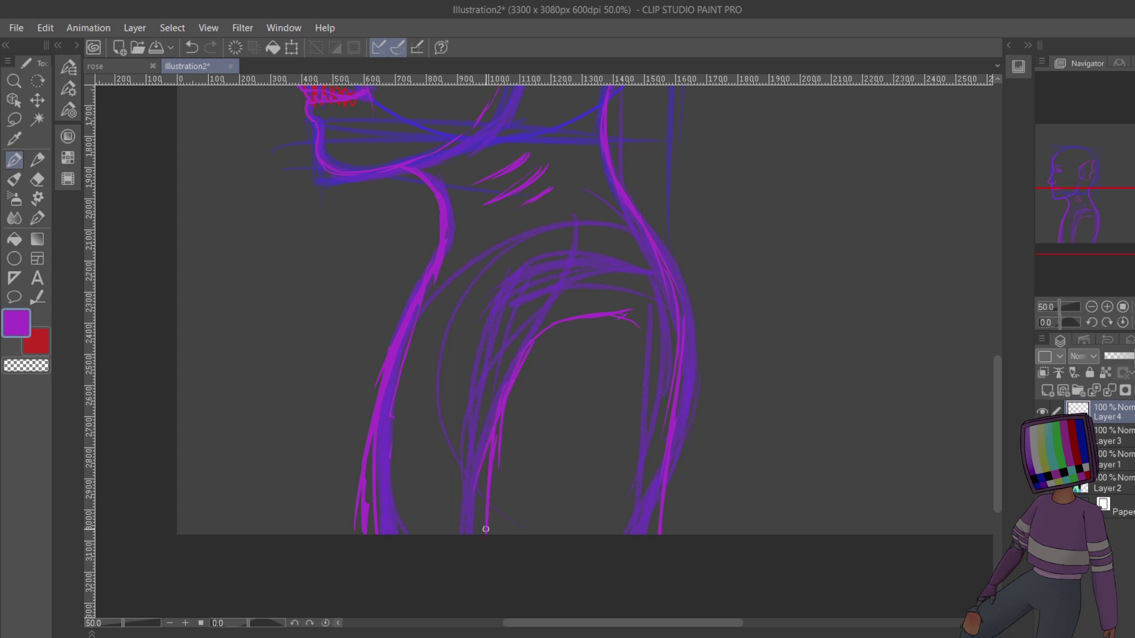
{"action": "left_click_drag", "start_coordinate": [488, 473], "coordinate": [482, 521]}
{"action": "mouse_move", "coordinate": [533, 335]}
{"action": "left_mouse_down"}
{"action": "mouse_move", "coordinate": [608, 317]}
{"action": "mouse_move", "coordinate": [641, 337]}
{"action": "mouse_move", "coordinate": [654, 382]}
{"action": "mouse_move", "coordinate": [650, 517]}
{"action": "mouse_move", "coordinate": [653, 397]}
{"action": "mouse_move", "coordinate": [660, 475]}
{"action": "left_mouse_up"}
{"action": "left_click_drag", "start_coordinate": [658, 364], "coordinate": [663, 534]}
{"action": "left_click_drag", "start_coordinate": [655, 454], "coordinate": [645, 354]}
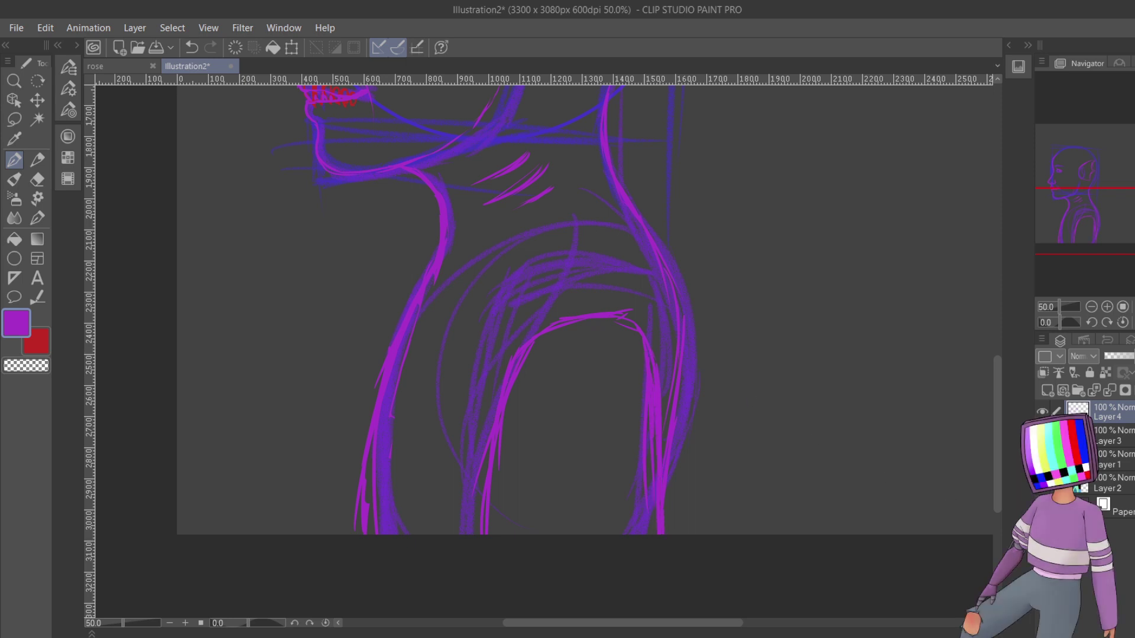
- With the construction sketch hidden, draw a slanted line from the throat to the shoulder and a narrower arch inside the arm outline
{"action": "left_click", "coordinate": [1043, 436]}
{"action": "left_click", "coordinate": [1091, 307]}
{"action": "left_click", "coordinate": [1091, 307]}
{"action": "left_click", "coordinate": [1091, 306]}
{"action": "left_click", "coordinate": [1091, 306]}
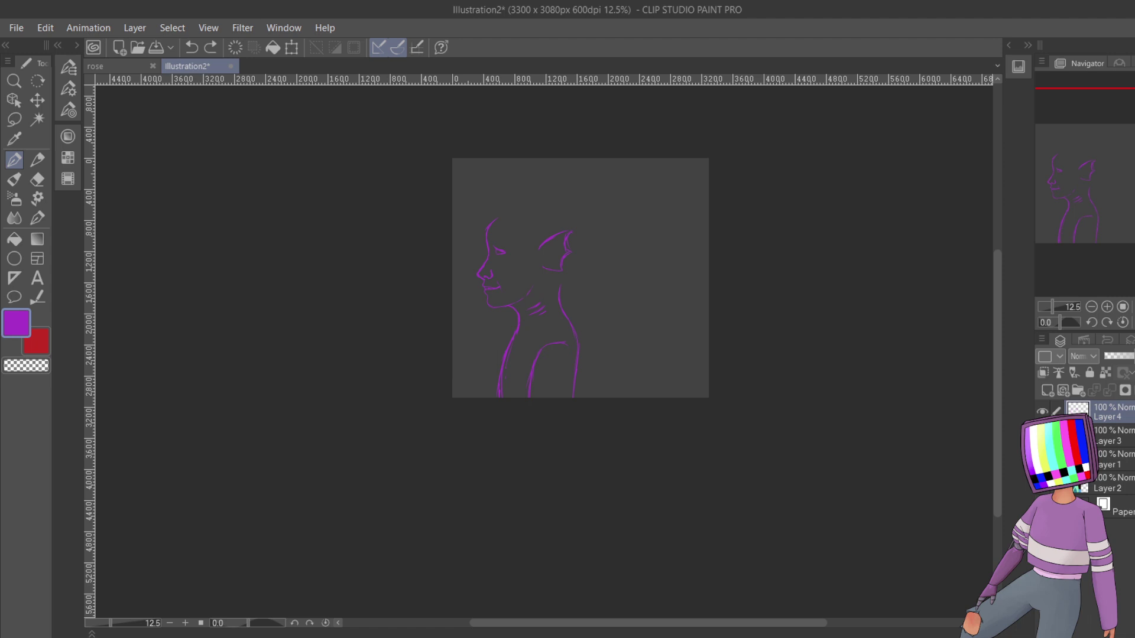
{"action": "left_click", "coordinate": [567, 343]}
{"action": "left_click_drag", "start_coordinate": [521, 327], "coordinate": [553, 341]}
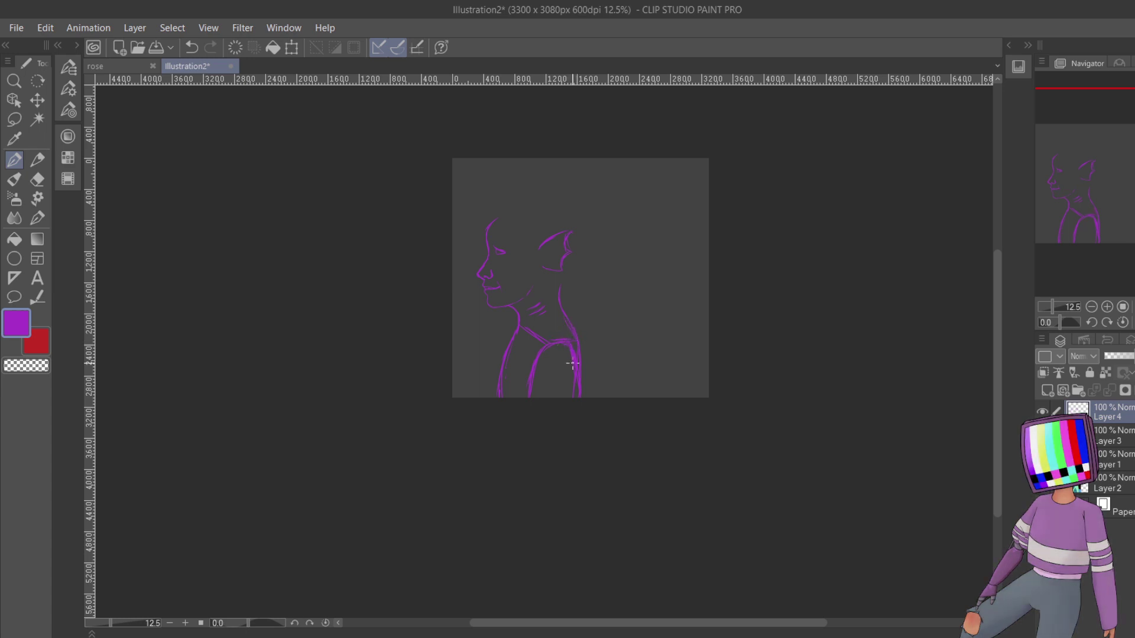
{"action": "mouse_move", "coordinate": [539, 376]}
{"action": "left_mouse_down"}
{"action": "mouse_move", "coordinate": [571, 345]}
{"action": "mouse_move", "coordinate": [577, 398]}
{"action": "left_mouse_up"}
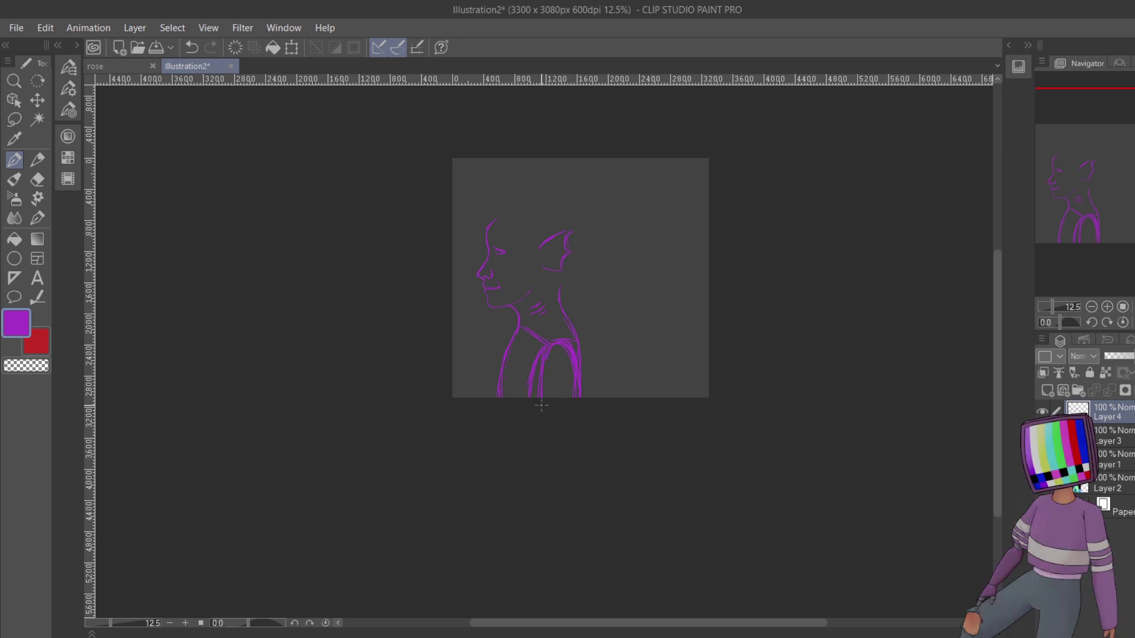
- Remove the outer front arm line and trim the stray stroke ends around the top of the shoulder arch
{"action": "left_click", "coordinate": [1107, 307]}
{"action": "left_click", "coordinate": [1107, 306]}
{"action": "left_click", "coordinate": [1107, 307]}
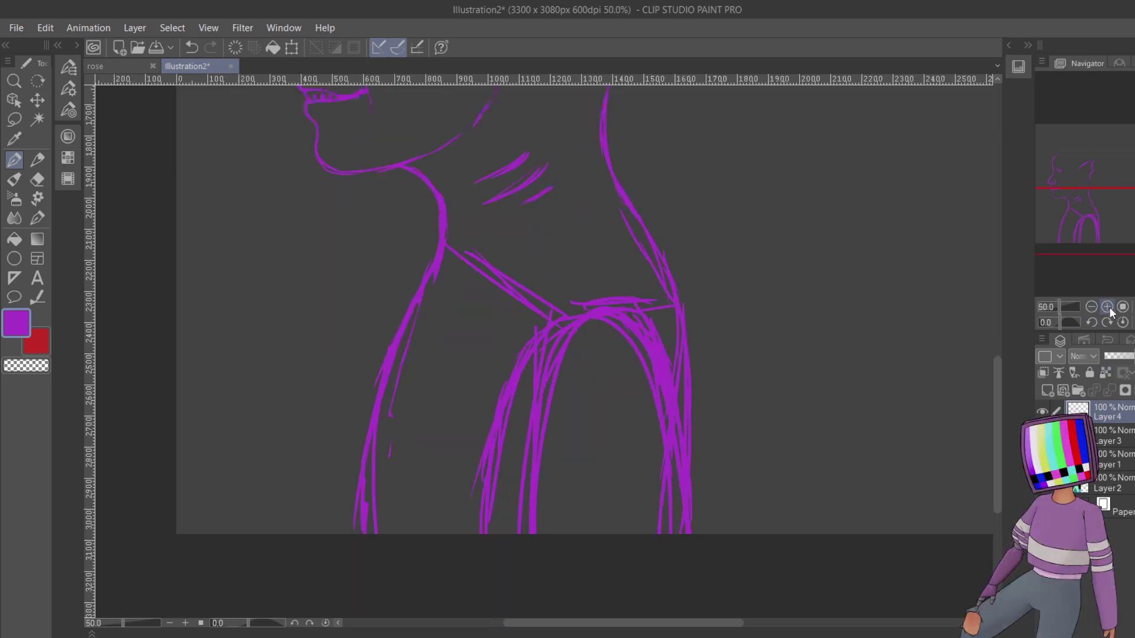
{"action": "left_click", "coordinate": [1107, 306]}
{"action": "left_click", "coordinate": [1108, 307]}
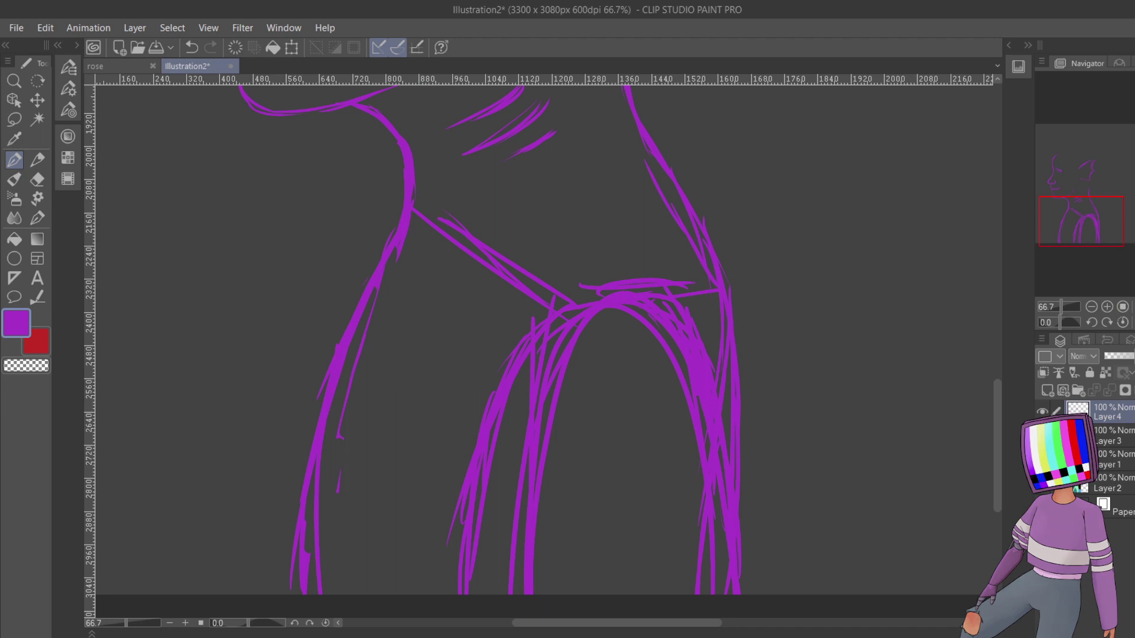
{"action": "key", "text": "ctrl+z"}
{"action": "key", "text": "ctrl+z"}
{"action": "key", "text": "ctrl+z"}
{"action": "key", "text": "ctrl+z"}
{"action": "key", "text": "ctrl+z"}
{"action": "key", "text": "ctrl+z"}
{"action": "key", "text": "ctrl+z"}
{"action": "key", "text": "ctrl+z"}
{"action": "key", "text": "ctrl+z"}
{"action": "key", "text": "ctrl+z"}
{"action": "key", "text": "ctrl+z"}
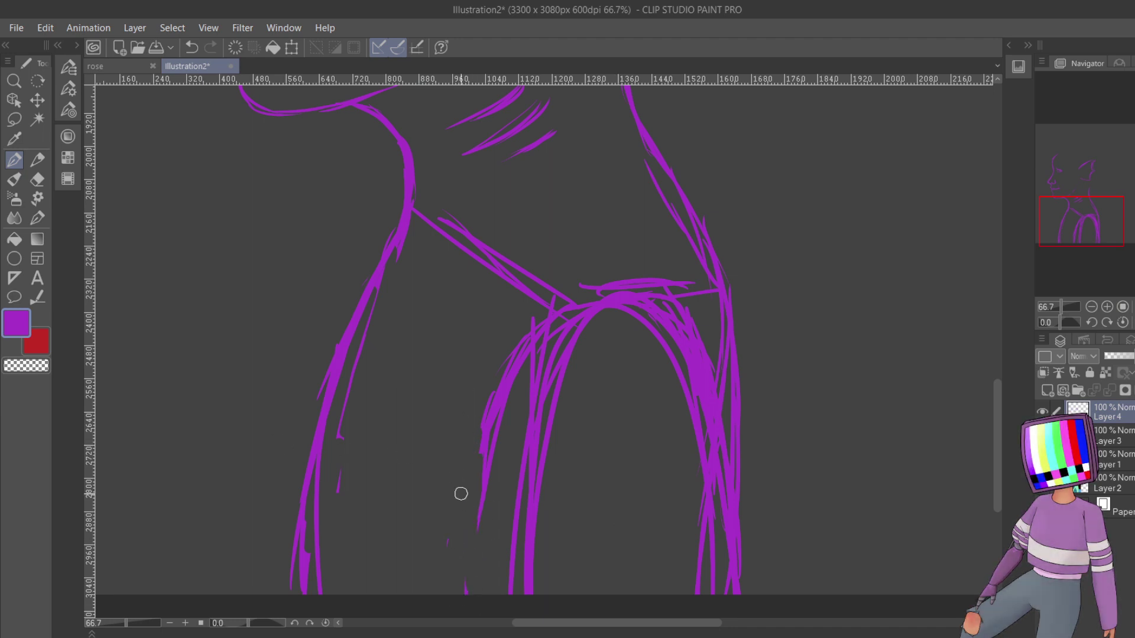
{"action": "key", "text": "ctrl+z"}
{"action": "key", "text": "ctrl+z"}
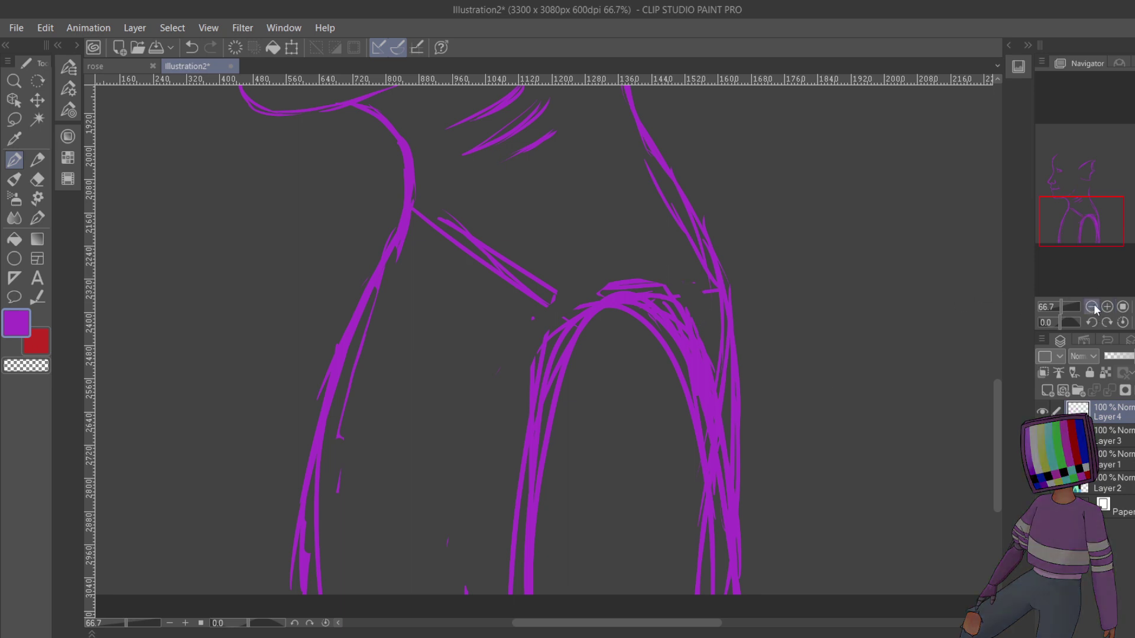
- Check the overall proportions of the profile and torso, with a brief look at the rose illustration
{"action": "scroll", "coordinate": [1095, 298], "scroll_direction": "down", "scroll_amount": 3}
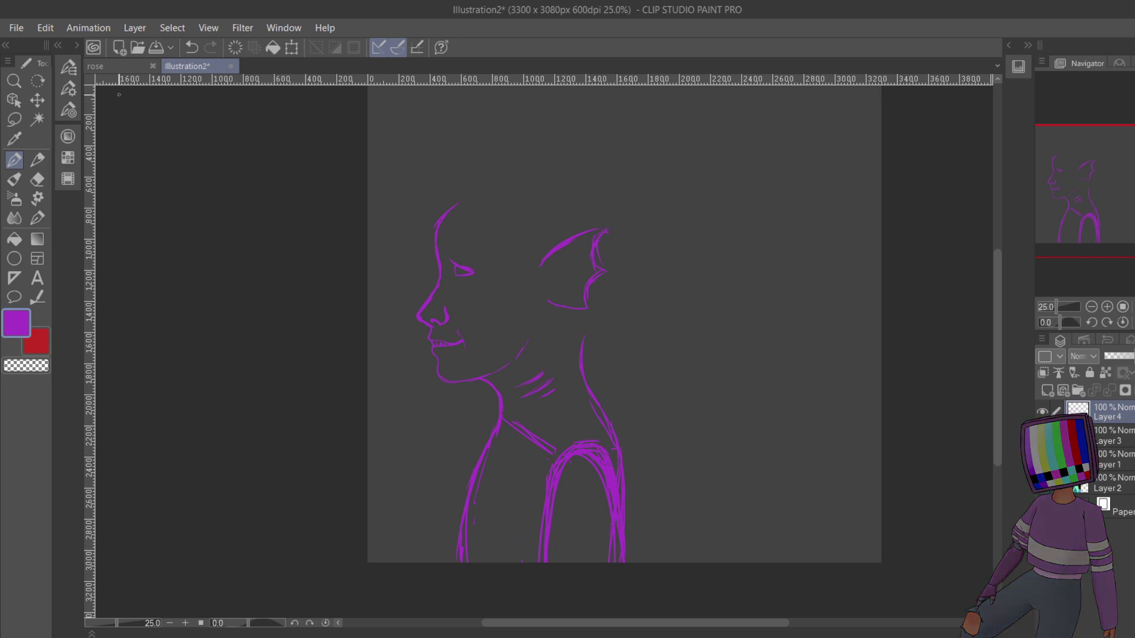
{"action": "left_click", "coordinate": [122, 68]}
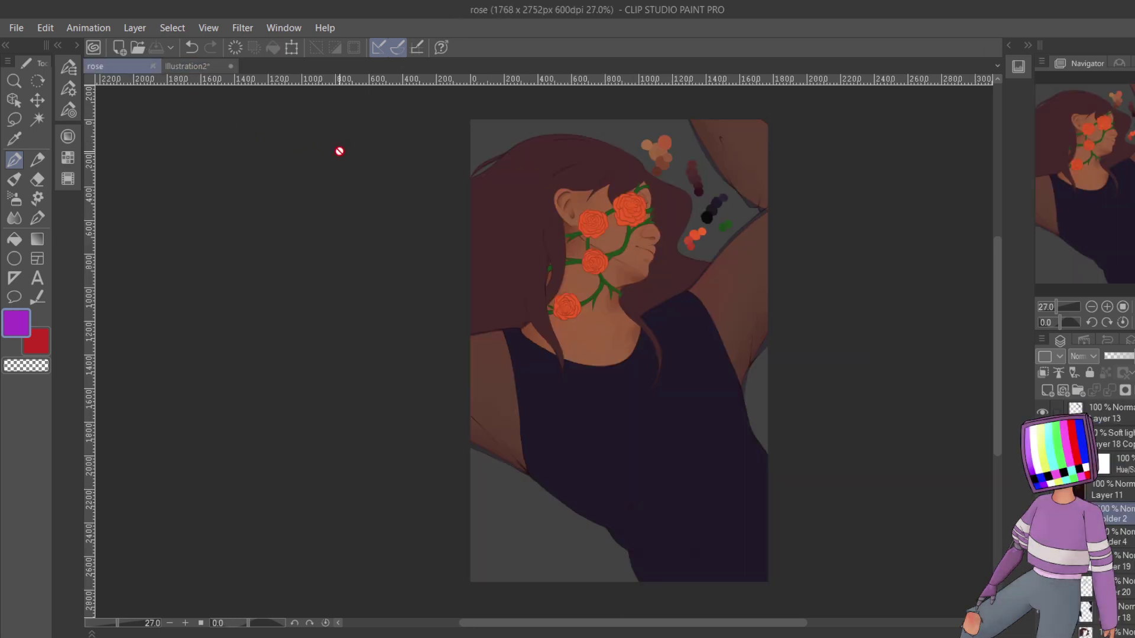
{"action": "left_click", "coordinate": [202, 67]}
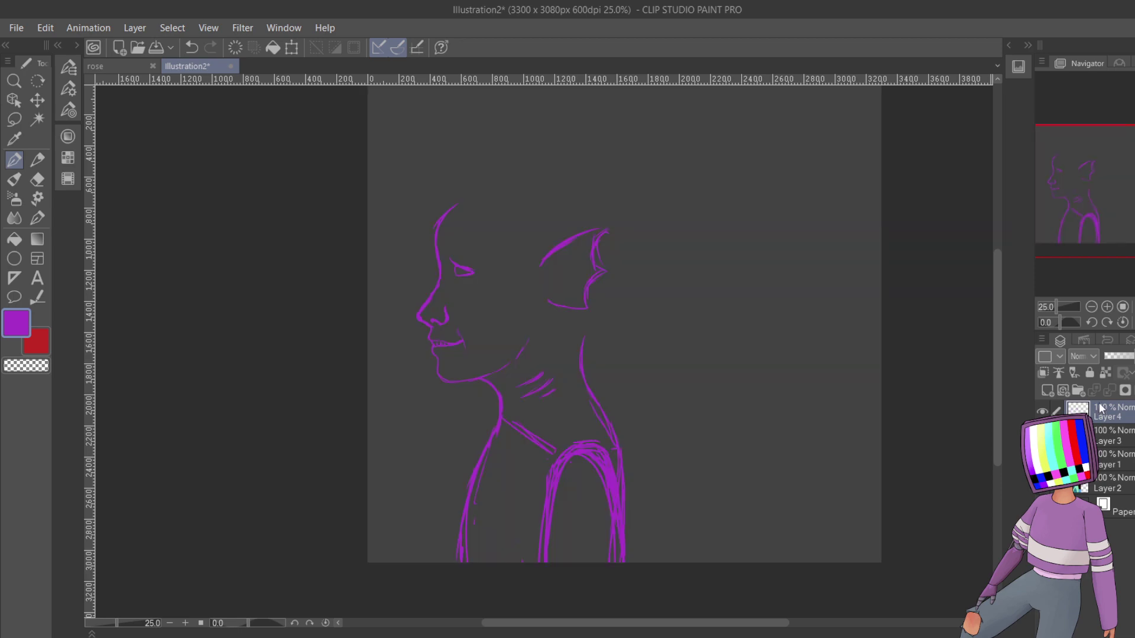
{"action": "left_click", "coordinate": [1107, 307]}
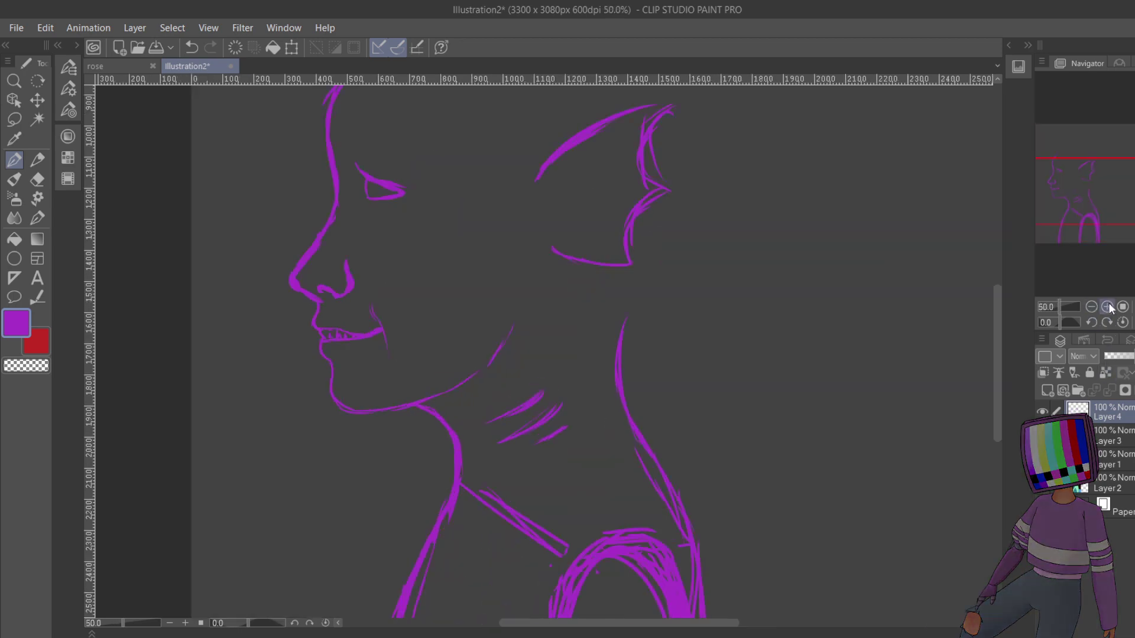
{"action": "left_click_drag", "start_coordinate": [1085, 254], "coordinate": [1083, 185]}
{"action": "left_click", "coordinate": [1091, 307]}
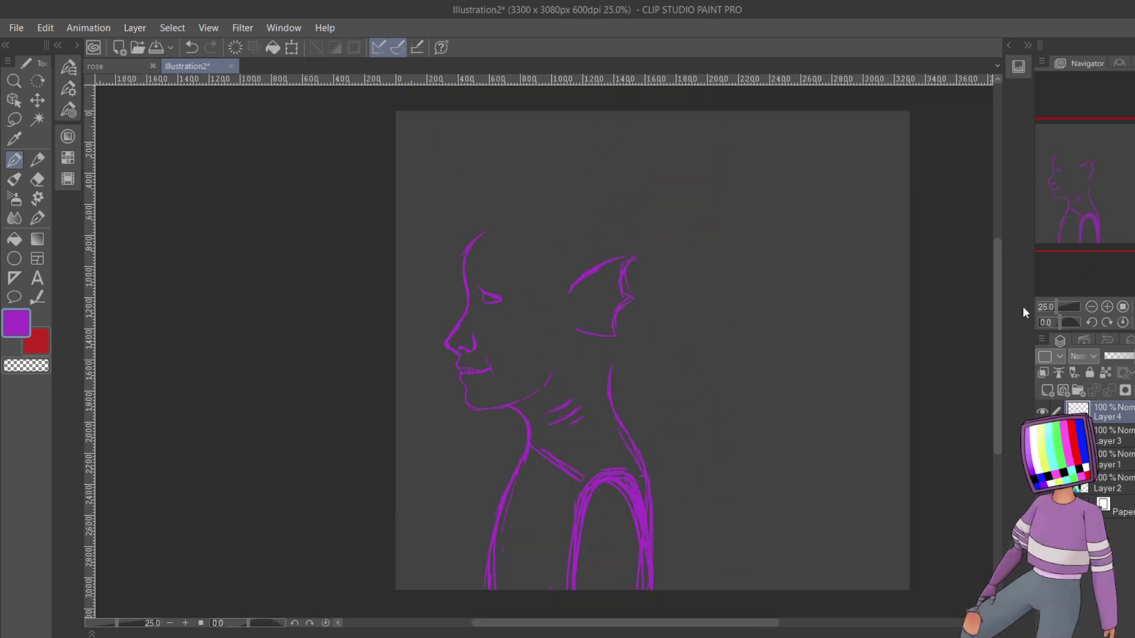
- Lasso the torso below the neck on Layers 3 and 4, enlarge it slightly with a free transform, and deselect
{"action": "left_click", "coordinate": [15, 120]}
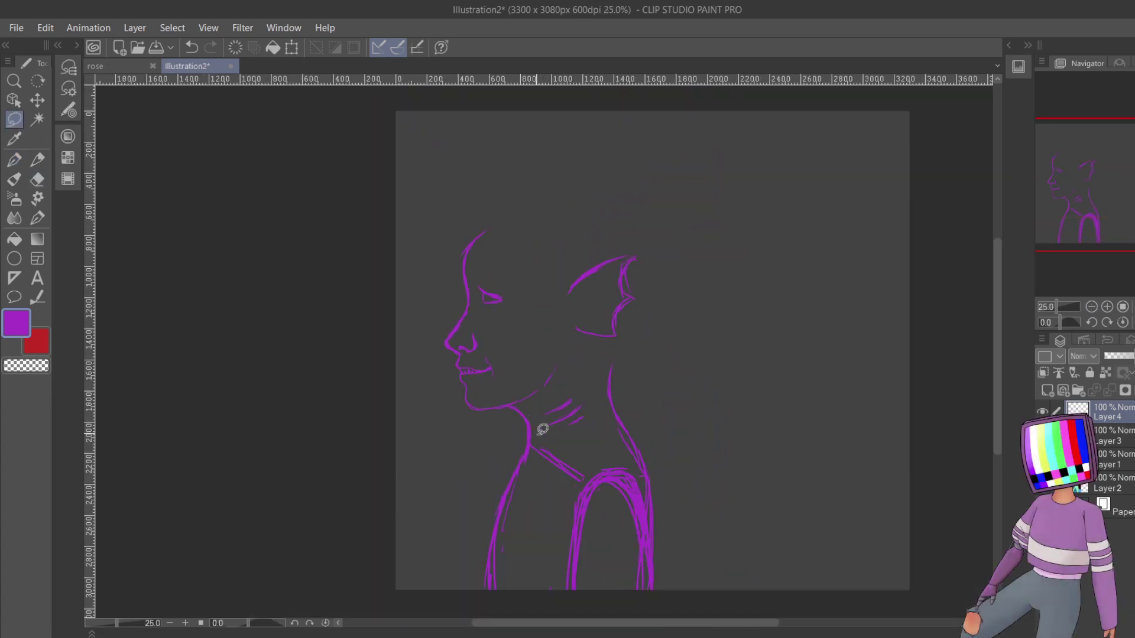
{"action": "mouse_move", "coordinate": [543, 429]}
{"action": "left_mouse_down"}
{"action": "mouse_move", "coordinate": [451, 615]}
{"action": "mouse_move", "coordinate": [697, 311]}
{"action": "mouse_move", "coordinate": [613, 304]}
{"action": "mouse_move", "coordinate": [532, 324]}
{"action": "left_mouse_up"}
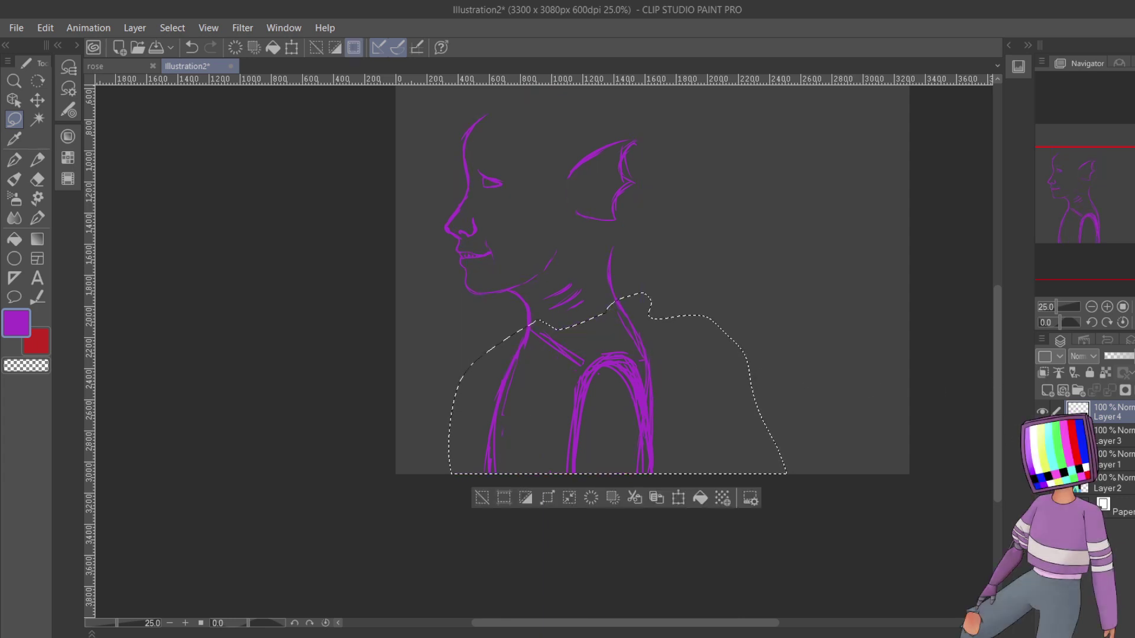
{"action": "left_click", "coordinate": [1111, 438], "text": "ctrl"}
{"action": "left_click", "coordinate": [678, 499]}
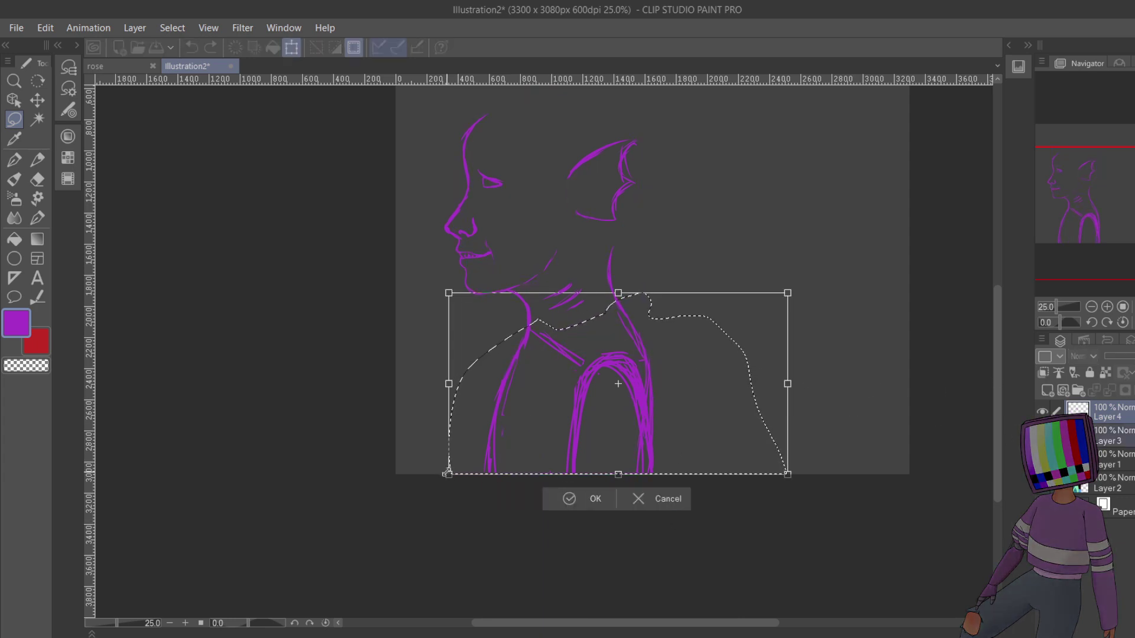
{"action": "left_click_drag", "start_coordinate": [449, 477], "coordinate": [441, 479]}
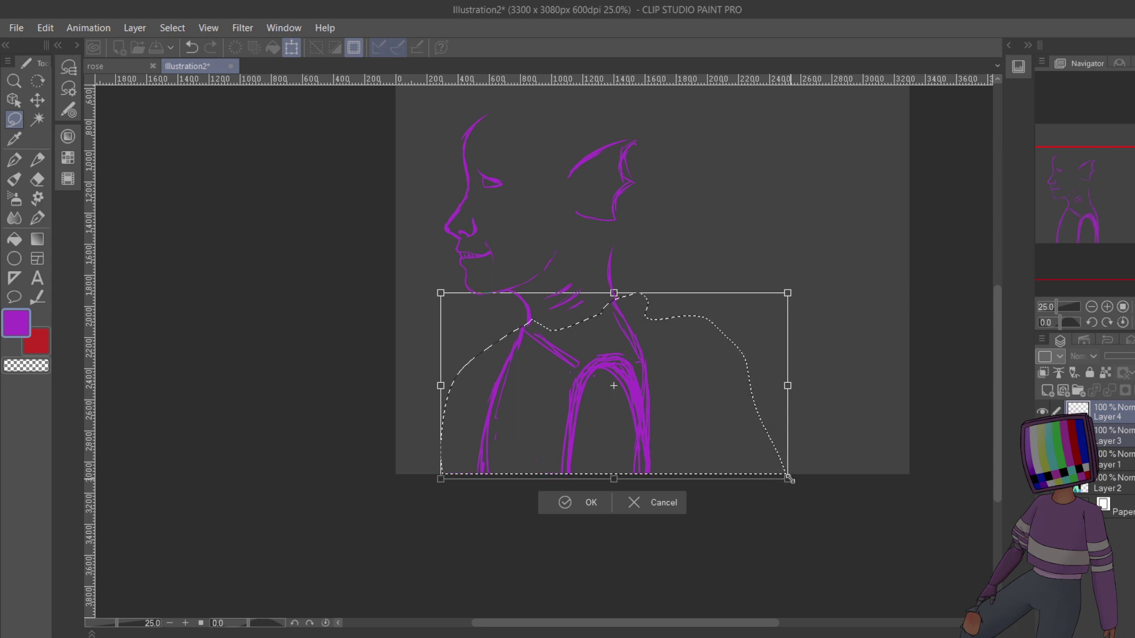
{"action": "left_click_drag", "start_coordinate": [788, 479], "coordinate": [798, 484]}
{"action": "left_click_drag", "start_coordinate": [688, 430], "coordinate": [686, 428]}
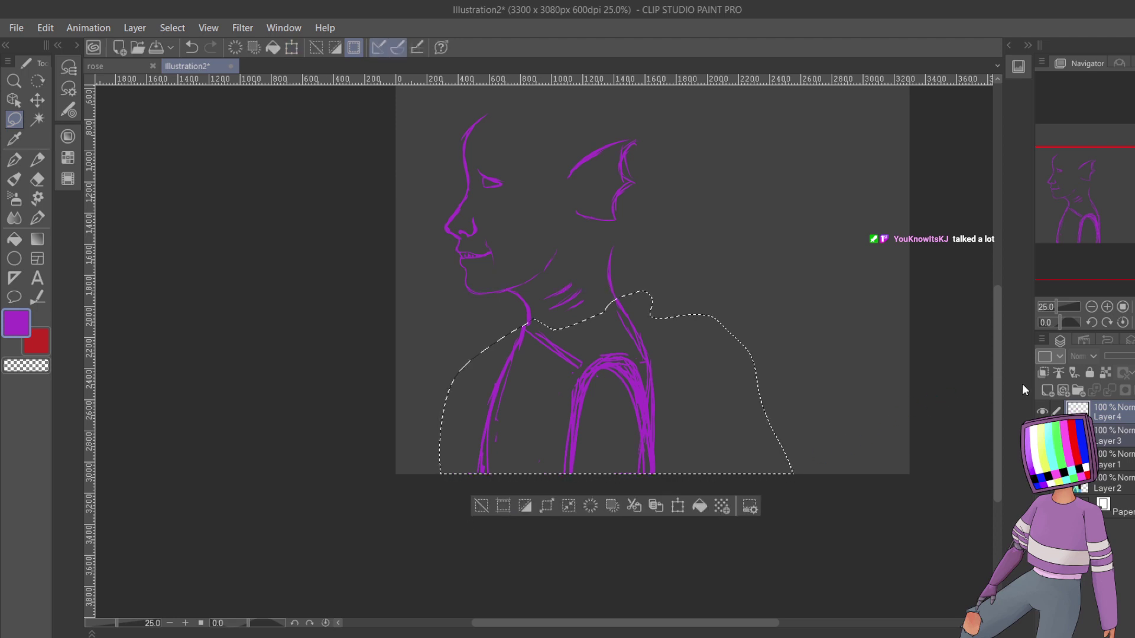
{"action": "left_click", "coordinate": [482, 506]}
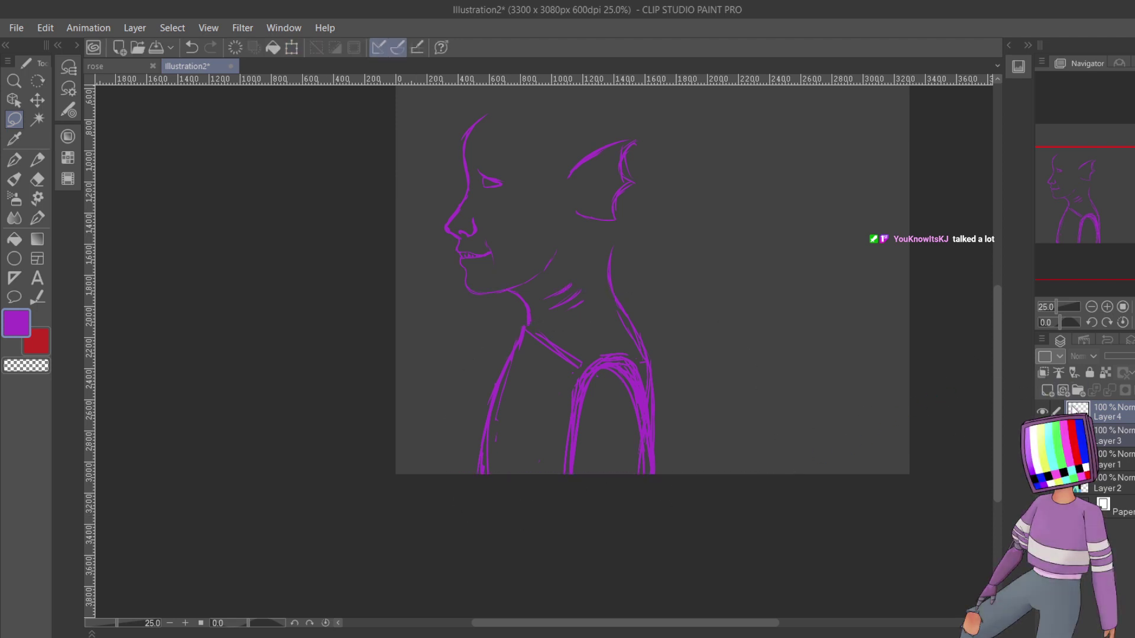
- Thicken the front torso line on Layer 4 from the throat down to the chest
{"action": "left_click", "coordinate": [37, 218]}
{"action": "left_click", "coordinate": [1120, 420]}
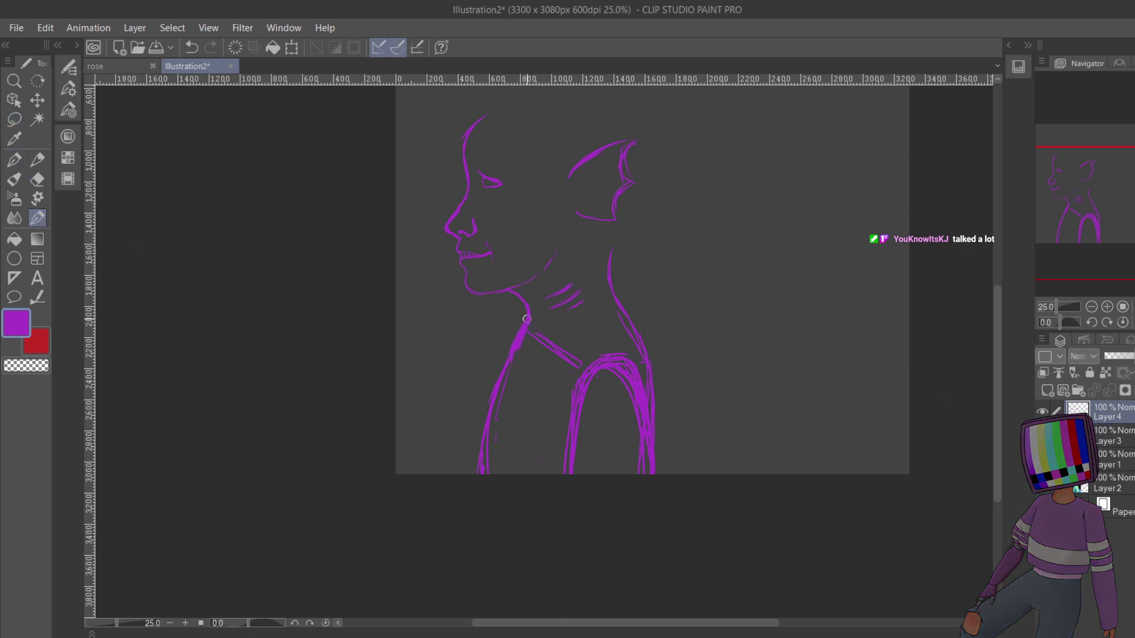
{"action": "left_click_drag", "start_coordinate": [505, 363], "coordinate": [483, 459]}
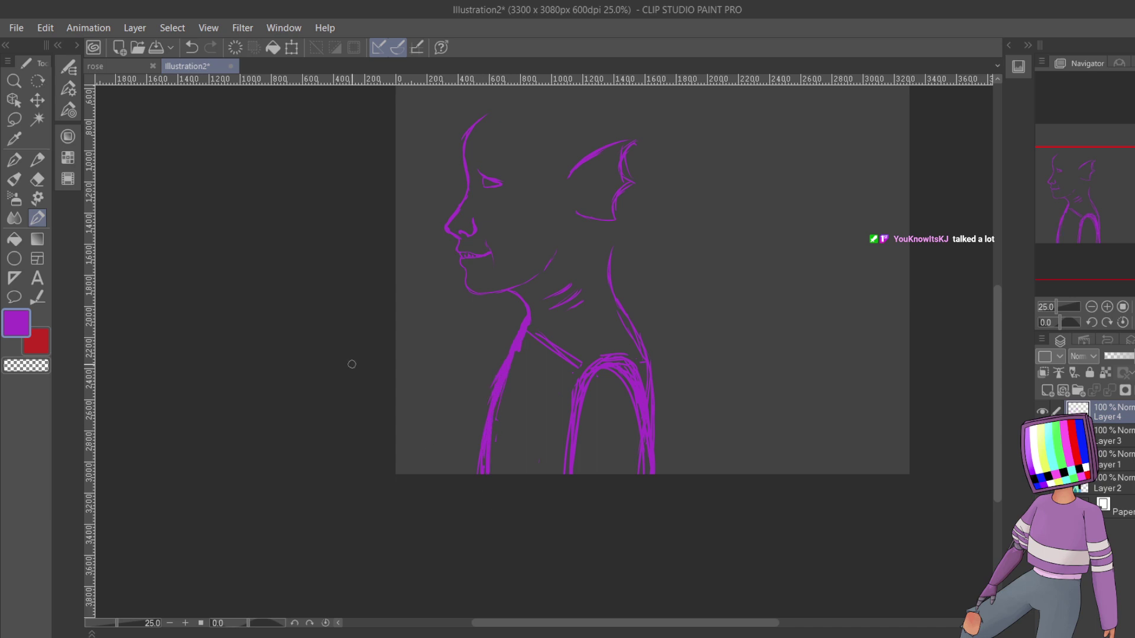
- Draw the skull outline from the forehead over the crown and behind the fin ear to the nape, and check it without the sketch
{"action": "left_click", "coordinate": [12, 167]}
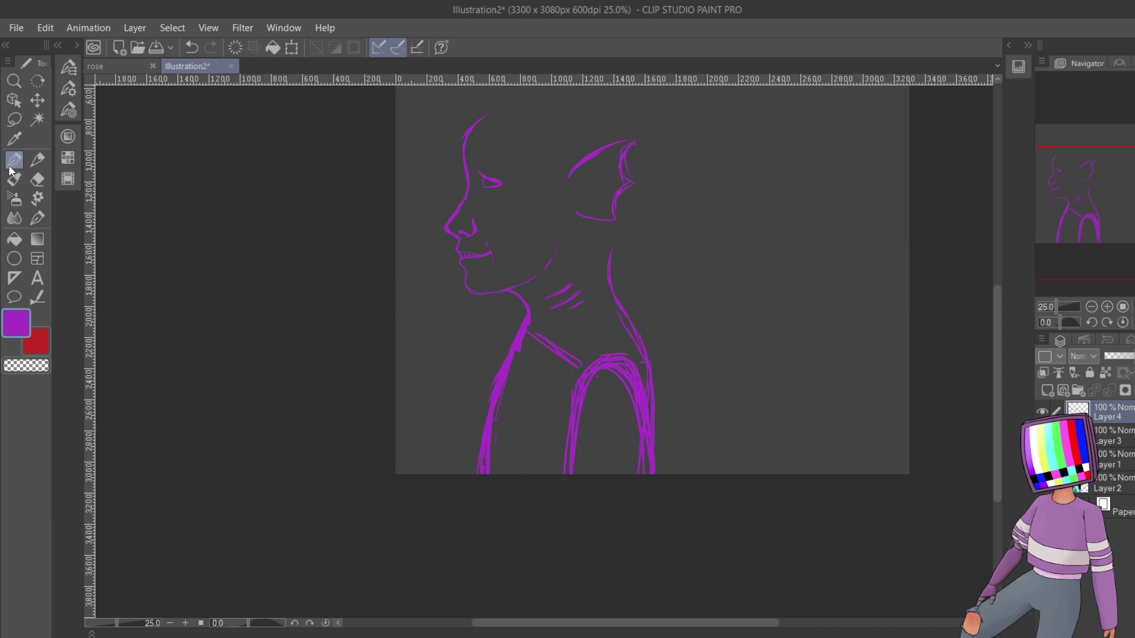
{"action": "left_click", "coordinate": [1107, 307]}
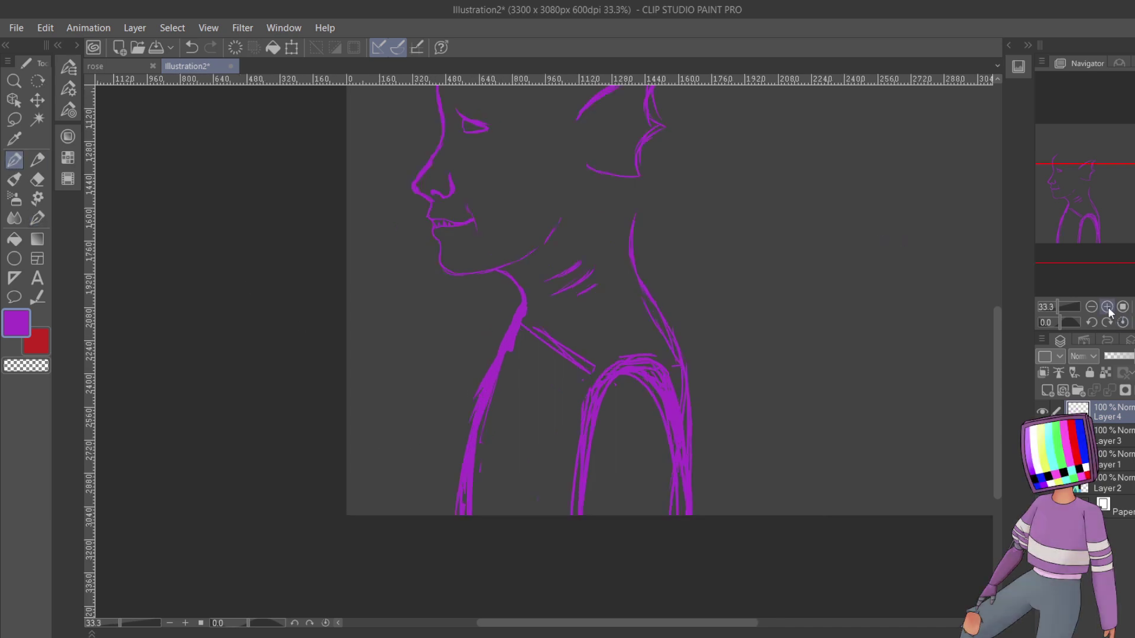
{"action": "left_click", "coordinate": [1107, 307]}
{"action": "left_click_drag", "start_coordinate": [1106, 224], "coordinate": [1114, 183]}
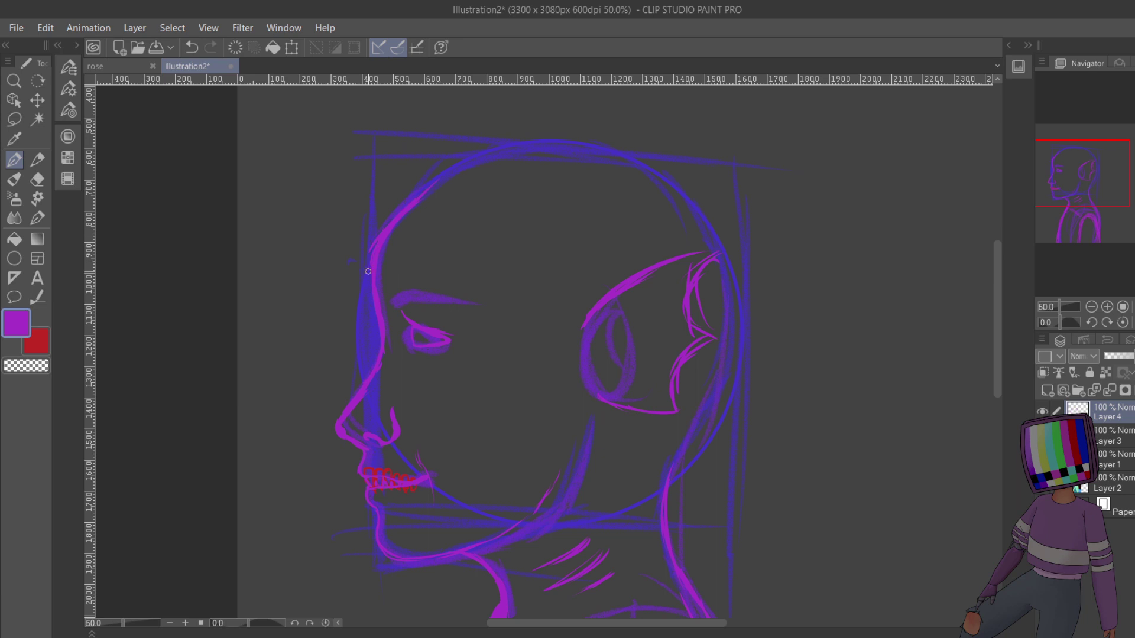
{"action": "mouse_move", "coordinate": [453, 171]}
{"action": "left_mouse_down"}
{"action": "mouse_move", "coordinate": [560, 151]}
{"action": "mouse_move", "coordinate": [680, 201]}
{"action": "mouse_move", "coordinate": [731, 416]}
{"action": "left_mouse_up"}
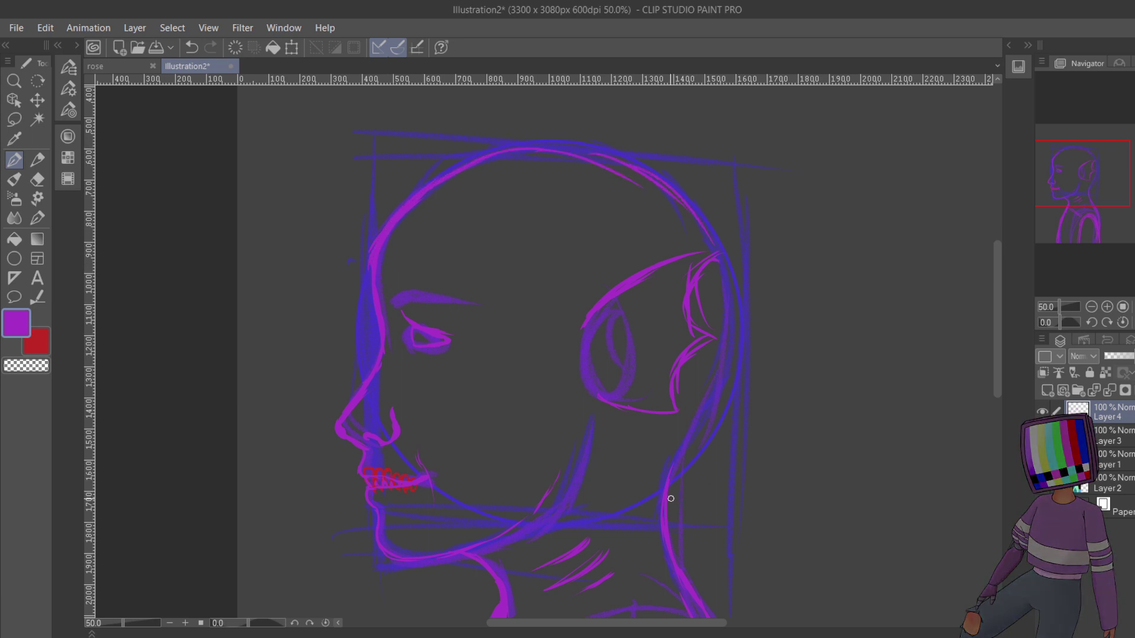
{"action": "mouse_move", "coordinate": [669, 462]}
{"action": "left_mouse_down"}
{"action": "mouse_move", "coordinate": [730, 324]}
{"action": "mouse_move", "coordinate": [727, 293]}
{"action": "left_mouse_up"}
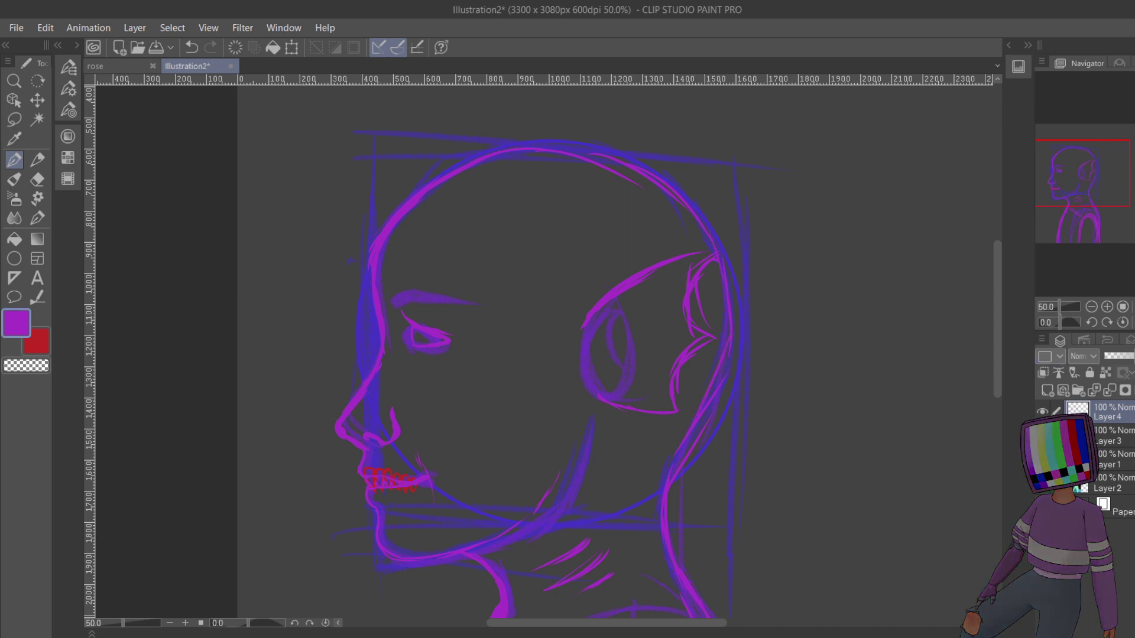
{"action": "left_click", "coordinate": [1112, 435], "text": "ctrl"}
{"action": "left_click", "coordinate": [1042, 436]}
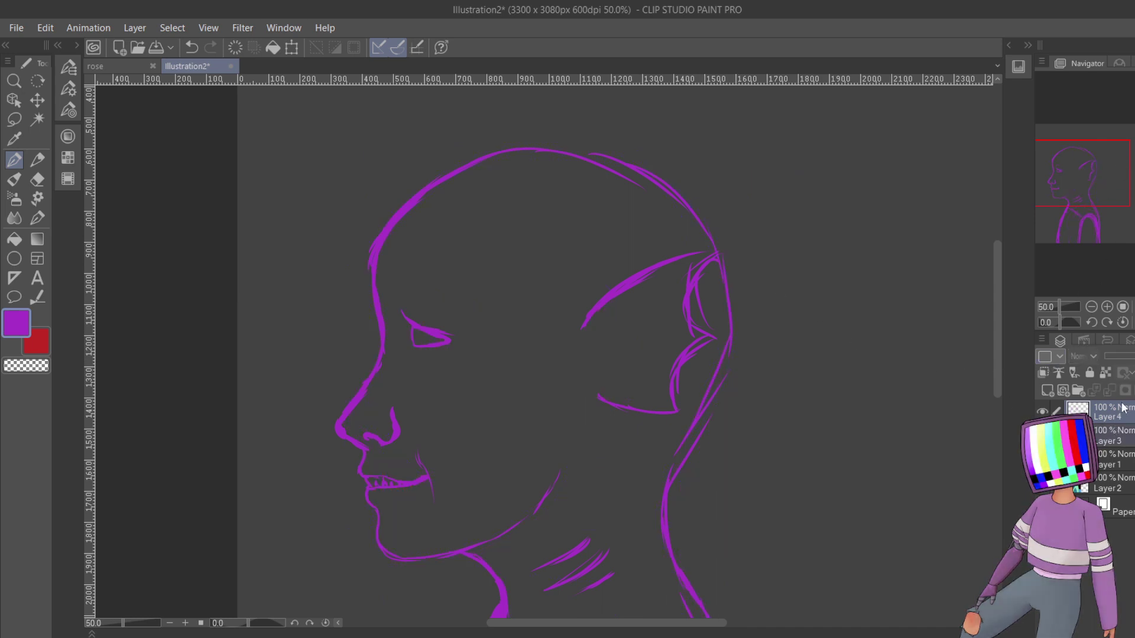
- Draw the fish-bone tattoo on the upper arm on Layer 4, with a triangular head, two rectangular segments, a notched tail and a fin above
{"action": "left_click", "coordinate": [1092, 307]}
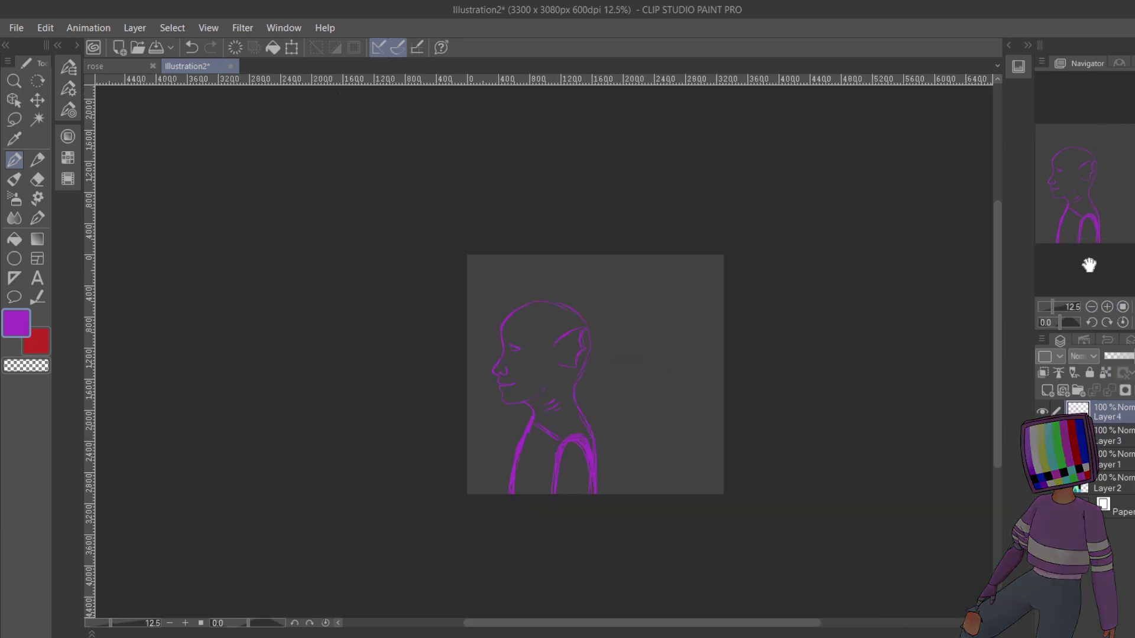
{"action": "left_click", "coordinate": [1105, 307]}
{"action": "mouse_move", "coordinate": [1104, 201]}
{"action": "left_mouse_down"}
{"action": "mouse_move", "coordinate": [1105, 223]}
{"action": "mouse_move", "coordinate": [1103, 200]}
{"action": "left_mouse_up"}
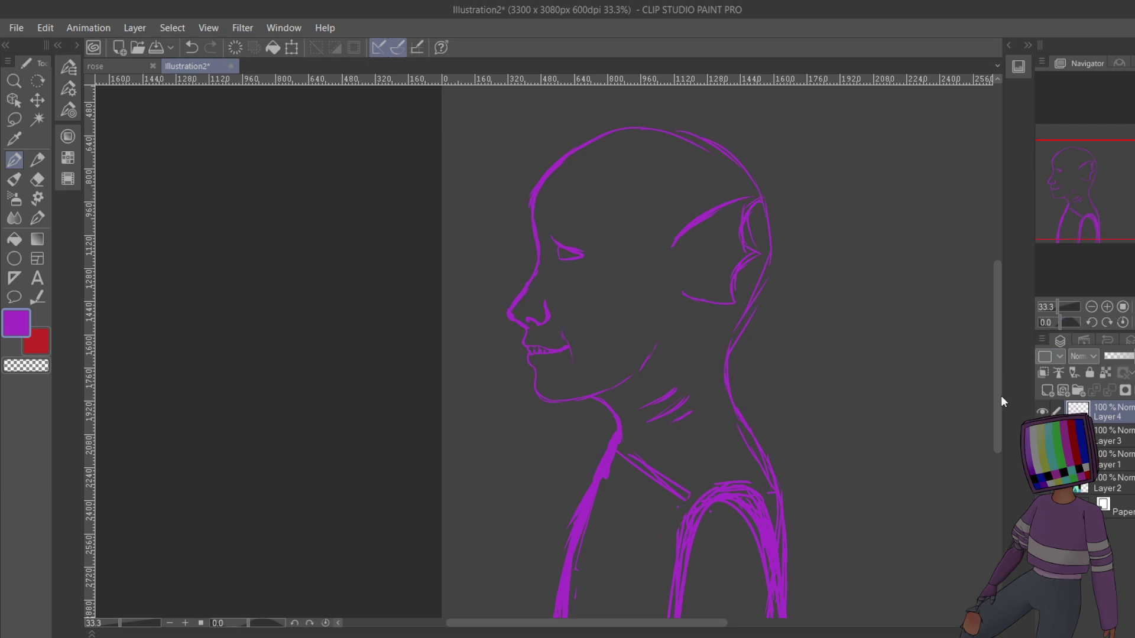
{"action": "left_click", "coordinate": [1107, 307]}
{"action": "left_click", "coordinate": [1107, 307]}
{"action": "left_click", "coordinate": [1107, 307]}
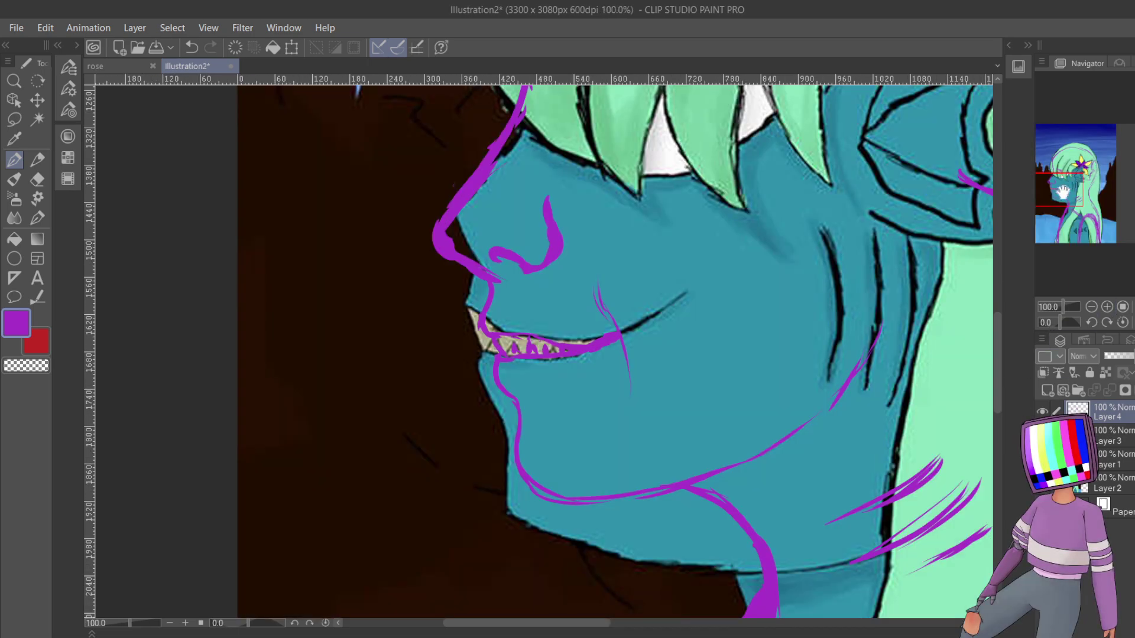
{"action": "left_click_drag", "start_coordinate": [1062, 191], "coordinate": [1080, 231]}
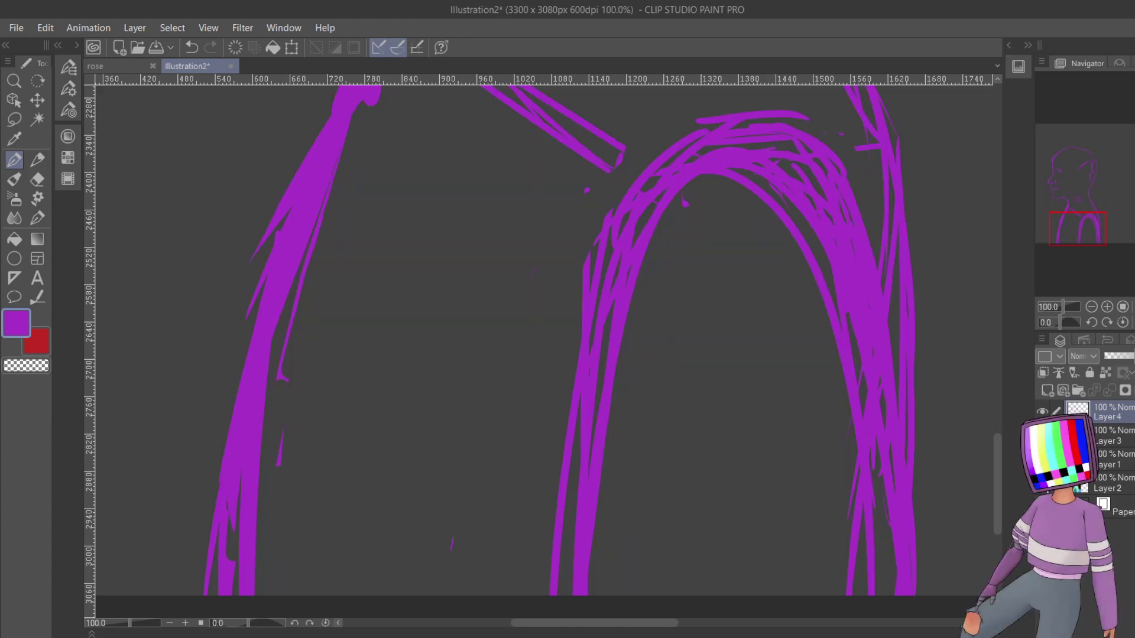
{"action": "mouse_move", "coordinate": [671, 333]}
{"action": "left_mouse_down"}
{"action": "mouse_move", "coordinate": [636, 373]}
{"action": "mouse_move", "coordinate": [679, 373]}
{"action": "mouse_move", "coordinate": [676, 334]}
{"action": "mouse_move", "coordinate": [675, 373]}
{"action": "left_mouse_up"}
{"action": "mouse_move", "coordinate": [697, 331]}
{"action": "left_mouse_down"}
{"action": "mouse_move", "coordinate": [695, 352]}
{"action": "mouse_move", "coordinate": [715, 330]}
{"action": "mouse_move", "coordinate": [709, 374]}
{"action": "mouse_move", "coordinate": [695, 367]}
{"action": "left_mouse_up"}
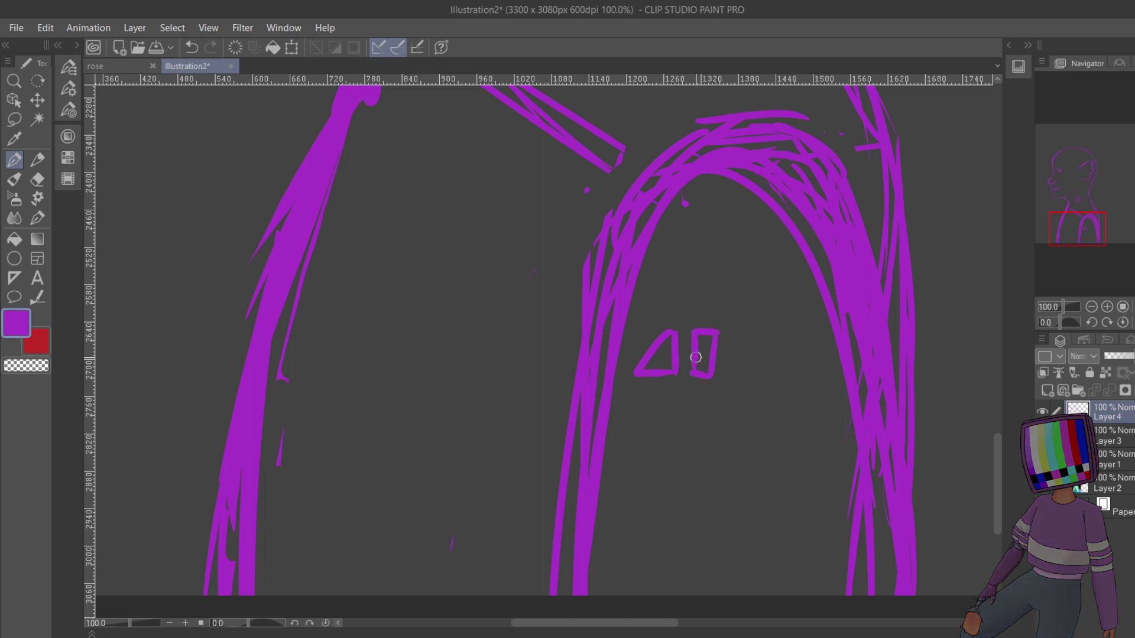
{"action": "mouse_move", "coordinate": [737, 332]}
{"action": "left_mouse_down"}
{"action": "mouse_move", "coordinate": [736, 355]}
{"action": "mouse_move", "coordinate": [742, 335]}
{"action": "mouse_move", "coordinate": [760, 333]}
{"action": "mouse_move", "coordinate": [757, 376]}
{"action": "left_mouse_up"}
{"action": "left_click_drag", "start_coordinate": [757, 377], "coordinate": [740, 375]}
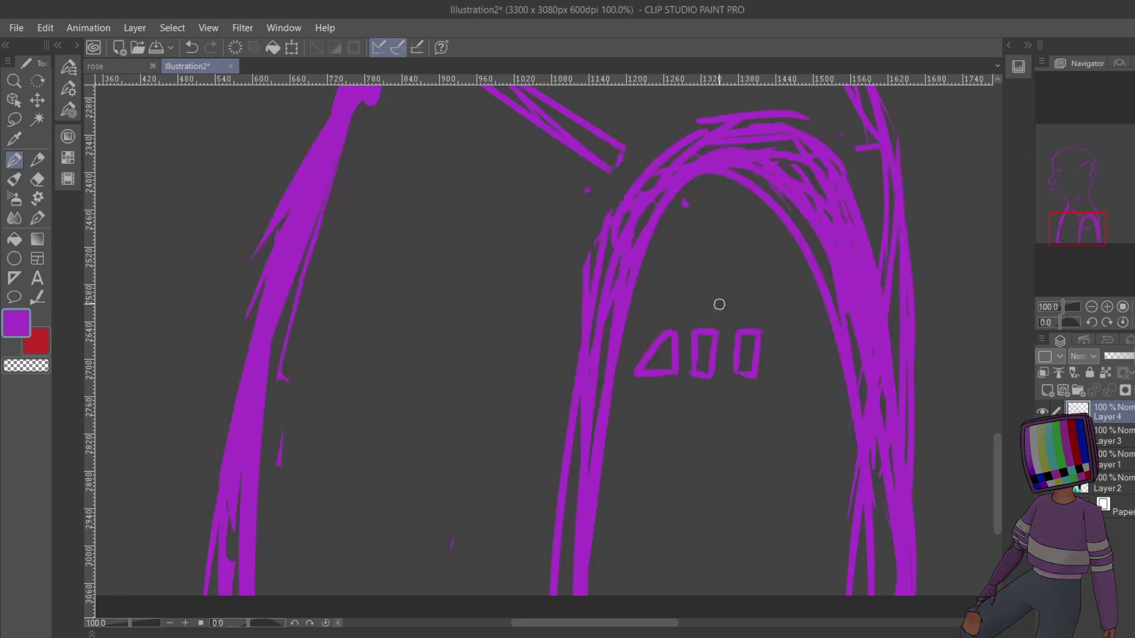
{"action": "mouse_move", "coordinate": [776, 335]}
{"action": "left_mouse_down"}
{"action": "mouse_move", "coordinate": [776, 372]}
{"action": "mouse_move", "coordinate": [777, 341]}
{"action": "mouse_move", "coordinate": [811, 326]}
{"action": "mouse_move", "coordinate": [797, 350]}
{"action": "mouse_move", "coordinate": [807, 380]}
{"action": "left_mouse_up"}
{"action": "mouse_move", "coordinate": [706, 308]}
{"action": "left_mouse_down"}
{"action": "mouse_move", "coordinate": [737, 311]}
{"action": "mouse_move", "coordinate": [706, 304]}
{"action": "mouse_move", "coordinate": [738, 278]}
{"action": "mouse_move", "coordinate": [735, 312]}
{"action": "left_mouse_up"}
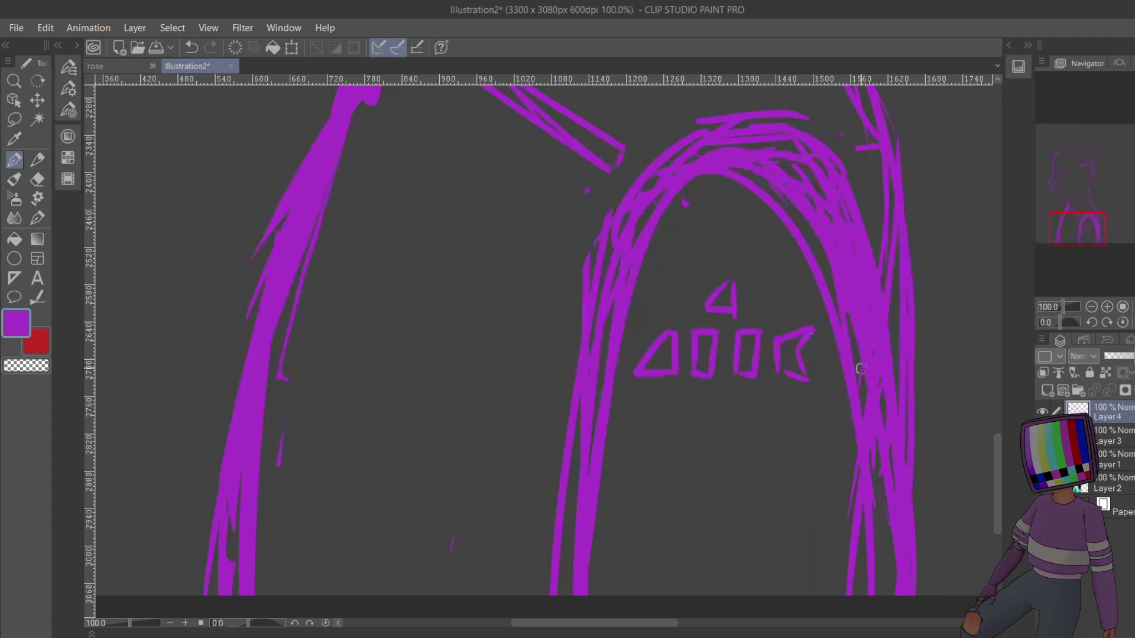
- Lasso the tattoo's triangular head and first rectangle, enlarge them slightly with a free transform, and deselect
{"action": "left_click", "coordinate": [13, 119]}
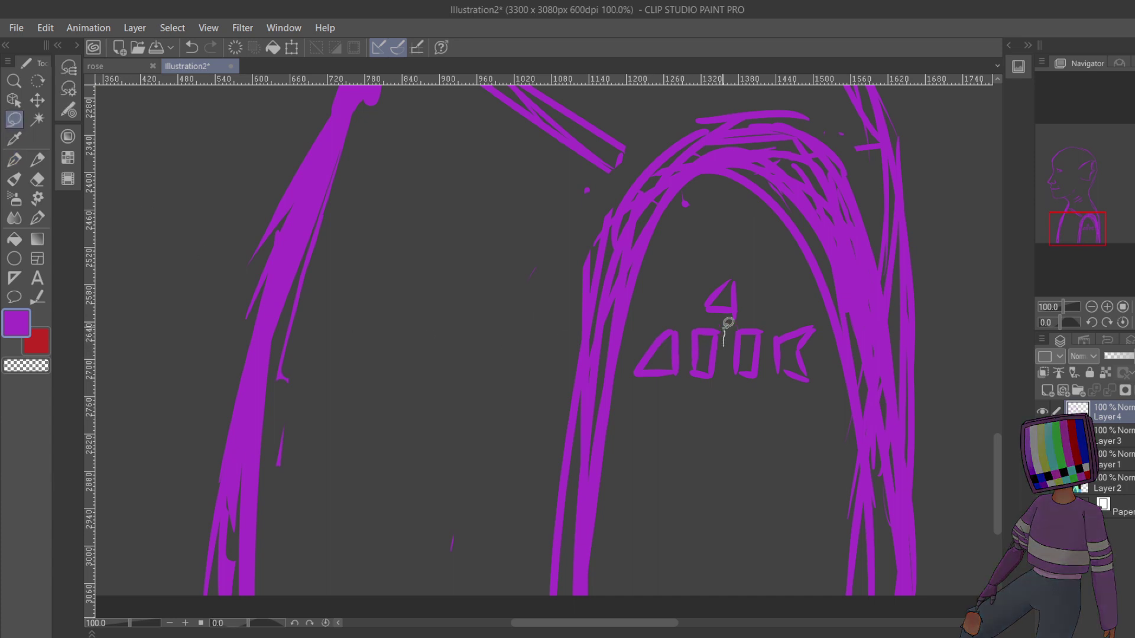
{"action": "mouse_move", "coordinate": [726, 327]}
{"action": "left_mouse_down"}
{"action": "mouse_move", "coordinate": [675, 320]}
{"action": "mouse_move", "coordinate": [631, 354]}
{"action": "mouse_move", "coordinate": [703, 405]}
{"action": "left_mouse_up"}
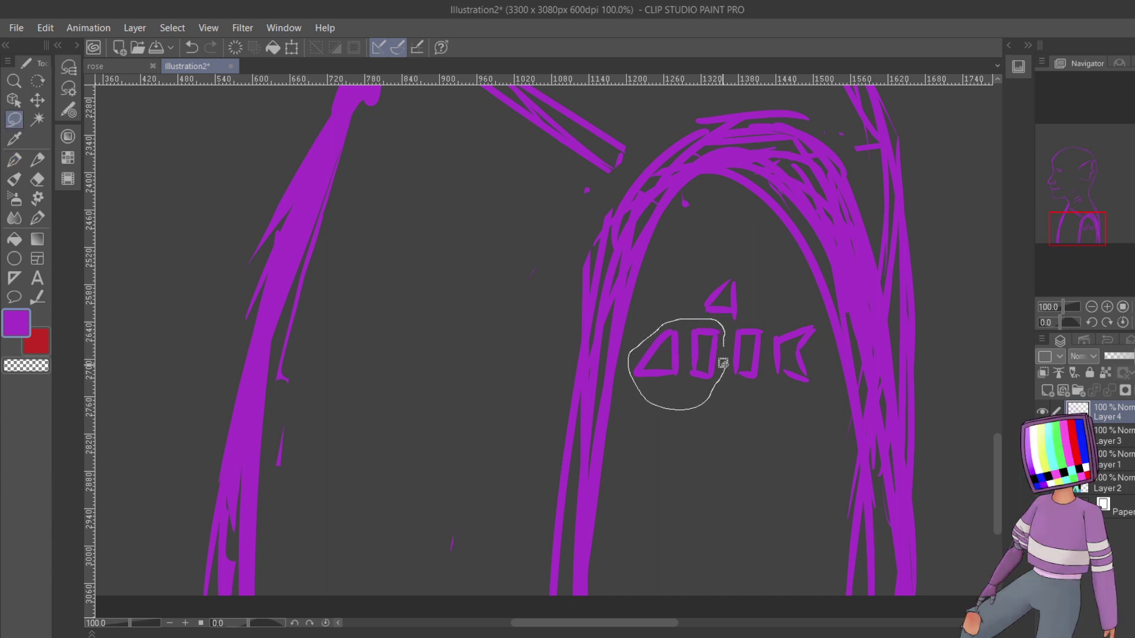
{"action": "left_click_drag", "start_coordinate": [723, 363], "coordinate": [724, 354]}
{"action": "left_click", "coordinate": [719, 436]}
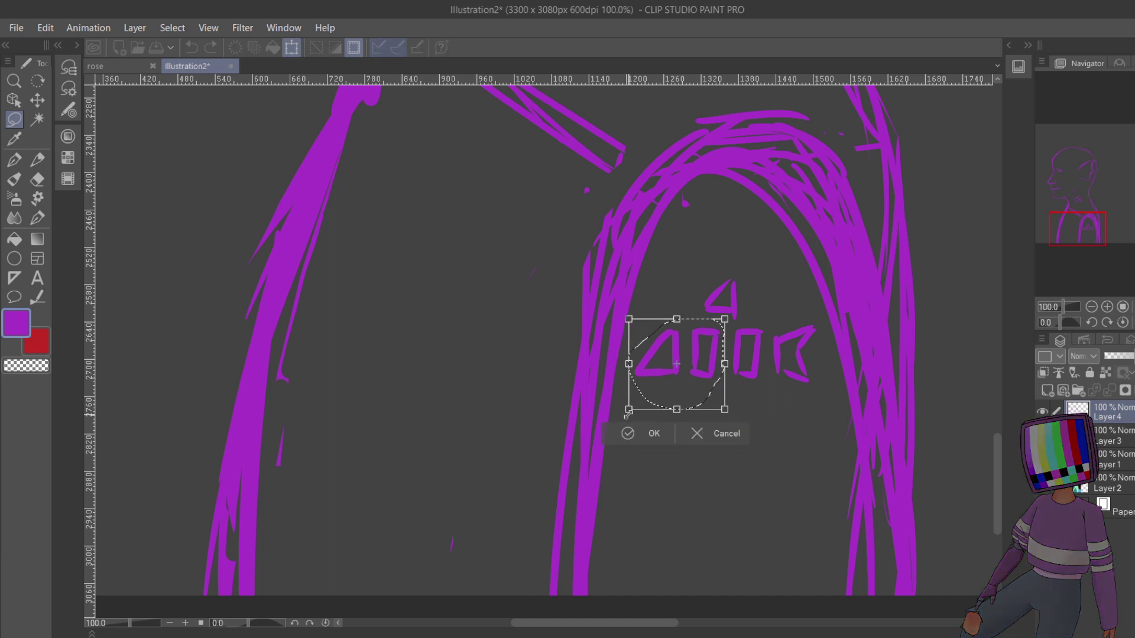
{"action": "left_click_drag", "start_coordinate": [628, 415], "coordinate": [621, 422]}
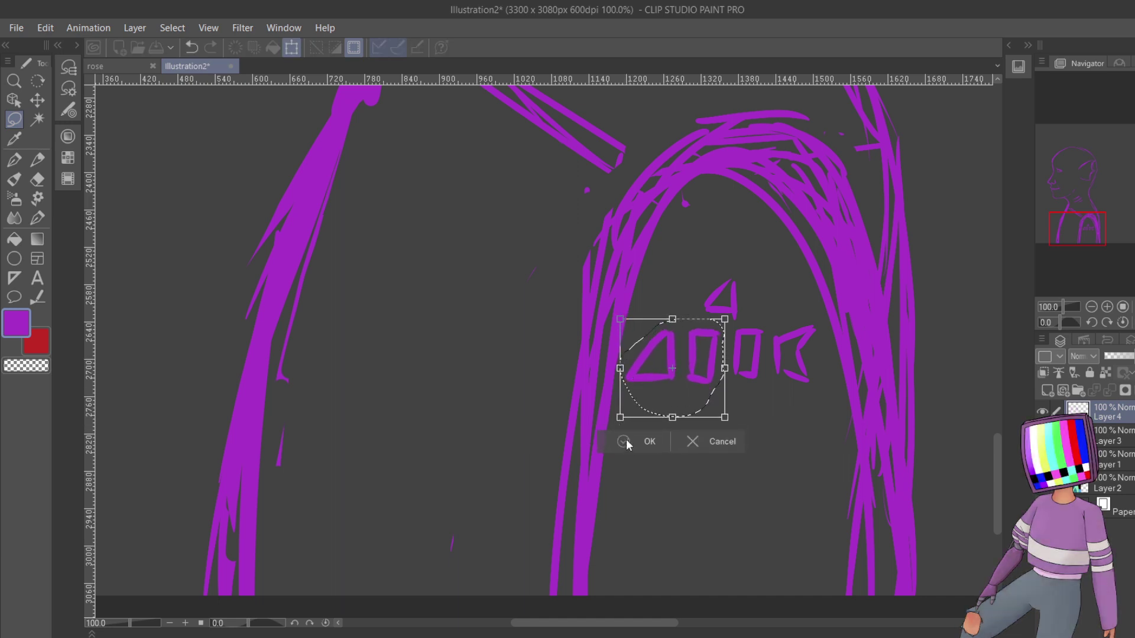
{"action": "left_click", "coordinate": [627, 443]}
{"action": "left_click", "coordinate": [628, 399]}
- Lasso only the tattoo's first rectangle, shrink it slightly with a transform, and deselect
{"action": "mouse_move", "coordinate": [720, 359]}
{"action": "left_mouse_down"}
{"action": "mouse_move", "coordinate": [714, 313]}
{"action": "mouse_move", "coordinate": [680, 332]}
{"action": "mouse_move", "coordinate": [707, 393]}
{"action": "mouse_move", "coordinate": [722, 373]}
{"action": "left_mouse_up"}
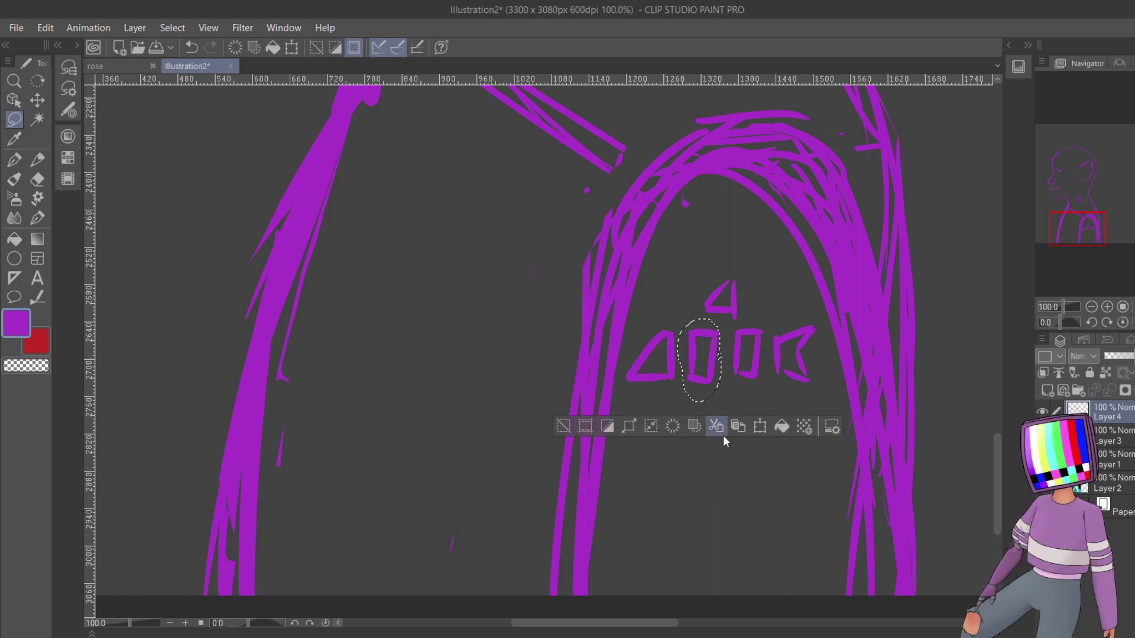
{"action": "left_click", "coordinate": [759, 426]}
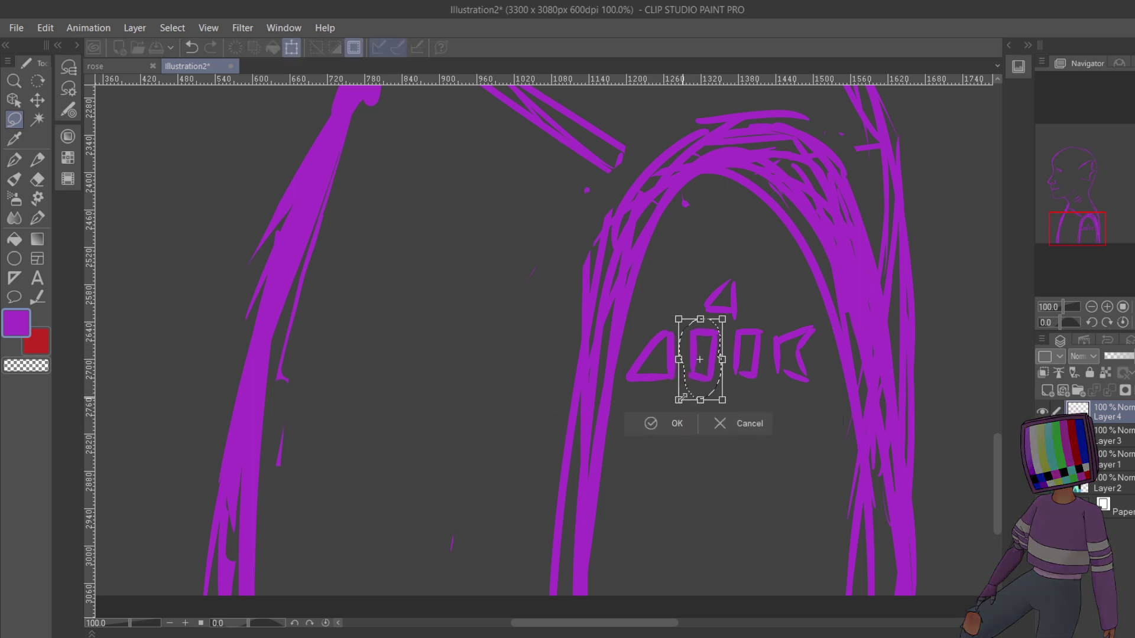
{"action": "left_click_drag", "start_coordinate": [679, 400], "coordinate": [680, 396]}
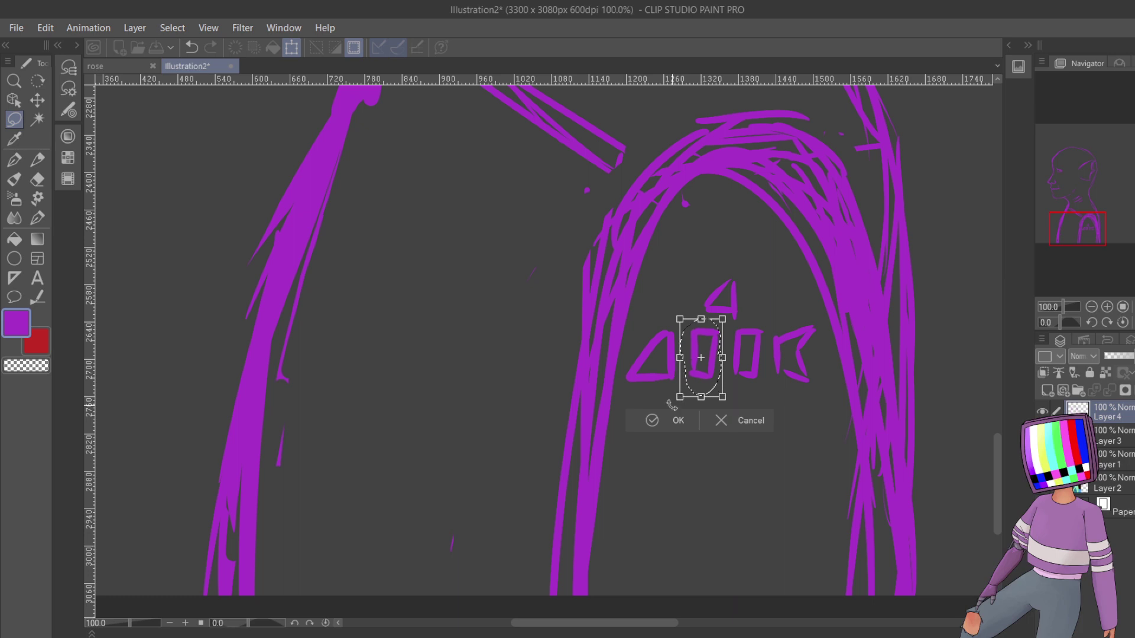
{"action": "left_click", "coordinate": [653, 421]}
{"action": "left_click", "coordinate": [562, 425]}
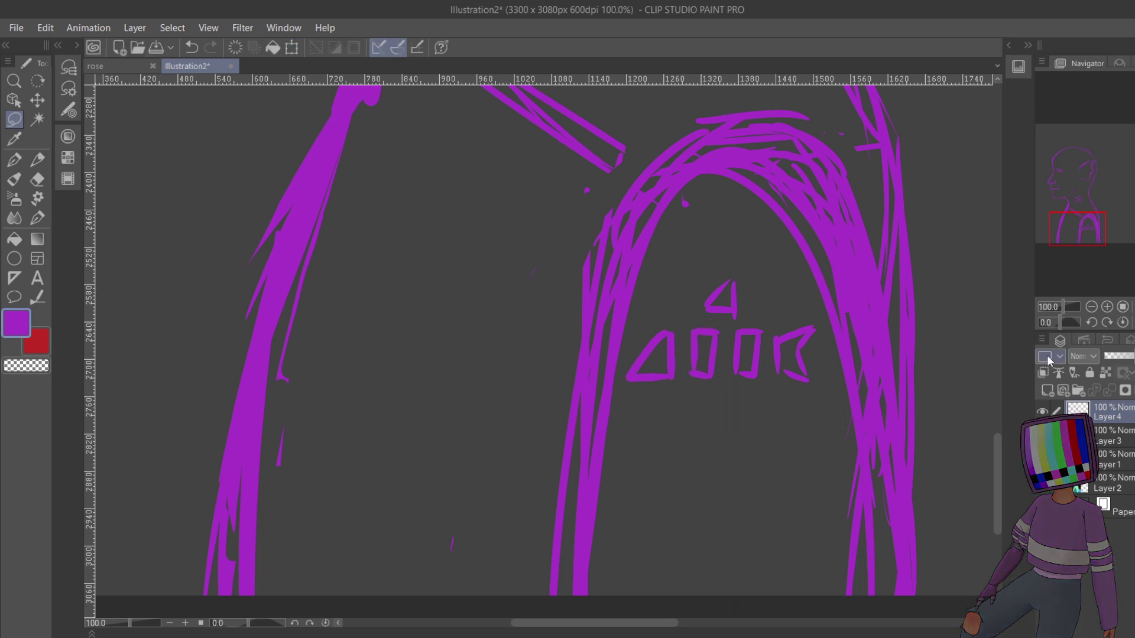
- Paste the side-by-side reference image of the two earlier character portraits onto a new layer
{"action": "left_click", "coordinate": [1092, 307]}
{"action": "left_click", "coordinate": [1091, 307]}
{"action": "left_click", "coordinate": [1081, 178]}
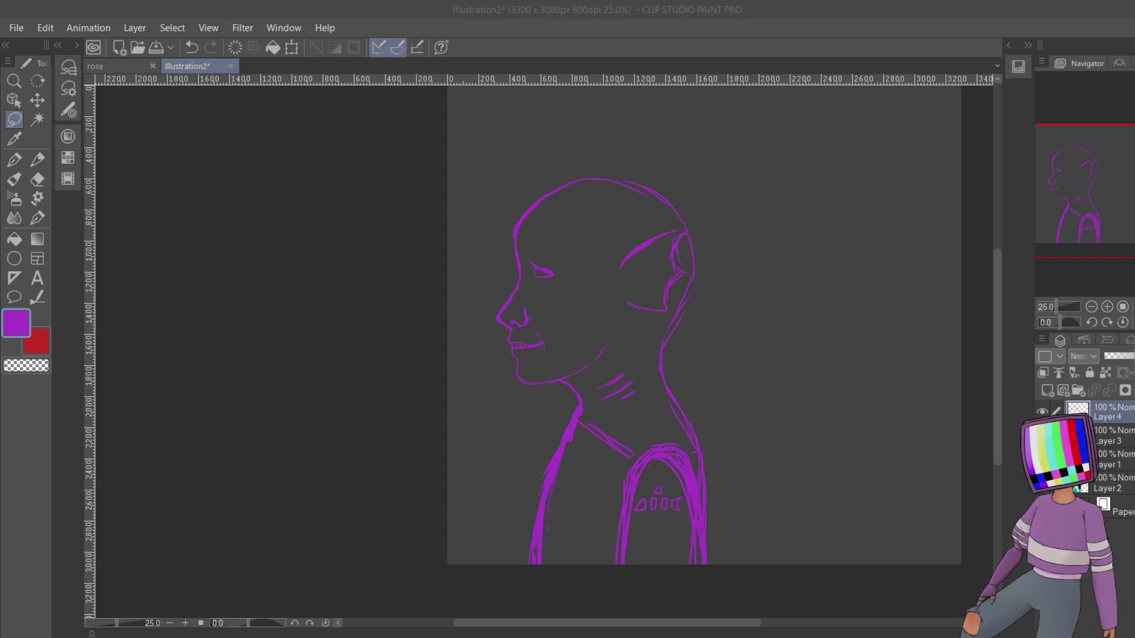
{"action": "key", "text": "ctrl+v"}
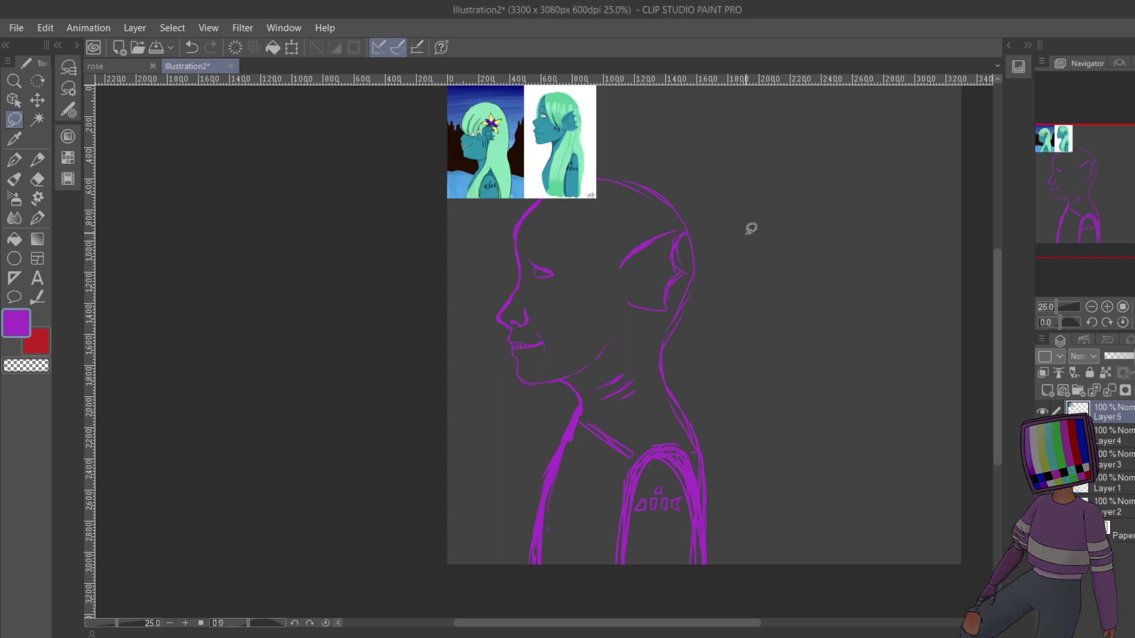
- Enlarge the pasted reference image on Layer 5 to the full canvas width and apply the transform
{"action": "scroll", "coordinate": [558, 138], "scroll_direction": "up", "scroll_amount": 1}
{"action": "left_click_drag", "start_coordinate": [1045, 160], "coordinate": [1061, 146]}
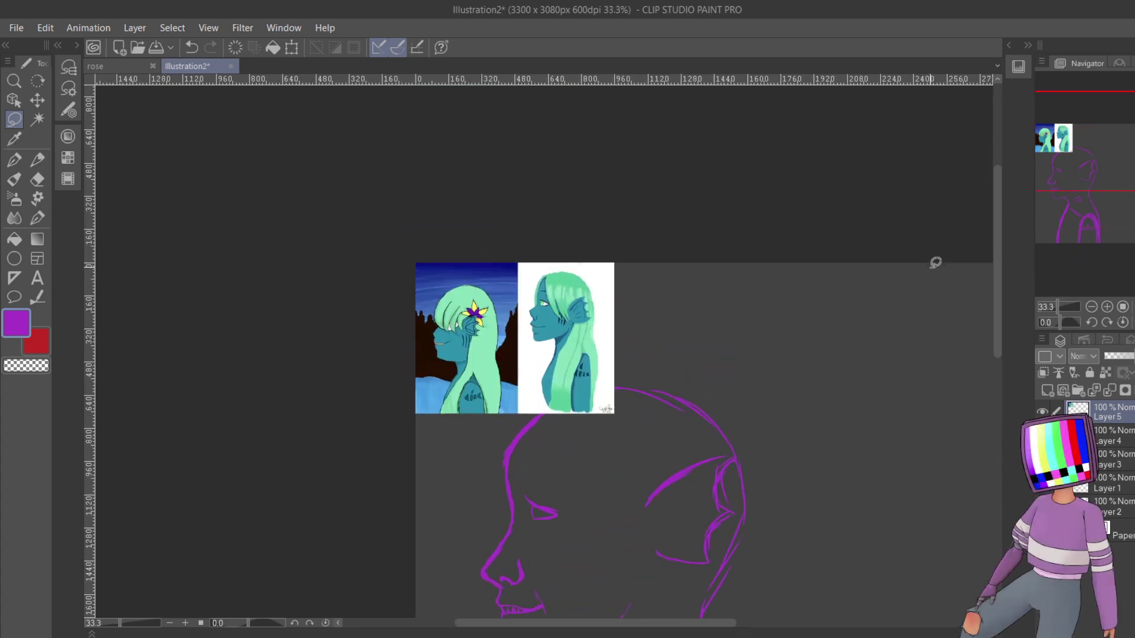
{"action": "key", "text": "ctrl+t"}
{"action": "left_click_drag", "start_coordinate": [614, 417], "coordinate": [956, 598]}
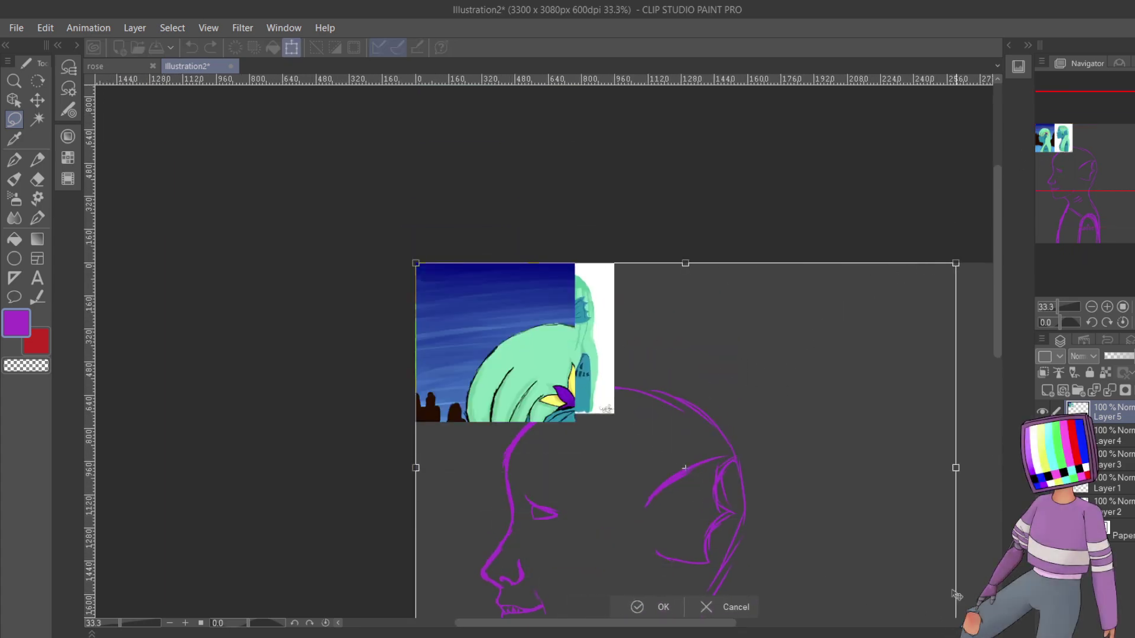
{"action": "scroll", "coordinate": [926, 547], "scroll_direction": "down", "scroll_amount": 2}
{"action": "left_click_drag", "start_coordinate": [1059, 154], "coordinate": [1093, 213]}
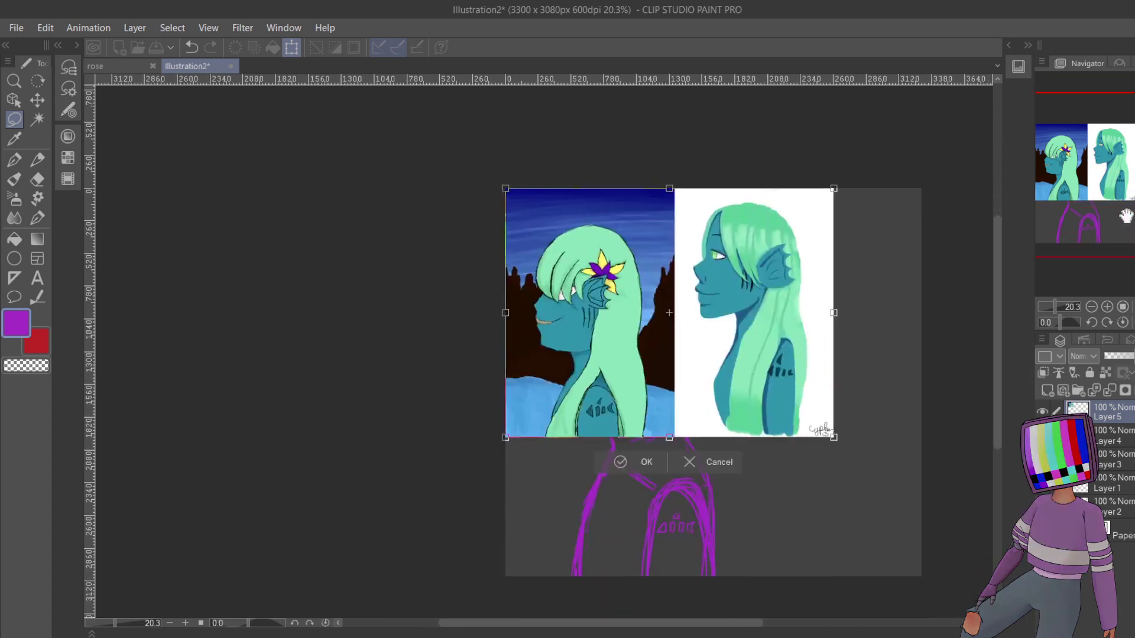
{"action": "left_click_drag", "start_coordinate": [836, 436], "coordinate": [923, 530]}
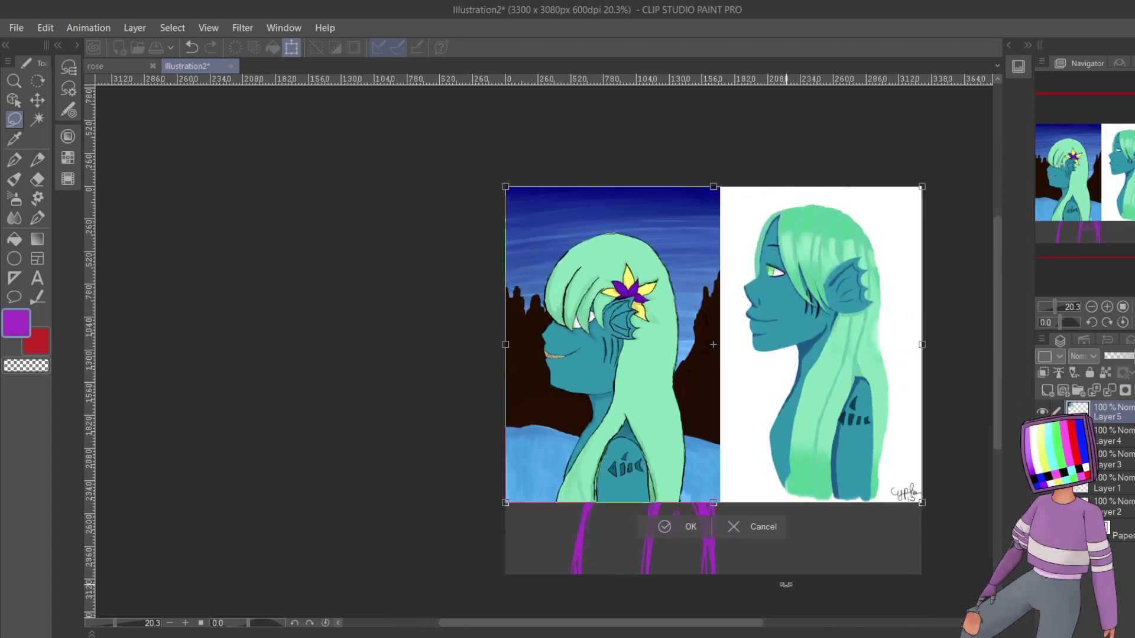
{"action": "left_click", "coordinate": [671, 530]}
- Add a new layer above the pasted reference image and switch to the Pencil tool
{"action": "scroll", "coordinate": [849, 334], "scroll_direction": "up", "scroll_amount": 5}
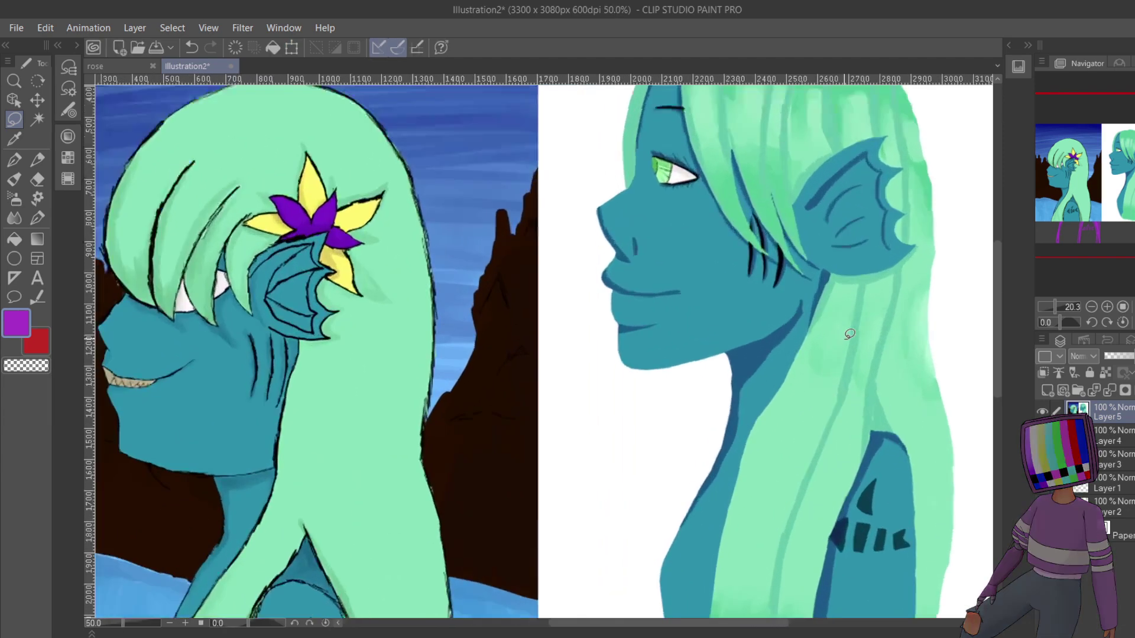
{"action": "scroll", "coordinate": [850, 335], "scroll_direction": "up", "scroll_amount": 3}
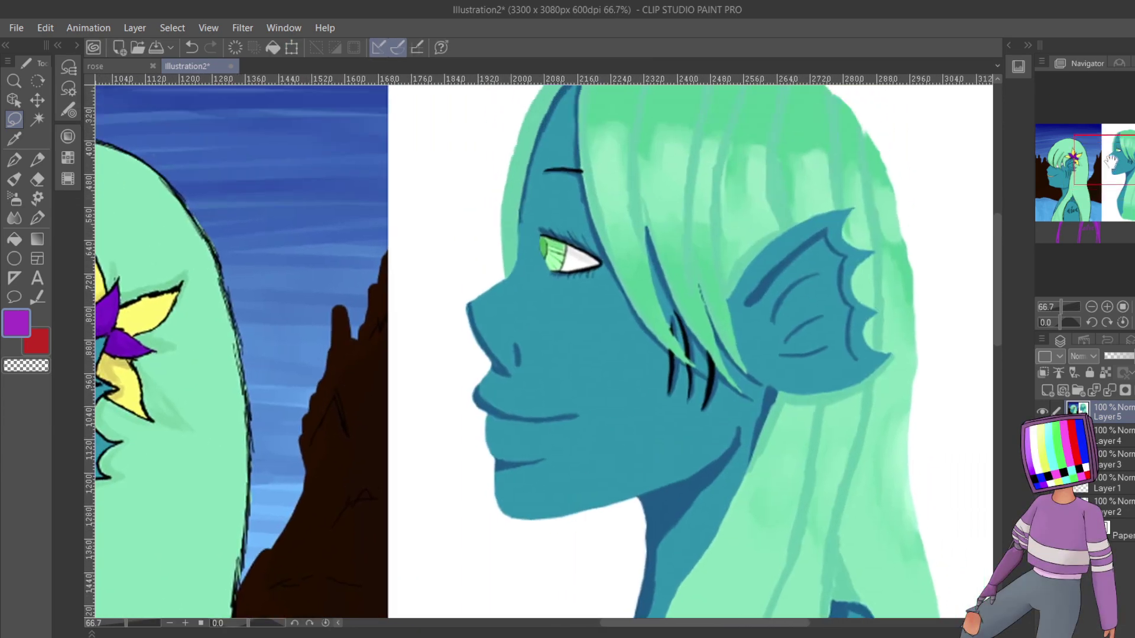
{"action": "scroll", "coordinate": [723, 347], "scroll_direction": "down", "scroll_amount": 2}
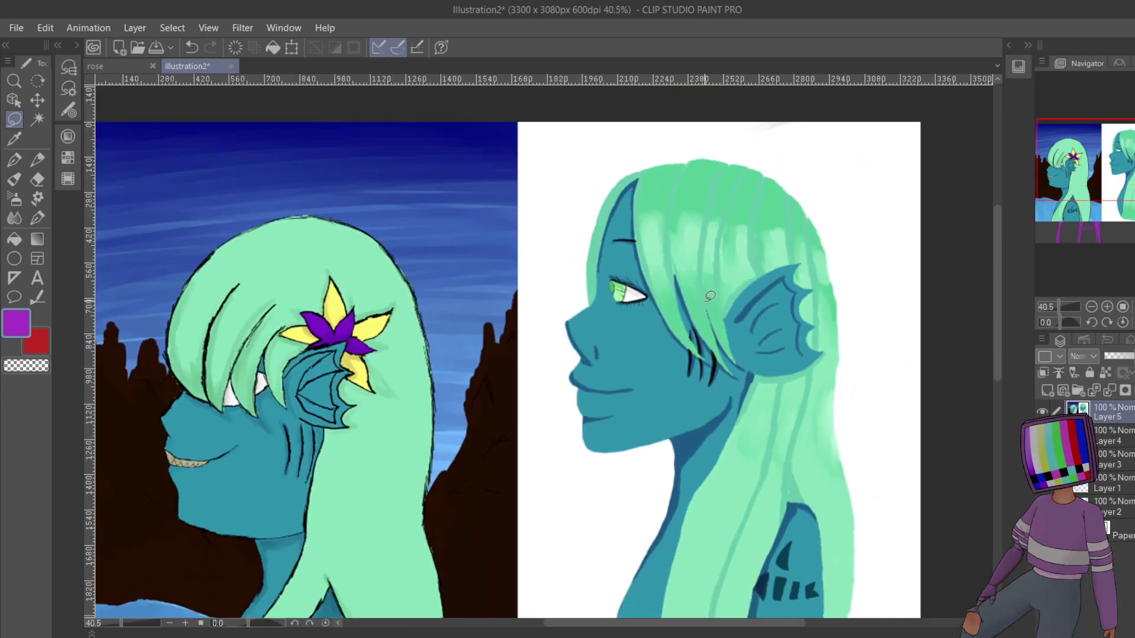
{"action": "left_click", "coordinate": [1047, 391]}
{"action": "left_click", "coordinate": [1092, 307]}
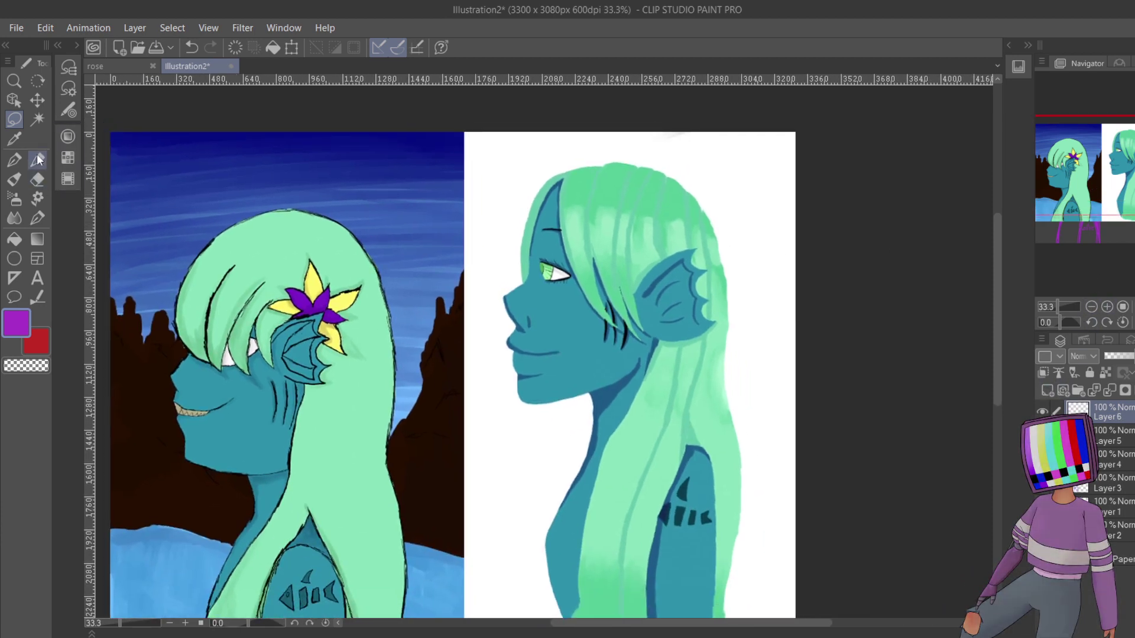
{"action": "left_click", "coordinate": [39, 159]}
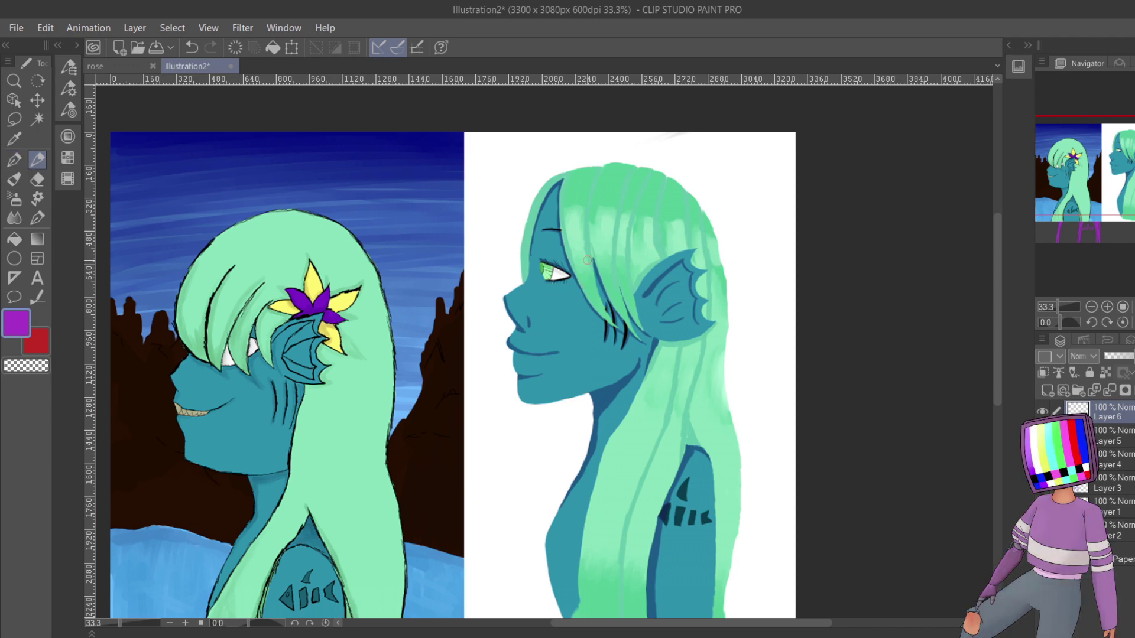
- Trace the fringe on the white-background portrait in purple, following the hair strands from the crown down to the fin ear
{"action": "left_click_drag", "start_coordinate": [601, 167], "coordinate": [583, 165]}
{"action": "left_click_drag", "start_coordinate": [557, 212], "coordinate": [576, 269]}
{"action": "mouse_move", "coordinate": [601, 169]}
{"action": "left_mouse_down"}
{"action": "mouse_move", "coordinate": [594, 269]}
{"action": "mouse_move", "coordinate": [621, 341]}
{"action": "left_mouse_up"}
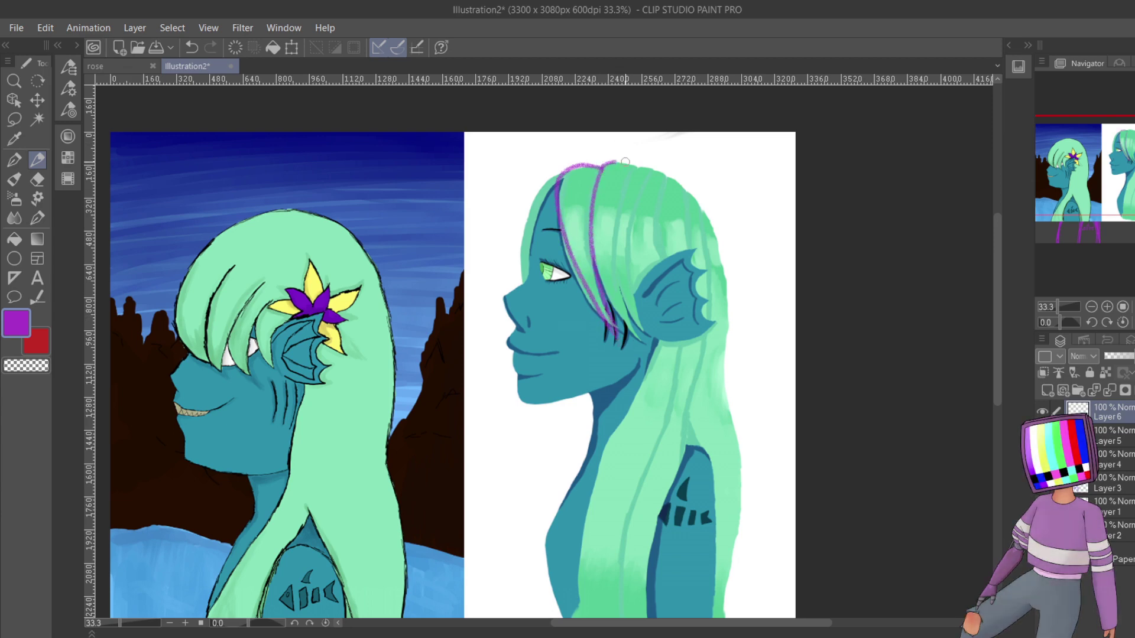
{"action": "mouse_move", "coordinate": [630, 178]}
{"action": "left_mouse_down"}
{"action": "mouse_move", "coordinate": [610, 239]}
{"action": "mouse_move", "coordinate": [640, 345]}
{"action": "left_mouse_up"}
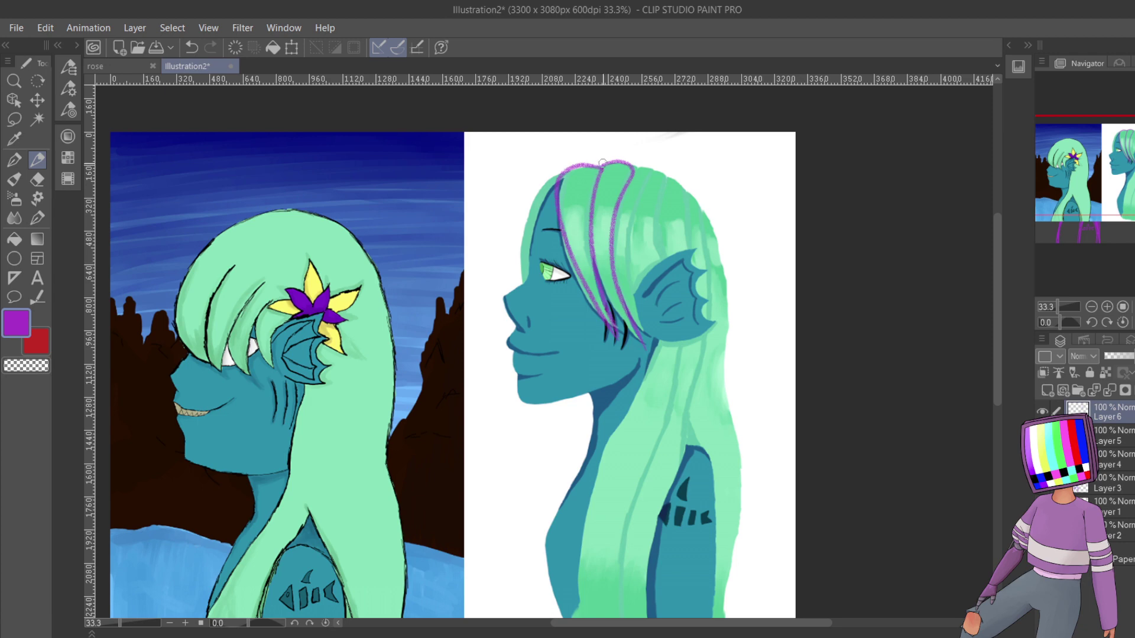
{"action": "left_click_drag", "start_coordinate": [603, 163], "coordinate": [593, 282]}
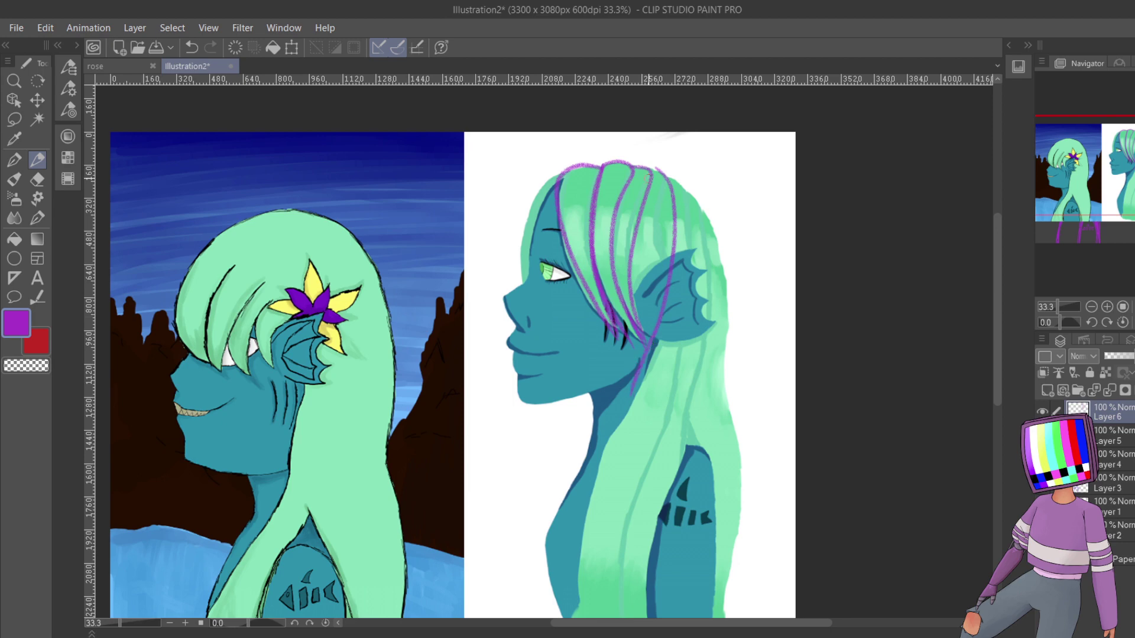
{"action": "left_click_drag", "start_coordinate": [645, 197], "coordinate": [650, 313]}
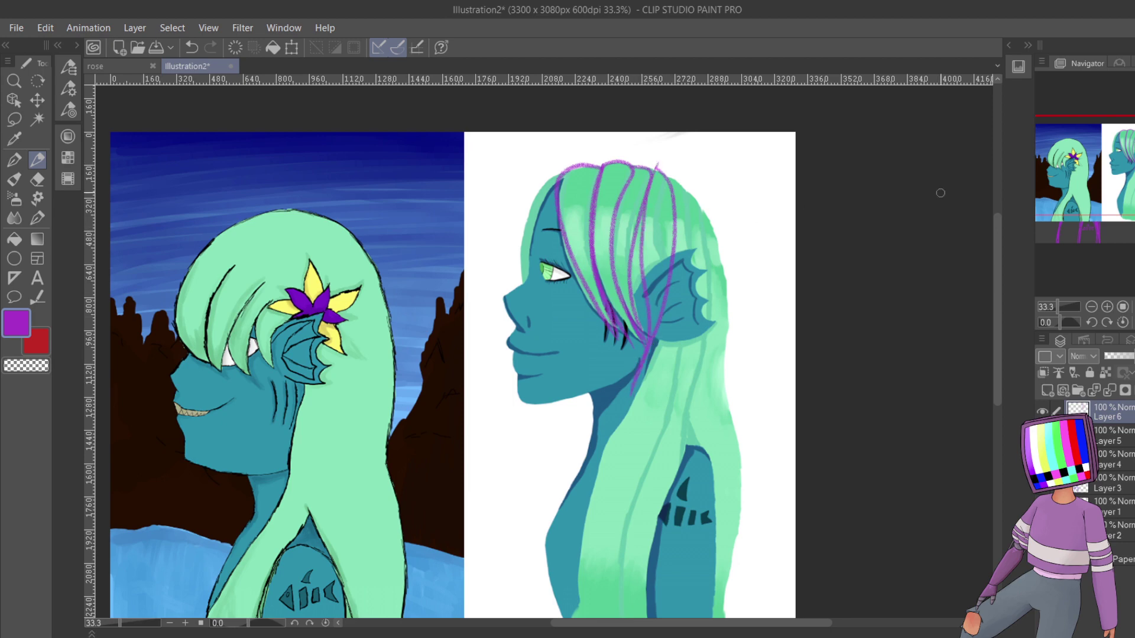
- Trace the long hair strands from the crown past the ear and shoulder, and start the outline at the back of the head
{"action": "scroll", "coordinate": [941, 193], "scroll_direction": "down", "scroll_amount": 3}
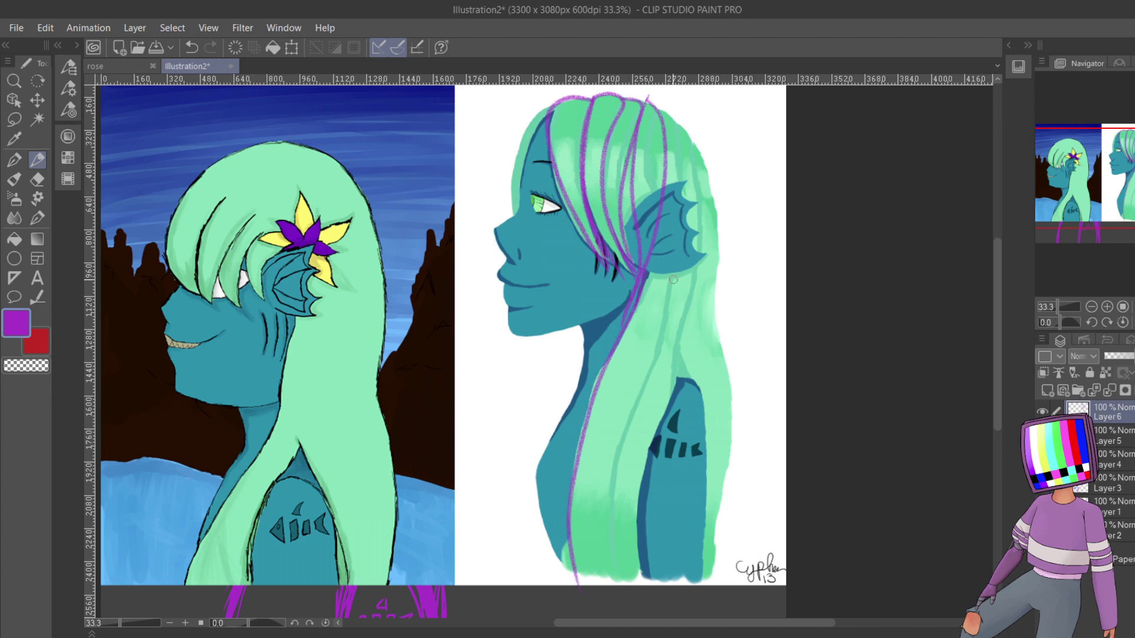
{"action": "mouse_move", "coordinate": [650, 99]}
{"action": "left_mouse_down"}
{"action": "mouse_move", "coordinate": [680, 129]}
{"action": "mouse_move", "coordinate": [686, 228]}
{"action": "left_mouse_up"}
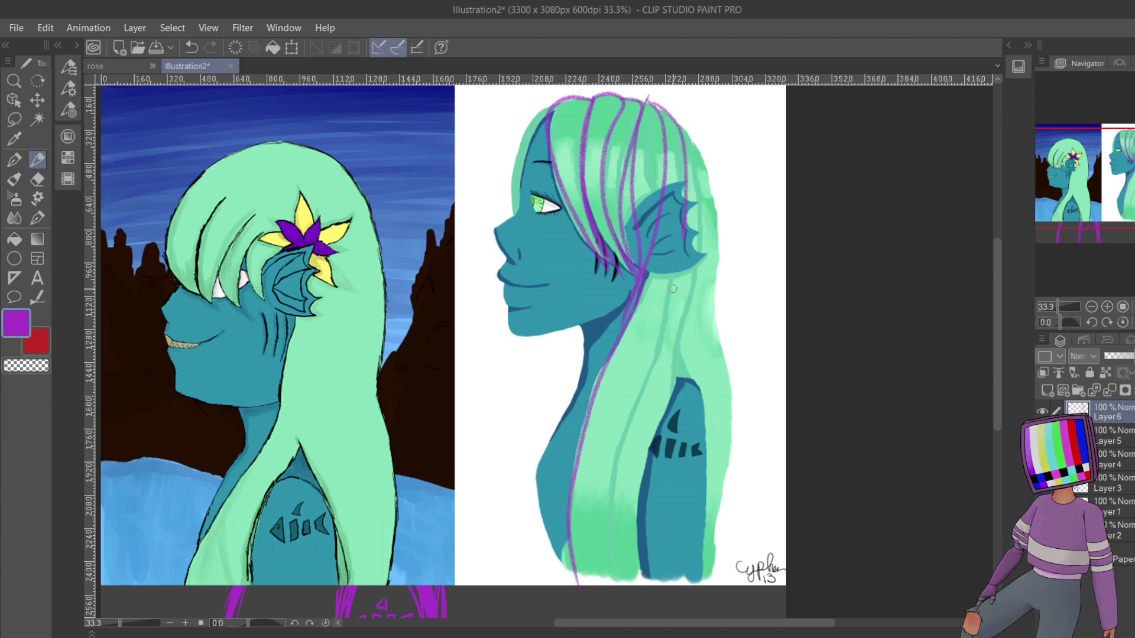
{"action": "mouse_move", "coordinate": [672, 289]}
{"action": "left_mouse_down"}
{"action": "mouse_move", "coordinate": [607, 471]}
{"action": "mouse_move", "coordinate": [606, 603]}
{"action": "left_mouse_up"}
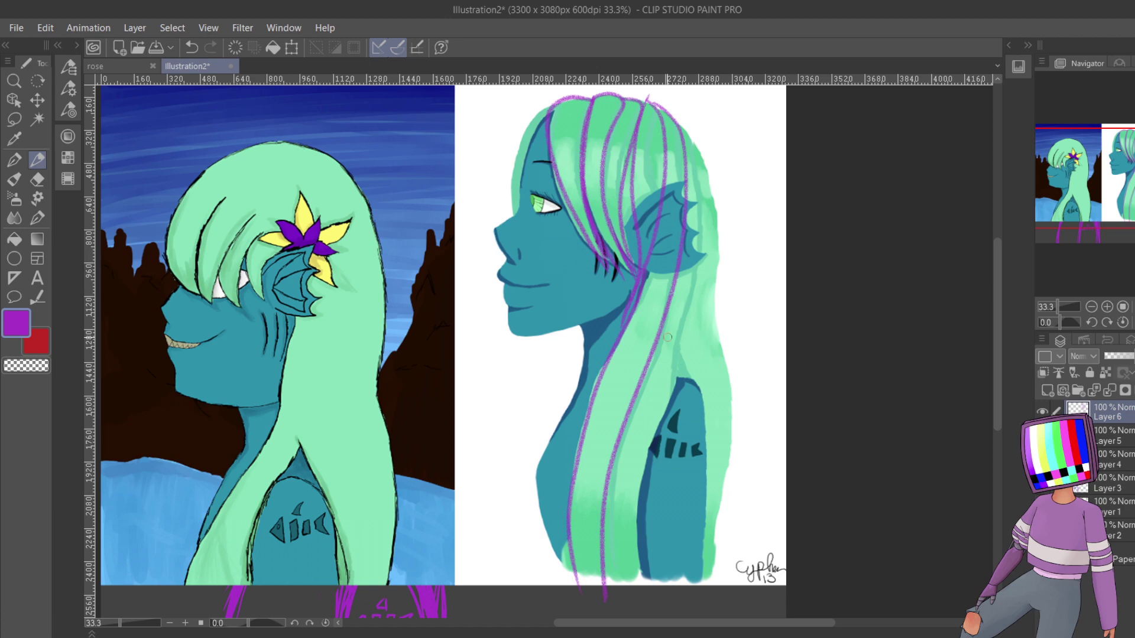
{"action": "mouse_move", "coordinate": [670, 112]}
{"action": "left_mouse_down"}
{"action": "mouse_move", "coordinate": [701, 162]}
{"action": "mouse_move", "coordinate": [706, 215]}
{"action": "mouse_move", "coordinate": [649, 467]}
{"action": "left_mouse_up"}
{"action": "left_click_drag", "start_coordinate": [638, 516], "coordinate": [645, 591]}
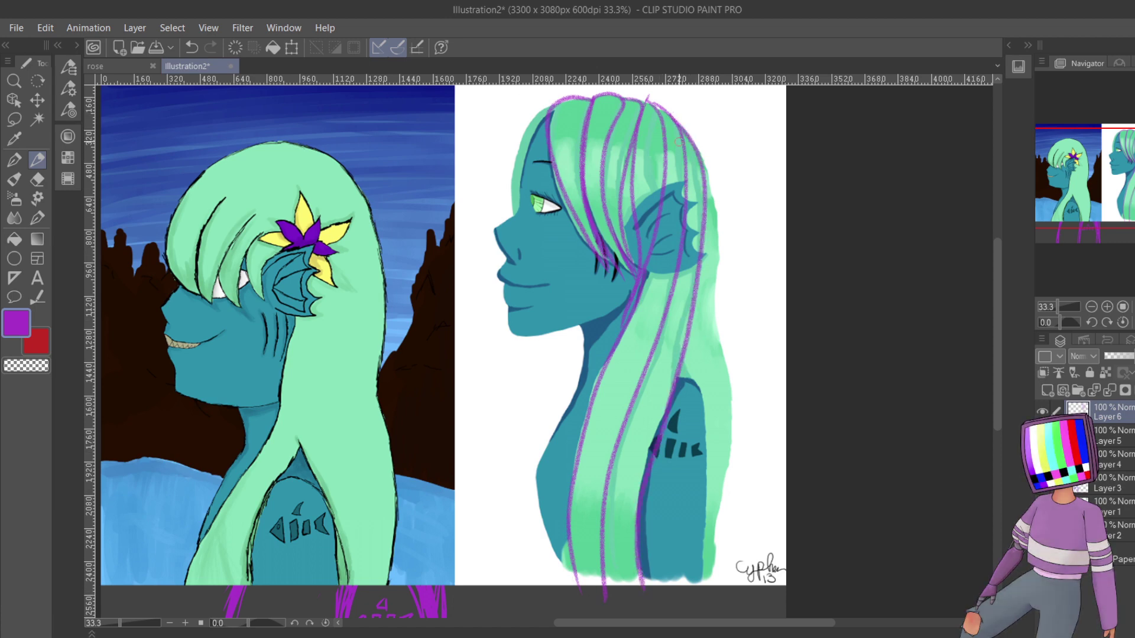
{"action": "left_click_drag", "start_coordinate": [706, 164], "coordinate": [726, 244]}
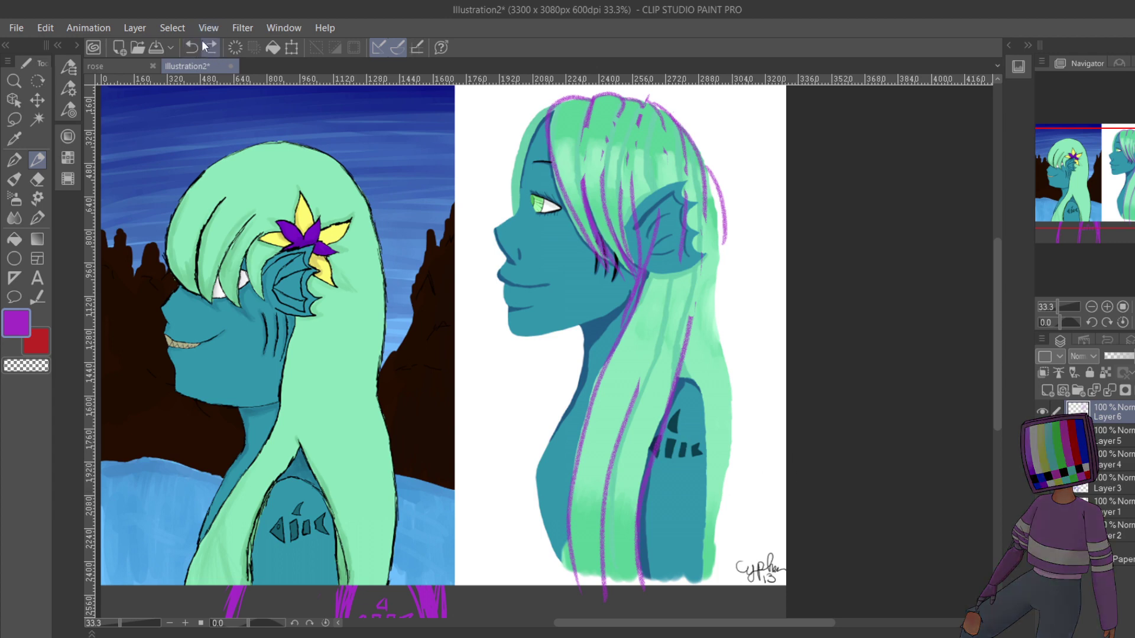
- Undo the last hair stroke and try to trace the front curve of the eye on the white-background portrait in purple
{"action": "left_click", "coordinate": [204, 46]}
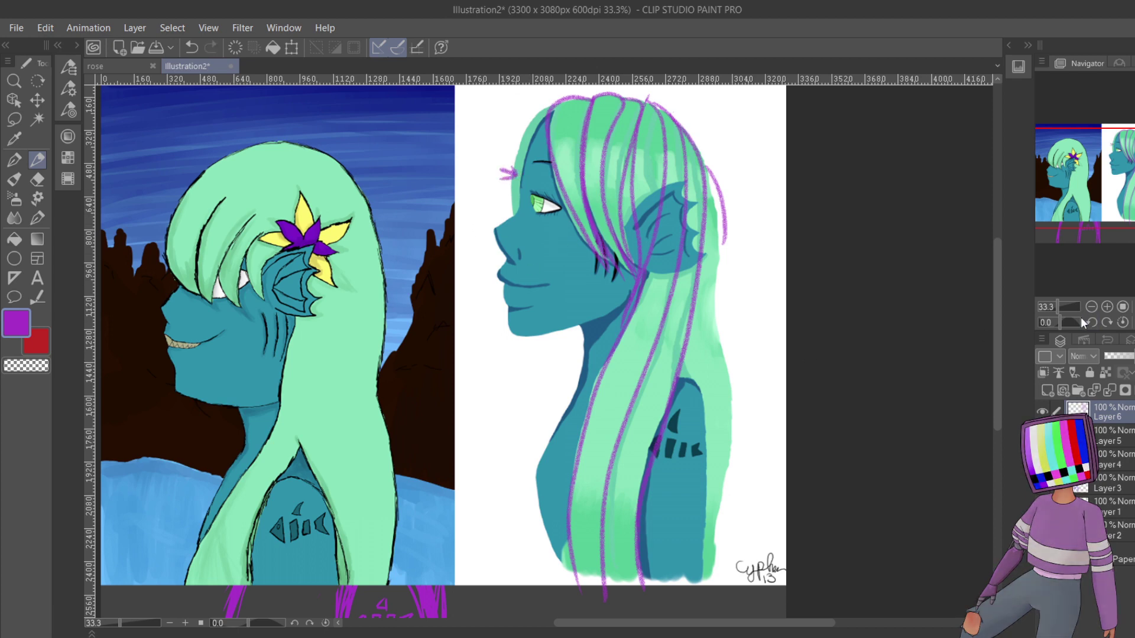
{"action": "left_click", "coordinate": [1108, 307]}
{"action": "left_click_drag", "start_coordinate": [1091, 196], "coordinate": [1114, 146]}
{"action": "left_click_drag", "start_coordinate": [533, 266], "coordinate": [583, 338]}
{"action": "left_click", "coordinate": [194, 47]}
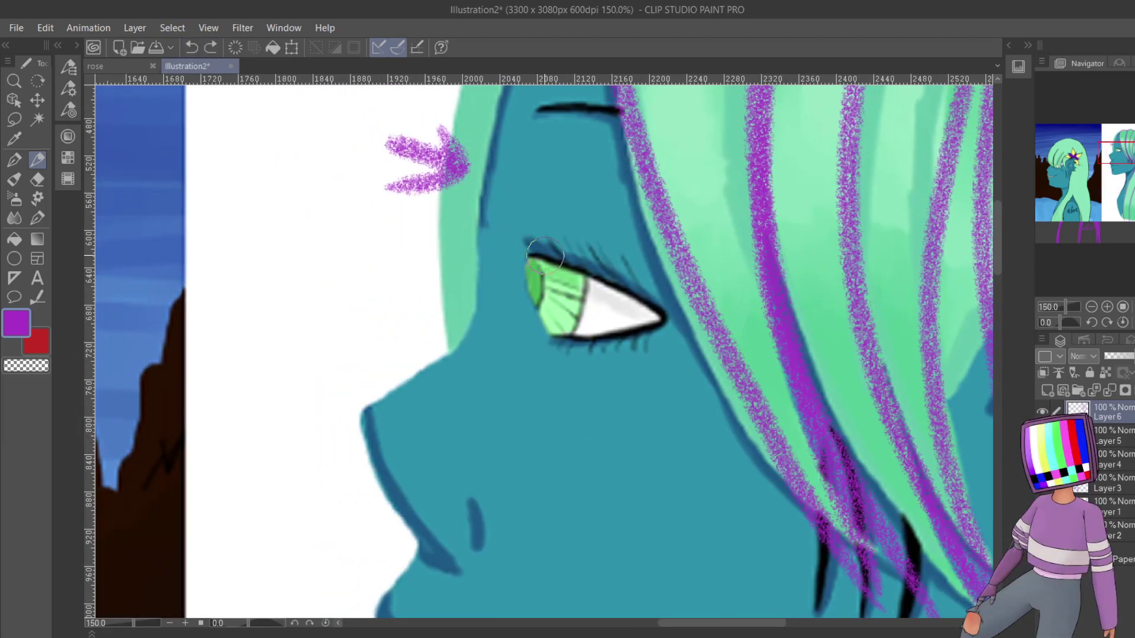
{"action": "mouse_move", "coordinate": [533, 253]}
{"action": "left_mouse_down"}
{"action": "mouse_move", "coordinate": [550, 333]}
{"action": "mouse_move", "coordinate": [529, 310]}
{"action": "mouse_move", "coordinate": [529, 271]}
{"action": "mouse_move", "coordinate": [549, 252]}
{"action": "mouse_move", "coordinate": [528, 280]}
{"action": "mouse_move", "coordinate": [540, 320]}
{"action": "mouse_move", "coordinate": [606, 346]}
{"action": "left_mouse_up"}
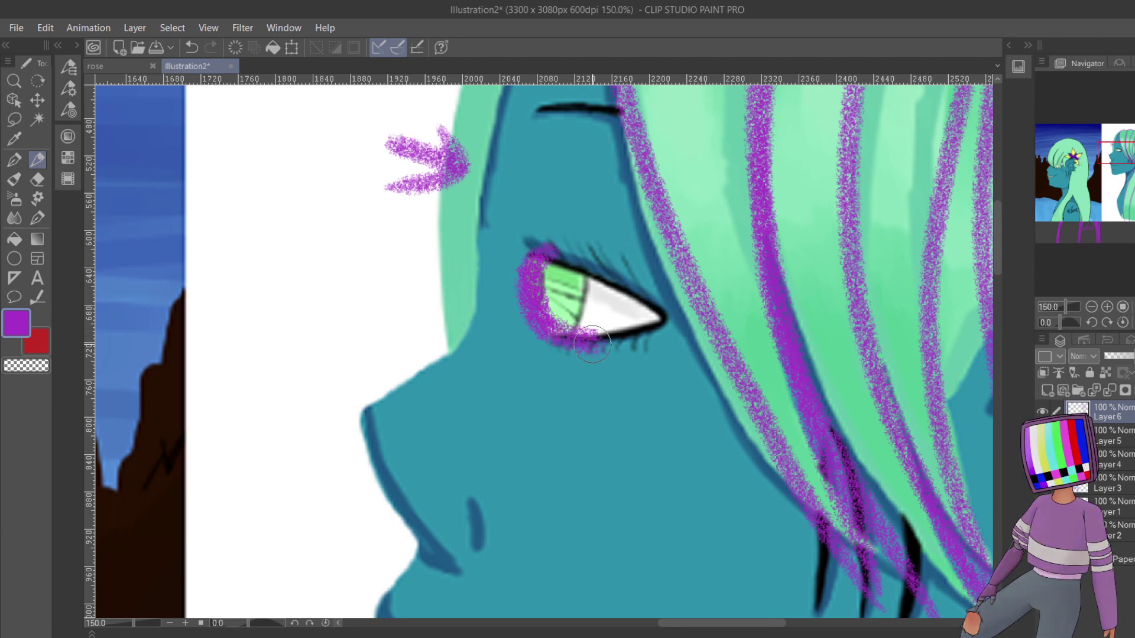
{"action": "left_click", "coordinate": [191, 47]}
{"action": "left_click", "coordinate": [192, 47]}
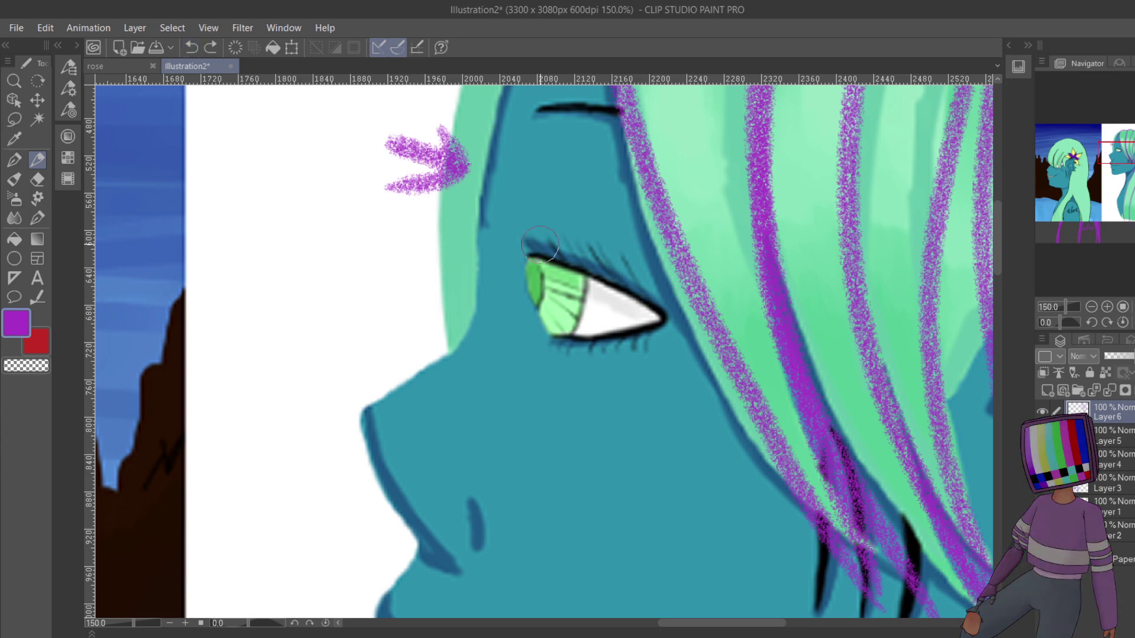
- Trace the white-background portrait's eye as a purple triangle and draw a line over the eyebrow, extending it into the fringe
{"action": "mouse_move", "coordinate": [541, 276]}
{"action": "left_mouse_down"}
{"action": "mouse_move", "coordinate": [547, 325]}
{"action": "mouse_move", "coordinate": [541, 264]}
{"action": "mouse_move", "coordinate": [551, 350]}
{"action": "left_mouse_up"}
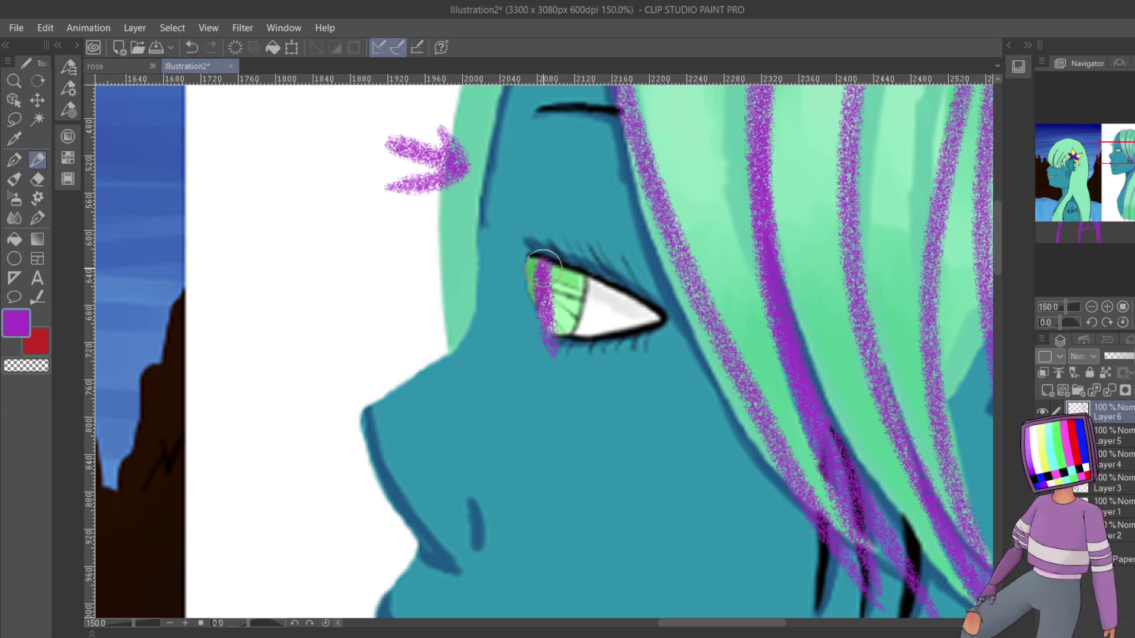
{"action": "left_click_drag", "start_coordinate": [539, 263], "coordinate": [643, 326]}
{"action": "mouse_move", "coordinate": [1110, 149]}
{"action": "left_mouse_down"}
{"action": "mouse_move", "coordinate": [1078, 240]}
{"action": "mouse_move", "coordinate": [1065, 175]}
{"action": "mouse_move", "coordinate": [1115, 152]}
{"action": "mouse_move", "coordinate": [1111, 142]}
{"action": "mouse_move", "coordinate": [1121, 151]}
{"action": "left_mouse_up"}
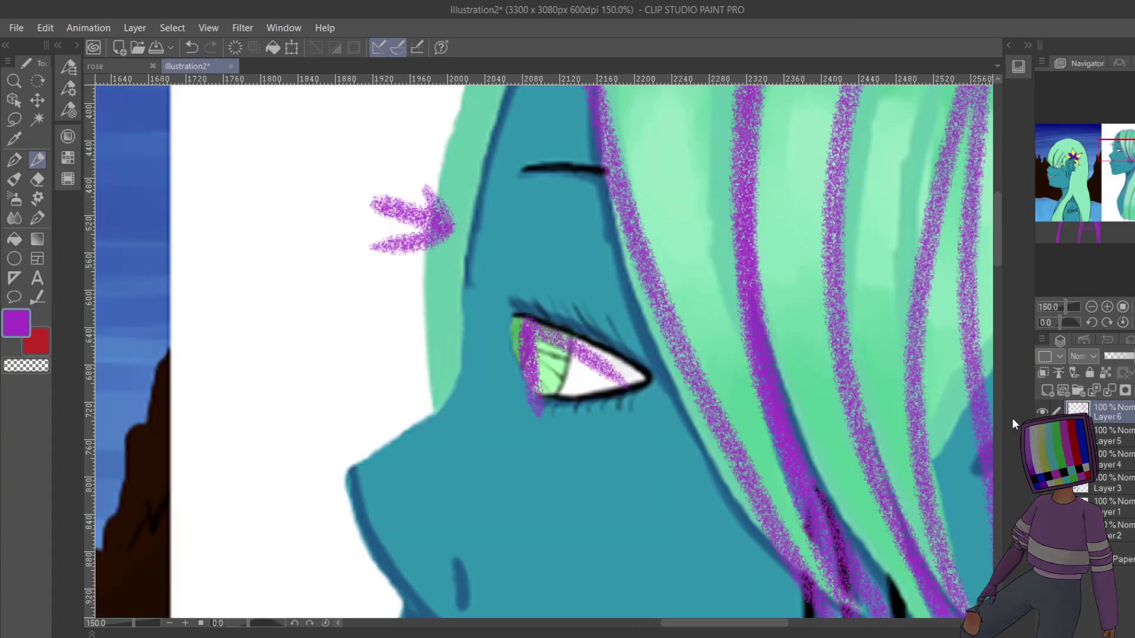
{"action": "mouse_move", "coordinate": [532, 377]}
{"action": "left_mouse_down"}
{"action": "mouse_move", "coordinate": [535, 387]}
{"action": "mouse_move", "coordinate": [515, 319]}
{"action": "mouse_move", "coordinate": [643, 382]}
{"action": "mouse_move", "coordinate": [532, 407]}
{"action": "left_mouse_up"}
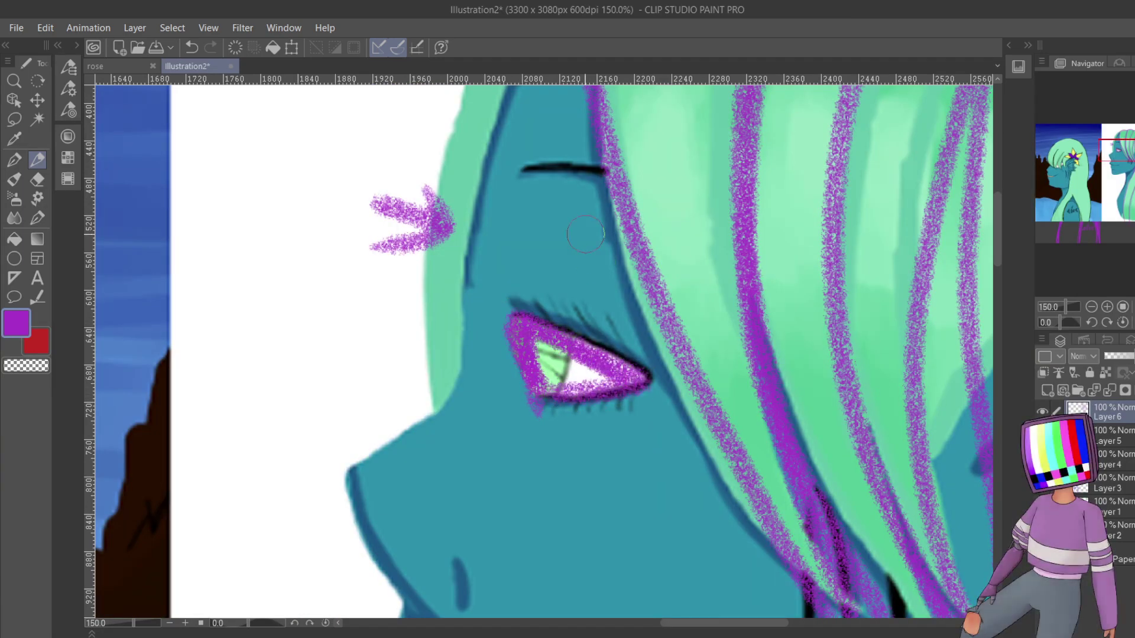
{"action": "left_click_drag", "start_coordinate": [521, 168], "coordinate": [657, 175]}
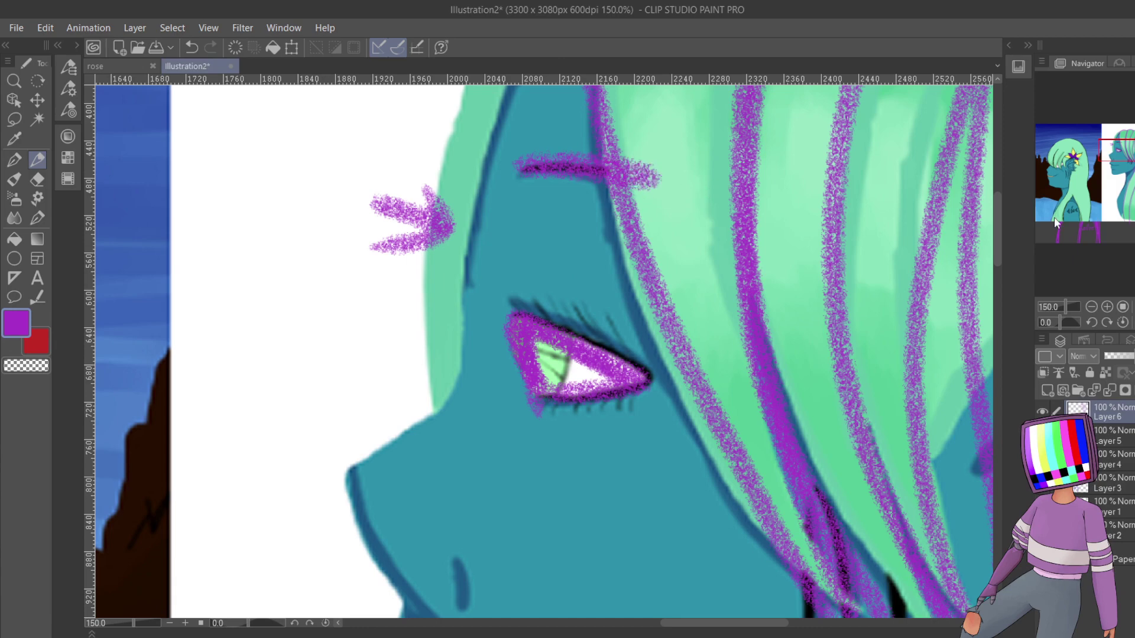
- Mark the gap between the eyebrow and the eye with a purple I-shaped bracket and check the Layer 6 tracing on its own
{"action": "left_click", "coordinate": [1095, 305]}
{"action": "left_click", "coordinate": [1095, 306]}
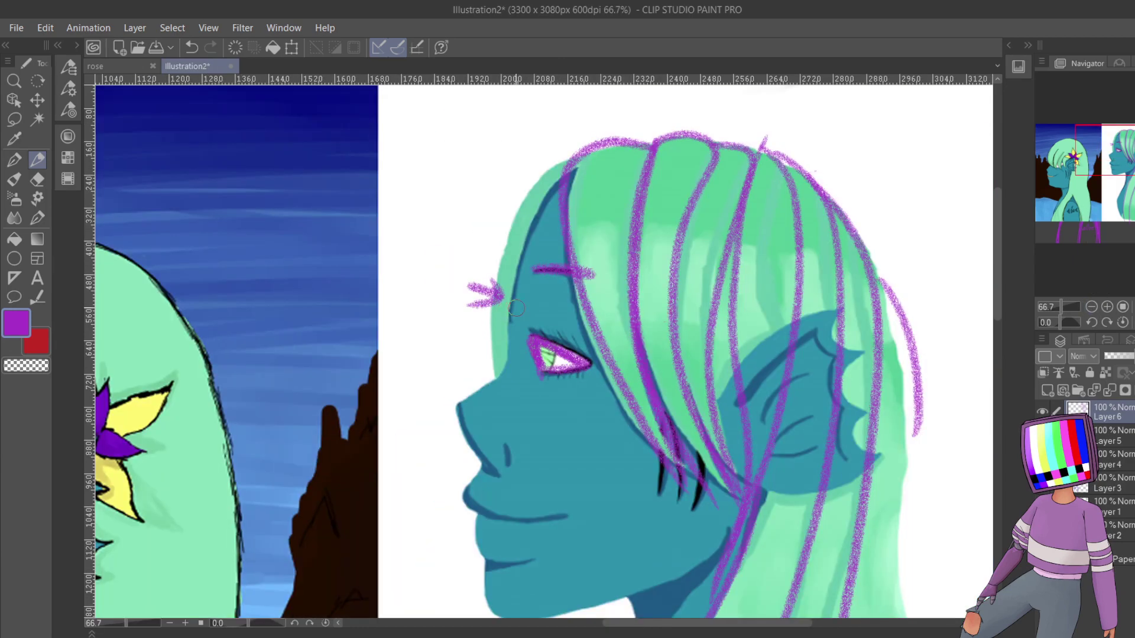
{"action": "left_click_drag", "start_coordinate": [536, 321], "coordinate": [572, 324]}
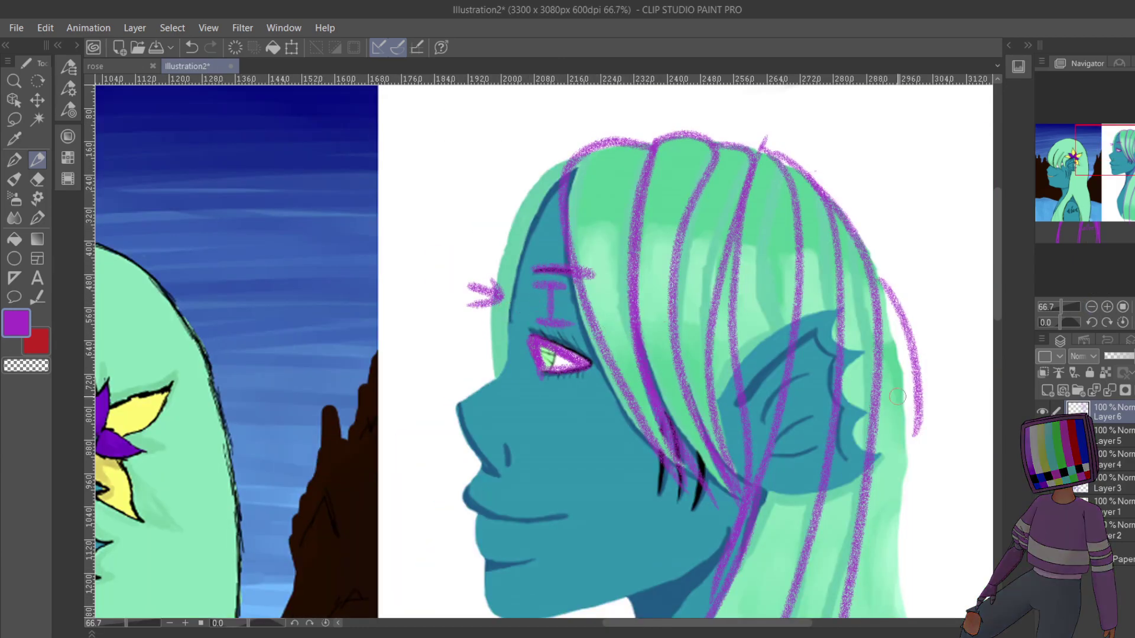
{"action": "left_click", "coordinate": [1043, 412], "text": "alt"}
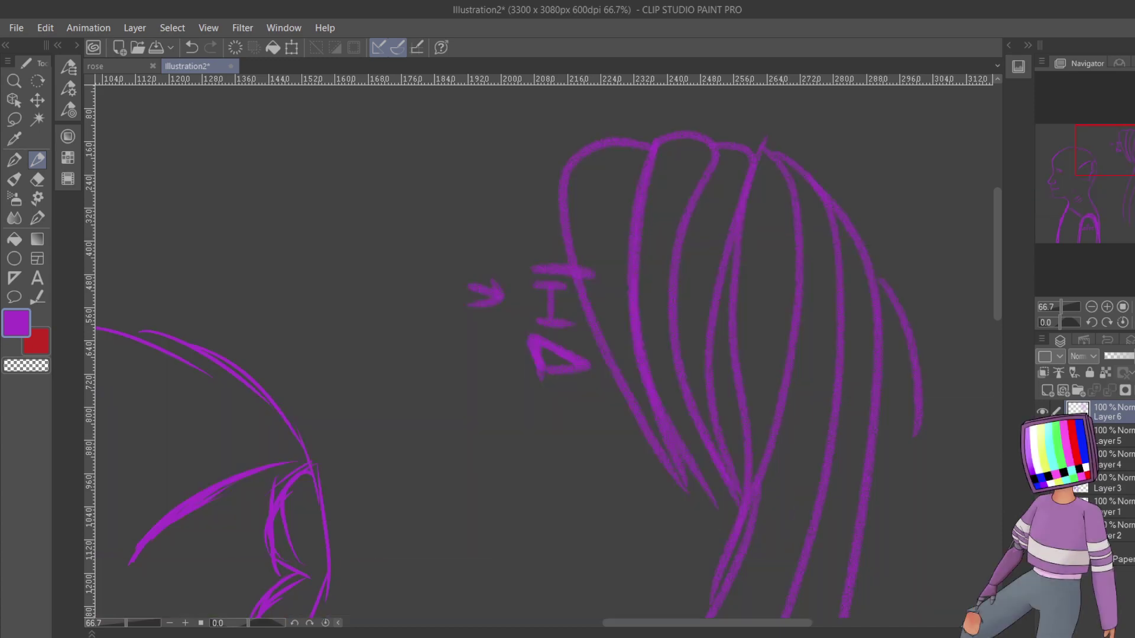
{"action": "left_click", "coordinate": [1043, 412], "text": "alt"}
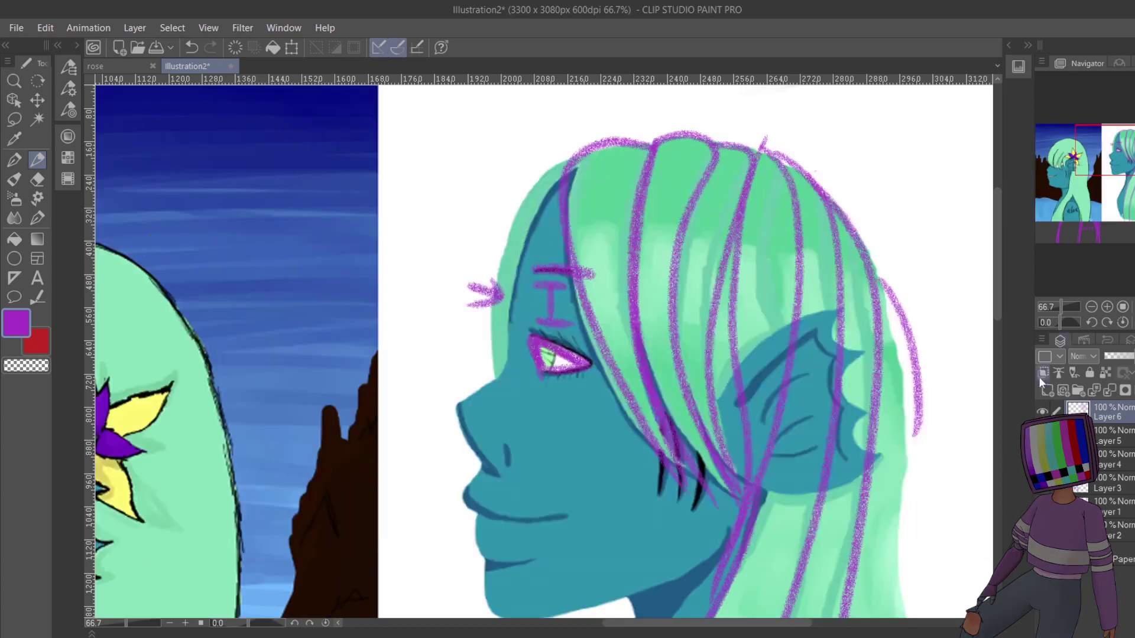
- Trace the face profile in purple from the forehead over the nose, lips and chin to the jaw, and trace the cheek gills
{"action": "mouse_move", "coordinate": [1116, 181]}
{"action": "left_mouse_down"}
{"action": "mouse_move", "coordinate": [1123, 156]}
{"action": "mouse_move", "coordinate": [1103, 162]}
{"action": "left_mouse_up"}
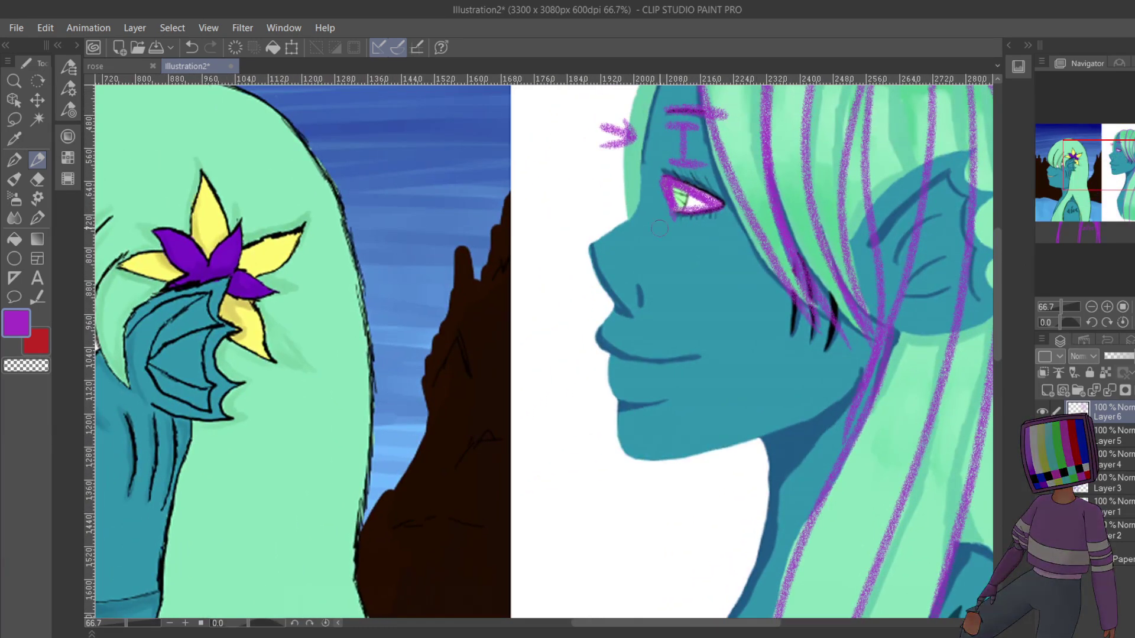
{"action": "mouse_move", "coordinate": [643, 168]}
{"action": "left_mouse_down"}
{"action": "mouse_move", "coordinate": [597, 293]}
{"action": "mouse_move", "coordinate": [600, 317]}
{"action": "mouse_move", "coordinate": [616, 308]}
{"action": "left_mouse_up"}
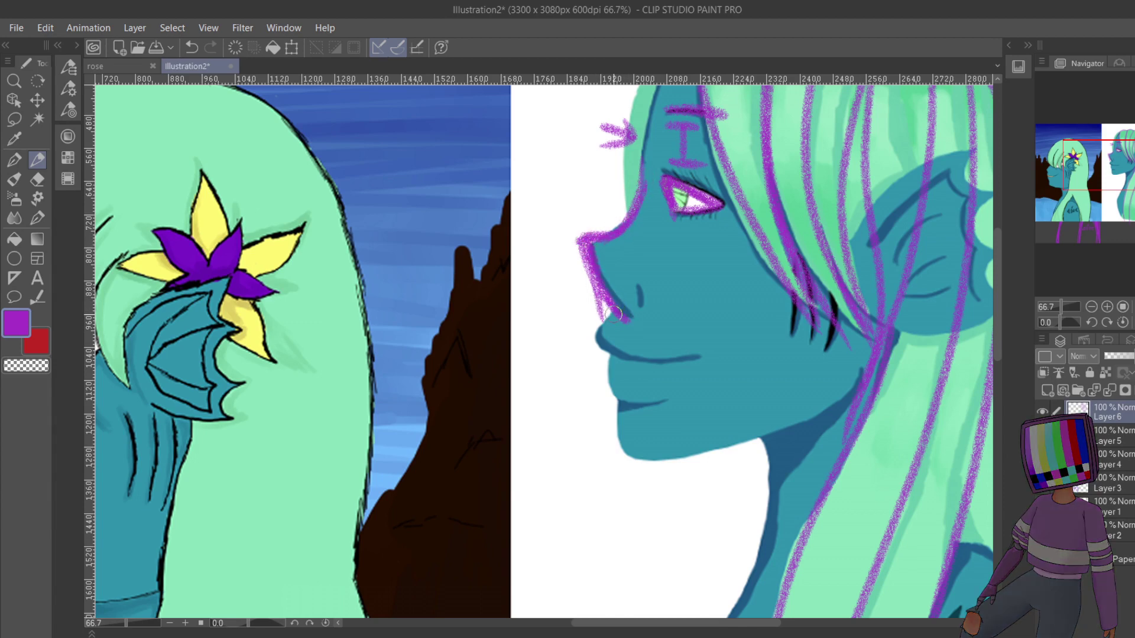
{"action": "left_click_drag", "start_coordinate": [612, 308], "coordinate": [627, 320]}
{"action": "left_click_drag", "start_coordinate": [590, 251], "coordinate": [609, 284]}
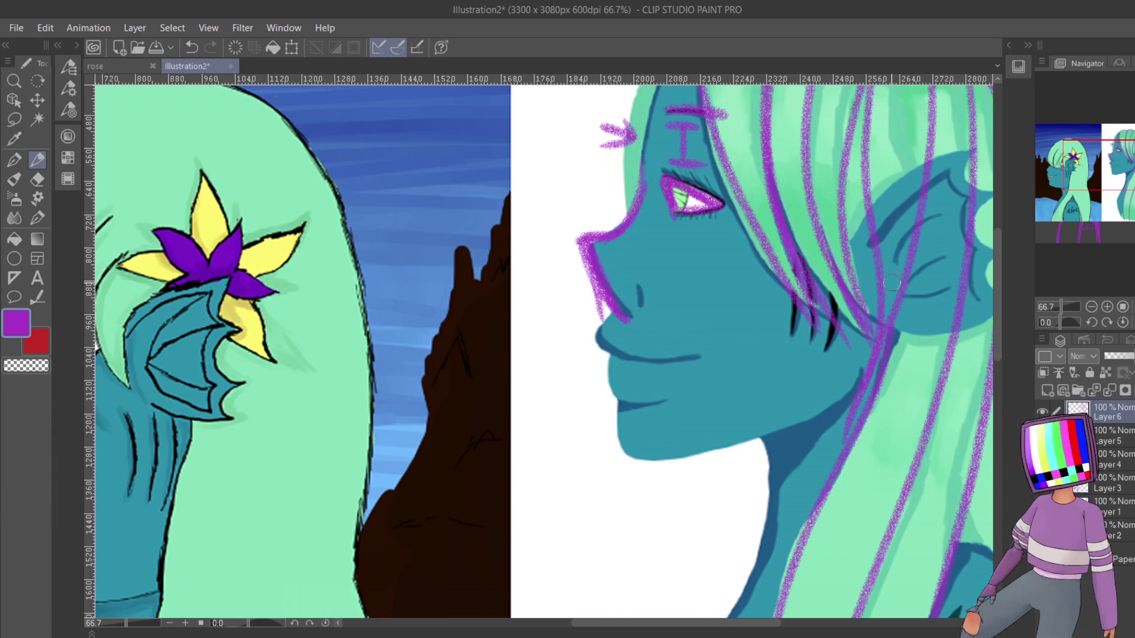
{"action": "mouse_move", "coordinate": [615, 313]}
{"action": "left_mouse_down"}
{"action": "mouse_move", "coordinate": [635, 365]}
{"action": "mouse_move", "coordinate": [689, 357]}
{"action": "mouse_move", "coordinate": [610, 392]}
{"action": "mouse_move", "coordinate": [650, 398]}
{"action": "mouse_move", "coordinate": [617, 420]}
{"action": "mouse_move", "coordinate": [631, 455]}
{"action": "mouse_move", "coordinate": [752, 446]}
{"action": "mouse_move", "coordinate": [846, 393]}
{"action": "mouse_move", "coordinate": [866, 366]}
{"action": "left_mouse_up"}
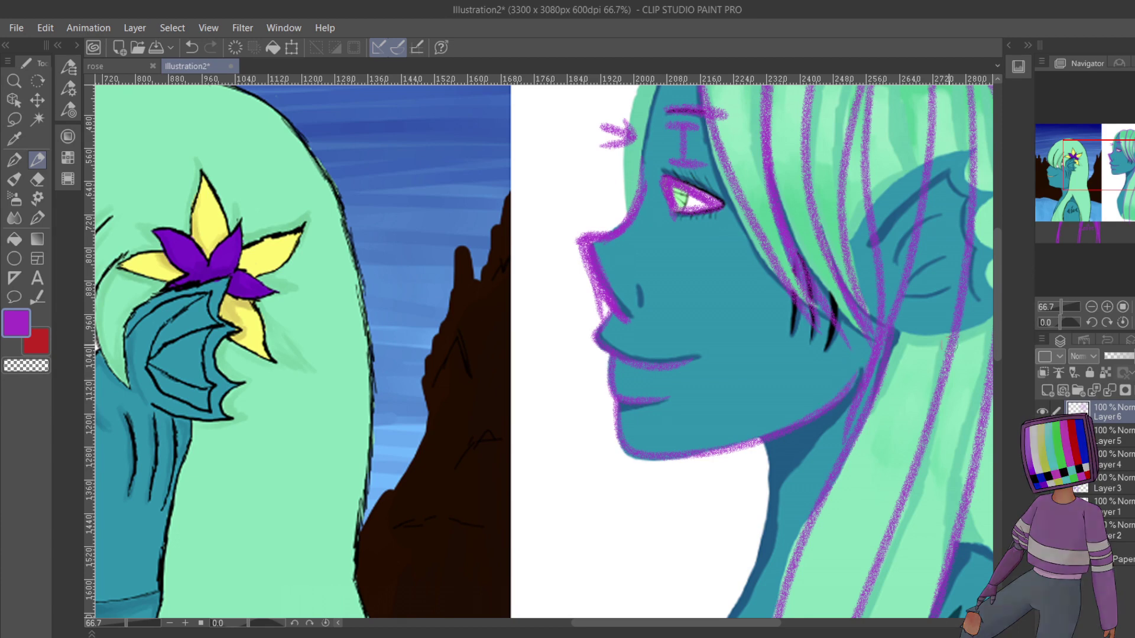
{"action": "left_click_drag", "start_coordinate": [795, 255], "coordinate": [802, 333]}
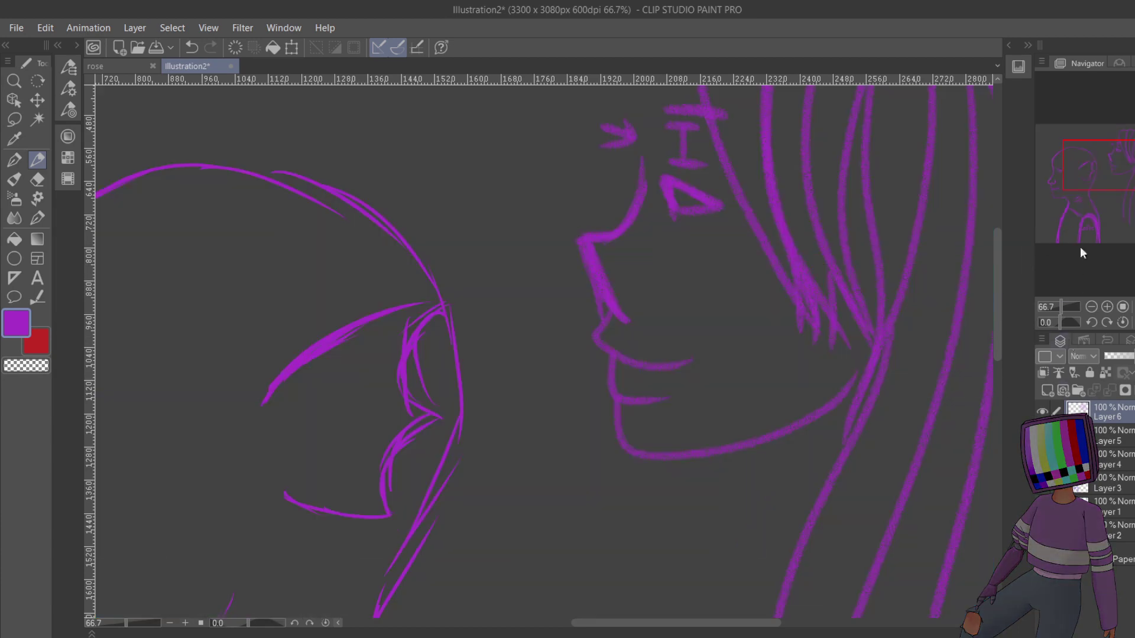
{"action": "left_click", "coordinate": [1094, 390]}
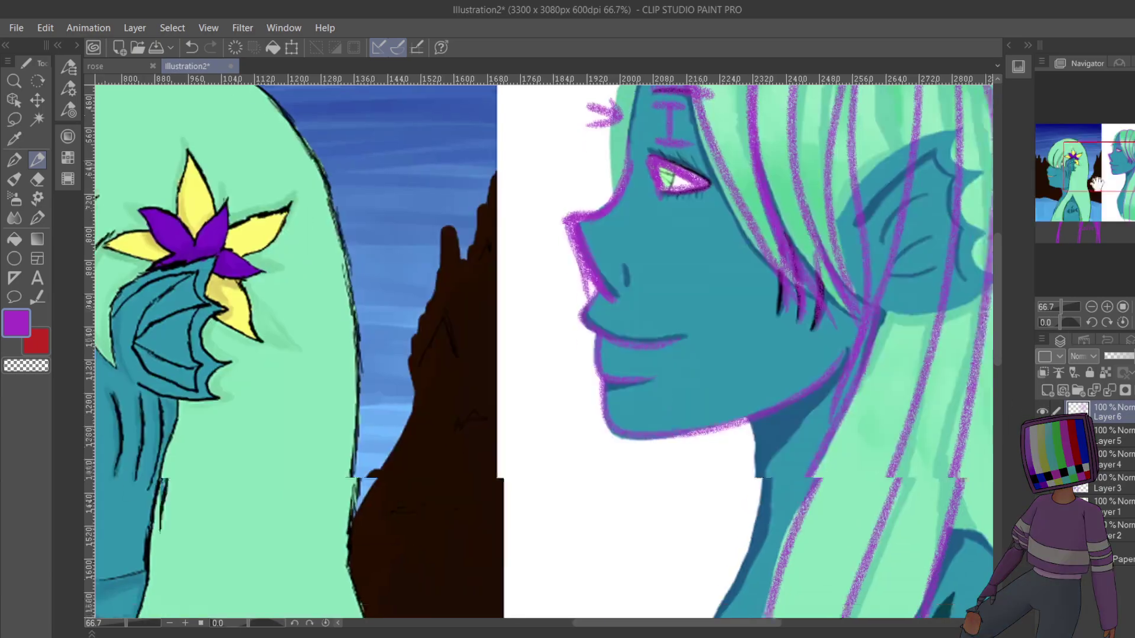
- Draw a purple arrow pointing at the back of the head and compare the portrait with Layer 6 hidden and shown
{"action": "left_click_drag", "start_coordinate": [1091, 197], "coordinate": [1101, 224]}
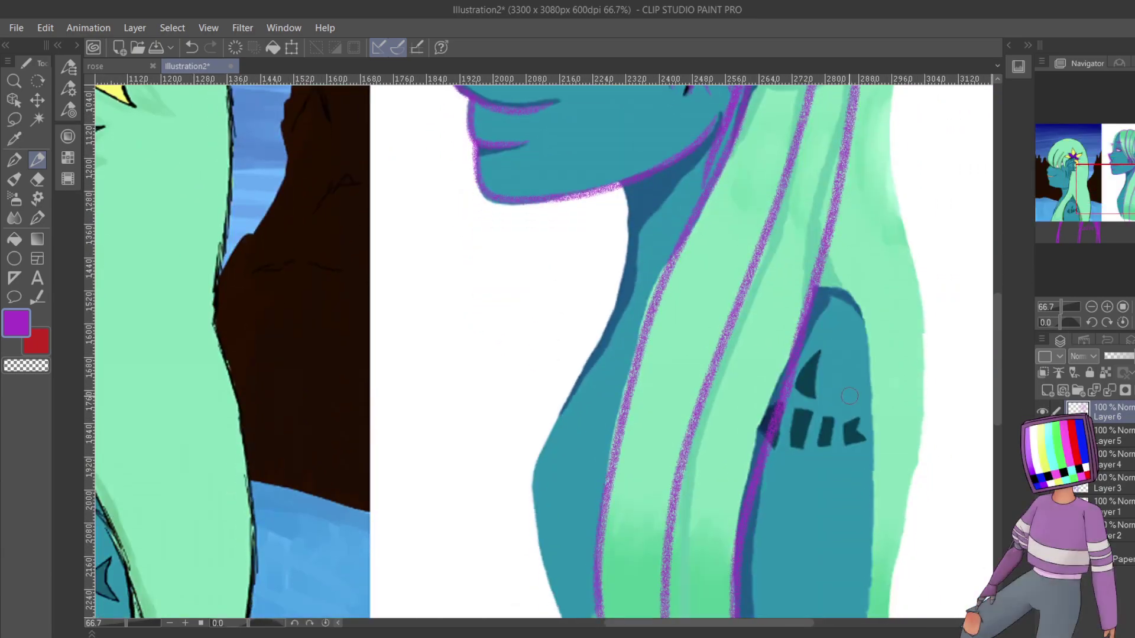
{"action": "scroll", "coordinate": [804, 405], "scroll_direction": "up", "scroll_amount": 10}
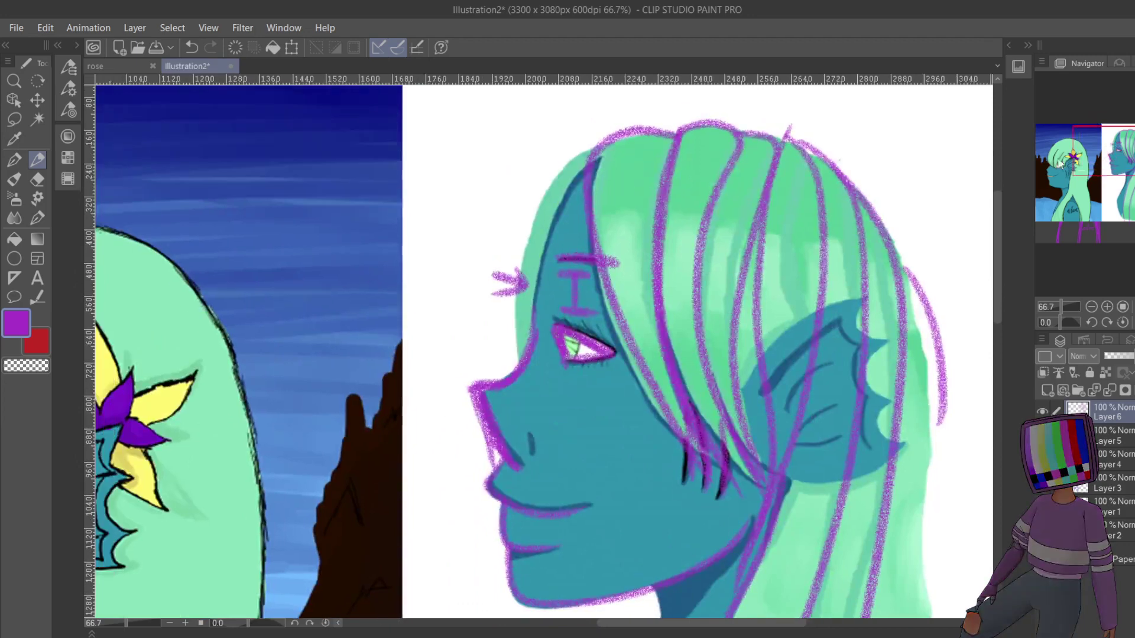
{"action": "mouse_move", "coordinate": [921, 165]}
{"action": "left_mouse_down"}
{"action": "mouse_move", "coordinate": [902, 207]}
{"action": "mouse_move", "coordinate": [925, 195]}
{"action": "mouse_move", "coordinate": [904, 208]}
{"action": "left_mouse_up"}
{"action": "left_click_drag", "start_coordinate": [903, 208], "coordinate": [929, 196]}
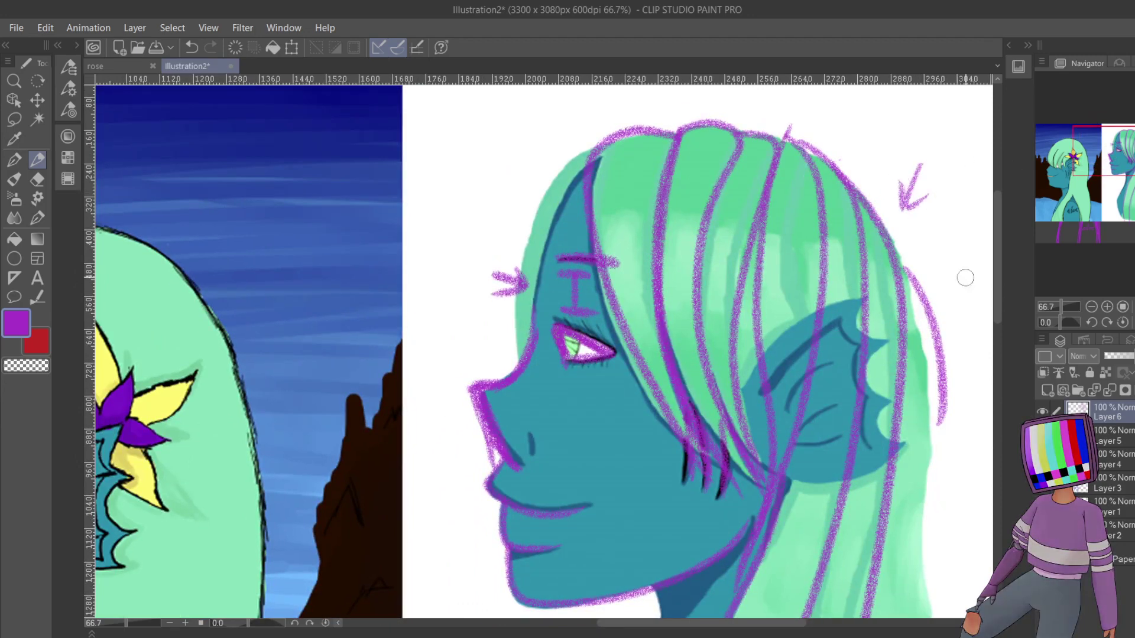
{"action": "left_click", "coordinate": [1042, 412]}
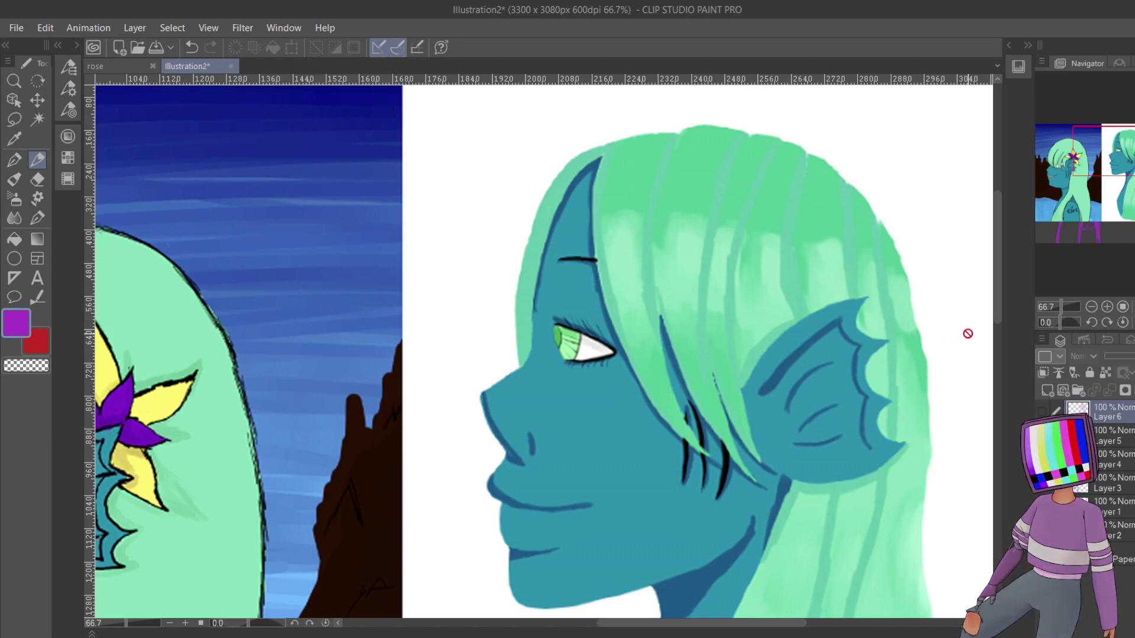
{"action": "left_click", "coordinate": [1043, 410]}
{"action": "scroll", "coordinate": [1087, 296], "scroll_direction": "down", "scroll_amount": 3}
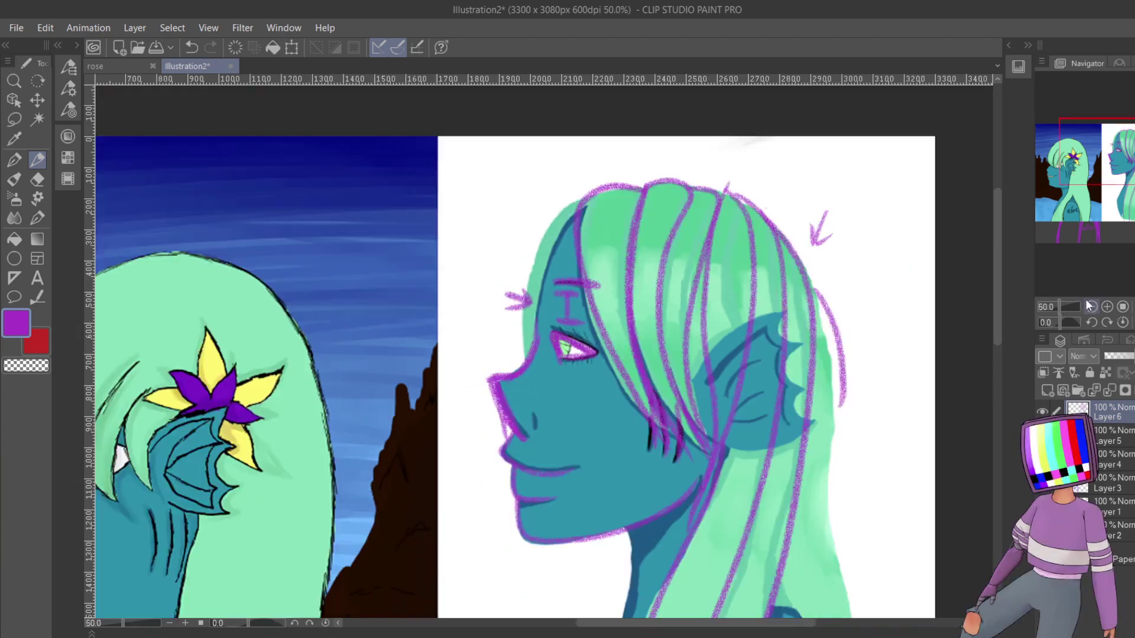
{"action": "left_click_drag", "start_coordinate": [1092, 165], "coordinate": [1077, 180]}
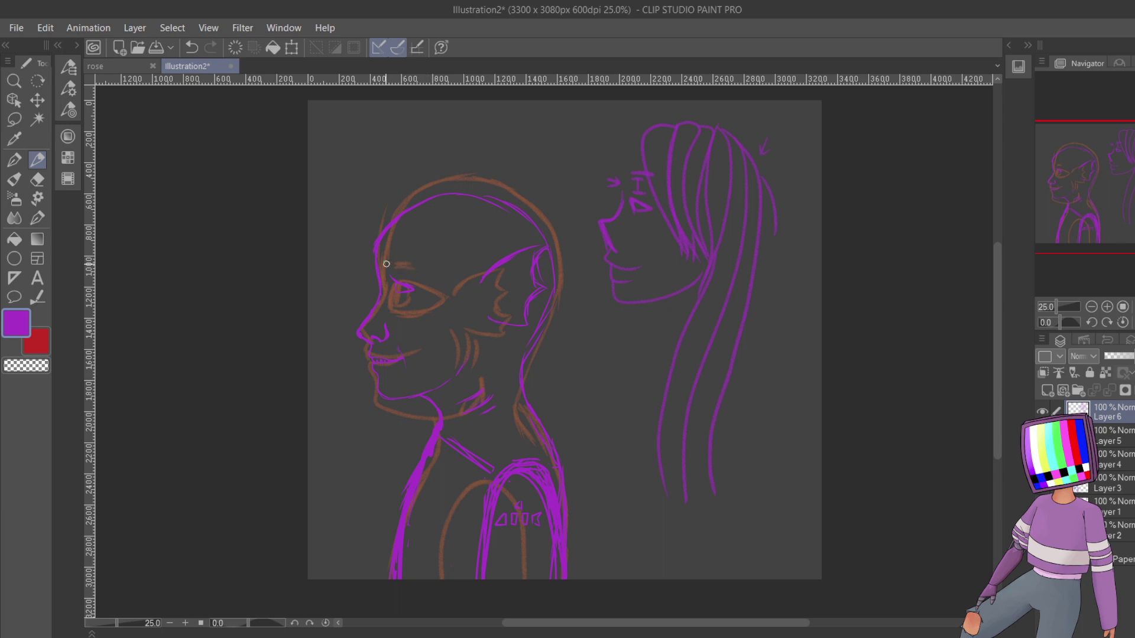
- Widen the canvas toward the left to 4772 x 3080 px
{"action": "key", "text": "ctrl+t"}
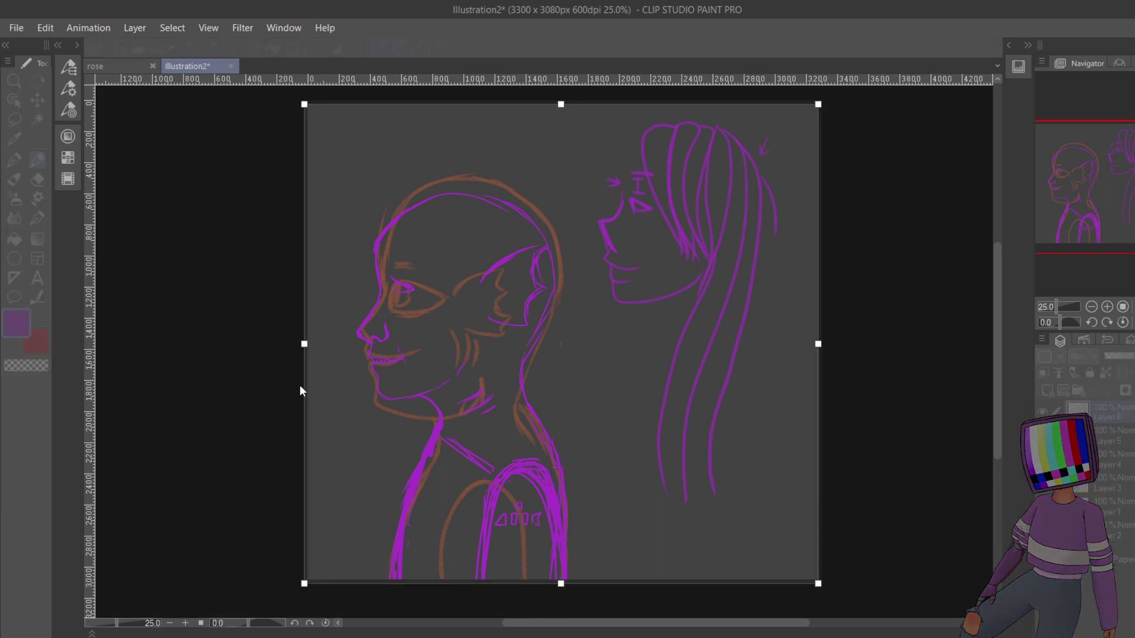
{"action": "key", "text": "Escape"}
{"action": "key", "text": "ctrl+t"}
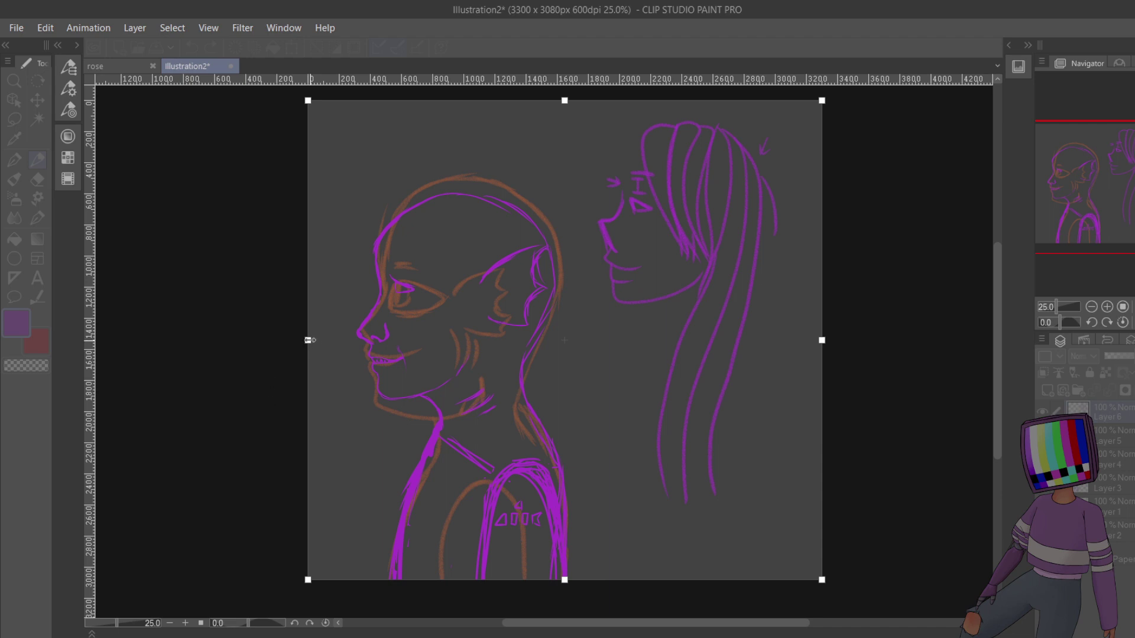
{"action": "left_click_drag", "start_coordinate": [307, 340], "coordinate": [102, 340]}
{"action": "key", "text": "Escape"}
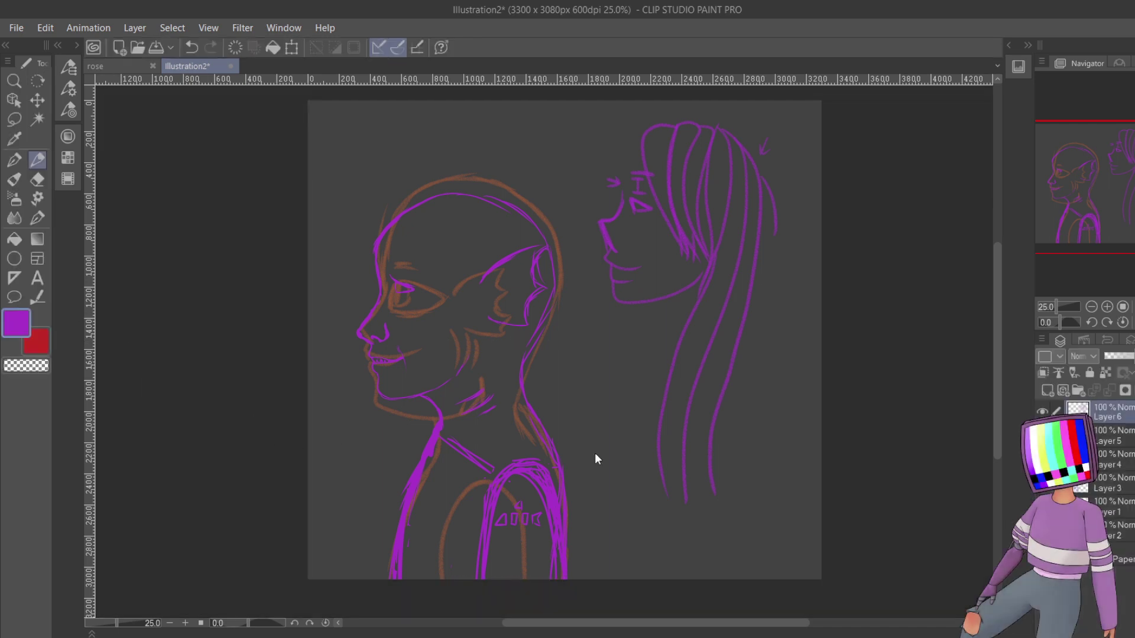
- Move the brown head sketch on Layer 1 into the empty canvas area left of the purple sketch
{"action": "left_click", "coordinate": [1120, 504]}
{"action": "left_click", "coordinate": [42, 102]}
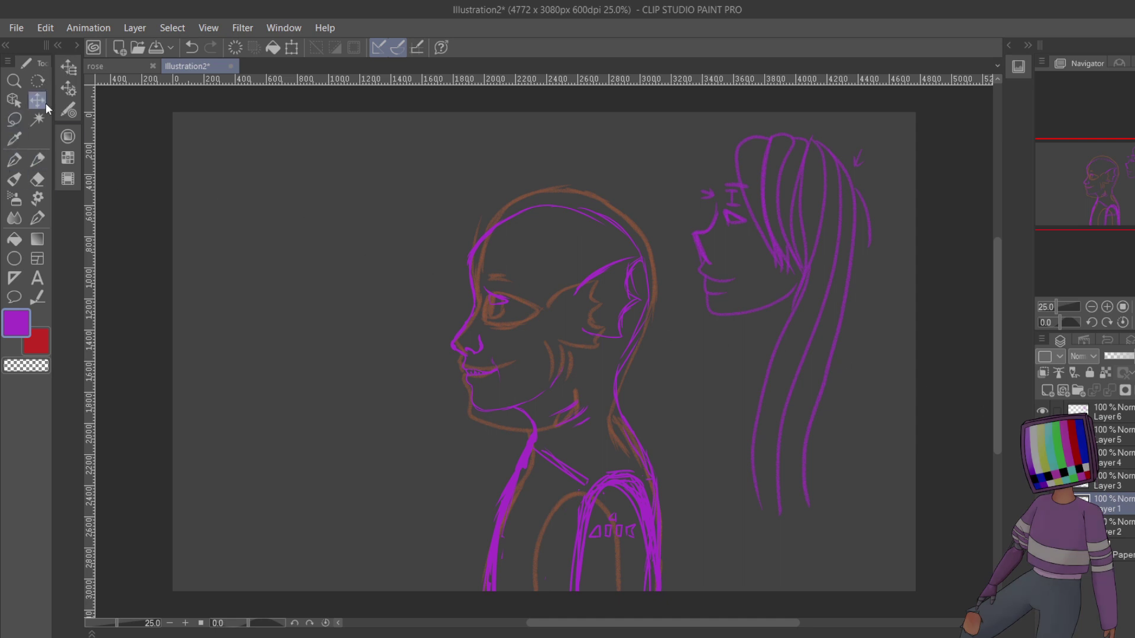
{"action": "left_click_drag", "start_coordinate": [532, 296], "coordinate": [502, 296]}
{"action": "left_click", "coordinate": [1097, 306]}
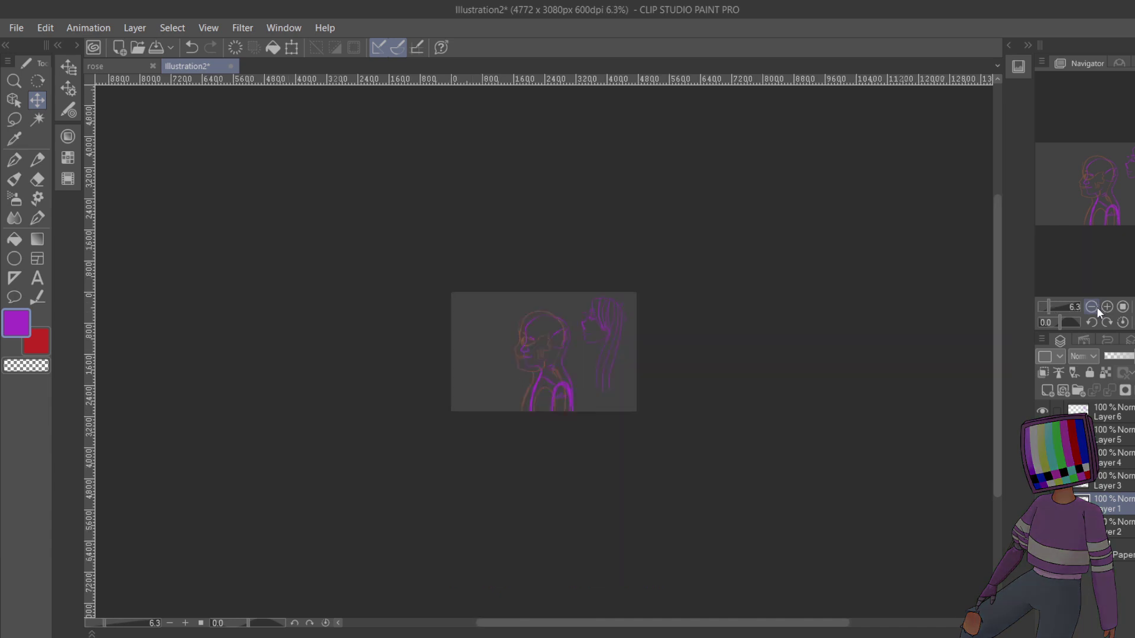
{"action": "left_click", "coordinate": [1097, 307]}
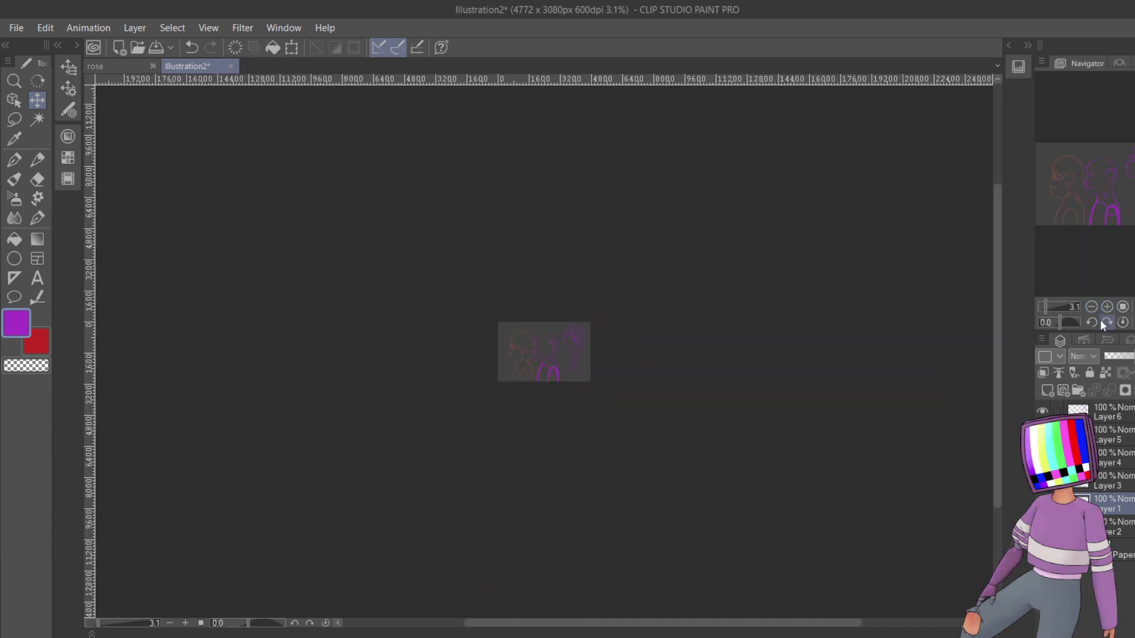
{"action": "left_click", "coordinate": [1106, 307]}
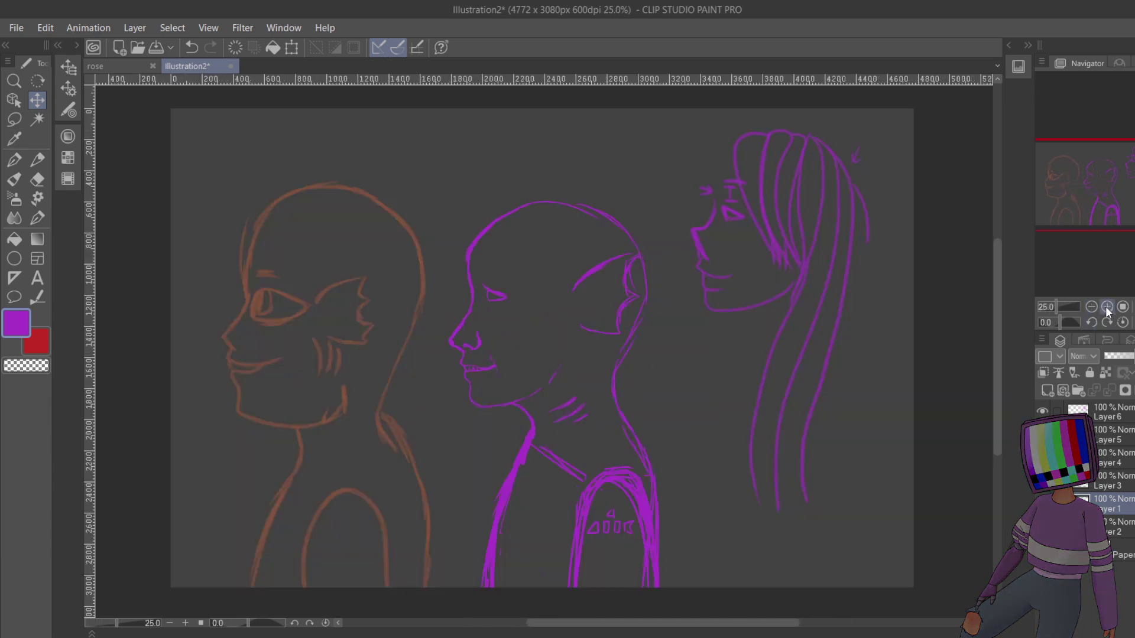
{"action": "left_click_drag", "start_coordinate": [937, 405], "coordinate": [920, 404]}
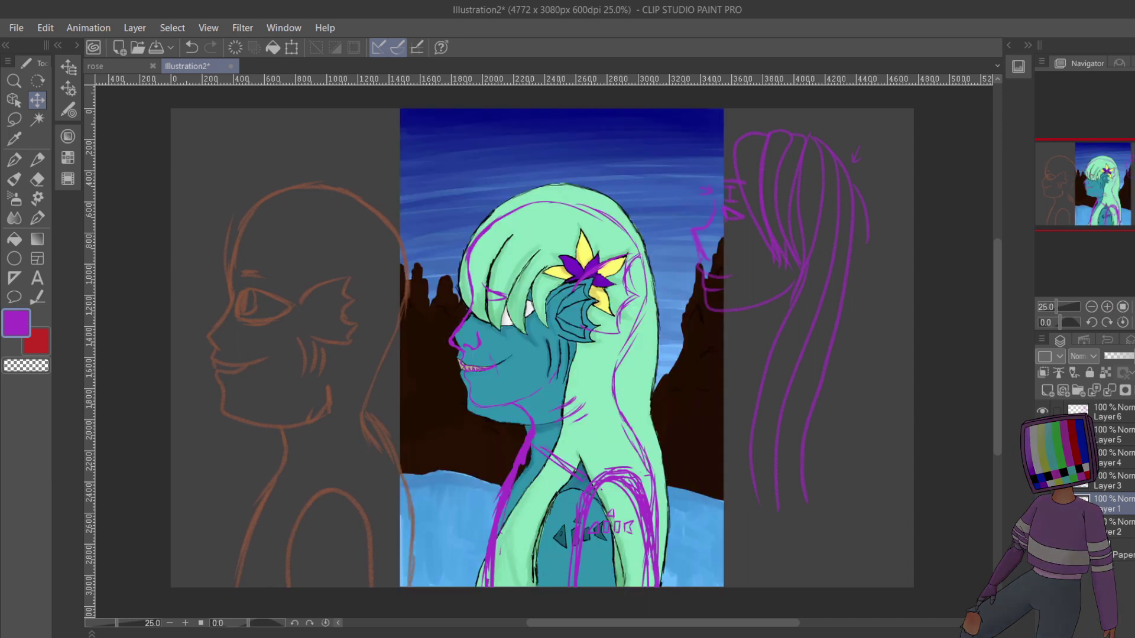
- Move the painted portrait on Layer 2 from behind the purple sketch to behind the brown head sketch
{"action": "left_click", "coordinate": [1114, 527]}
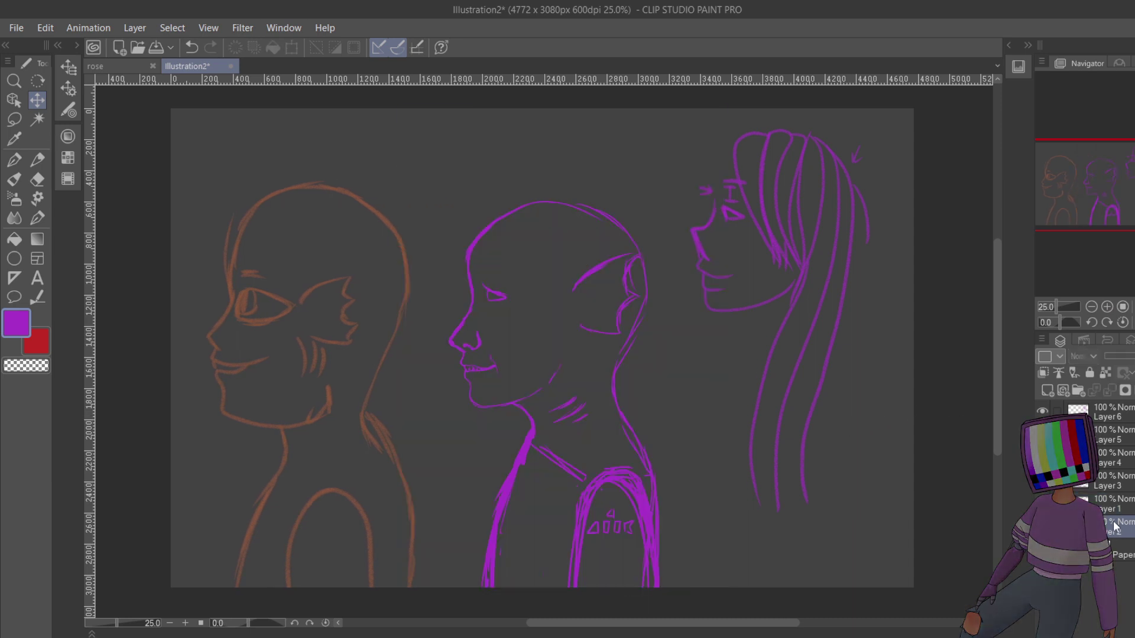
{"action": "key", "text": "ctrl+v"}
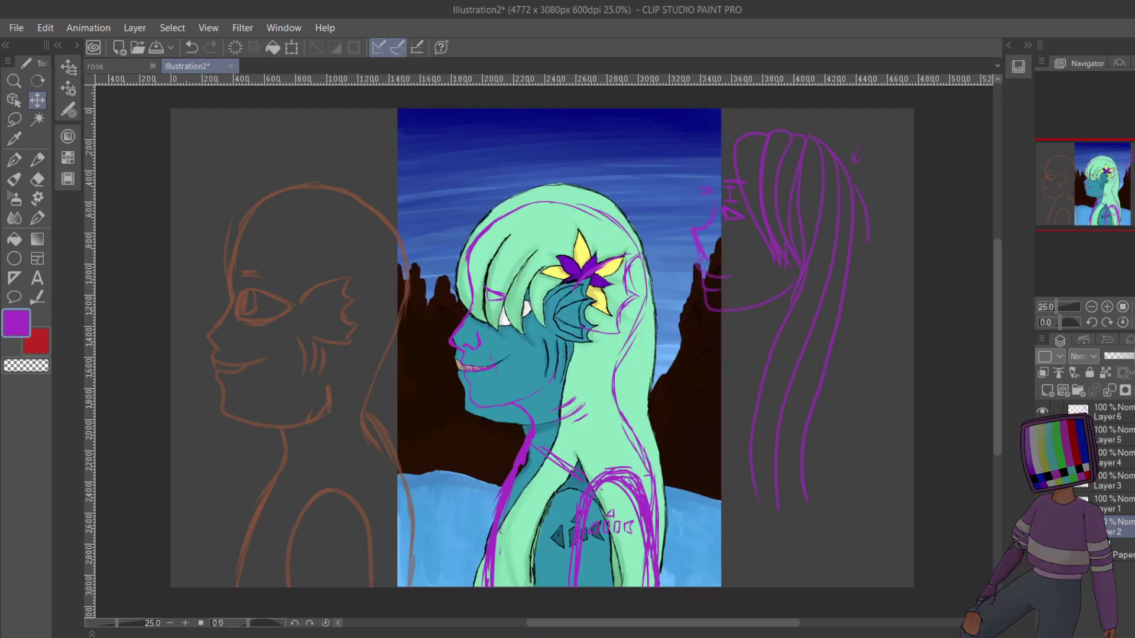
{"action": "left_click_drag", "start_coordinate": [497, 327], "coordinate": [377, 327]}
- Examine how the brown sketch lines up with the painted portrait and compare the three side-view sketches across the canvas
{"action": "left_click", "coordinate": [1092, 307]}
{"action": "left_click", "coordinate": [1092, 306]}
{"action": "left_click", "coordinate": [1092, 306]}
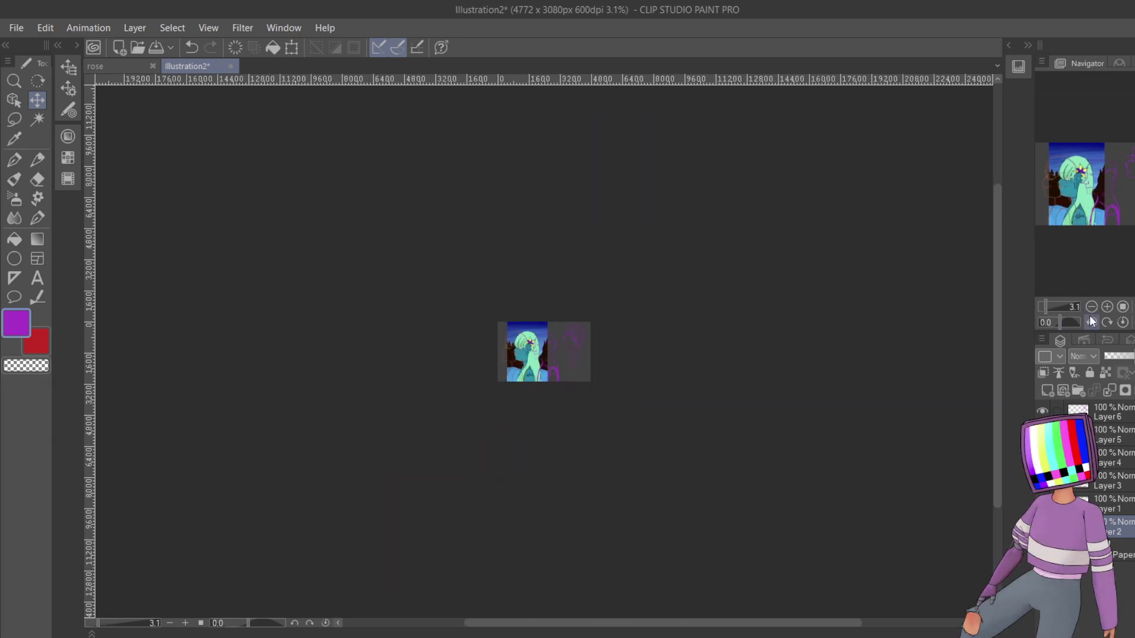
{"action": "left_click", "coordinate": [1106, 308]}
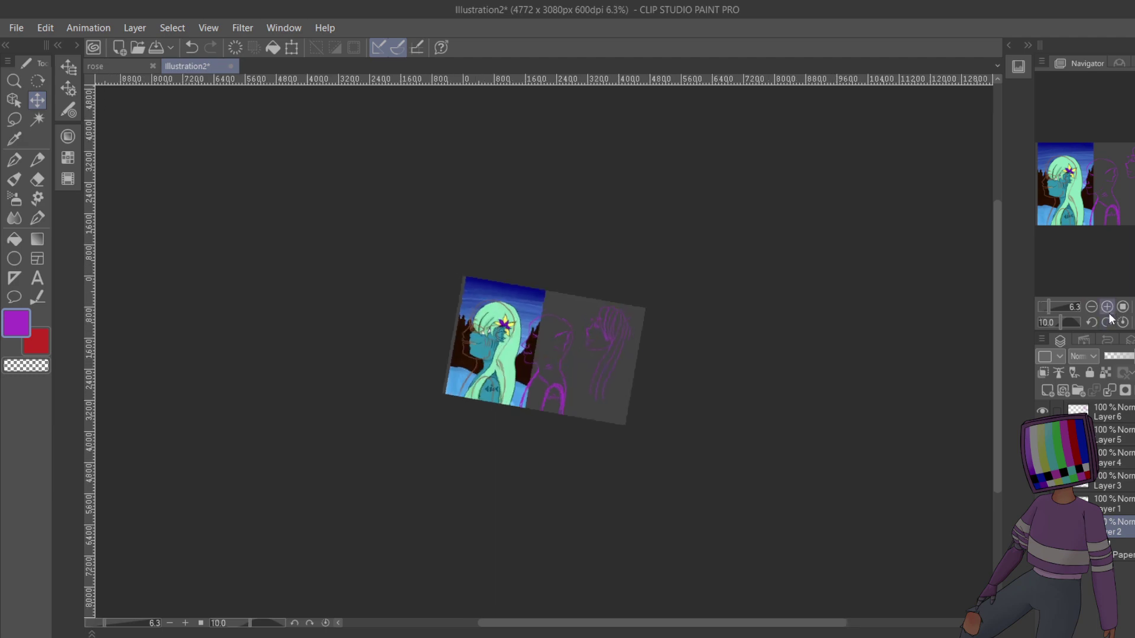
{"action": "left_click", "coordinate": [1107, 308]}
{"action": "left_click", "coordinate": [1107, 308]}
{"action": "left_click", "coordinate": [1106, 308]}
{"action": "left_click_drag", "start_coordinate": [1102, 246], "coordinate": [1085, 222]}
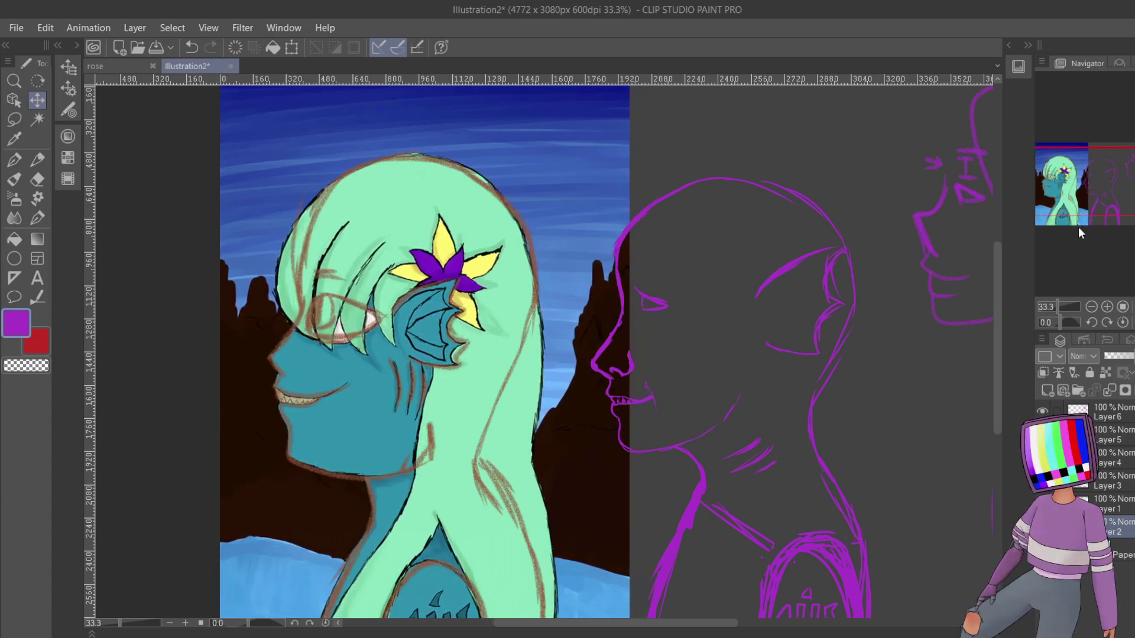
{"action": "left_click", "coordinate": [1117, 445]}
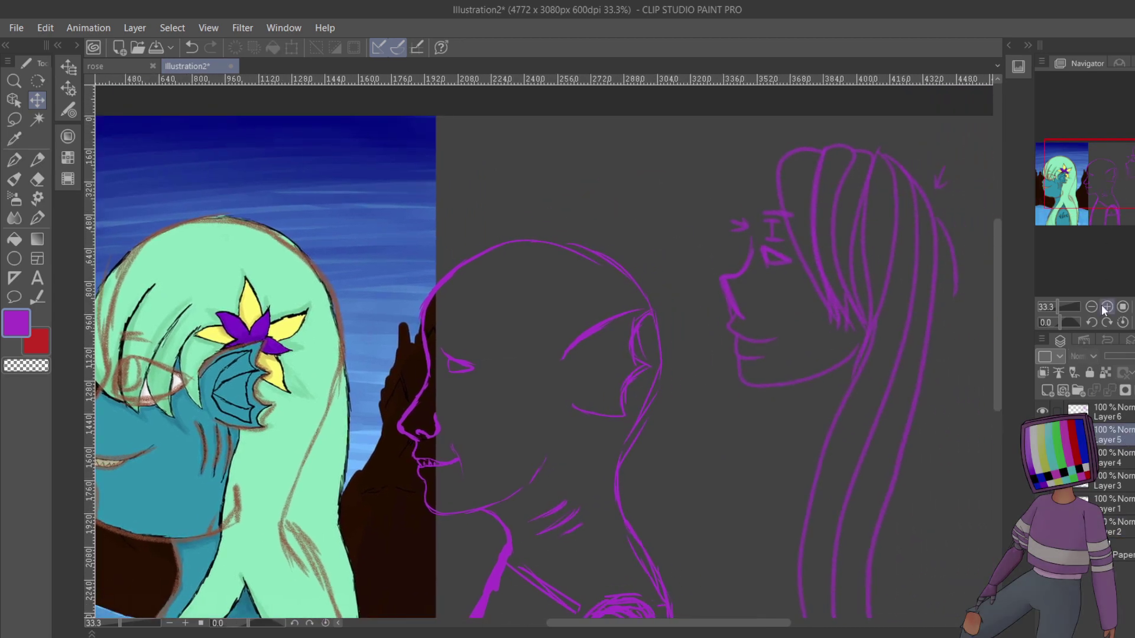
{"action": "left_click", "coordinate": [1092, 307]}
{"action": "mouse_move", "coordinate": [1112, 185]}
{"action": "left_mouse_down"}
{"action": "mouse_move", "coordinate": [1114, 175]}
{"action": "mouse_move", "coordinate": [1110, 202]}
{"action": "left_mouse_up"}
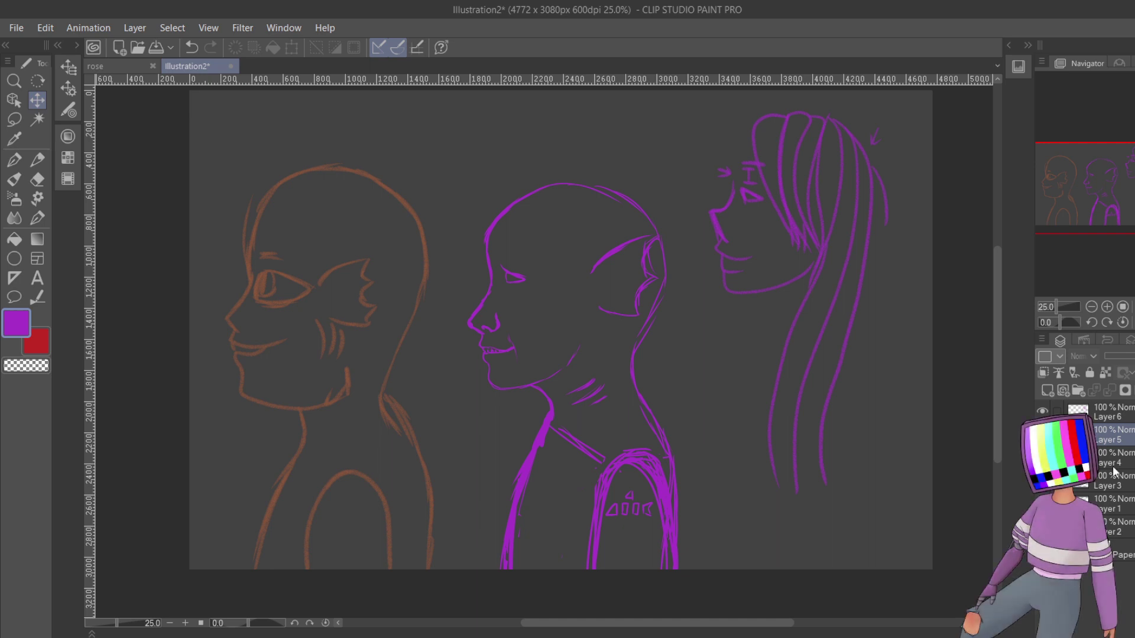
- Lasso the fin ear of the middle purple head on Layer 4, rotate it slightly clockwise and shift it toward the face
{"action": "left_click", "coordinate": [1112, 412]}
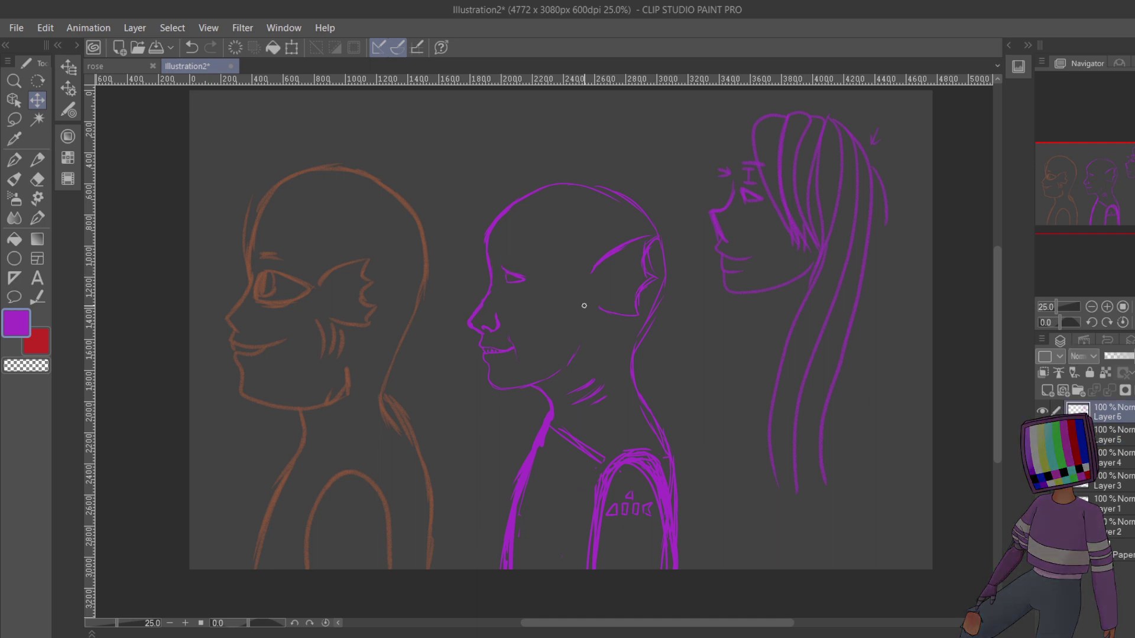
{"action": "key", "text": "alt+bracketleft"}
{"action": "key", "text": "alt+bracketleft"}
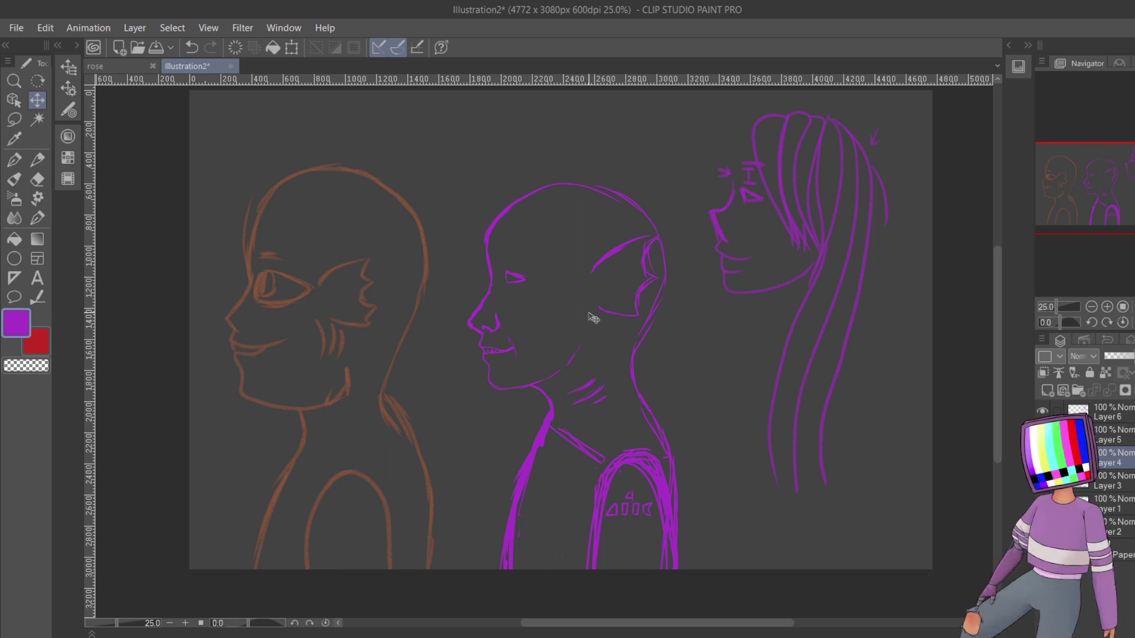
{"action": "left_click", "coordinate": [14, 118]}
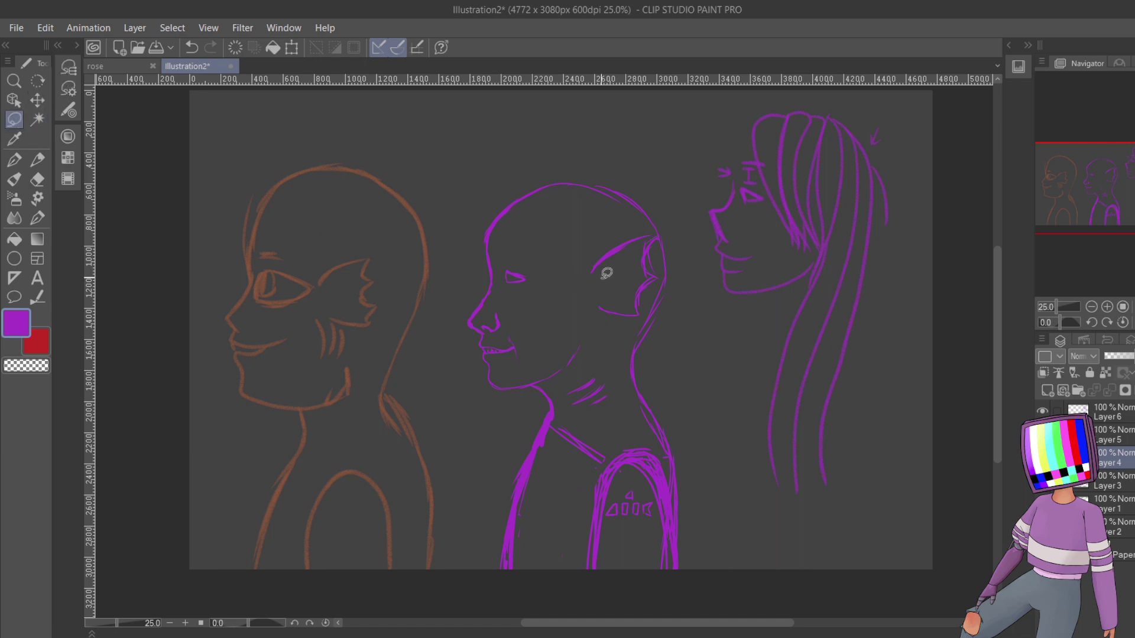
{"action": "mouse_move", "coordinate": [600, 276]}
{"action": "left_mouse_down"}
{"action": "mouse_move", "coordinate": [611, 234]}
{"action": "mouse_move", "coordinate": [662, 229]}
{"action": "mouse_move", "coordinate": [666, 274]}
{"action": "mouse_move", "coordinate": [648, 309]}
{"action": "mouse_move", "coordinate": [628, 320]}
{"action": "mouse_move", "coordinate": [599, 305]}
{"action": "mouse_move", "coordinate": [645, 308]}
{"action": "mouse_move", "coordinate": [661, 342]}
{"action": "mouse_move", "coordinate": [628, 322]}
{"action": "left_mouse_up"}
{"action": "left_click", "coordinate": [671, 348]}
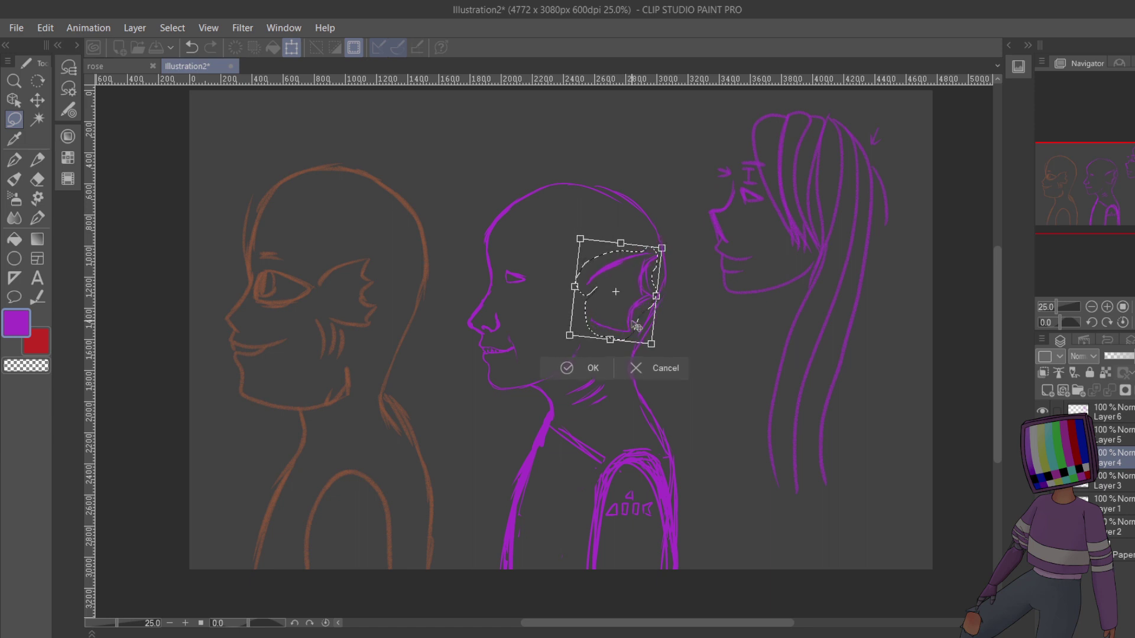
{"action": "left_click", "coordinate": [582, 369]}
{"action": "left_click", "coordinate": [502, 367]}
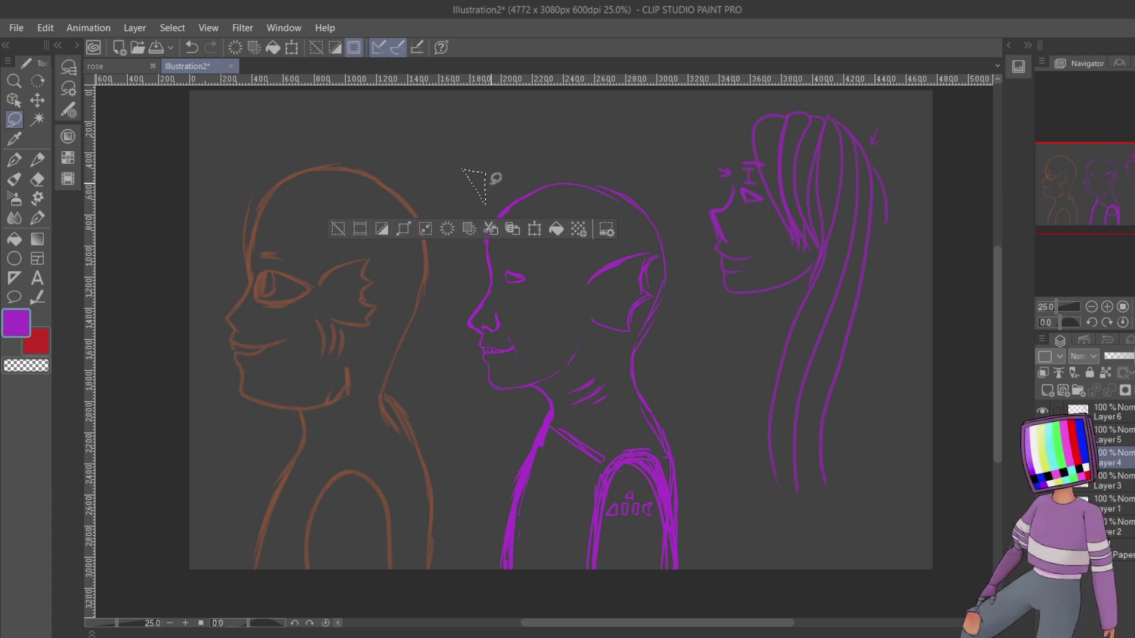
- Add a new layer above Layer 6 and mark the three heads' crown, forehead, brow and chin areas with purple arrows and strokes
{"action": "left_click", "coordinate": [38, 160]}
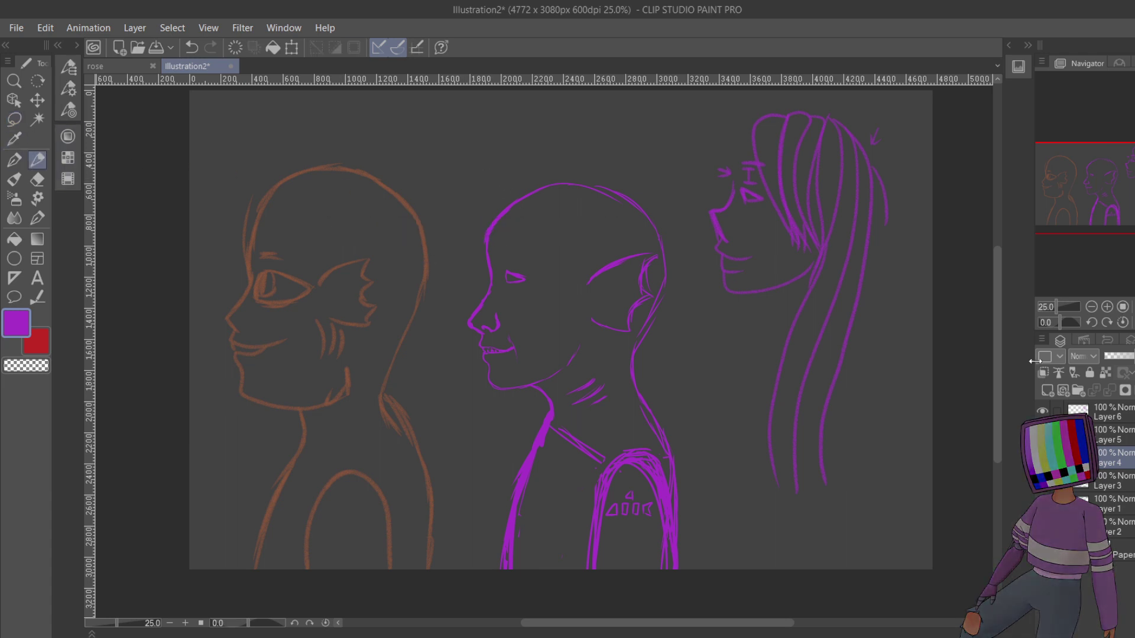
{"action": "left_click", "coordinate": [1080, 413]}
{"action": "left_click", "coordinate": [1051, 393]}
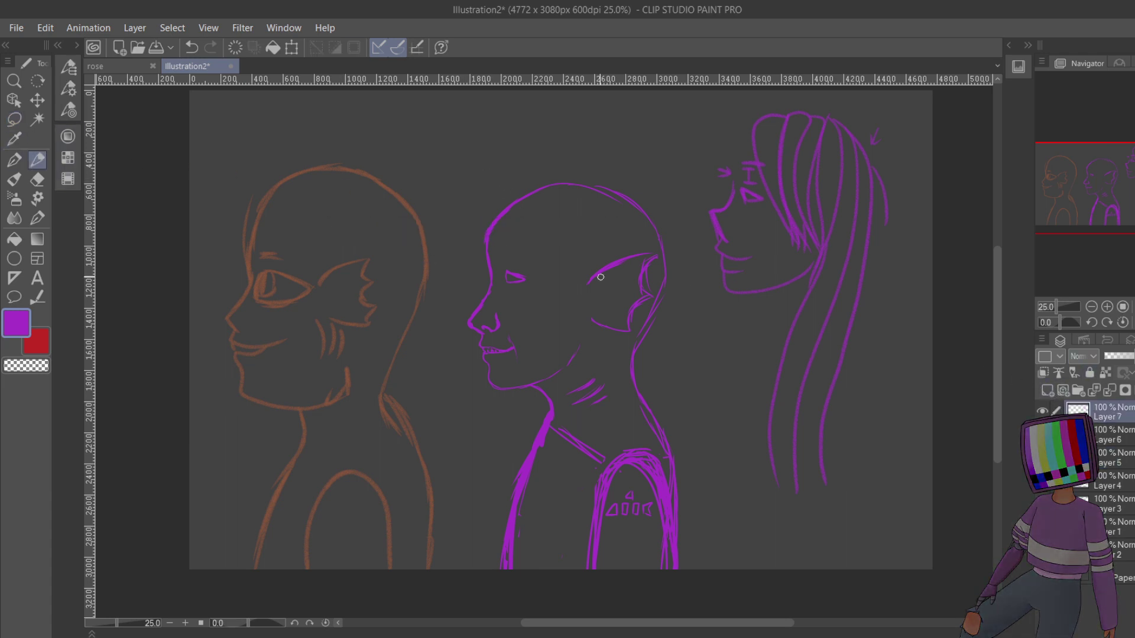
{"action": "mouse_move", "coordinate": [443, 154]}
{"action": "left_mouse_down"}
{"action": "mouse_move", "coordinate": [476, 196]}
{"action": "mouse_move", "coordinate": [408, 172]}
{"action": "left_mouse_up"}
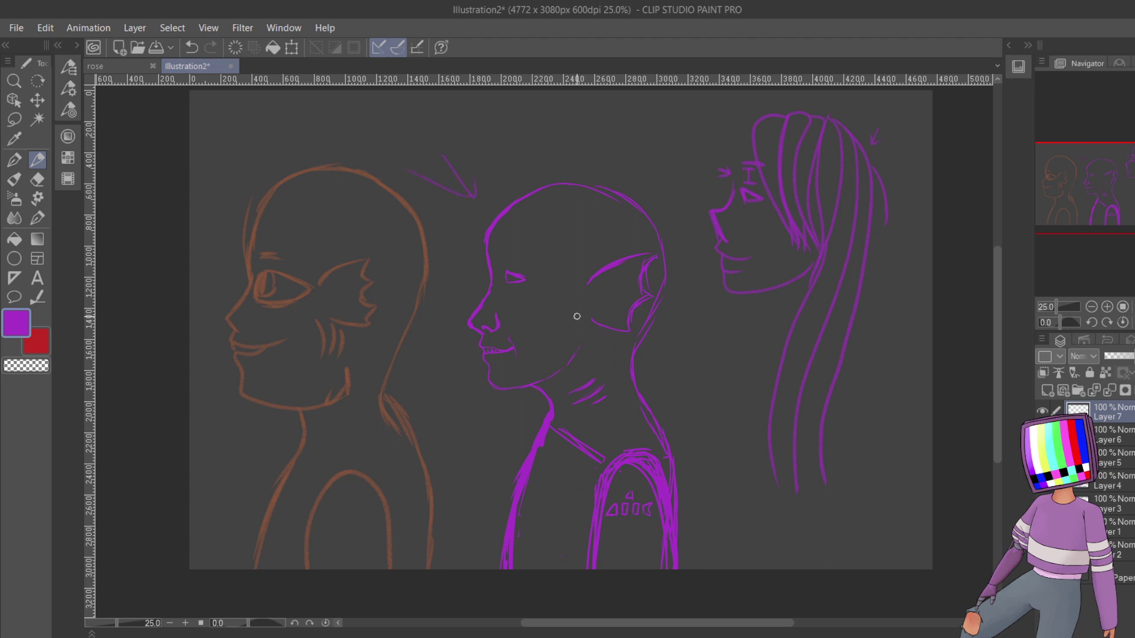
{"action": "mouse_move", "coordinate": [322, 137]}
{"action": "left_mouse_down"}
{"action": "mouse_move", "coordinate": [334, 118]}
{"action": "mouse_move", "coordinate": [311, 149]}
{"action": "left_mouse_up"}
{"action": "left_click_drag", "start_coordinate": [302, 243], "coordinate": [294, 263]}
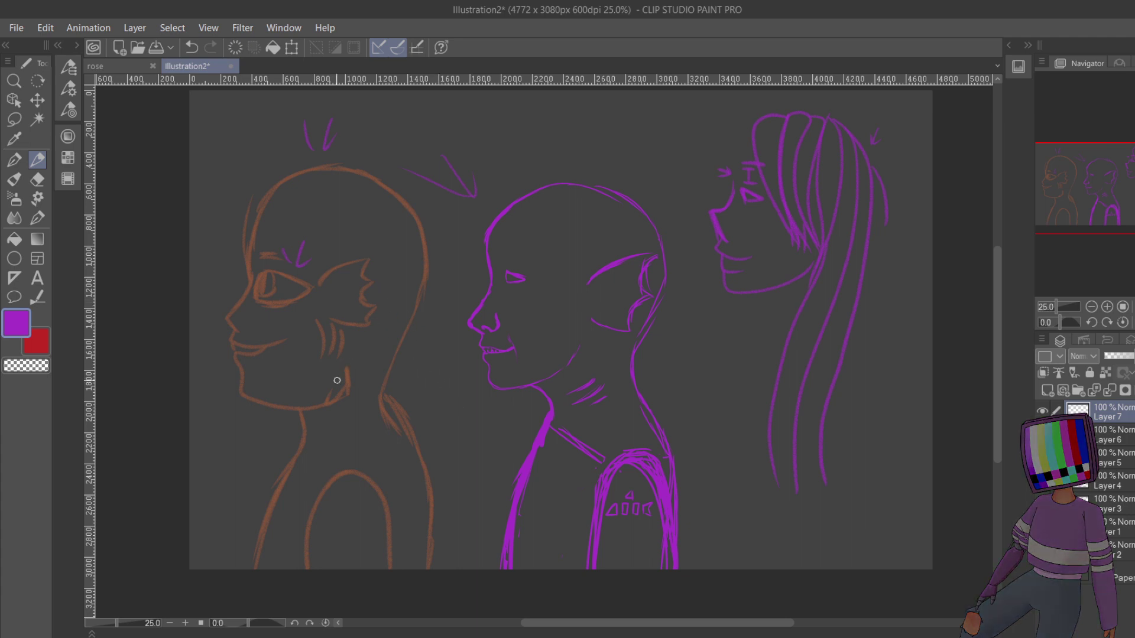
{"action": "left_click_drag", "start_coordinate": [267, 374], "coordinate": [297, 387]}
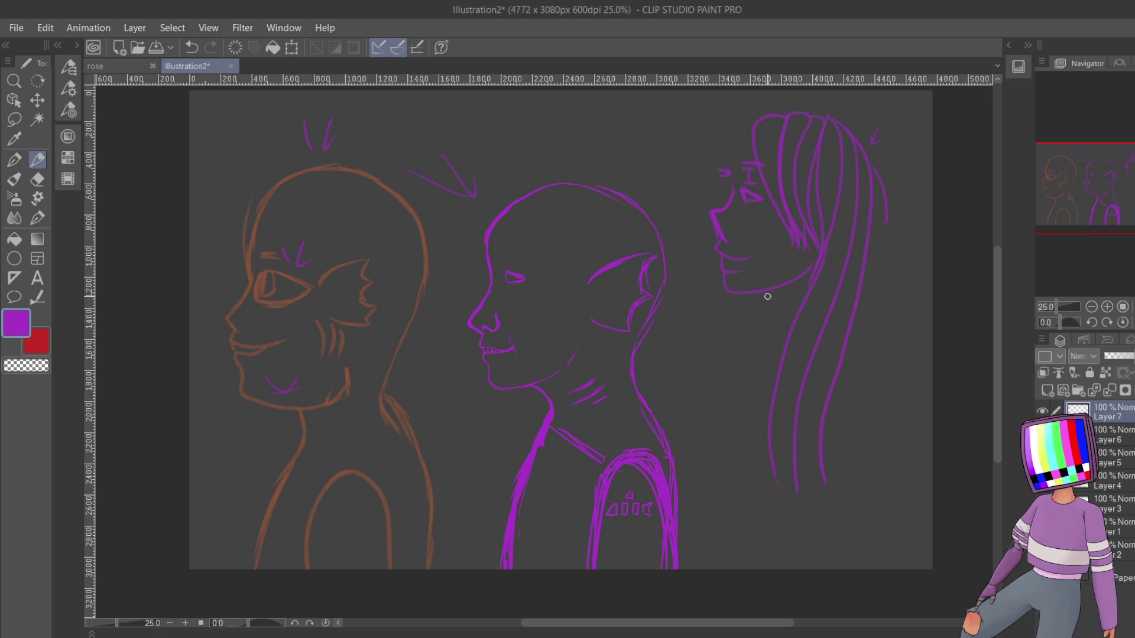
{"action": "mouse_move", "coordinate": [756, 333]}
{"action": "left_mouse_down"}
{"action": "mouse_move", "coordinate": [776, 315]}
{"action": "mouse_move", "coordinate": [749, 304]}
{"action": "left_mouse_up"}
- Compare the tracings with the reference paintings shown and hidden, and draw purple strokes behind the middle head's neck
{"action": "left_click", "coordinate": [1043, 434]}
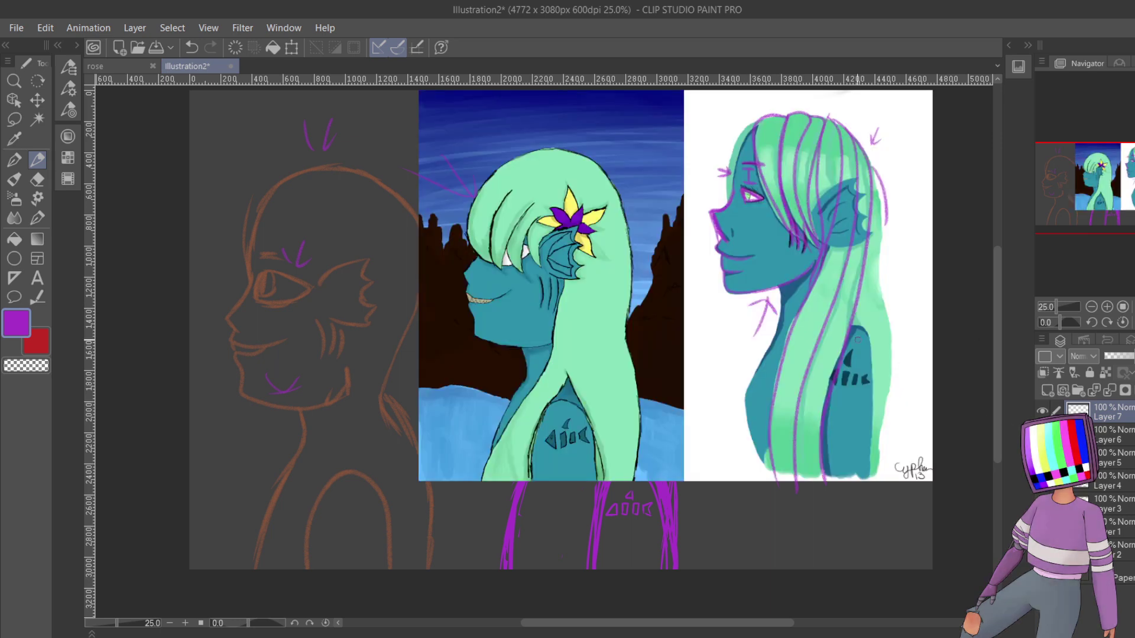
{"action": "left_click", "coordinate": [1043, 434]}
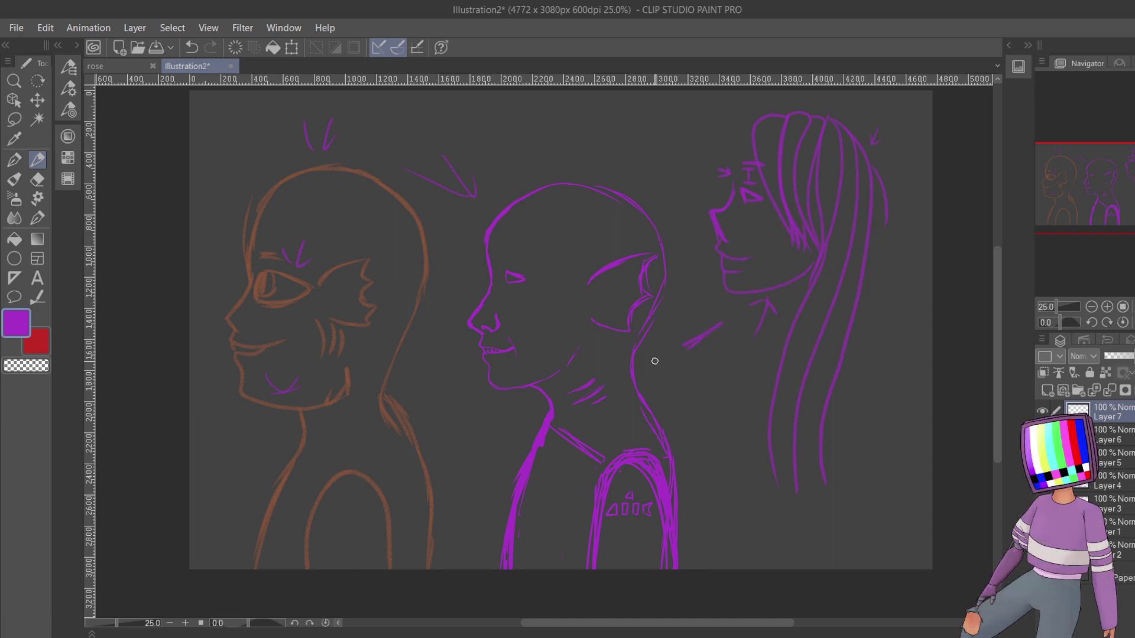
{"action": "mouse_move", "coordinate": [655, 361]}
{"action": "left_mouse_down"}
{"action": "mouse_move", "coordinate": [722, 325]}
{"action": "mouse_move", "coordinate": [686, 334]}
{"action": "mouse_move", "coordinate": [699, 355]}
{"action": "left_mouse_up"}
- Delete Layer 7 with its purple annotation marks and save the illustration
{"action": "key", "text": "ctrl+Delete"}
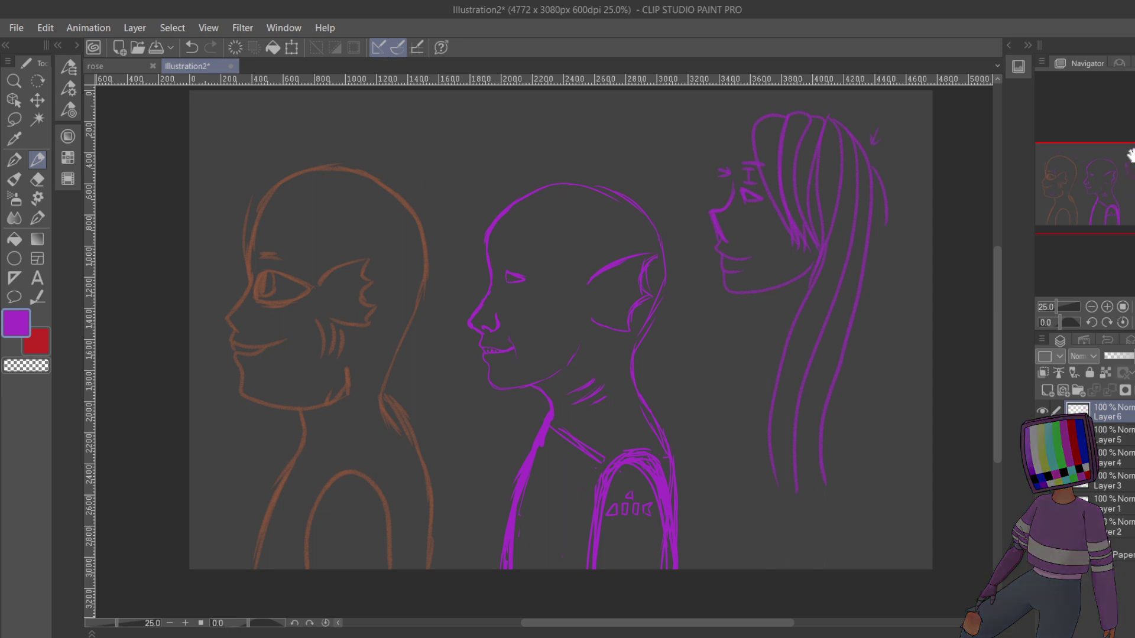
{"action": "left_click", "coordinate": [157, 48]}
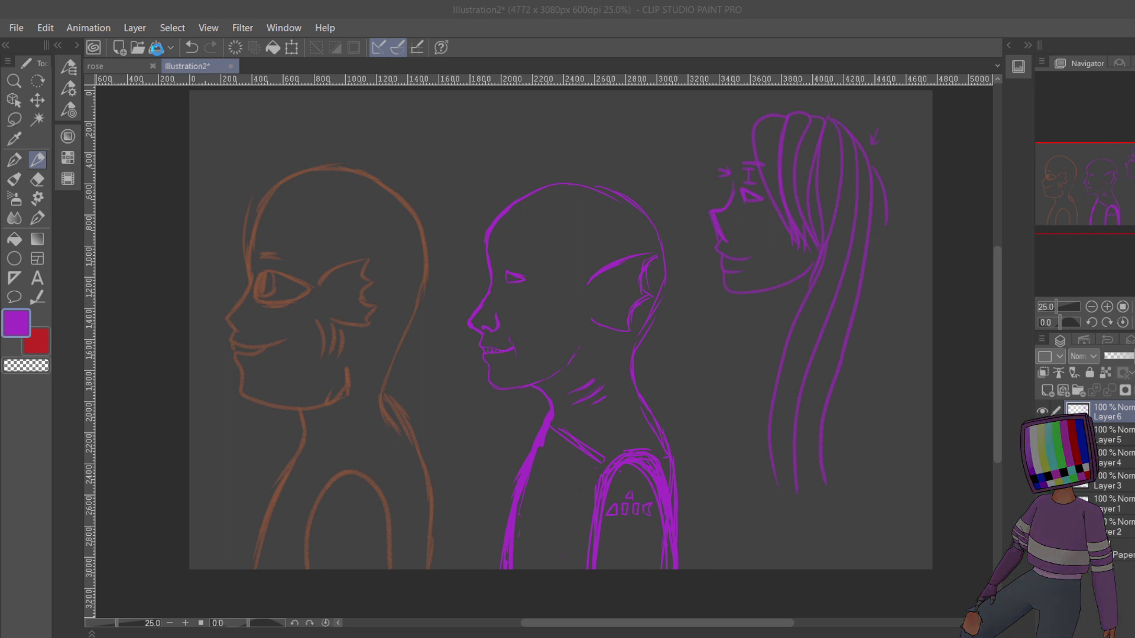